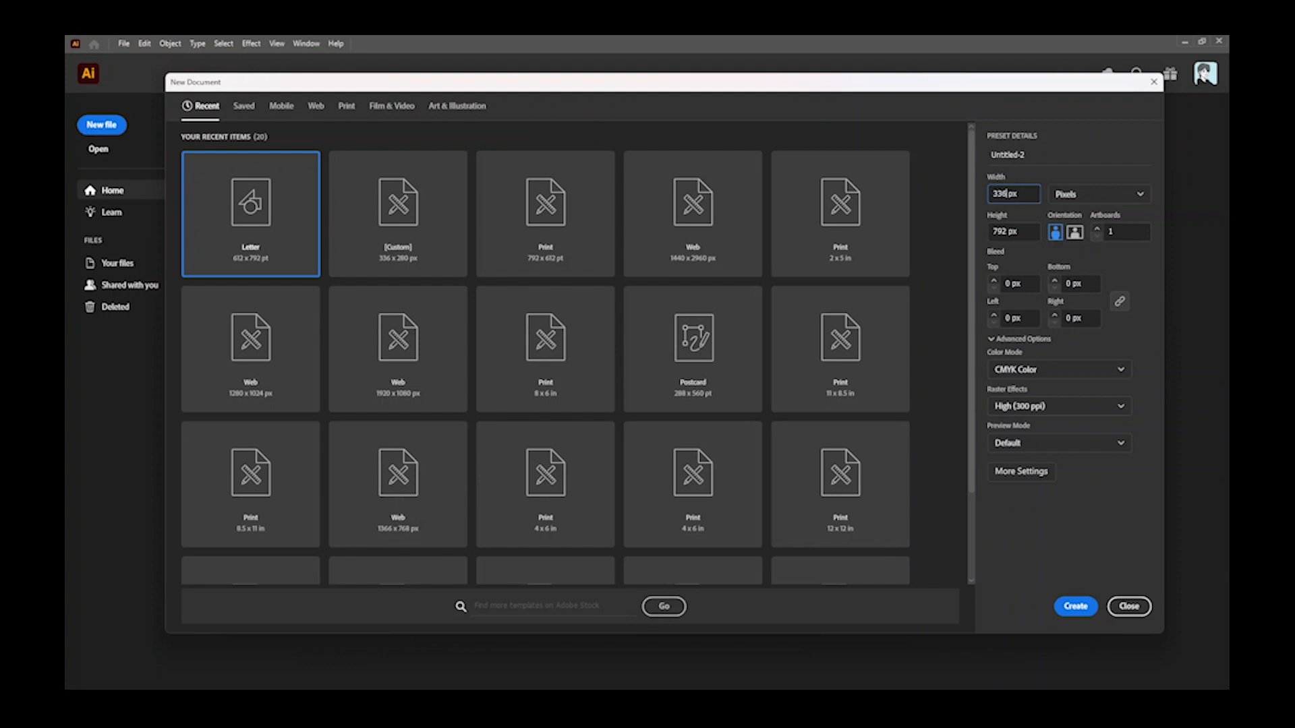
- Set the new document's height to 280 px and its number of artboards to 2
left_click_drag(1006, 229, 992, 227)
type("280")
left_click(1103, 232)
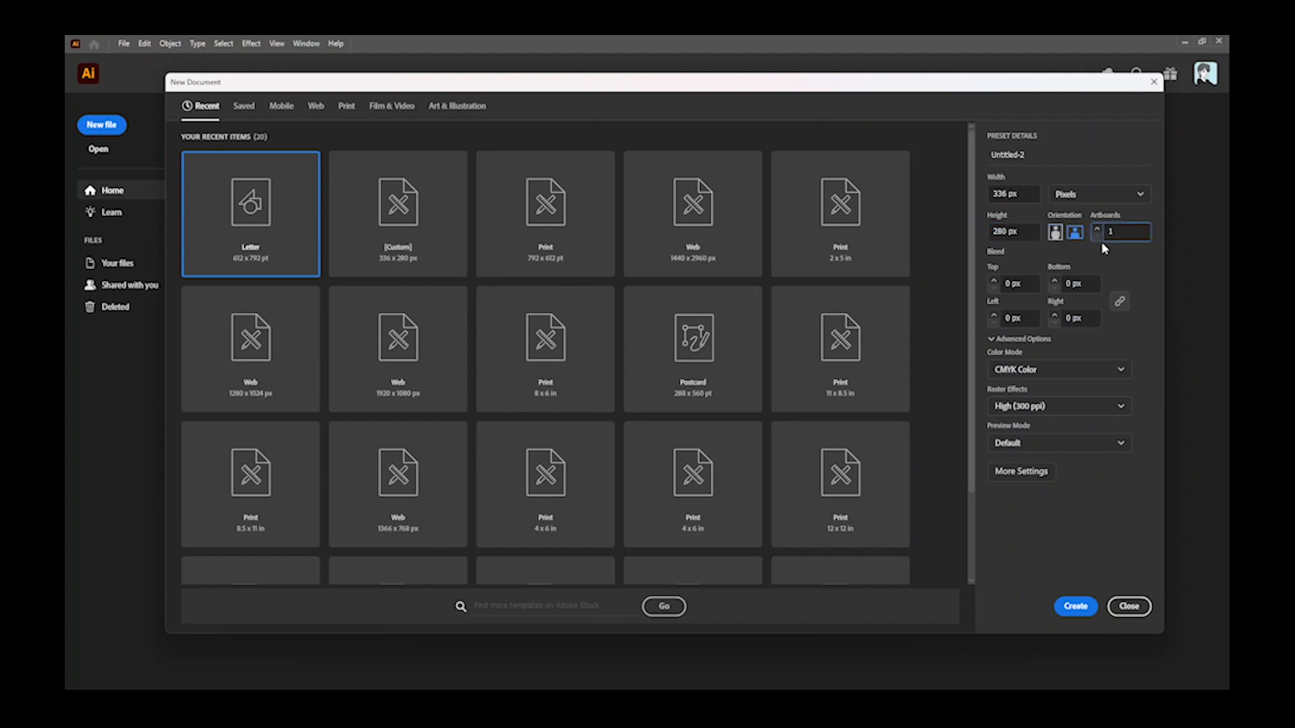
left_click(1098, 229)
- Switch the color mode to RGB Color and create the document
left_click(1025, 370)
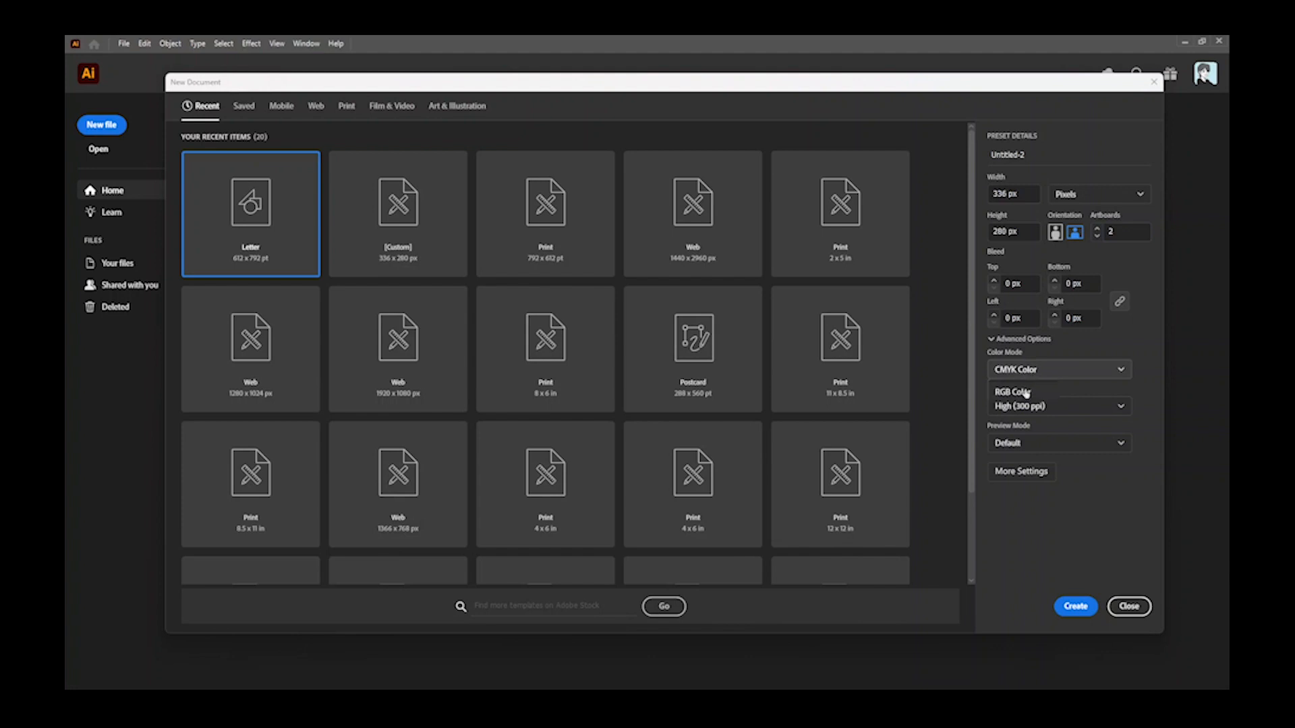
left_click(1025, 394)
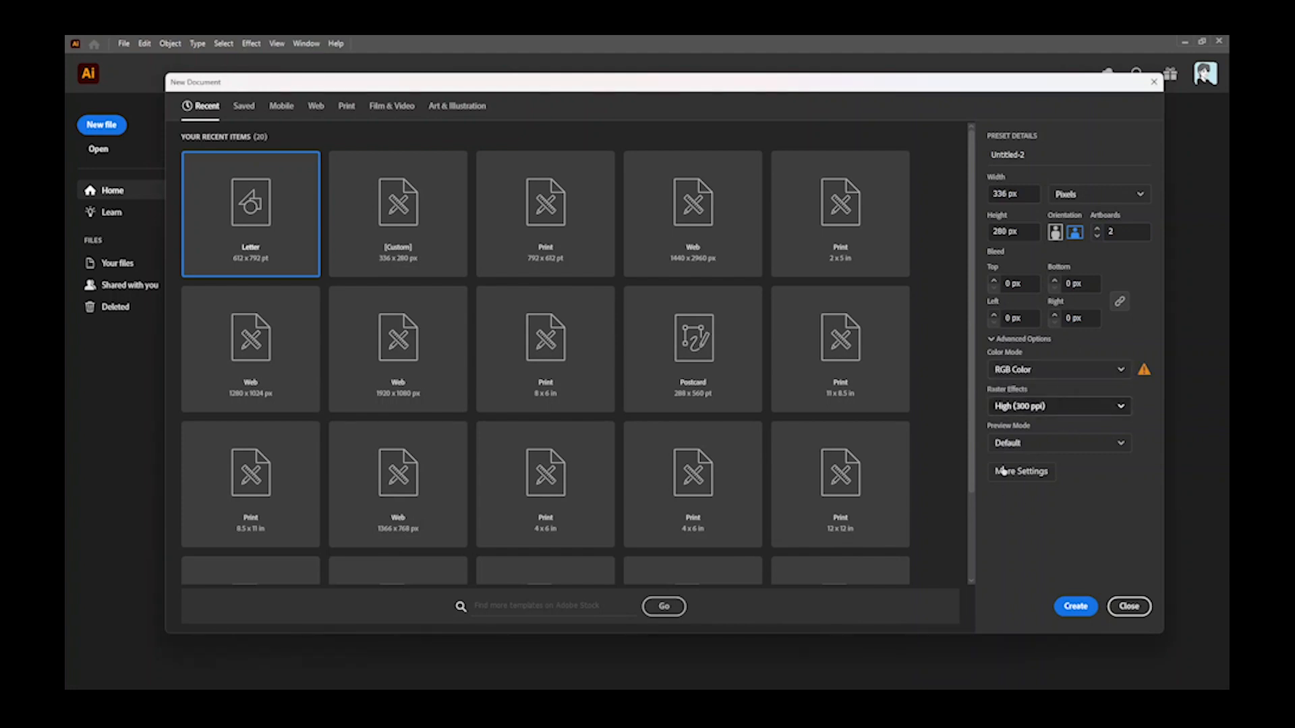
left_click(1004, 339)
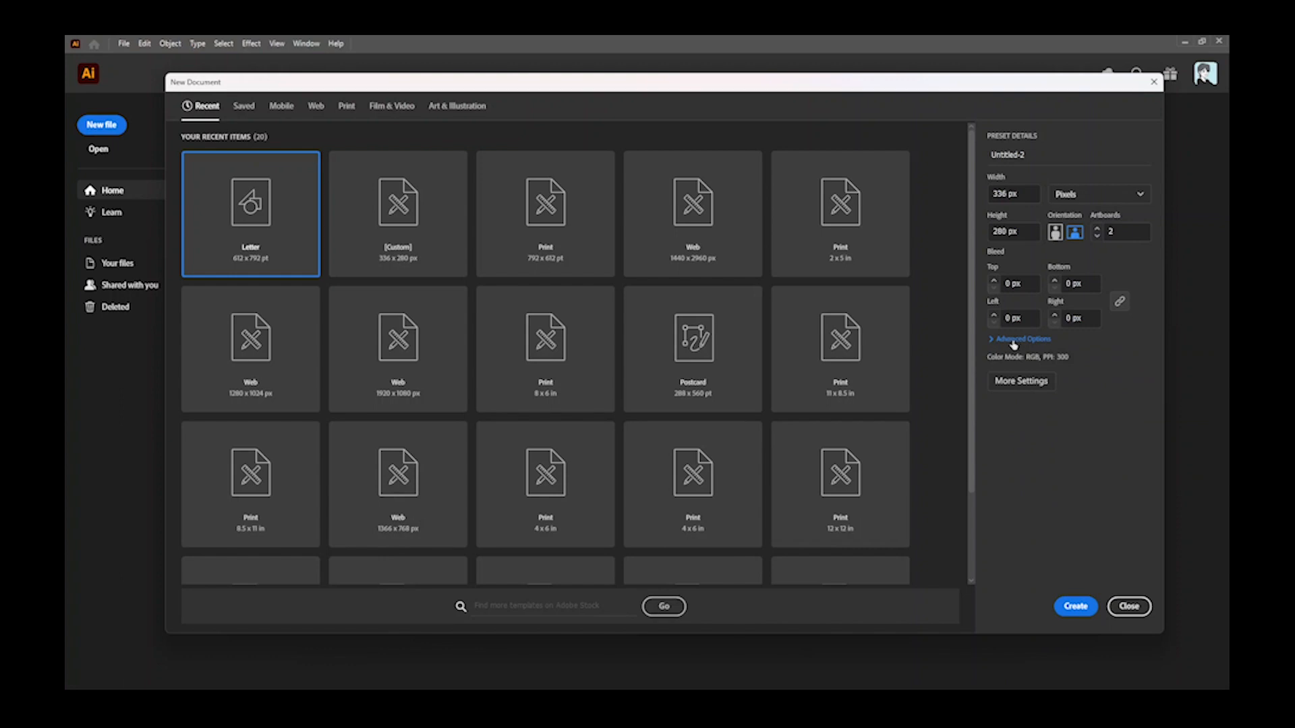
left_click(1016, 340)
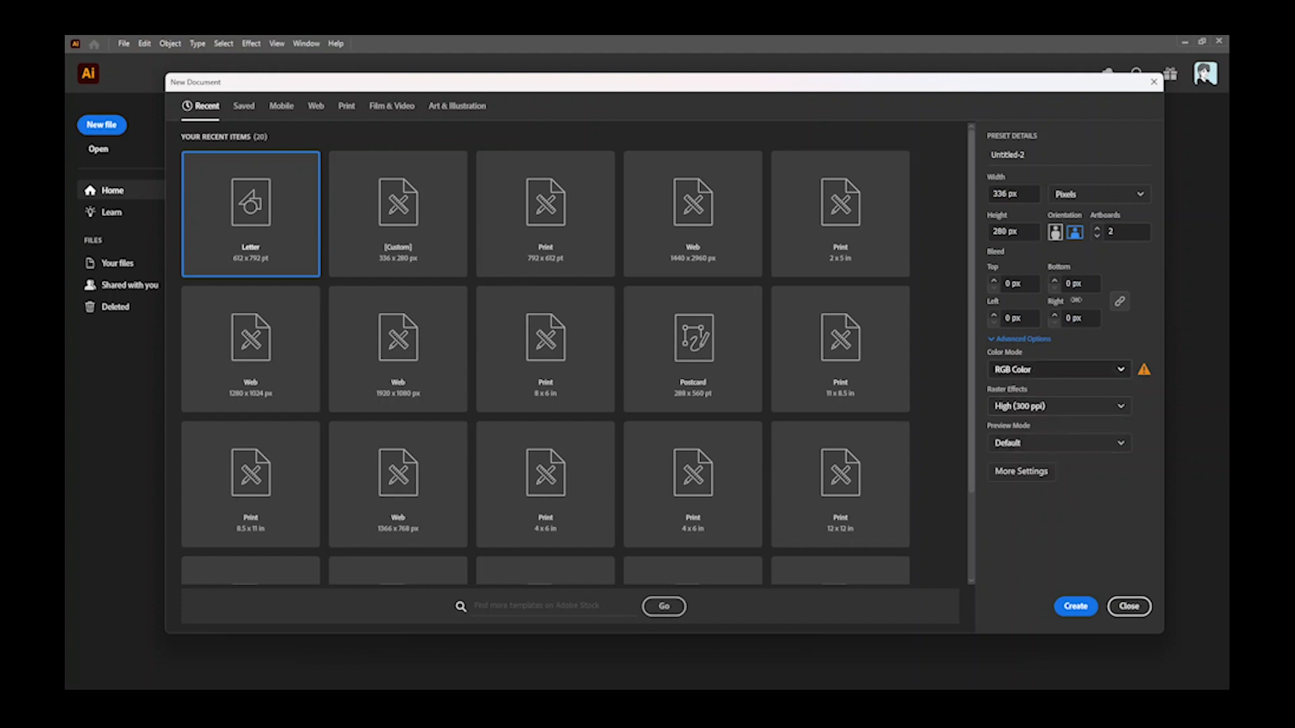
left_click(1075, 607)
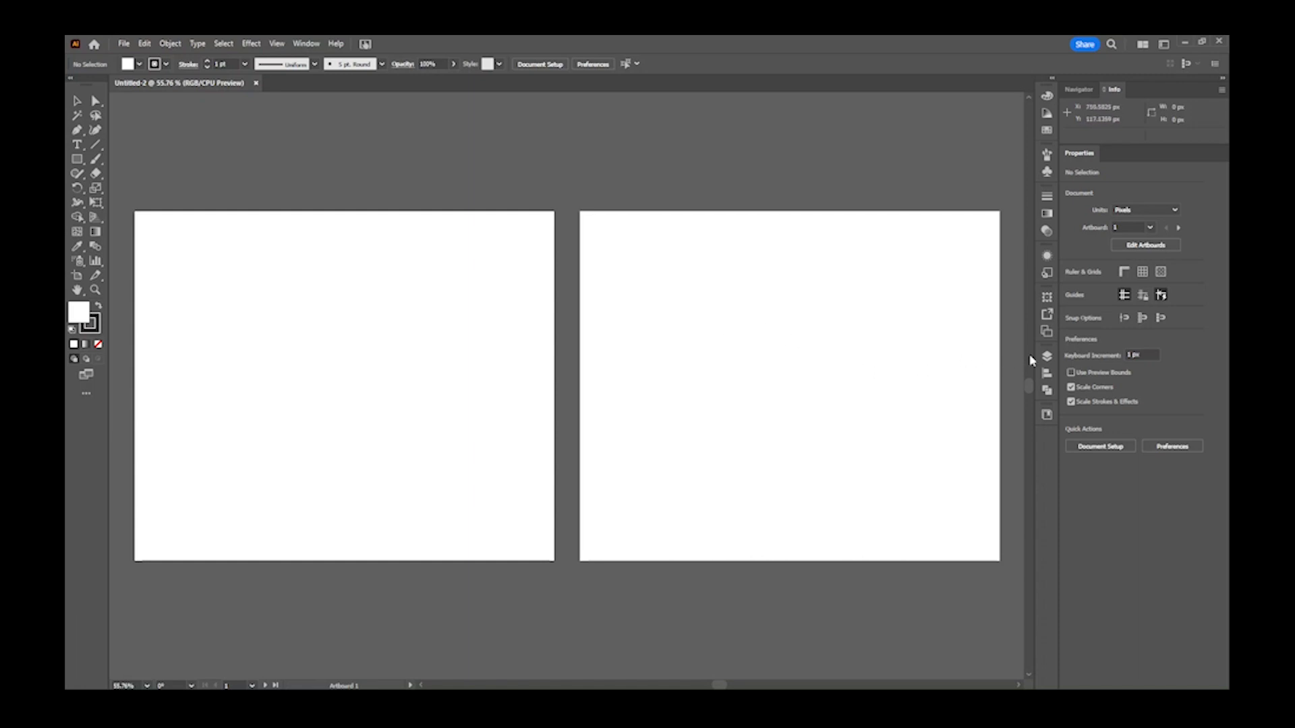
- Display the list of artboards and rename the first artboard "Large Rectanlge"
left_click(1047, 332)
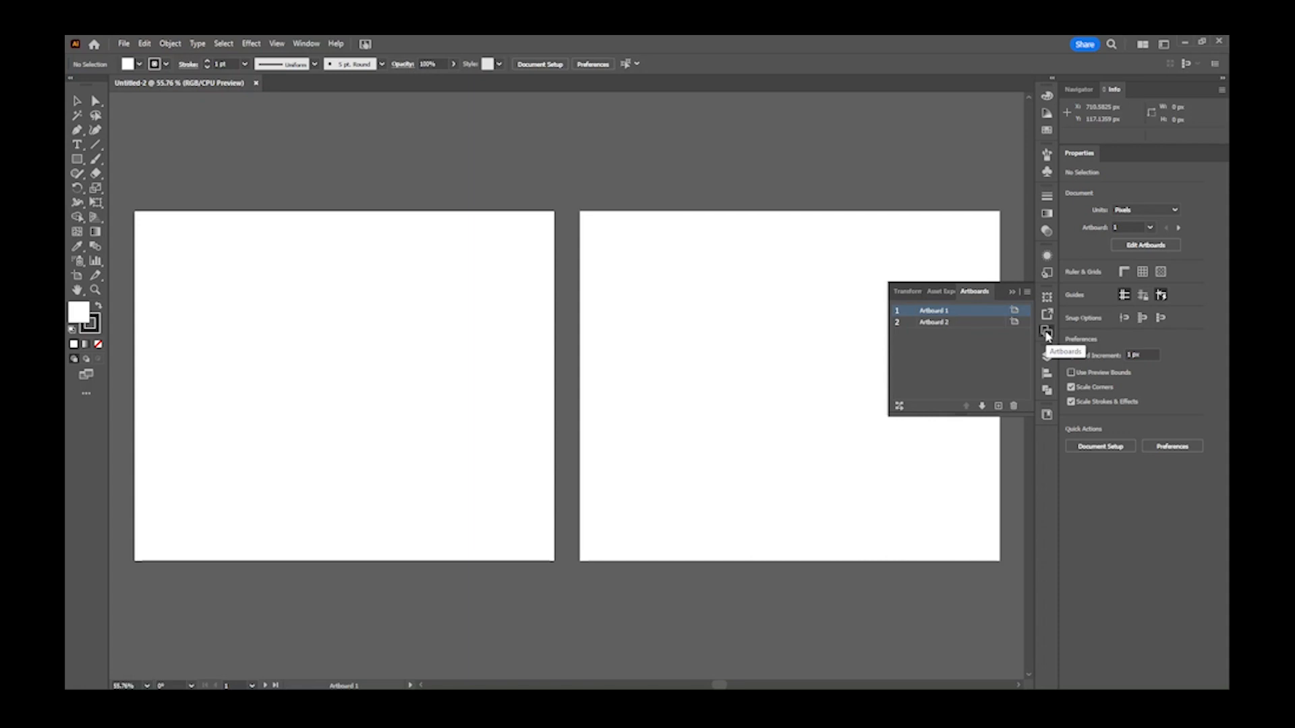
left_click(315, 43)
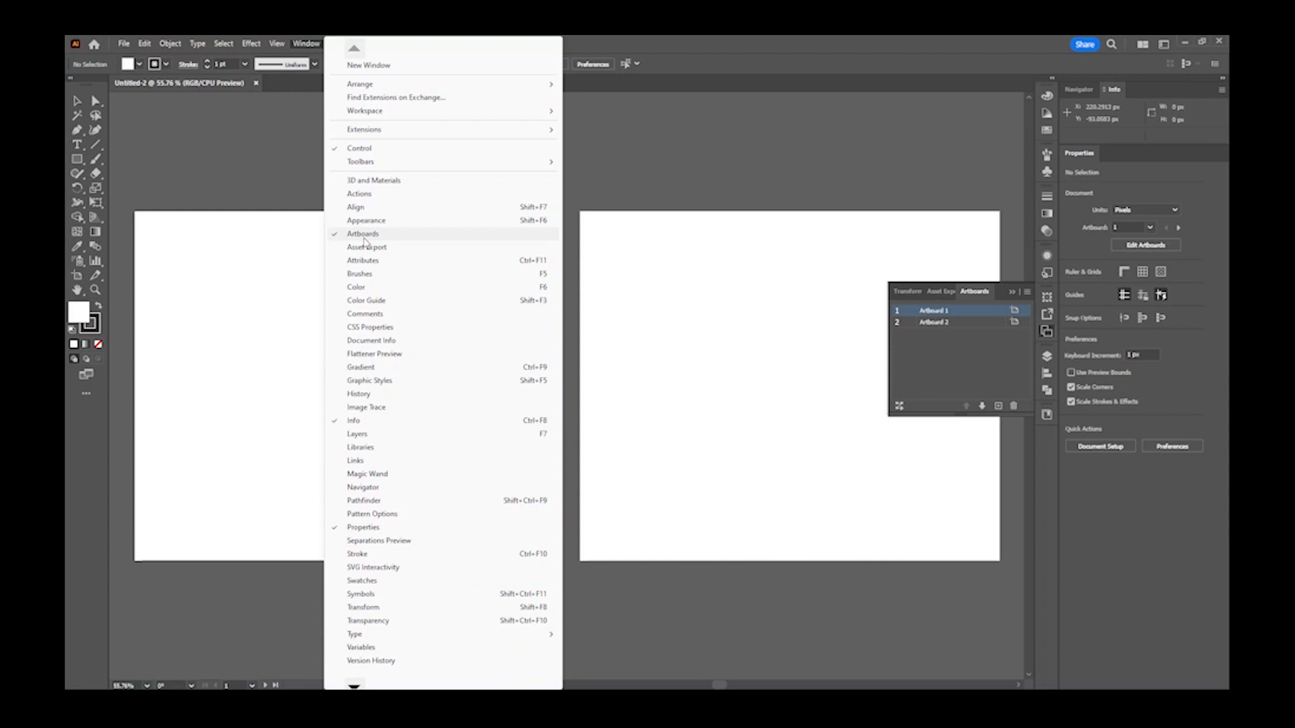
left_click(979, 347)
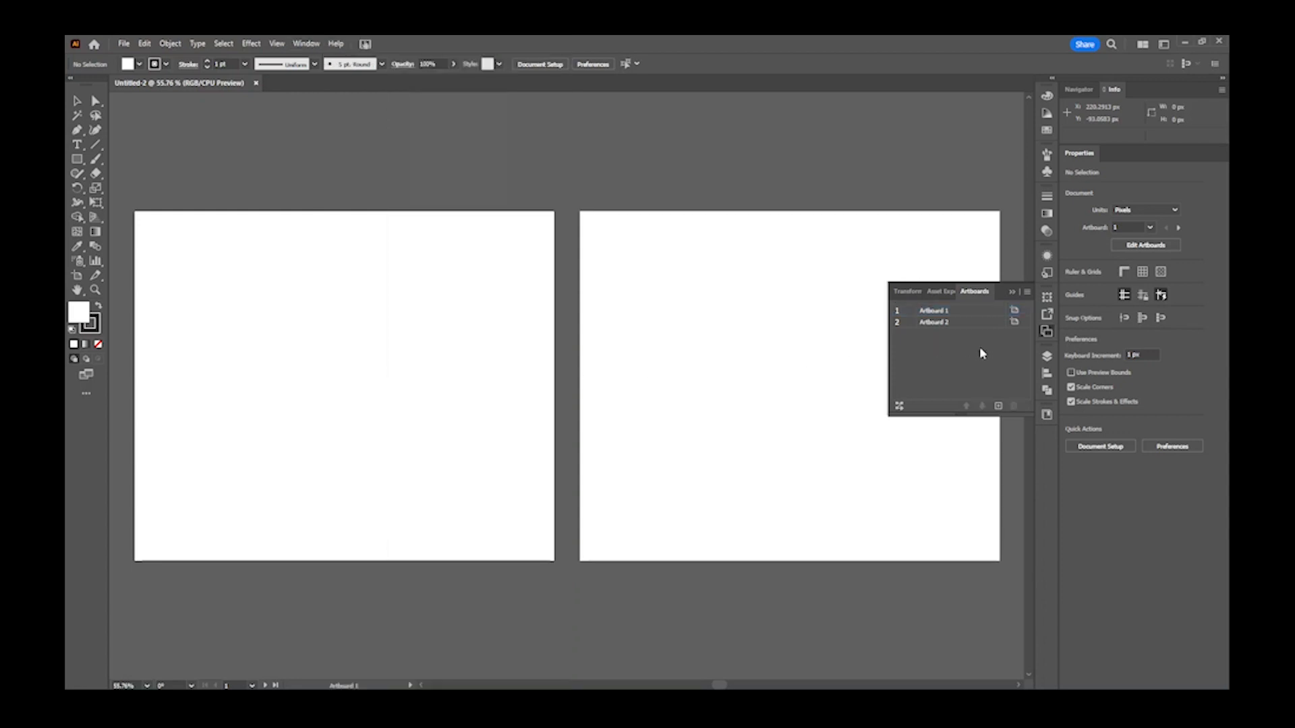
double_click(937, 310)
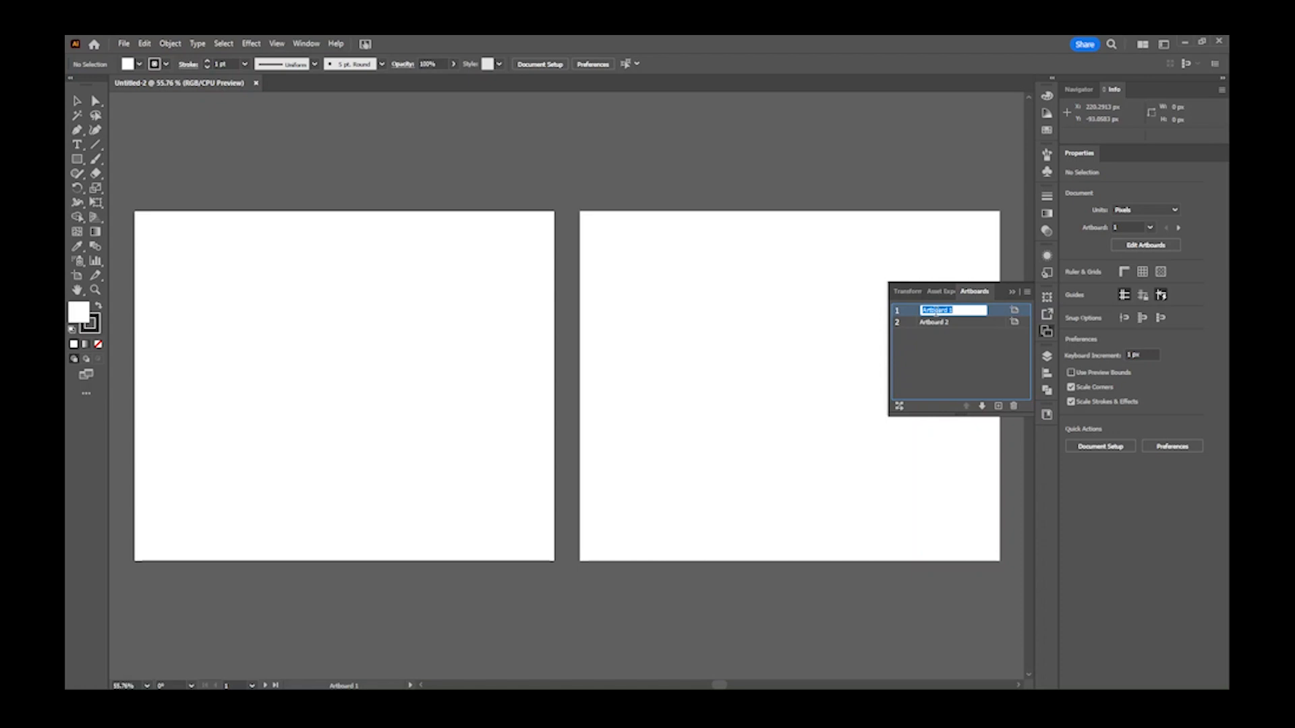
type("Lo")
key("BackSpace")
key("BackSpace")
key("BackSpace")
key("BackSpace")
key("BackSpace")
key("BackSpace")
key("BackSpace")
type("Rectan")
key("Return")
- Rename the second artboard "Medium Rectangle"
double_click(937, 323)
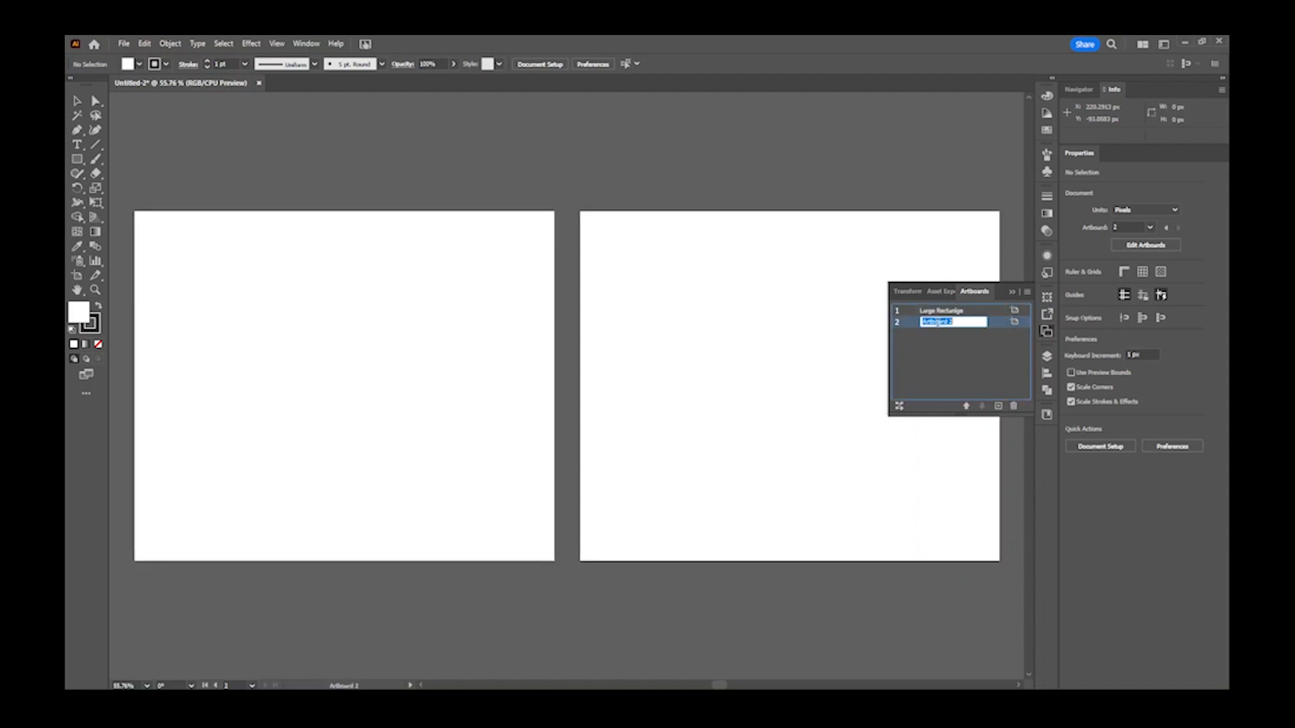
type("Medium Rectangle")
key("Return")
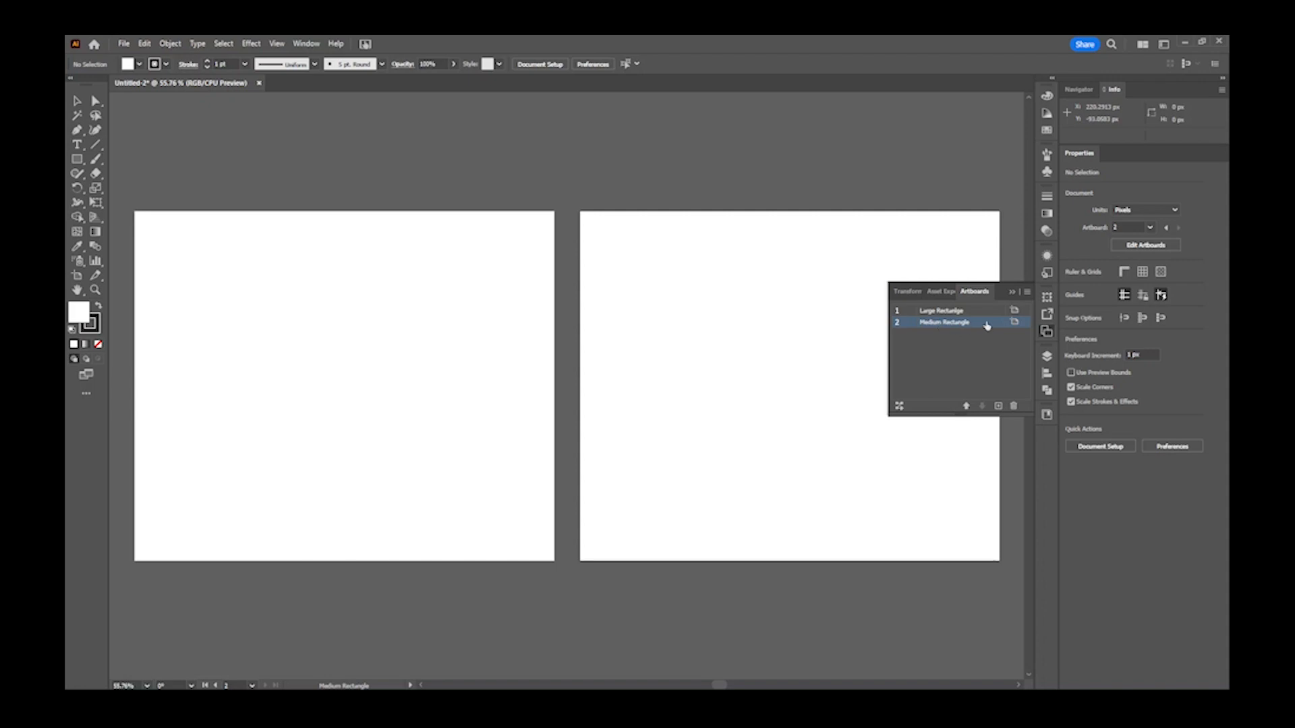
- Resize the Medium Rectangle artboard to 300 px wide and 250 px high, and leave artboard editing
left_click(1015, 322)
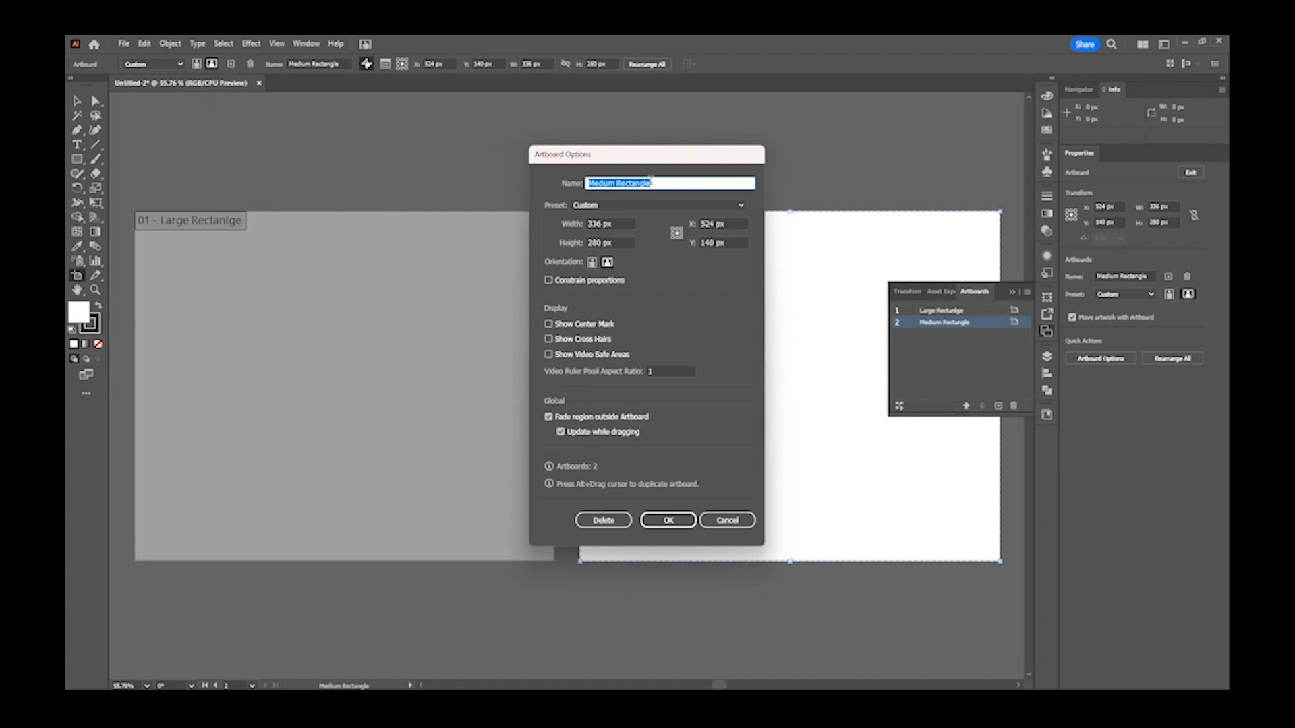
left_click(632, 204)
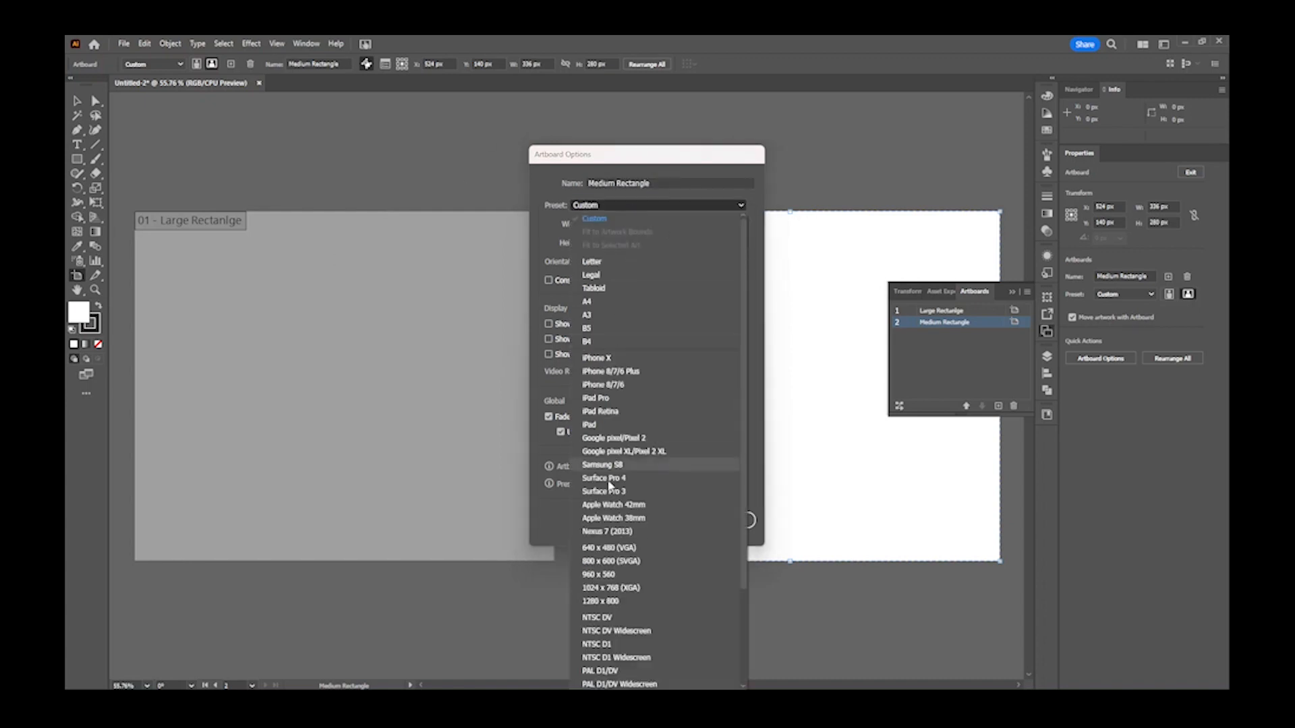
left_click(548, 238)
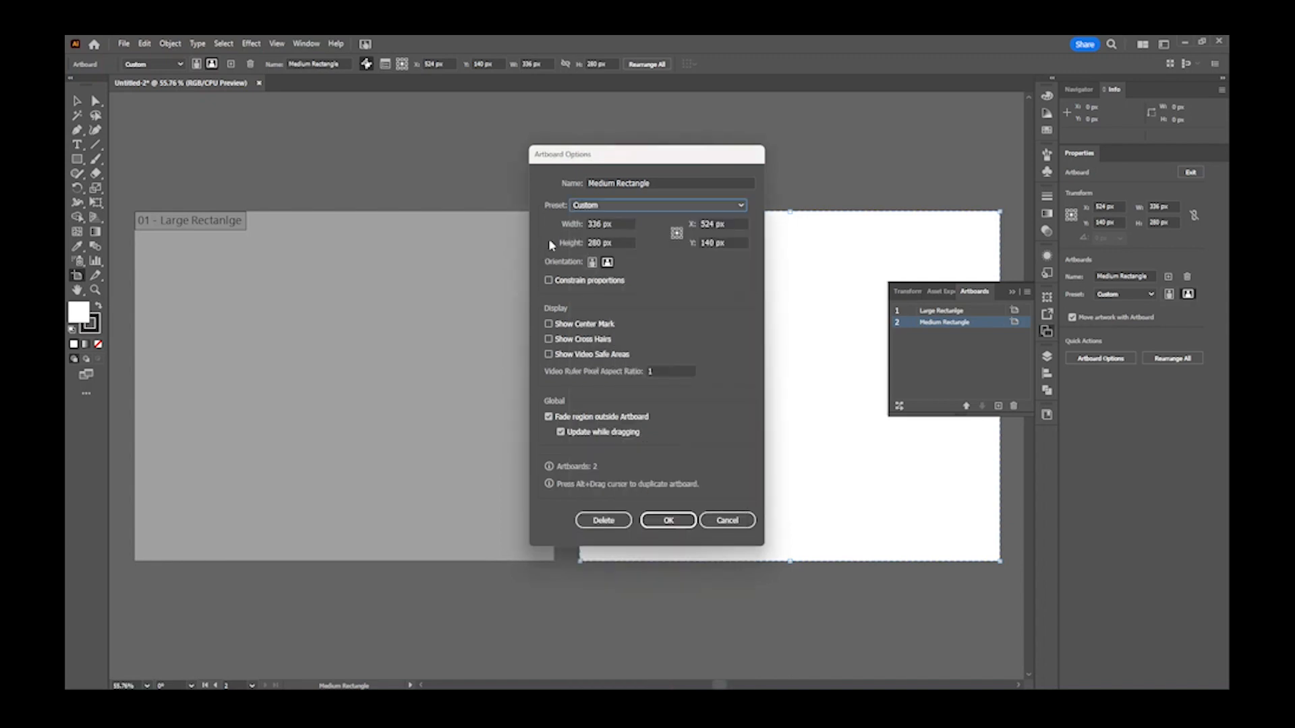
double_click(600, 224)
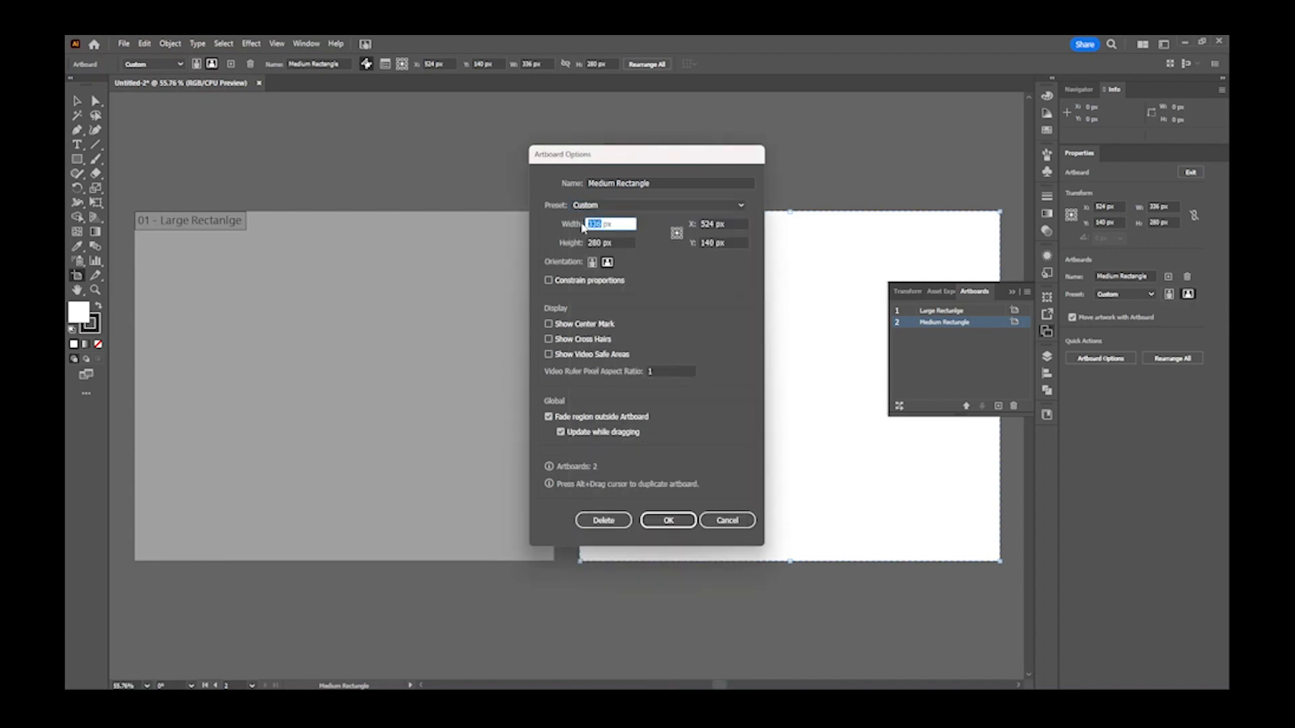
type("300")
double_click(594, 242)
type("250")
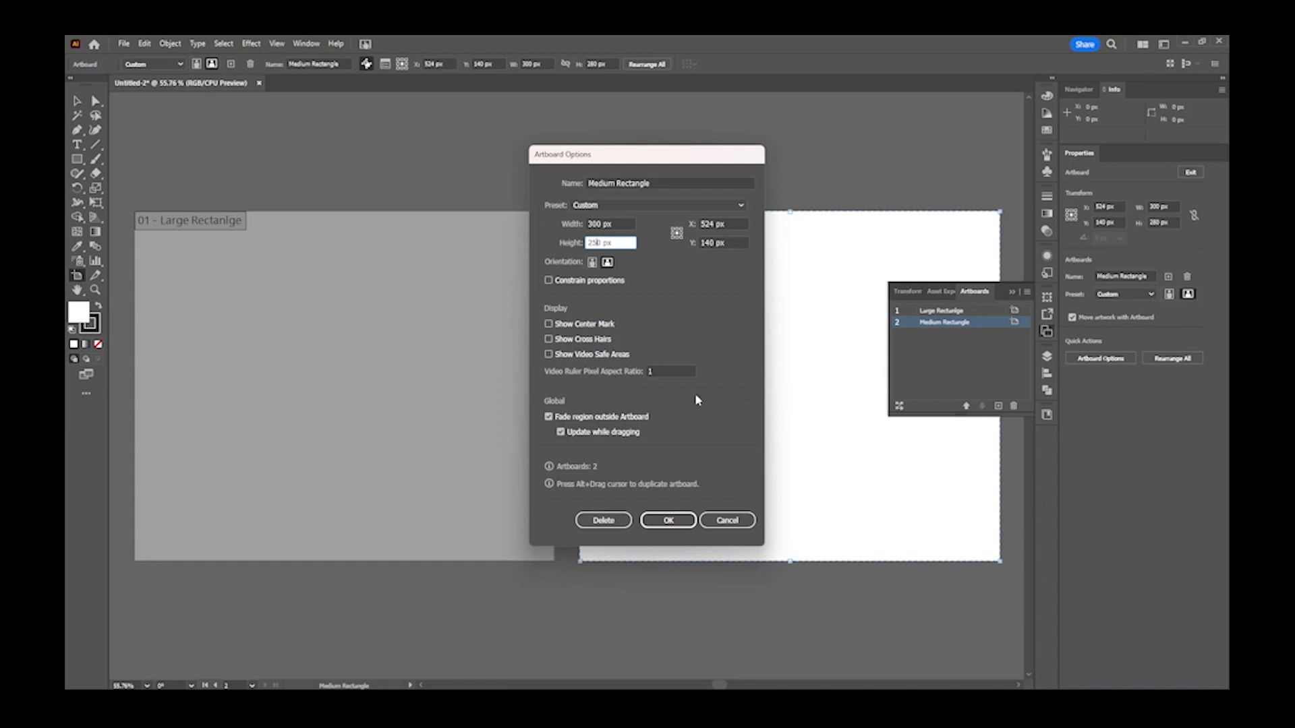
left_click(668, 521)
key("Escape")
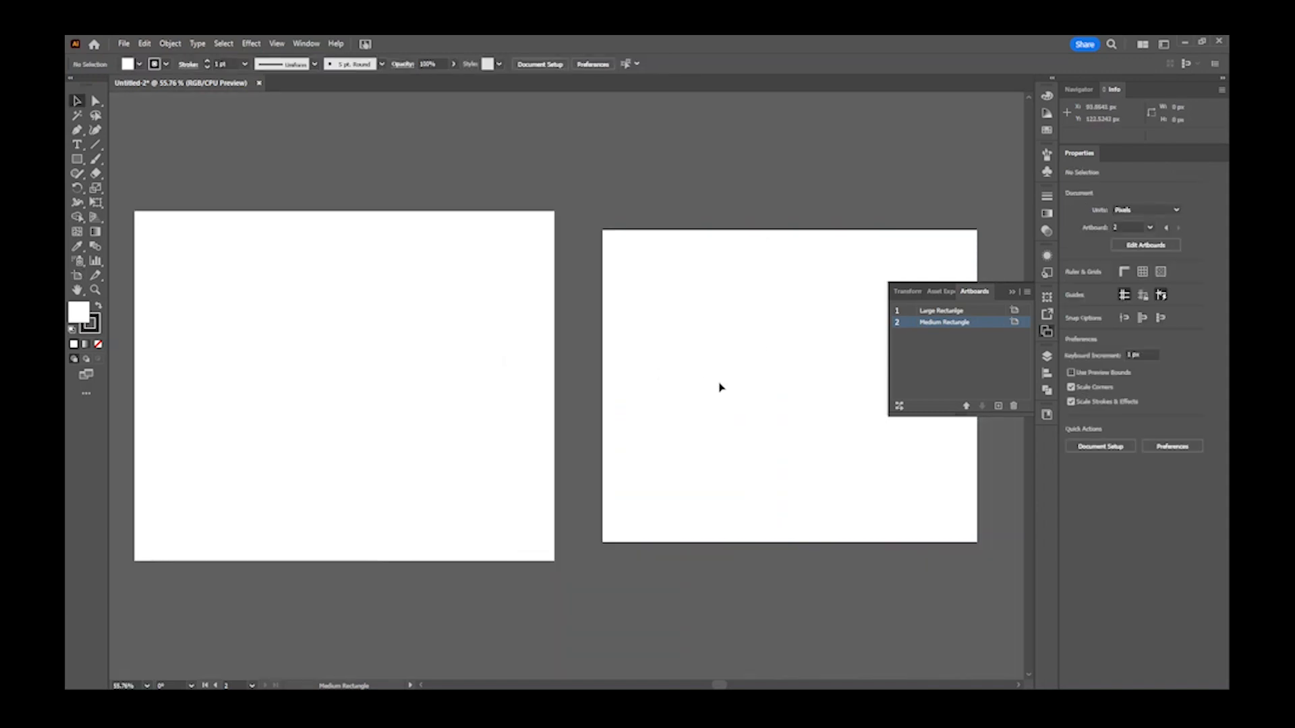
- Add a third artboard beside the Medium Rectangle and name it "Wide Skyscraper"
left_click_drag(716, 384, 526, 355)
left_click_drag(633, 360, 410, 344)
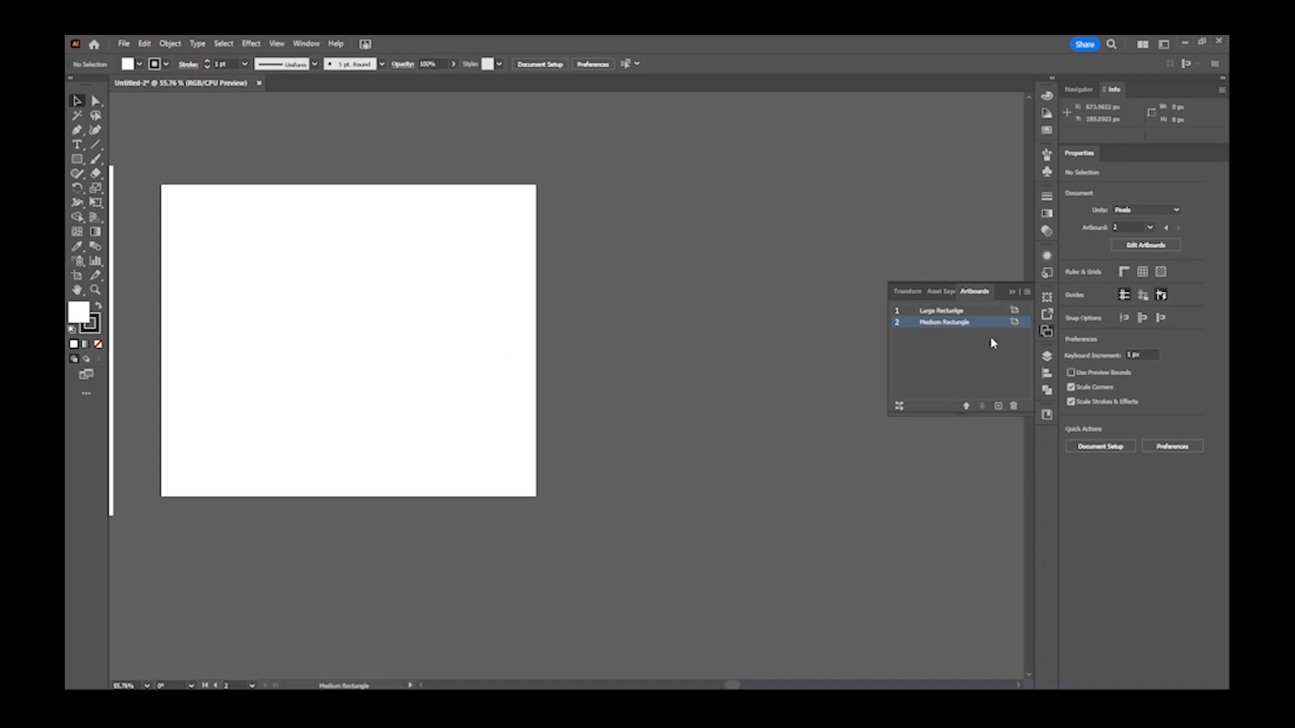
left_click(998, 405)
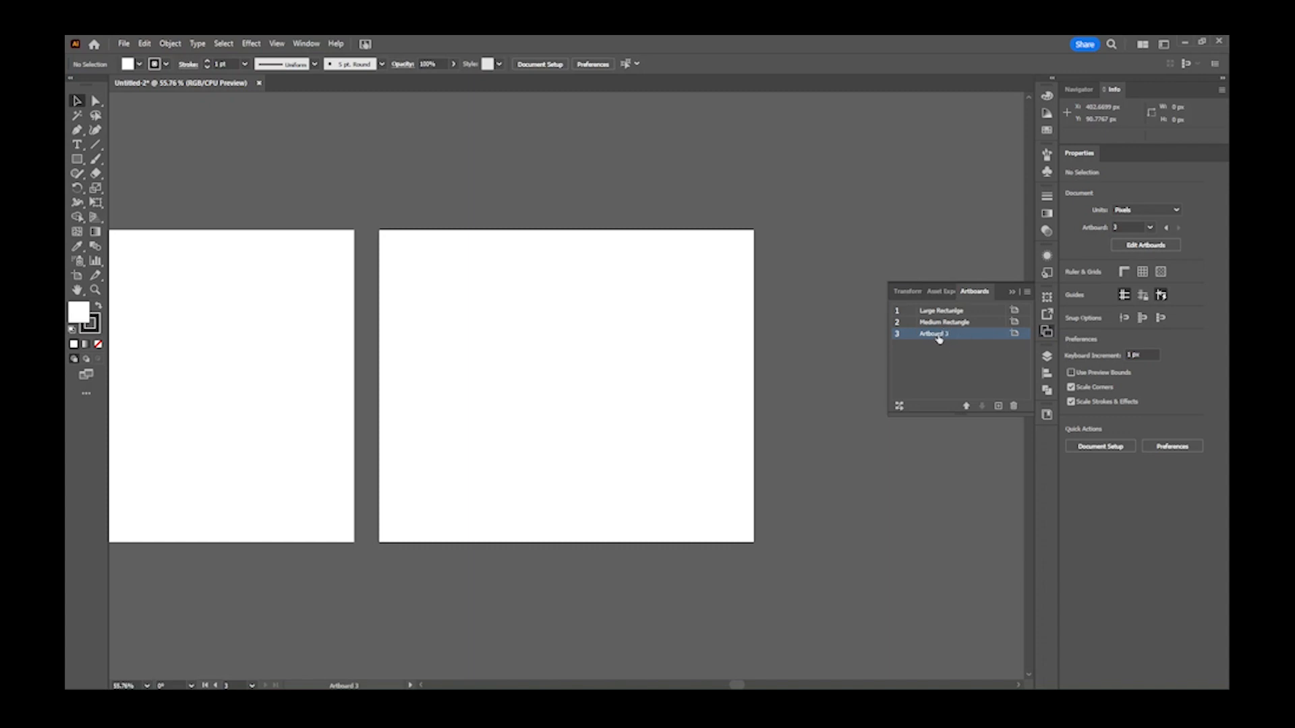
left_click(1014, 333)
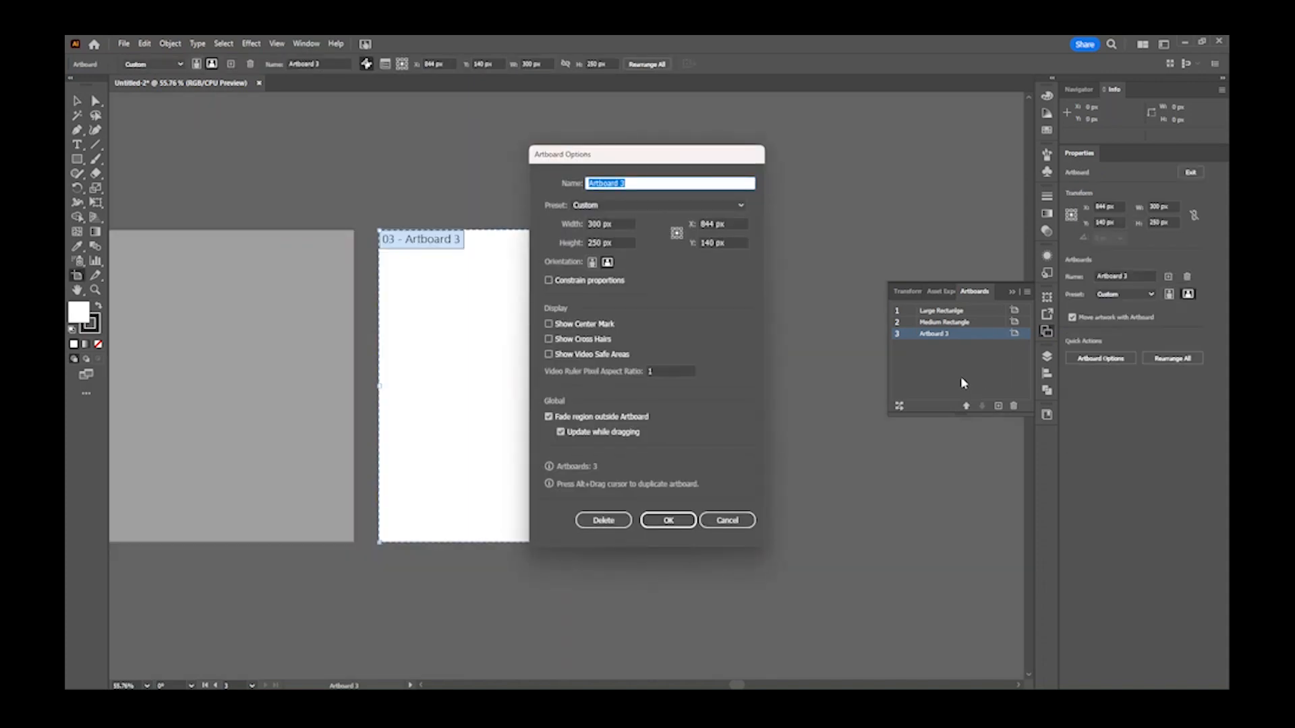
type("Wide Skyscraper")
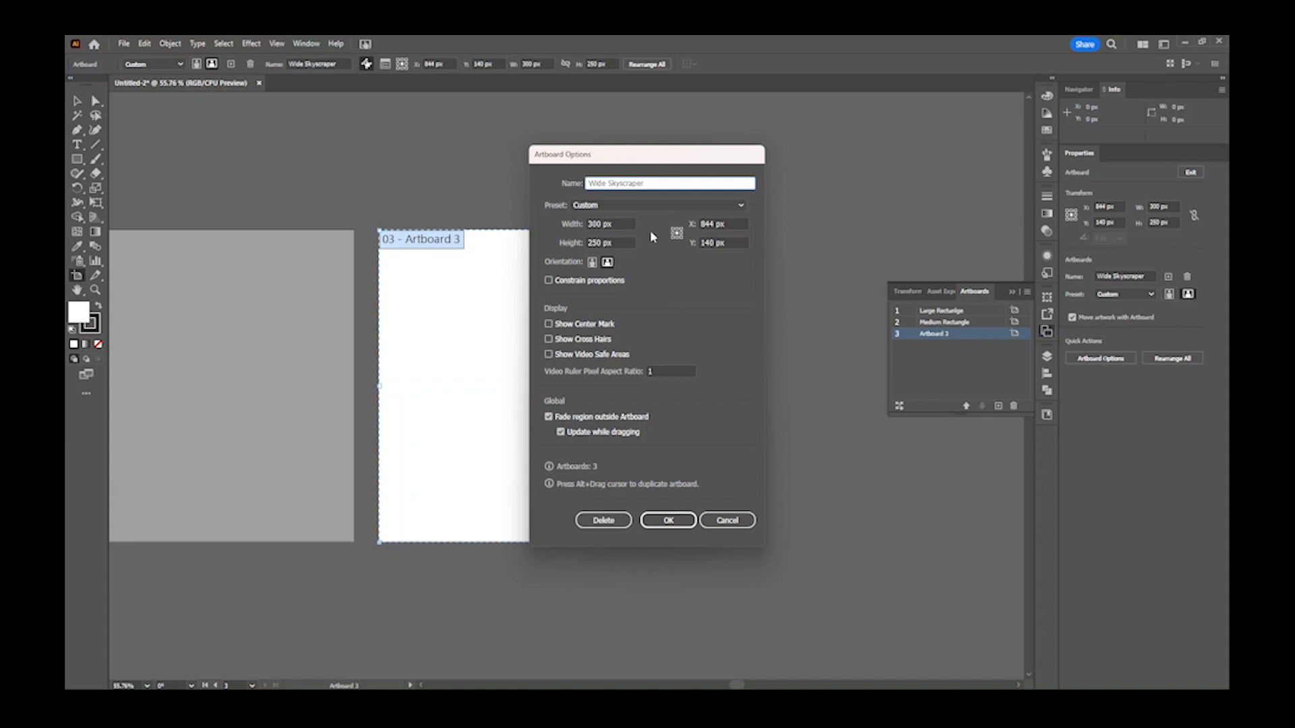
- Set the third artboard's size to 160 px wide and 600 px high
double_click(596, 223)
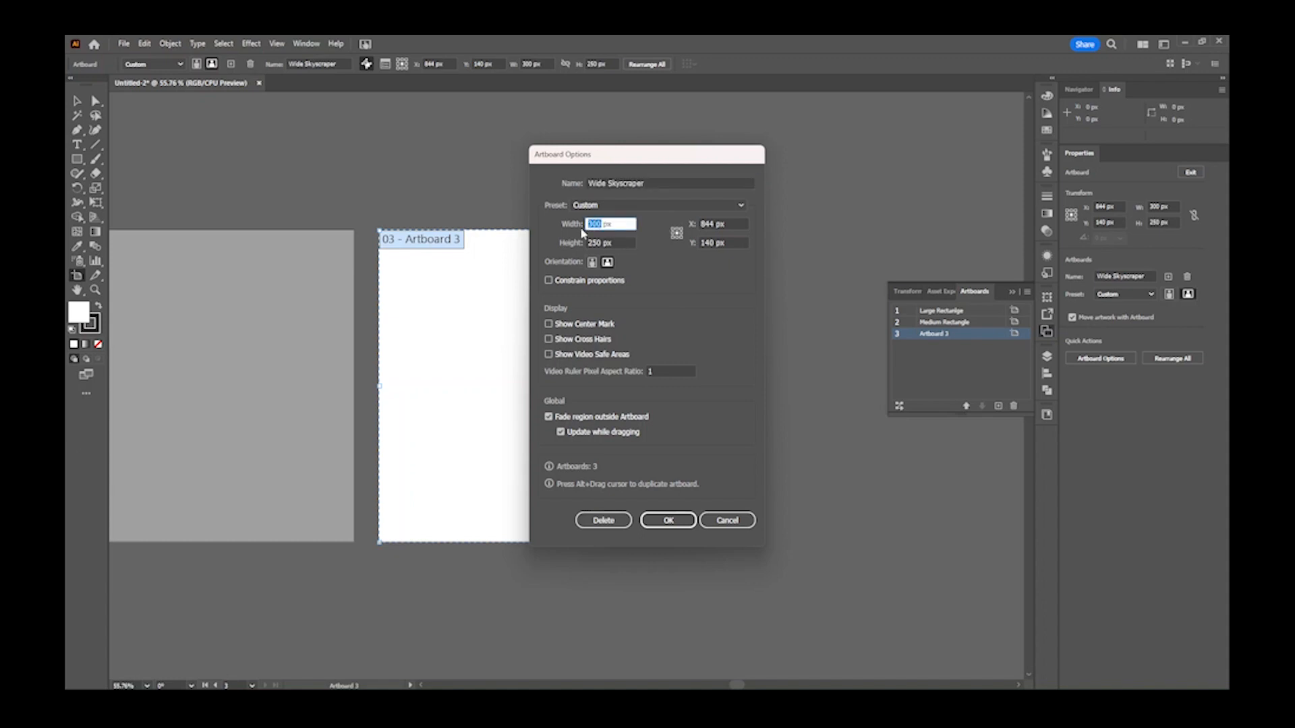
type("160")
key("Tab")
type("600")
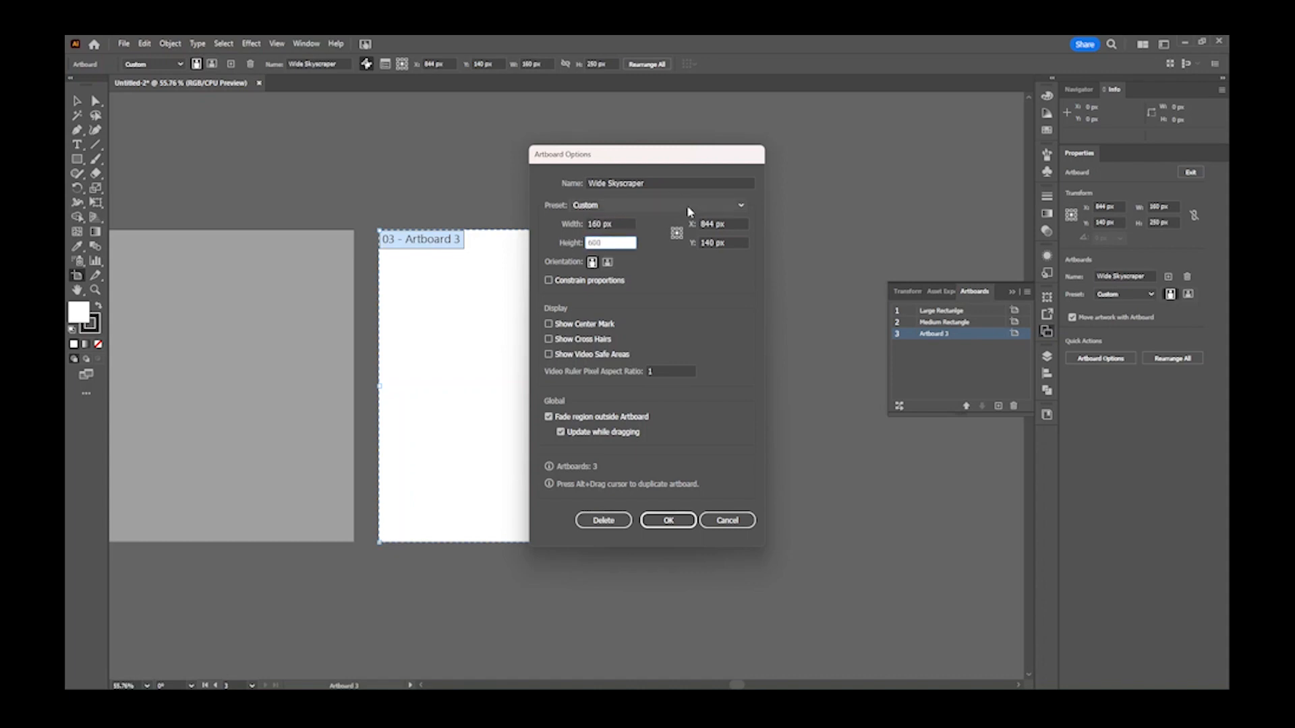
left_click(668, 522)
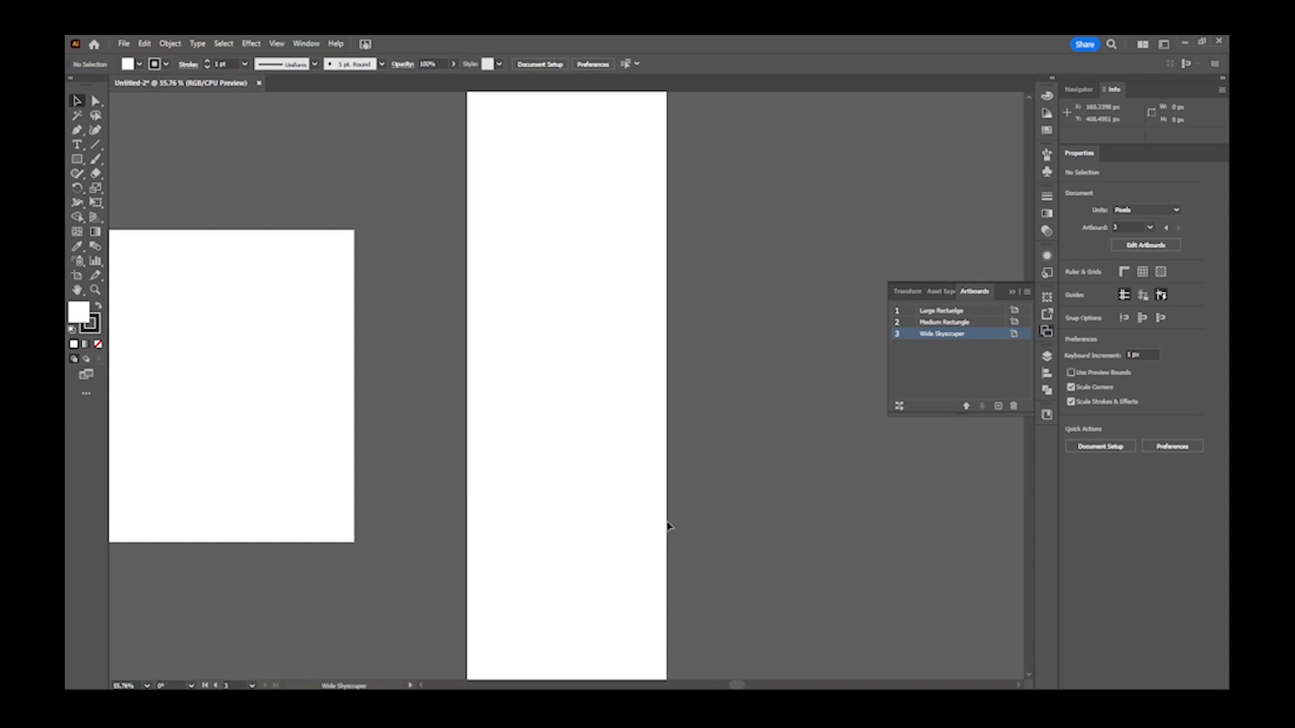
- Draw a fourth artboard of about 347 × 203 px to the right of the Wide Skyscraper with the Artboard tool
left_click_drag(540, 445, 835, 429)
left_click_drag(221, 521, 388, 524)
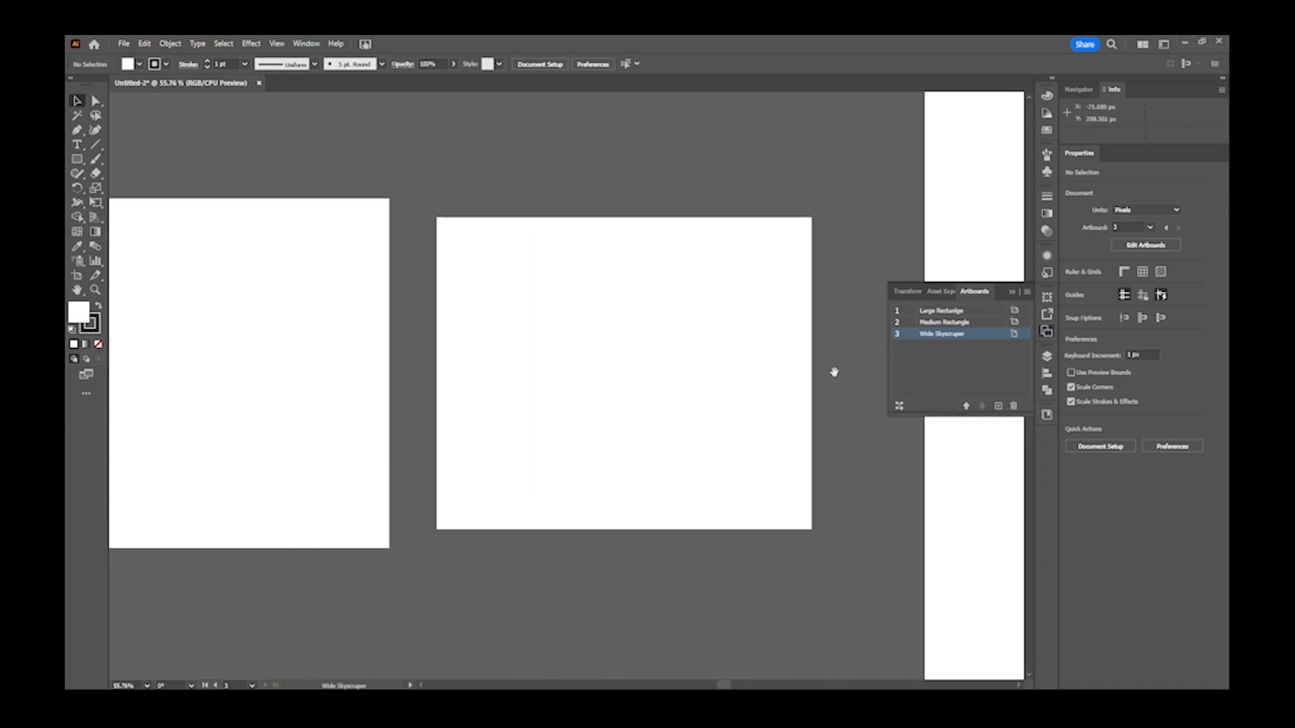
scroll(431, 396, "right", 5)
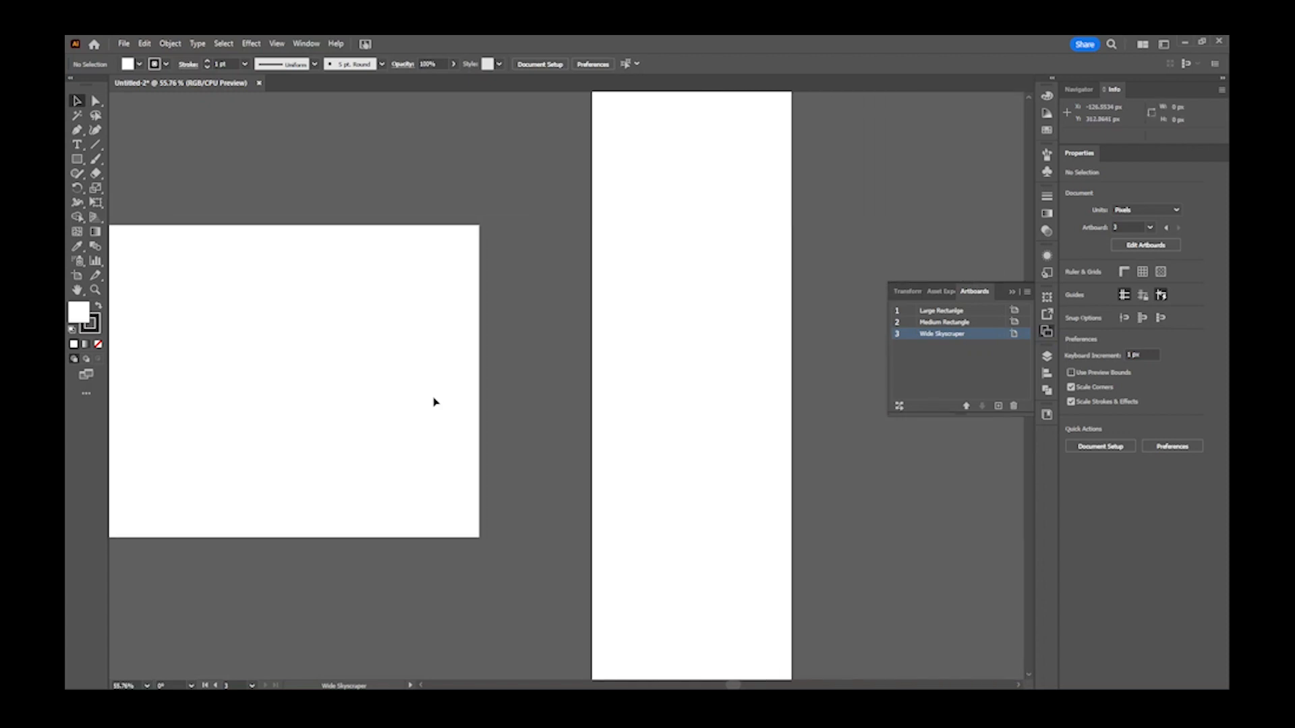
left_click_drag(633, 375, 202, 337)
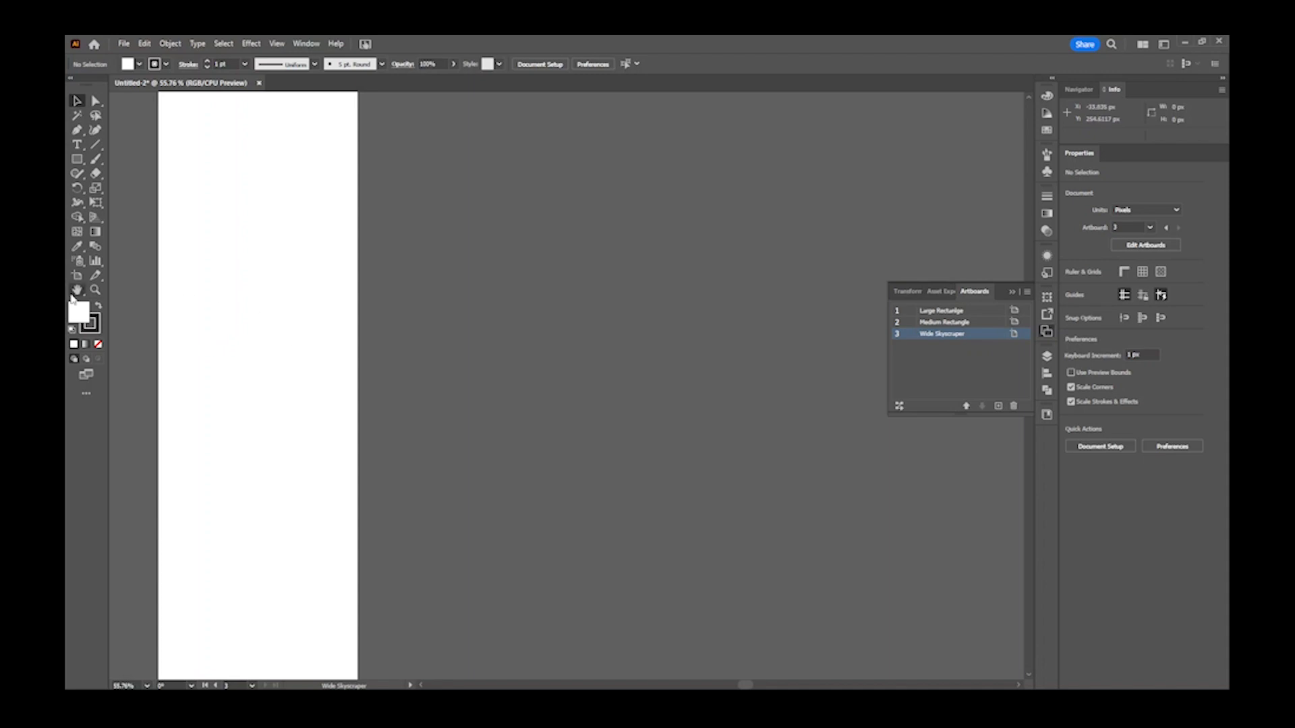
left_click(78, 278)
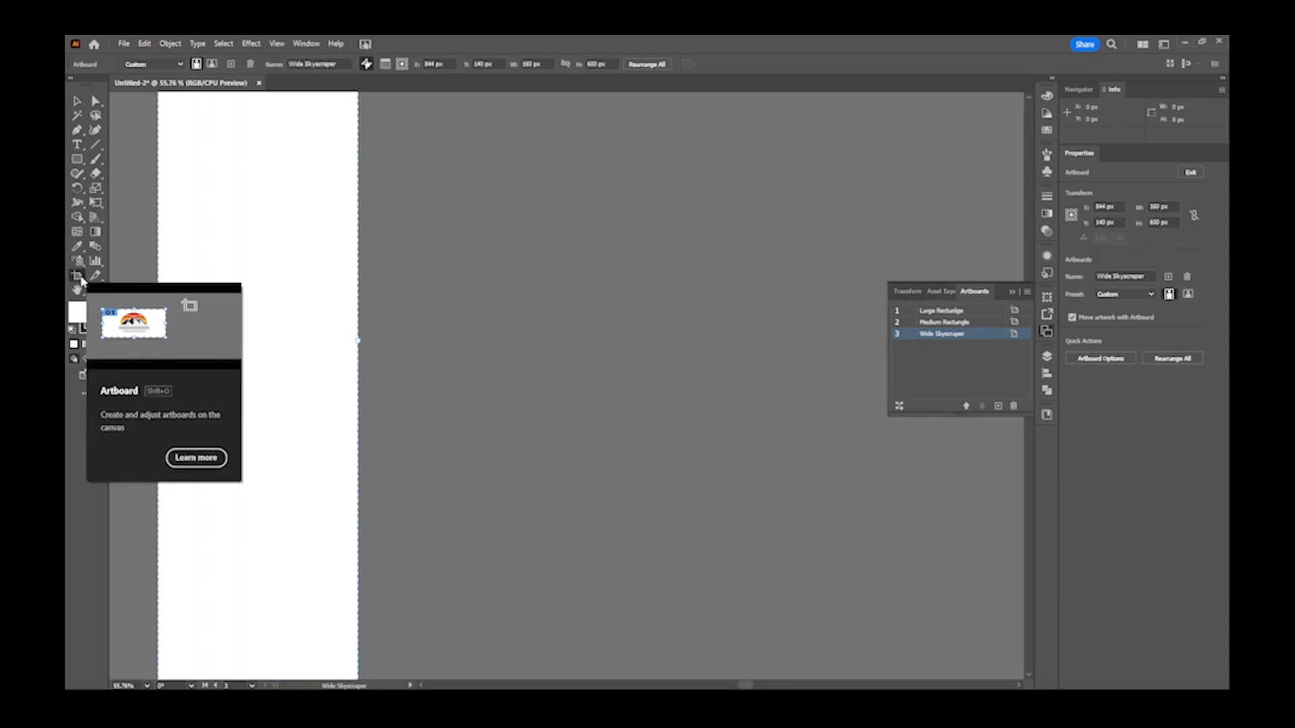
left_click_drag(383, 212, 817, 467)
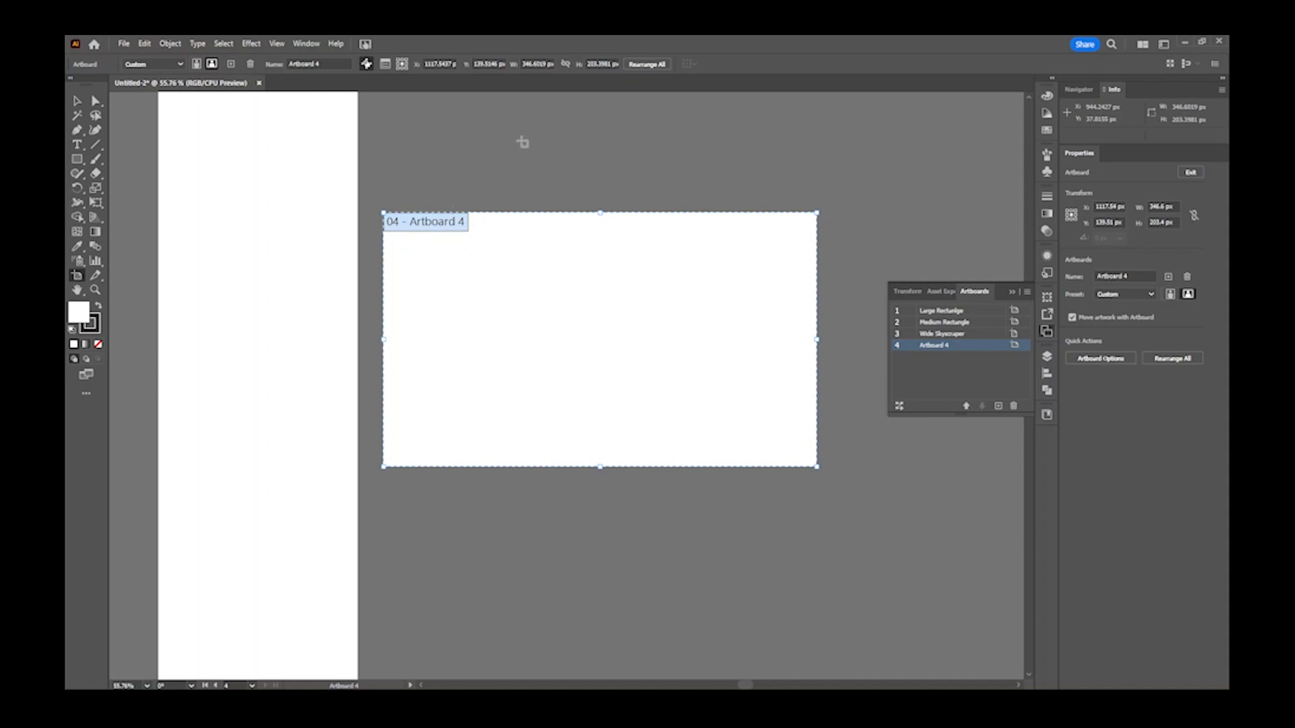
- Resize the fourth artboard to 728 × 90 px and move it right, clear of the Wide Skyscraper artboard
left_click(545, 63)
left_click_drag(544, 63, 511, 70)
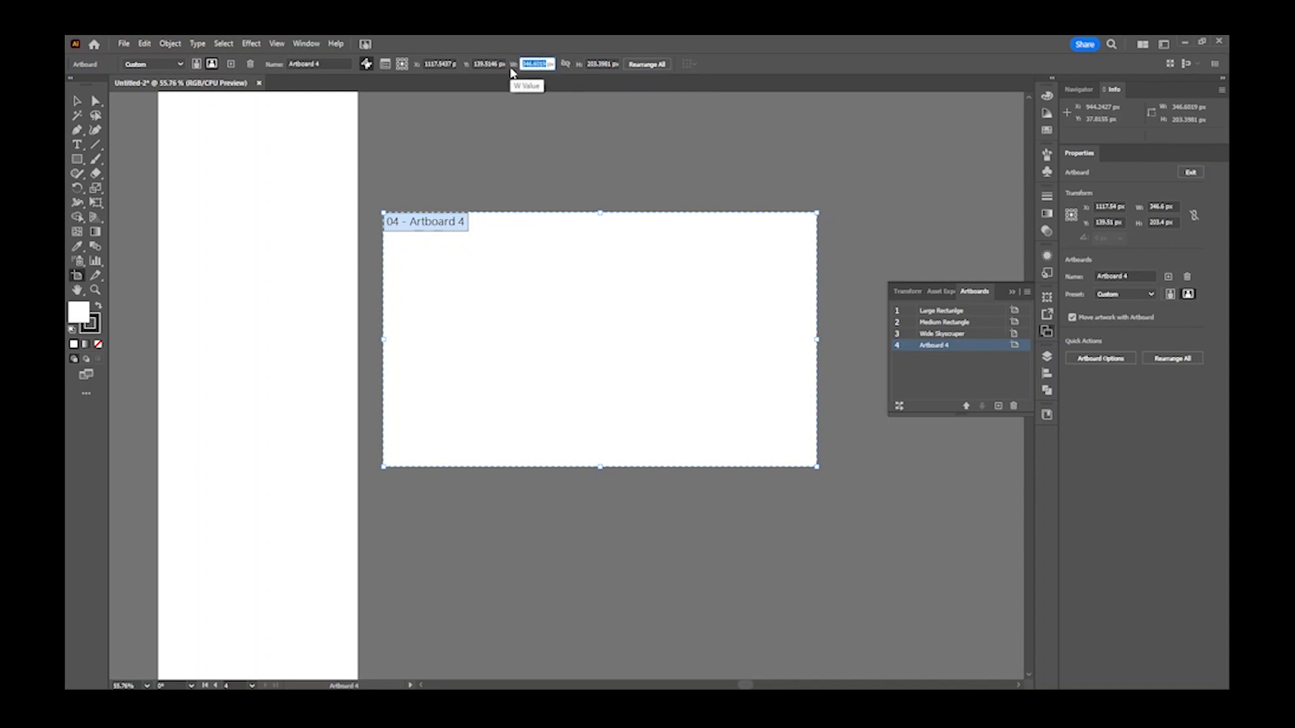
type("728")
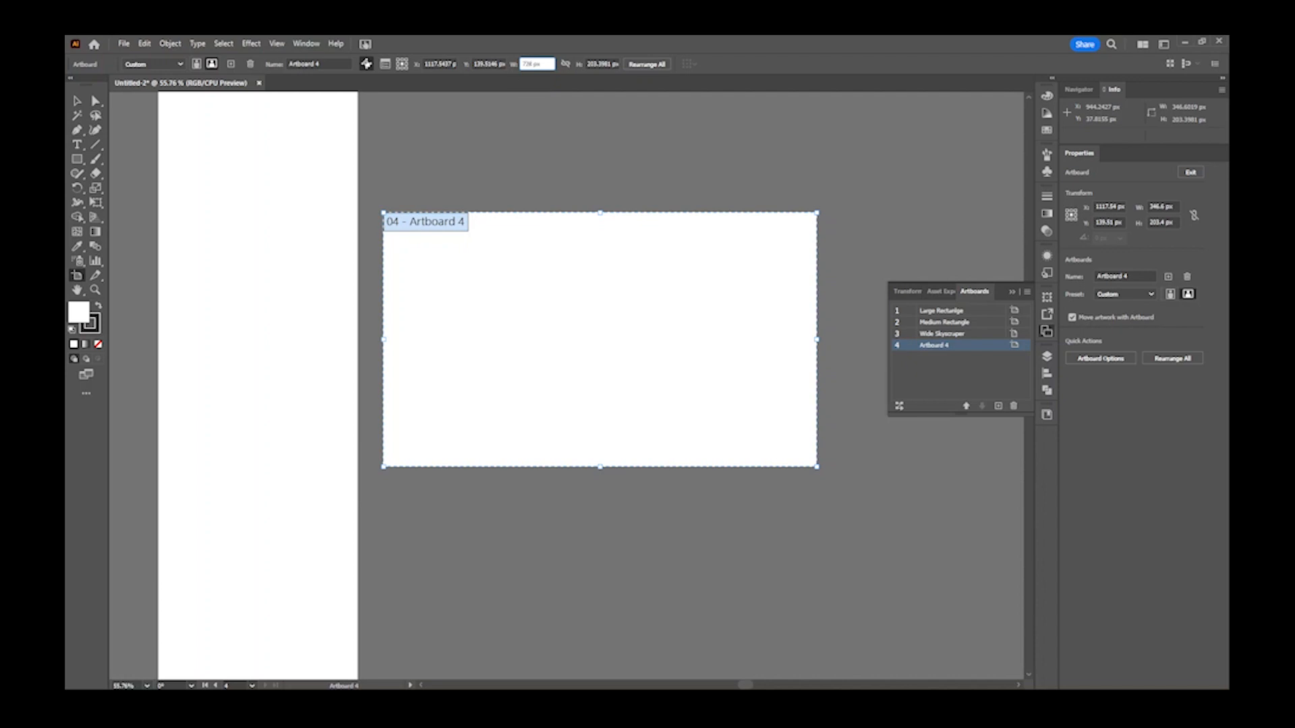
left_click_drag(611, 64, 582, 64)
type("90")
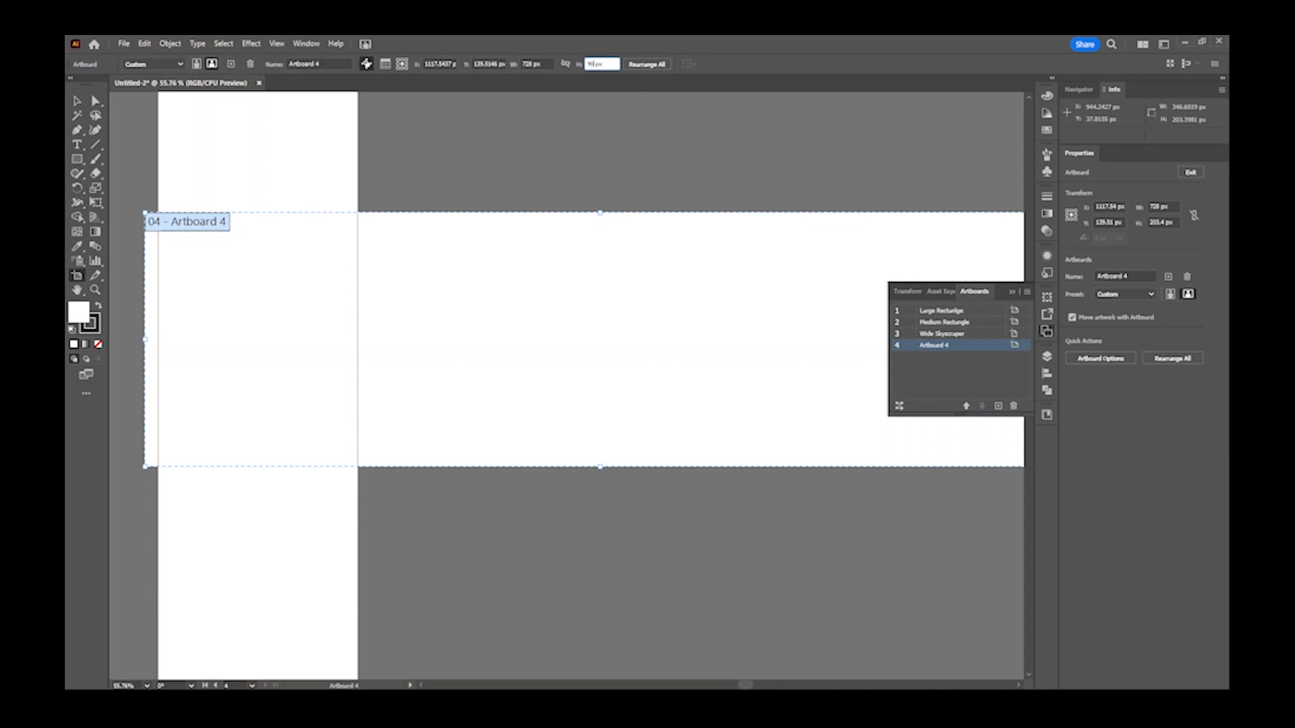
key("Return")
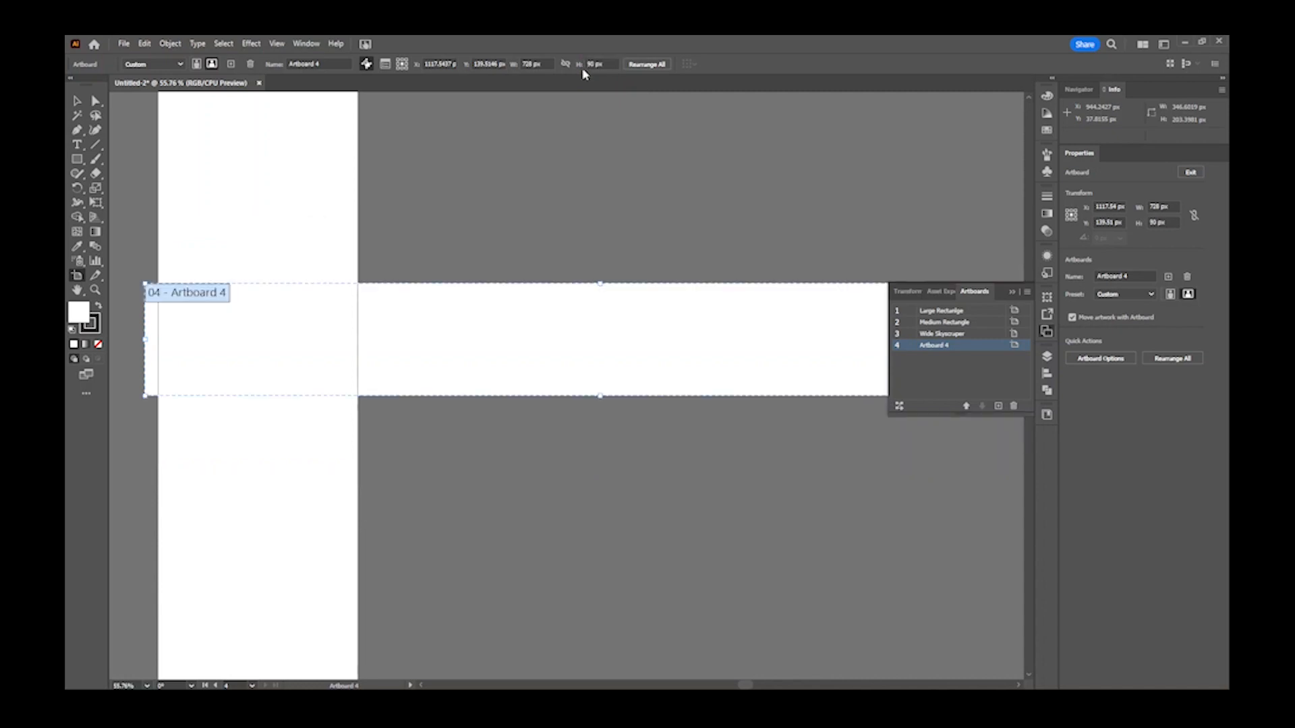
left_click_drag(438, 344, 651, 348)
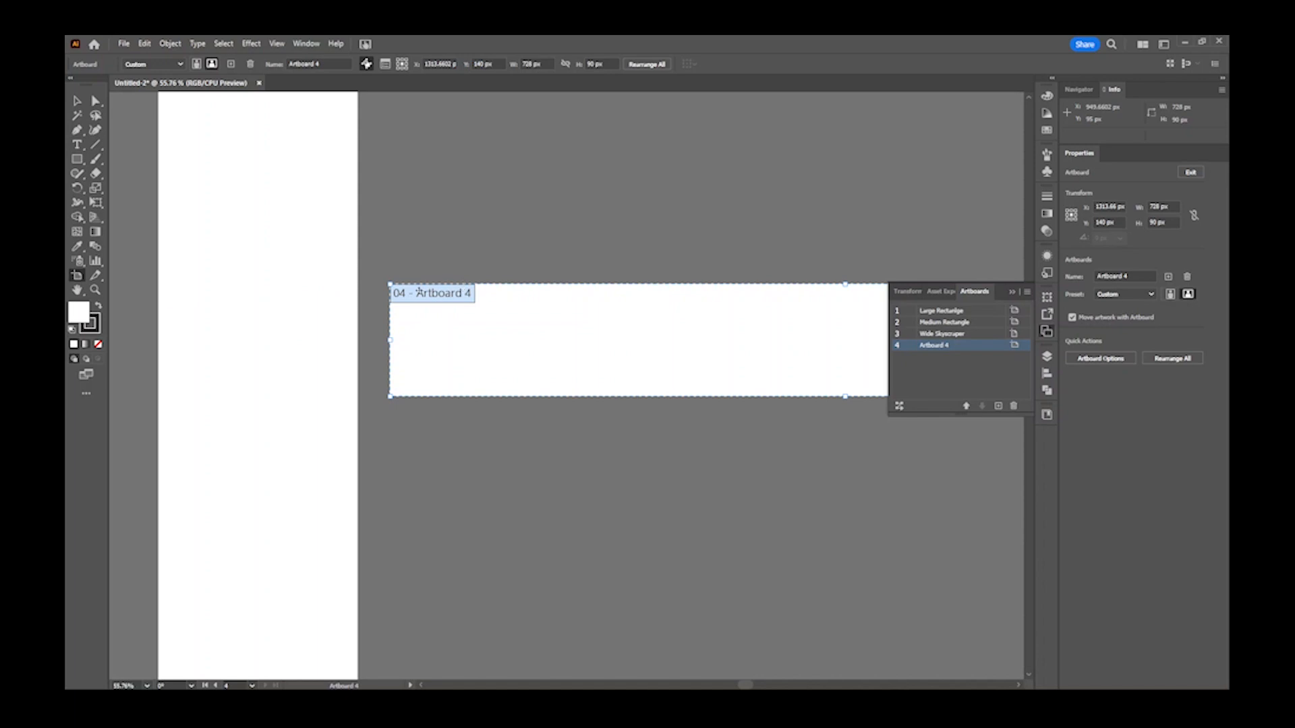
- Draw a fifth artboard of about 172 × 88 px just below Artboard 4 with the Artboard tool
key("Escape")
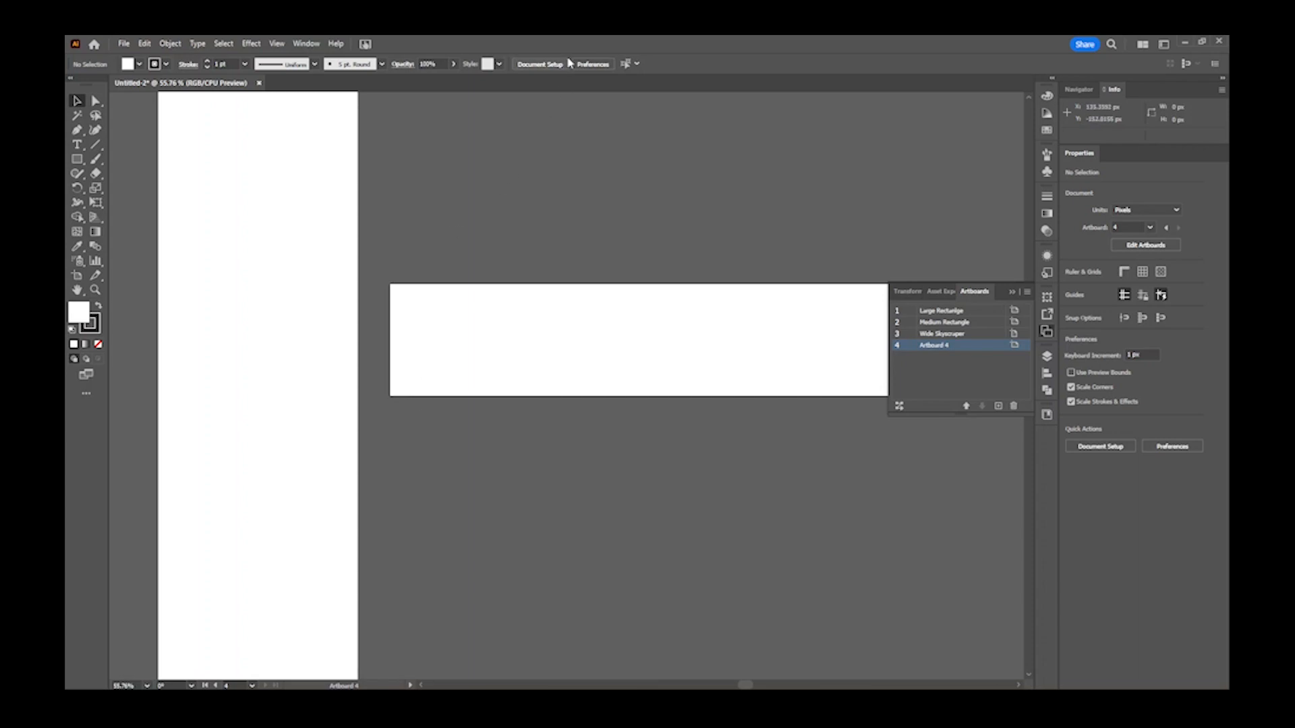
left_click(546, 65)
left_click(733, 256)
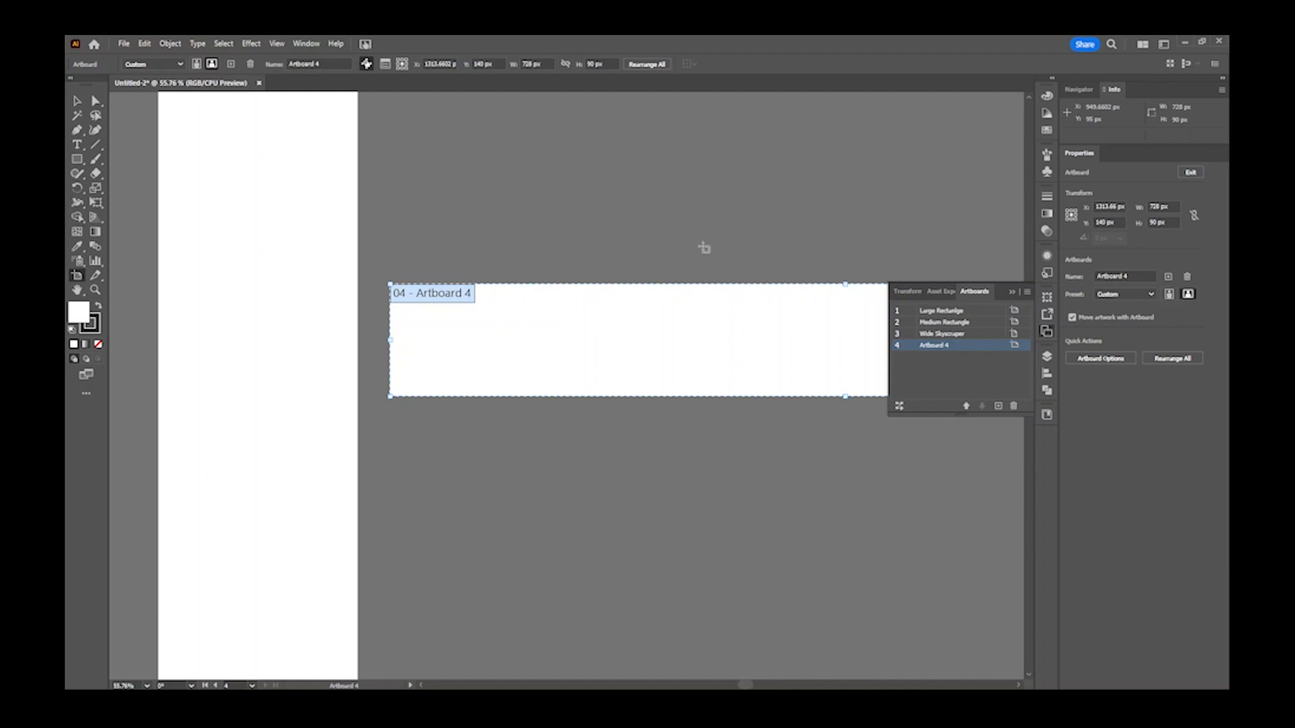
left_click_drag(578, 434, 364, 306)
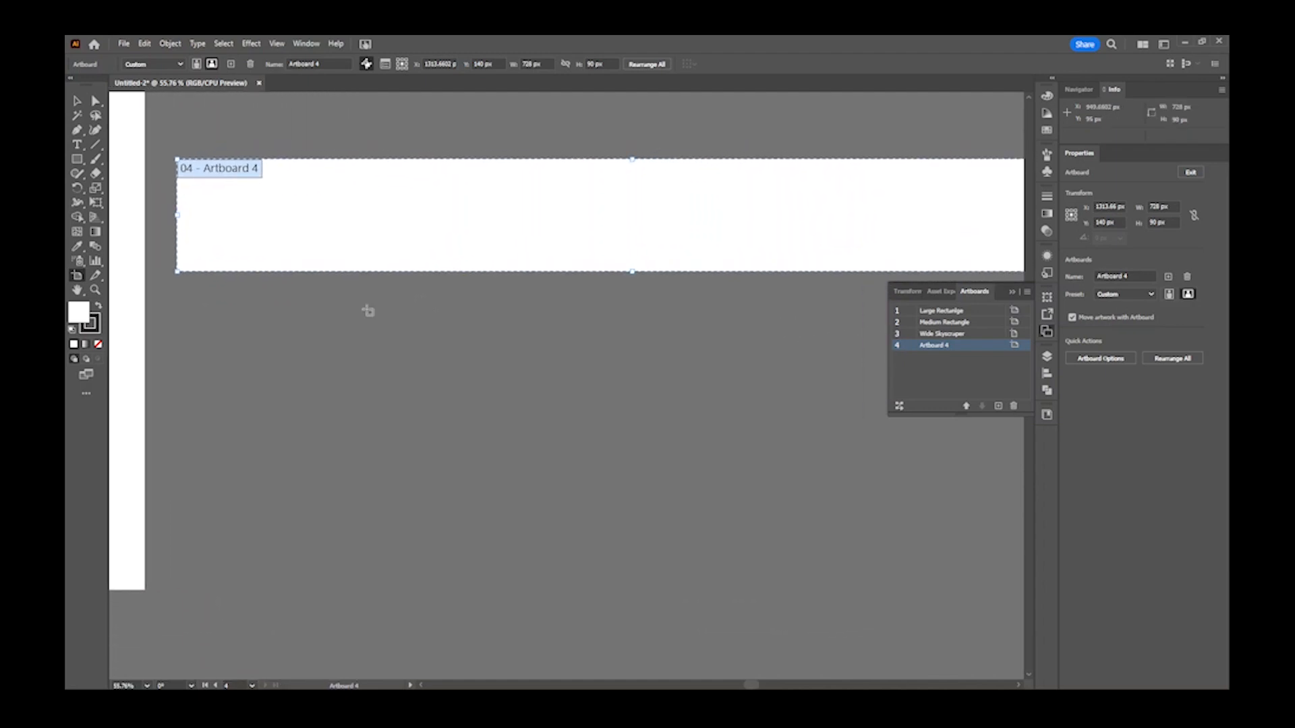
left_click_drag(176, 300, 392, 412)
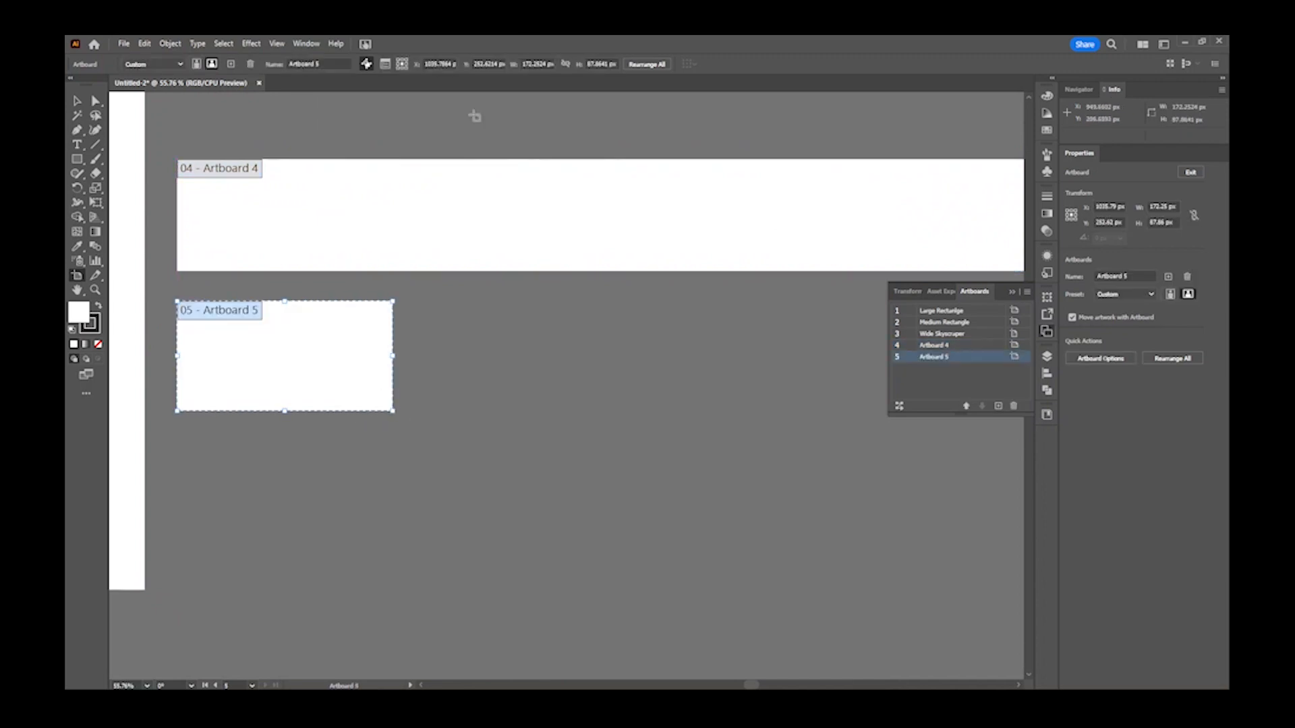
- Set the fifth artboard's size to 300 px wide and 50 px high
left_click(544, 62)
type("300")
key("Tab")
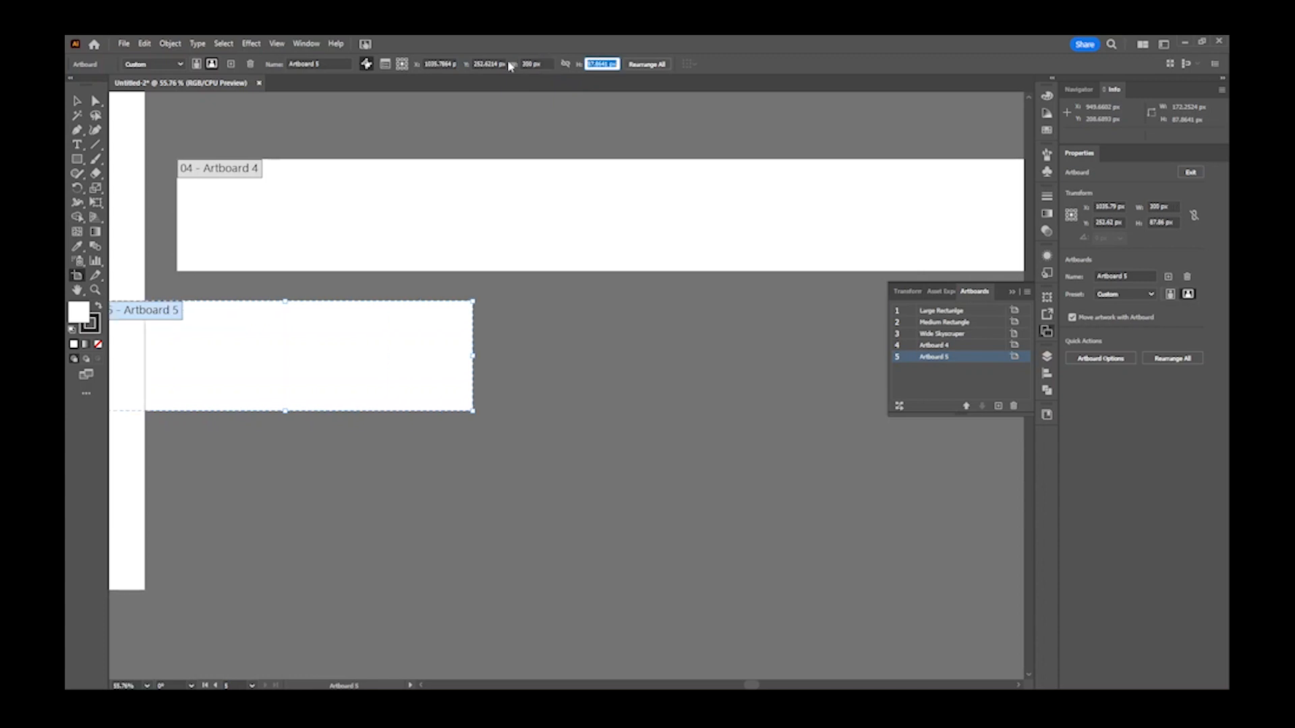
type("60")
key("Return")
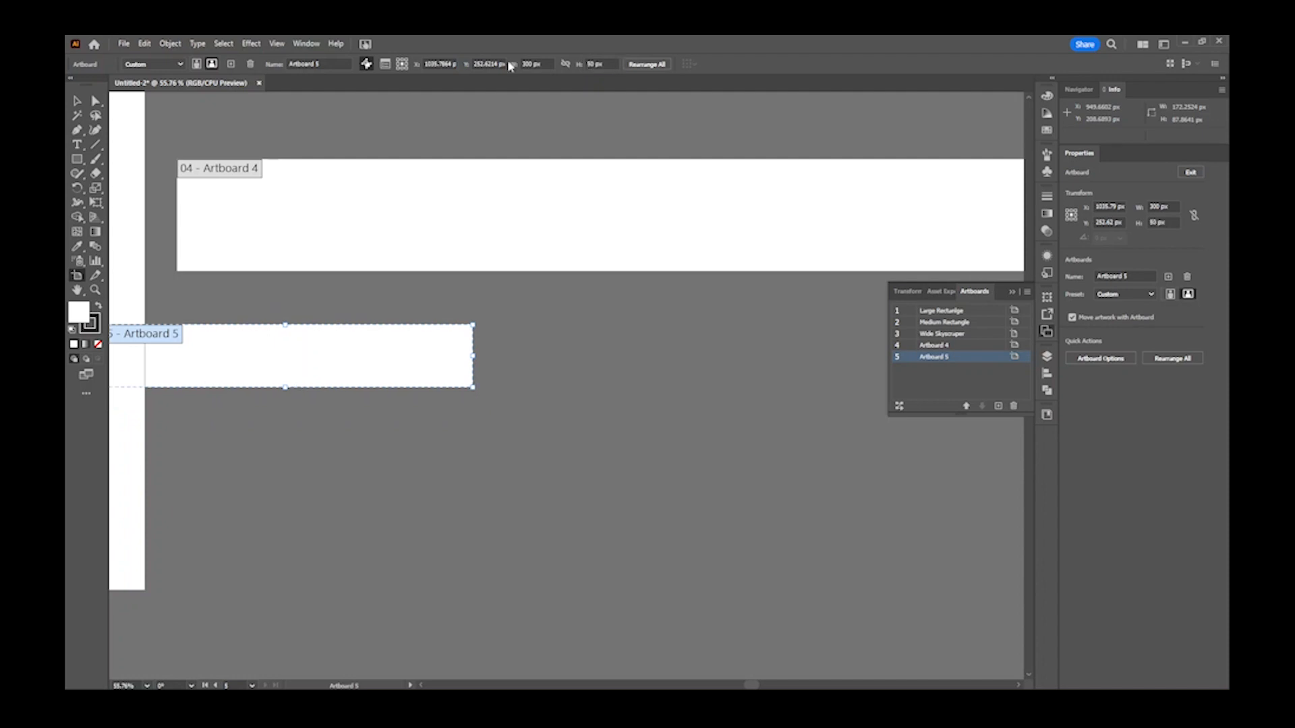
- Move the fifth artboard clear of the Wide Skyscraper, below Artboard 4 and aligned with its left edge
left_click_drag(240, 361, 355, 348)
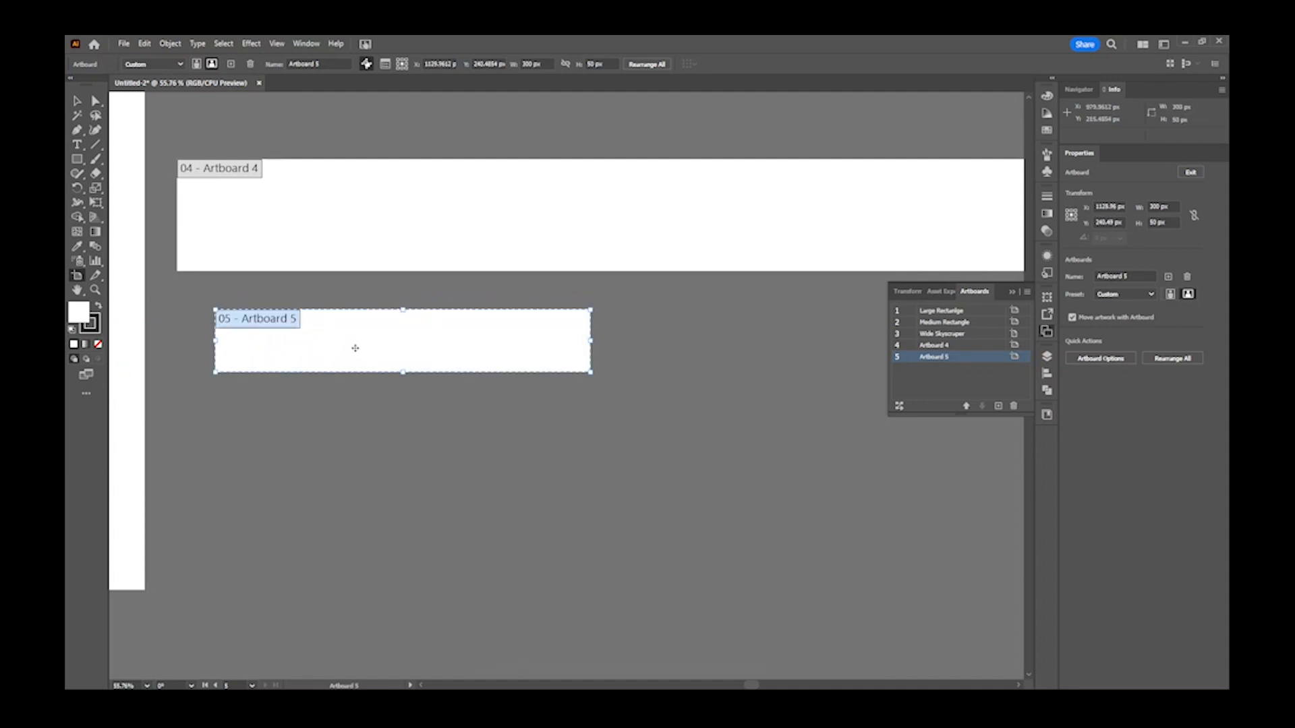
key("ctrl+minus")
key("ctrl+minus")
key("ctrl+minus")
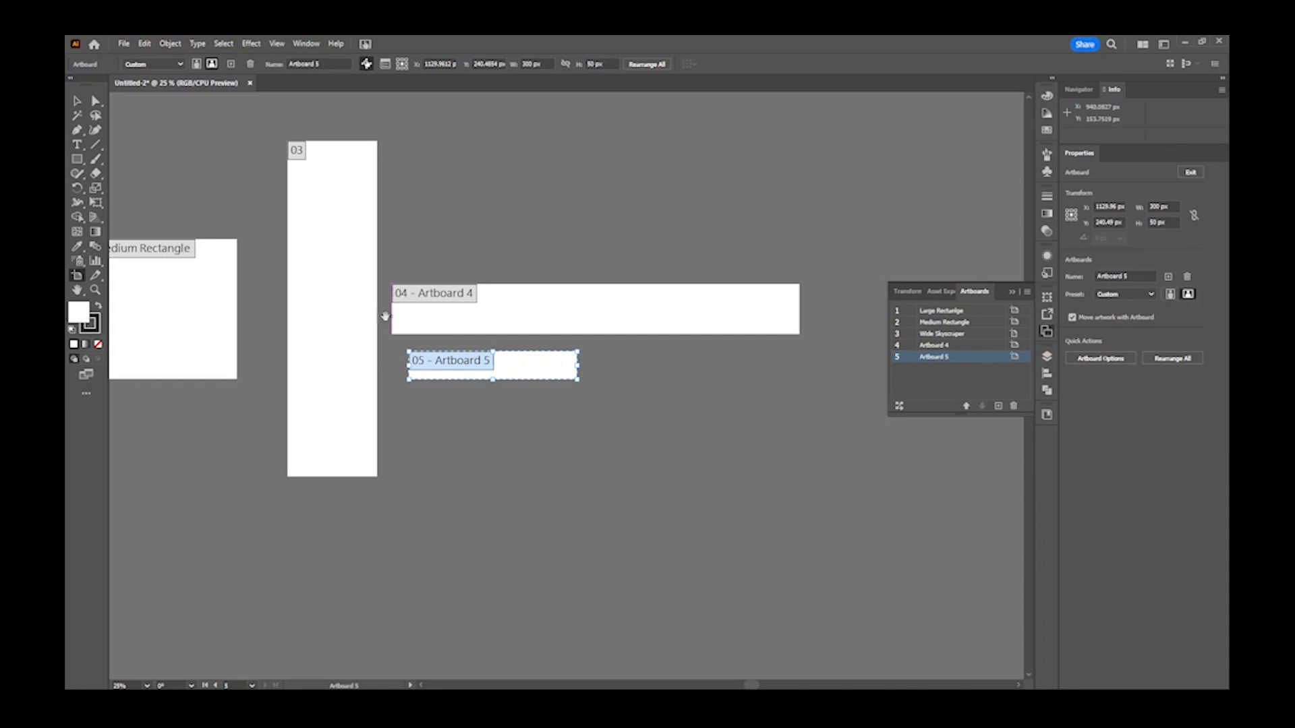
scroll(312, 364, "left", 5)
left_click_drag(477, 464, 428, 505)
left_click_drag(686, 444, 588, 426)
mouse_move(634, 372)
left_mouse_down()
mouse_move(617, 363)
mouse_move(614, 376)
left_mouse_up()
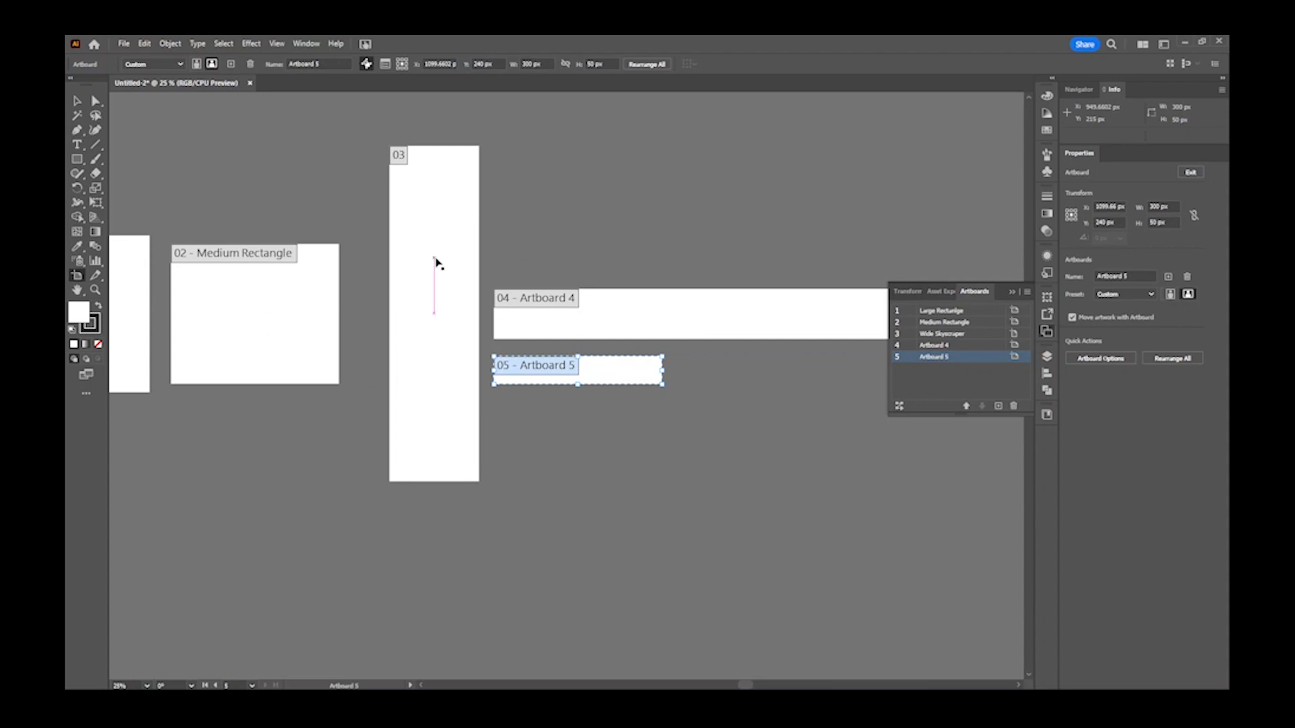
- Move the Wide Skyscraper artboard below the two rectangle artboards and try selecting Medium Rectangle, Artboard 4 and Artboard 5 together
left_click_drag(435, 261, 185, 528)
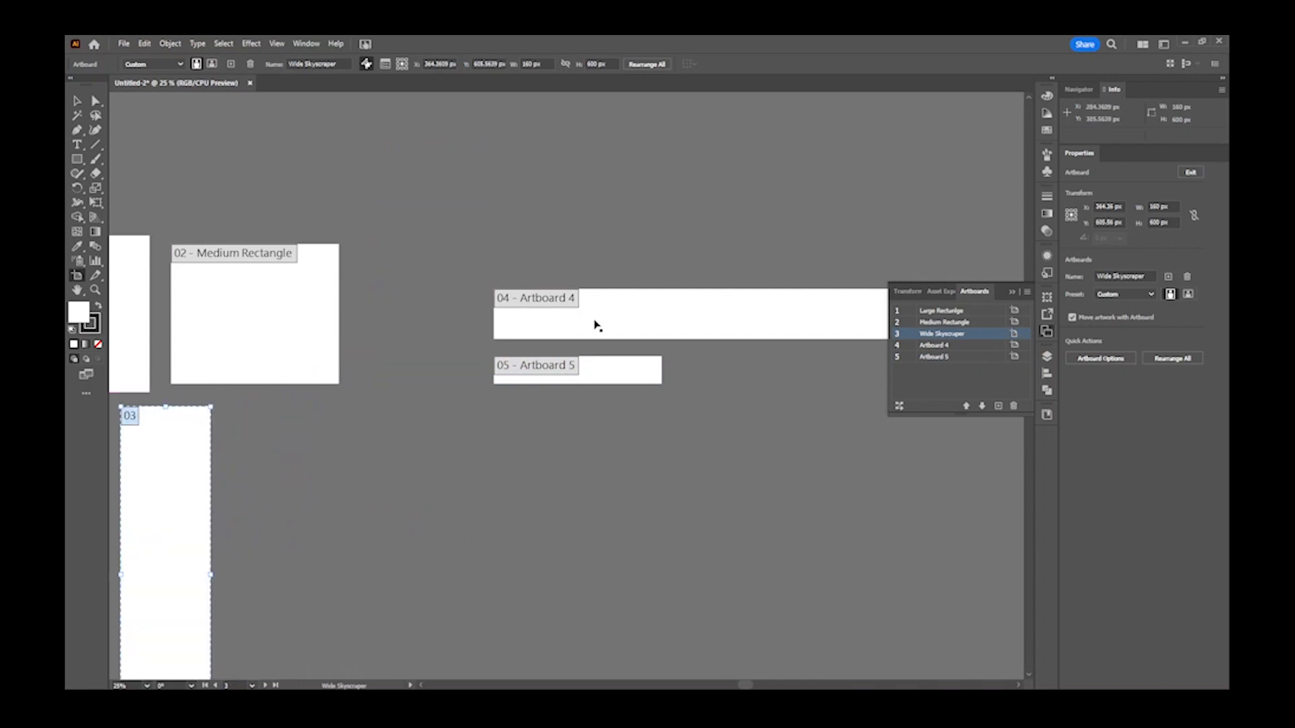
left_click(606, 372)
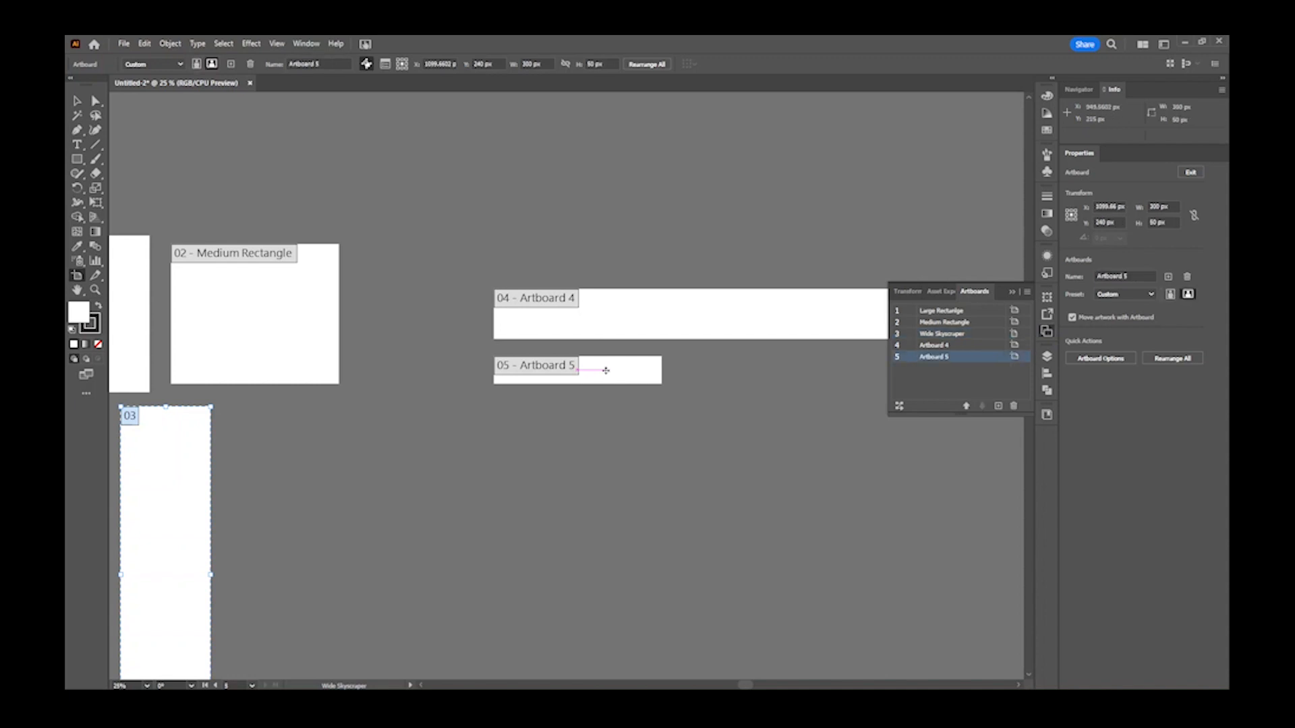
left_click(607, 329, "shift")
left_click(263, 319, "shift")
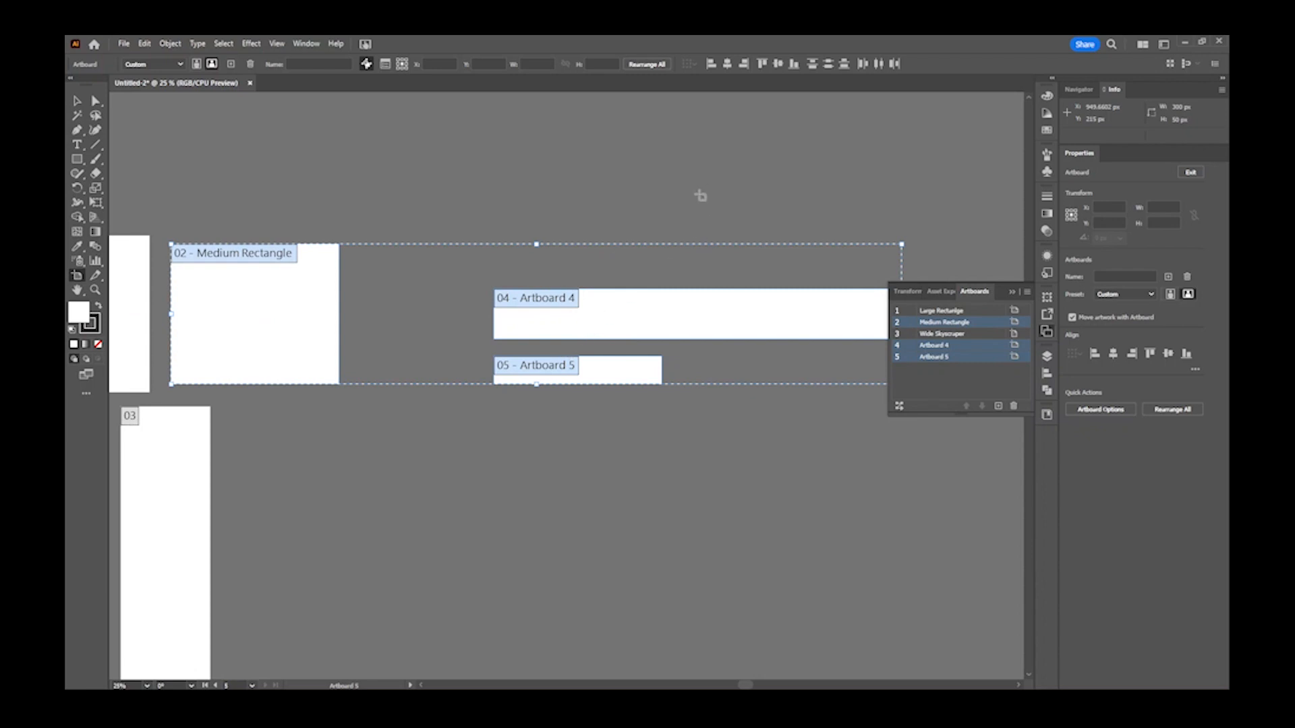
left_click(449, 300)
left_click_drag(335, 341, 682, 310)
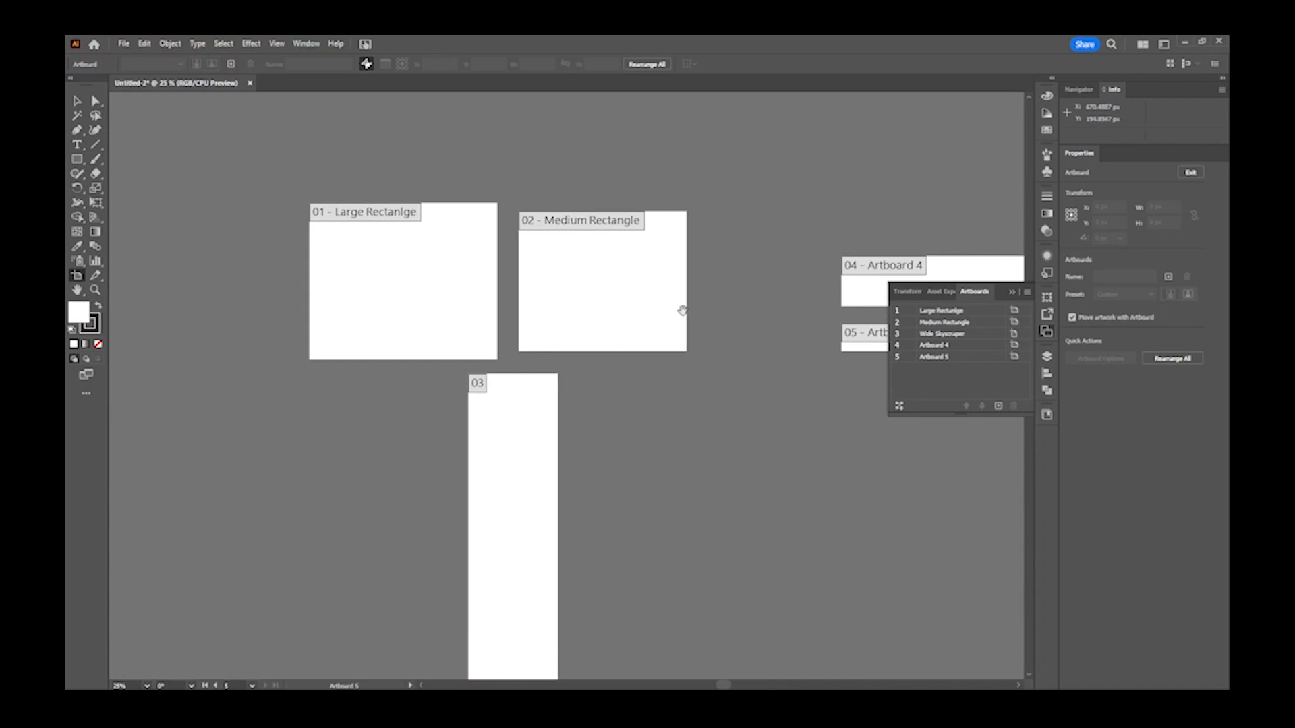
- Select the Large and Medium Rectangle artboards together, try moving the Medium Rectangle level with the Large Rectangle's top edge, and undo the move
left_click(608, 287)
left_click(439, 295, "shift")
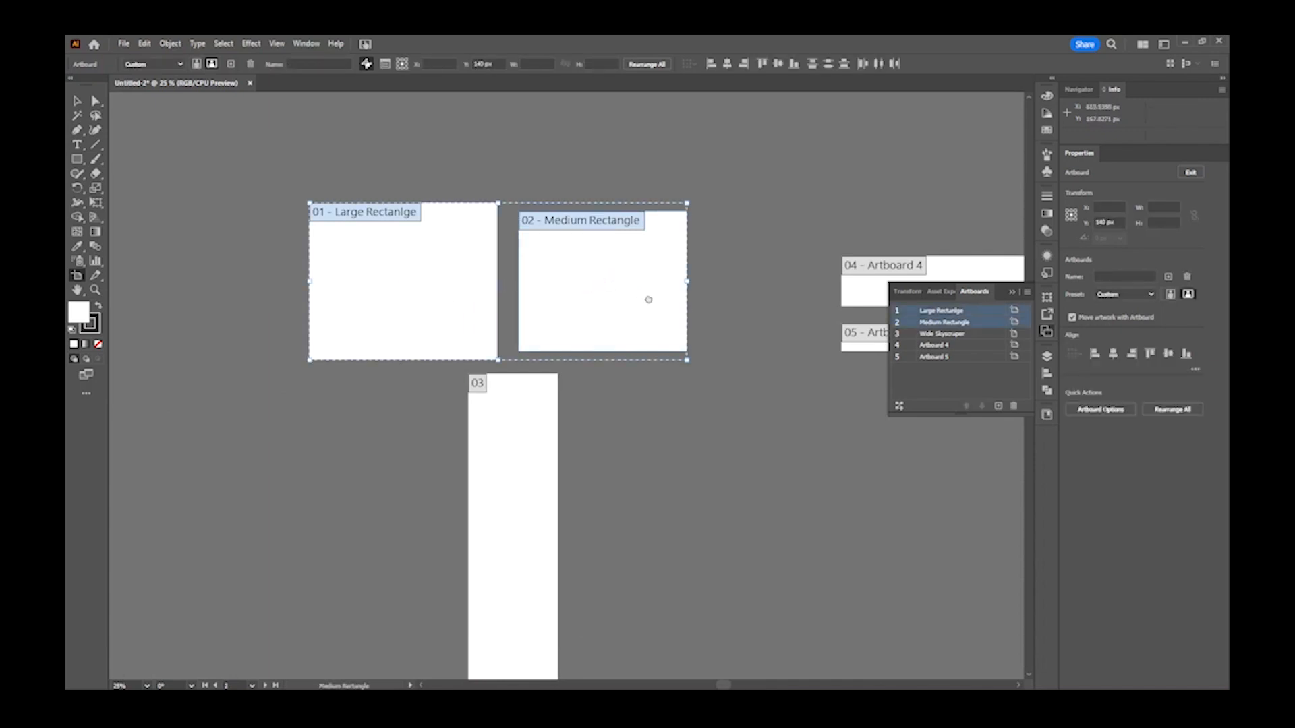
left_click_drag(644, 297, 498, 376)
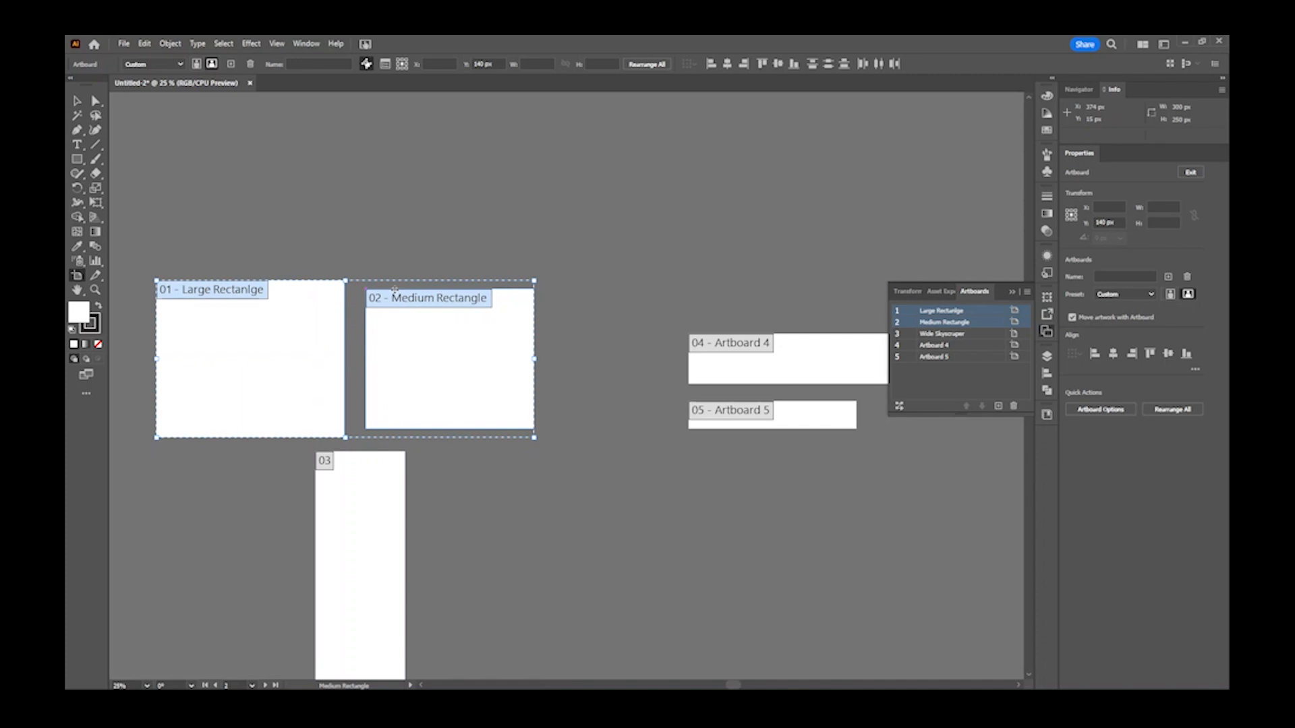
left_click(615, 348)
key("ctrl+z")
left_click_drag(458, 385, 474, 364)
key("ctrl+z")
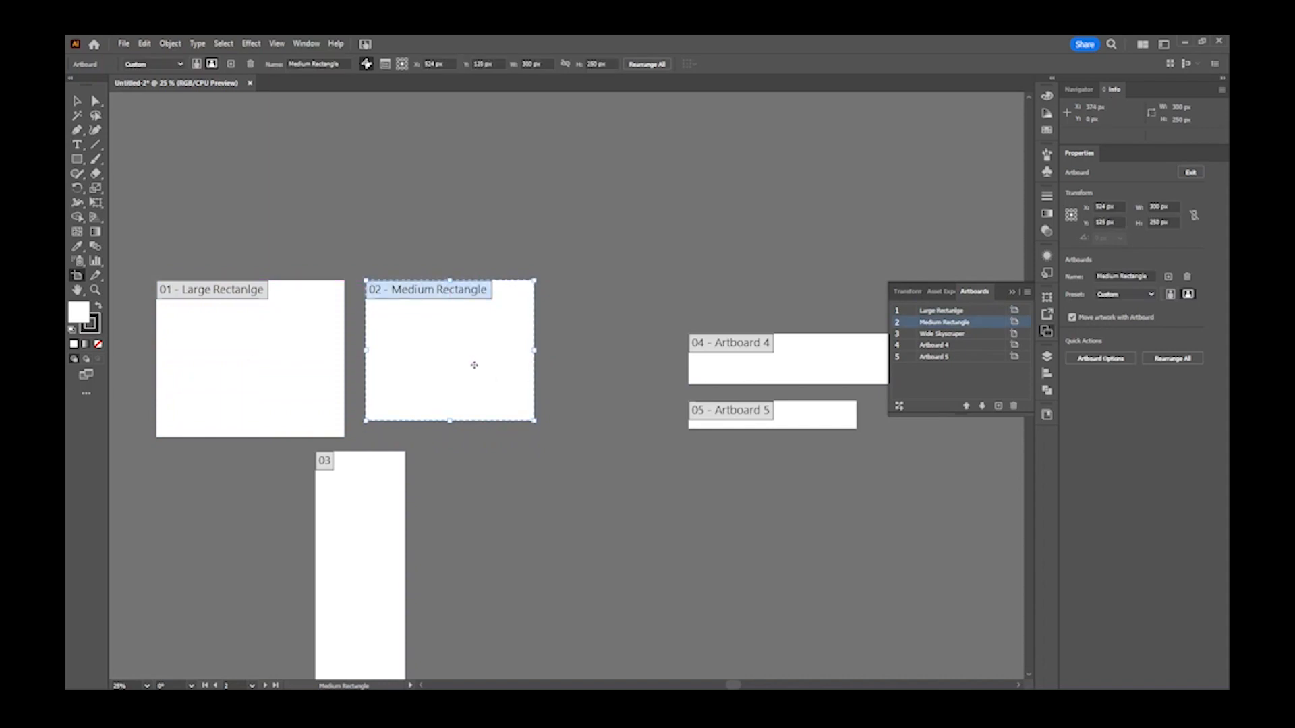
key("ctrl+z")
- Align the Large Rectangle, Medium Rectangle and Artboard 4 artboards along their top edges
left_click(497, 364)
left_click(263, 366, "shift")
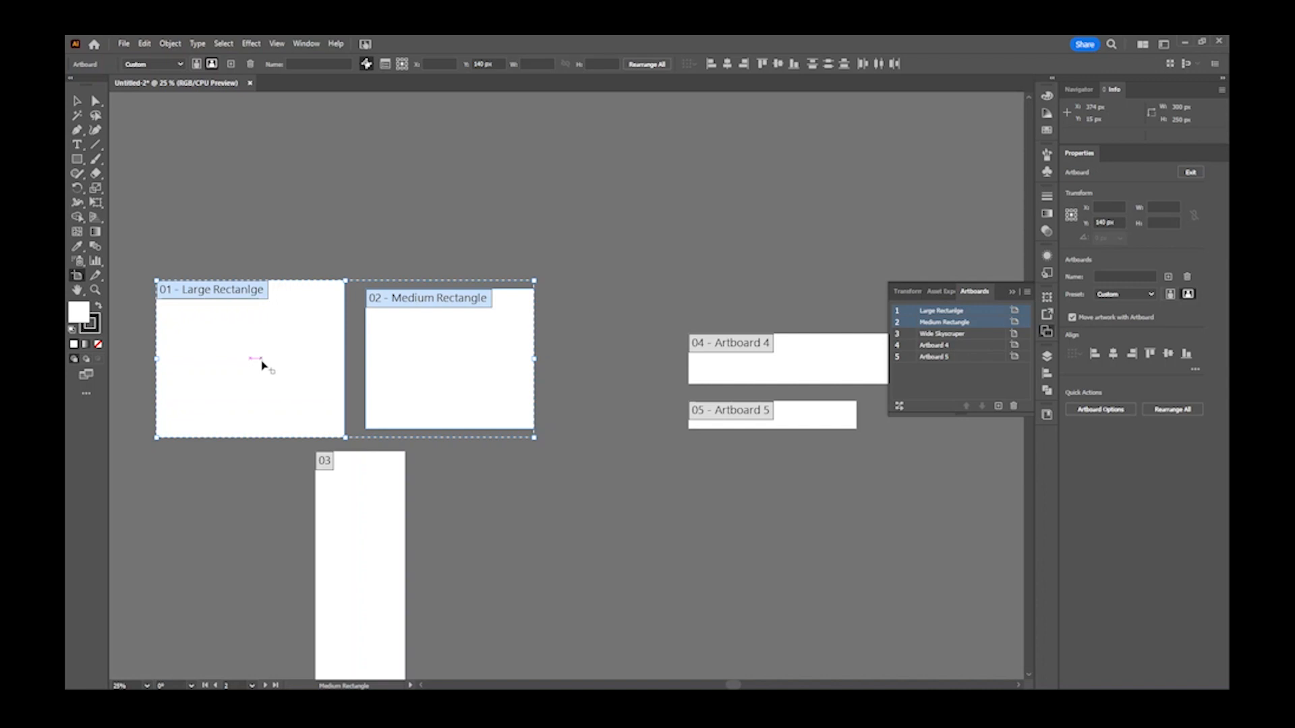
left_click(772, 364, "shift")
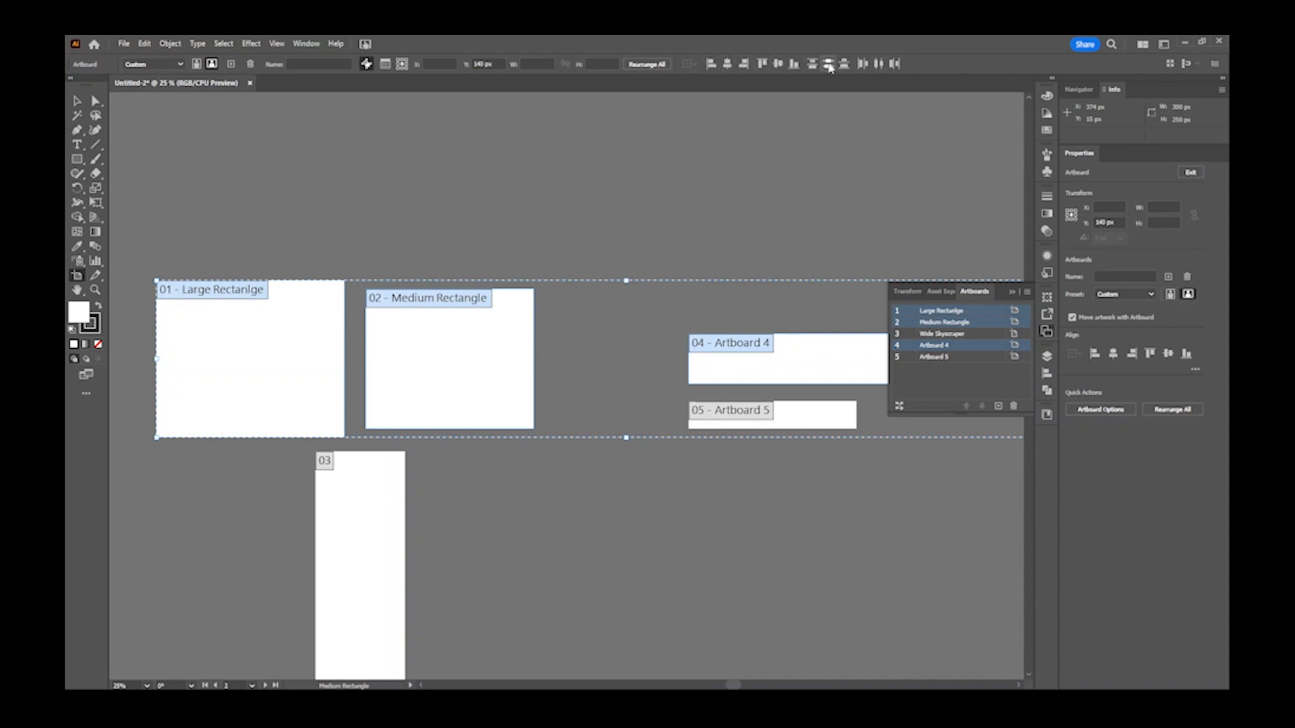
left_click(761, 63)
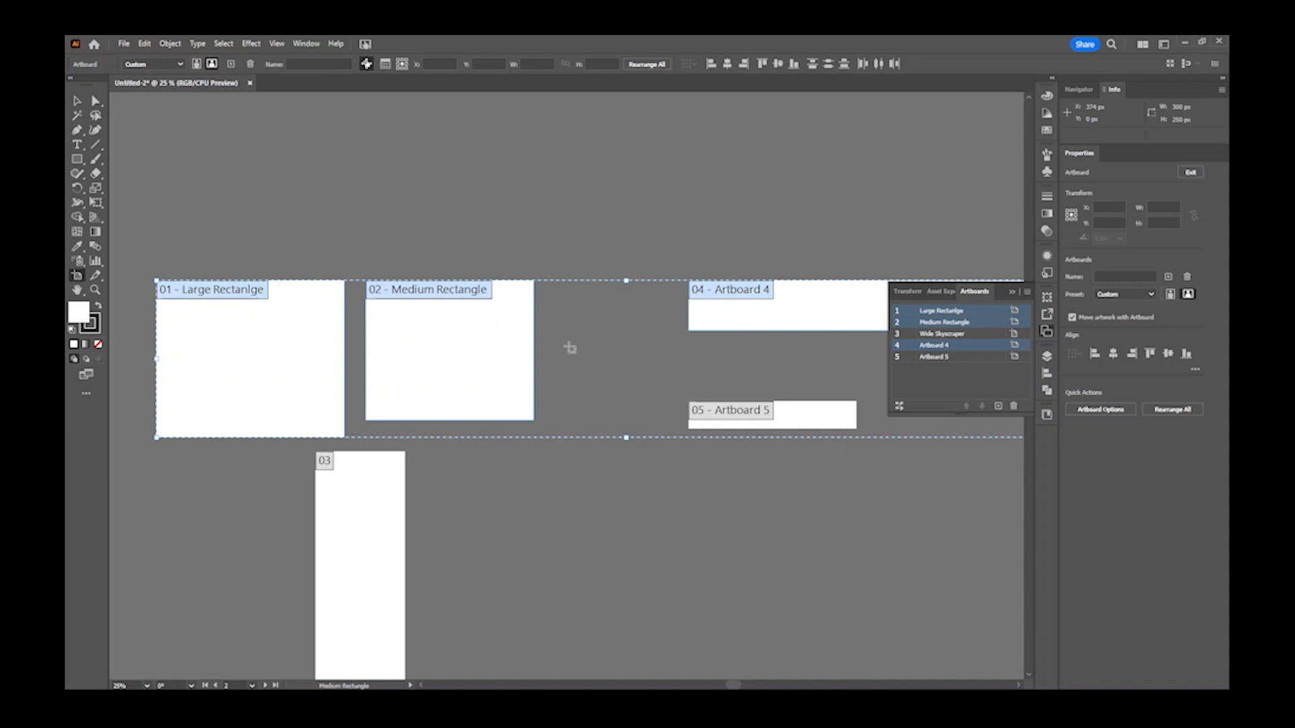
left_click(647, 64)
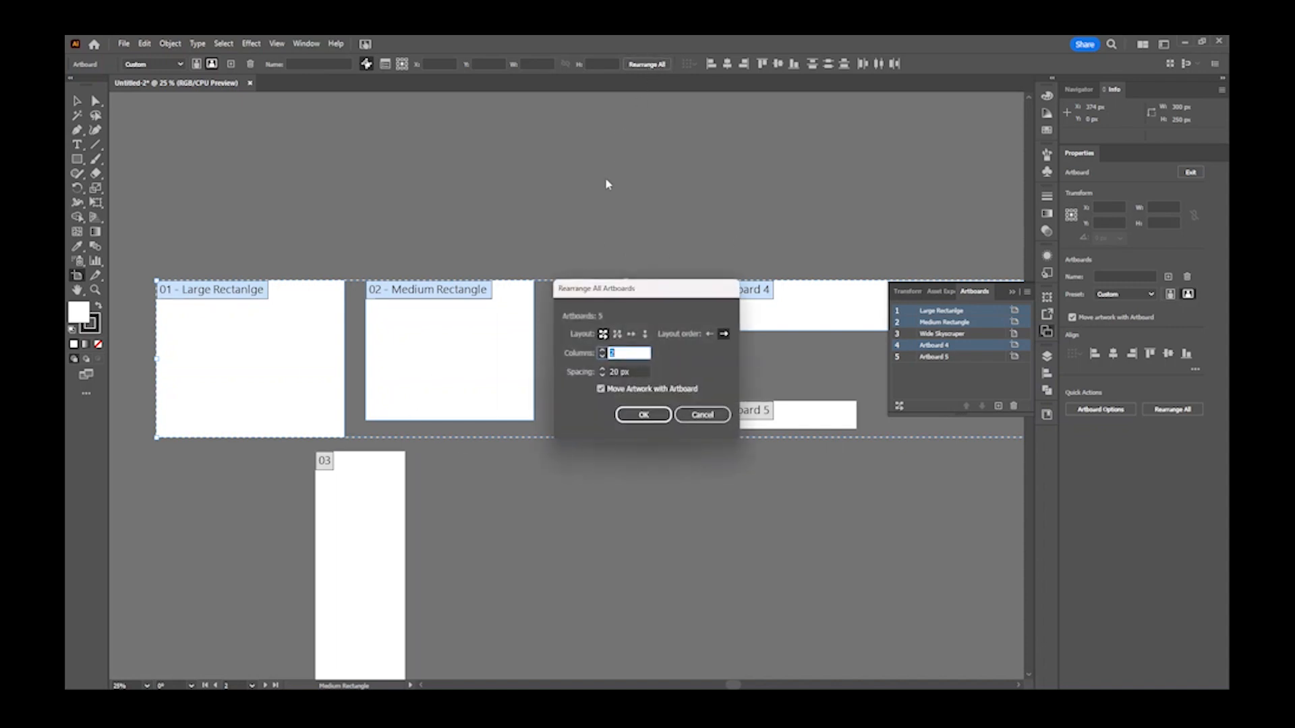
left_click(677, 414)
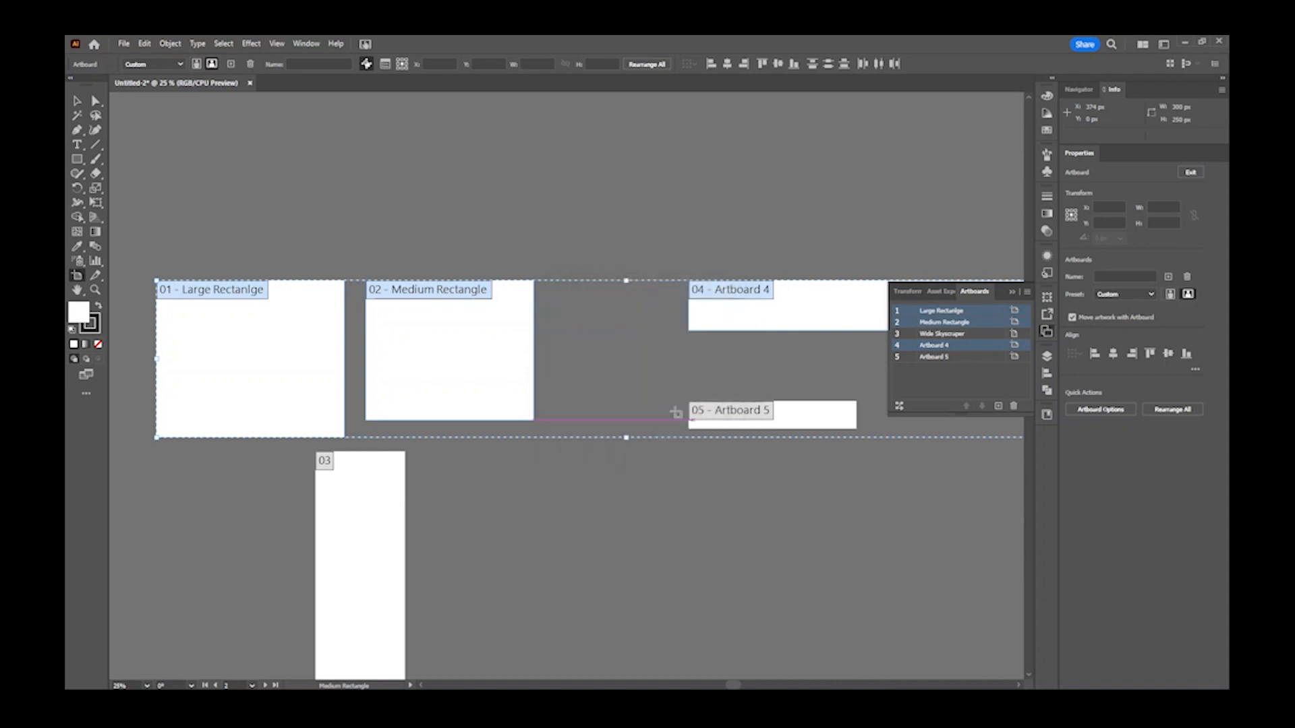
left_click(77, 101)
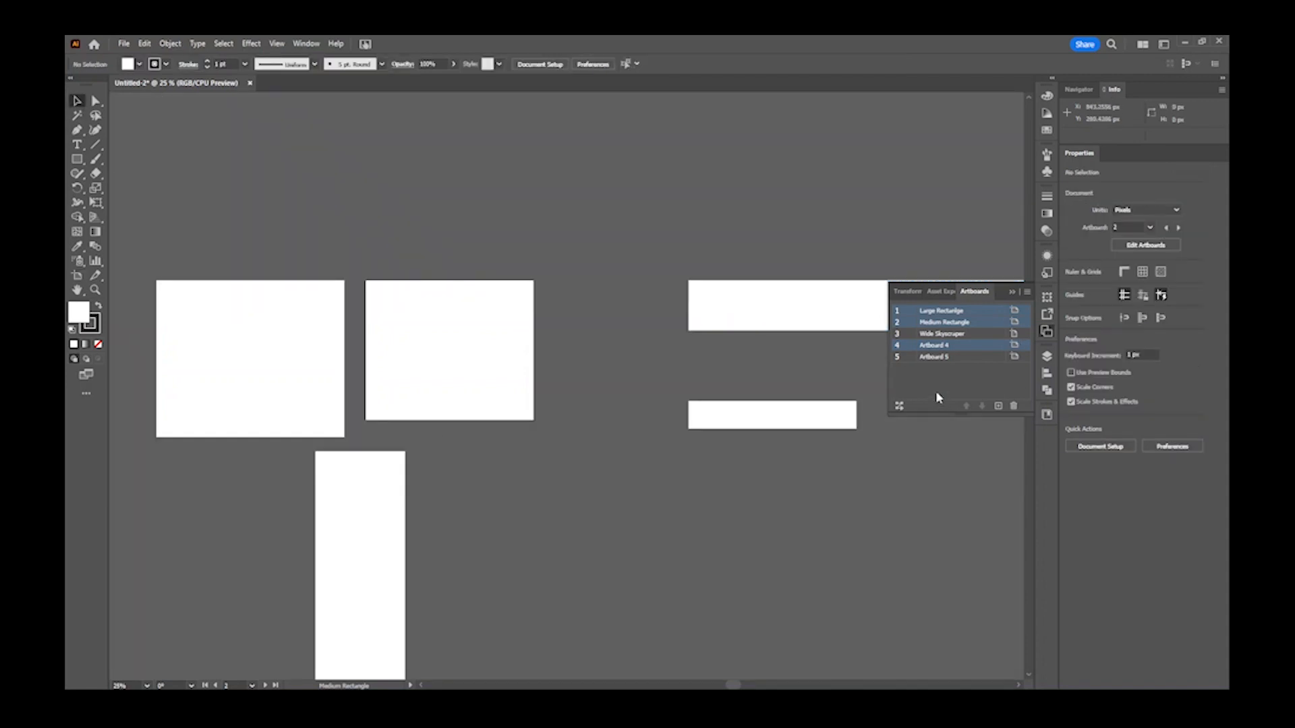
- Rearrange all artboards in a grid by row with 2 columns, 20 px spacing and left-to-right order, moving artwork along with them
left_click(899, 407)
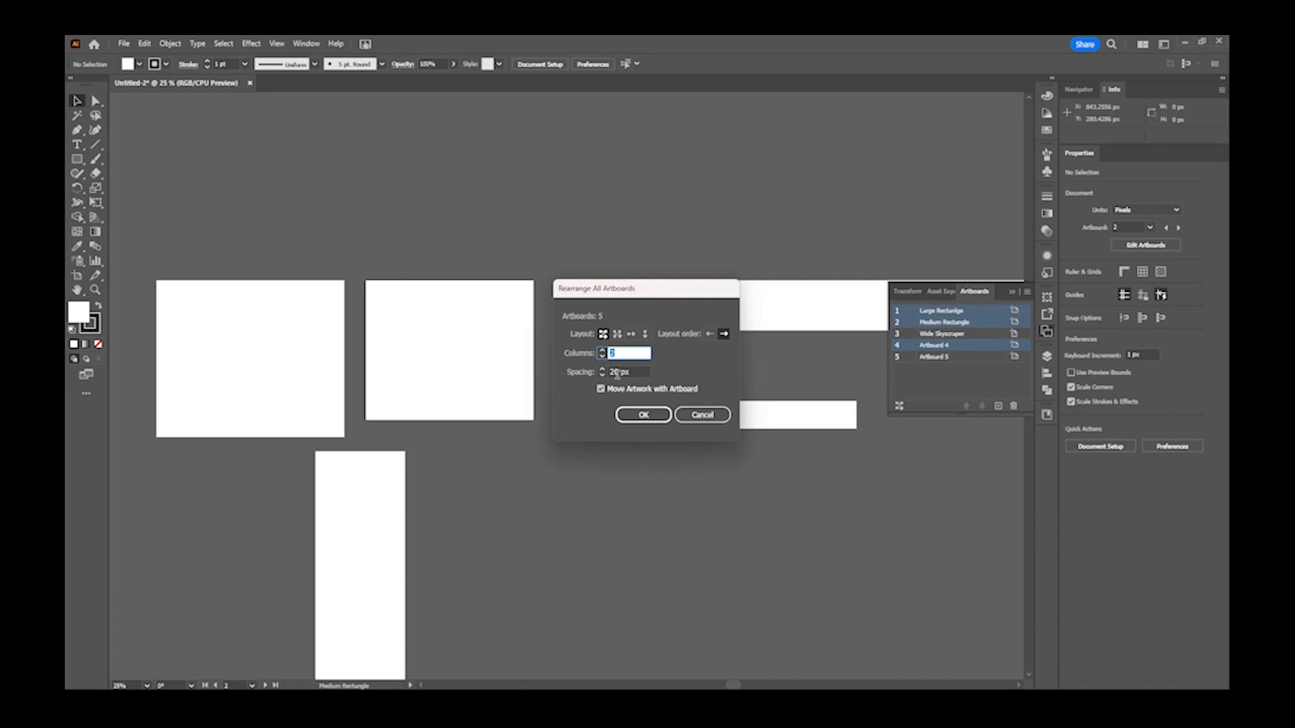
type("5")
left_click(616, 335)
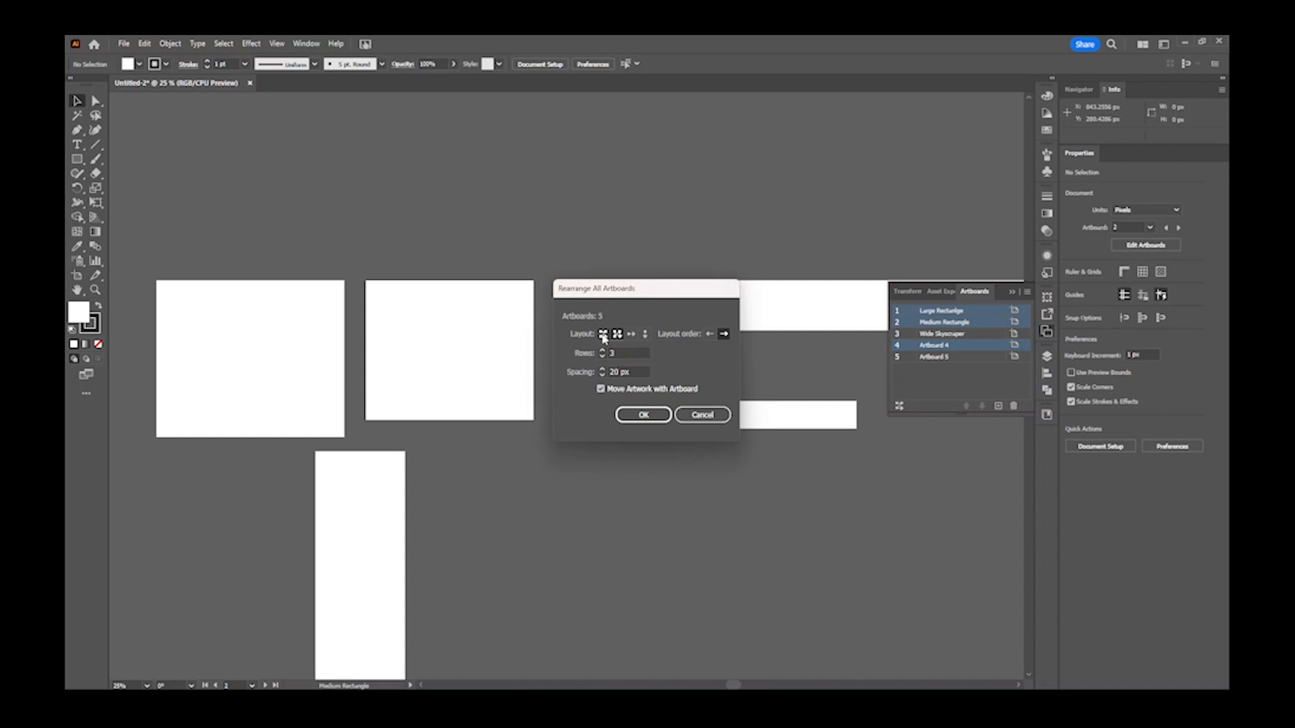
left_click(603, 336)
left_click(712, 336)
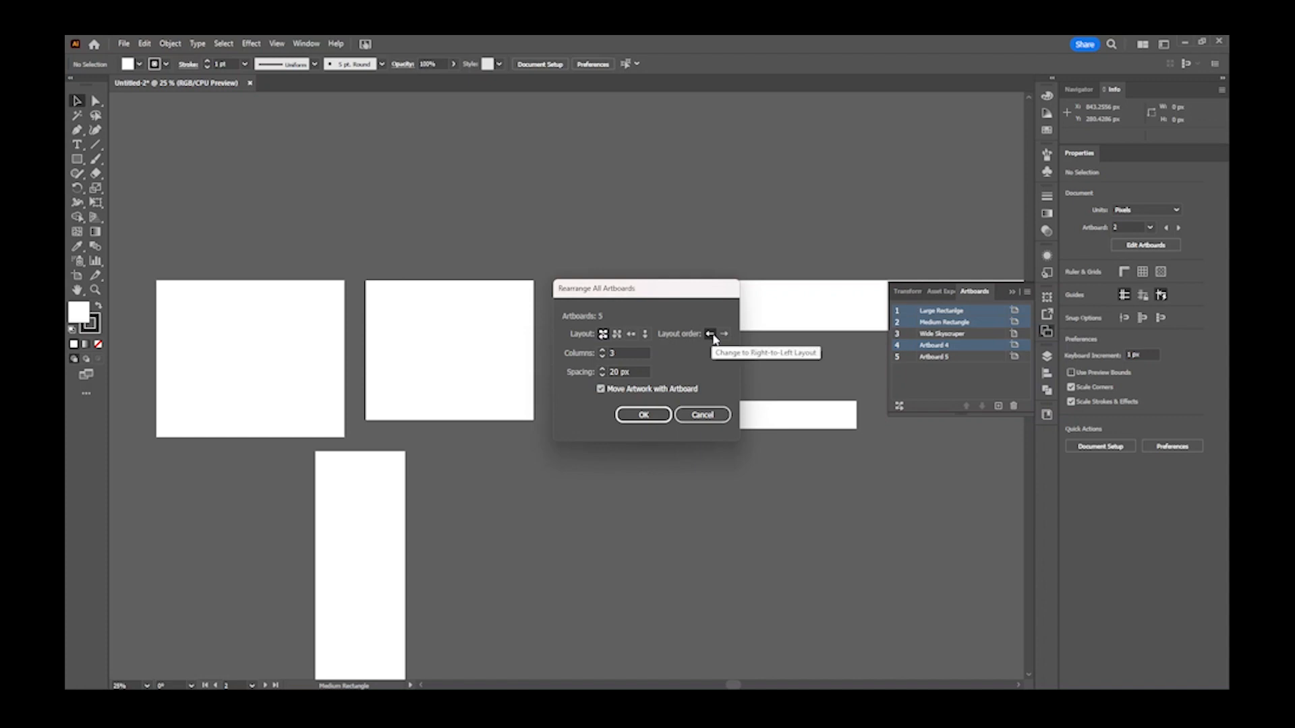
left_click(722, 335)
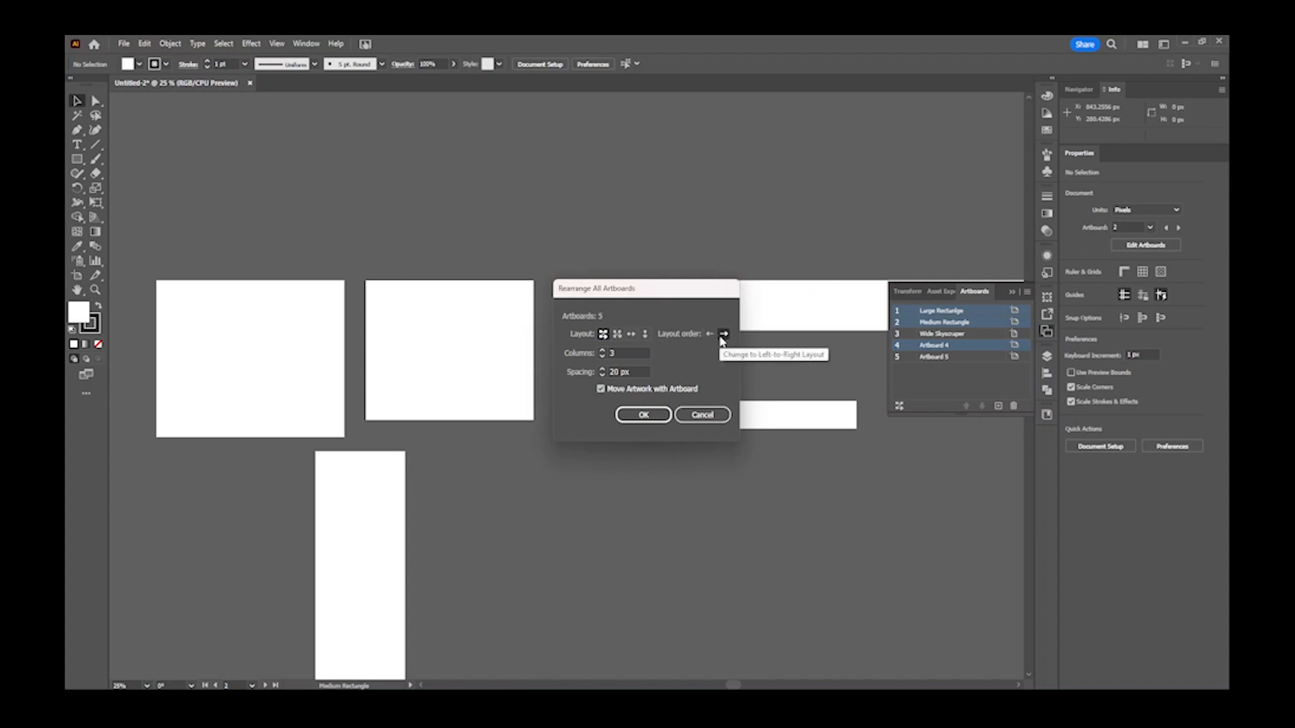
left_click(710, 335)
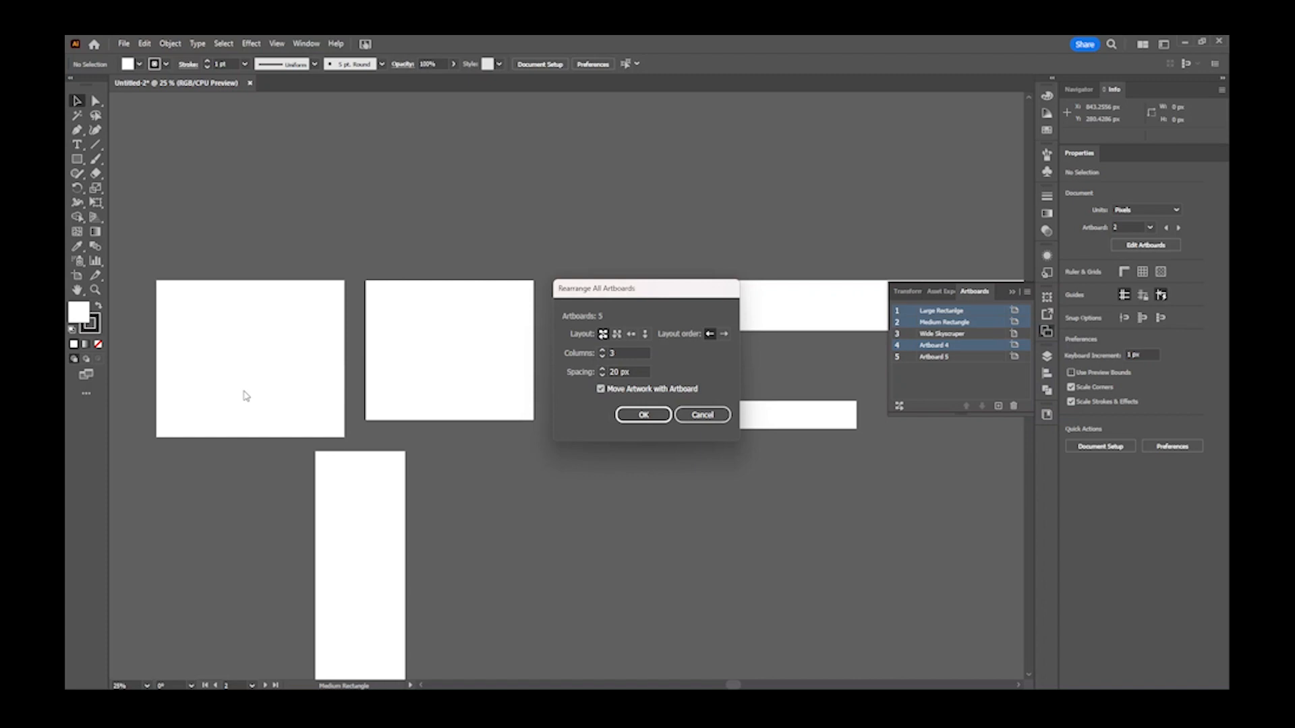
left_click(601, 356)
left_click(724, 334)
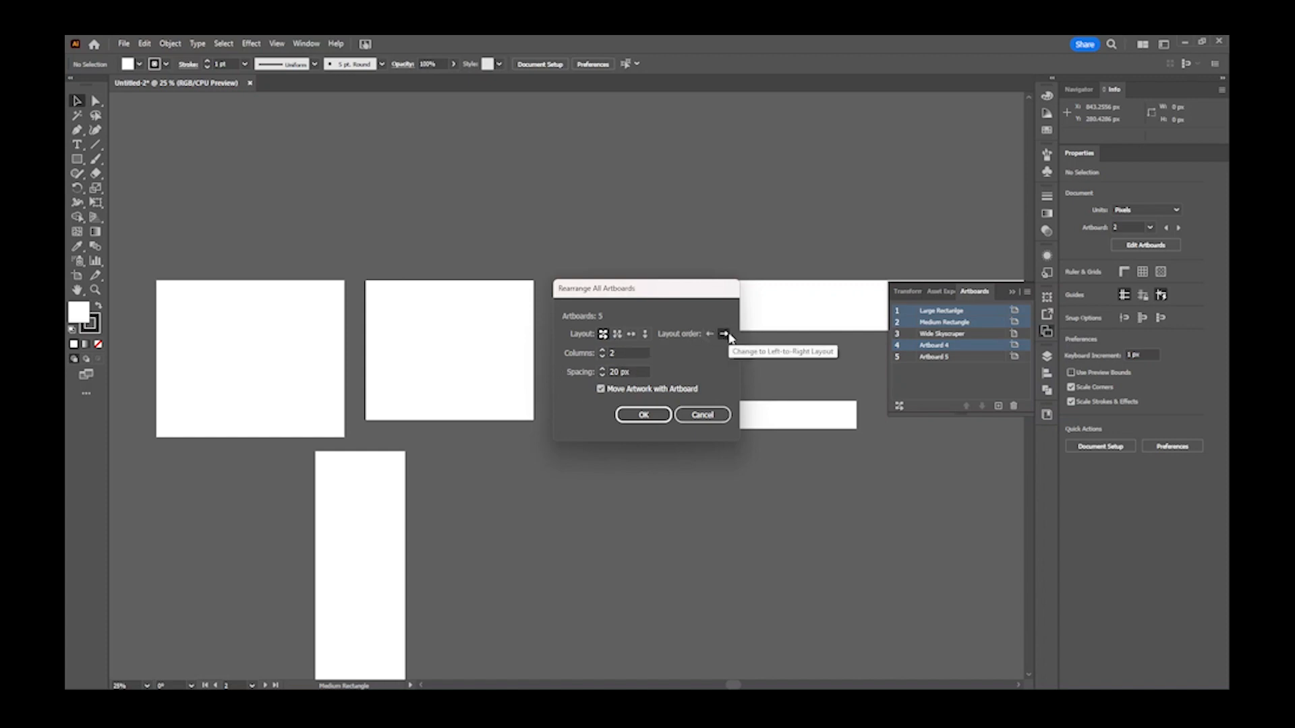
left_click(641, 415)
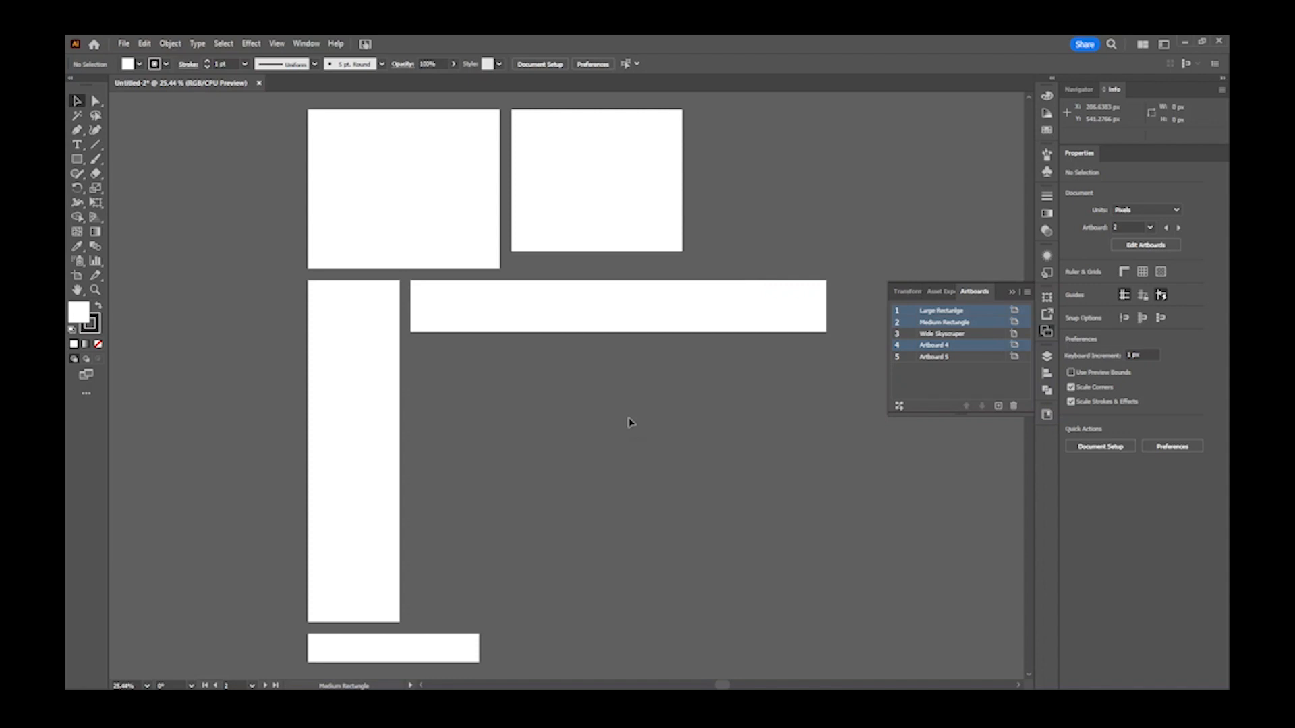
- Move Artboard 5 beside the Wide Skyscraper, below Artboard 4 and aligned with its left edge
left_click(77, 277)
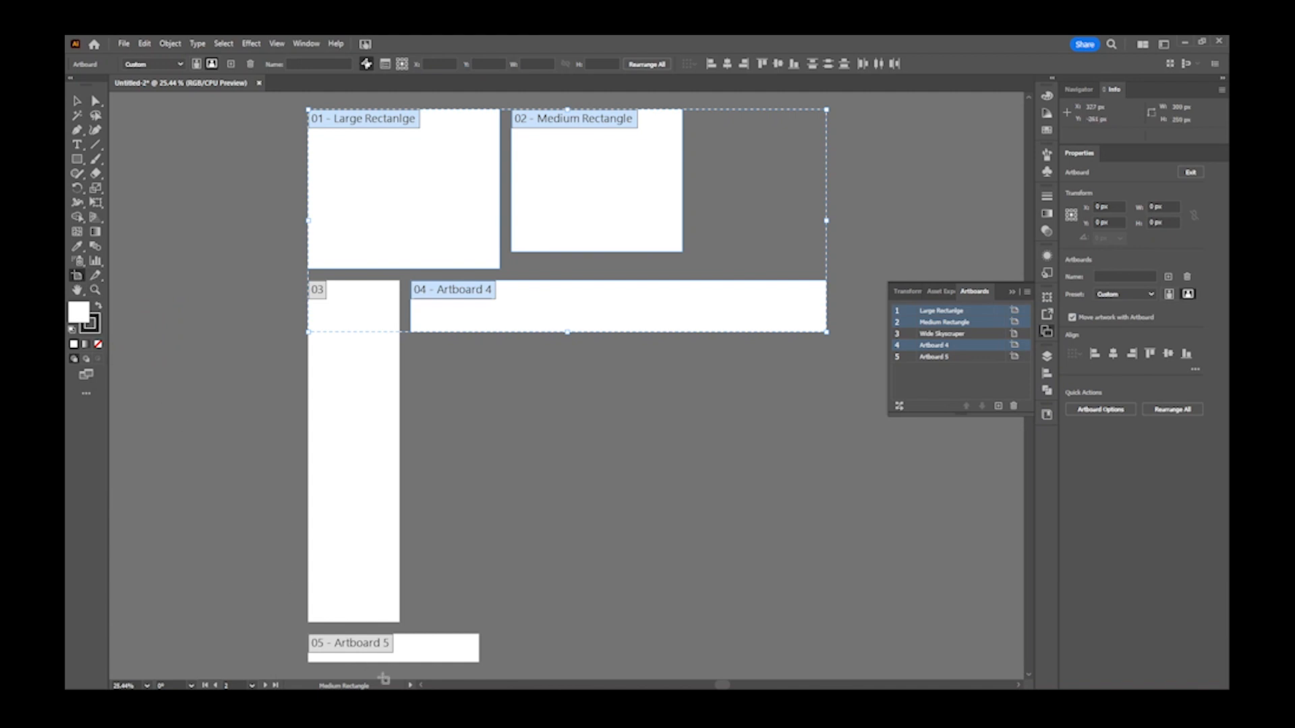
left_click_drag(398, 650, 504, 360)
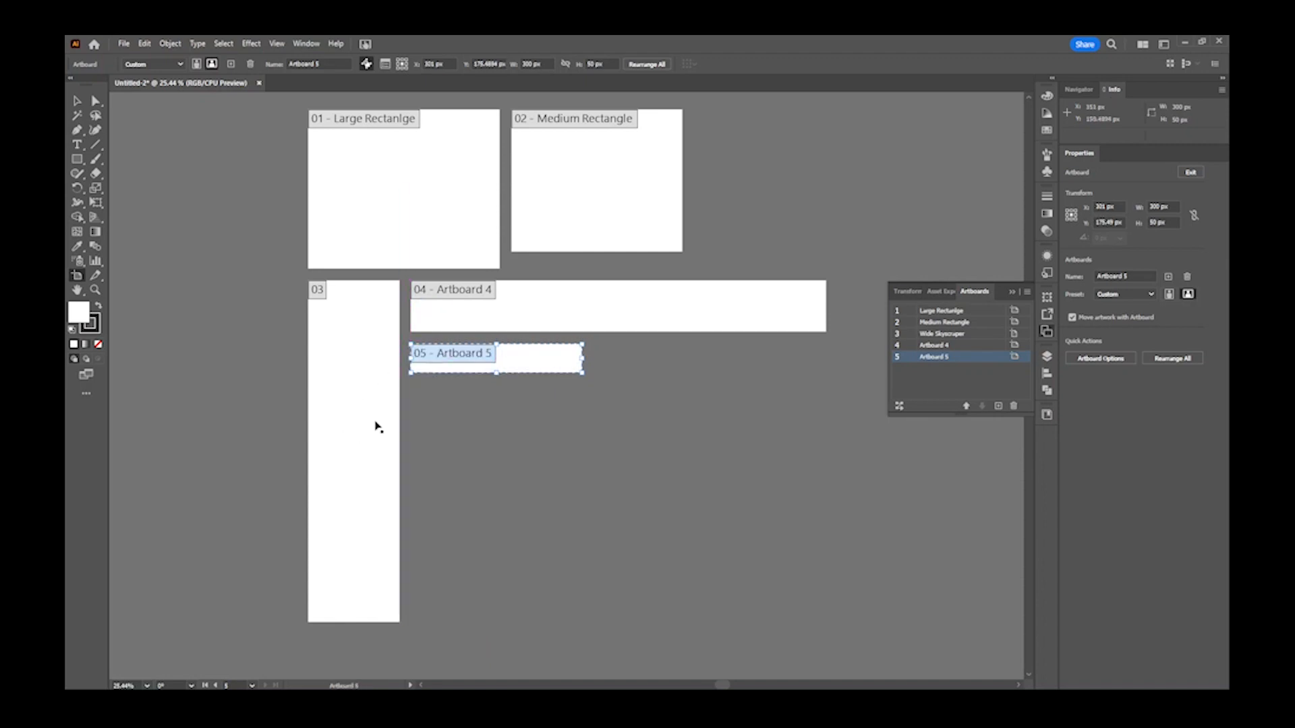
- Rename Artboard 4 as "Leaderboard" and Artboard 5 as "Mobile Banner"
double_click(943, 345)
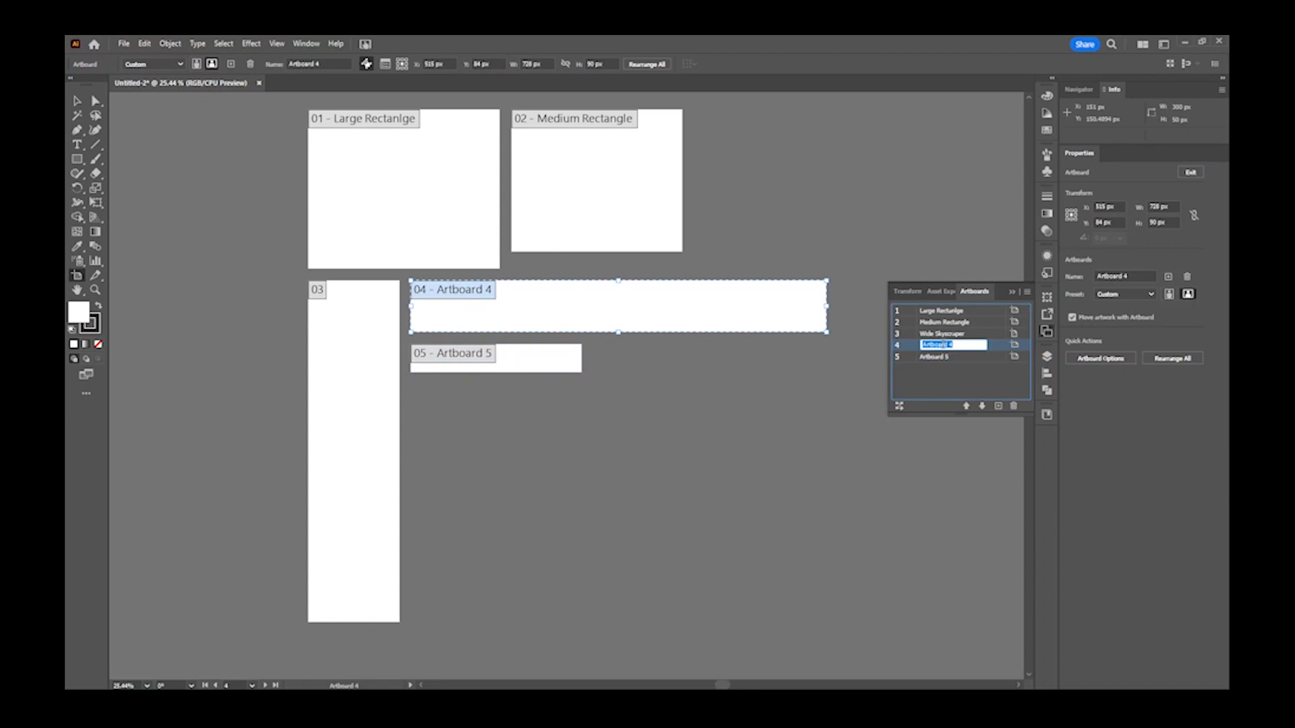
type("Leaderboard")
left_click(934, 357)
double_click(934, 357)
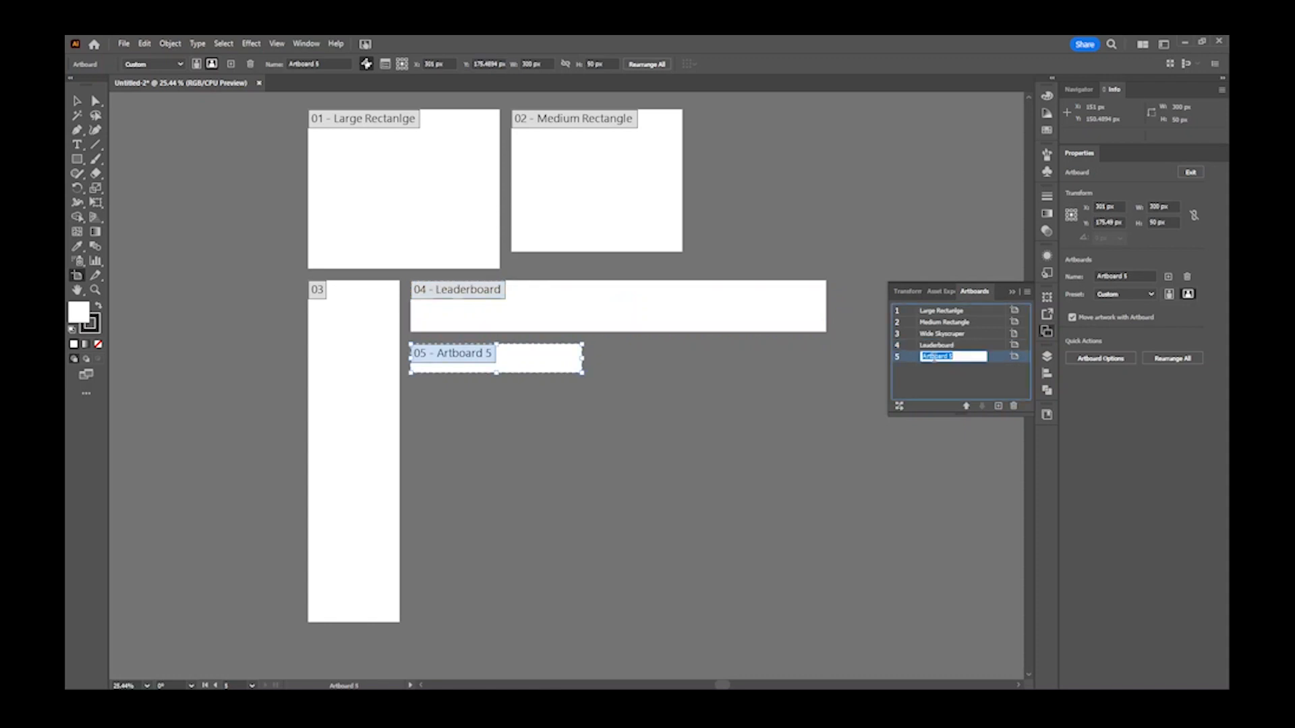
type("Mobile Banner")
left_click(979, 347)
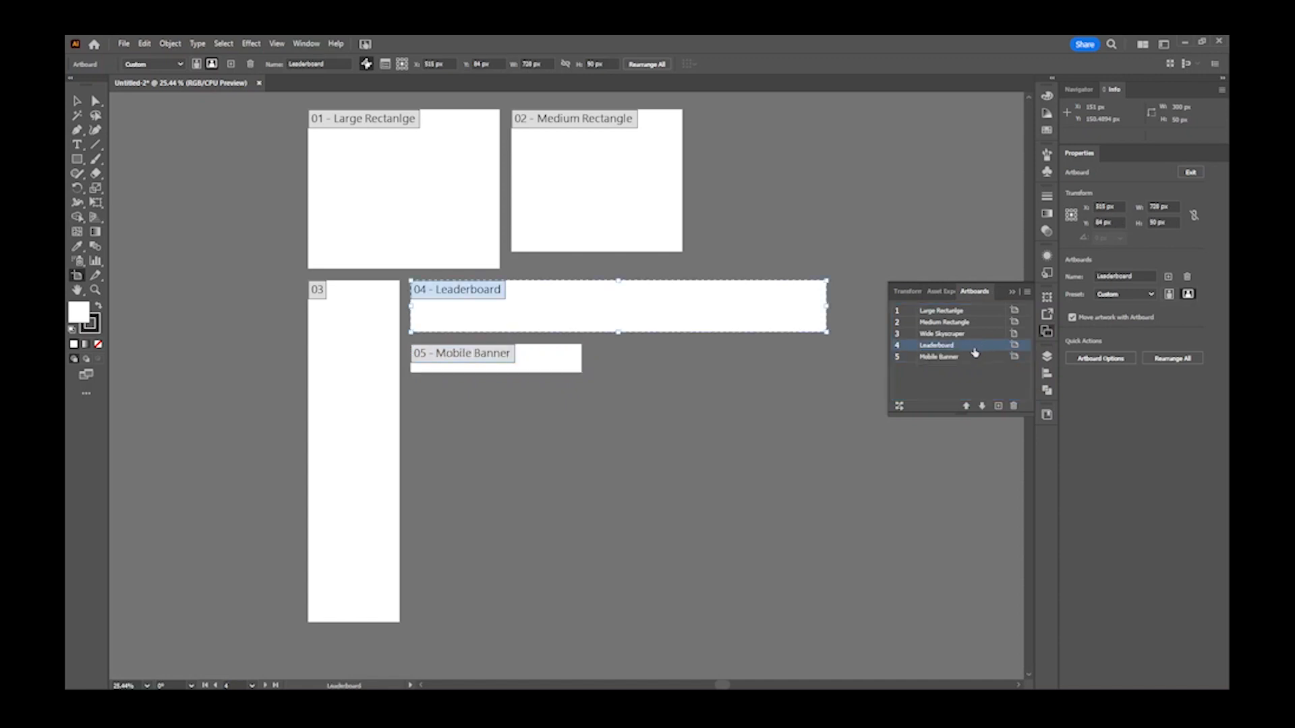
left_click(966, 358)
scroll(229, 456, "up", 2)
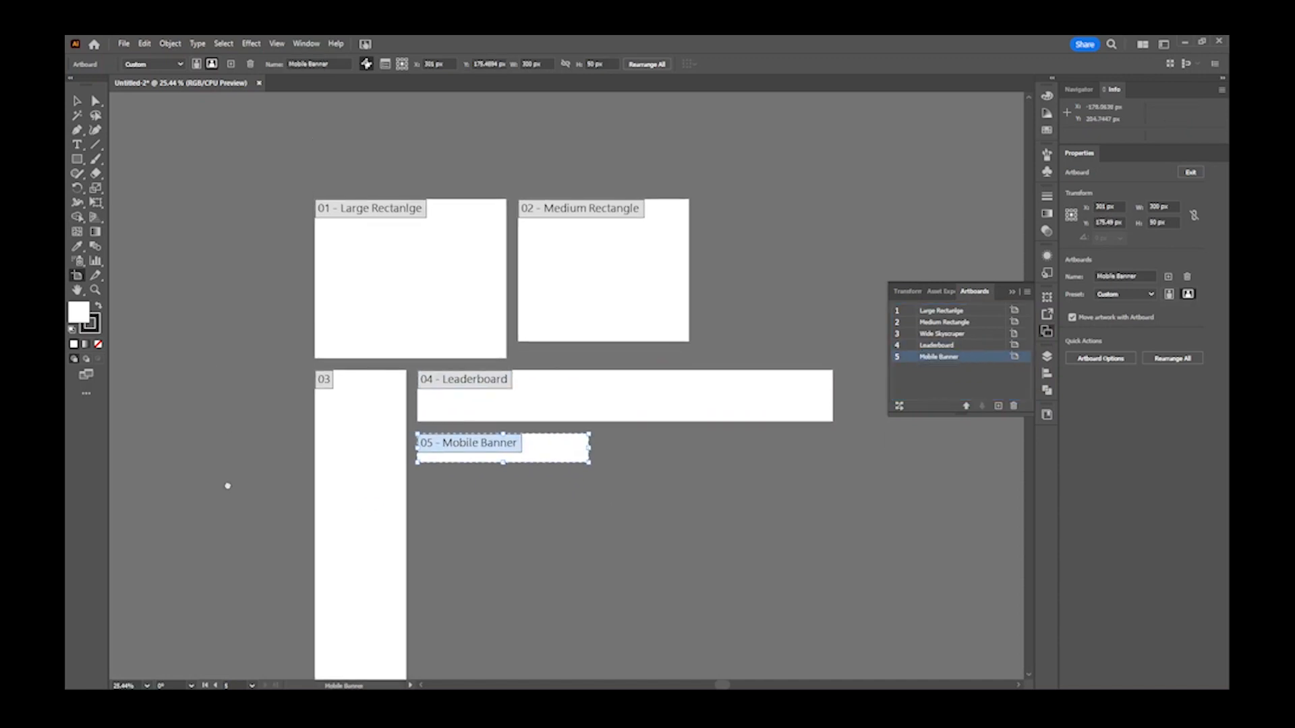
- Move the Wide Skyscraper artboard beside the Large Rectangle's left edge, then Leaderboard and Mobile Banner together below it, left-aligned with the Large Rectangle
left_click_drag(416, 492, 308, 315)
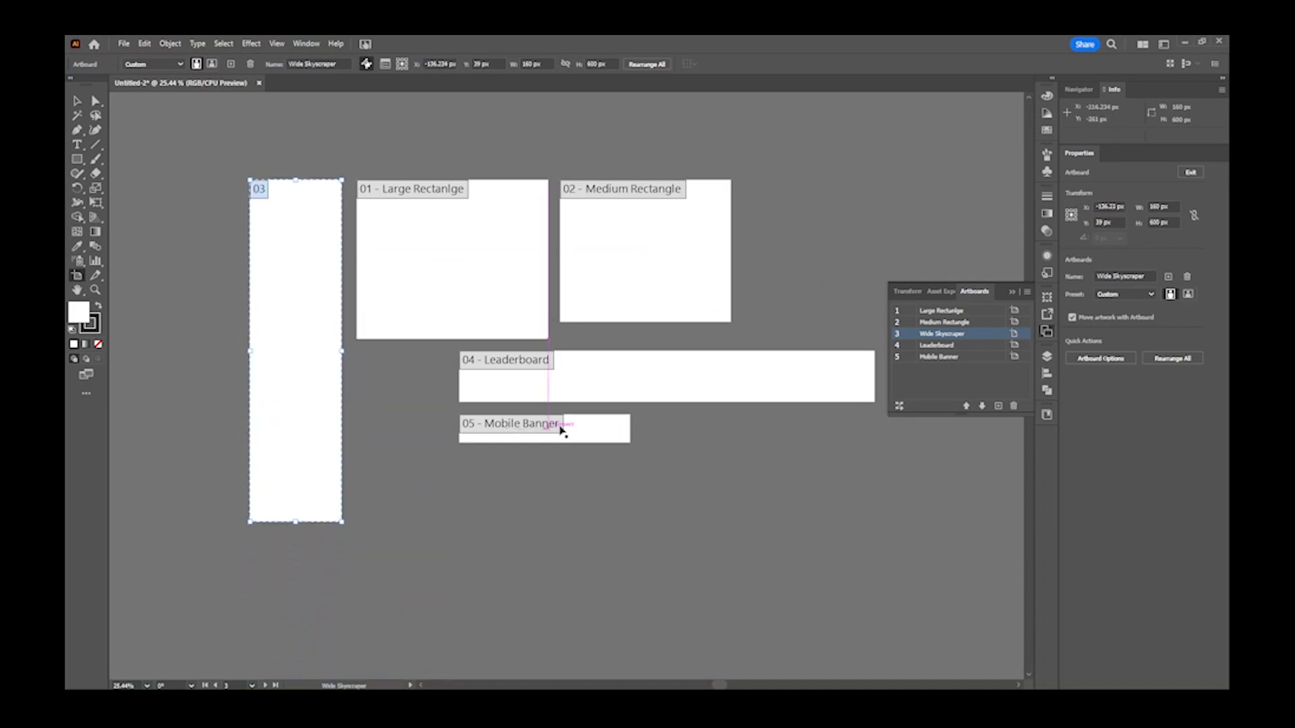
left_click(589, 427)
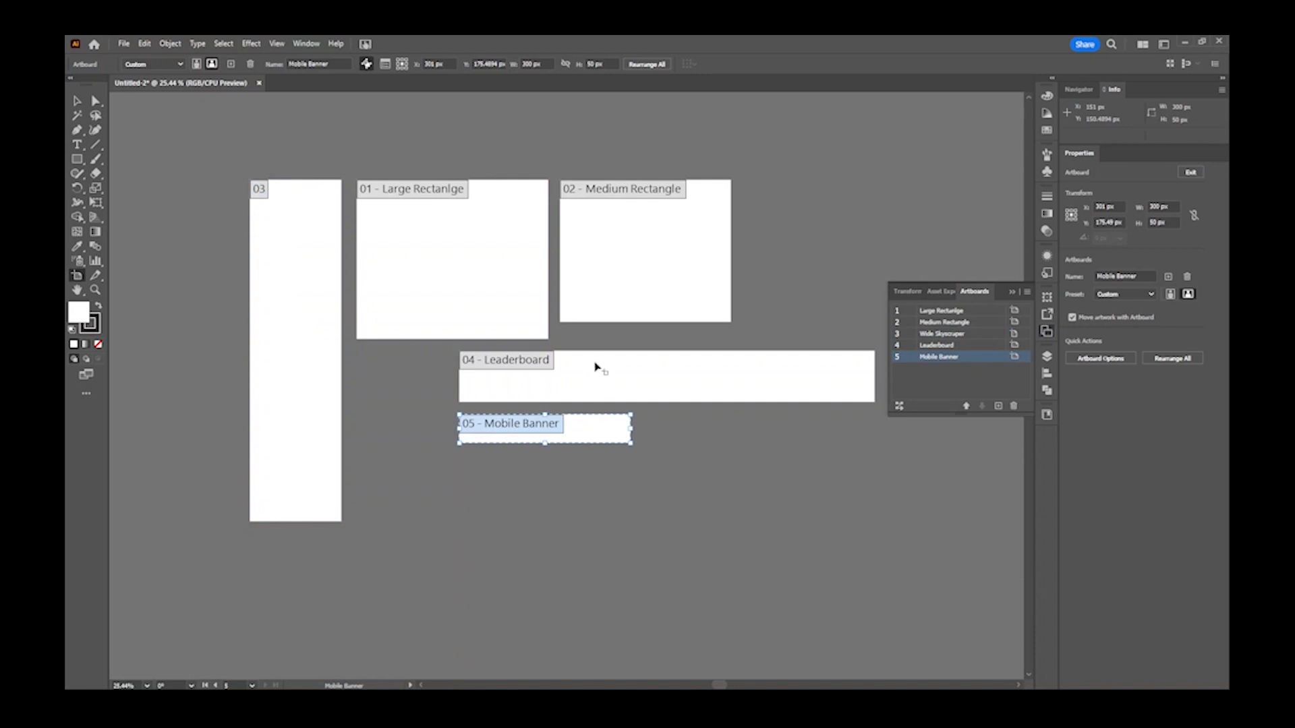
left_click(595, 367, "shift")
left_click_drag(593, 366, 492, 371)
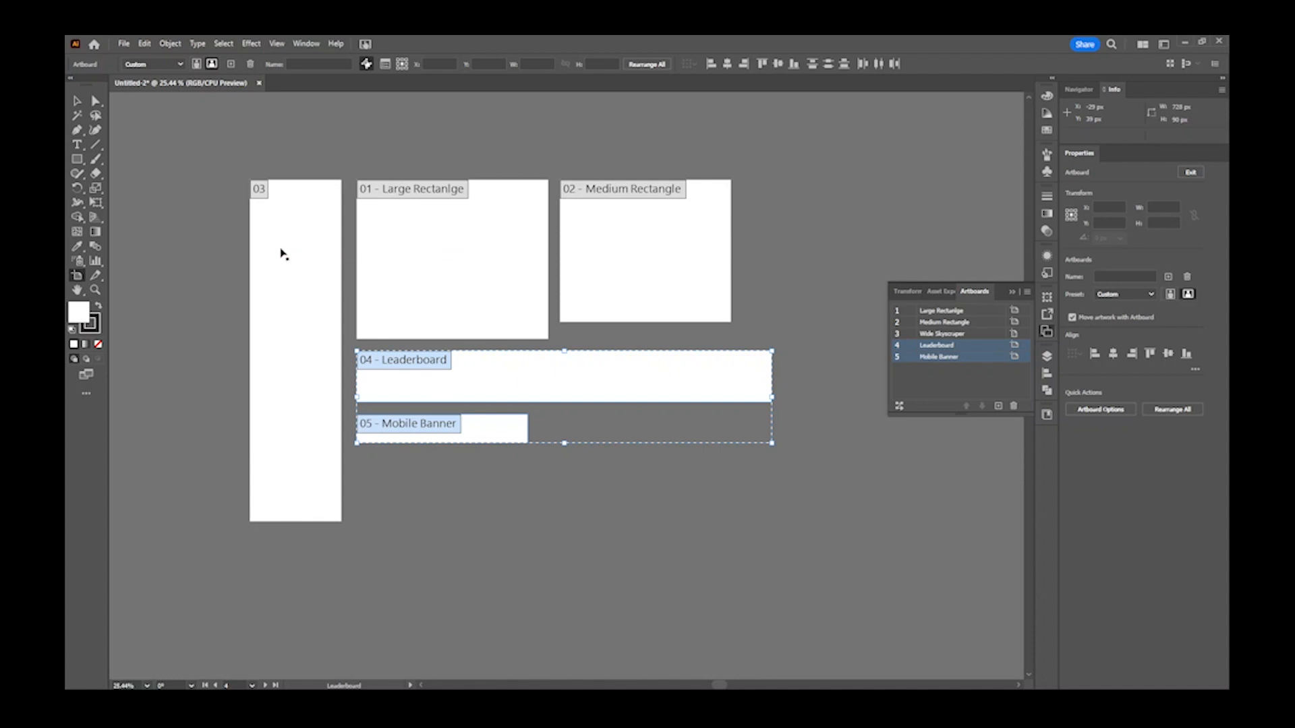
- Reorder the artboard list so that Wide Skyscraper comes first, ahead of Large Rectangle and Medium Rectangle
left_click(955, 334)
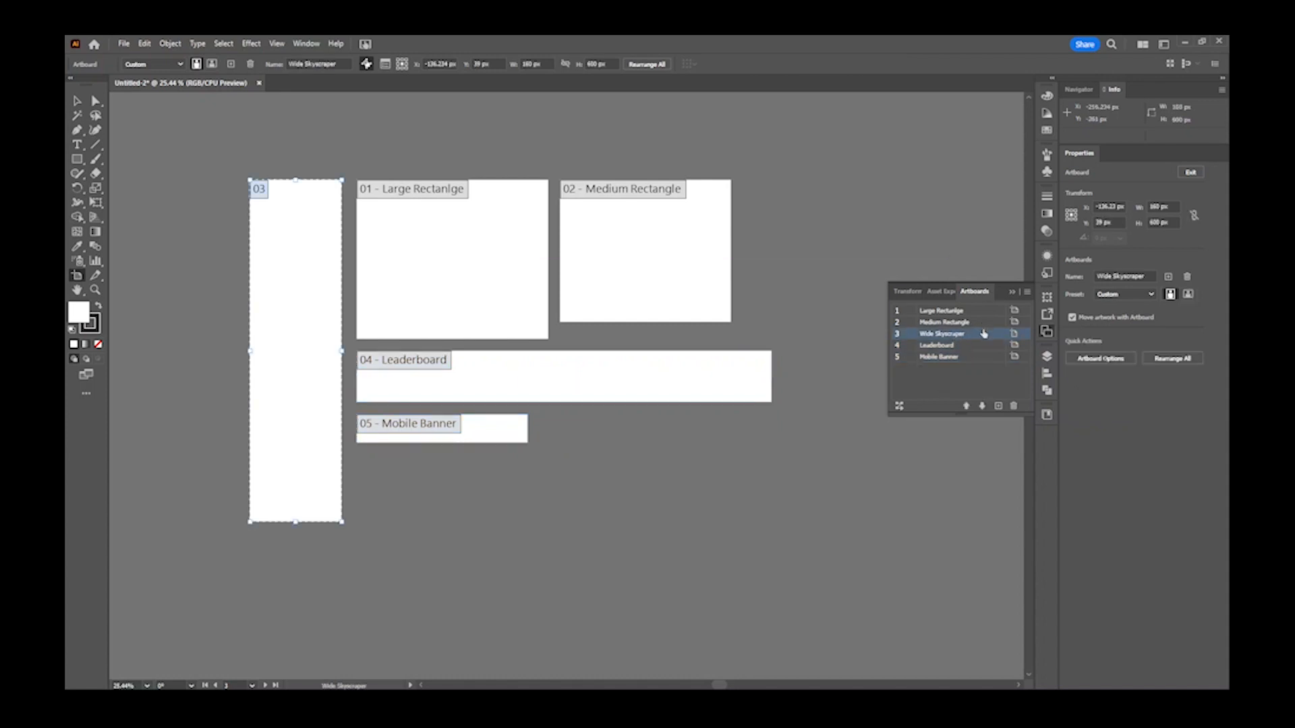
left_click_drag(983, 334, 976, 317)
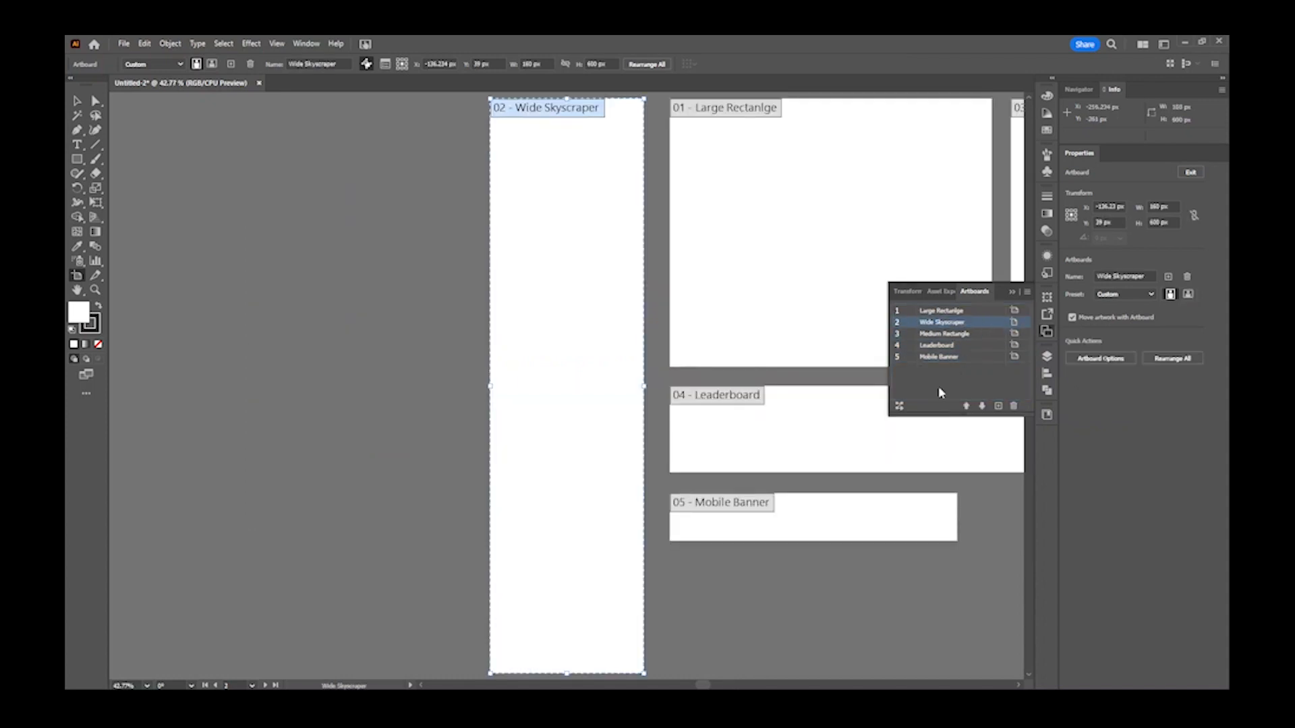
left_click(966, 406)
left_click(982, 406)
left_click(966, 407)
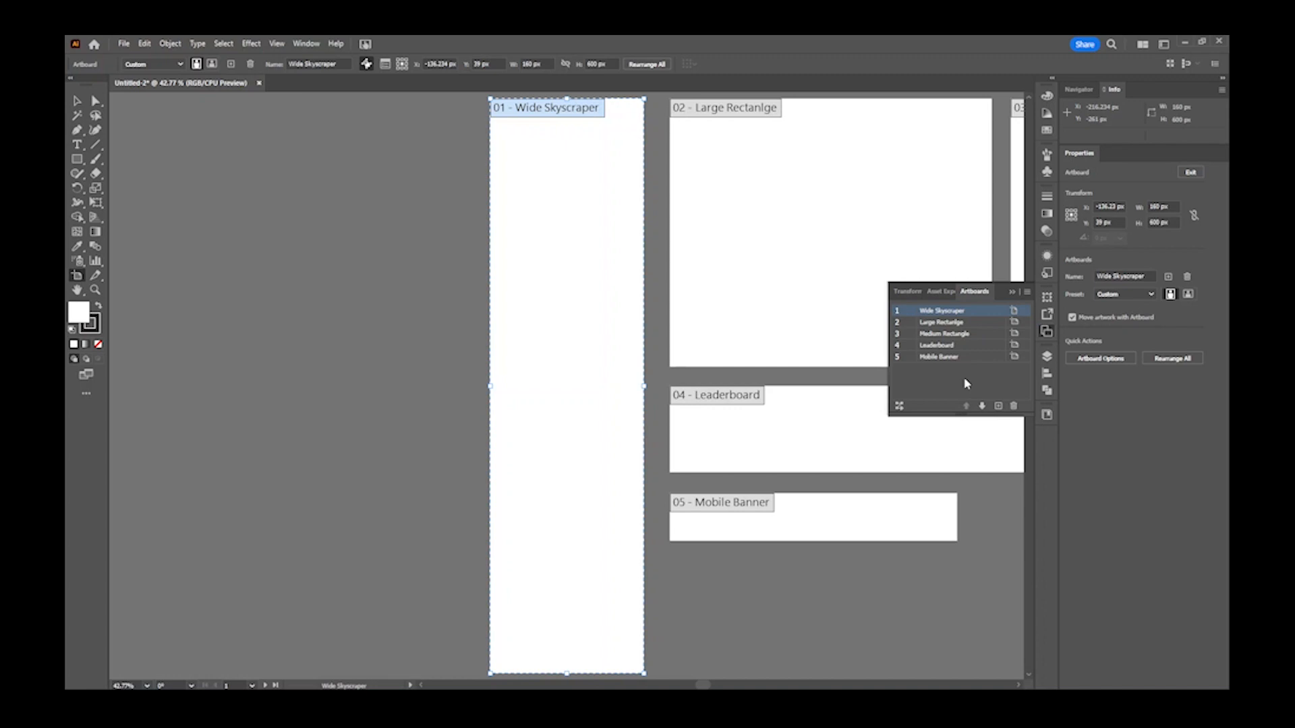
left_click(982, 407)
left_click(981, 406)
left_click_drag(751, 355, 395, 456)
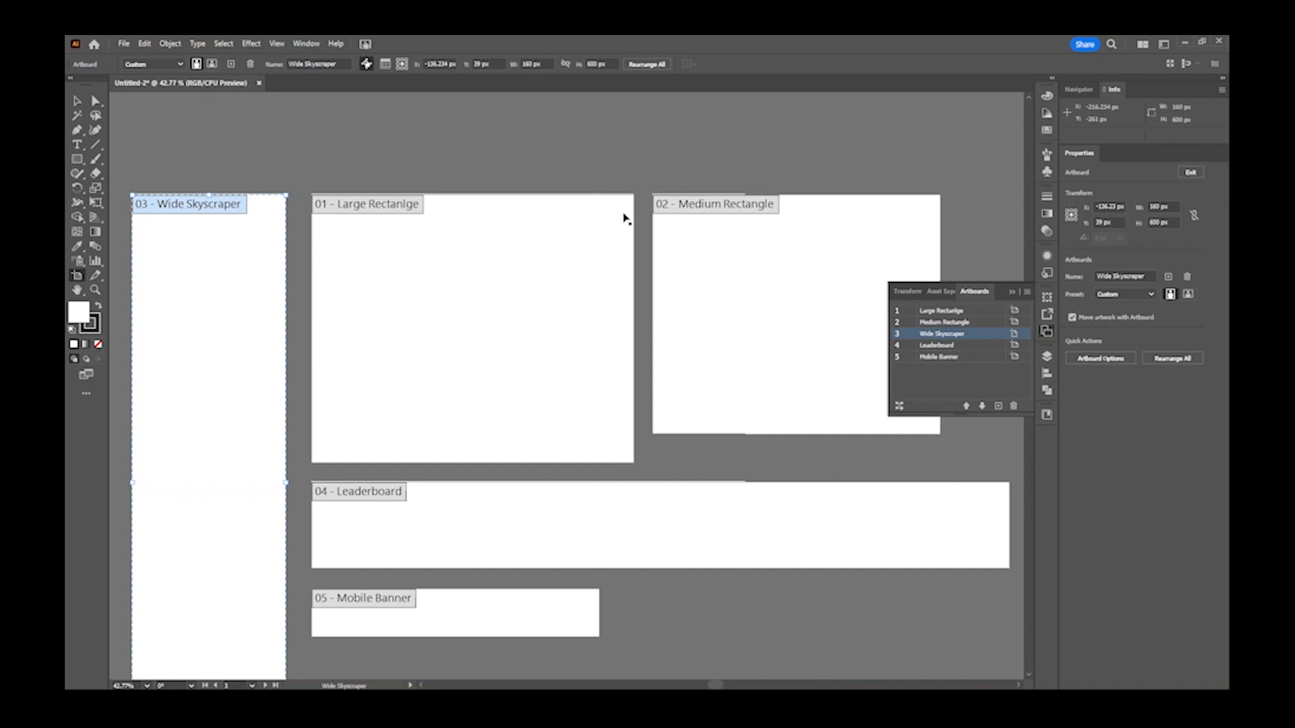
left_click(966, 405)
left_click(965, 405)
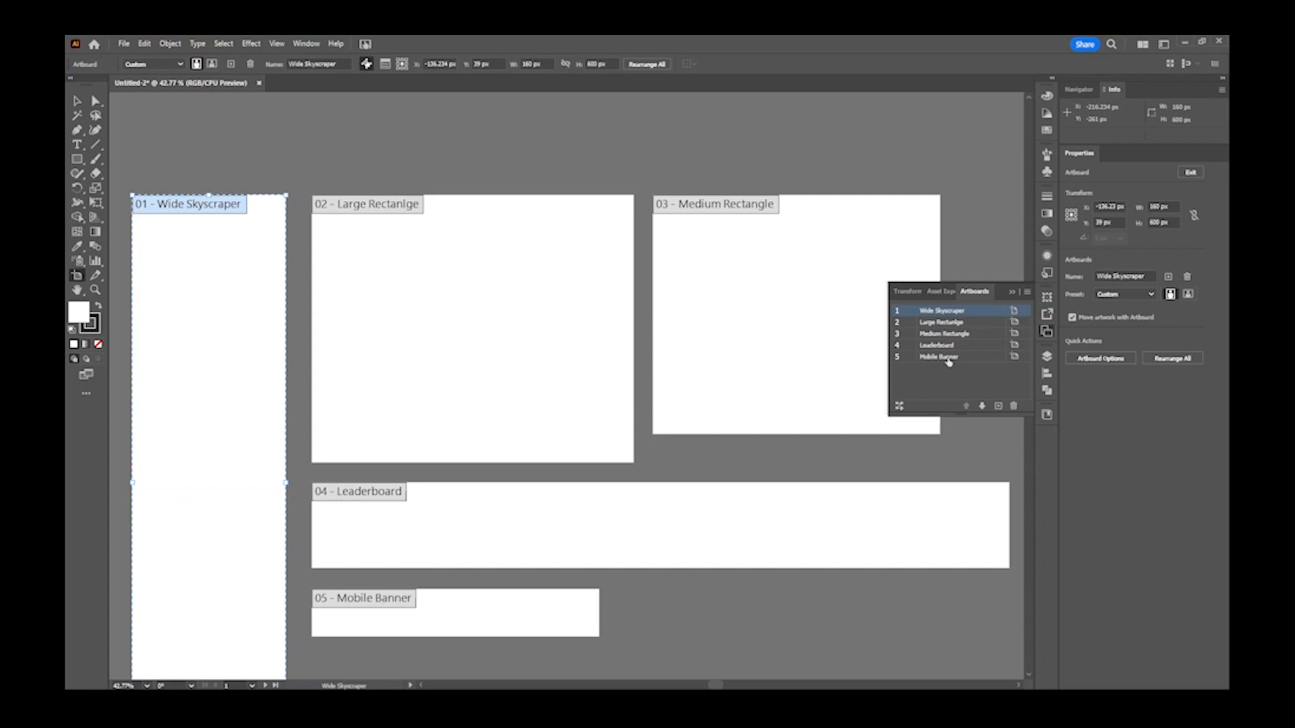
- Leave artboard editing and fit all artboards in the view
left_click(77, 101)
left_click_drag(510, 596, 536, 486)
key("ctrl+alt+0")
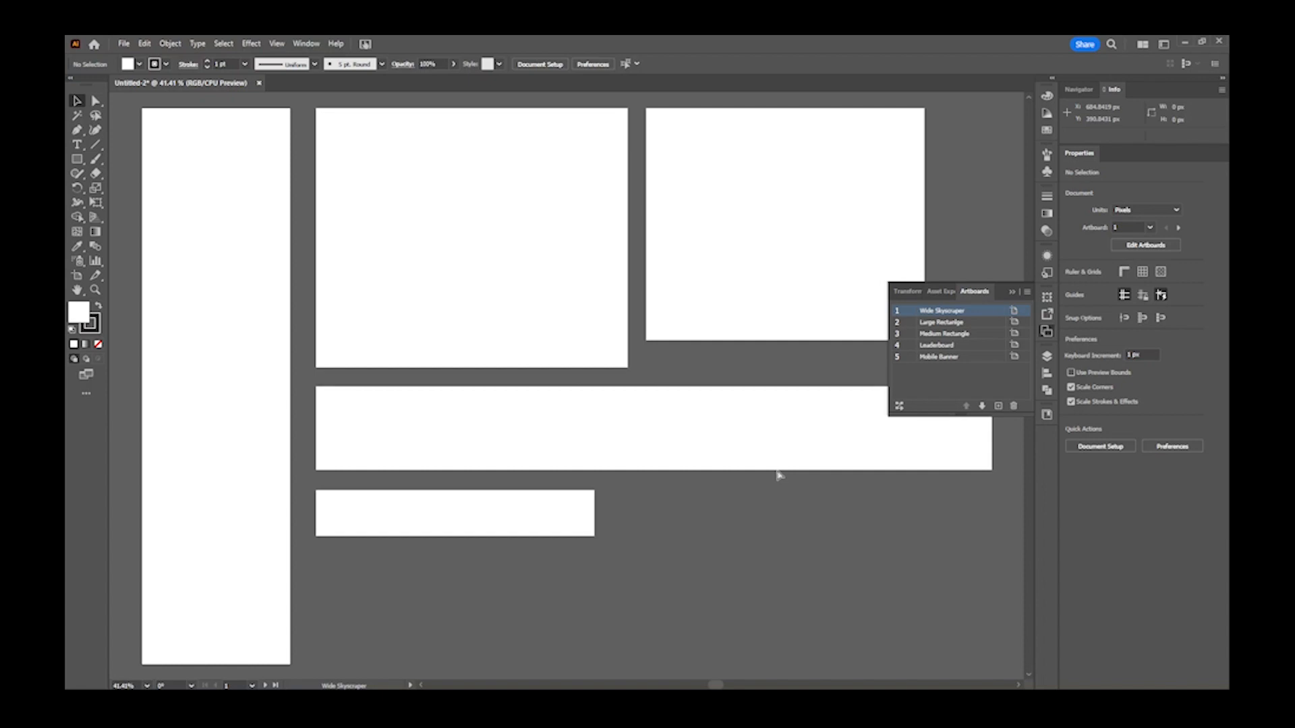
- Jump from a close-up view to the Leaderboard artboard and on to the Wide Skyscraper using the artboard list
key("ctrl+equal")
key("ctrl+equal")
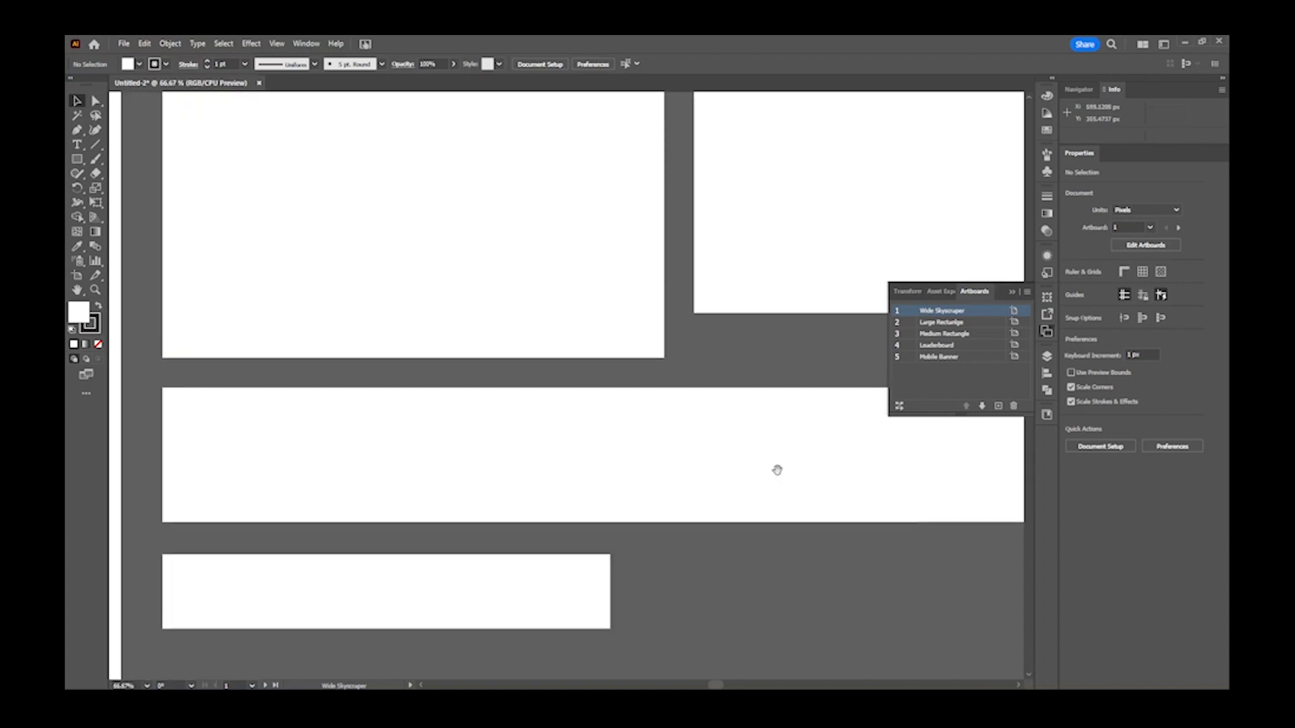
left_click_drag(575, 448, 705, 367)
left_click_drag(669, 200, 605, 497)
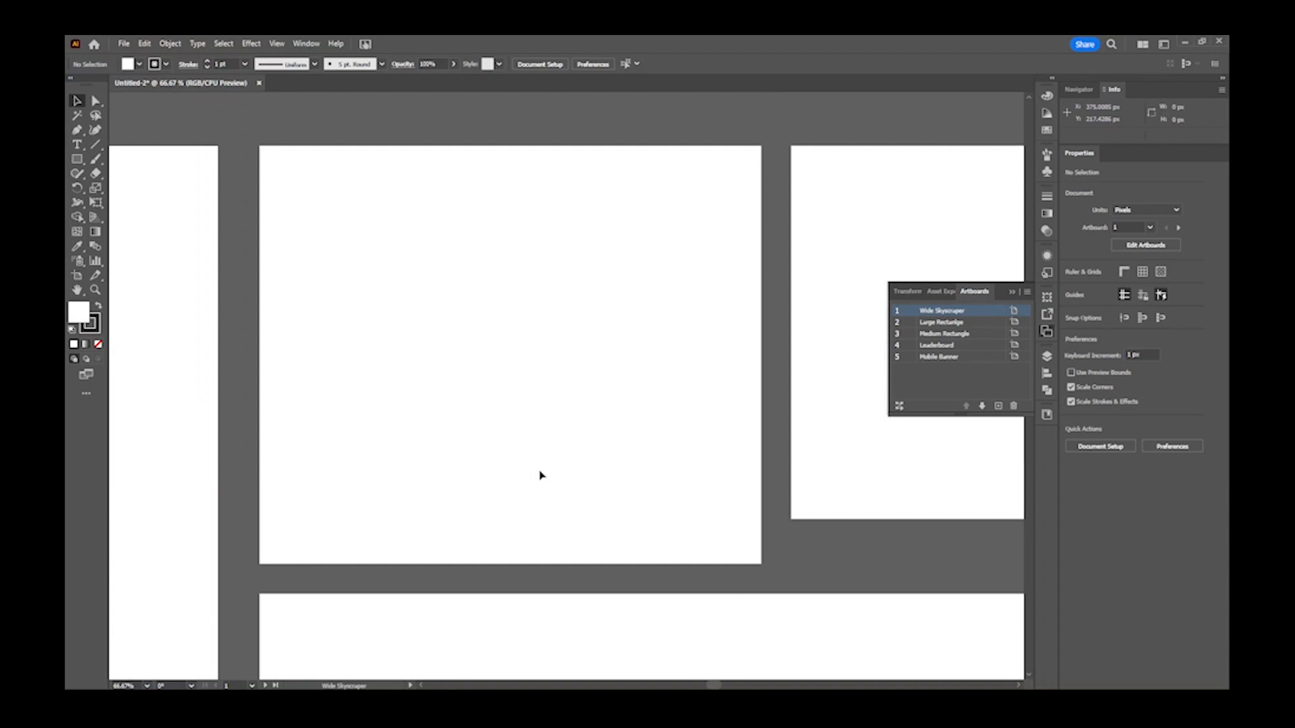
double_click(983, 345)
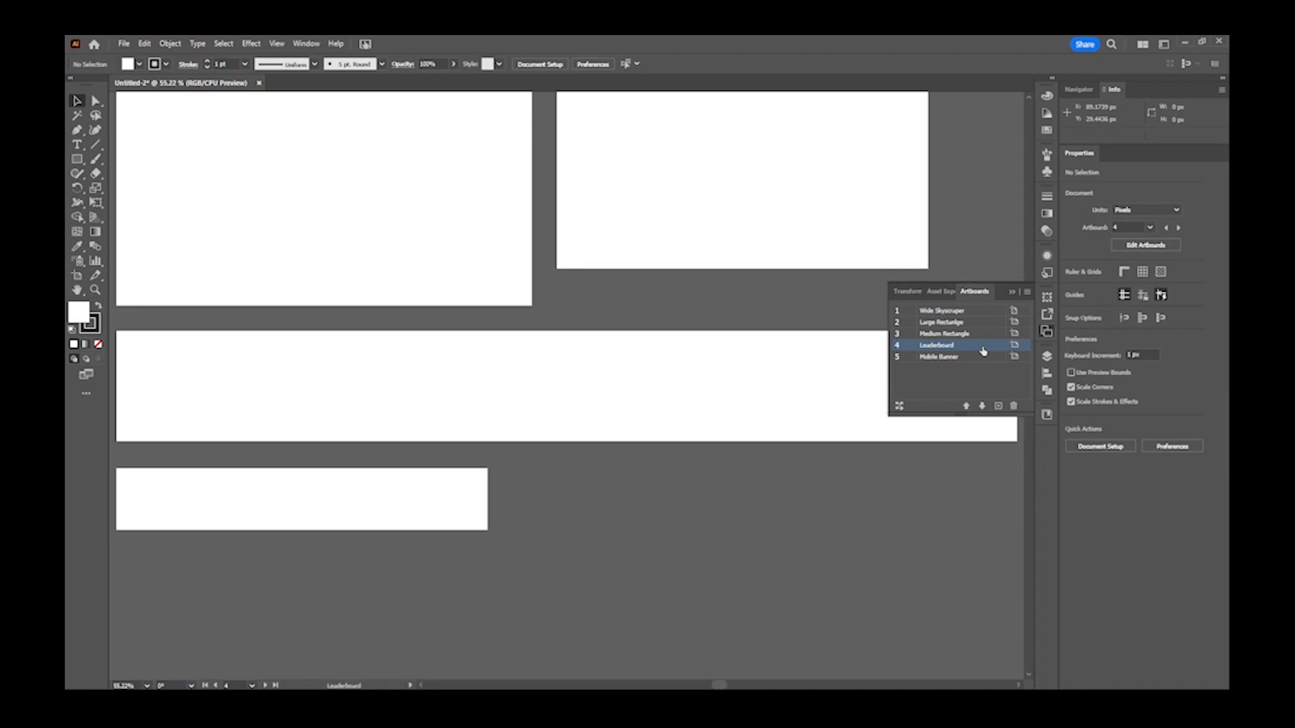
double_click(979, 311)
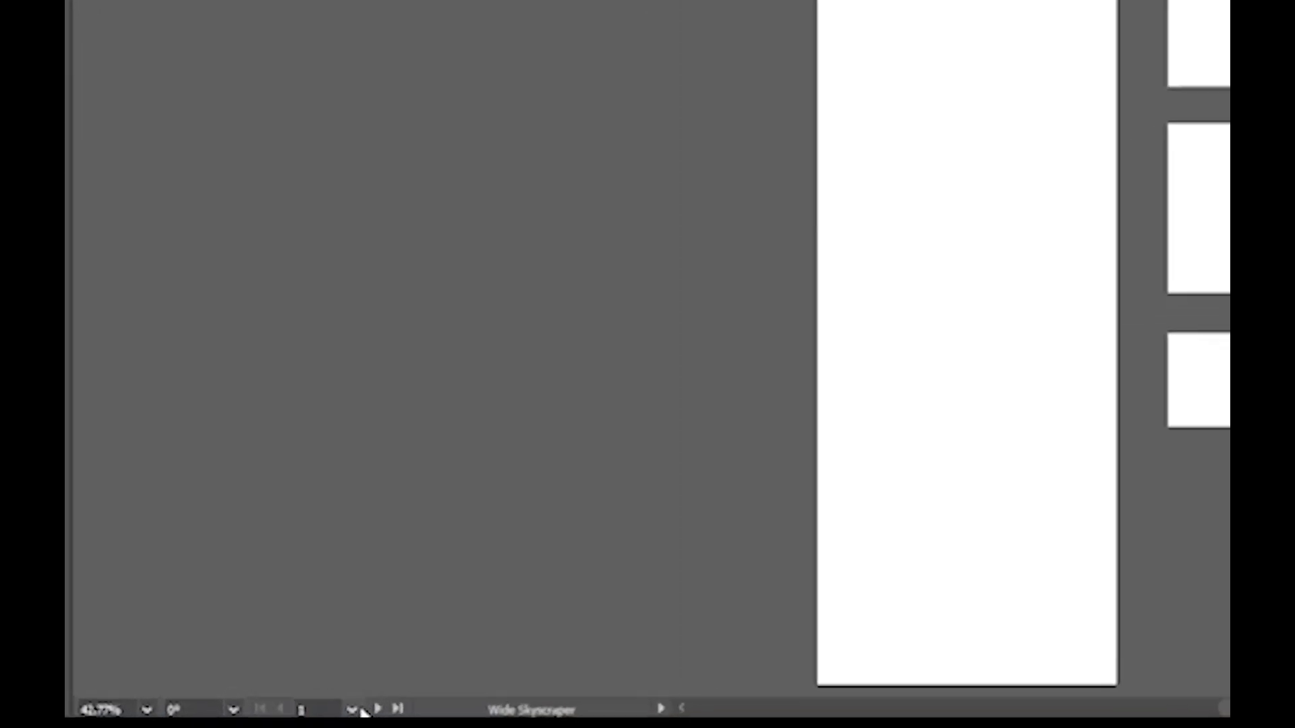
- Use artboard navigation to view the Medium Rectangle, the Wide Skyscraper and the Leaderboard in turn
left_click(252, 686)
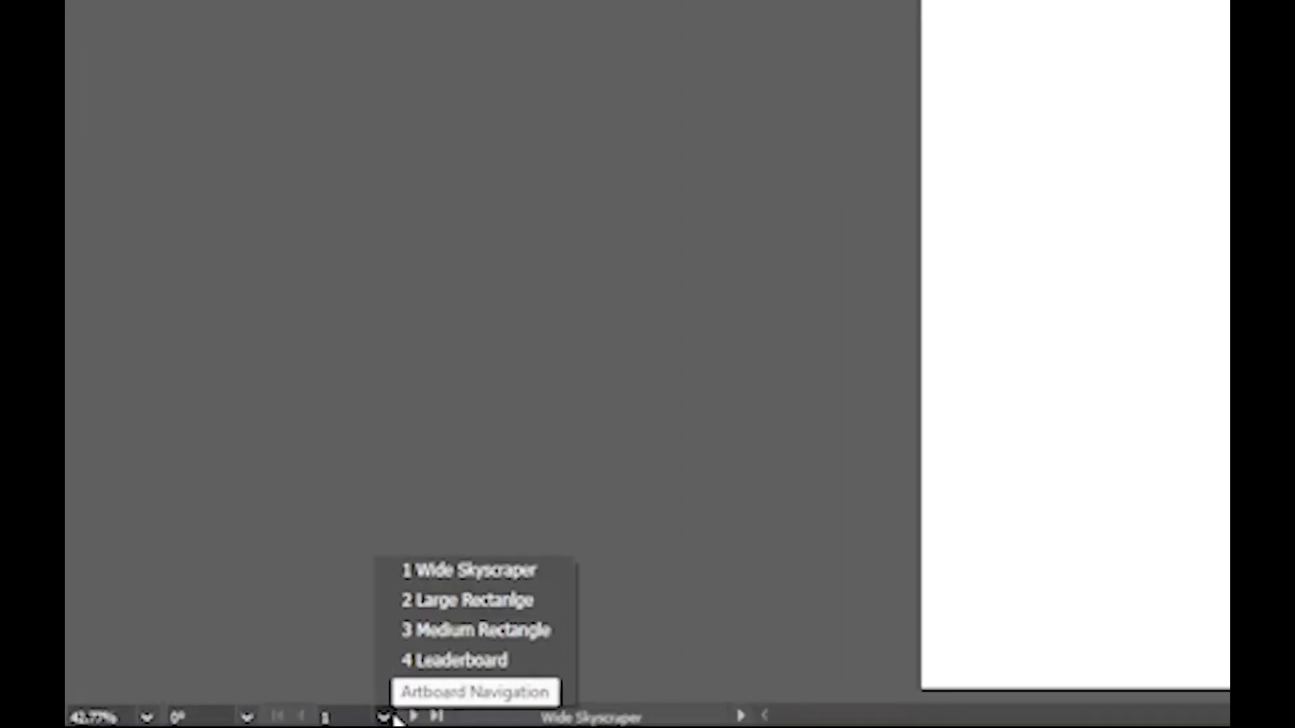
left_click(426, 634)
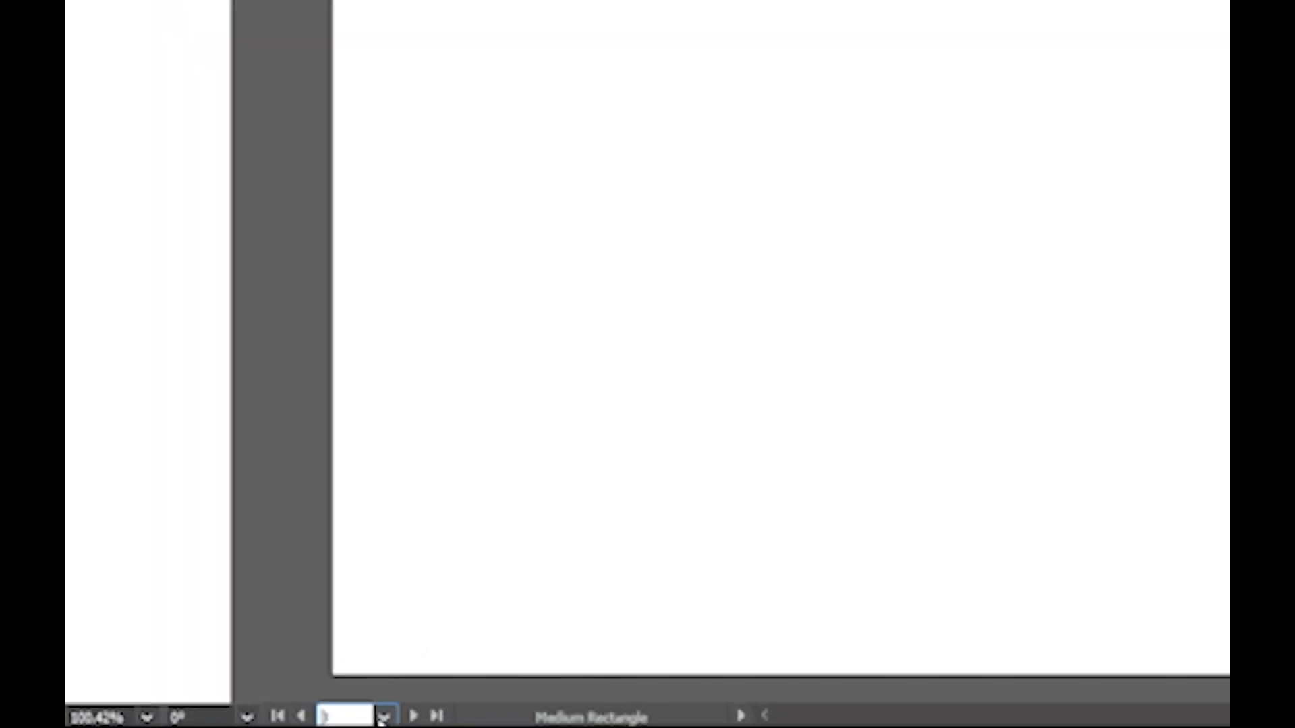
left_click(383, 717)
left_click(428, 572)
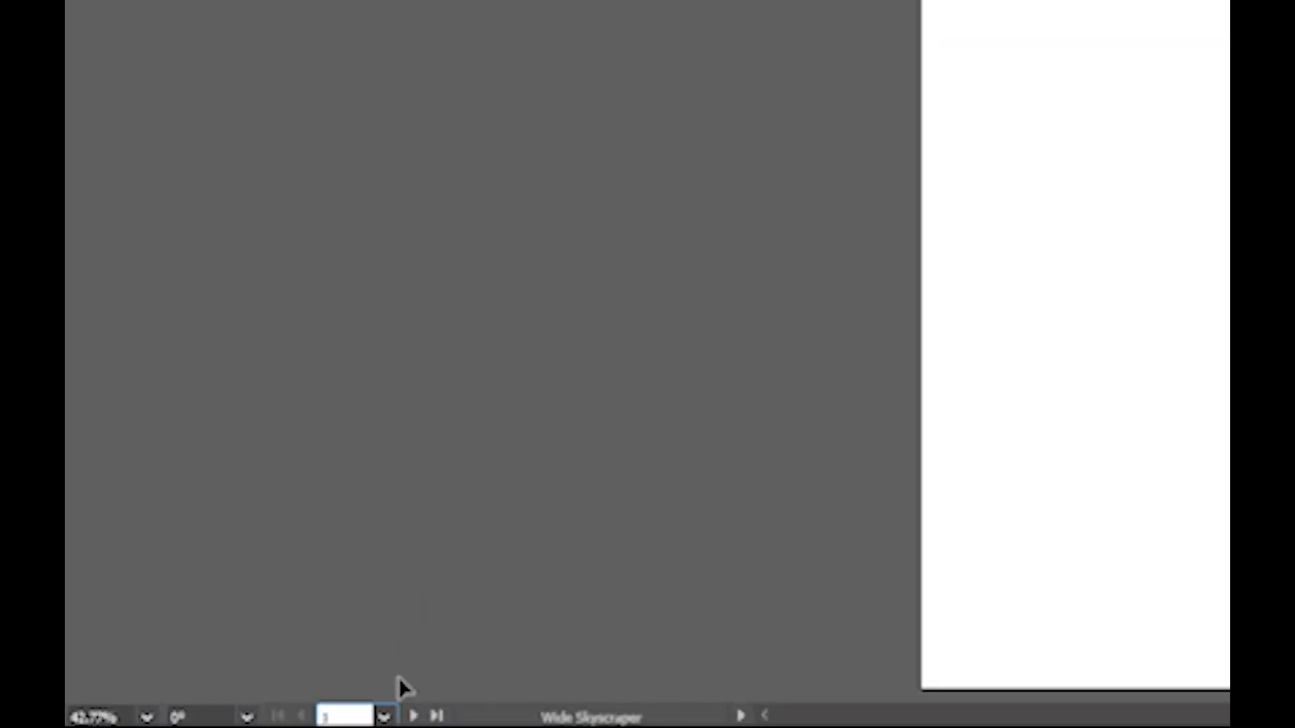
left_click(383, 716)
left_click(414, 660)
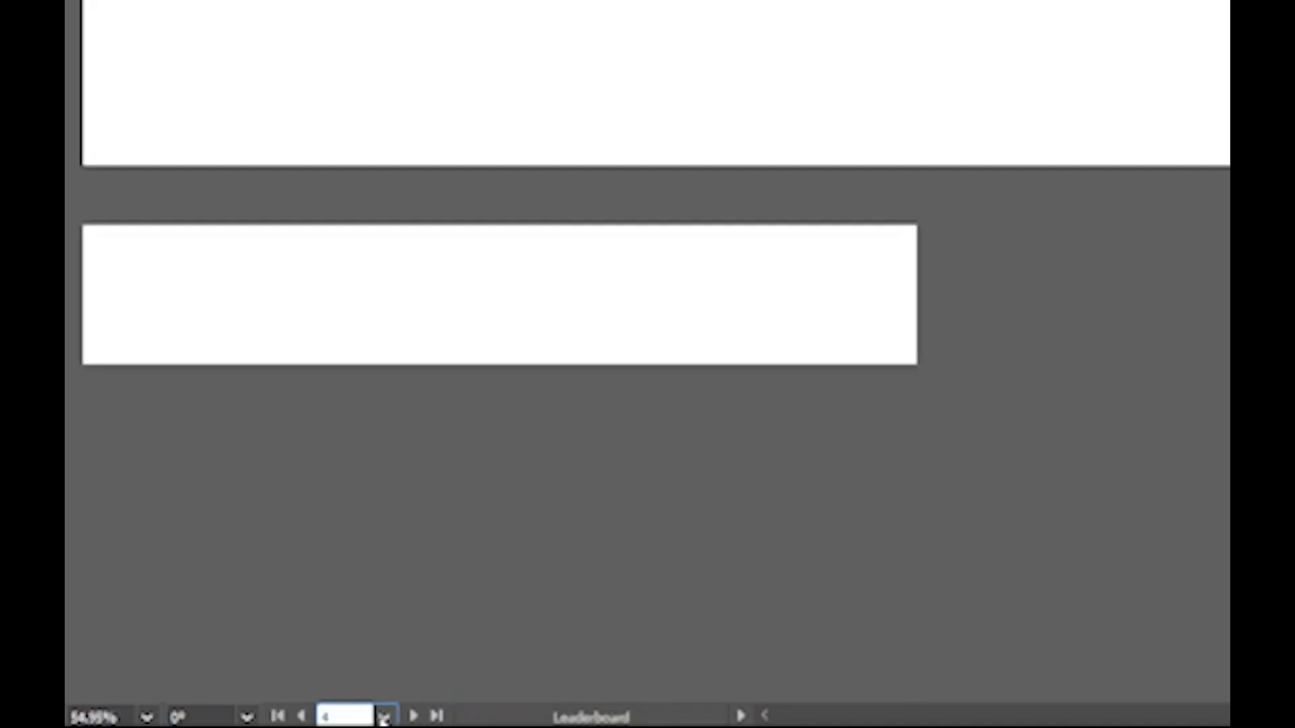
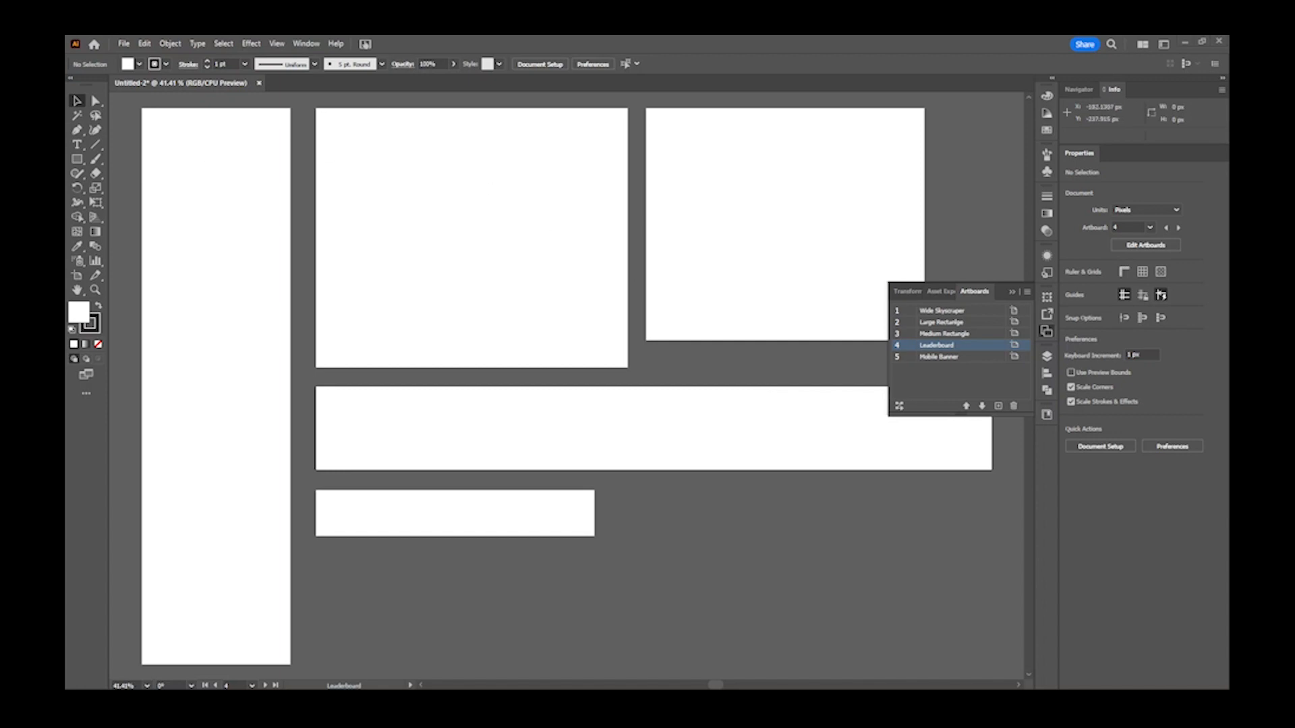
- Open frog_pieces.ai from the assets folder and copy all of its artwork
left_click_drag(161, 295, 488, 143)
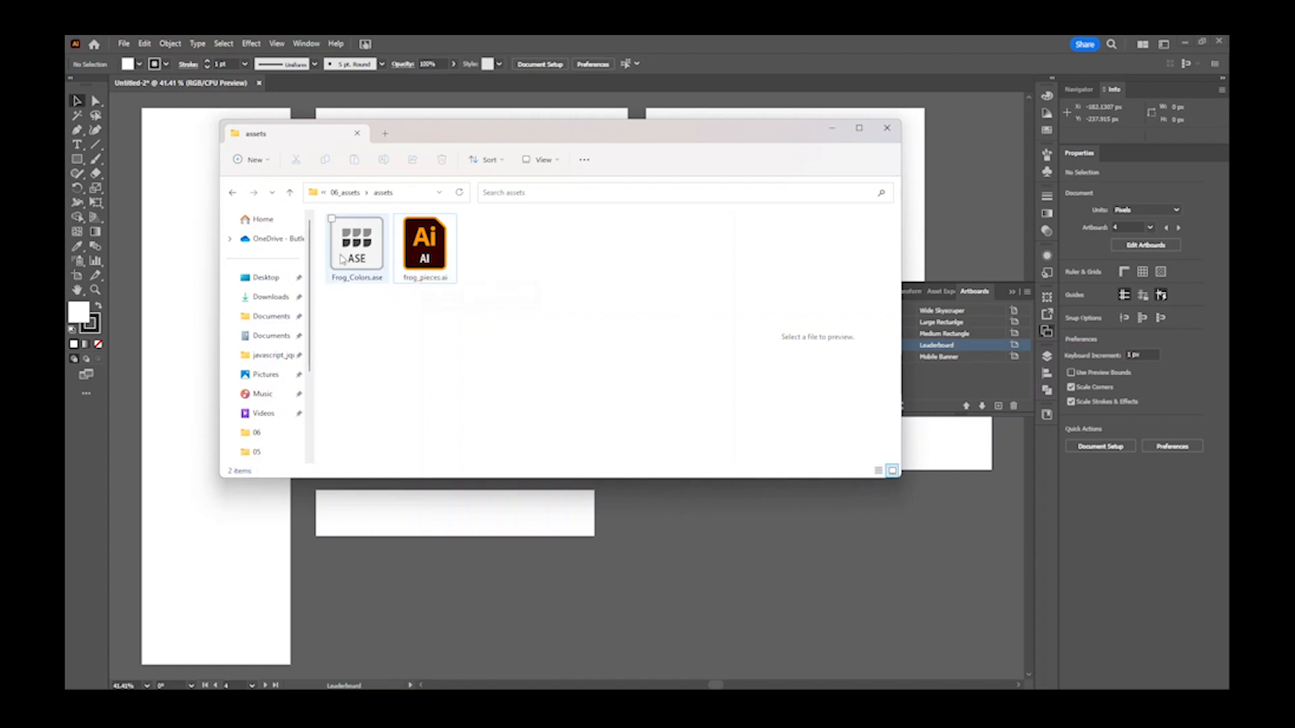
left_click(424, 254)
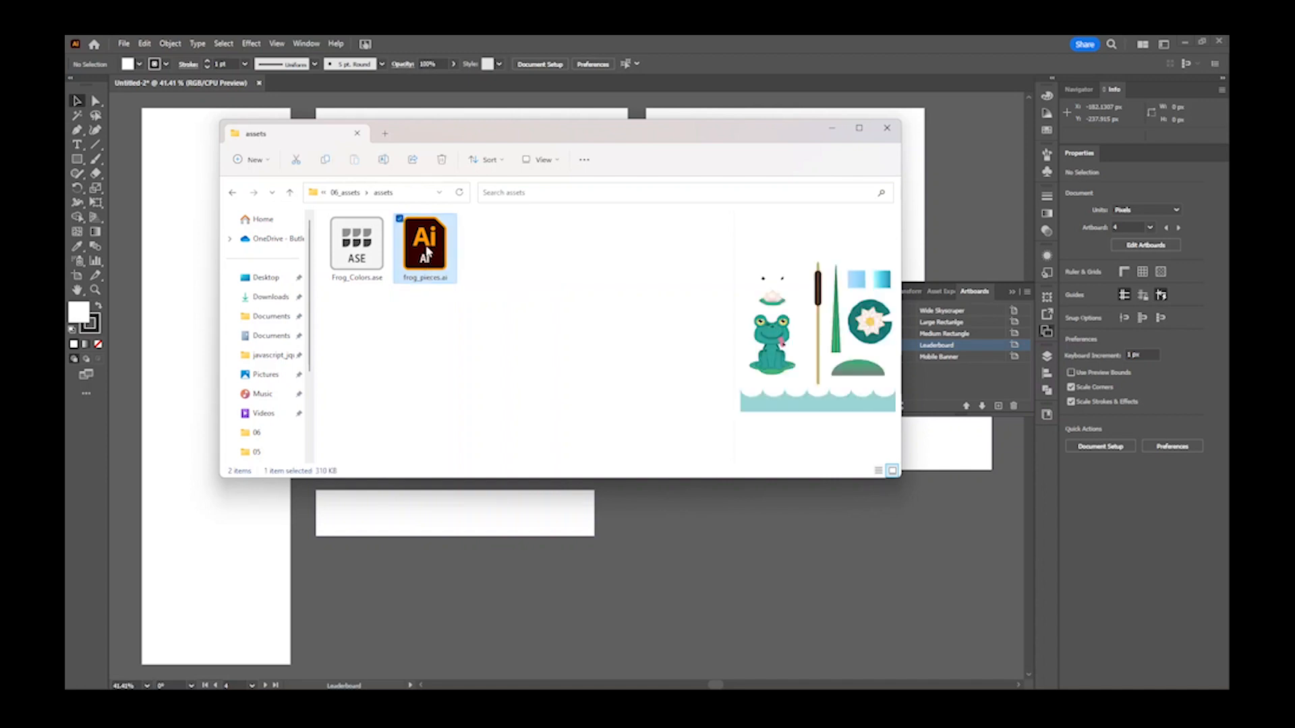
double_click(431, 249)
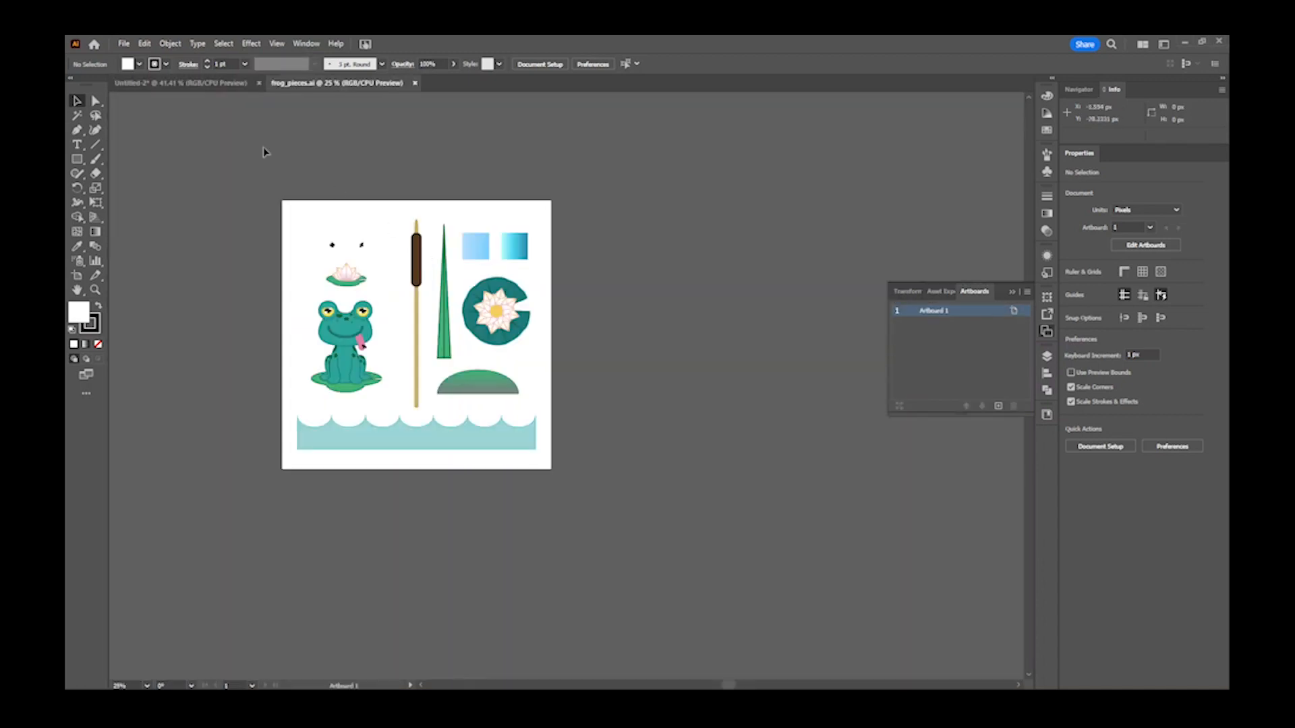
left_click_drag(217, 129, 615, 525)
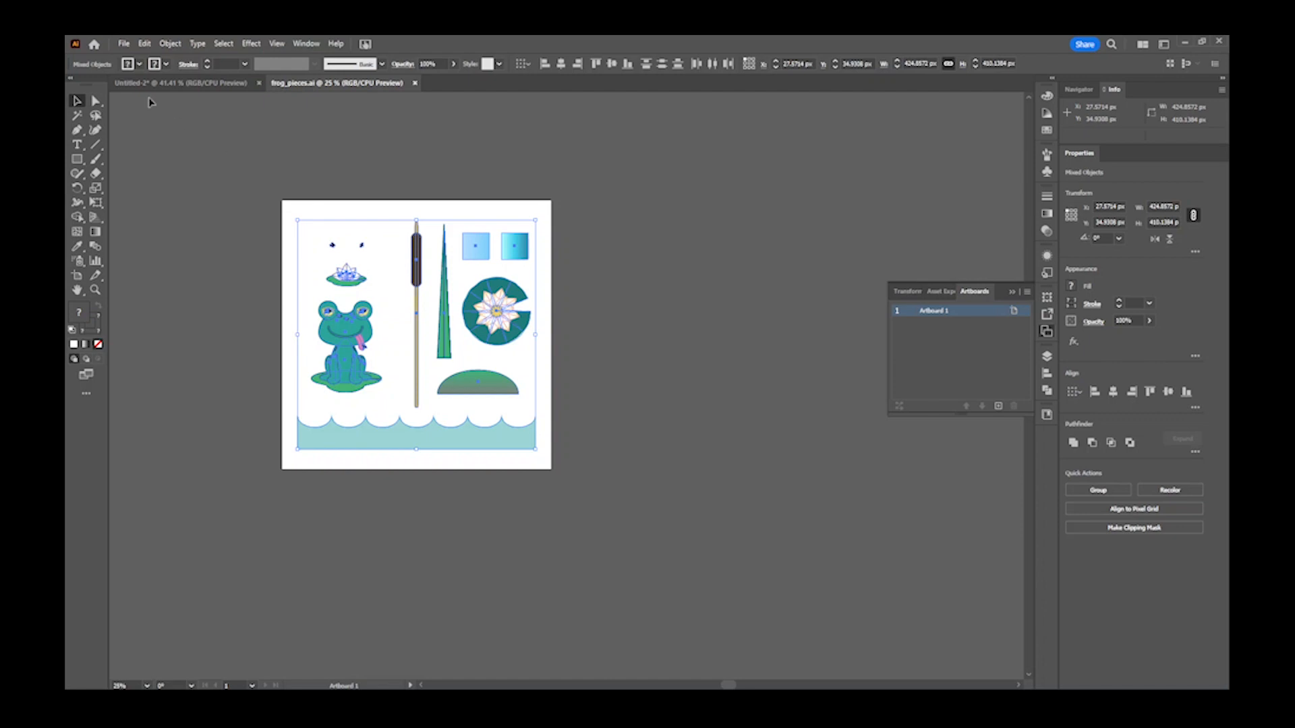
left_click_drag(225, 143, 595, 529)
key("ctrl+c")
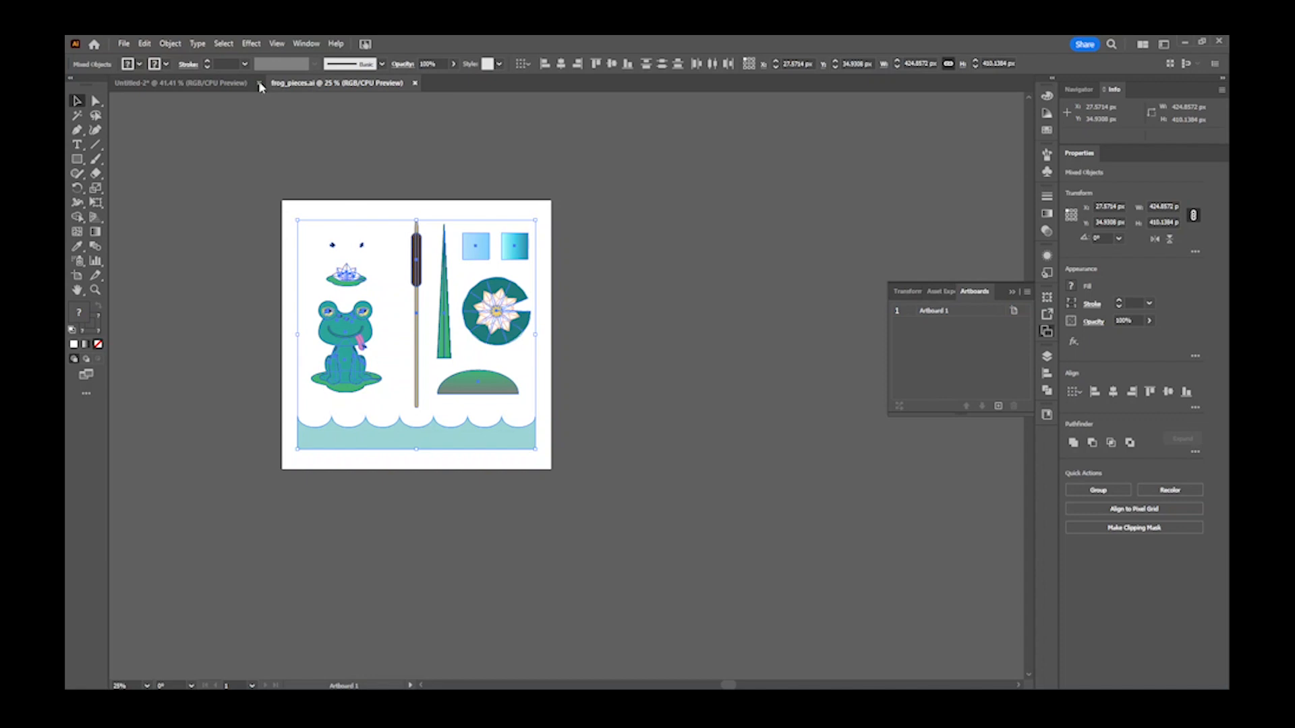
- Paste the frog artwork into the Untitled-2 document and move it onto the empty canvas left of the Wide Skyscraper artboard
left_click(179, 82)
left_click_drag(281, 333, 717, 324)
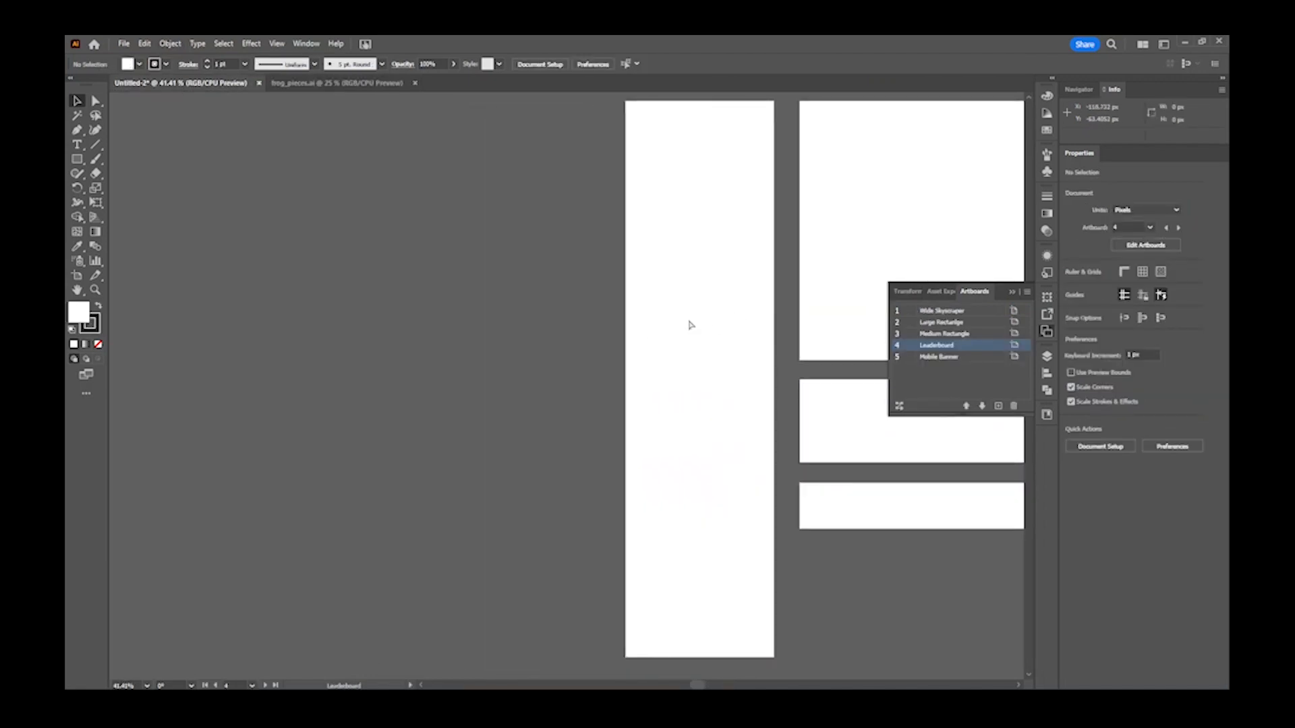
key("ctrl+v")
left_click_drag(695, 375, 503, 326)
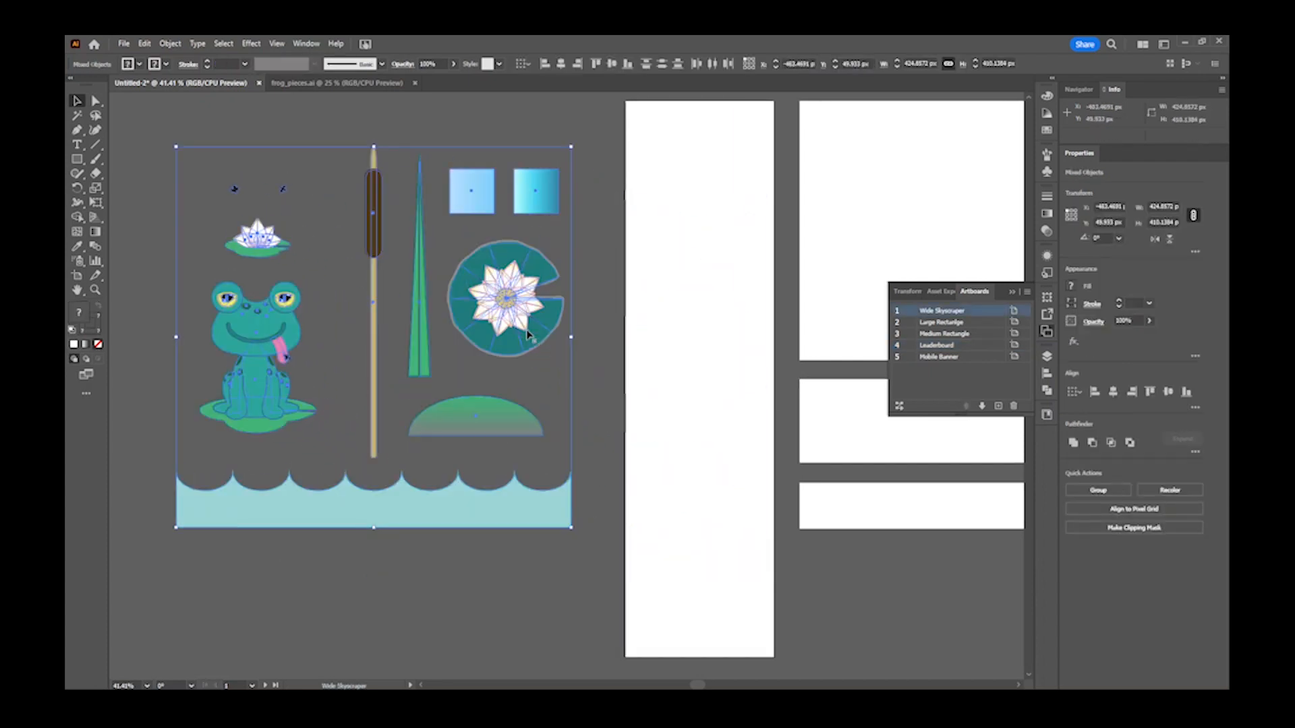
key("ctrl+minus")
key("ctrl+minus")
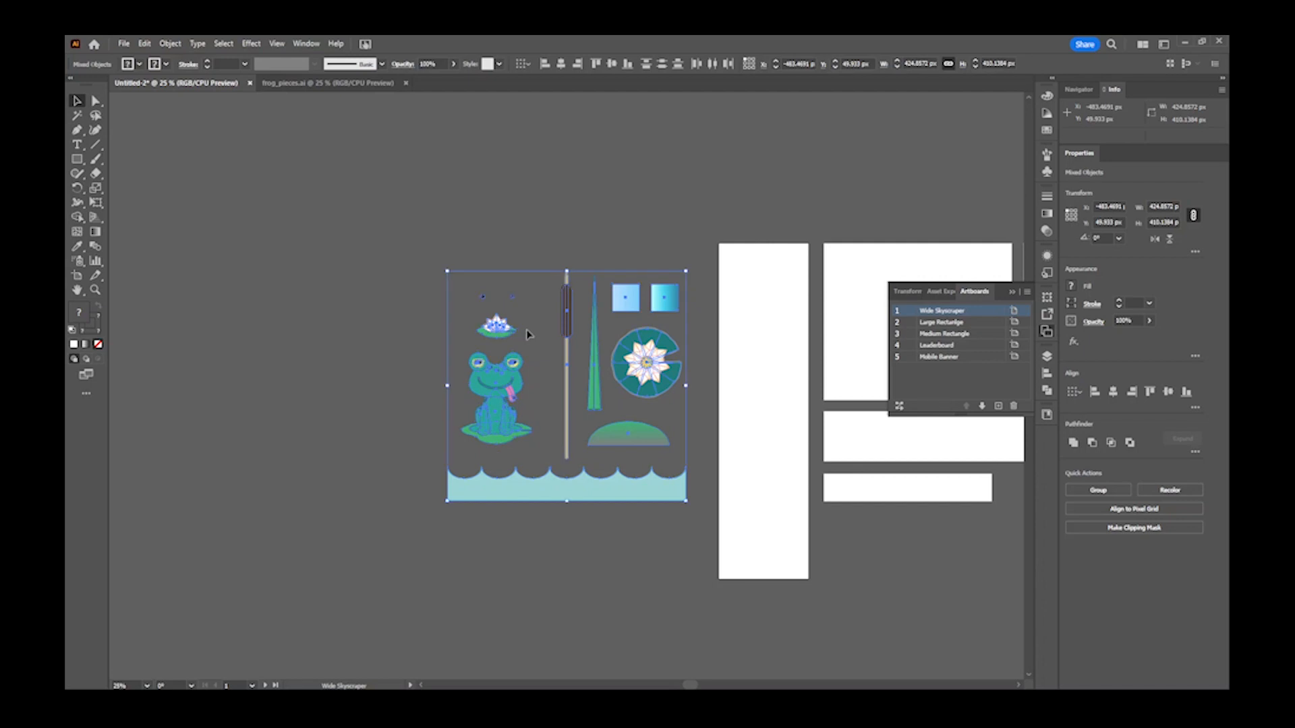
left_click(566, 223)
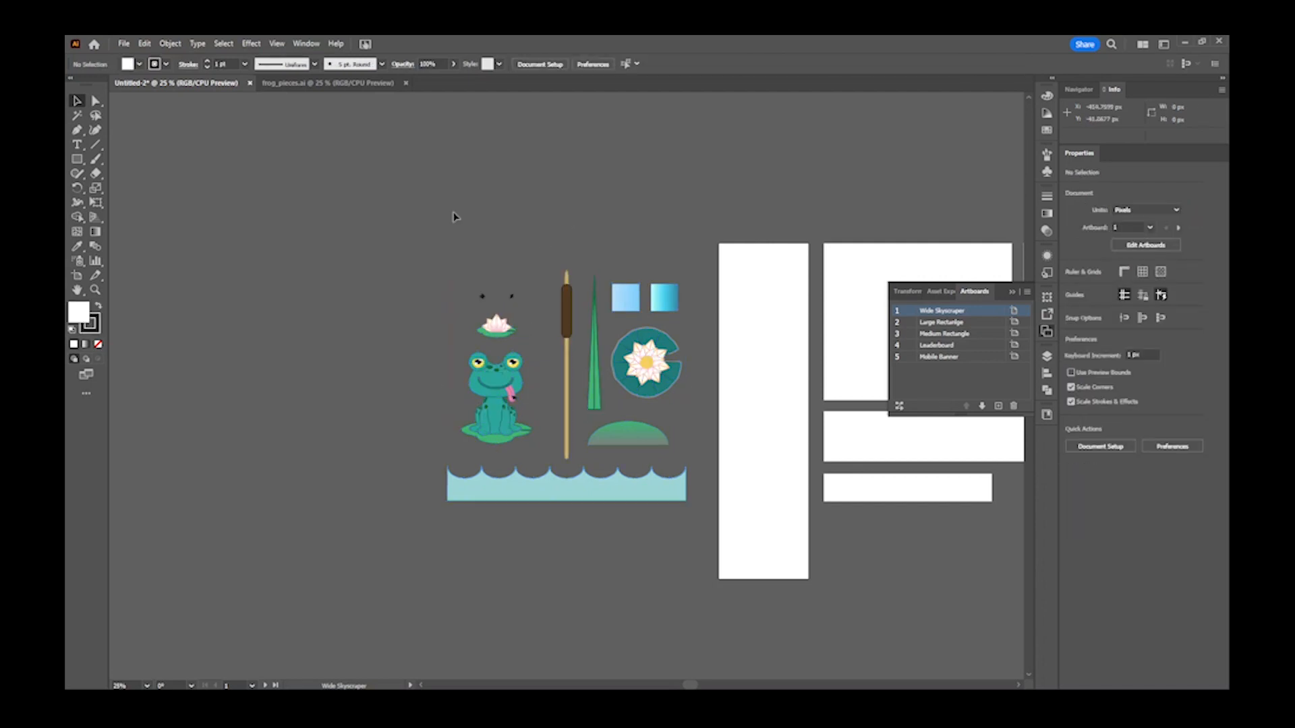
- Place frog_pieces.ai as a linked file about 463 px square on the empty canvas left of the pasted artwork
left_click(125, 44)
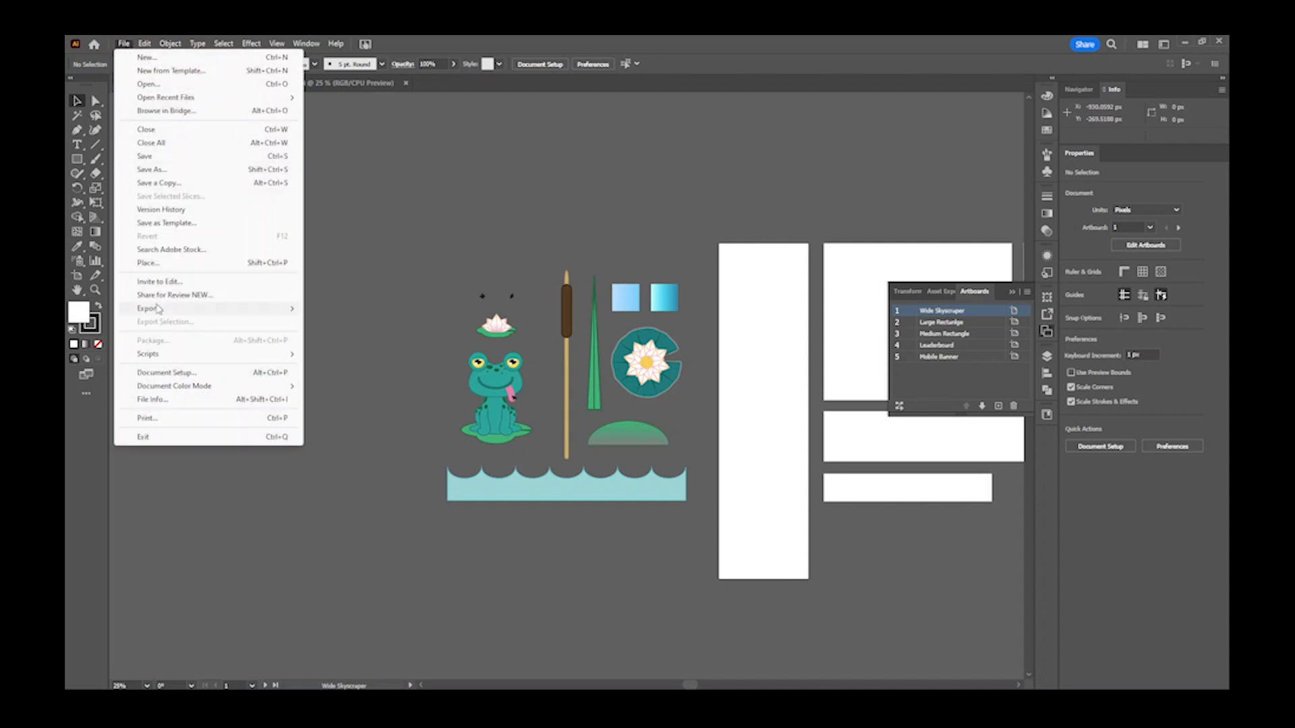
left_click(148, 262)
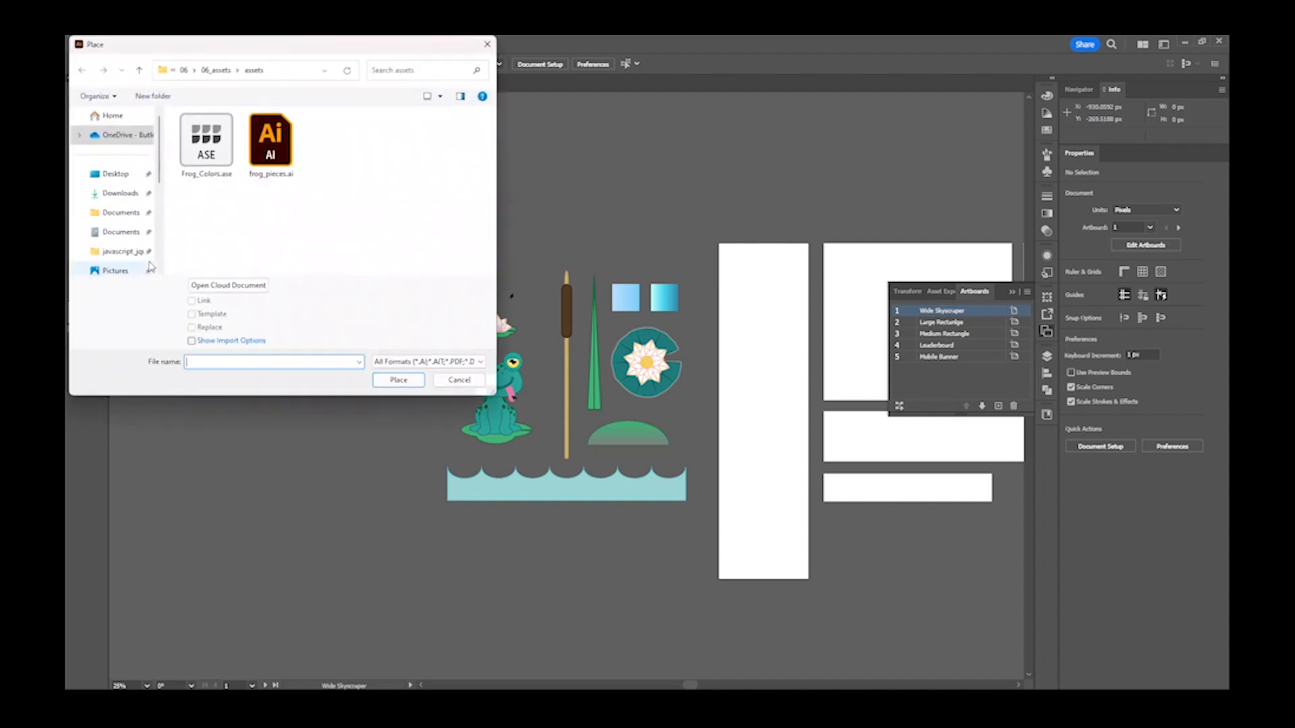
left_click(273, 137)
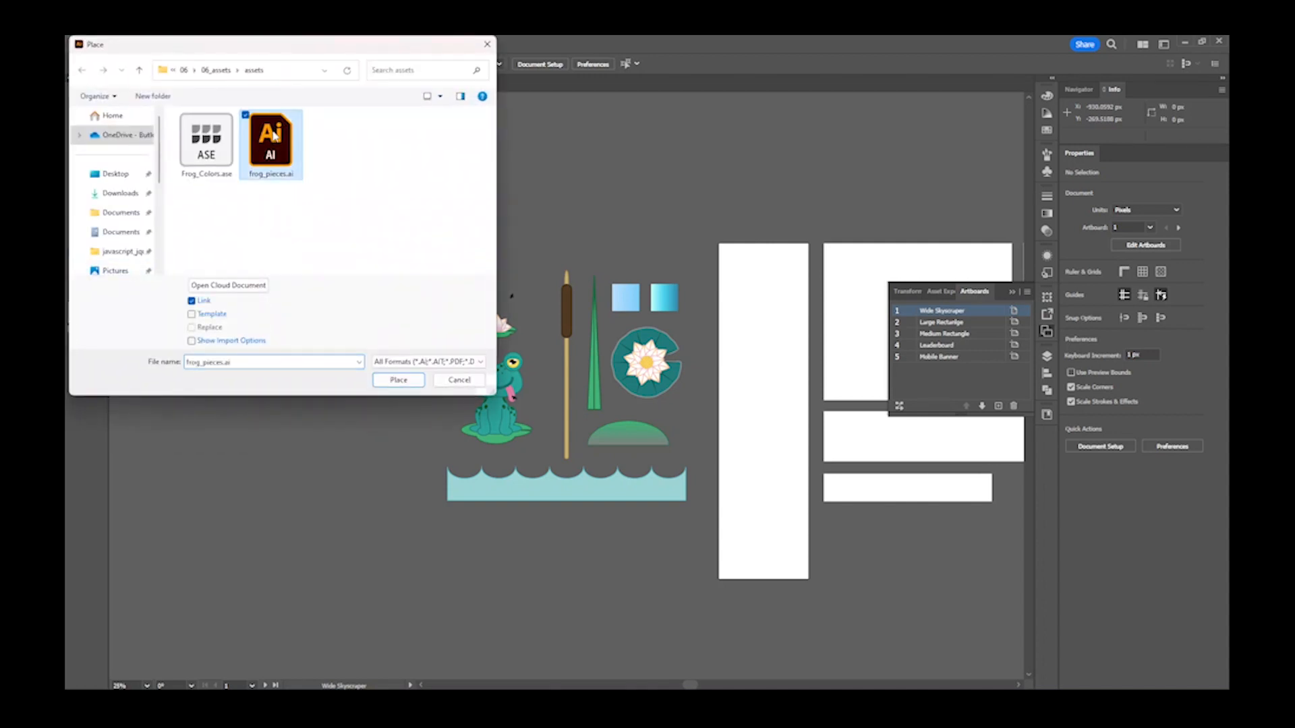
left_click(398, 380)
left_click_drag(137, 243, 397, 553)
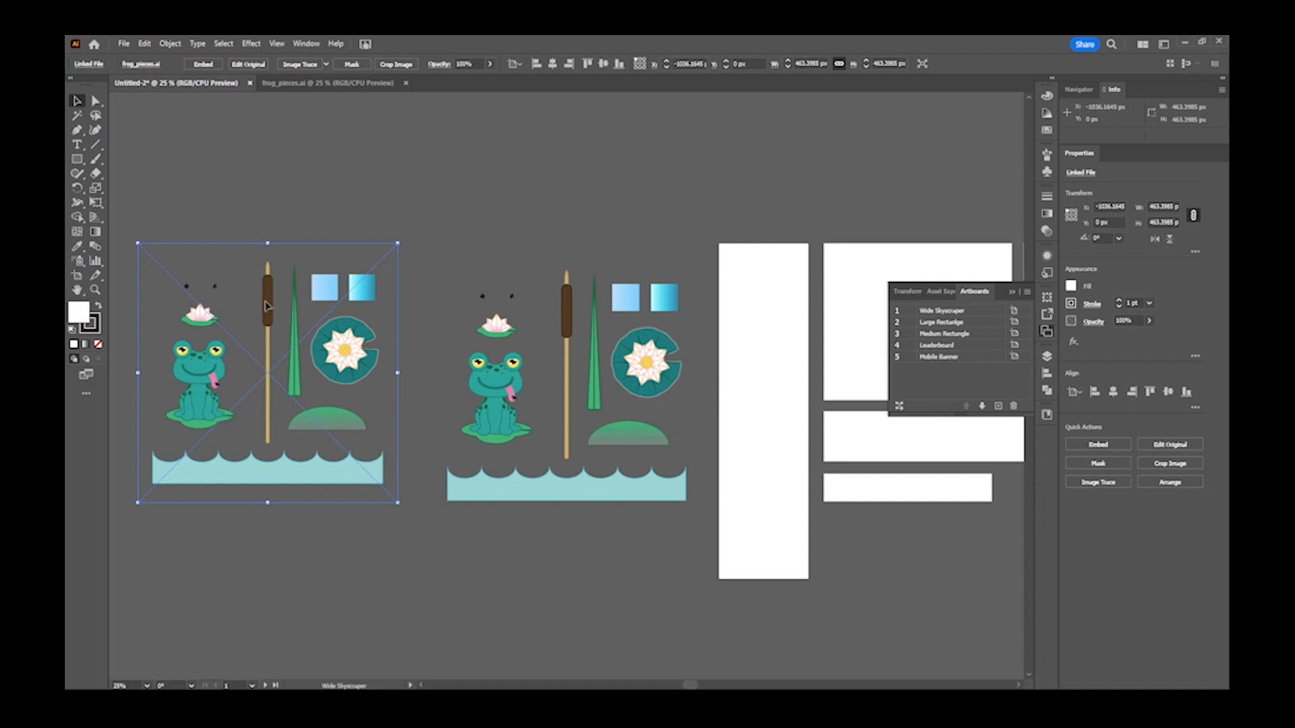
- Compare the linked file with the individually selectable pasted pieces and delete the linked copy
left_click(567, 317)
left_click(654, 367)
left_click(237, 290)
key("Delete")
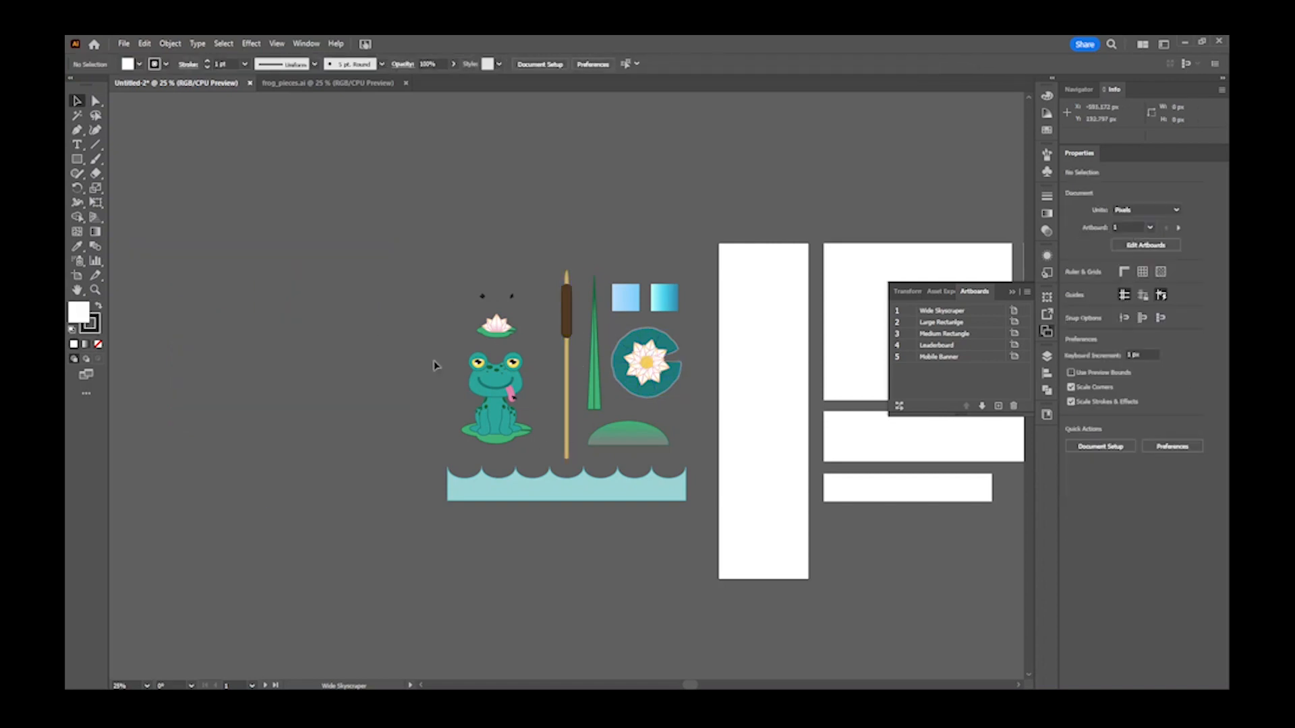
- Load Frog_Colors.ase from the 06_assets assets folder as a swatch library
left_click_drag(758, 362, 427, 326)
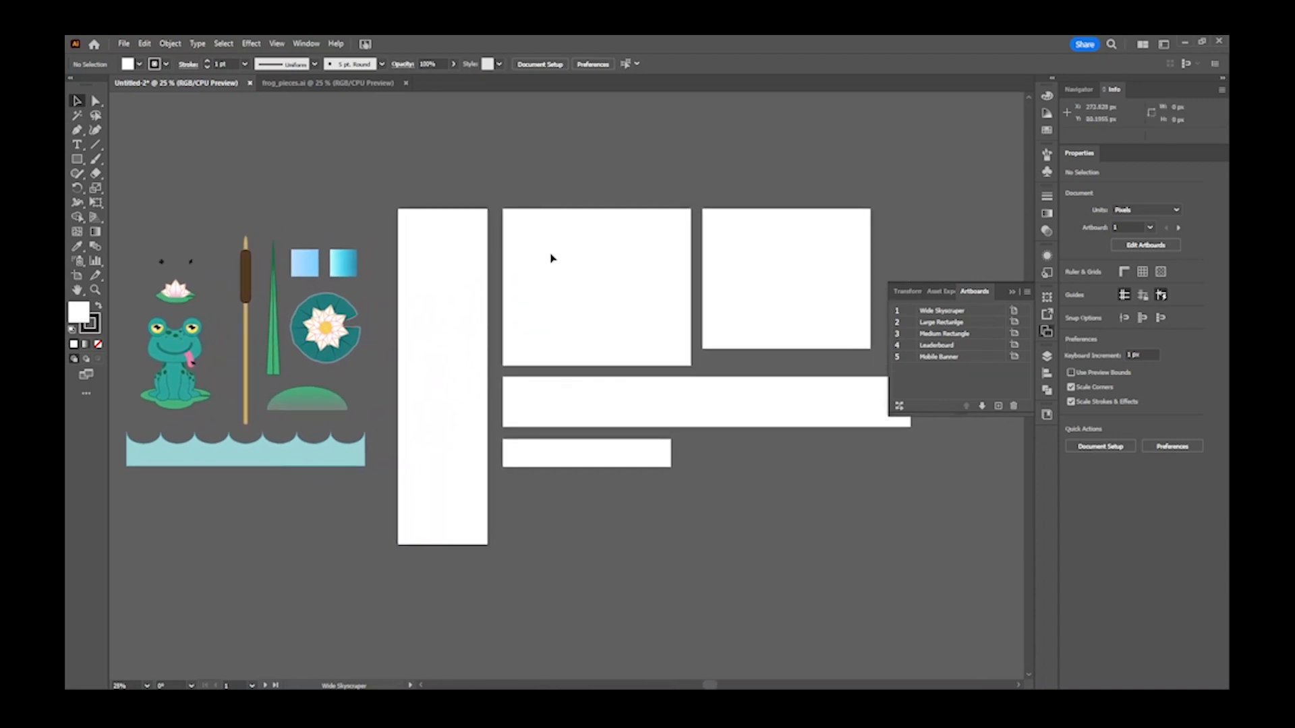
left_click(1048, 137)
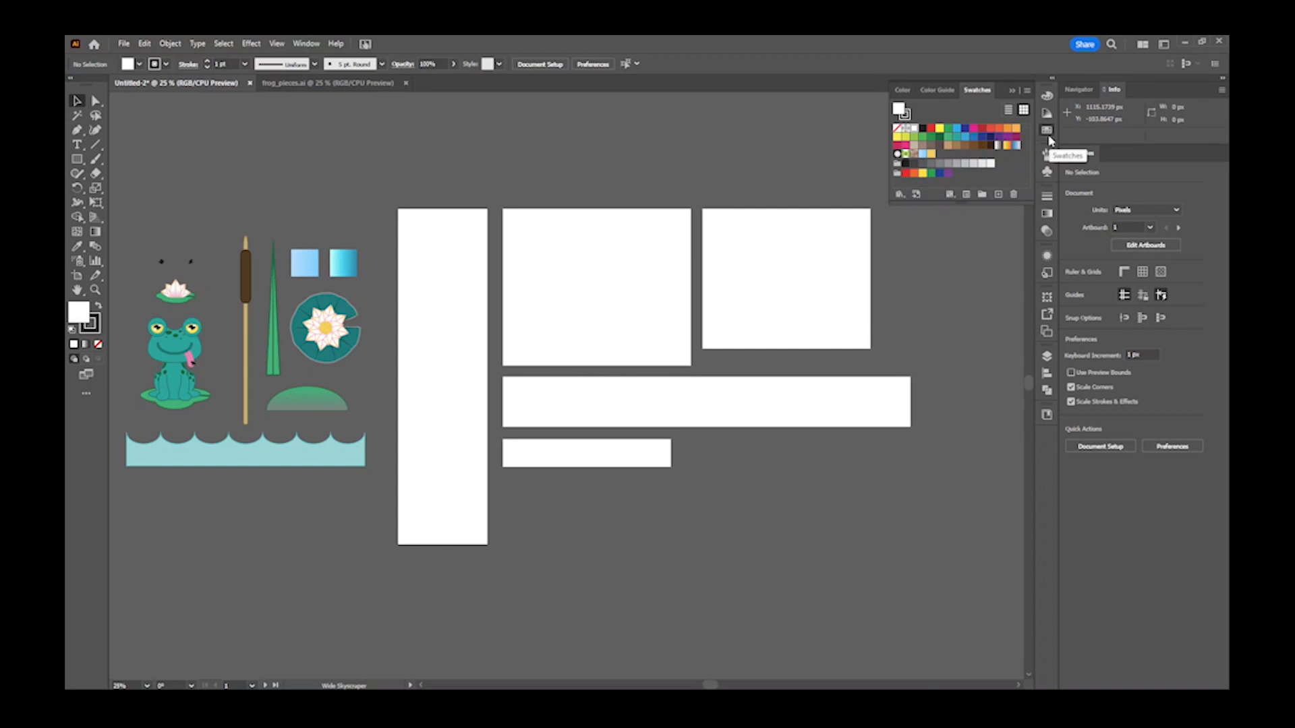
left_click(306, 44)
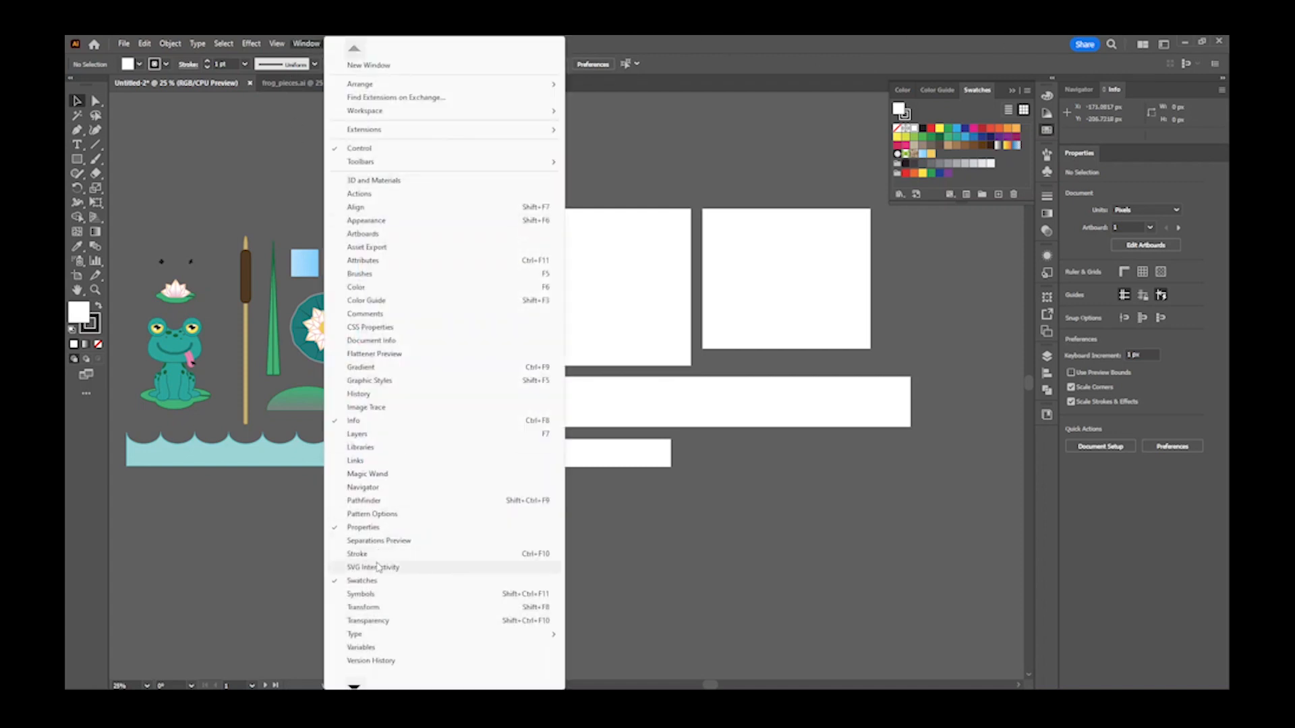
left_click(899, 195)
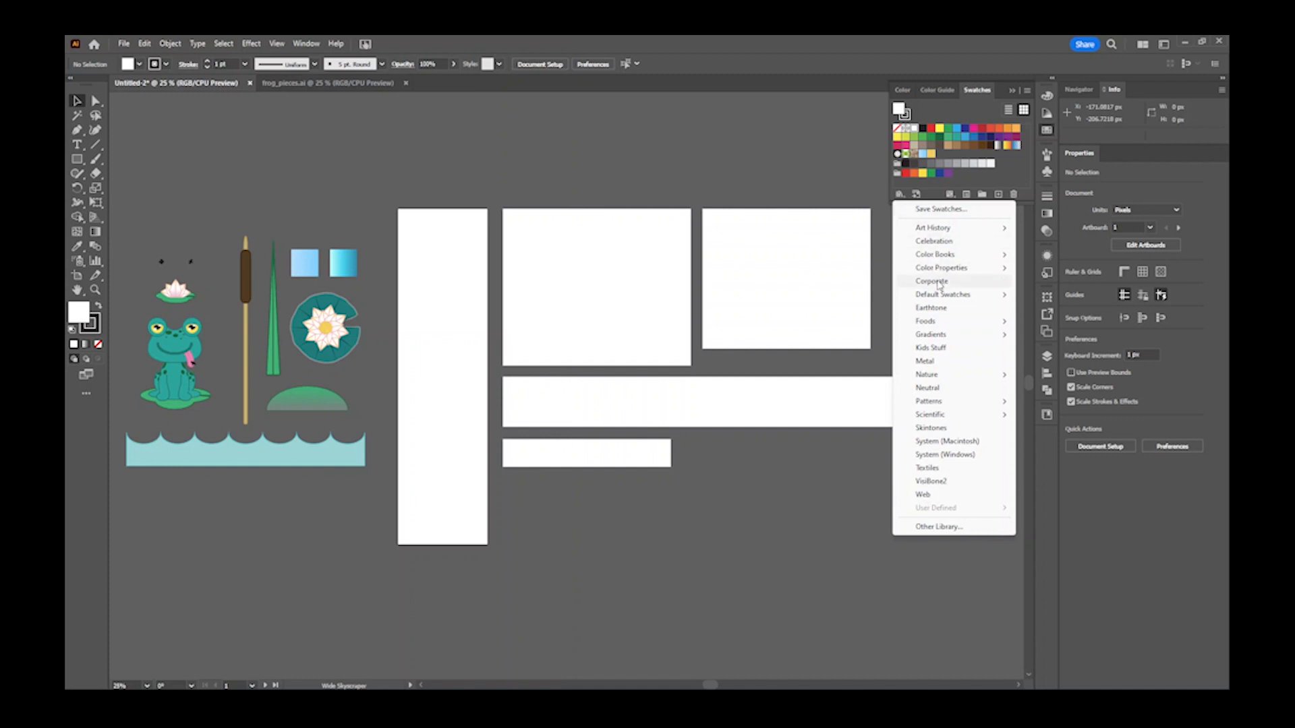
left_click(951, 527)
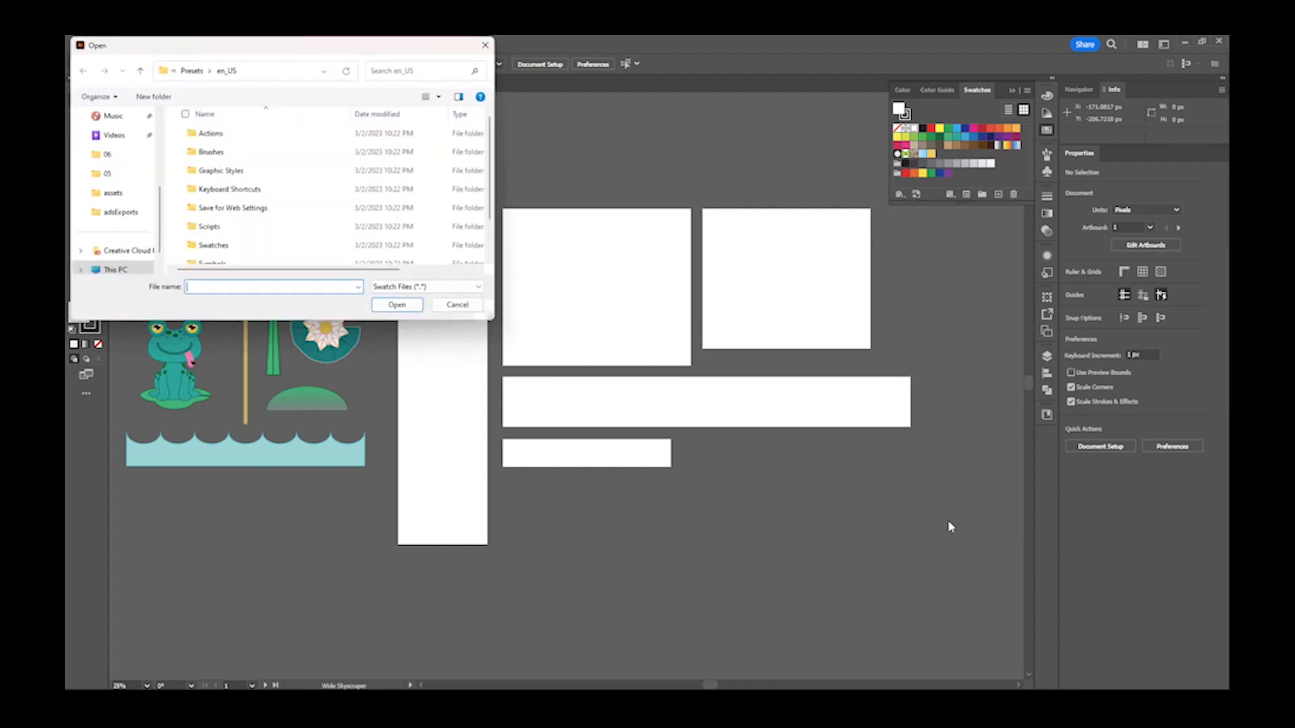
left_click(106, 154)
double_click(213, 133)
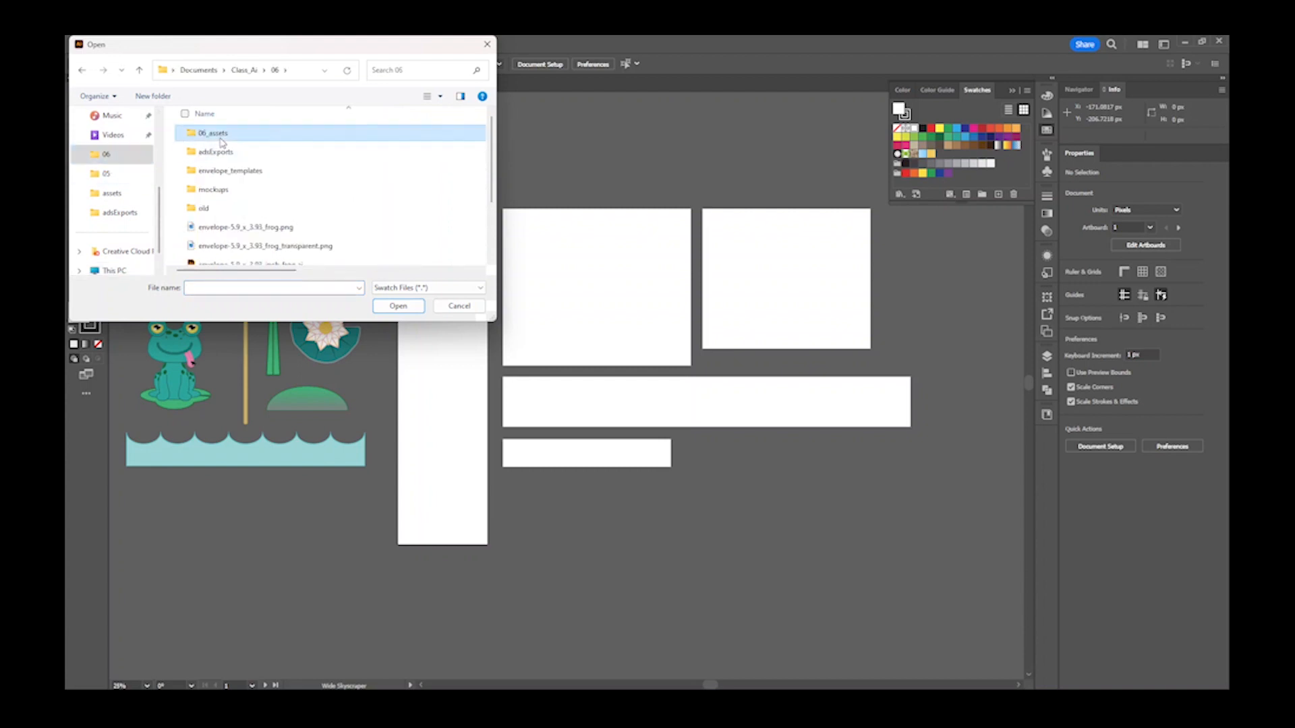
double_click(224, 134)
left_click(206, 150)
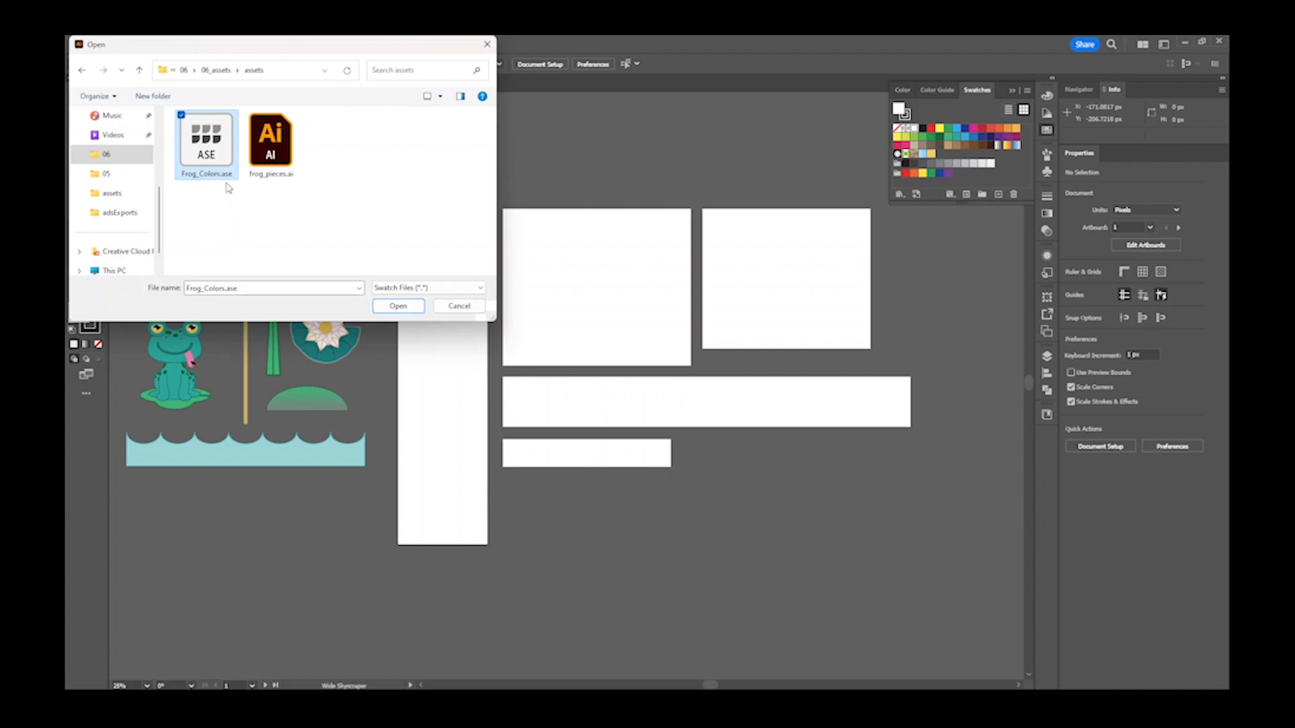
left_click(397, 307)
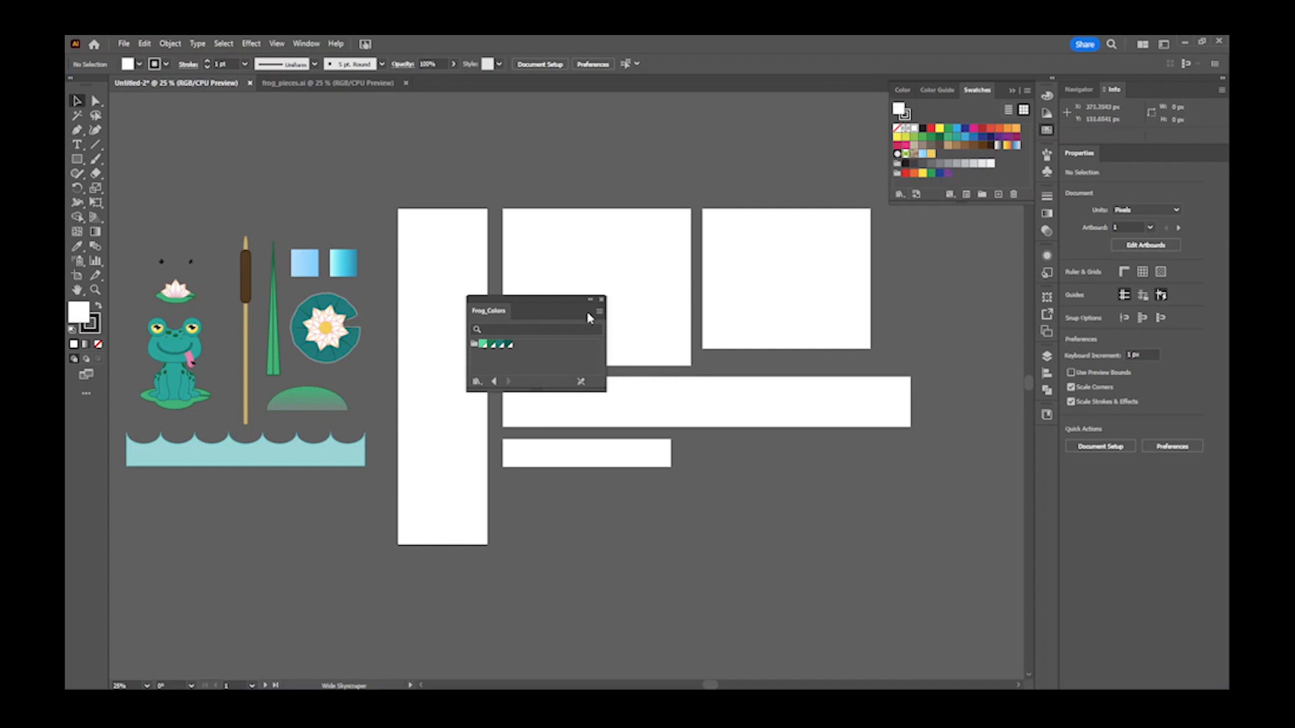
- Add the Frog_Colors colour group to the document's swatches, enlarge the swatch area to show it, and close the library
left_click(474, 346)
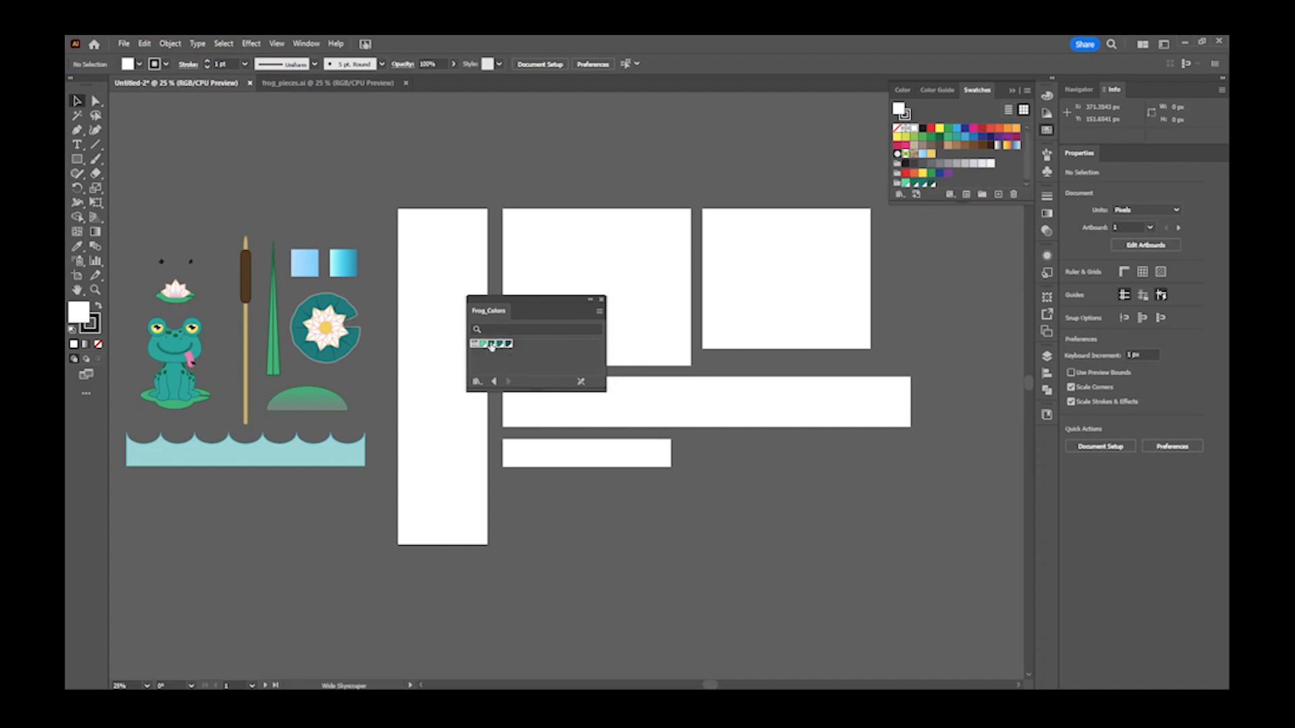
left_click_drag(968, 202, 968, 231)
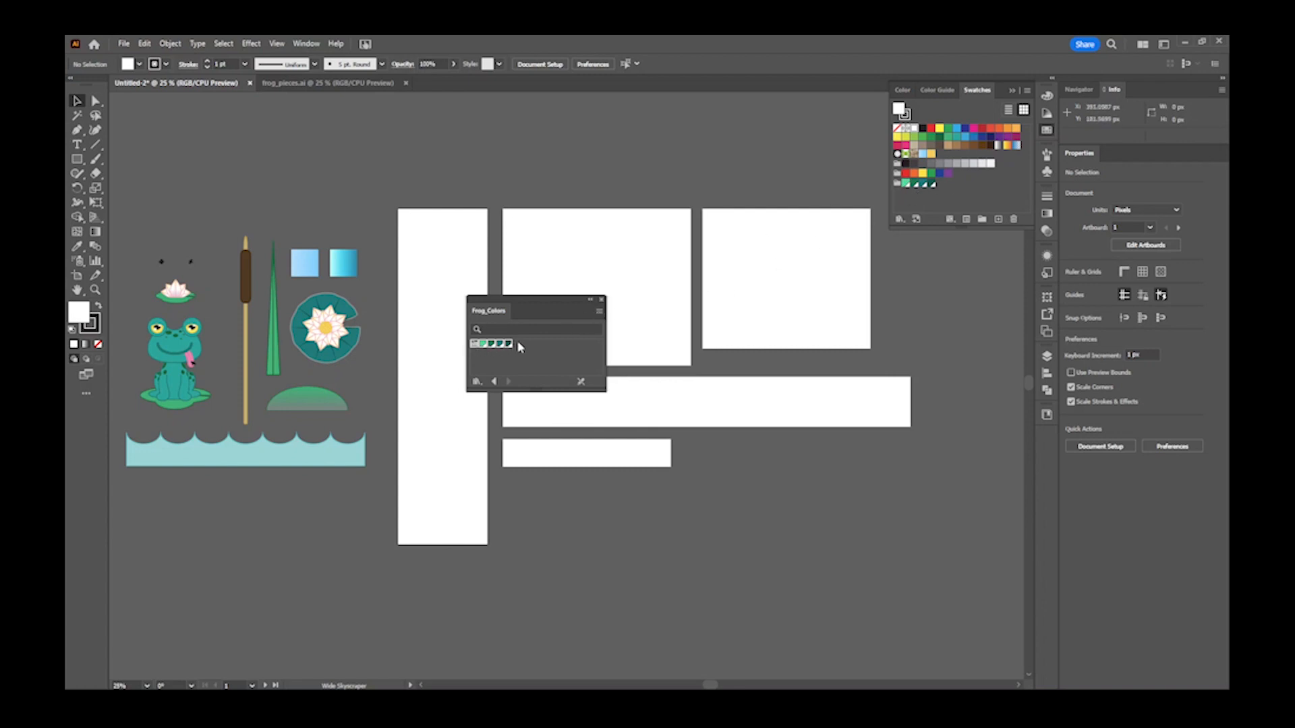
left_click(598, 312)
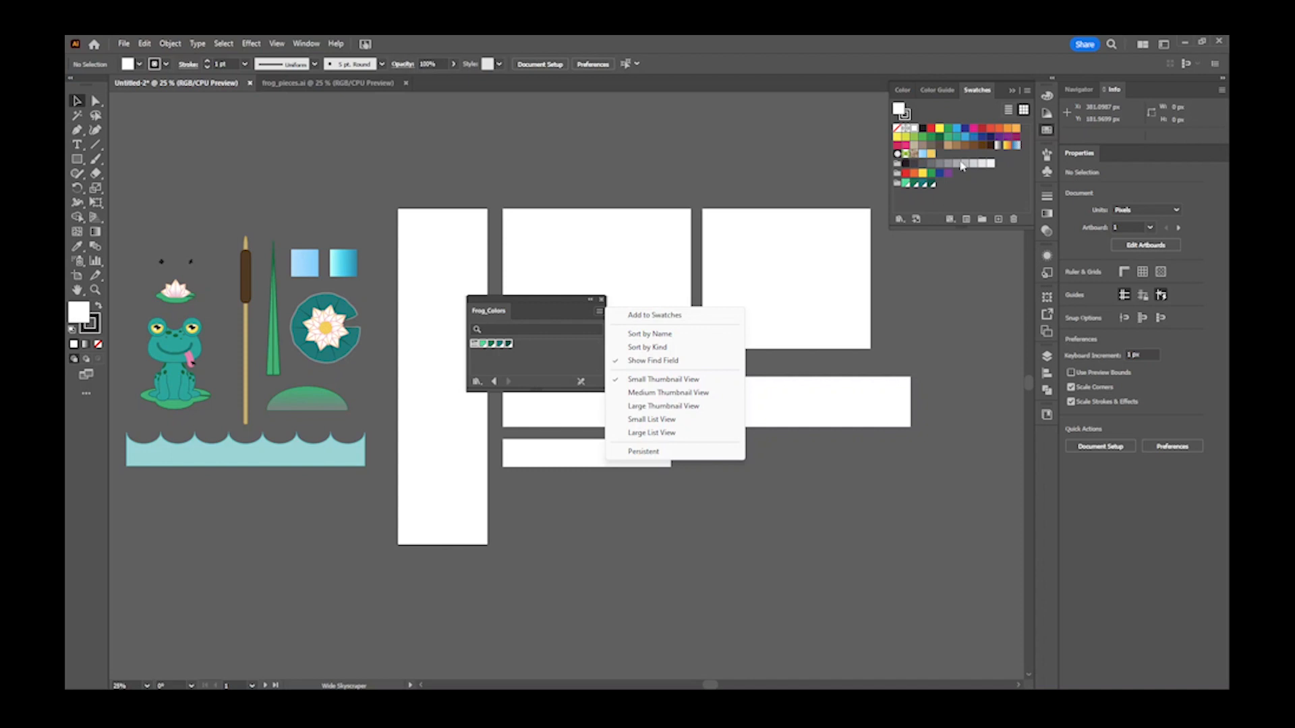
left_click(556, 301)
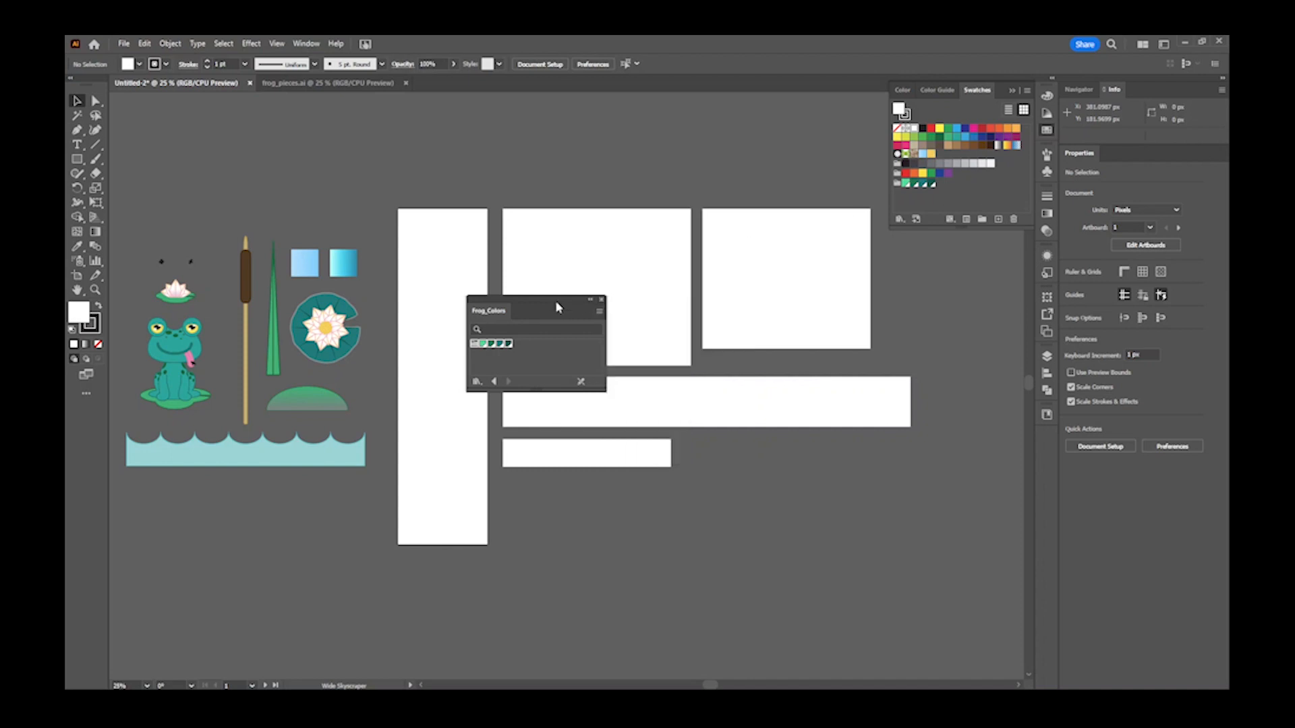
left_click(600, 302)
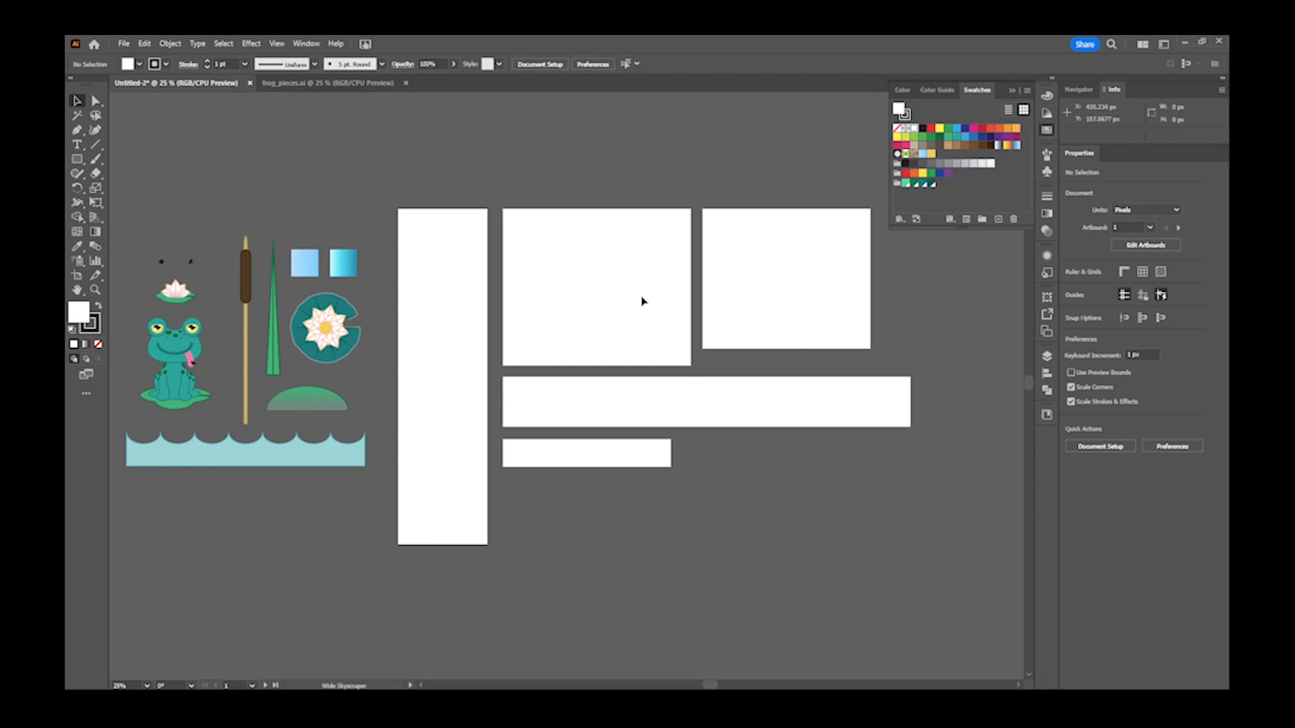
- Check that Frog_Colors can be reopened from the swatch libraries list, and close it again
left_click(899, 220)
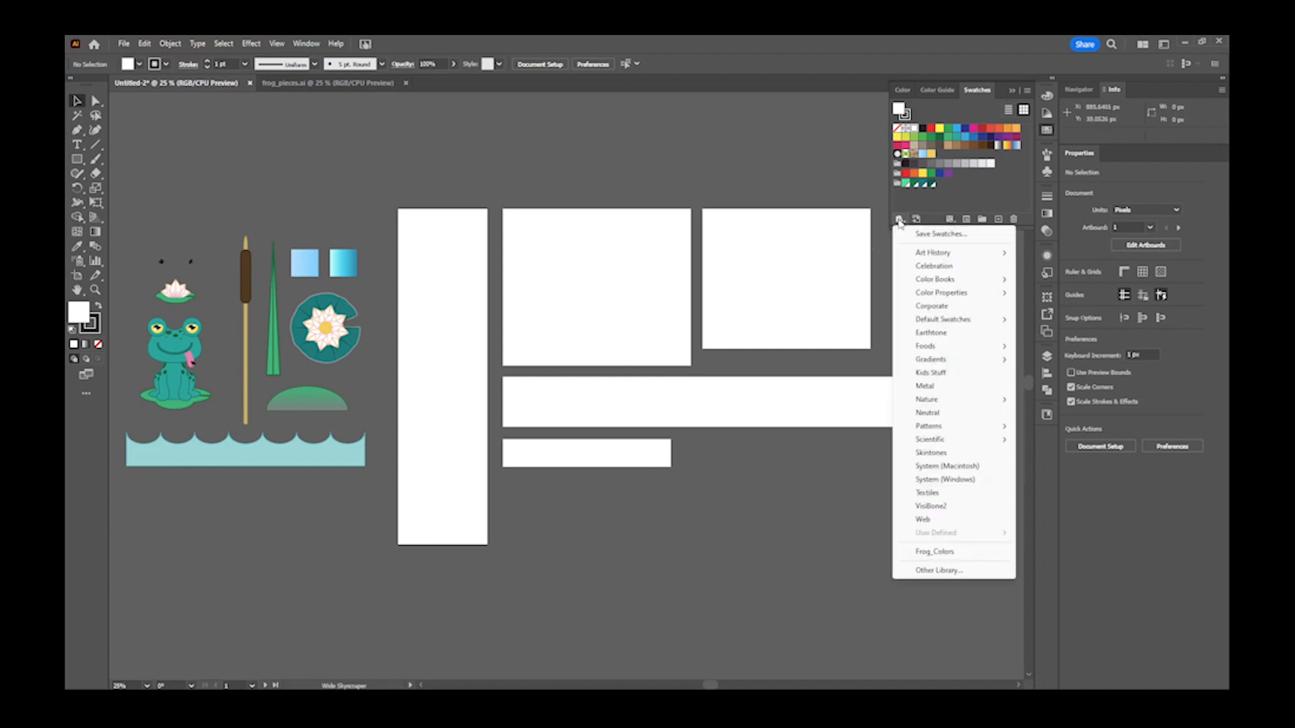
left_click(934, 552)
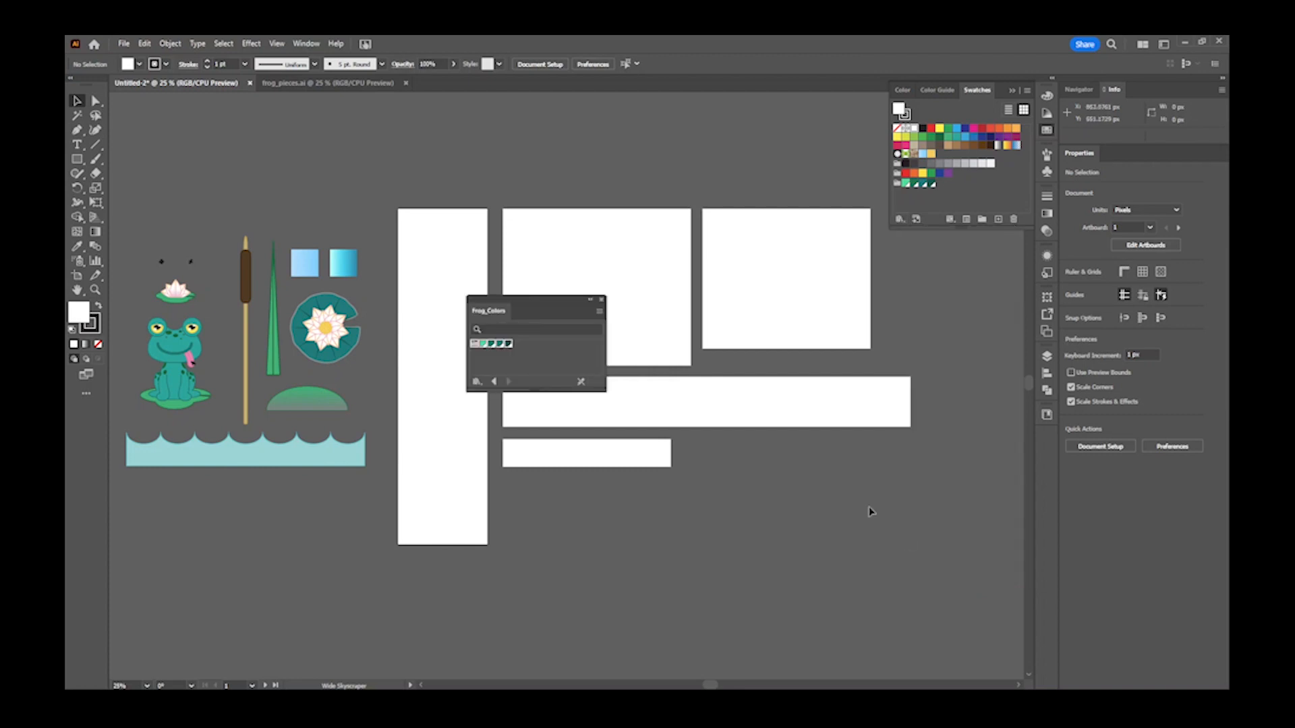
left_click(601, 302)
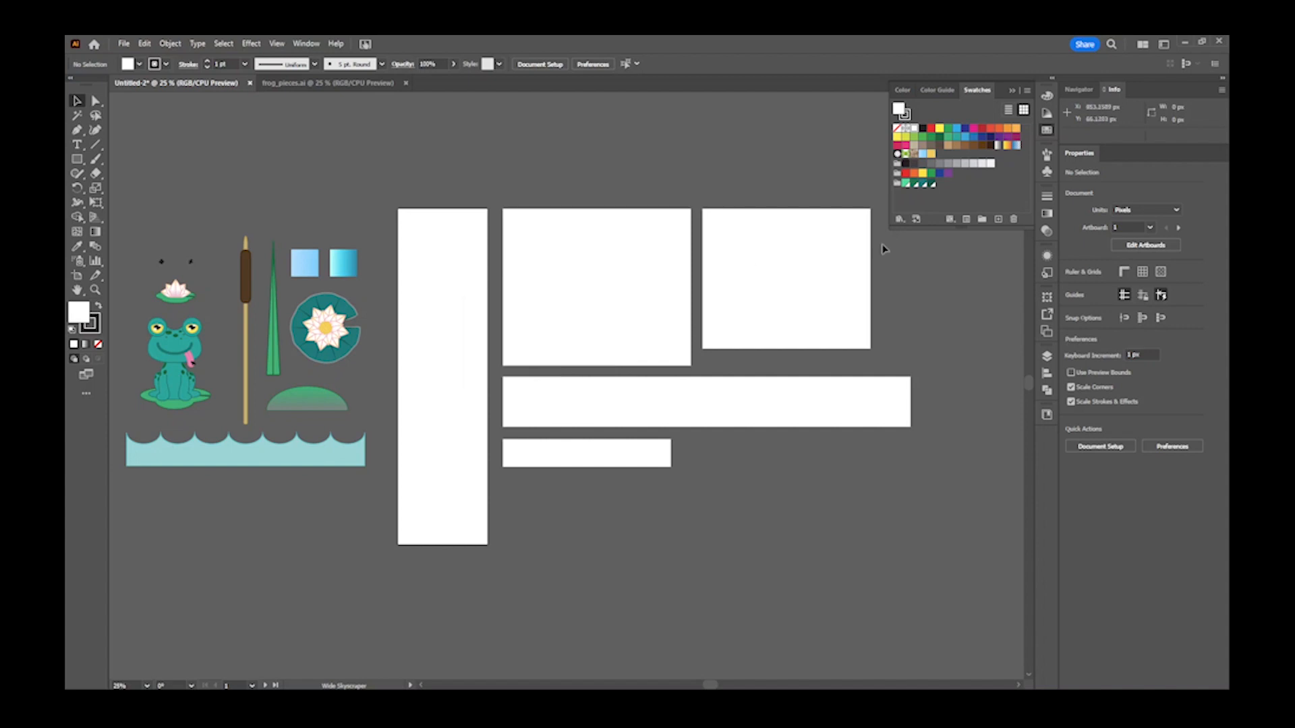
left_click(901, 220)
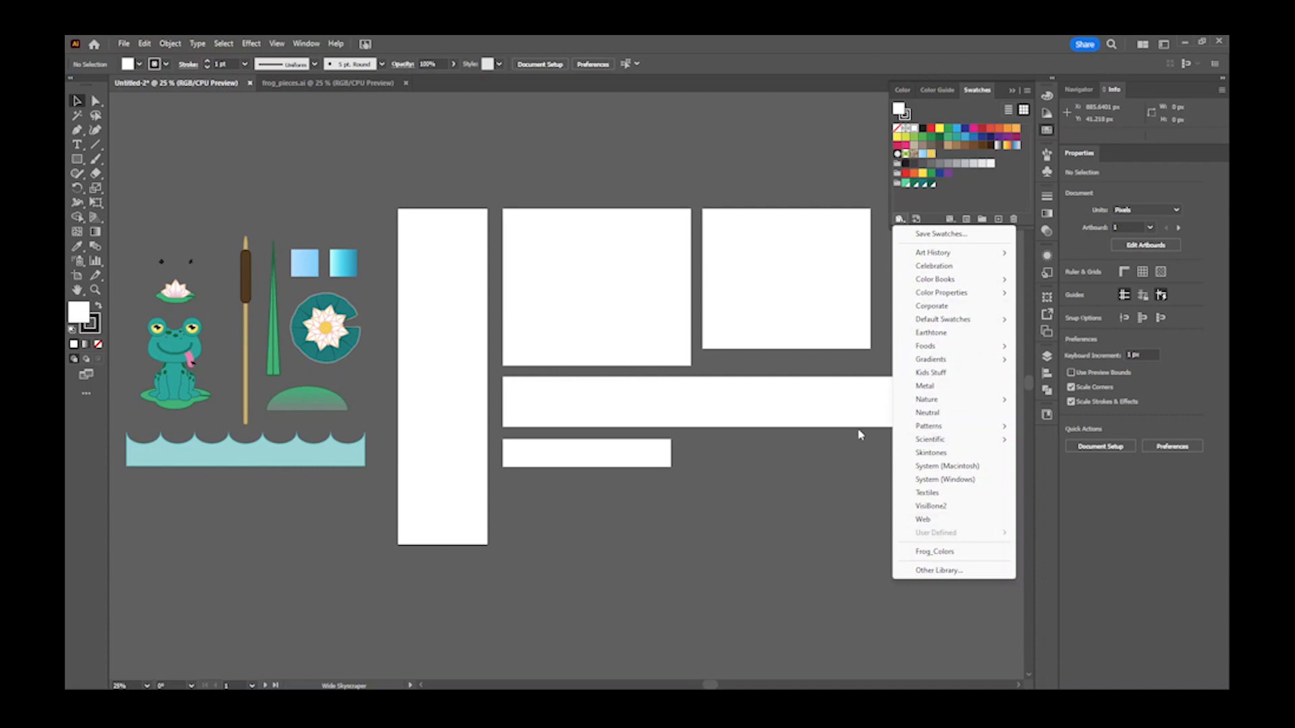
left_click(947, 201)
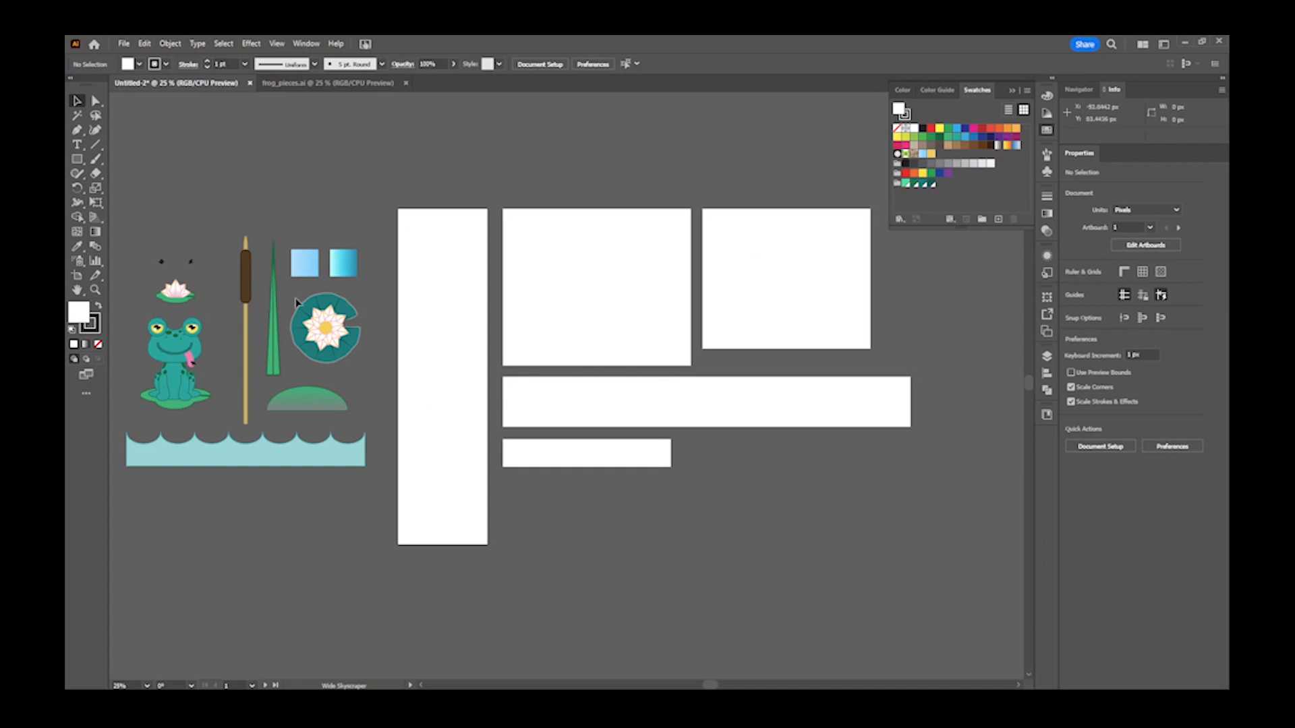
- Activate the Large Rectangle artboard and draw a 336 × 280 px rectangle from its upper-left corner
left_click(1047, 331)
double_click(986, 326)
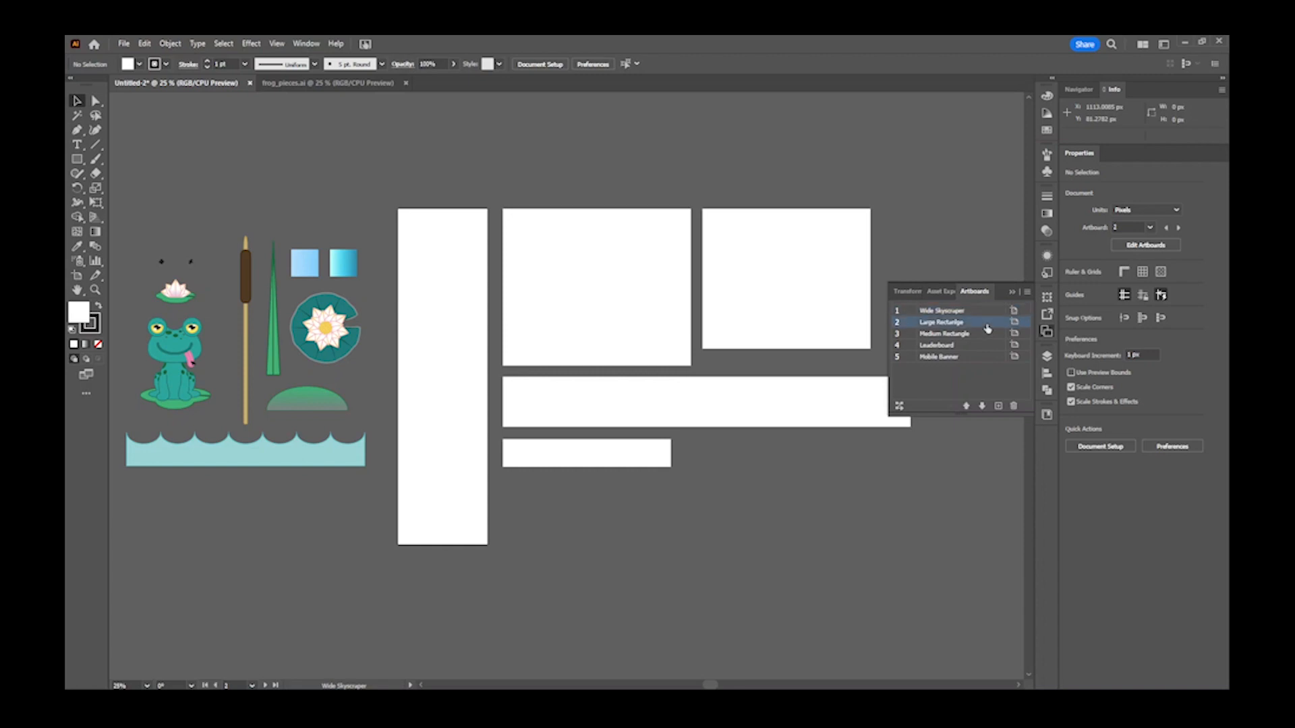
left_click(1049, 333)
key("ctrl+minus")
key("ctrl+minus")
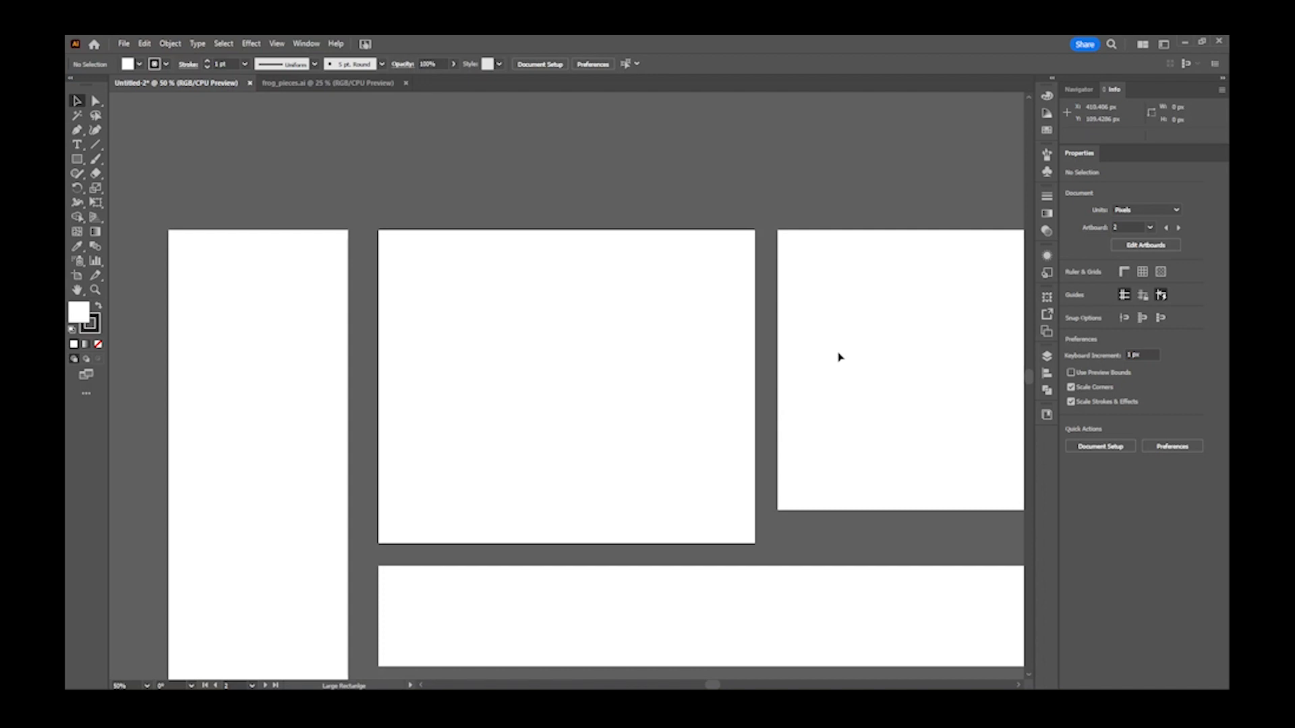
left_click(79, 159)
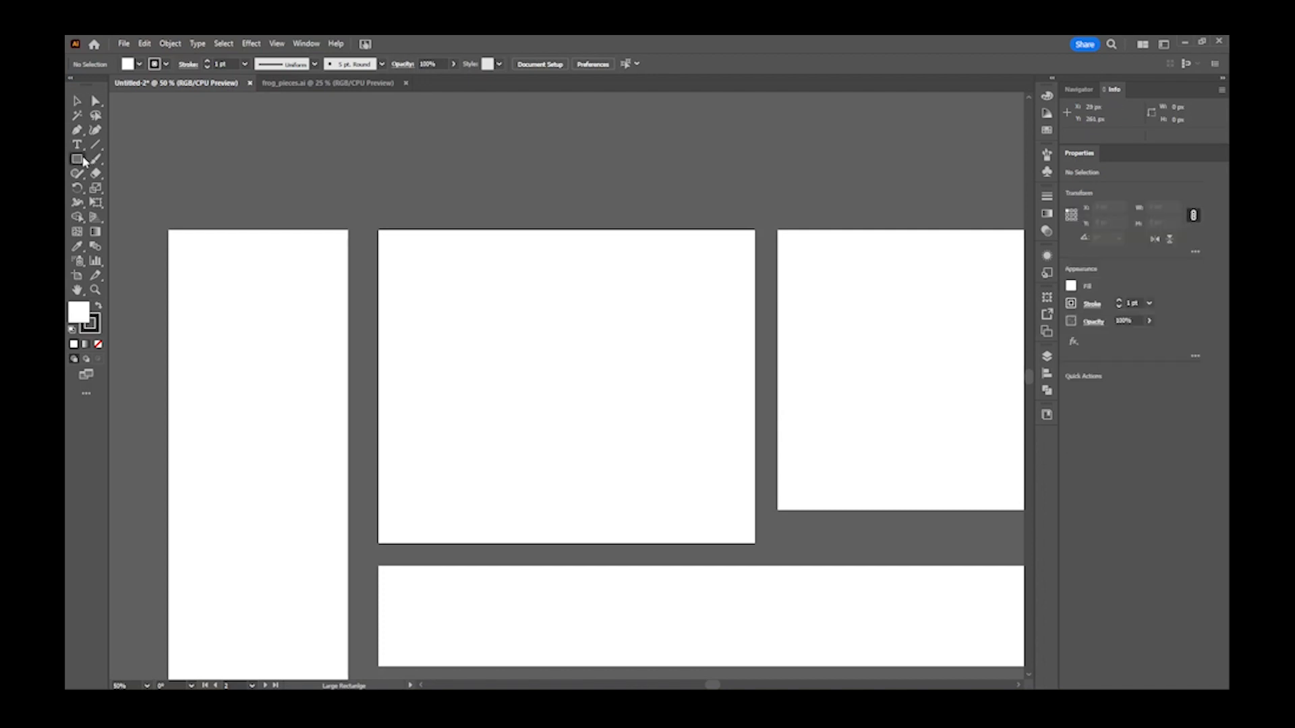
left_click(377, 227)
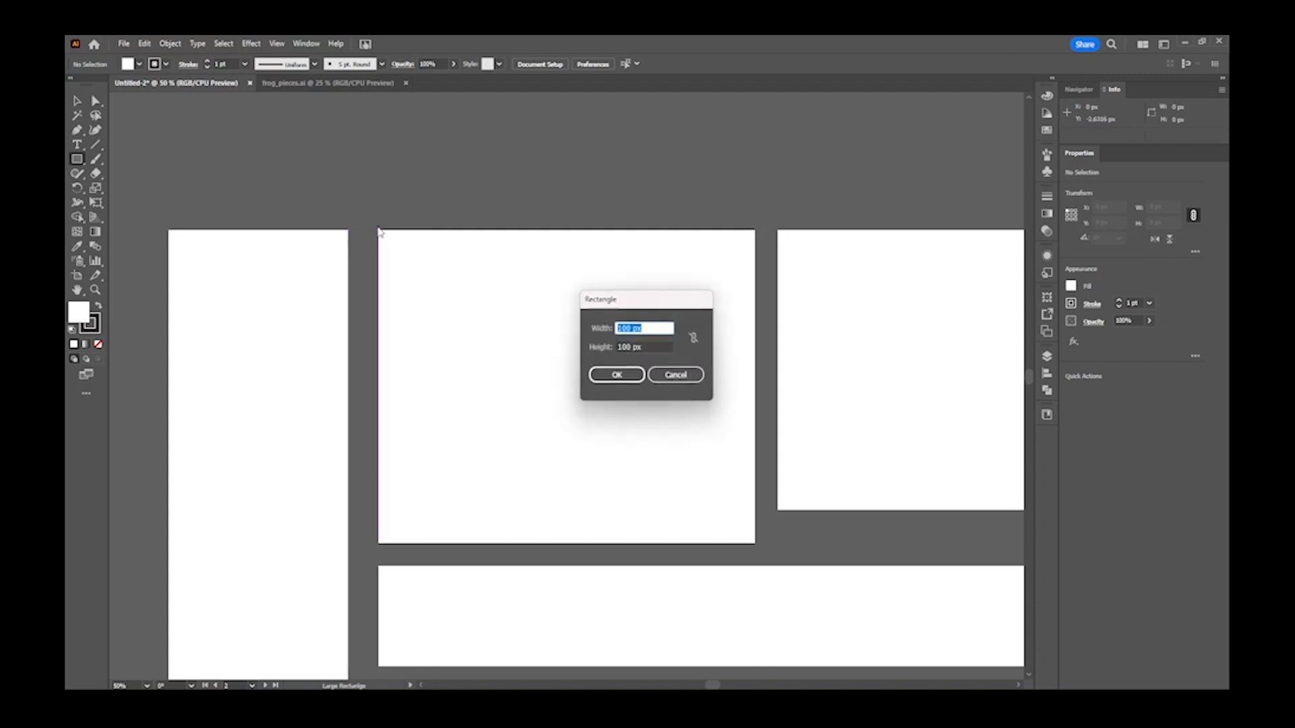
type("336")
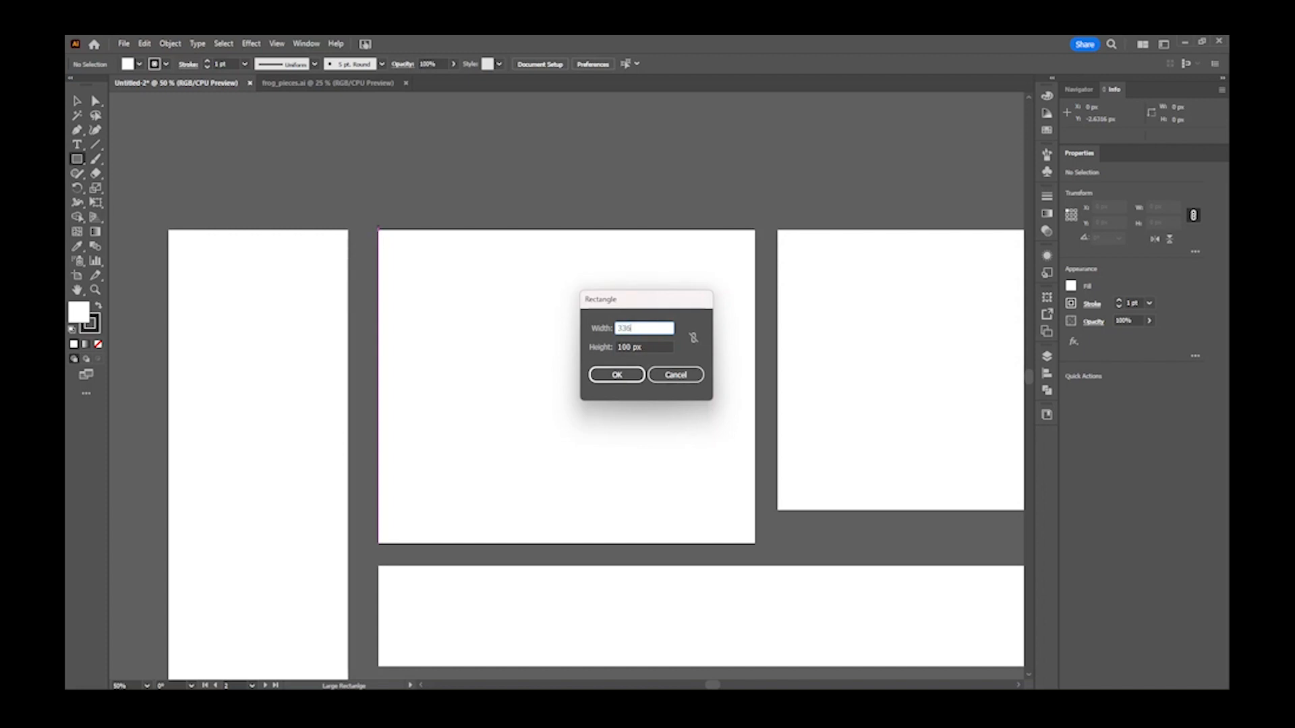
key("Tab")
type("28")
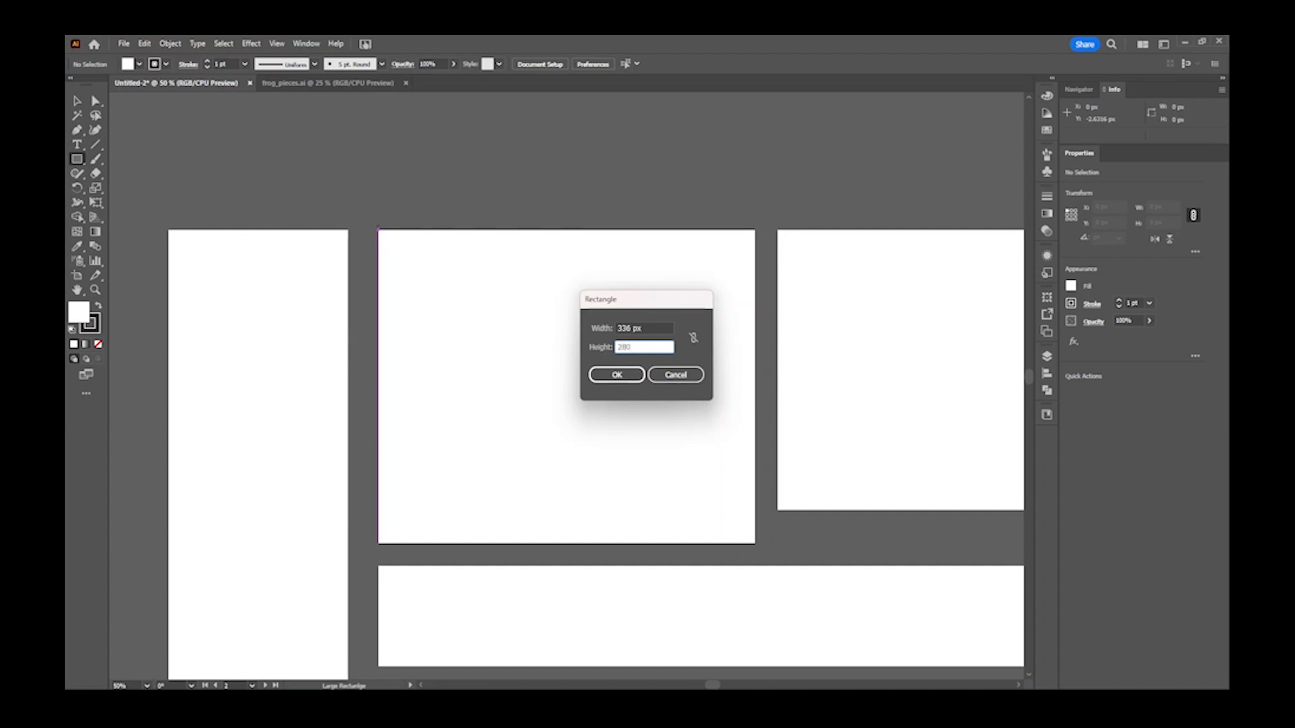
left_click(617, 375)
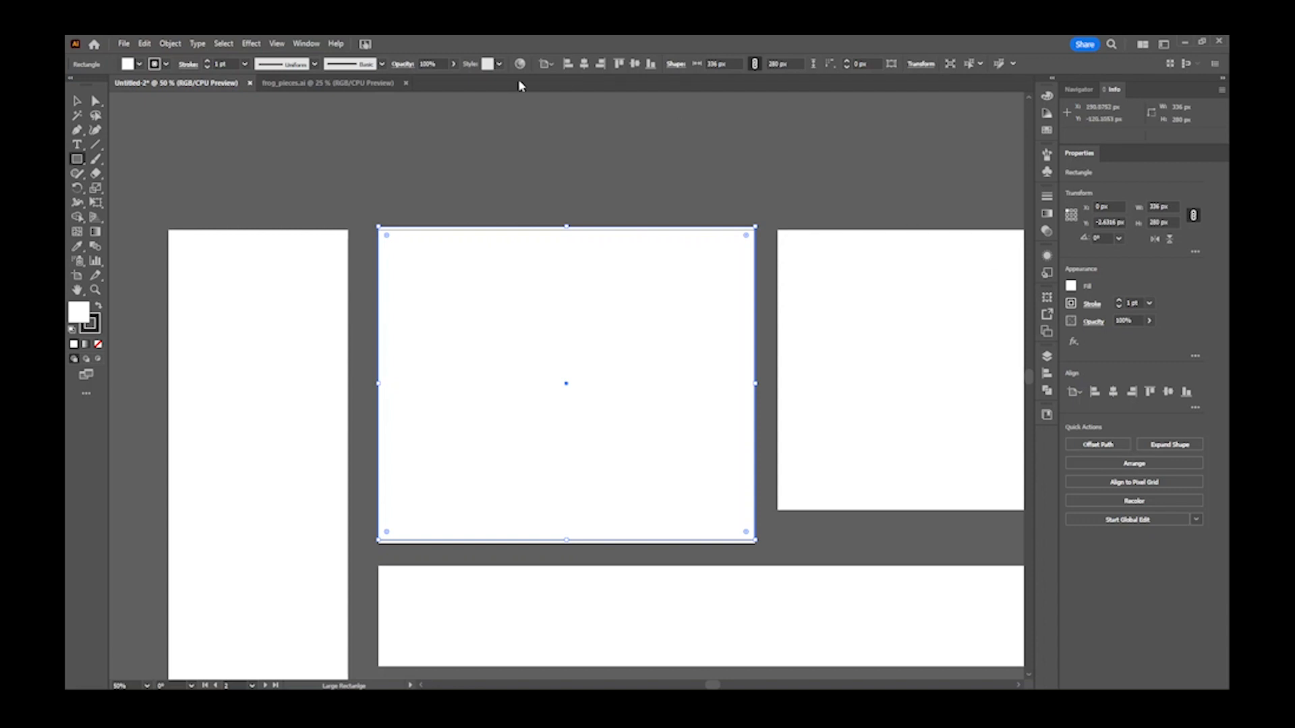
- Align the rectangle to the centre of the Large Rectangle artboard so it covers the artboard exactly
left_click(316, 44)
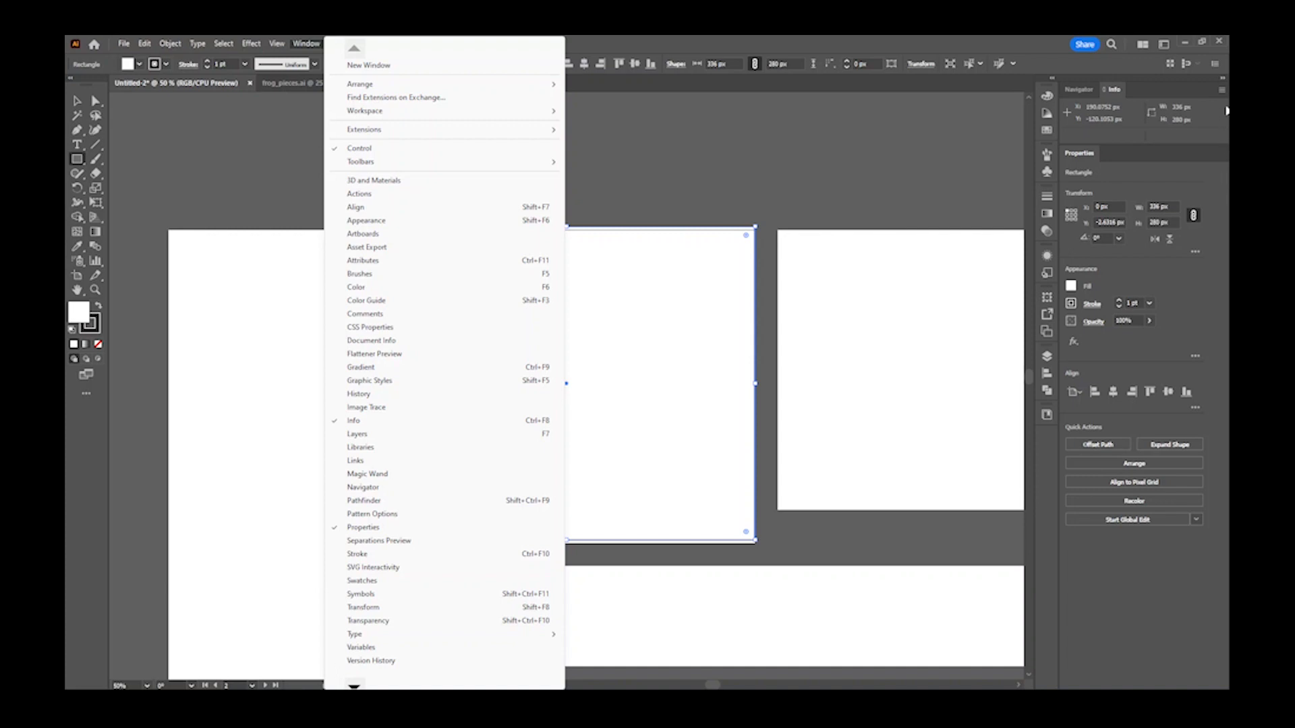
left_click(1091, 155)
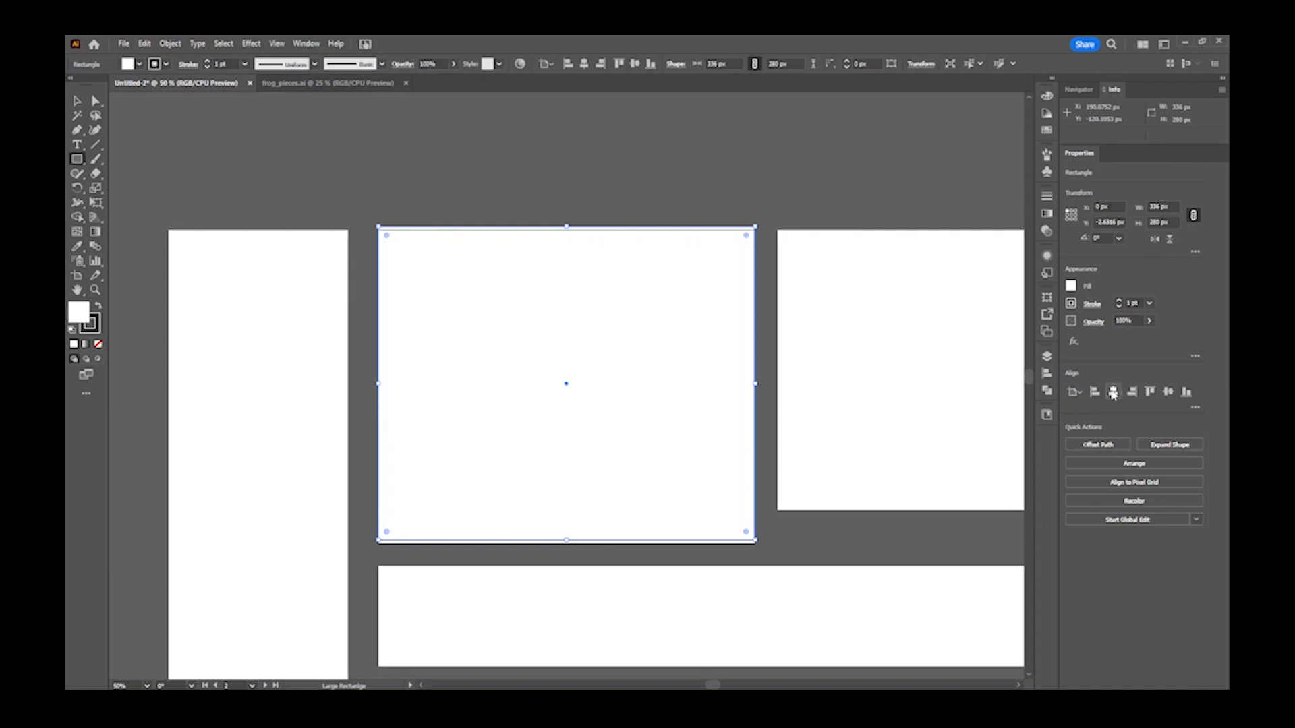
left_click(1167, 392)
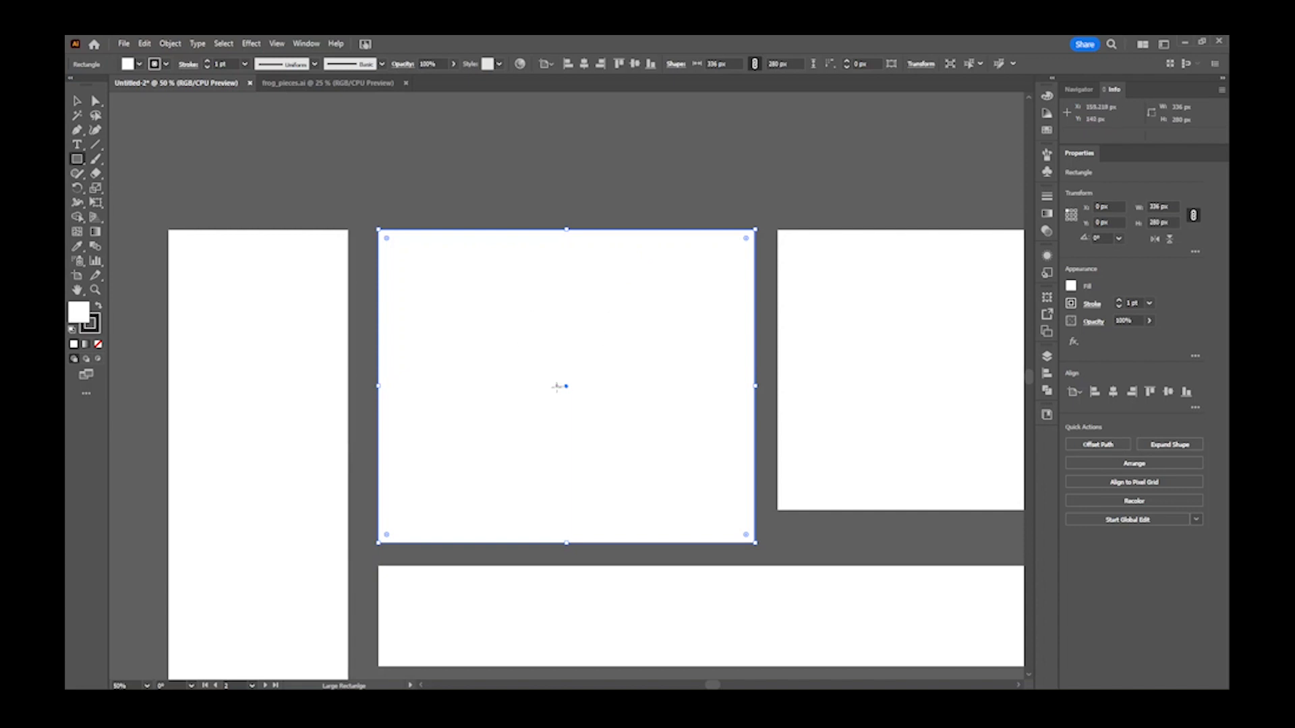
- Fill the rectangle with the darker blue gradient sampled by Eyedropper from the second gradient square in the frog artwork
left_click_drag(347, 379, 695, 281)
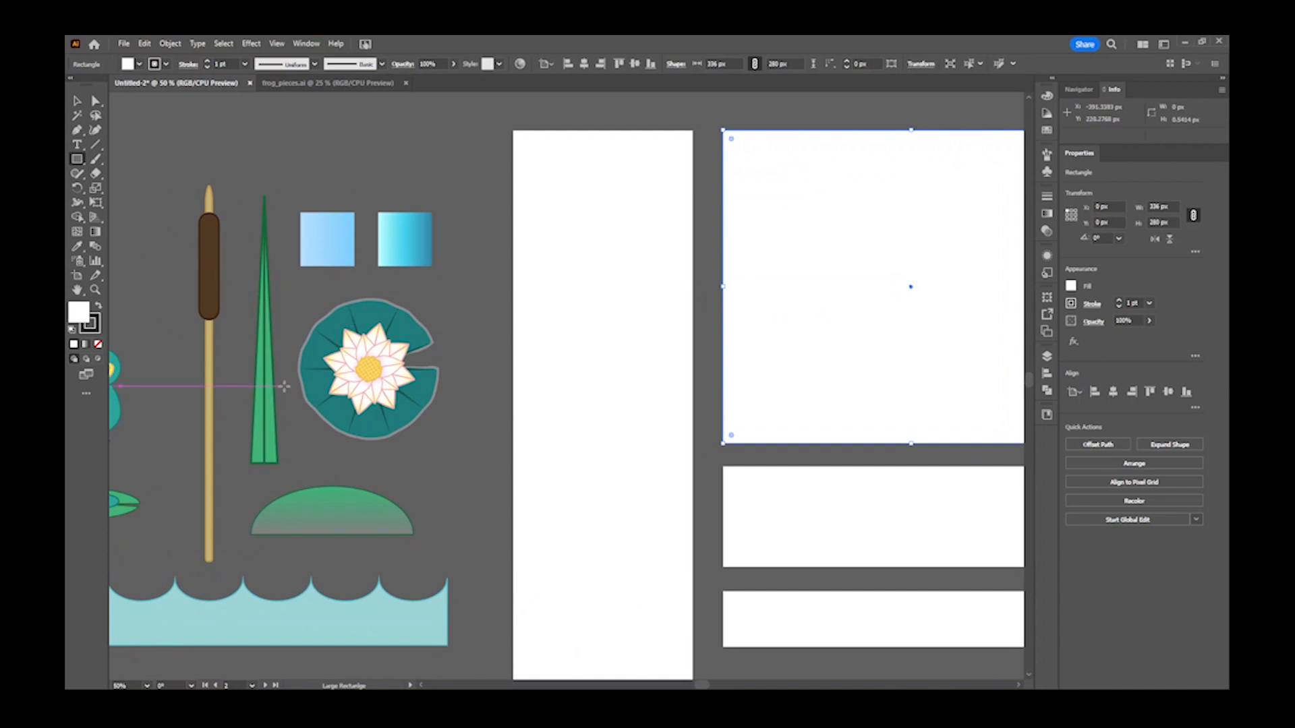
key("i")
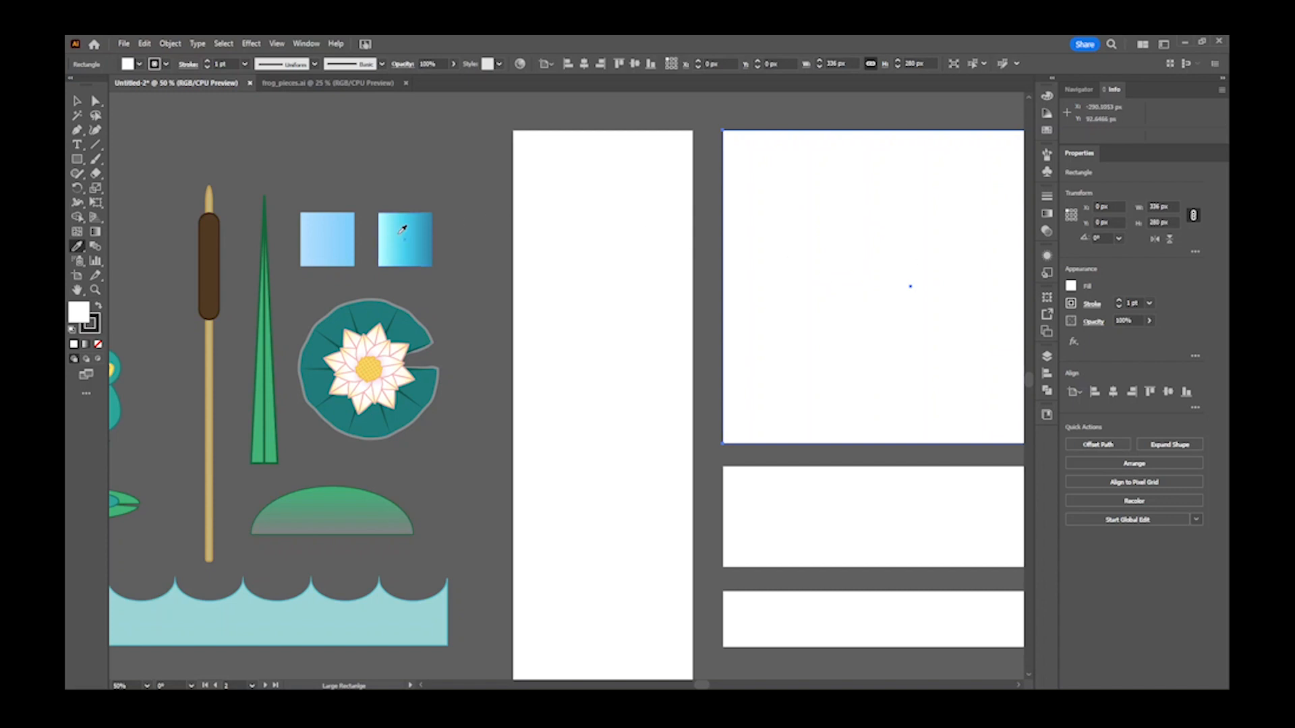
left_click(403, 233)
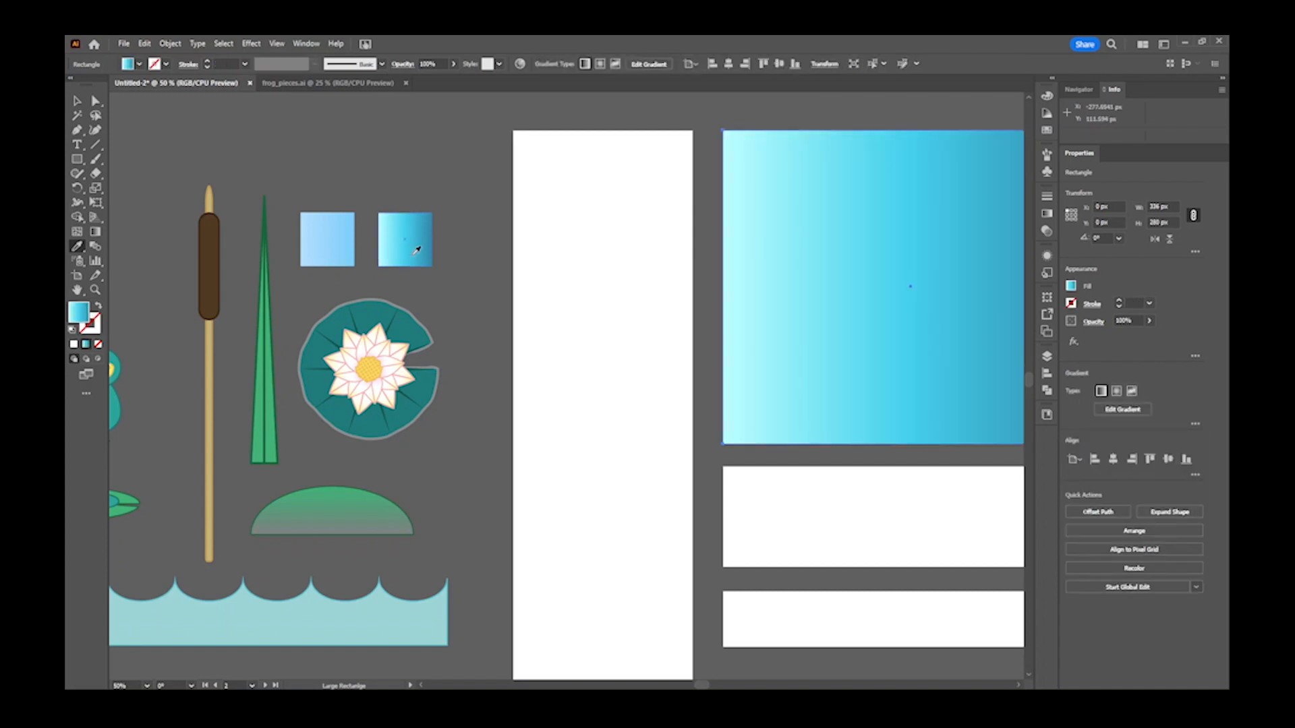
- Change the Large Rectangle background's gradient to radial, with the light colour at its centre
left_click_drag(904, 273, 724, 292)
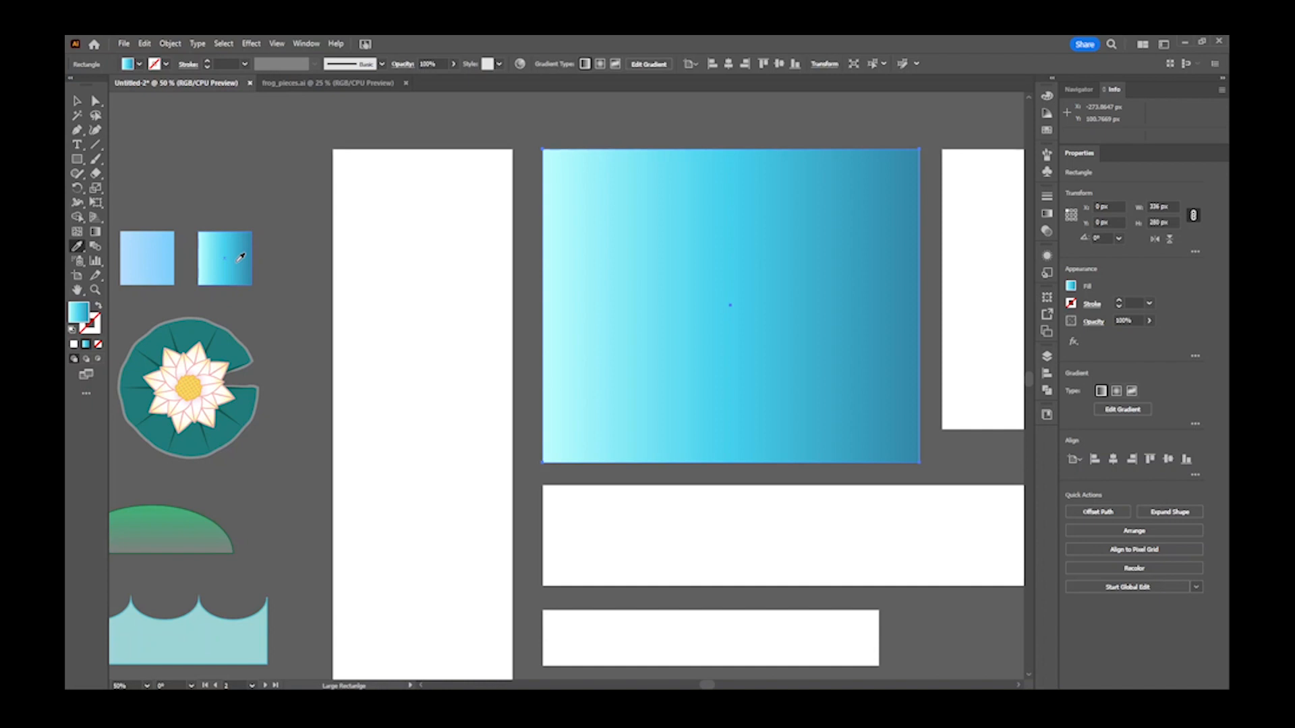
left_click_drag(734, 338, 515, 344)
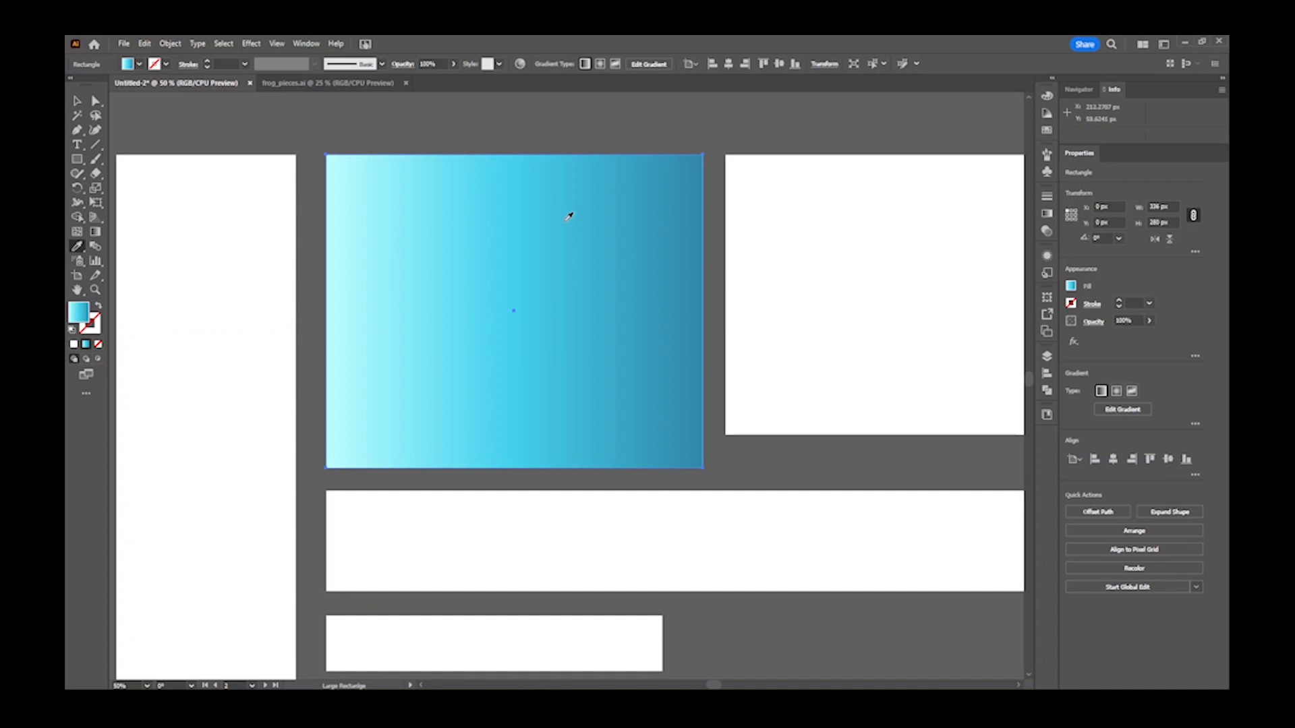
key("v")
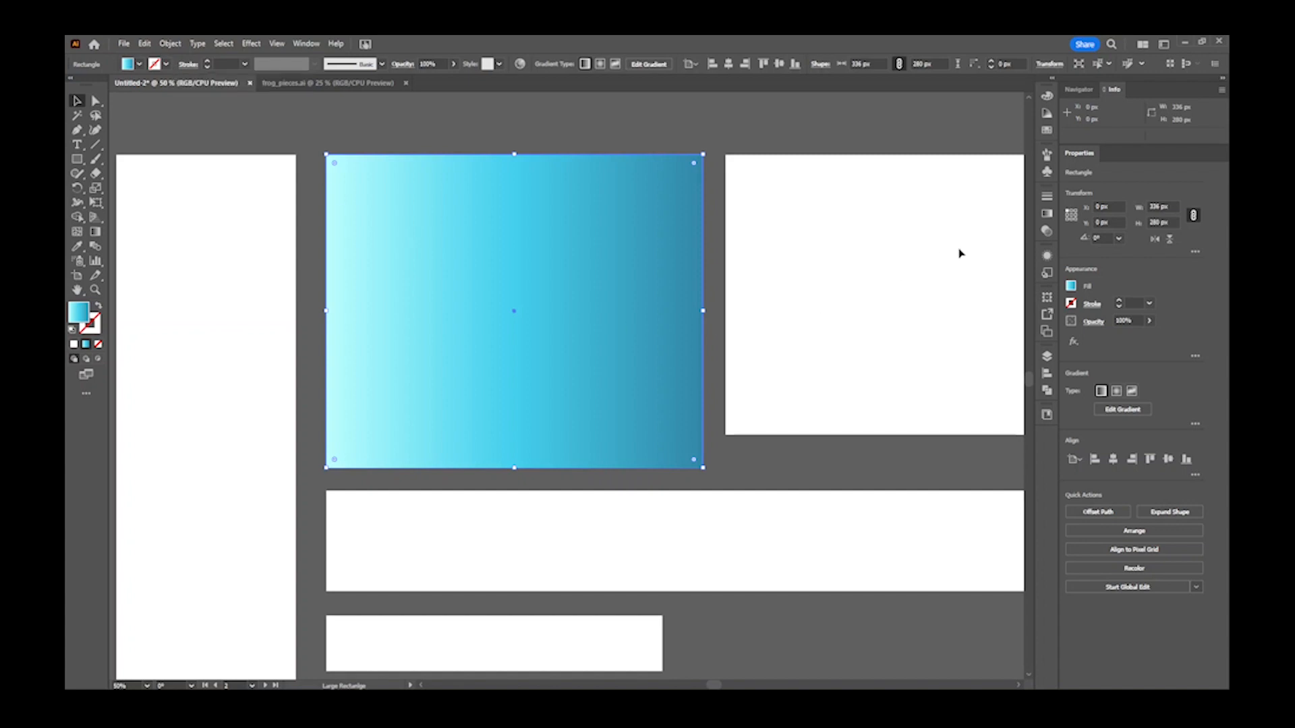
left_click(1047, 214)
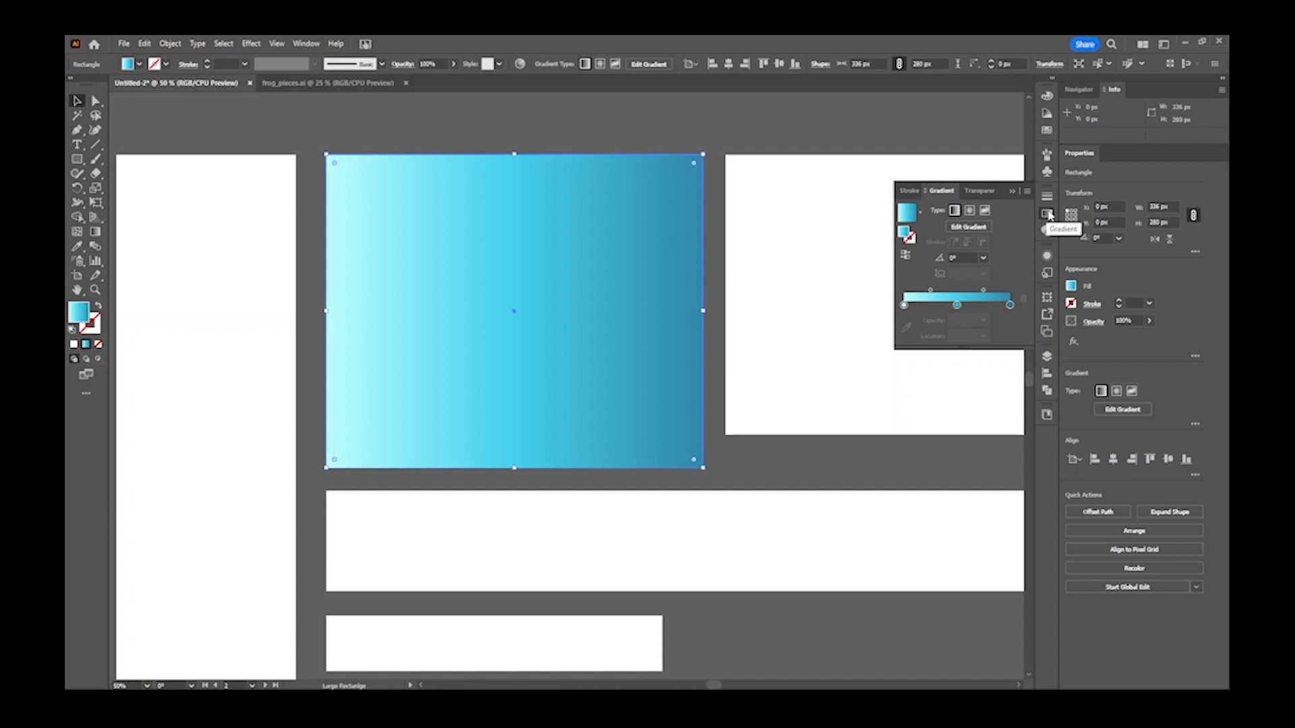
left_click(970, 211)
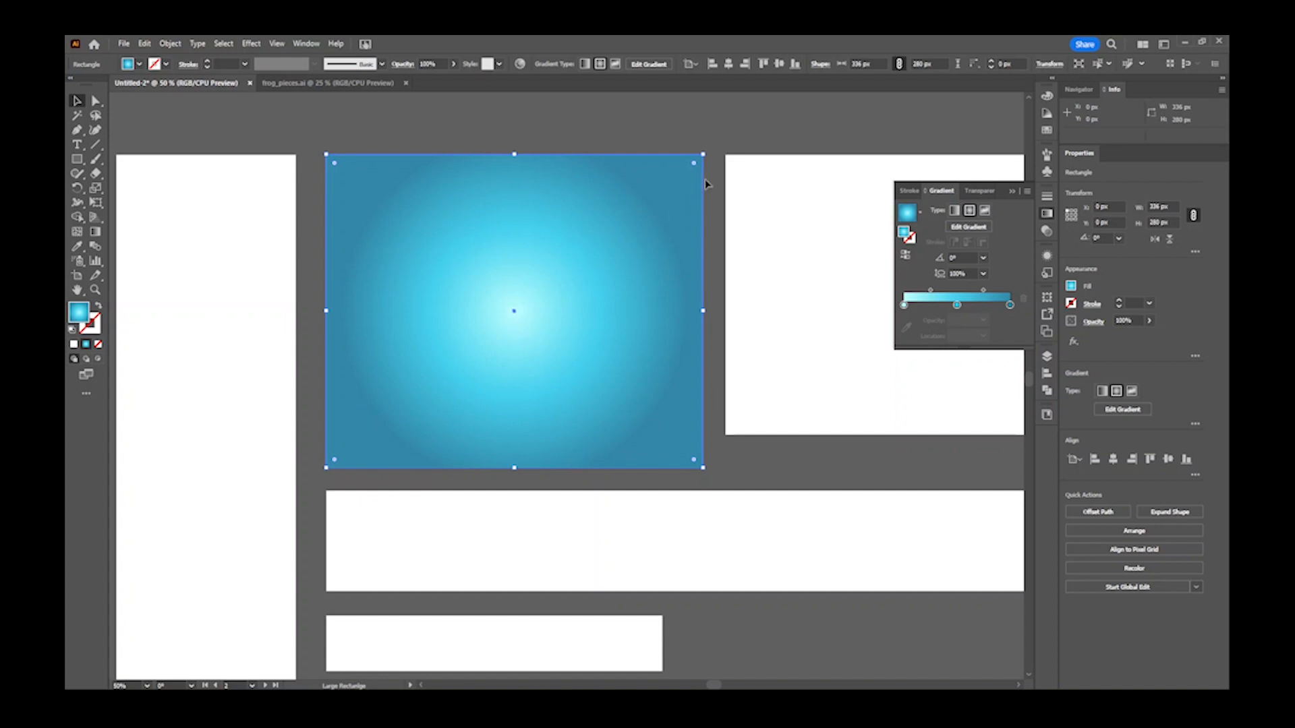
left_click(905, 255)
left_click(907, 256)
- Add a new layer and name it Backgrounds
left_click(1048, 360)
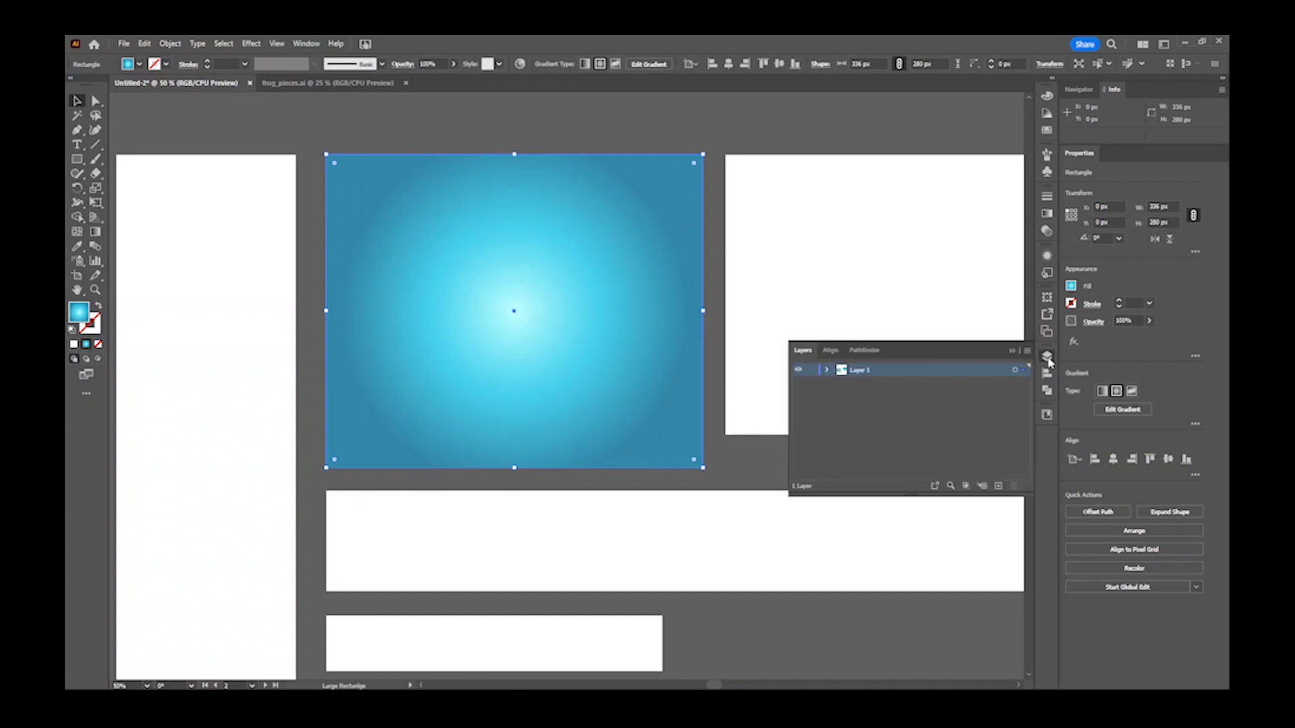
left_click(998, 486)
double_click(857, 374)
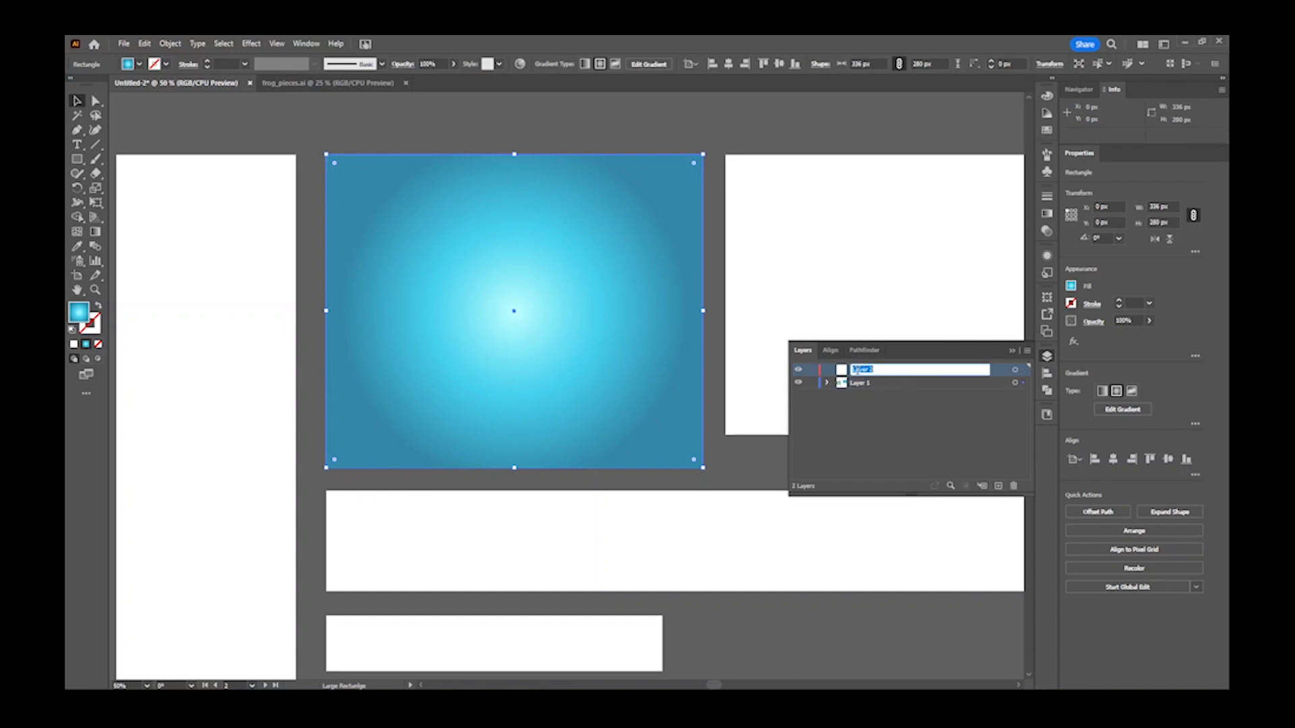
type("Fil")
key("Return")
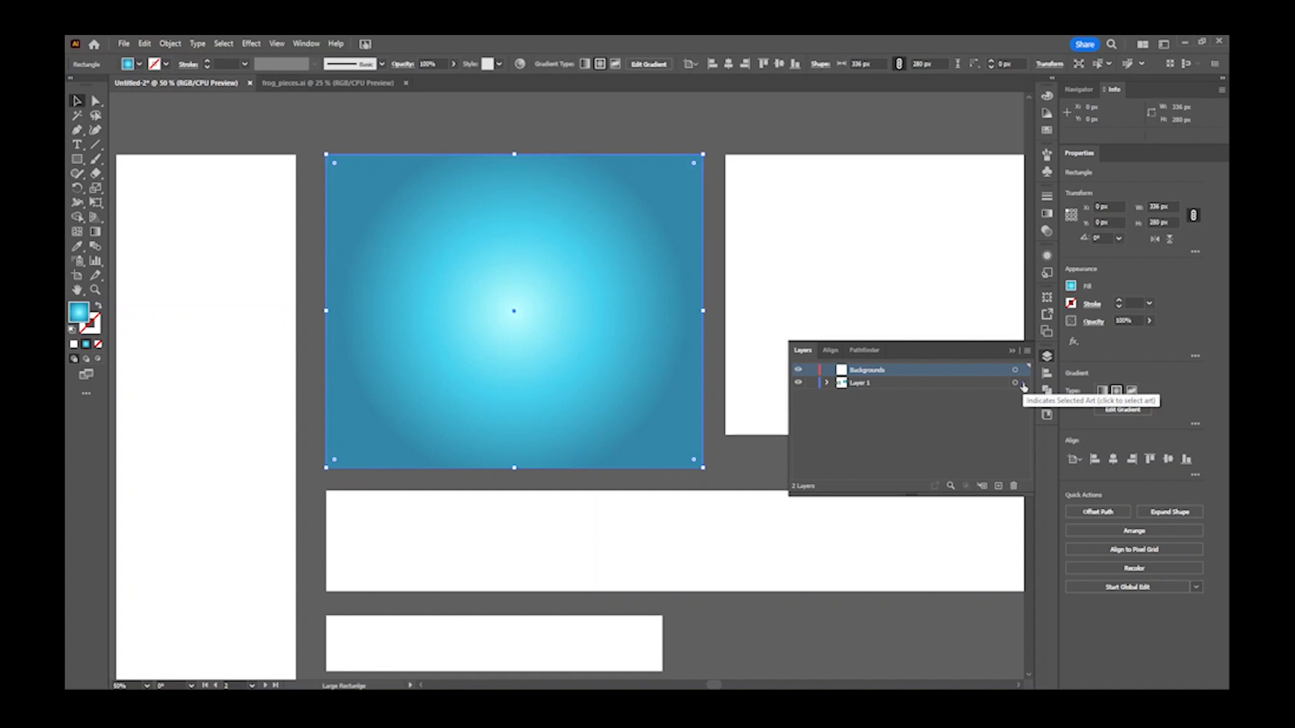
- Move the gradient rectangle onto the Backgrounds layer and place that layer beneath Layer 1
left_click_drag(1024, 387, 1022, 371)
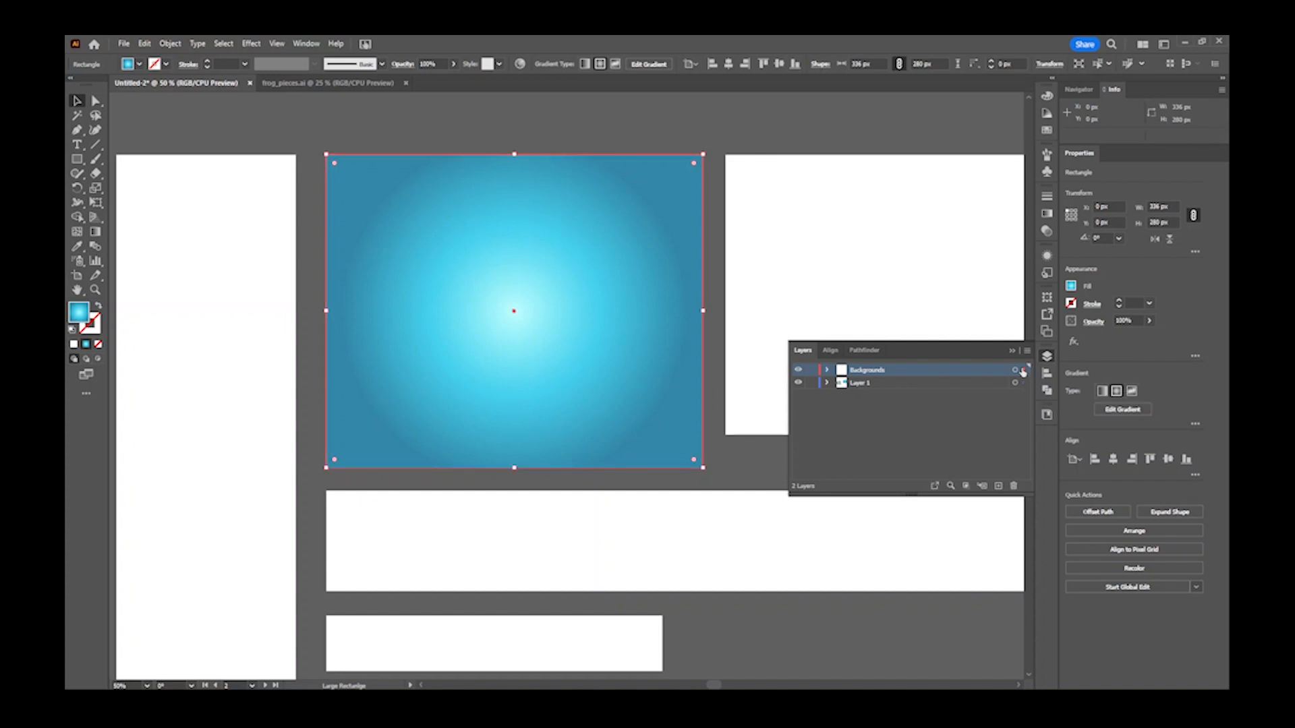
left_click(797, 370)
left_click(798, 370)
left_click_drag(901, 371, 897, 388)
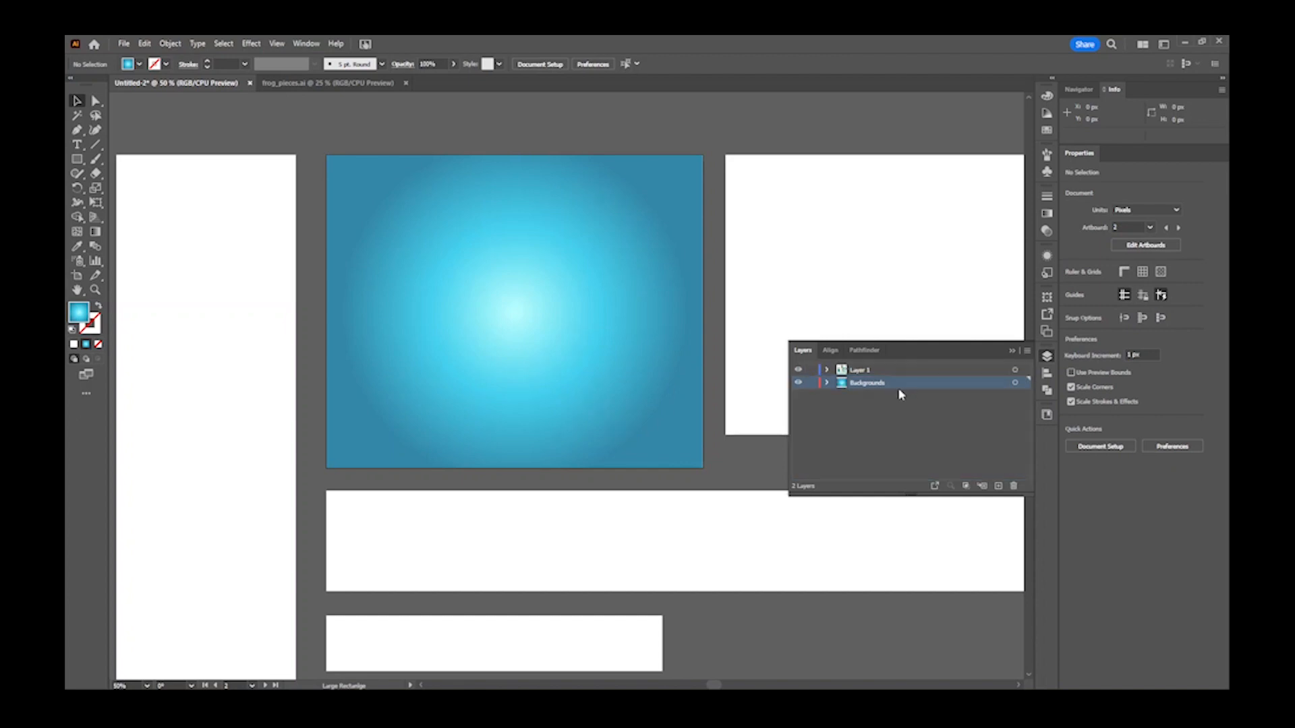
- Rename Layer 1 as Graphics and lock the Backgrounds layer
double_click(863, 370)
type("Gr")
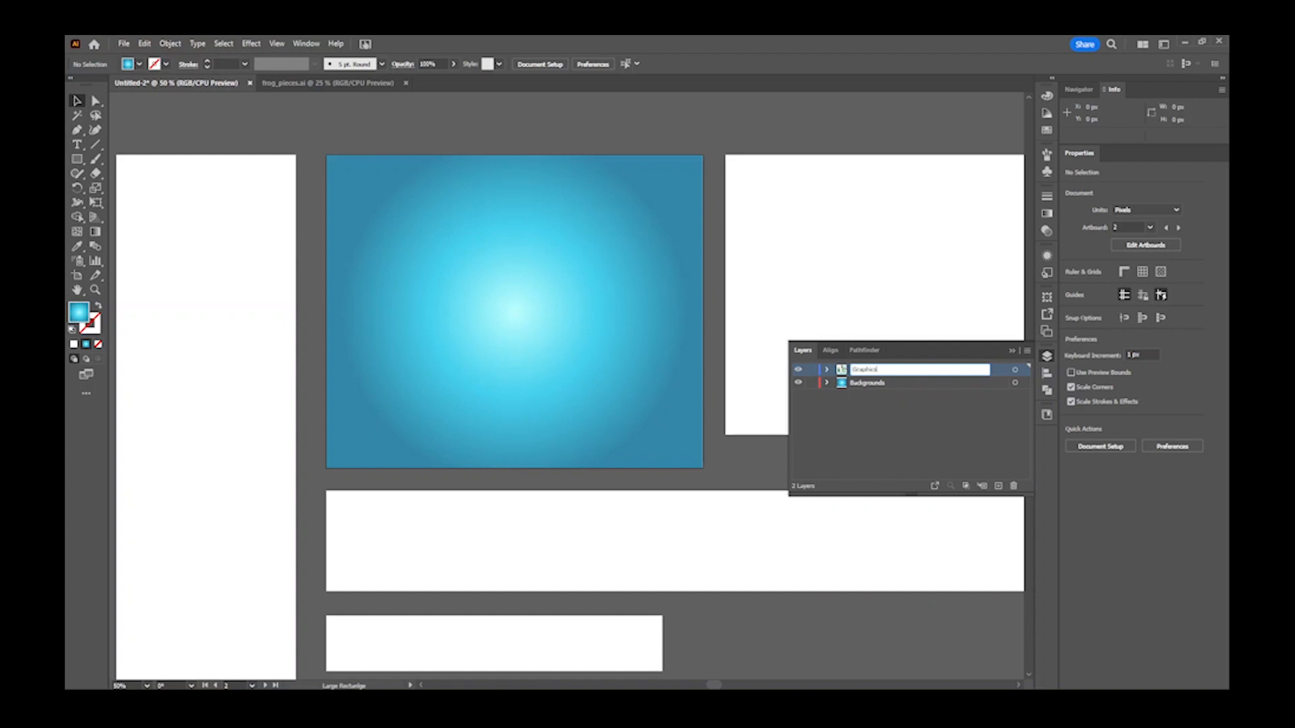
type("aphics")
key("Return")
left_click(811, 383)
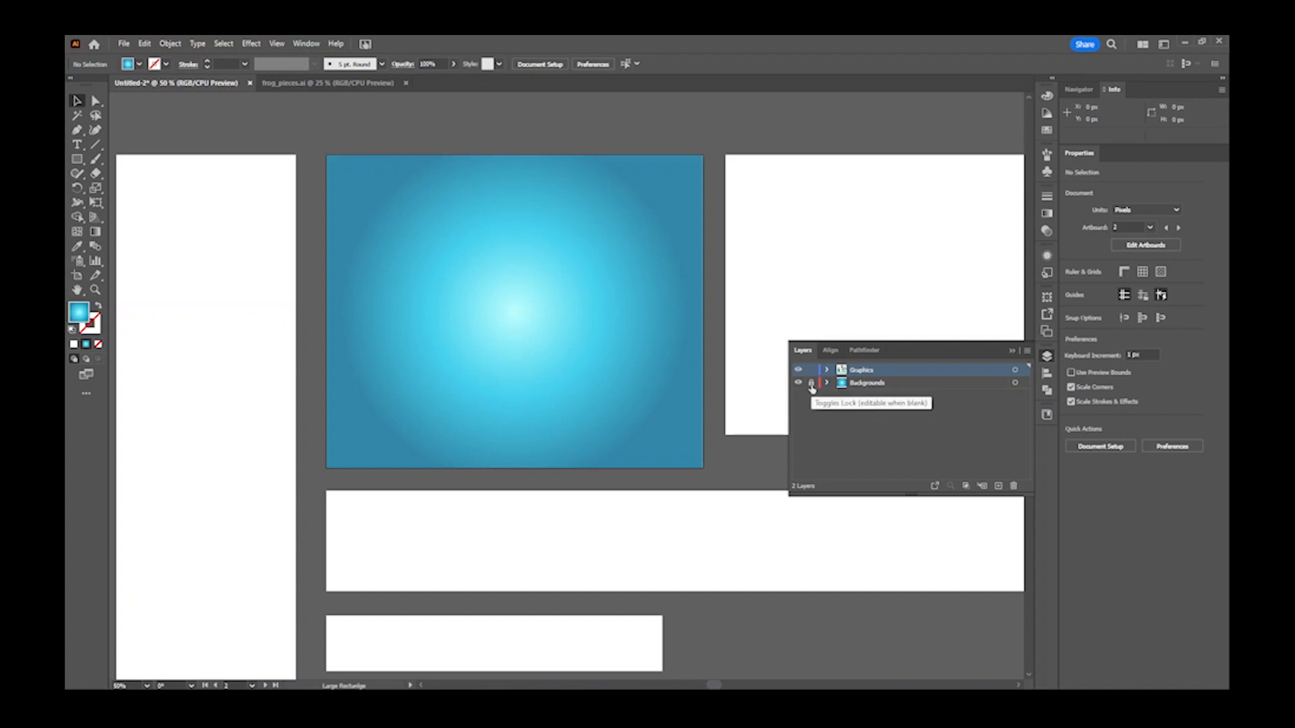
left_click(811, 385)
left_click(811, 385)
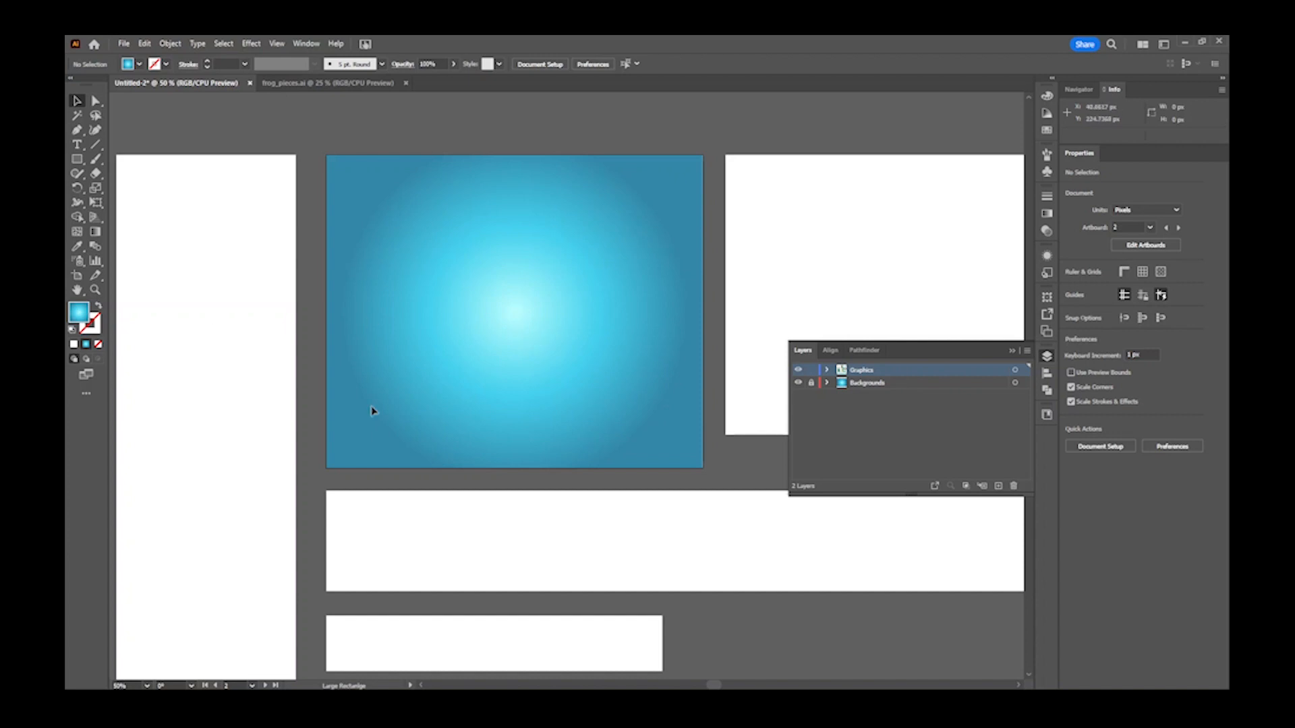
left_click(1047, 357)
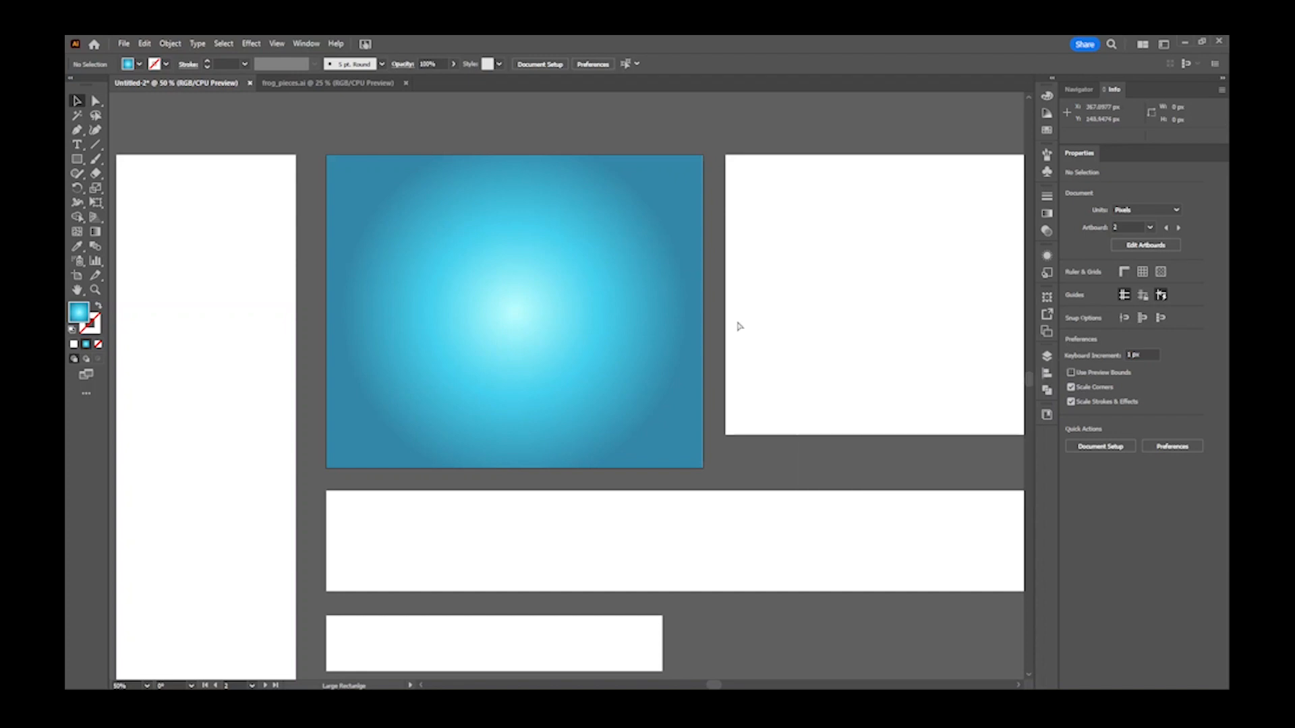
- Add point text reading "Title" in the upper middle of the Large Rectangle banner
key("ctrl+plus")
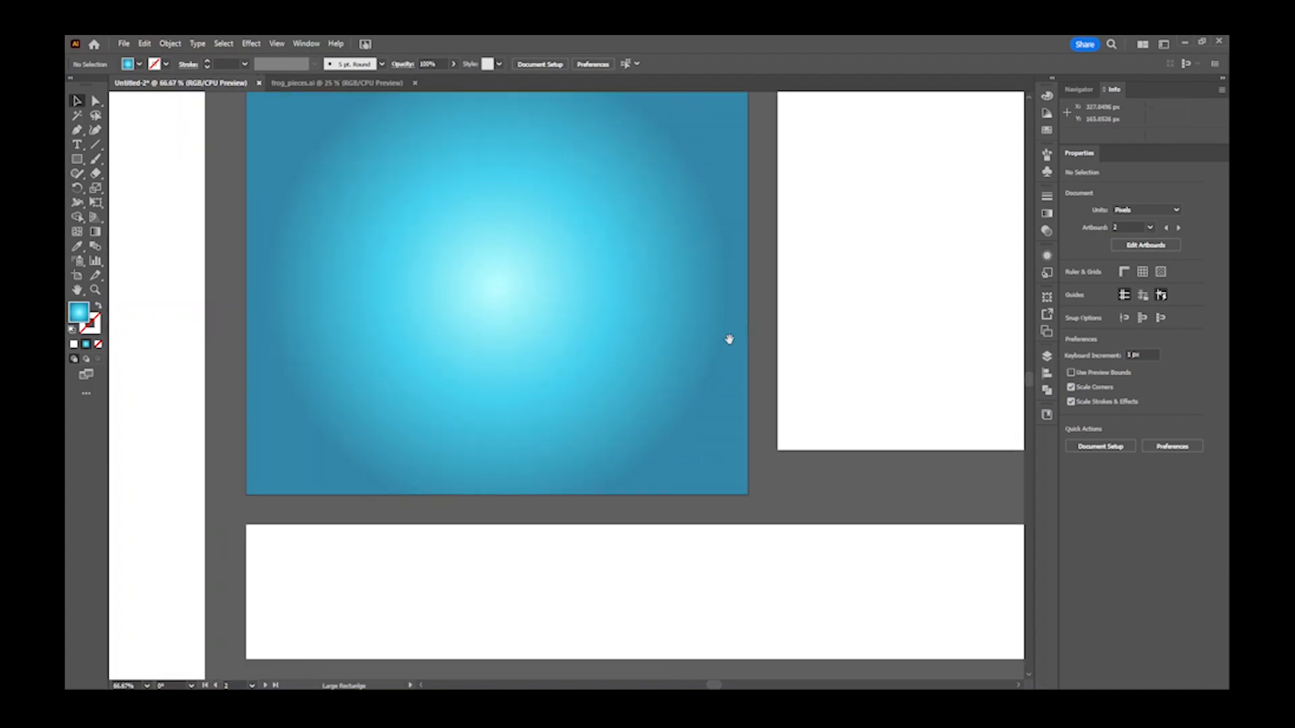
left_click_drag(662, 334, 587, 428)
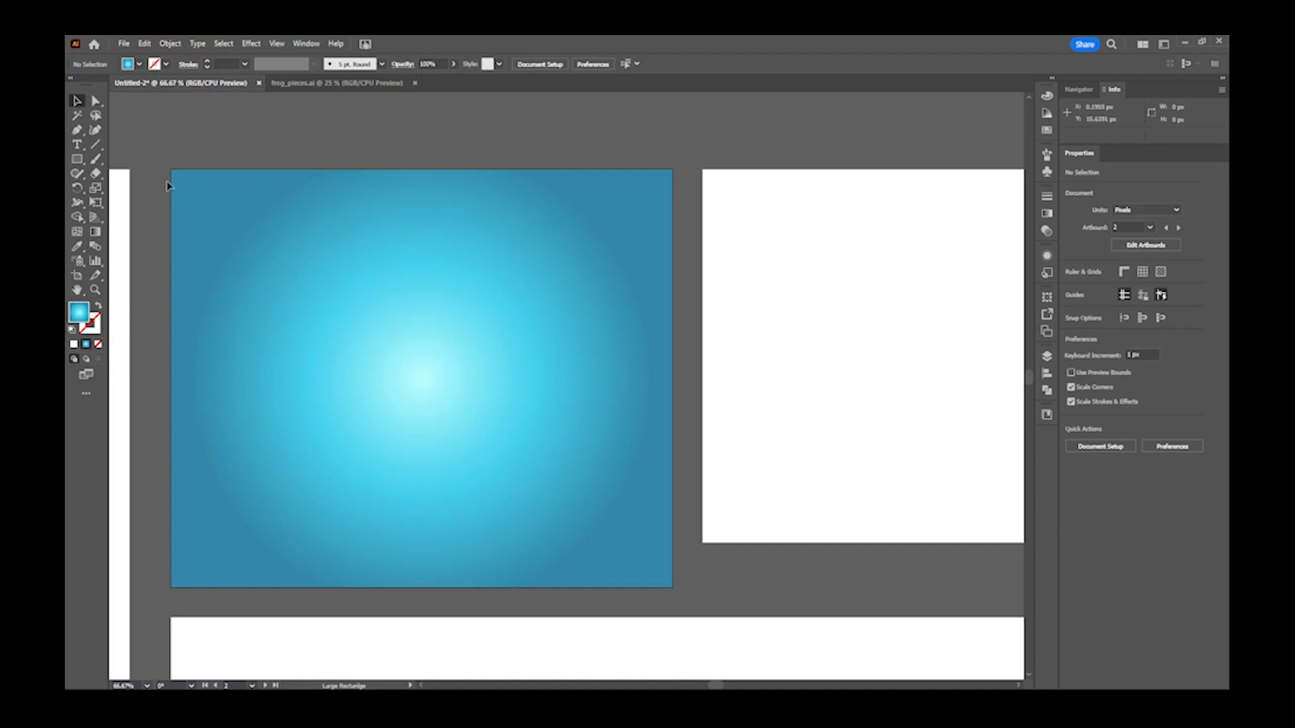
left_click(76, 146)
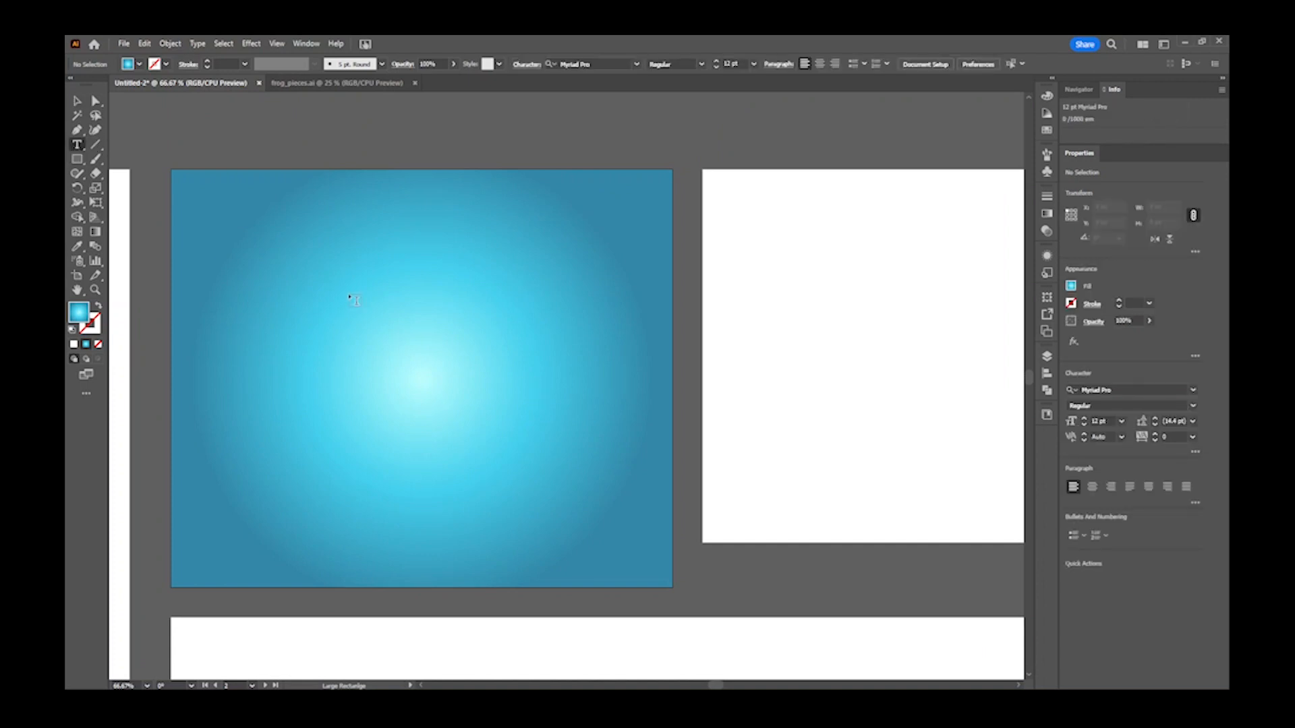
left_click(357, 295)
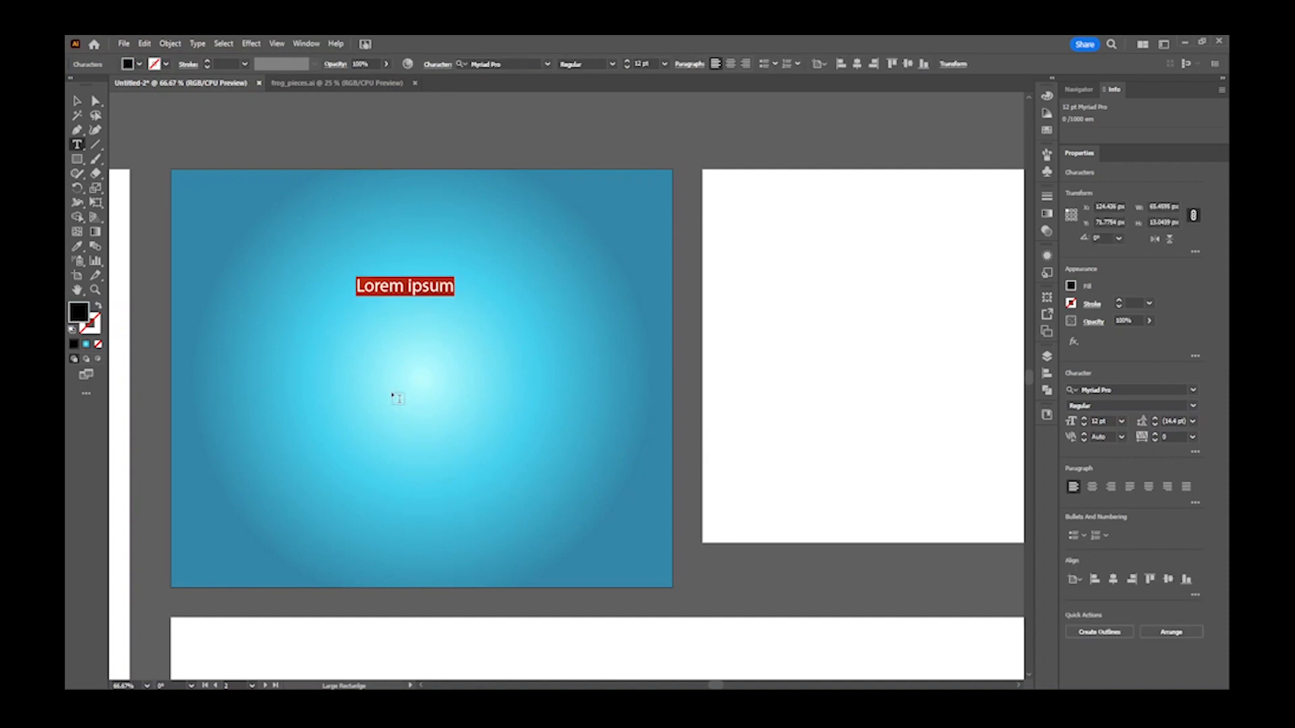
type("Title")
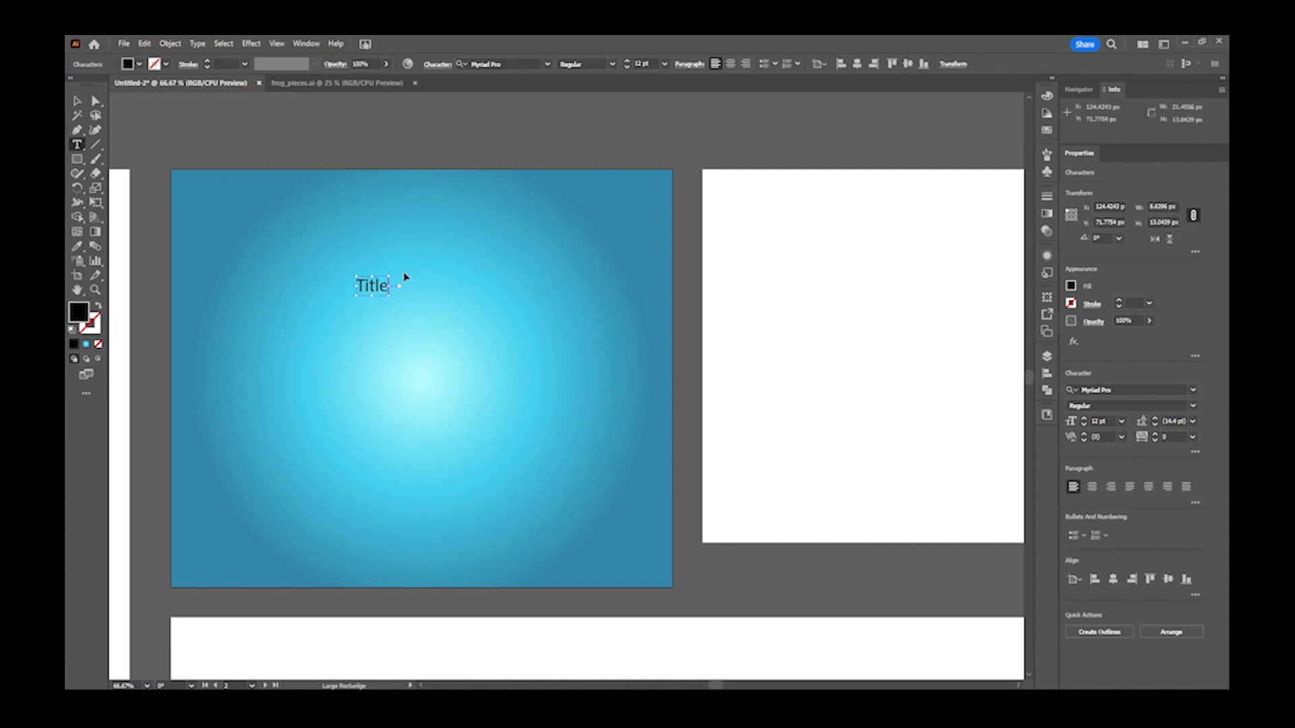
- Set the font of the whole word "Title" to Mandevilla
left_click_drag(388, 286, 345, 287)
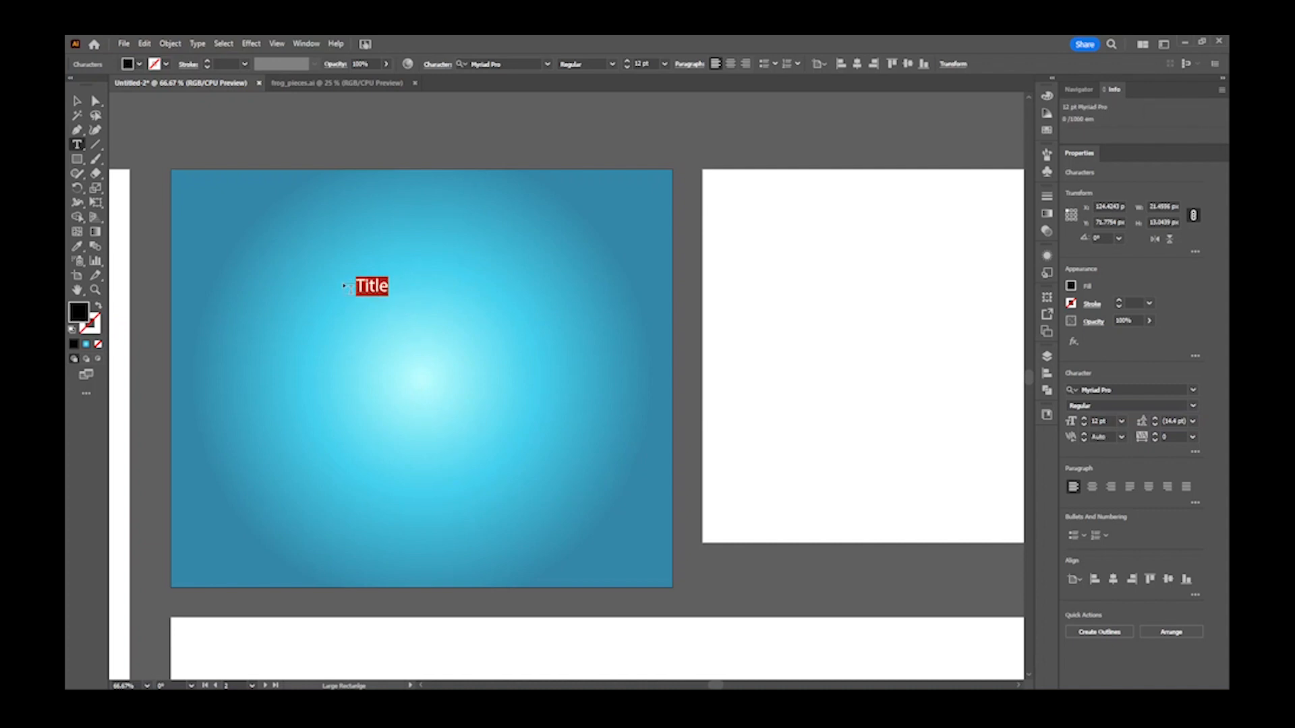
left_click(547, 65)
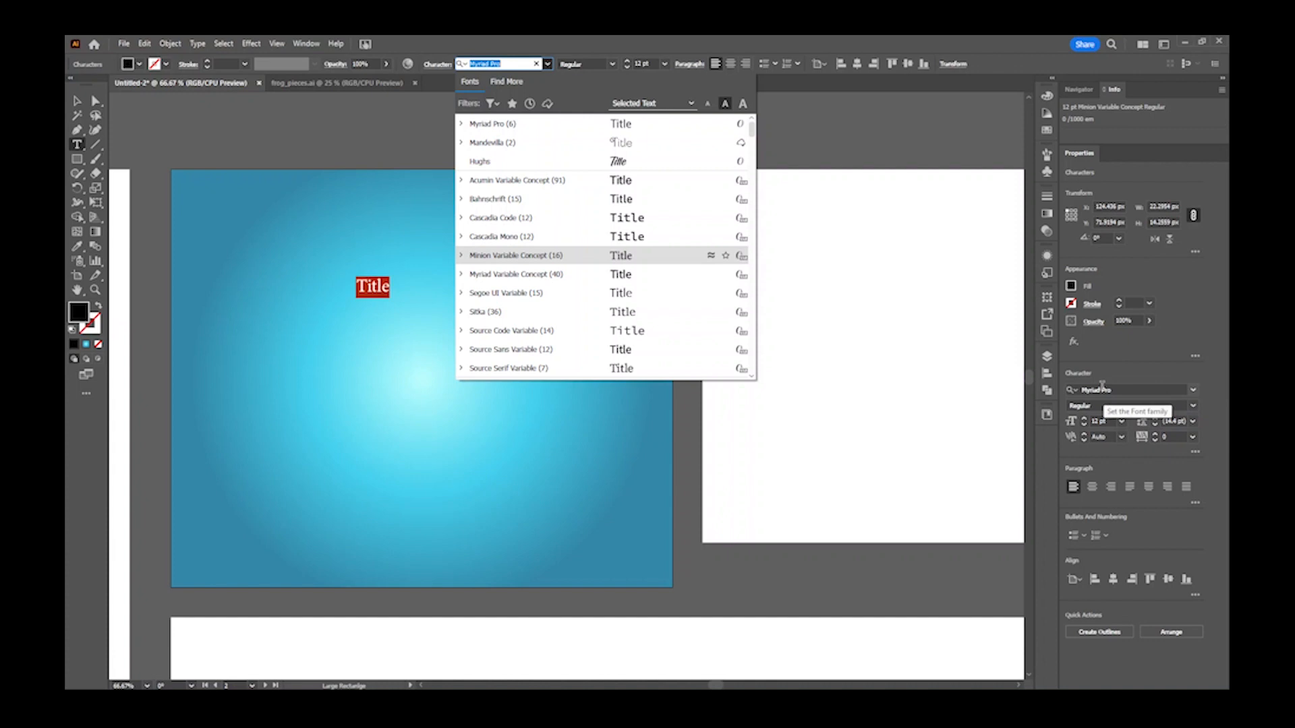
left_click(1193, 391)
left_click(1193, 390)
left_click(547, 64)
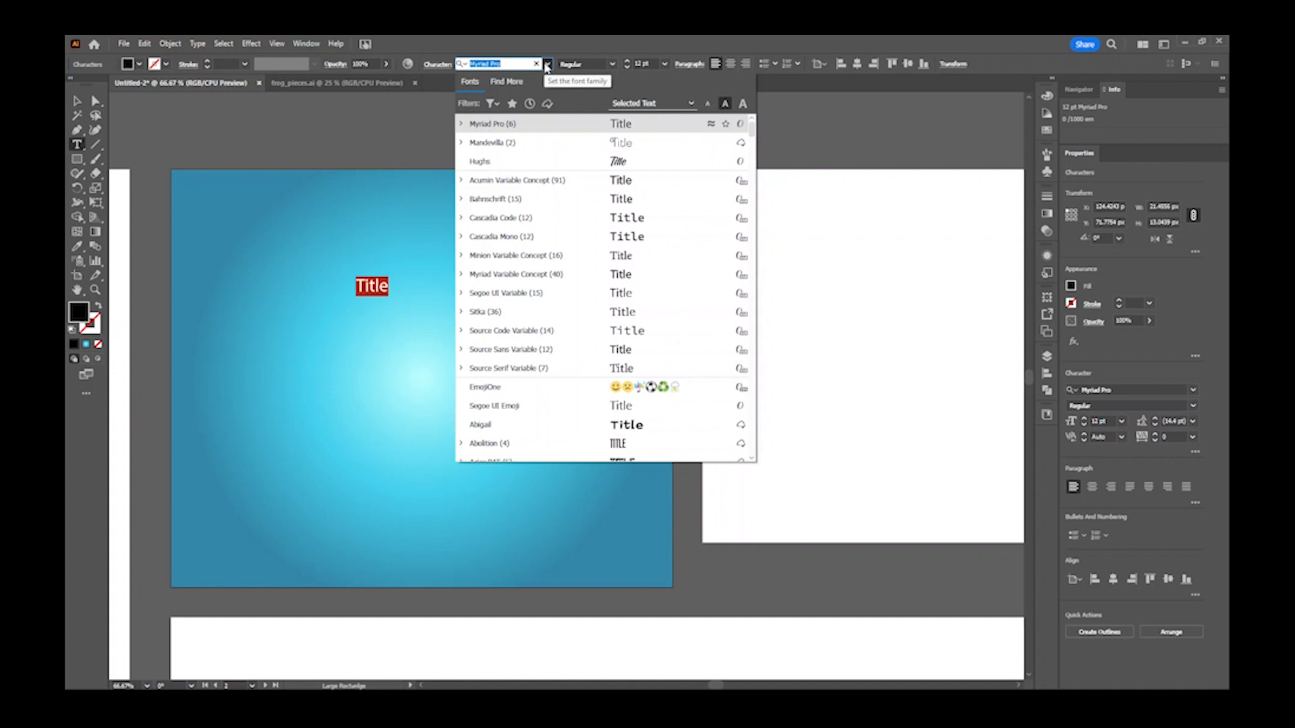
left_click(505, 143)
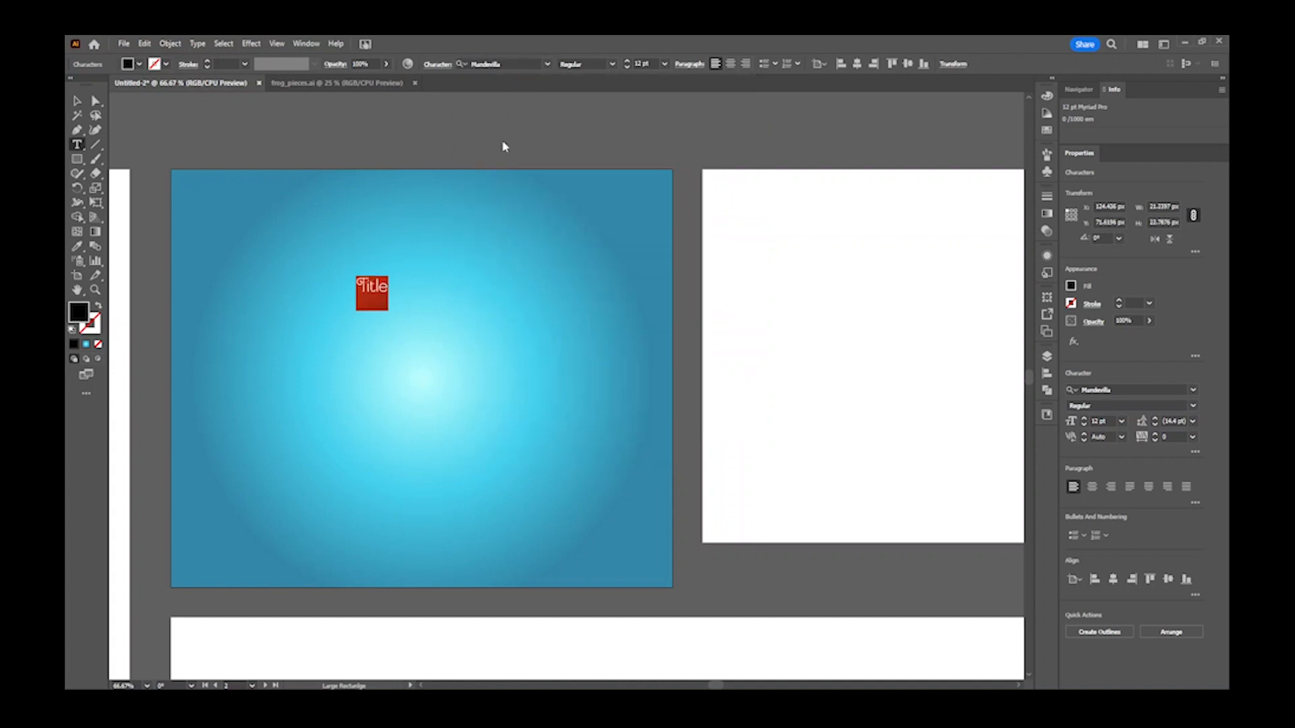
- Search the additional Adobe Fonts for "mandevil" to see which Mandevilla styles can be activated, and close the font list
left_click(546, 64)
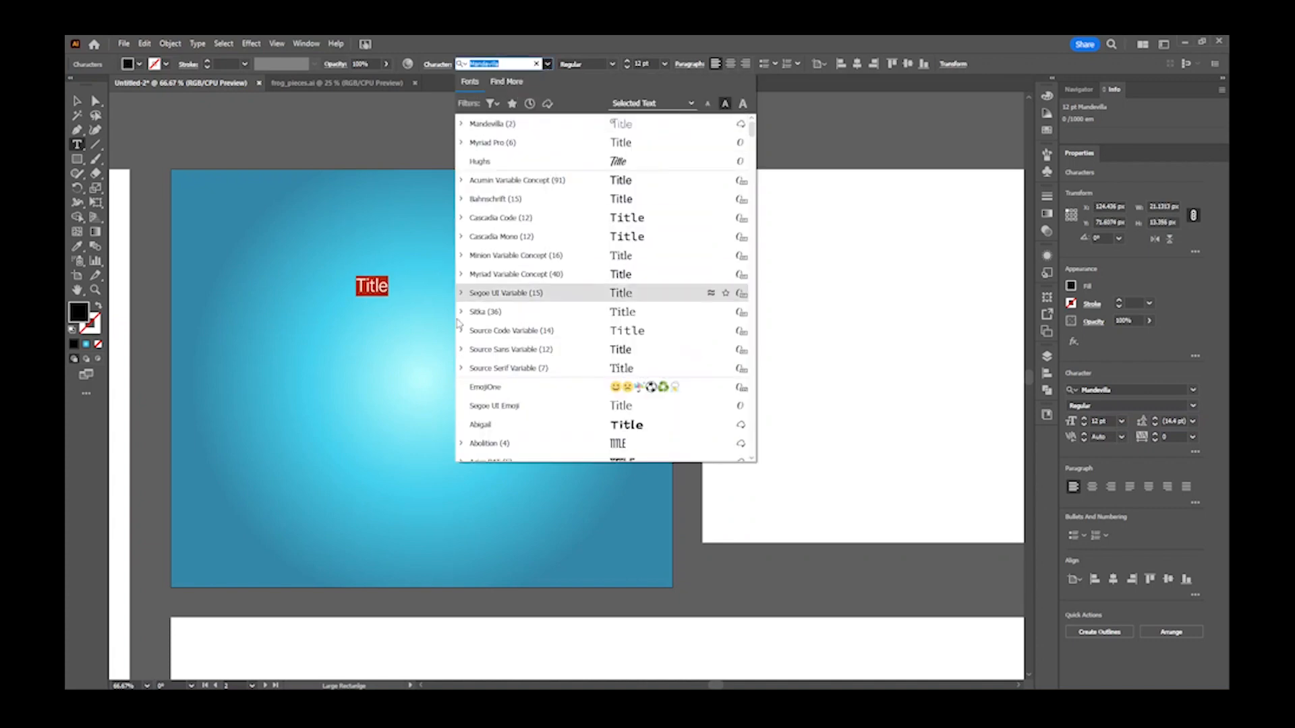
left_click(506, 81)
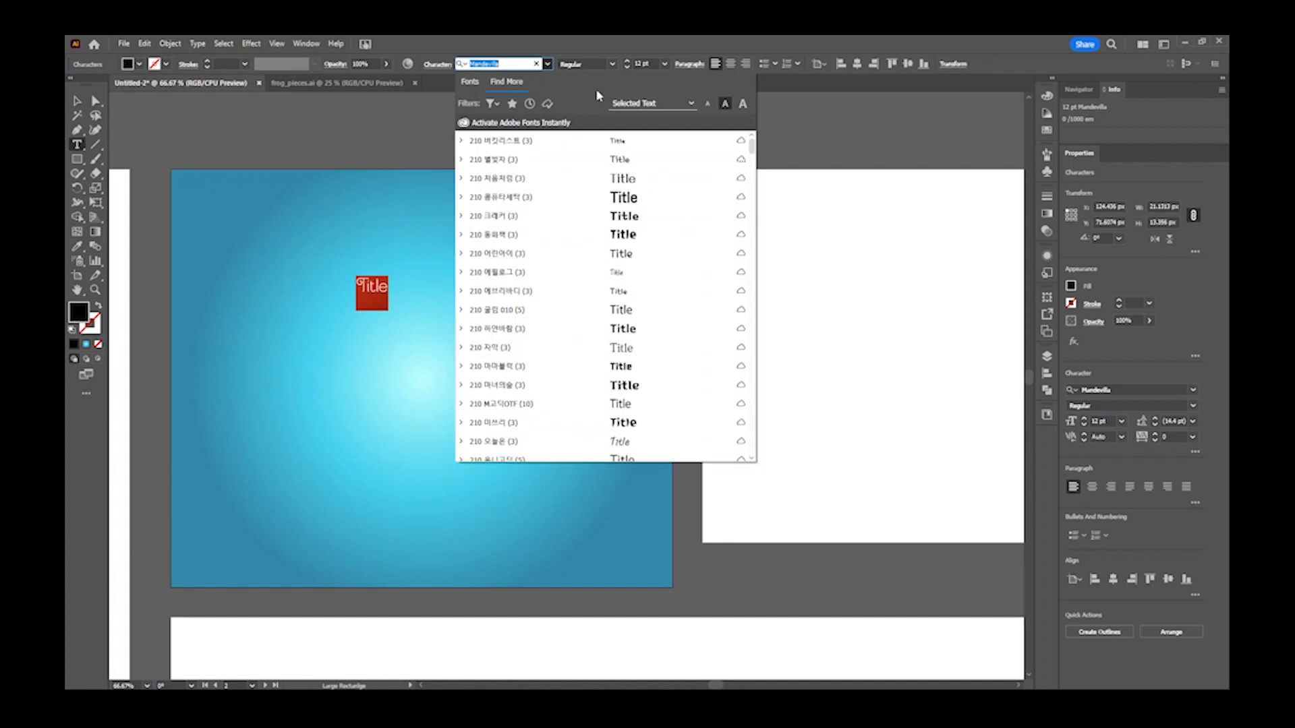
type("mandevil")
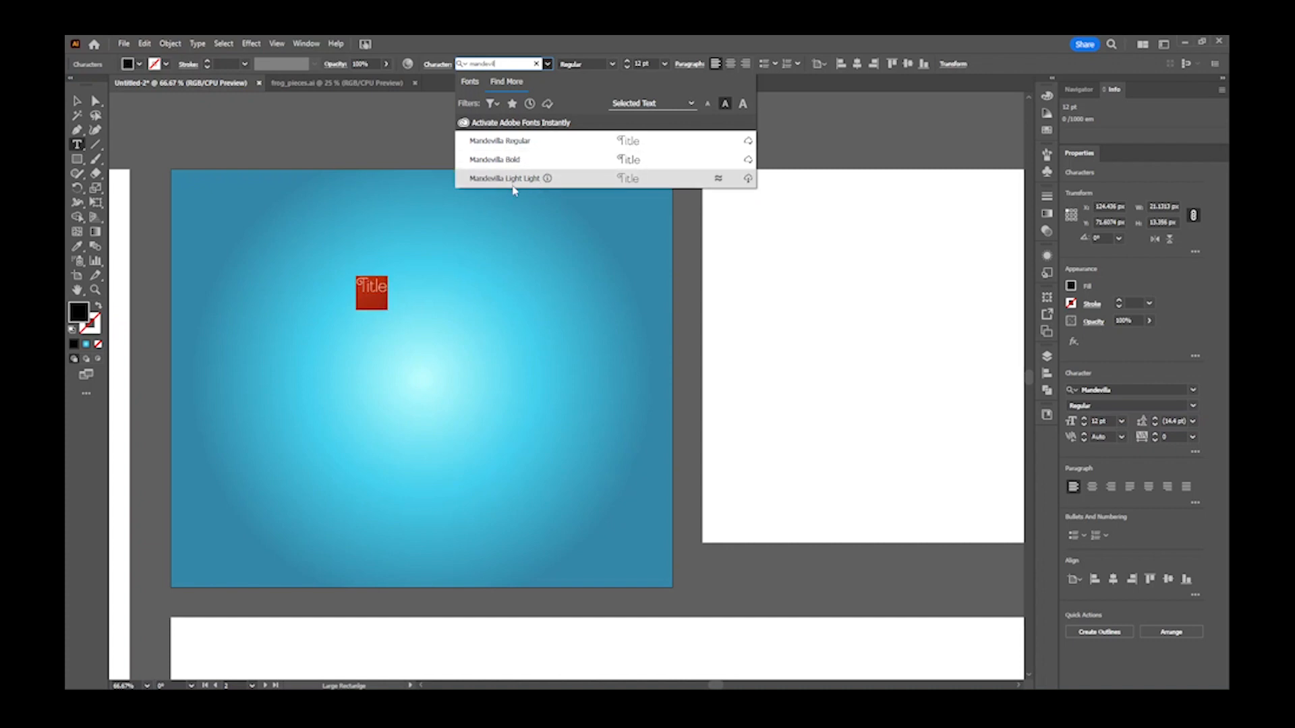
left_click(748, 180)
left_click(656, 155)
key("Escape")
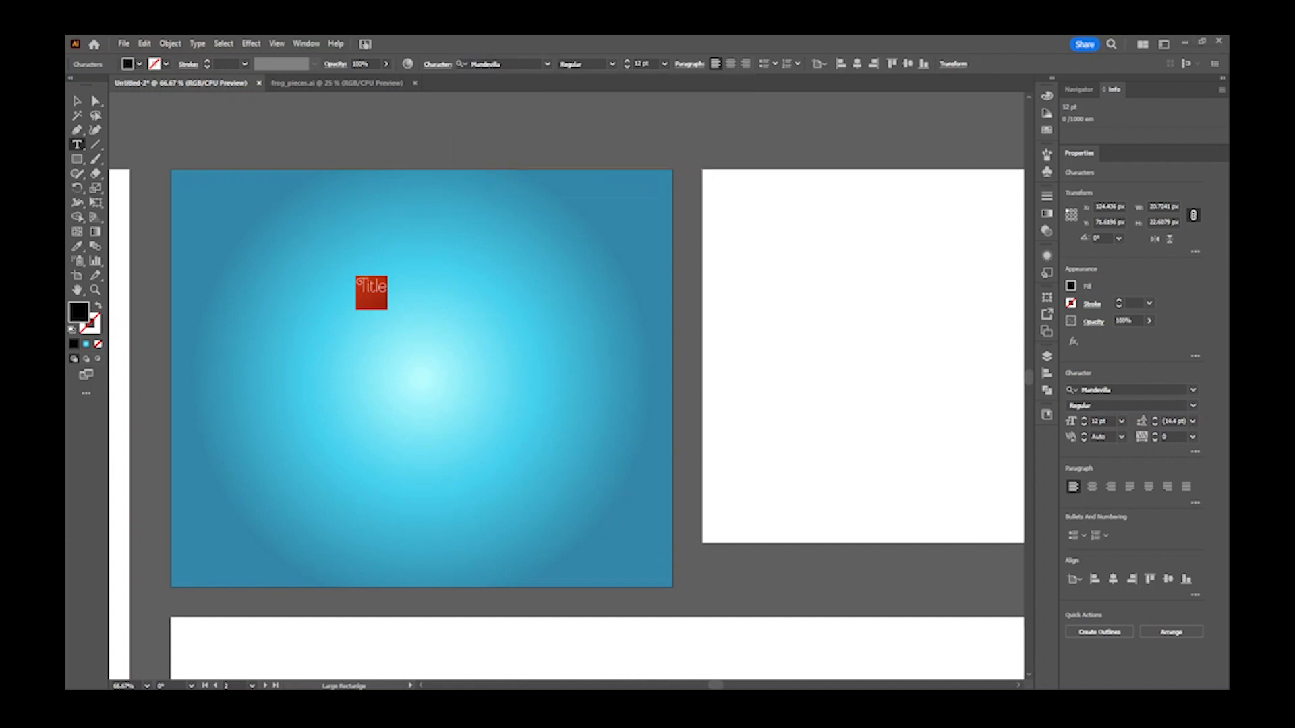
left_click(548, 64)
left_click(507, 82)
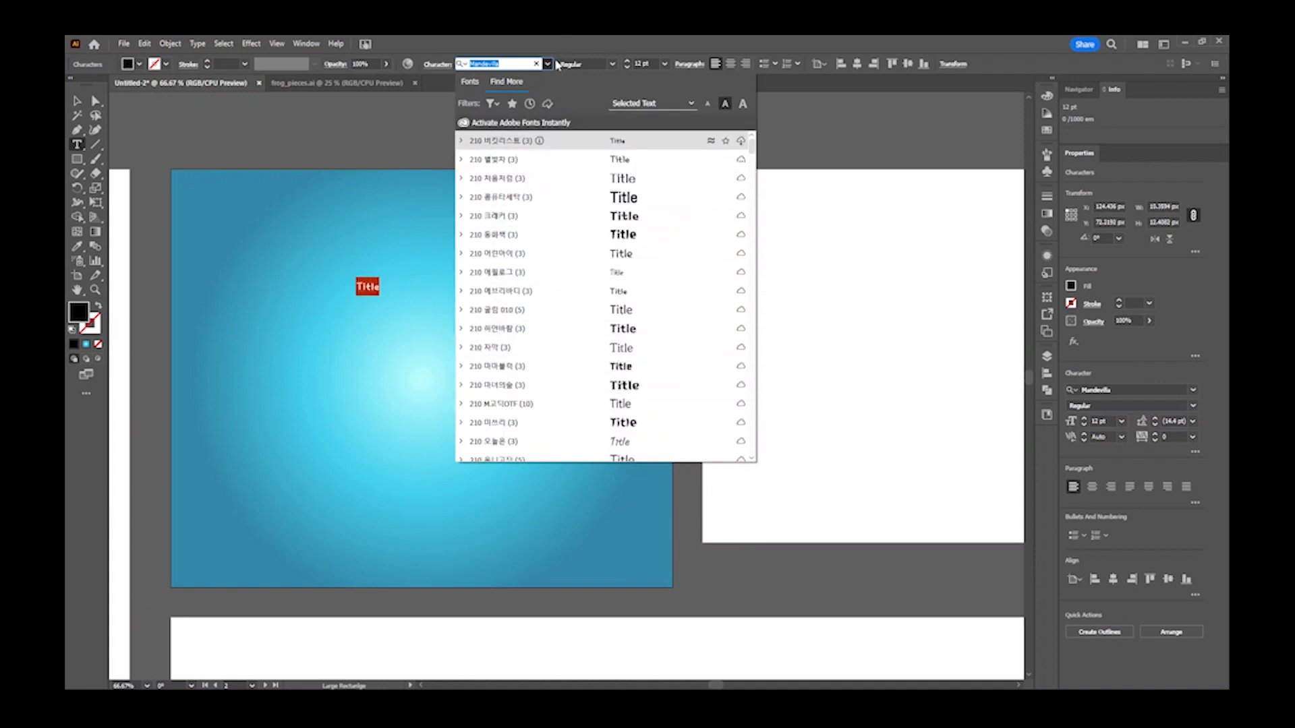
left_click(548, 64)
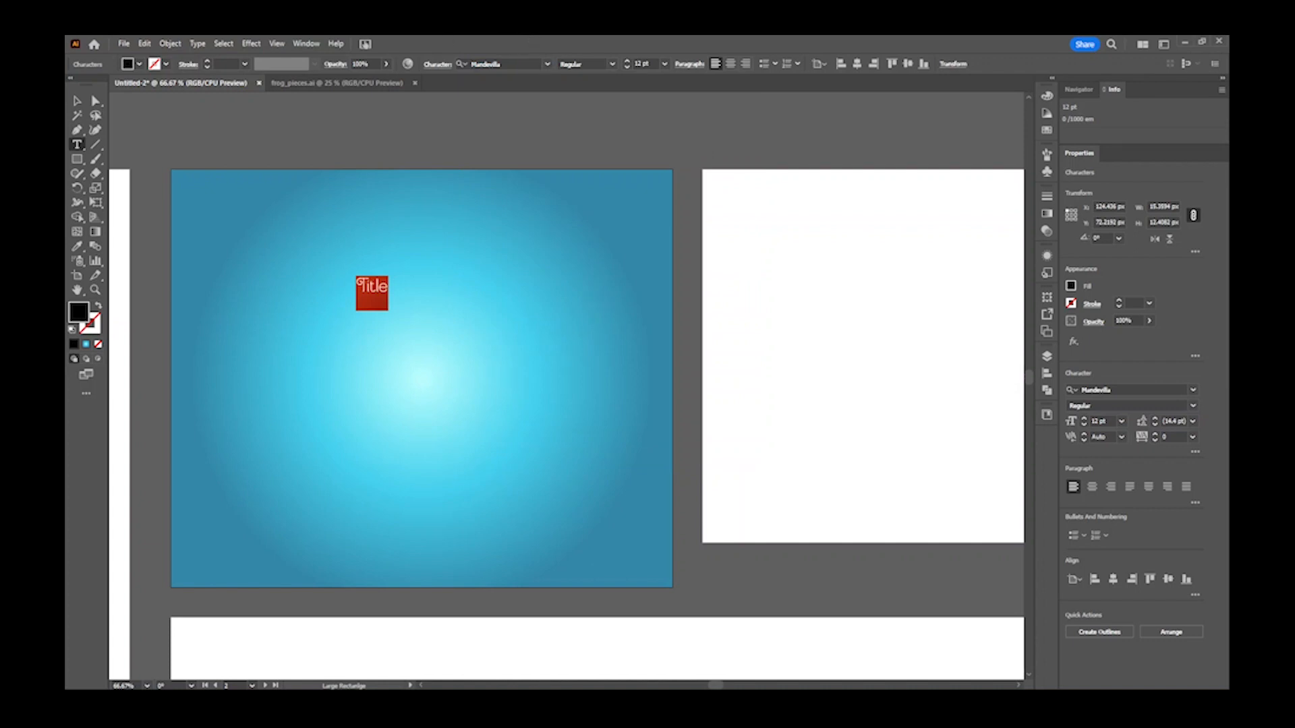
- Switch to the browser to view the Mandevilla family page on Adobe Fonts, and return to Illustrator
left_click_drag(67, 324, 634, 38)
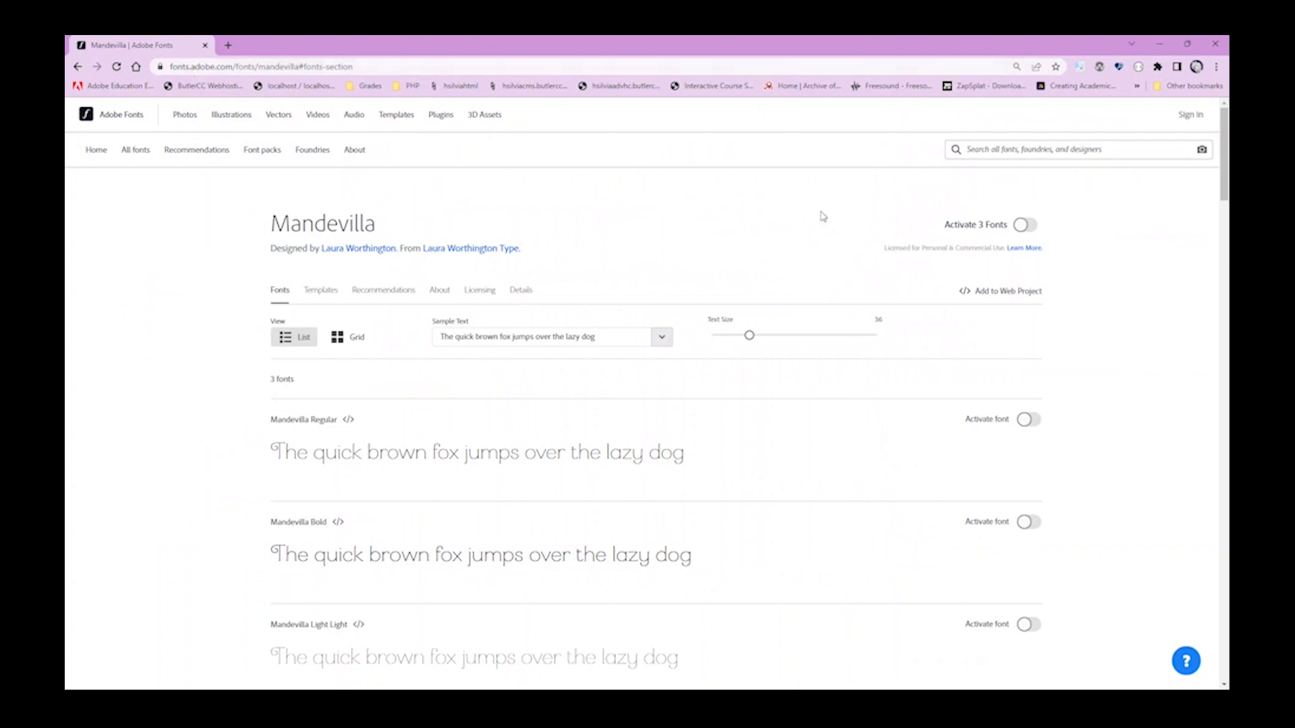
mouse_move(830, 448)
left_click_drag(161, 54, 65, 411)
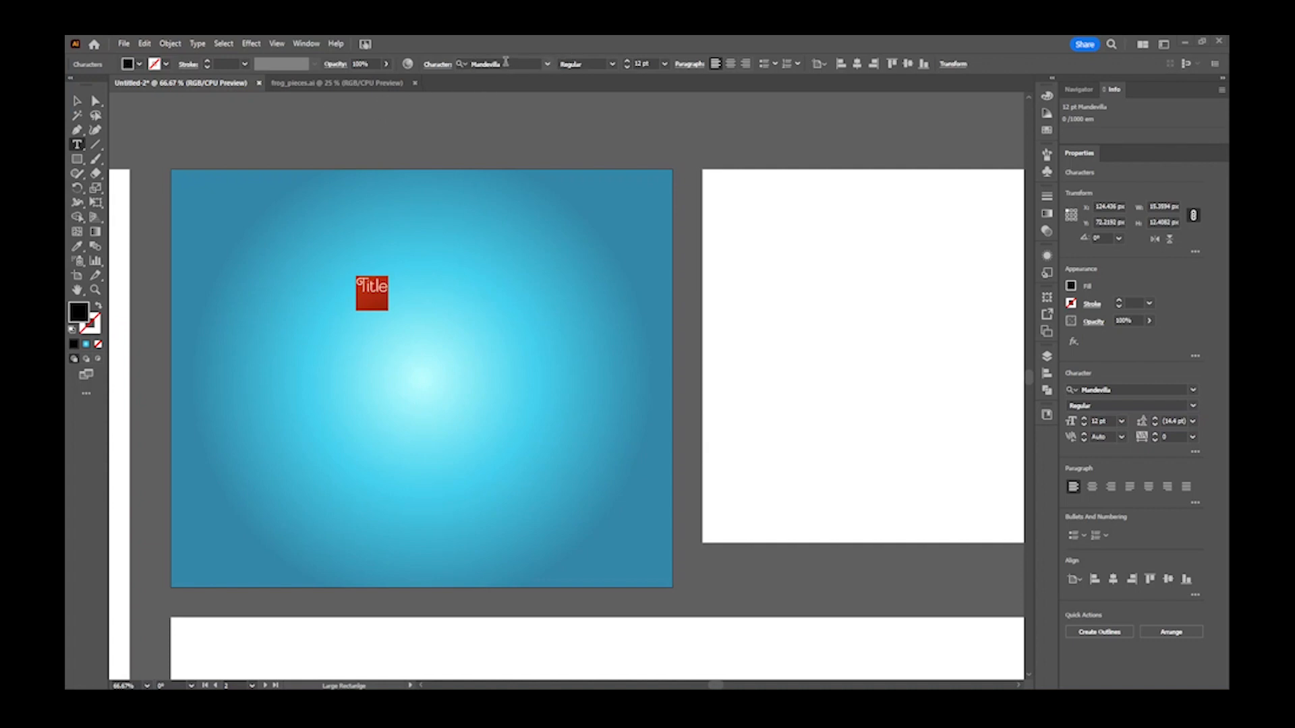
- Set the title text to the Bold style at 60 pt
left_click(611, 64)
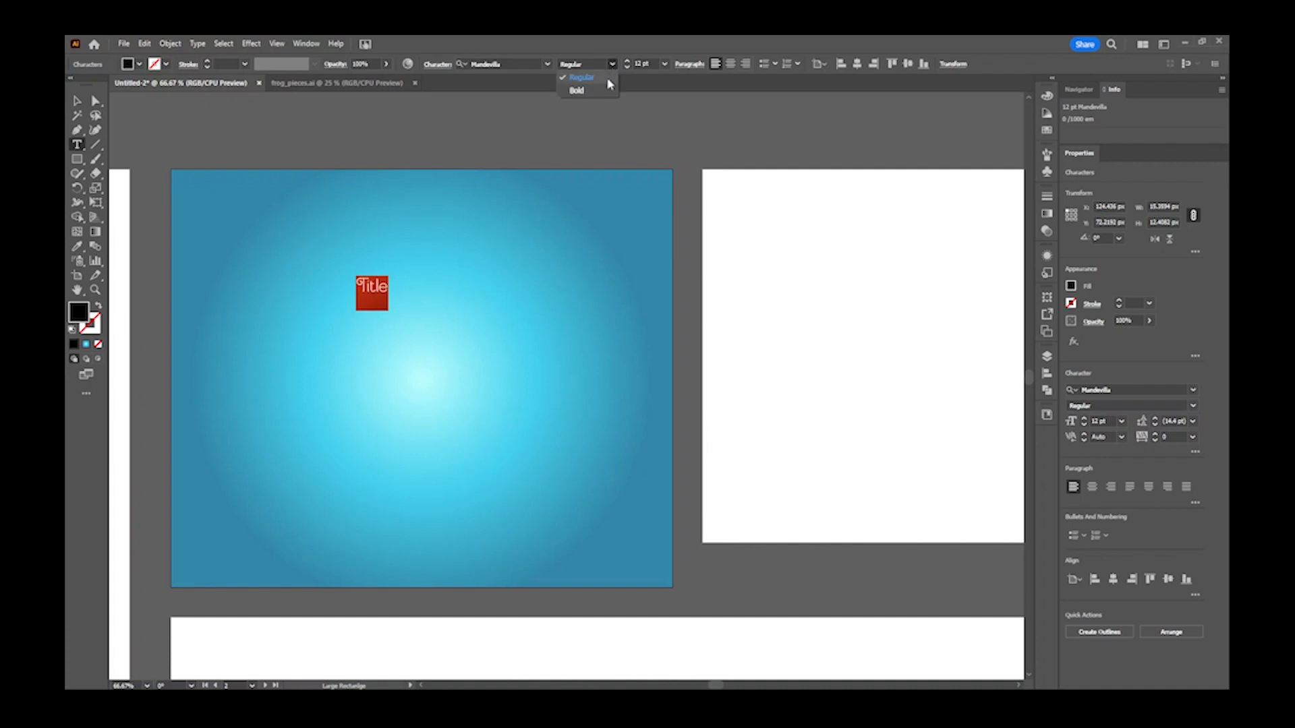
left_click(600, 92)
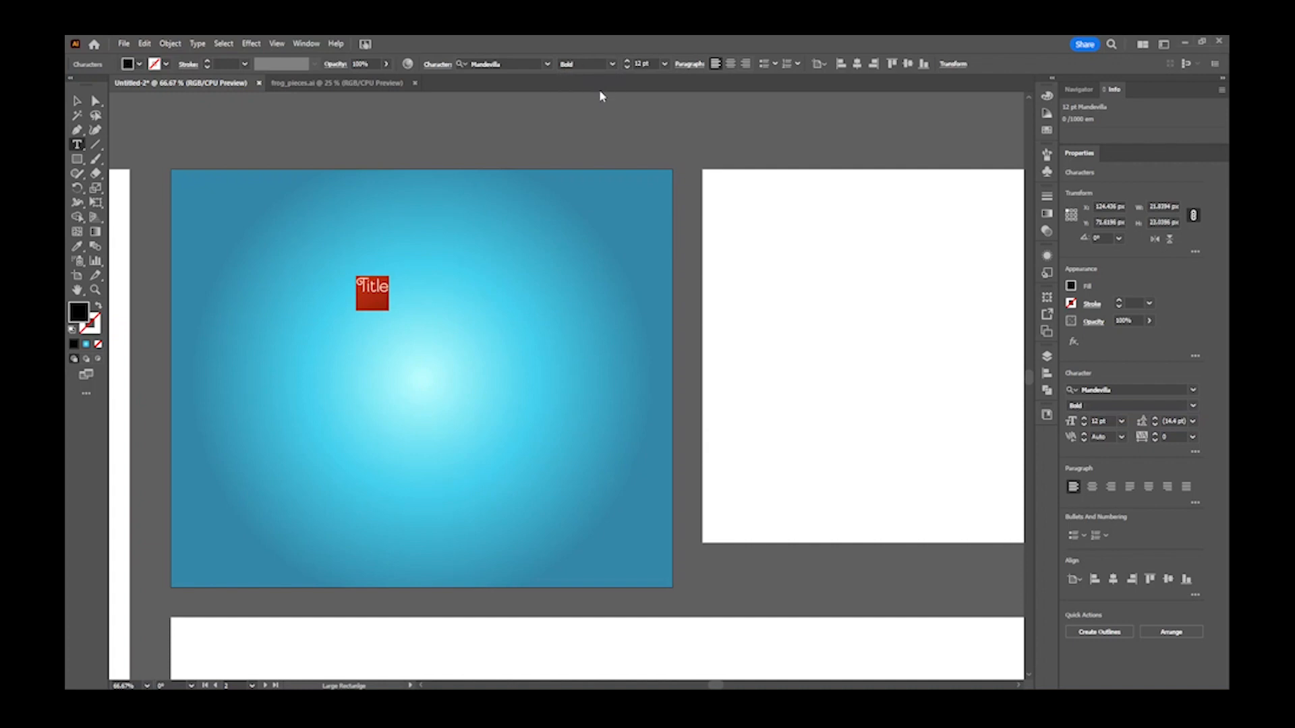
left_click(644, 64)
type("50")
key("Return")
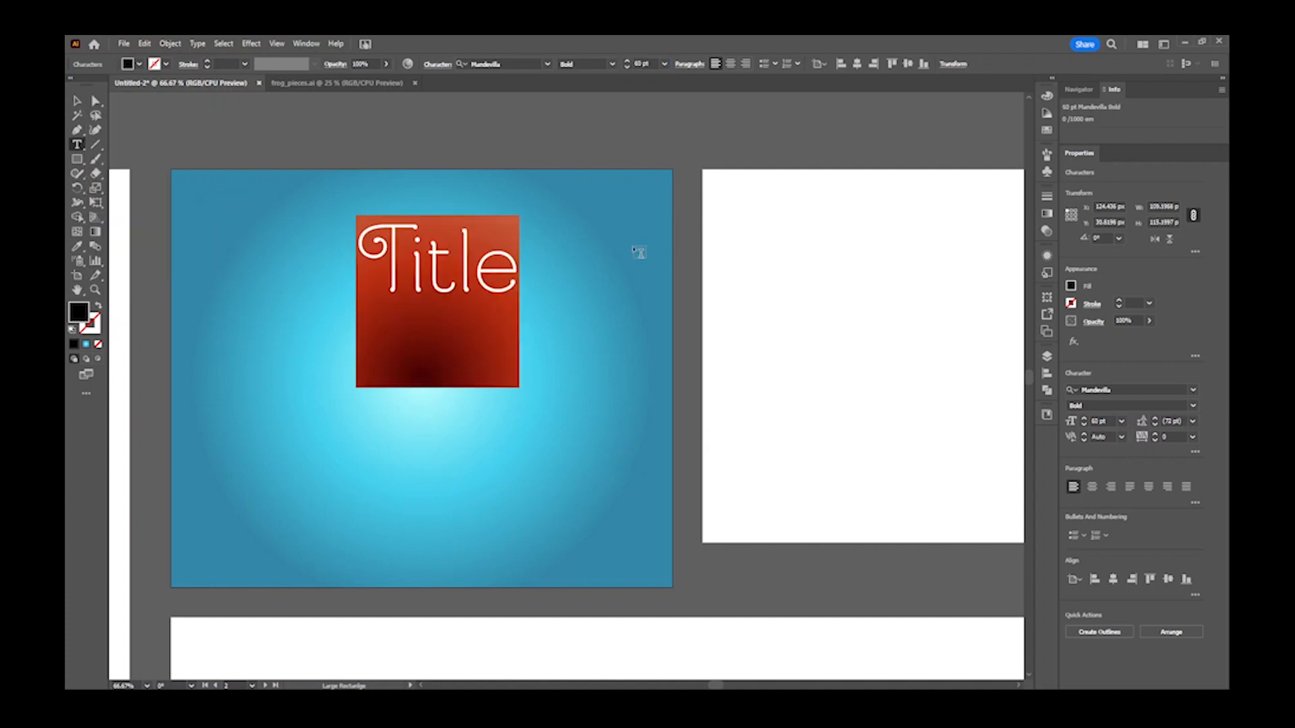
- Fill the title text with the Dark Blue Green swatch and move it to about X 100 px, Y 61 px on the Large Rectangle
left_click(1071, 286)
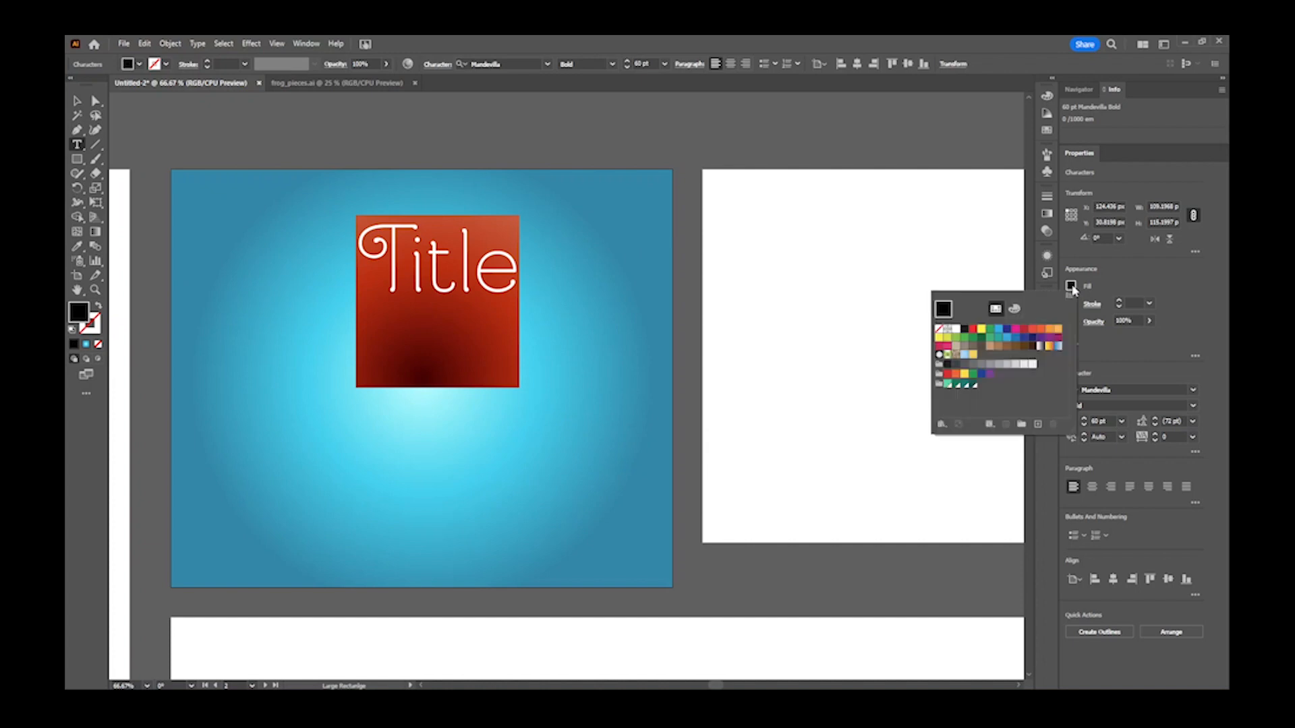
left_click(973, 385)
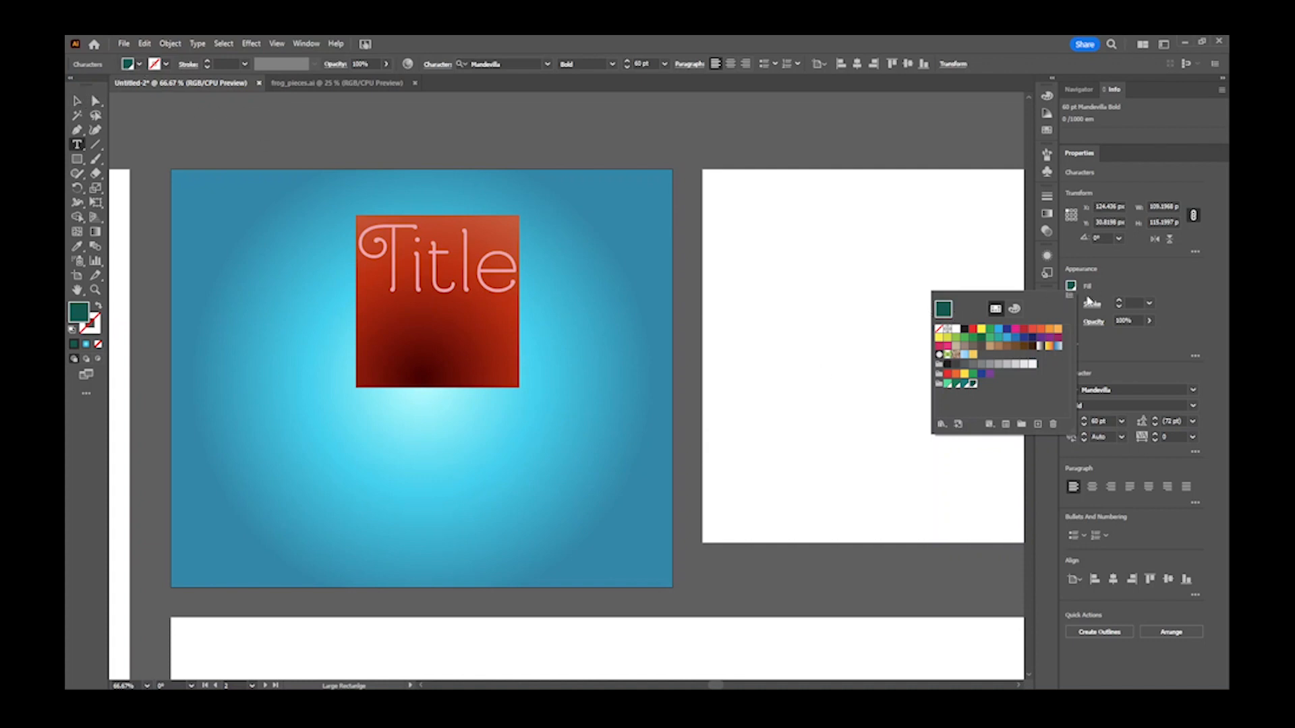
left_click(76, 101)
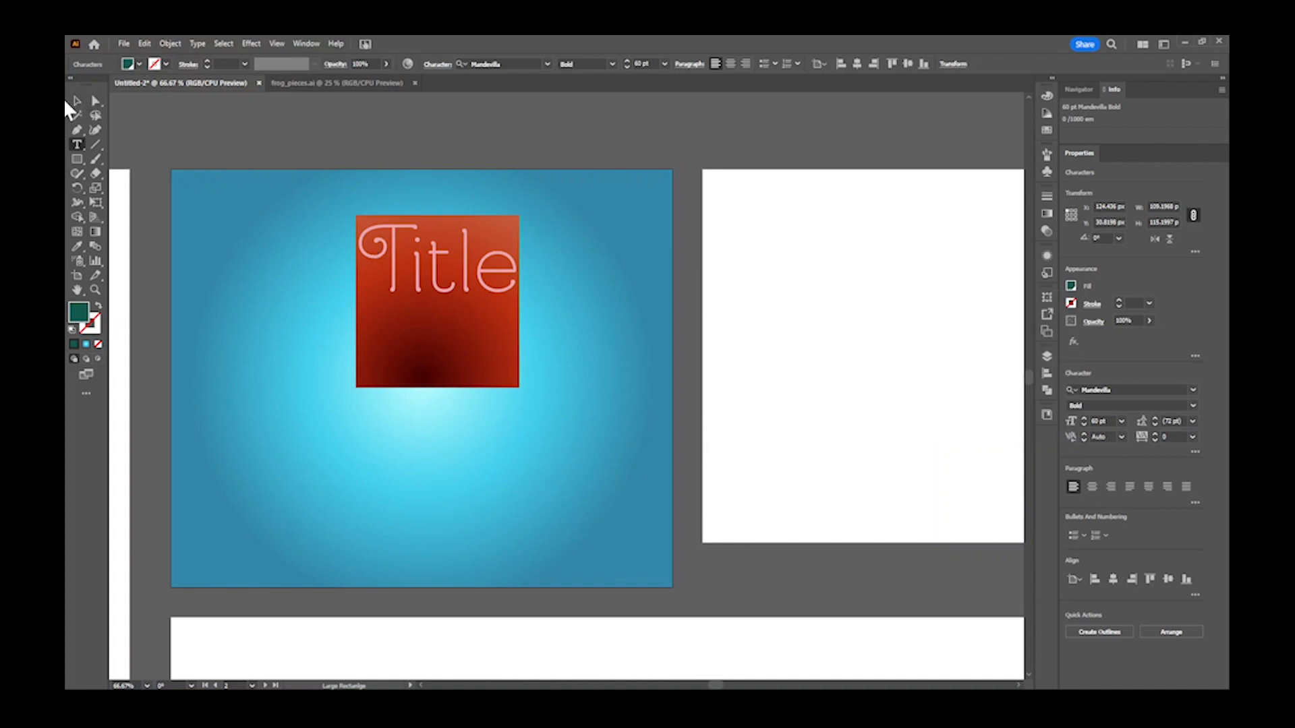
left_click(76, 102)
left_click_drag(452, 286, 416, 331)
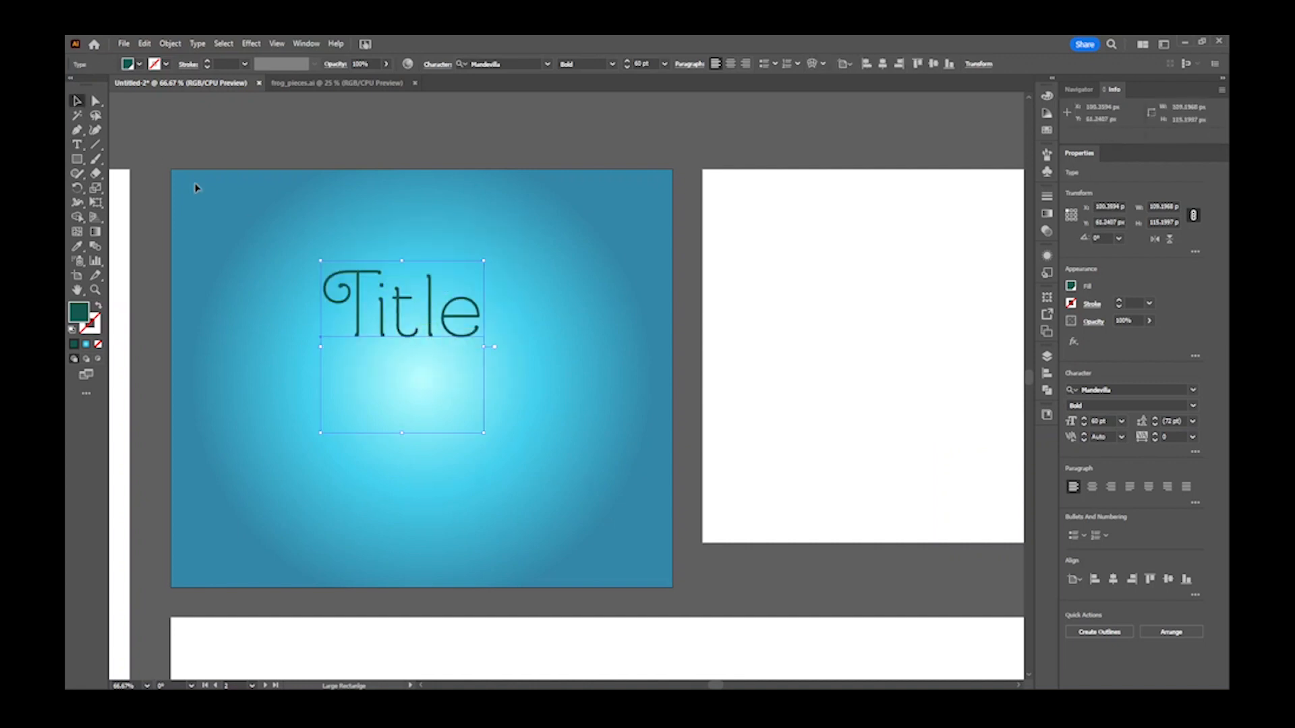
- Add an area text frame about 193 × 71 px below the title, with its text at 15 pt in the Dark Blue Green swatch
left_click(77, 144)
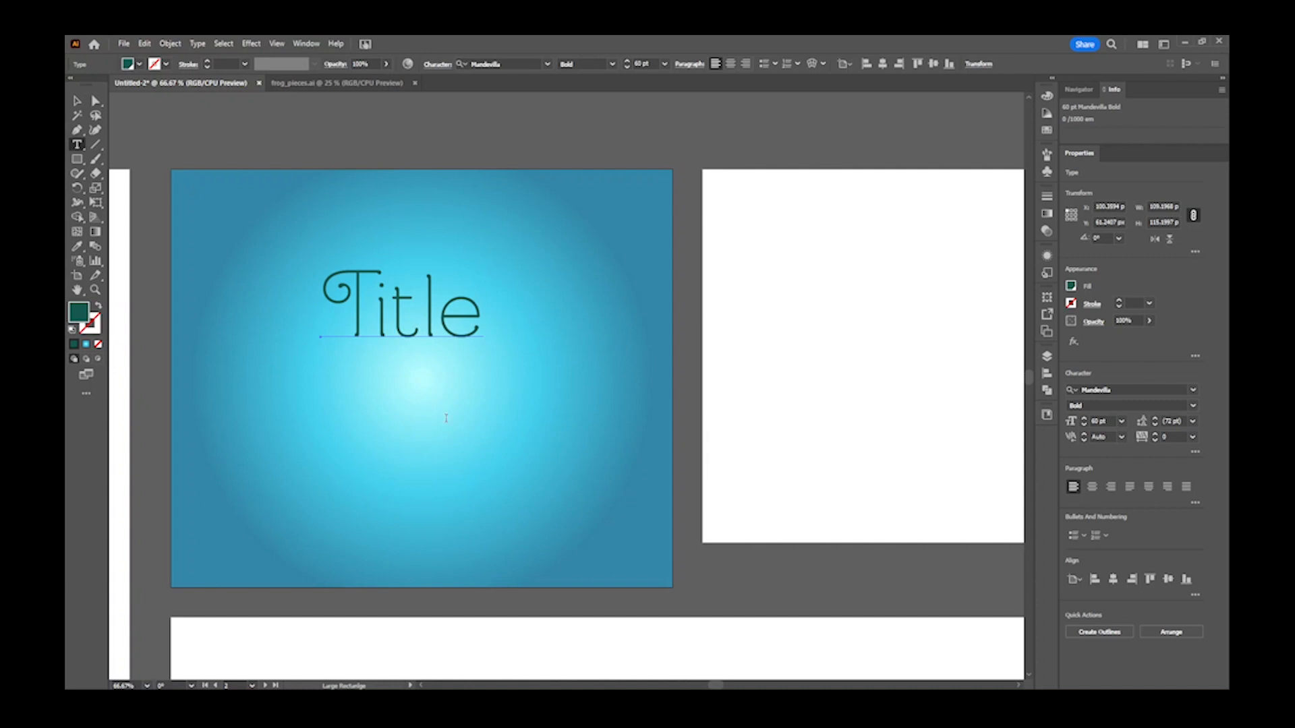
left_click_drag(280, 368, 571, 473)
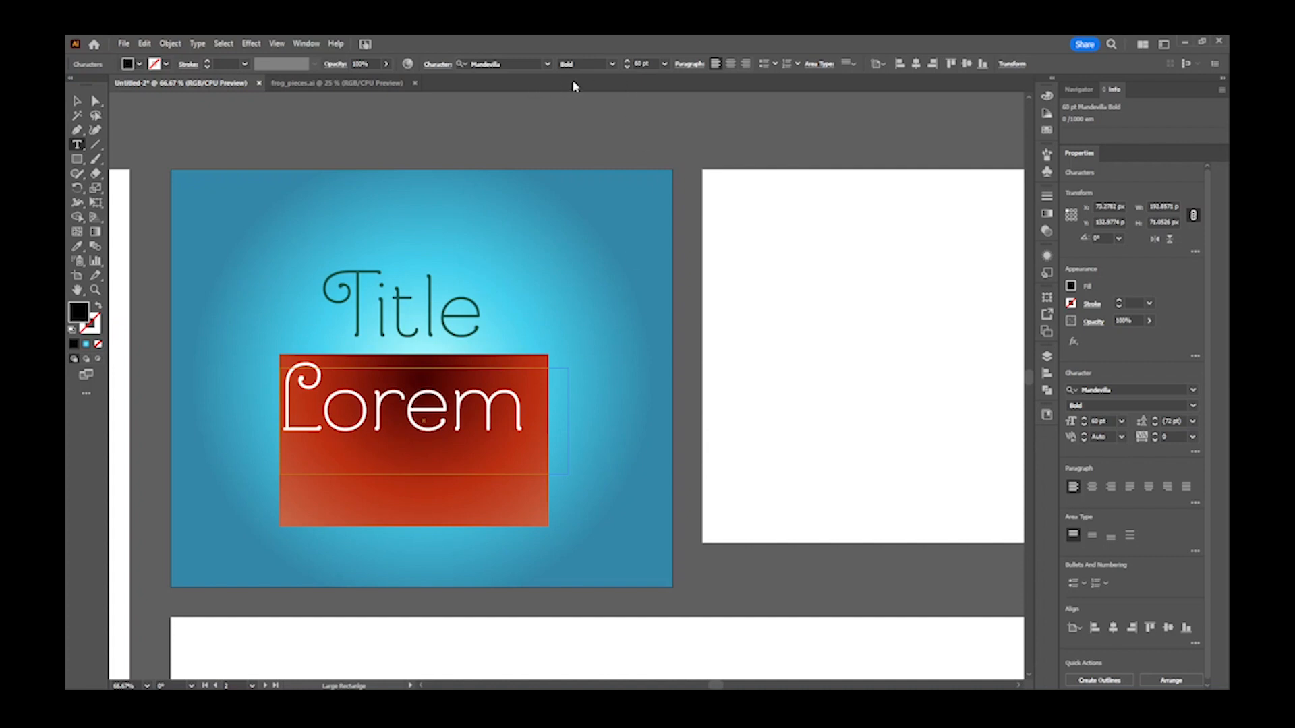
left_click(645, 63)
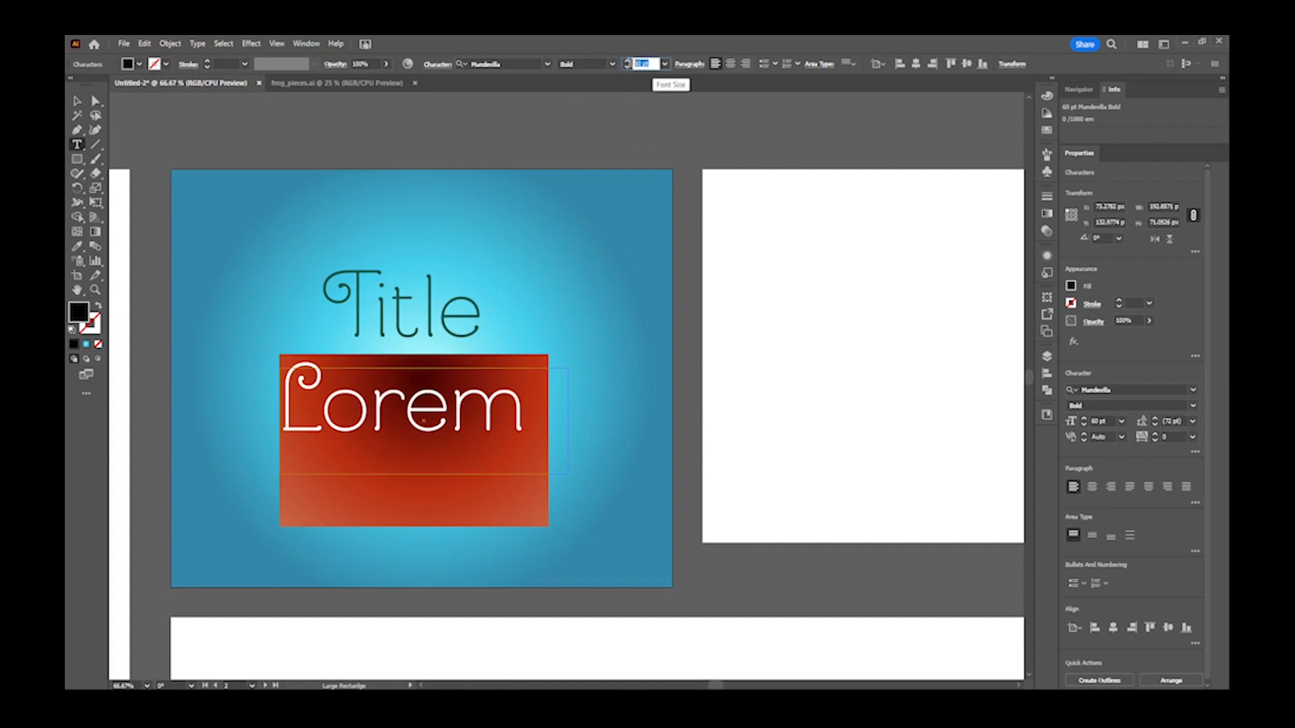
type("15")
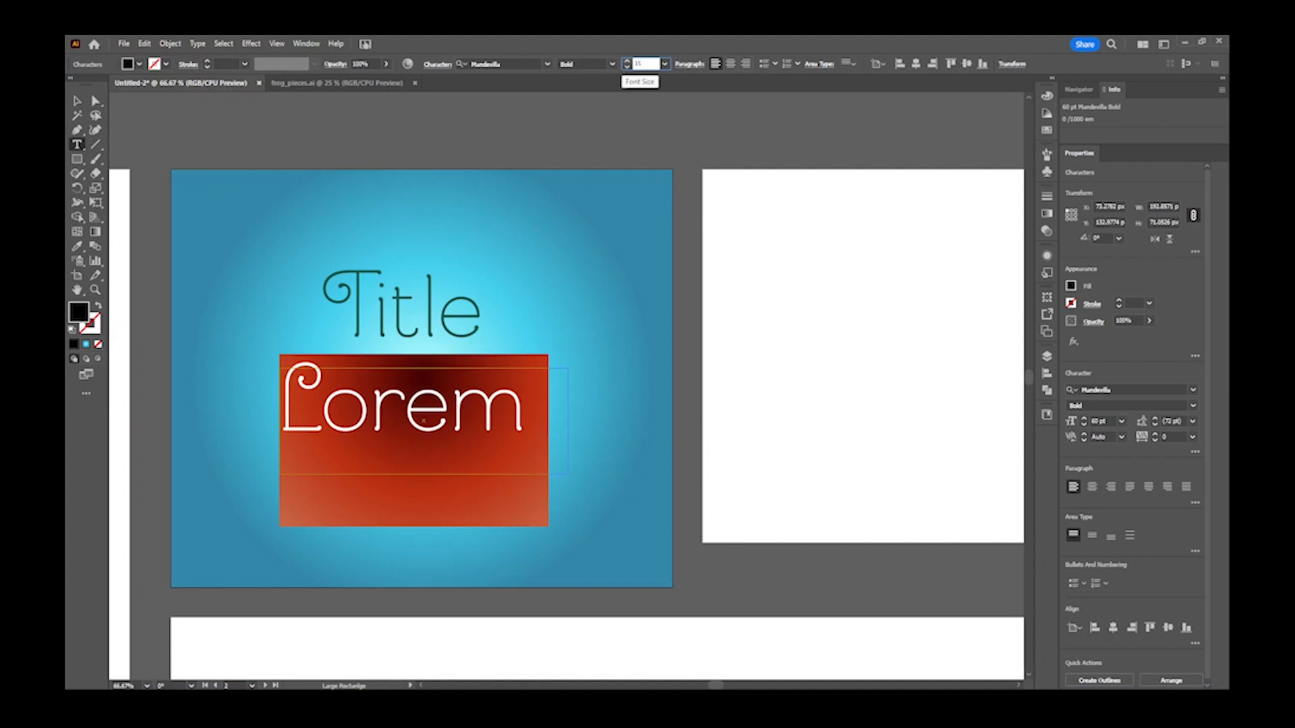
key("Return")
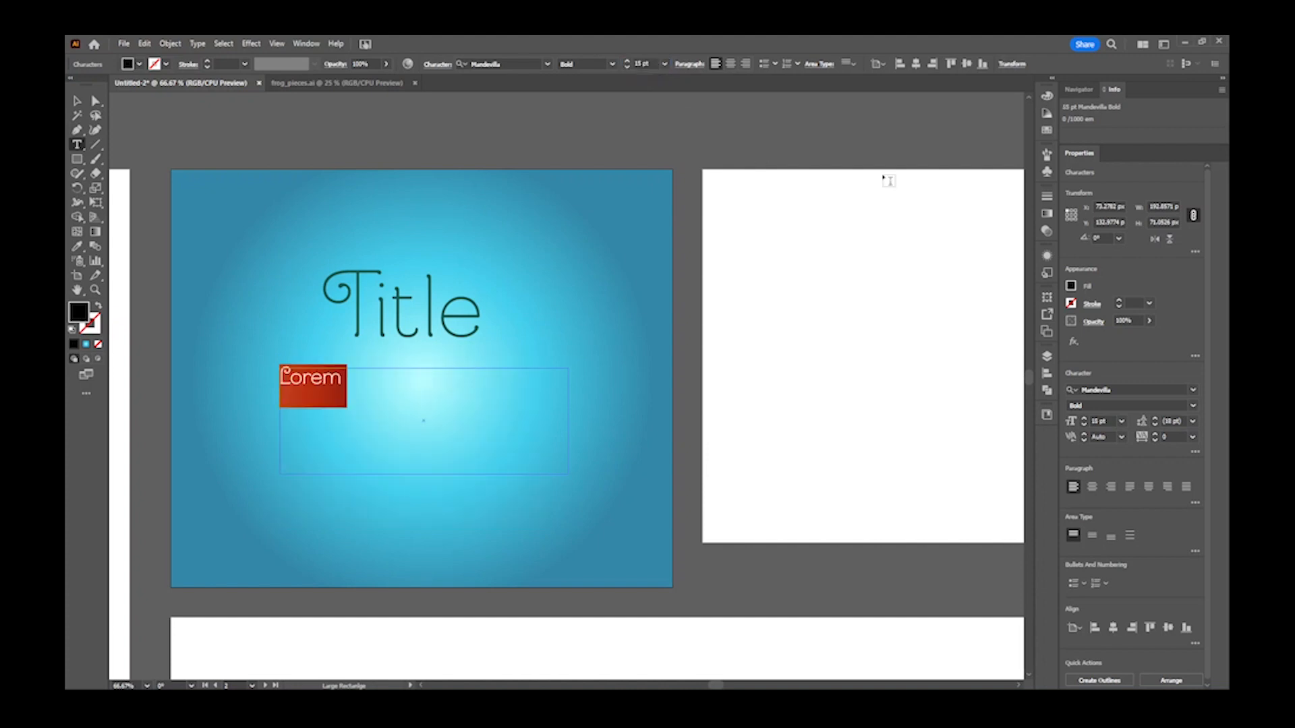
left_click(1072, 288)
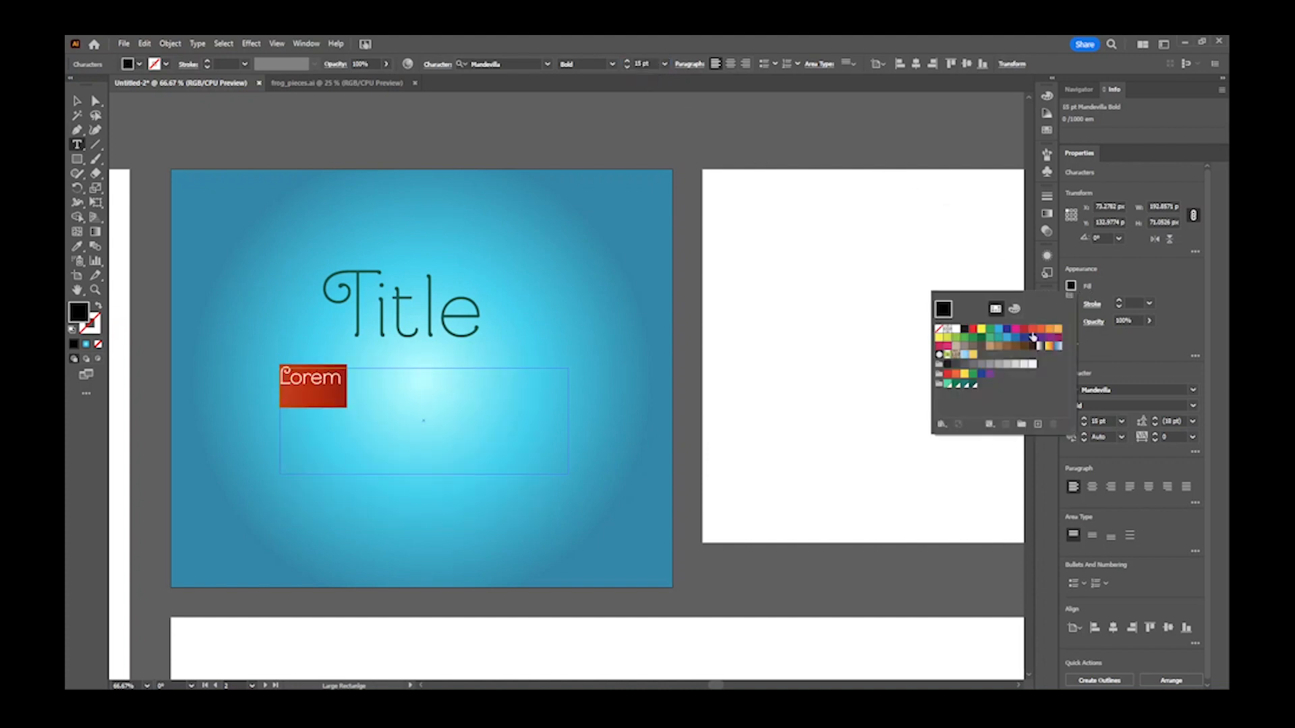
left_click(971, 385)
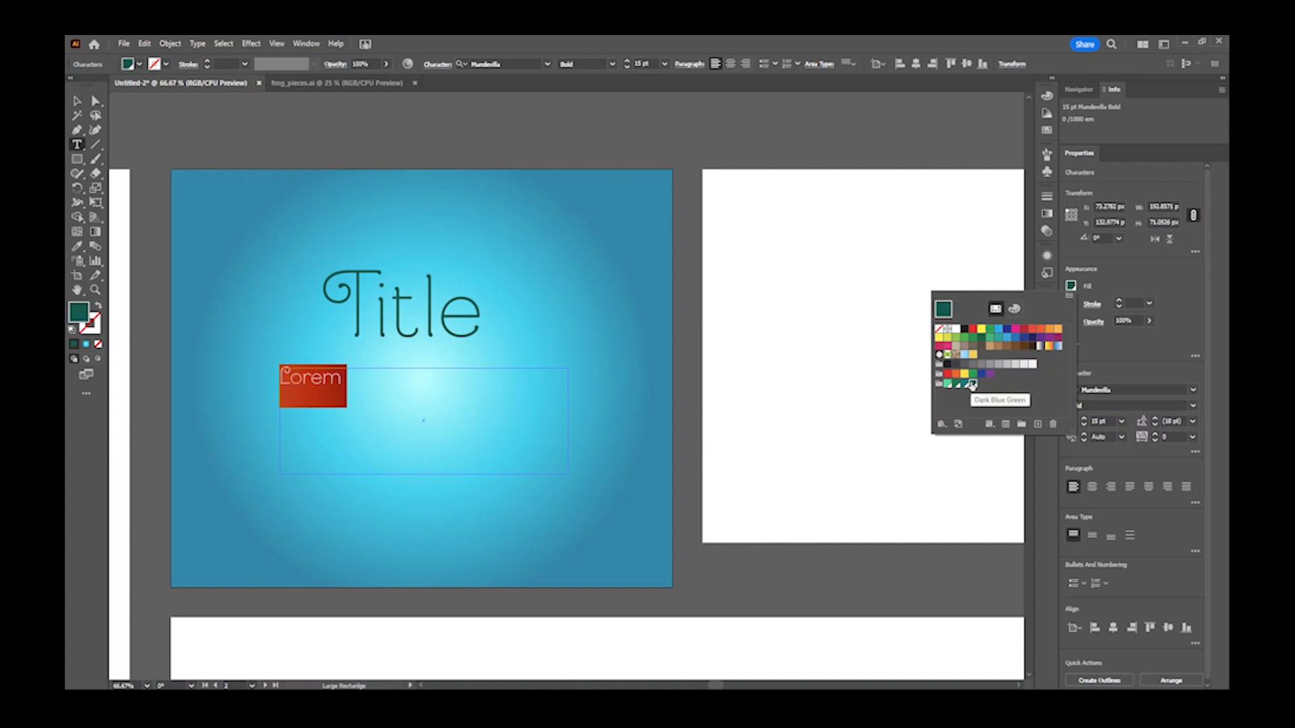
- Replace the frame's text with placeholder text, cut down to "Lorem ipsum dolor sit amet, consectetuer adipiscing elit, sed diam."
left_click(324, 381)
left_click(312, 380)
left_click(351, 379)
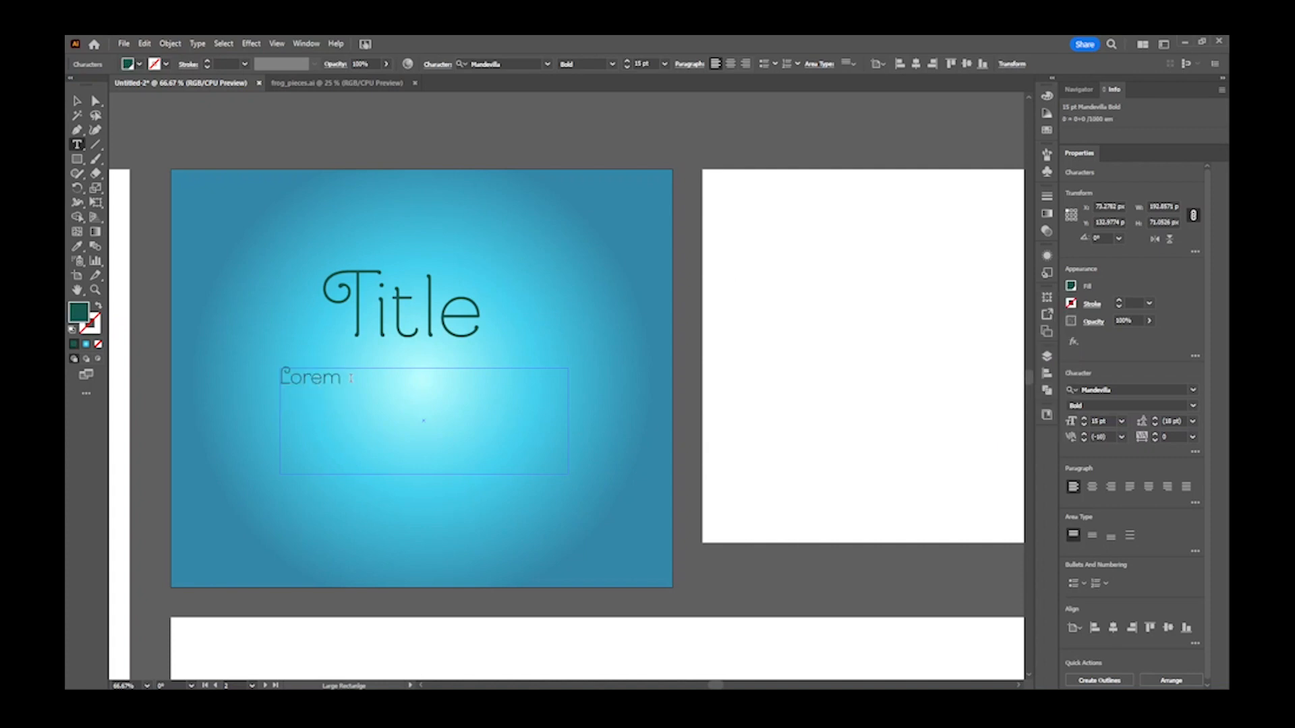
key("ctrl+a")
key("BackSpace")
left_click(196, 43)
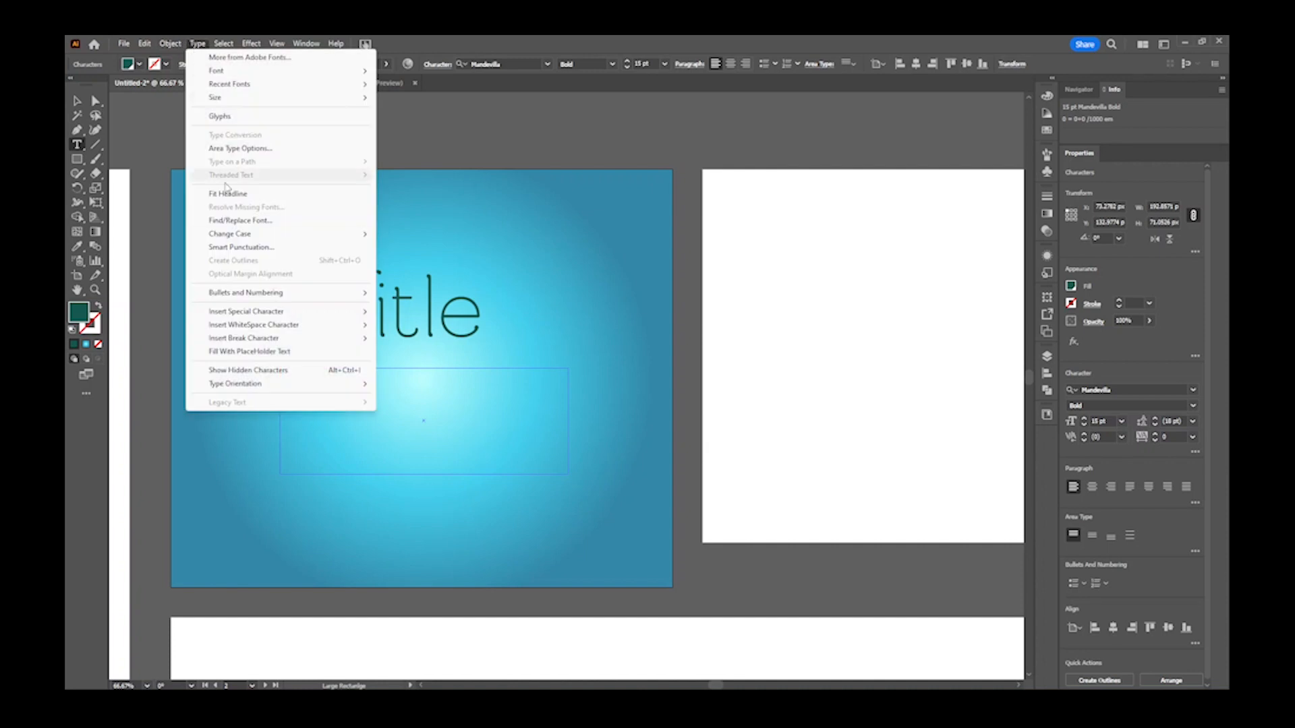
left_click(266, 352)
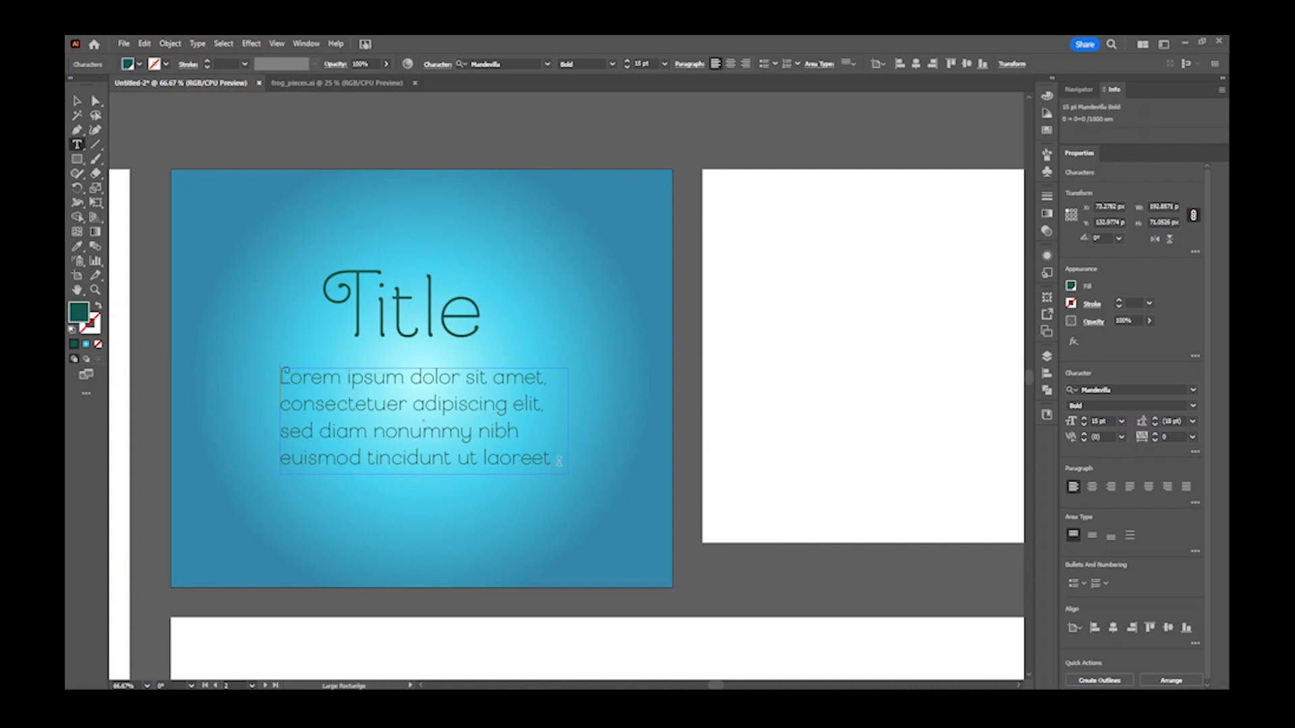
left_click_drag(559, 461, 375, 430)
key("BackSpace")
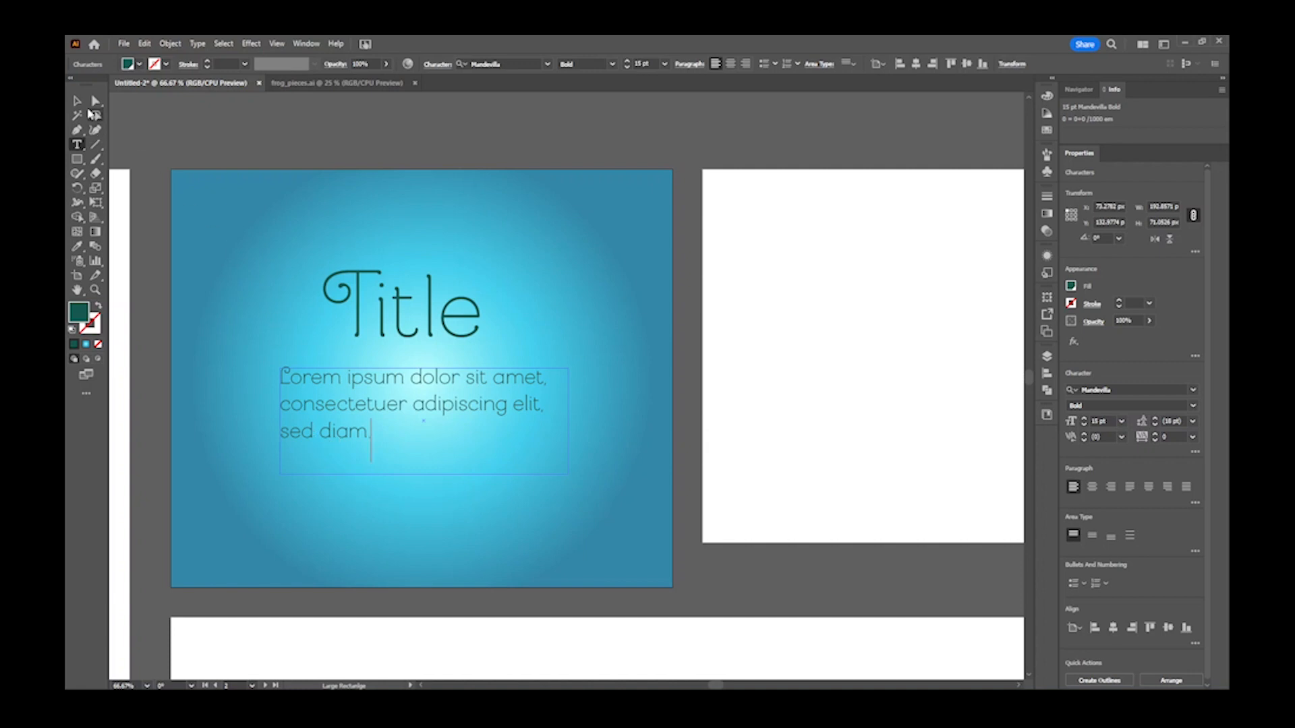
- Shrink the body text frame to about 187 × 49 px so it fits its three lines
left_click(78, 101)
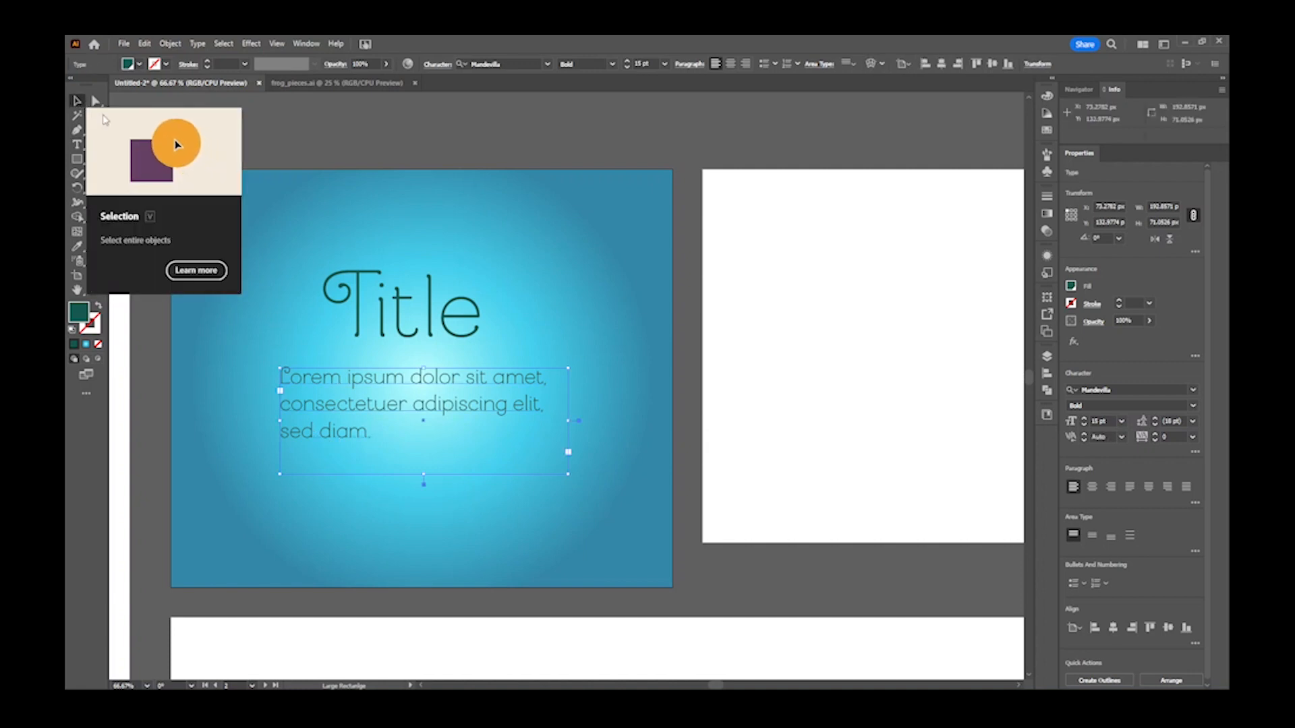
left_click_drag(423, 474, 426, 443)
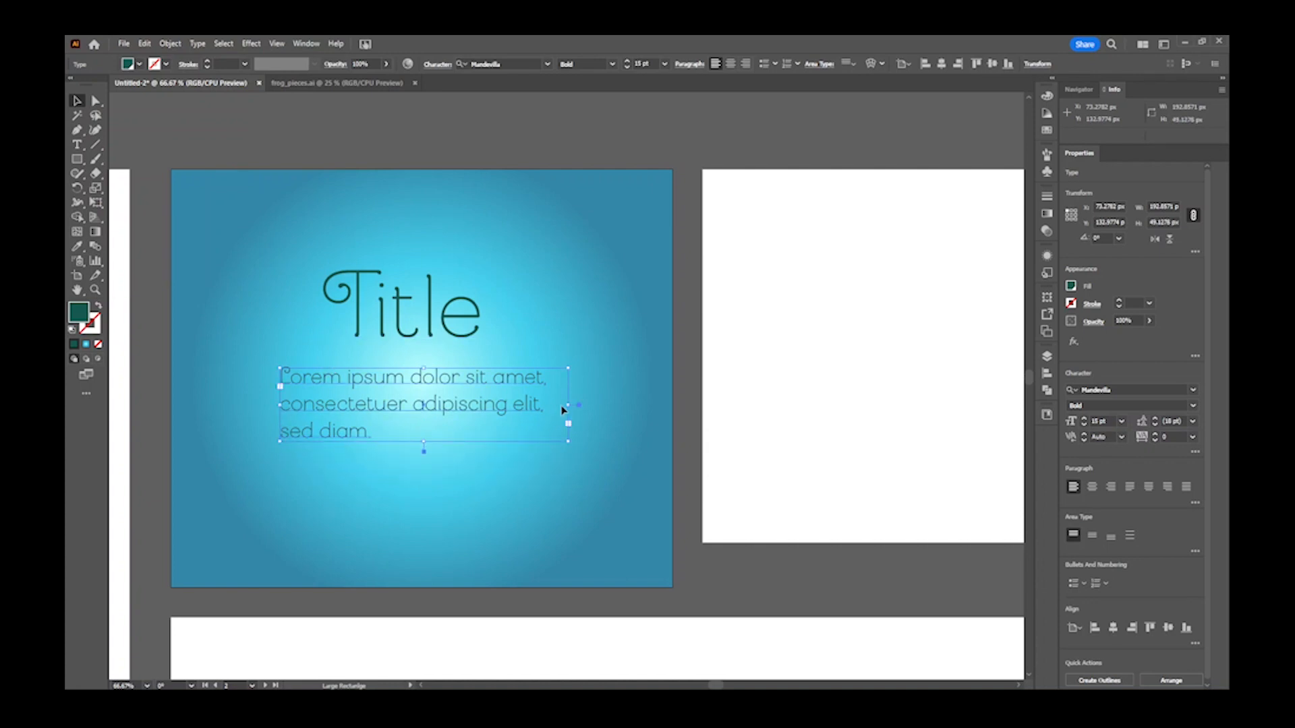
left_click_drag(570, 404, 551, 402)
left_click_drag(551, 403, 559, 404)
- Align the left edges of the title and the body text
left_click(361, 283)
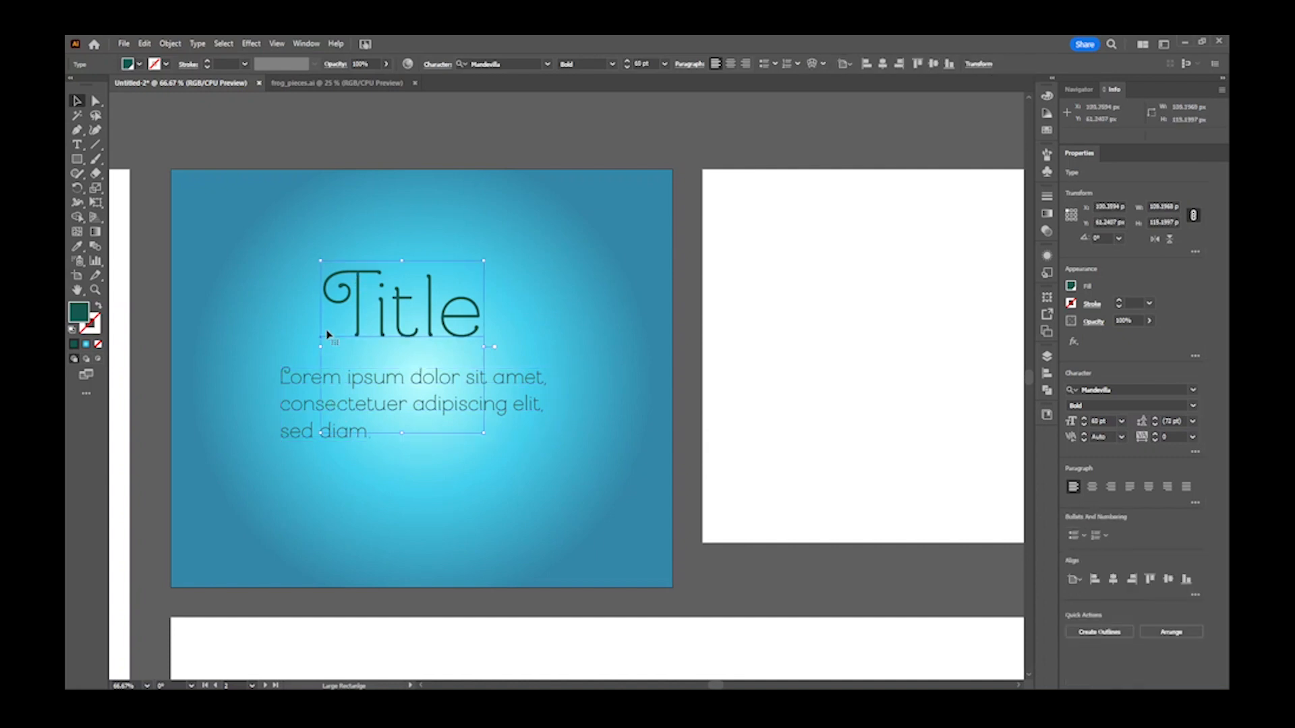
left_click(285, 403)
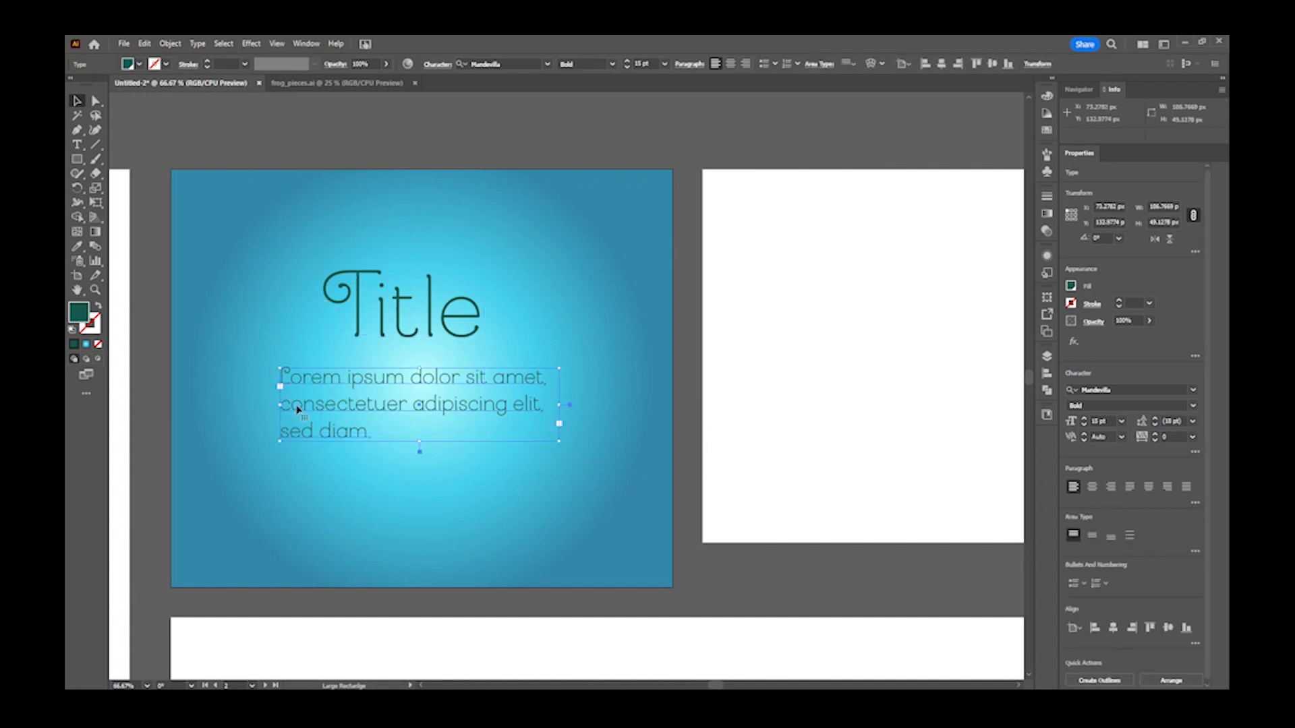
left_click(394, 331, "shift")
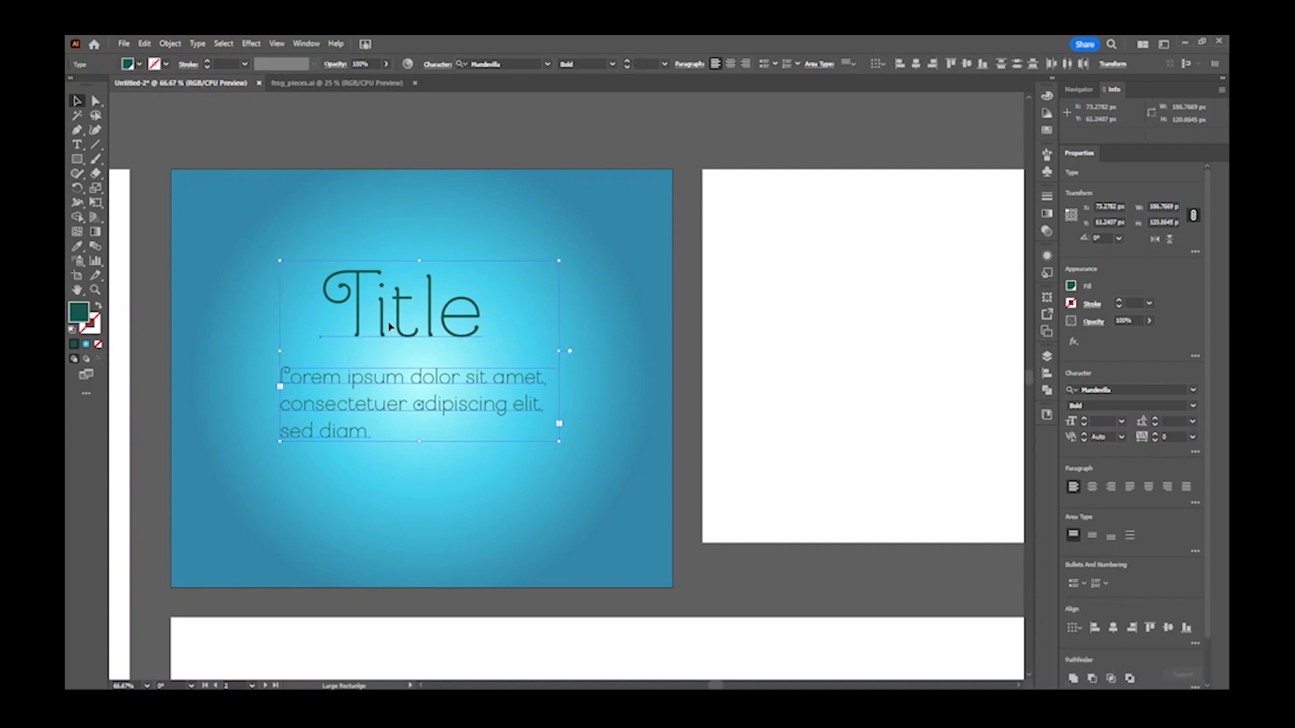
scroll(1095, 447, "down", 2)
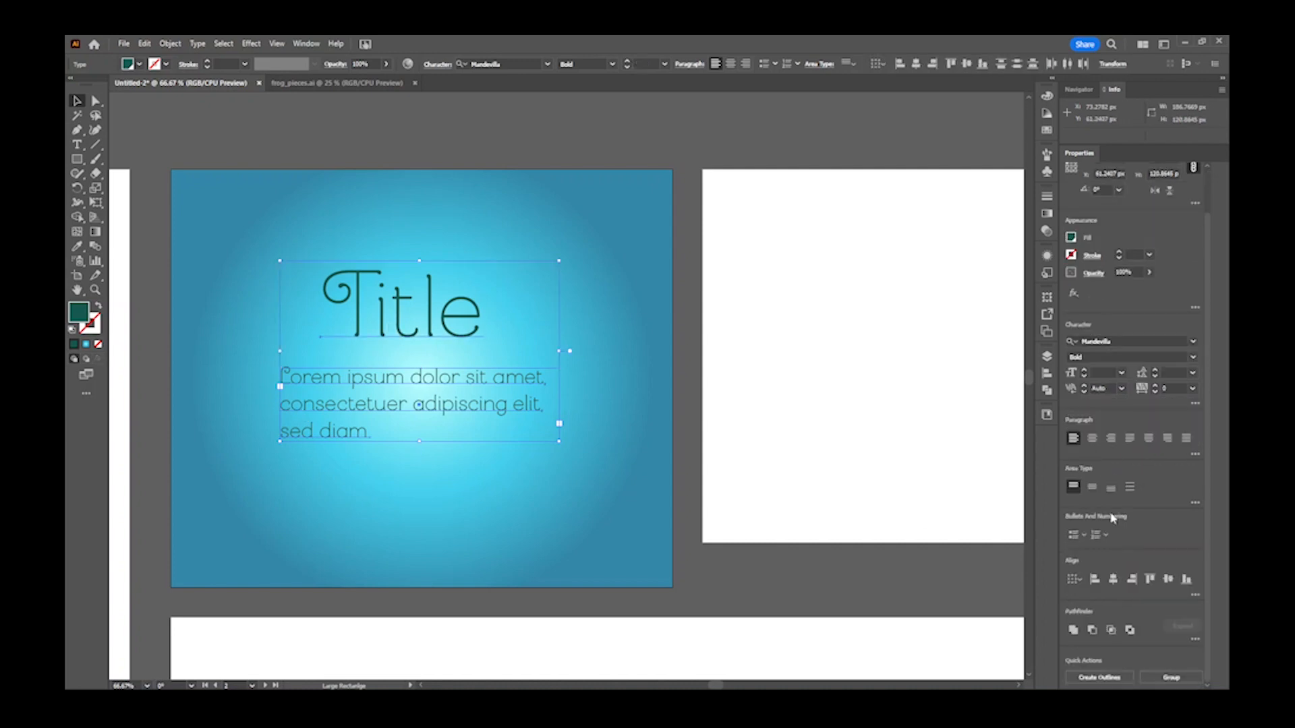
left_click(1095, 580)
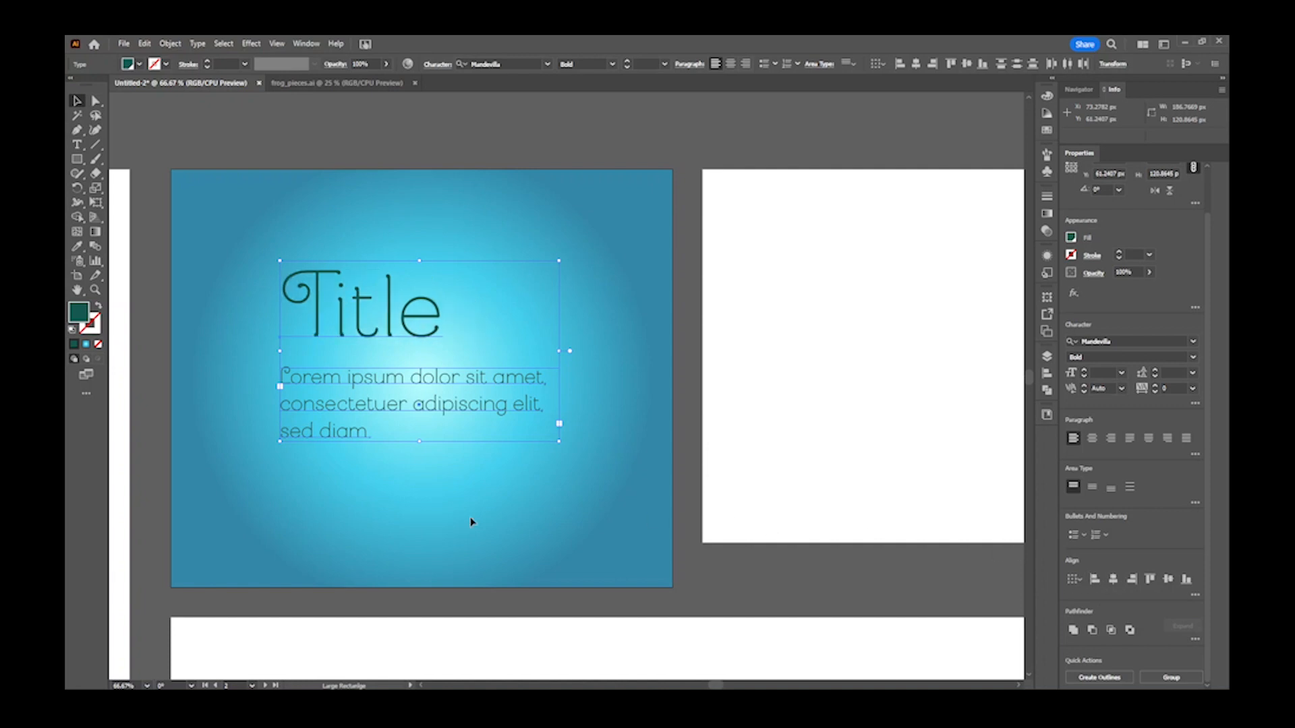
left_click(407, 528)
- Nudge the body text up closer to the title, to about Y 124 px
left_click(365, 403)
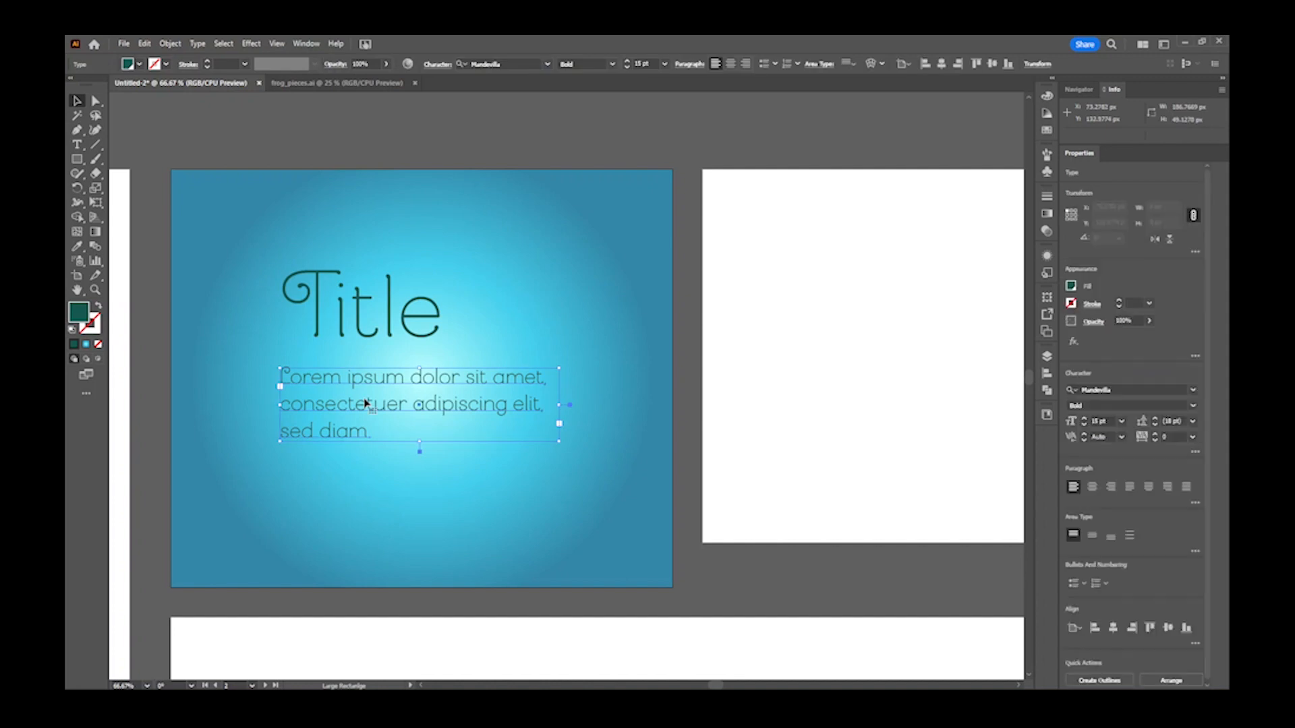
key("Up")
key("Up")
key("Up")
key("Up")
key("Up")
key("Up")
key("Up")
key("Up")
key("Up")
key("Up")
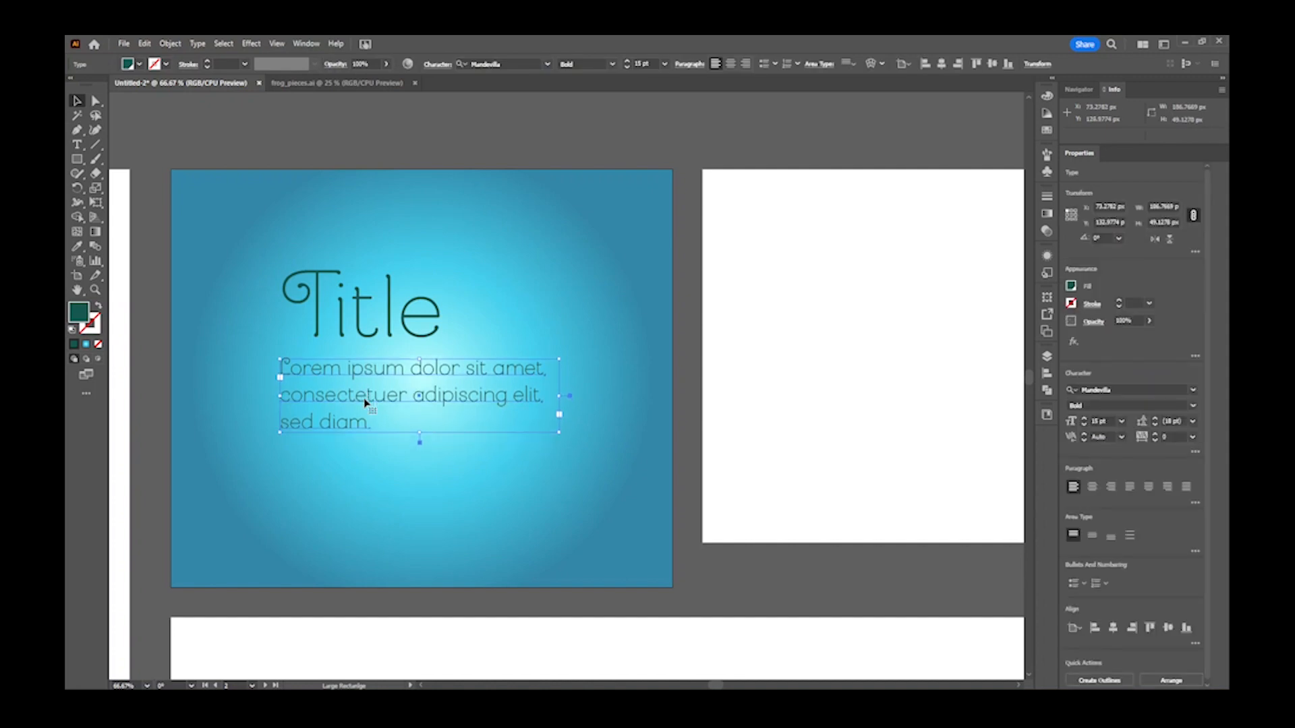
key("Up")
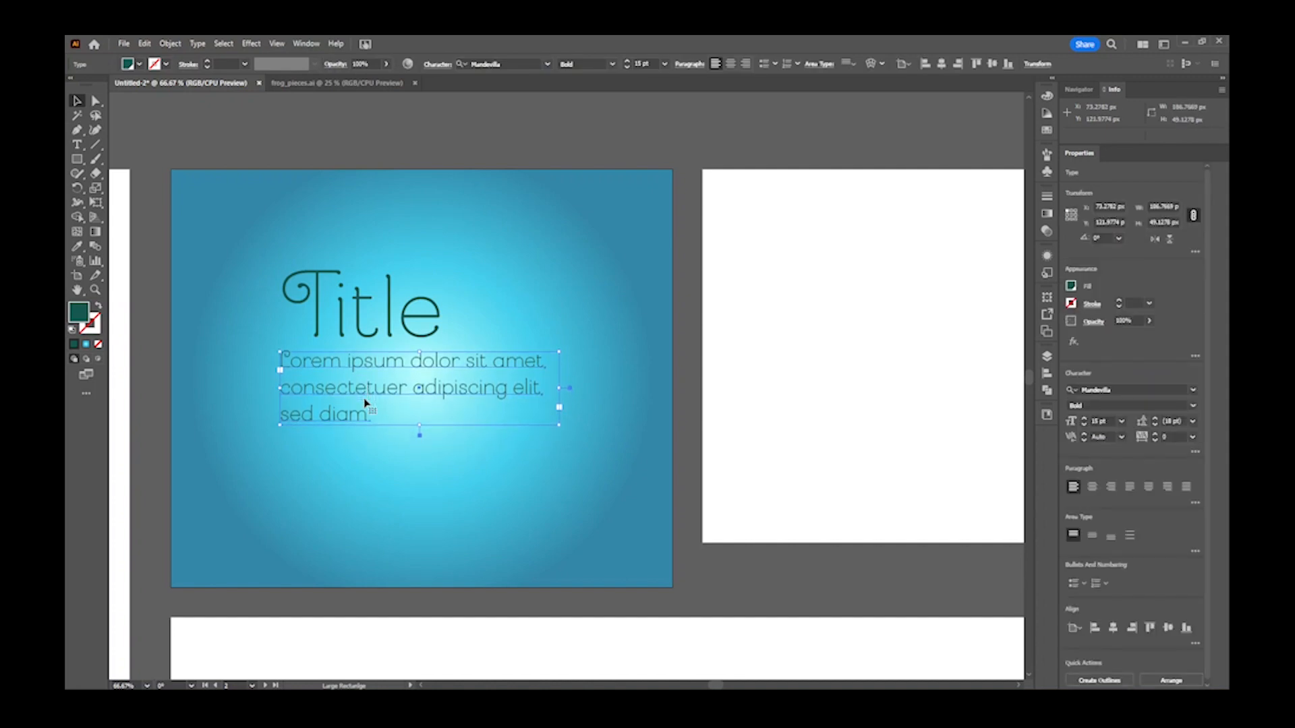
key("Down")
key("Down")
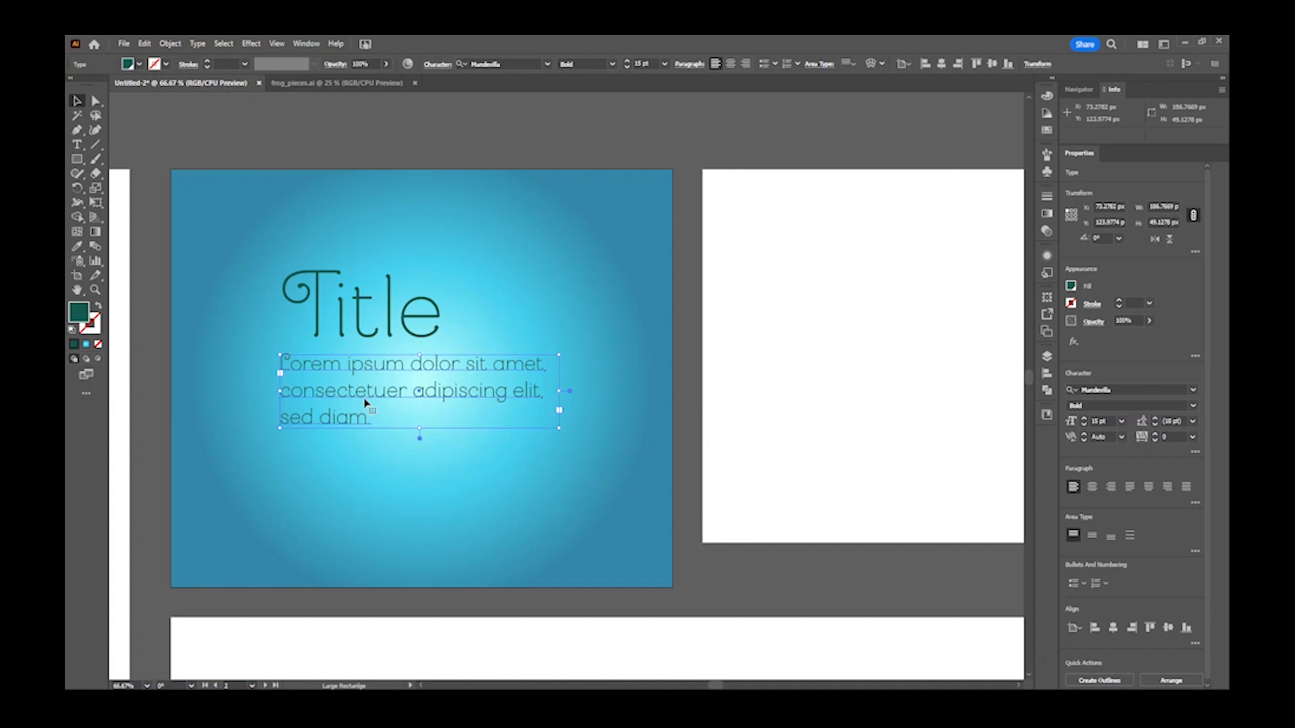
- Group the title with the body text and move the group to about X 95 px, Y 65 px
left_click(385, 317, "shift")
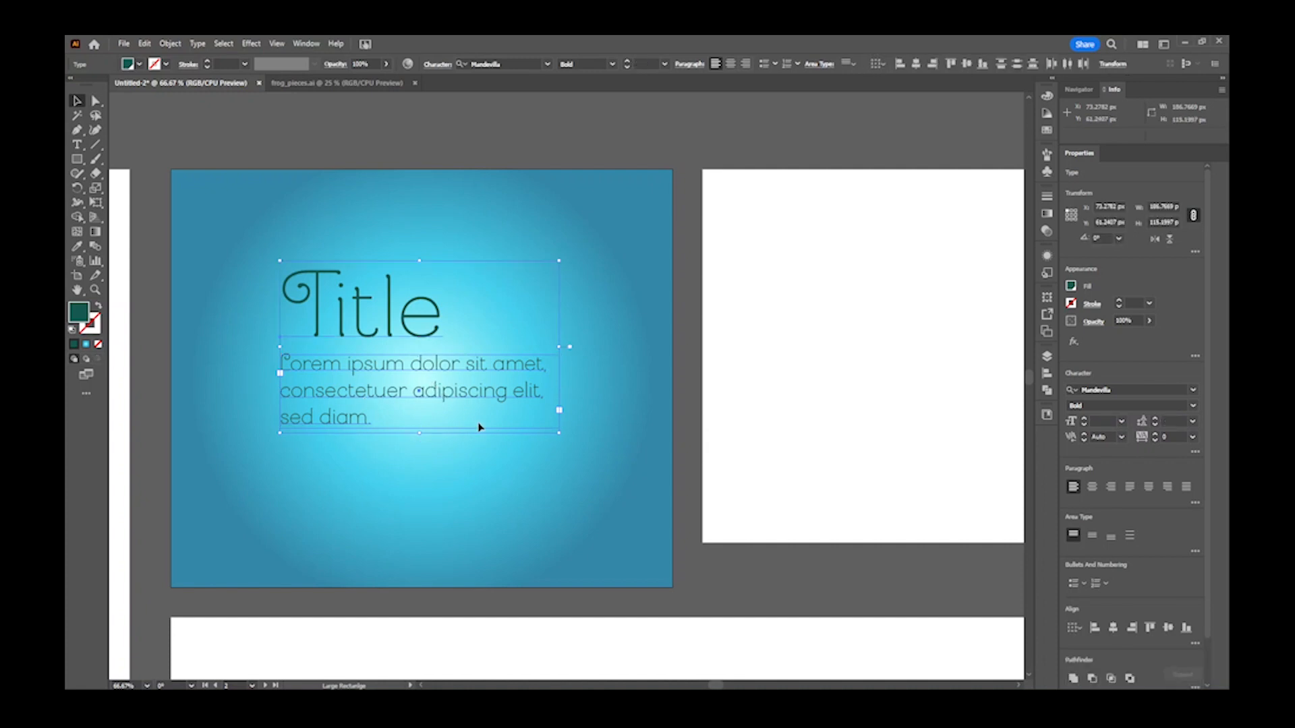
key("ctrl+g")
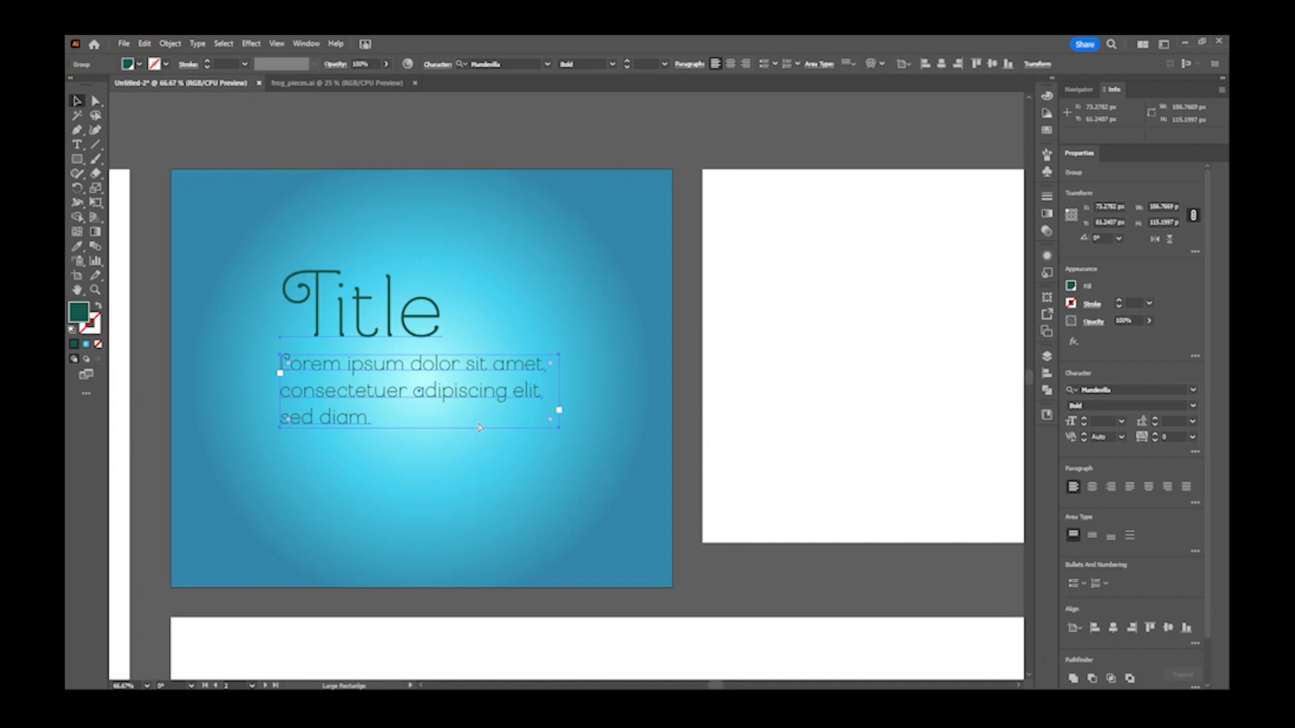
left_click_drag(451, 395, 487, 397)
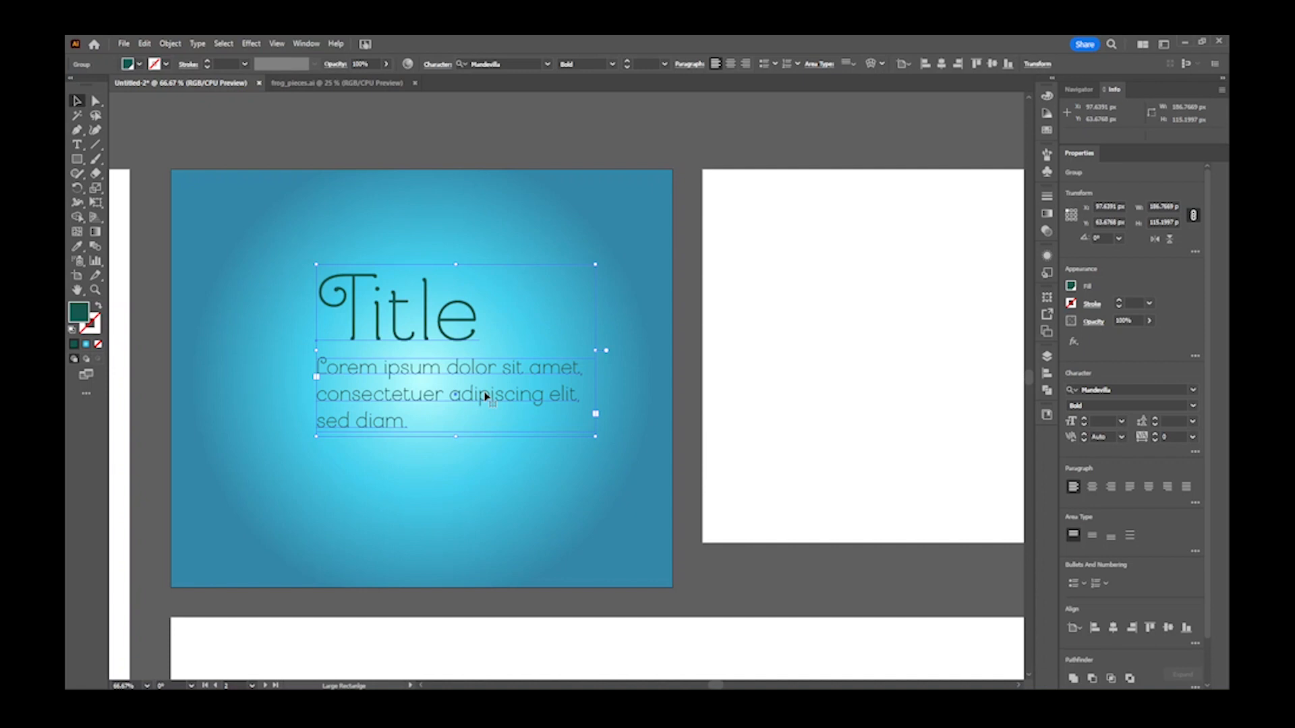
key("Right")
key("Right")
key("Right")
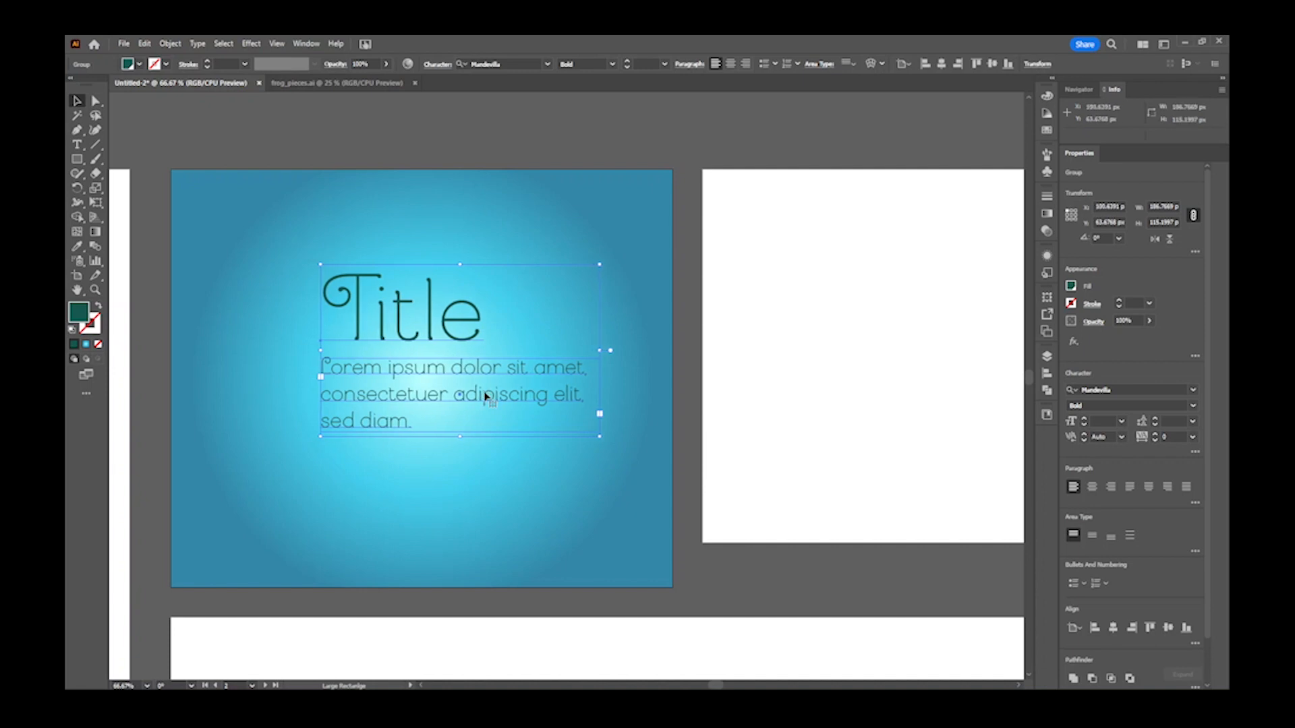
key("Up")
key("Up")
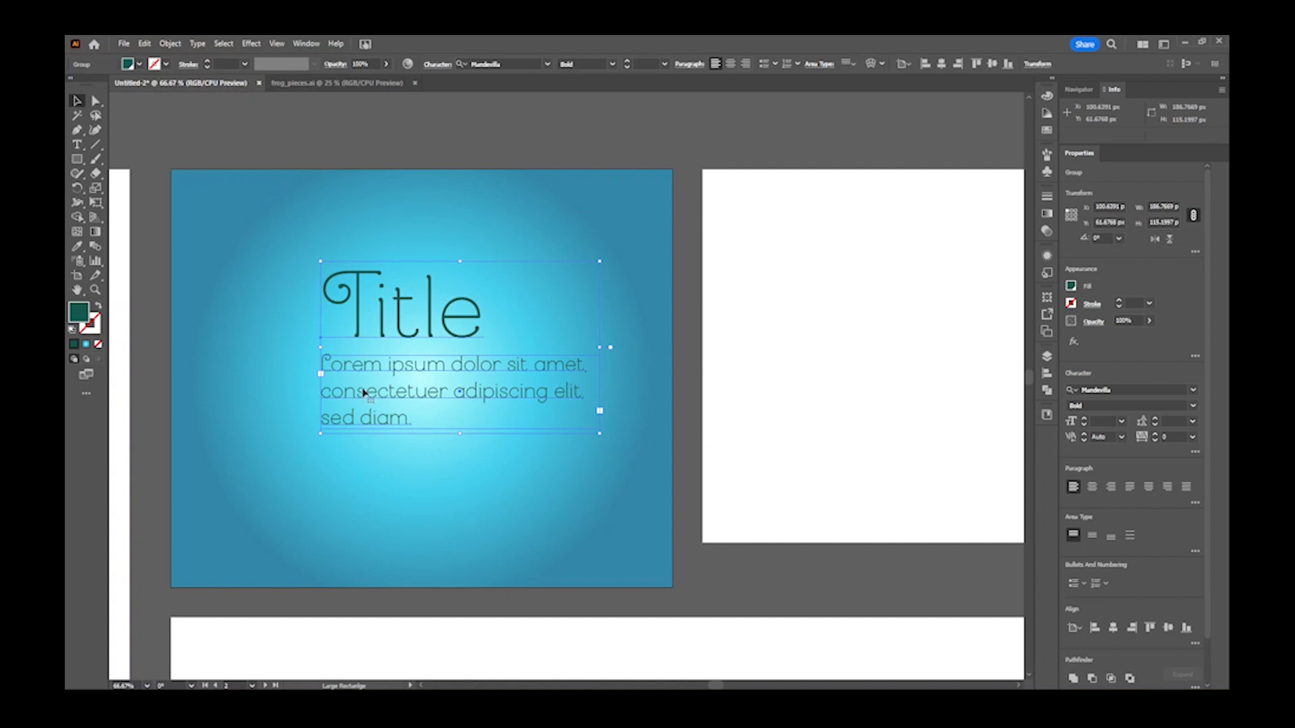
left_click_drag(388, 366, 378, 371)
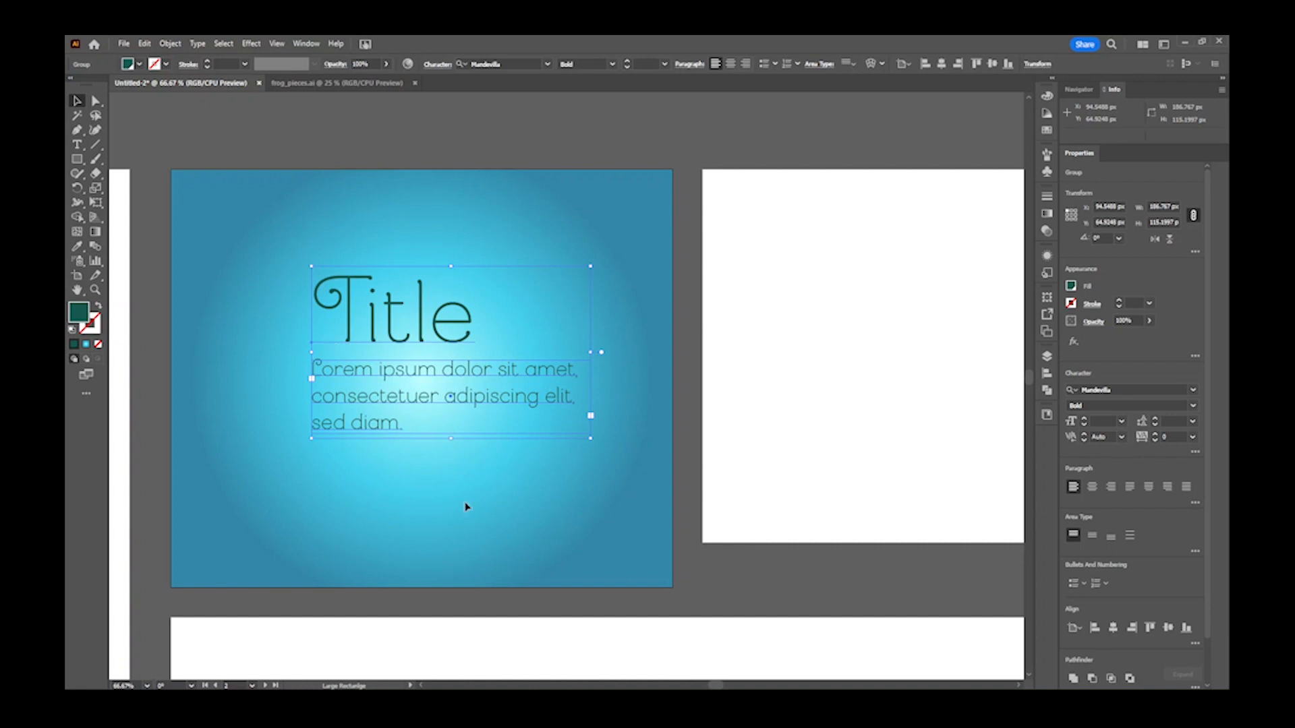
left_click(341, 517)
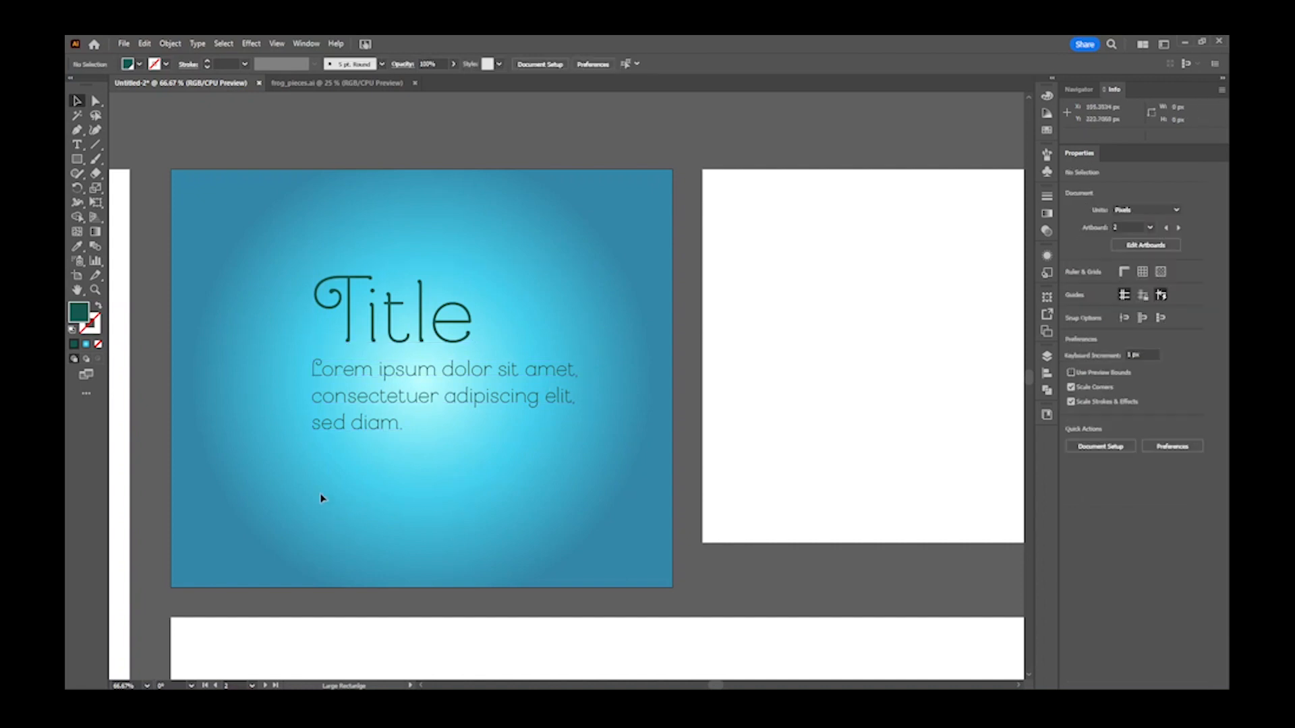
- Draw a rounded rectangle button about 71 × 19 px just below the body text on the Large Rectangle artboard
left_click(79, 161)
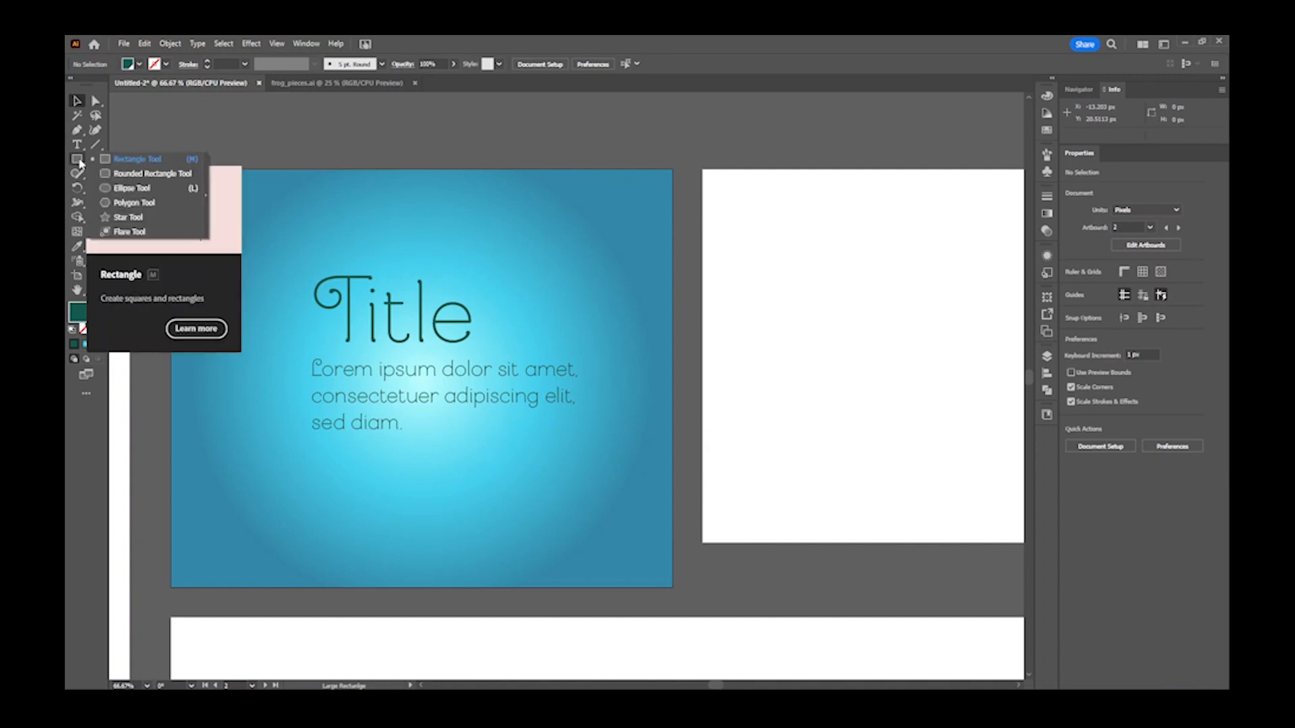
left_click(129, 174)
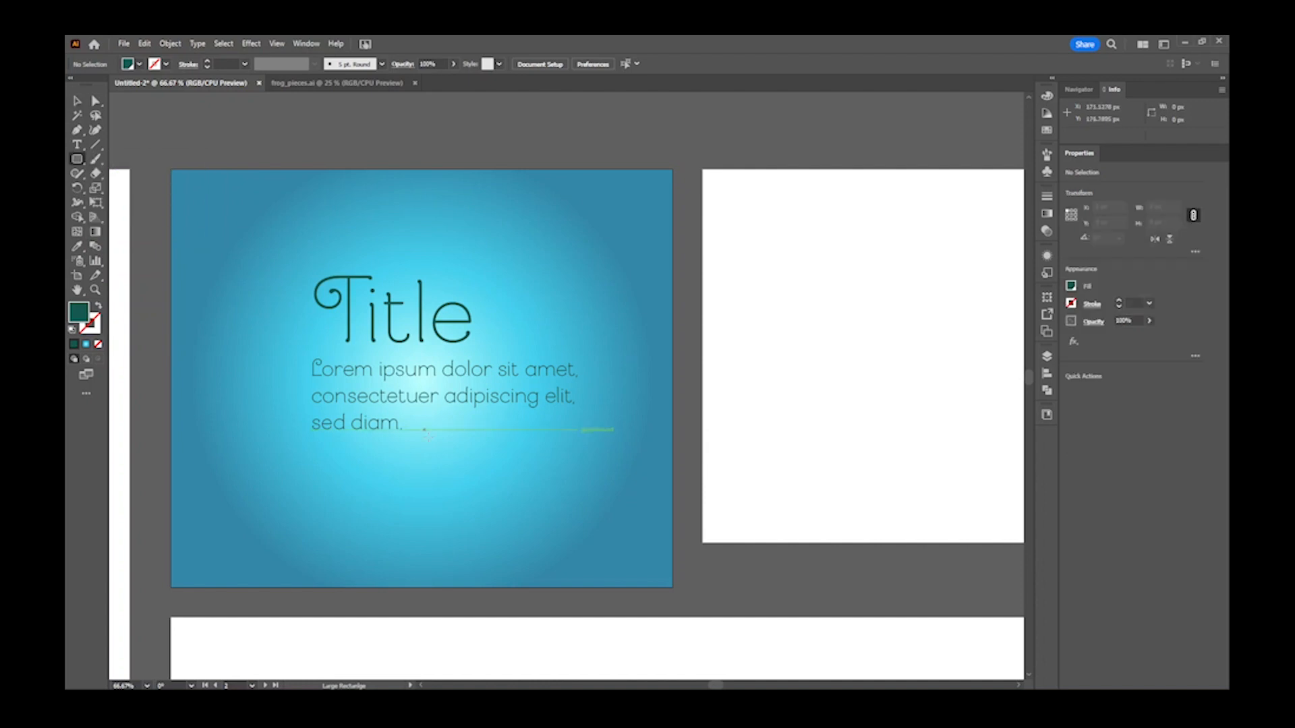
left_click_drag(429, 443, 536, 472)
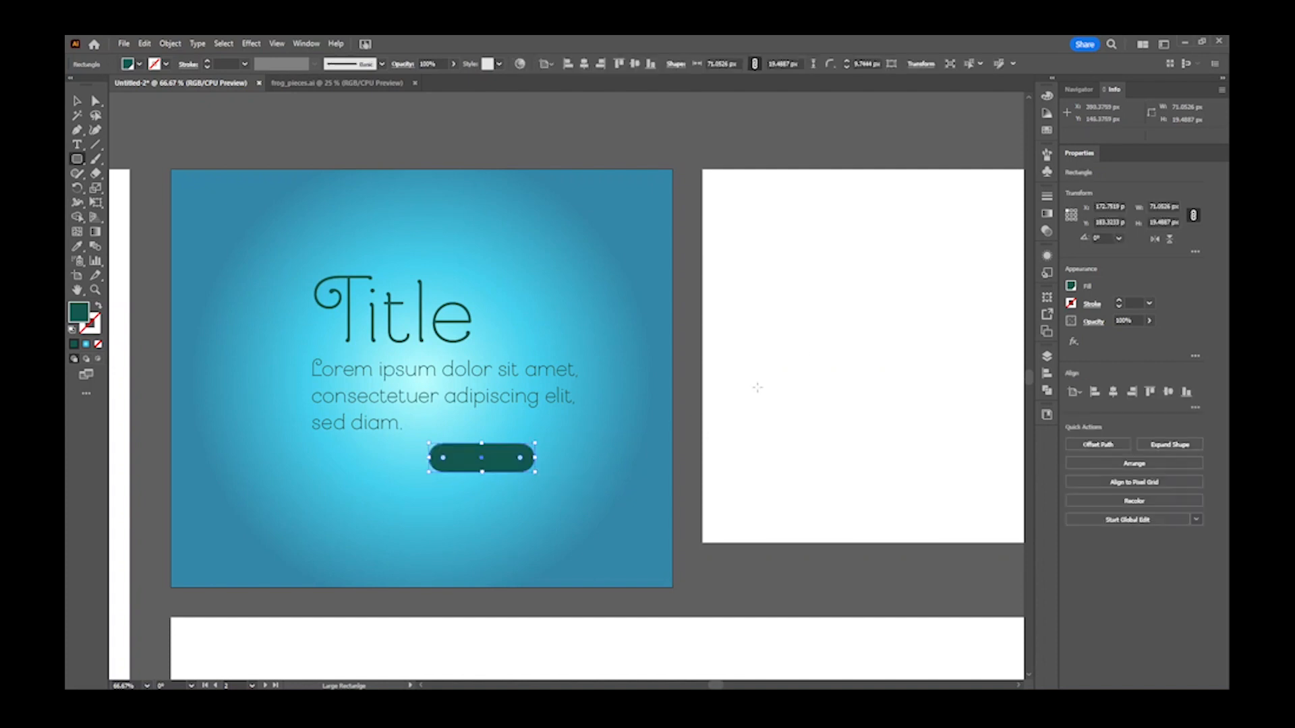
- Set the rounded button's size to 70 px wide and 20 px high
left_click(1160, 207)
type("71")
key("Return")
left_click(1164, 223)
type("21")
key("Return")
key("ctrl+z")
key("ctrl+z")
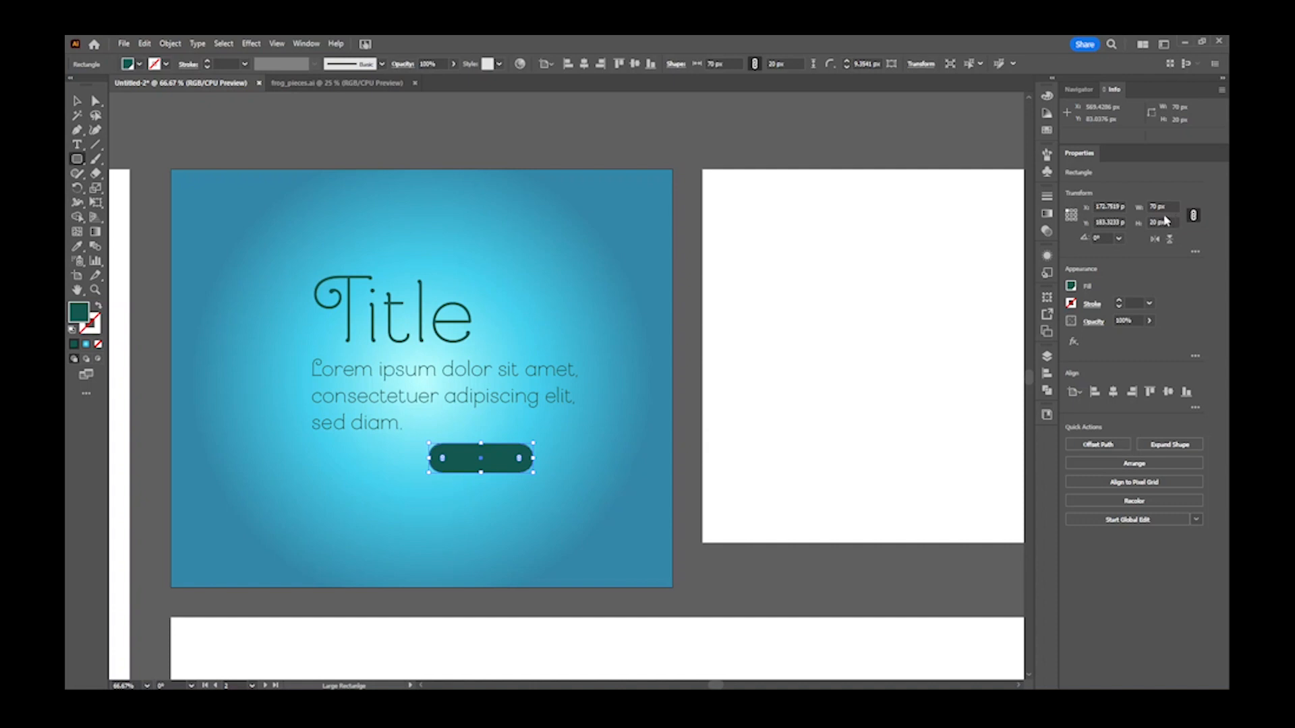
- Give the dark green button a light green 1 pt stroke from the swatches
left_click(1070, 286)
left_click(1072, 303)
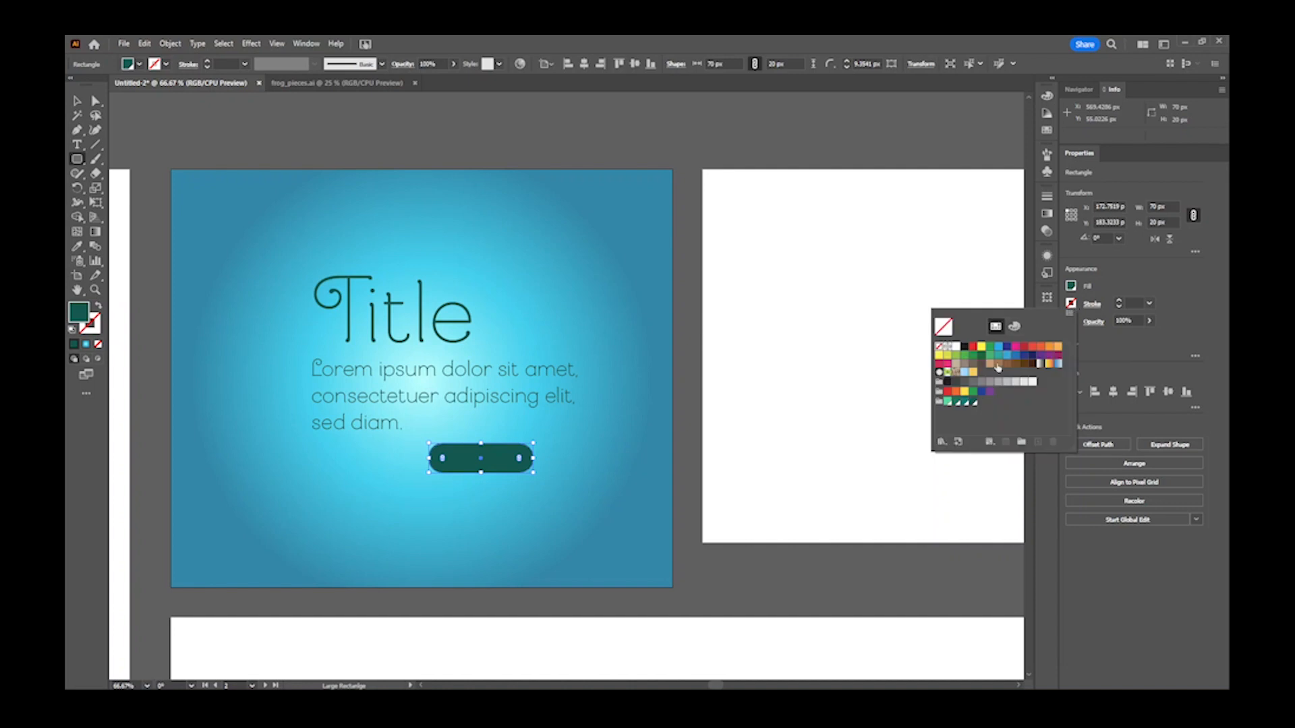
left_click(947, 402)
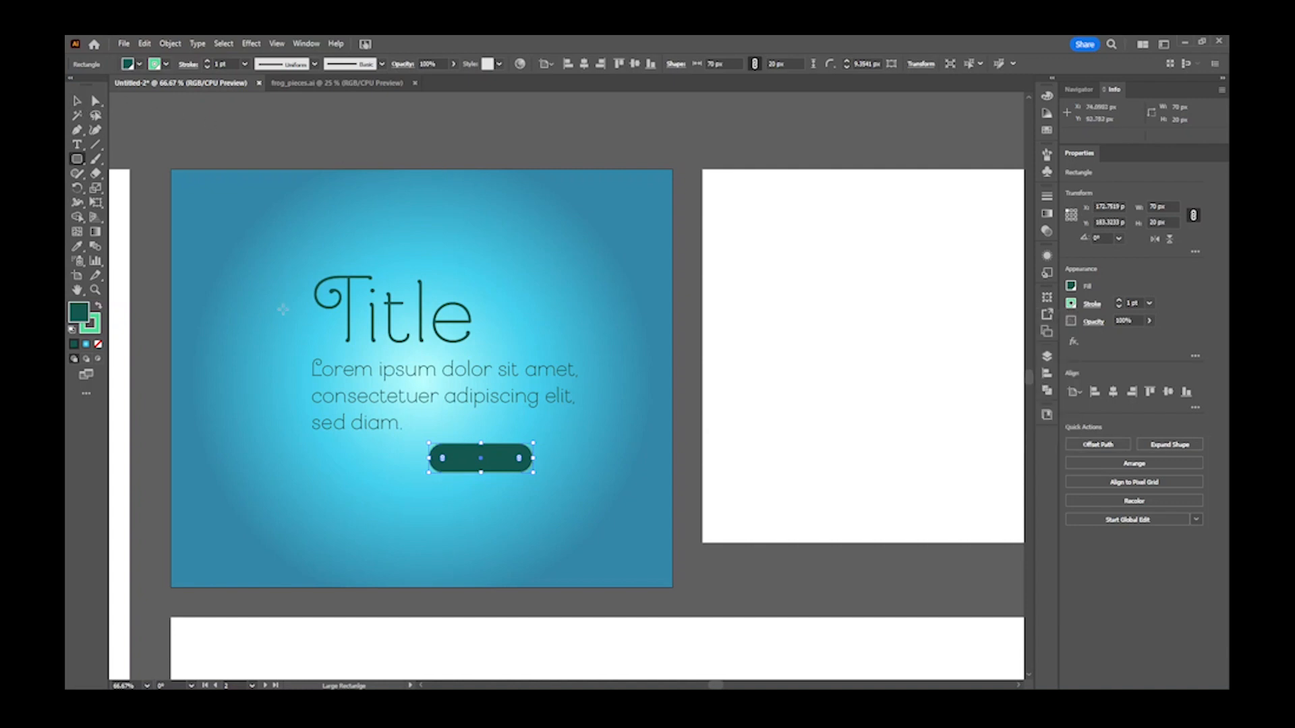
- Move the button horizontally so its right edge meets the body text frame's right edge, at about X 211 px
left_click(78, 102)
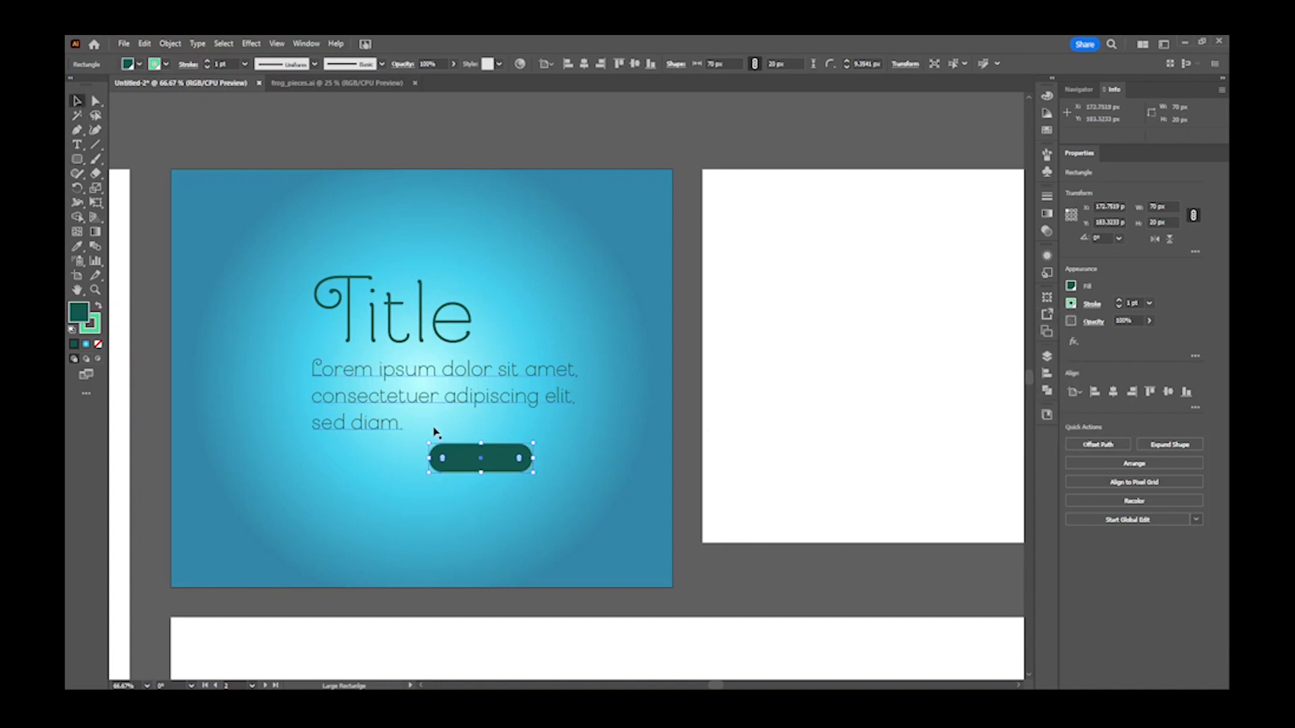
left_click_drag(500, 466, 529, 463)
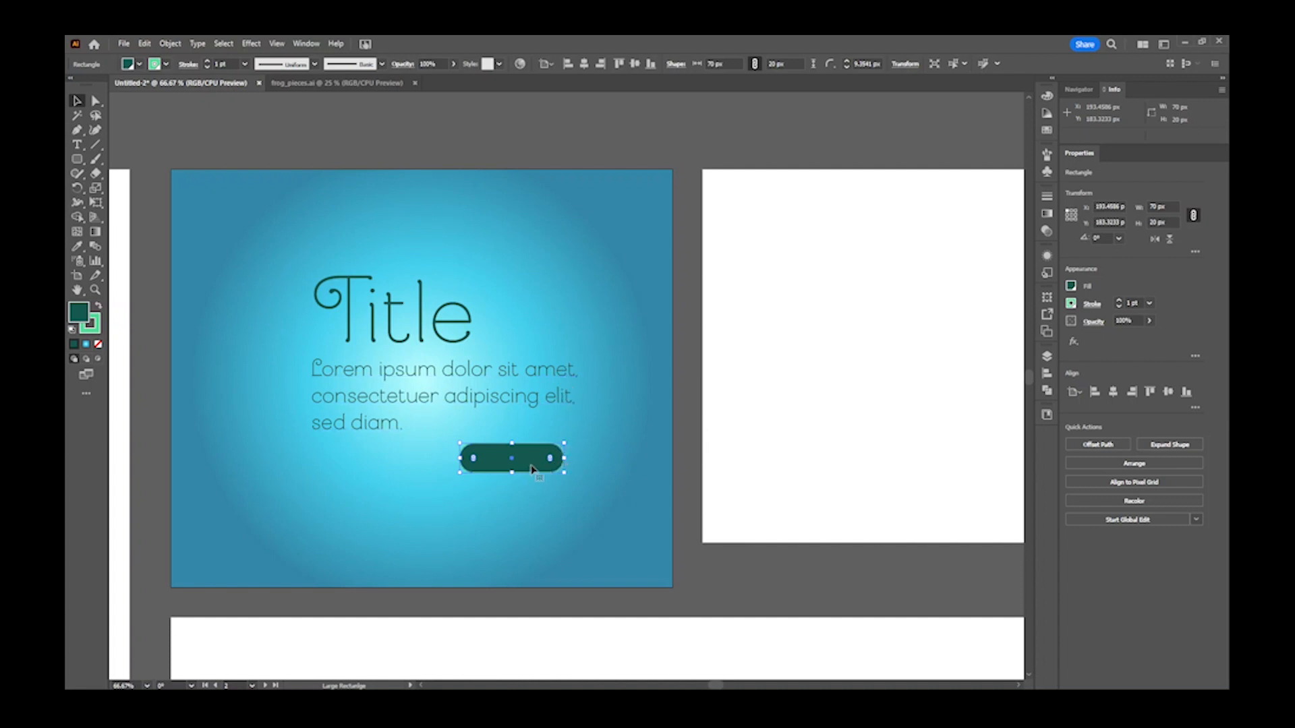
left_click_drag(534, 465, 557, 466)
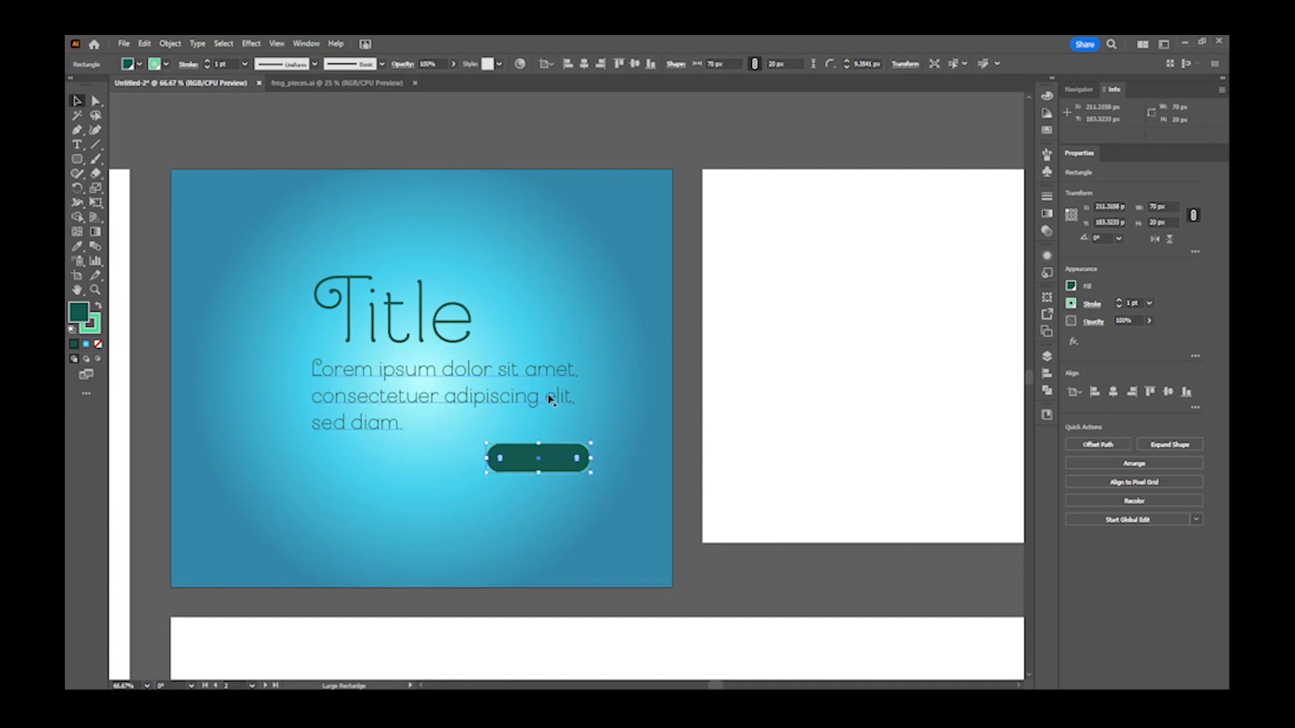
- Shift the button left so its right edge lines up with the visible end of the body text, at about X 202 px
left_click(549, 396)
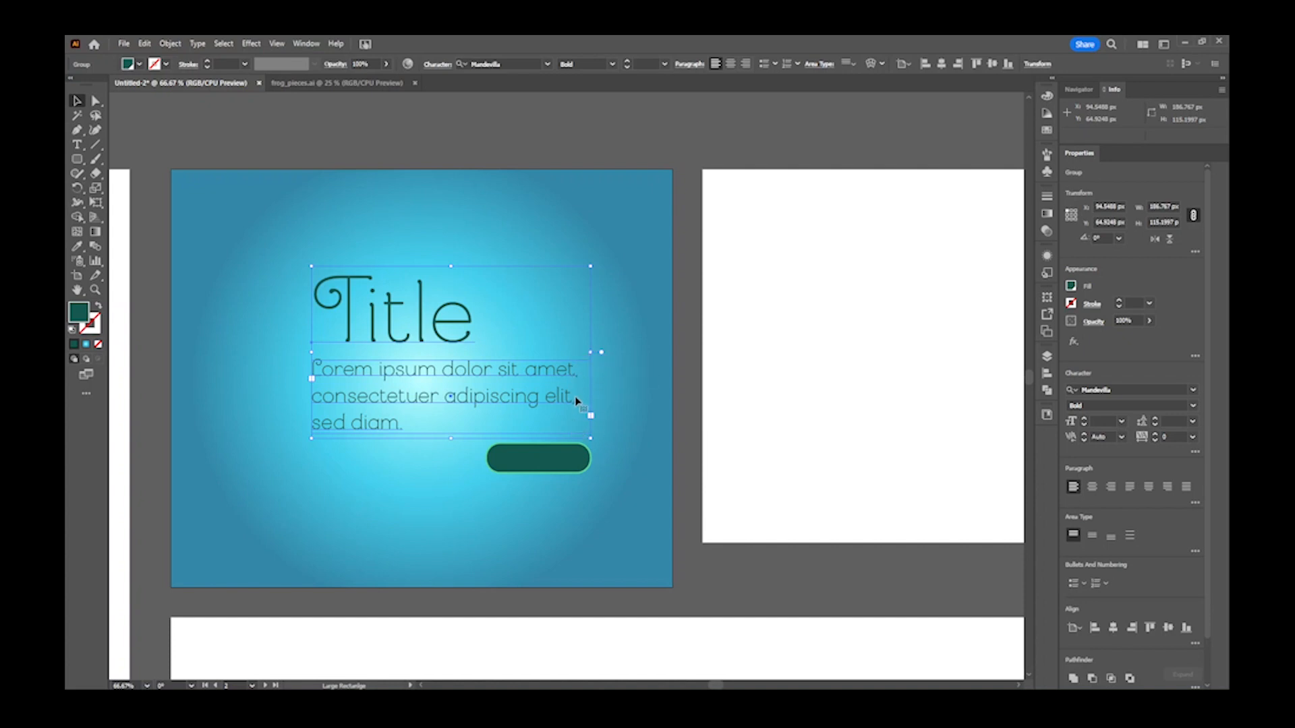
key("ctrl+1")
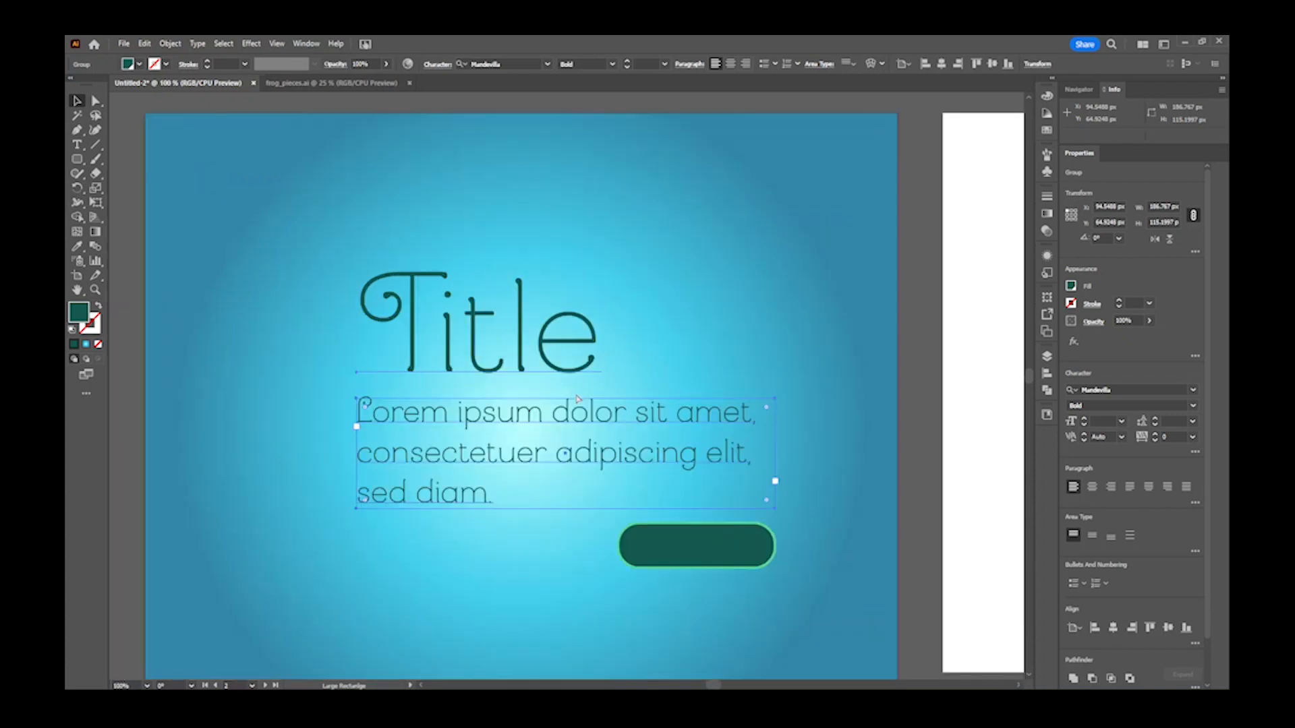
key("ctrl+plus")
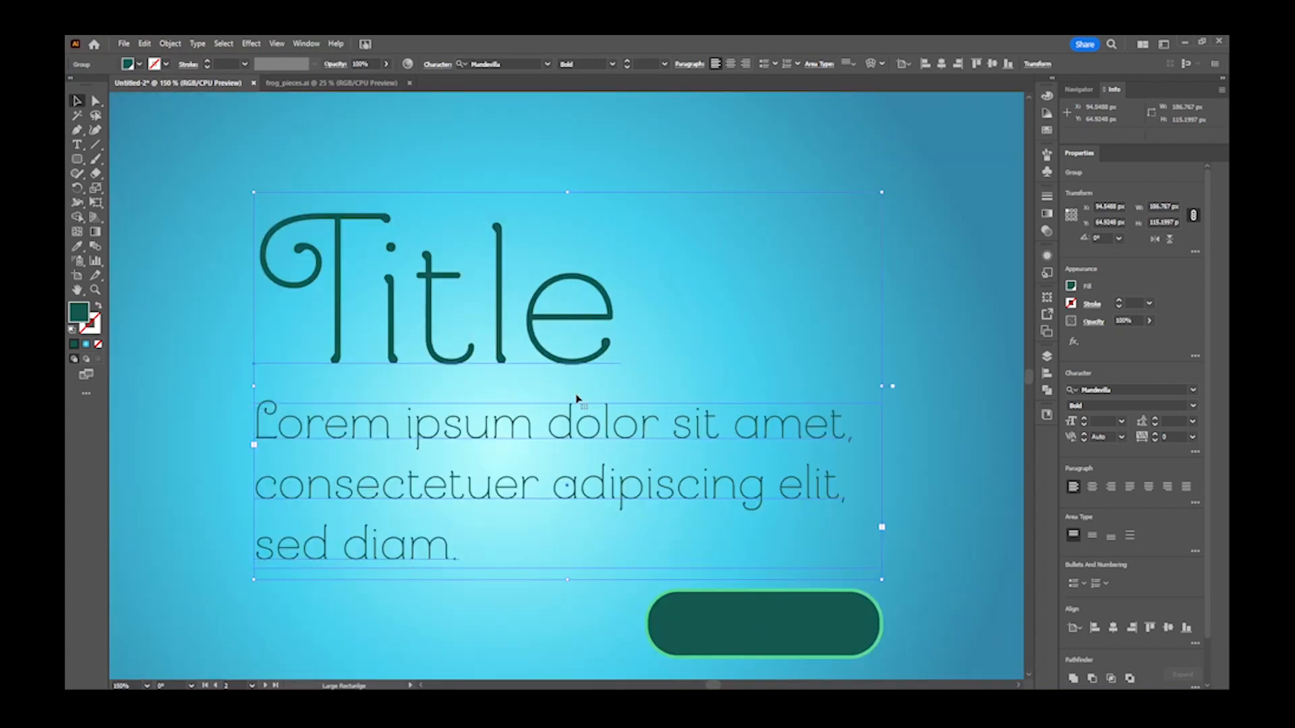
key("ctrl+minus")
key("ctrl+minus")
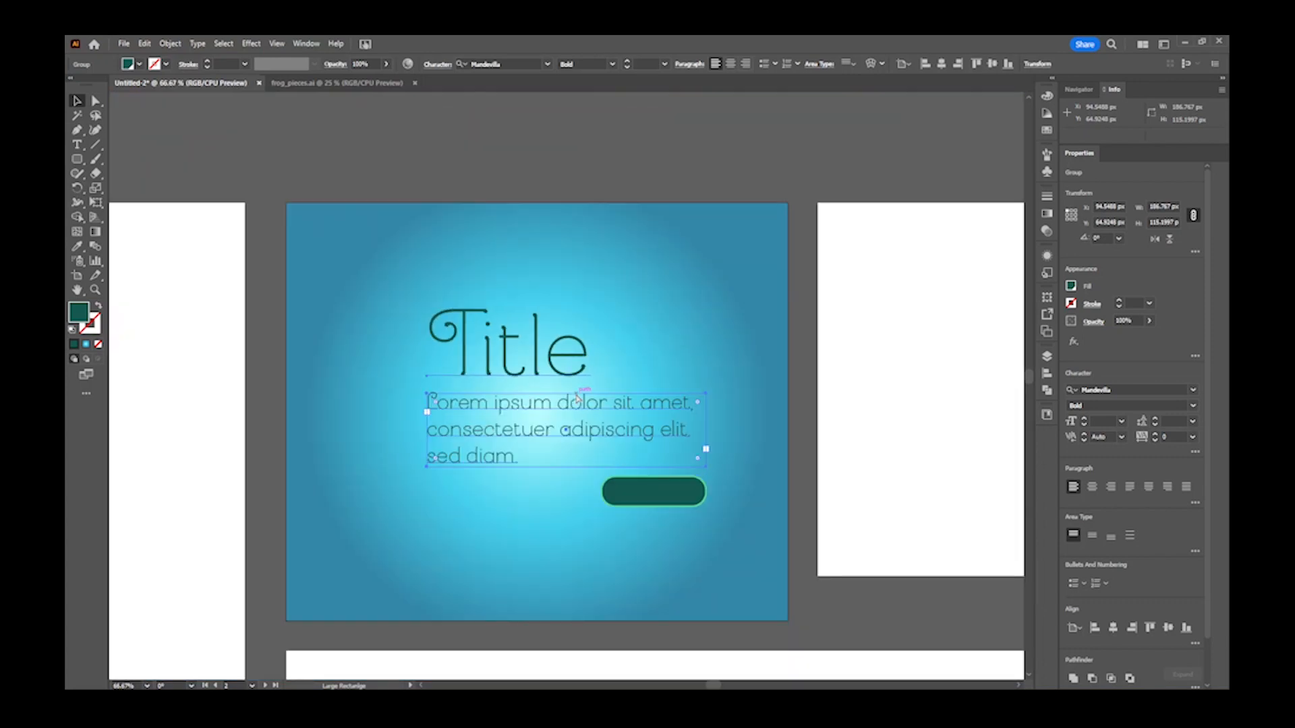
key("ctrl+plus")
key("ctrl+plus")
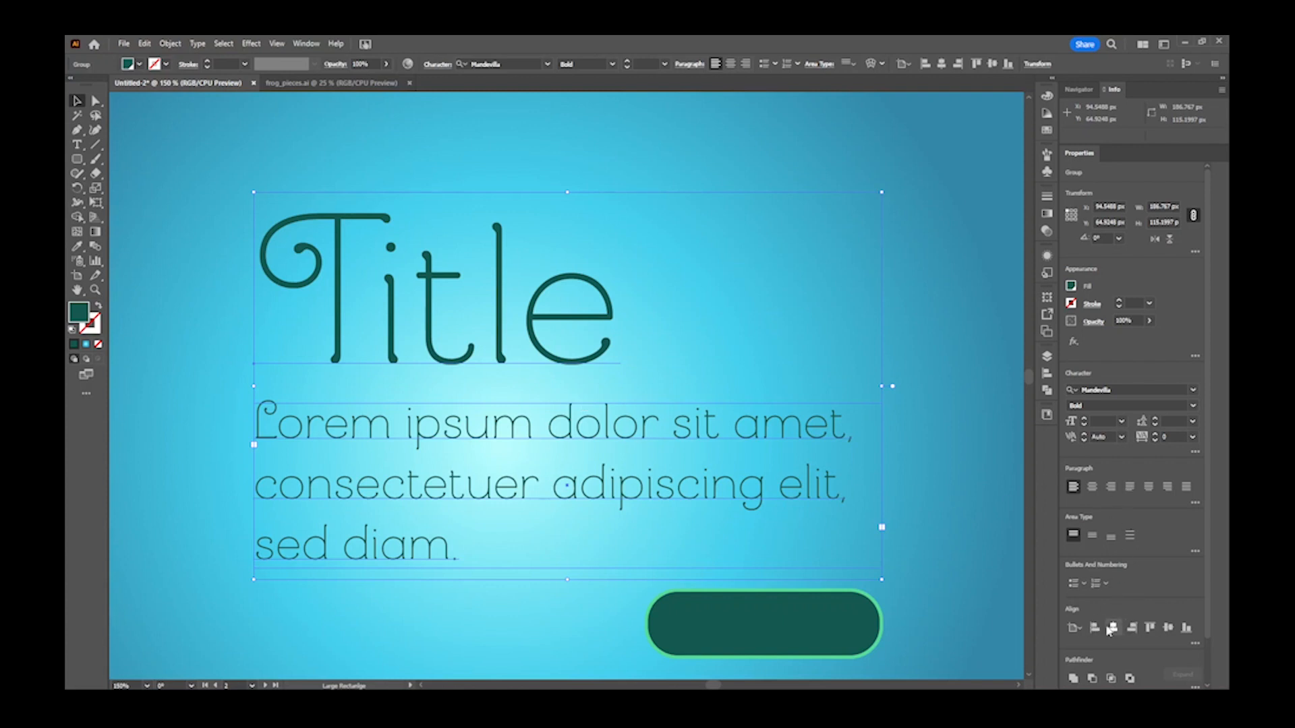
left_click_drag(939, 584, 888, 500)
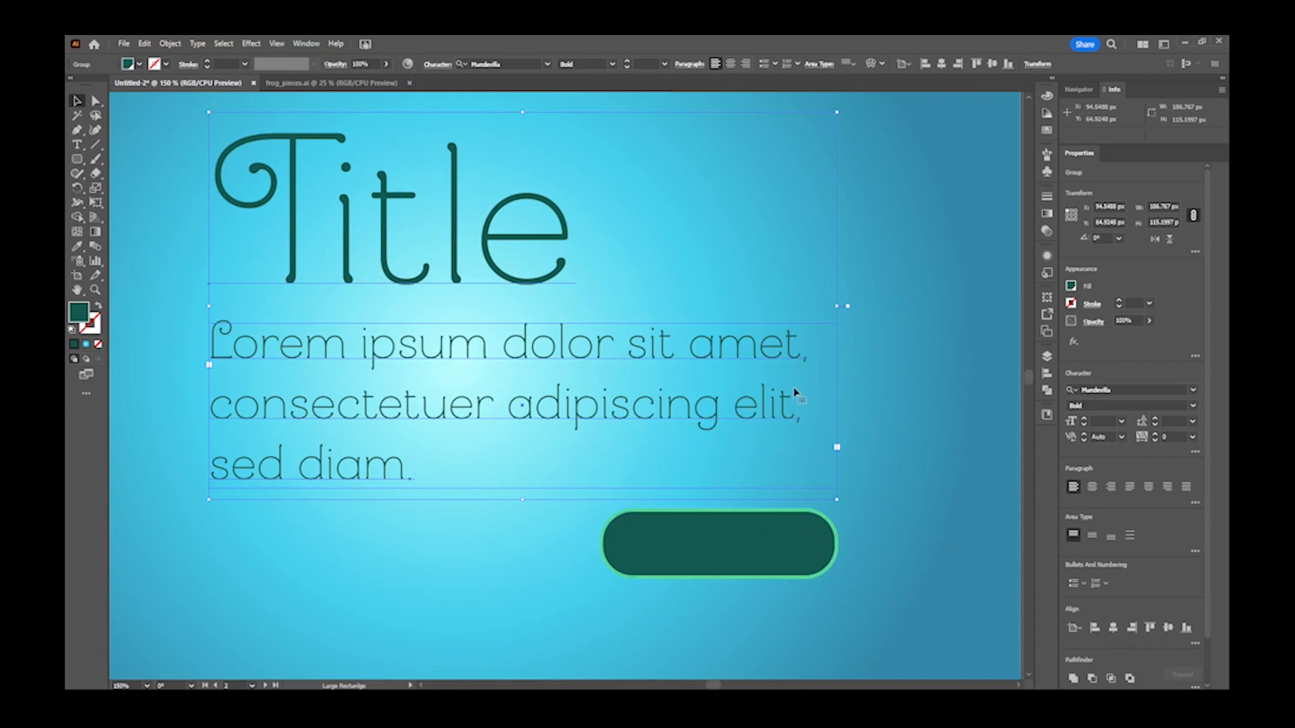
left_click(801, 554)
left_click_drag(800, 555, 770, 555)
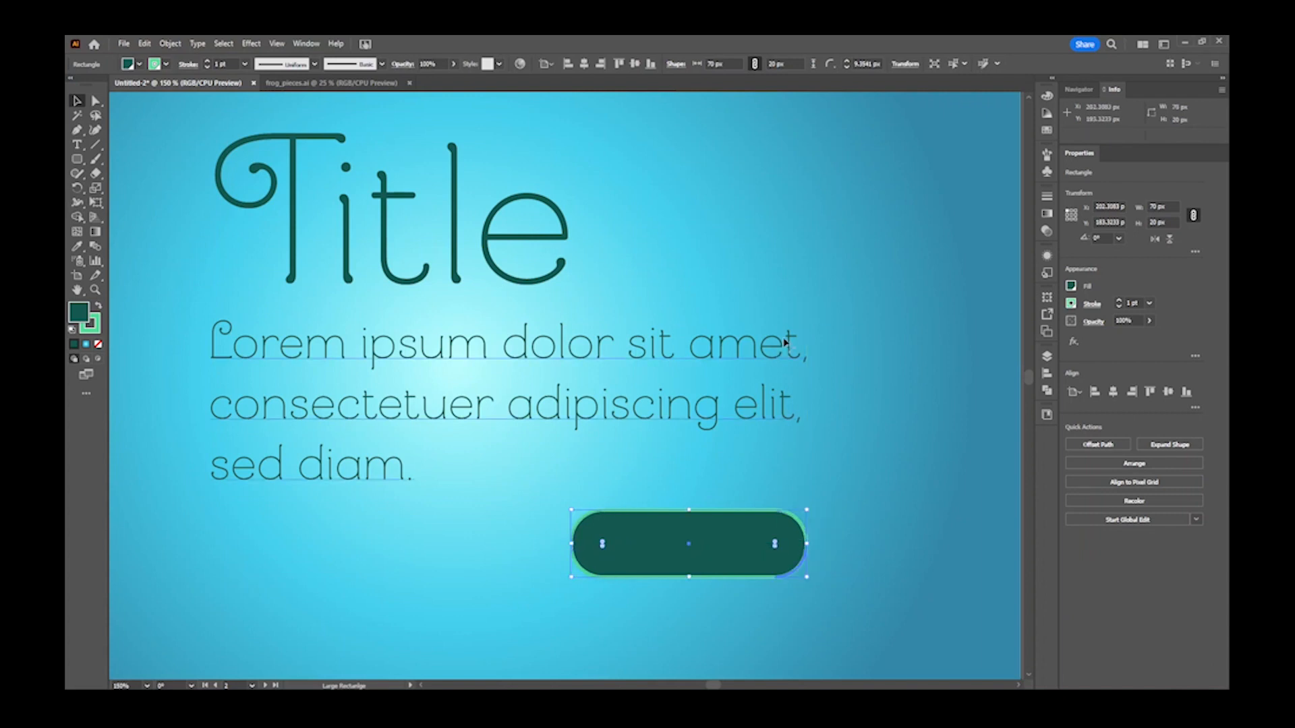
- Move the button left to about X 191 px and place a vertical ruler guide at the body text's visible end, about X 272.5 px
mouse_move(739, 537)
left_mouse_down()
mouse_move(756, 537)
mouse_move(739, 533)
left_mouse_up()
left_click_drag(744, 543, 706, 543)
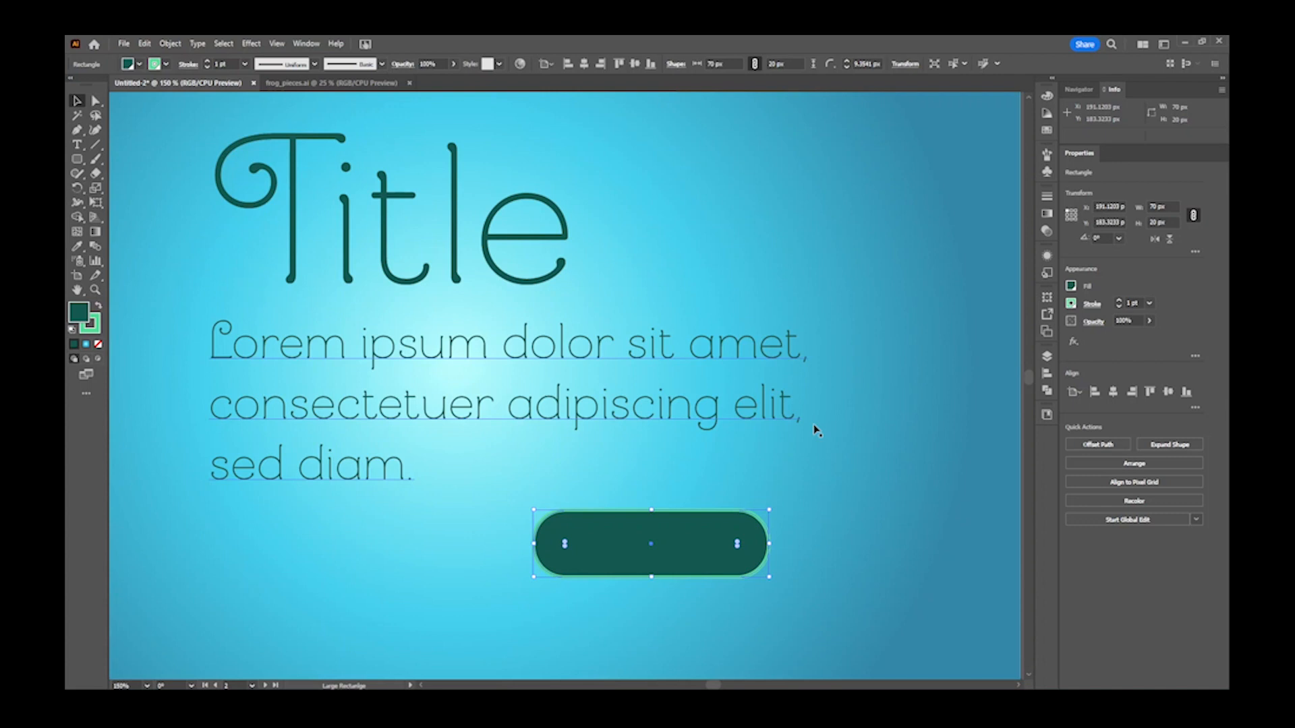
key("a")
key("ctrl+r")
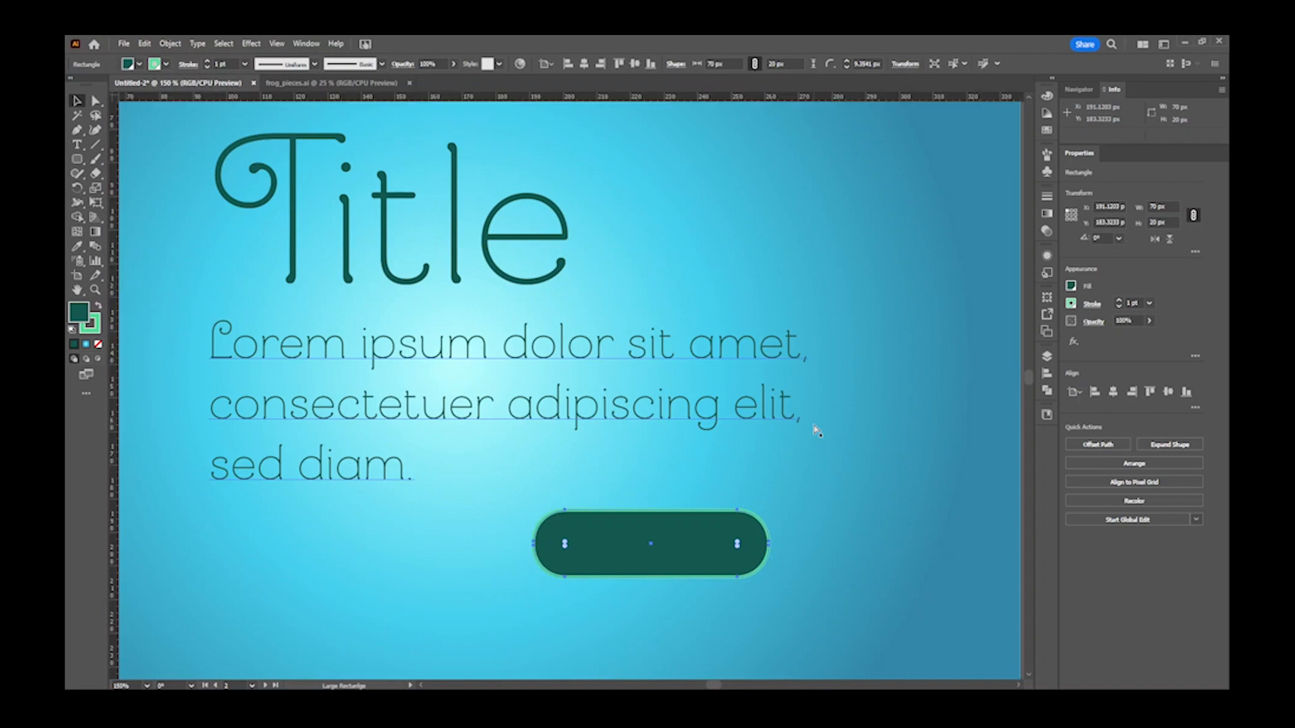
key("v")
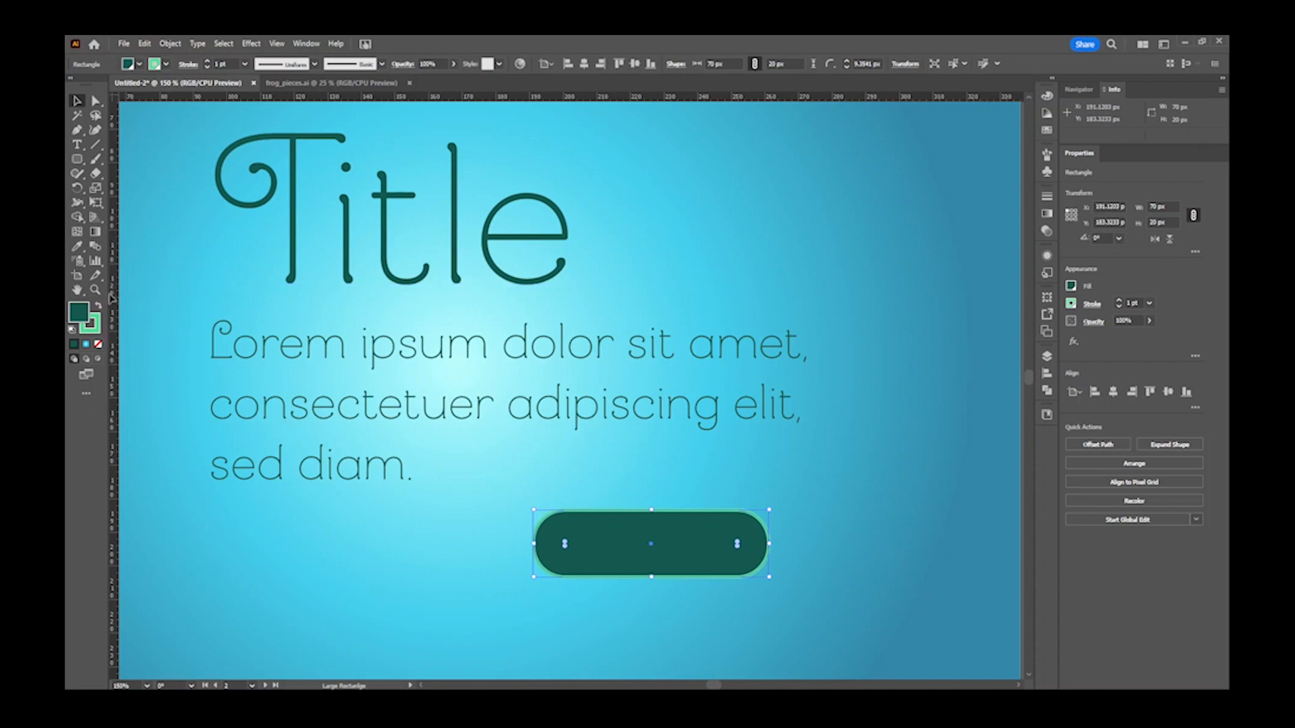
left_click_drag(113, 297, 809, 389)
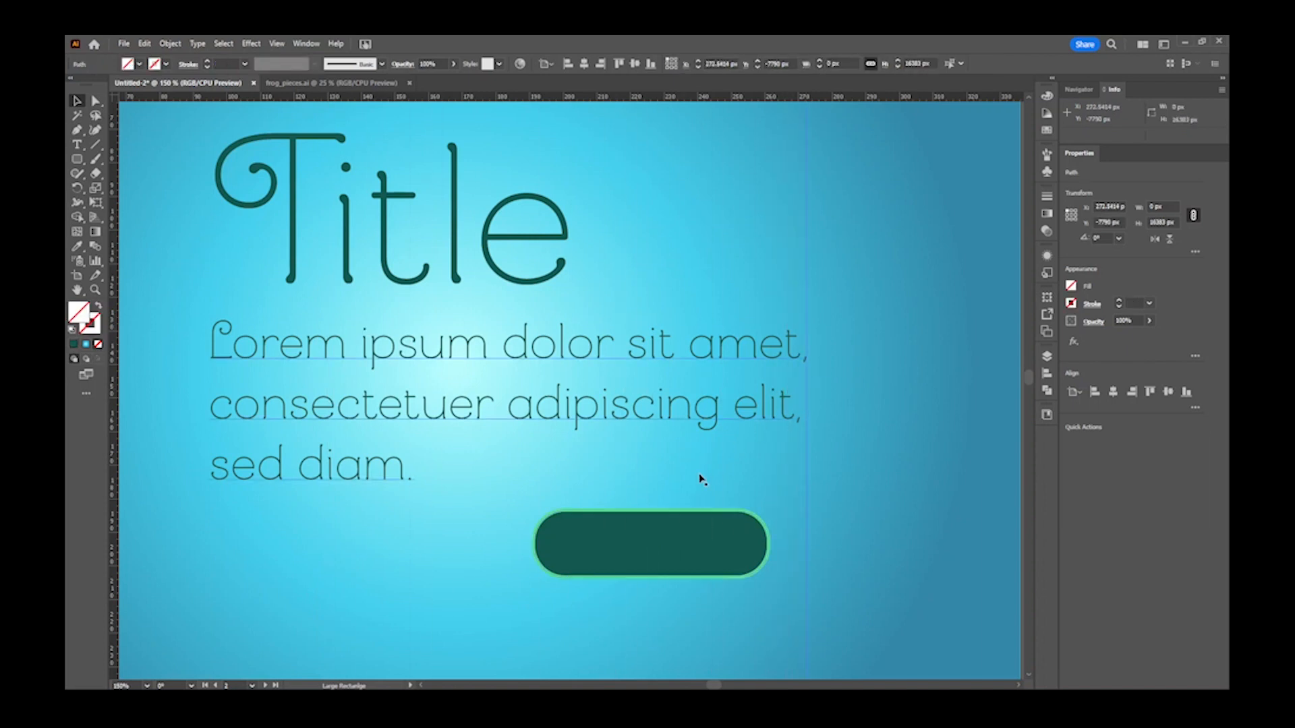
- Snap the button's right edge to the vertical guide, at about X 202 px
left_click(679, 538)
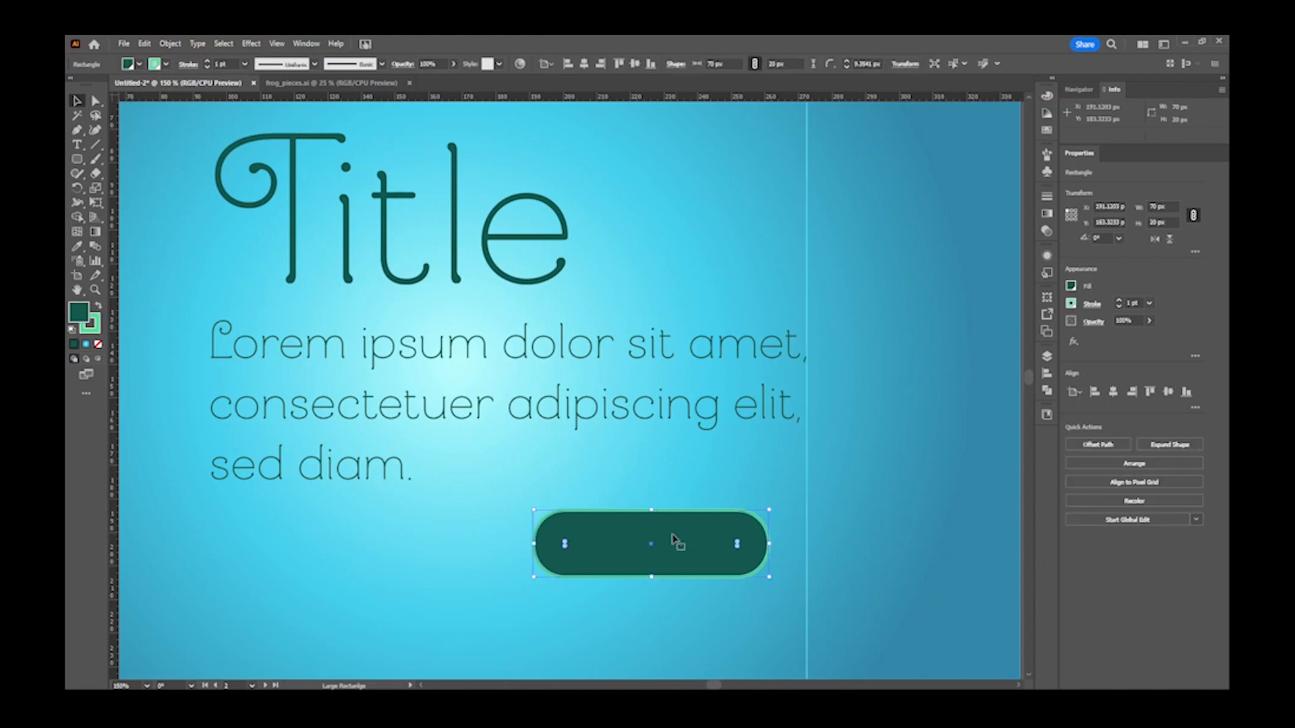
left_click_drag(674, 538, 705, 539)
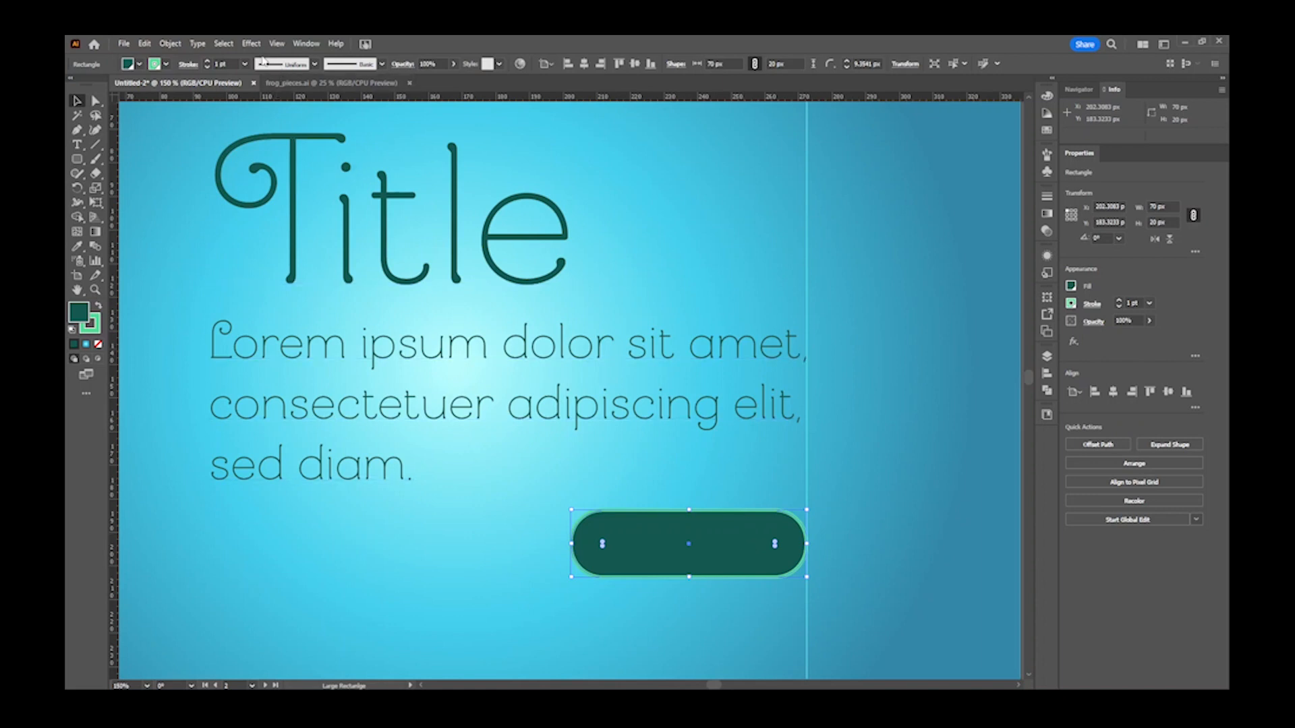
- Try moving the text group, the button and the unlocked guide together, and undo the move
left_click(276, 44)
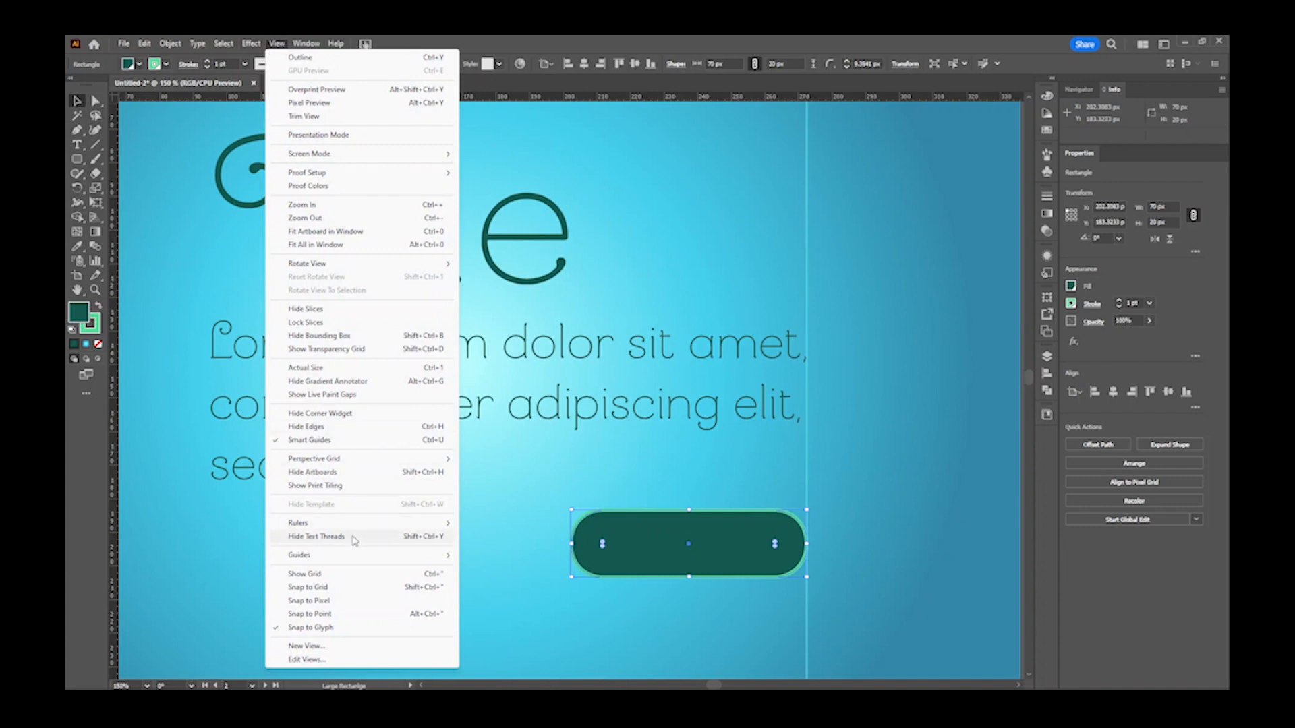
mouse_move(375, 560)
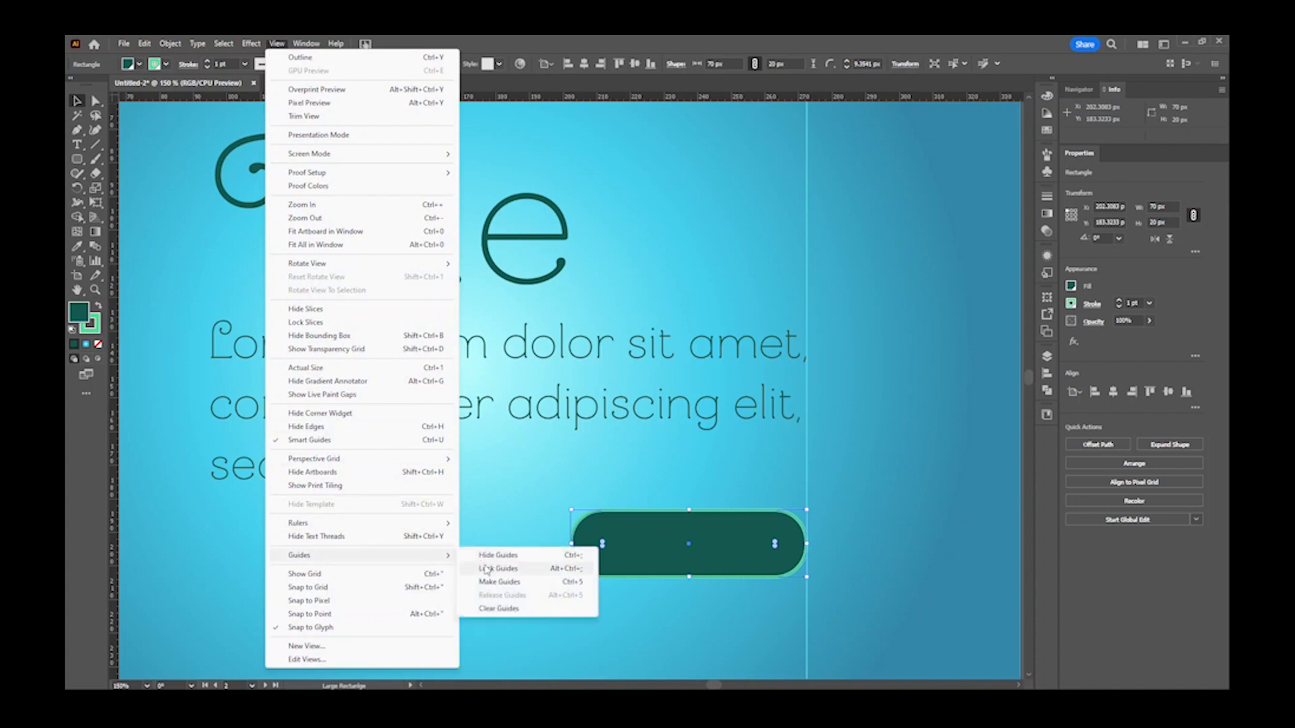
left_click(812, 492)
left_click(837, 476)
left_click_drag(907, 403, 515, 573)
left_click_drag(784, 539, 698, 476)
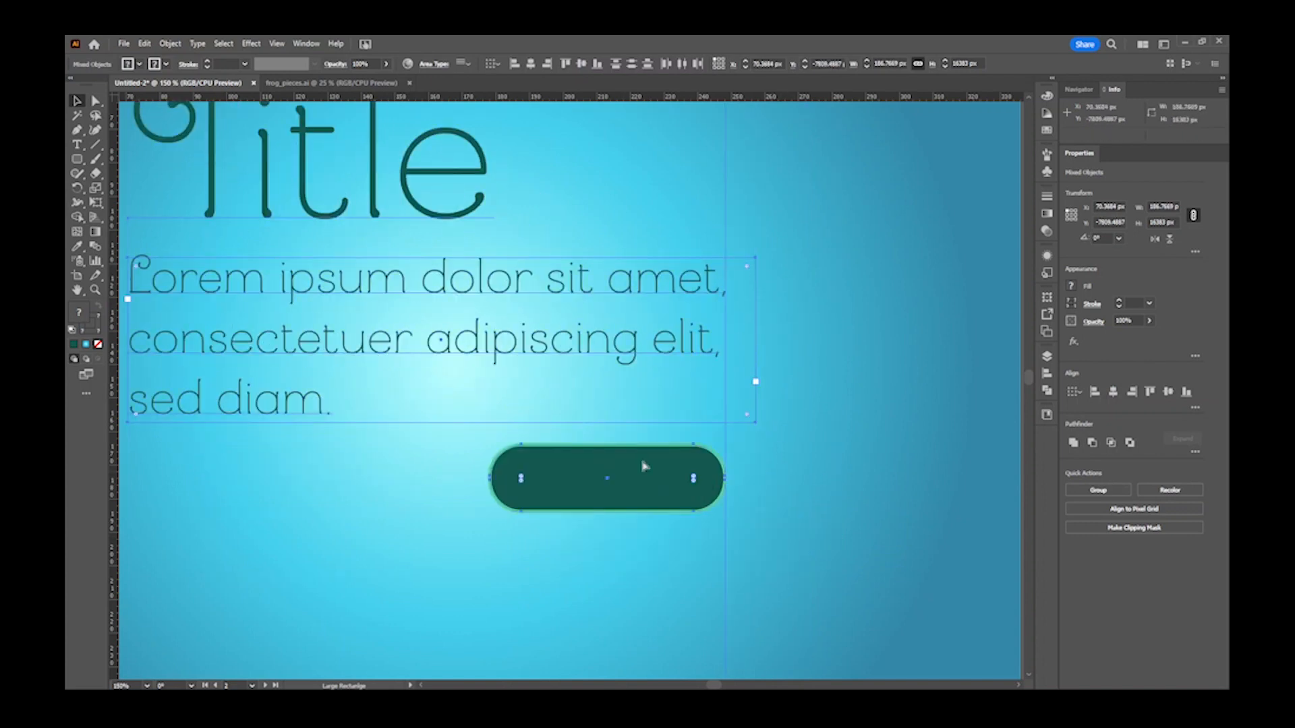
key("ctrl+z")
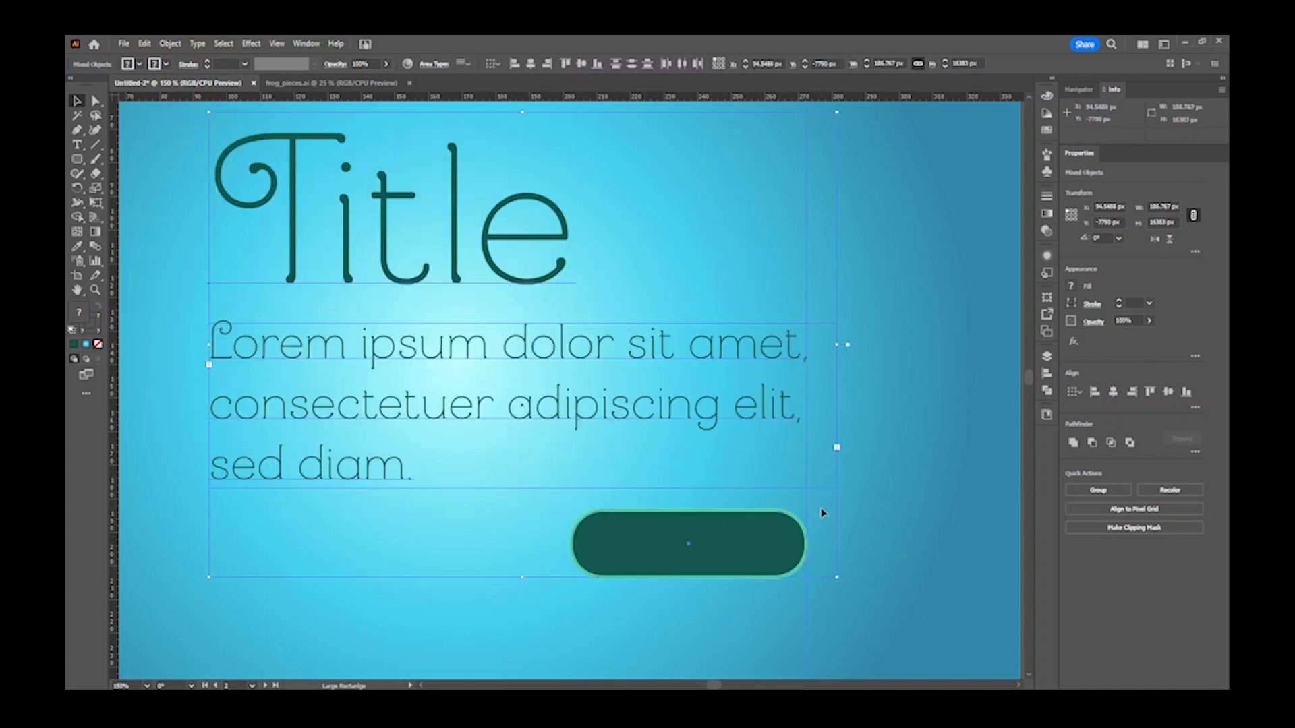
- Lock the guides and test this by moving the text group with the button, undoing the move
left_click(277, 44)
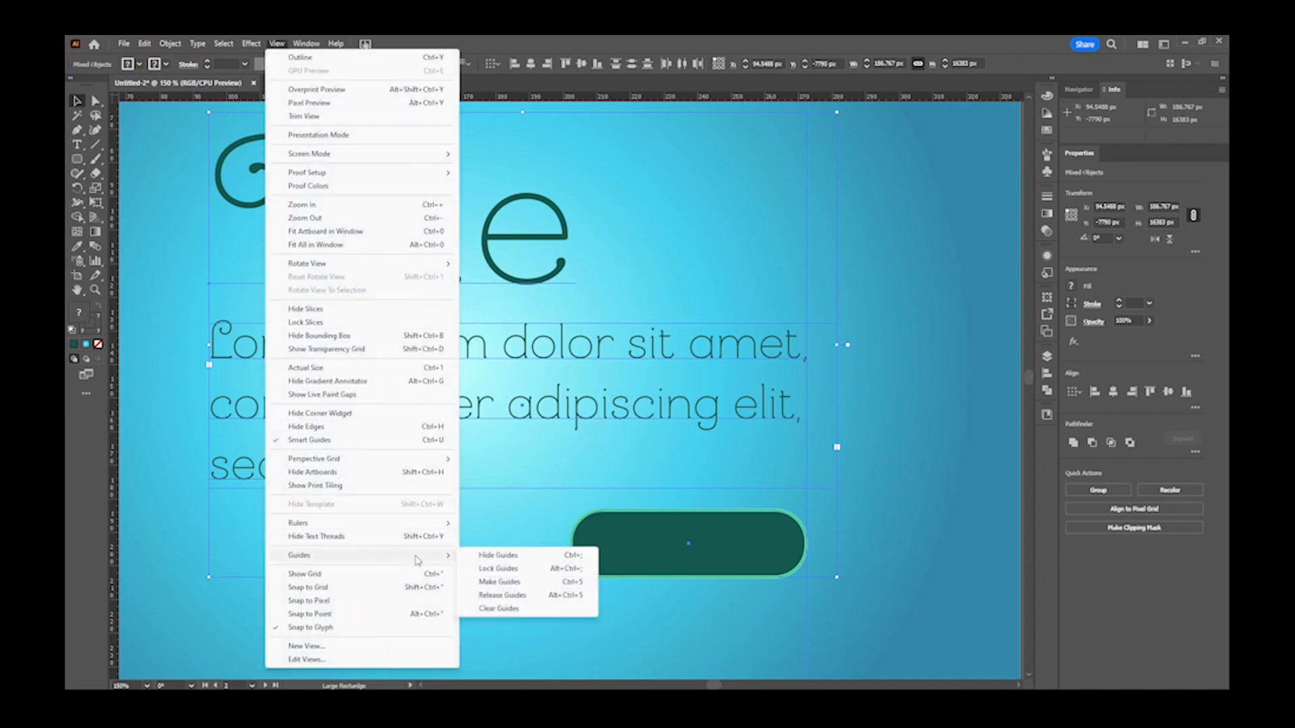
left_click(477, 575)
left_click(906, 464)
left_click_drag(893, 418, 595, 575)
left_click_drag(676, 554, 488, 415)
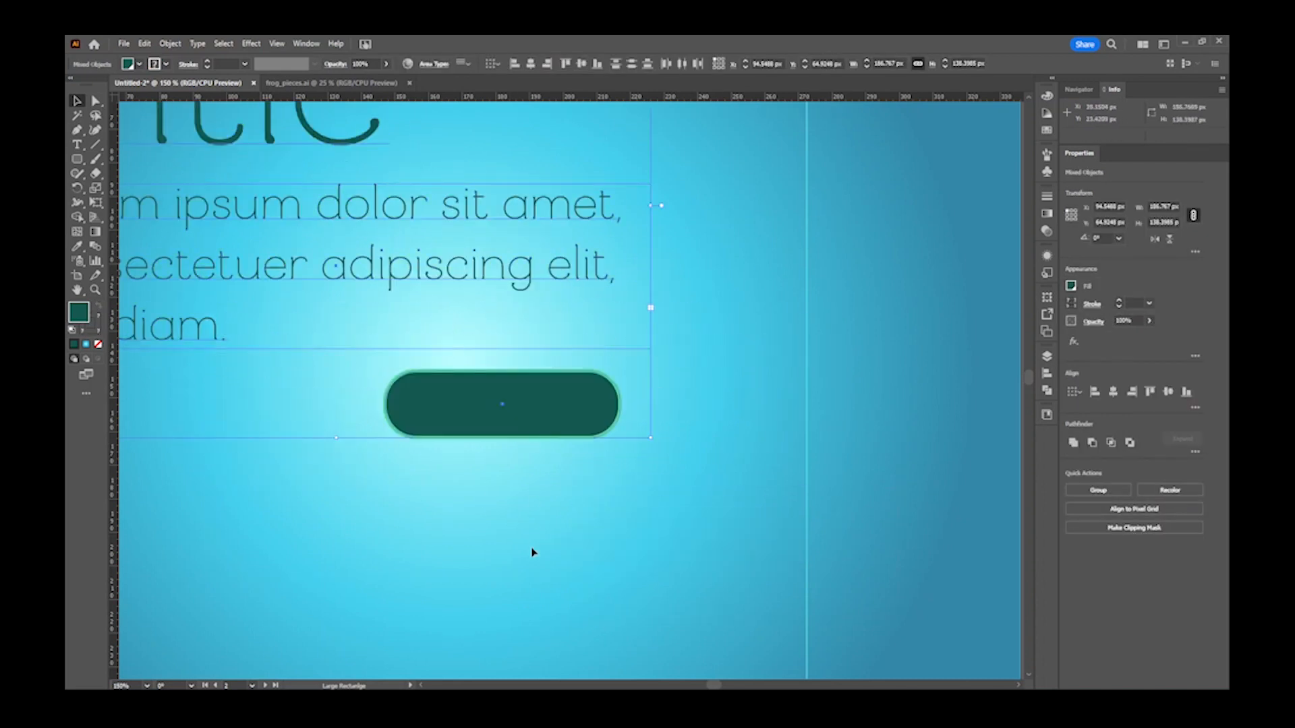
key("ctrl+z")
left_click(871, 511)
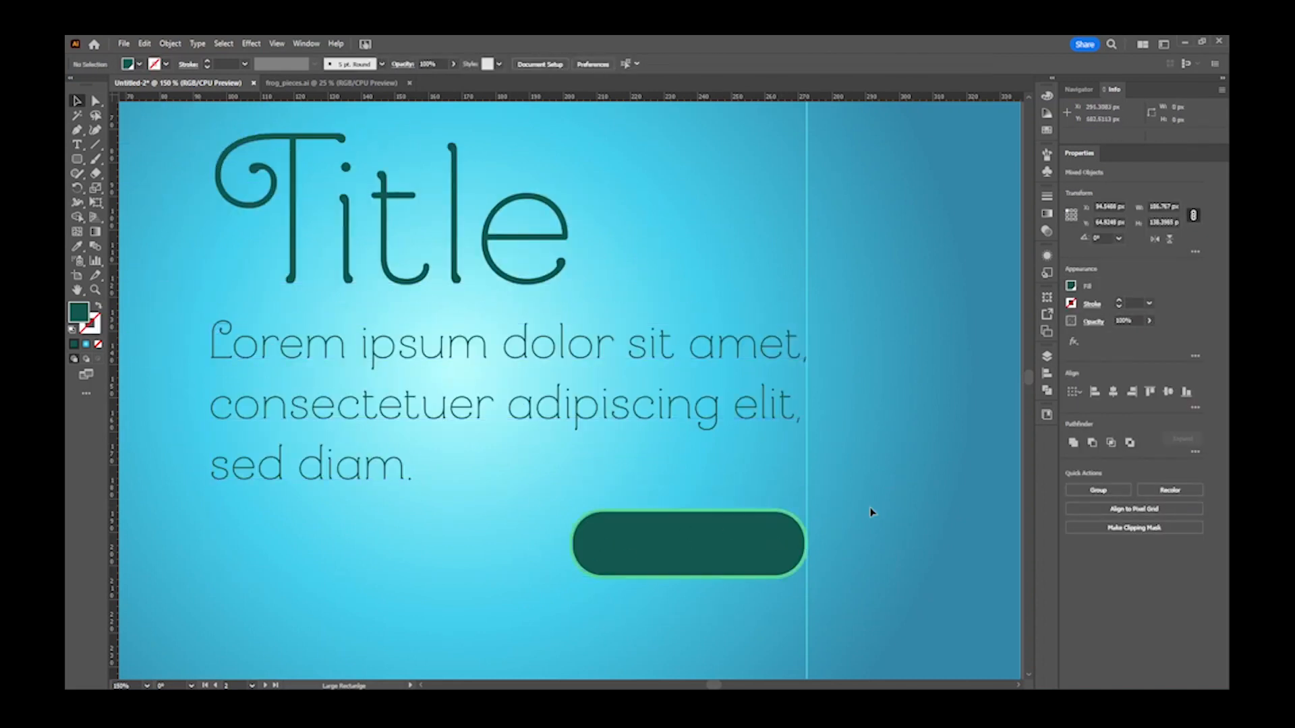
- Try clearing all guides from the document, and undo the clearing
left_click(277, 44)
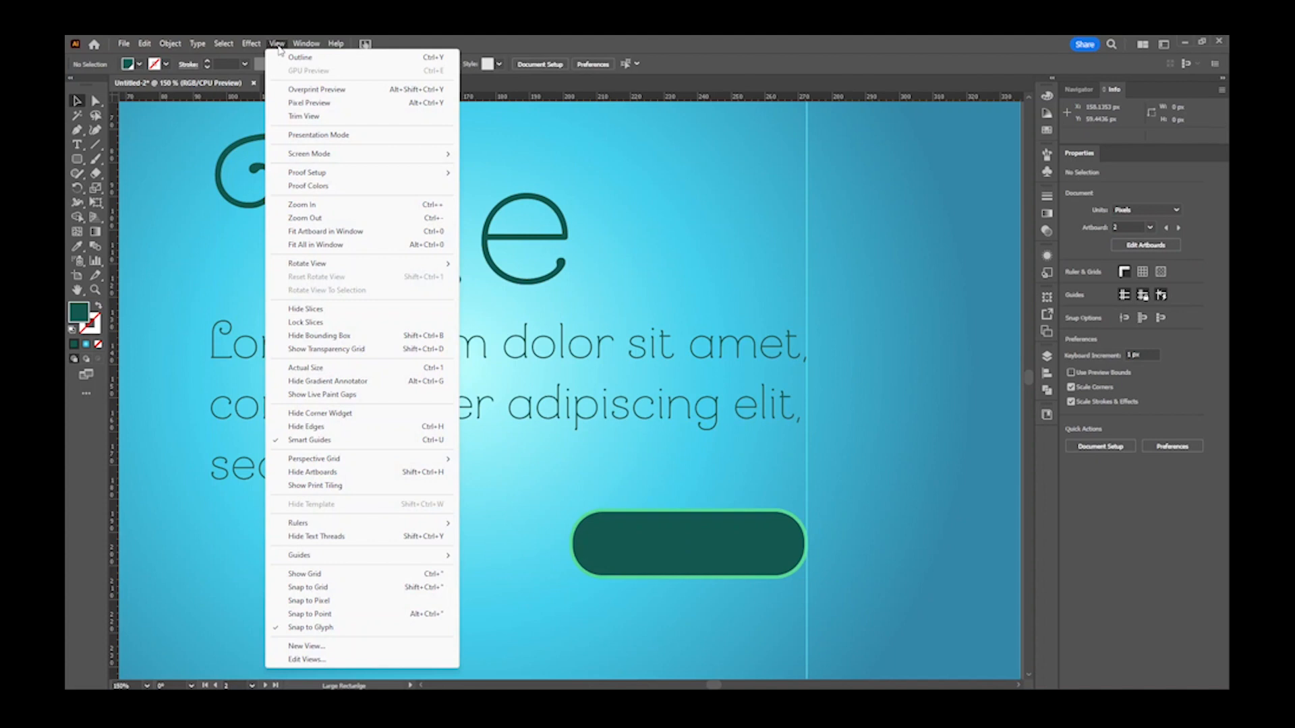
mouse_move(395, 555)
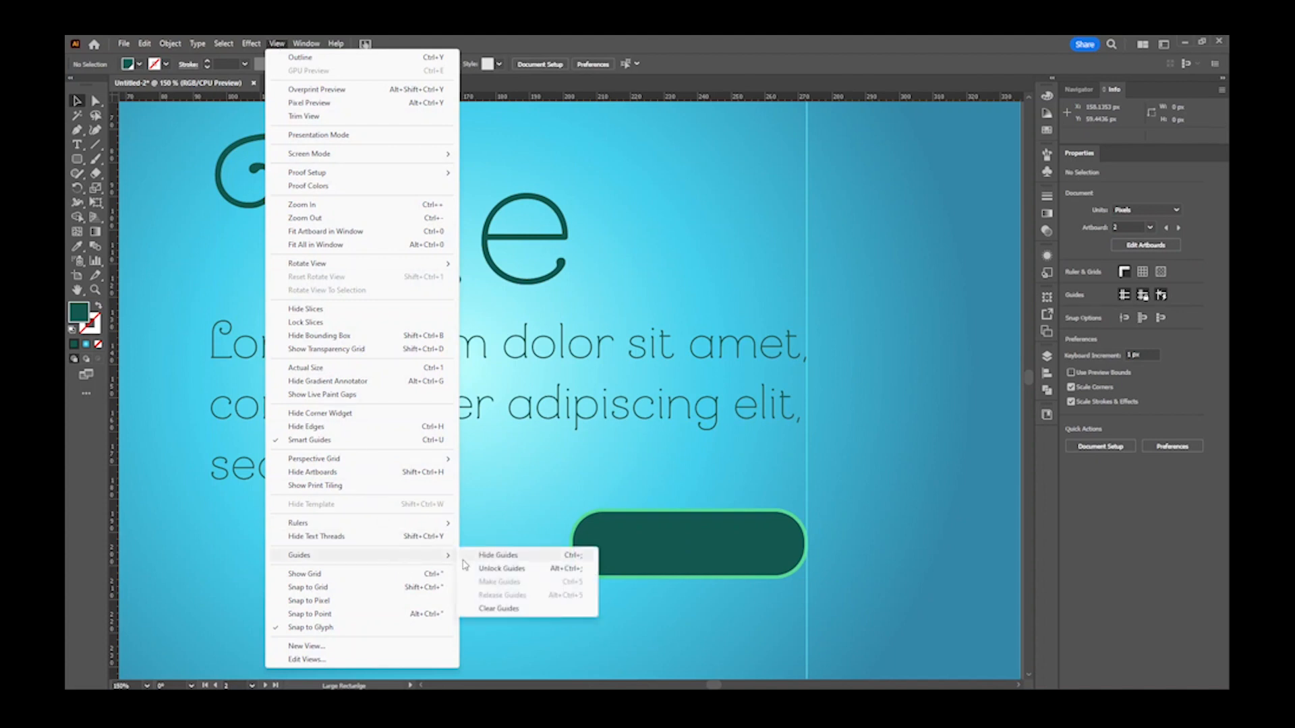
left_click(500, 609)
key("ctrl+z")
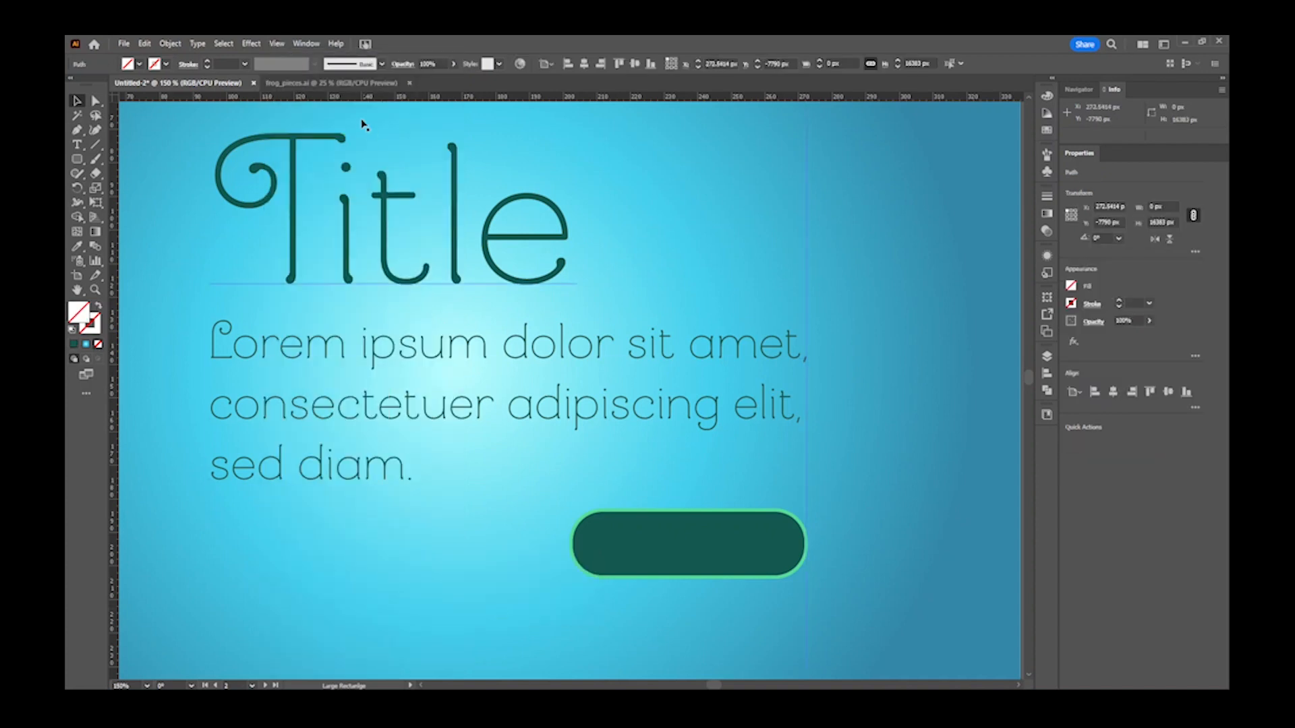
- Unlock the guides and deselect the vertical guide
left_click(277, 43)
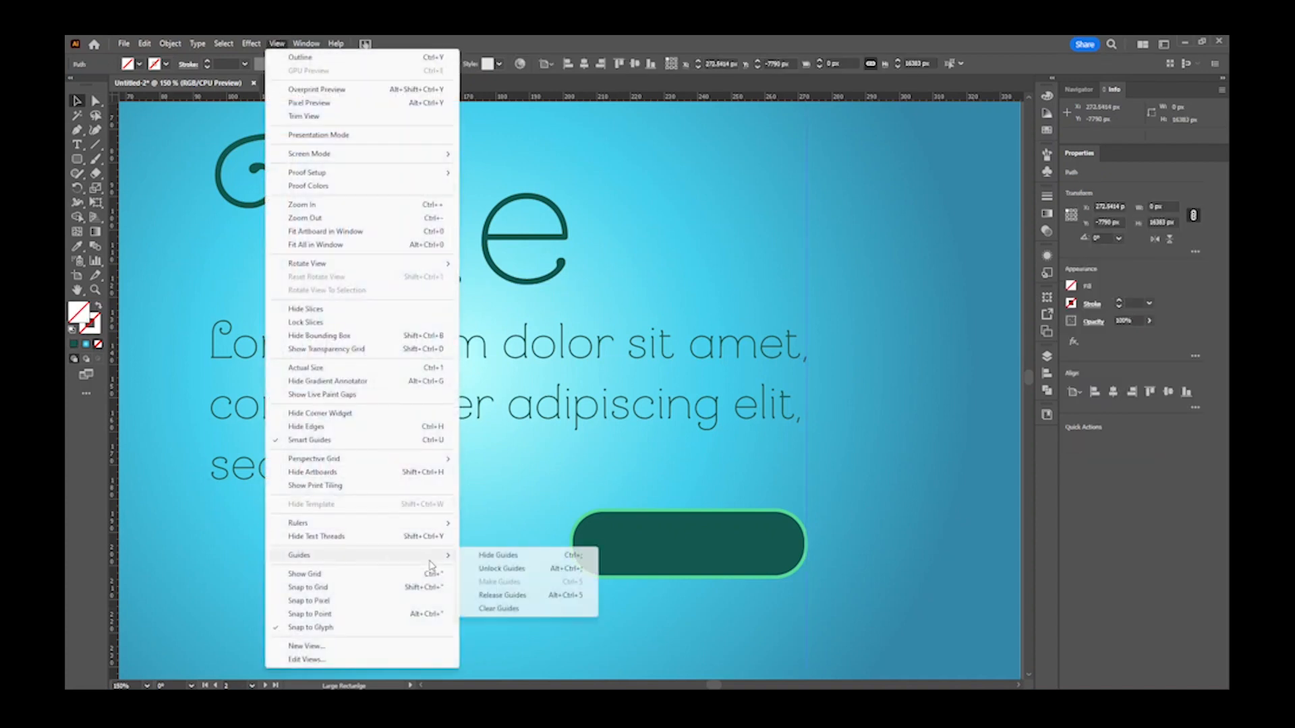
left_click(481, 571)
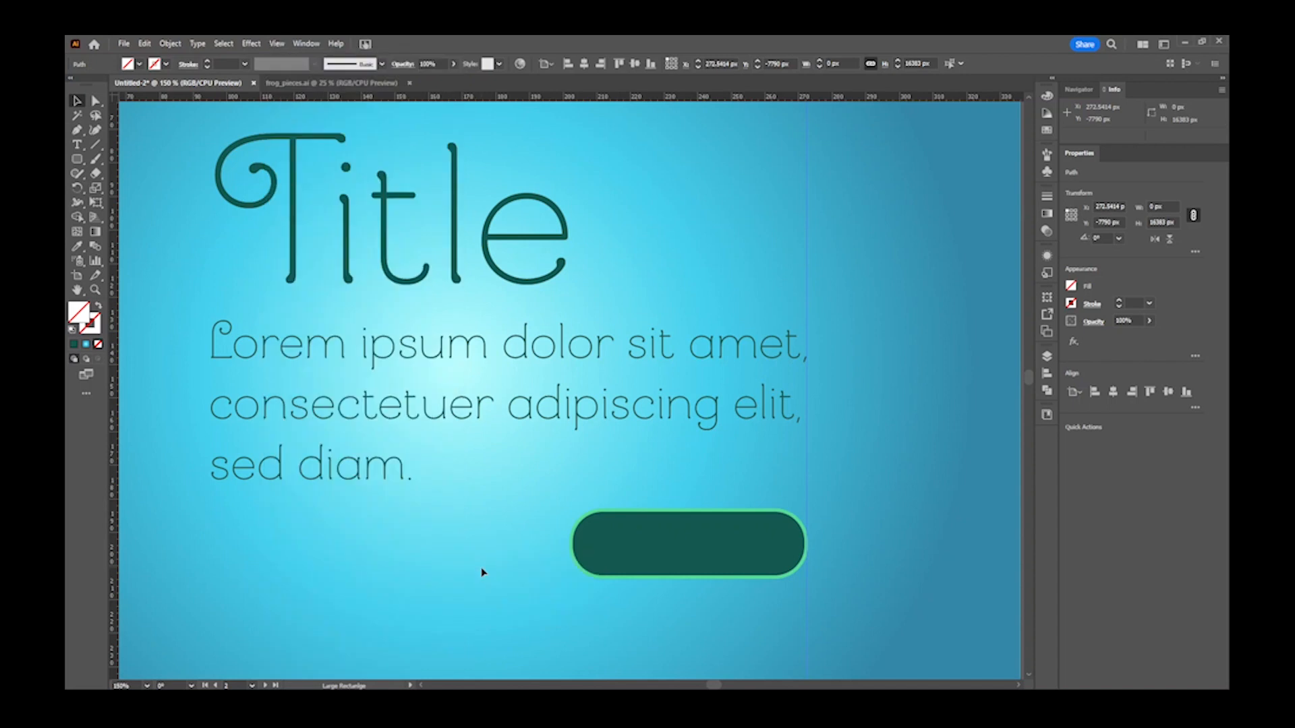
left_click(836, 513)
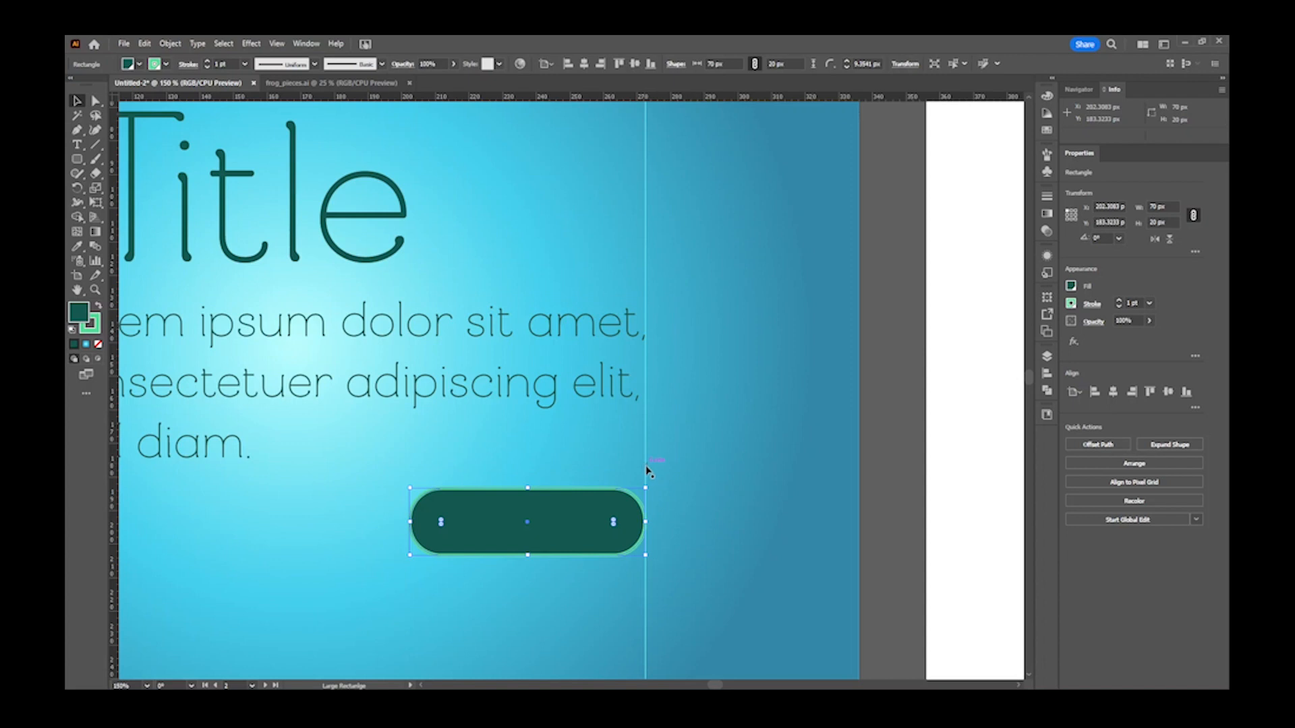
- Delete the vertical guide at the button's right edge
left_click(646, 471)
key("Delete")
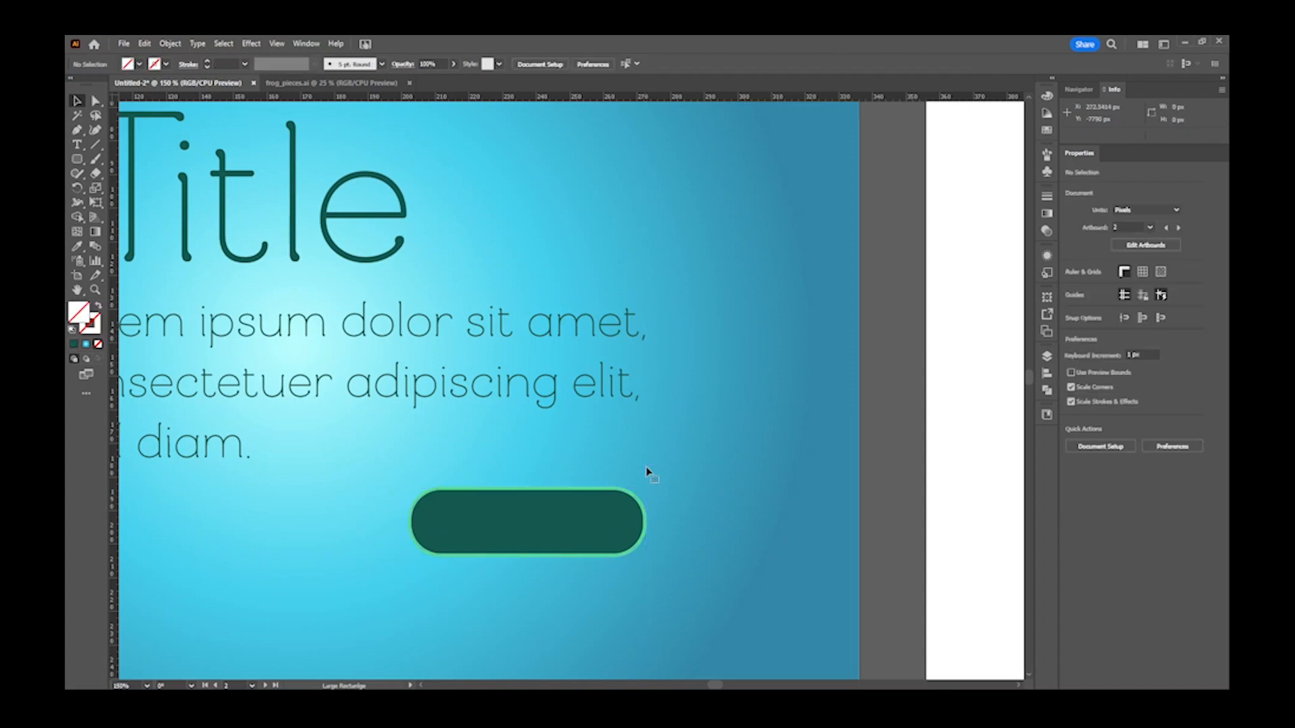
- Add a 15 pt Mandevilla Bold text line reading "Lorem" over the rounded button
left_click_drag(567, 529, 713, 476)
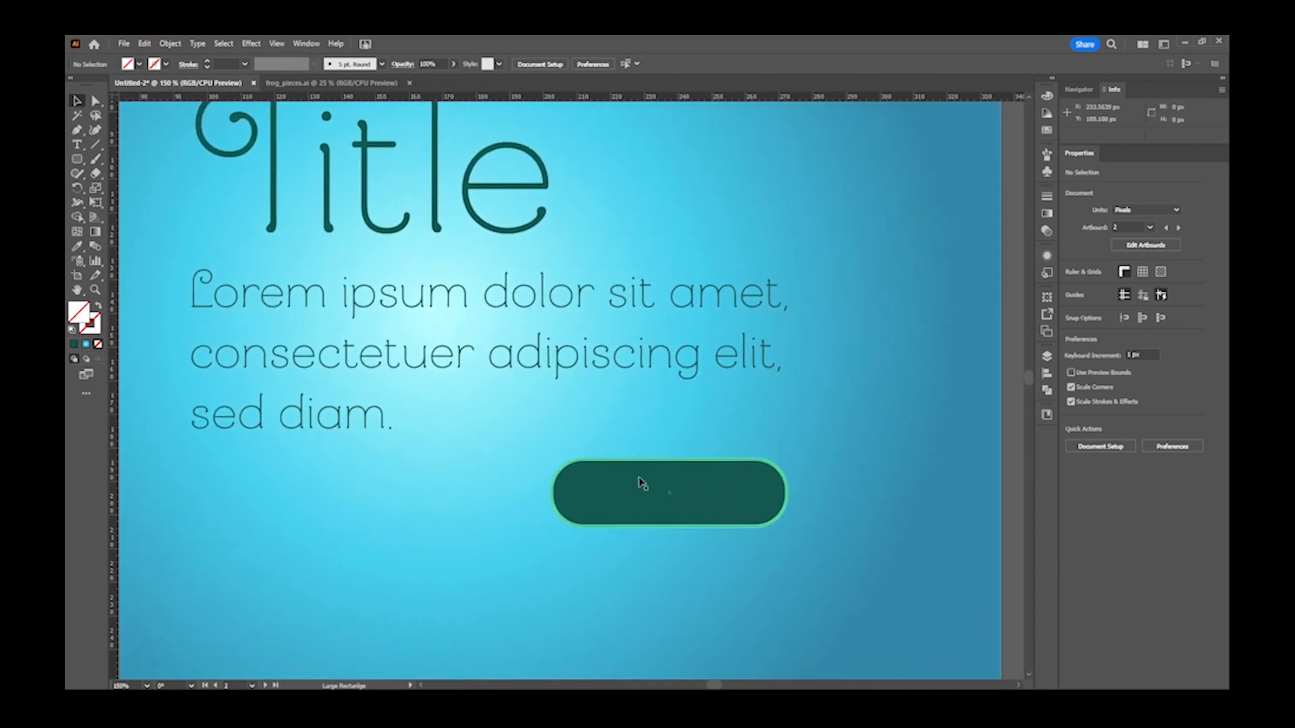
left_click(77, 145)
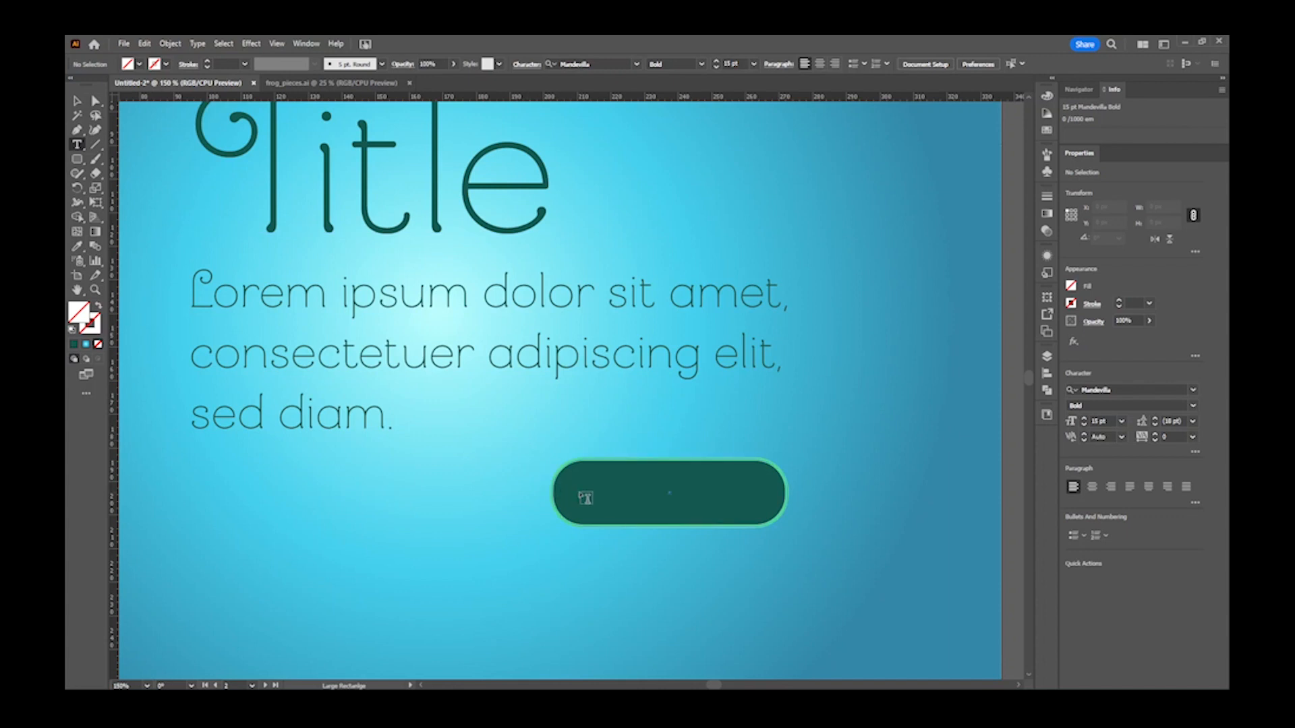
left_click(586, 498)
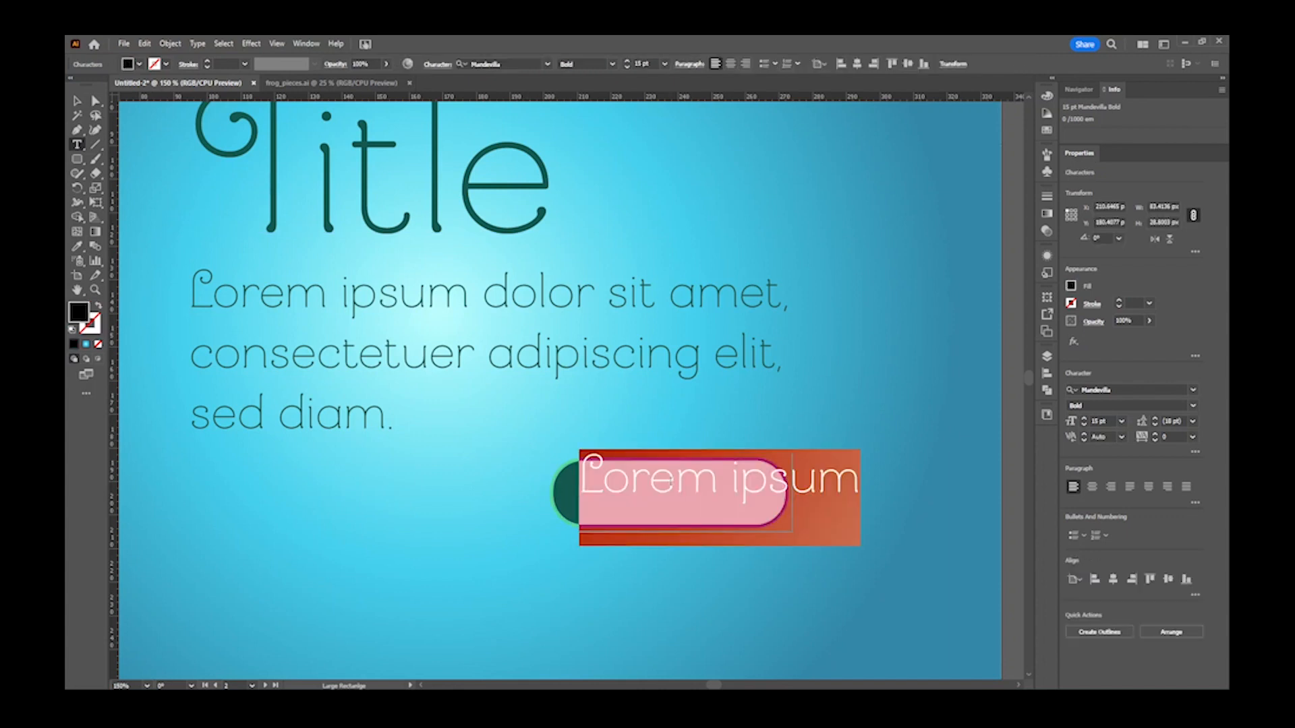
key("Right")
key("BackSpace")
key("BackSpace")
key("BackSpace")
key("BackSpace")
key("BackSpace")
key("BackSpace")
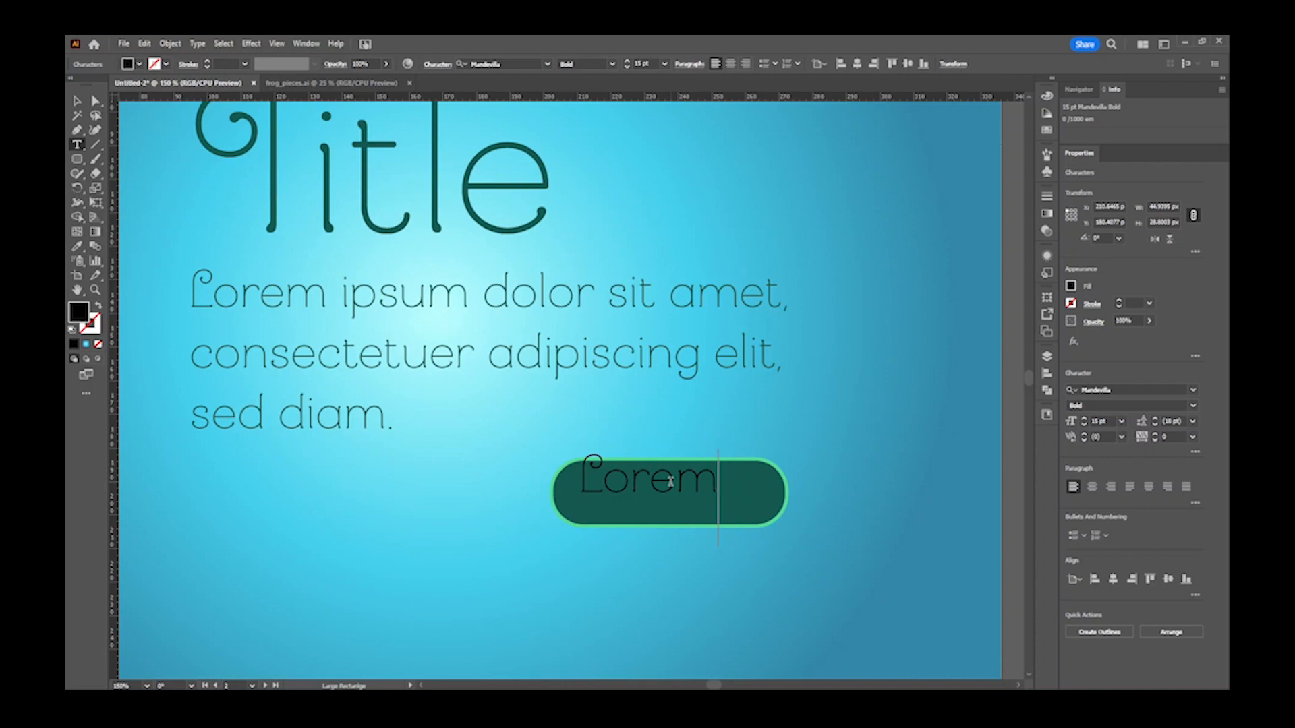
key("Escape")
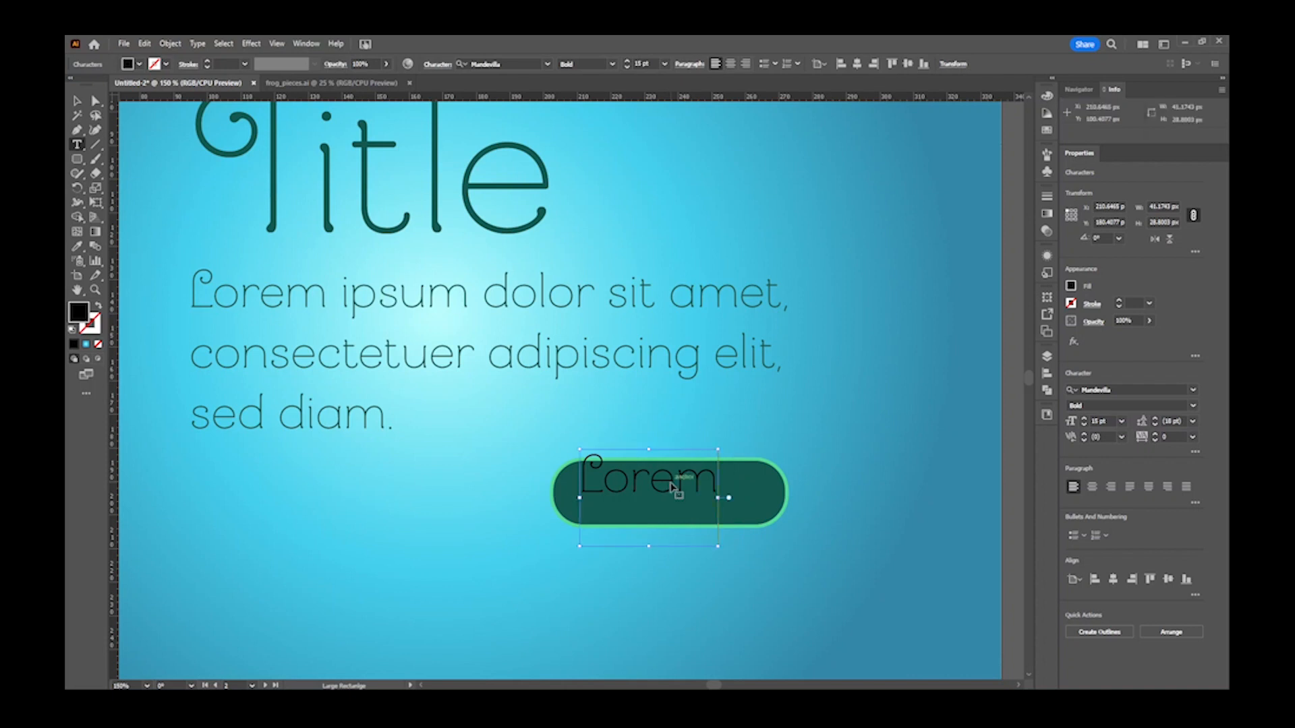
- Recolor the "Lorem" text with the light green swatch that matches the button's outline
double_click(671, 483)
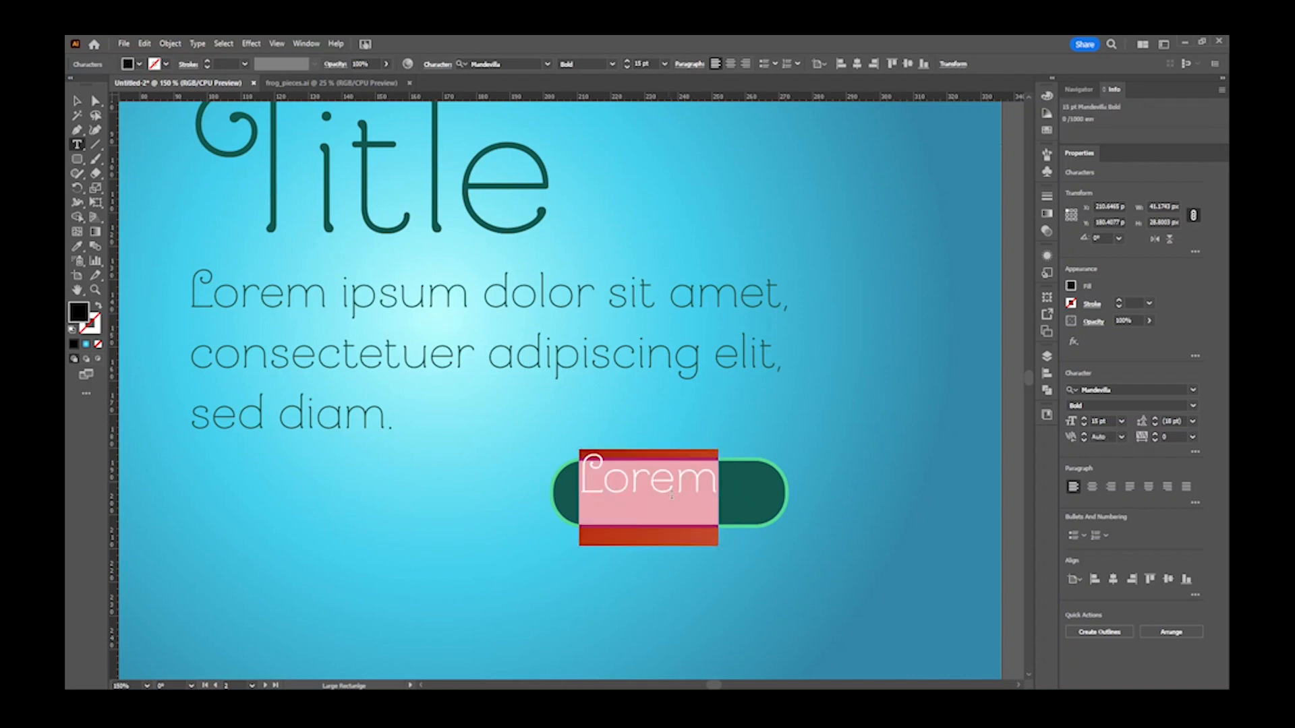
left_click(1072, 287)
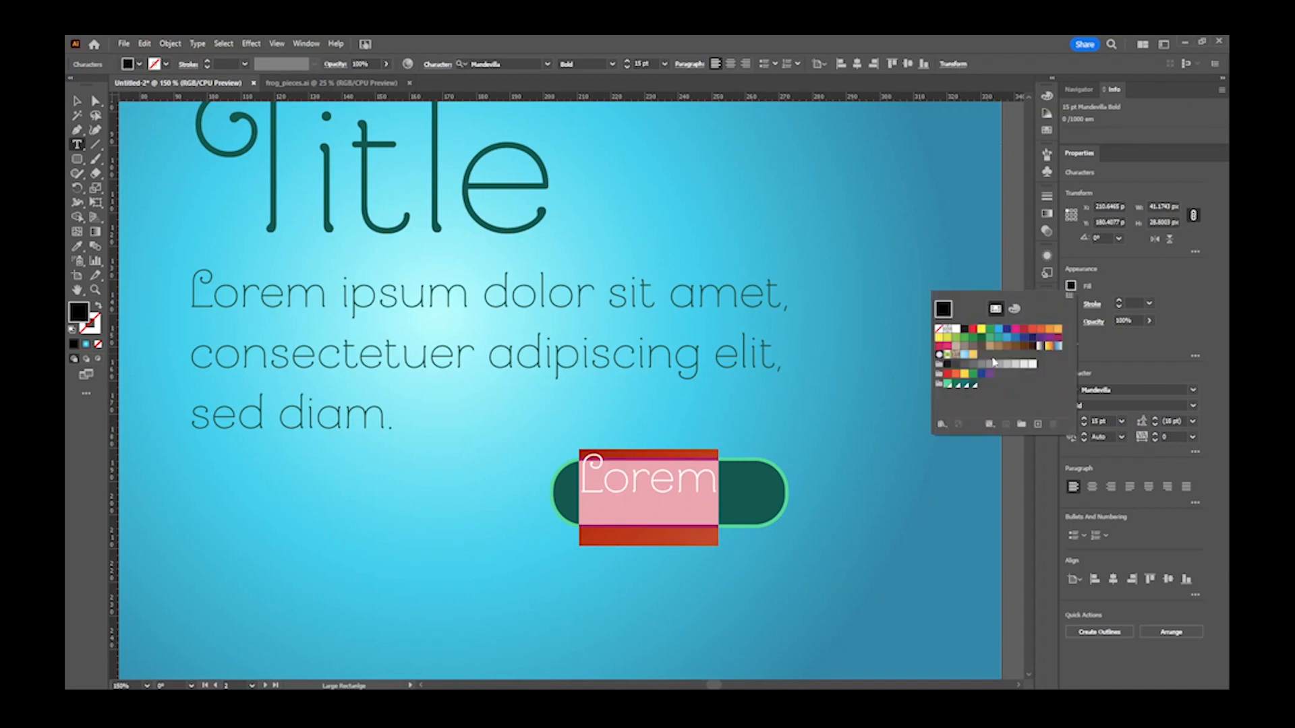
left_click(946, 386)
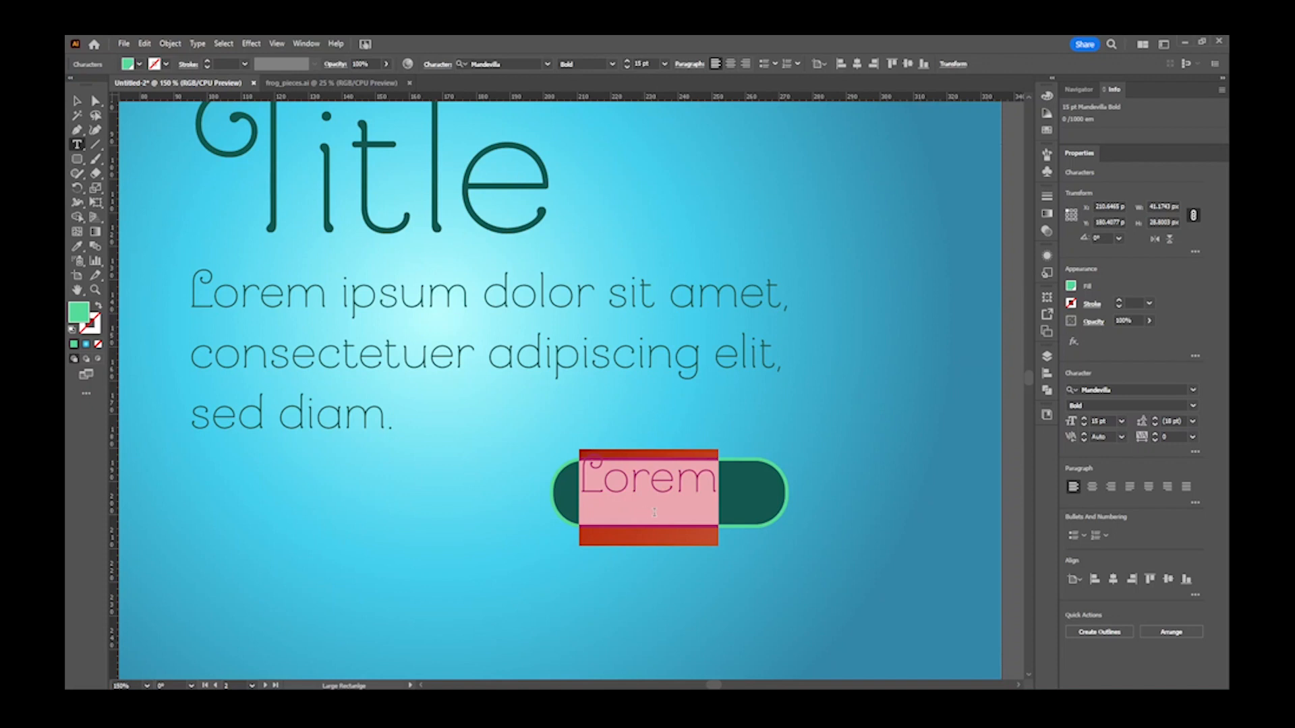
left_click(77, 102)
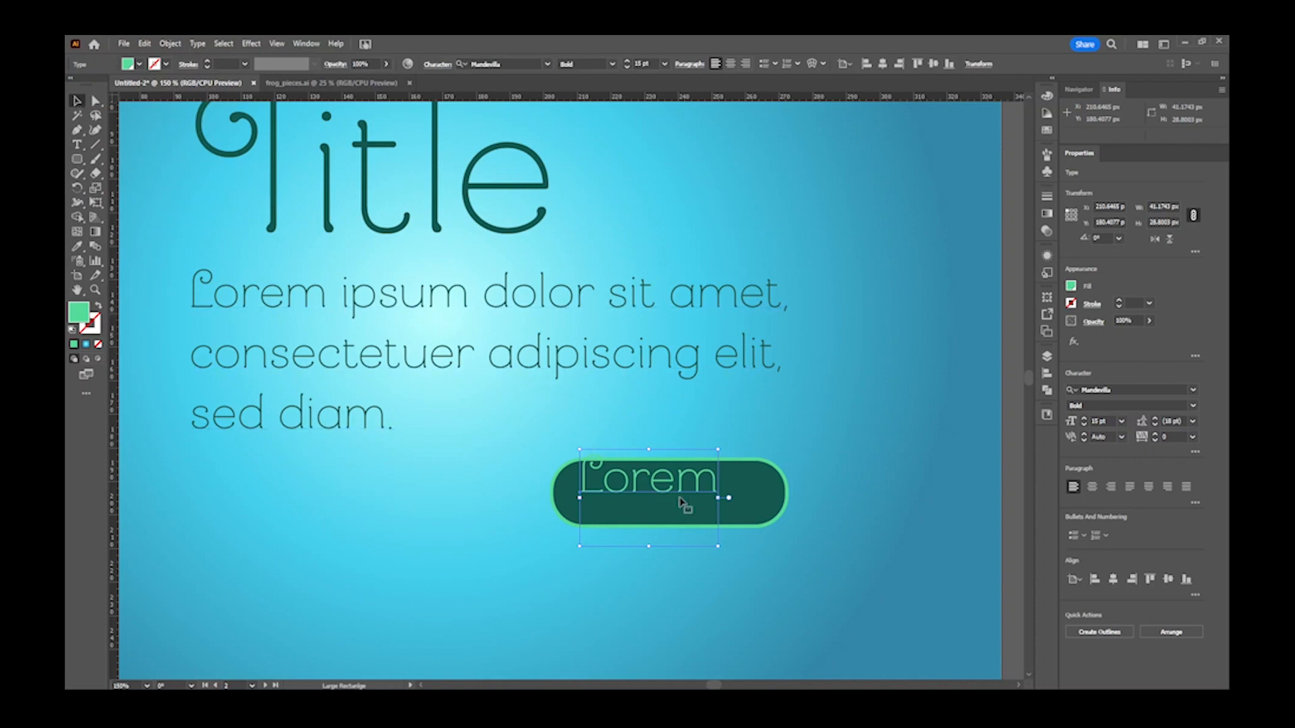
- Position the "Lorem" text by eye in the middle of the button, nudging it down and left
left_click_drag(663, 497, 686, 502)
key("Down")
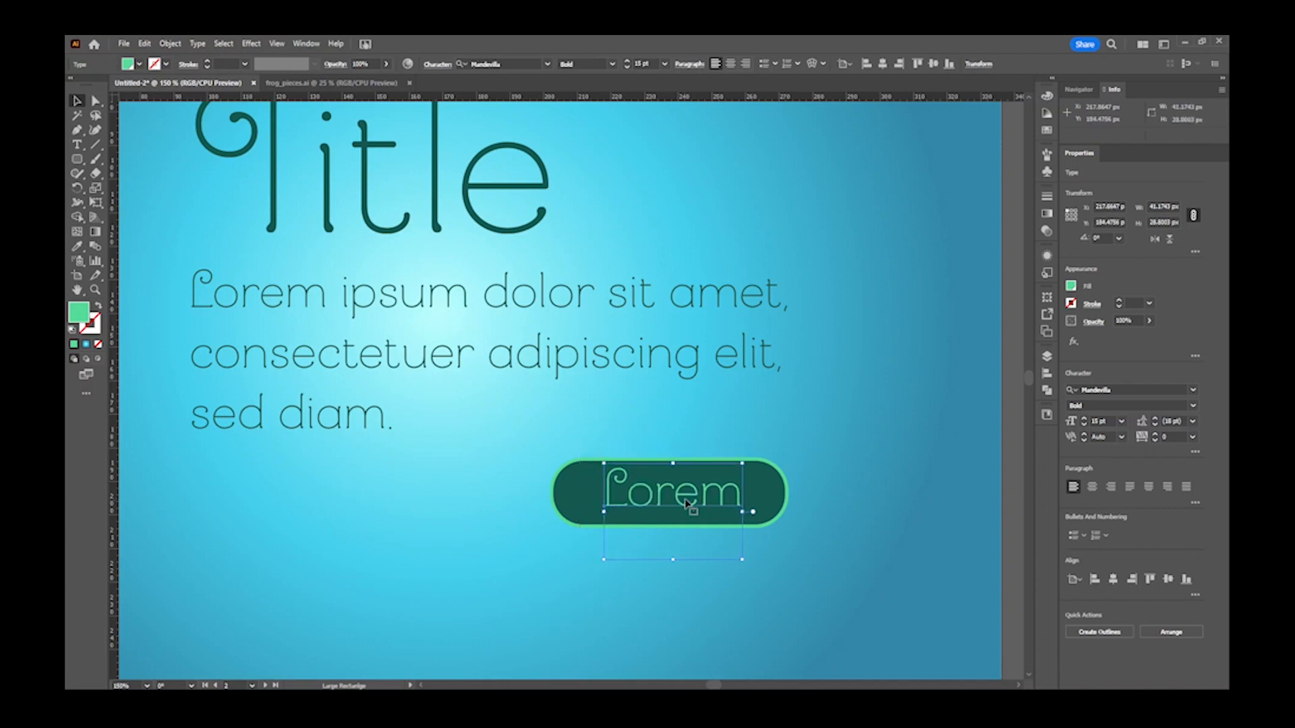
key("Left")
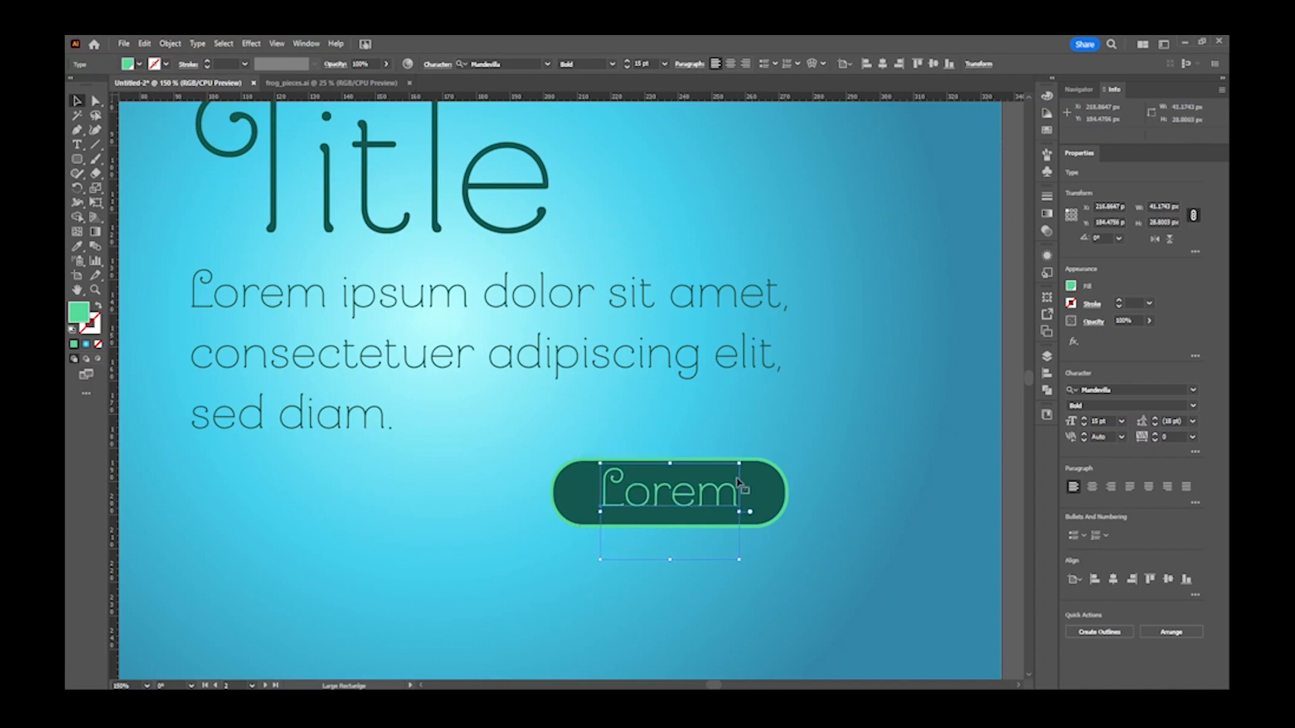
left_click(836, 499)
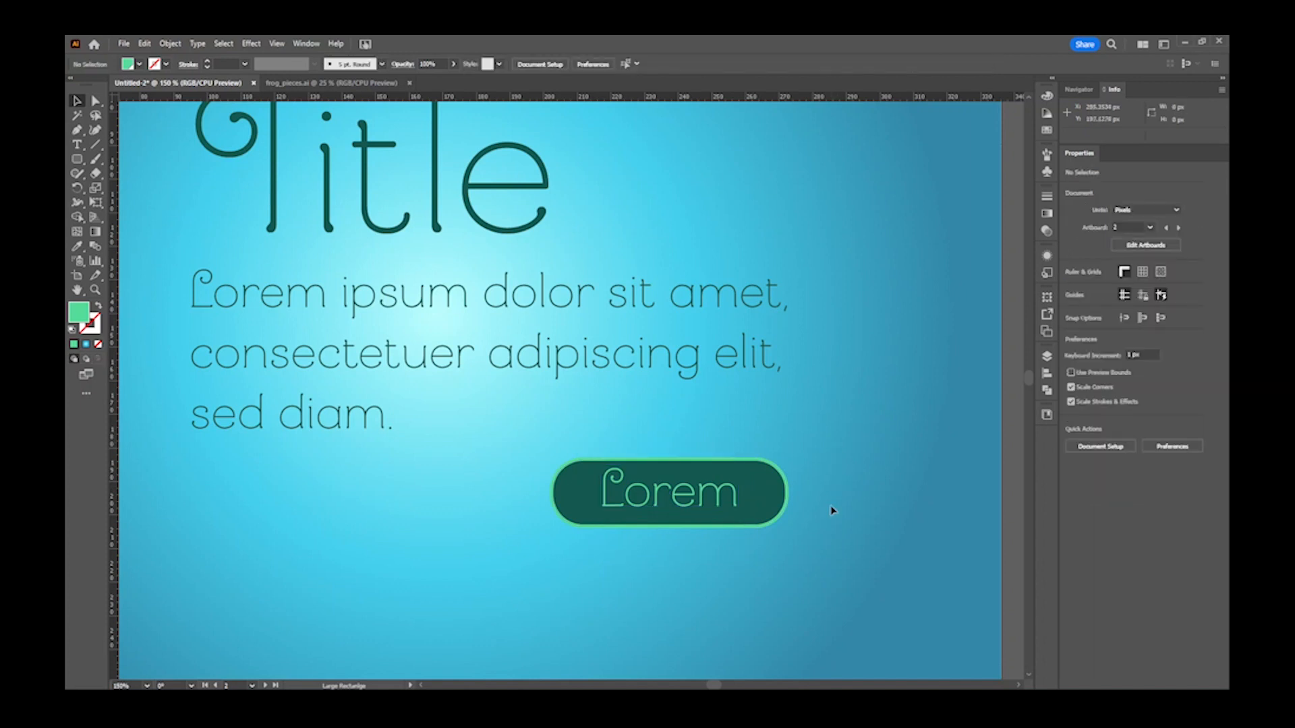
left_click(714, 502)
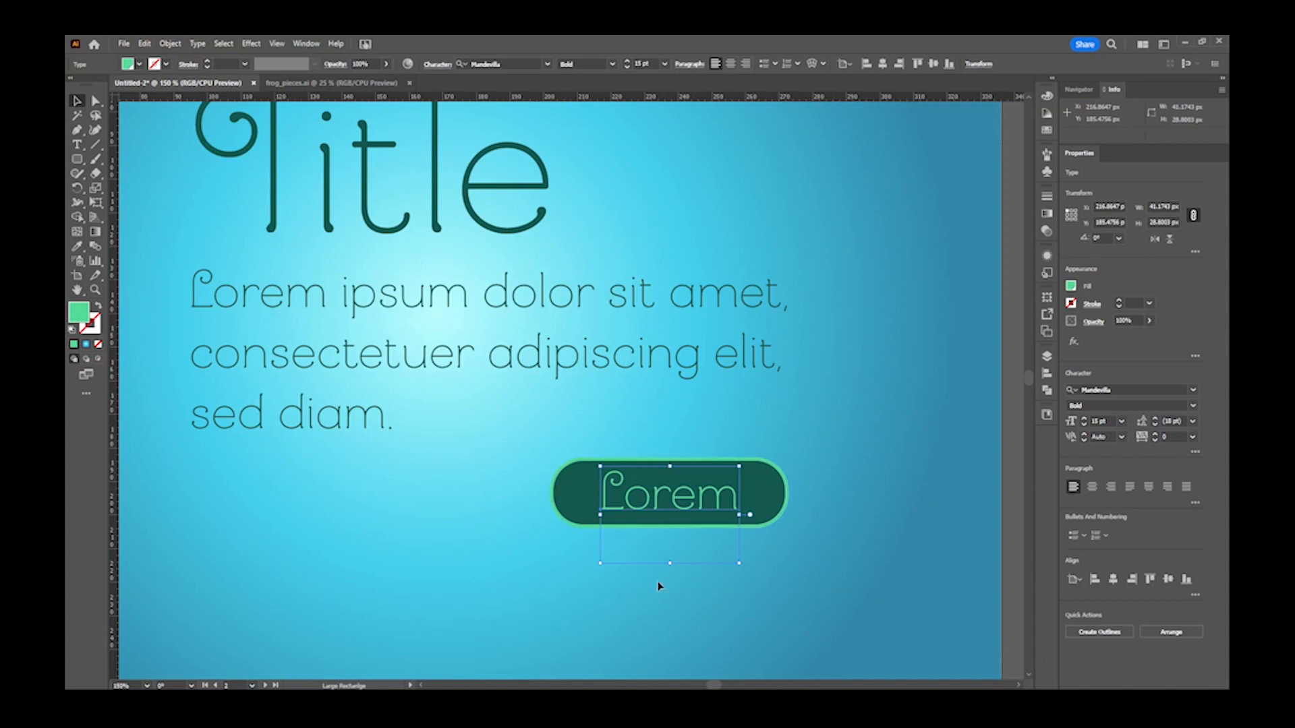
- Try vertically centering the "Lorem" text and the button with the Align command, and undo it
left_click(772, 492, "shift")
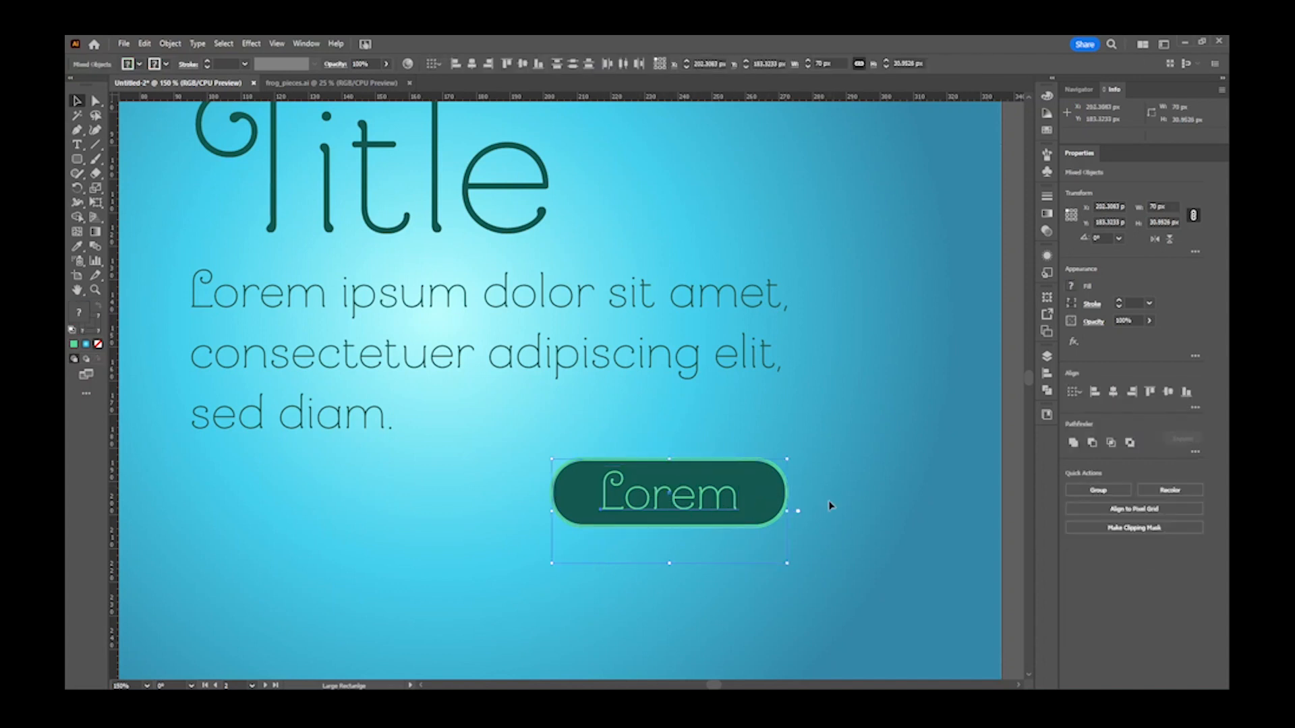
left_click(1165, 392)
left_click(897, 451)
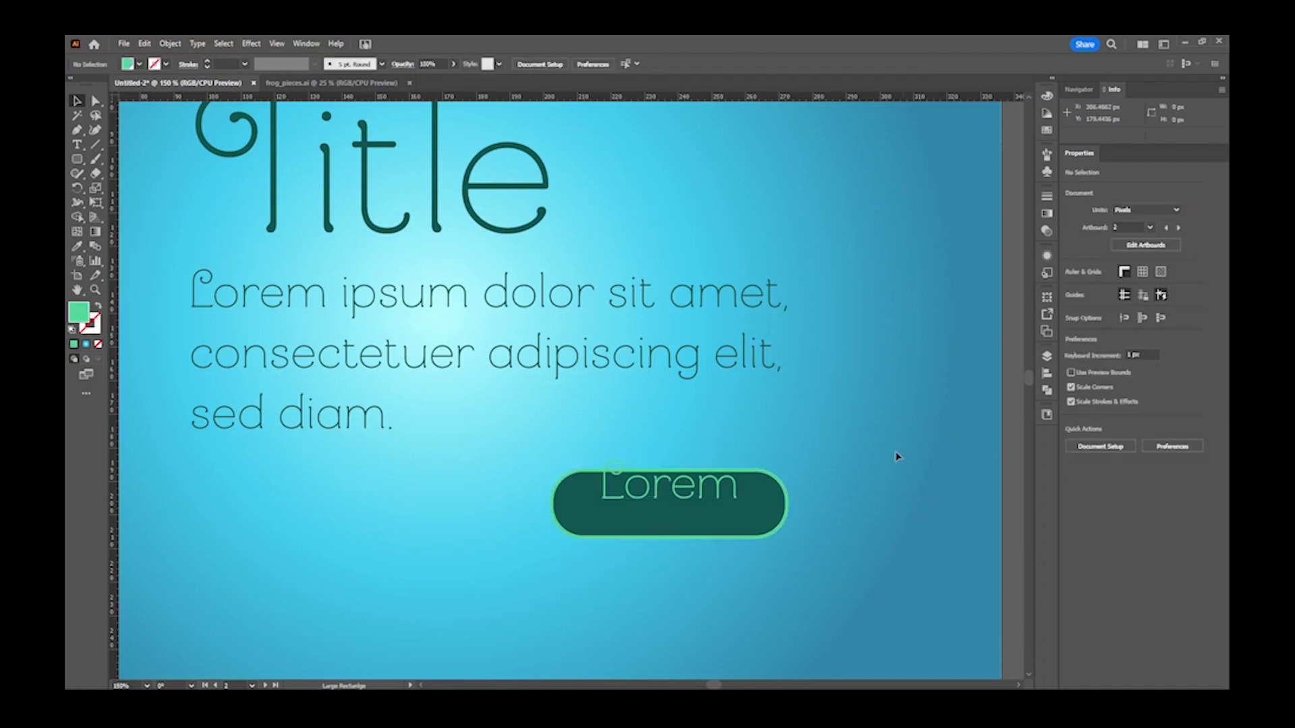
key("ctrl+z")
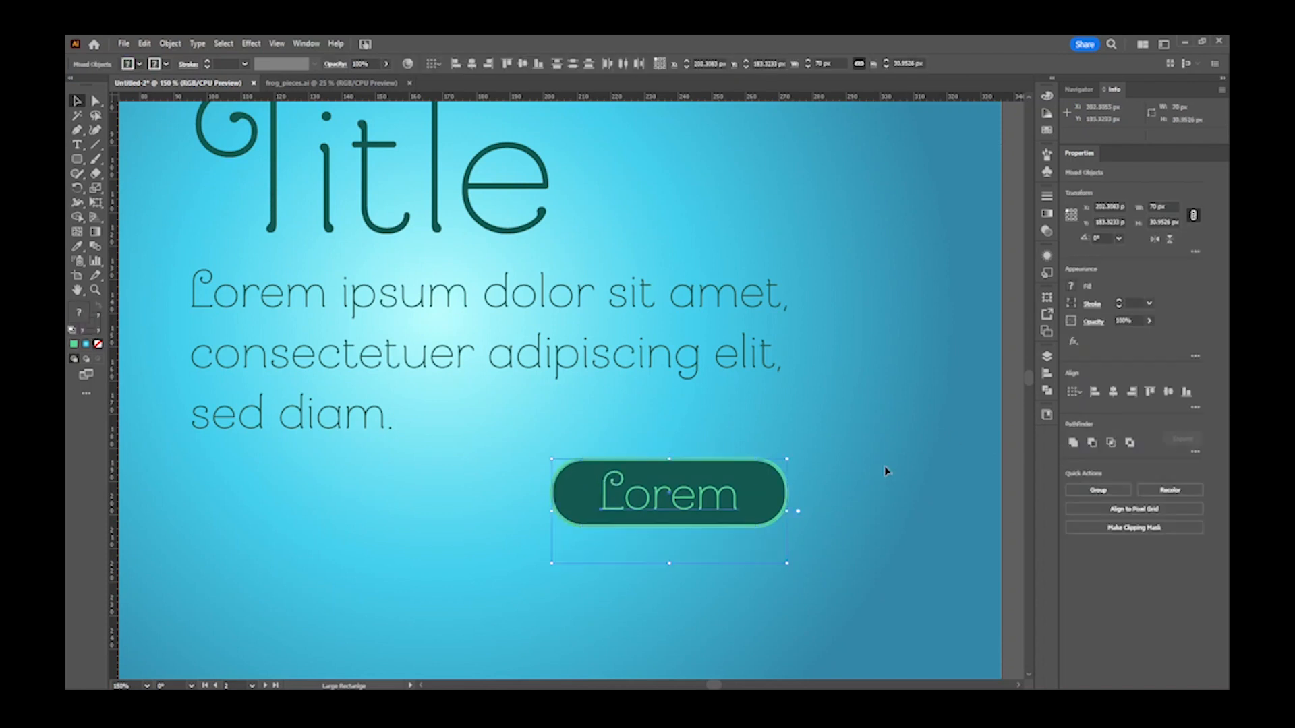
- Move the "Lorem" text below the button, and place a horizontal and a vertical guide crossing at the button's center
left_click(887, 471)
left_click_drag(666, 488, 654, 593)
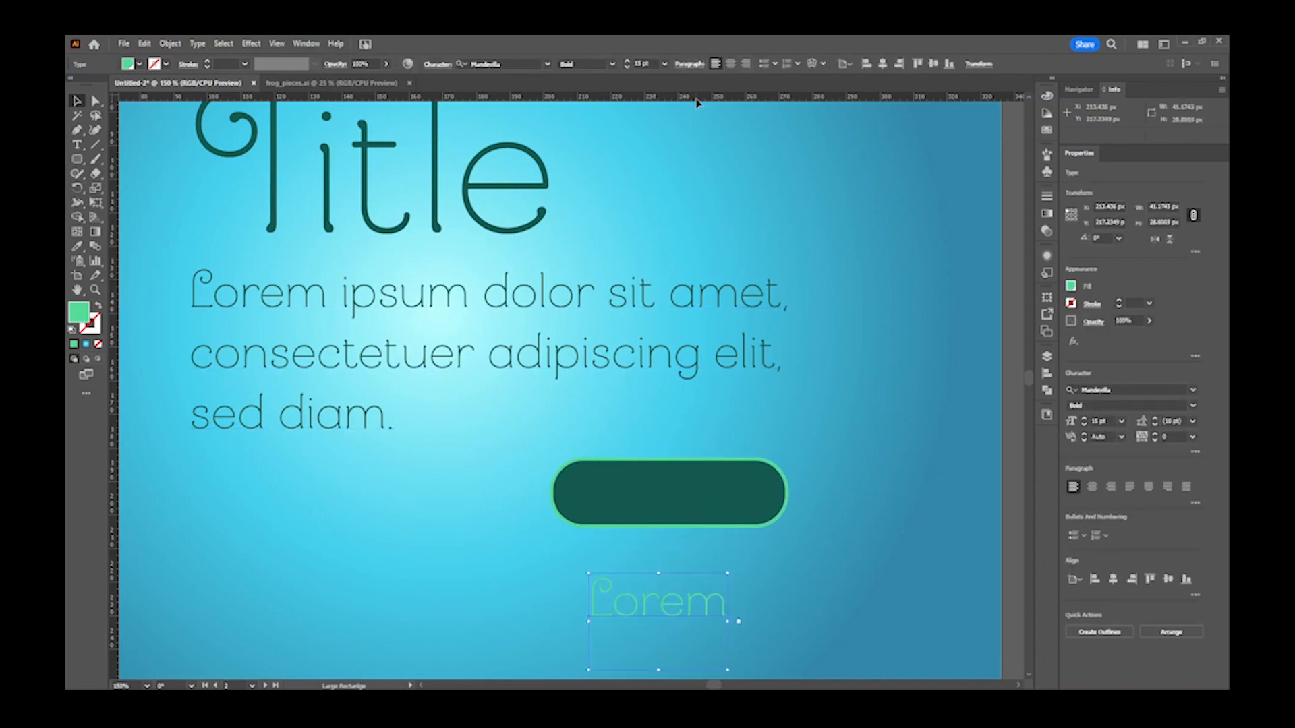
left_click(693, 485)
left_click_drag(680, 95, 702, 494)
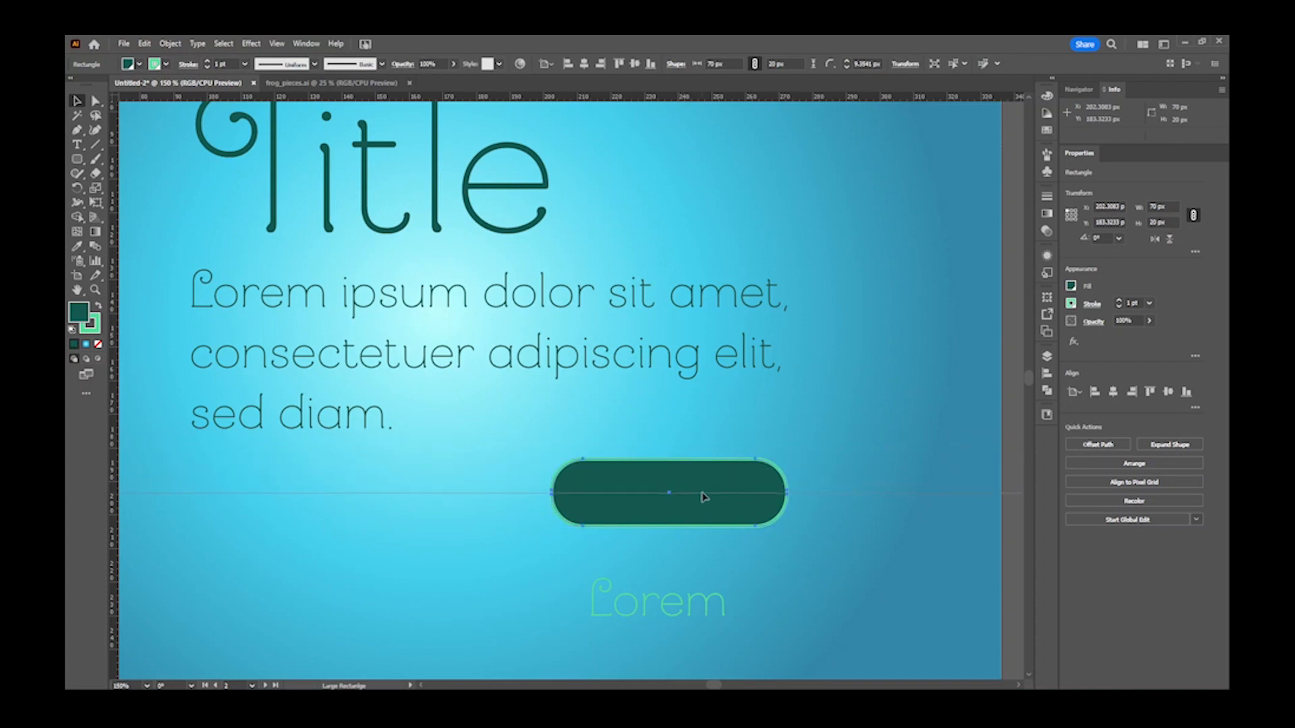
left_click_drag(702, 492, 703, 497)
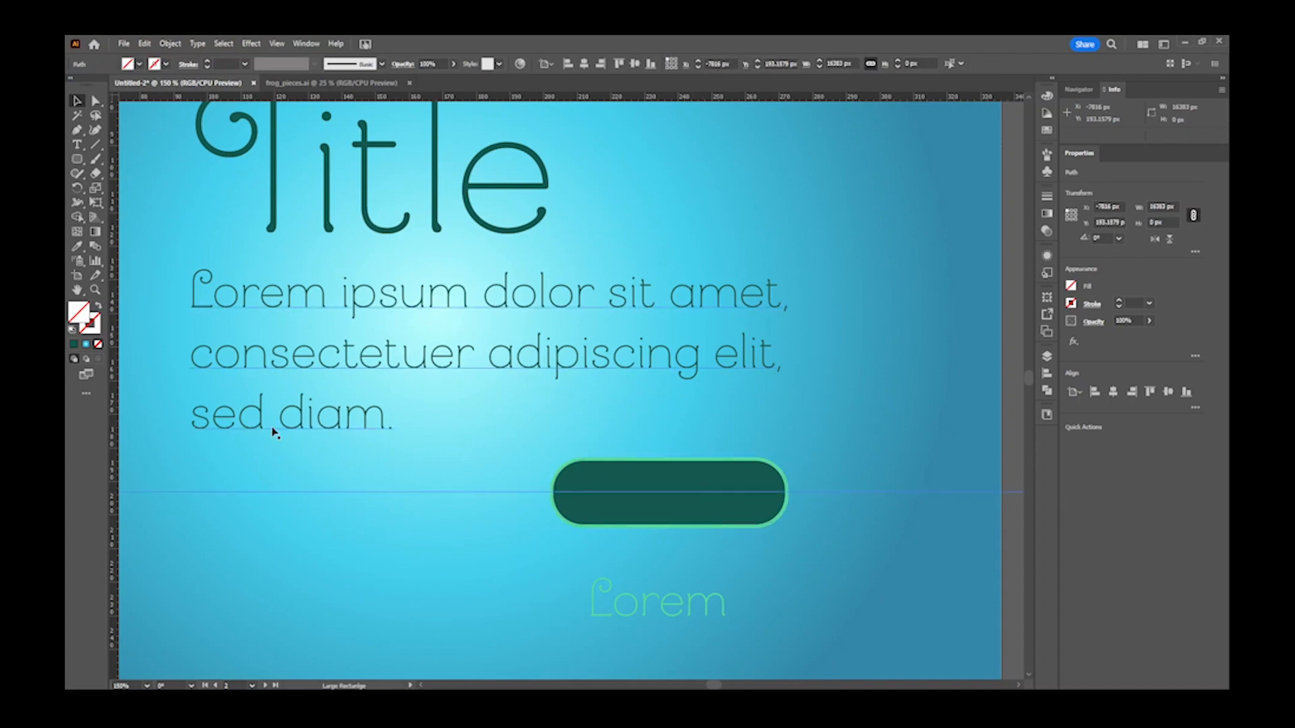
left_click_drag(112, 475, 668, 499)
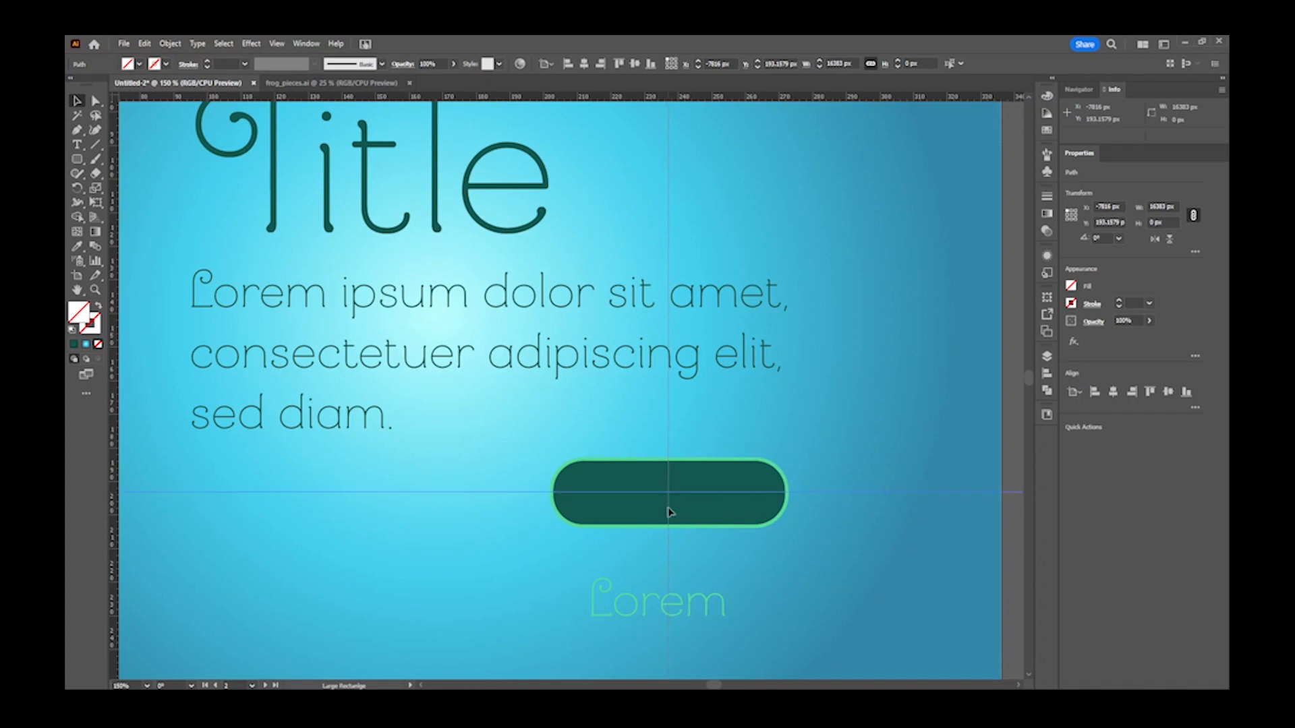
left_click(669, 511)
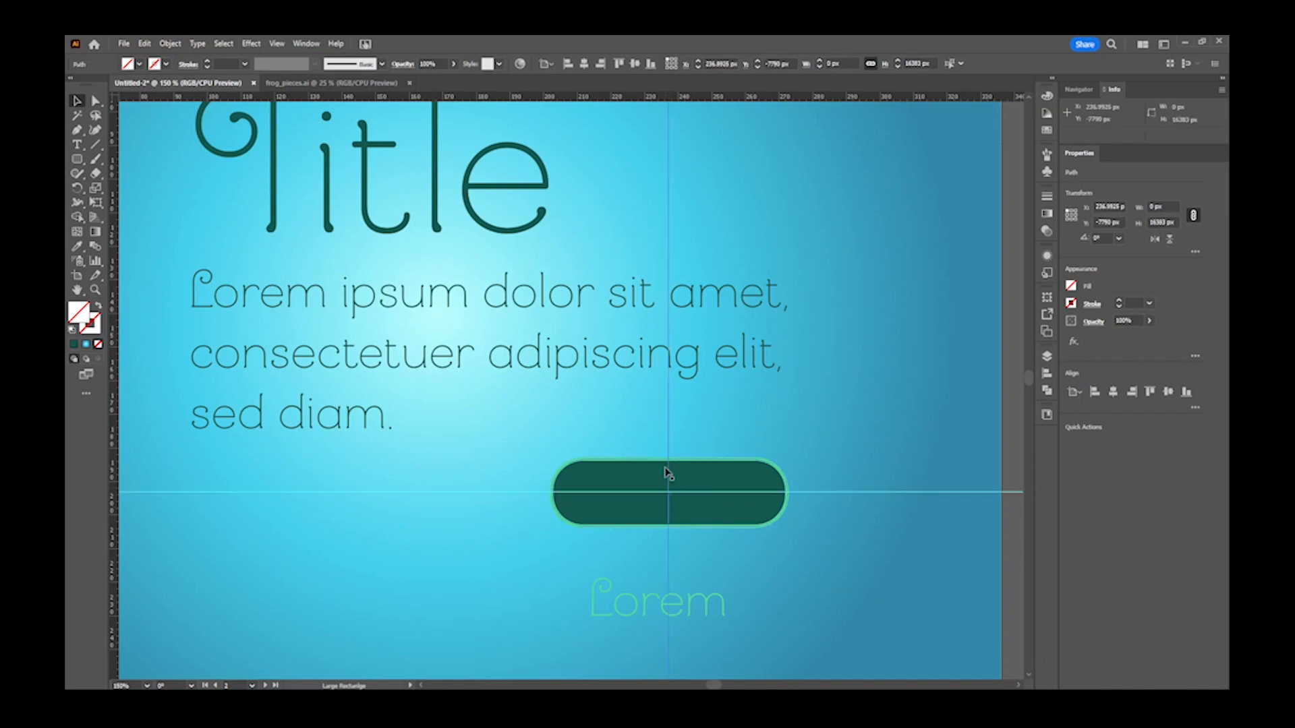
- Move the vertical guide left of the button's center, to about X 226 px
left_click(711, 480)
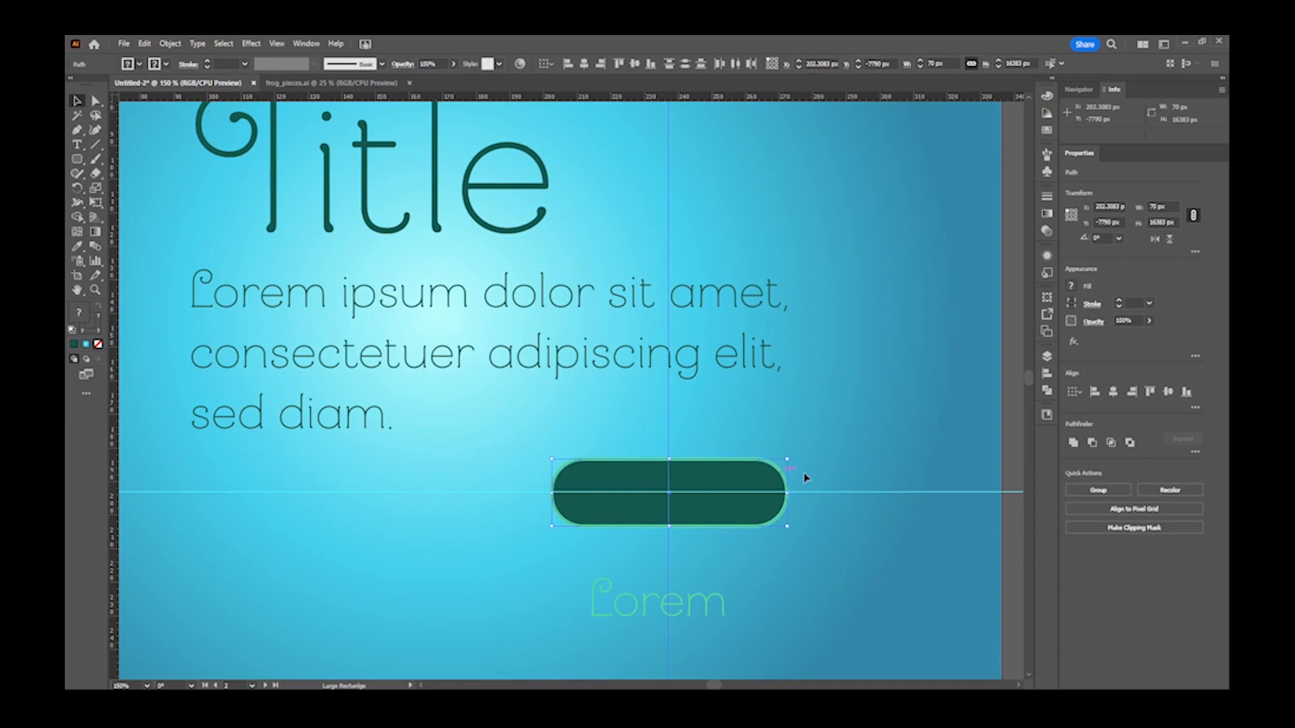
scroll(684, 449, "up", 1)
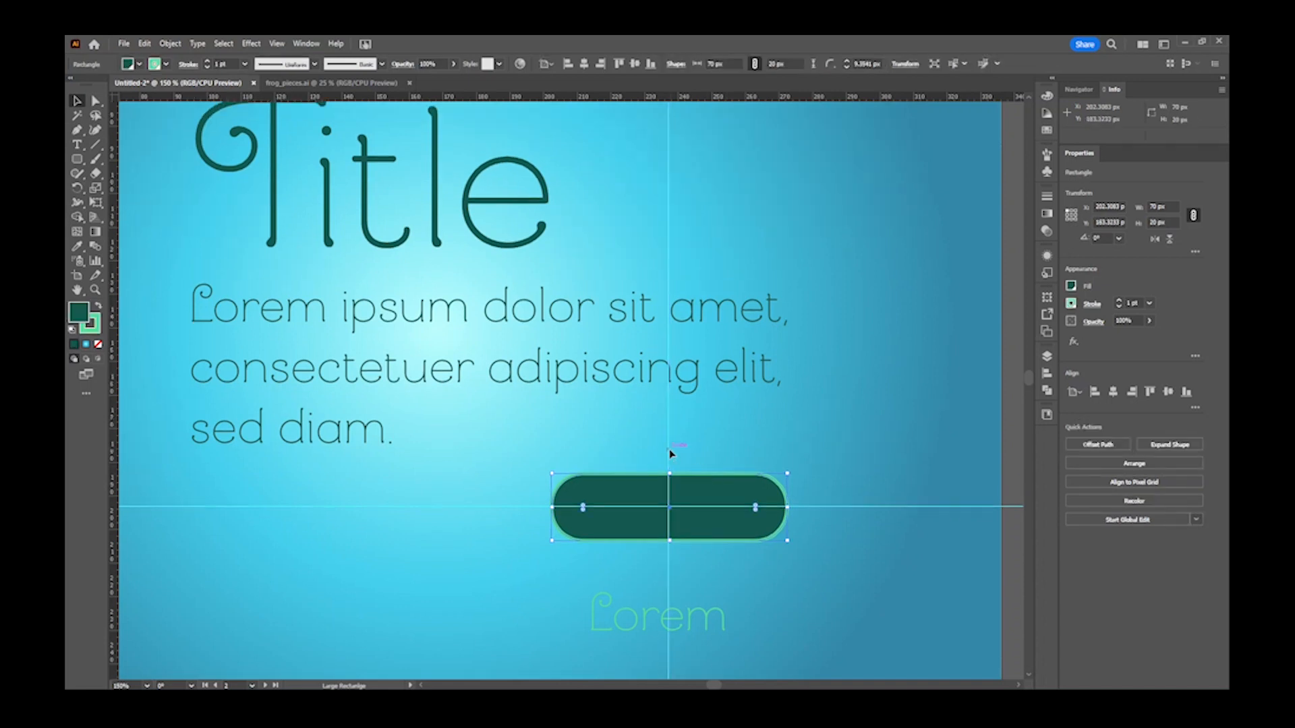
left_click(669, 454)
left_click_drag(670, 454, 635, 448)
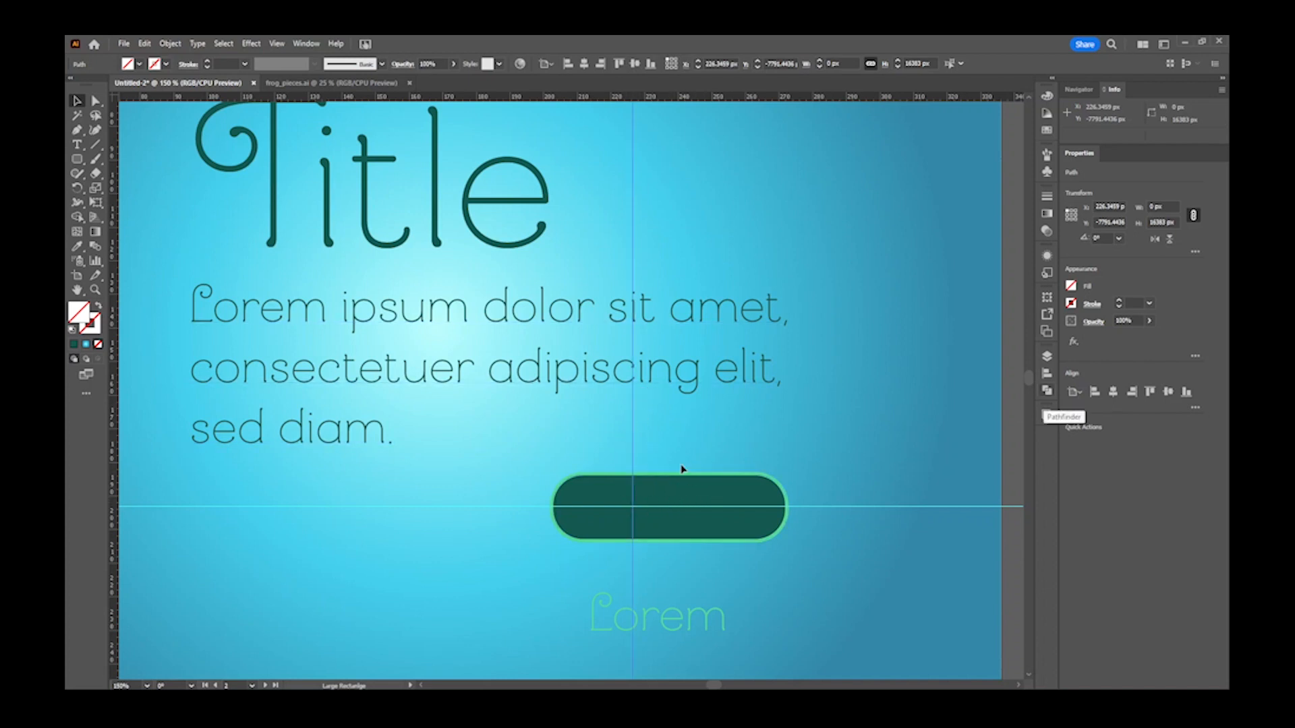
- Align the vertical guide to the button's horizontal center, using the button as the key object
left_click(704, 496, "shift")
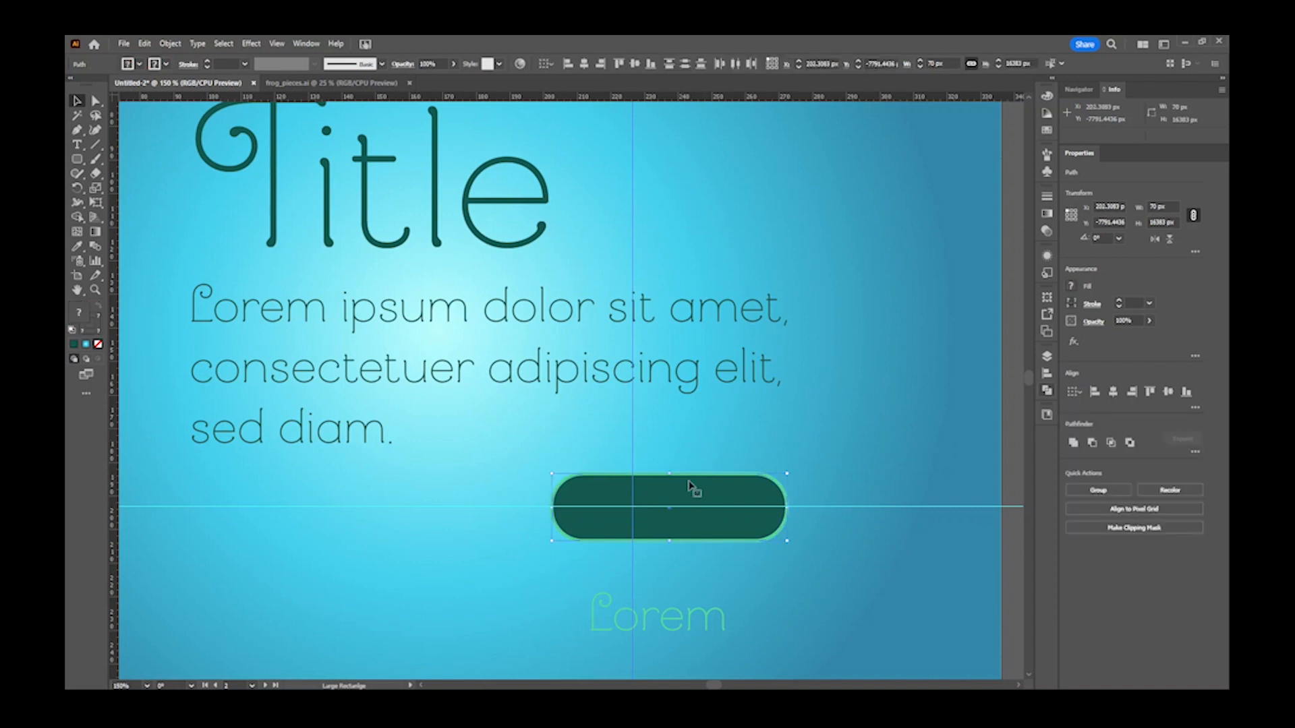
left_click(1194, 409)
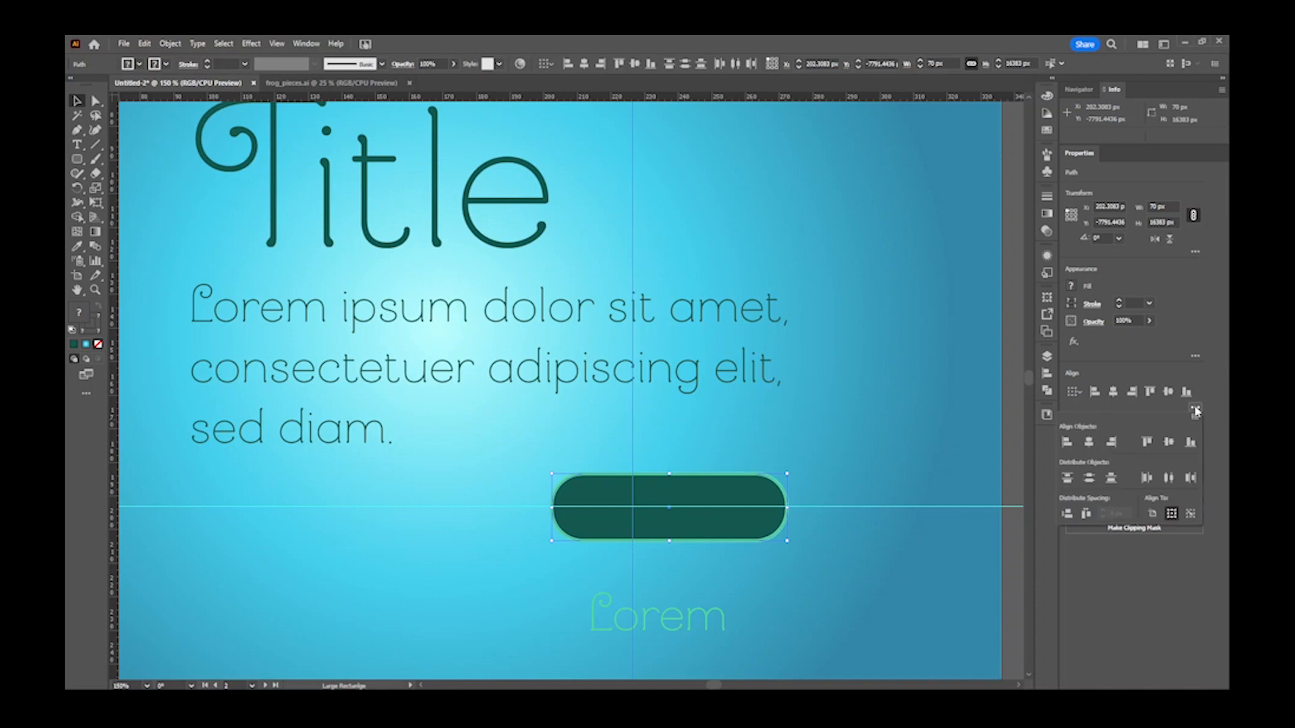
left_click(1190, 514)
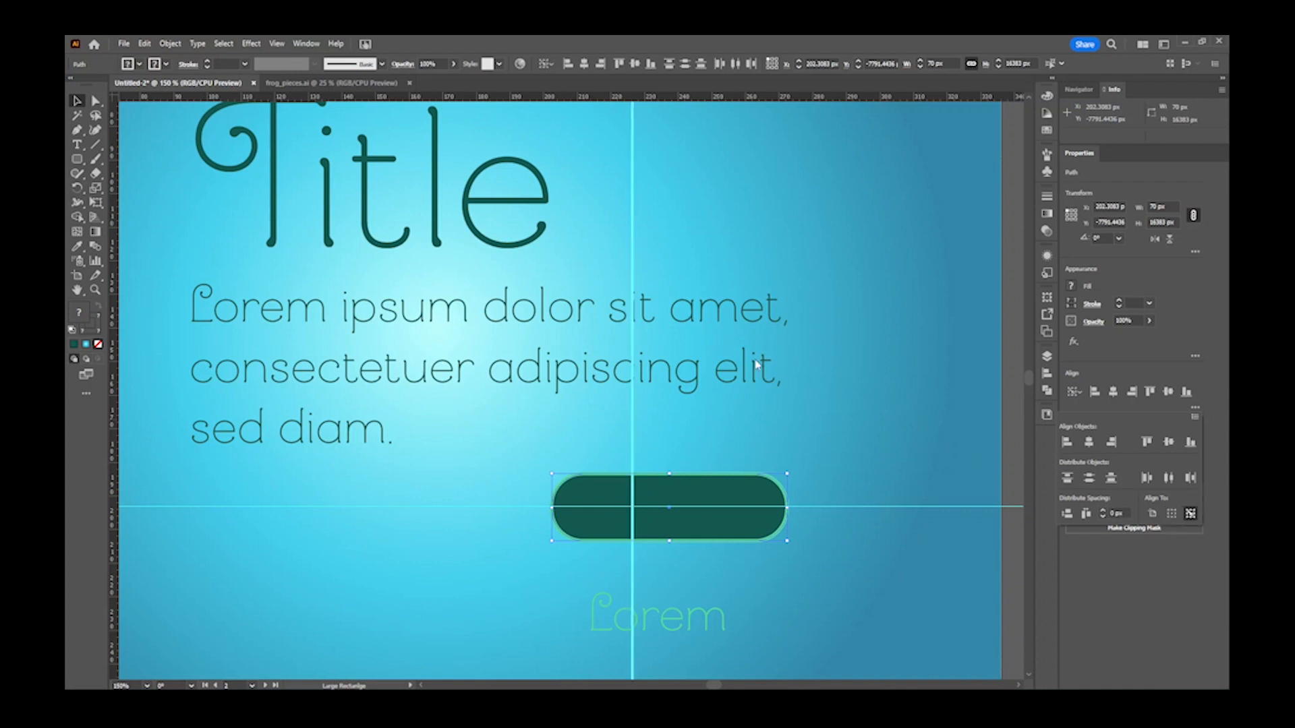
left_click(714, 493)
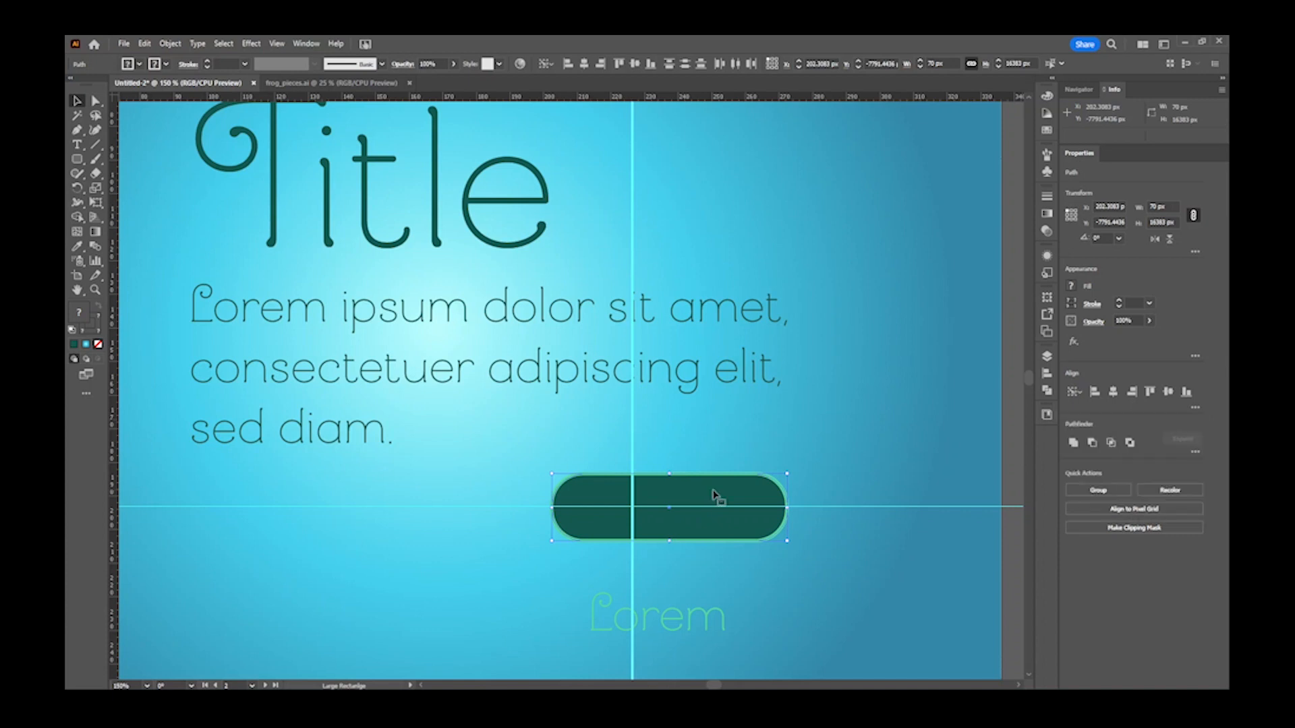
left_click(721, 485)
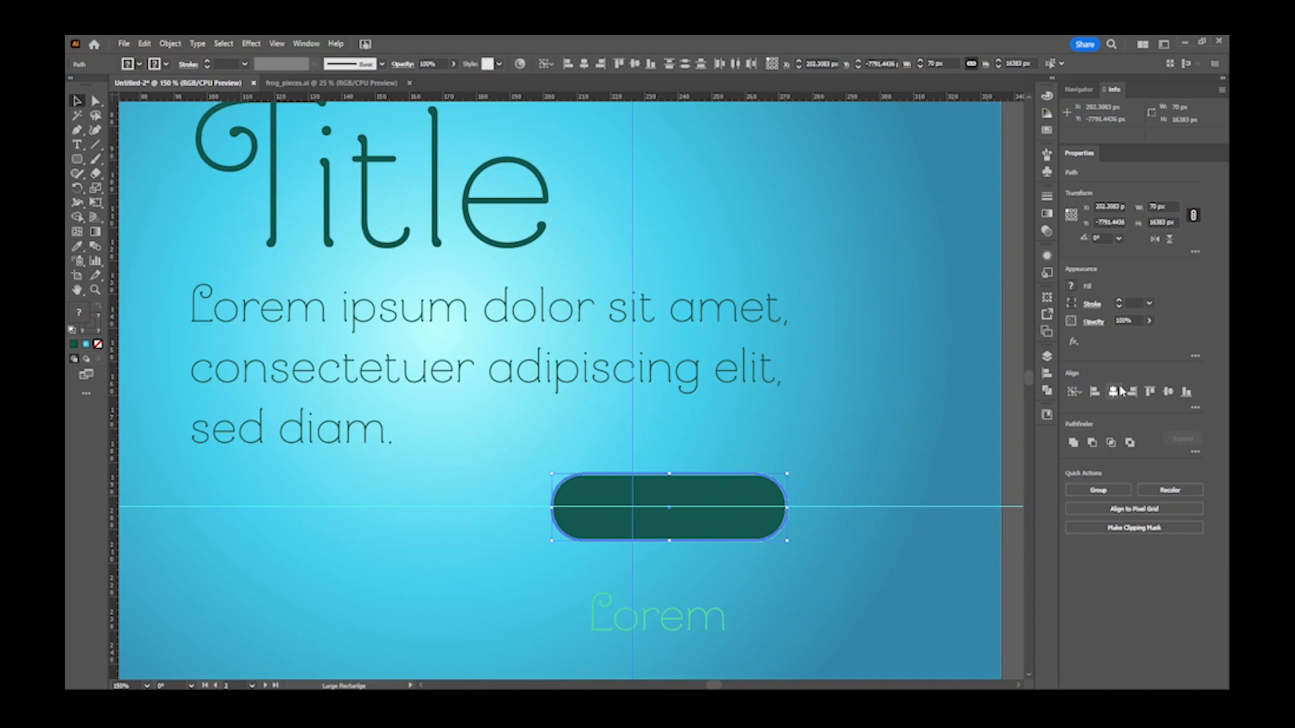
left_click(1114, 393)
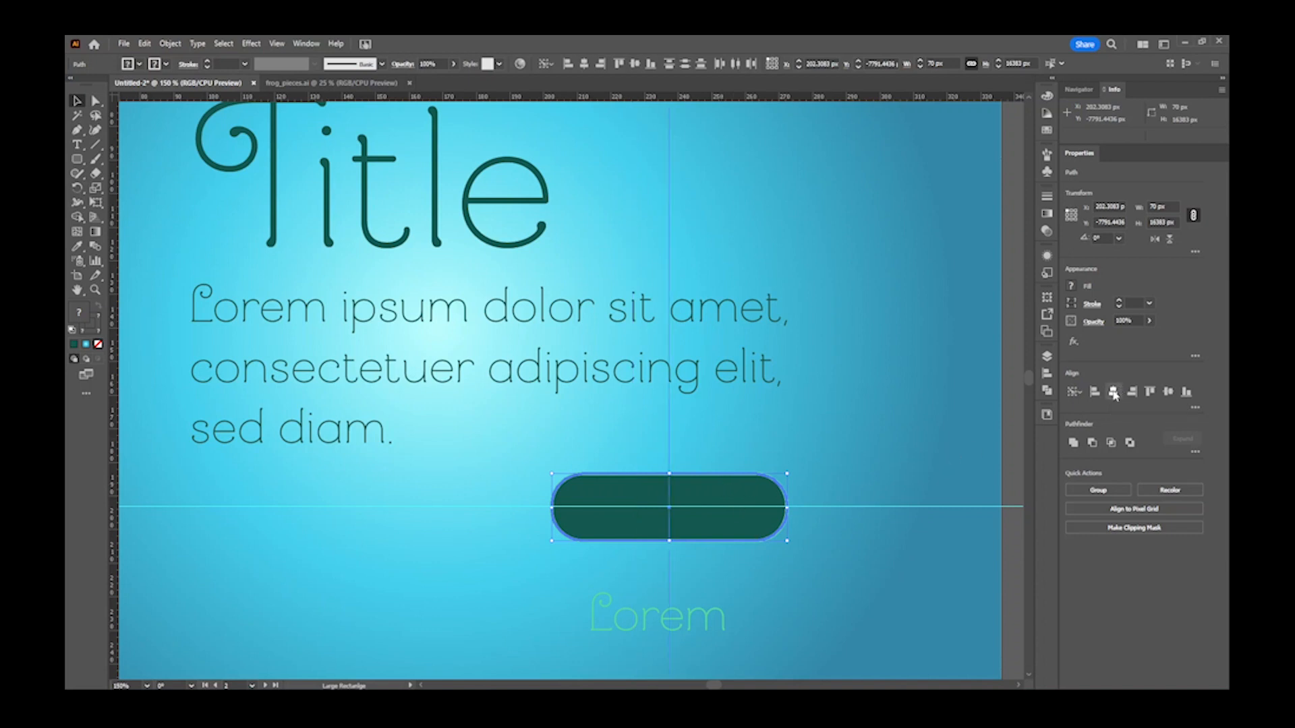
- Align the horizontal guide to the button's vertical center, using the button as the key object
left_click(697, 507)
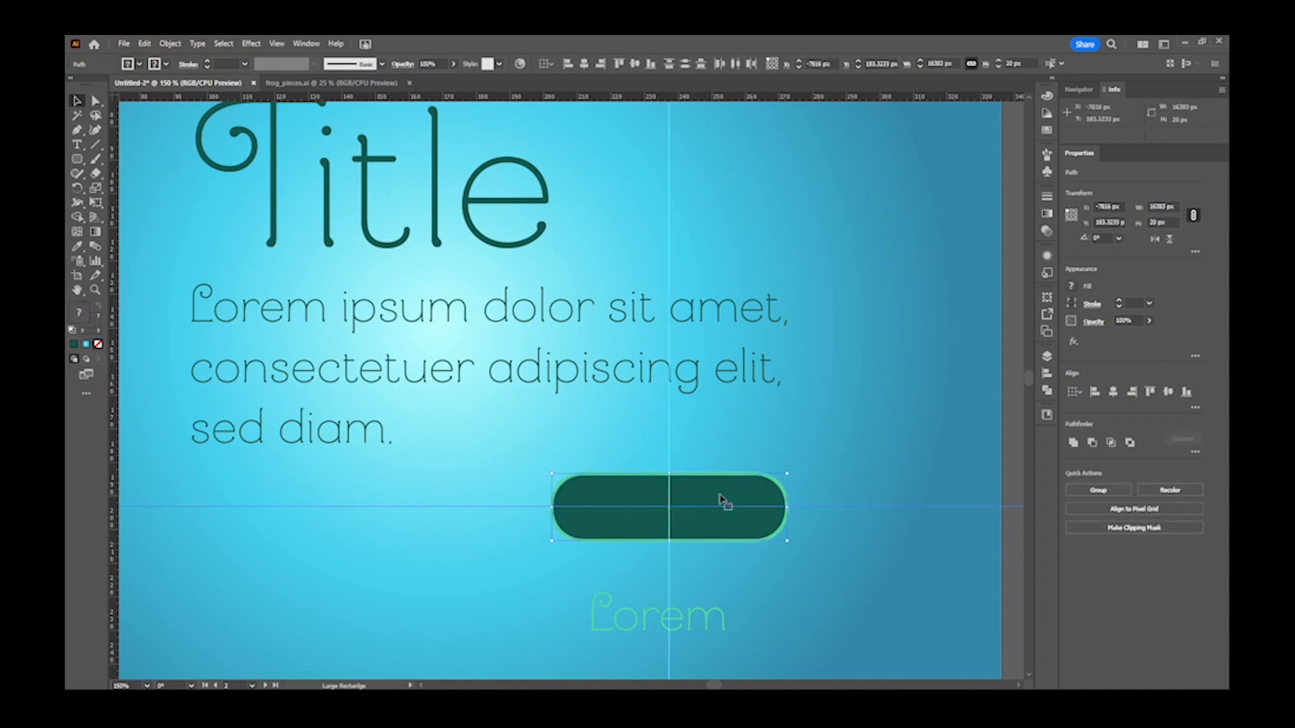
left_click(1195, 407)
left_click(1188, 515)
left_click(739, 485)
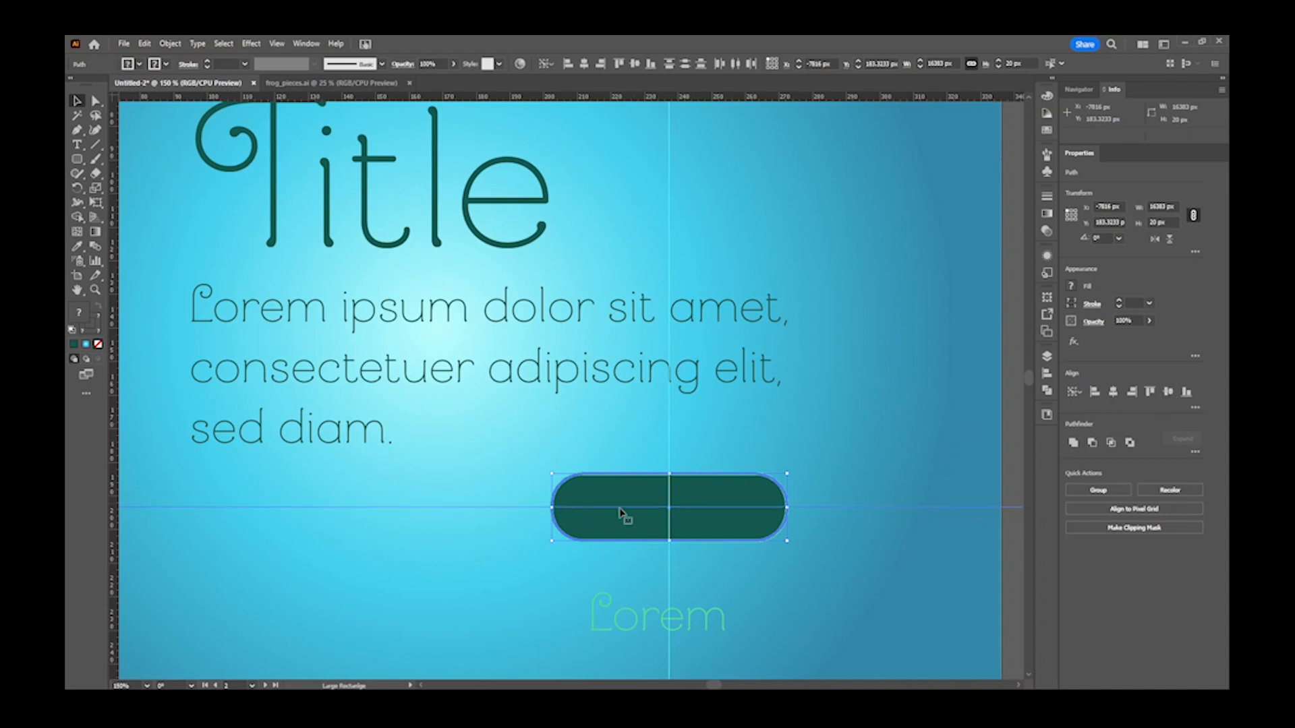
left_click(514, 566)
- Move the "Lorem" text back onto the button, centering it on the crossing guides, and select the horizontal guide
left_click_drag(687, 625, 702, 519)
key("Down")
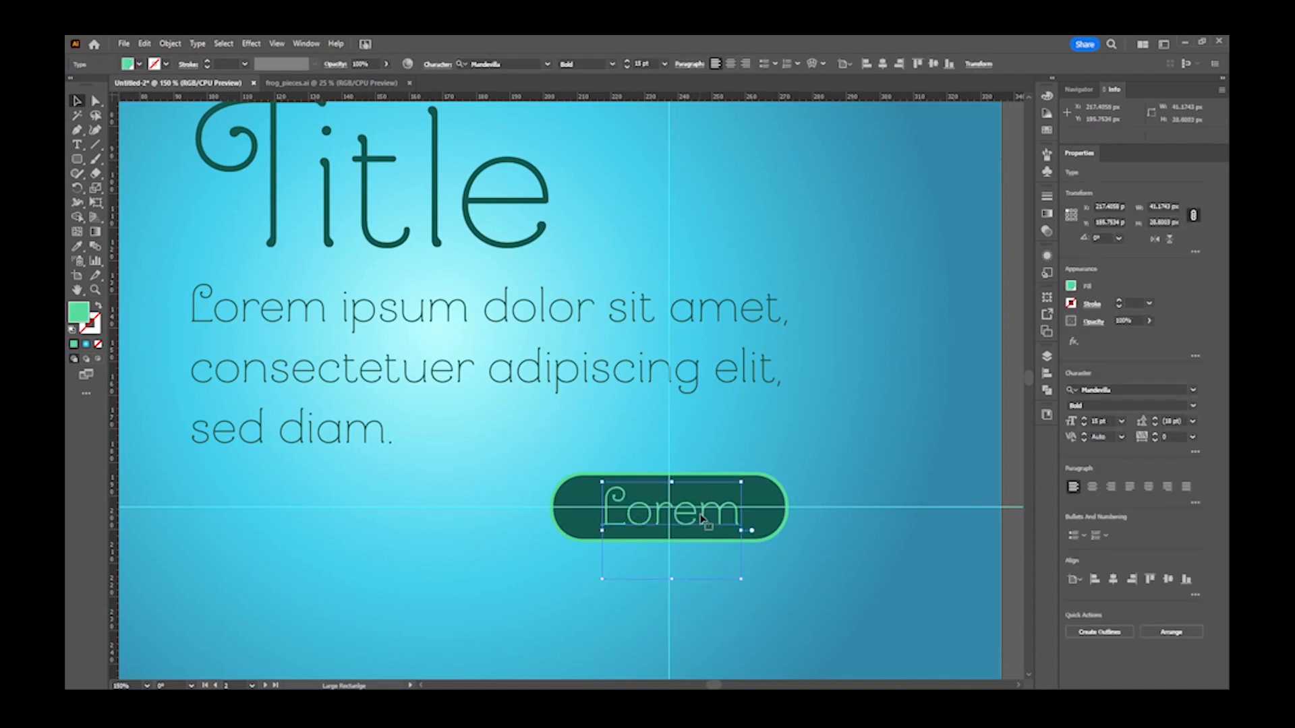
left_click(818, 508)
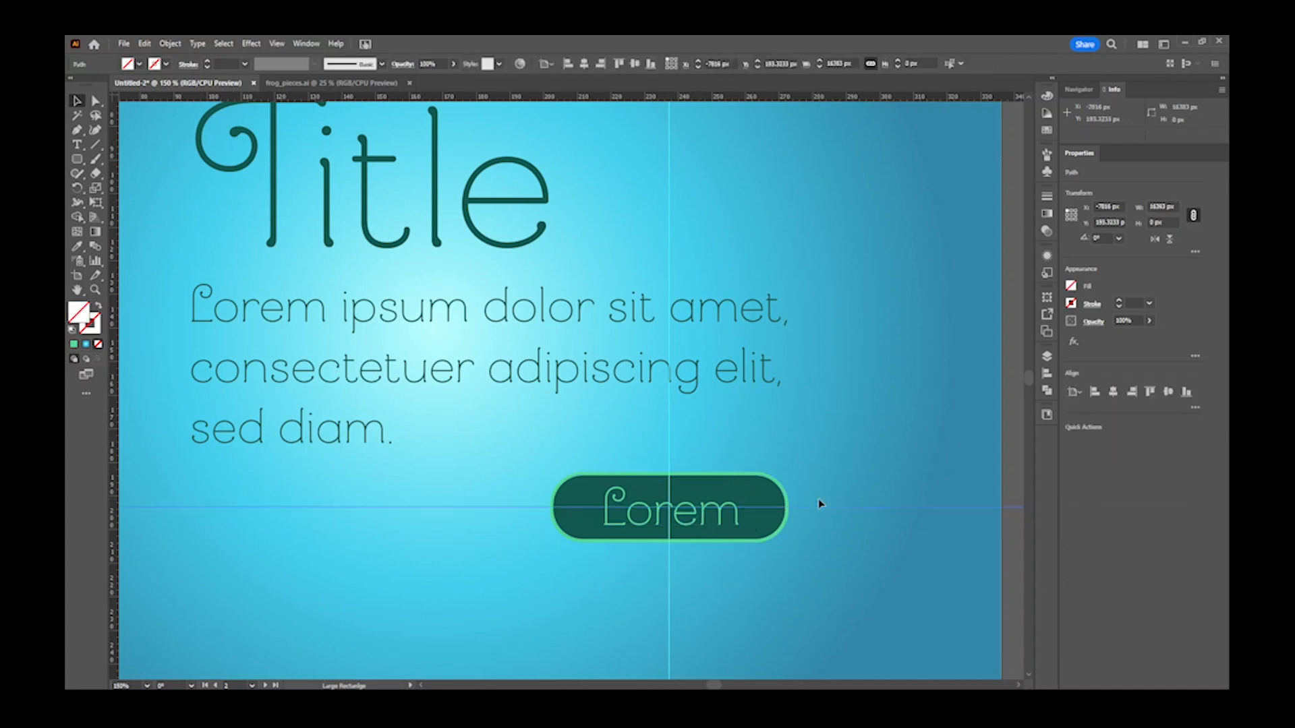
- Delete the selected horizontal guide and clear the remaining guides from the document
key("Delete")
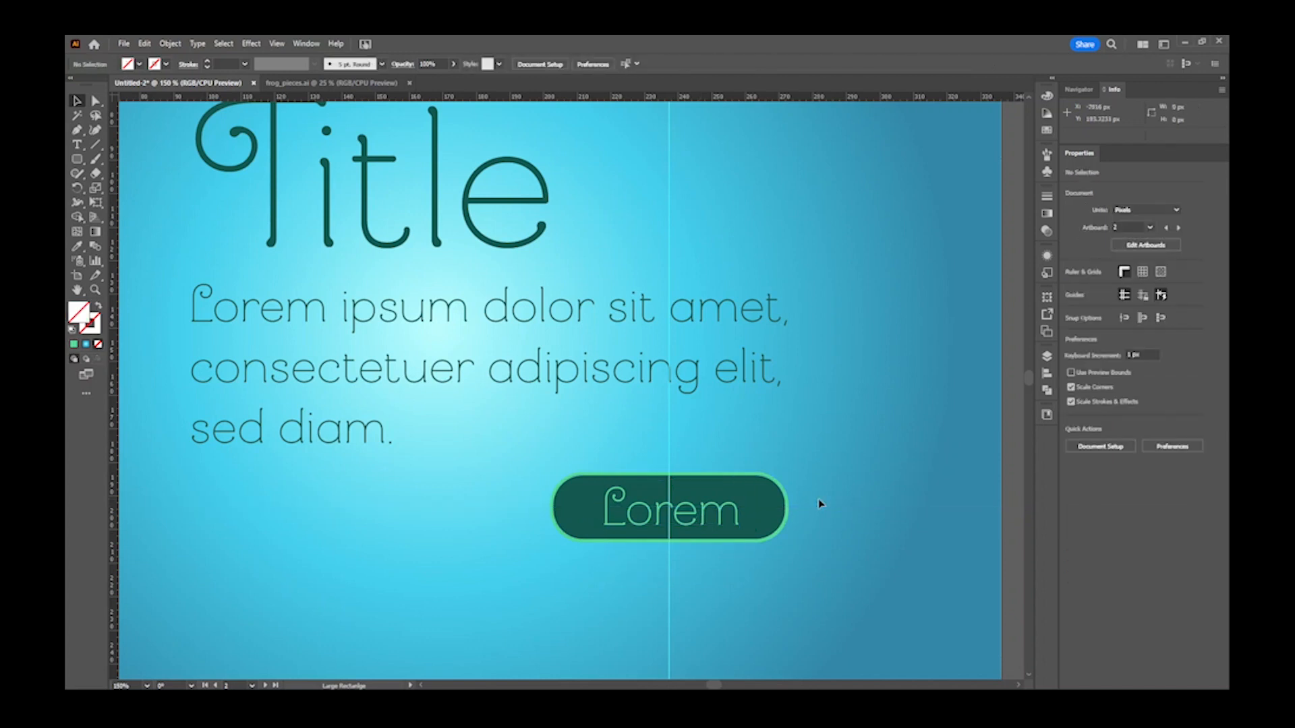
left_click(276, 44)
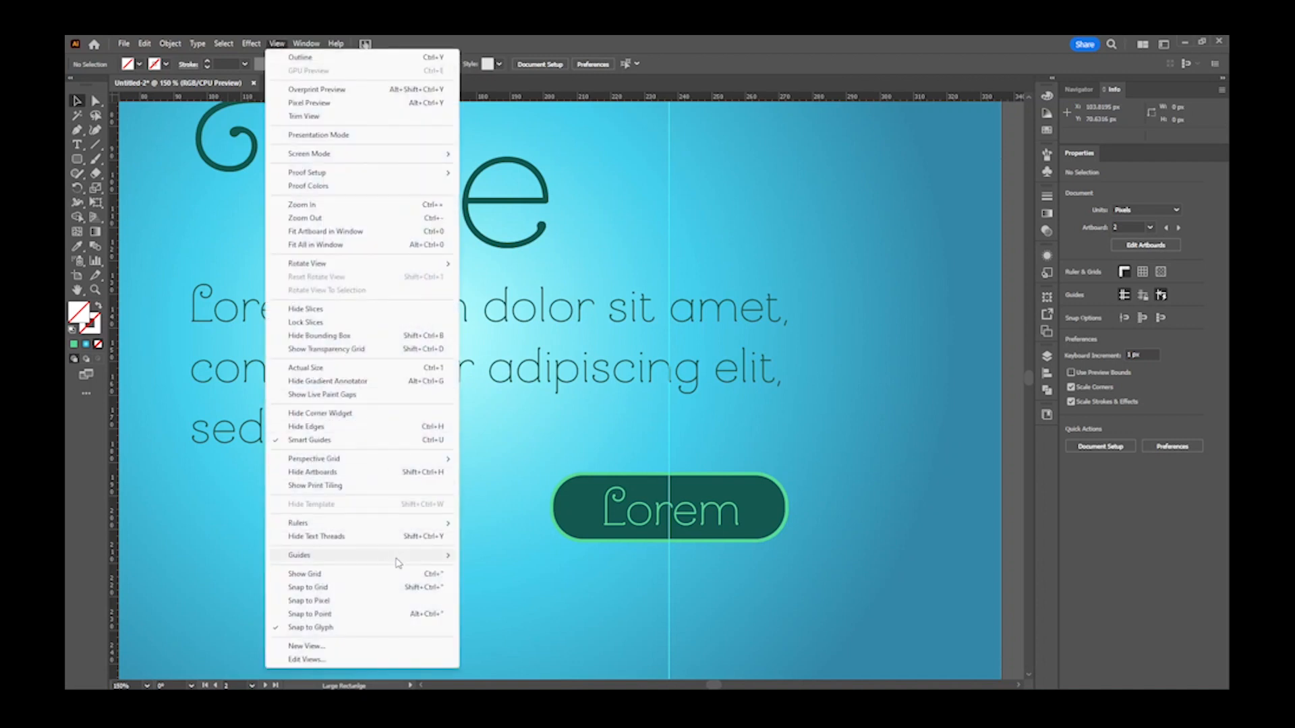
mouse_move(393, 559)
left_click(488, 608)
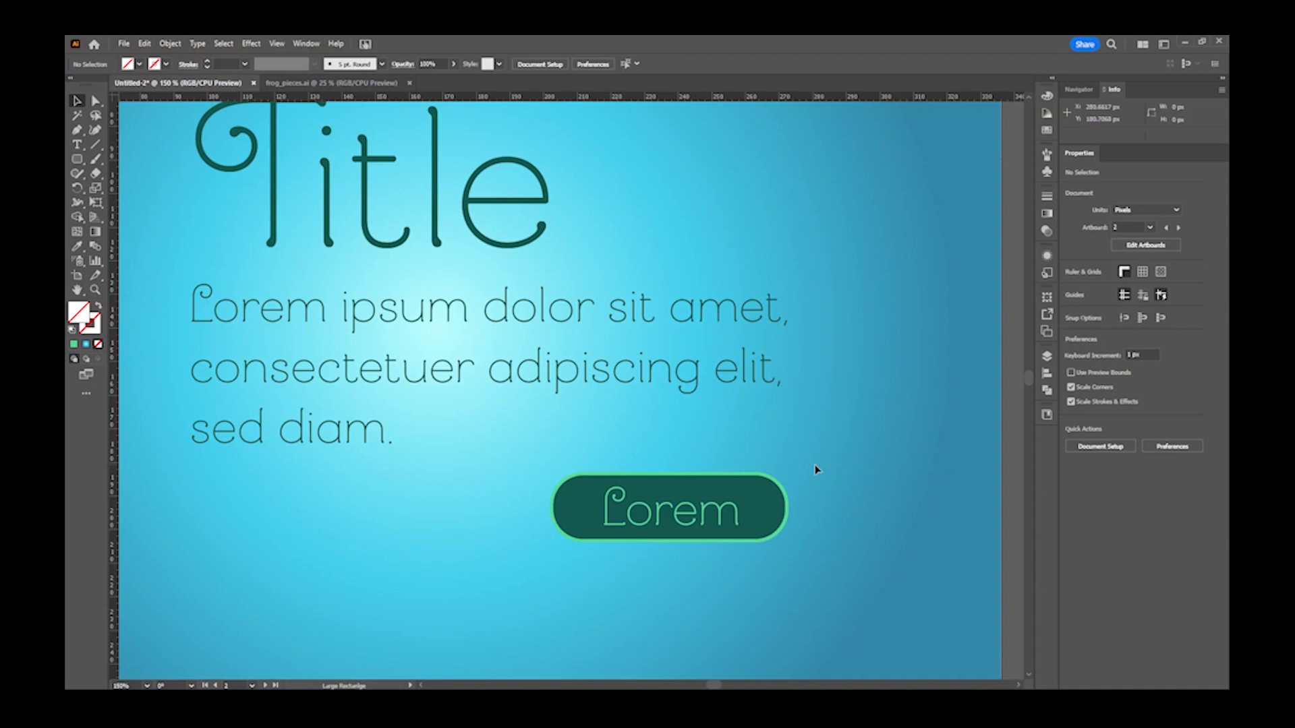
- Group the "Lorem" label with its rounded button shape
left_click(702, 523)
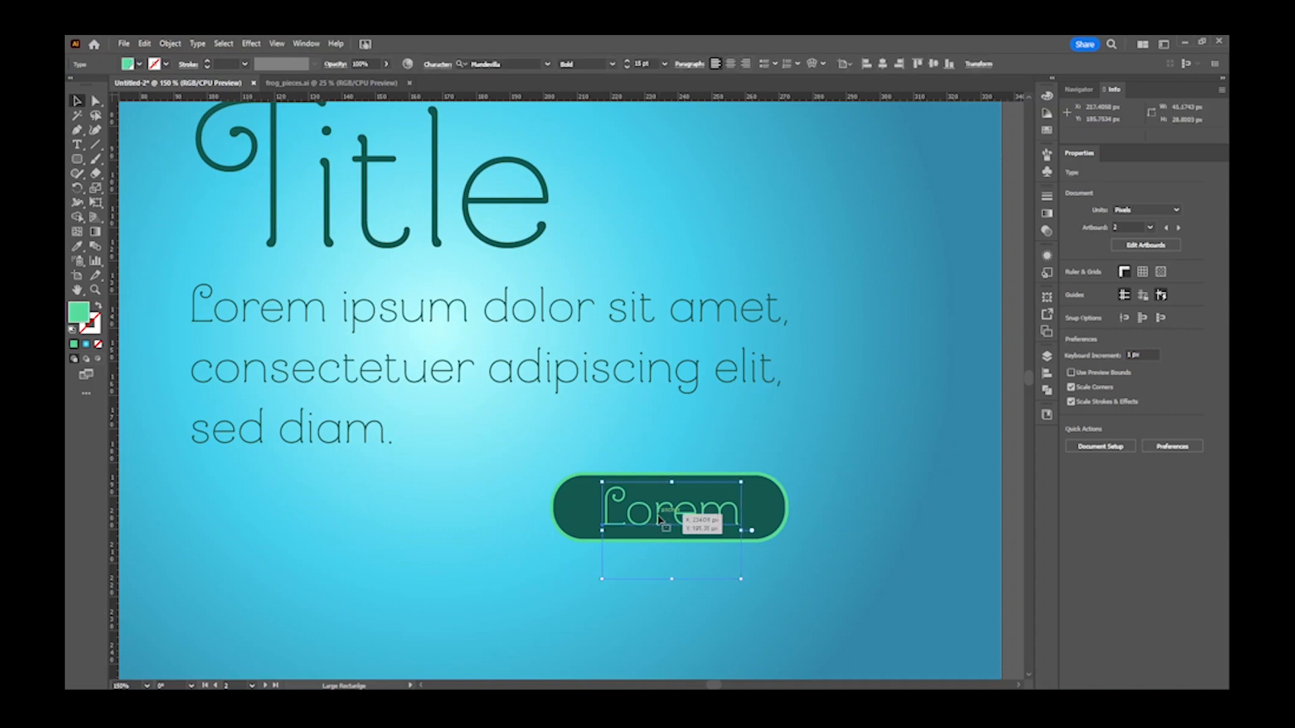
left_click(767, 502, "shift")
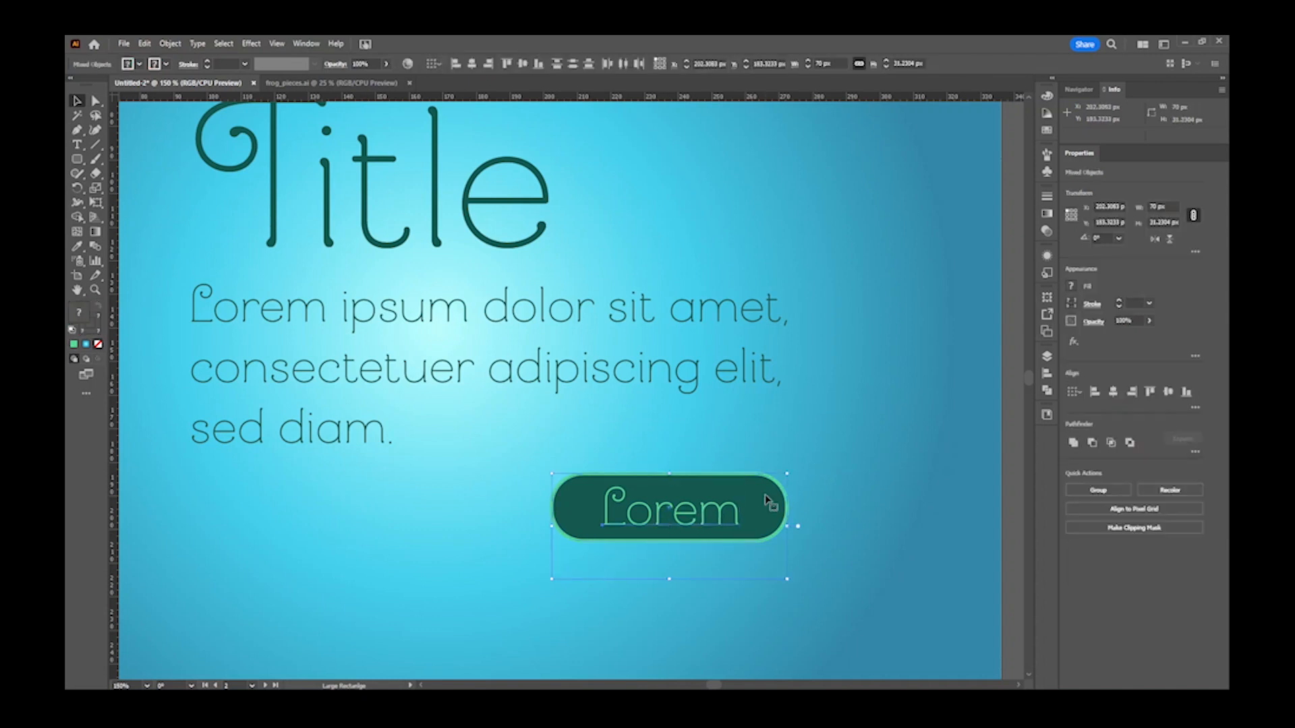
key("ctrl")
key("ctrl+g")
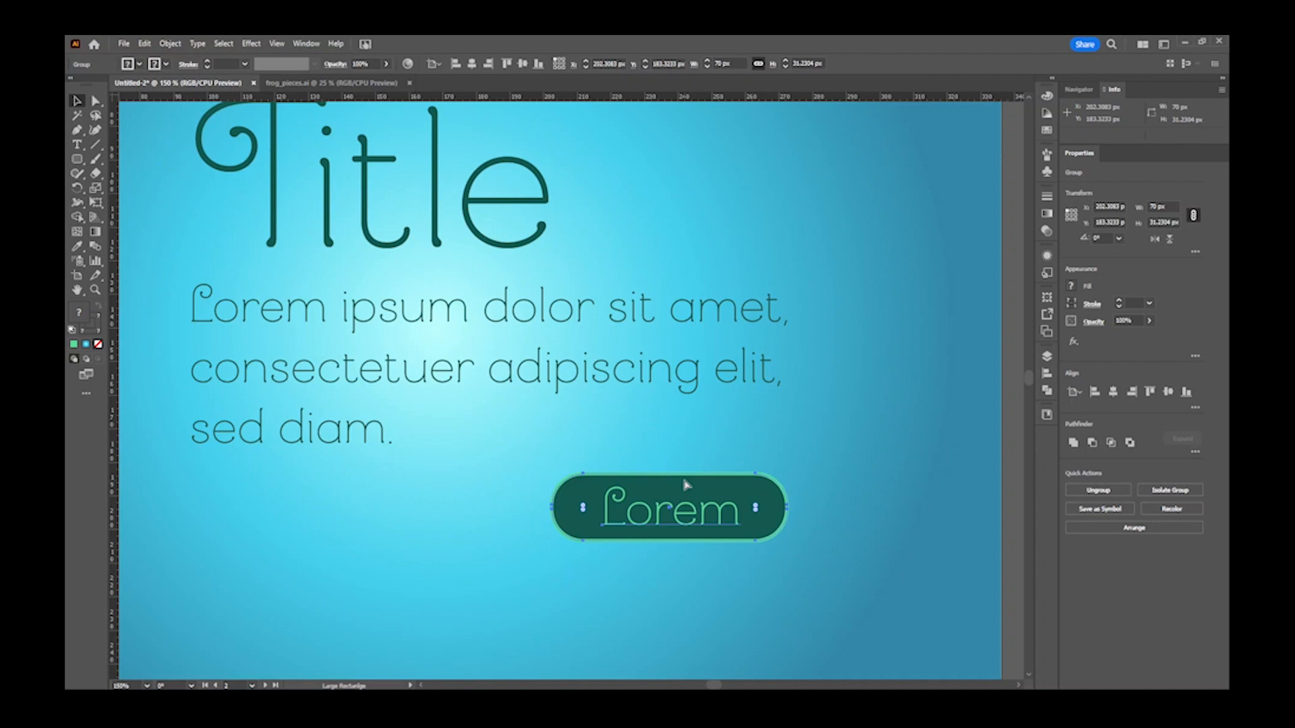
- Nudge the button group up 4 px toward the paragraph, using a temporary horizontal guide to check the gap between them
key("ctrl+minus")
key("ctrl+minus")
key("ctrl+minus")
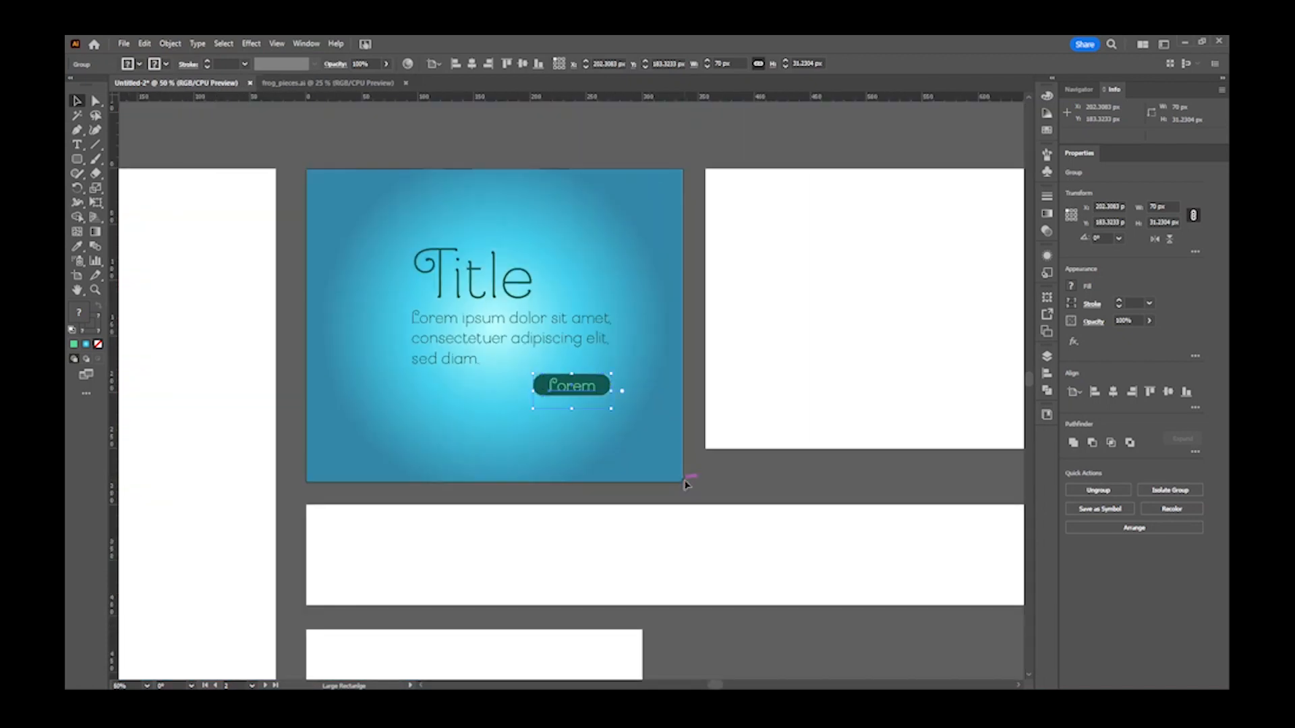
key("Up")
key("Up")
key("Up")
key("Up")
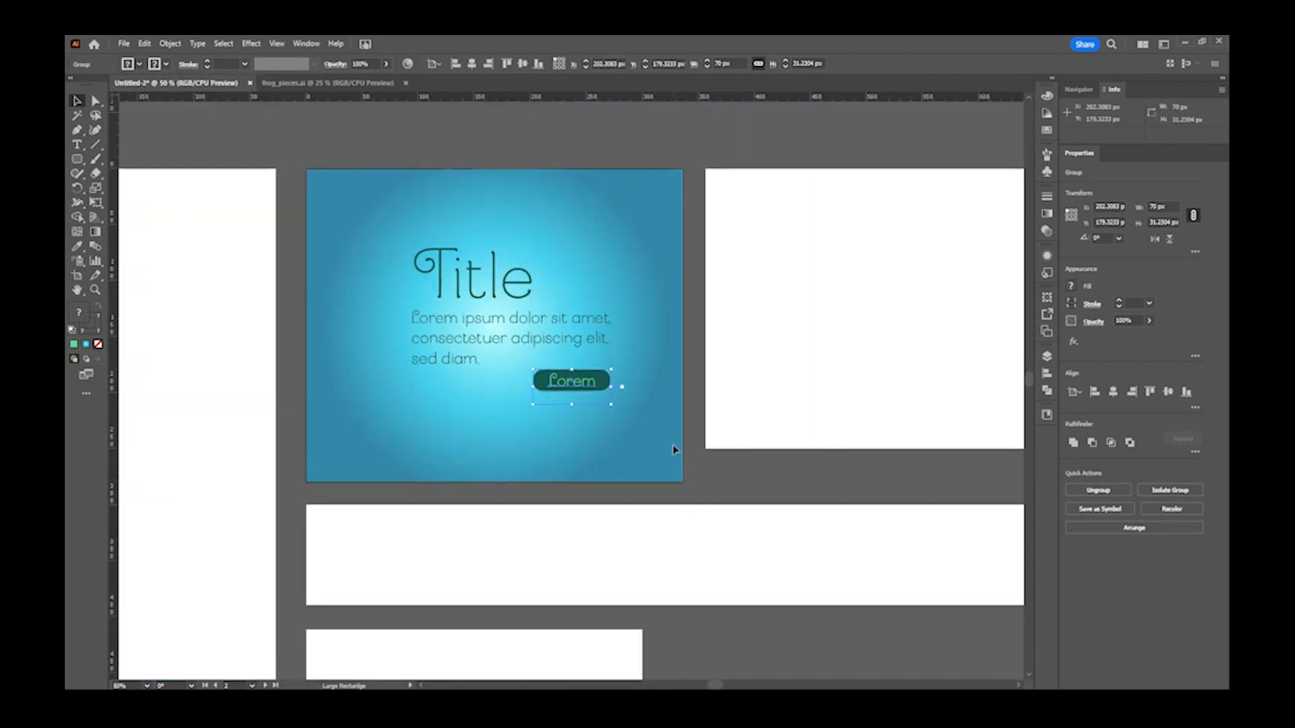
left_click_drag(519, 98, 499, 366)
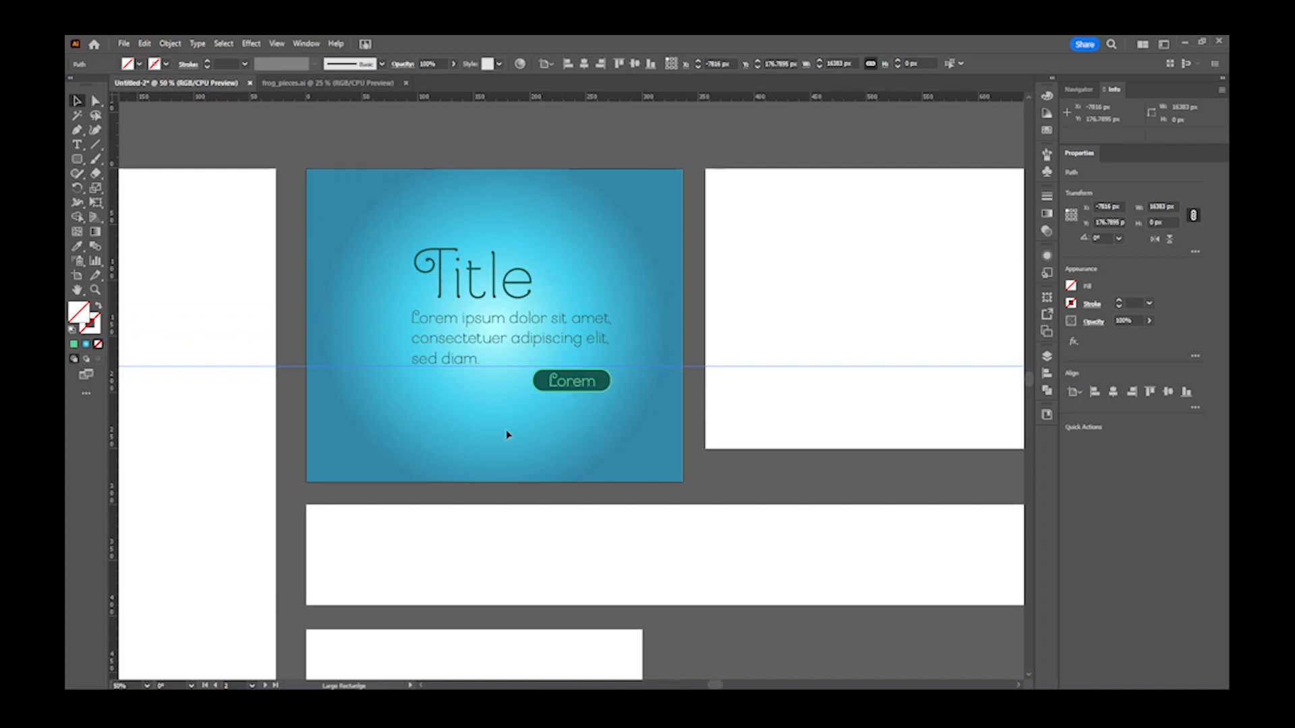
key("Delete")
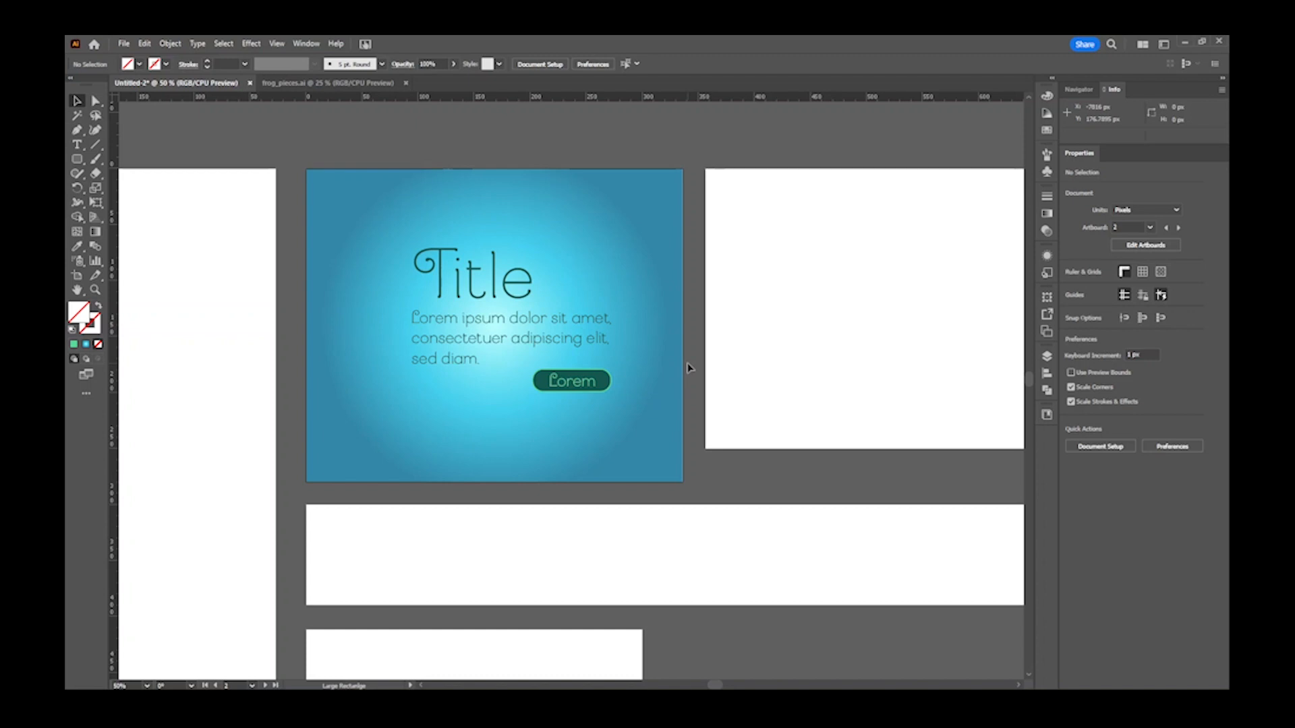
- Group the button with the title and paragraph group, and deselect everything
left_click(584, 390)
left_click(519, 348, "shift")
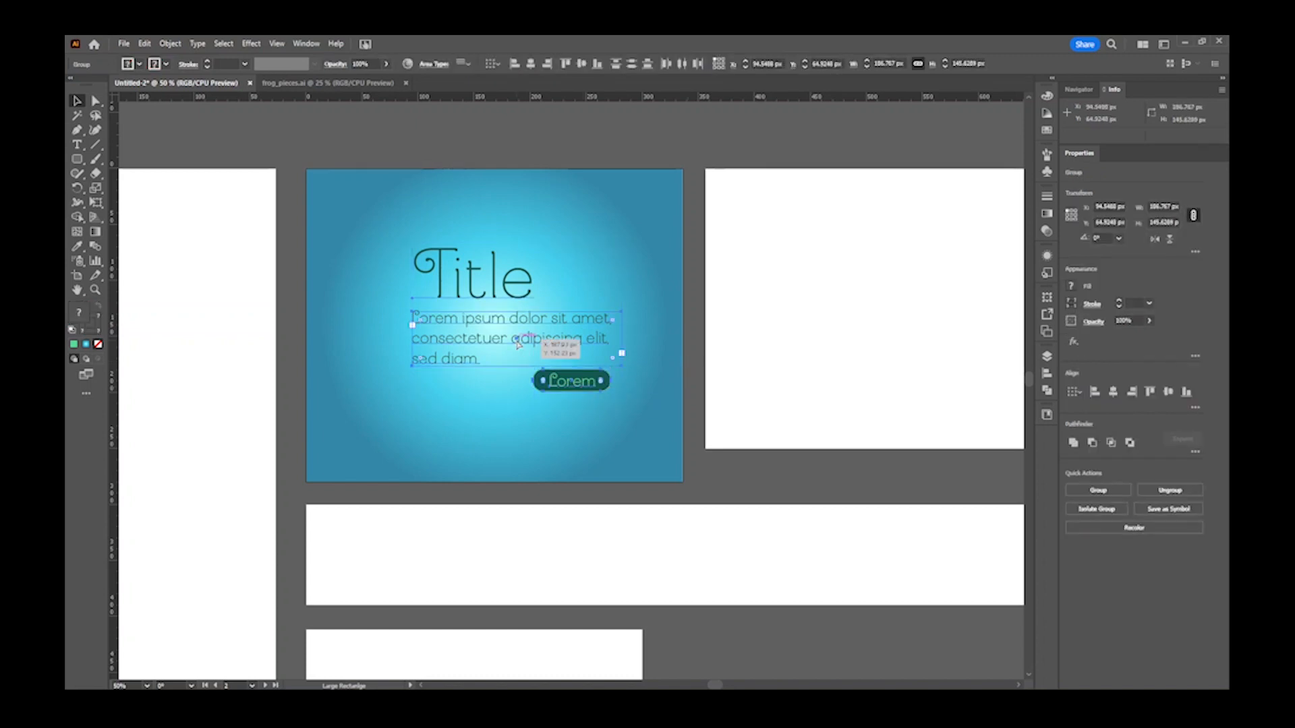
key("ctrl+g")
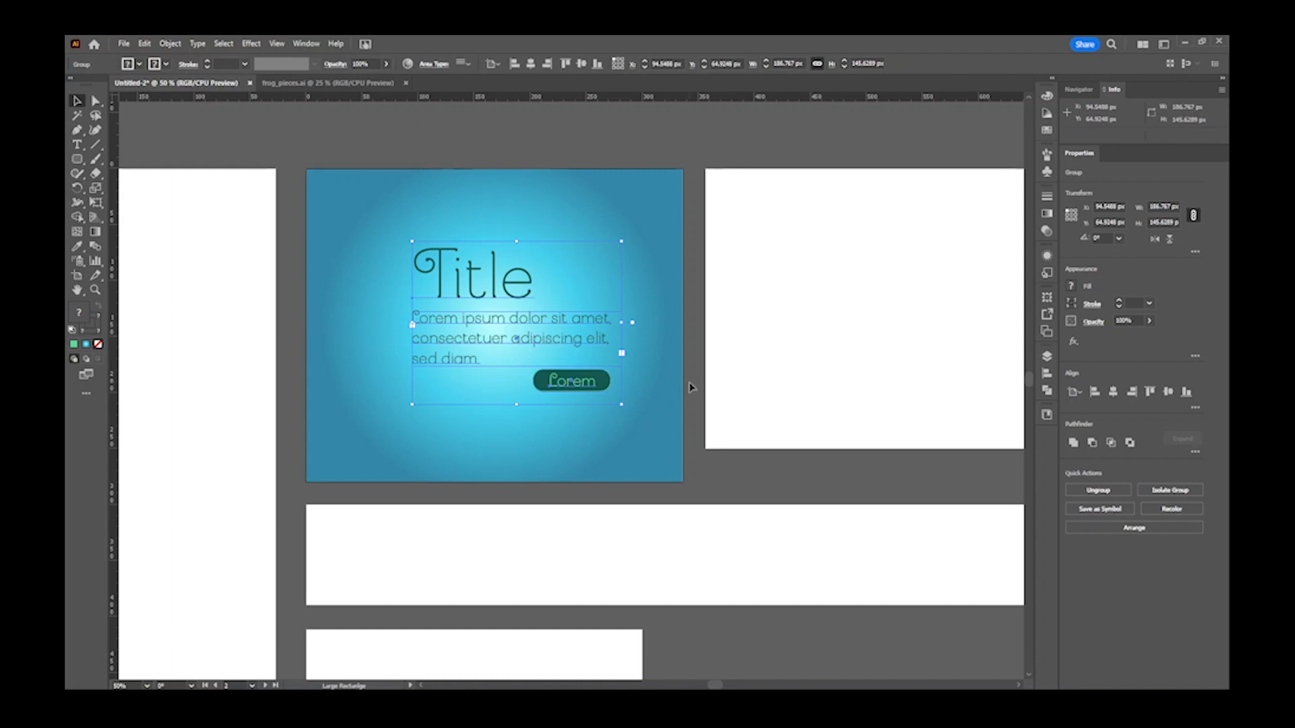
left_click(714, 274)
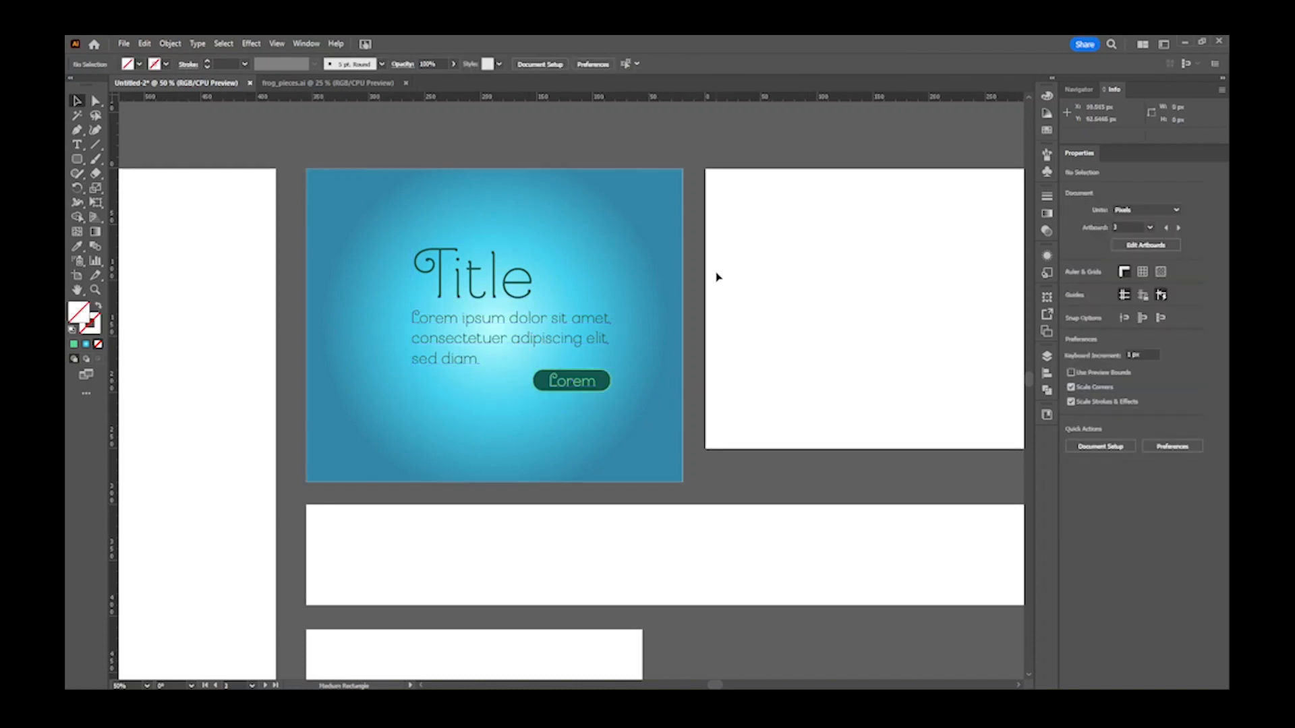
- Place a copy of the water lily pad in the Large Rectangle's lower-left corner and scale it to about 102 px wide
left_click_drag(423, 390, 698, 310)
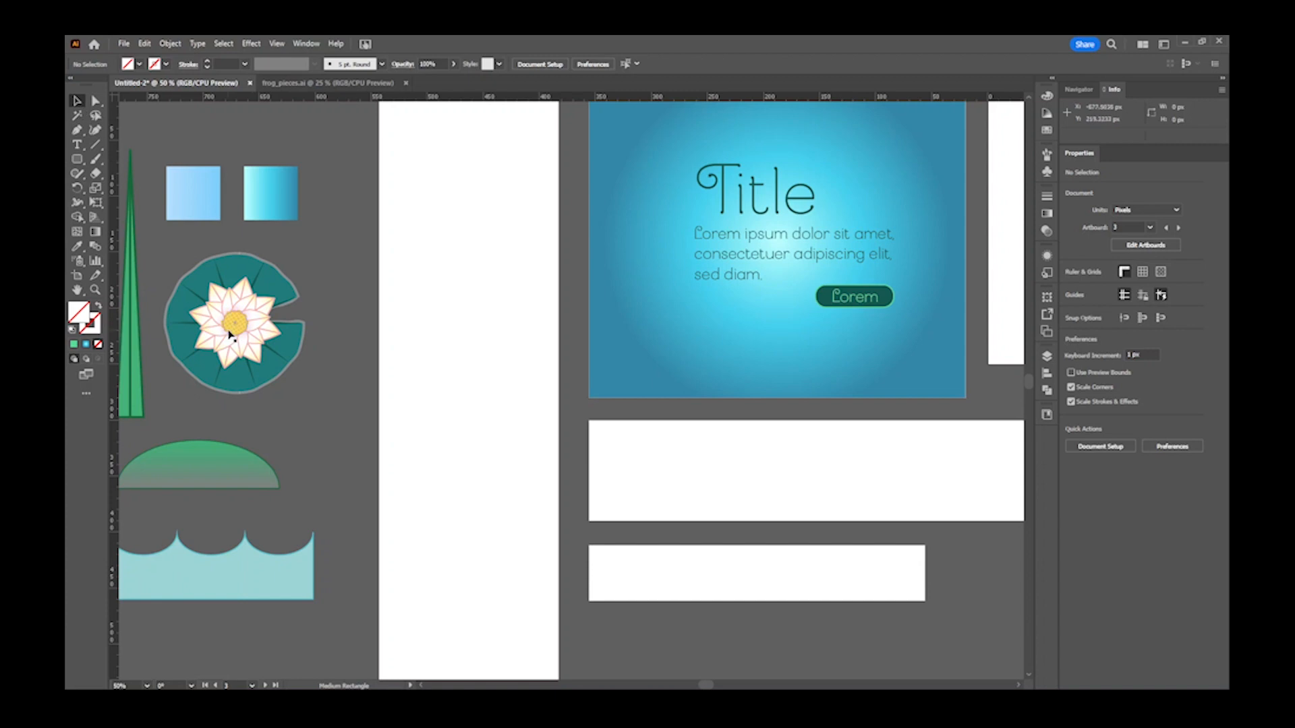
left_click_drag(229, 334, 666, 333)
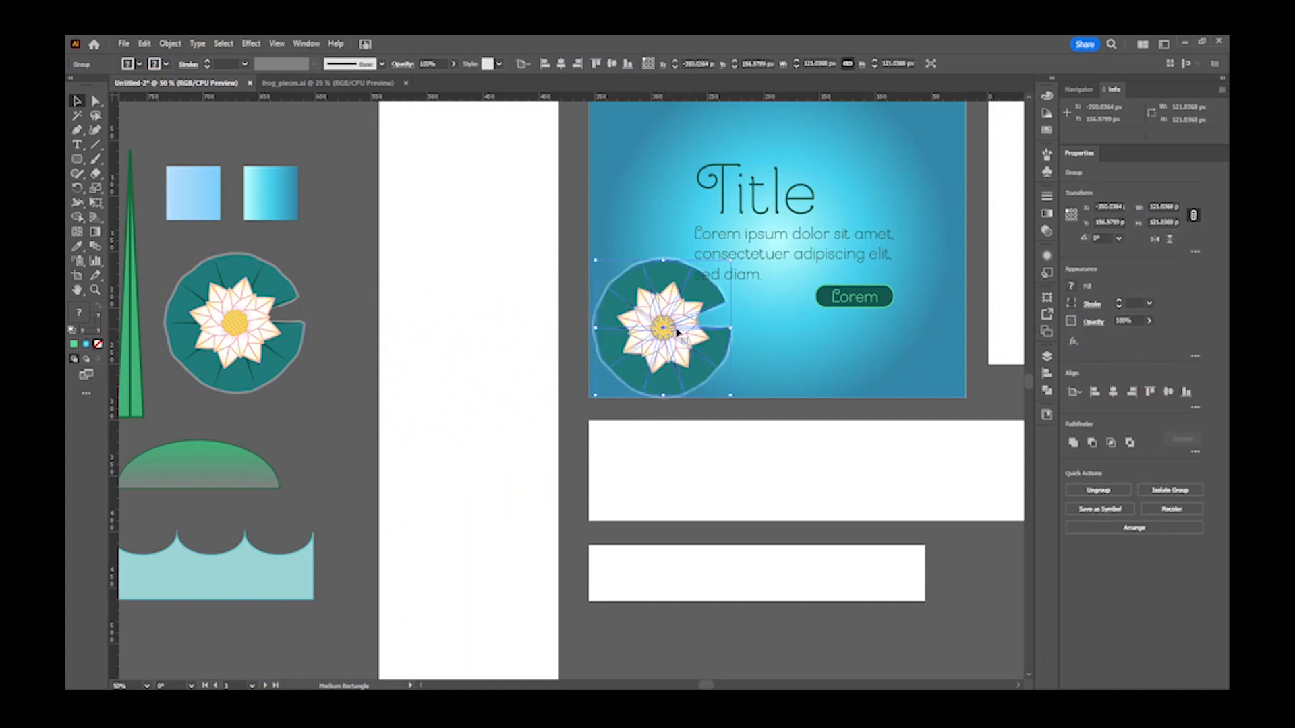
scroll(584, 317, "left", 5)
scroll(425, 263, "right", 7)
scroll(442, 422, "up", 2)
left_click(426, 470)
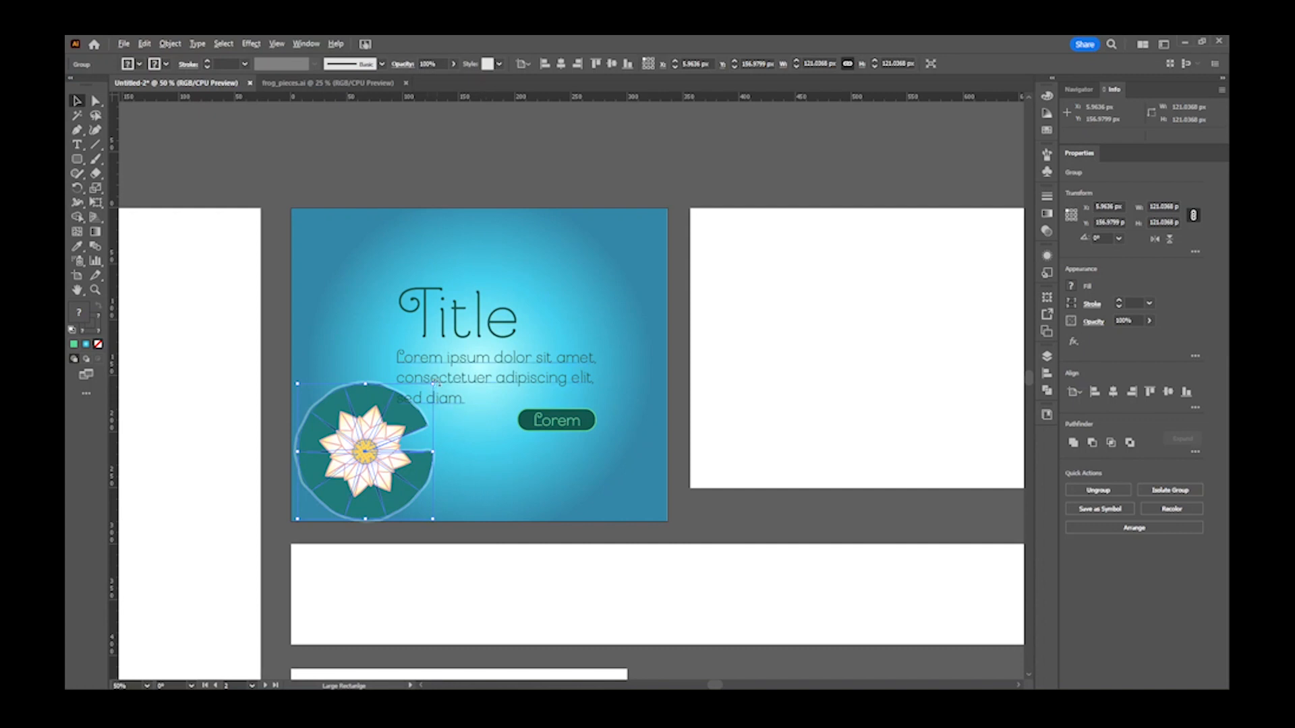
left_click_drag(433, 384, 422, 394)
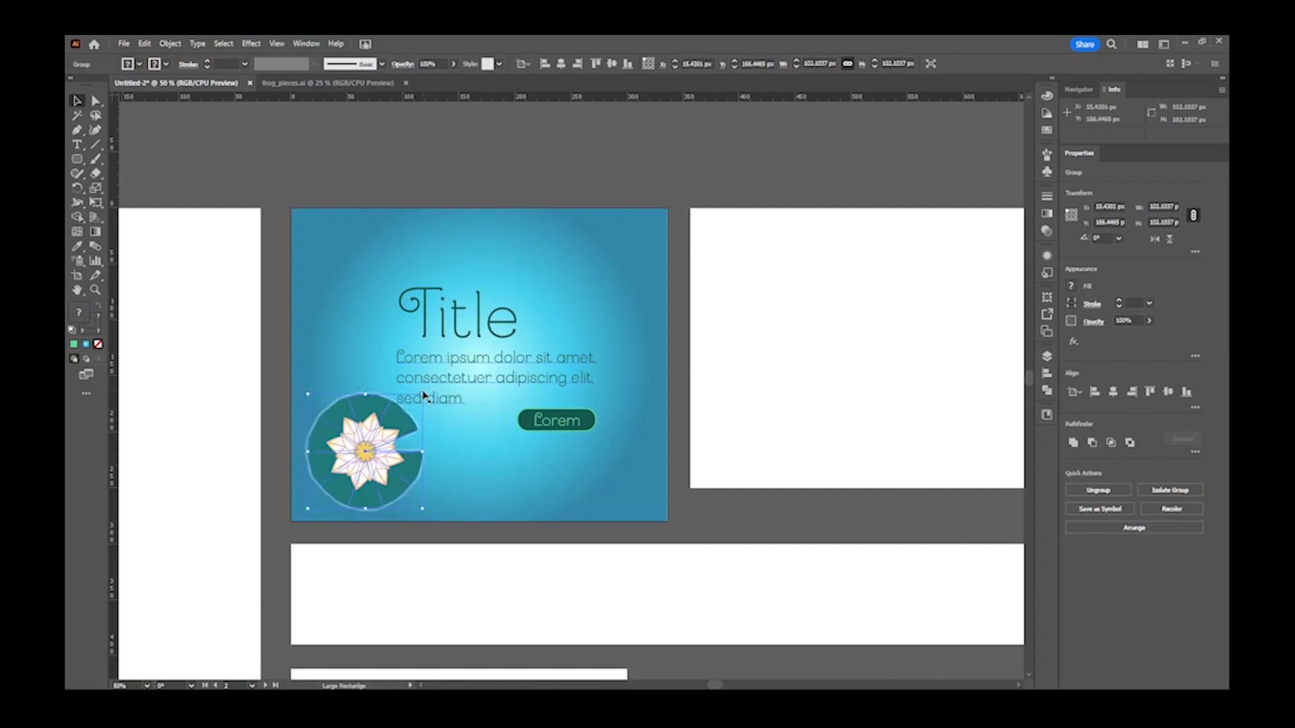
- Try to arrange hand-placed copies of the water lily around the Large Rectangle's edges
left_click_drag(390, 442, 325, 318)
left_click_drag(336, 324, 514, 524)
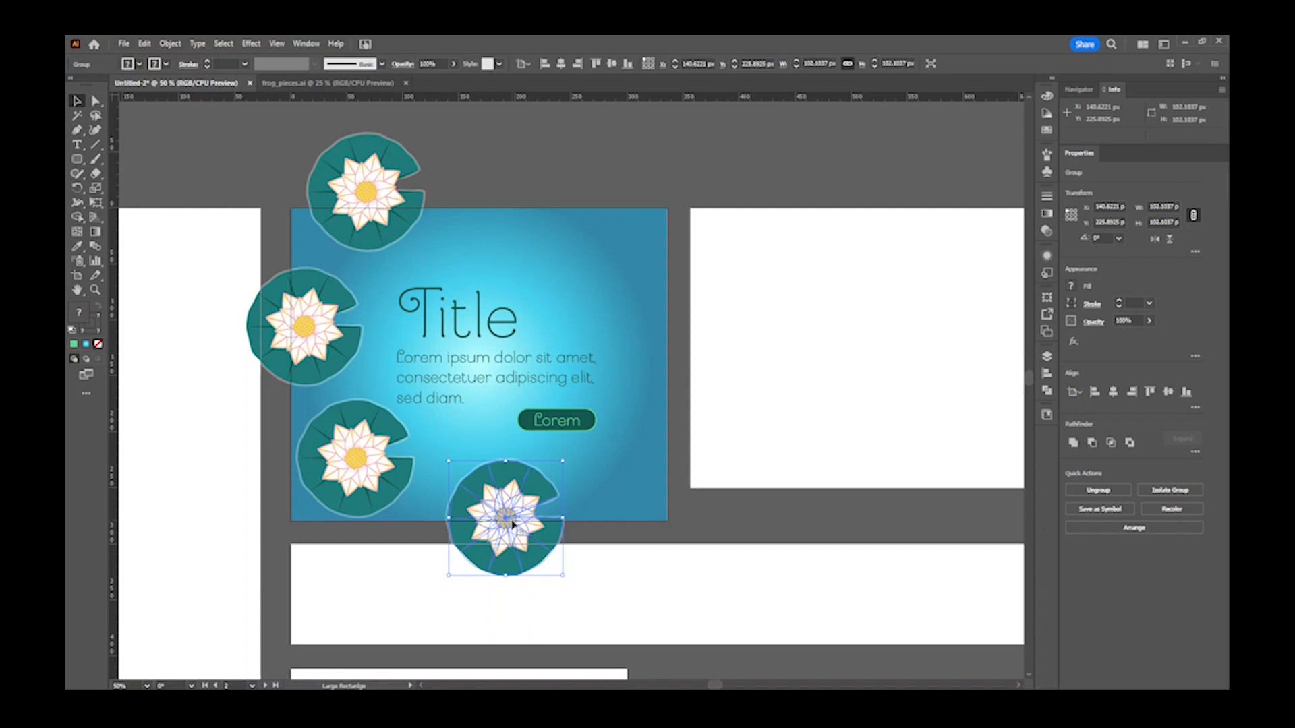
left_click_drag(562, 463, 550, 473)
key("ctrl+z")
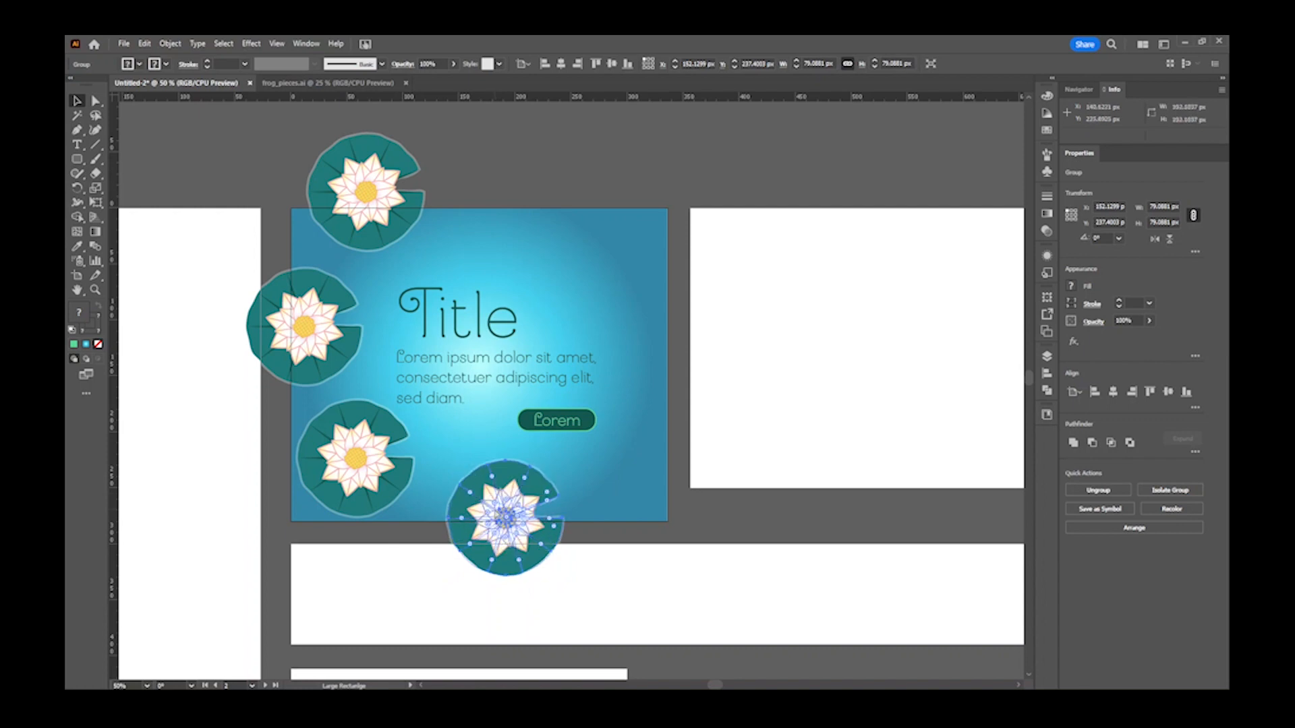
left_click(398, 477)
left_click(333, 355)
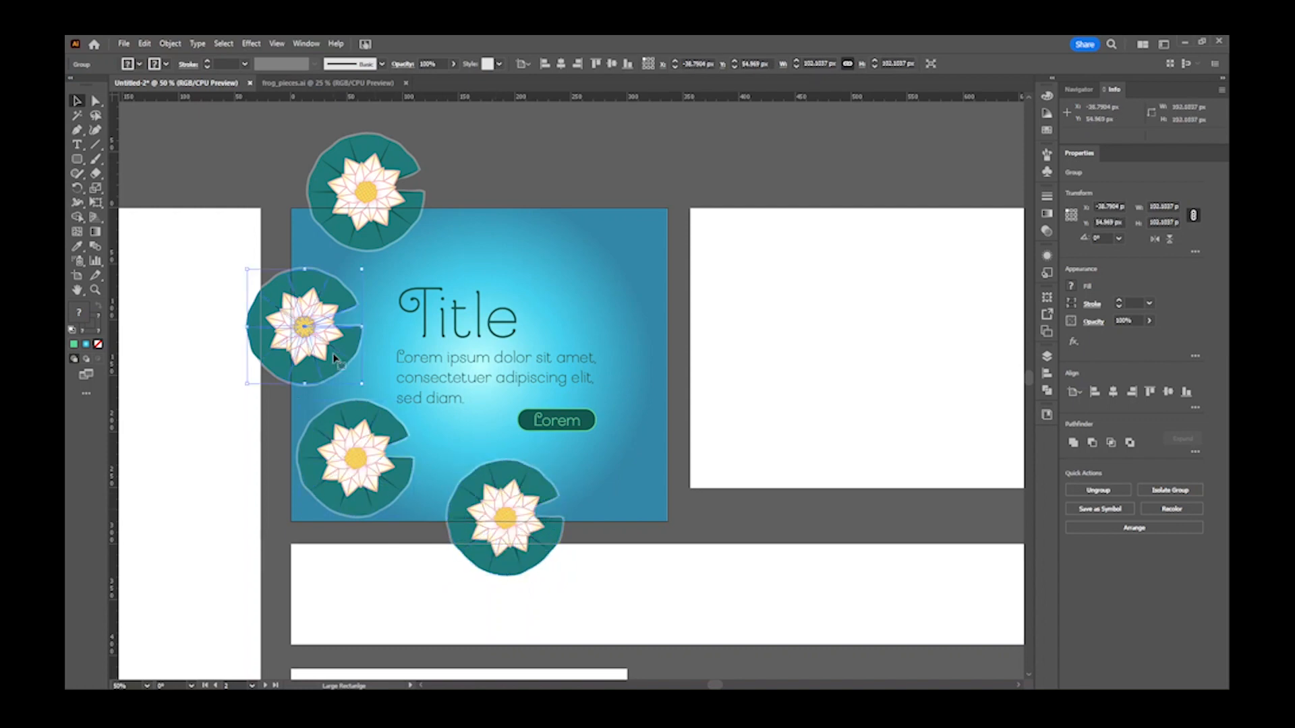
- Undo the extra water lily copies, keeping only the one in the Large Rectangle's lower-left corner
key("ctrl+z")
key("ctrl+z")
key("ctrl+z")
key("ctrl+z")
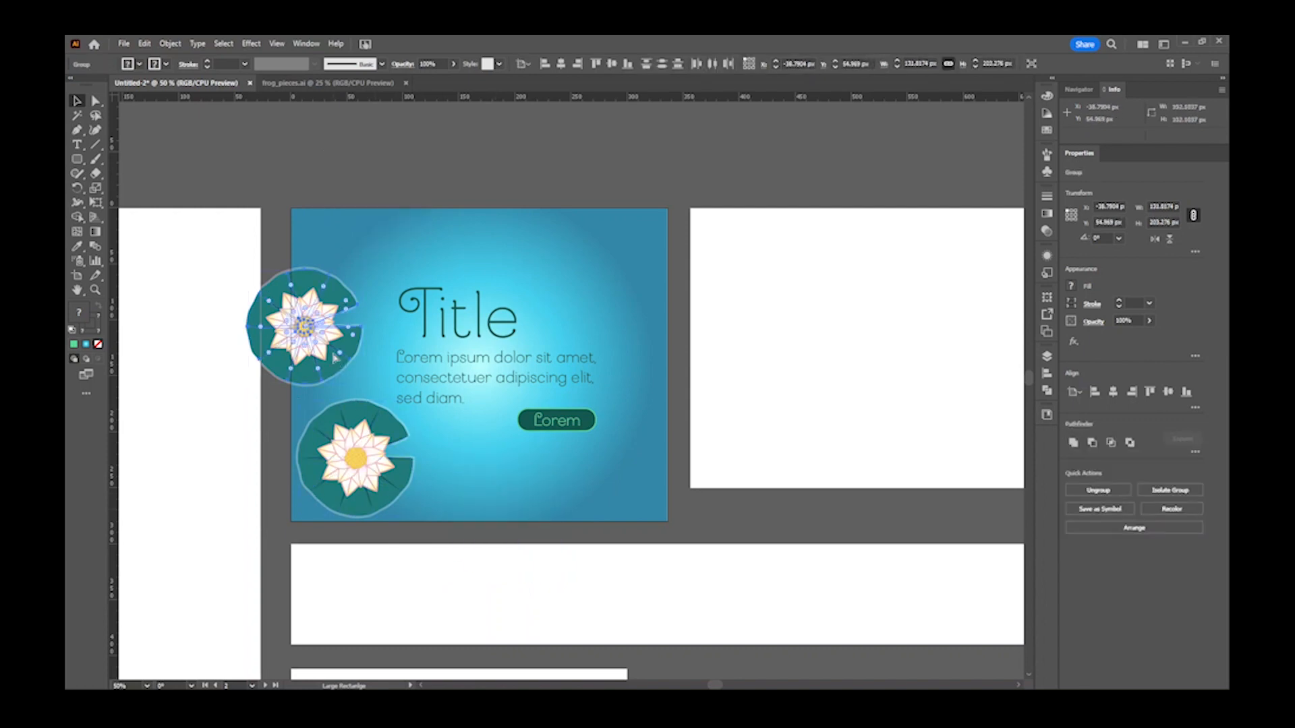
key("ctrl+z")
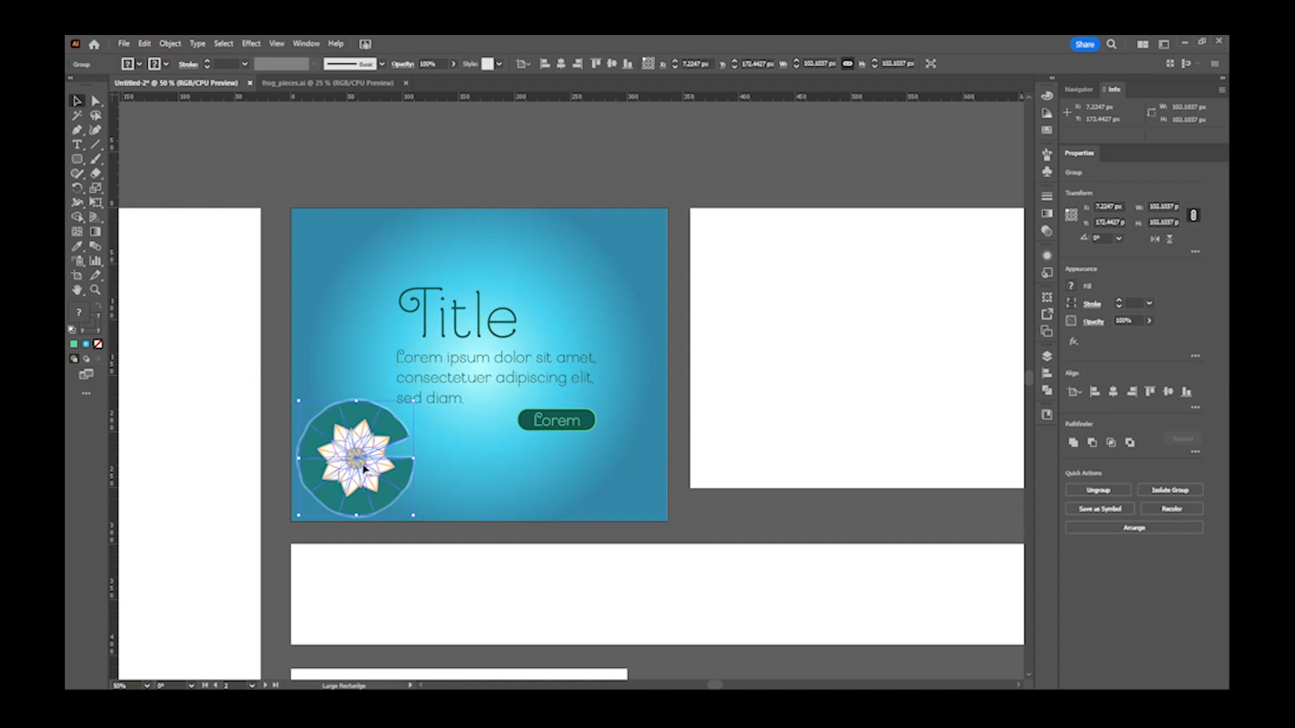
- Apply a radial repeat to the water lily and move the ring above the Large Rectangle artboard
left_click(170, 43)
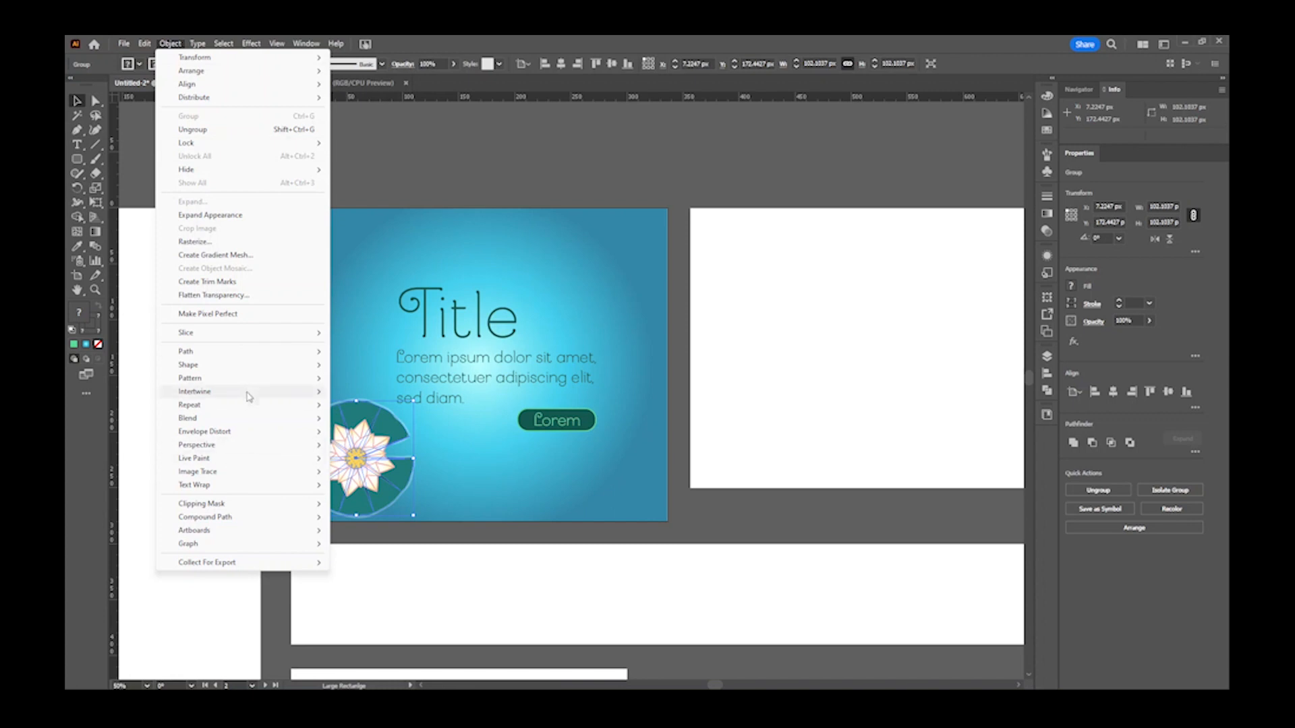
mouse_move(256, 410)
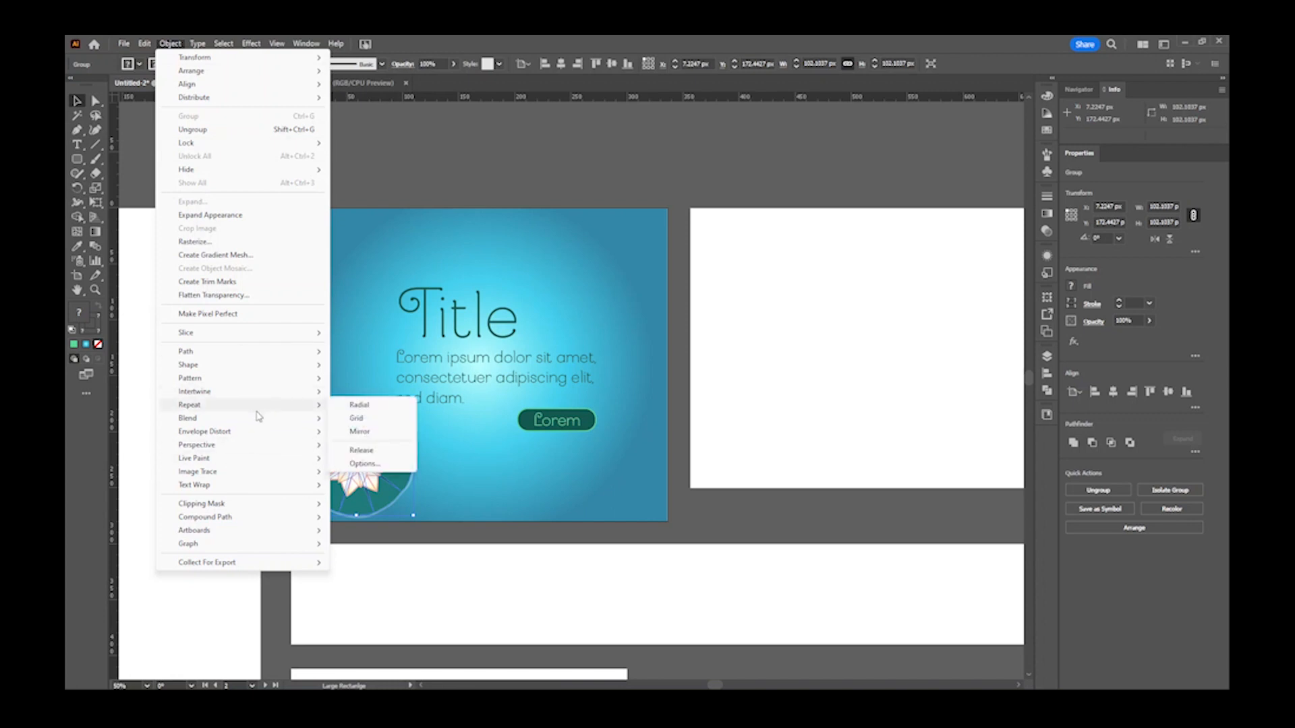
left_click(385, 409)
scroll(566, 387, "down", 1)
left_click_drag(417, 513, 382, 252)
- Adjust the water lily ring's rotation and set its radius to about 89 px
left_click_drag(383, 331, 474, 250)
left_click_drag(438, 294, 393, 403)
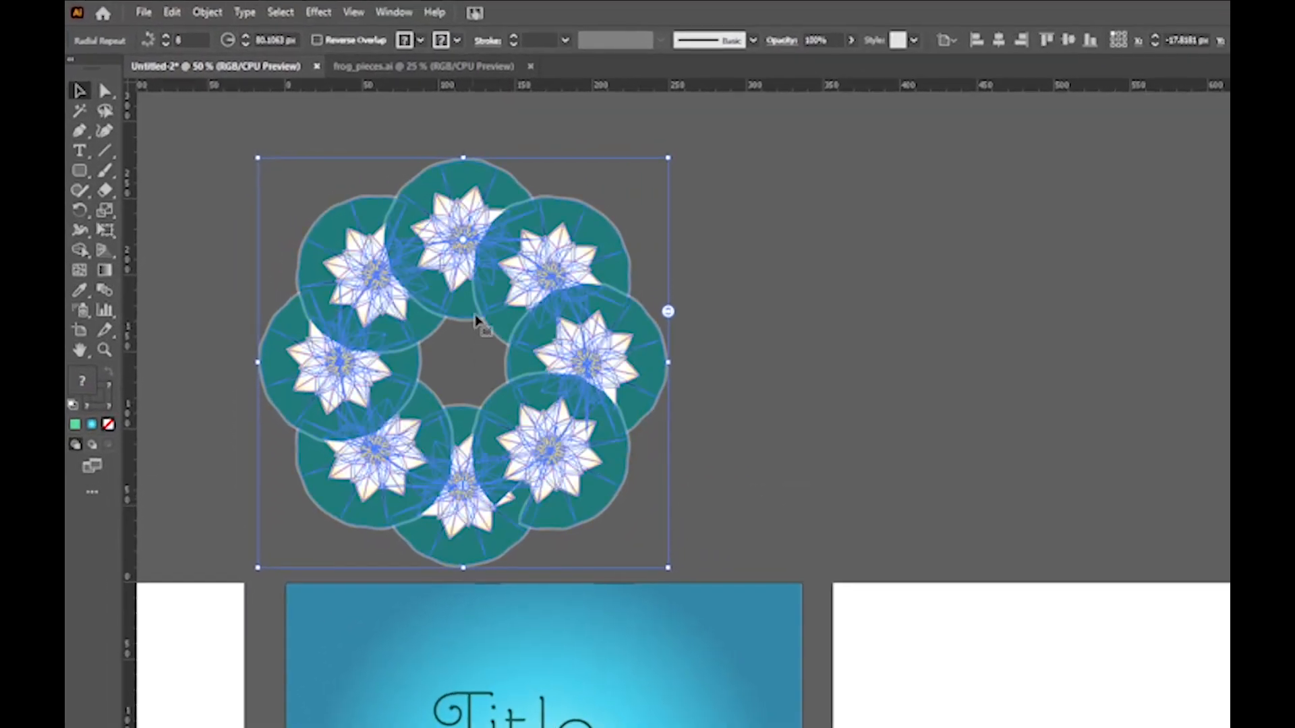
left_click_drag(464, 247, 477, 150)
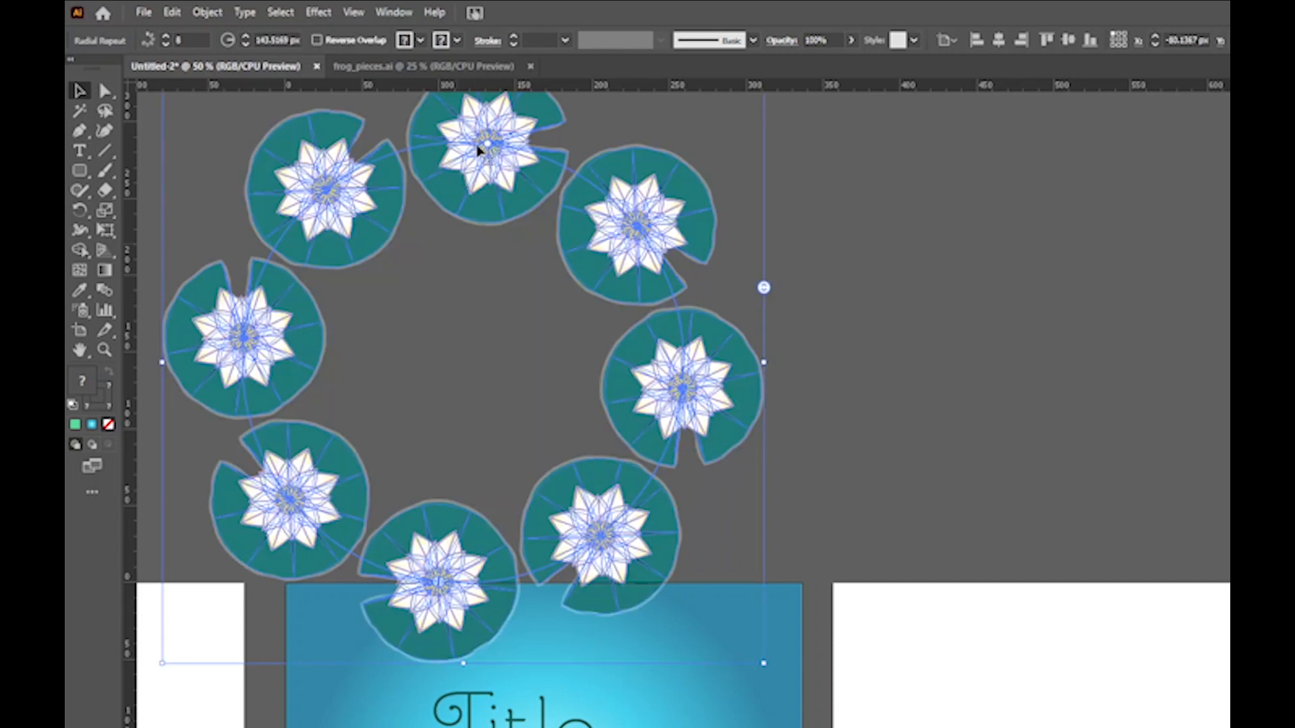
left_click_drag(490, 148, 464, 227)
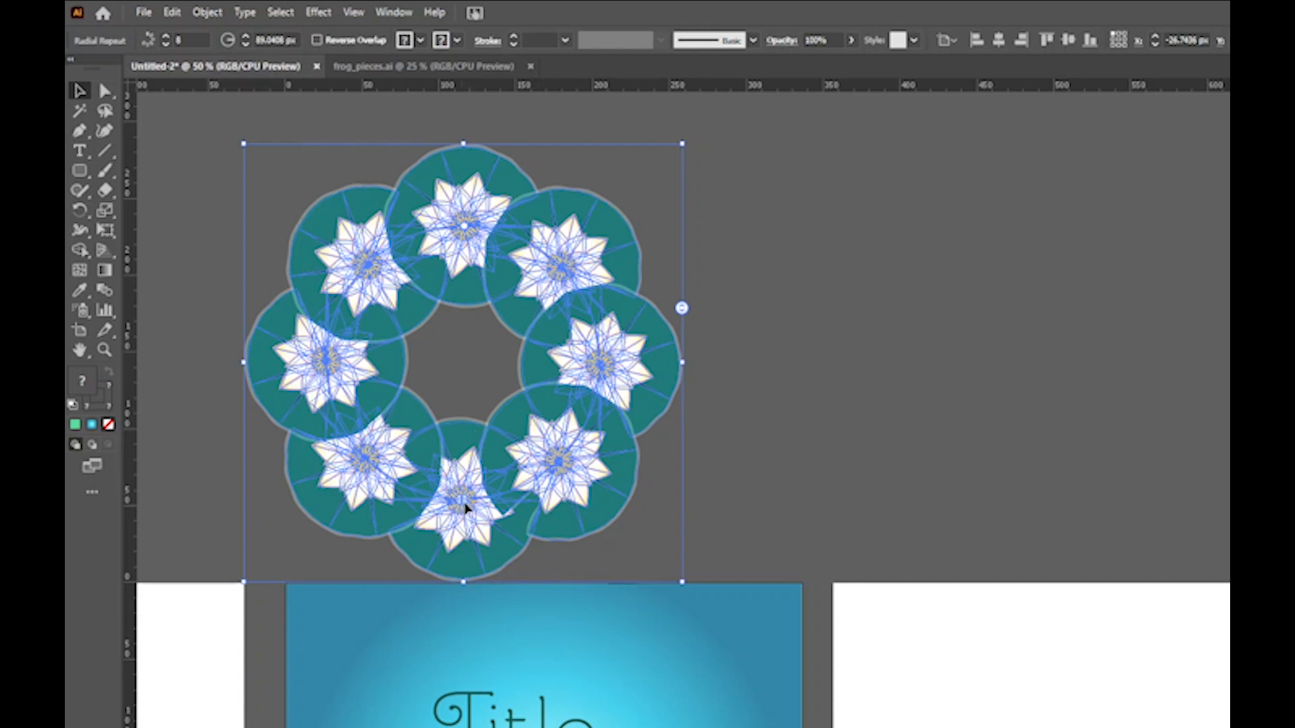
- Trim the radial repeat to five water lilies forming the left half of the ring
left_click(702, 477)
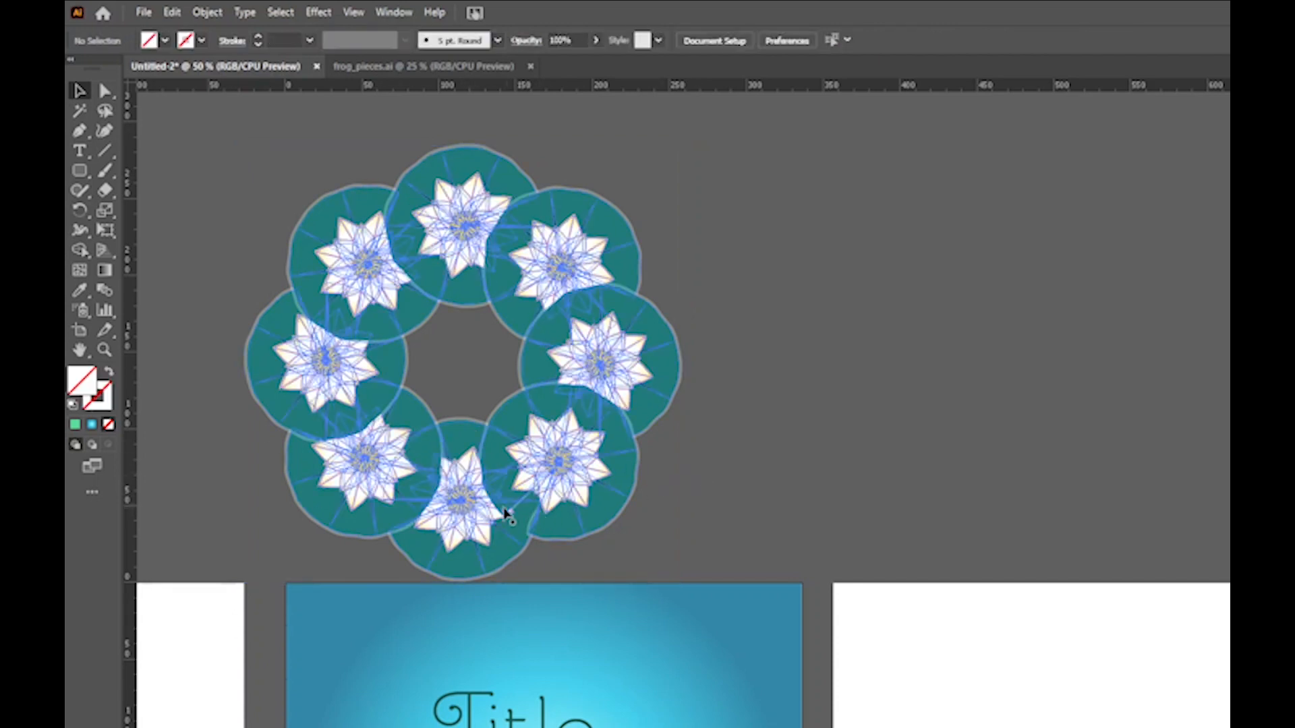
left_click(466, 513)
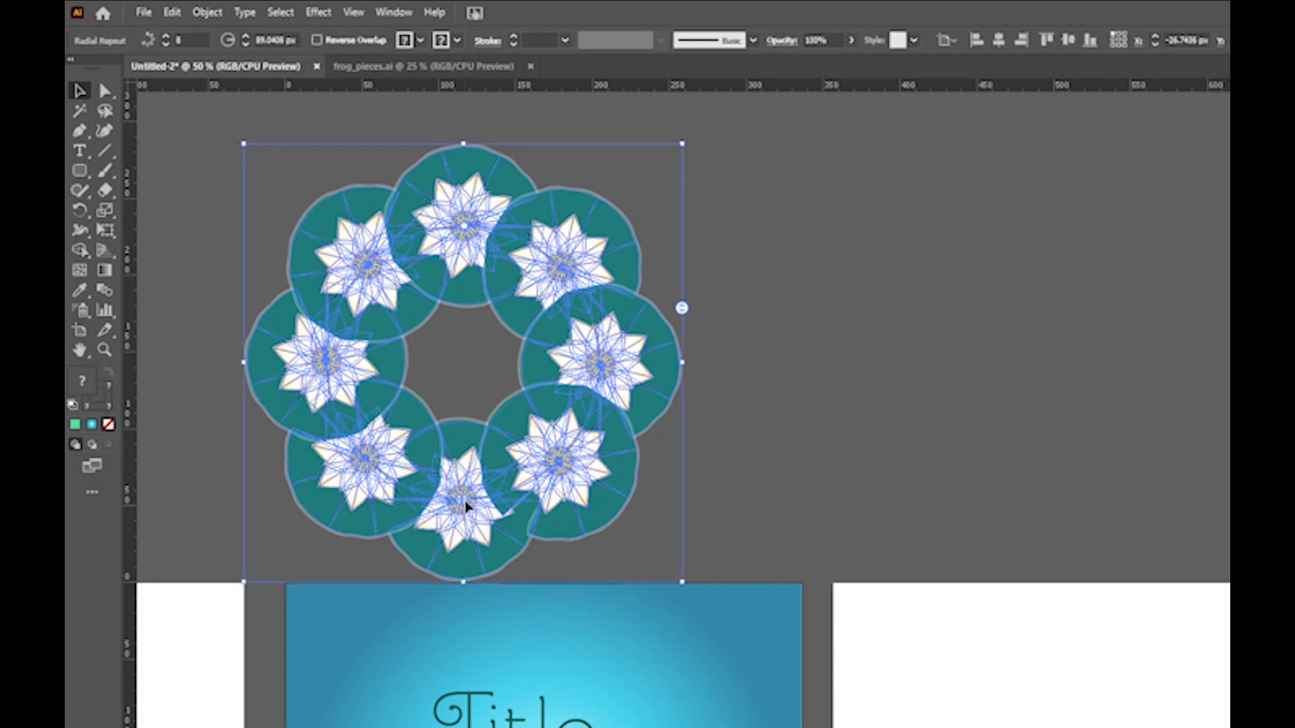
left_click_drag(464, 505, 543, 228)
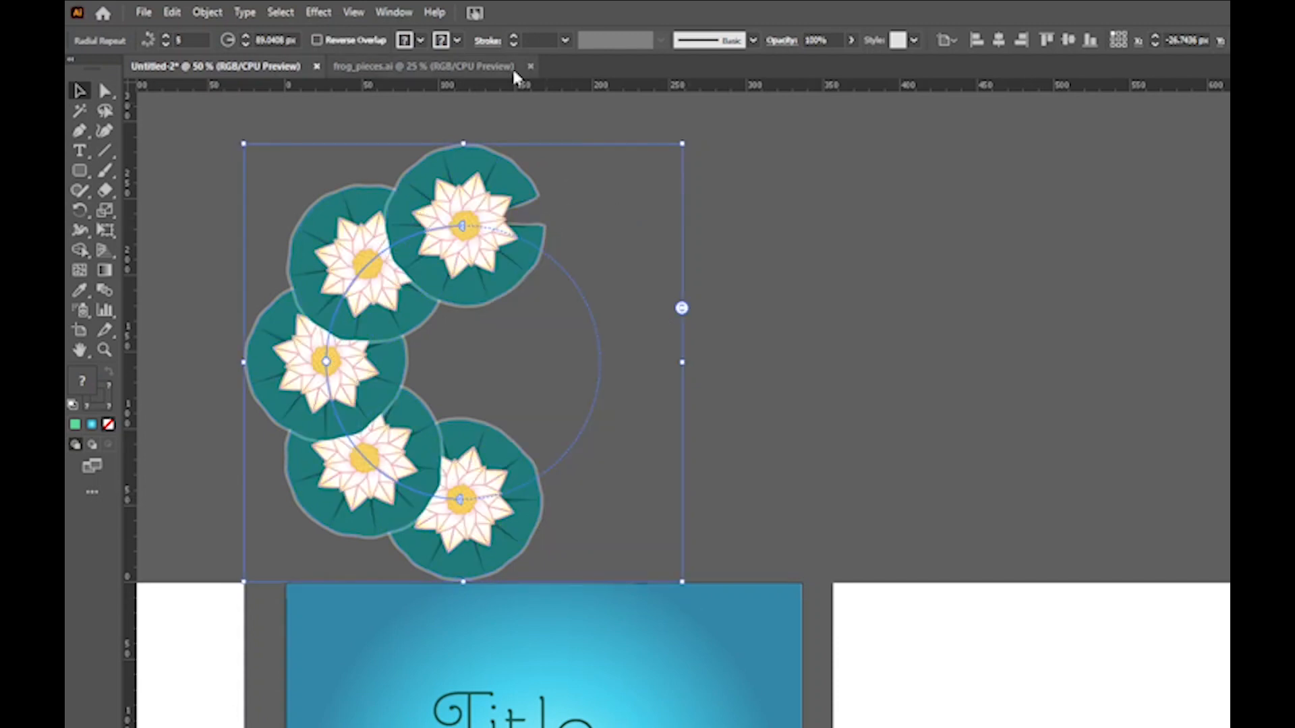
left_click_drag(456, 504, 440, 499)
key("ctrl+z")
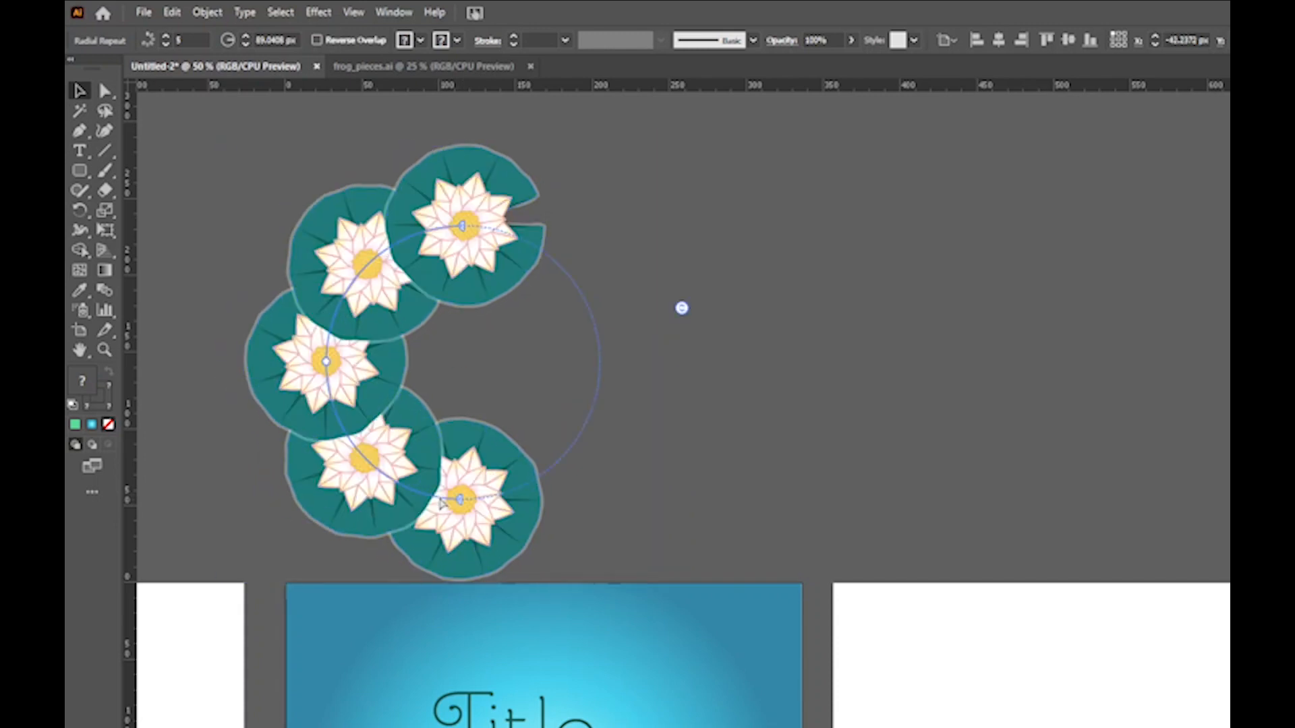
left_click_drag(445, 500, 399, 483)
key("ctrl+z")
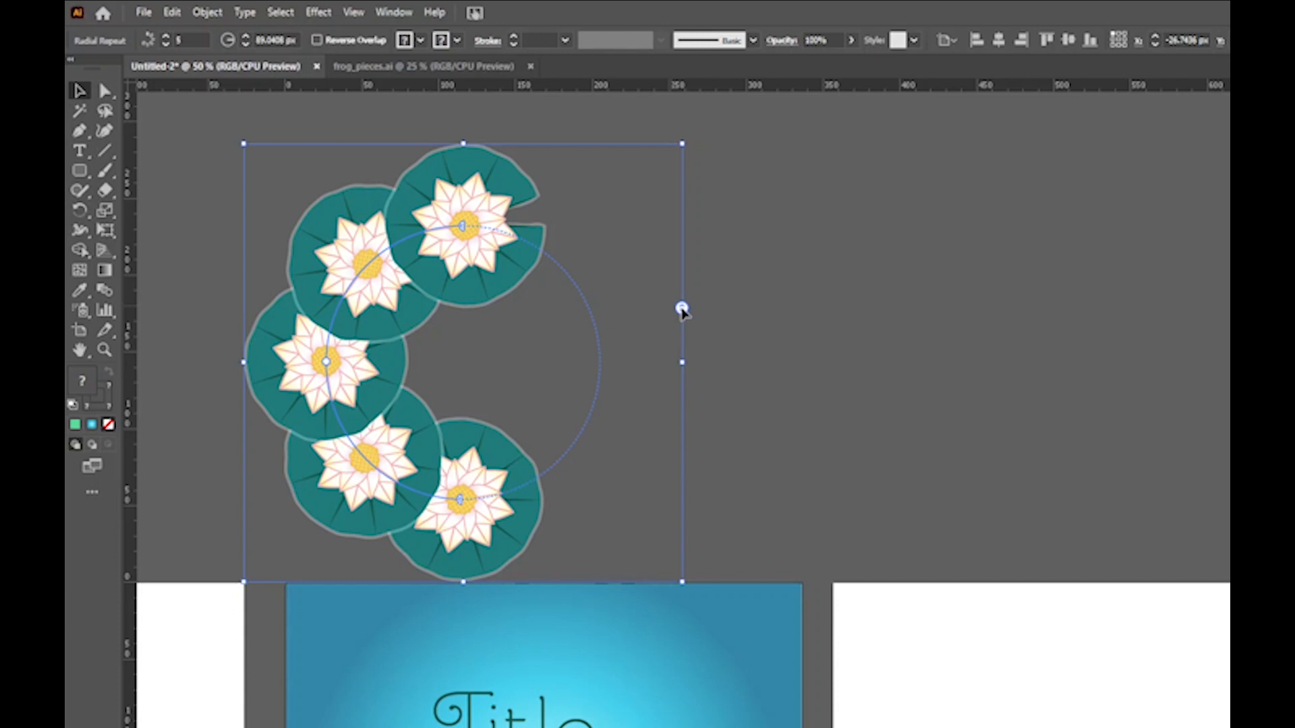
- Try raising the radial repeat to 11 lily pads and undo the instance changes
left_click_drag(681, 310, 681, 252)
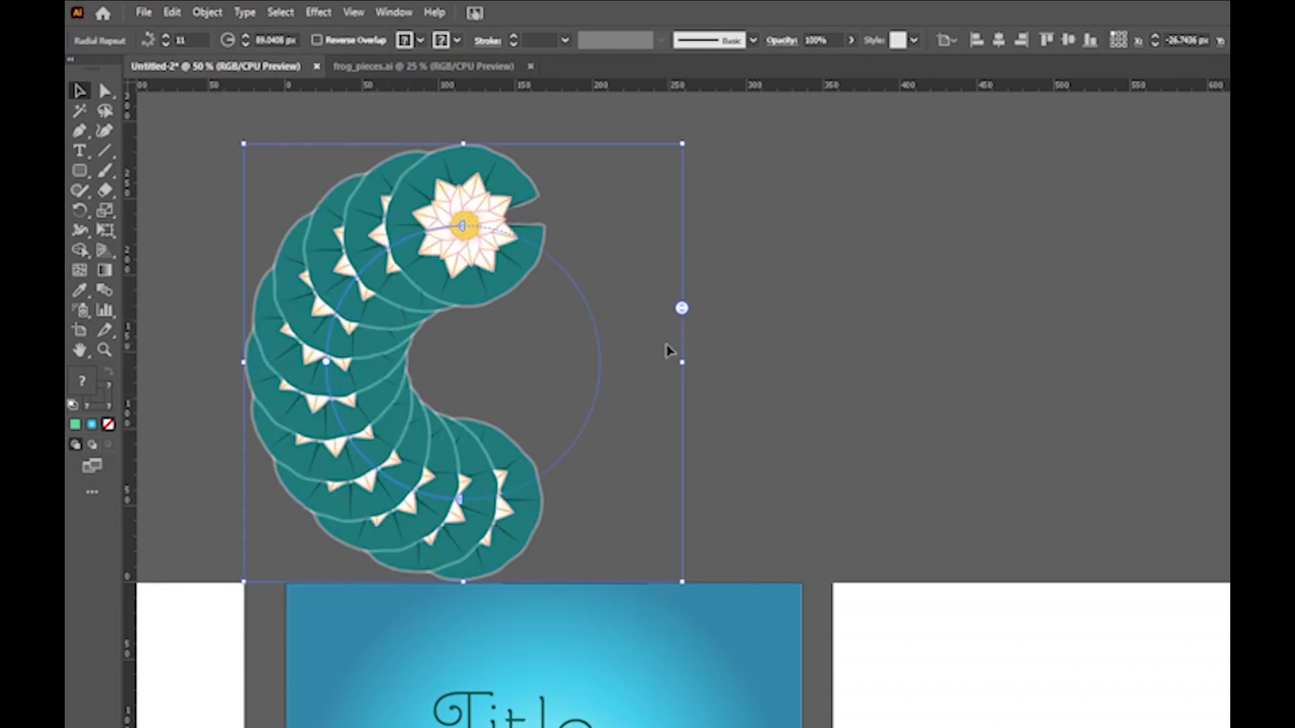
left_click(667, 356)
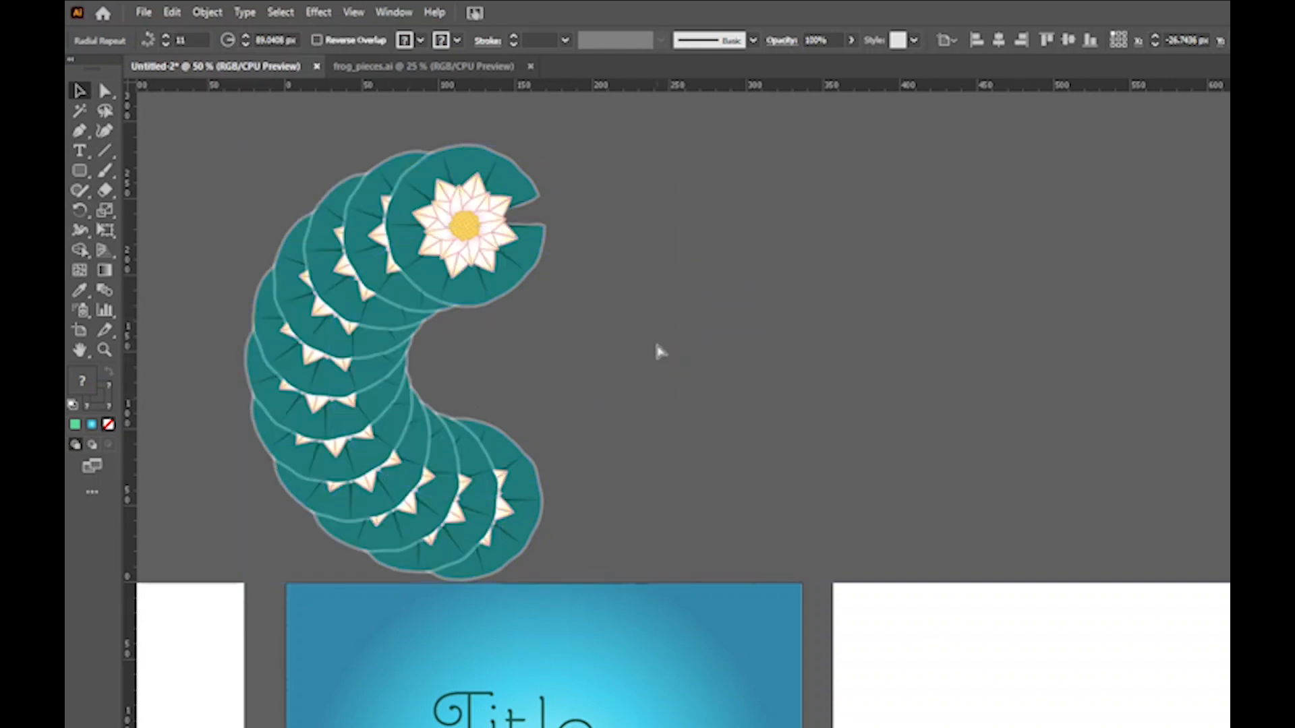
key("ctrl+z")
key("ctrl+z")
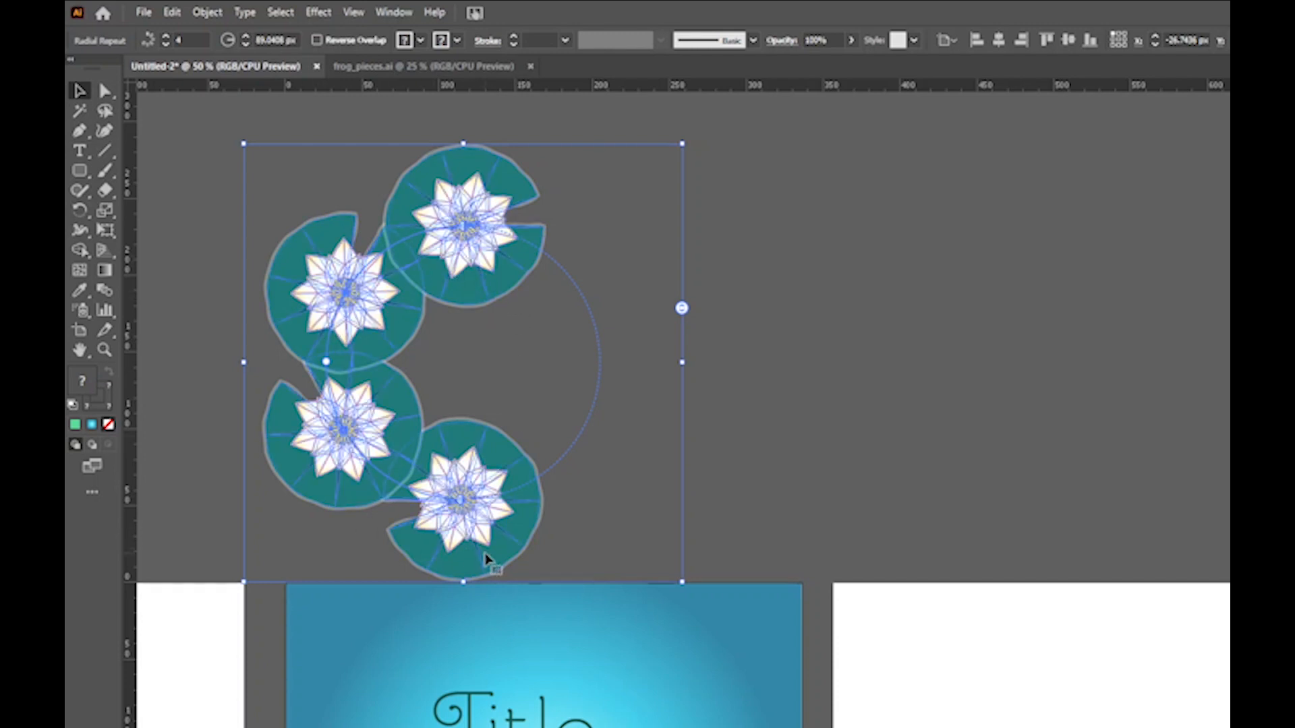
- Scale the source lily pad inside the radial repeat down to about 80 px wide
double_click(477, 275)
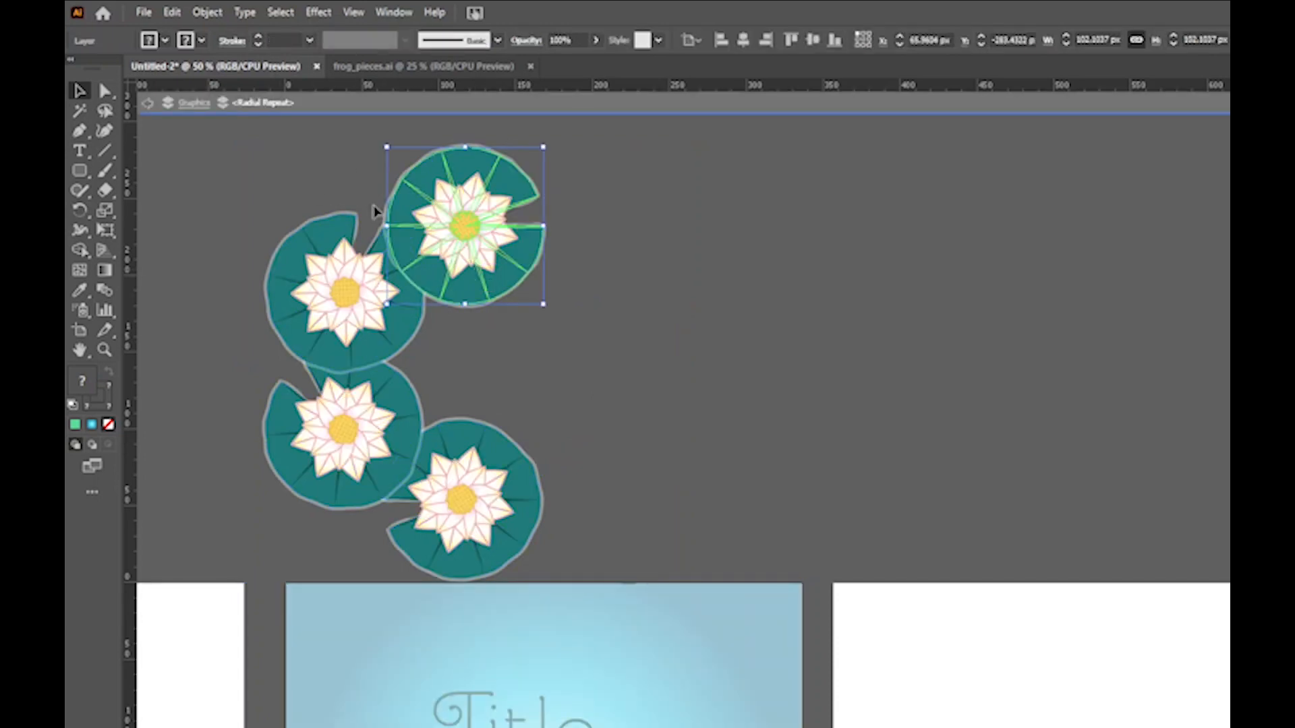
left_click(369, 341)
left_click(483, 279)
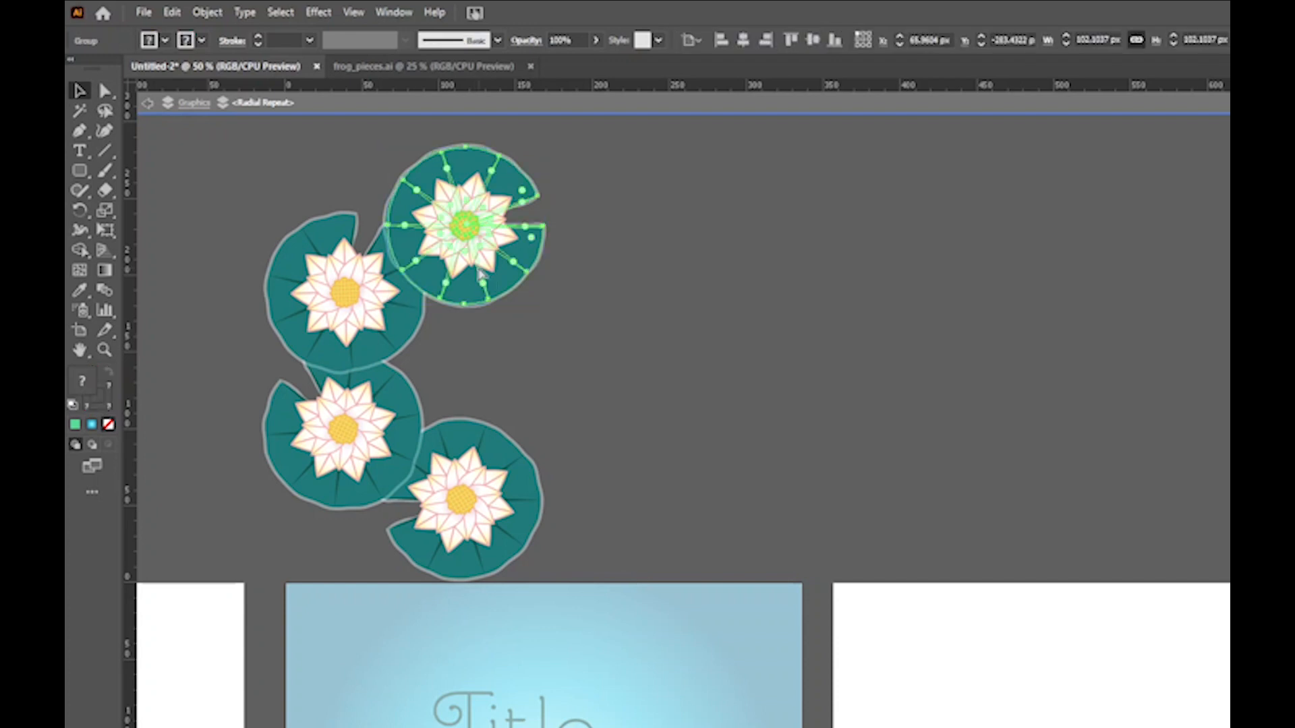
key("ctrl+plus")
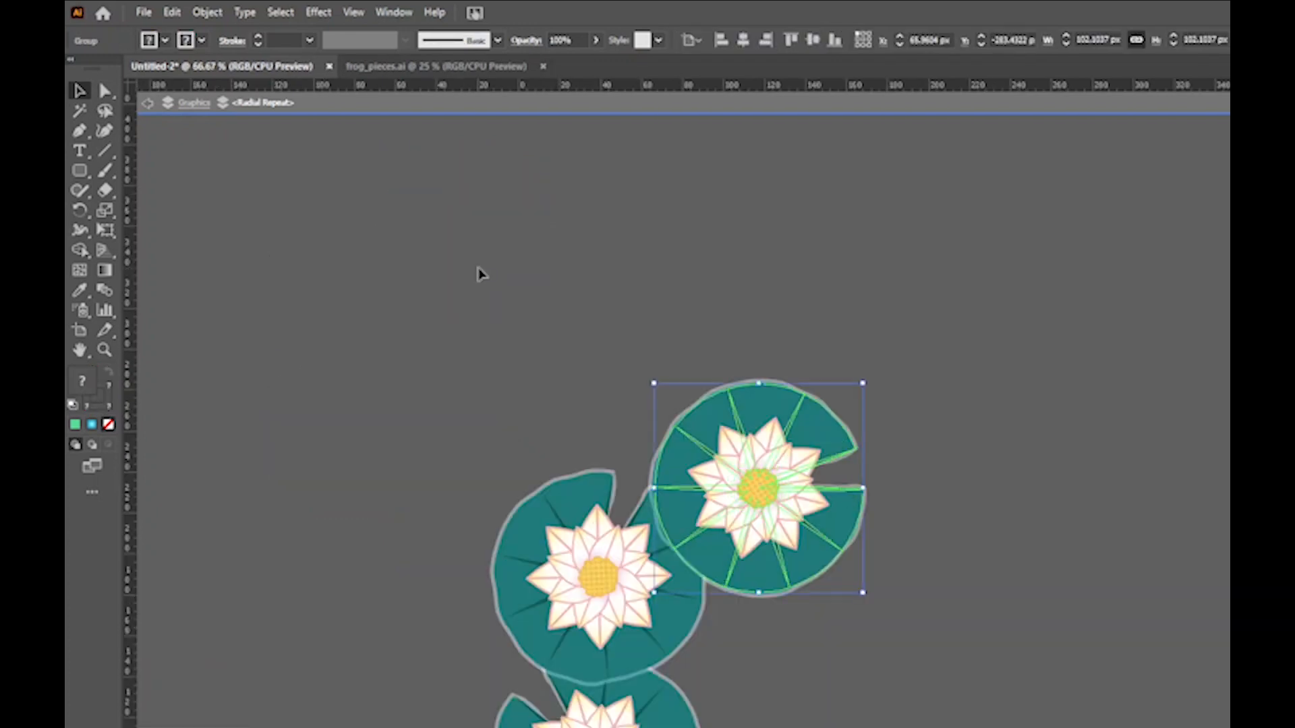
left_click_drag(862, 383, 831, 428)
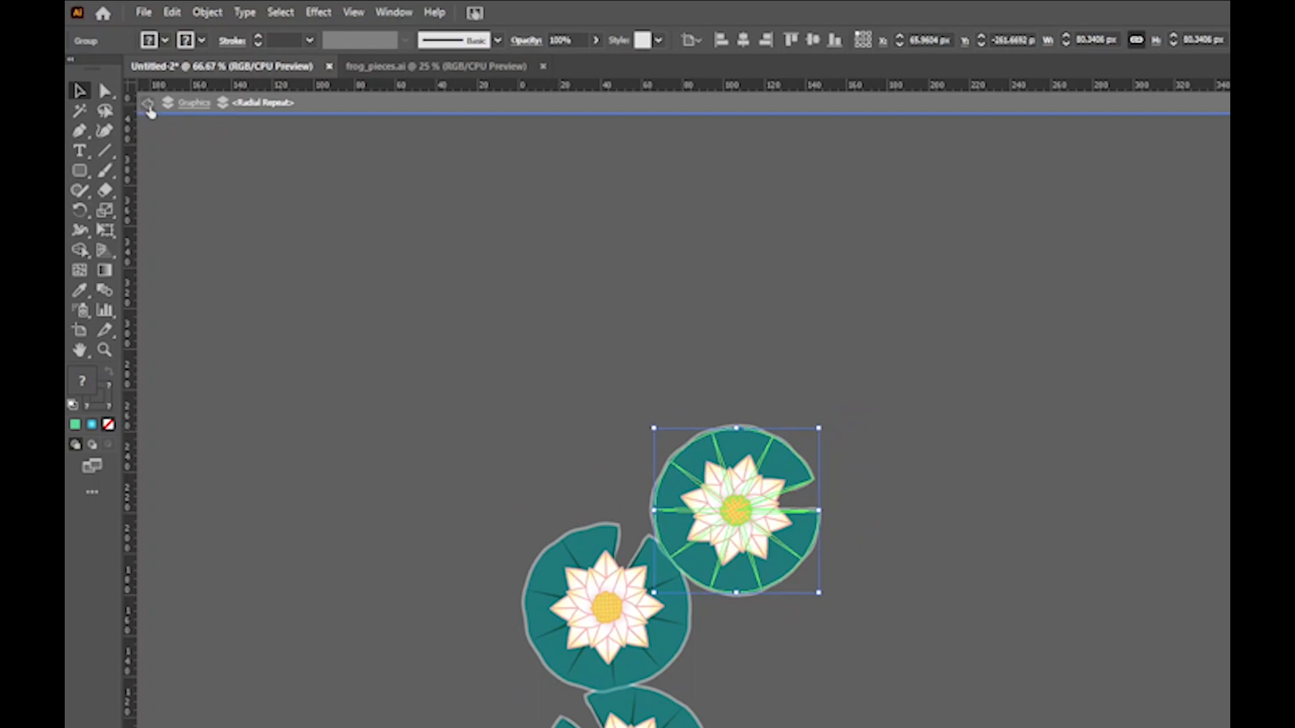
left_click_drag(677, 529, 593, 379)
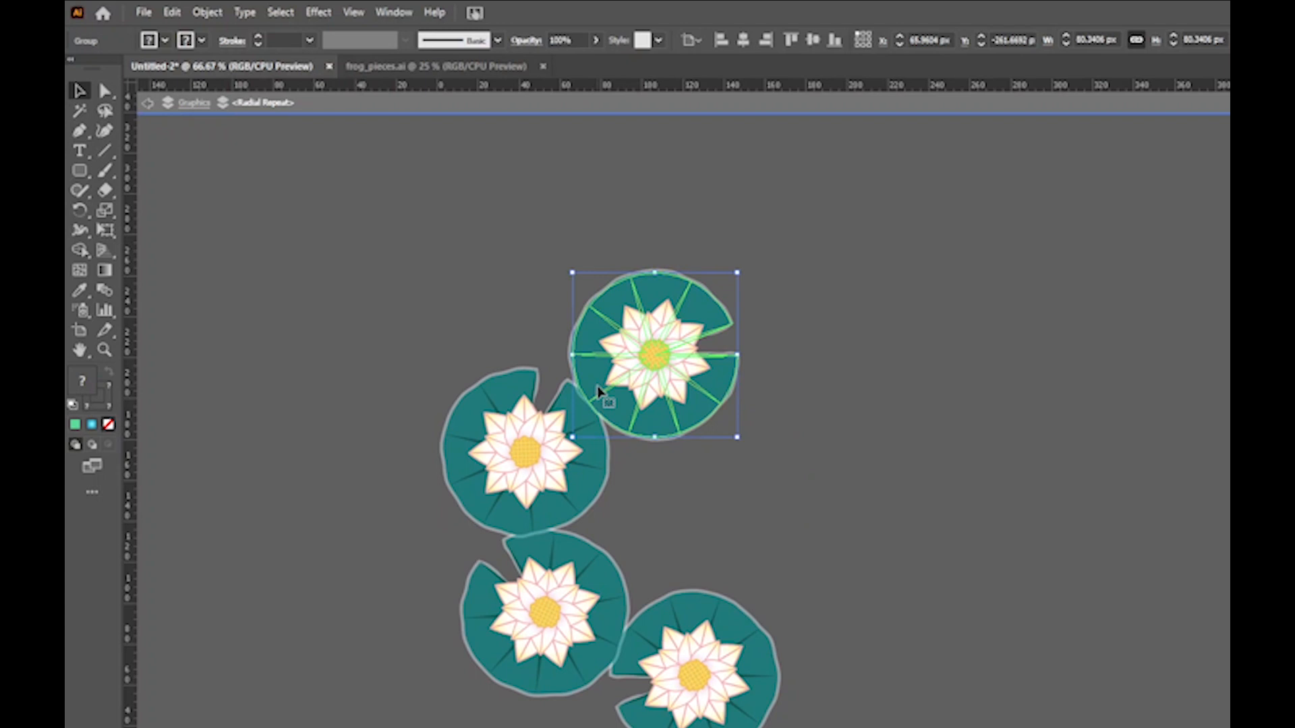
double_click(823, 386)
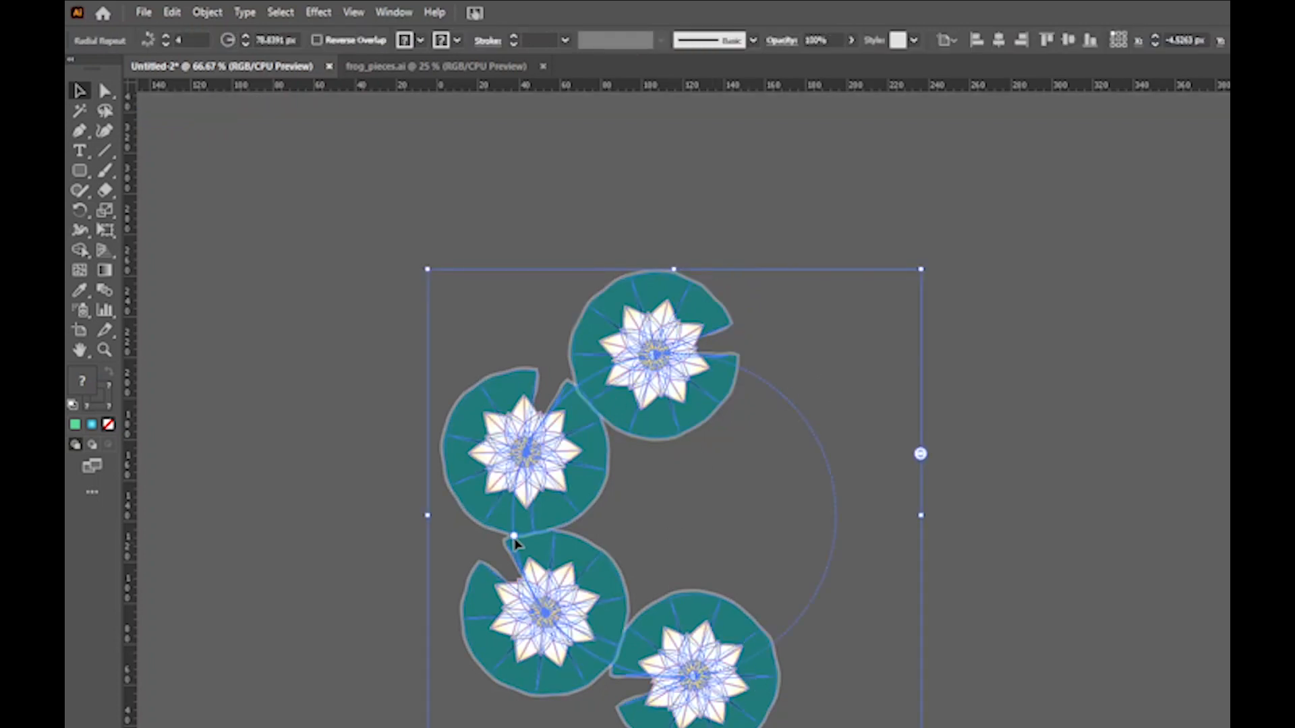
- Enlarge the repeat's radius to about 93 px and move it onto the blue Large Rectangle artboard
left_click_drag(513, 536, 473, 521)
left_click_drag(700, 622, 599, 489)
left_click_drag(506, 420, 505, 566)
left_click_drag(528, 594, 477, 553)
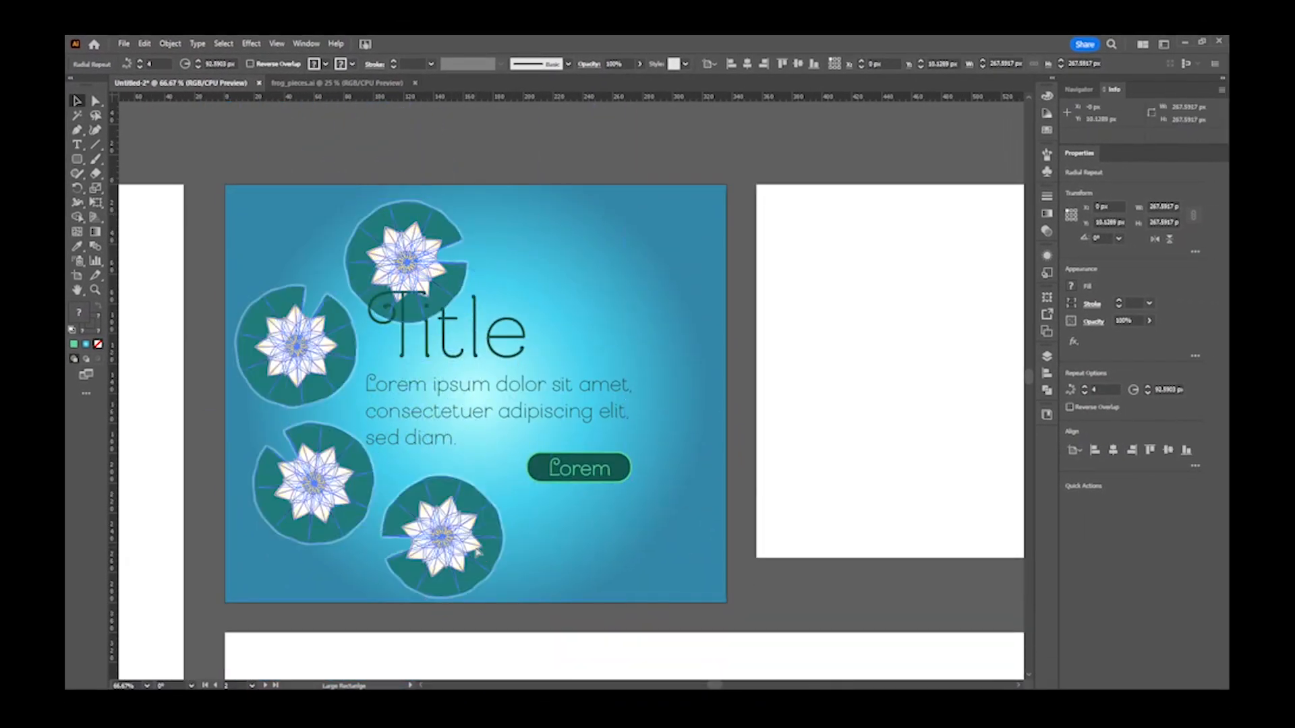
- Scale the lily pad repeat to about 320 px and shift it partly past the blue artboard's left edge
key("ctrl+minus")
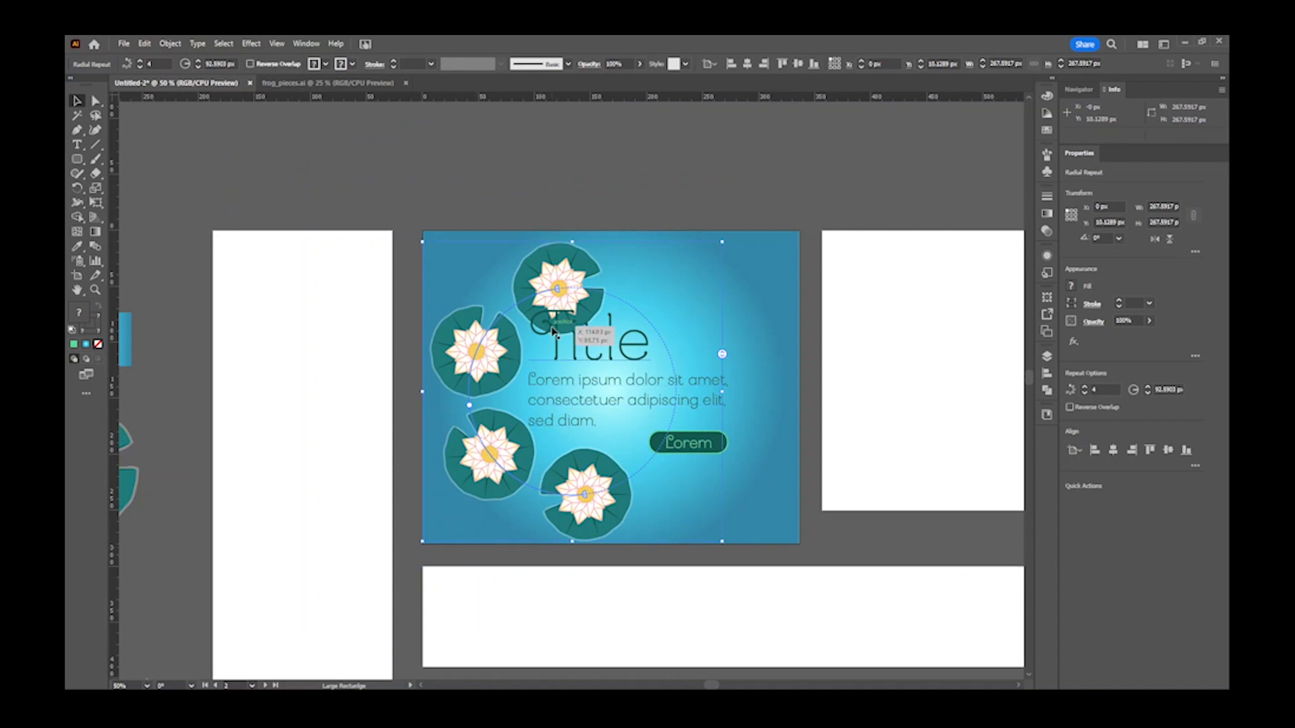
left_click_drag(720, 244, 780, 182)
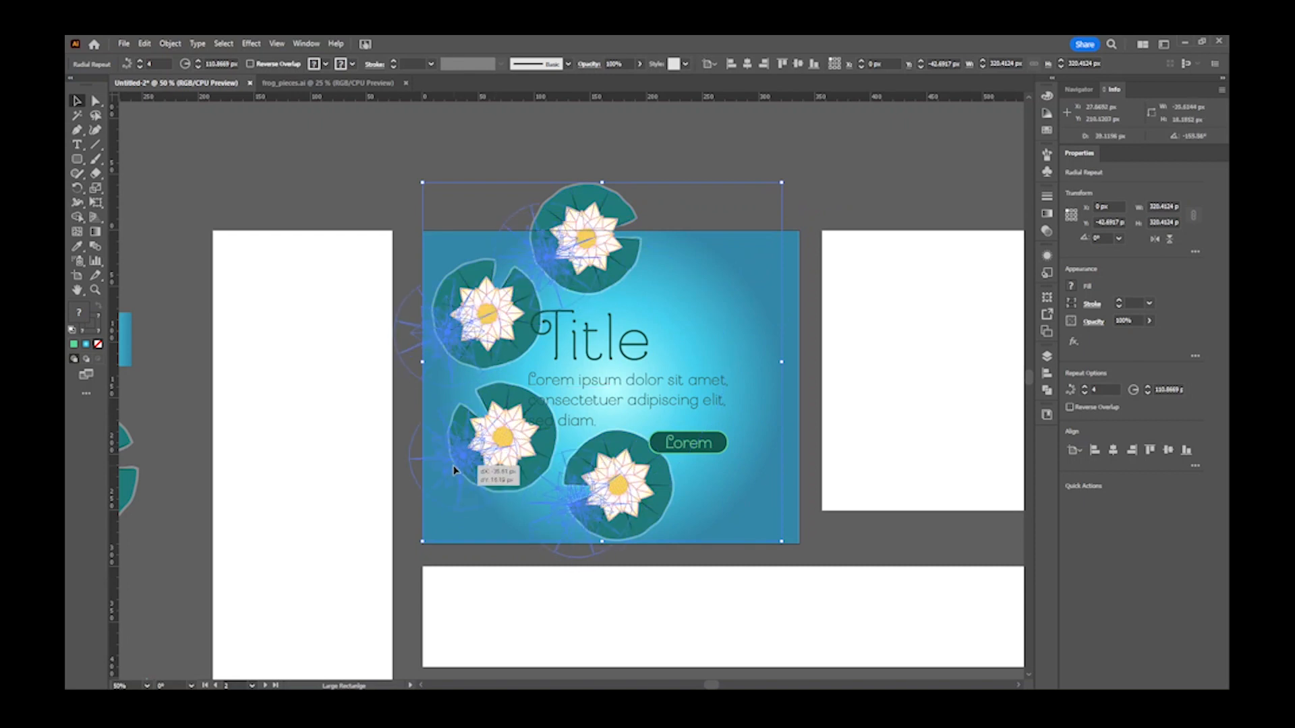
left_click_drag(489, 451, 451, 467)
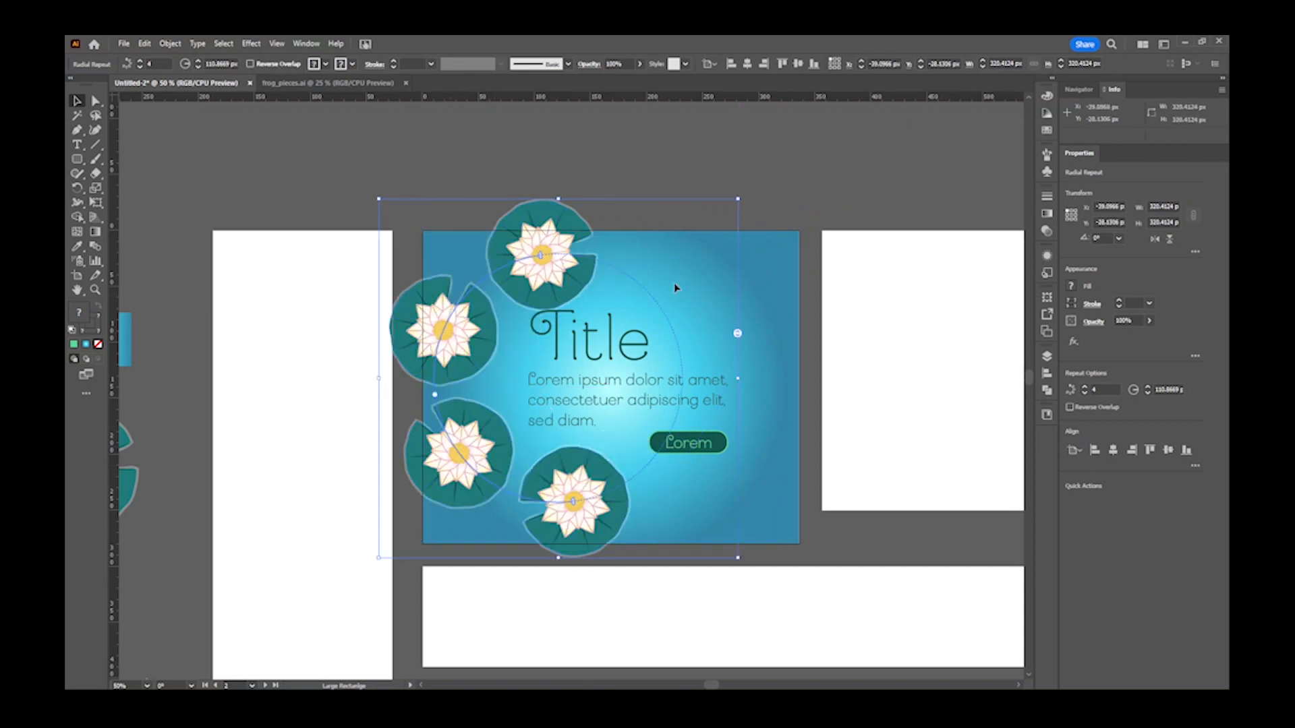
- Rotate the lily pad repeat about 9°, widen its radius to about 120 px and reposition it around the text
left_click_drag(742, 196, 725, 169)
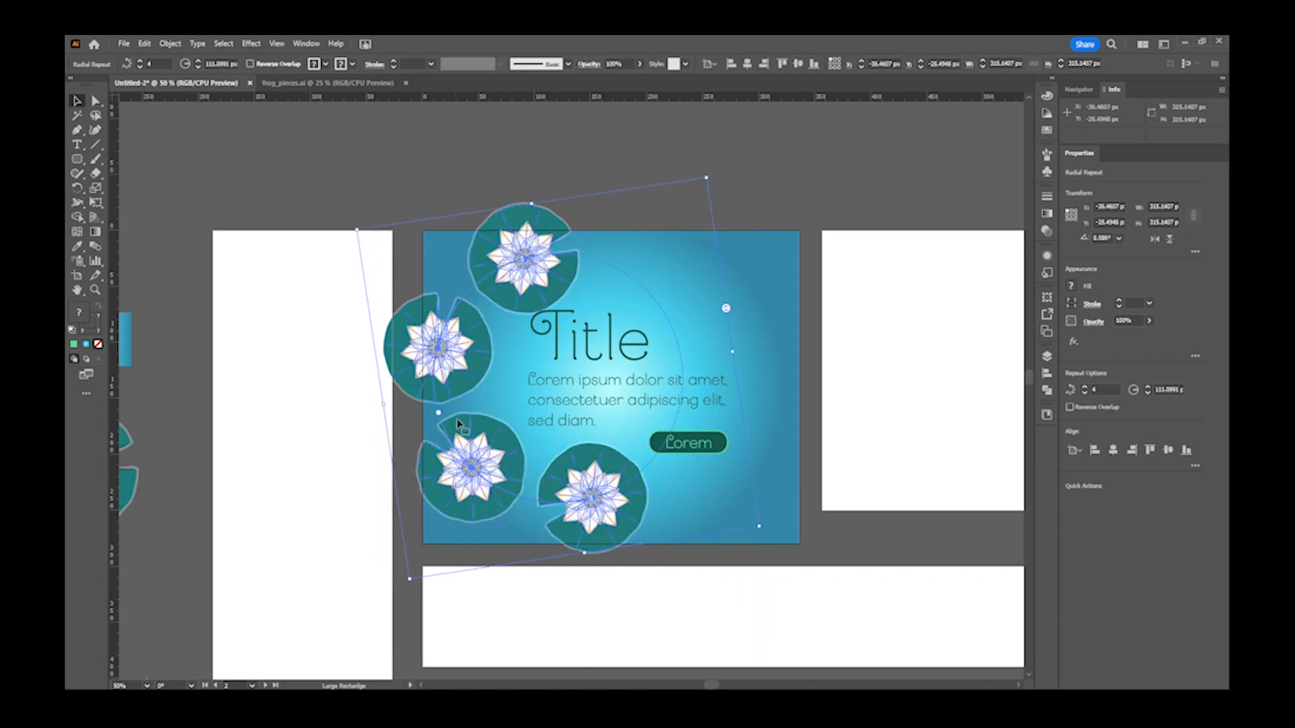
left_click_drag(578, 511, 558, 505)
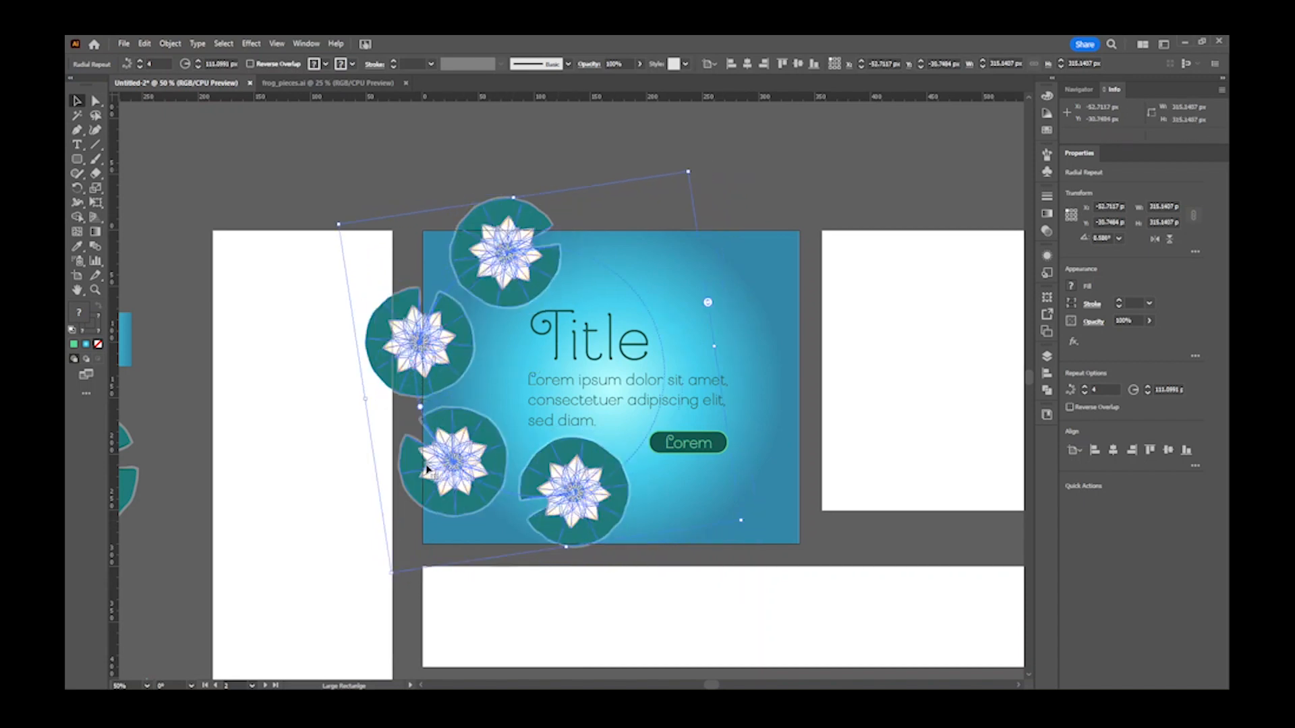
left_click_drag(419, 409, 393, 424)
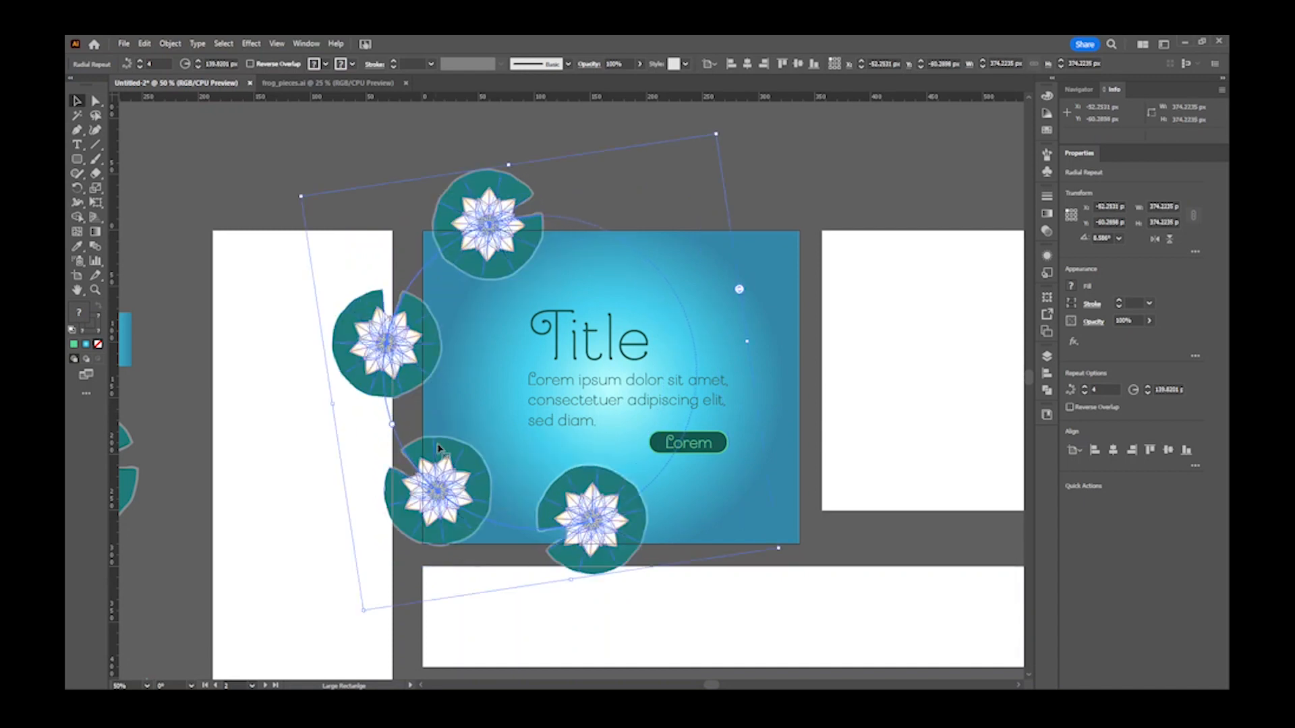
left_click_drag(453, 480, 499, 481)
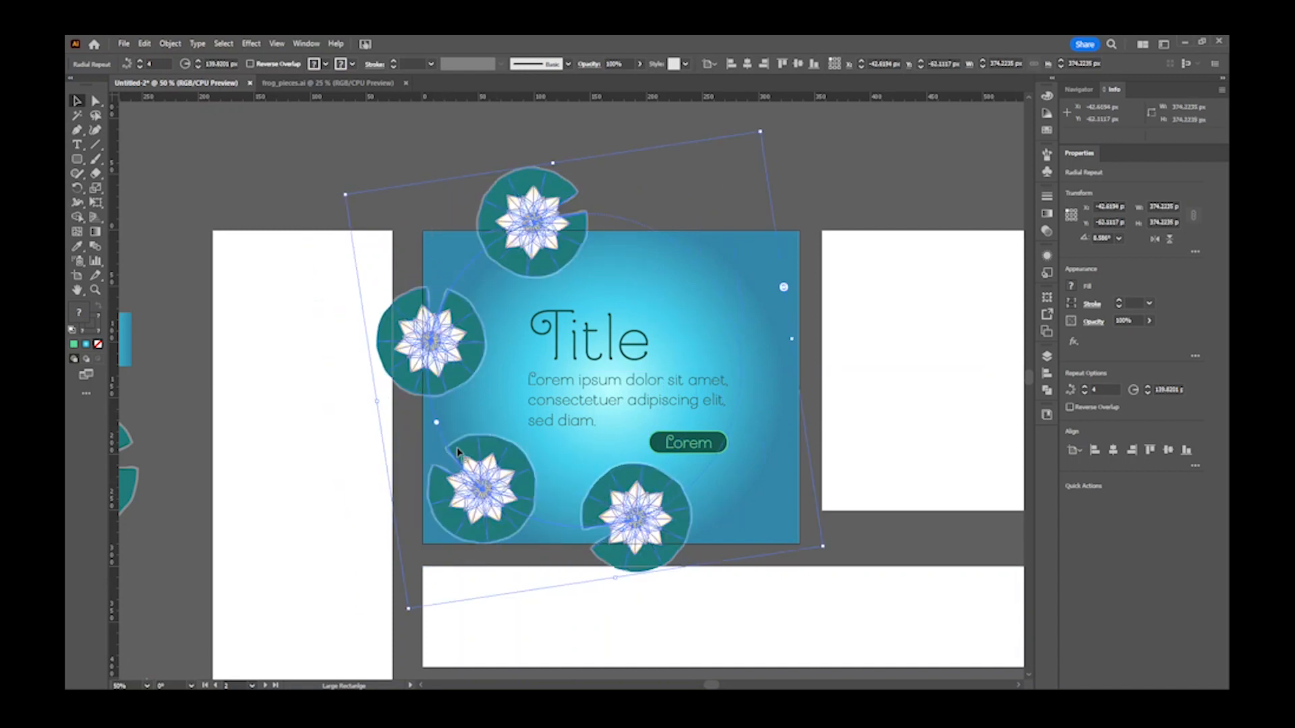
left_click_drag(437, 423, 455, 409)
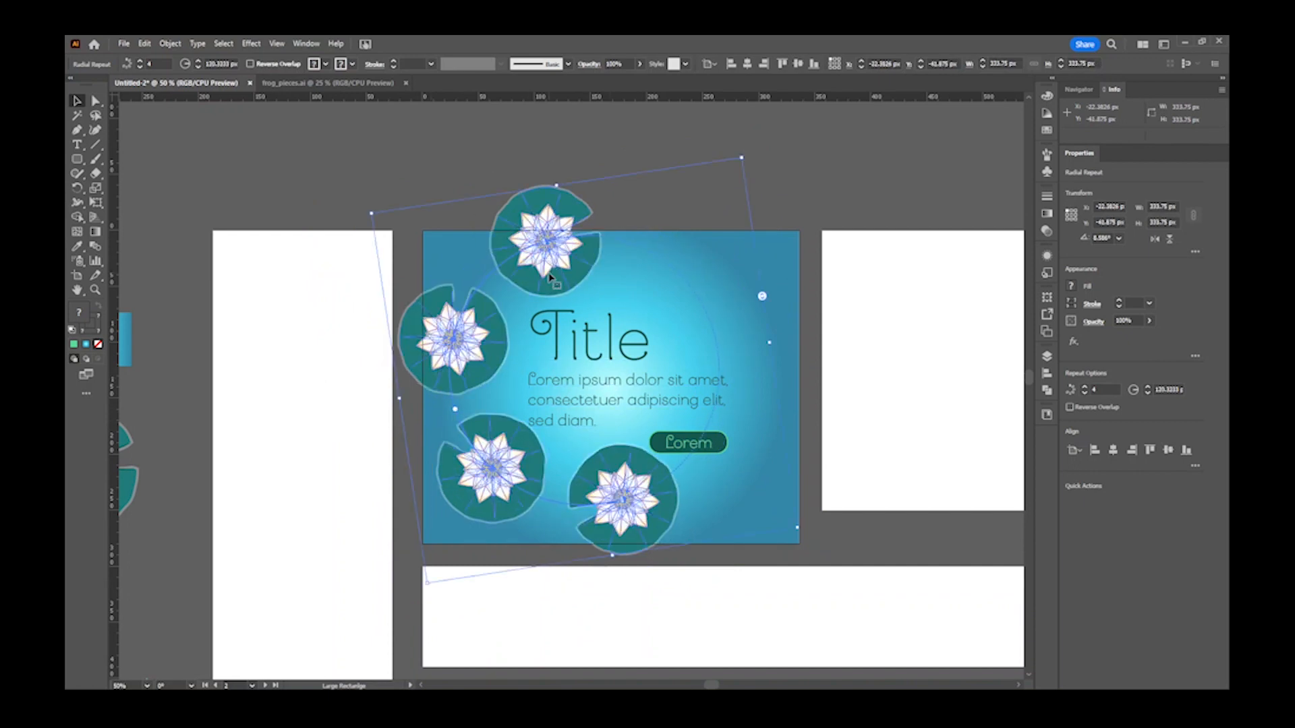
- Scale the lily pad inside the repeat down to about 74 px wide
double_click(577, 231)
left_click_drag(601, 188, 590, 199)
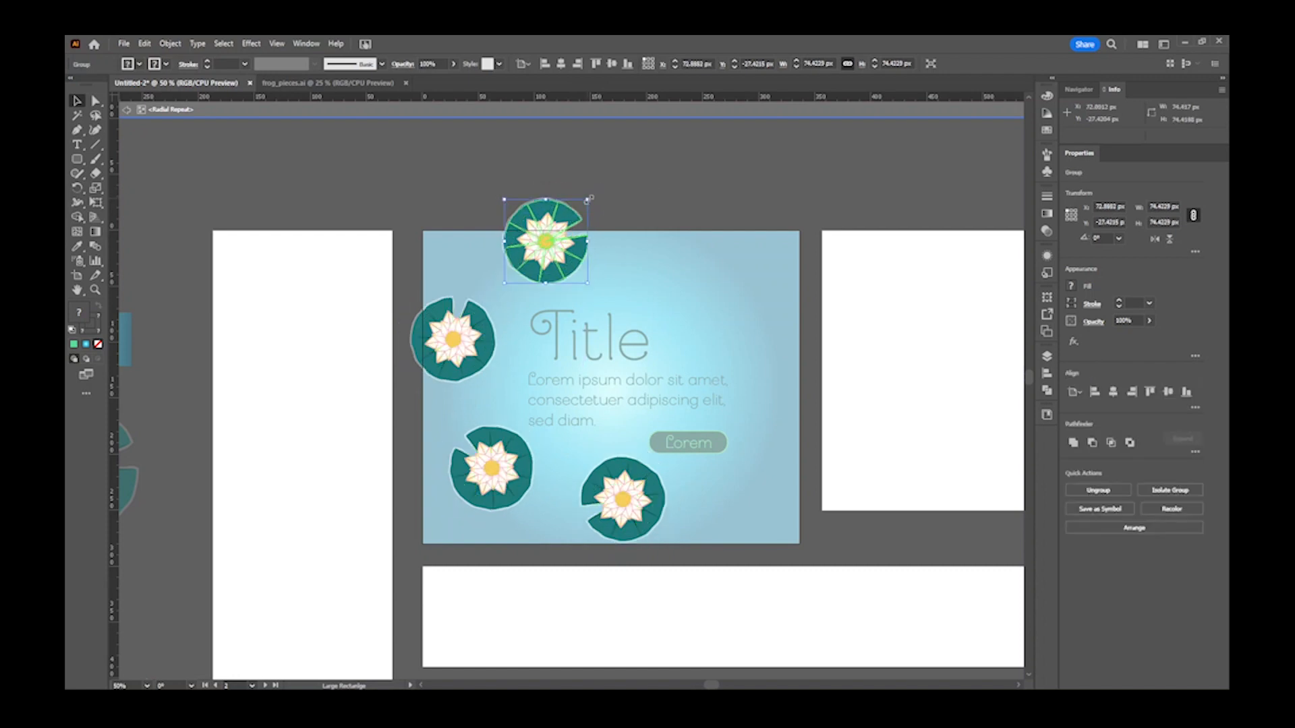
left_click(128, 113)
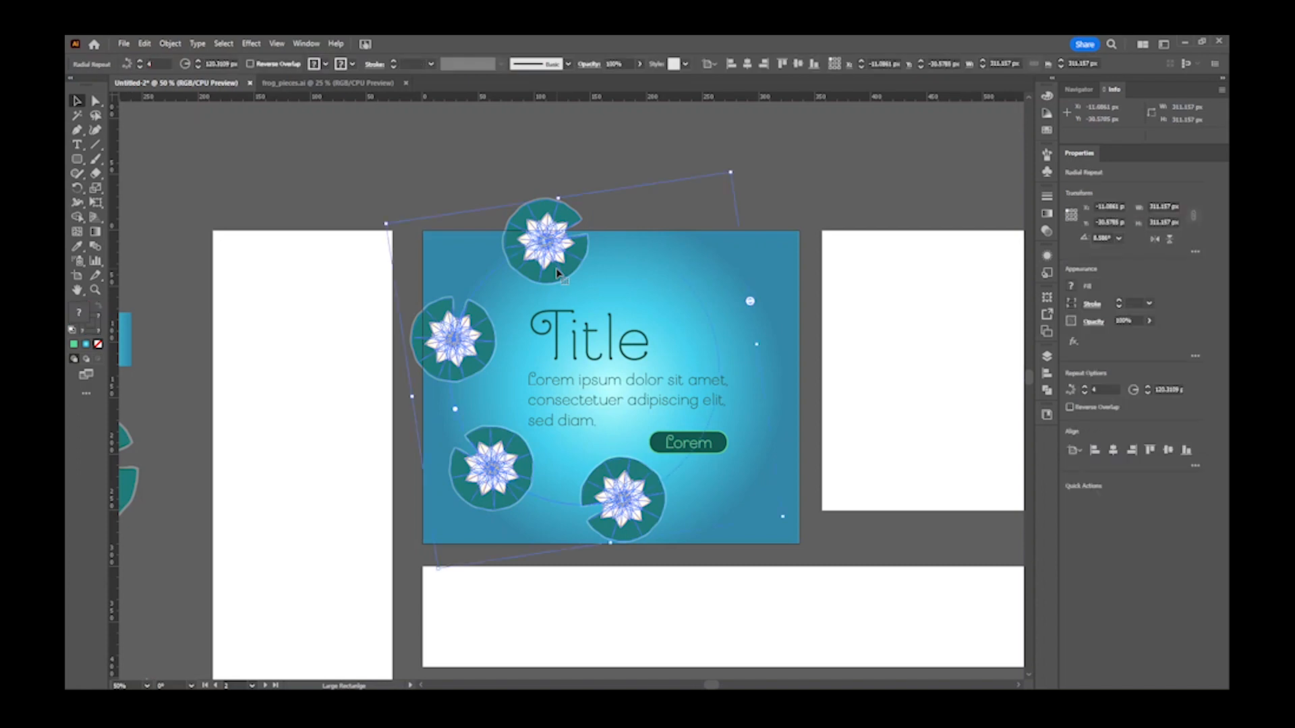
- Adjust the repeat's radius to about 121 px and shift the ring slightly left around the text
left_click_drag(454, 412, 458, 439)
left_click_drag(629, 507, 622, 510)
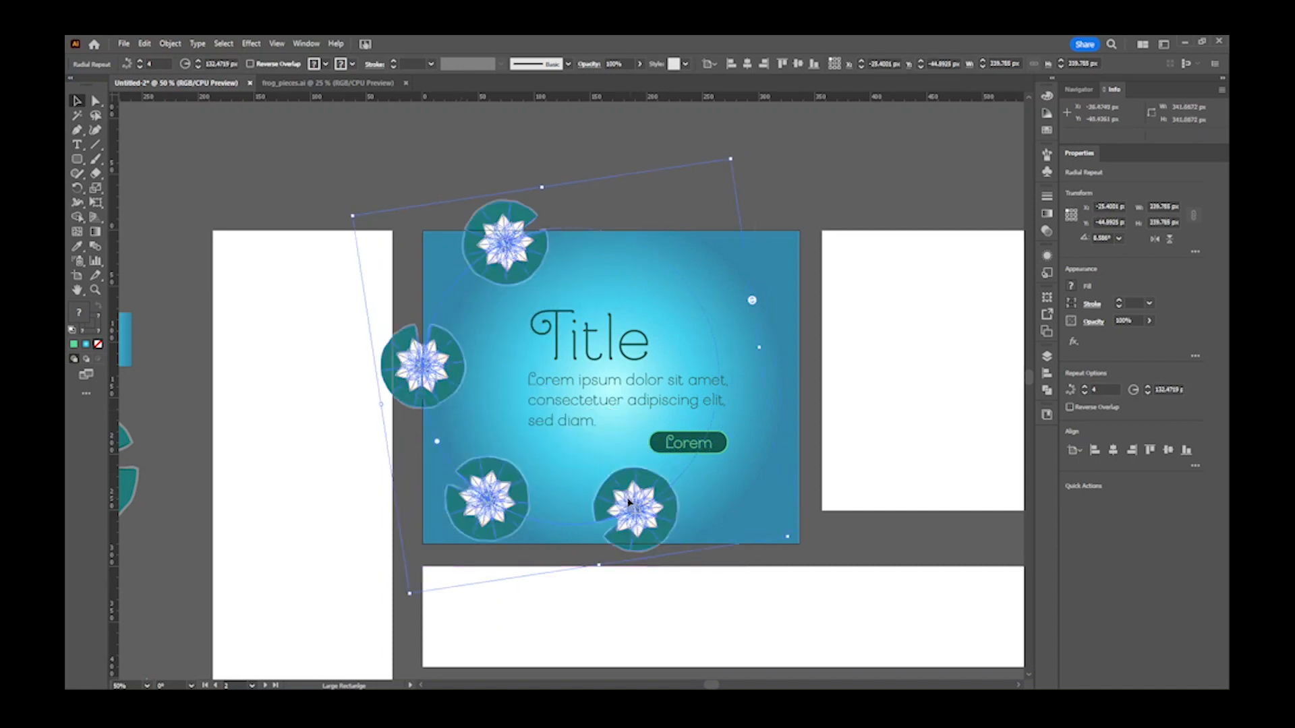
left_click_drag(753, 300, 751, 297)
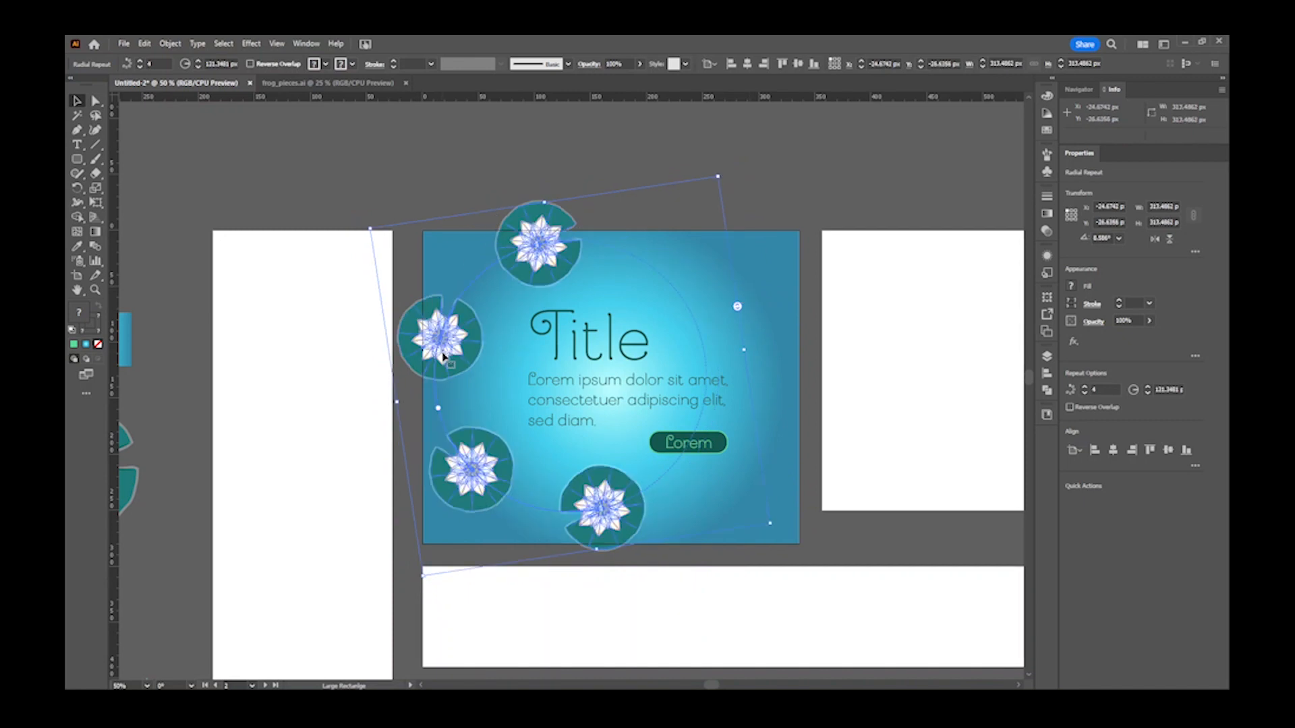
- Enlarge the lily pad inside the repeat to about 101 px wide
double_click(443, 356)
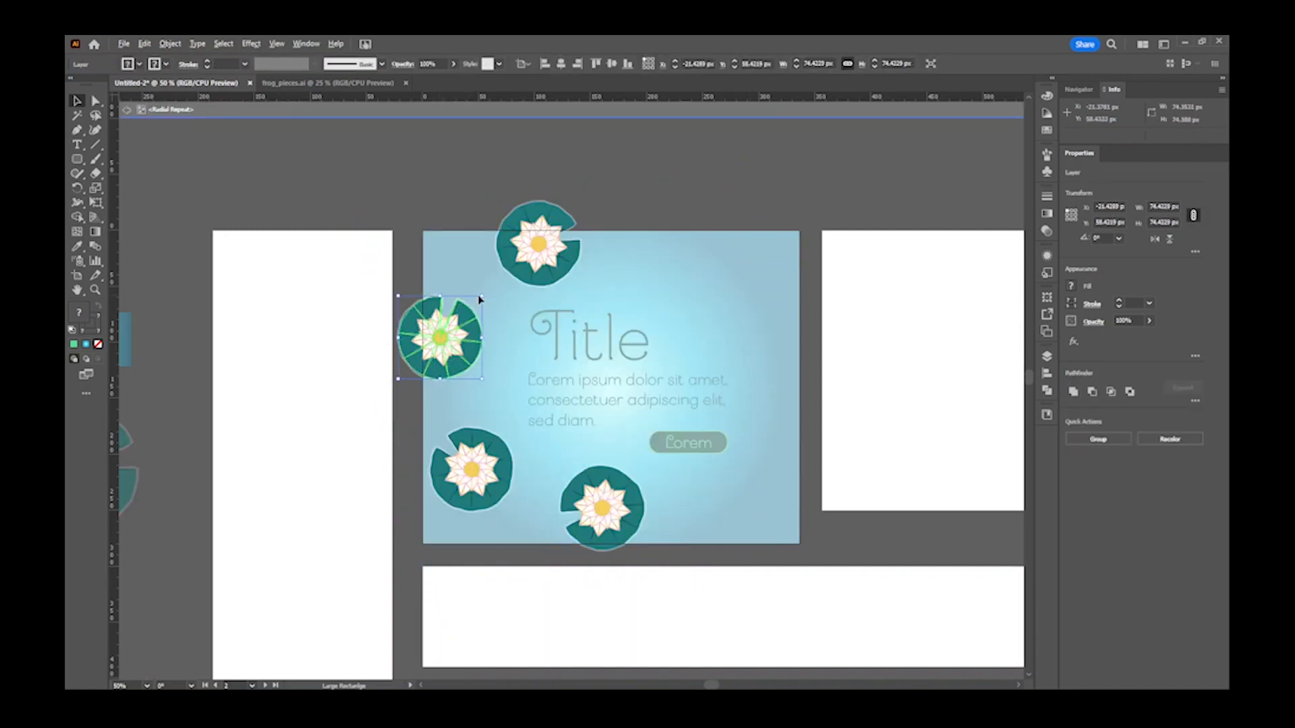
left_click_drag(479, 299, 500, 279)
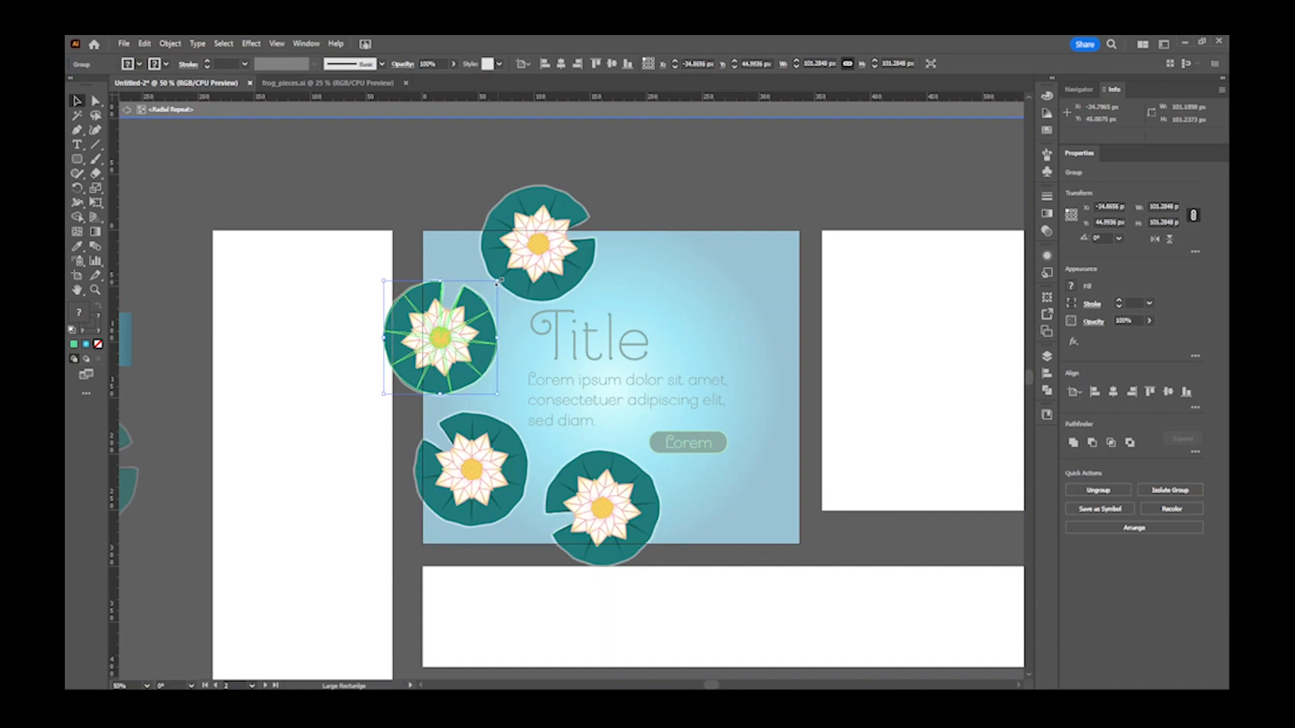
double_click(255, 175)
- Rotate the lily pad repeat to about 14° and move it slightly up and left, clear of the text
left_click_drag(741, 155, 699, 157)
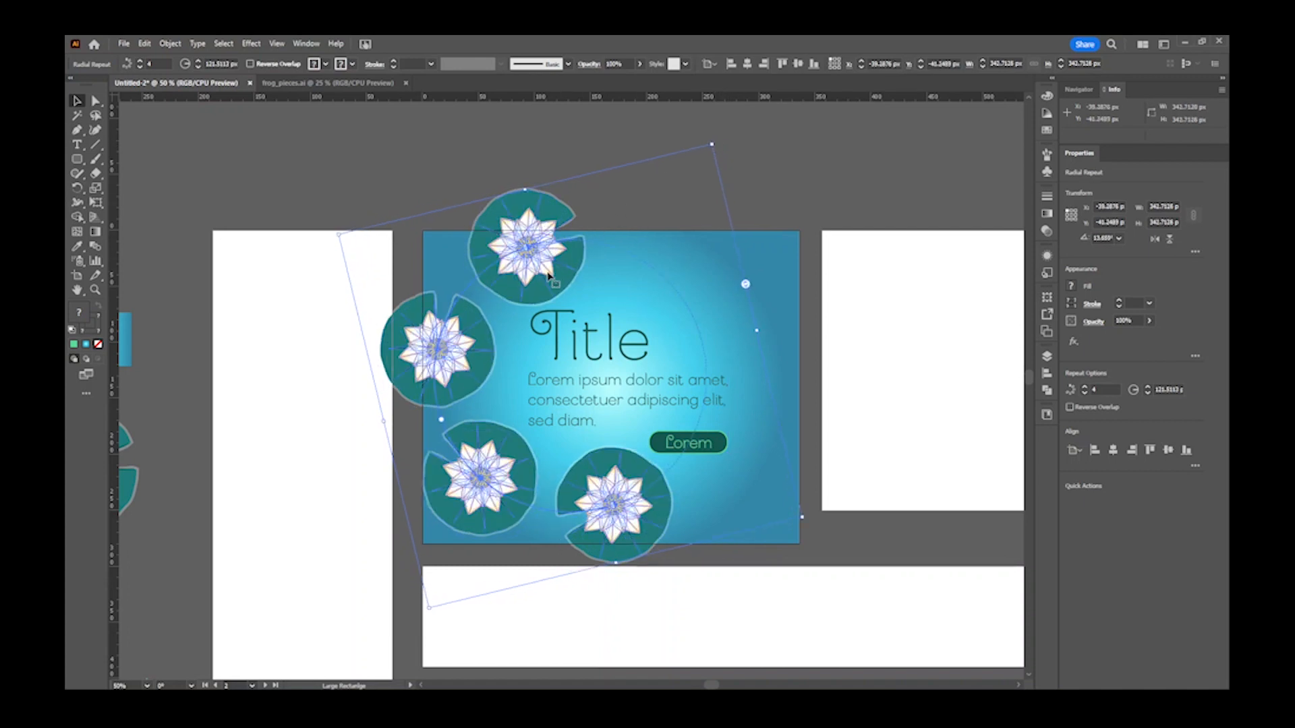
left_click_drag(552, 280, 535, 270)
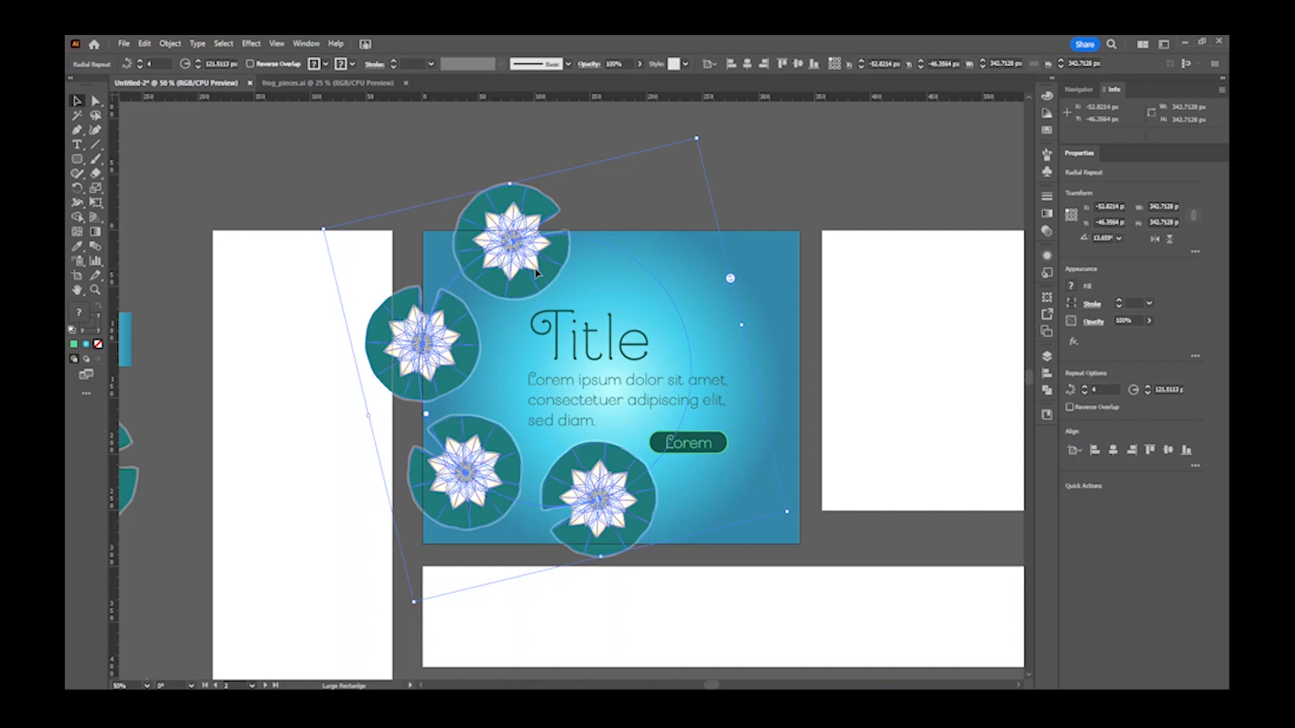
left_click_drag(535, 270, 536, 271)
- Preview the artboard in presentation mode to check how the lily pads crop at its edges
key("shift+f")
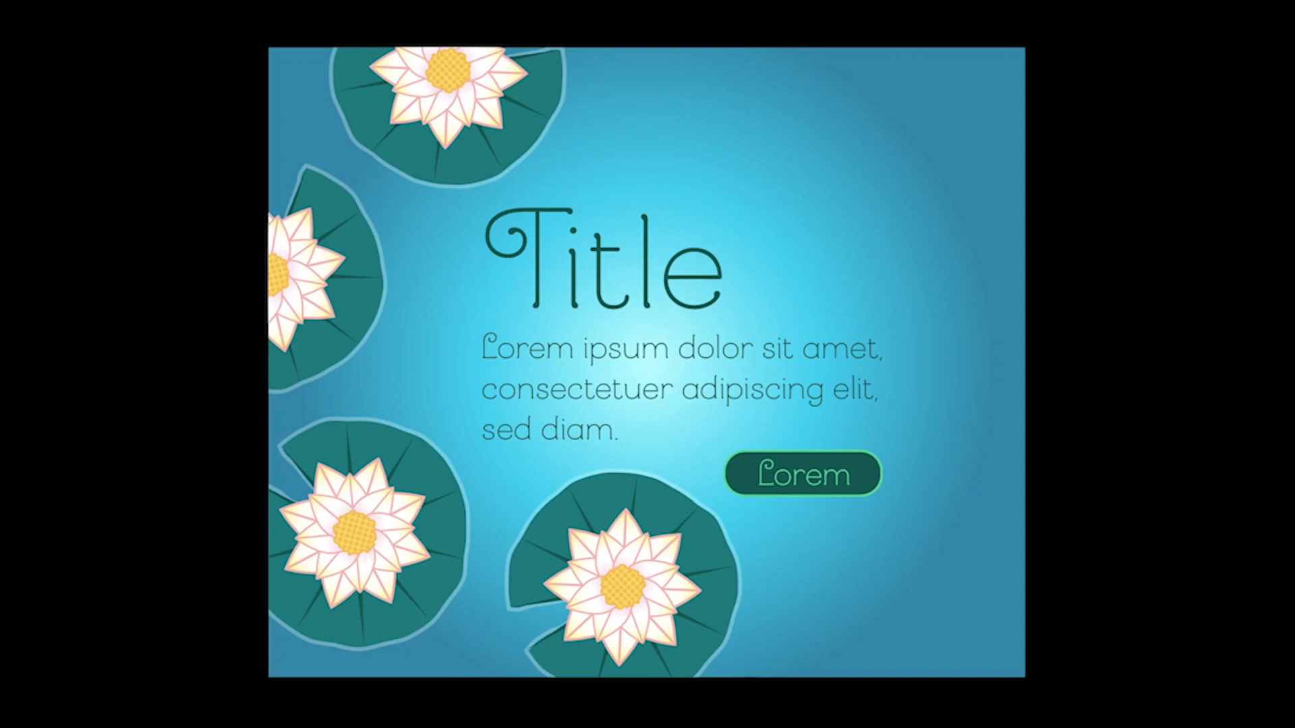
key("Escape")
- Rotate the lily pad inside the repeat so the leftmost pad's notch points to the upper right
scroll(417, 341, "down", 1)
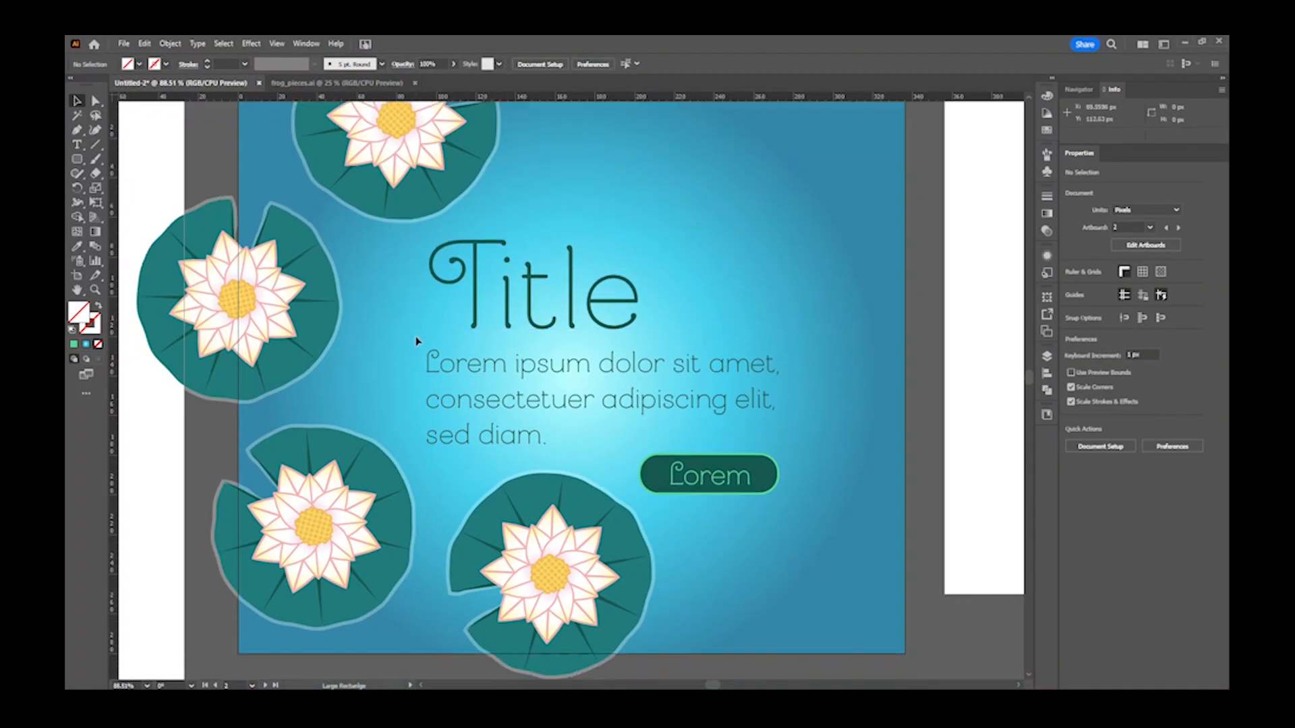
scroll(417, 341, "up", 2)
scroll(416, 341, "down", 1)
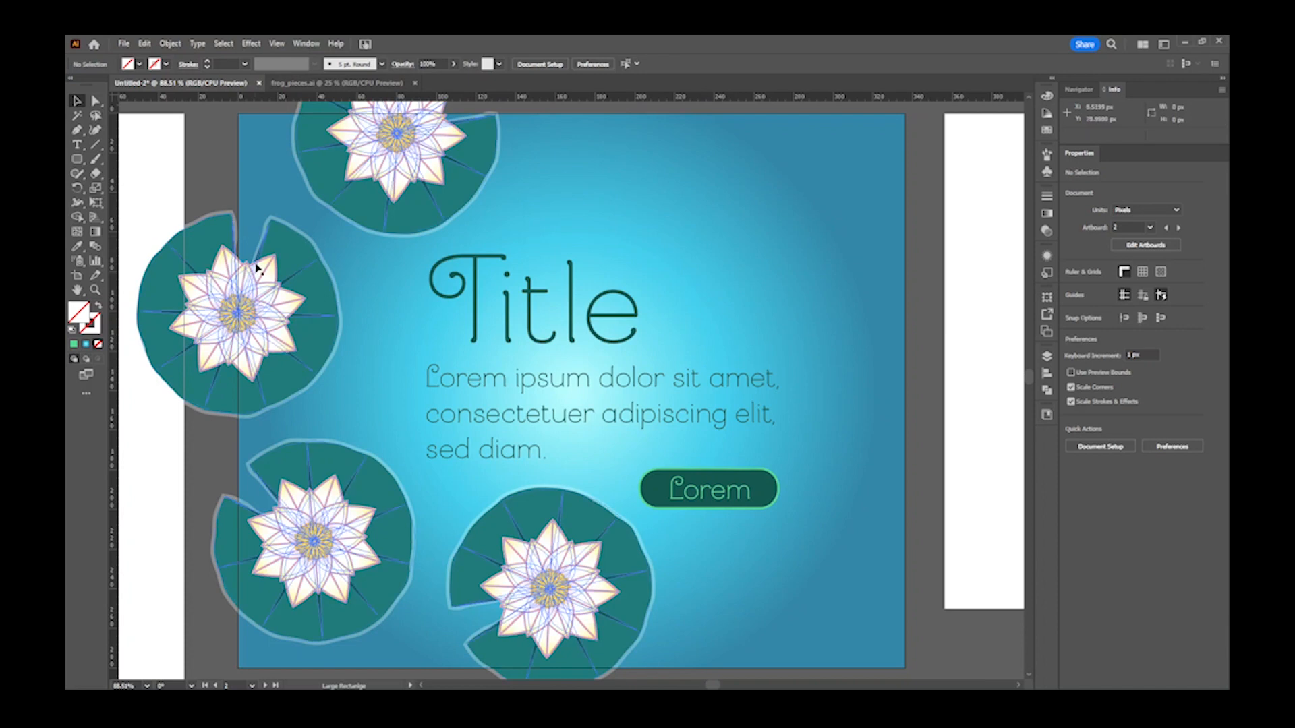
double_click(308, 288)
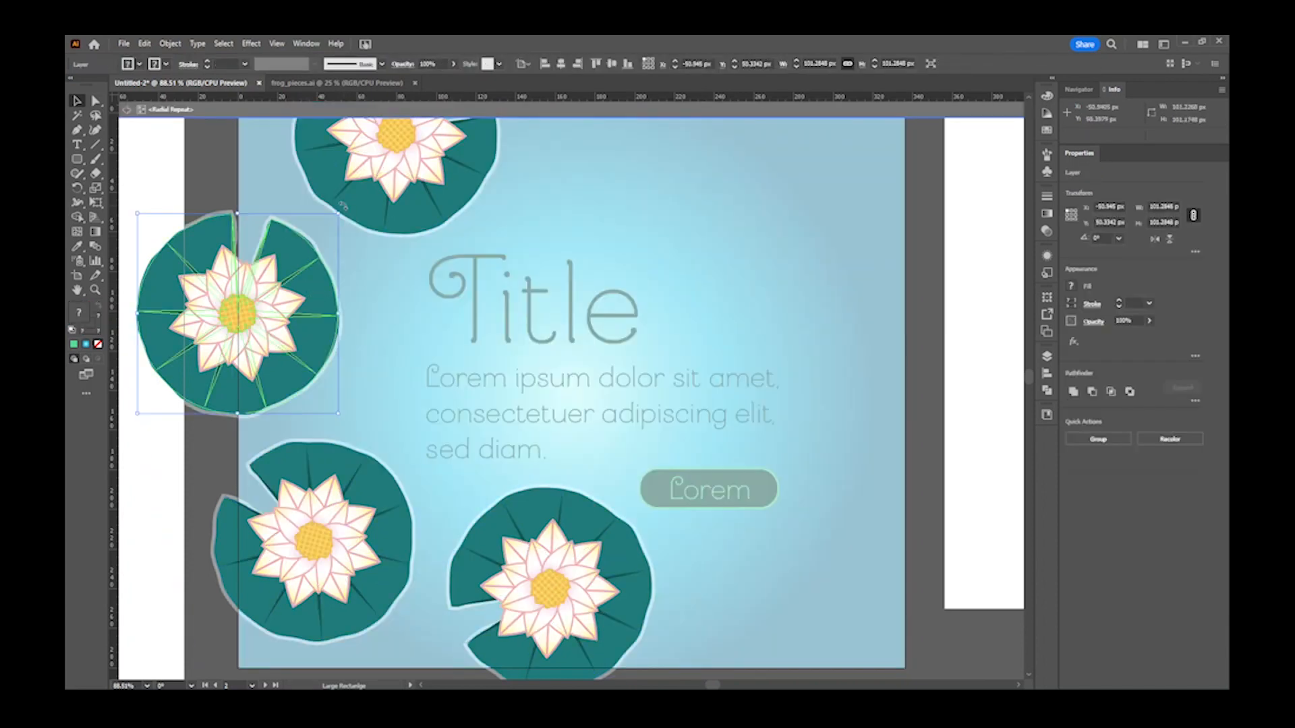
left_click_drag(343, 205, 227, 195)
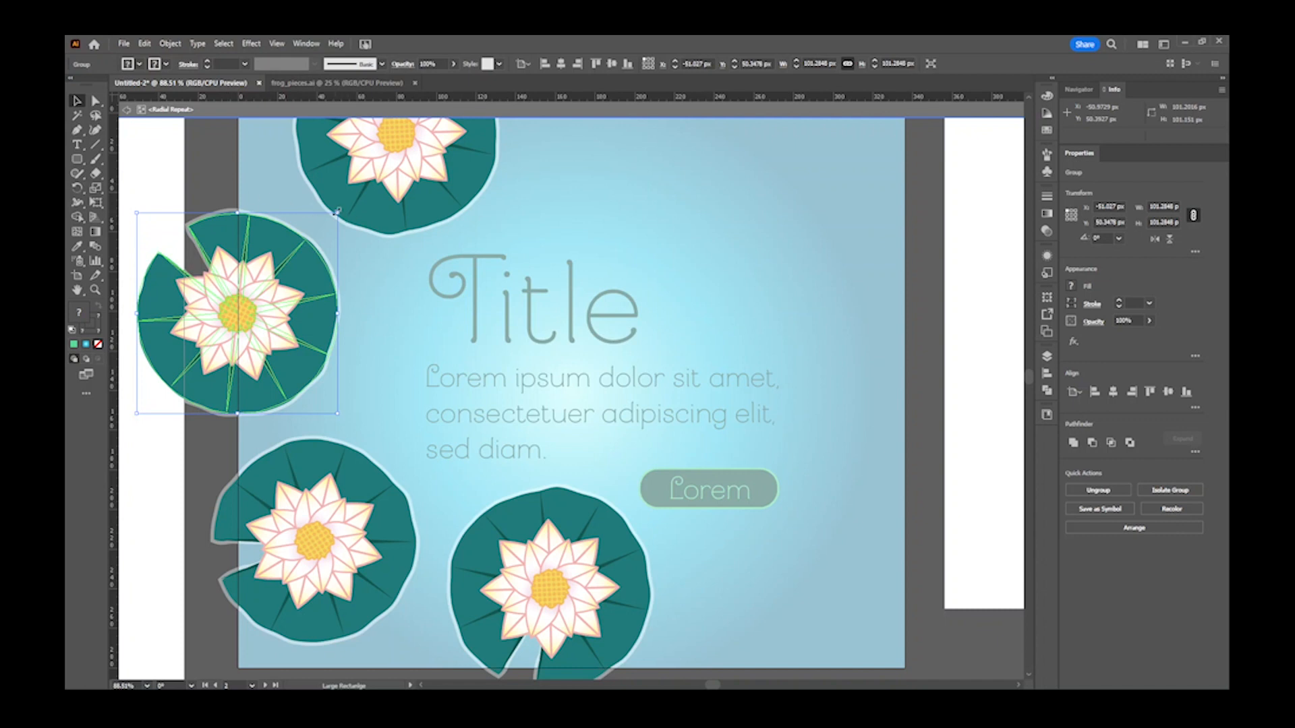
left_click_drag(342, 209, 425, 489)
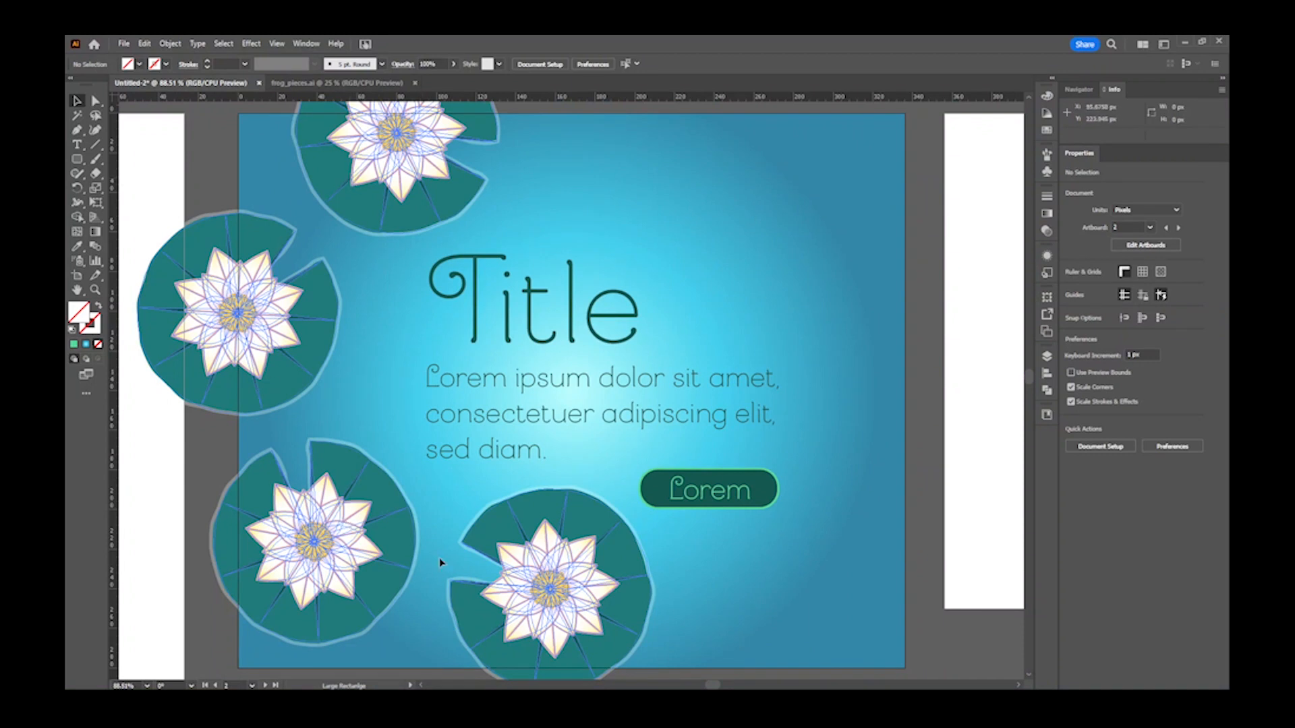
- Place a separate lily pad about 121 px wide over the blue artboard's upper-right corner and rotate its notch downward
left_click_drag(666, 520, 584, 559)
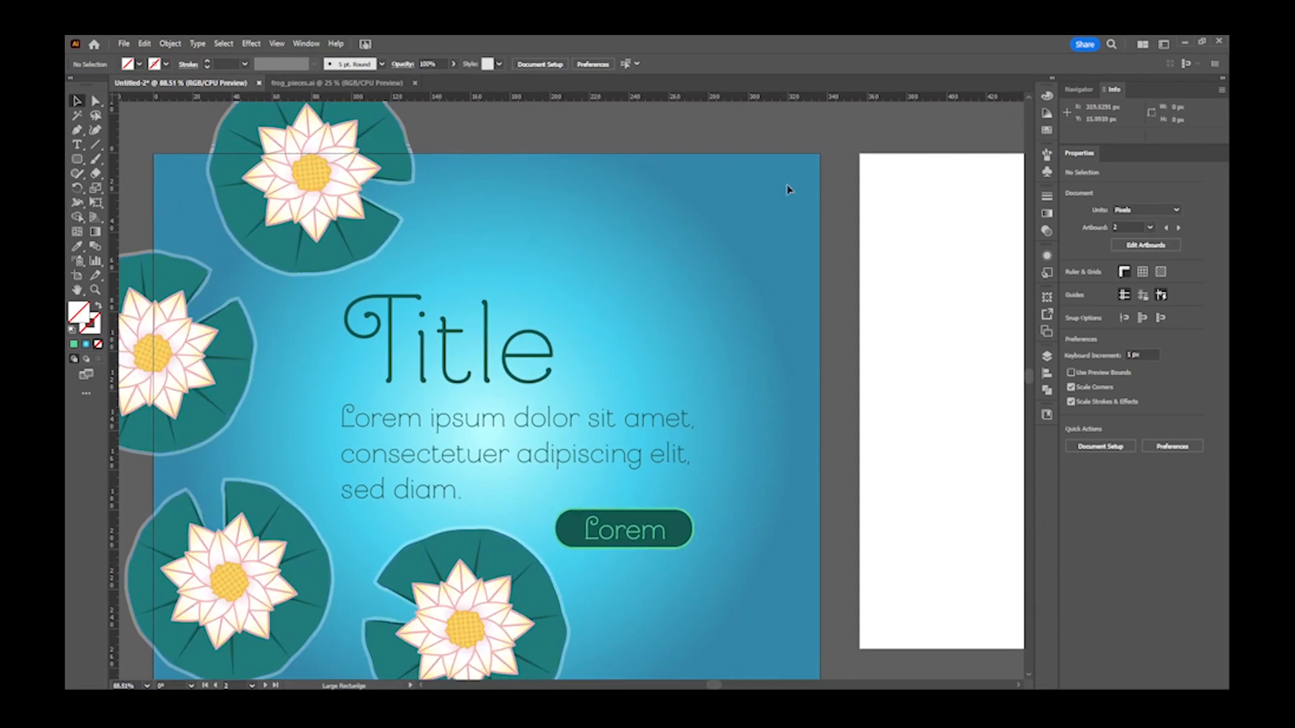
key("ctrl+minus")
key("ctrl+minus")
left_click_drag(416, 402, 624, 329)
left_click_drag(189, 442, 862, 226)
left_click_drag(851, 294, 634, 331)
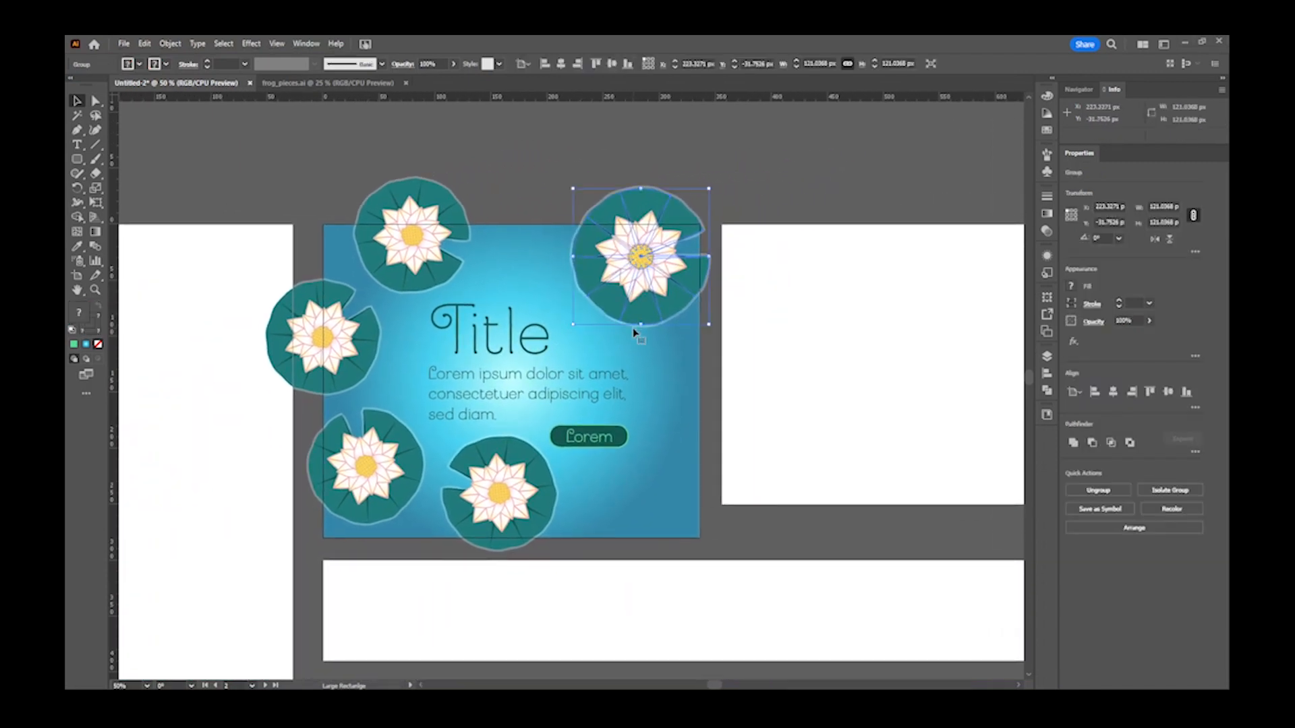
left_click_drag(718, 188, 710, 316)
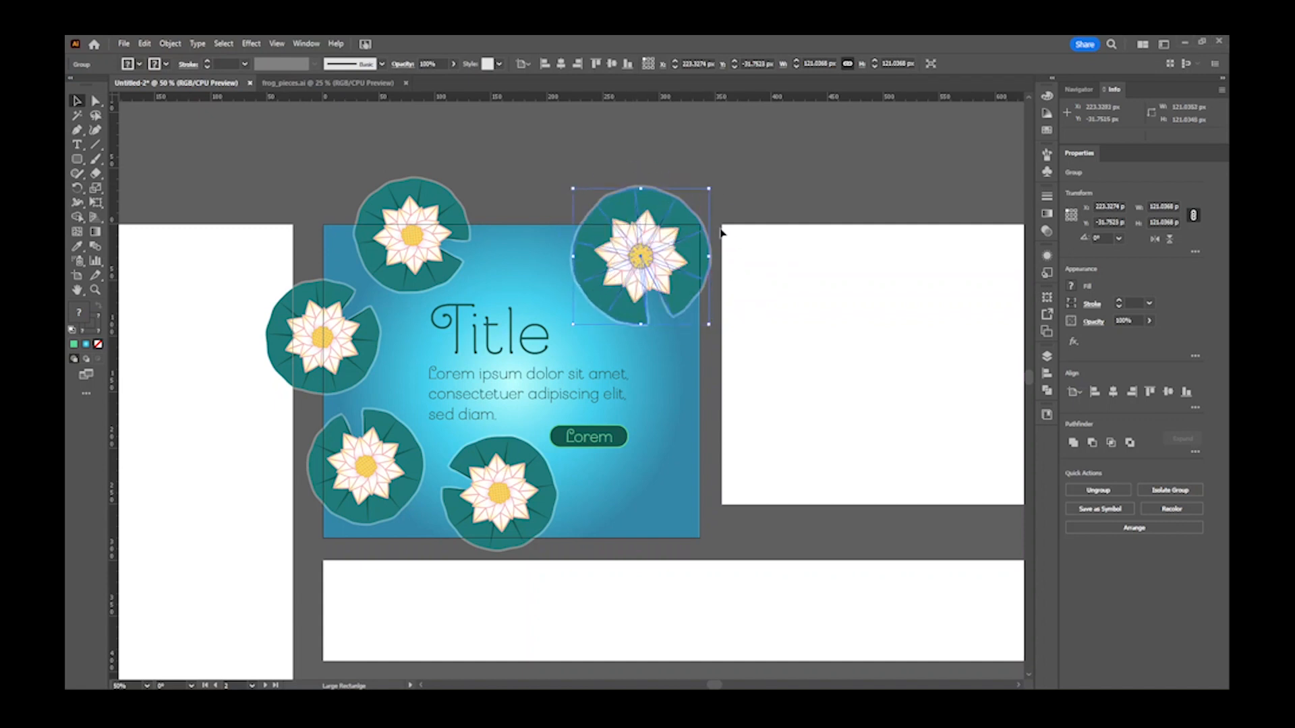
- Enlarge the corner lily pad slightly, shift it down and right, and preview the artboard in presentation mode
left_click_drag(709, 189, 720, 177)
left_click_drag(684, 241, 695, 250)
key("shift+f")
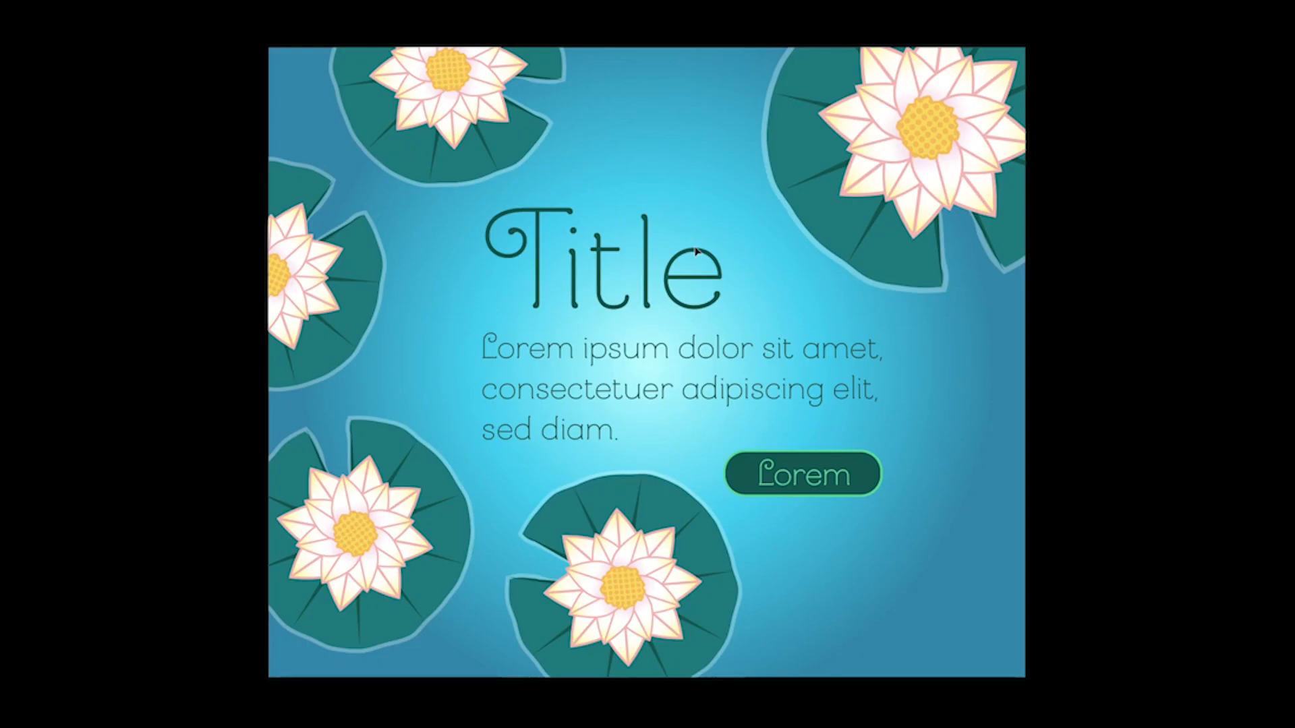
key("Escape")
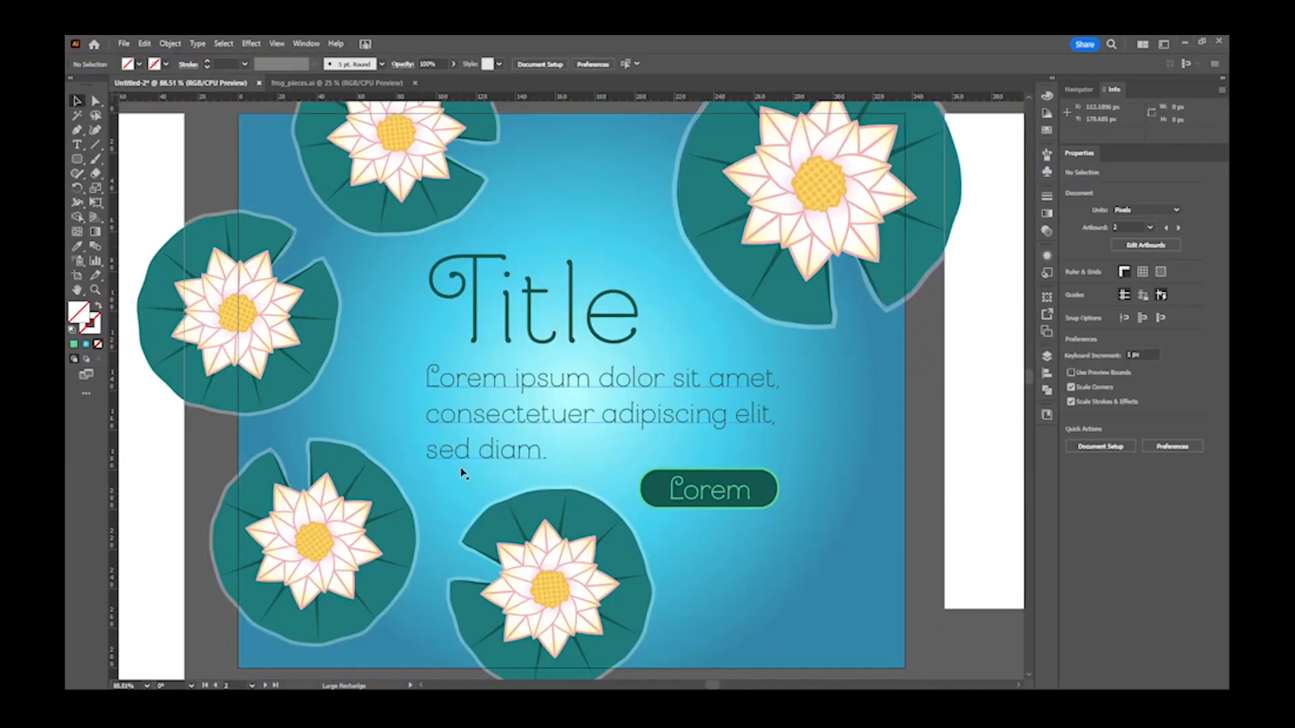
- Enlarge the radial lily pad repeat proportionally to about 362 px wide, extending it outward past the artboard's lower-left corner
key("ctrl+minus")
left_click(534, 528)
key("ctrl+minus")
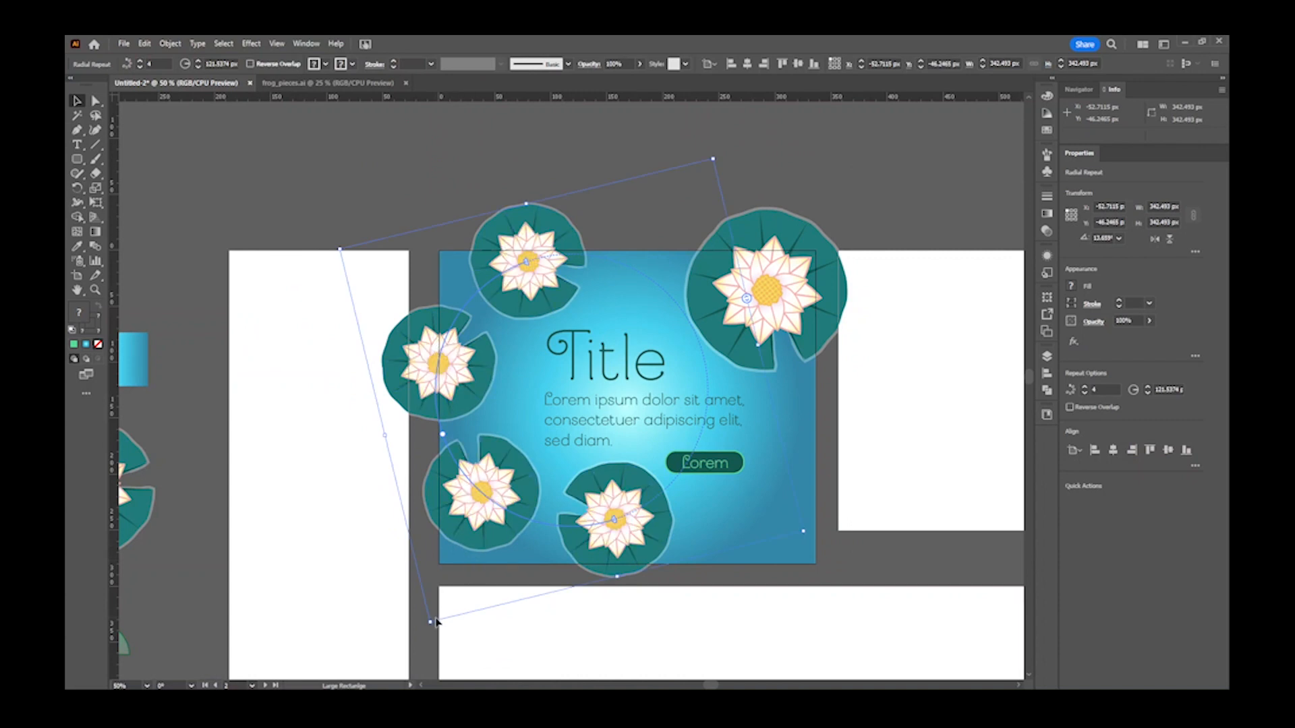
left_click_drag(432, 621, 415, 637)
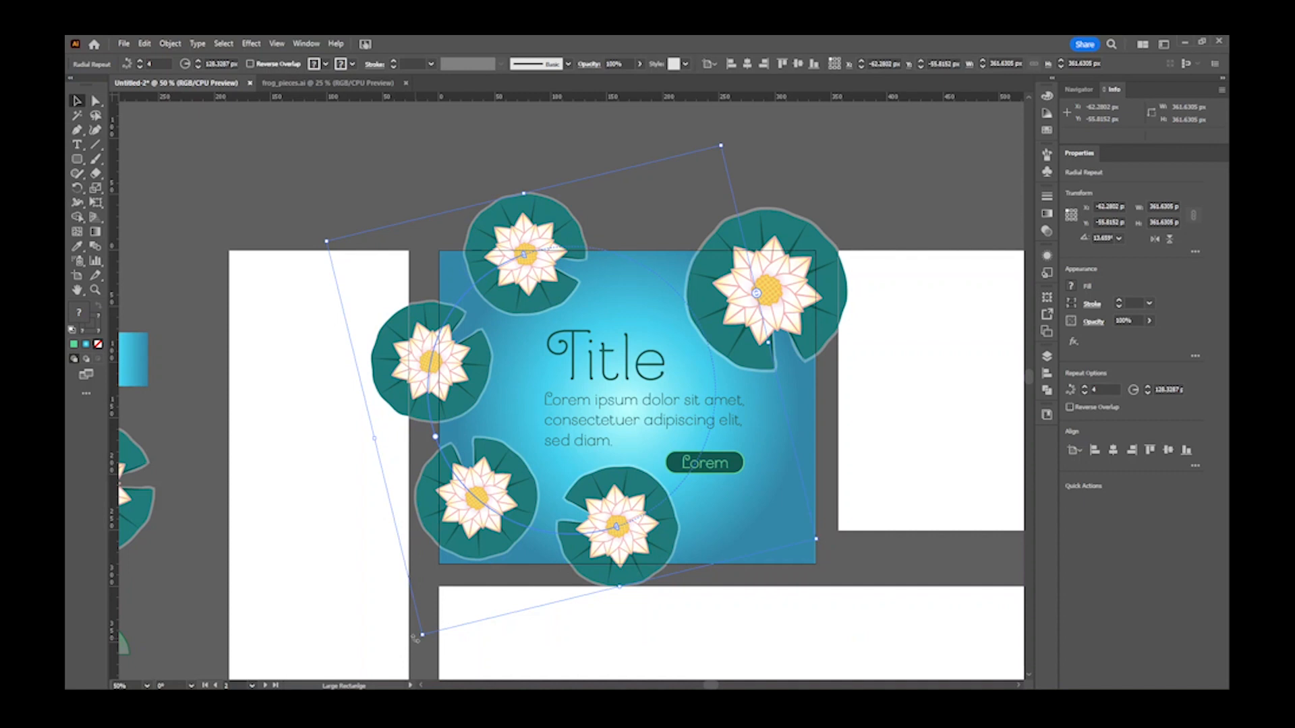
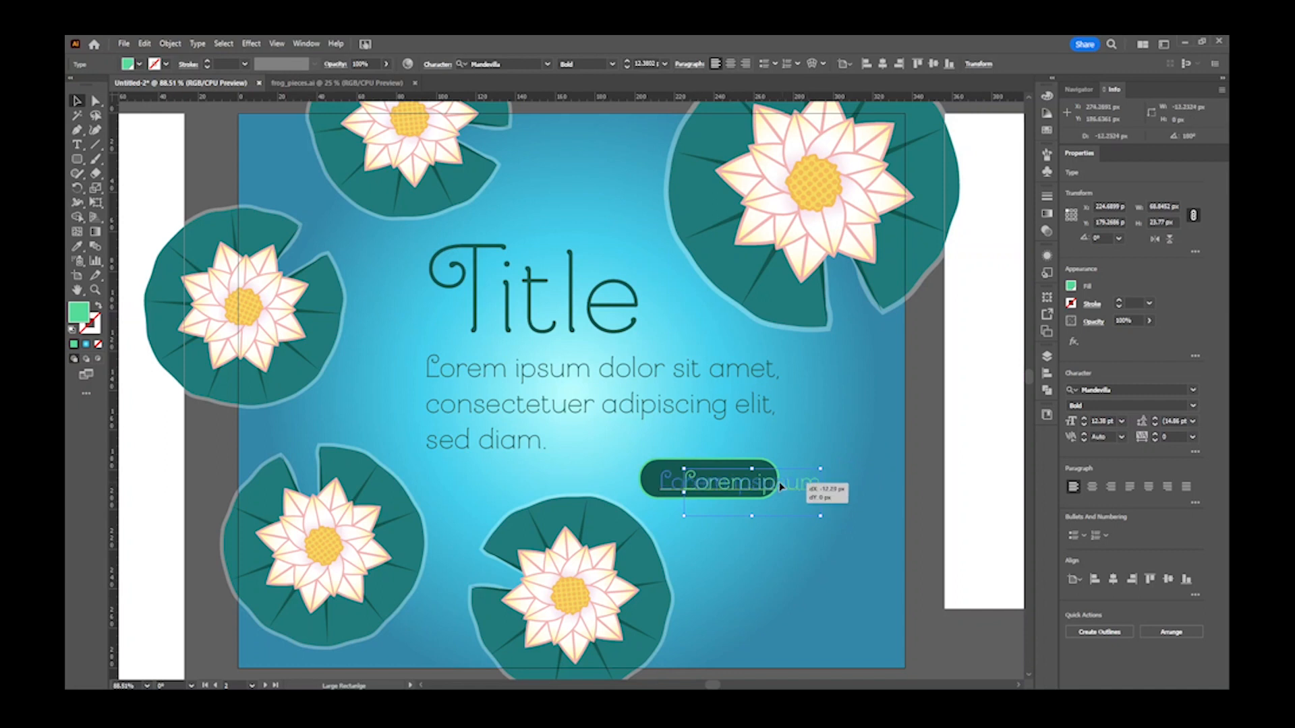
- Scale the "Lorem ipsum" button text down to about 10.76 pt so it fits centred inside the dark rounded button
key("ctrl+equal")
key("ctrl+equal")
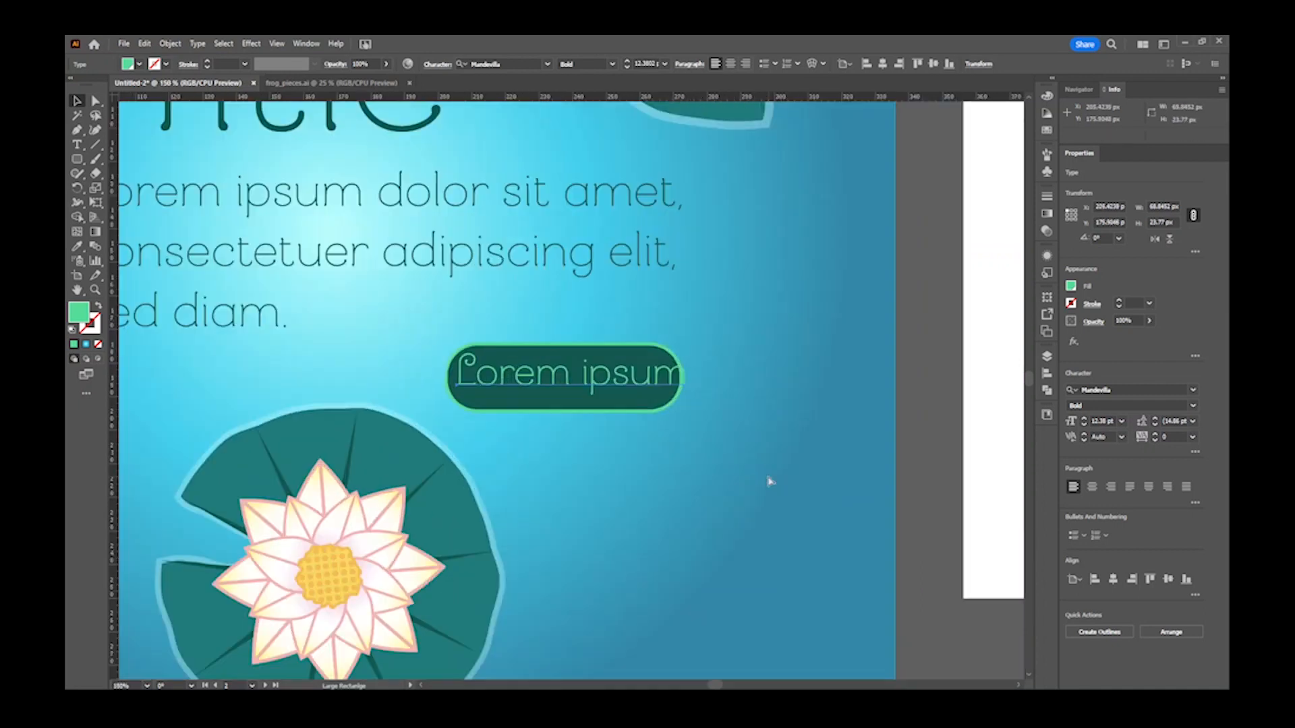
left_click_drag(689, 349, 668, 387)
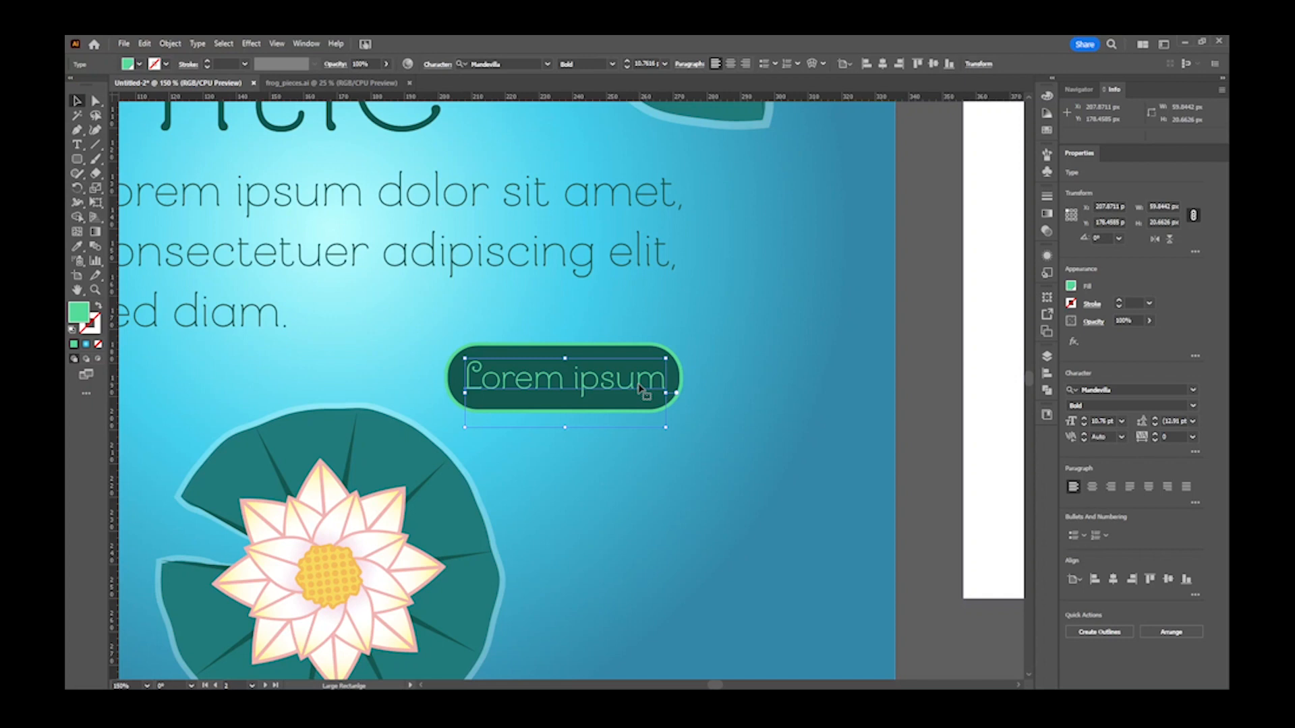
left_click(600, 311)
key("ctrl+0")
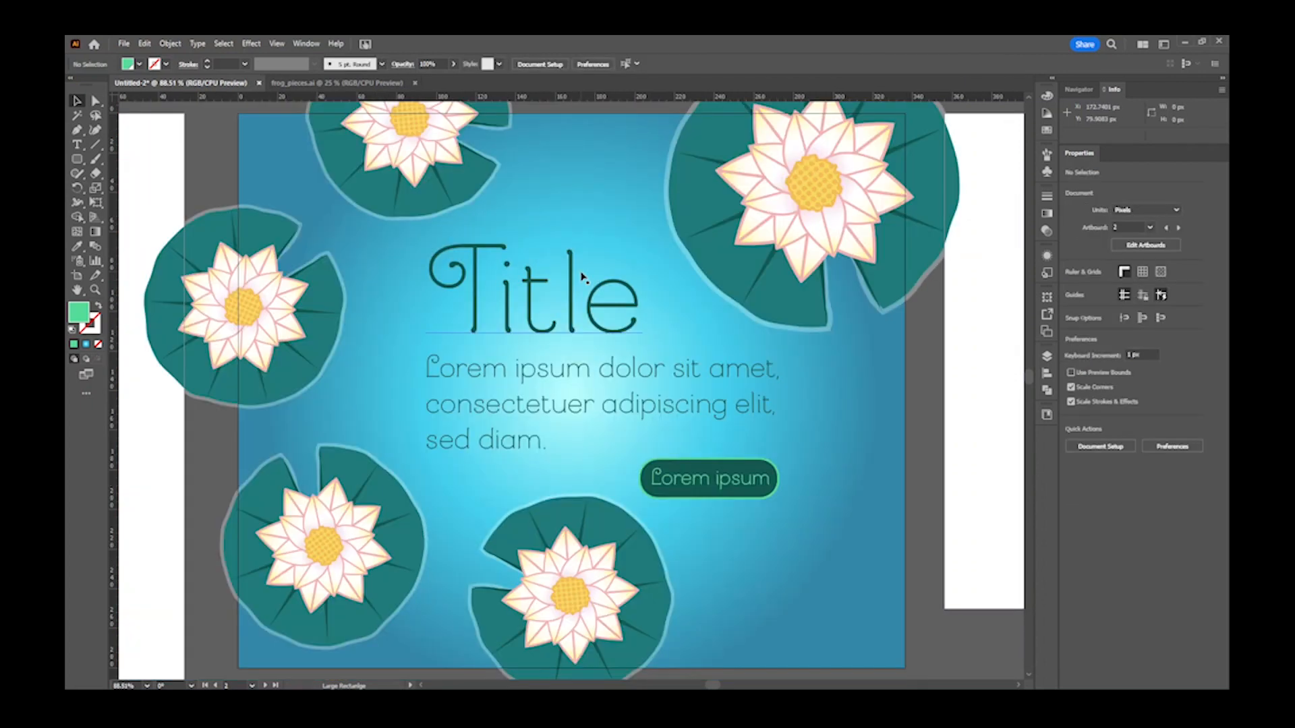
key("ctrl+minus")
key("ctrl+minus")
left_click_drag(727, 421, 499, 386)
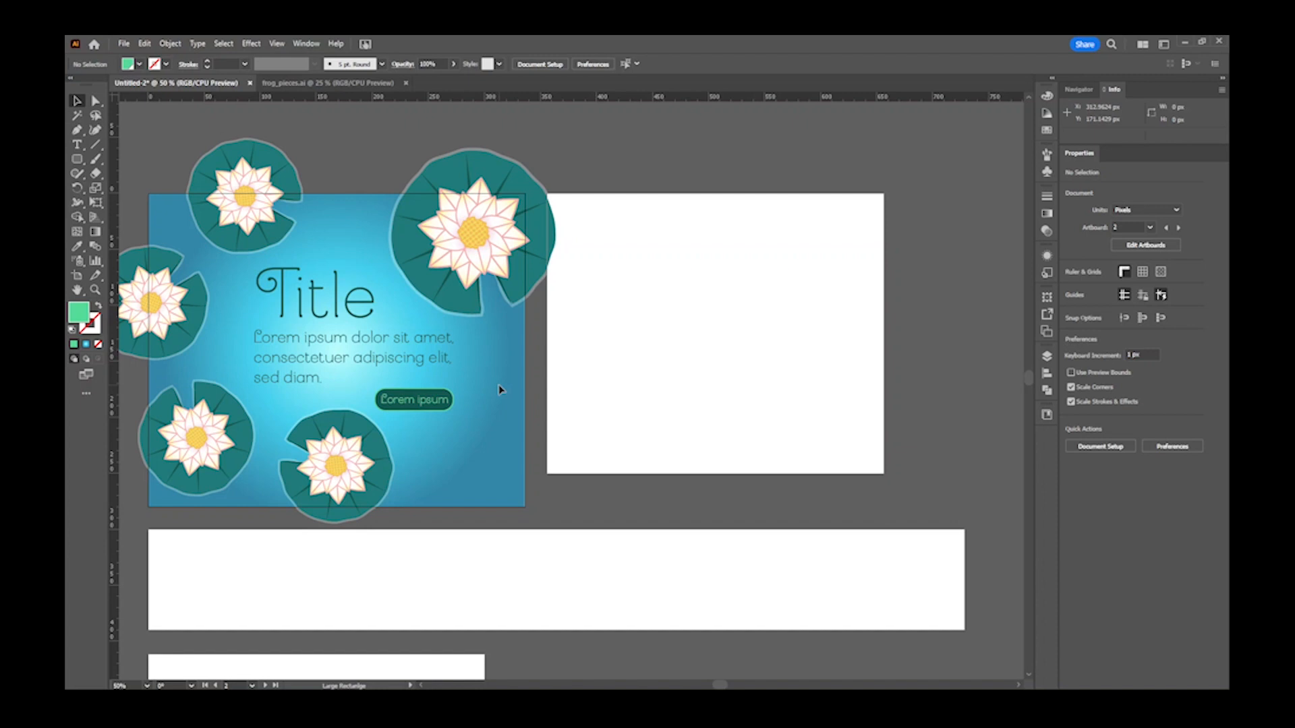
scroll(496, 387, "left", 2)
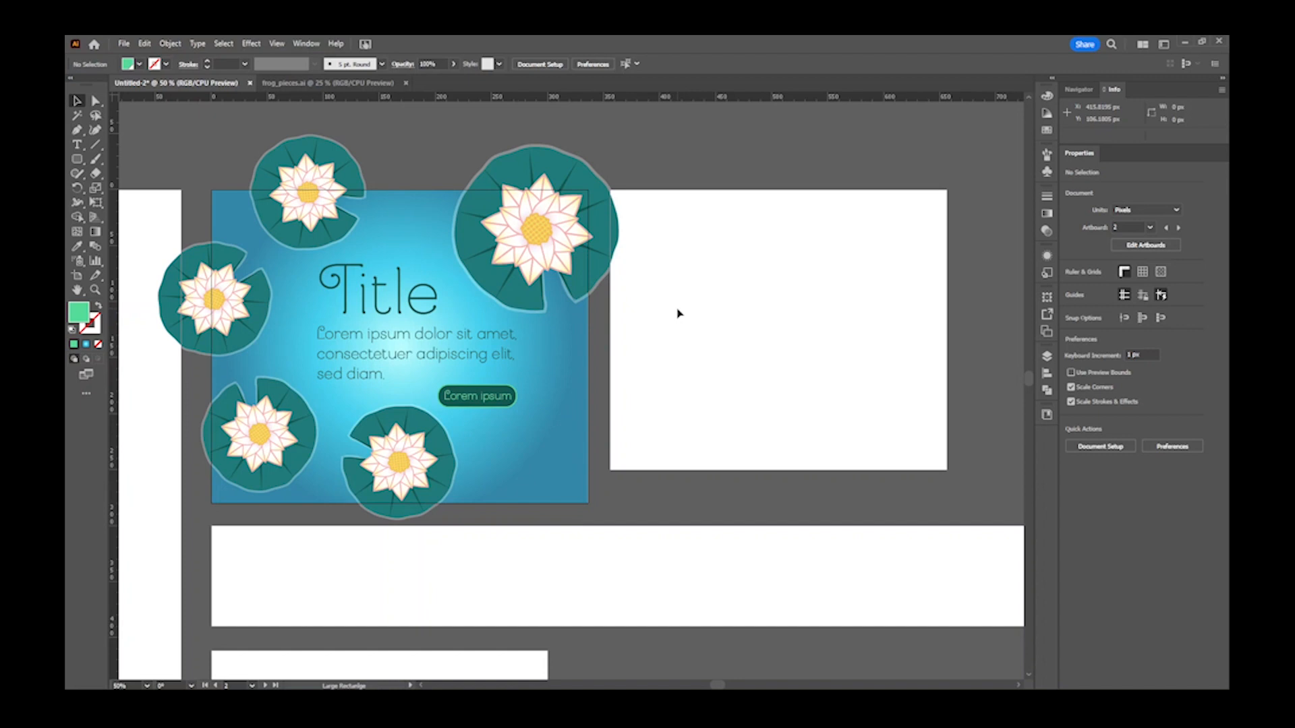
left_click(1047, 356)
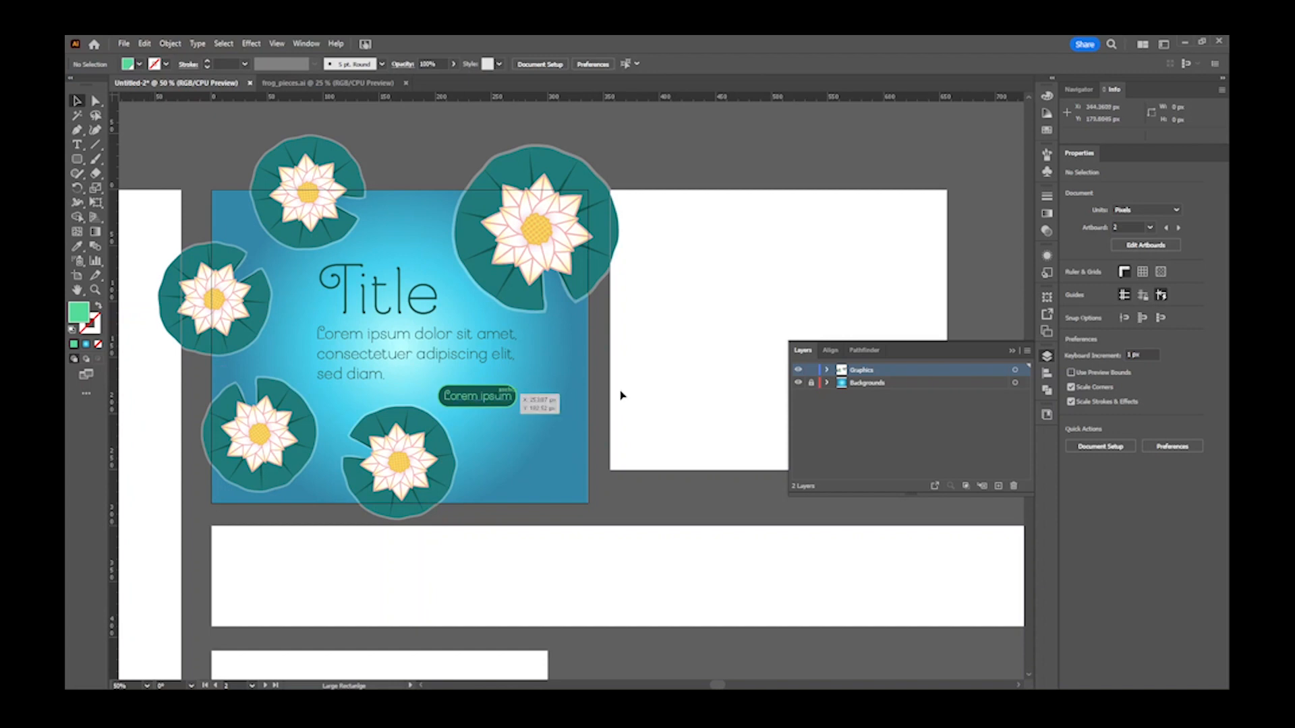
left_click(1047, 356)
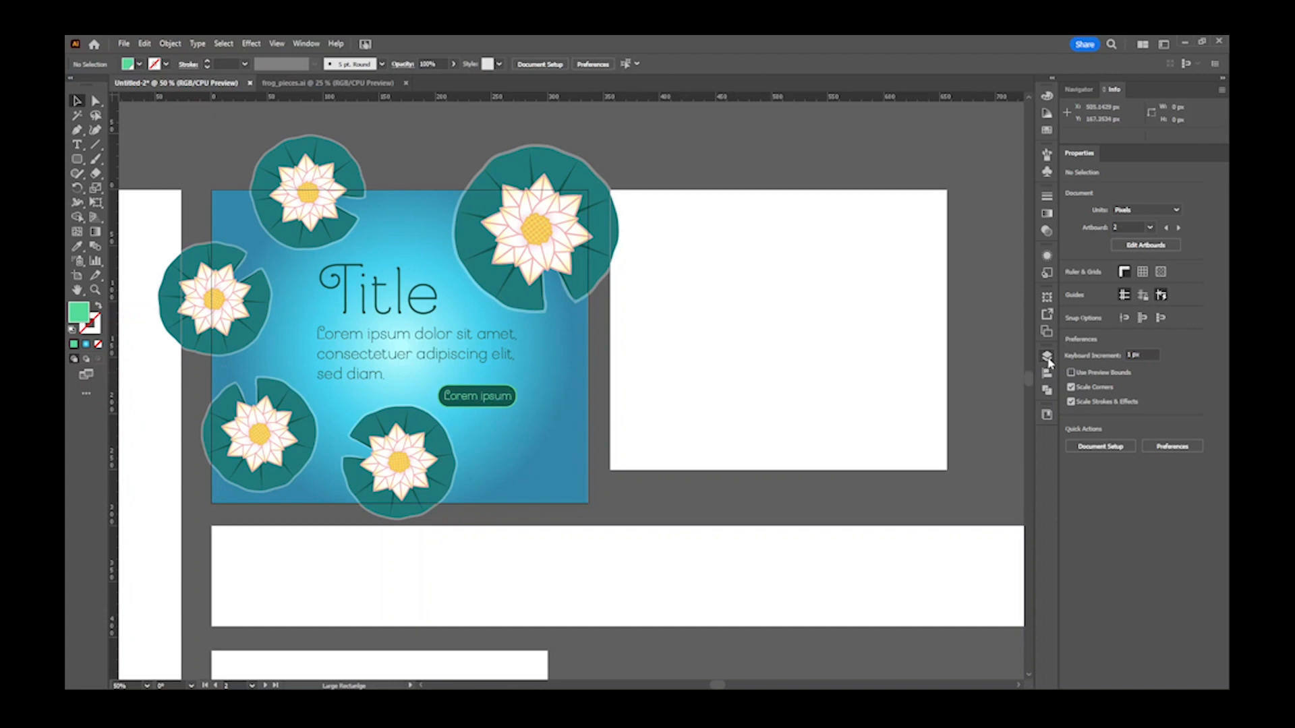
- Create a 336 × 280 px rectangle from the Large Rectangle artboard's upper-left corner, covering the whole banner
scroll(699, 246, "up", 1)
scroll(568, 260, "left", 5)
scroll(569, 260, "down", 1)
left_click_drag(79, 160, 105, 160)
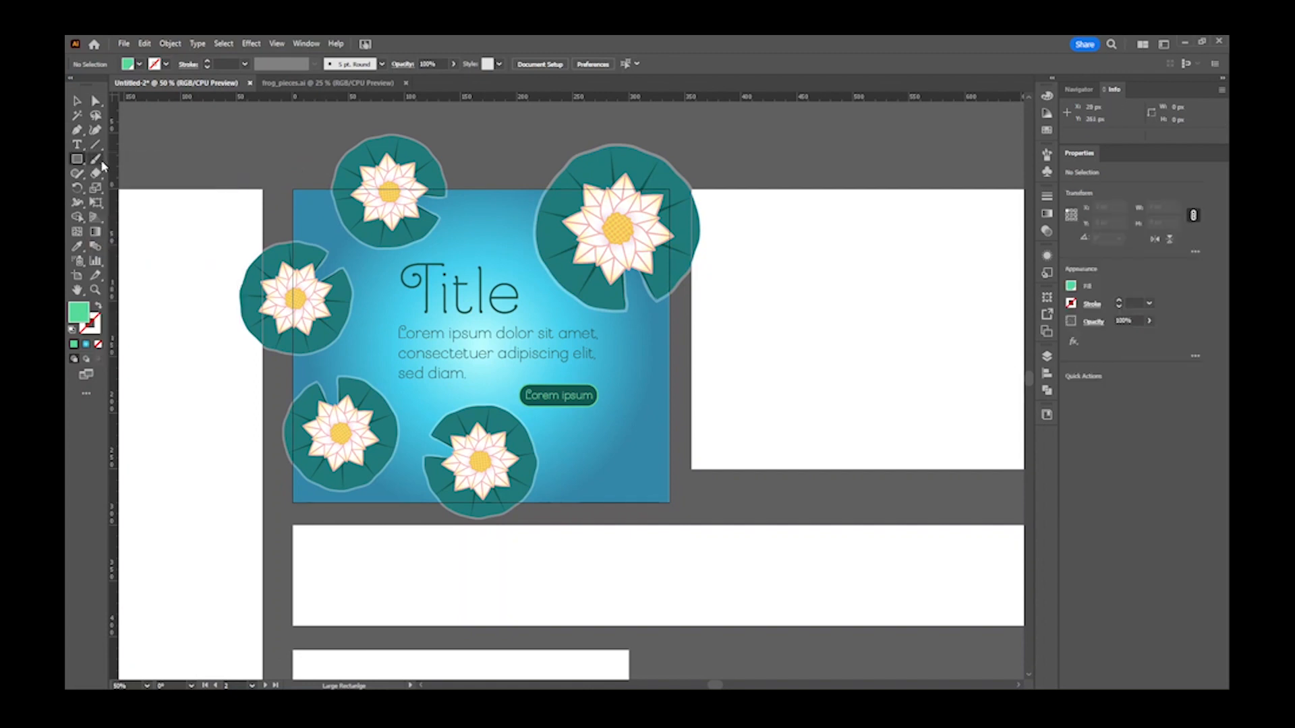
left_click(292, 188)
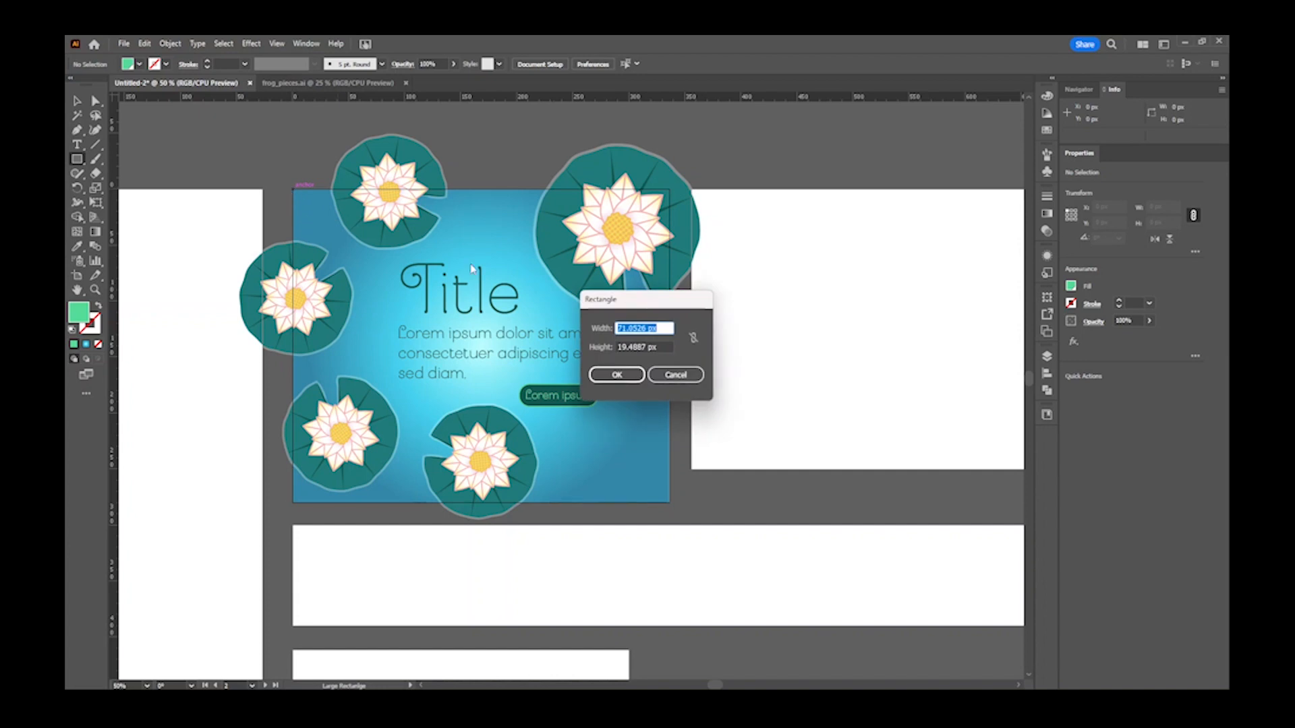
type("336")
key("Tab")
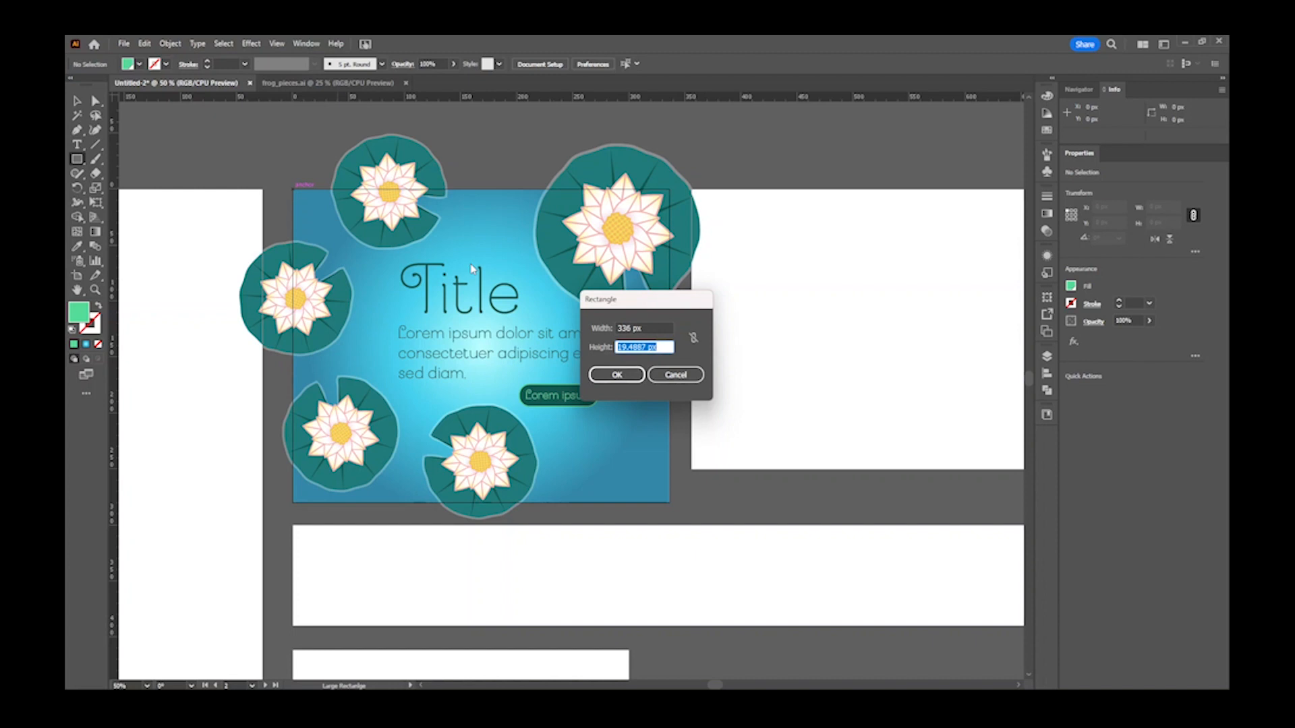
type("2")
left_click(605, 374)
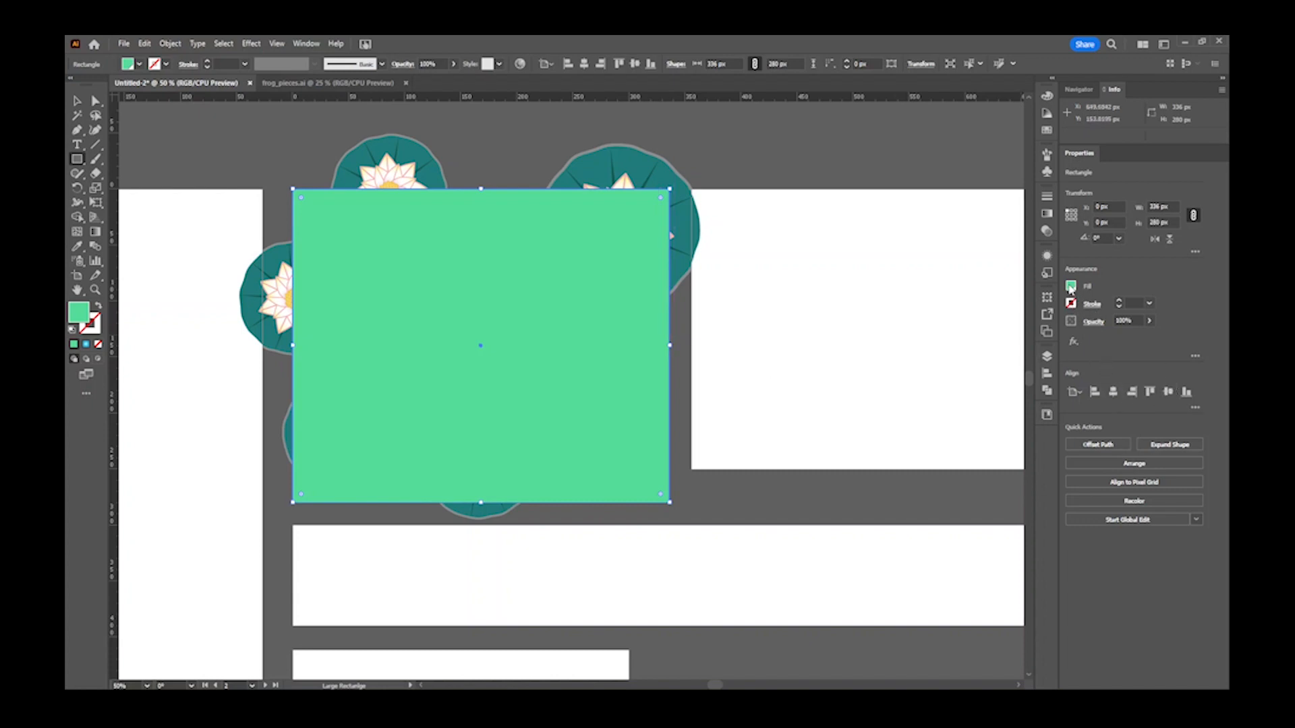
- Fill the new rectangle covering the banner with the White swatch
left_click(1070, 287)
left_click(953, 332)
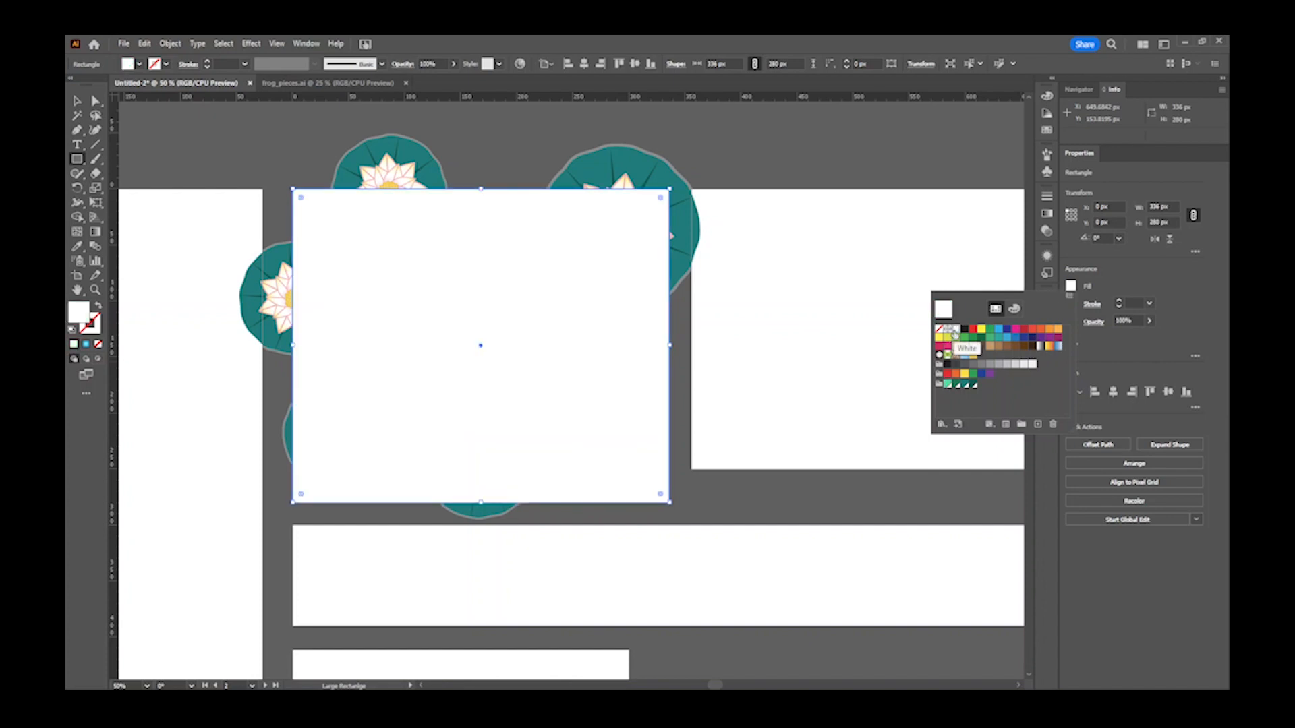
left_click(77, 104)
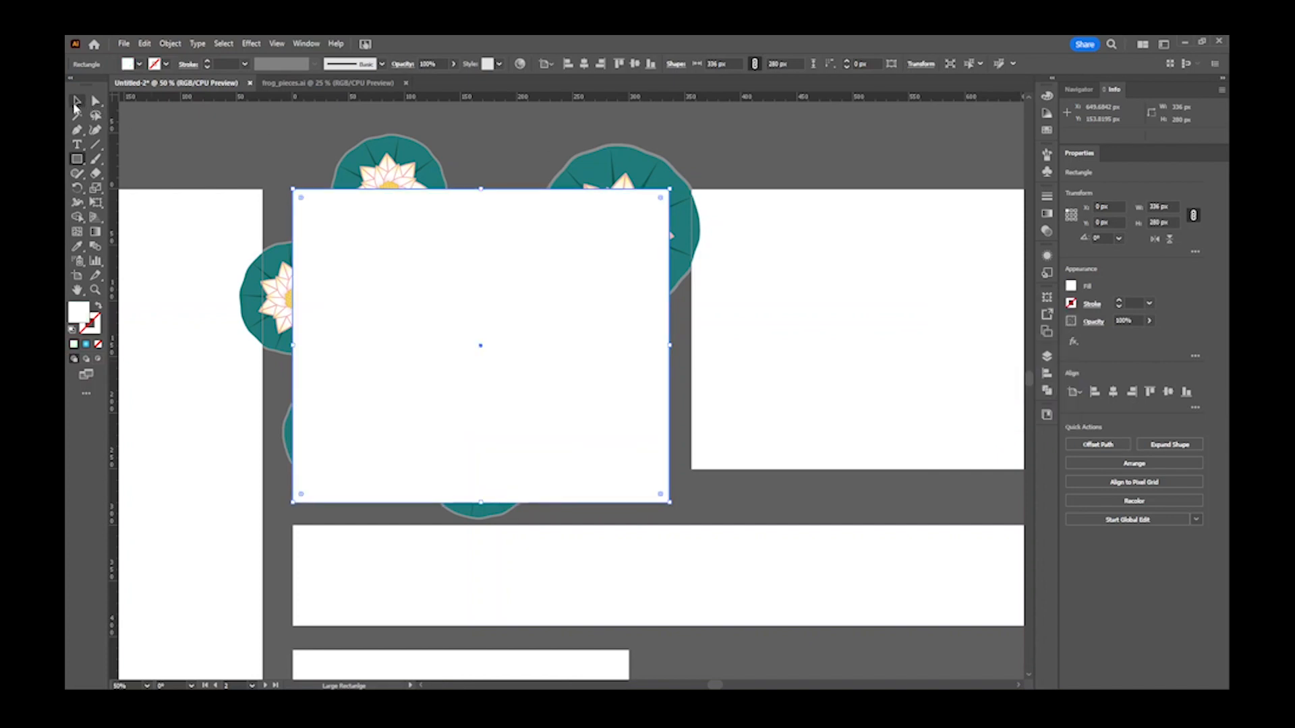
left_click(76, 104)
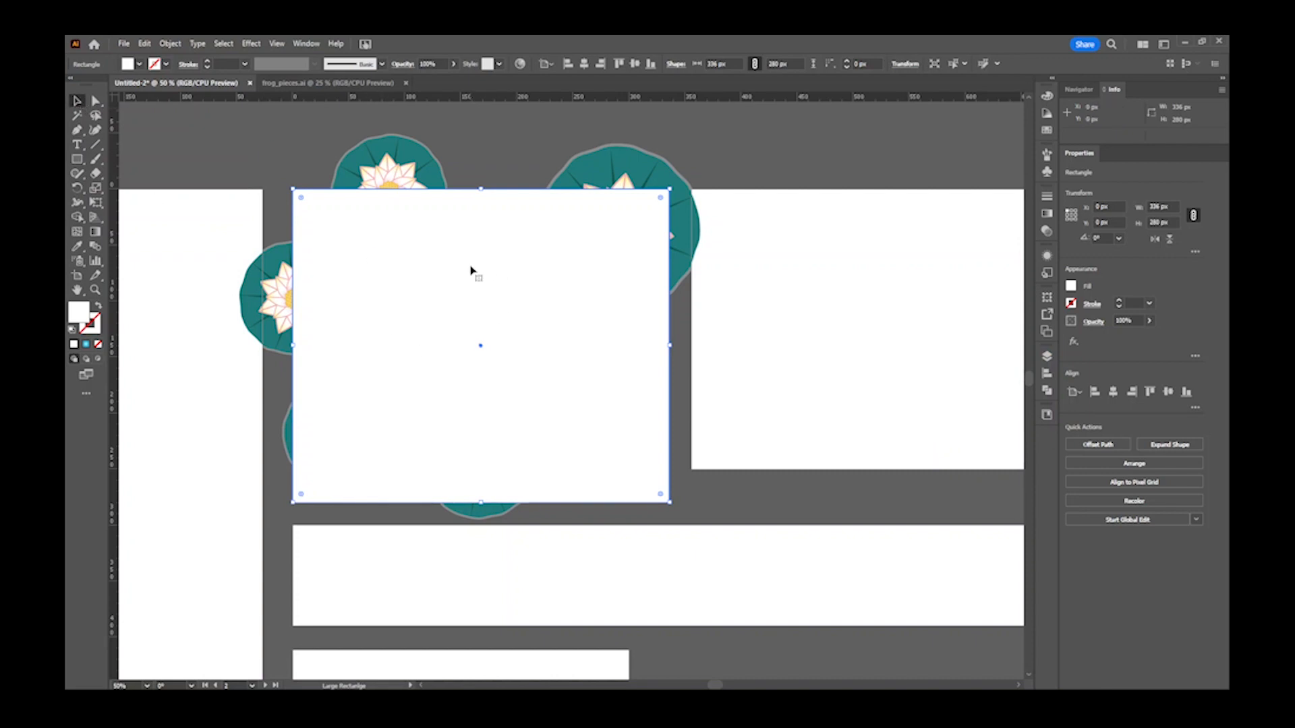
- Make an opacity mask from the white rectangle, the radial lily pad repeat and the corner lily pad to crop them to the artboard
left_click(400, 173, "shift")
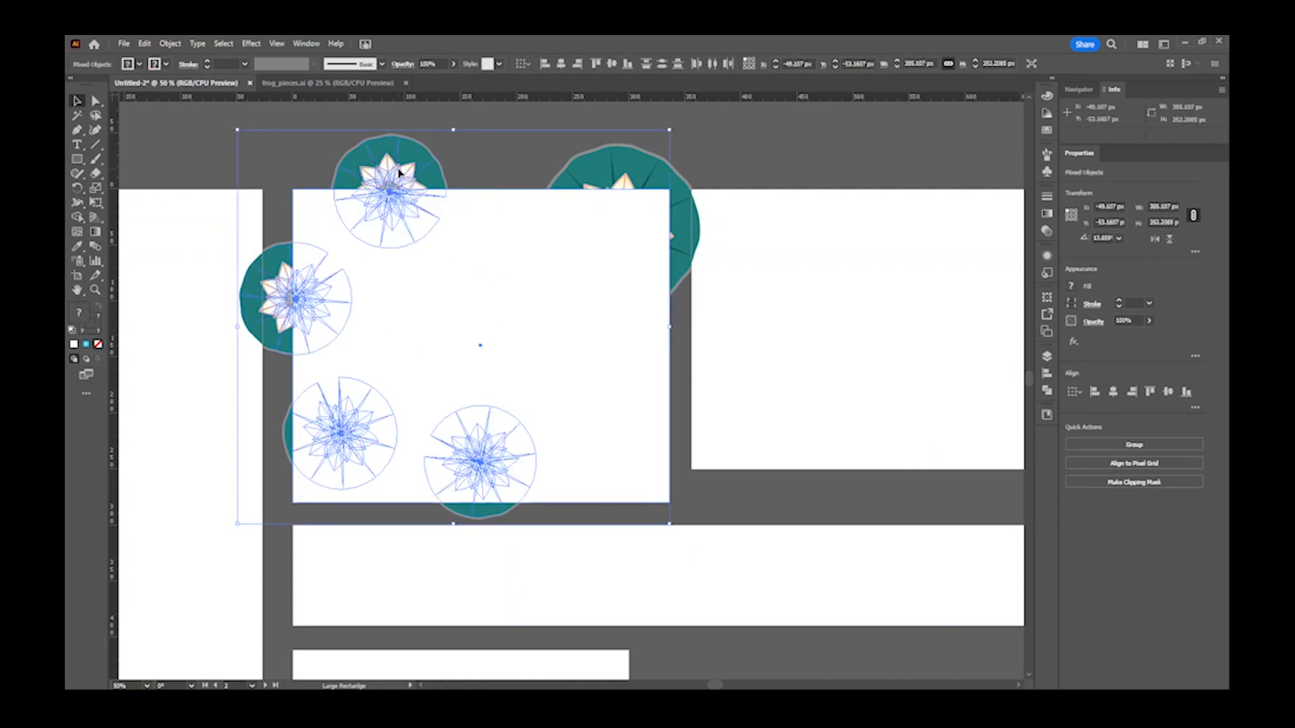
left_click(400, 173, "shift")
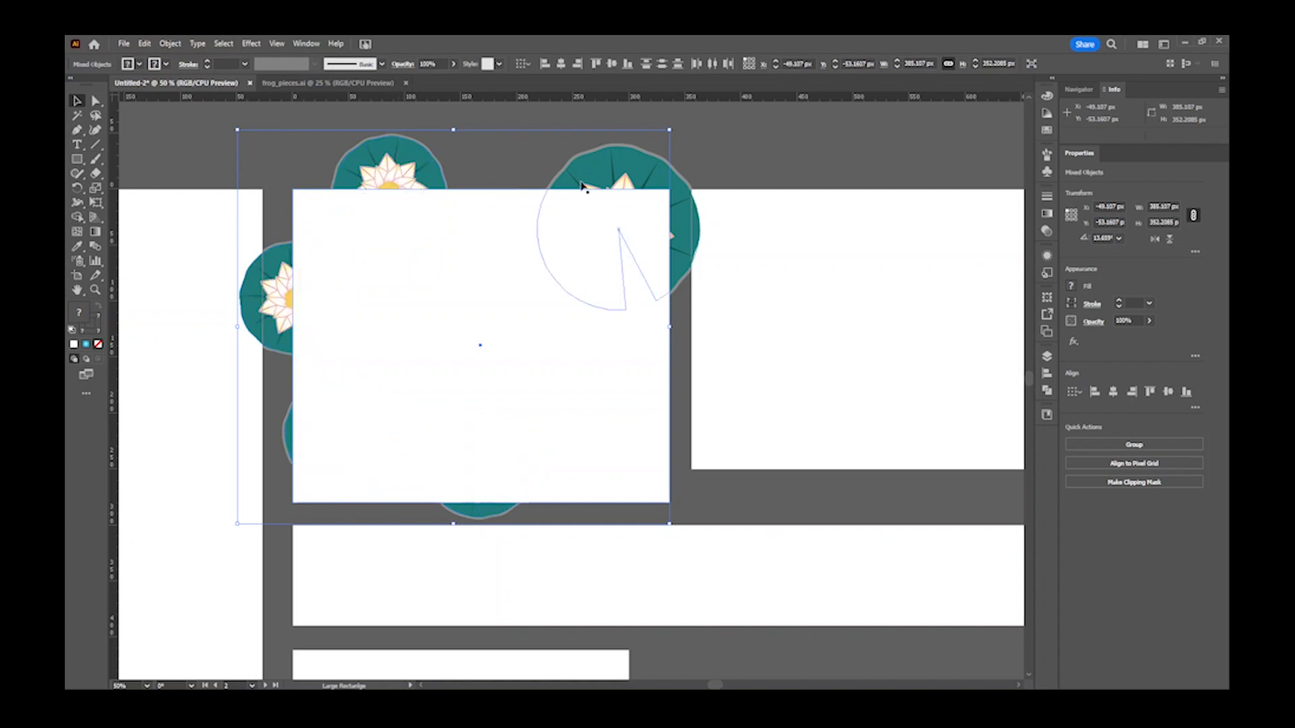
left_click(623, 168, "shift")
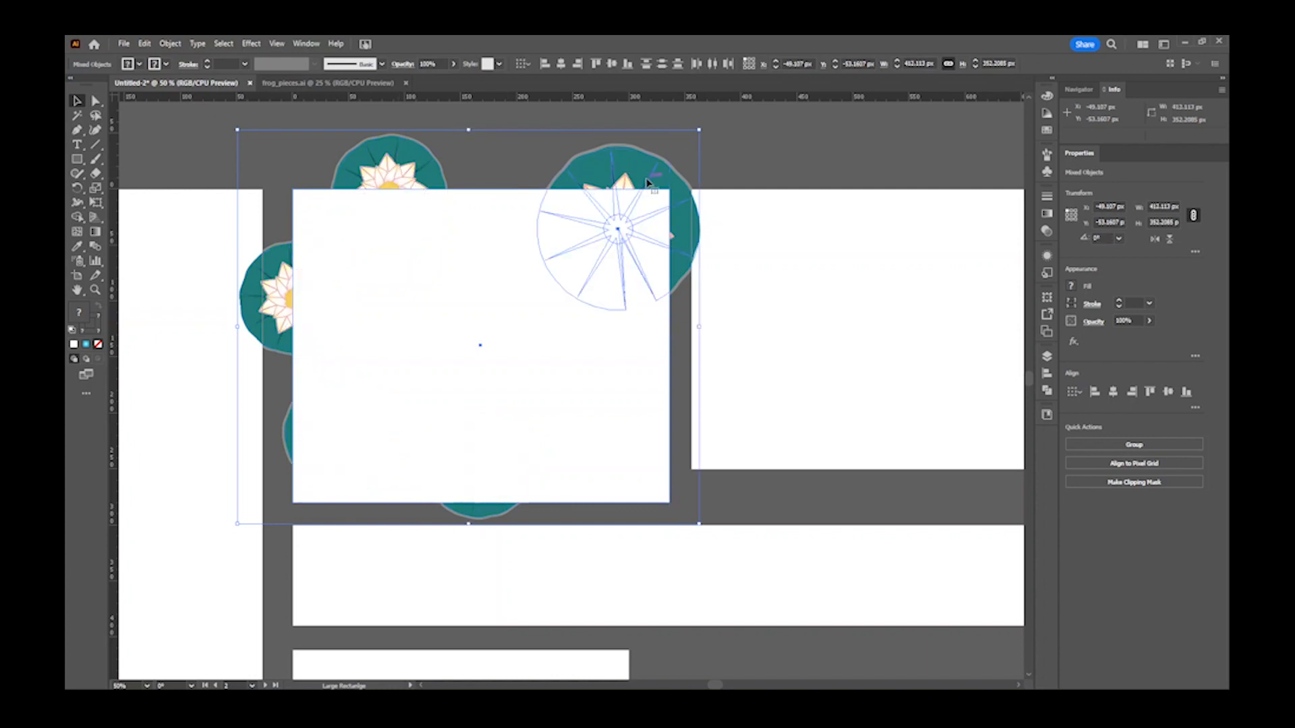
left_click(1046, 231)
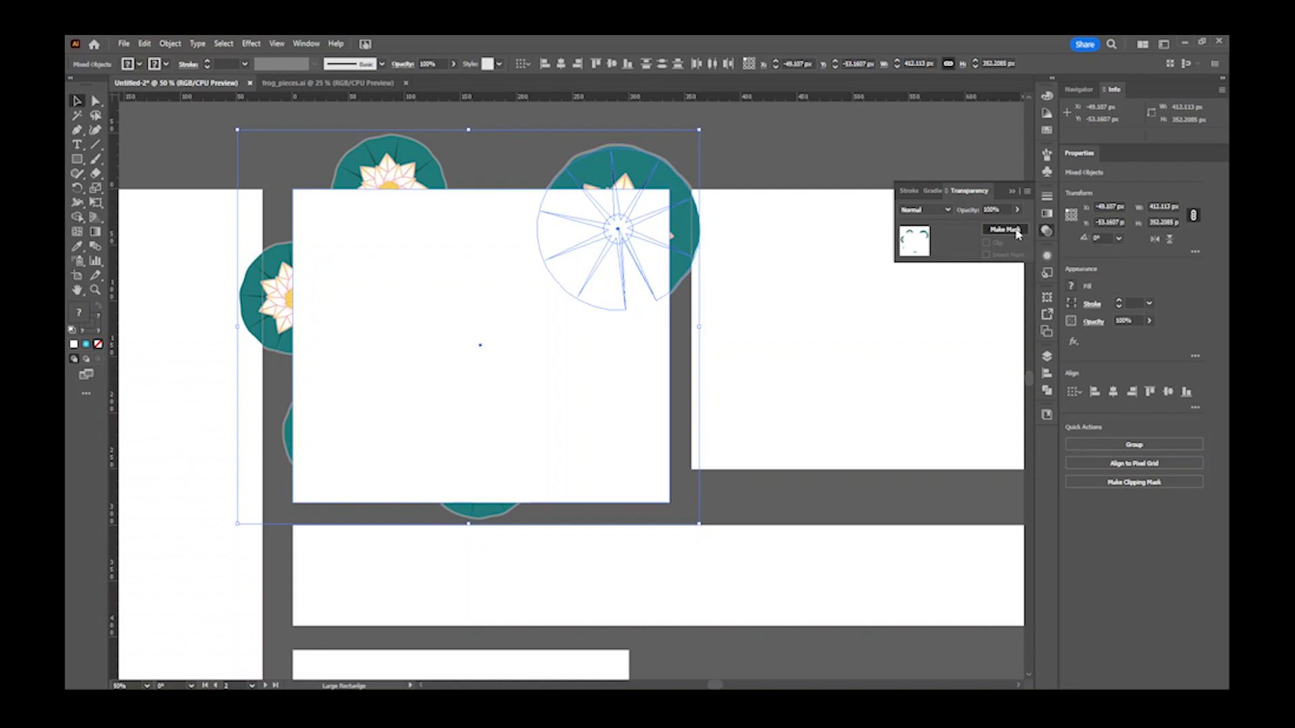
left_click(1005, 230)
left_click(799, 330)
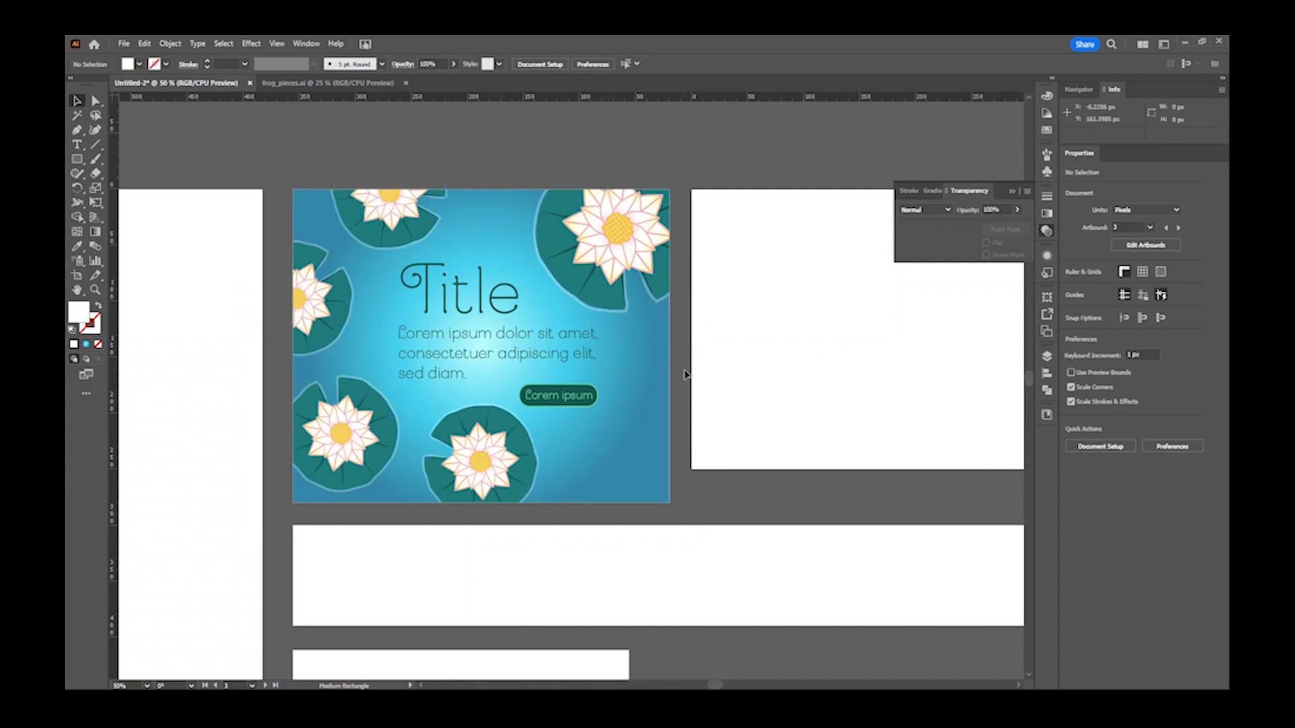
left_click_drag(778, 366, 639, 342)
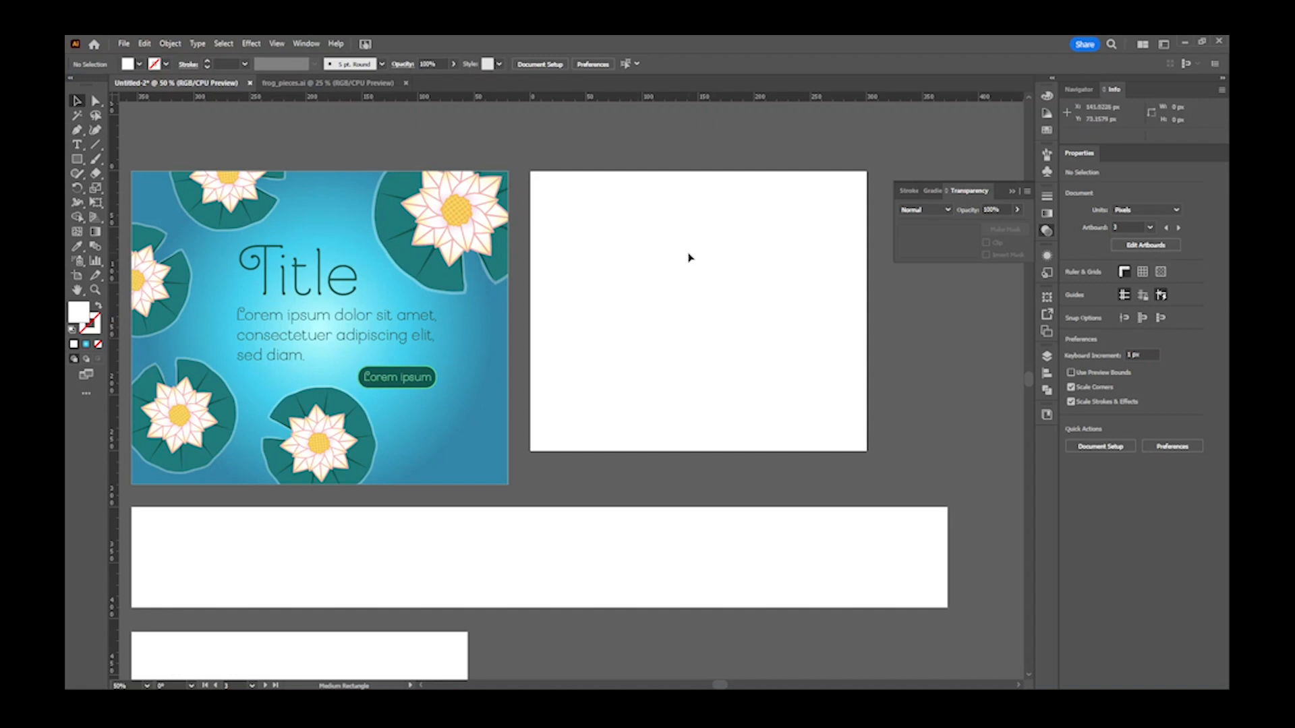
left_click_drag(563, 158, 195, 470)
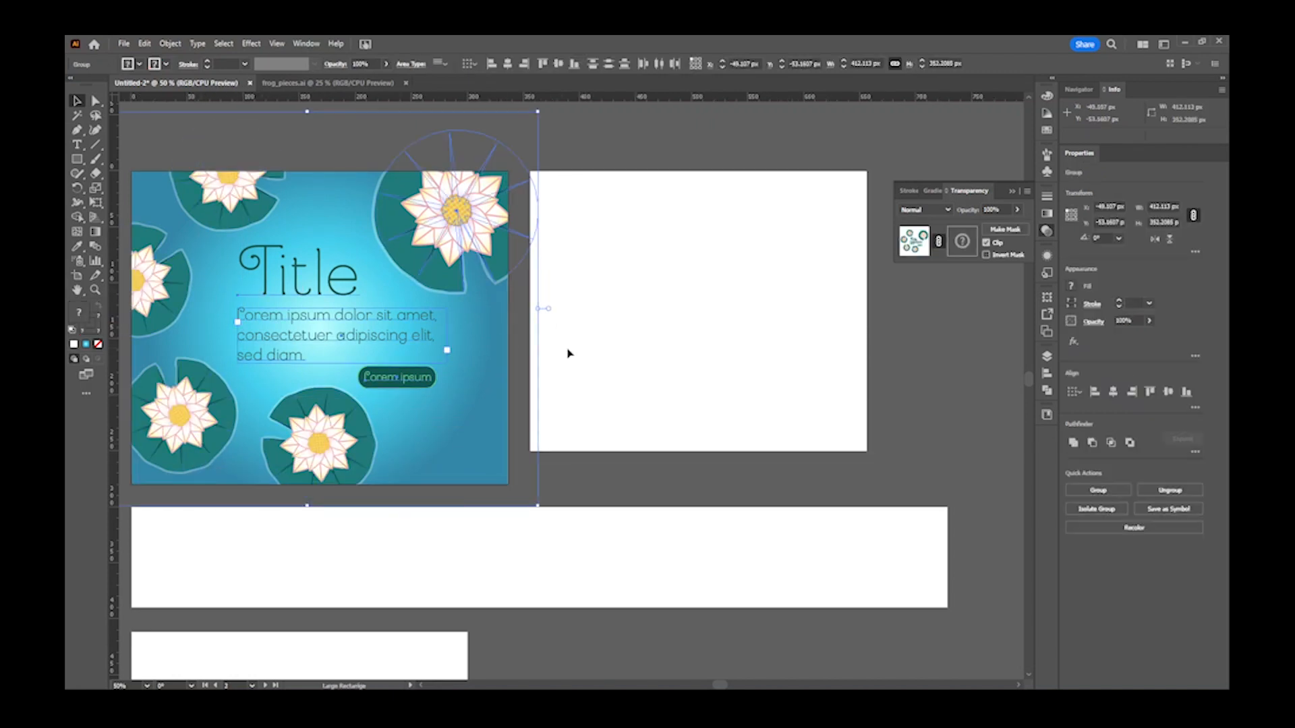
left_click_drag(427, 277, 620, 279)
key("ctrl+z")
left_click(629, 359)
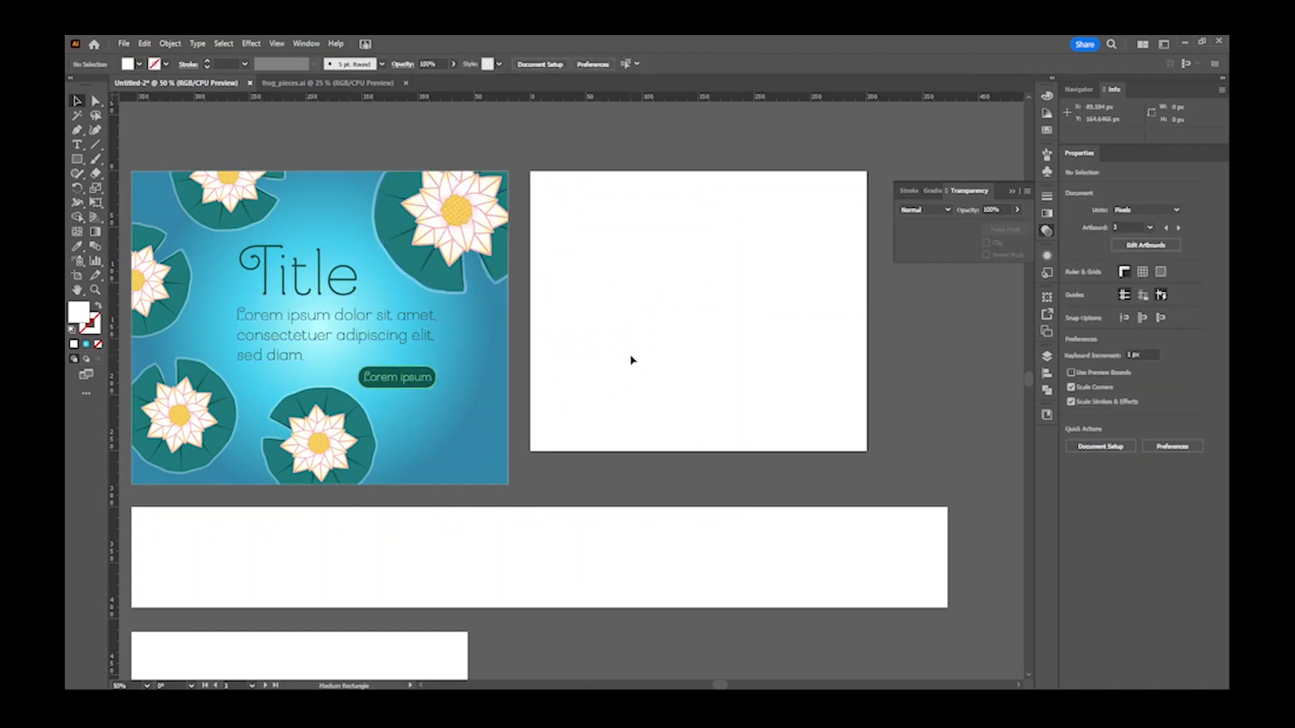
- Unlock the Backgrounds layer and duplicate the complete banner, including its blue background, over the Medium Rectangle artboard
left_click(1047, 356)
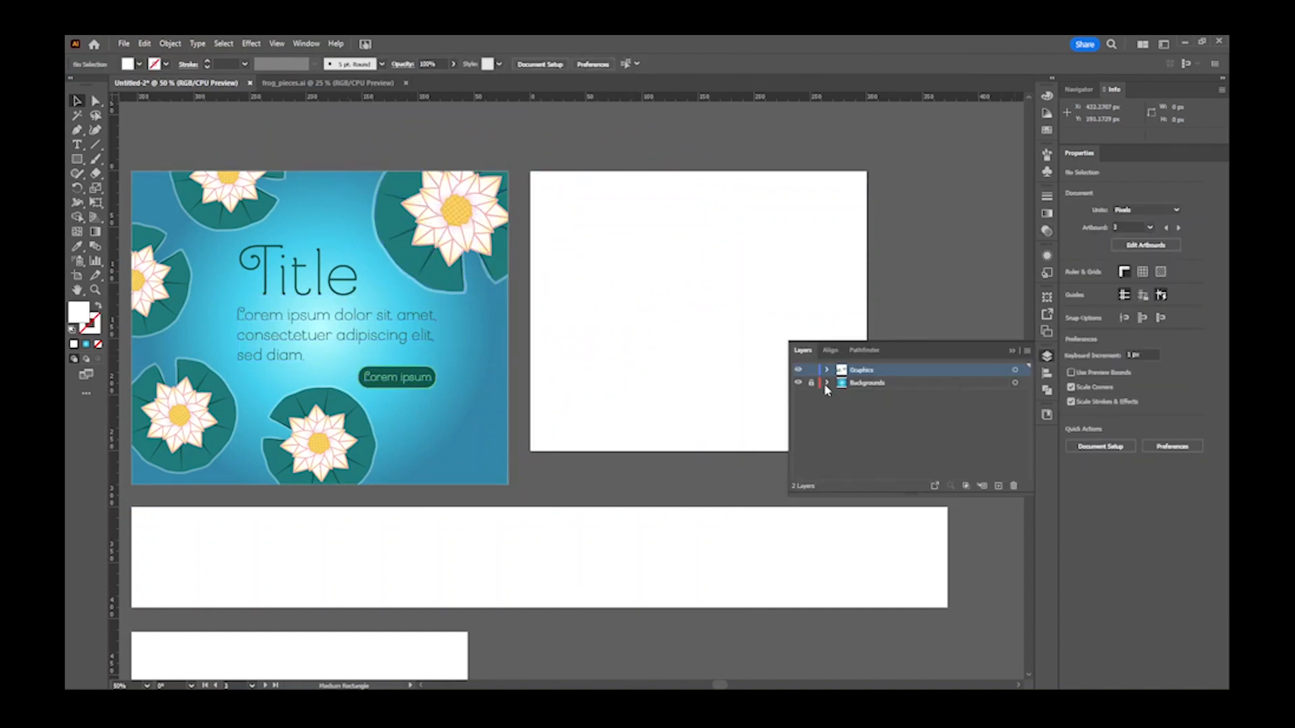
left_click_drag(585, 139, 184, 476)
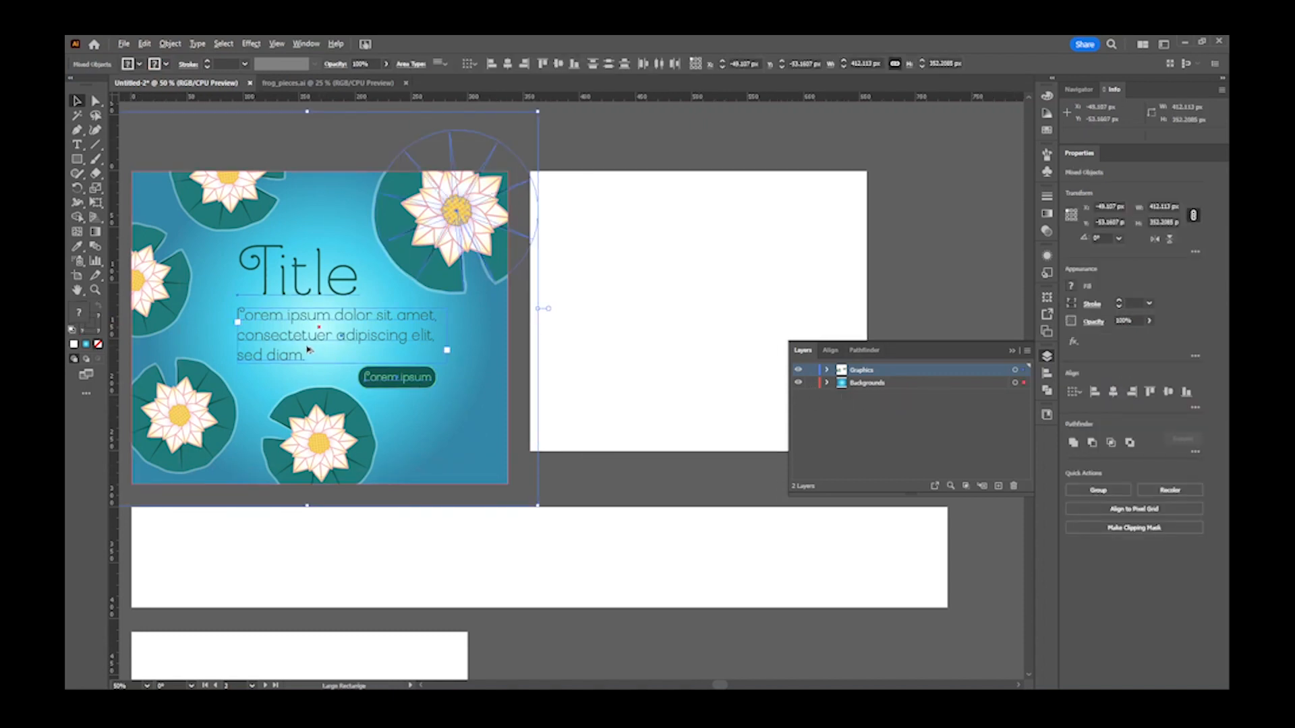
left_click_drag(293, 335, 709, 319)
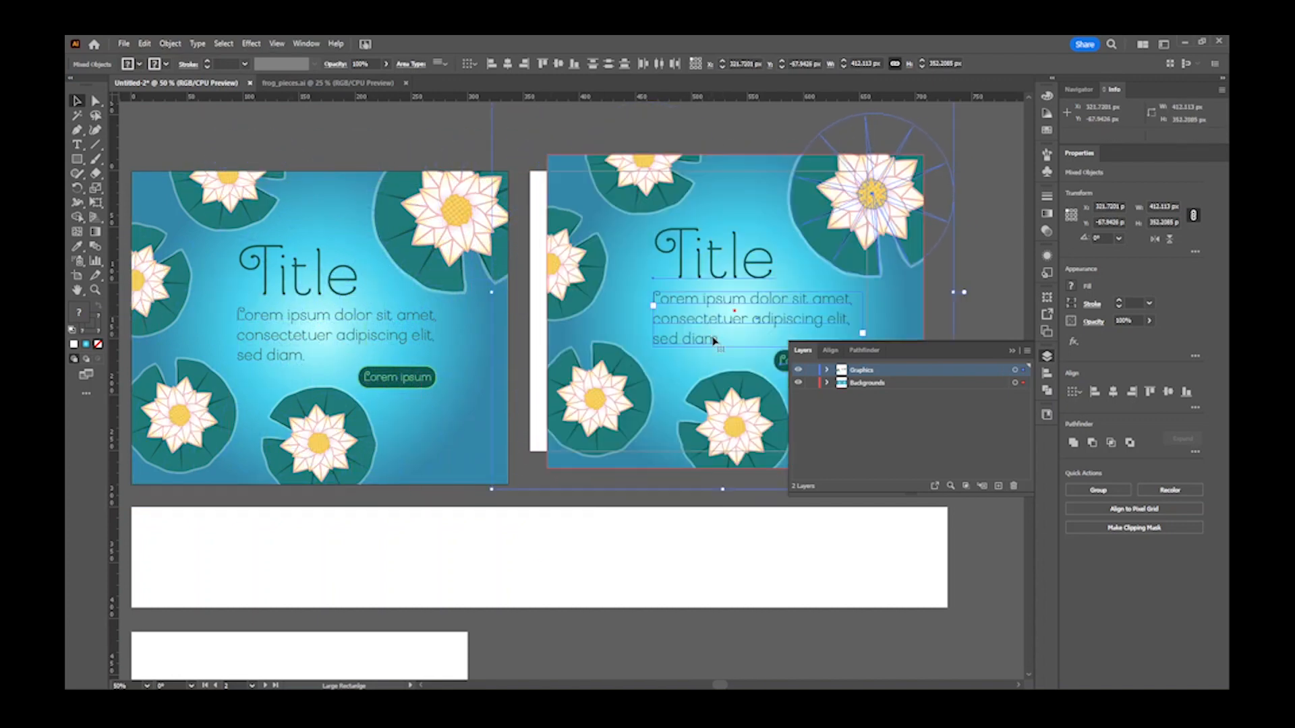
left_click(1047, 358)
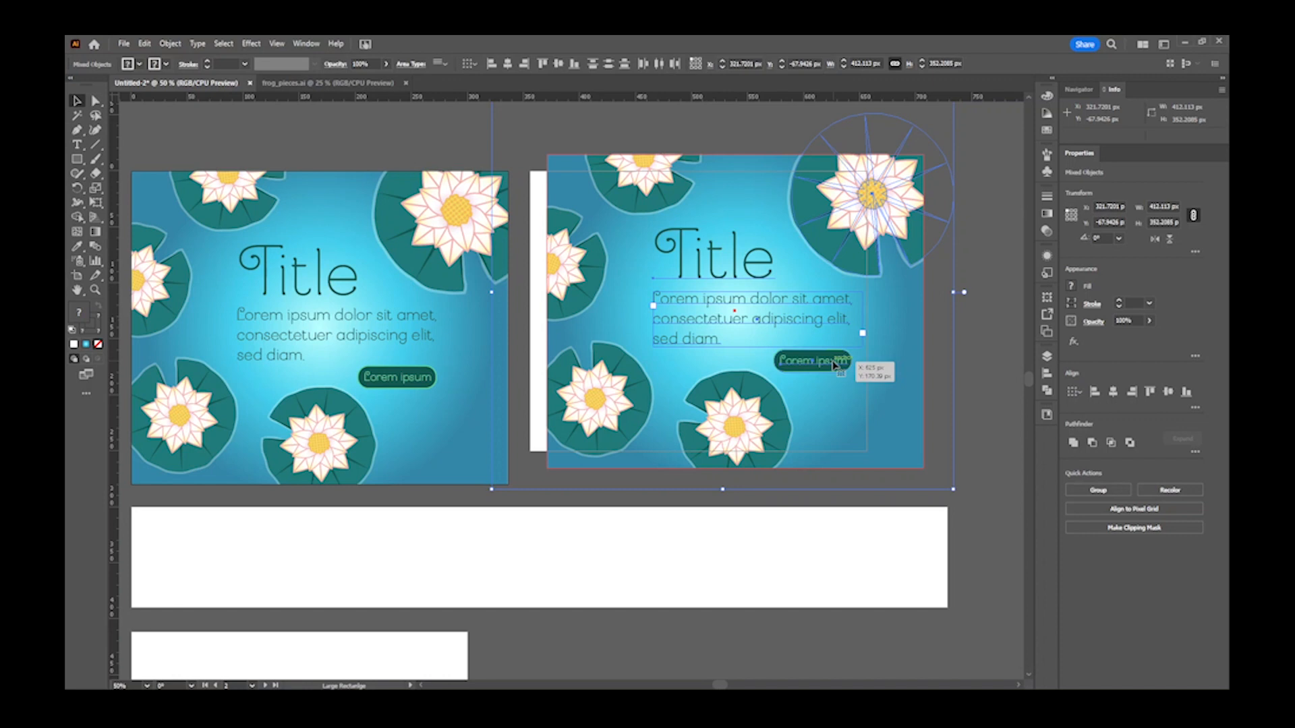
- Nudge the duplicated banner down 15 px and left until its background meets the Medium Rectangle artboard's upper-left corner
key("Down")
key("Down")
key("Down")
key("Down")
key("Down")
key("Down")
key("Down")
key("Down")
key("Down")
key("Down")
key("Down")
key("Down")
key("Down")
key("Down")
key("Down")
key("Left")
key("Left")
key("Left")
key("Left")
key("Left")
key("Left")
key("Left")
key("Left")
key("Left")
key("Left")
key("Left")
key("Left")
key("Left")
key("Left")
key("Left")
key("Left")
key("Left")
key("Left")
key("Left")
key("Left")
key("Left")
key("Left")
key("Left")
key("Left")
key("Left")
key("Left")
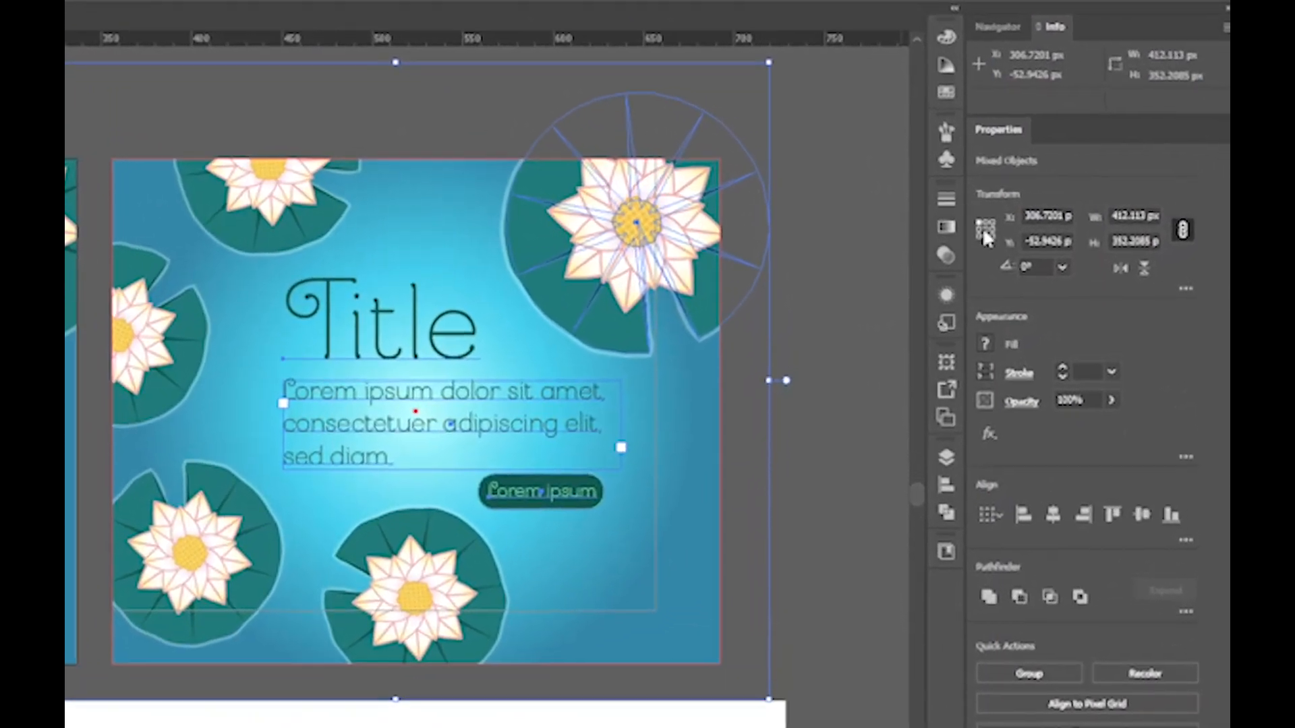
- Scale the duplicated banner proportionally from its upper-left reference point to 373 px wide
left_click(984, 229)
left_click(980, 223)
left_click(1139, 215)
key("ctrl+a")
type("405")
key("Return")
key("Down")
key("Down")
key("Down")
key("Down")
key("Down")
key("Down")
key("Down")
key("Down")
key("Down")
key("Down")
key("Down")
key("Down")
key("Down")
key("Down")
key("Down")
key("Down")
key("Down")
key("Down")
key("Down")
key("Down")
key("Down")
key("Down")
key("Down")
key("Down")
key("Down")
key("Down")
key("Down")
key("Down")
key("Down")
key("Down")
key("Down")
key("Down")
key("Down")
key("Down")
key("Down")
key("Down")
key("Down")
key("Down")
key("Up")
key("Up")
key("Up")
key("Up")
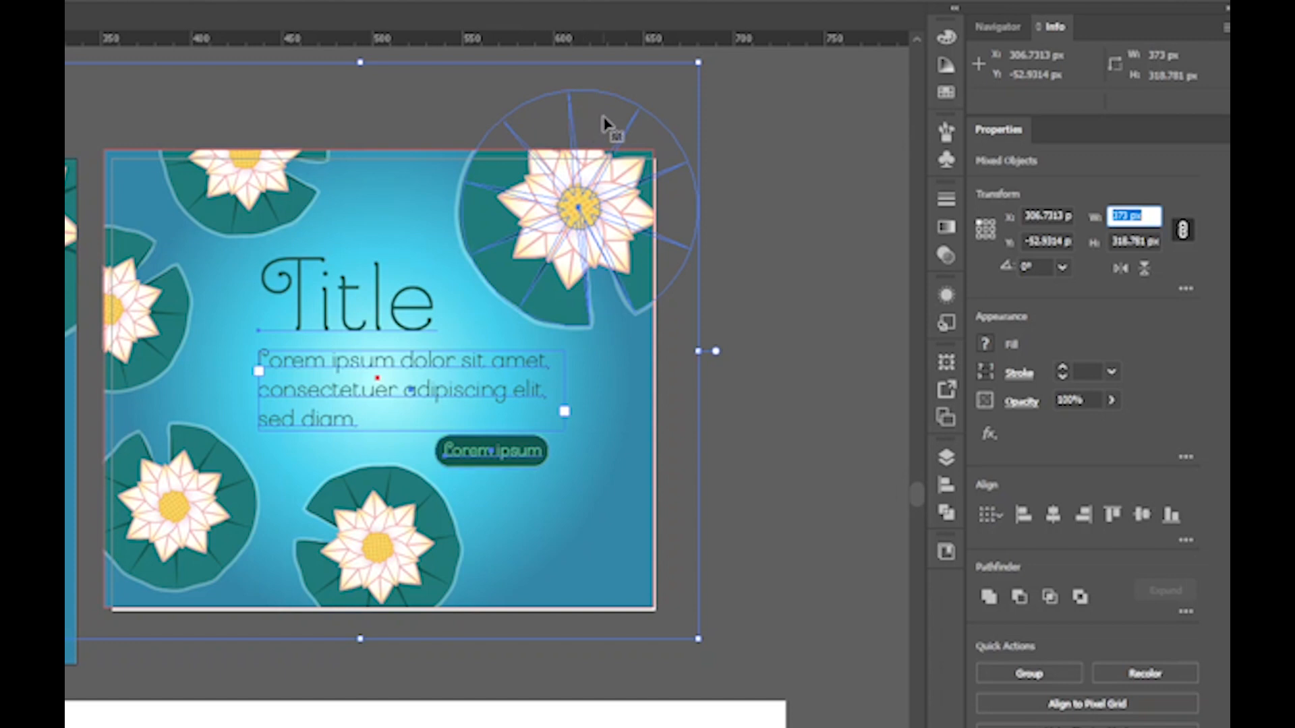
- Align the duplicated banner with the Medium Rectangle artboard's upper-left corner and scale it proportionally to 369 px wide
left_click_drag(413, 279, 419, 286)
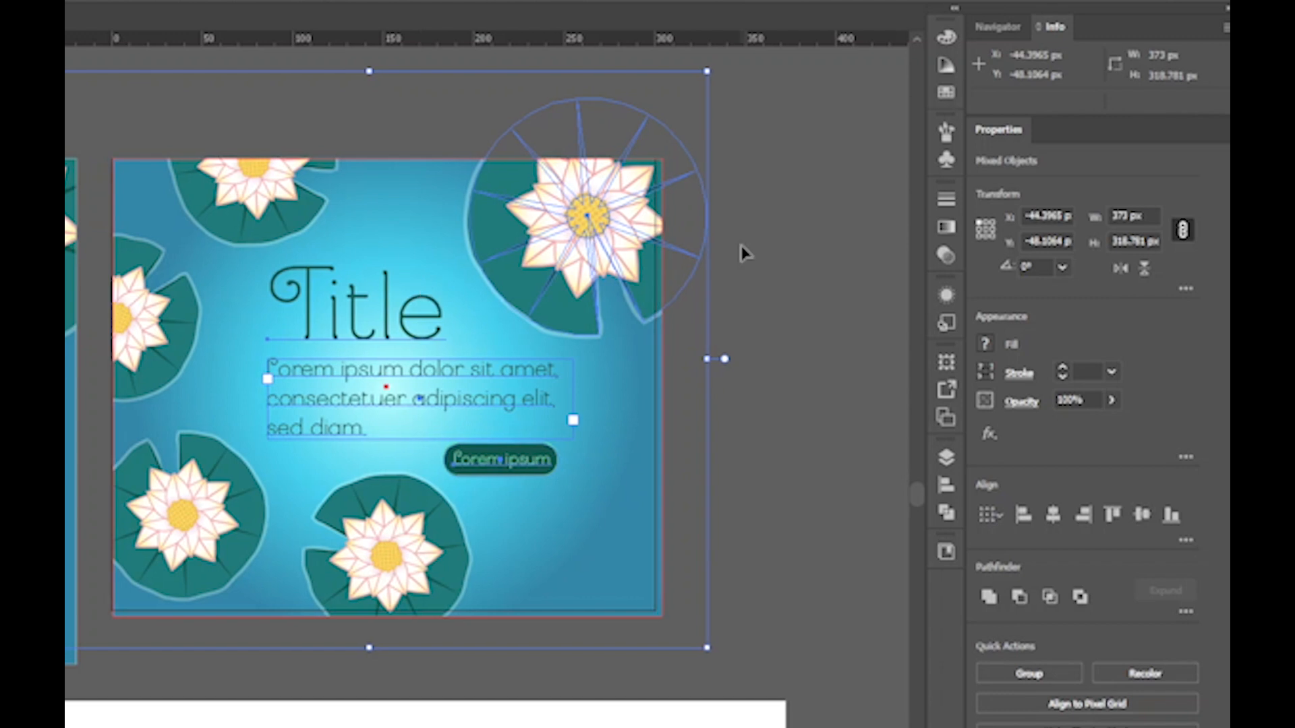
left_click(1156, 216)
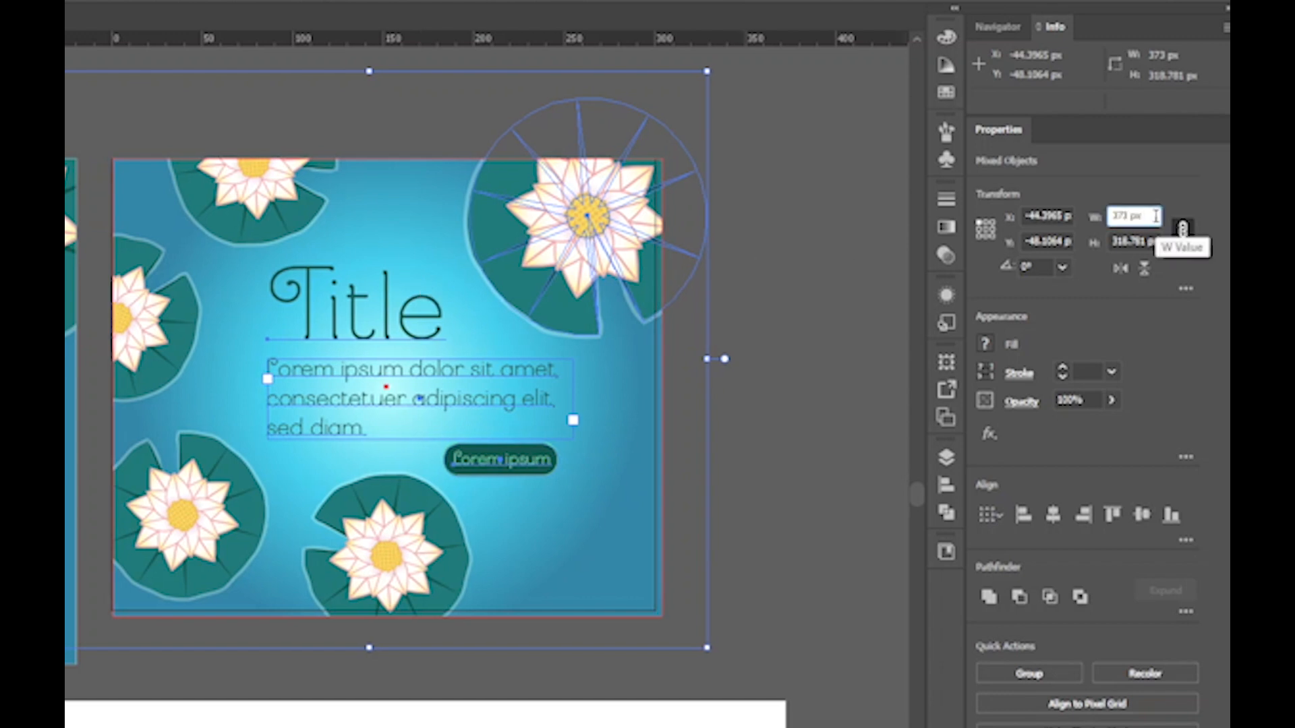
key("Down")
key("Down")
key("Down")
key("Down")
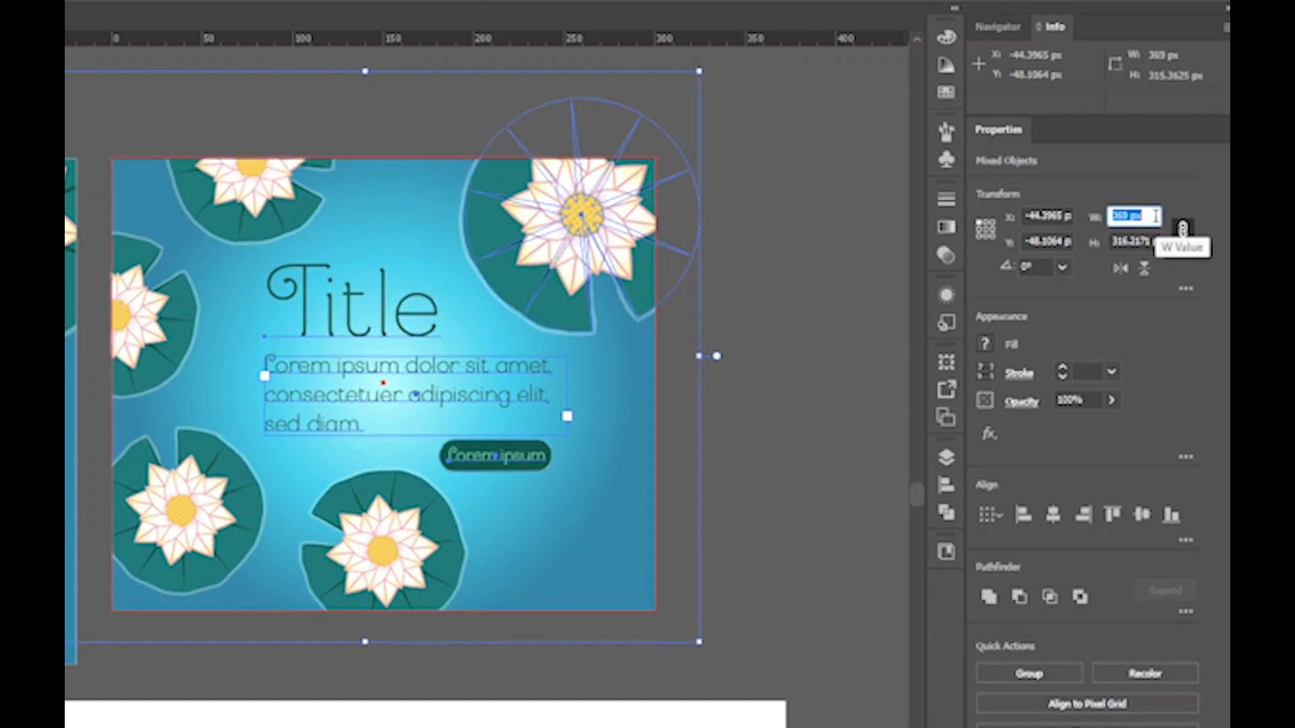
- Turn off Smart Guides and move the duplicated banner flush with the Medium Rectangle artboard's upper and left edges
left_click(809, 488)
left_click_drag(755, 198, 229, 581)
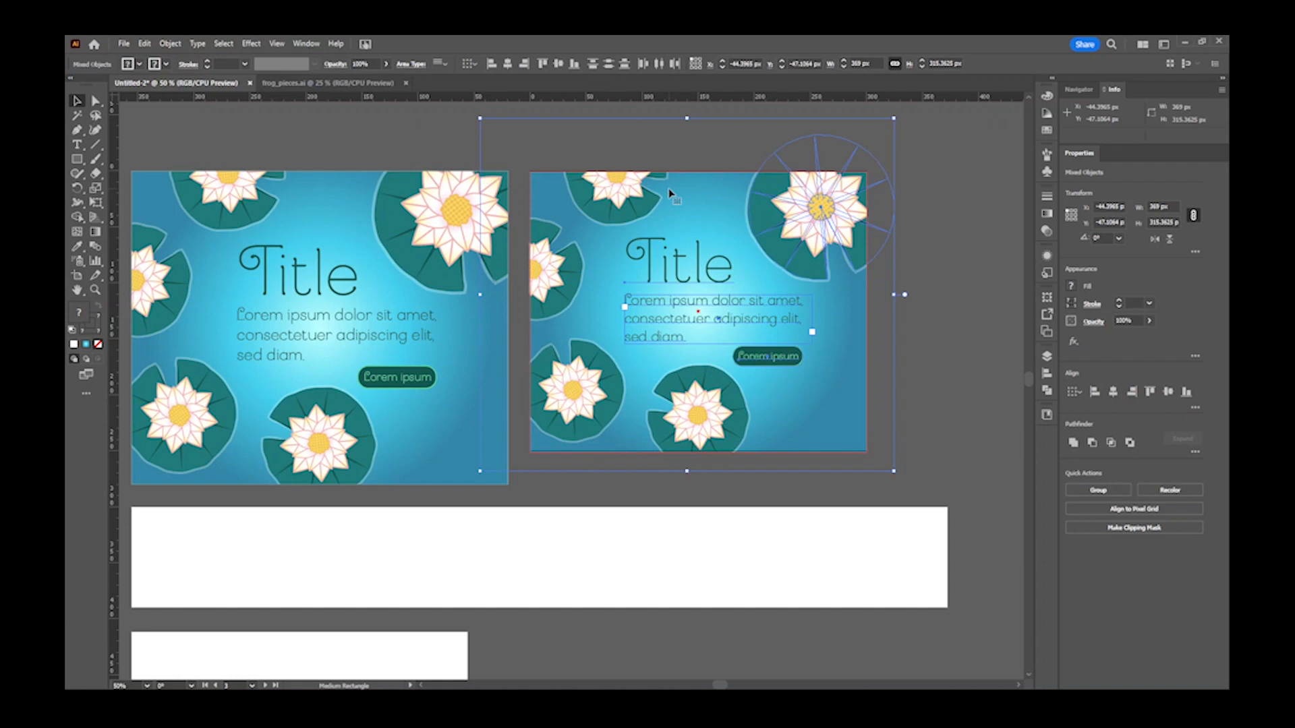
key("ctrl+1")
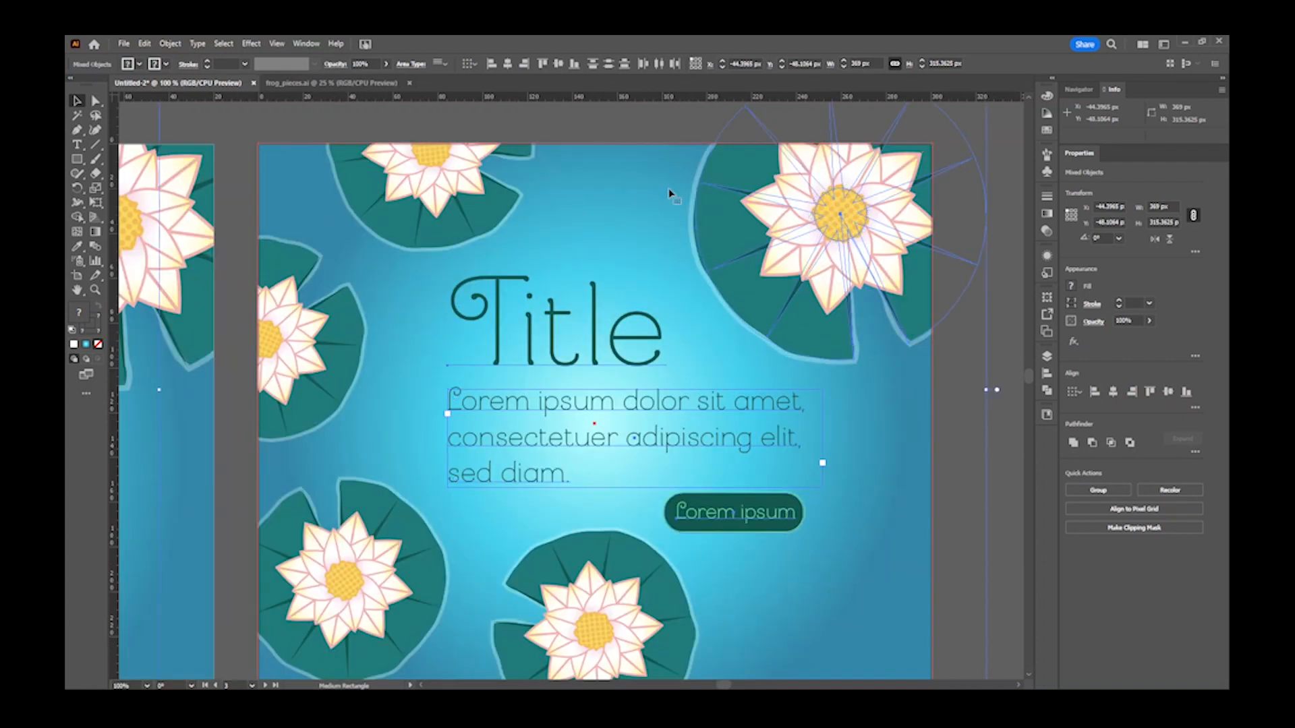
key("Right")
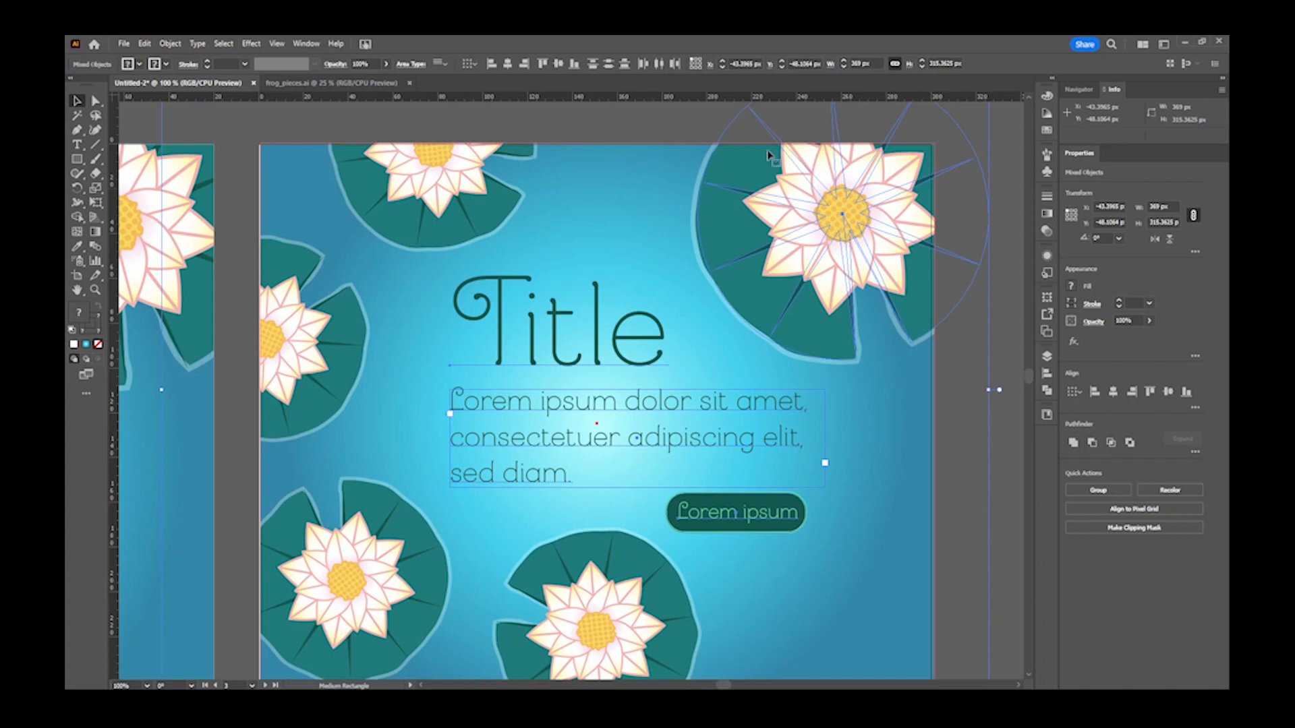
left_click(445, 165, "shift")
mouse_move(301, 176)
left_mouse_down()
mouse_move(306, 190)
mouse_move(301, 179)
left_mouse_up()
left_click(277, 43)
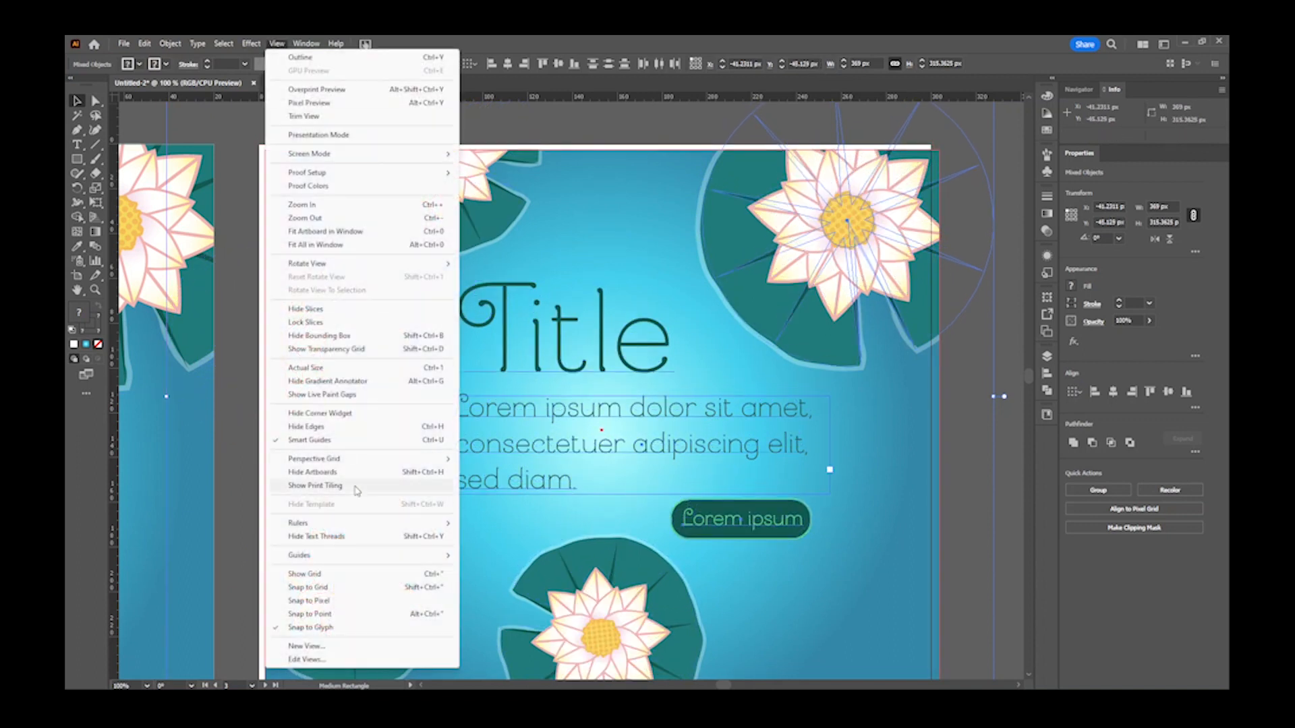
left_click(336, 440)
left_click_drag(283, 168, 277, 168)
left_click_drag(674, 392, 580, 269)
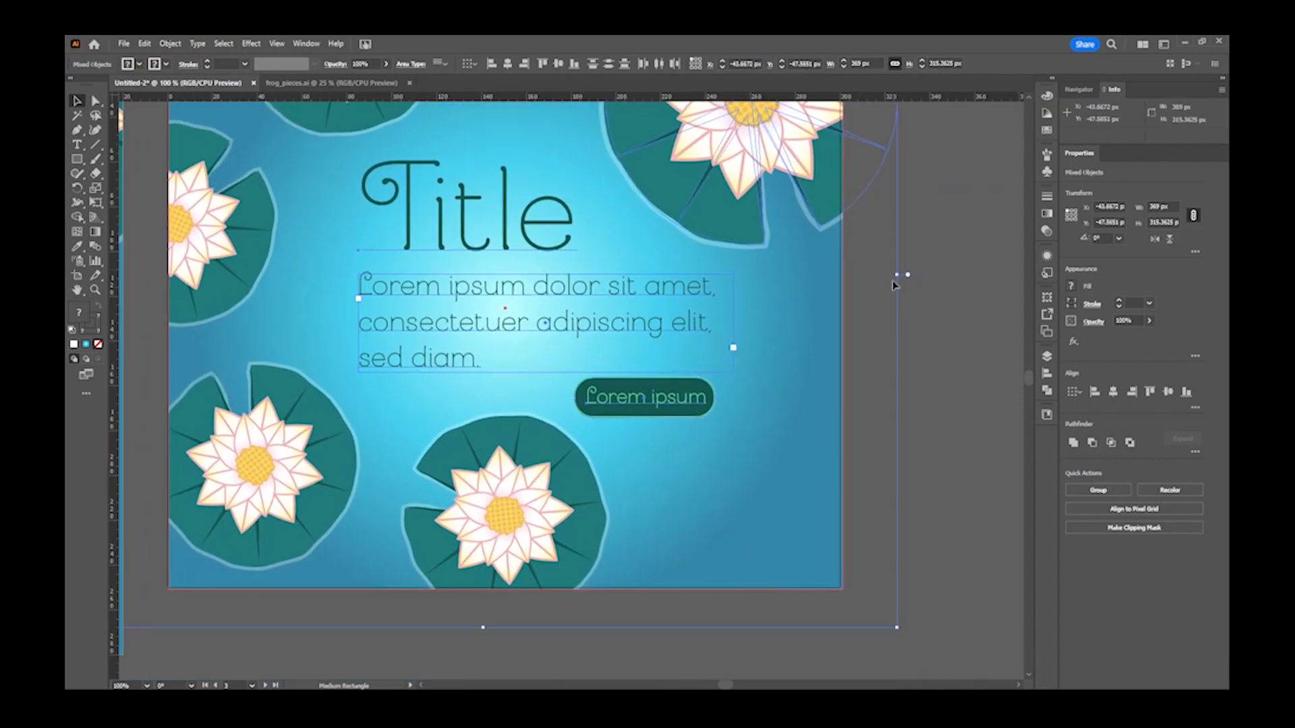
- Adjust the banner's width and height slightly so its background meets the artboard's right and lower edges, and deselect it
left_click_drag(899, 276, 894, 276)
left_click_drag(483, 629, 483, 627)
left_click_drag(893, 375, 897, 521)
left_click(914, 450)
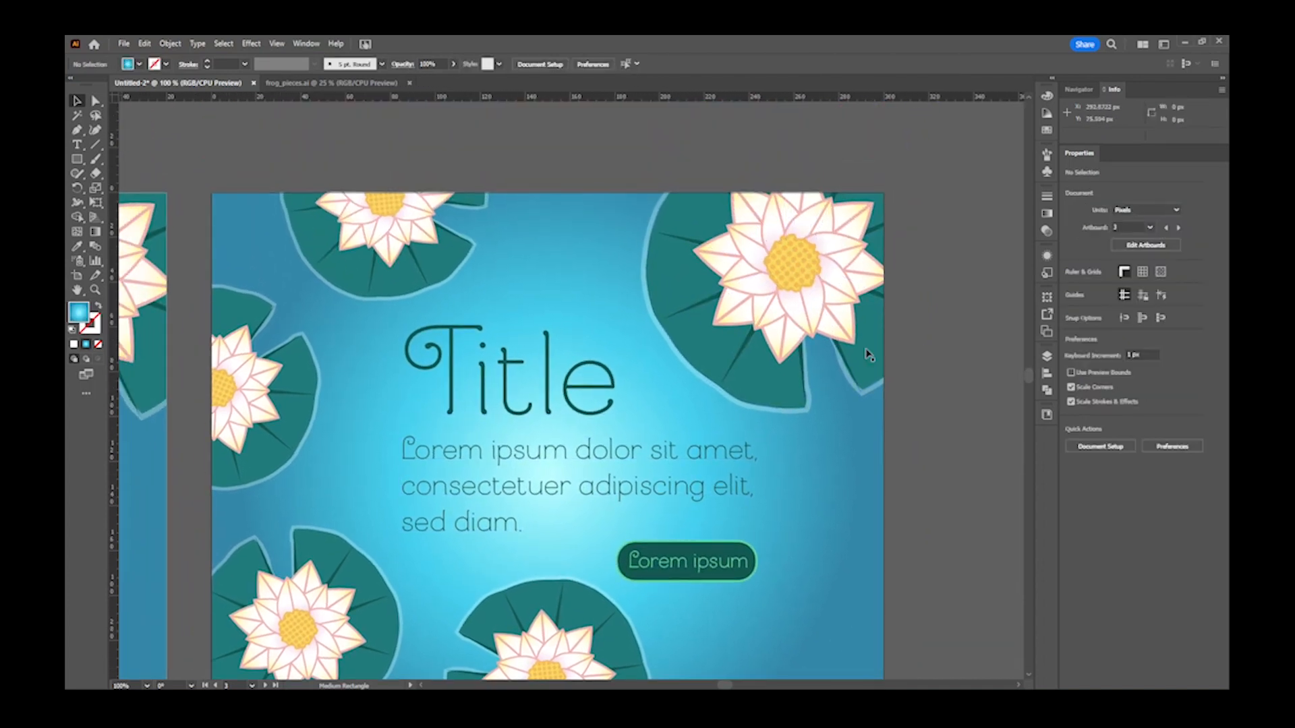
- Examine the Medium Rectangle banner's edges and layout in presentation mode, and check the document's layers
left_click_drag(713, 461, 701, 375)
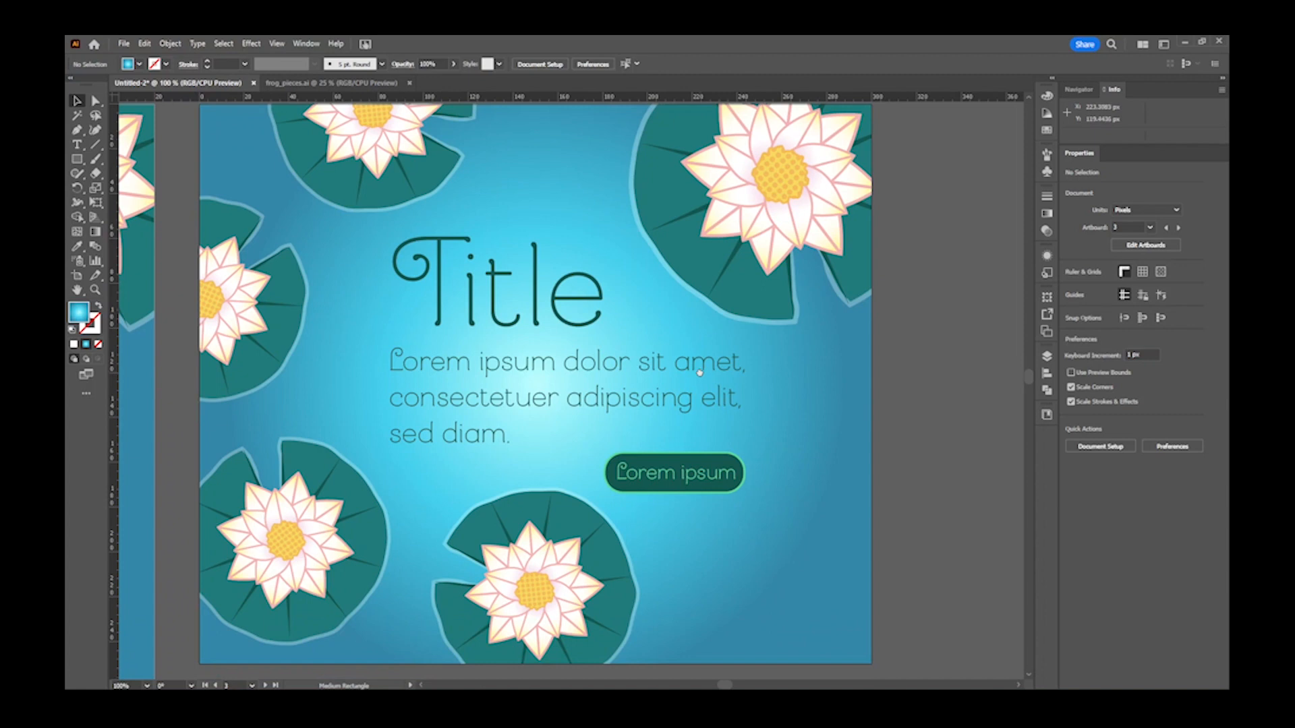
scroll(700, 375, "up", 2)
left_click(605, 370)
left_click_drag(933, 182, 297, 615)
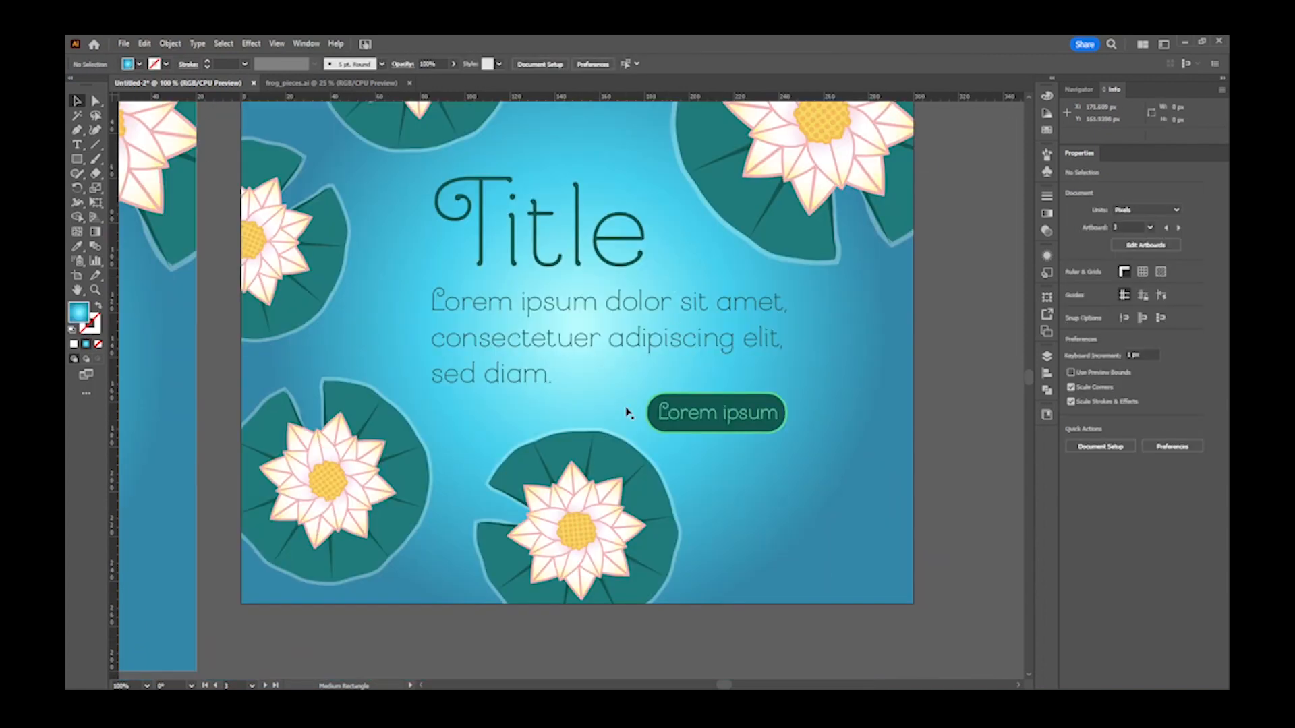
left_click(626, 411)
key("shift+f")
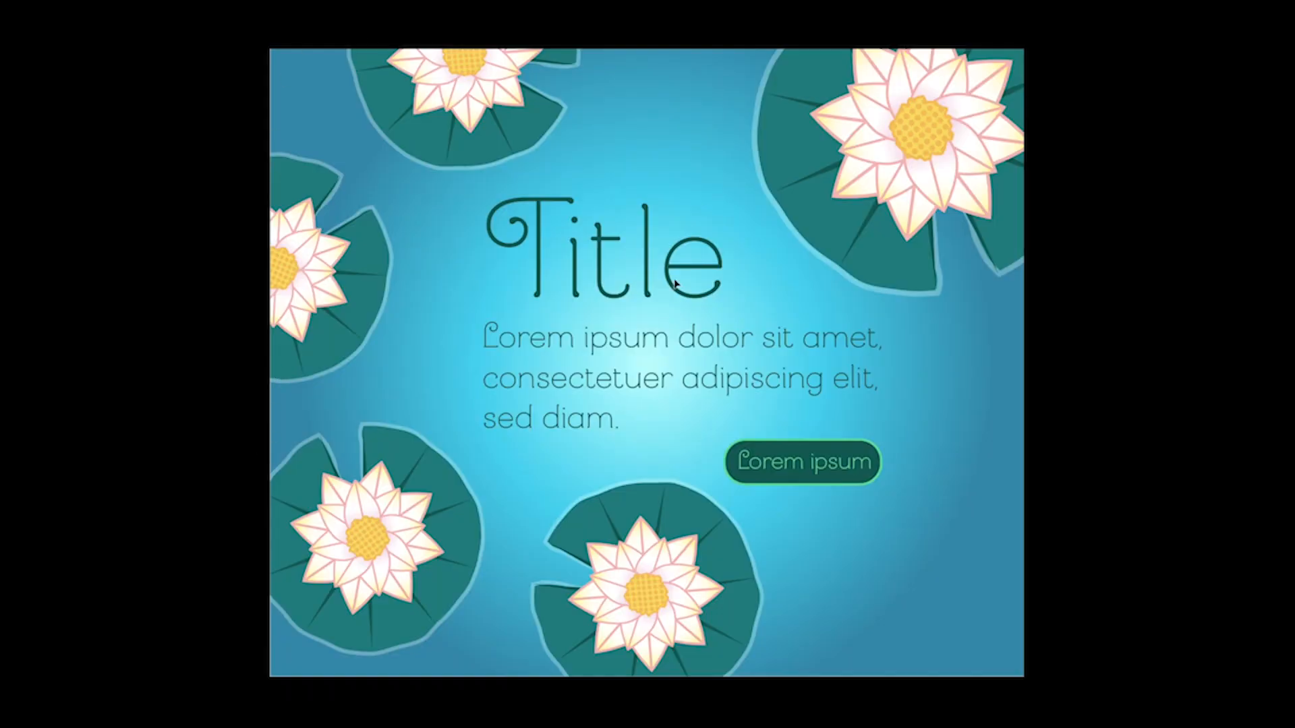
key("Escape")
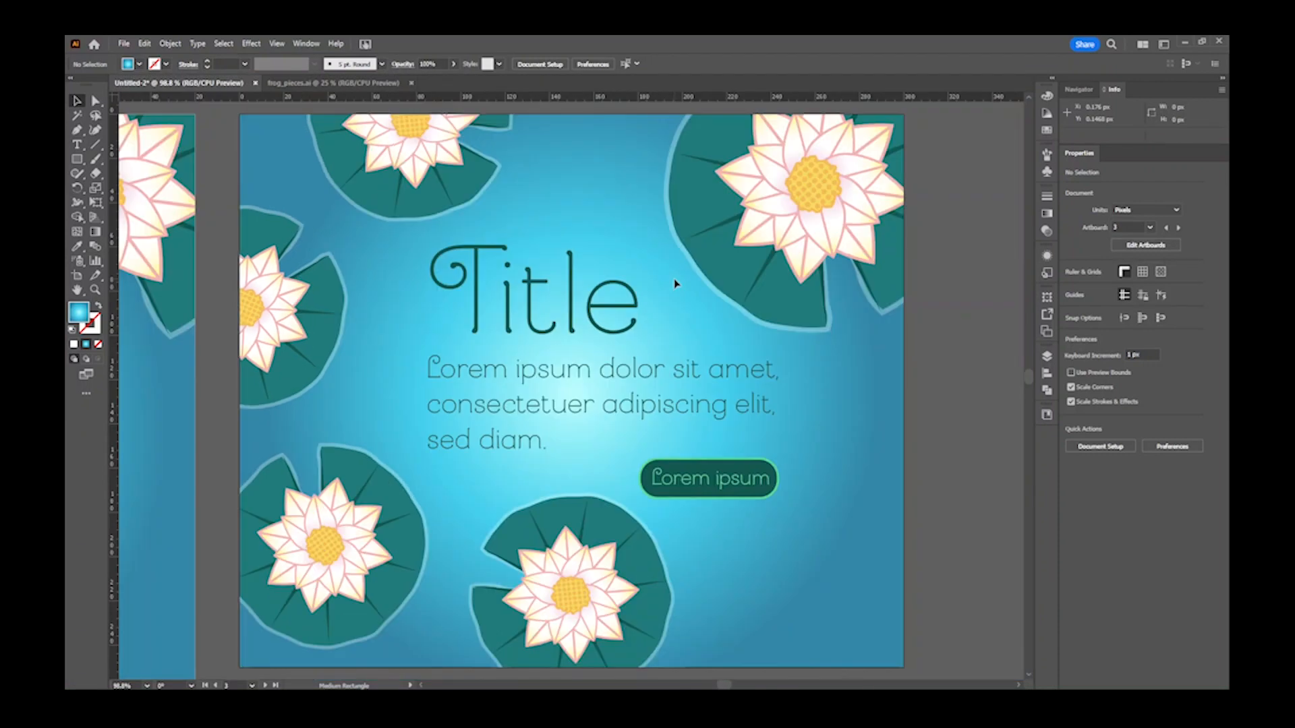
left_click(1046, 356)
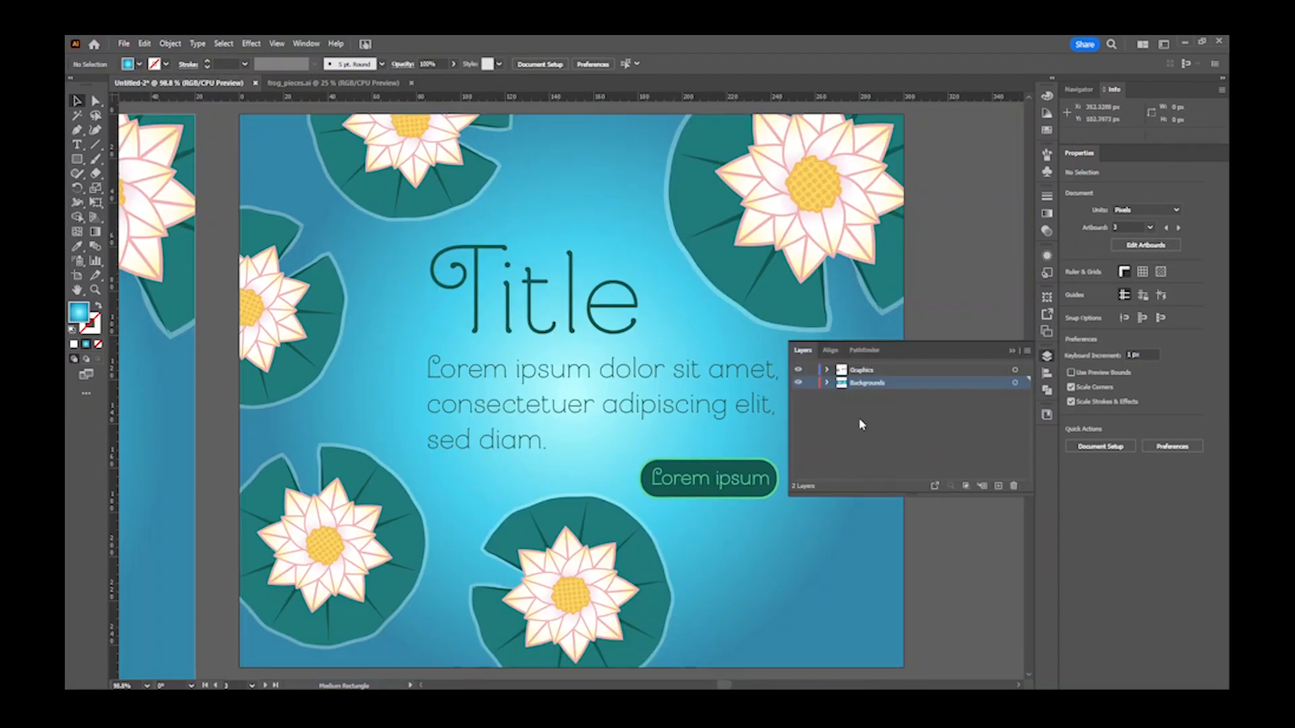
left_click(1046, 356)
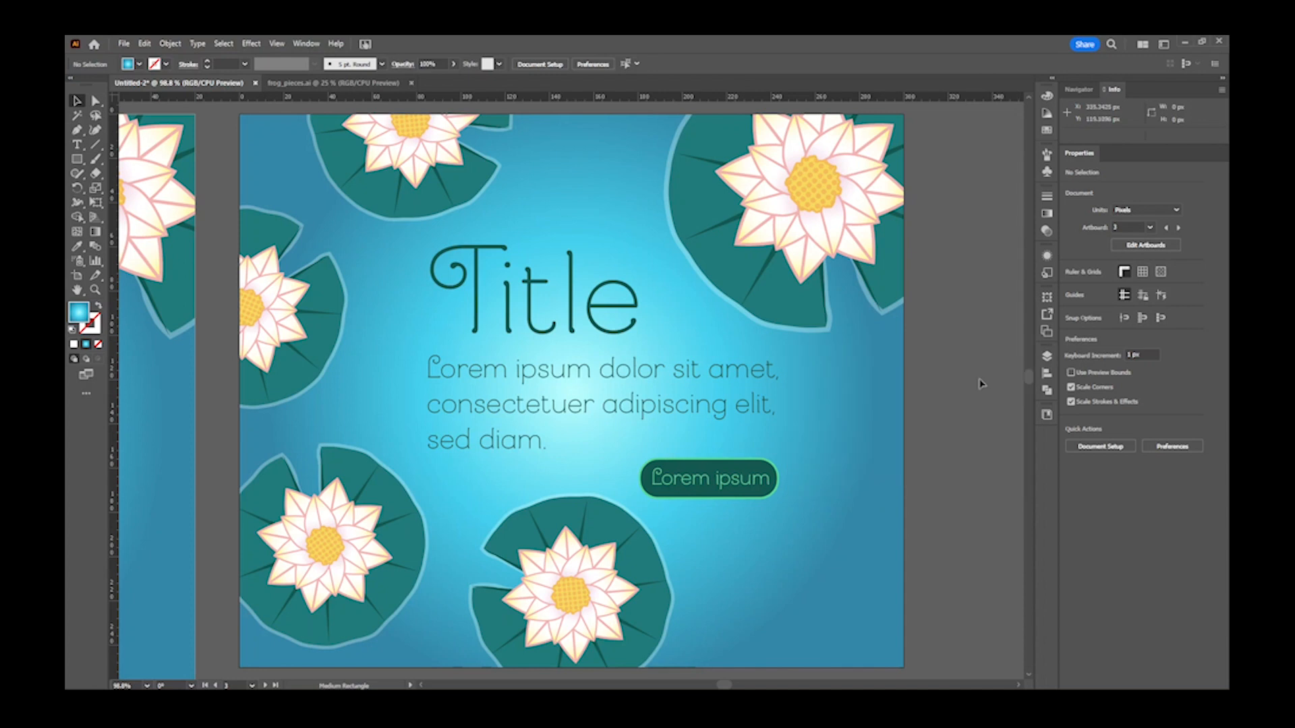
- Place a copy of the frog sitting on its lily pad in the lower half of the Wide Skyscraper artboard
key("ctrl+alt+0")
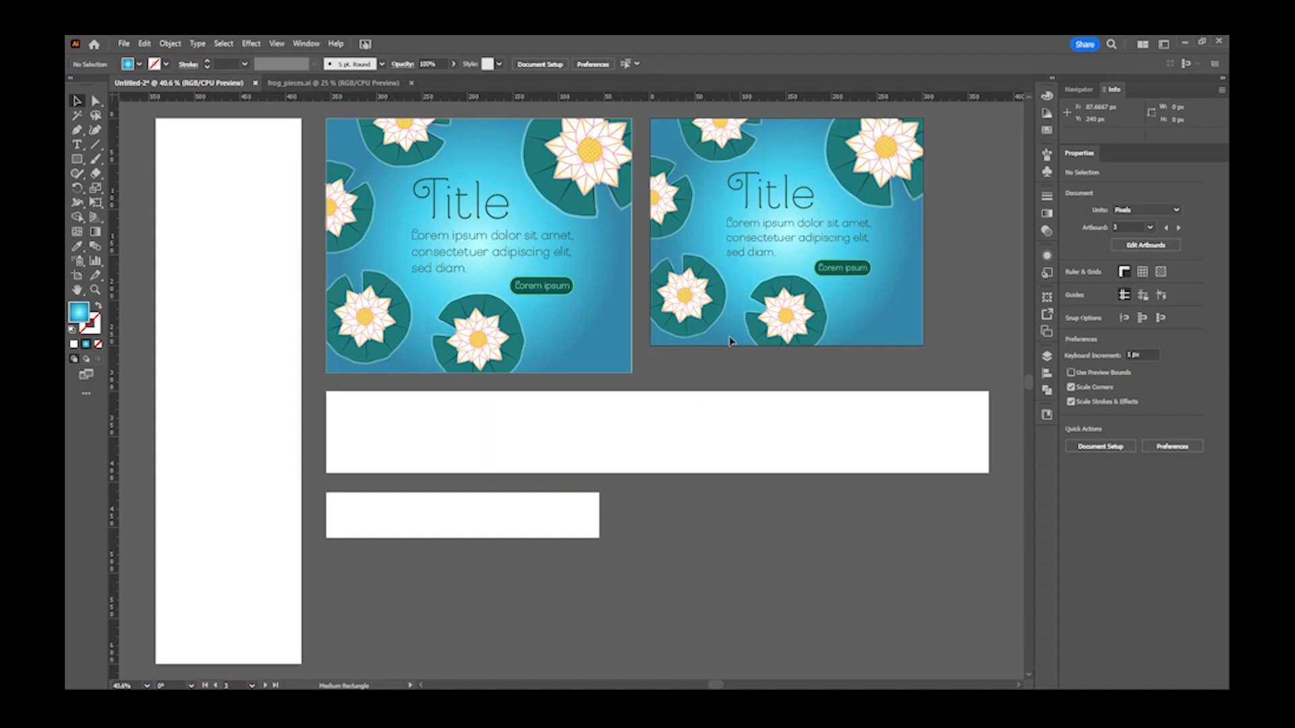
left_click_drag(436, 453, 543, 456)
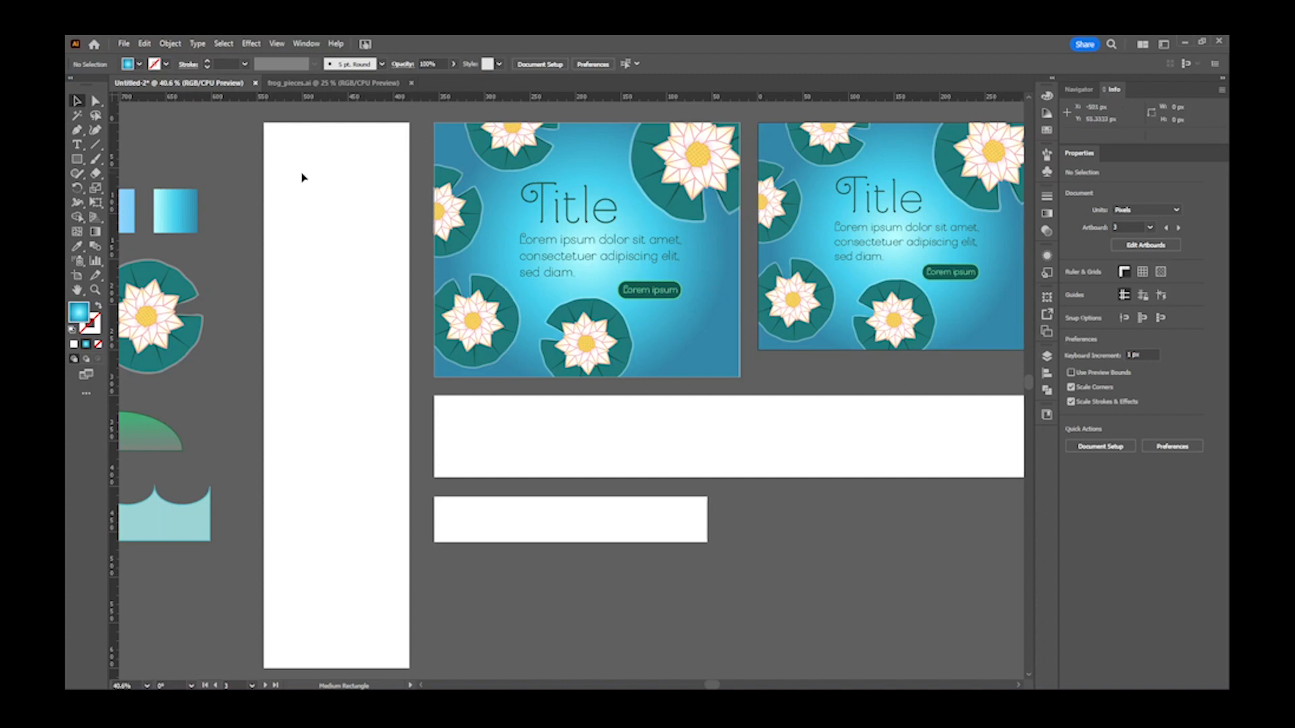
left_click_drag(292, 333, 491, 270)
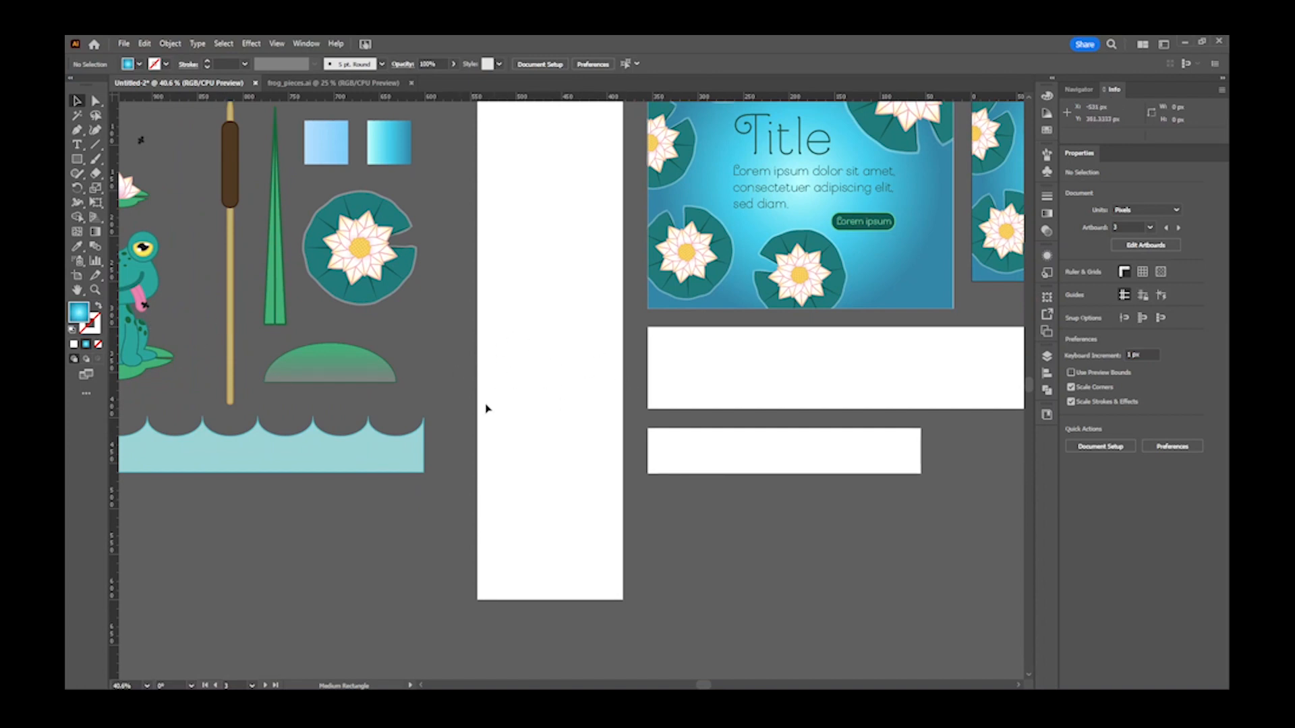
left_click_drag(528, 364, 428, 442)
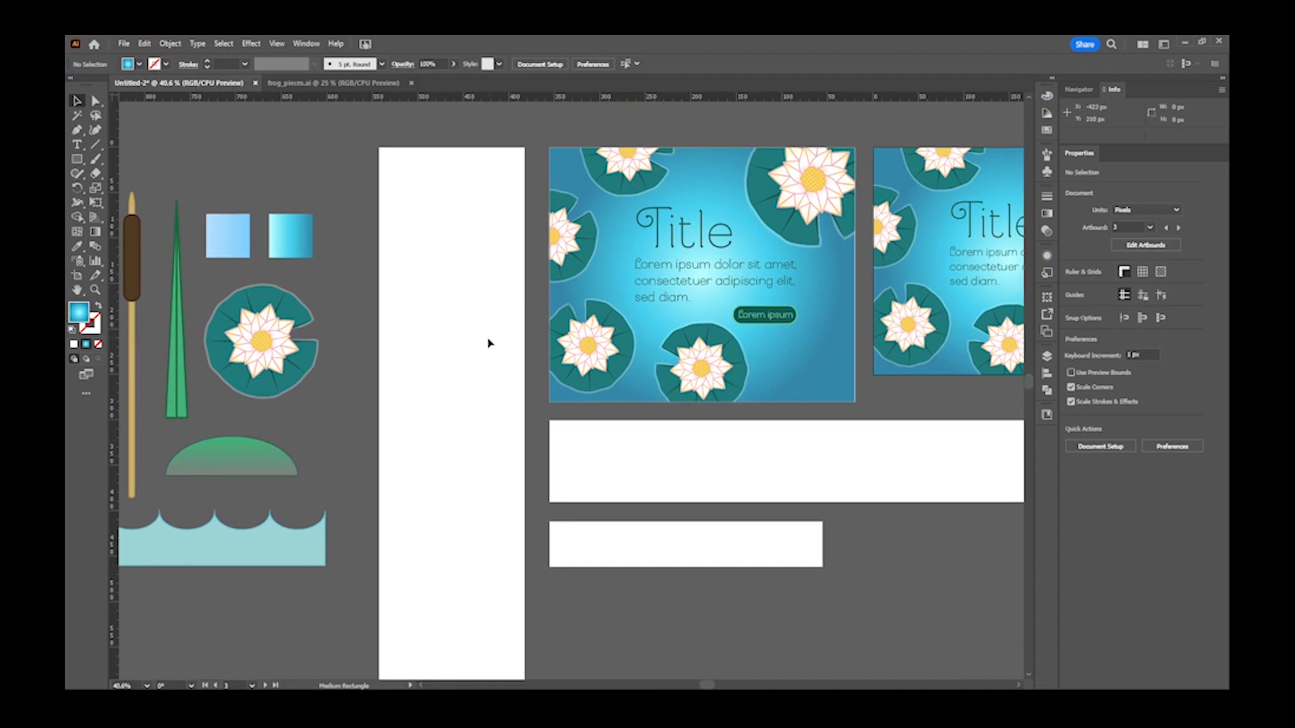
left_click_drag(434, 417, 653, 405)
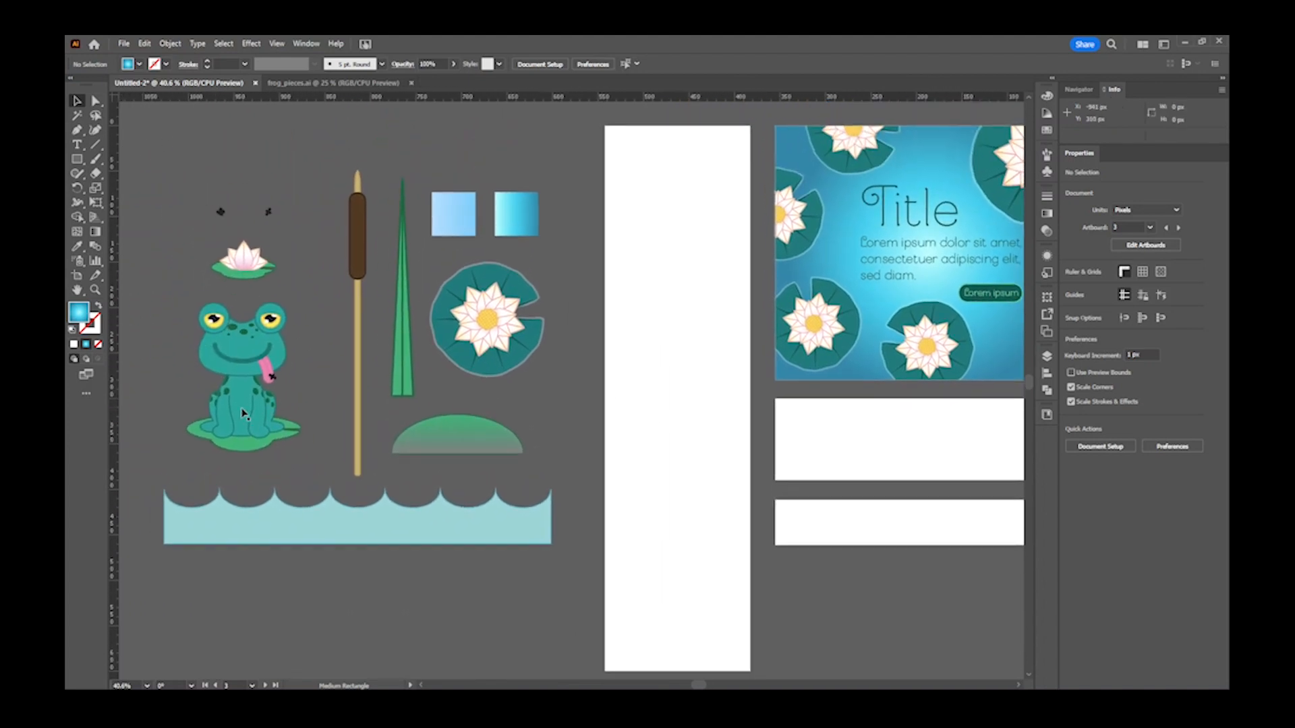
left_click_drag(240, 415, 697, 477)
left_click_drag(674, 558, 615, 505)
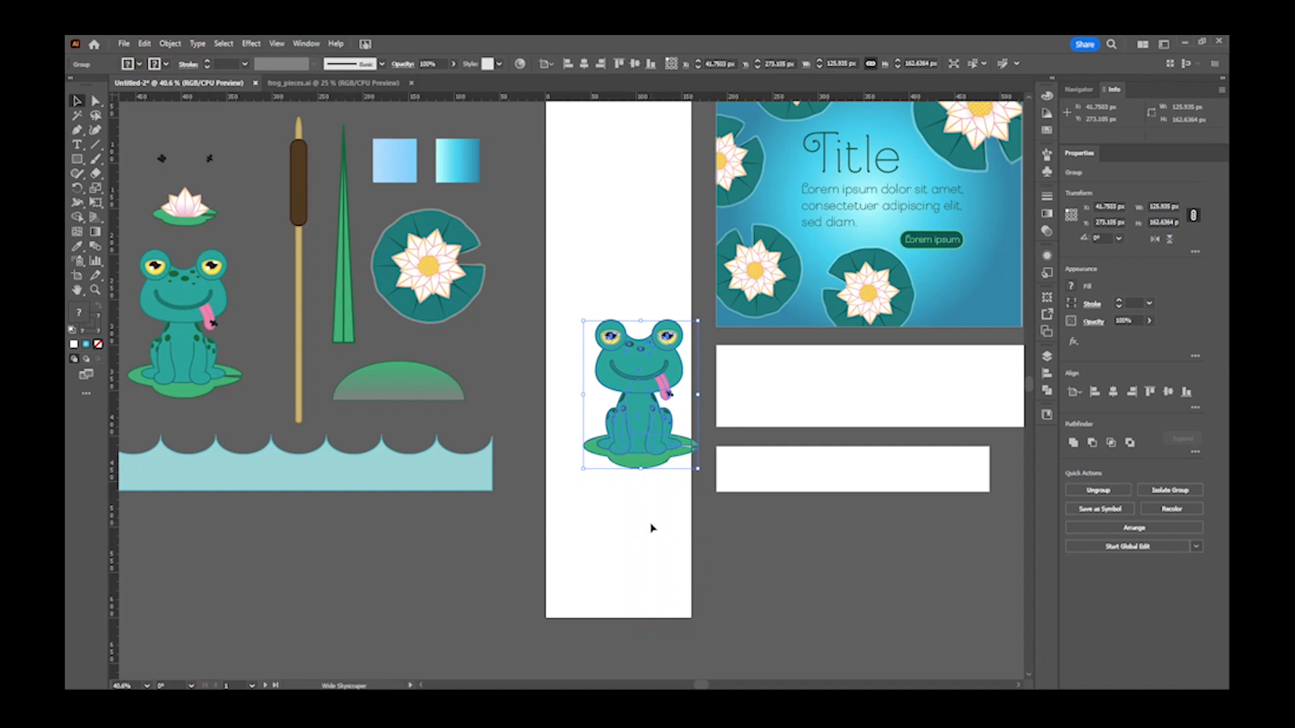
left_click_drag(643, 550, 633, 605)
left_click_drag(633, 511, 632, 509)
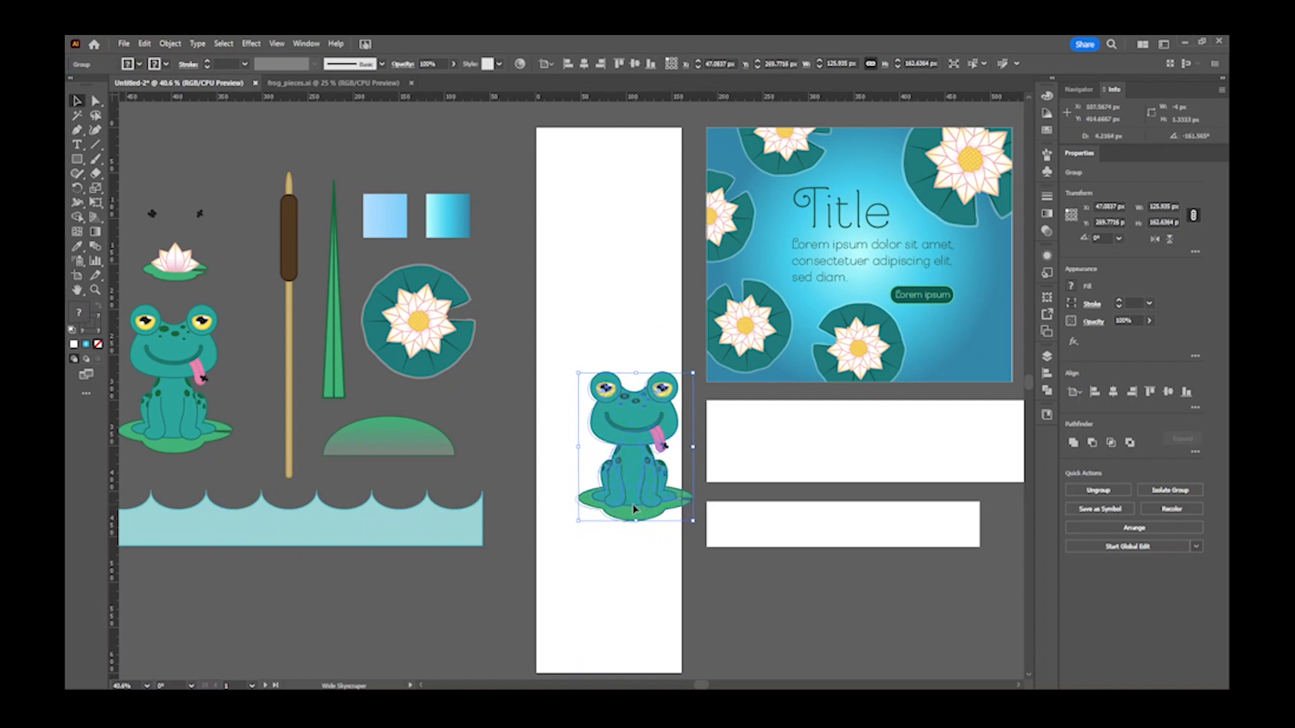
key("ctrl+z")
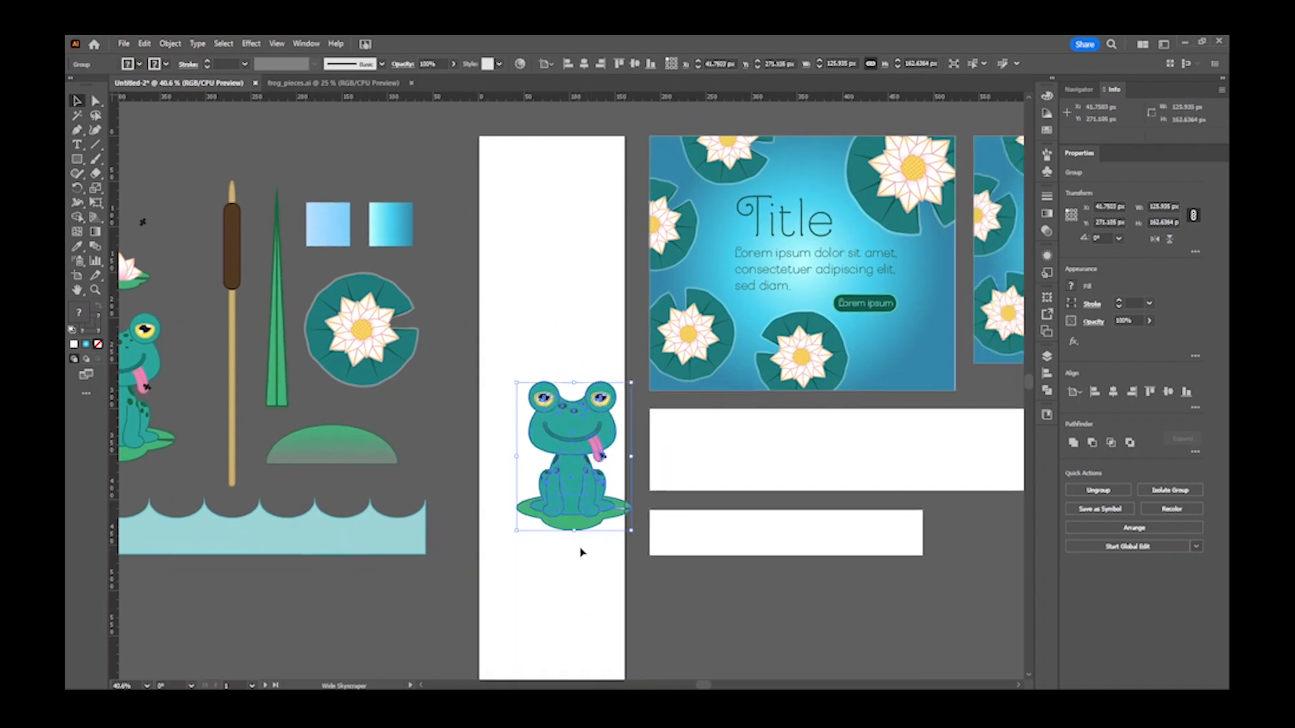
- Place two copies of the side-view water lily by the Wide Skyscraper frog, one in front and one beside it over the artboard's left edge
left_click_drag(472, 475, 498, 463)
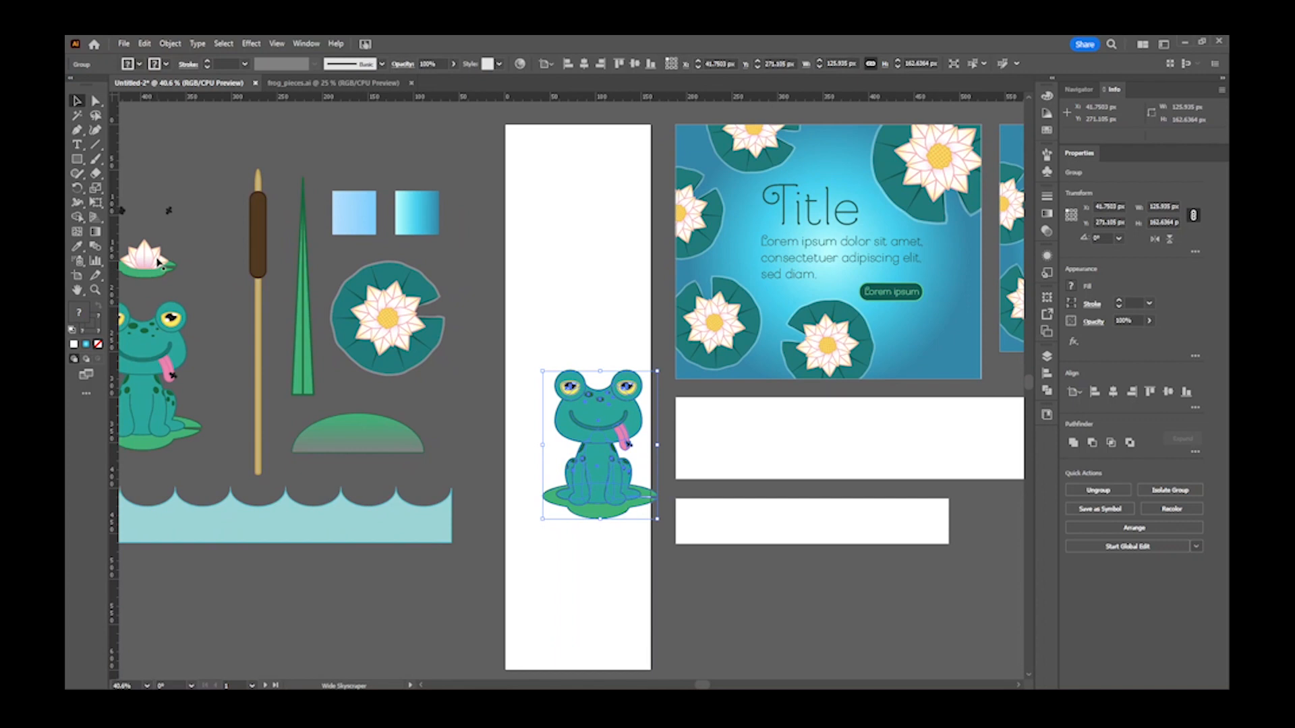
left_click_drag(154, 270, 578, 561)
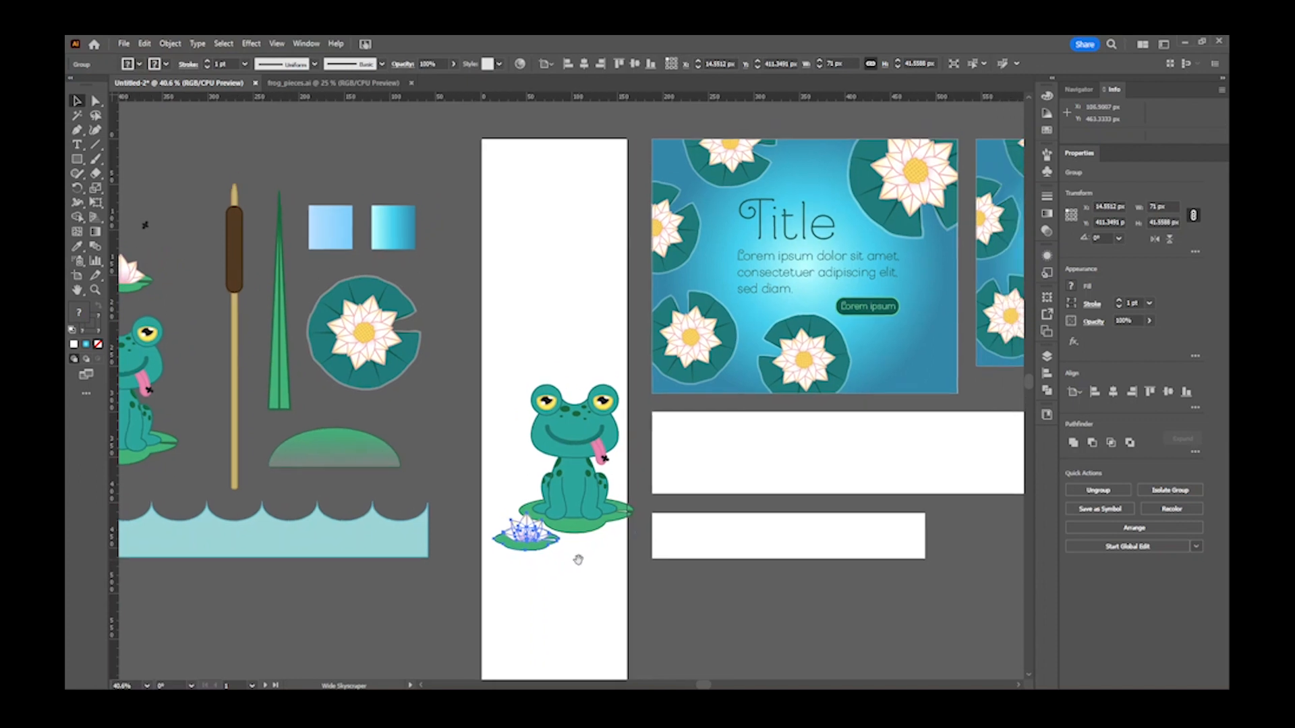
left_click_drag(524, 539, 494, 464)
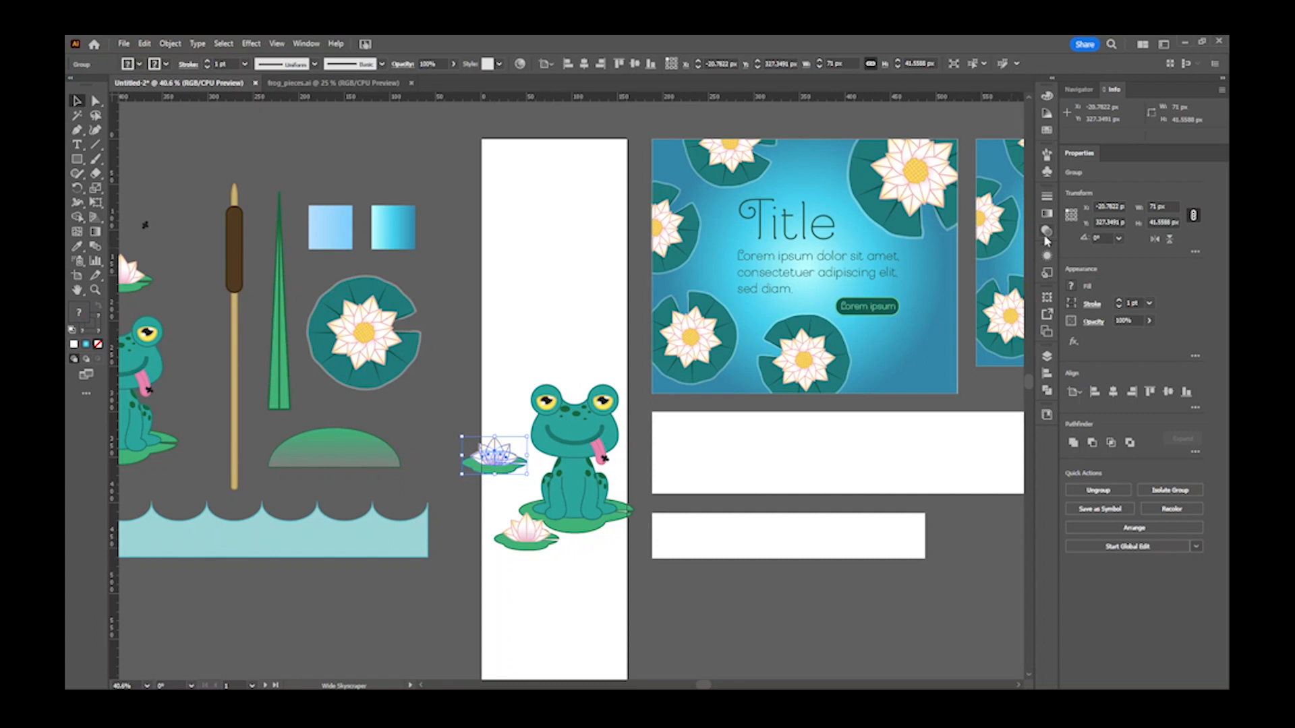
- Scale the water lily over the artboard's left edge proportionally to 56.8 px wide
left_click(1165, 207)
key("Down")
key("Down")
key("Down")
key("Up")
key("Up")
key("Up")
key("BackSpace")
key("Return")
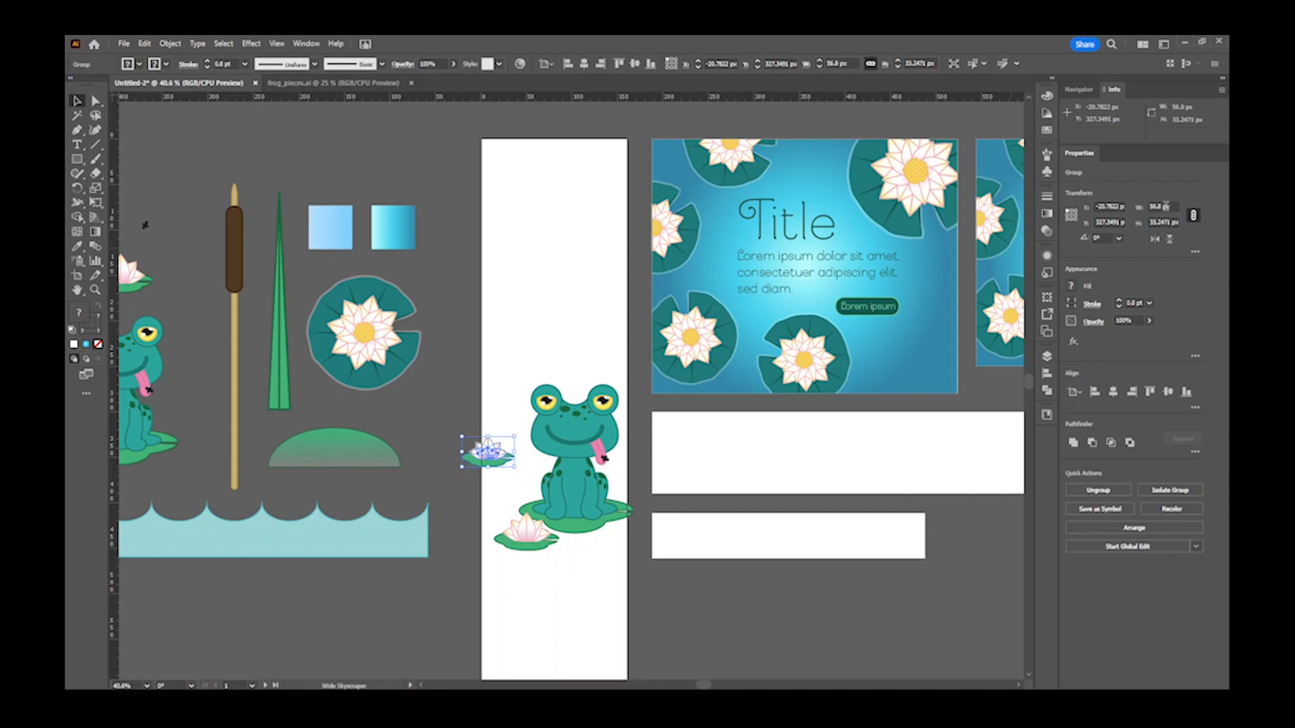
- Move the smaller water lily closer to the frog, still overlapping the Wide Skyscraper artboard's left edge, and deselect it
left_click_drag(499, 459, 507, 466)
scroll(589, 478, "right", 3)
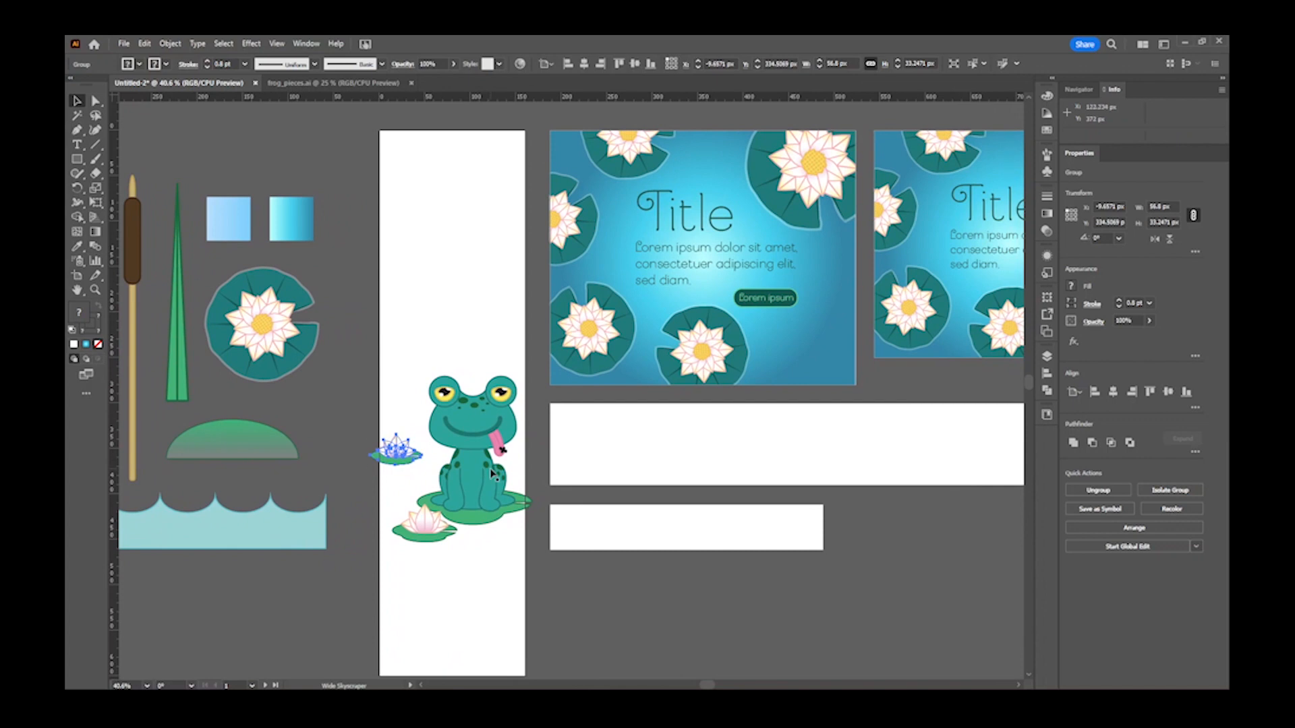
left_click_drag(402, 460, 407, 464)
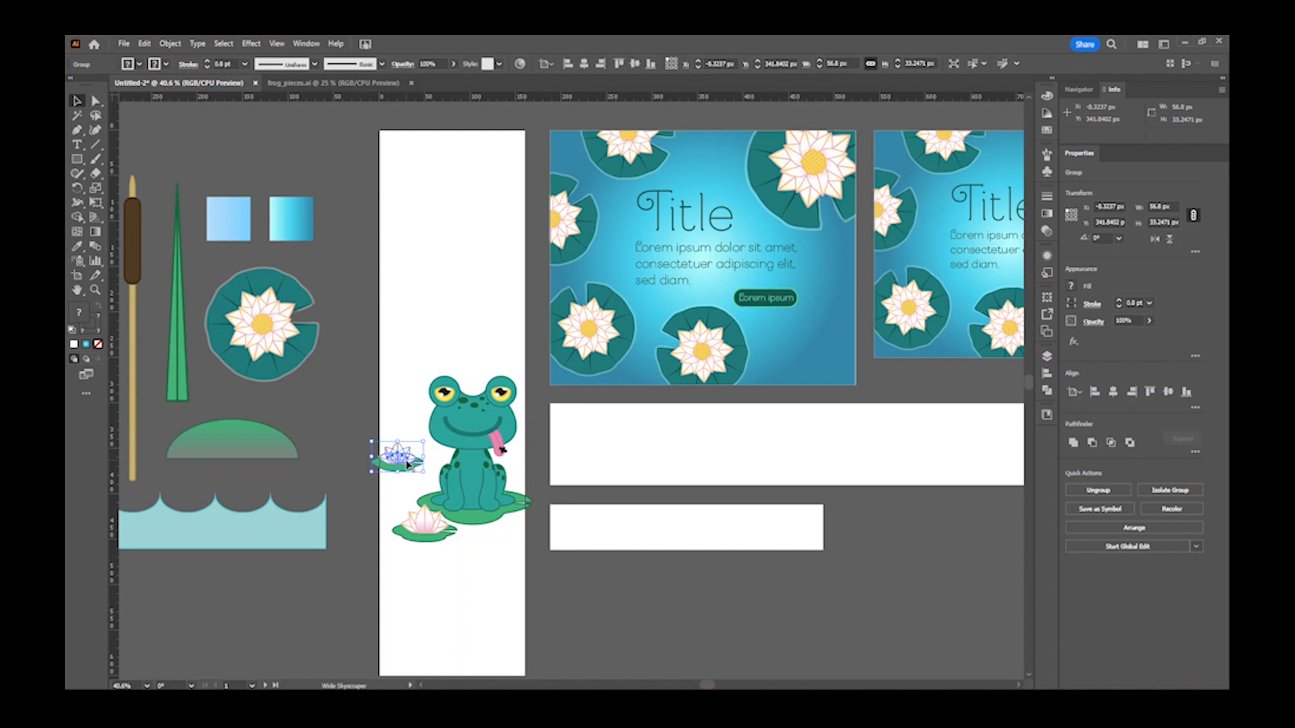
left_click_drag(407, 464, 408, 465)
left_click(389, 502)
- Place a reduced copy of the grass blade, about 9 by 95 px, in the upper-left part of the Wide Skyscraper artboard
left_click_drag(499, 528, 537, 496)
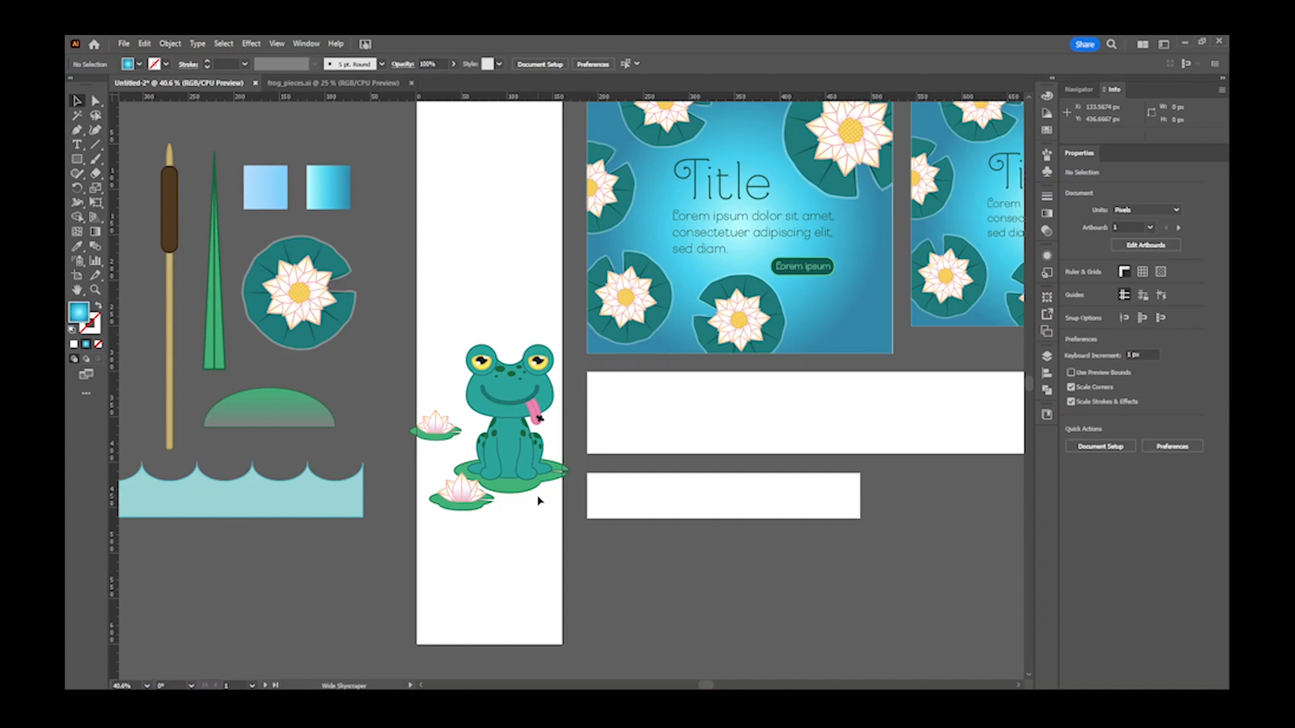
left_click_drag(521, 381, 547, 473)
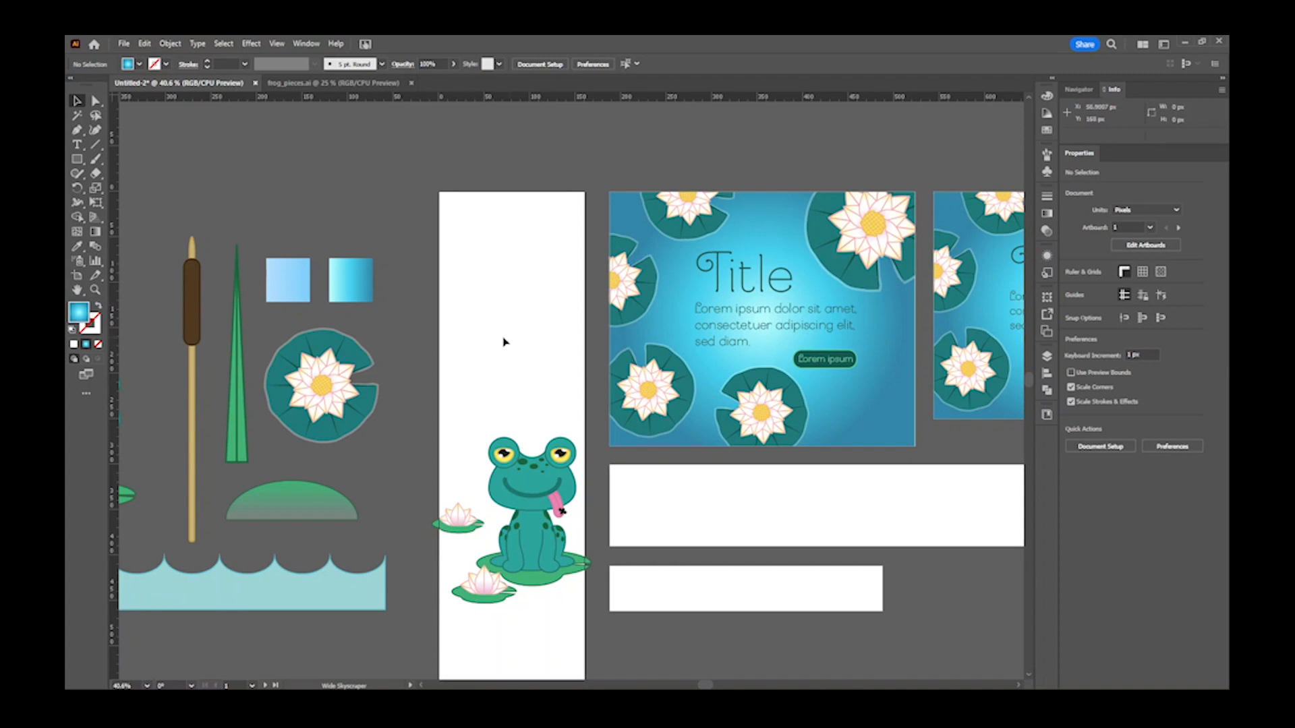
left_click(238, 445)
left_click_drag(238, 445, 468, 398)
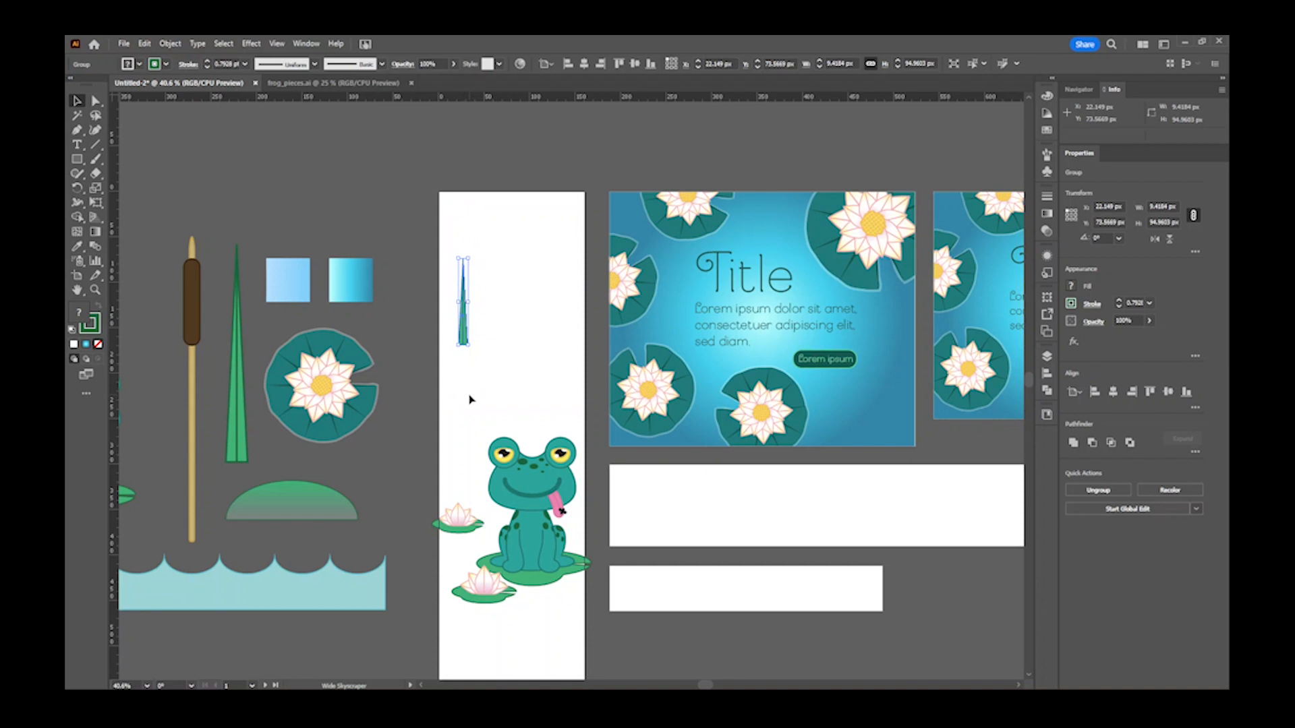
- Scale the copied grass blade proportionally to 14 px wide
left_click(1172, 206)
type("4")
key("Return")
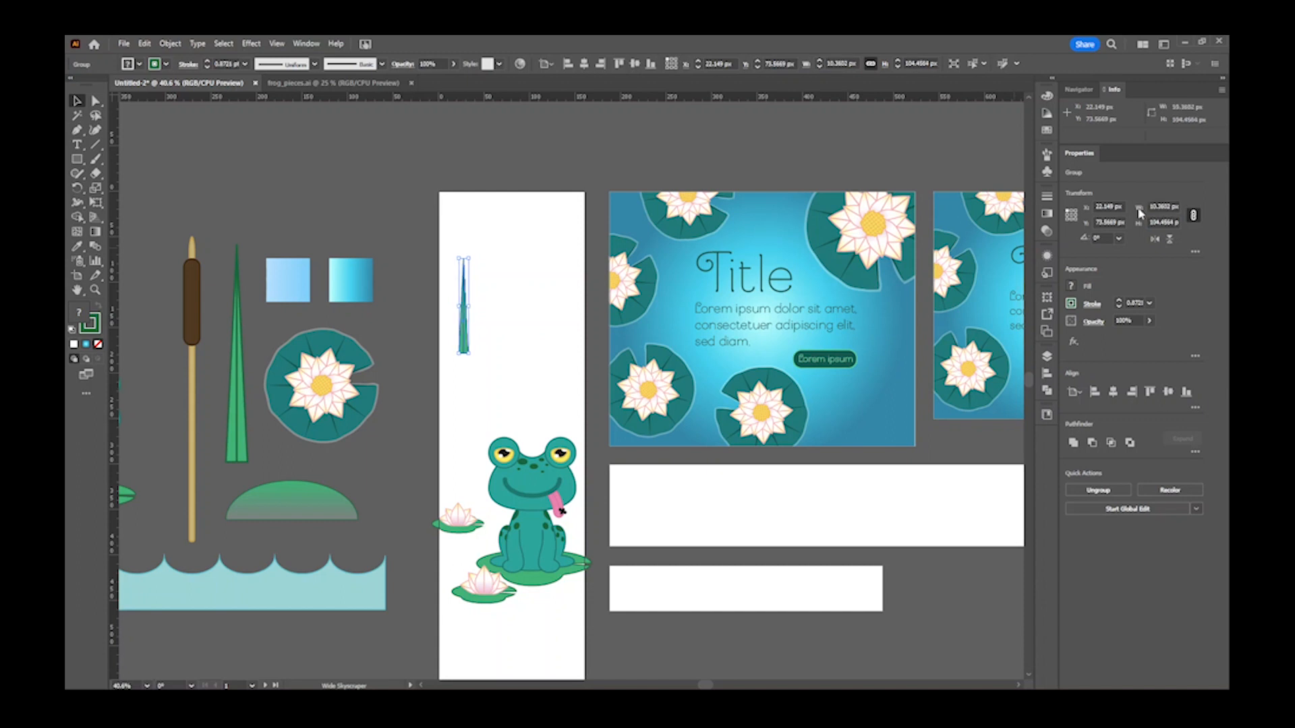
left_click(1165, 207)
key("Up")
key("Up")
key("Up")
key("Up")
key("Up")
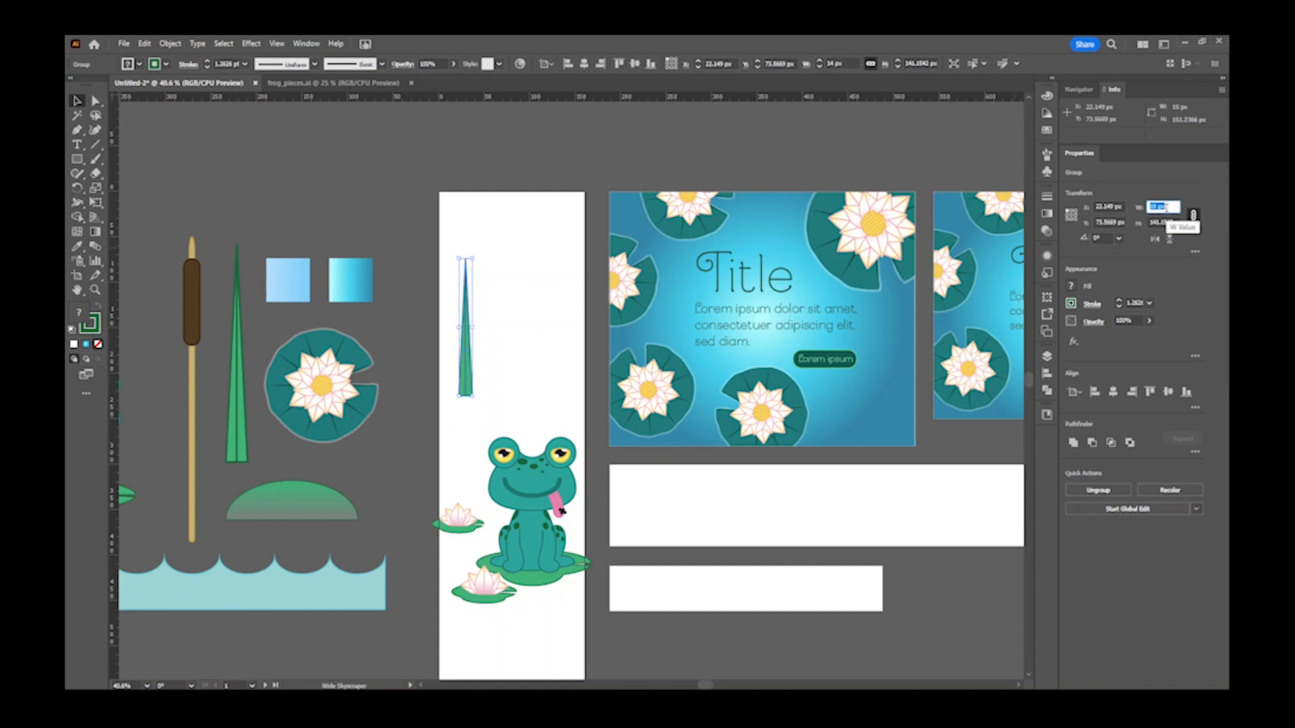
key("Down")
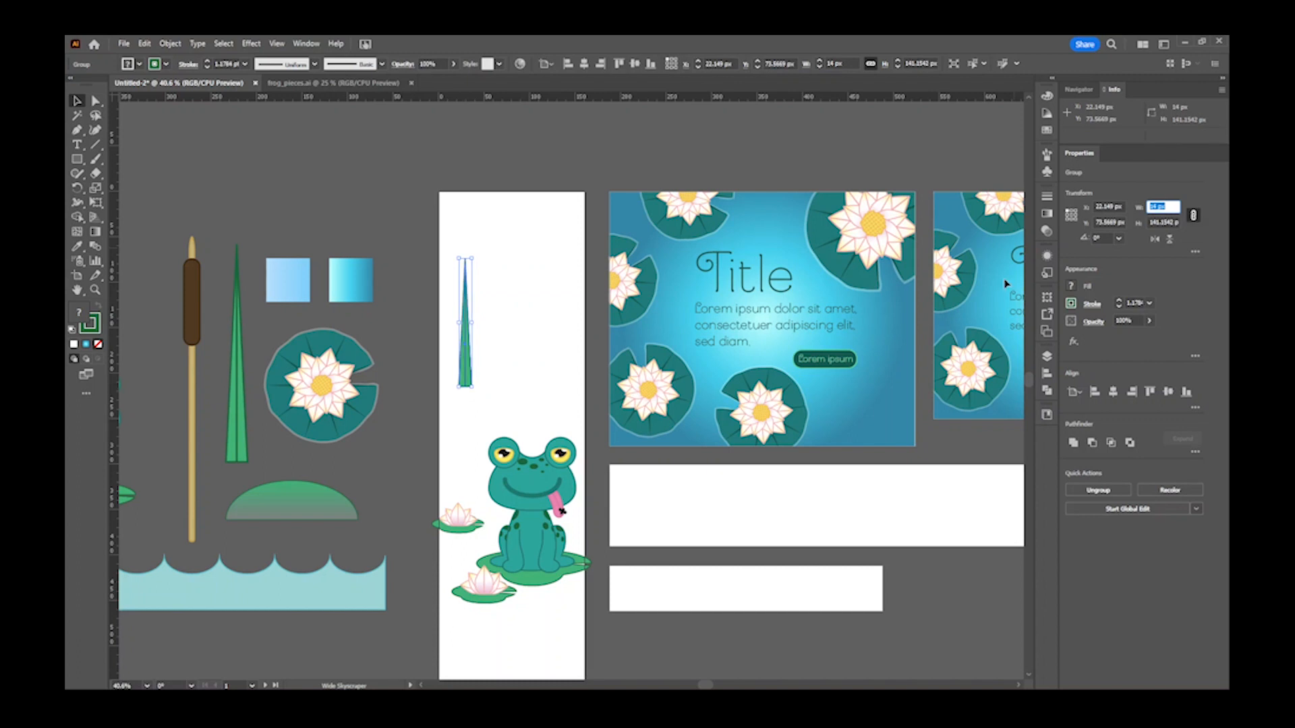
- Duplicate the grass blade across the upper Wide Skyscraper artboard as a group of three, a pair and a single blade
mouse_move(467, 379)
left_mouse_down()
mouse_move(459, 361)
mouse_move(473, 365)
mouse_move(447, 359)
mouse_move(471, 357)
mouse_move(459, 357)
left_mouse_up()
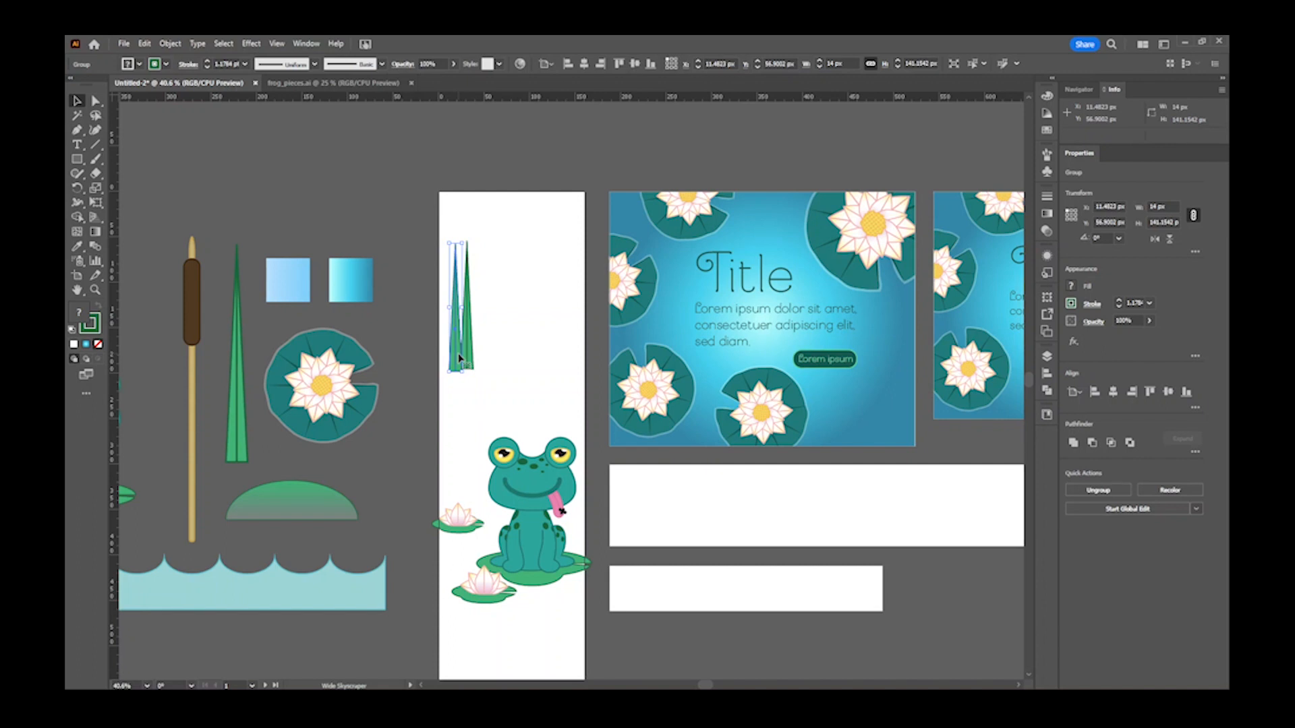
left_click_drag(462, 360, 574, 361)
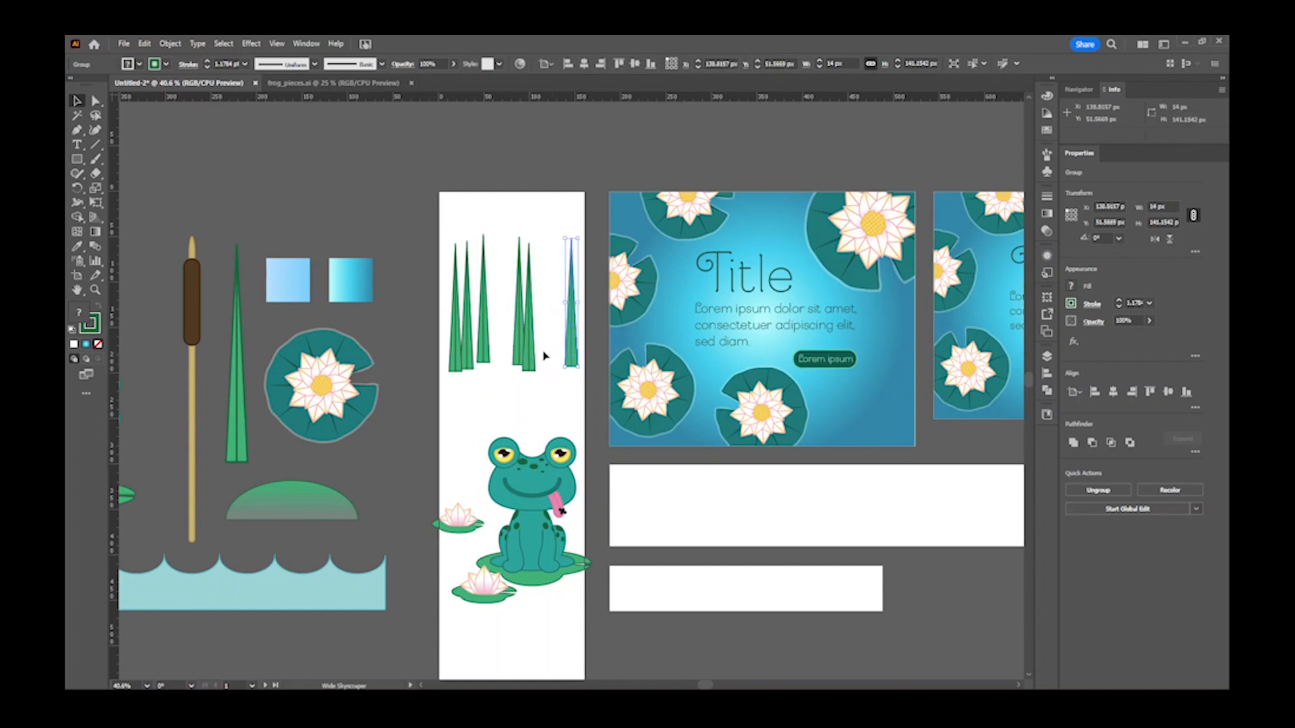
left_click_drag(532, 351, 540, 353)
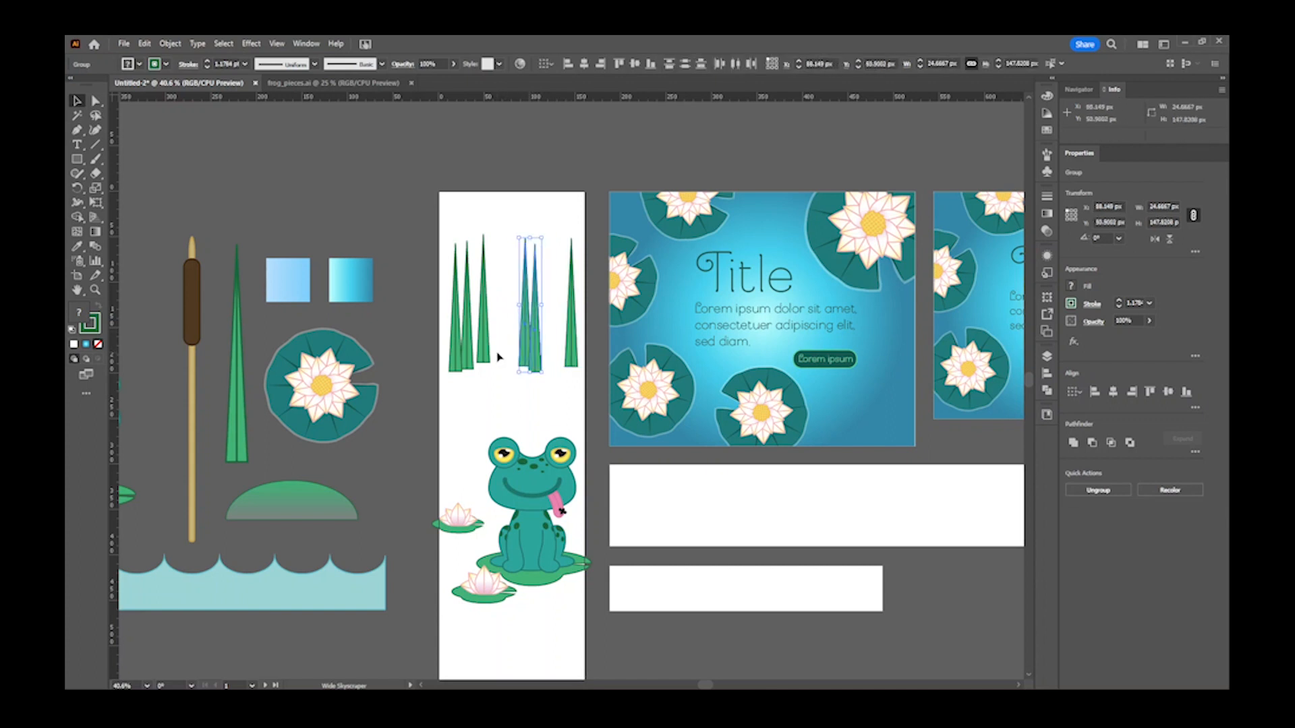
left_click(557, 379)
left_click_drag(573, 364, 557, 359)
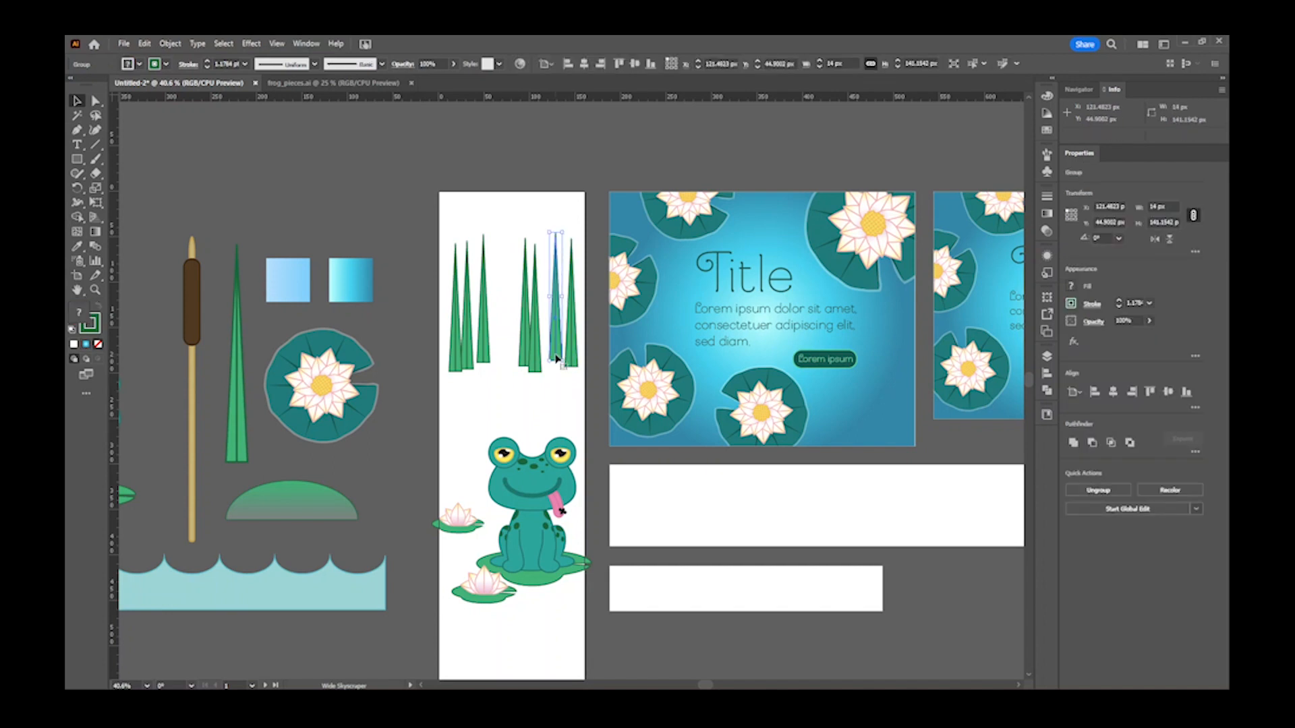
key("Delete")
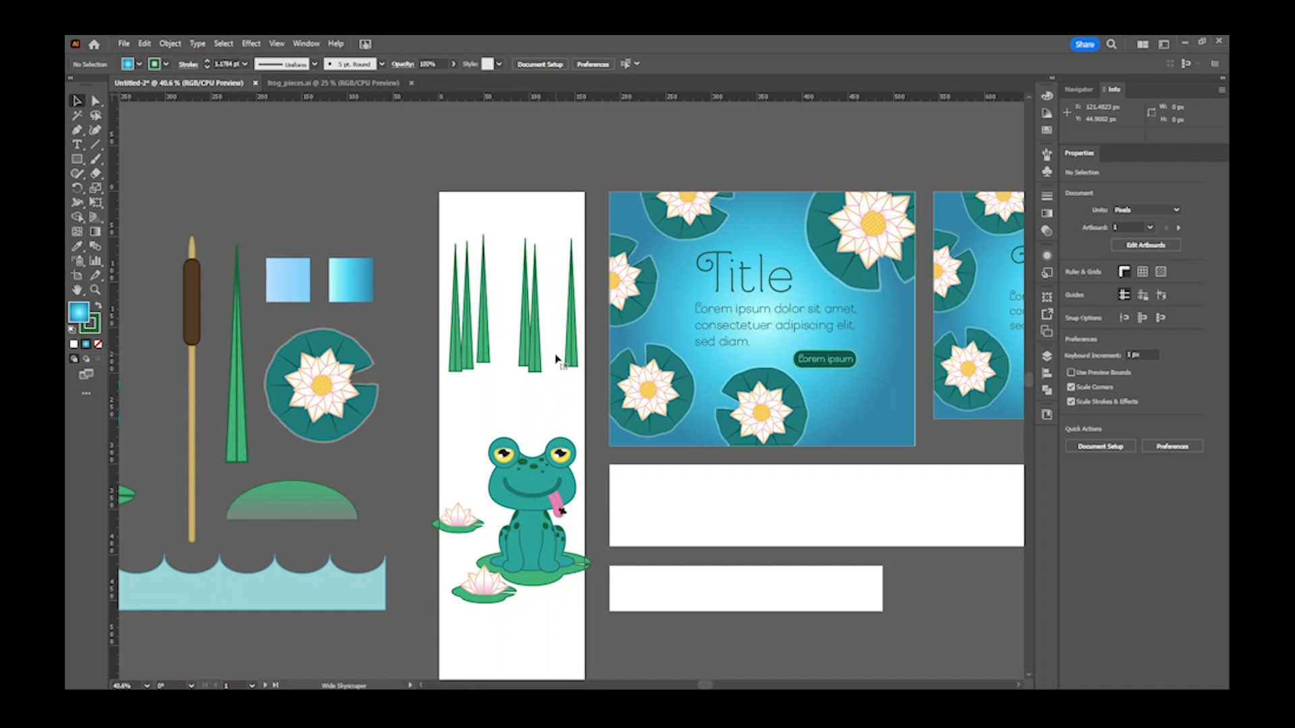
- Select the leftmost grass blade and float the Free Transform and Puppet Warp tools as a separate palette above the blades
left_click(458, 335)
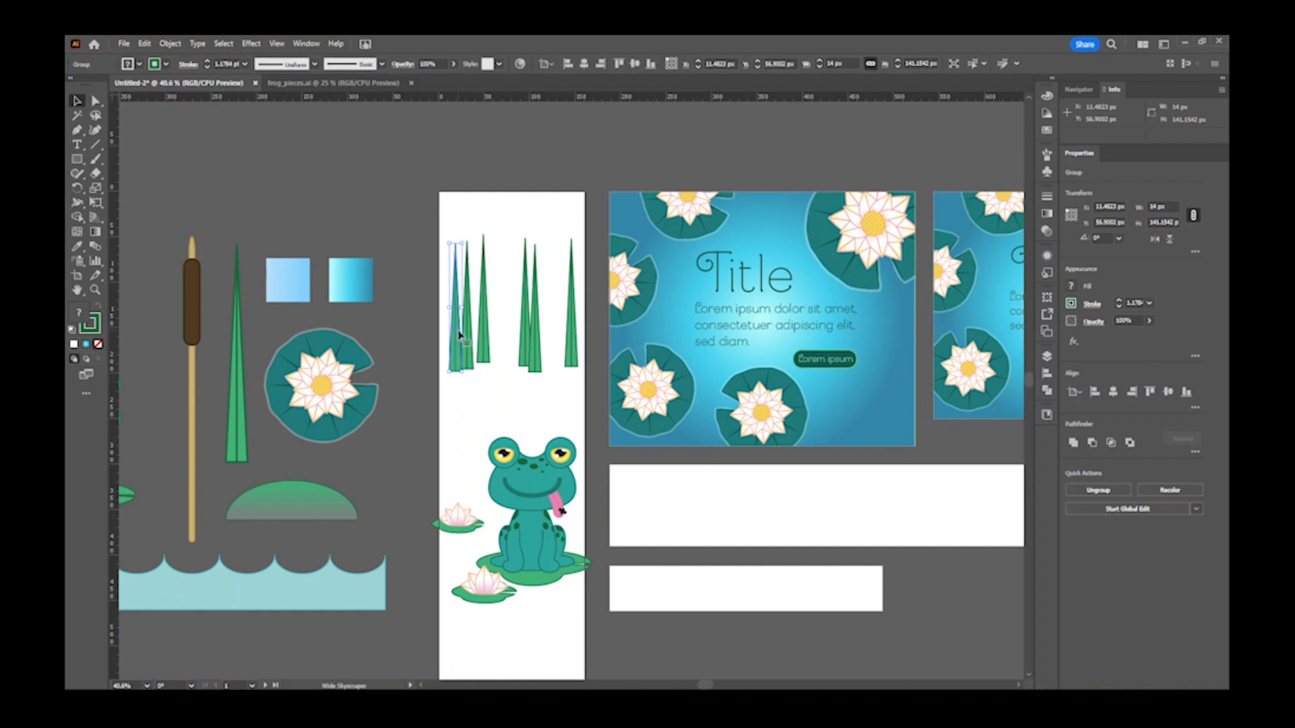
left_click(96, 206)
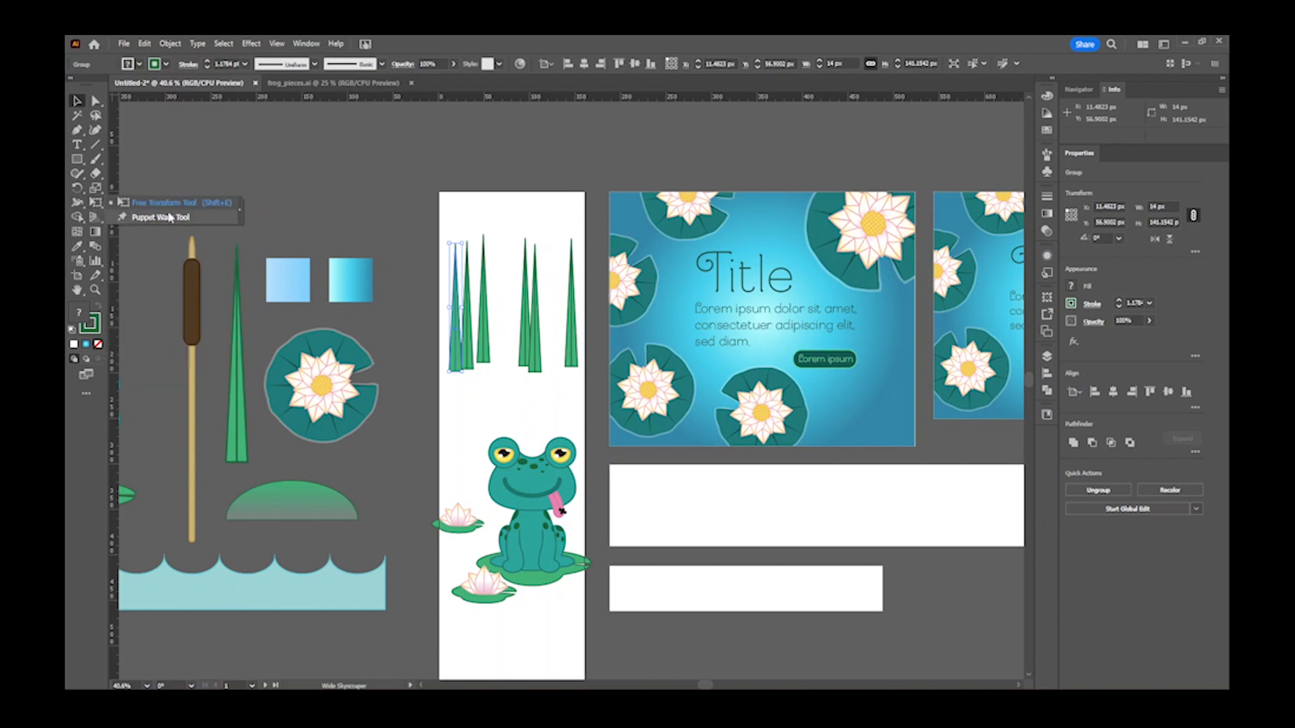
left_click(238, 216)
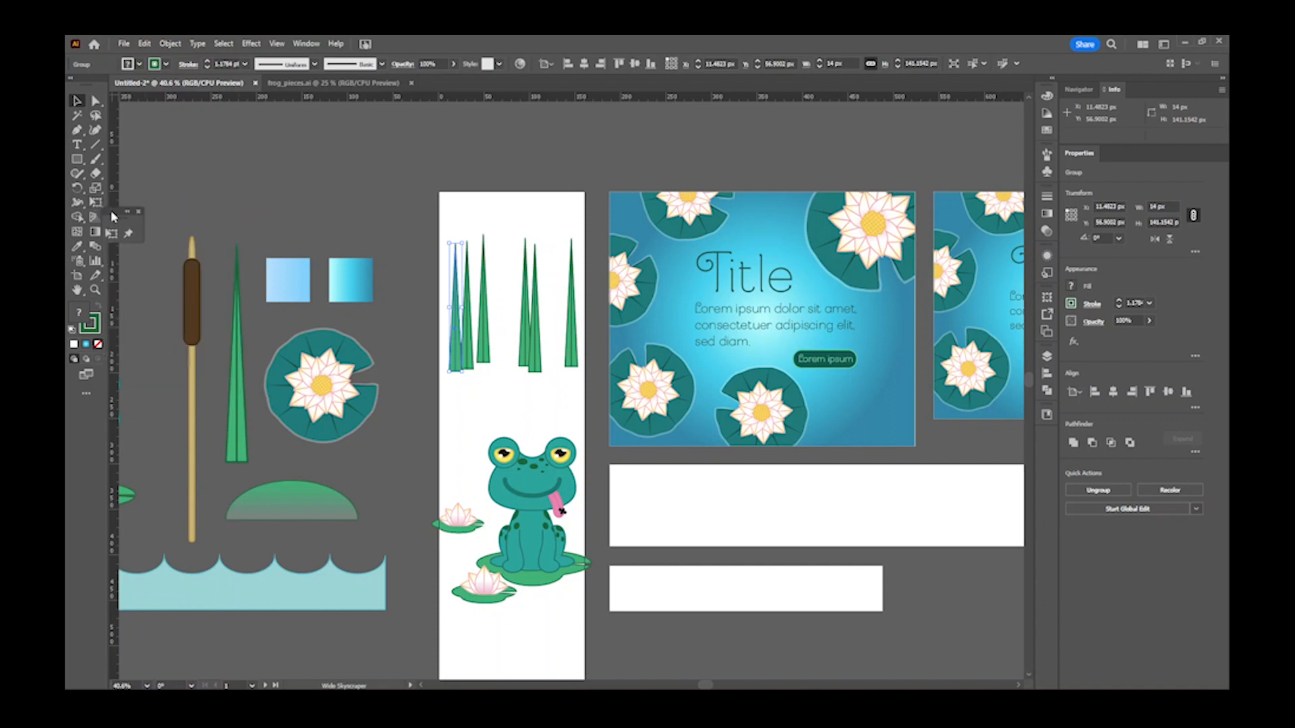
left_click_drag(111, 209, 472, 197)
key("ctrl+1")
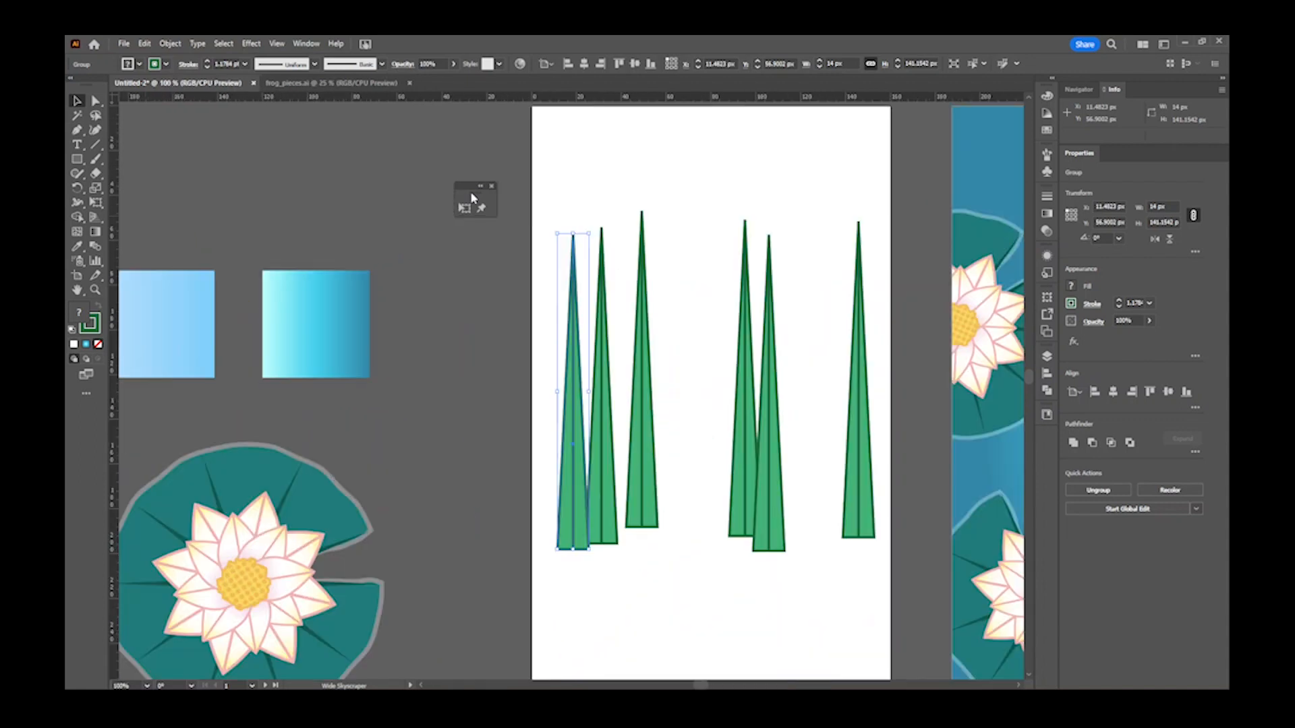
left_click_drag(539, 263, 420, 280)
left_click_drag(477, 199, 467, 150)
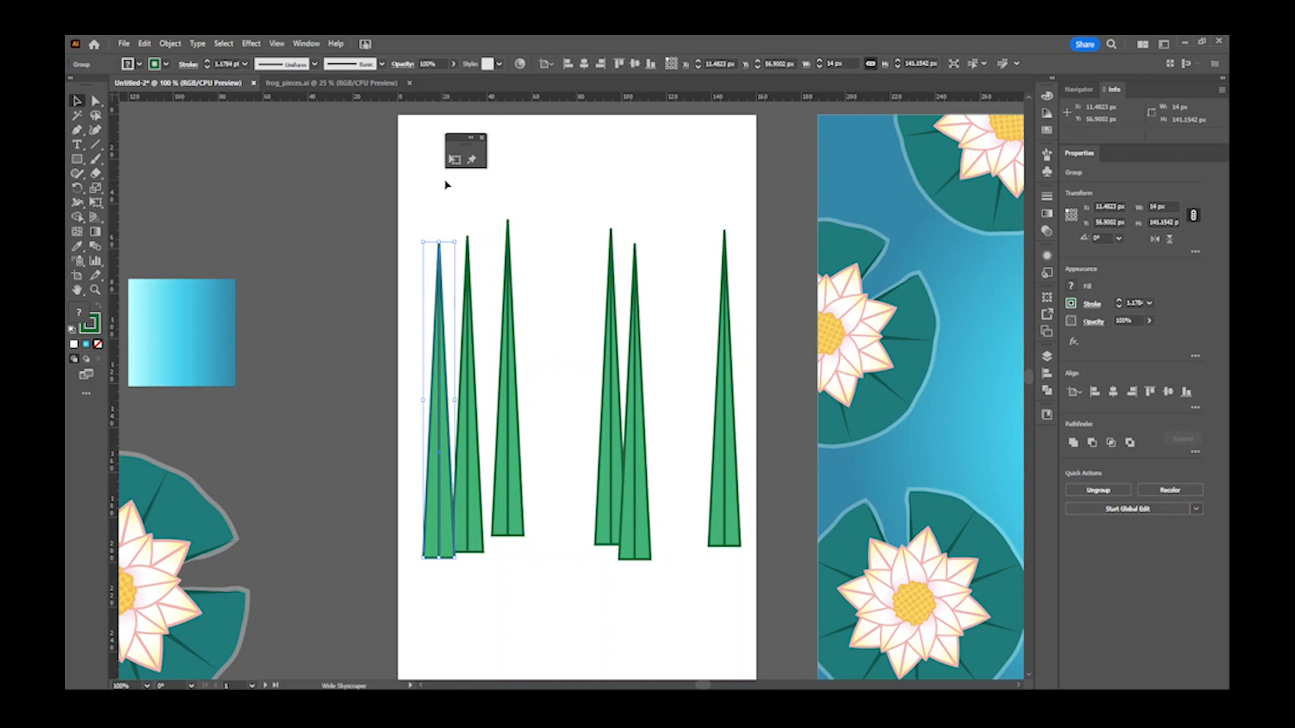
- Bend the leftmost grass blade with Puppet Warp so its tip arches left past the artboard's edge
left_click(472, 160)
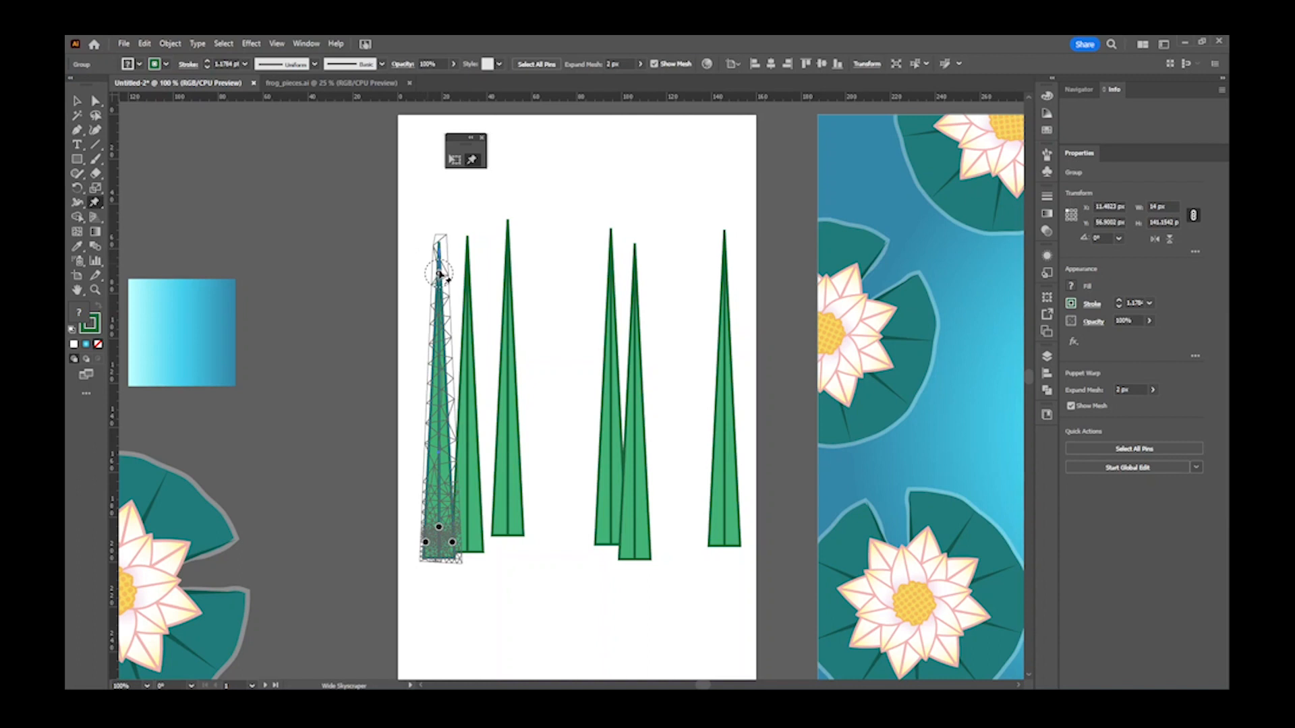
mouse_move(439, 275)
left_mouse_down()
mouse_move(399, 275)
mouse_move(520, 283)
mouse_move(527, 295)
mouse_move(529, 269)
mouse_move(345, 307)
mouse_move(427, 275)
left_mouse_up()
left_click(426, 541)
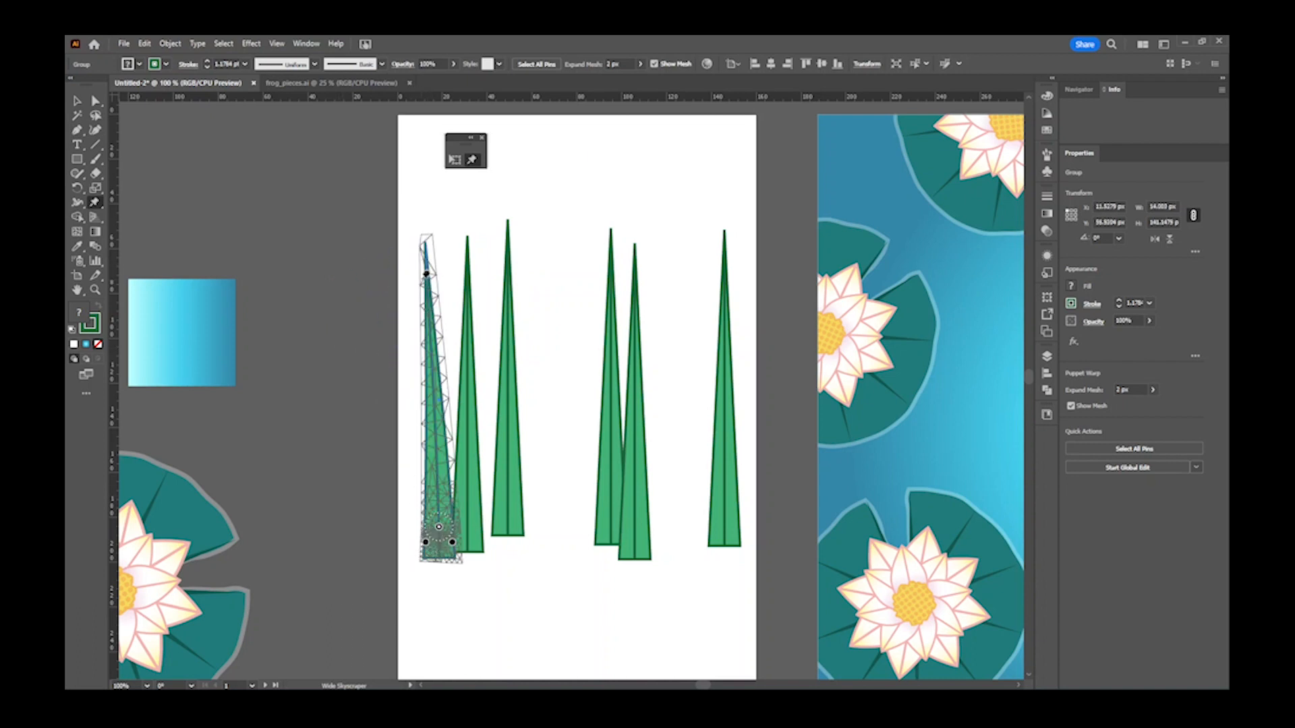
left_click(427, 274)
left_click_drag(438, 289, 364, 282)
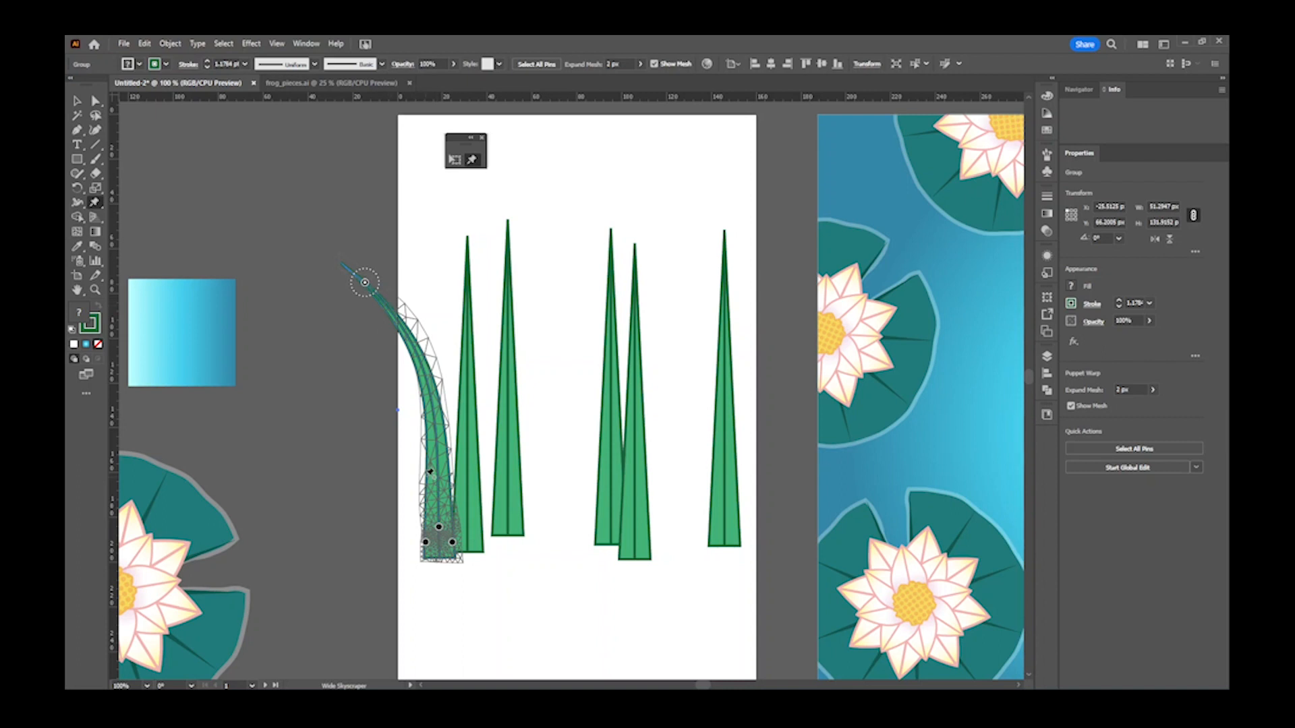
left_click(433, 387)
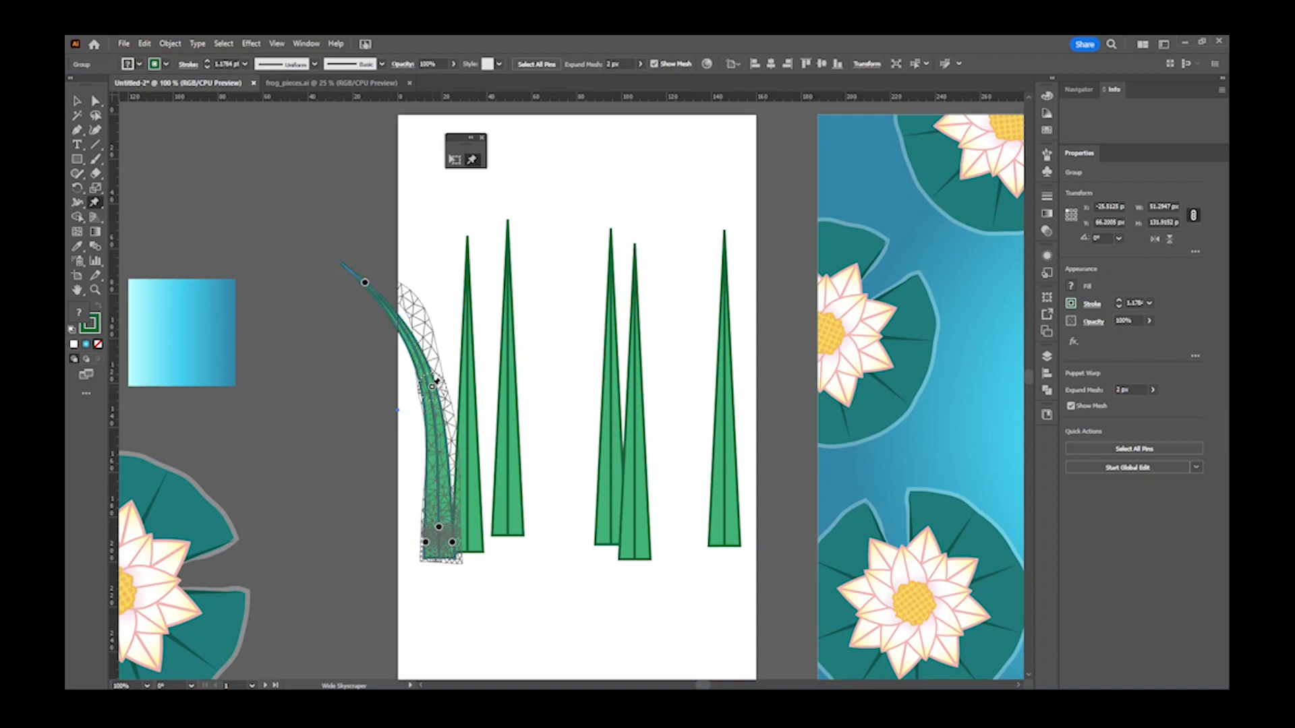
left_click_drag(432, 387, 441, 412)
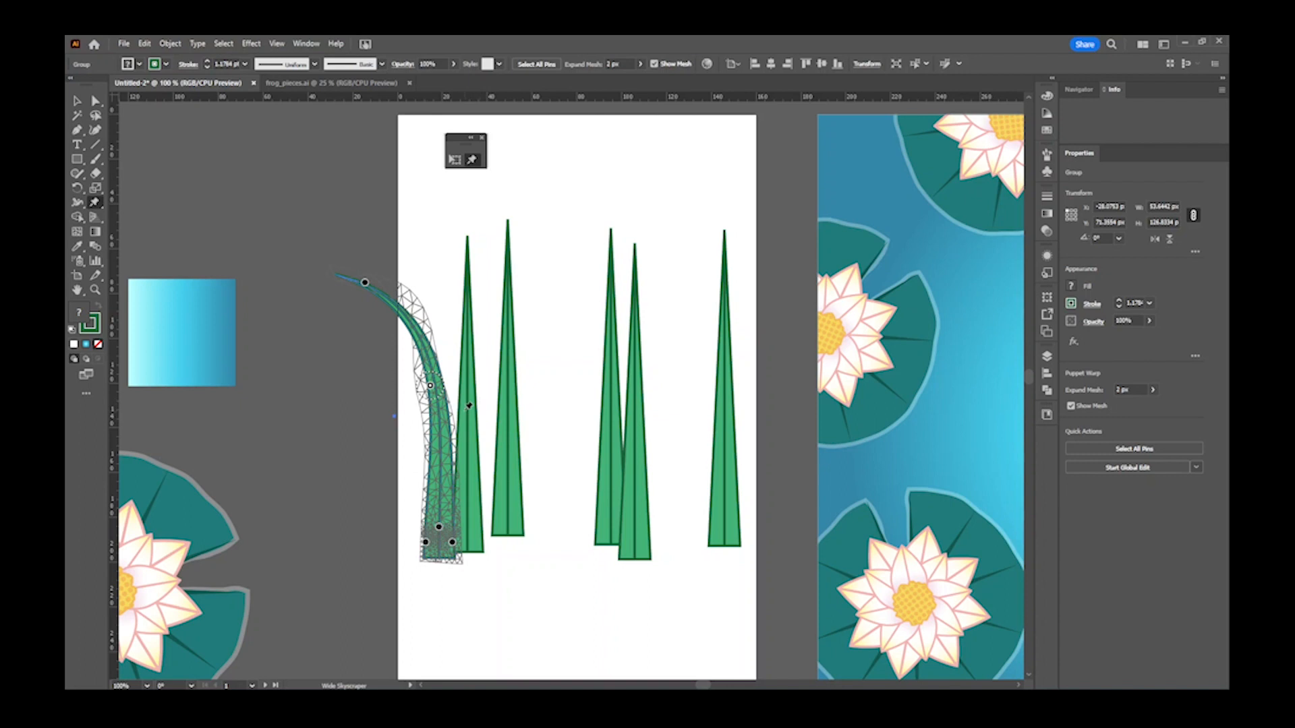
key("v")
- Puppet-warp the second grass blade into a low, wide arch whose tip drops down to the right behind the middle pair
left_click(472, 417)
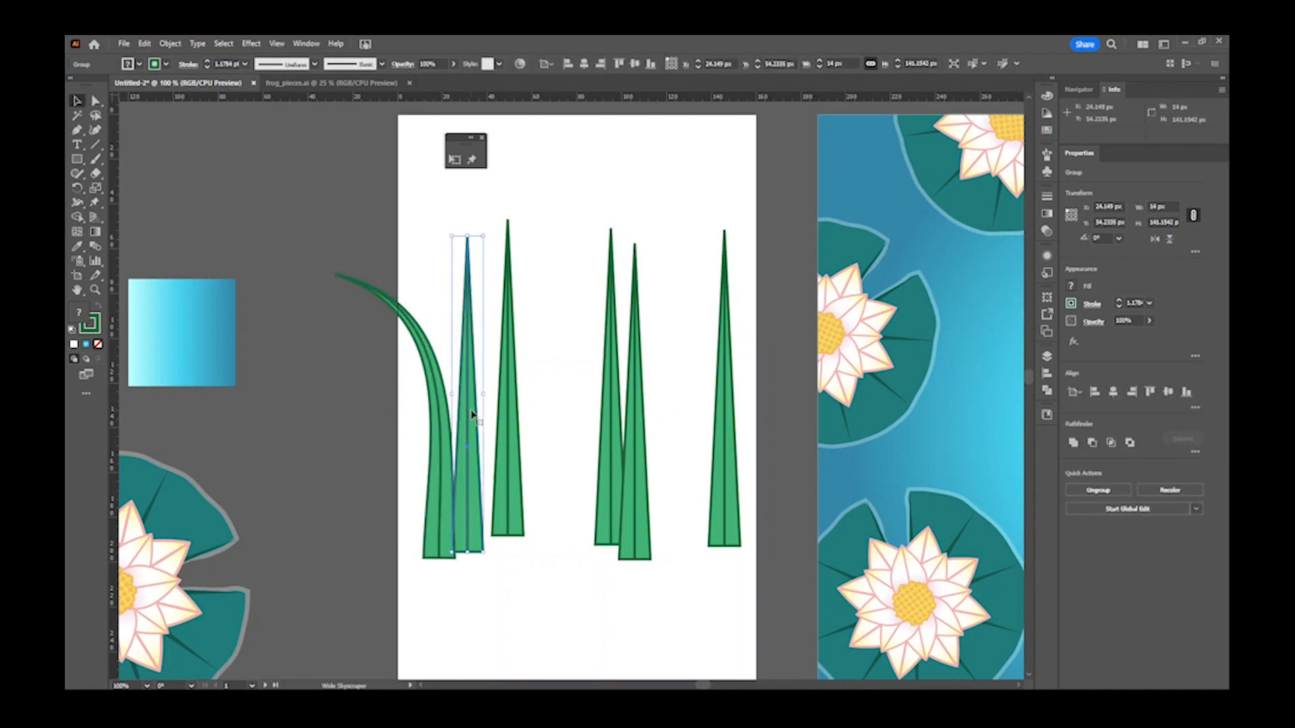
left_click(472, 162)
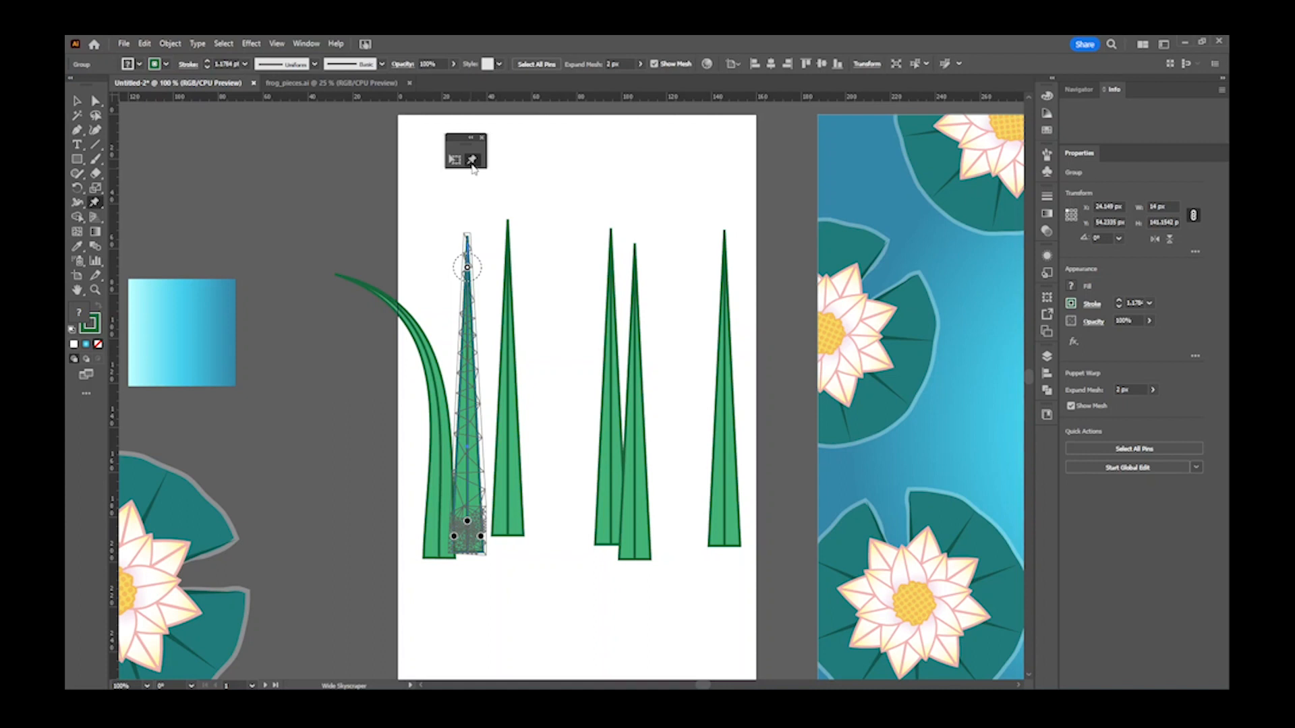
left_click_drag(467, 267, 638, 377)
left_click(517, 432)
left_click_drag(516, 432, 473, 434)
left_click_drag(662, 403, 681, 408)
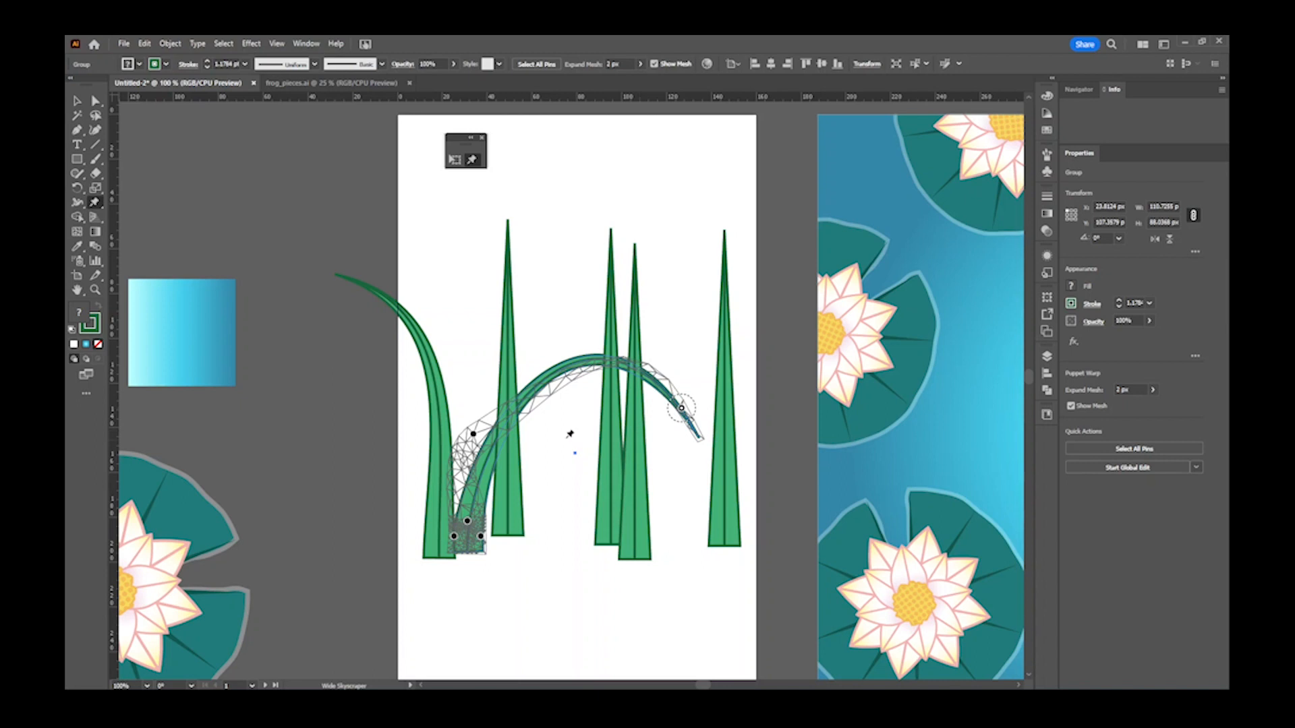
key("v")
- Puppet-warp the third grass blade so its upper part leans slightly to the left
left_click(507, 382)
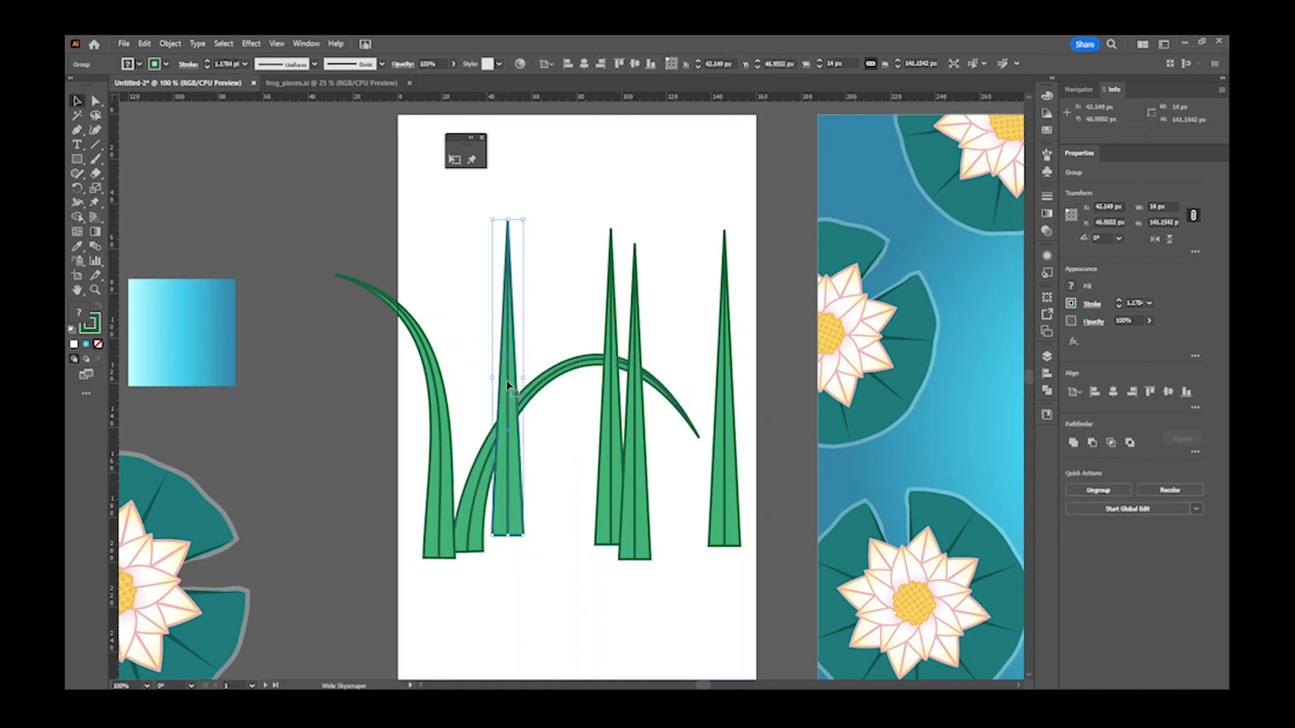
left_click(471, 160)
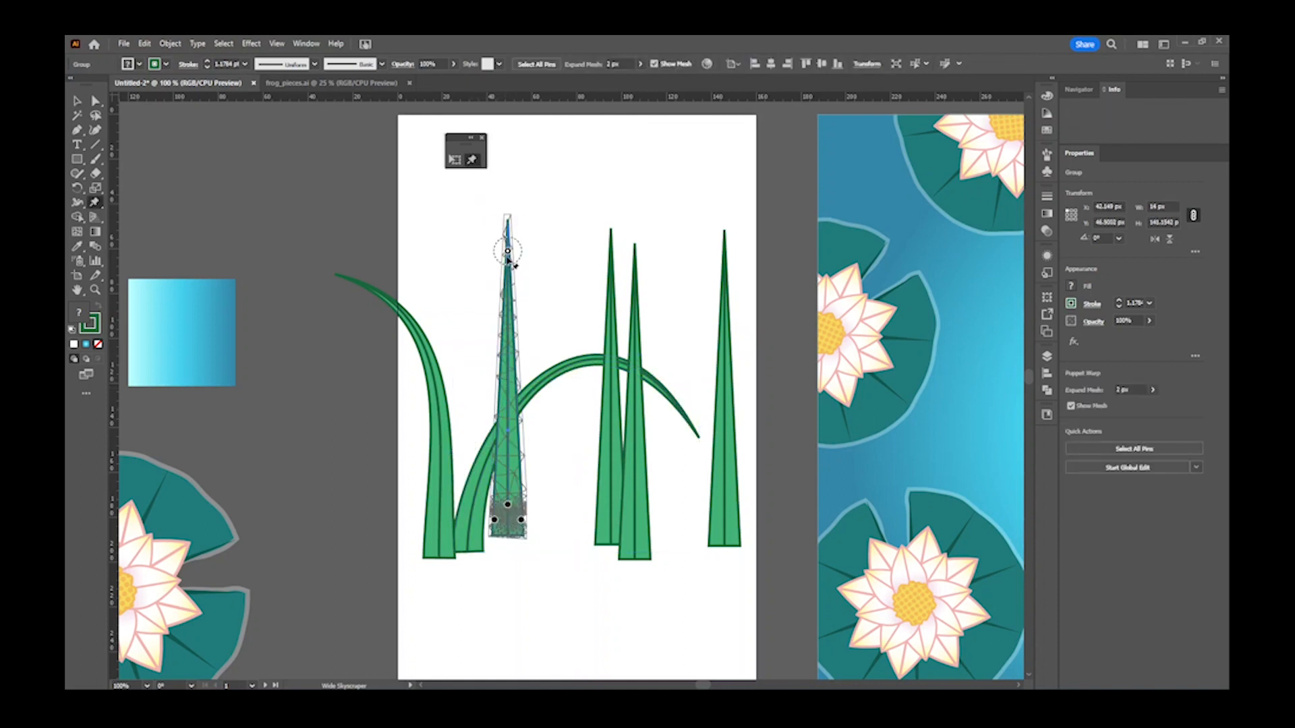
mouse_move(507, 251)
left_mouse_down()
mouse_move(471, 255)
mouse_move(485, 262)
left_mouse_up()
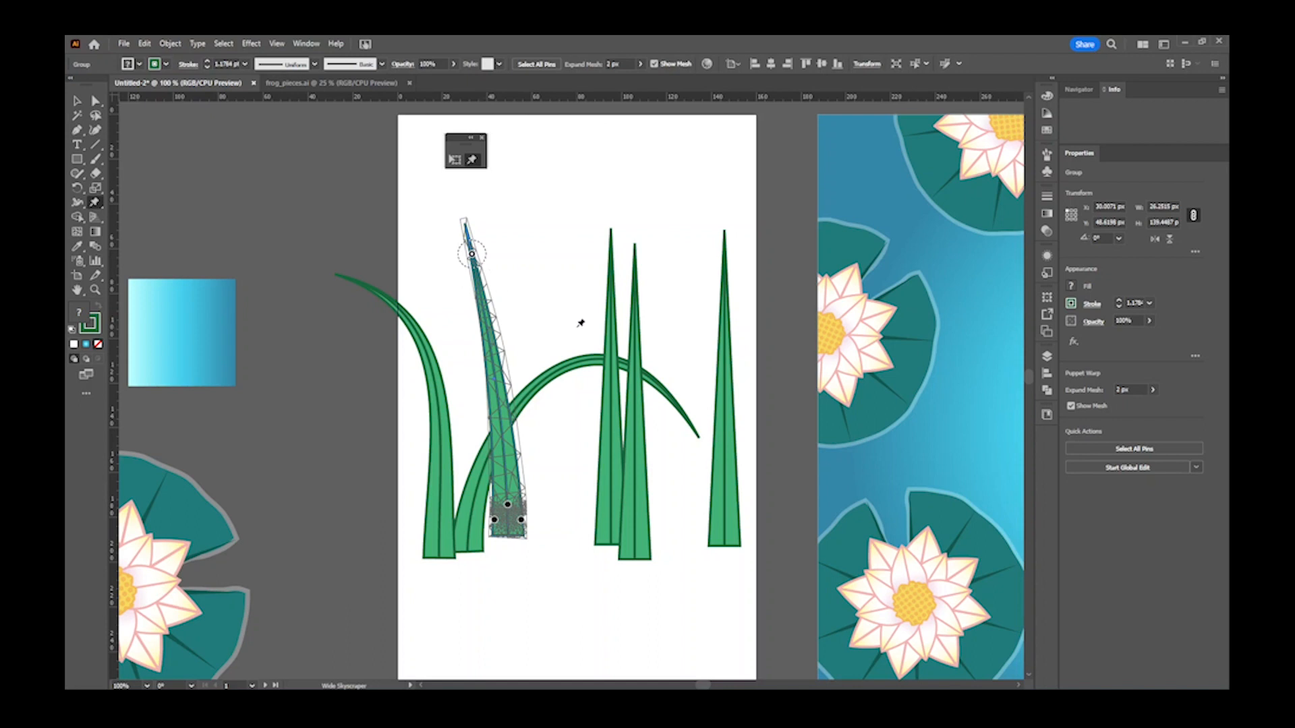
key("v")
- Puppet-warp the middle pair of grass blades in opposite directions so that their upper parts cross
left_click(610, 325)
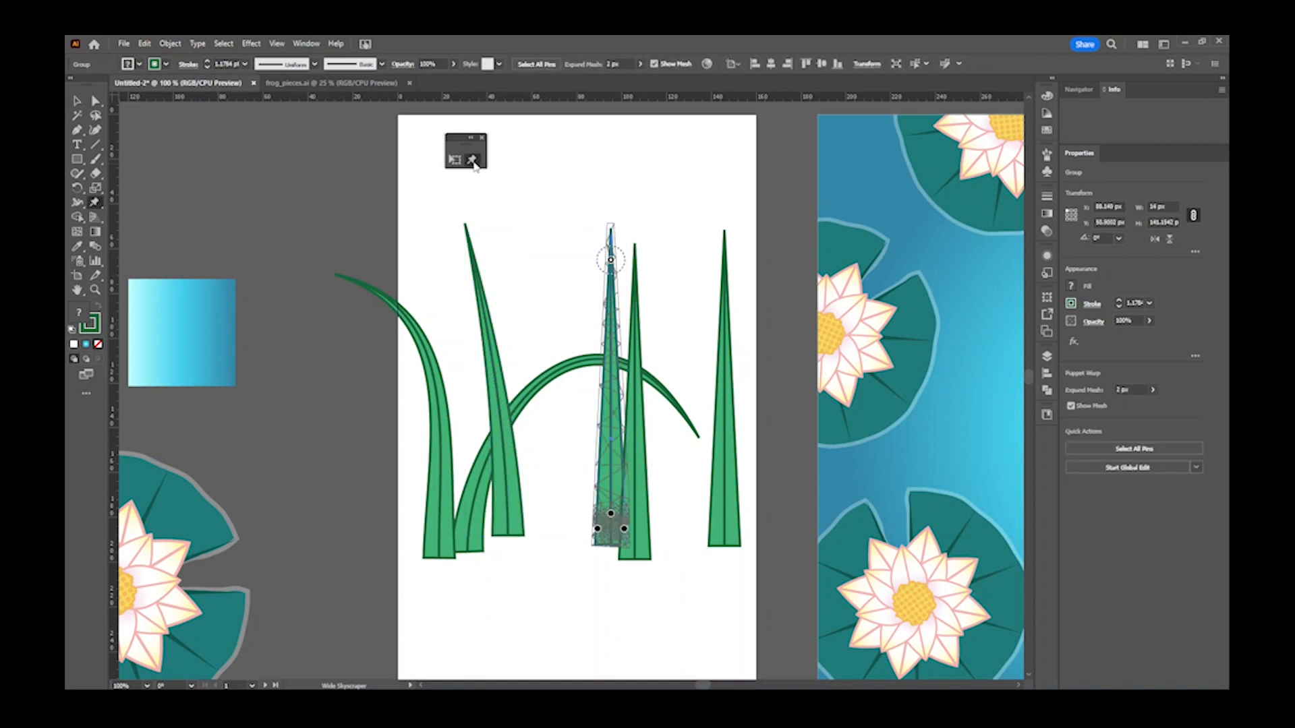
left_click_drag(611, 259, 667, 280)
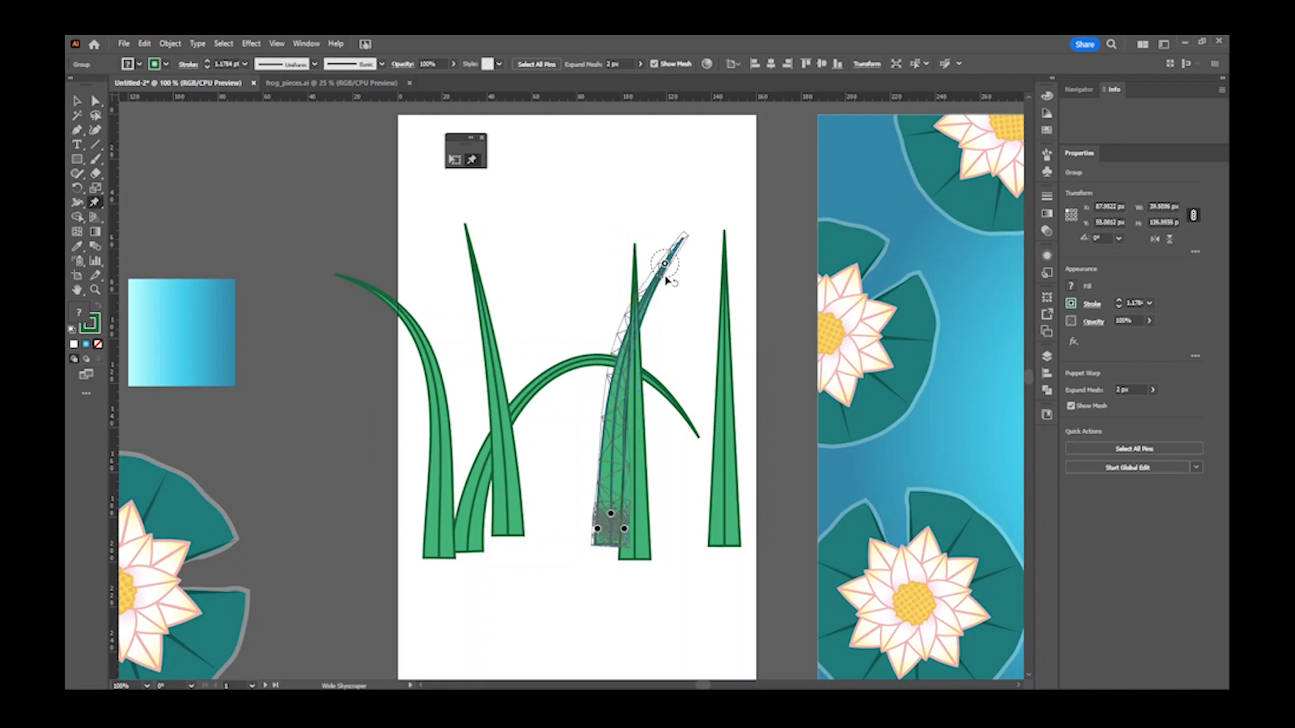
key("v")
left_click(638, 376)
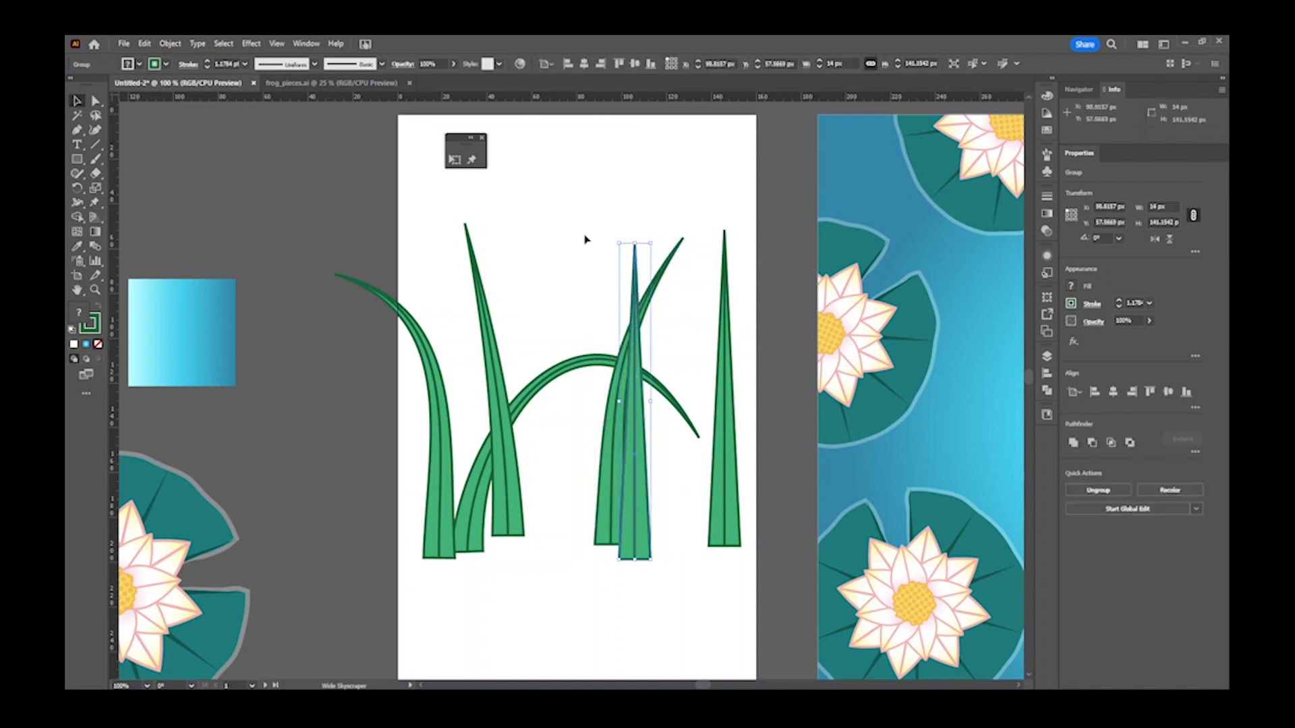
left_click(476, 159)
left_click_drag(634, 275, 611, 284)
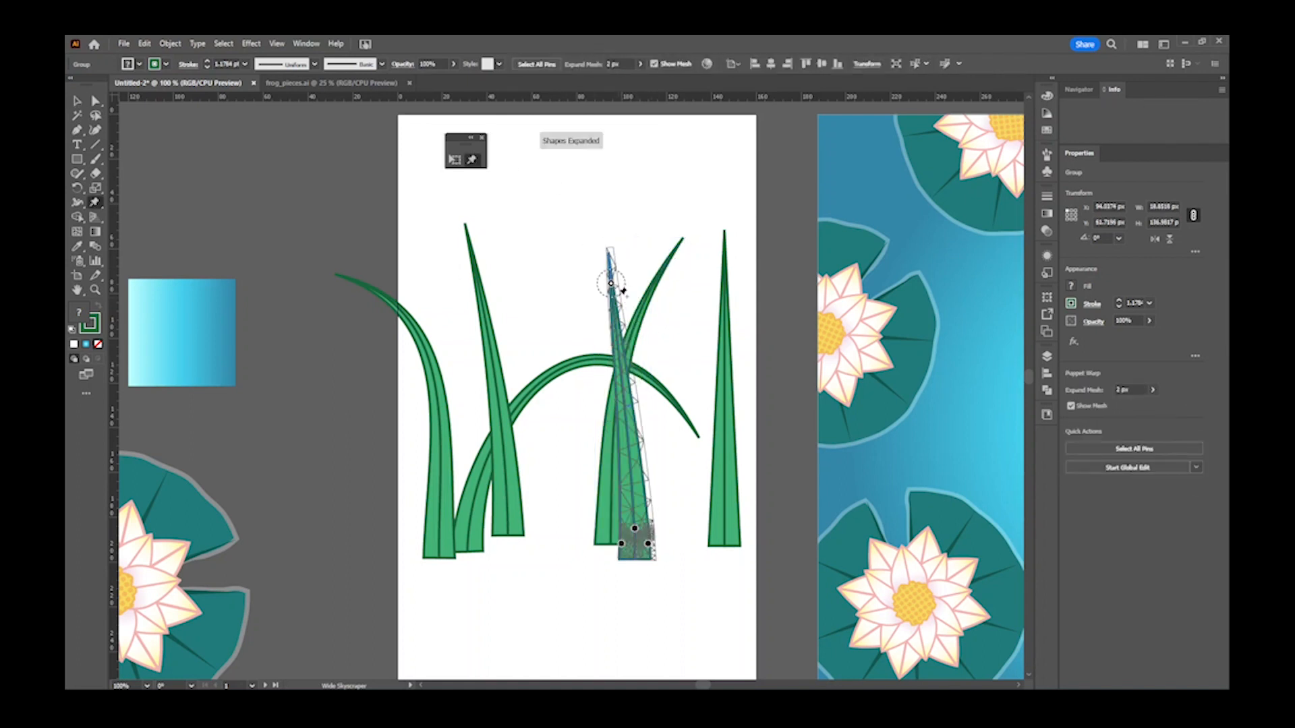
left_click_drag(611, 283, 575, 262)
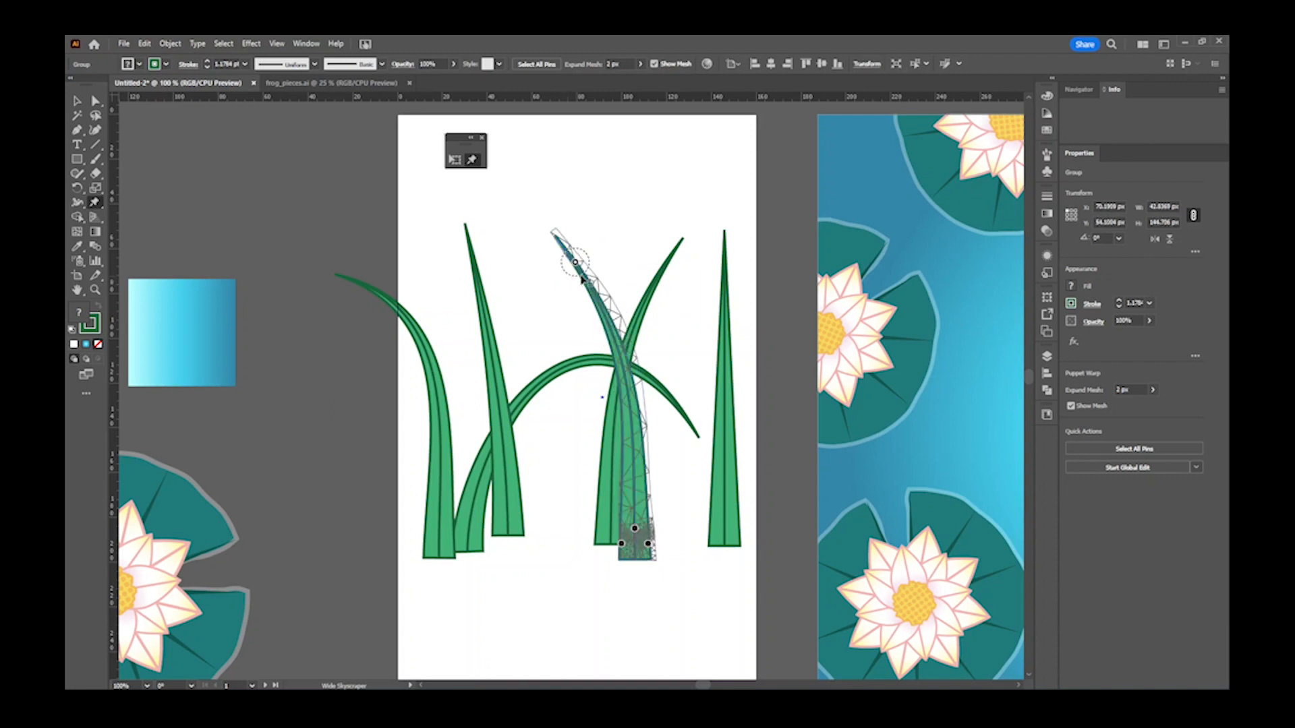
- Puppet-warp the rightmost grass blade so its tip curves right beyond the artboard's edge
left_click(727, 396)
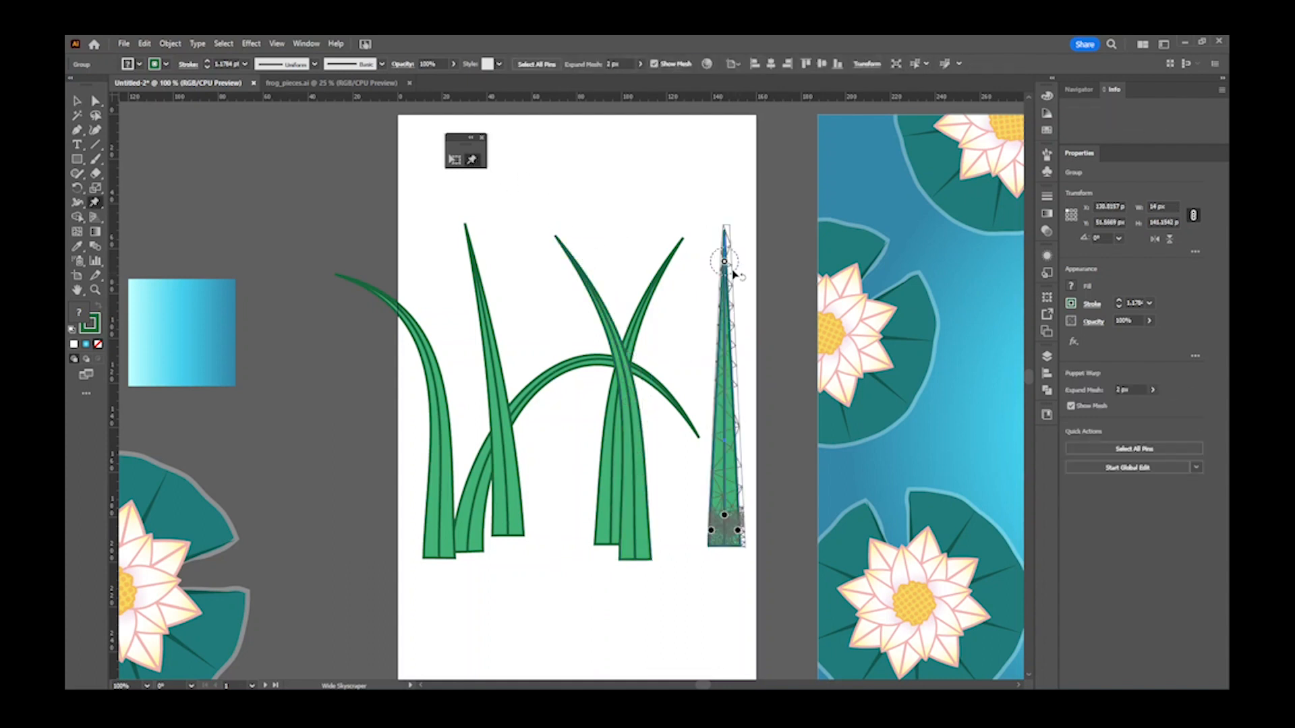
left_click_drag(726, 263, 749, 265)
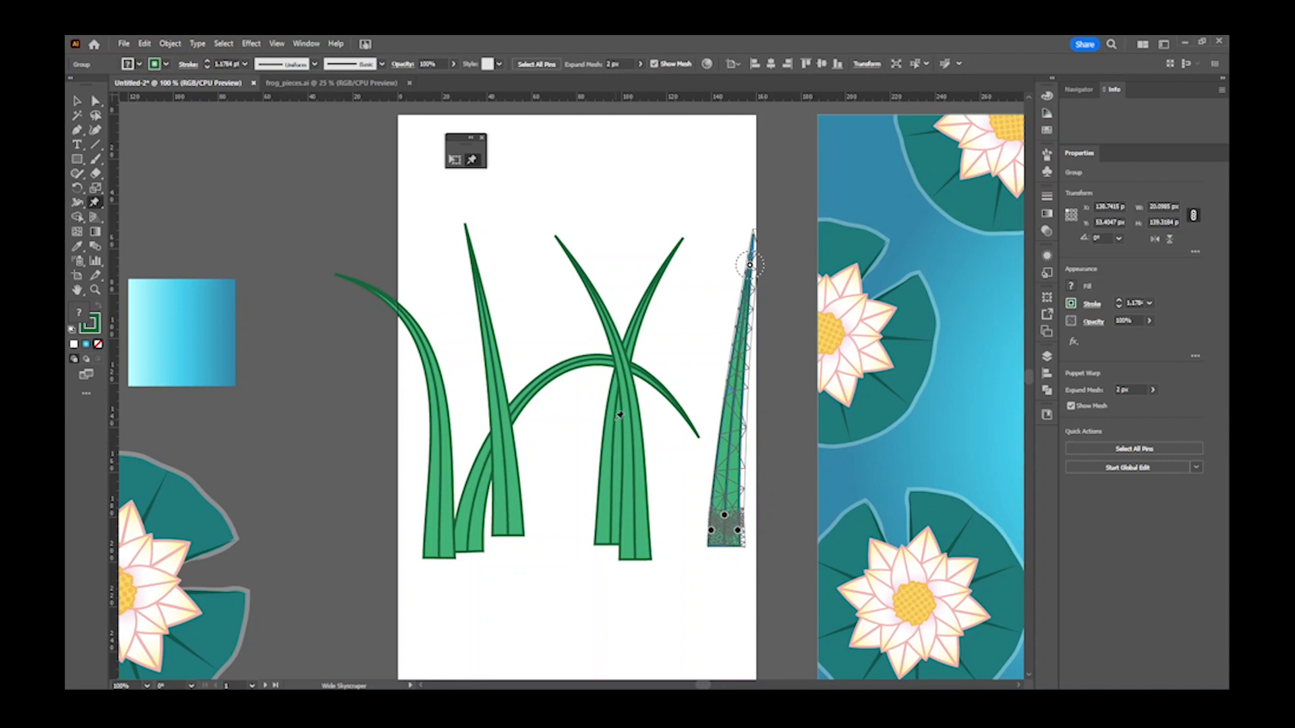
left_click_drag(760, 274, 778, 295)
key("v")
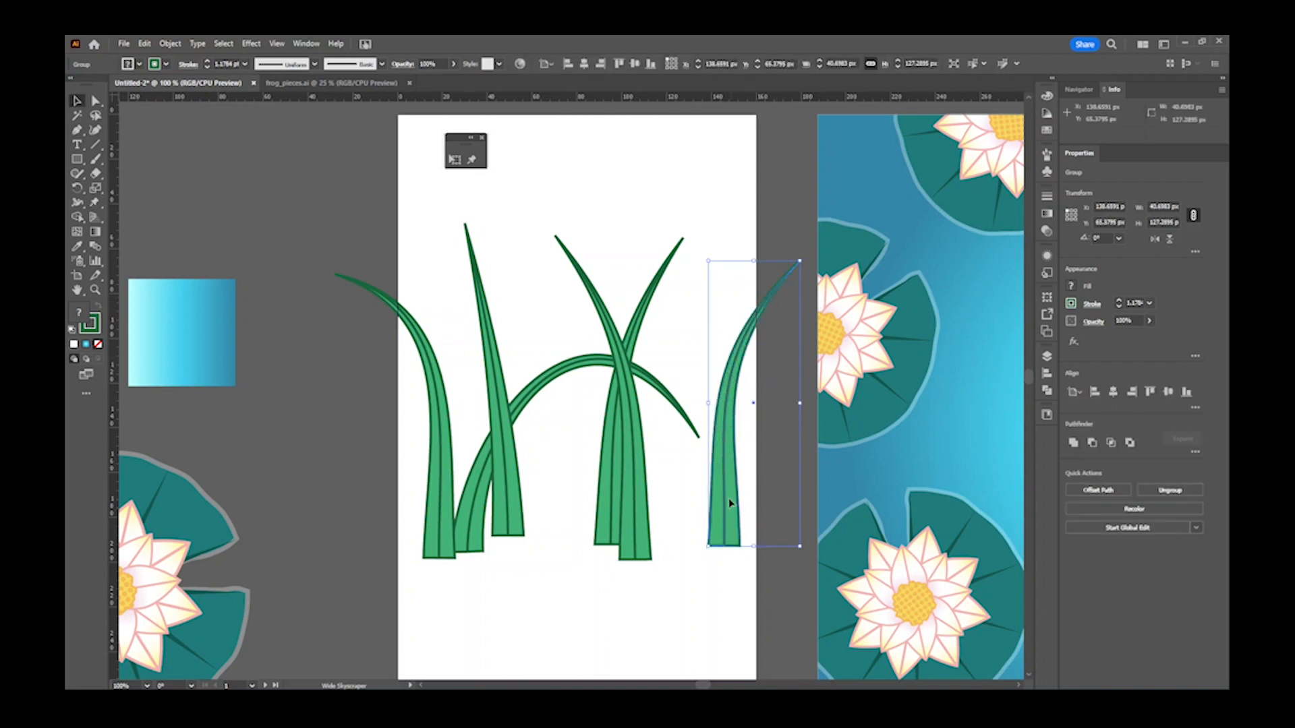
- Nudge the rightmost grass blade slightly to the left and bend its tip further outward and down with Puppet Warp
left_click_drag(732, 502, 723, 502)
key("ctrl+z")
key("Left")
key("Left")
key("Right")
left_click(471, 159)
left_click_drag(777, 286, 786, 316)
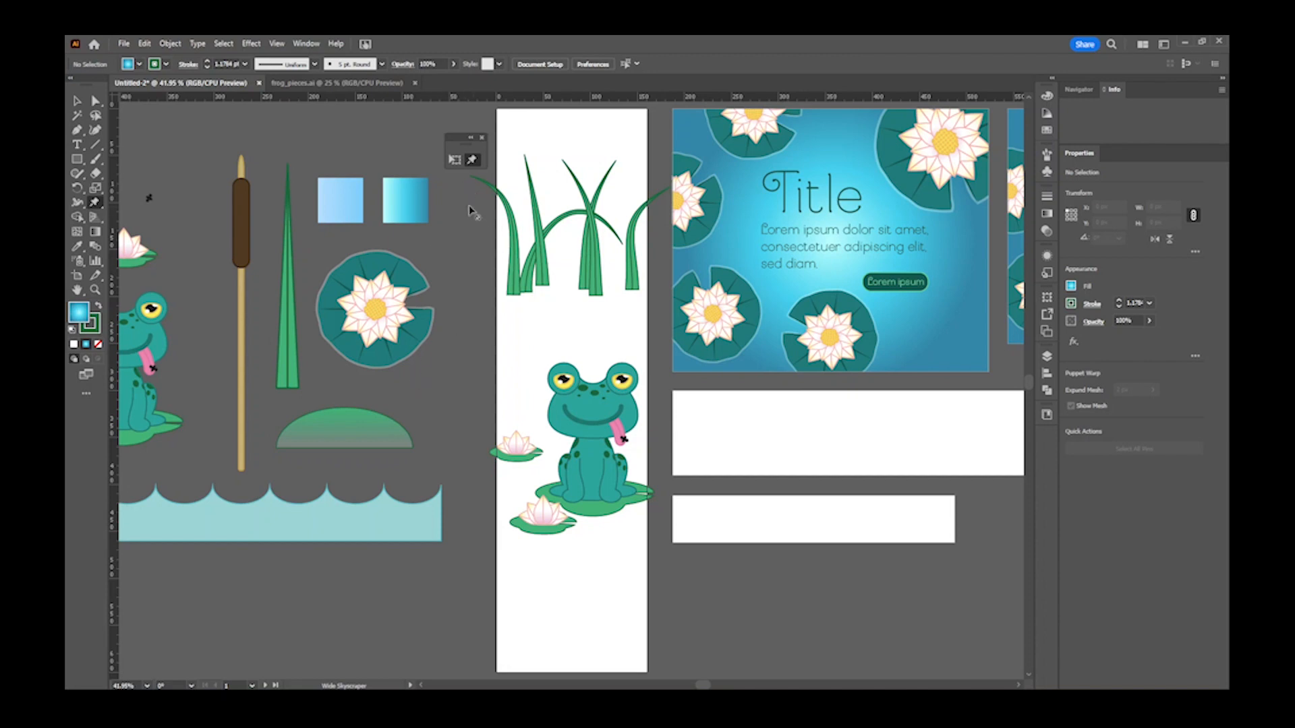
- Place a copy of the green gradient mound over the lower part of the grass blades on the Wide Skyscraper artboard
left_click_drag(524, 221, 463, 273)
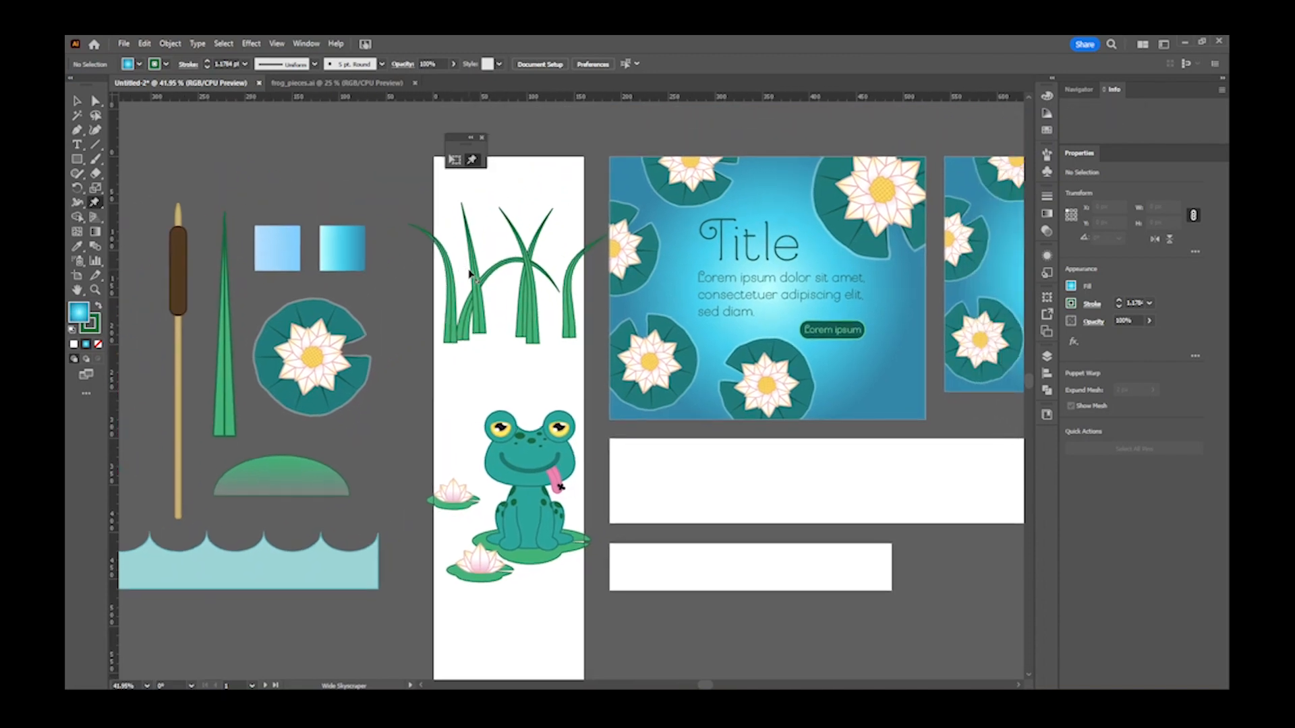
key("v")
left_click(274, 481)
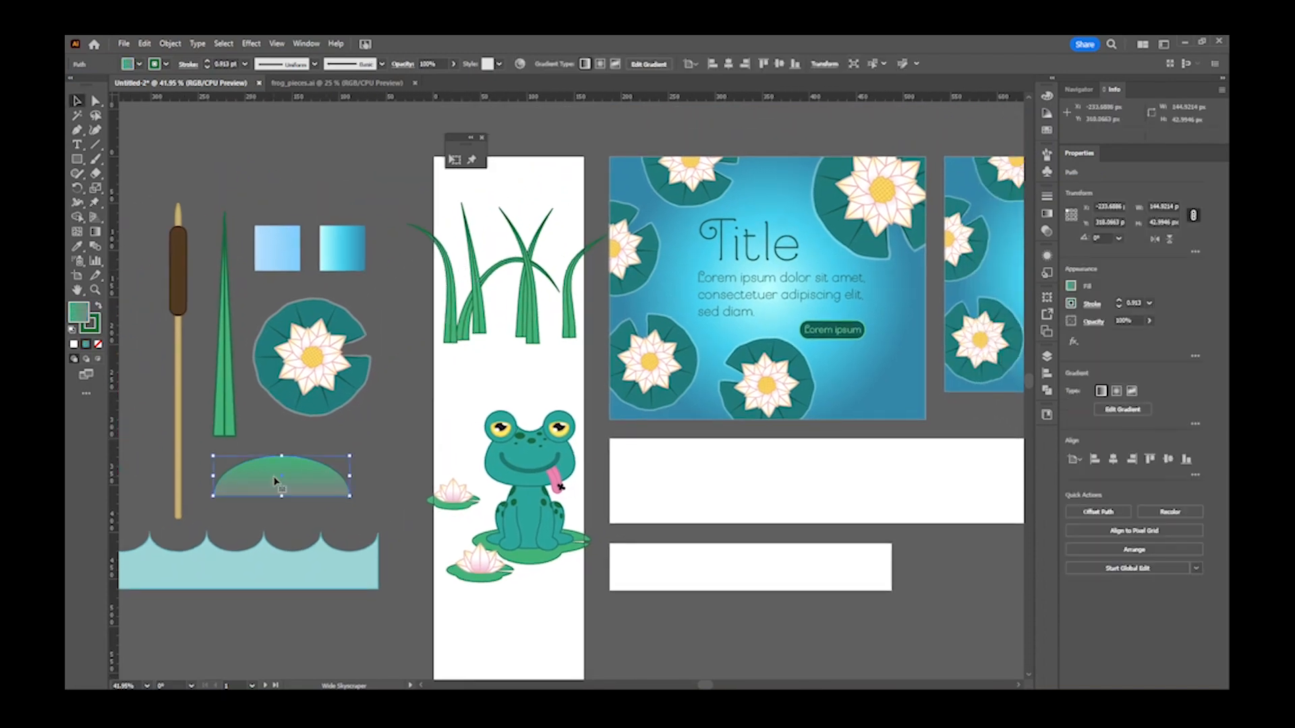
left_click_drag(275, 481, 483, 311)
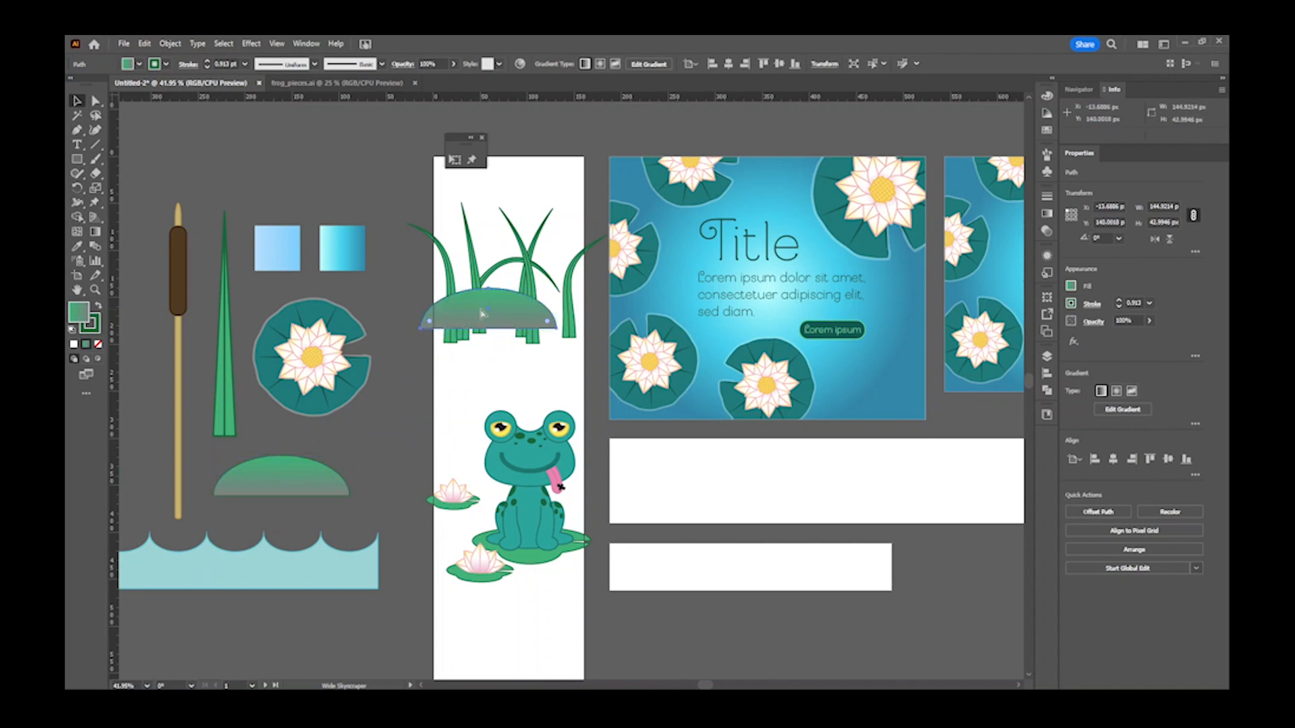
- Send the green gradient mound backward repeatedly until it sits behind all the grass blades
key("ctrl+plus")
key("ctrl+plus")
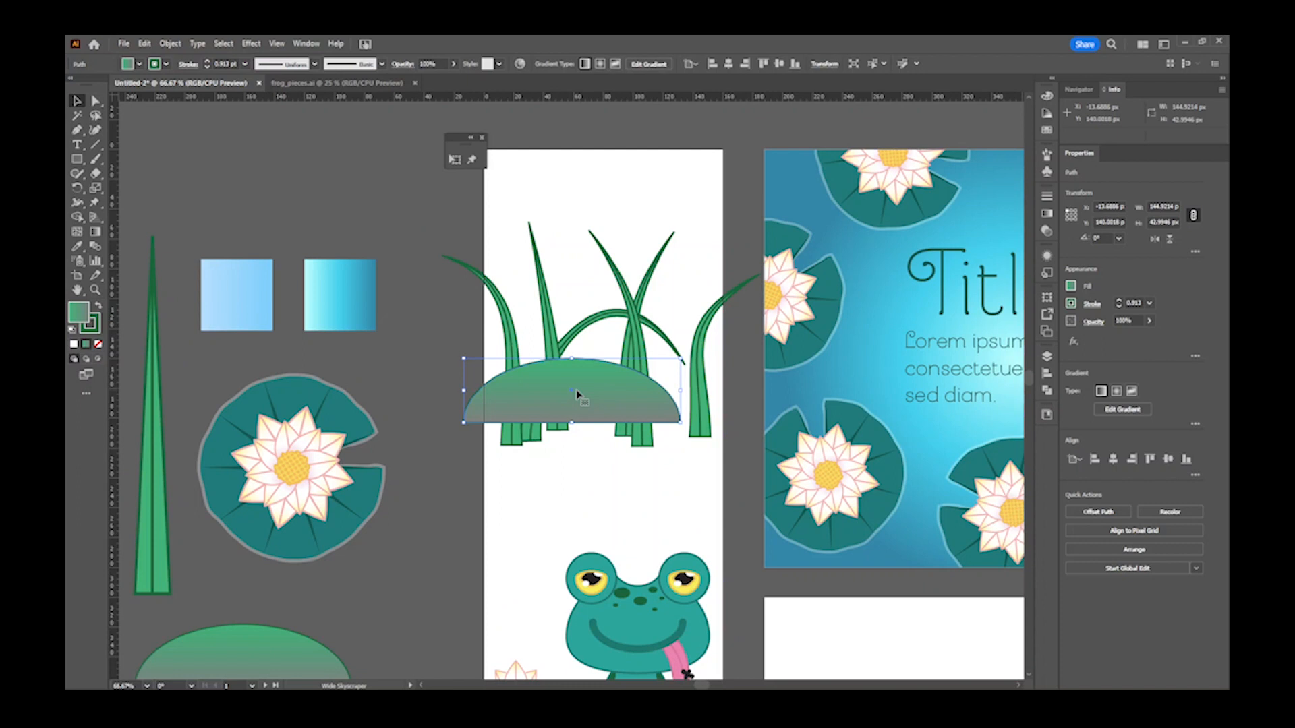
right_click(577, 394)
mouse_move(662, 328)
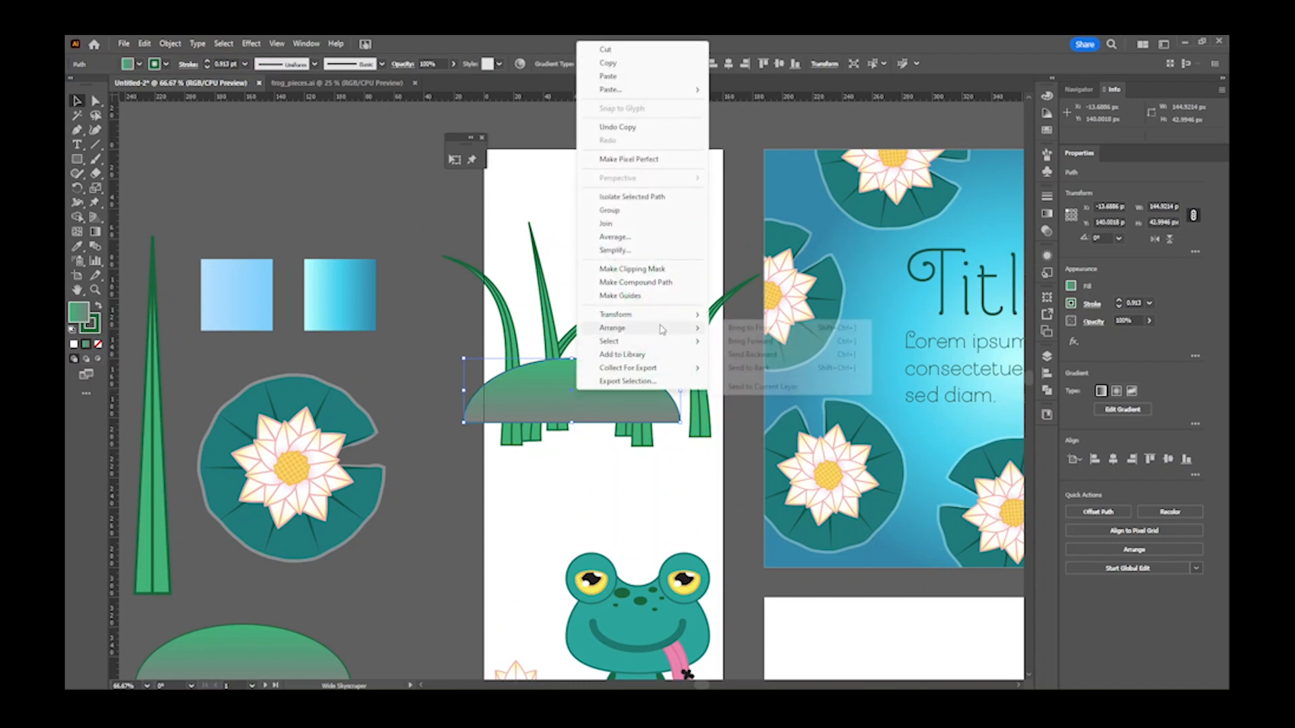
left_click(747, 355)
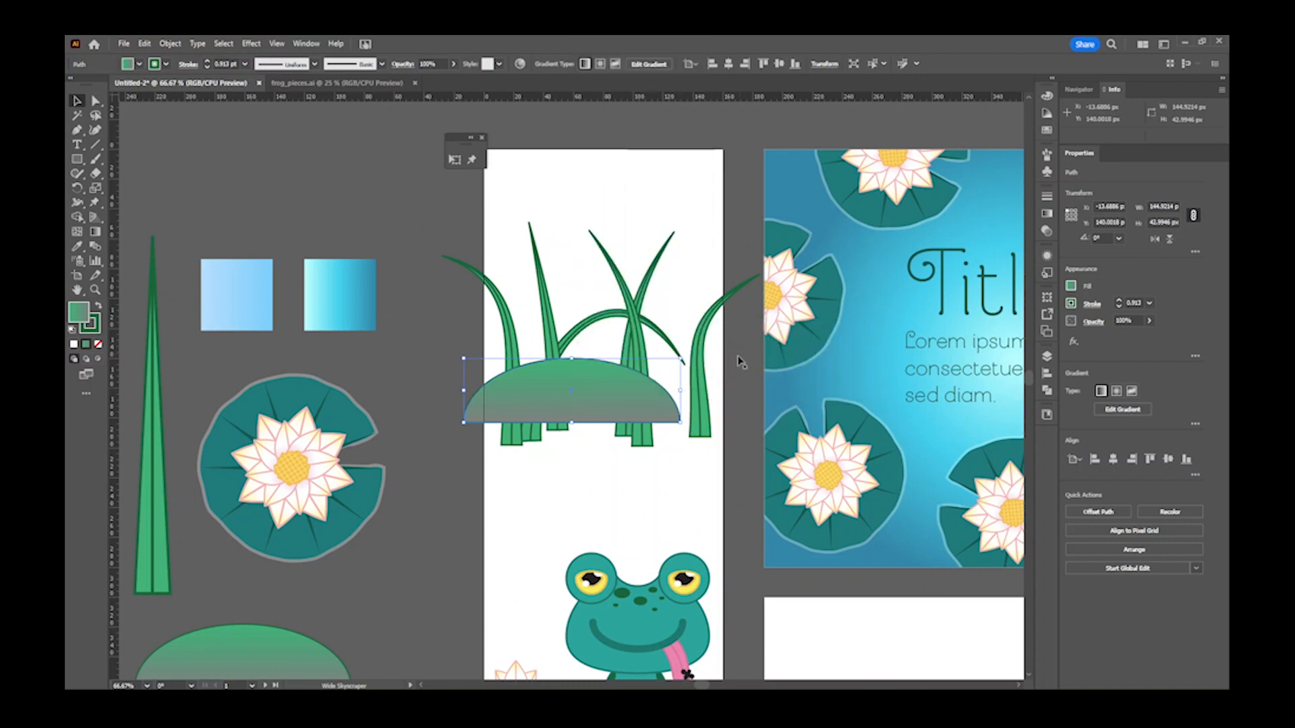
right_click(596, 391)
mouse_move(663, 332)
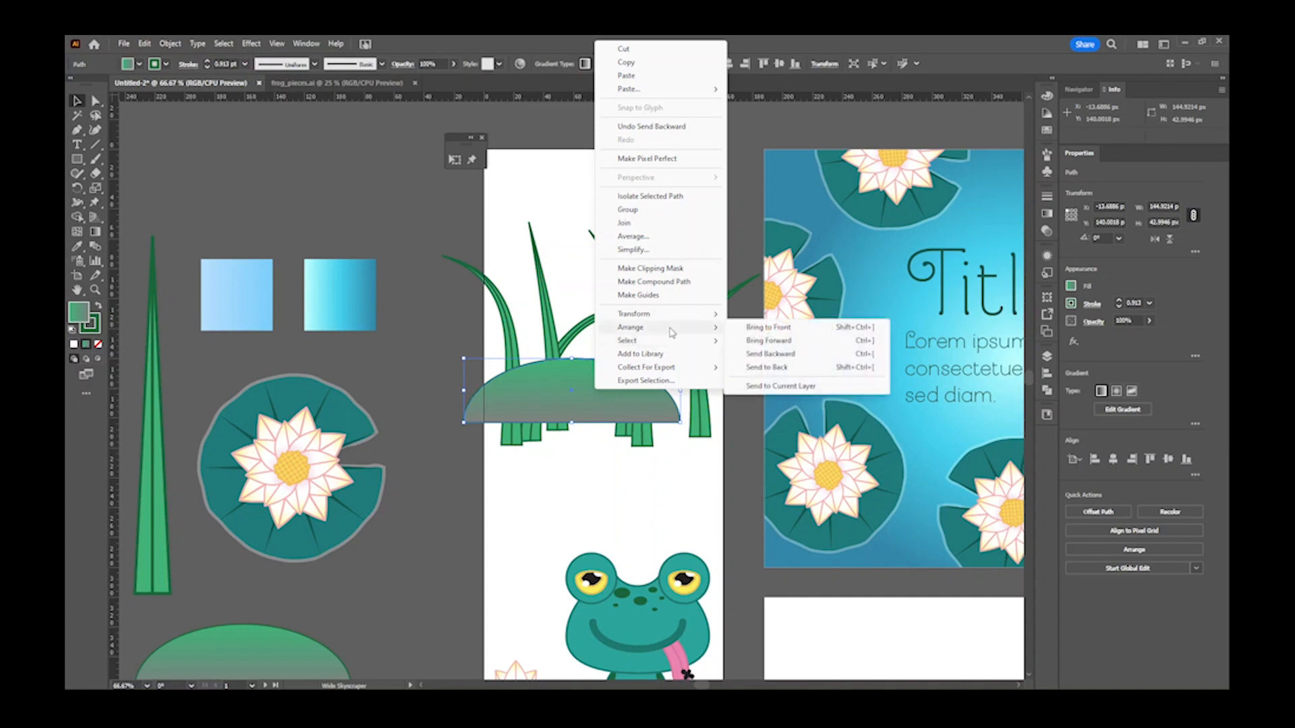
left_click(748, 356)
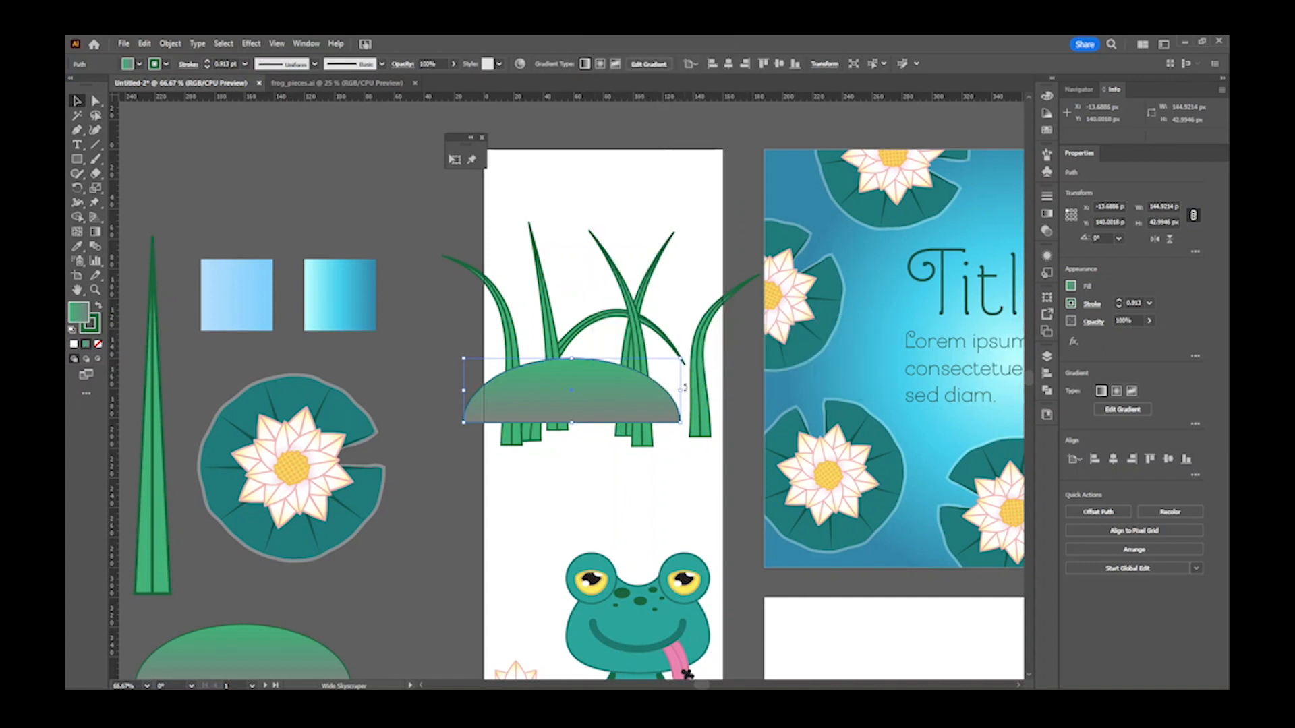
key("a")
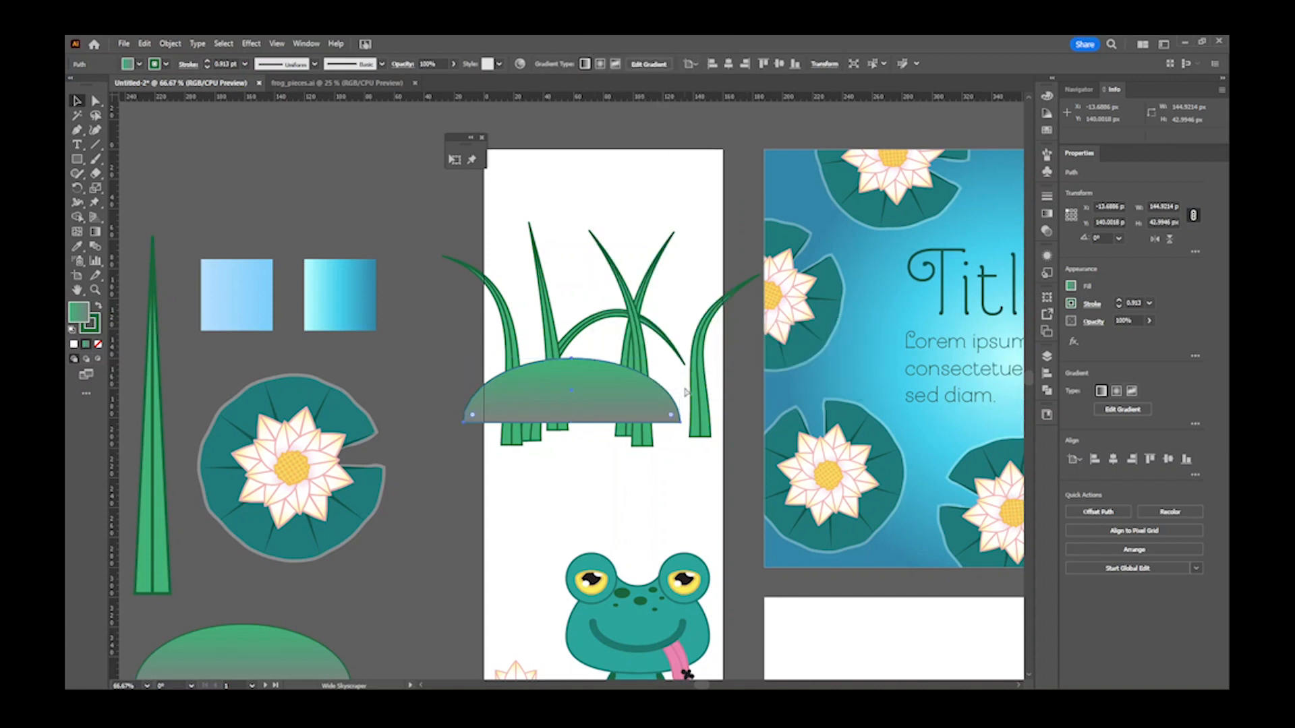
key("ctrl+bracketleft")
key("ctrl+bracketleft")
key("ctrl+bracketleft")
key("ctrl+bracketleft")
key("v")
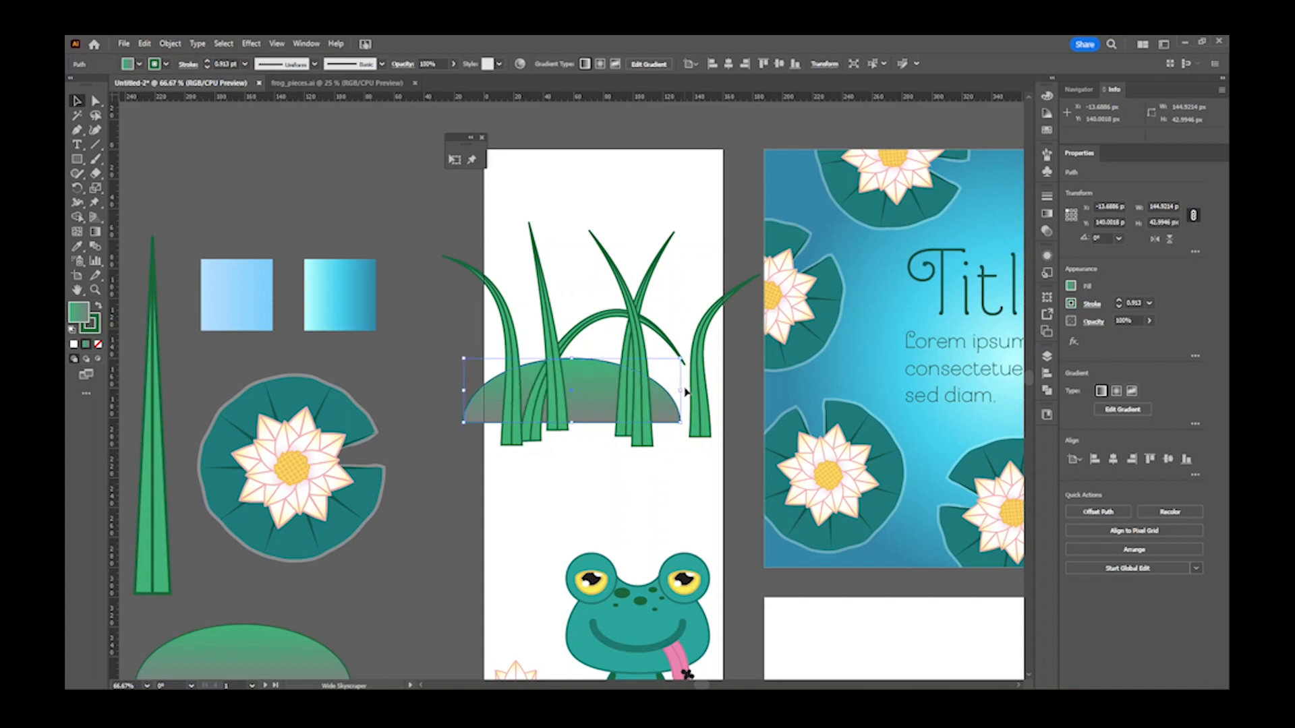
- Bring the arching grass blade forward so it overlaps the neighbouring upright blade
left_click(569, 342)
key("ctrl+bracketright")
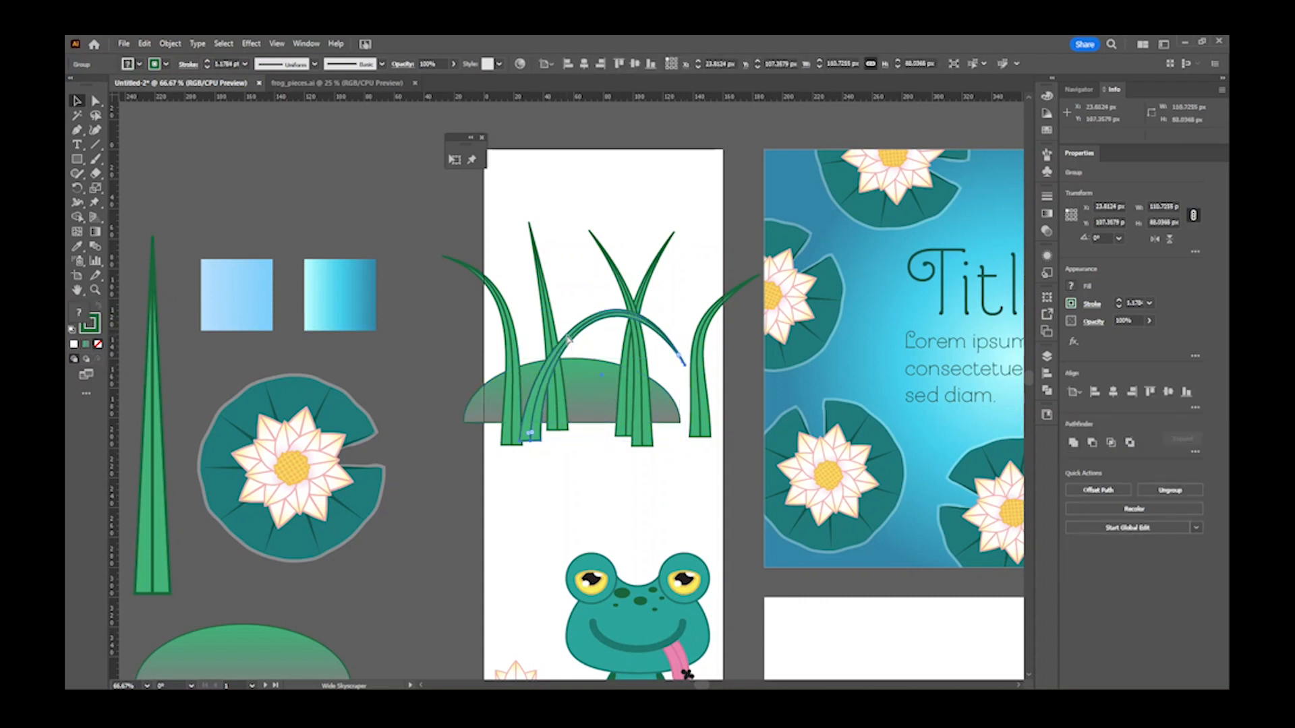
left_click(568, 341)
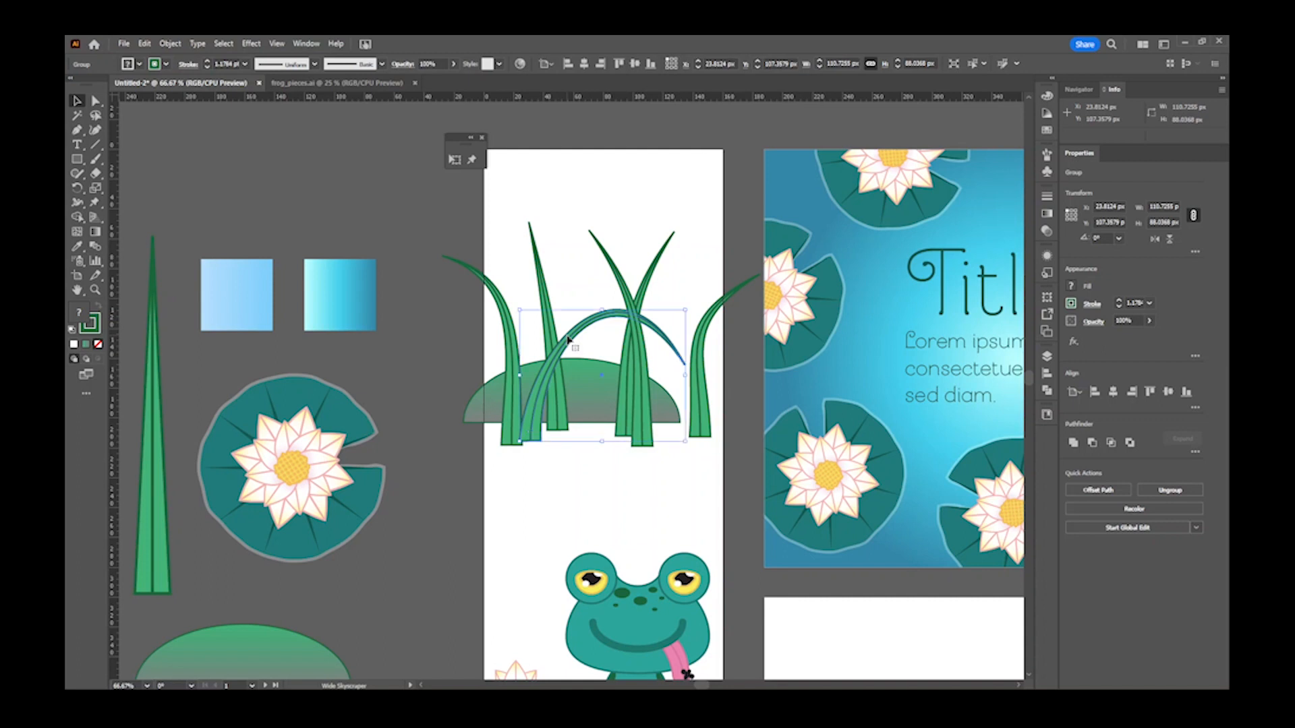
left_click(575, 302)
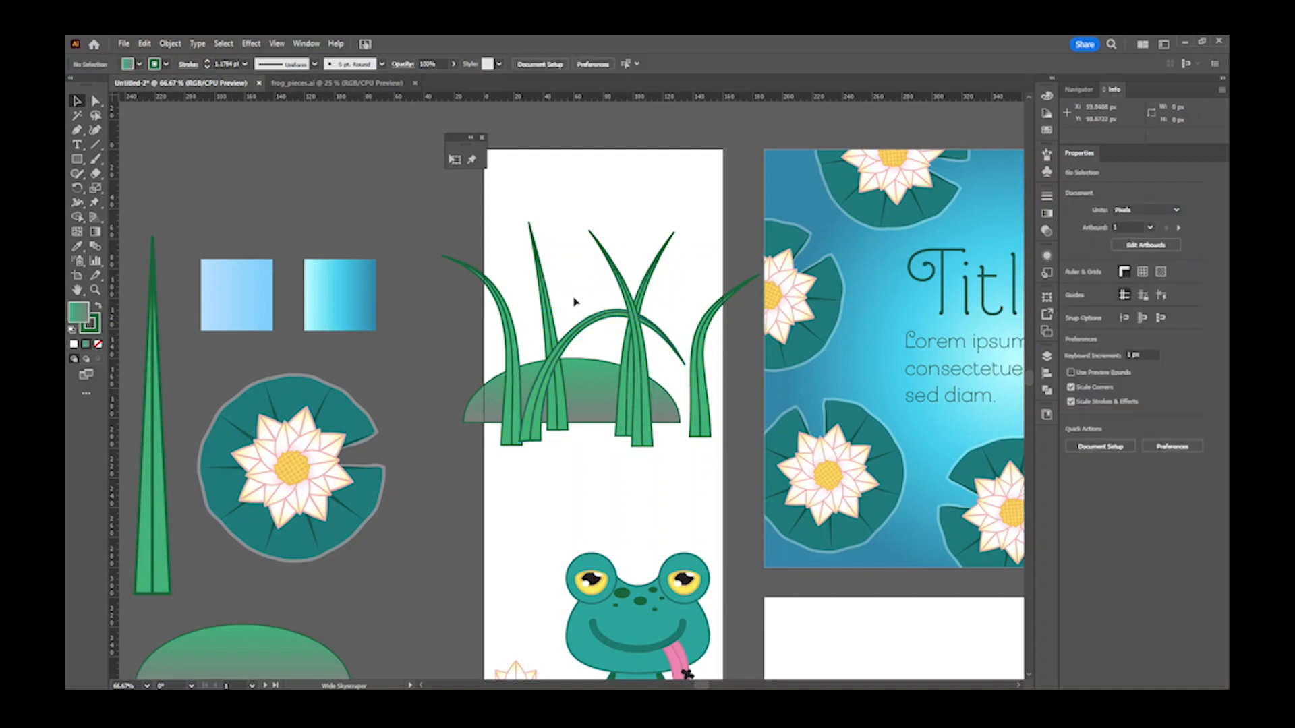
- Narrow the green mound to about 98 px wide and place a copy beside it, behind the blades nearer the artboard's right edge
left_click(507, 343)
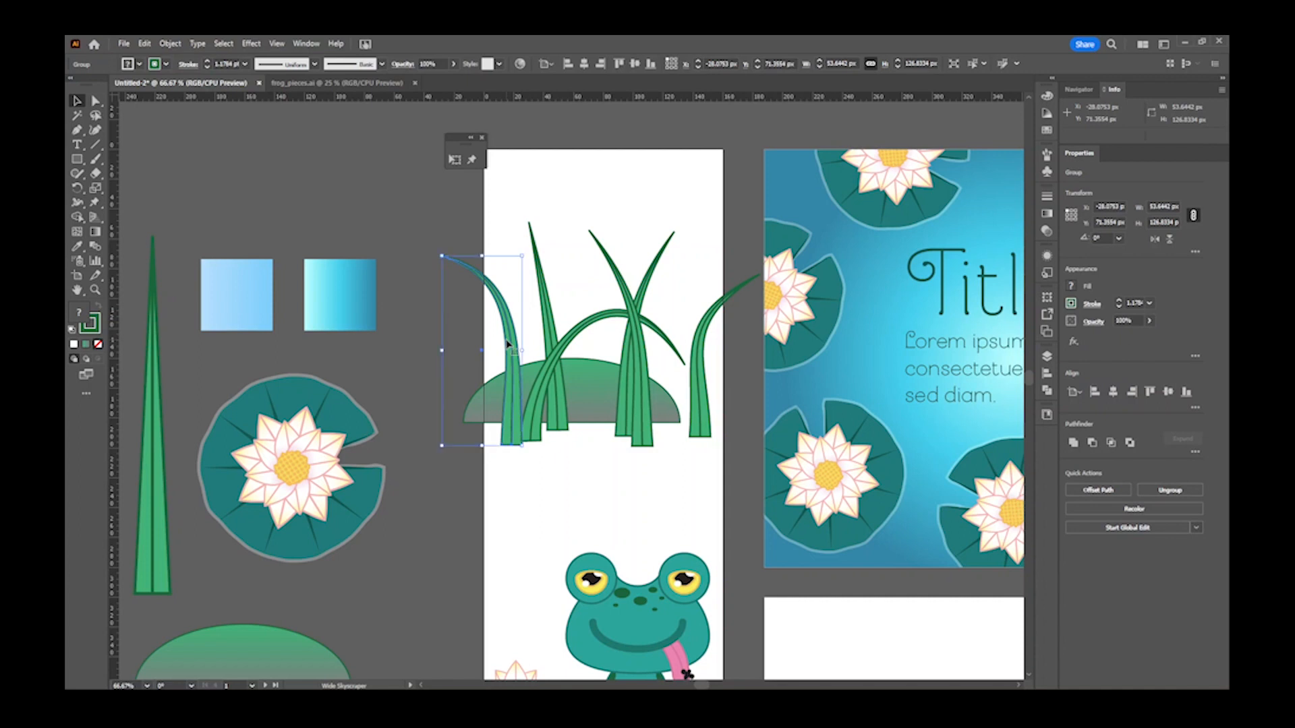
left_click(653, 396)
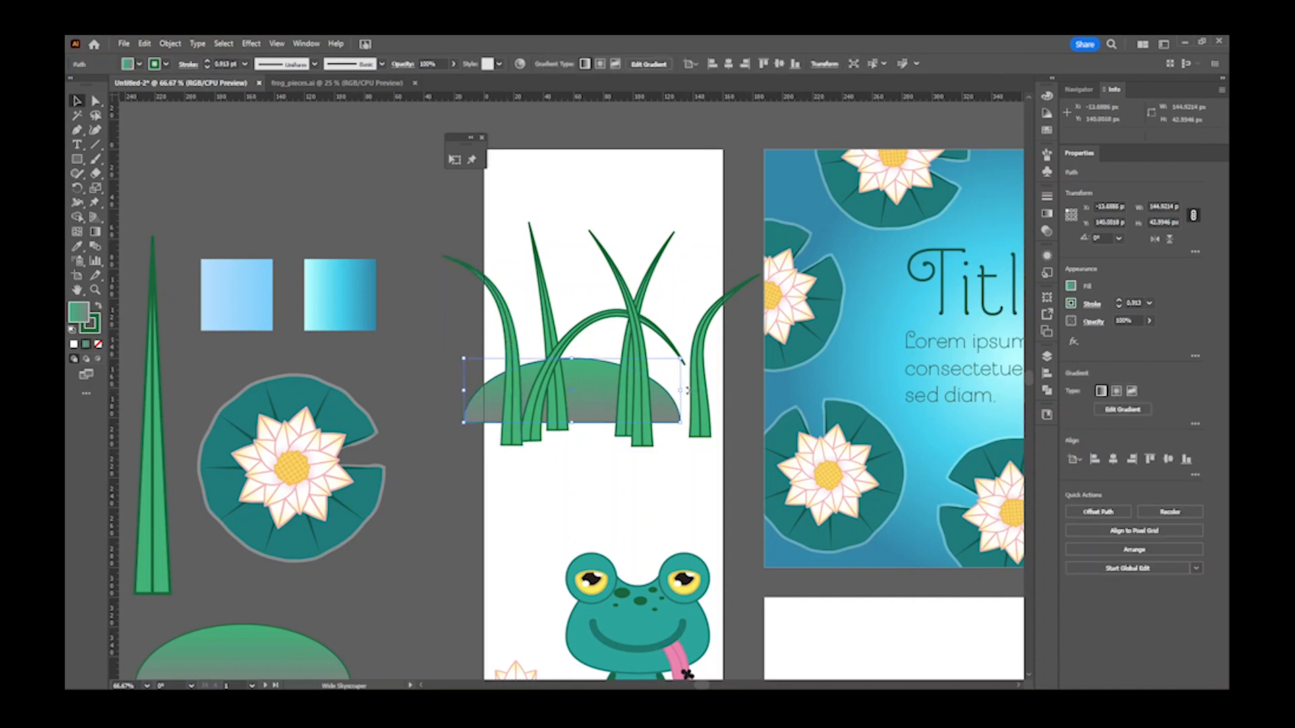
left_click_drag(681, 390, 610, 404)
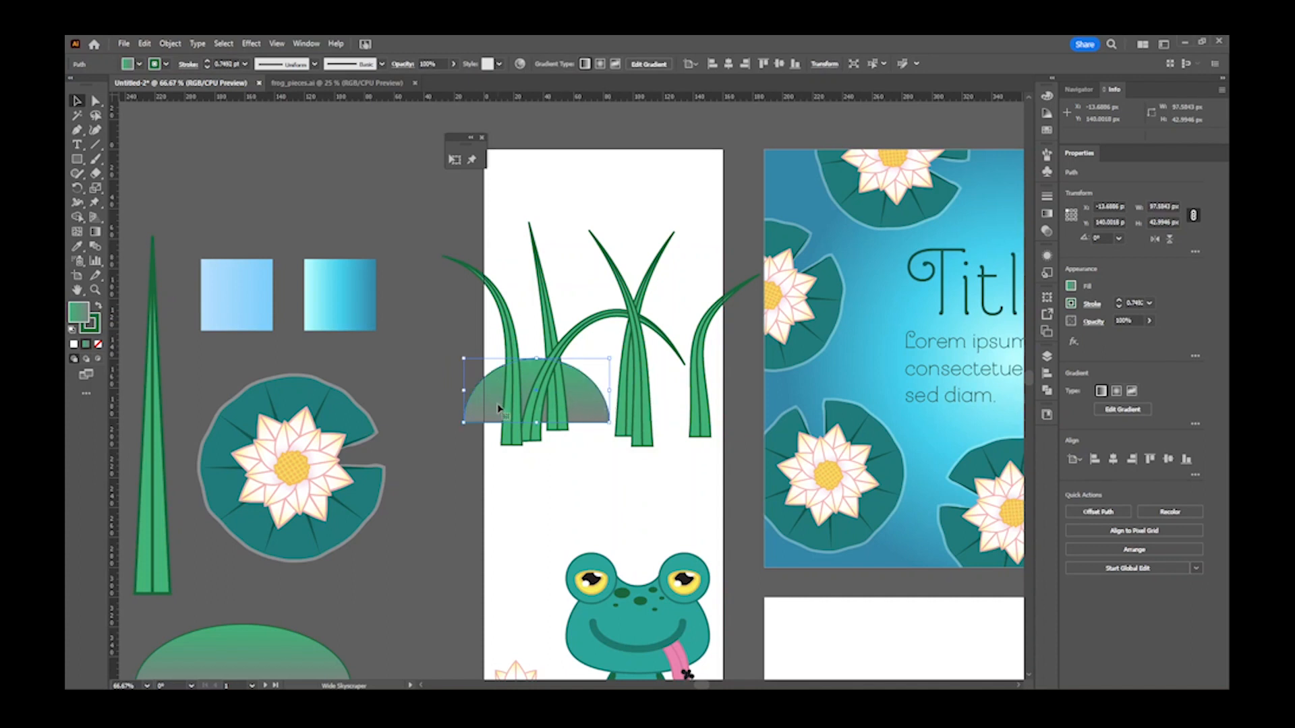
left_click_drag(499, 407, 598, 419)
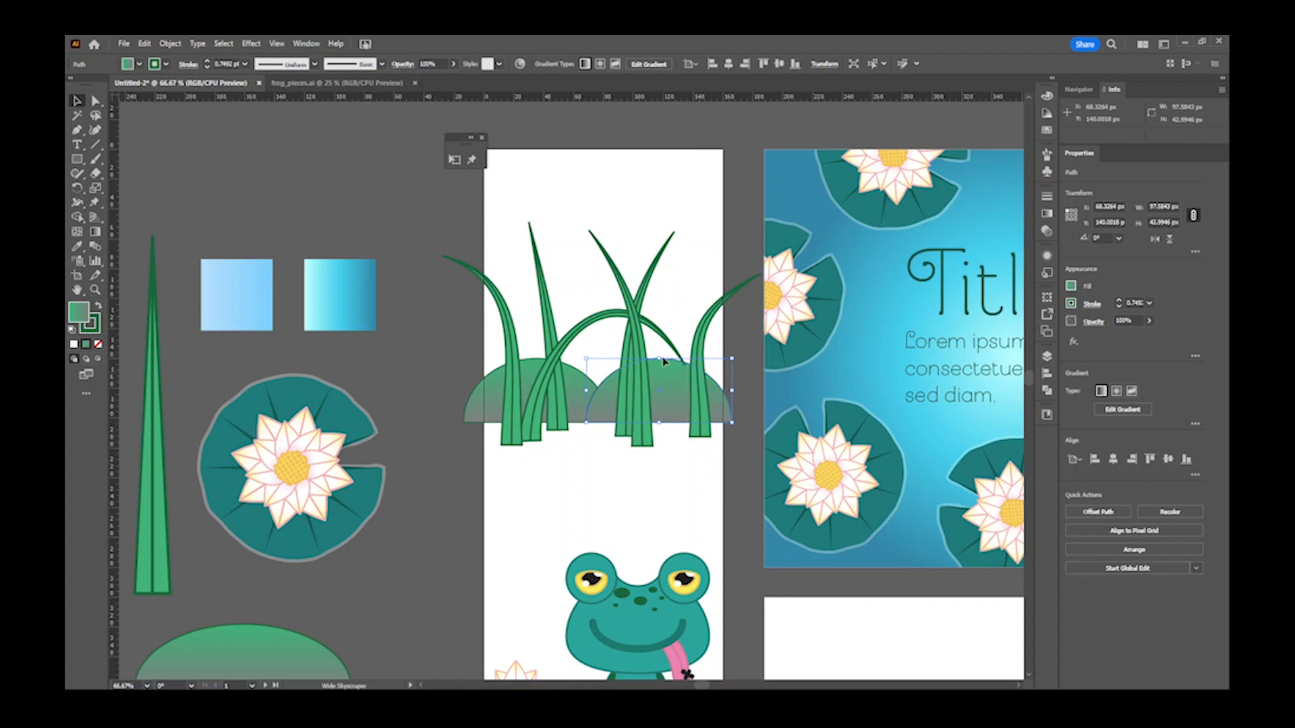
- Enlarge the copied mound to about 100 px wide and 70 px high so it rises above the first one
left_click_drag(659, 359, 657, 321)
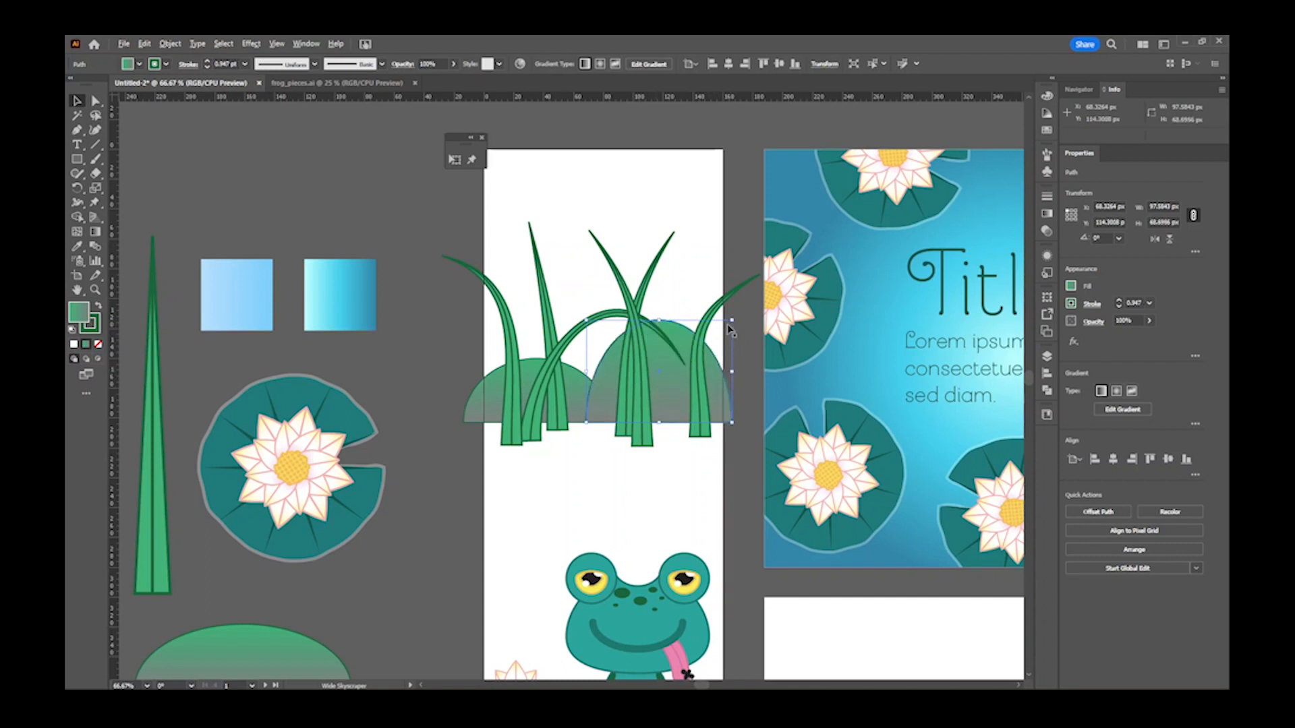
left_click_drag(734, 372, 744, 371)
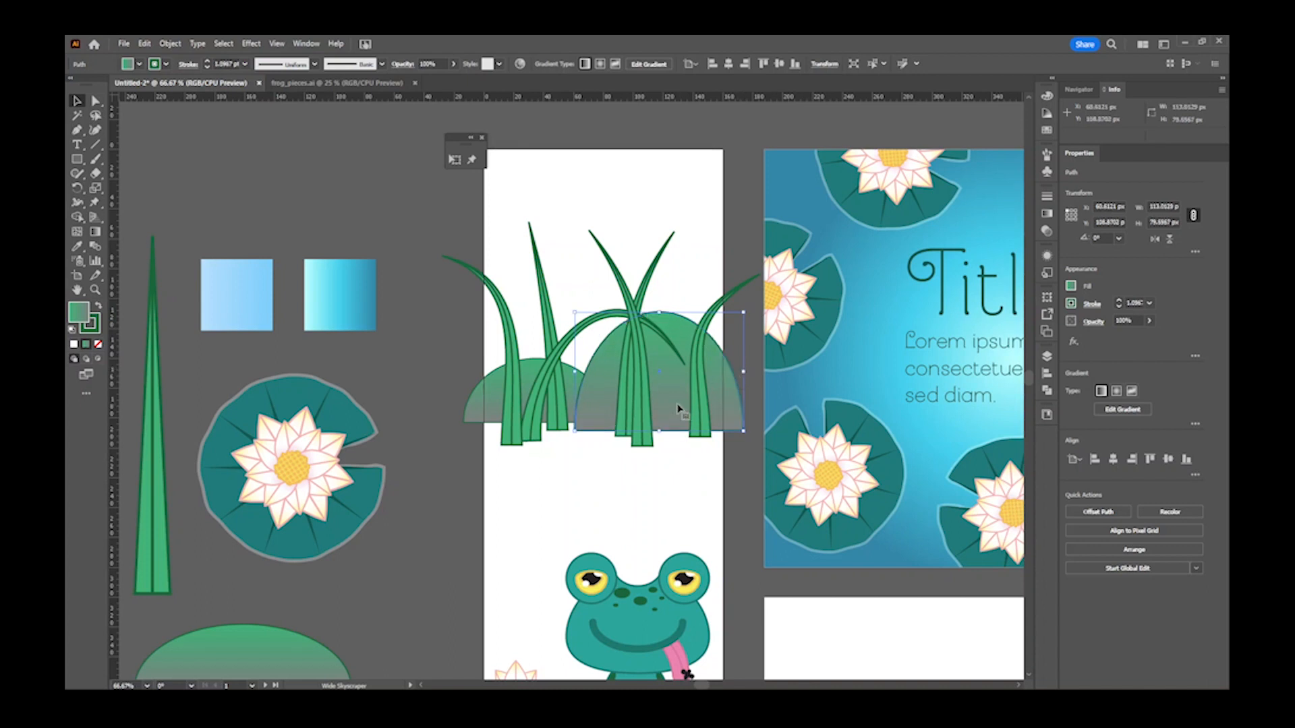
left_click_drag(745, 311, 734, 318)
mouse_move(680, 423)
left_mouse_down()
mouse_move(679, 404)
mouse_move(680, 423)
left_mouse_up()
- Turn on Smart Guides, align the taller mound's base with the smaller mound's, and nudge it 4 px to the left
left_click(276, 43)
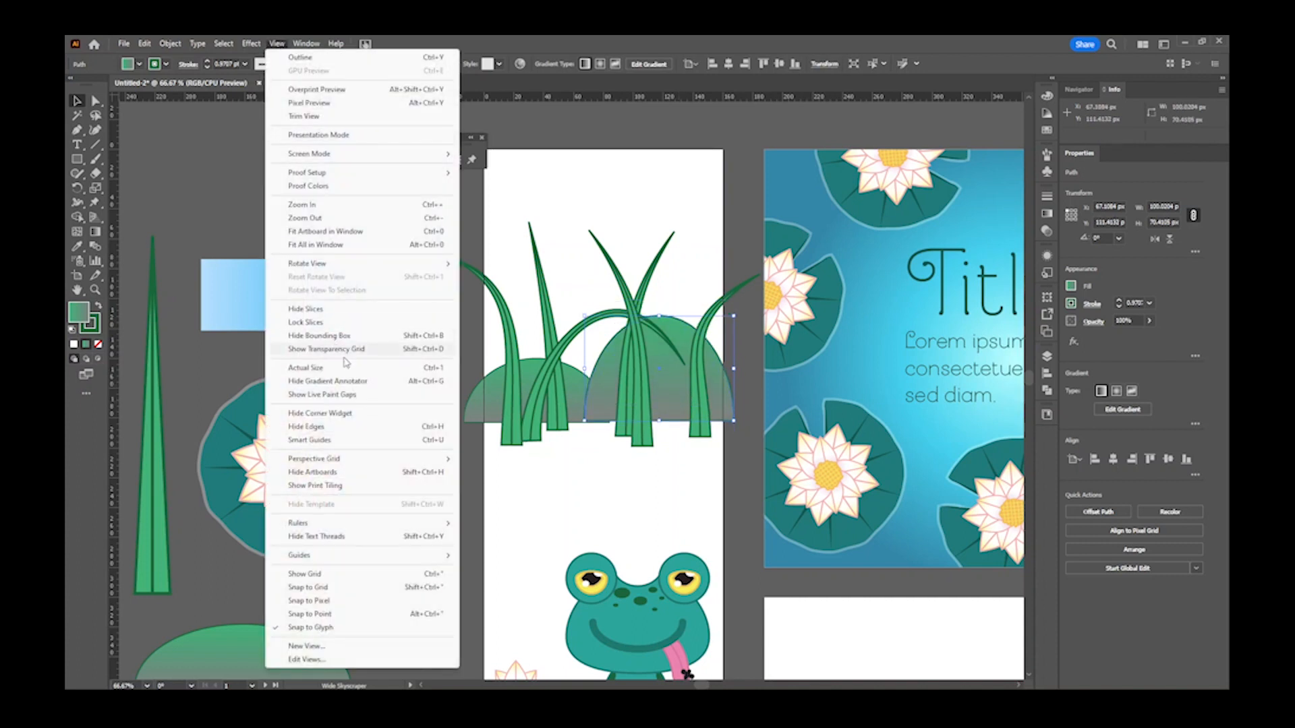
left_click(364, 439)
mouse_move(666, 406)
left_mouse_down()
mouse_move(665, 391)
mouse_move(665, 409)
left_mouse_up()
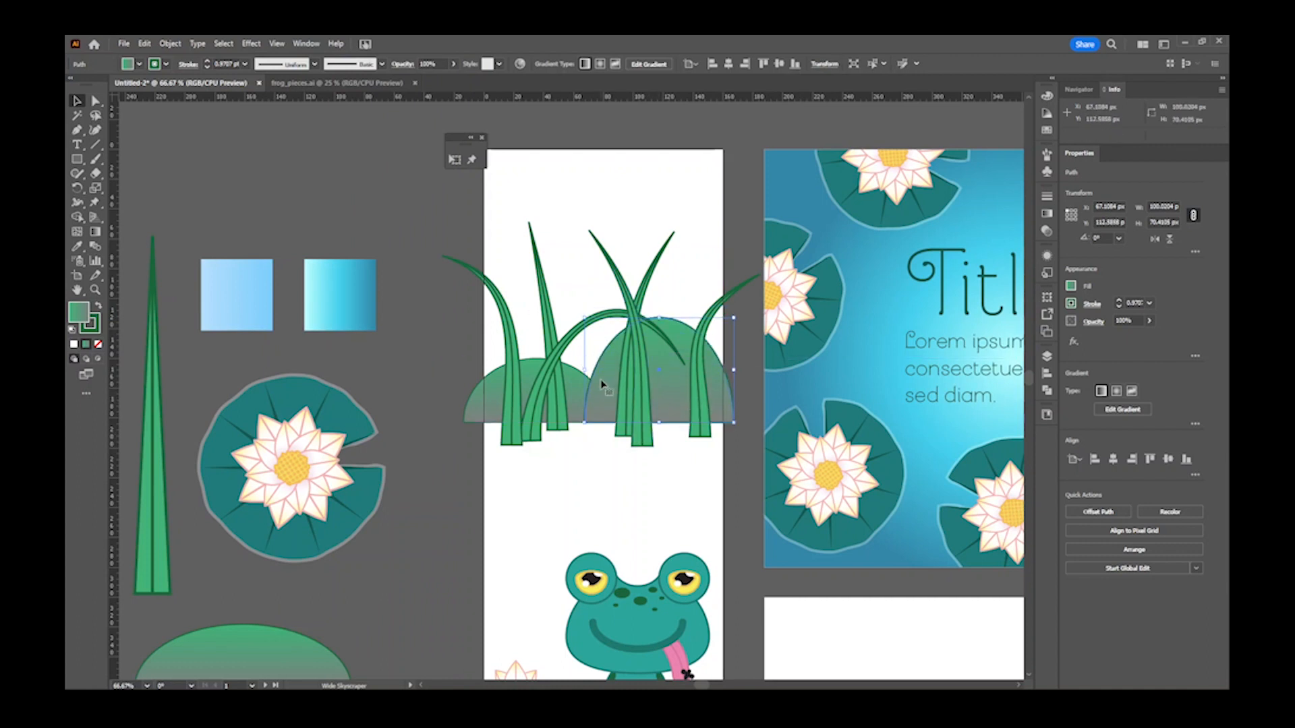
key("Left")
key("Left")
key("Left")
key("Left")
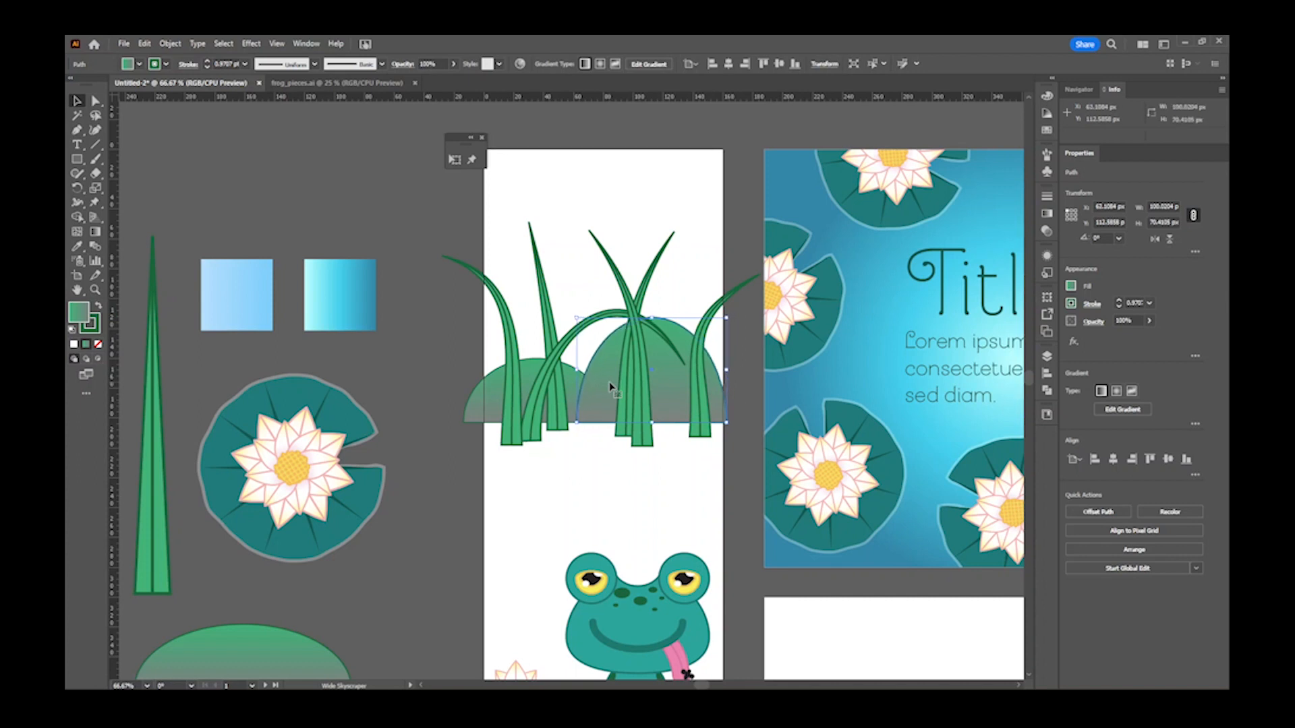
key("ctrl+shift+b")
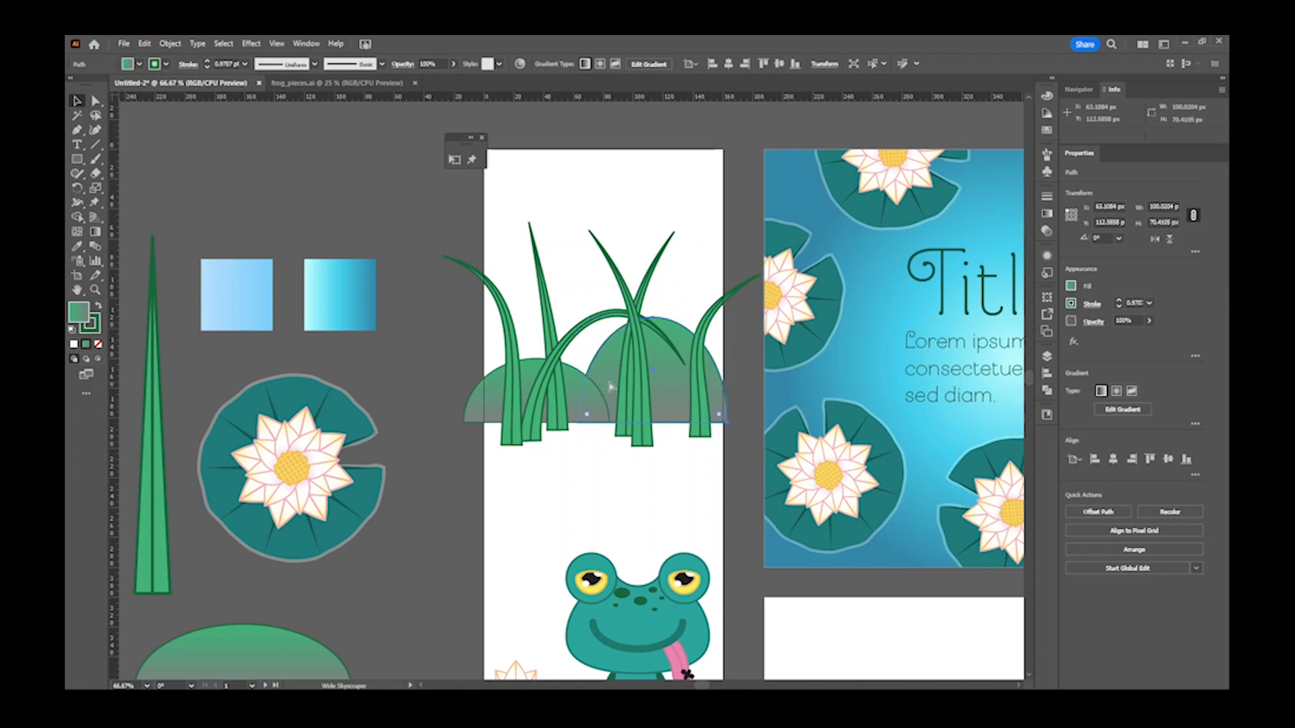
key("ctrl+shift+b")
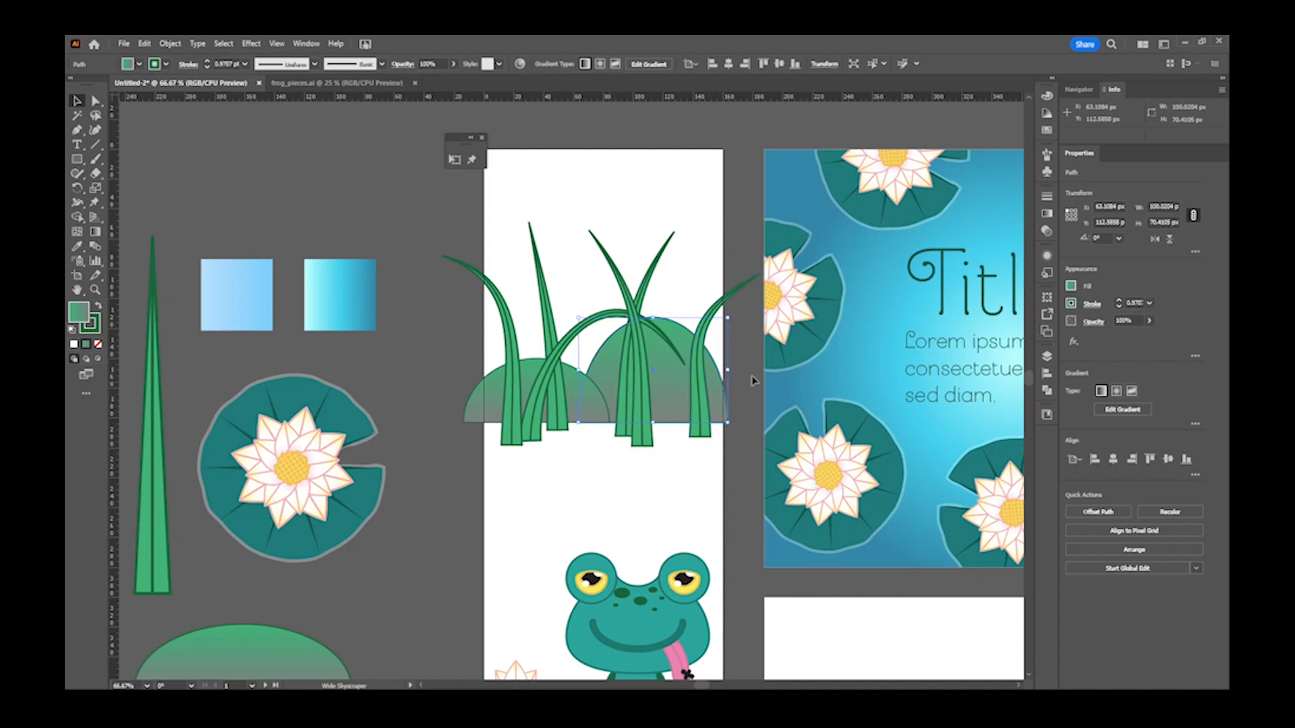
left_click(743, 385)
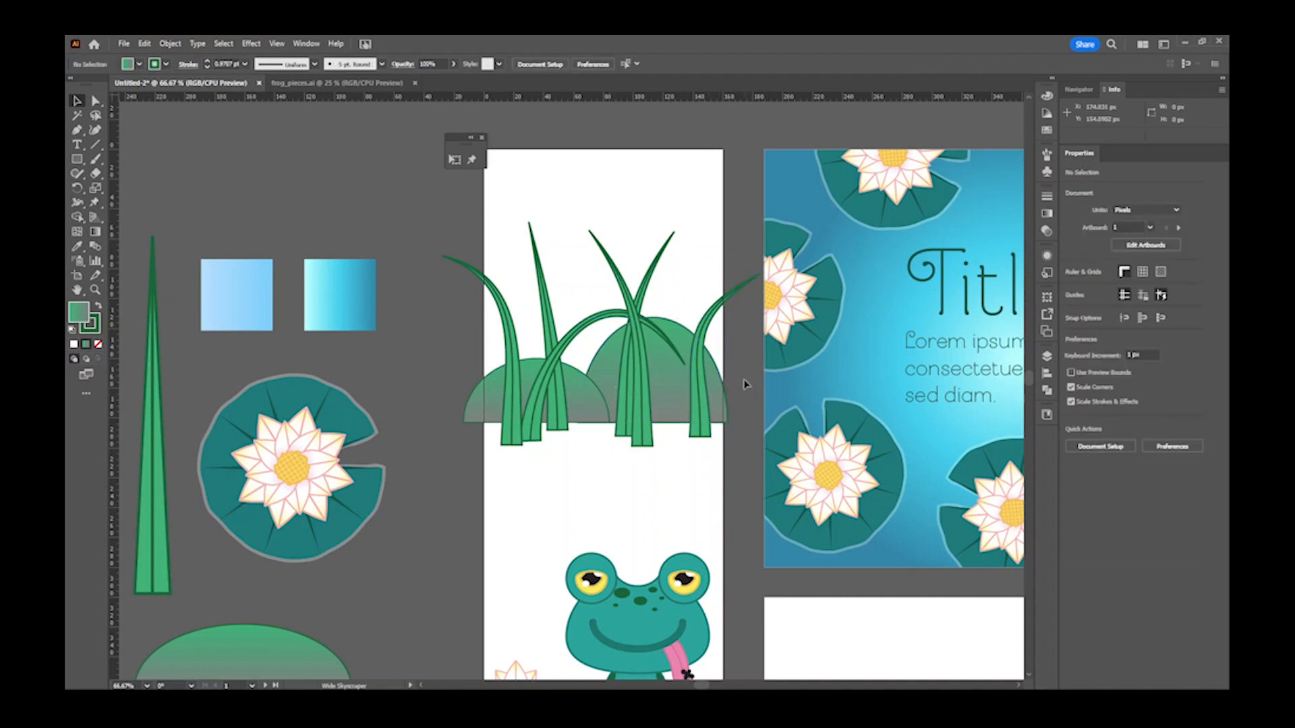
- Scale the cattail proportionally to 75% twice and position it over the left part of the grass on the Wide Skyscraper artboard
left_click_drag(470, 459, 640, 445)
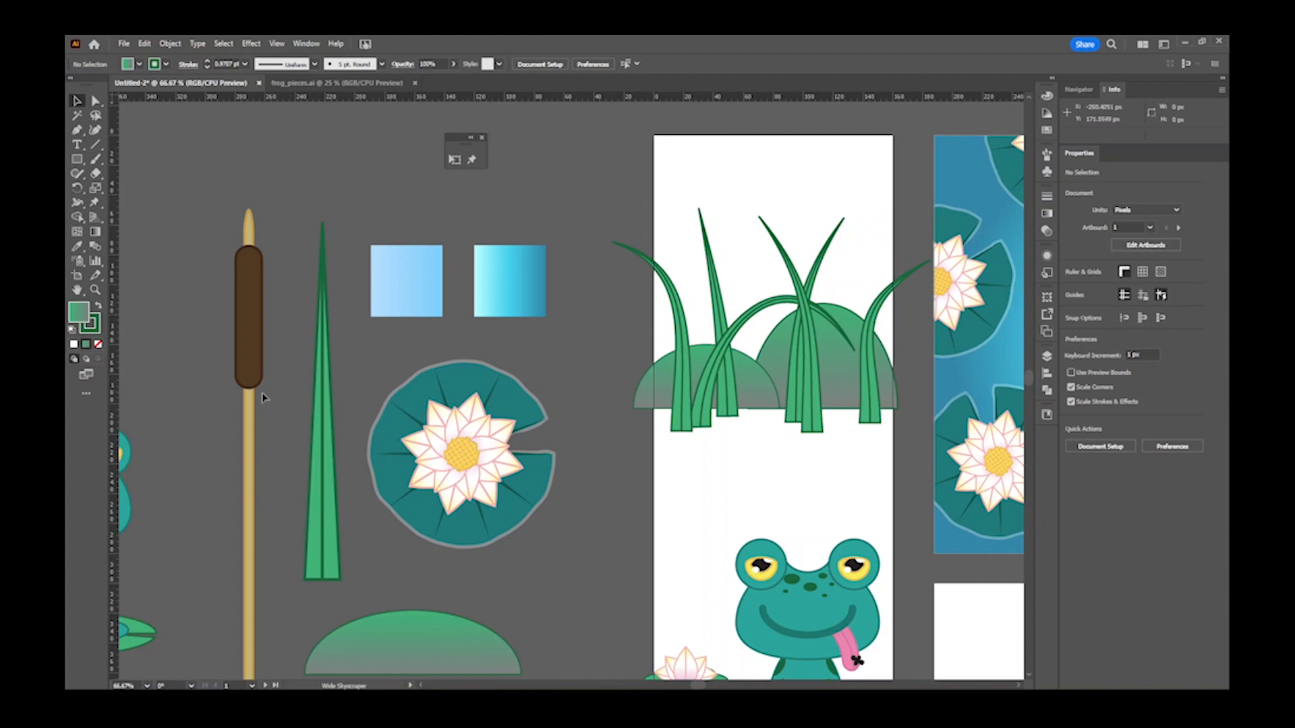
left_click_drag(249, 377, 454, 321)
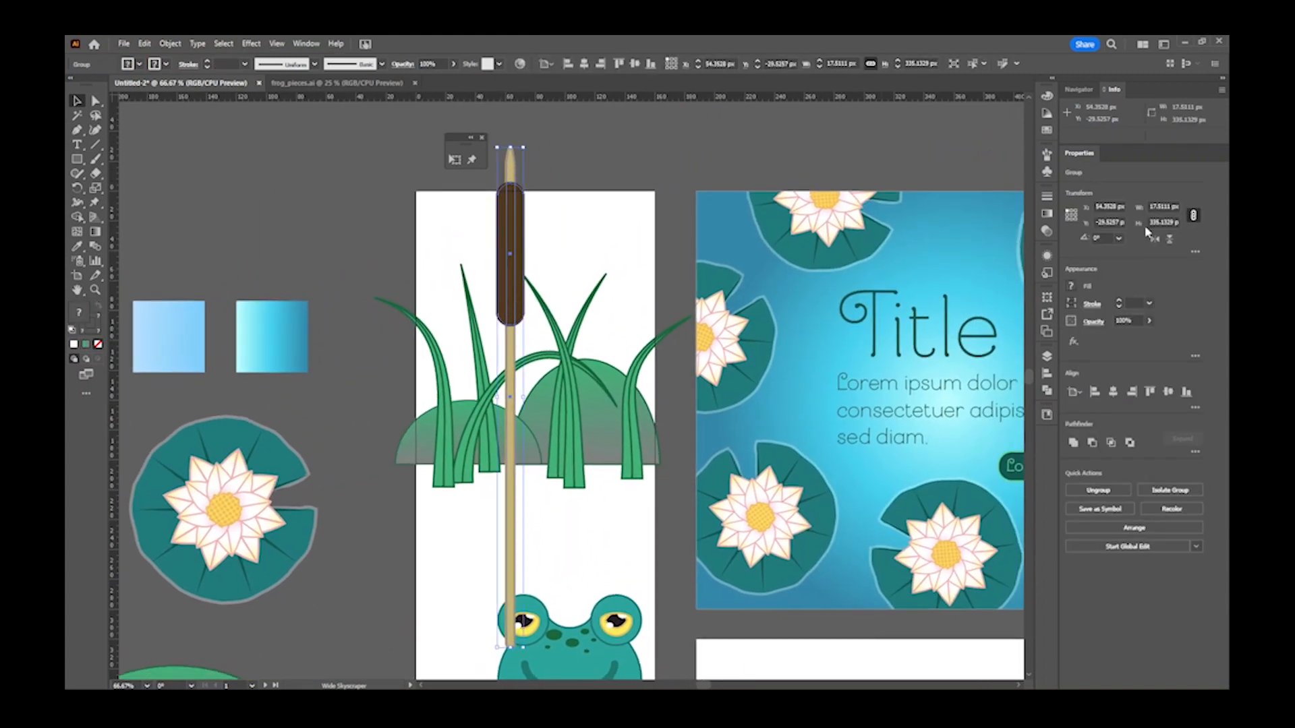
left_click(1173, 206)
type("75")
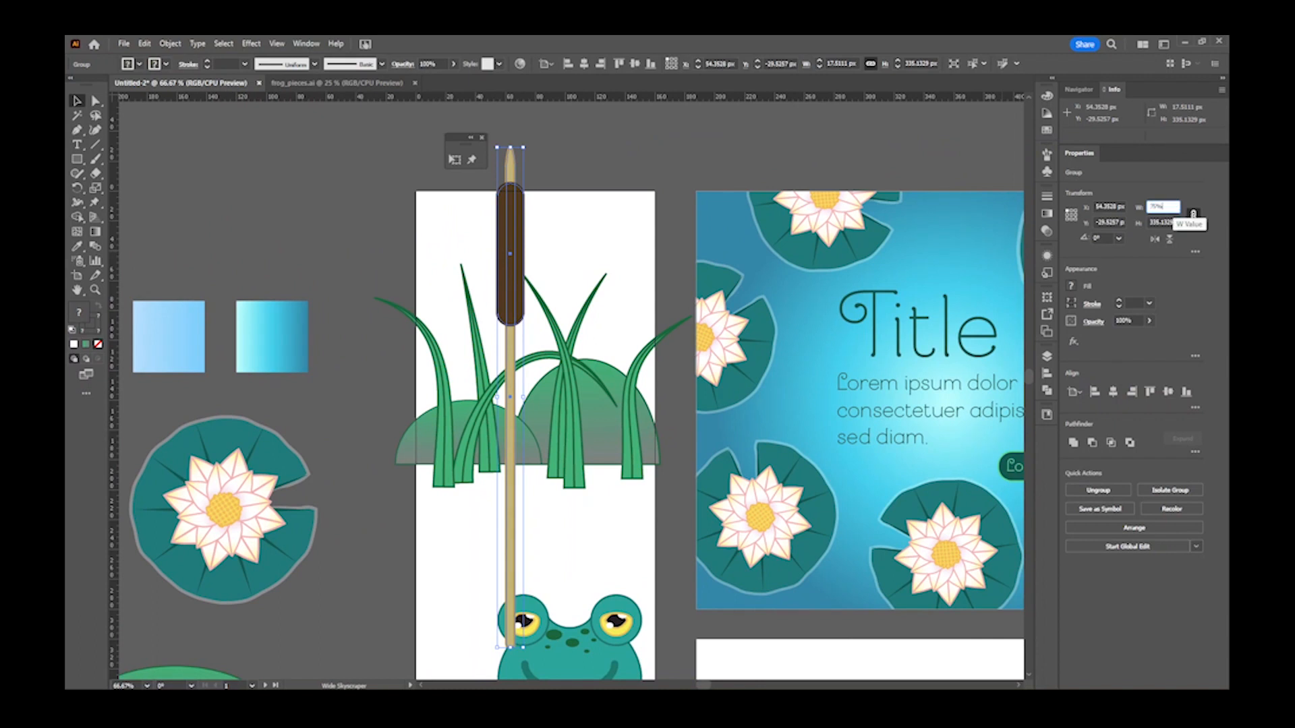
key("Return")
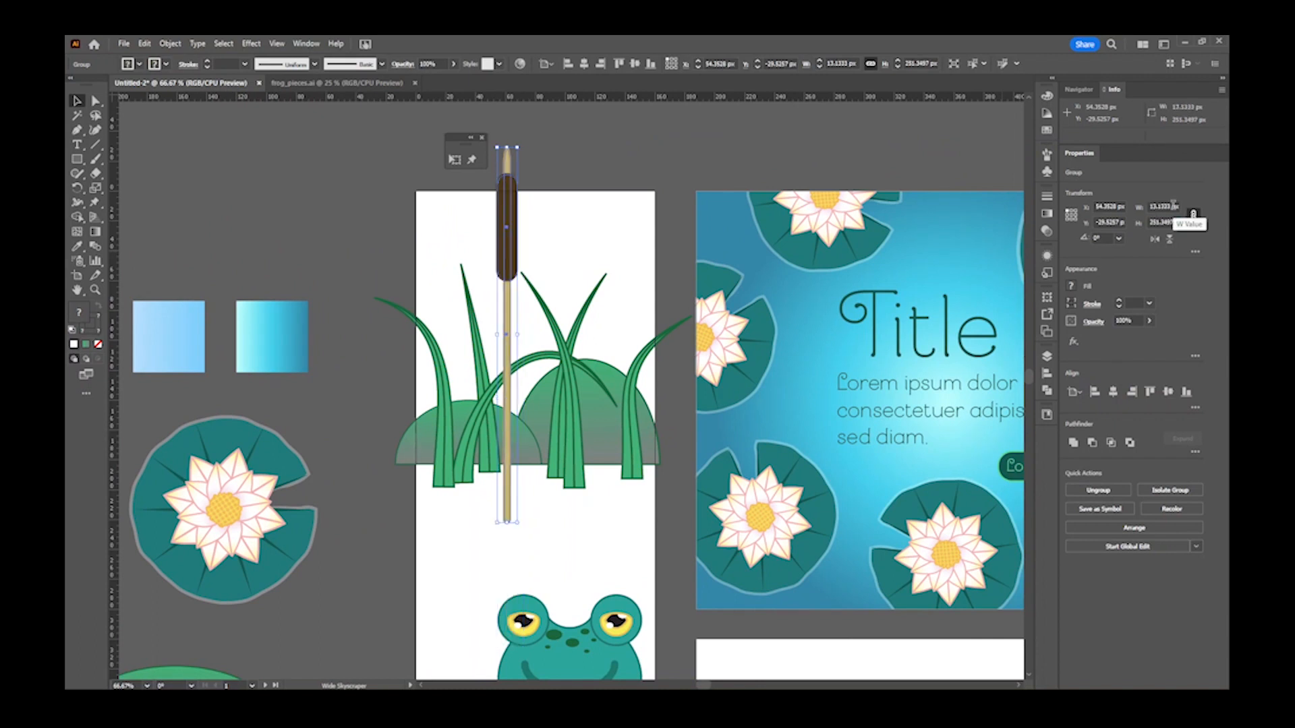
left_click(1173, 206)
triple_click(1173, 205)
type("15")
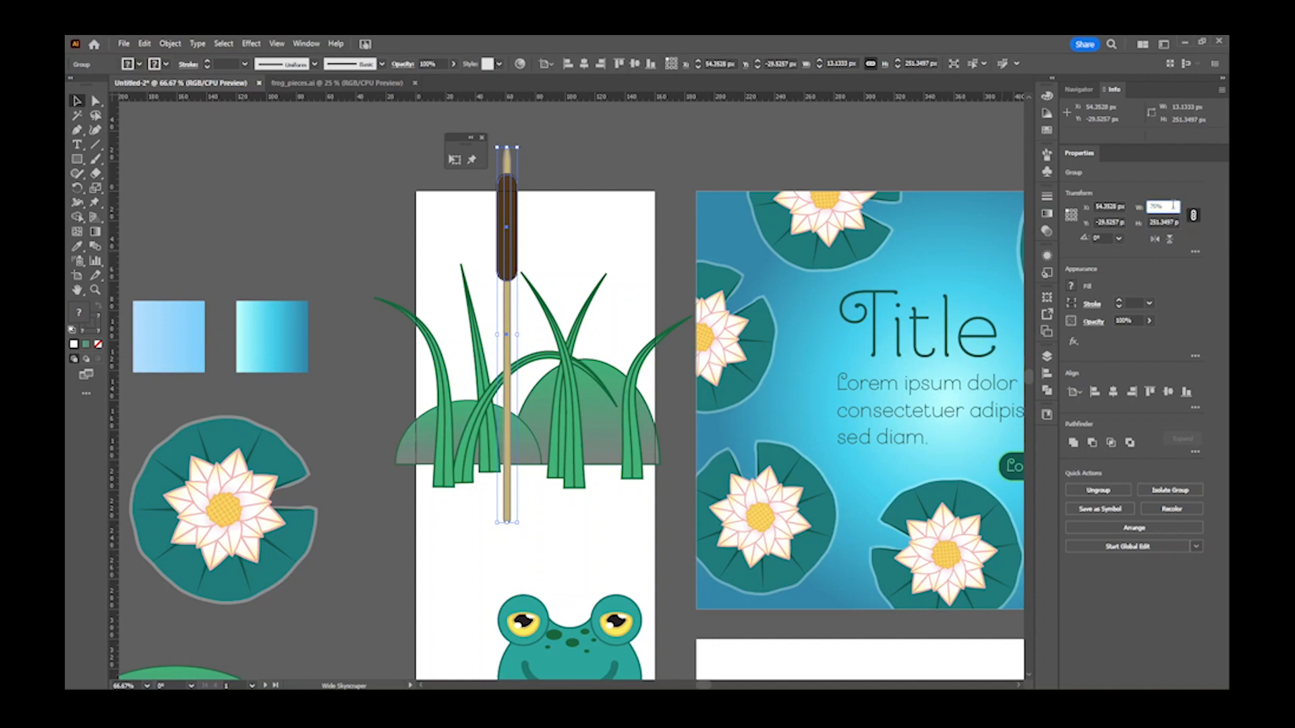
key("Return")
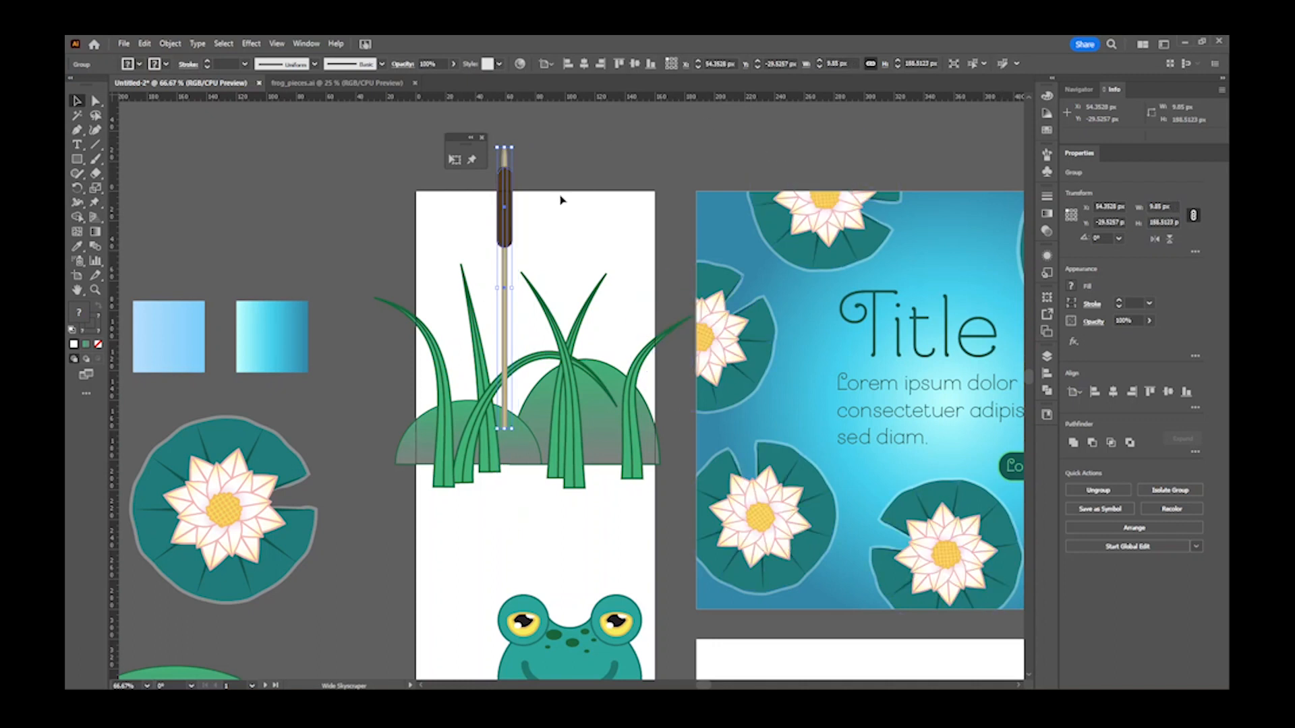
left_click_drag(492, 232, 464, 251)
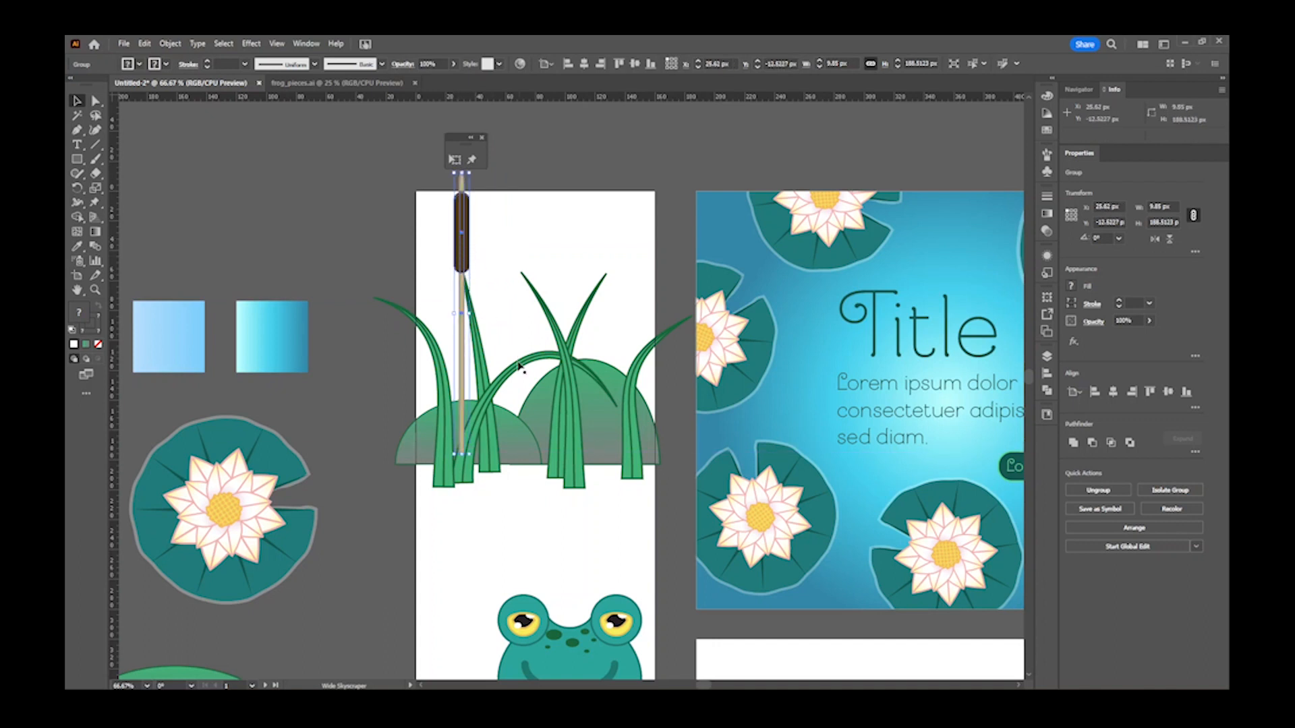
- Try to resize all the grass blades together, and undo the last resize
left_click(437, 362)
left_click(507, 376, "shift")
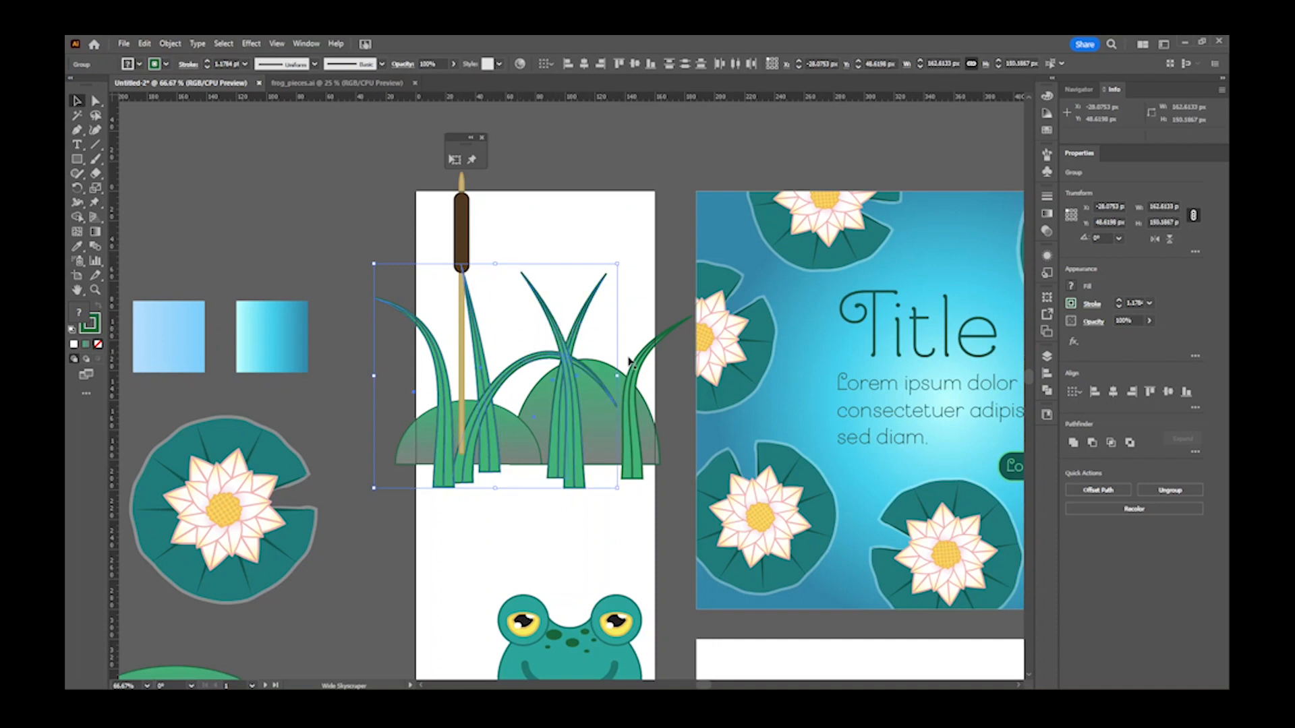
left_click(641, 375, "shift")
mouse_move(533, 266)
left_mouse_down()
mouse_move(534, 289)
mouse_move(532, 265)
left_mouse_up()
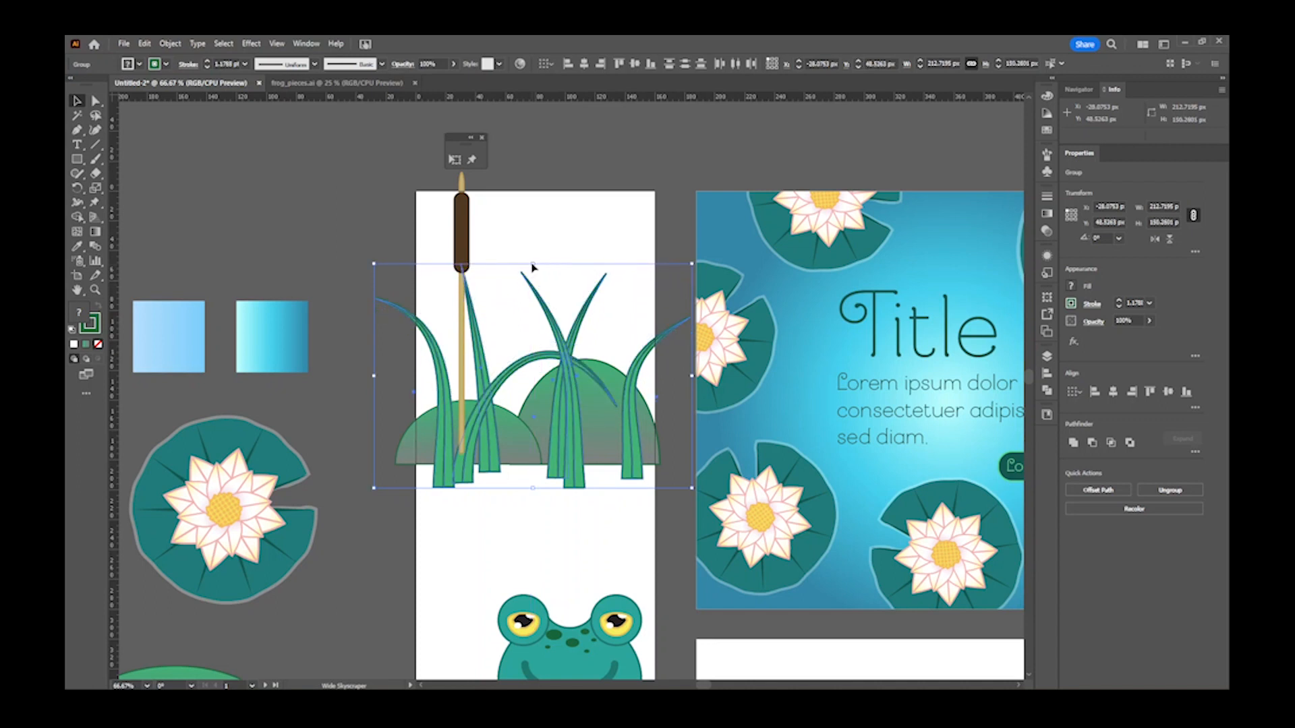
left_click_drag(376, 377, 383, 378)
key("ctrl+z")
- Scale the cattail proportionally to a width of 14 px and set its transform reference point to top center
left_click(458, 238)
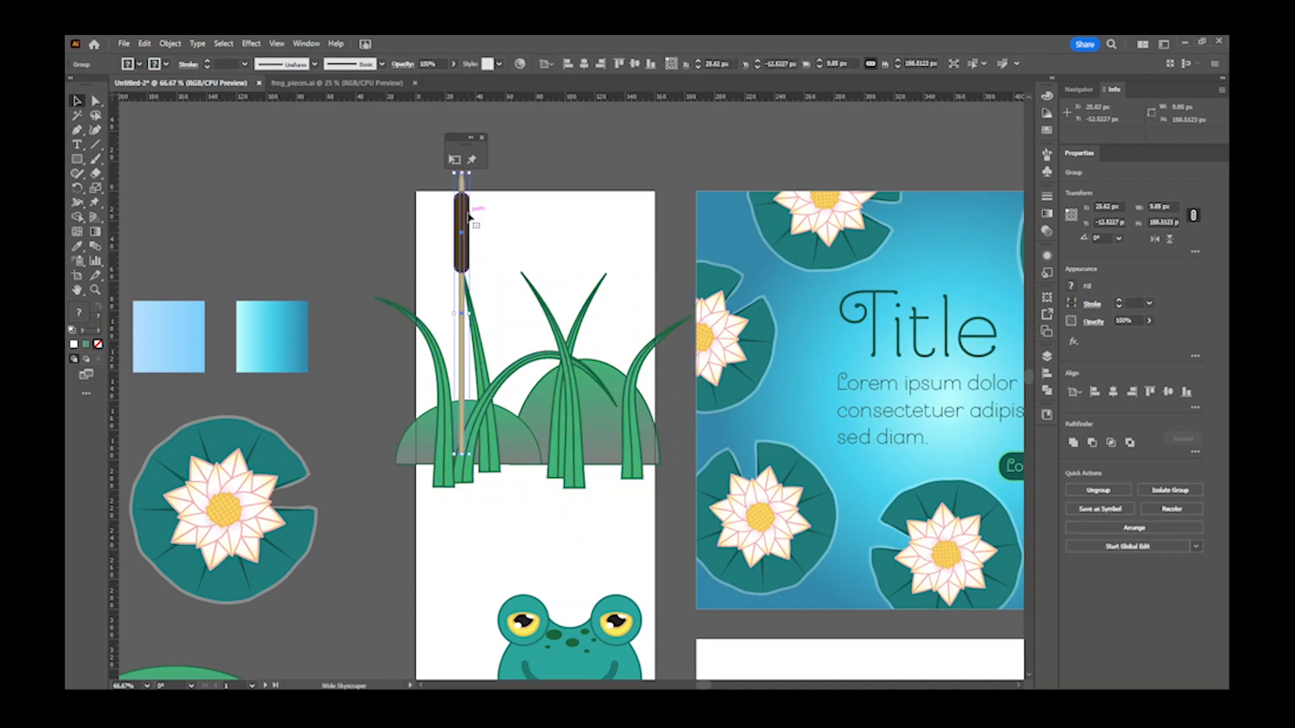
left_click_drag(470, 175, 473, 268)
left_click(1162, 207)
key("Up")
key("Up")
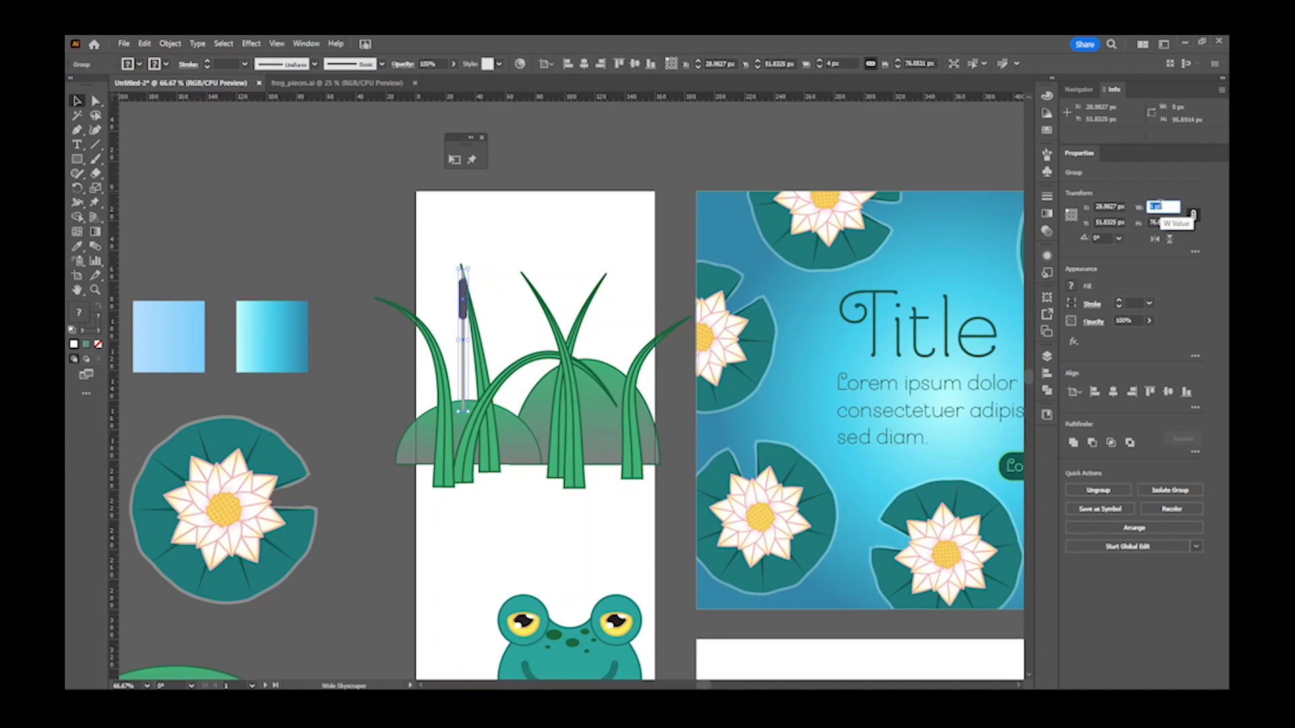
key("Up")
key("Up")
key("Up")
key("Up")
key("Up")
key("Up")
key("Up")
key("Up")
key("Up")
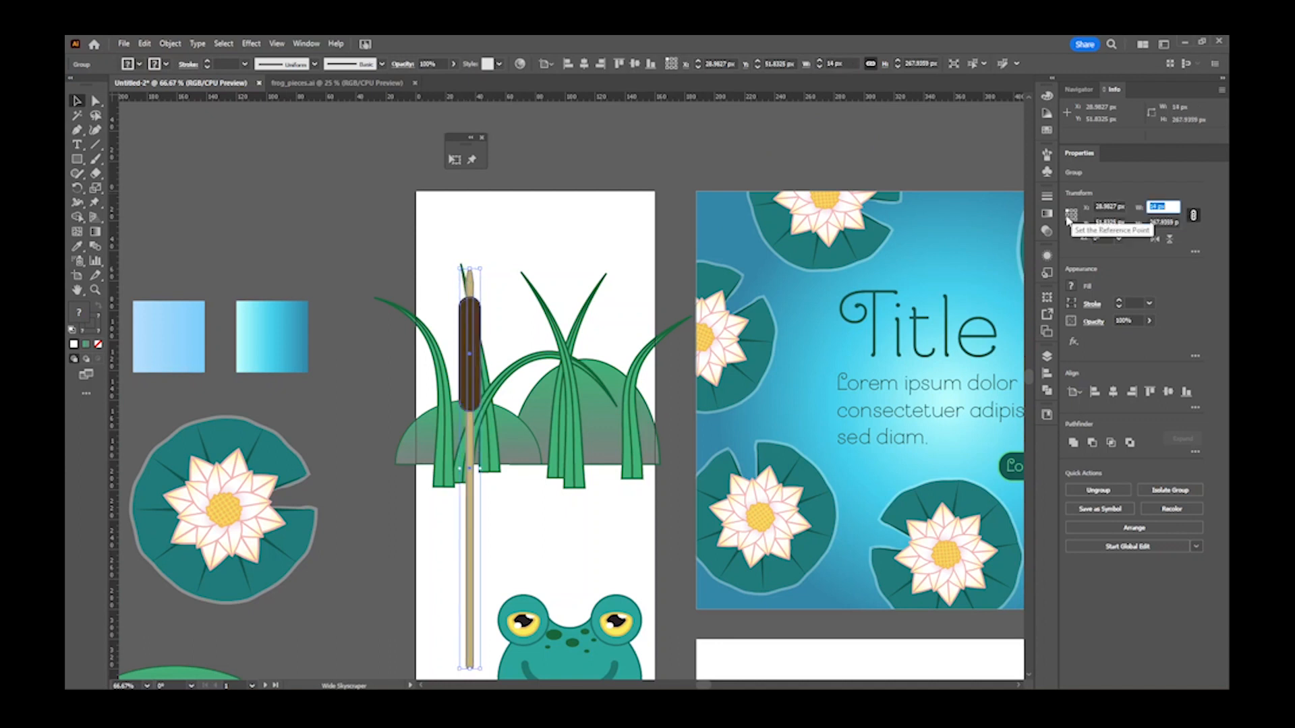
left_click(1072, 216)
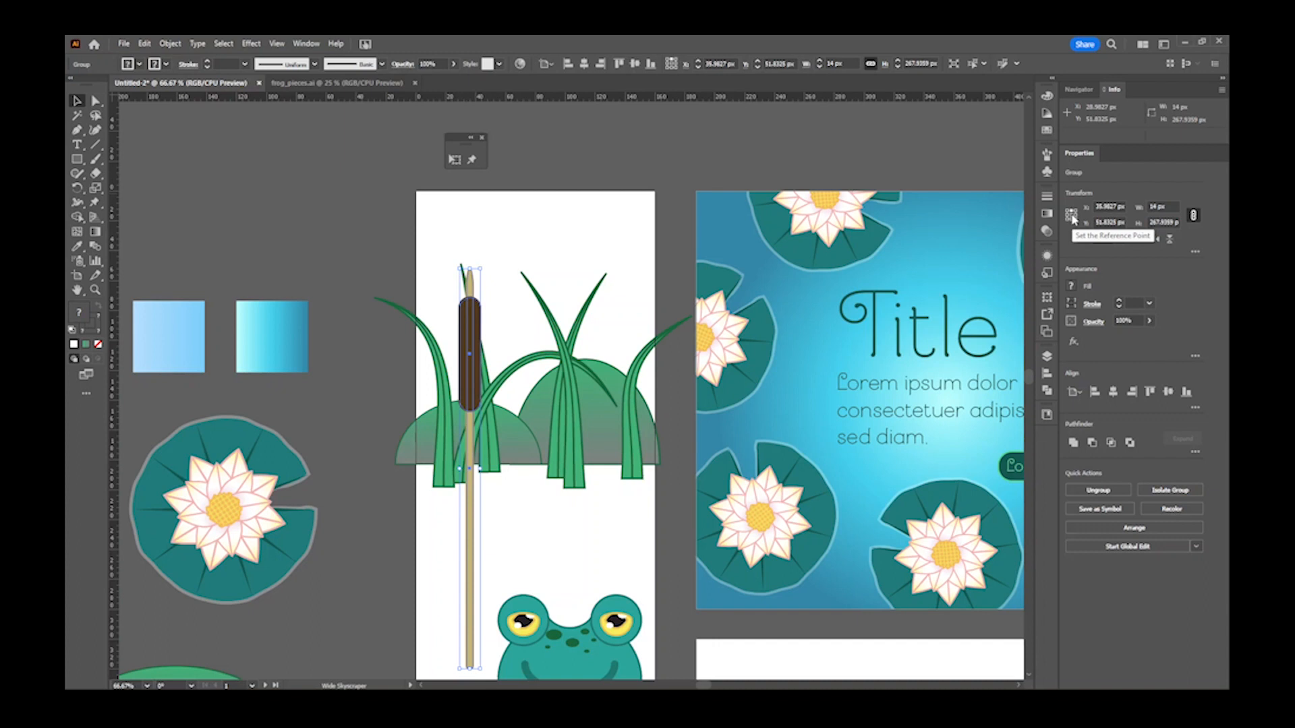
- Scale the cattail proportionally about its center to a width of 9 px and position it standing on the smaller mound
left_click(1073, 217)
left_click(1160, 207)
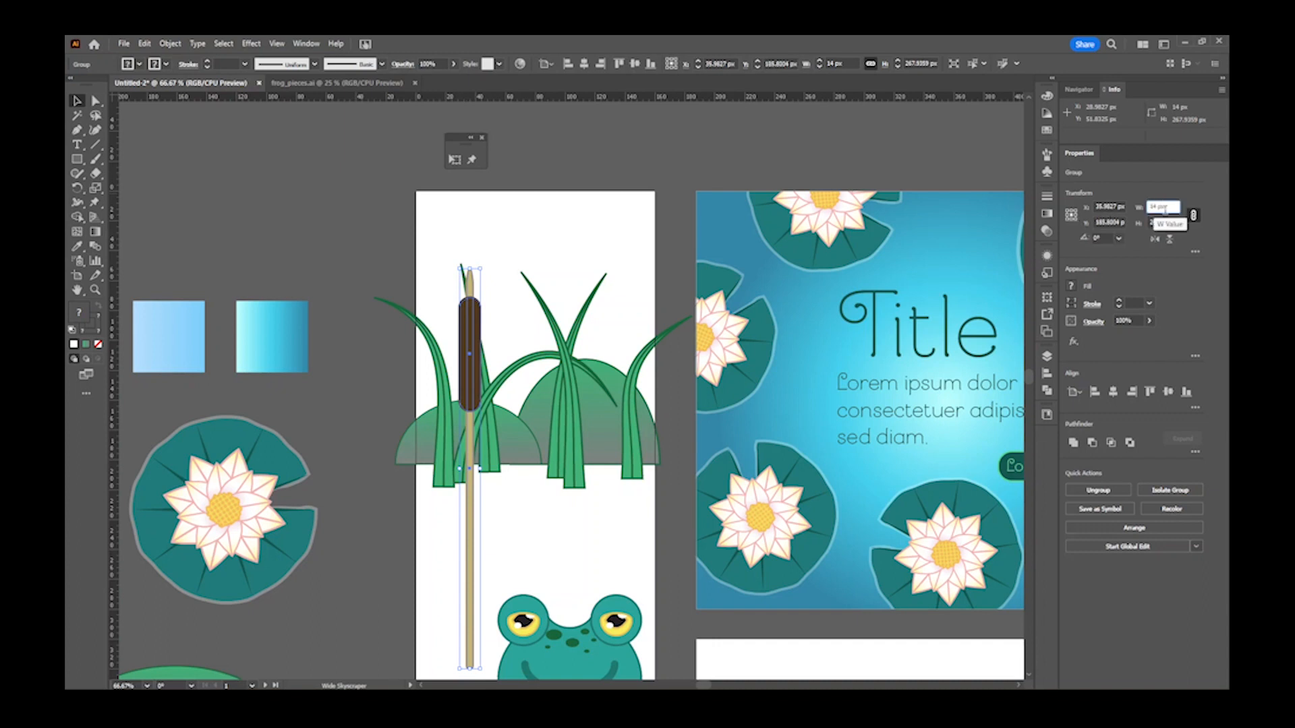
key("Down")
key("Down")
key("Down")
key("Down")
key("Down")
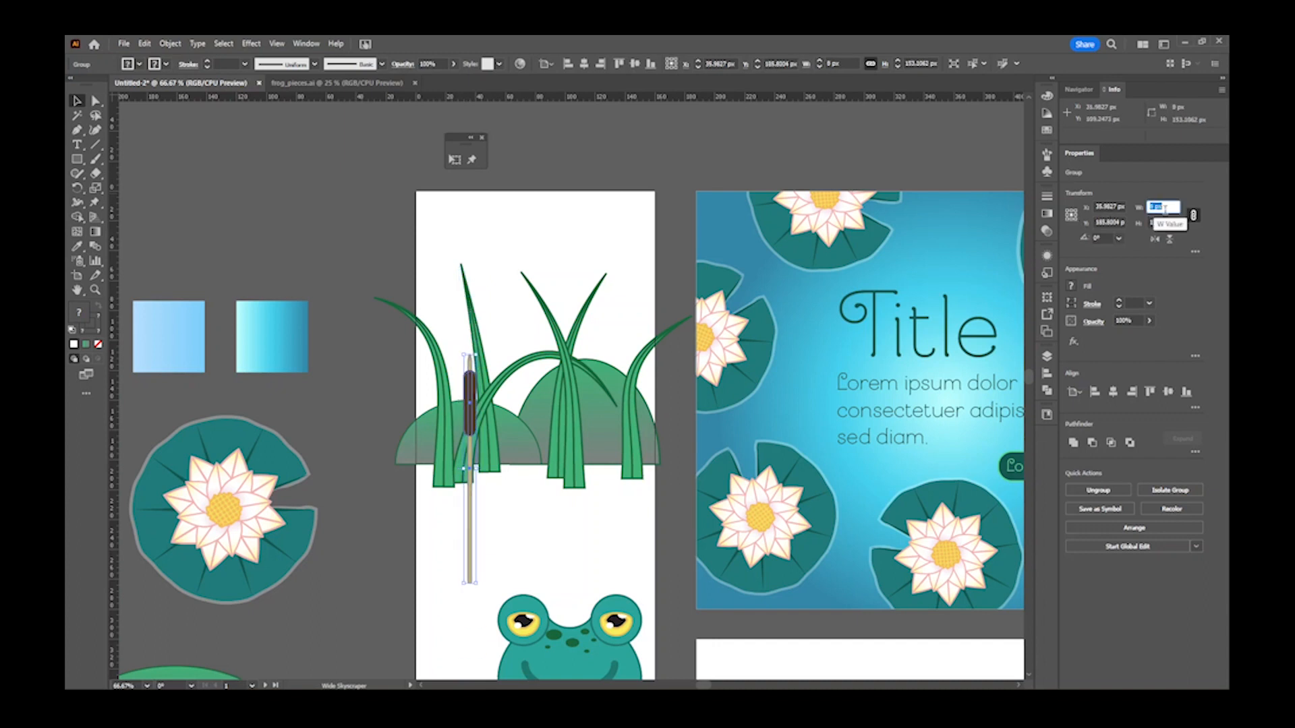
left_click_drag(469, 398, 458, 272)
left_click_drag(457, 272, 462, 281)
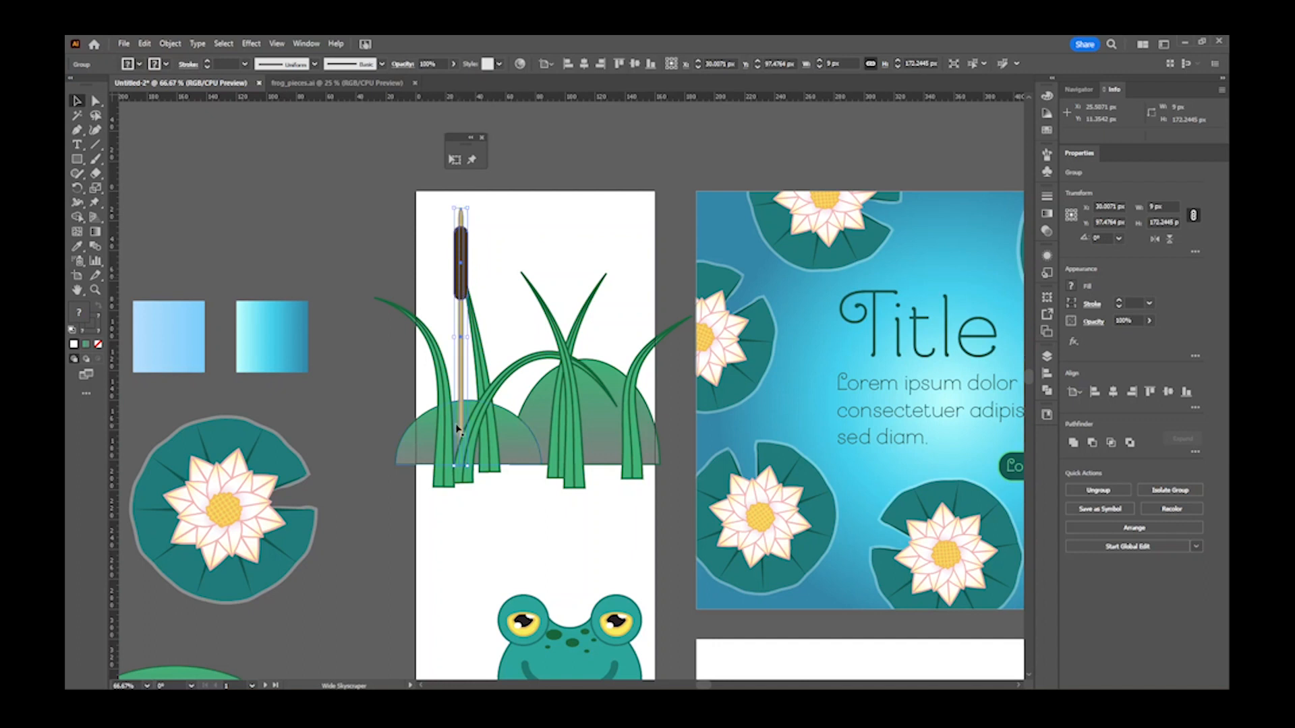
key("Left")
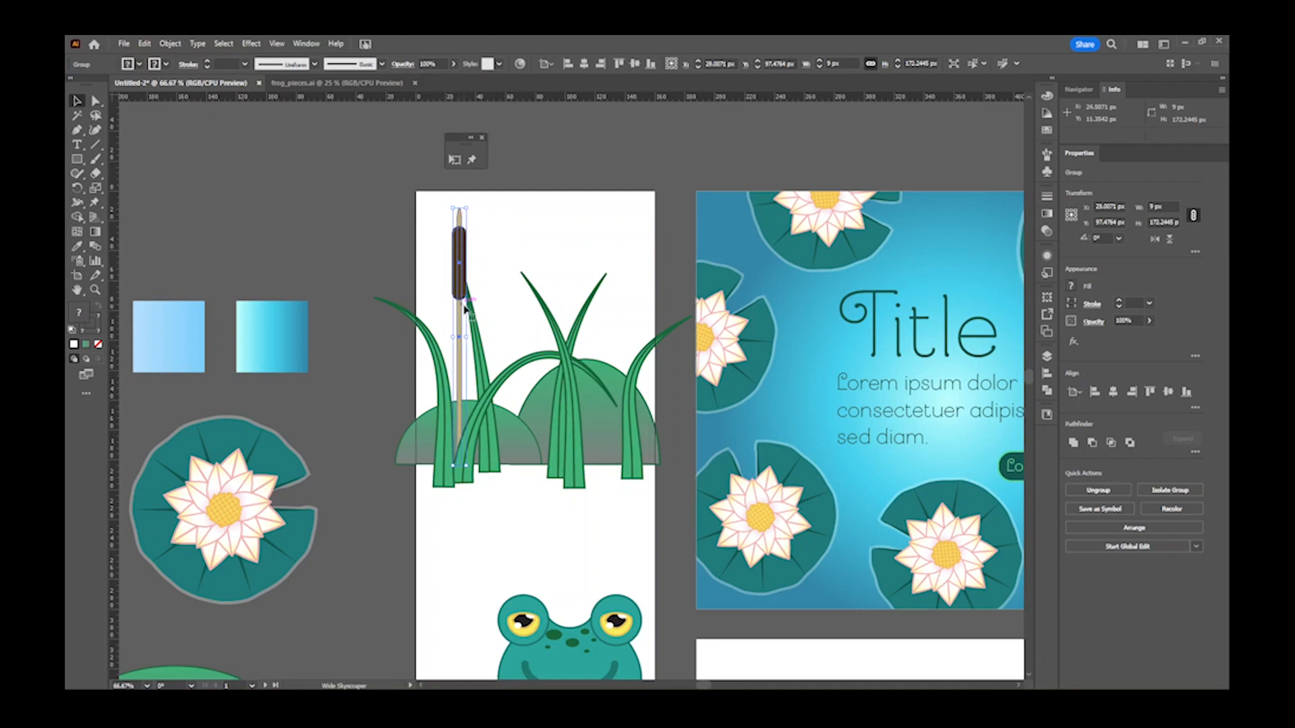
- Duplicate the cattail onto the taller mound and bend the copy with a vertical Arc envelope warp of about 12%
left_click_drag(462, 312, 603, 284)
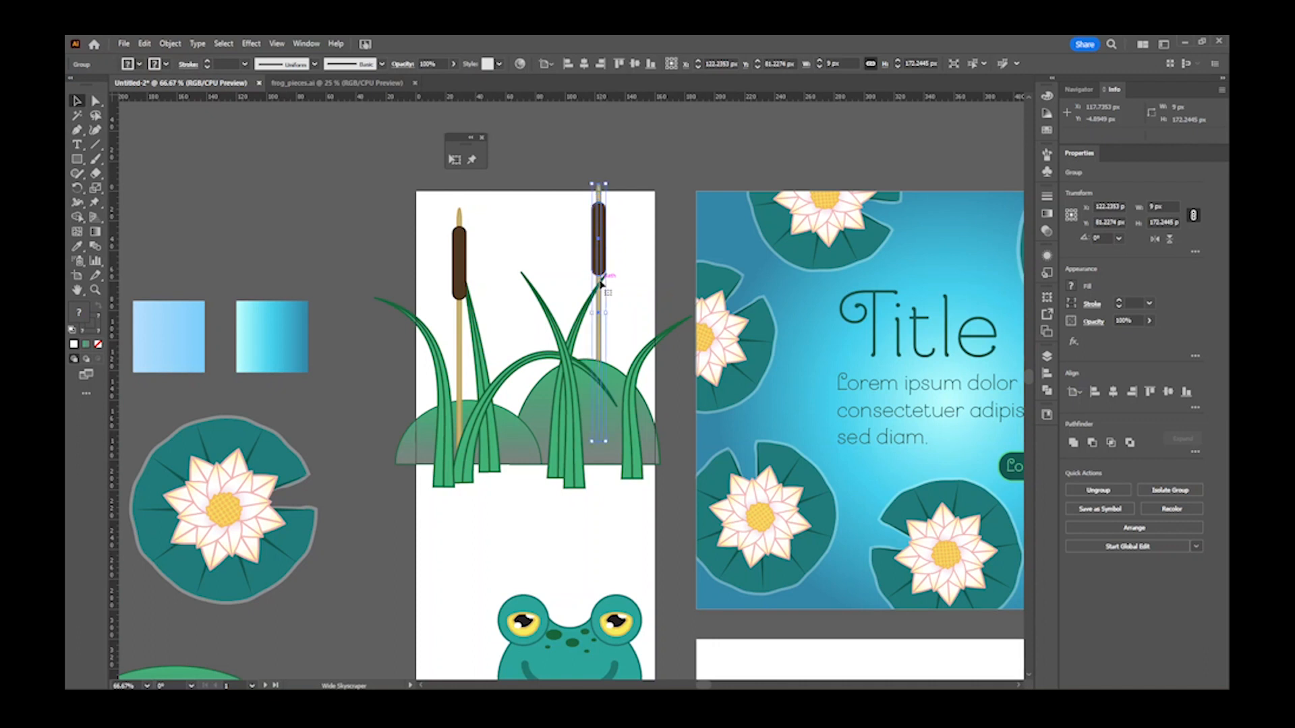
left_click_drag(600, 262, 619, 275)
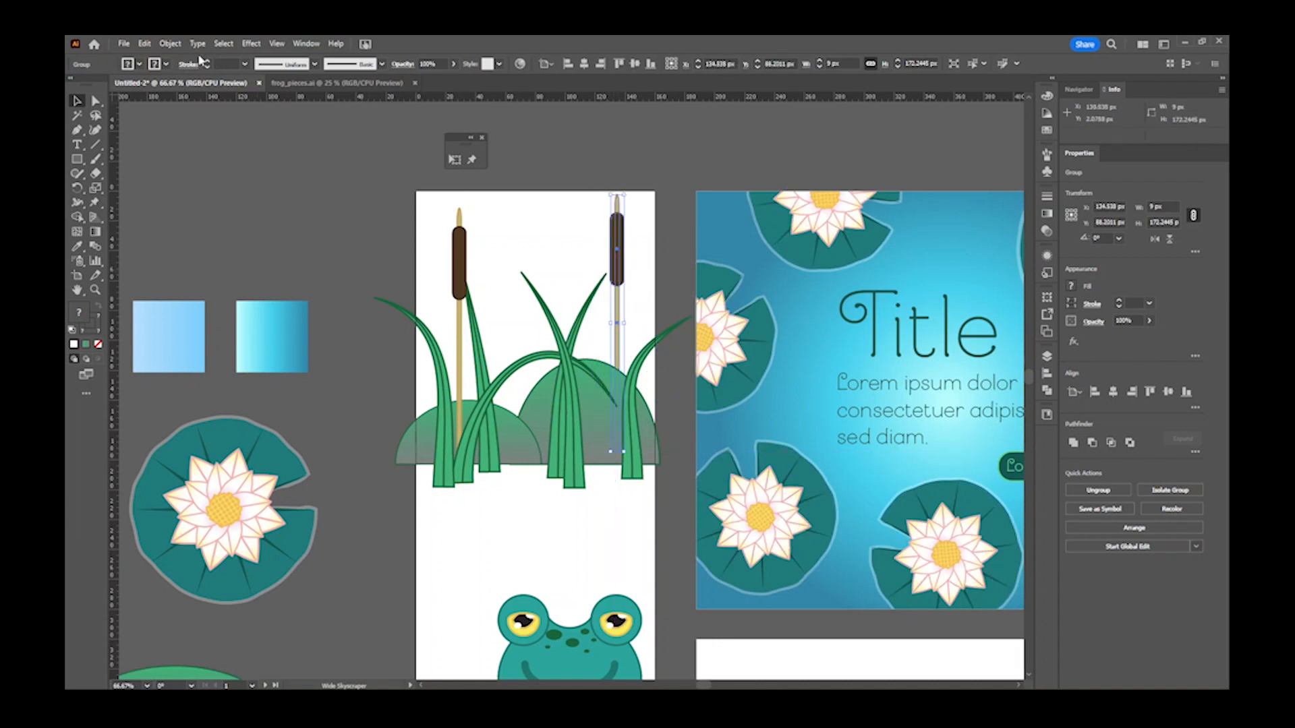
left_click(172, 46)
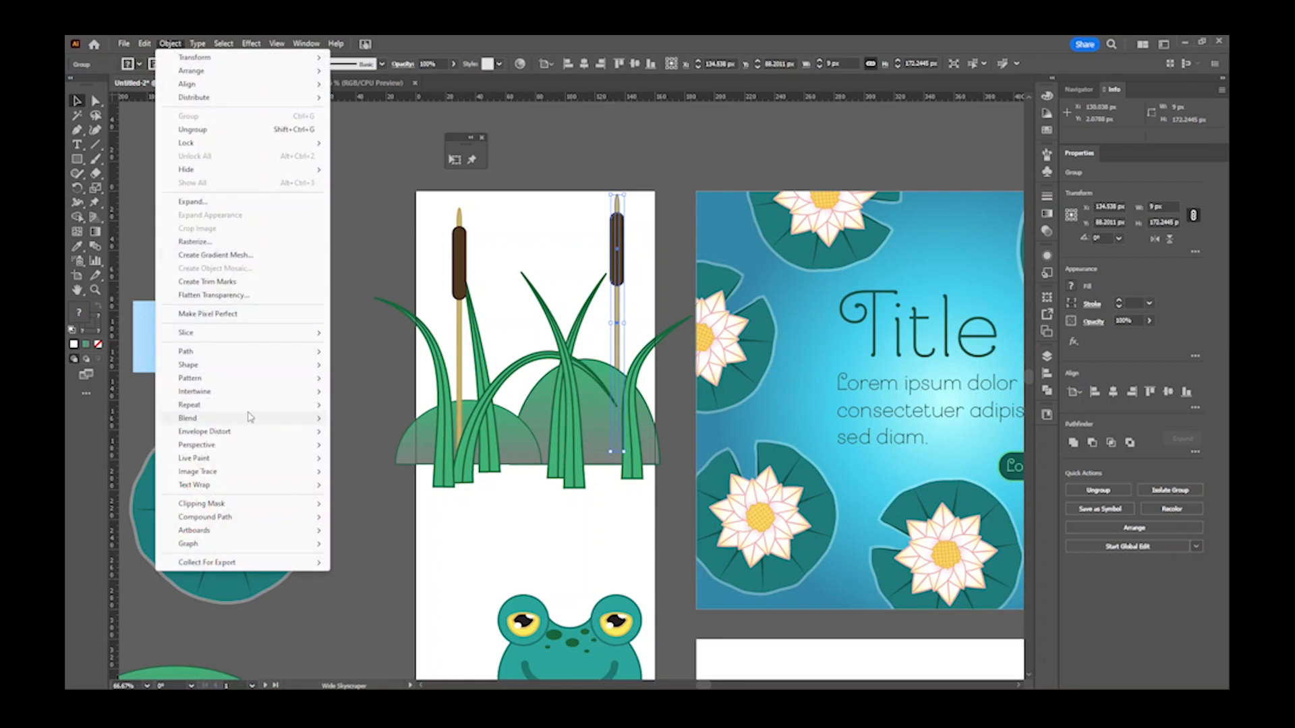
mouse_move(253, 438)
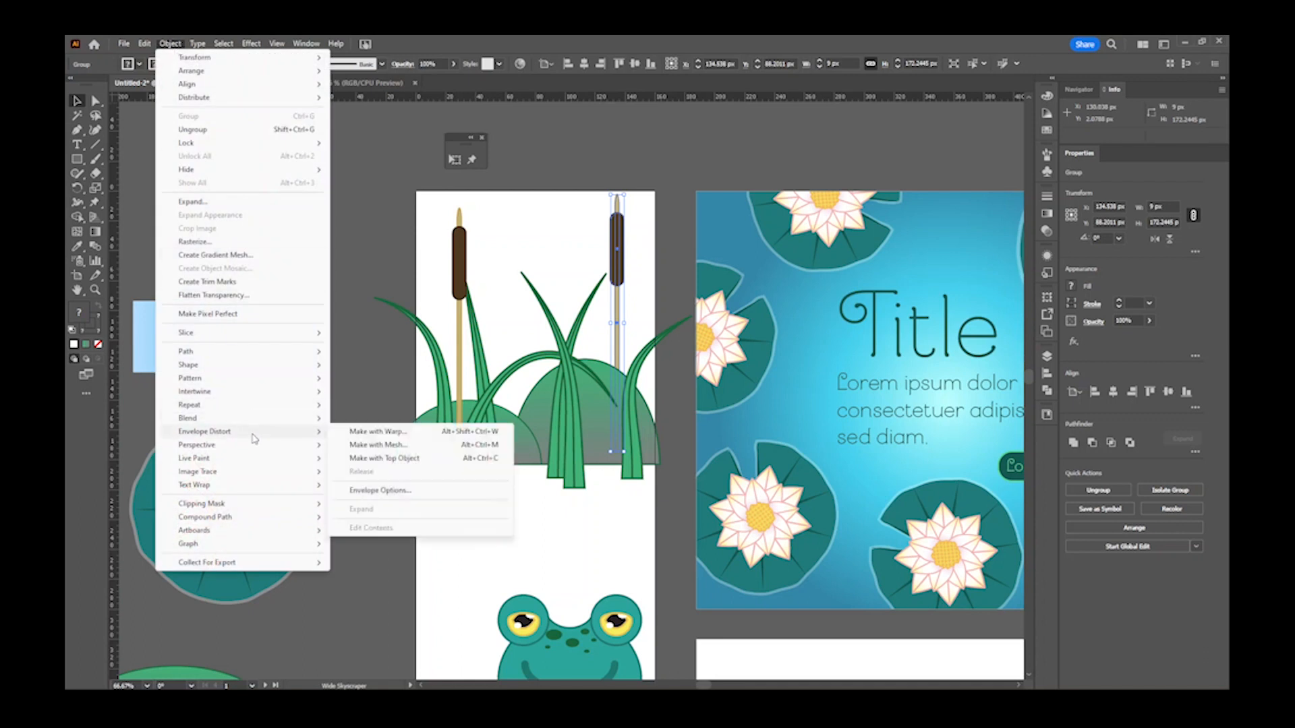
left_click(376, 433)
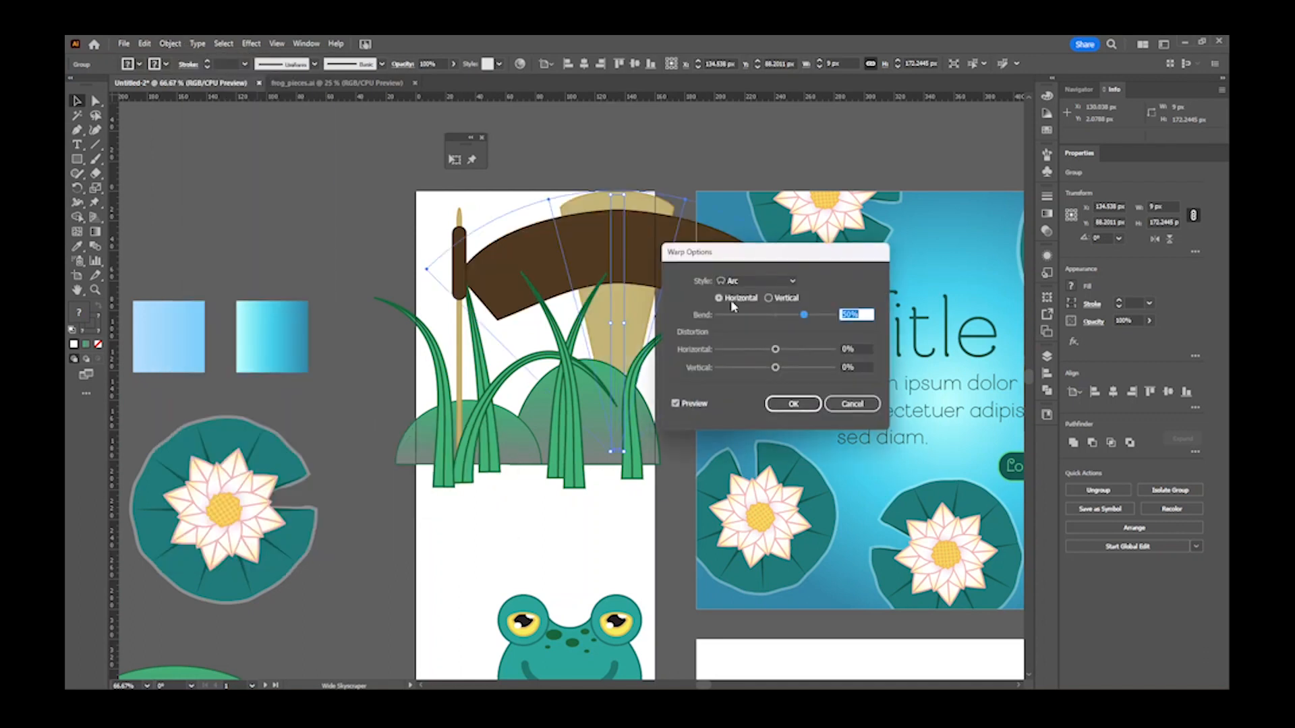
left_click(769, 299)
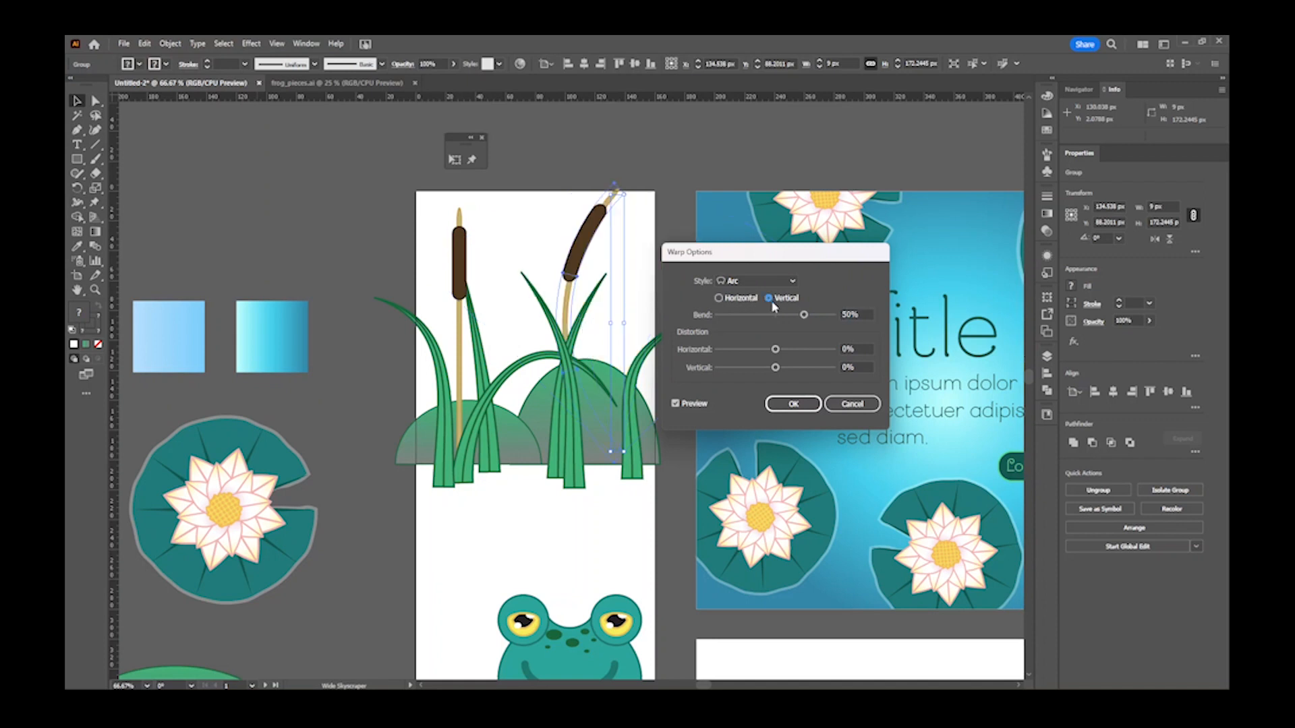
left_click_drag(772, 319, 783, 314)
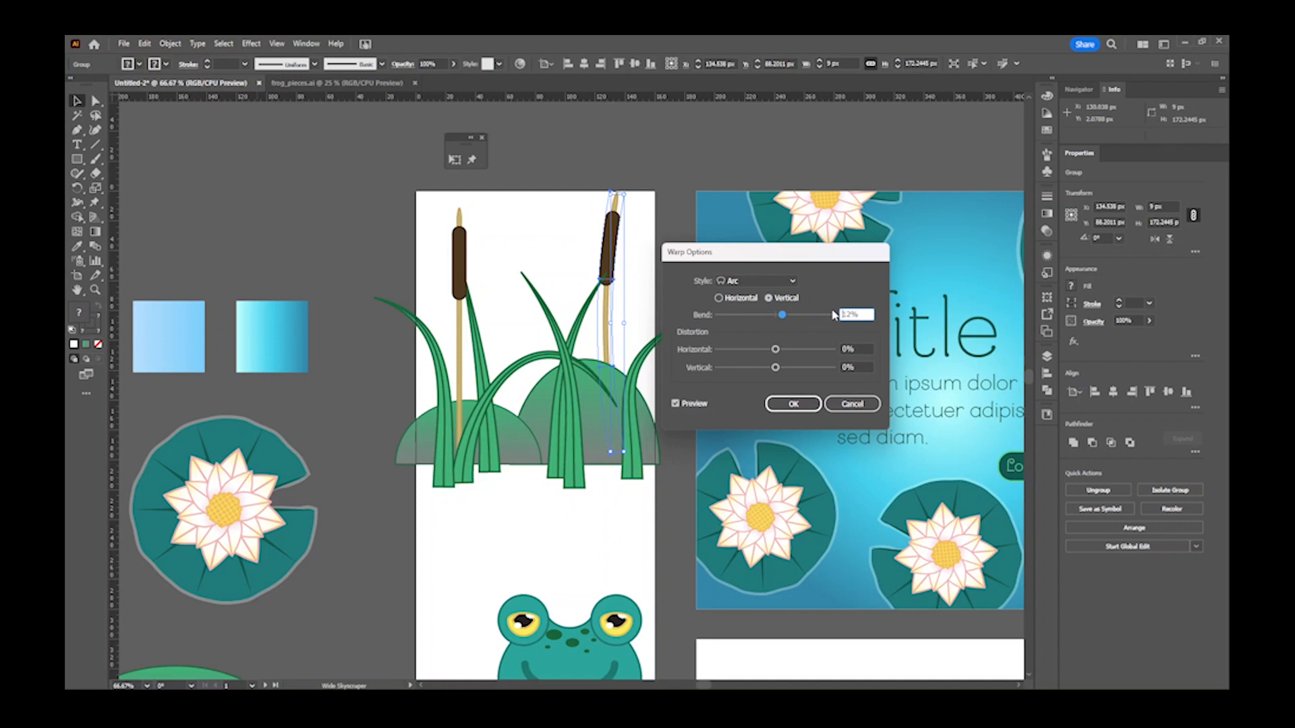
left_click(802, 404)
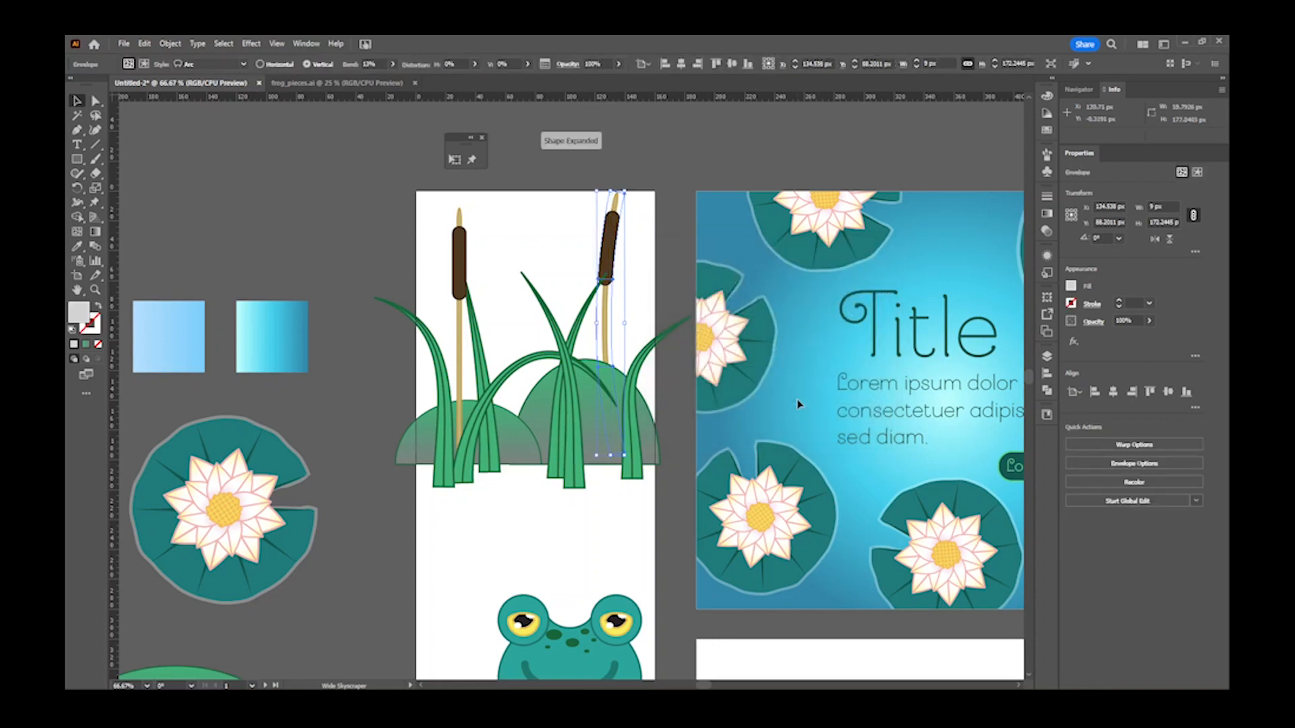
- Bend the cattail on the smaller mound the opposite way with a vertical Arc envelope warp of -14%
left_click(464, 276)
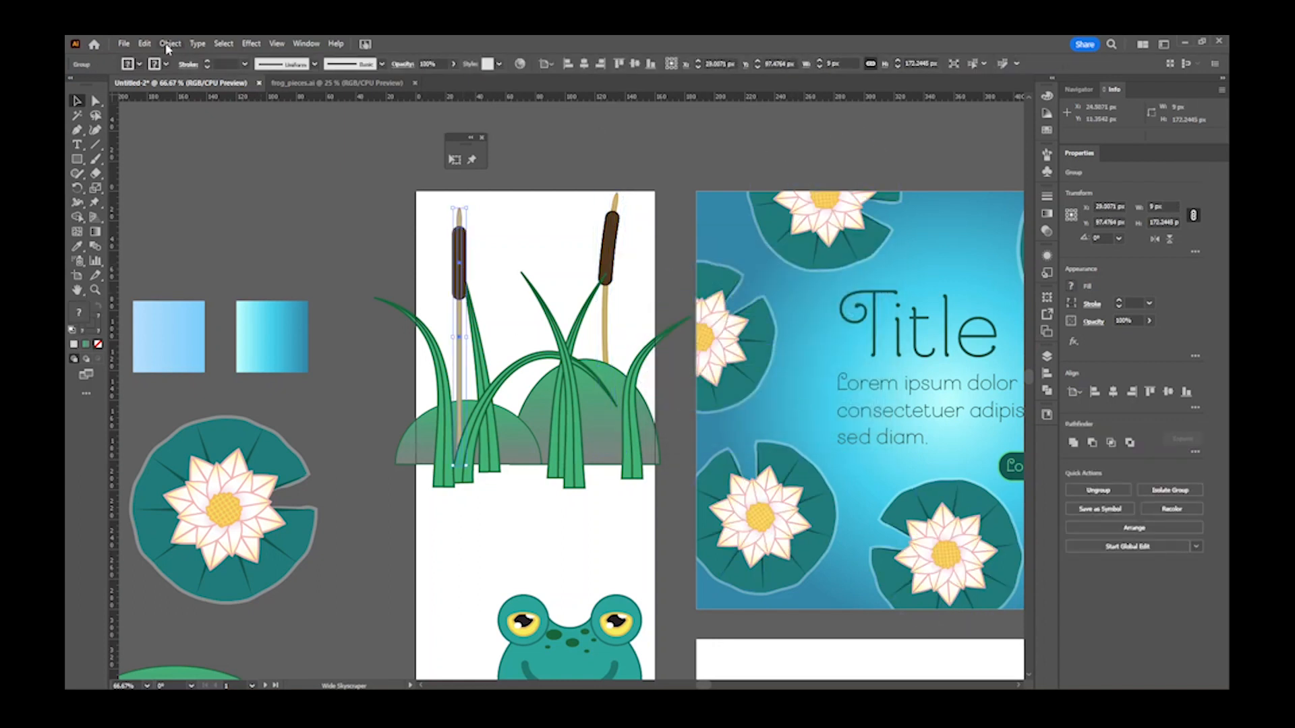
left_click(170, 43)
mouse_move(276, 432)
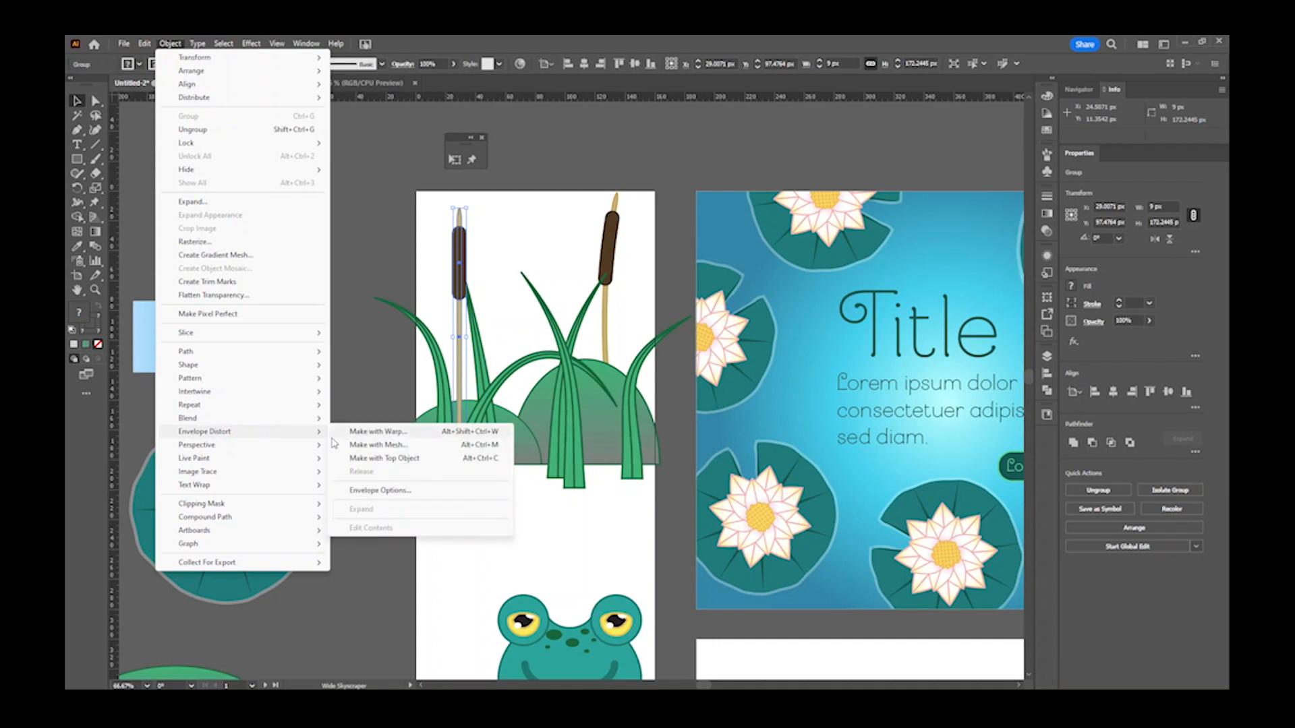
left_click(365, 432)
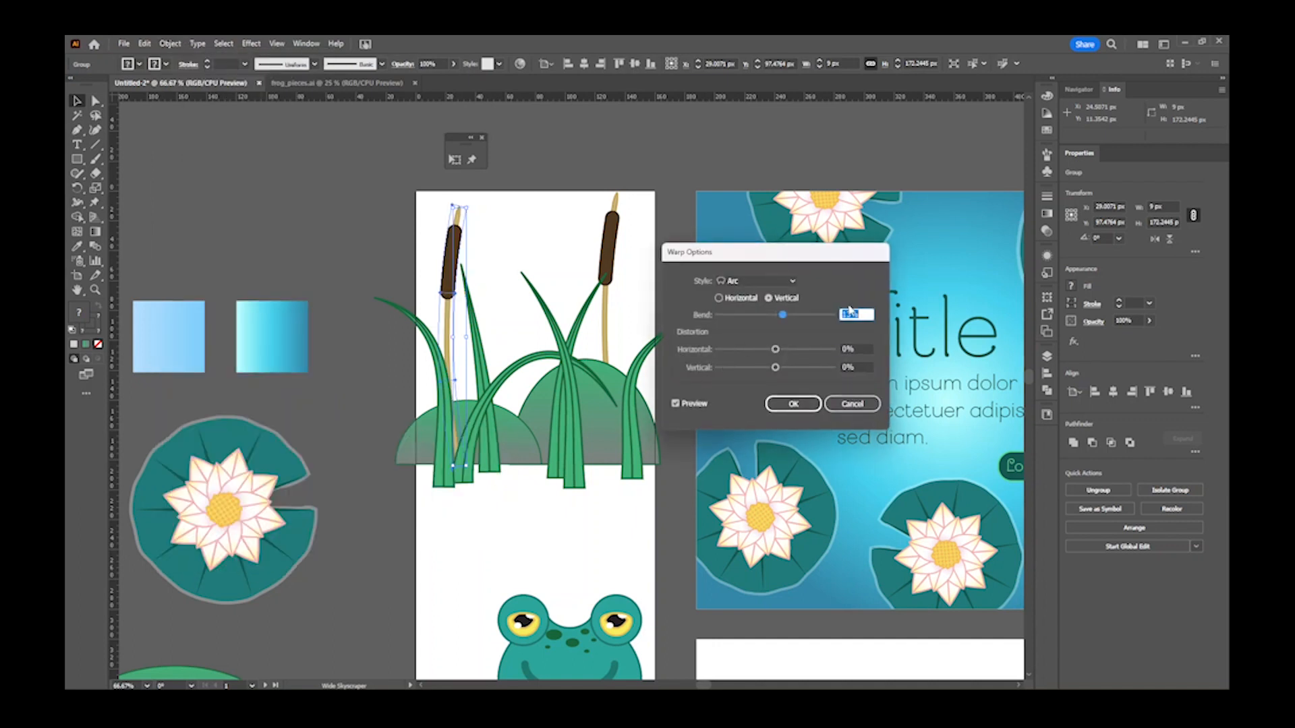
key("Down")
key("Down")
key("Down")
key("Down")
key("Down")
key("Down")
key("Down")
key("Down")
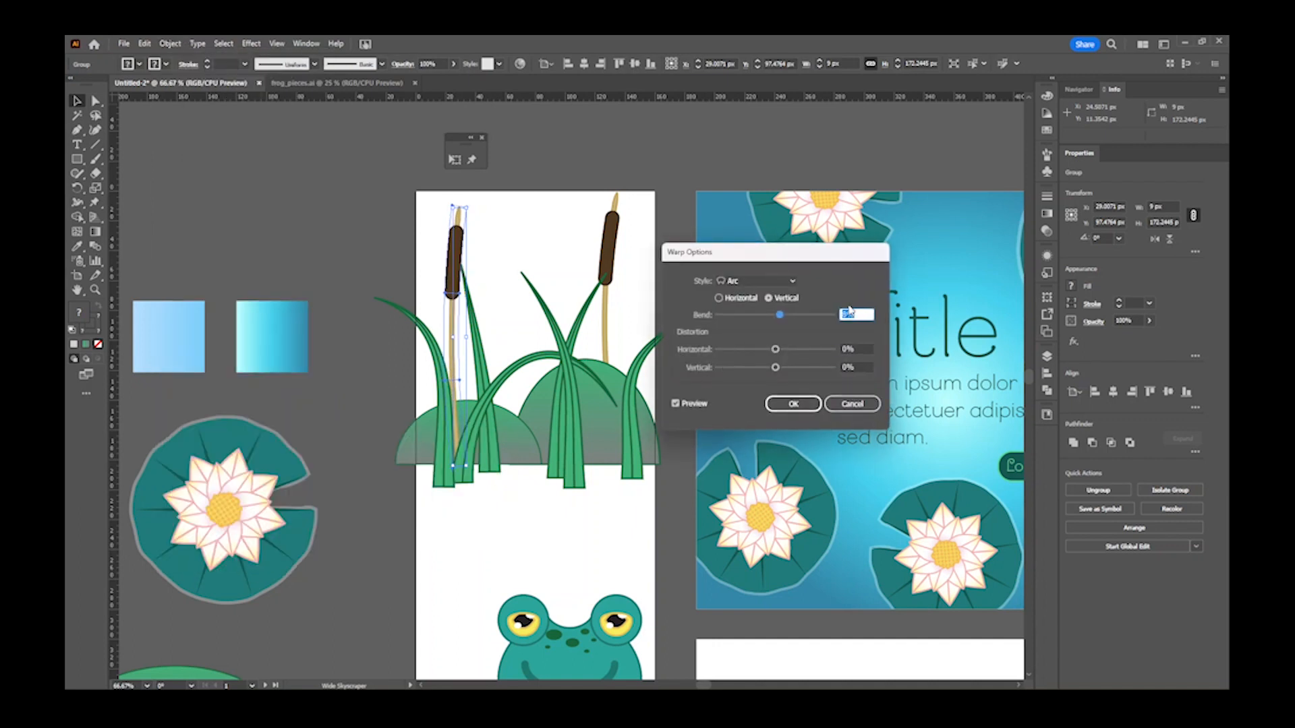
key("Down")
key("Down")
key("Down")
key("Down")
key("Down")
key("Down")
key("Down")
key("Down")
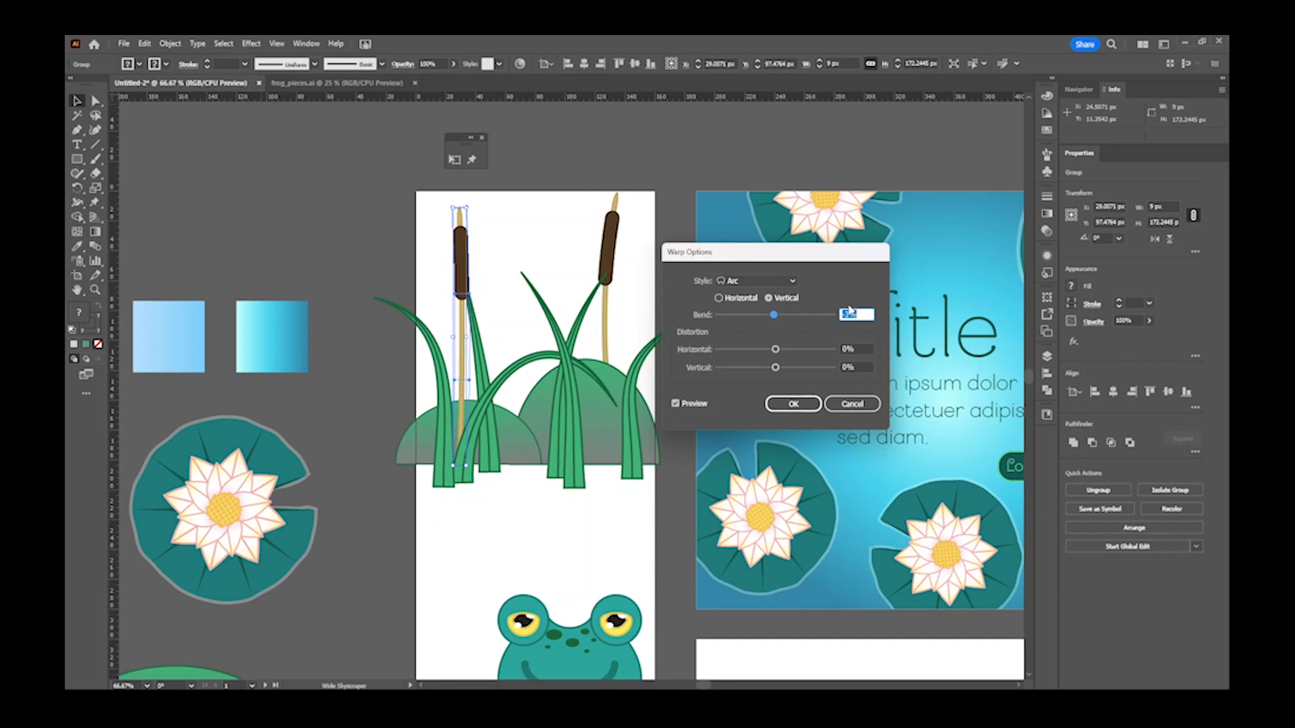
key("Down")
key("Down")
key("Down")
key("Down")
key("Down")
key("Down")
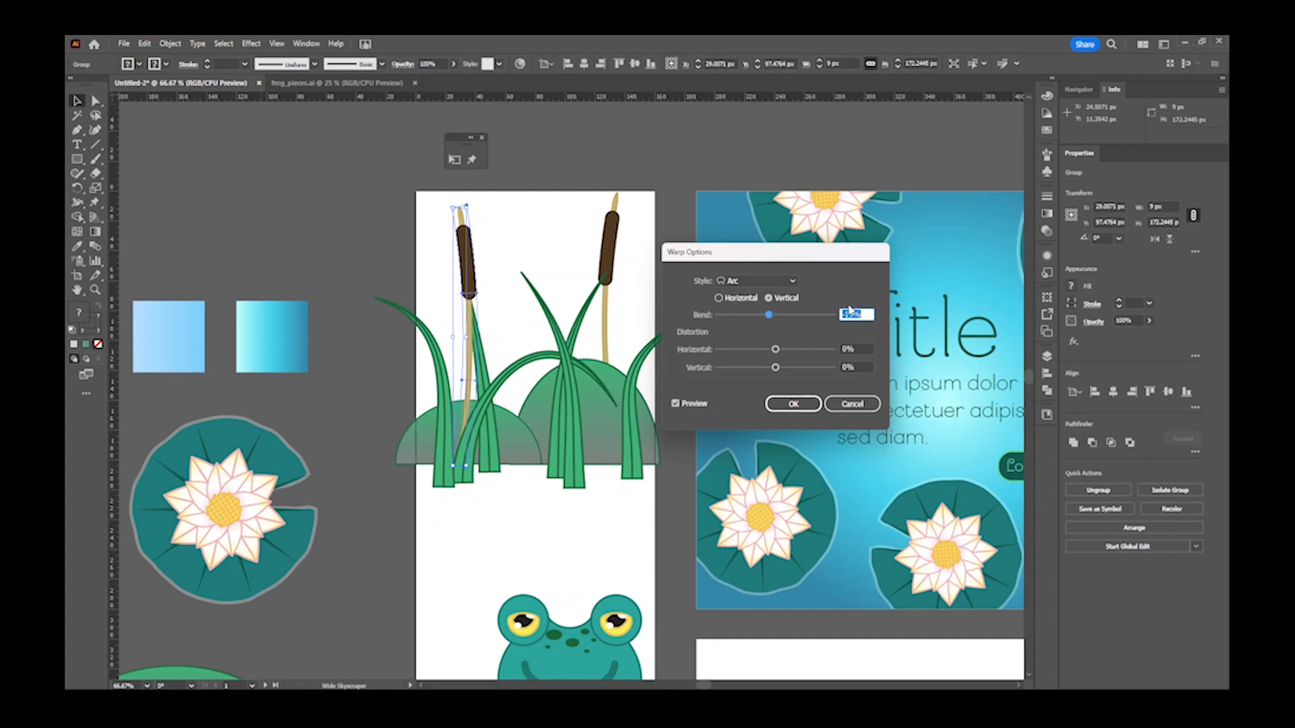
key("Down")
key("Down")
key("Down")
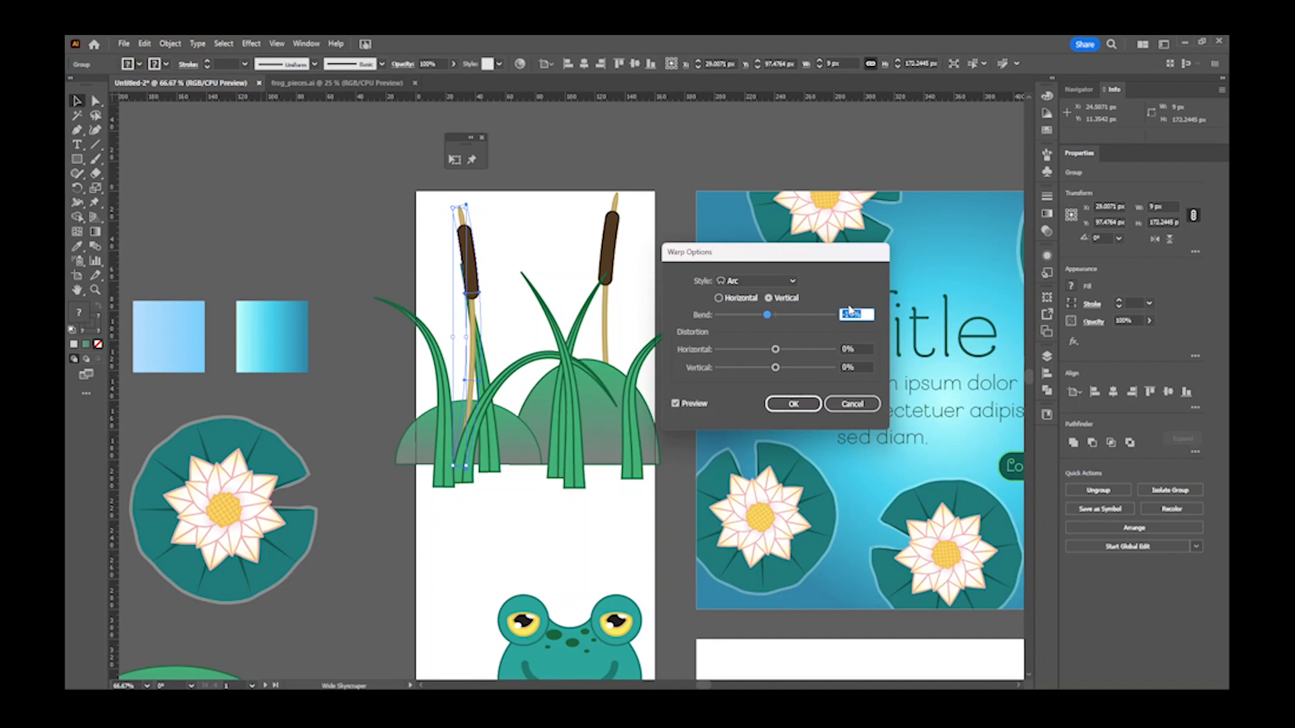
left_click(793, 403)
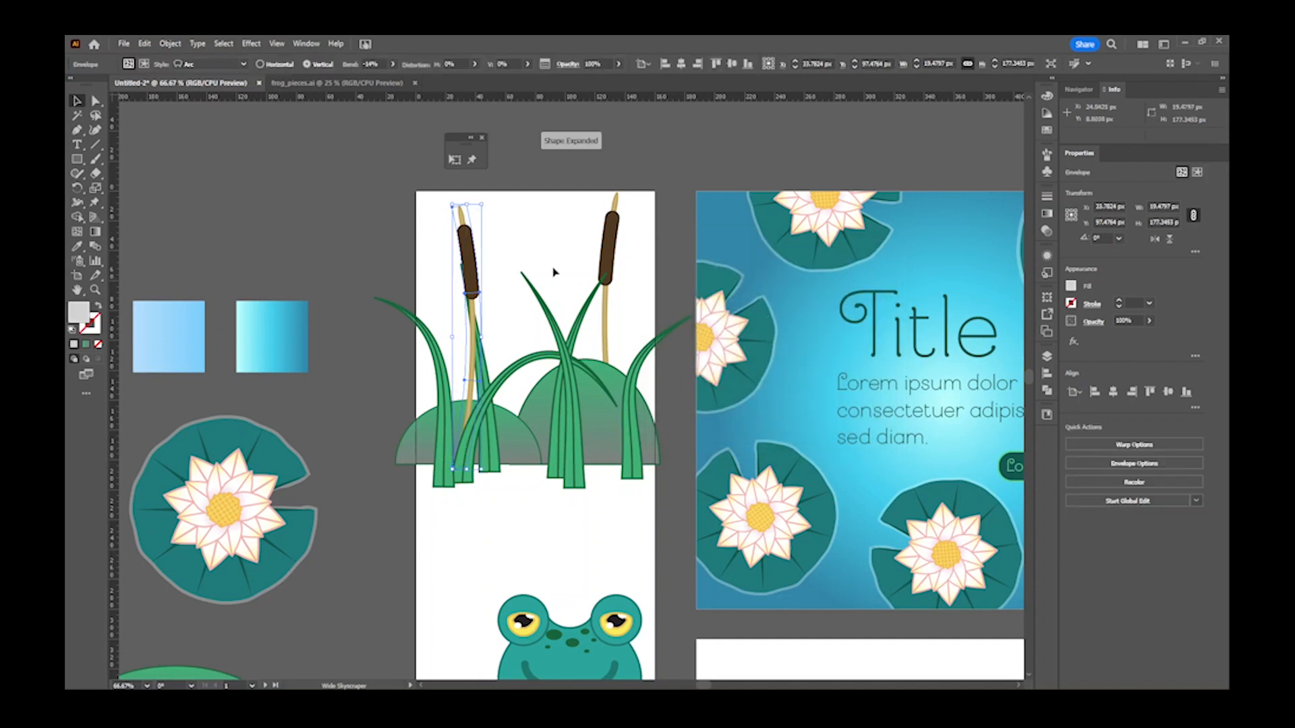
- Shorten the left cattail to about 171 px, tilt it about 8° toward the artboard's left edge, and reposition it on the mound
left_click_drag(467, 205, 470, 215)
left_click_drag(470, 267, 459, 259)
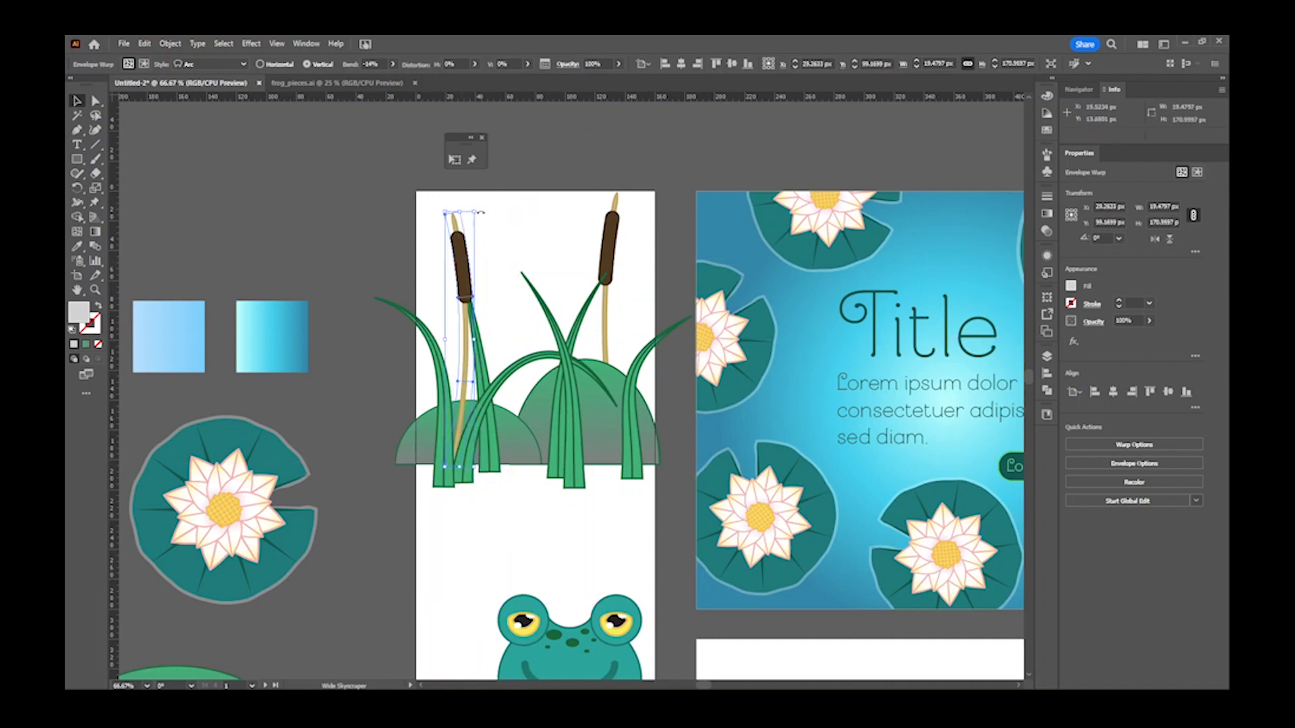
mouse_move(479, 210)
left_mouse_down()
mouse_move(509, 210)
mouse_move(465, 205)
left_mouse_up()
left_click_drag(463, 303, 445, 296)
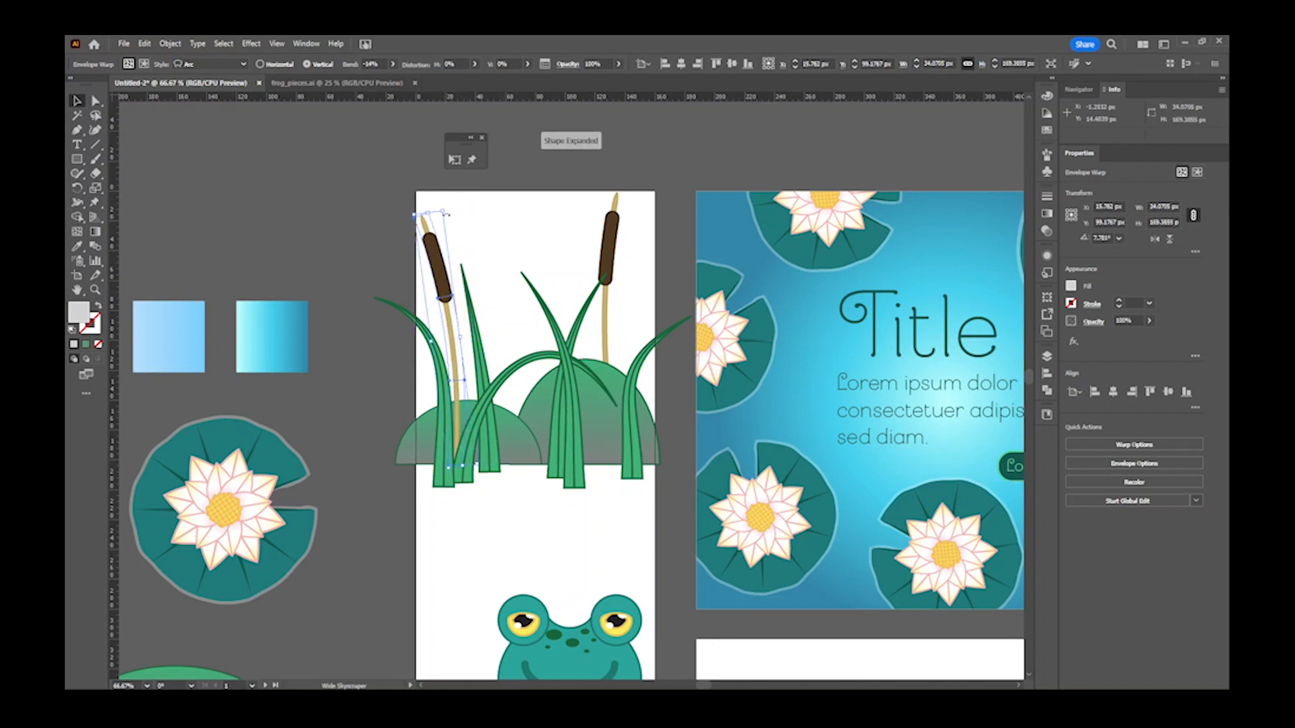
left_click_drag(442, 263, 452, 255)
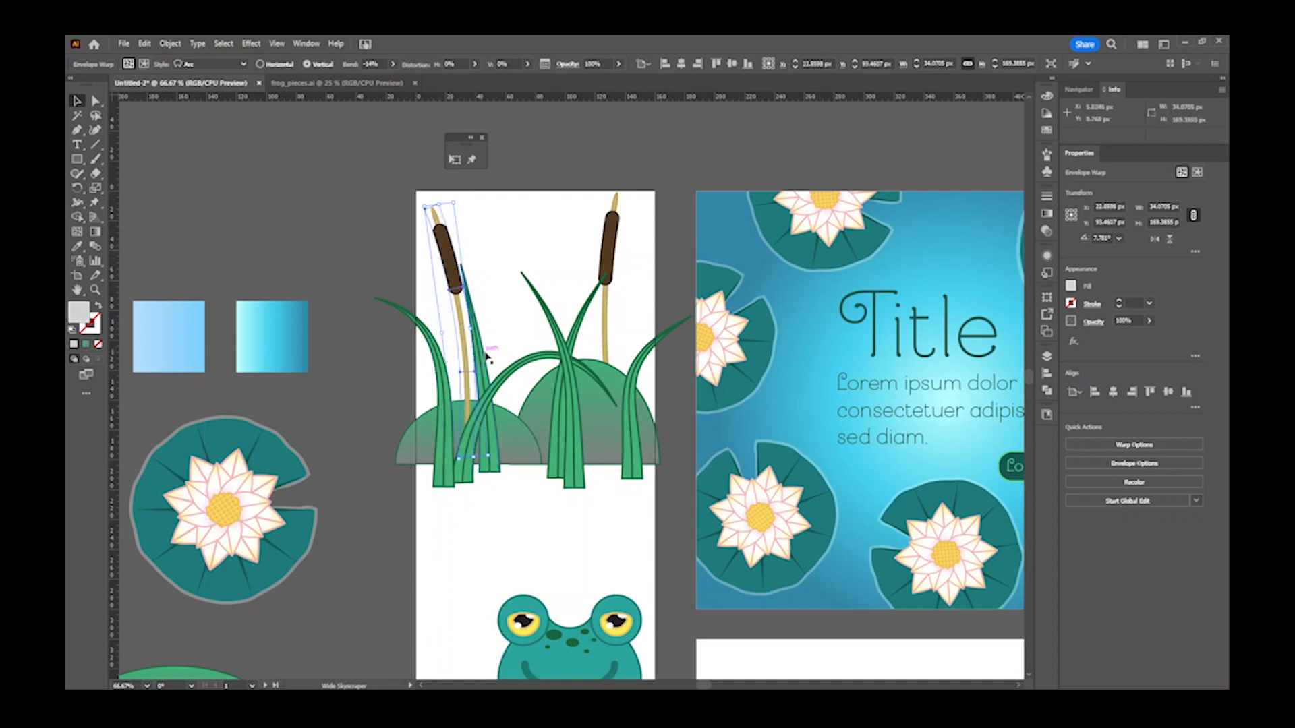
- Shorten the grass blade beside the left cattail and shift it slightly right, and shorten the right-leaning blade in the middle clump
left_click(488, 325)
left_click_drag(480, 263, 480, 293)
left_click_drag(474, 367, 490, 367)
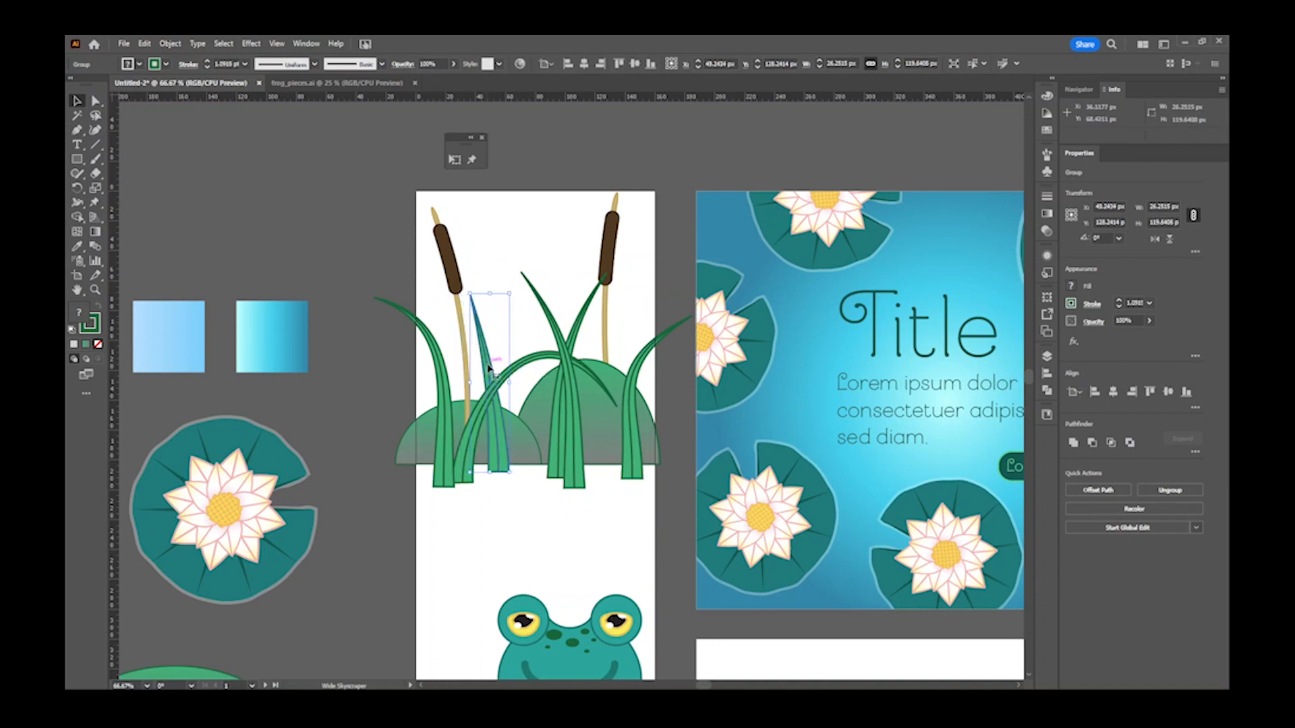
left_click(557, 323)
left_click_drag(521, 273, 581, 289)
- Shrink the right cattail slightly, scale it proportionally by a further 90%, and move it right and down on the taller mound
left_click(604, 261)
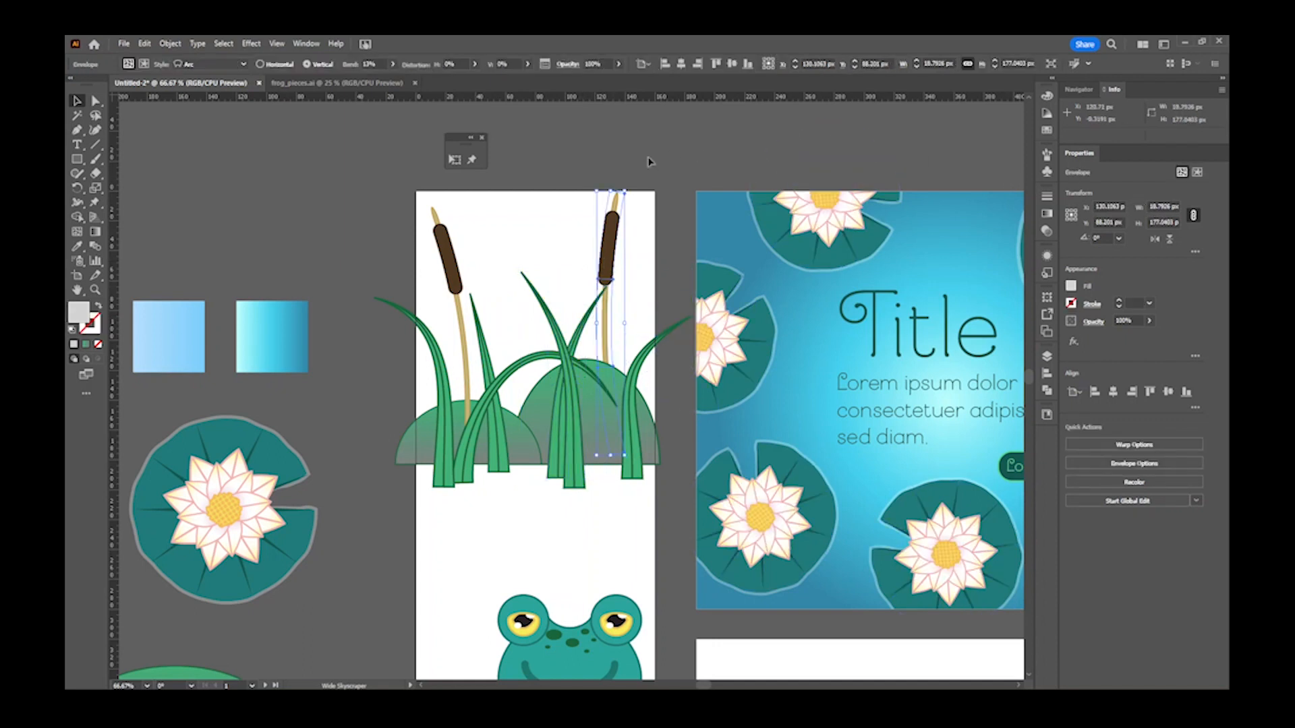
left_click_drag(625, 190, 624, 197)
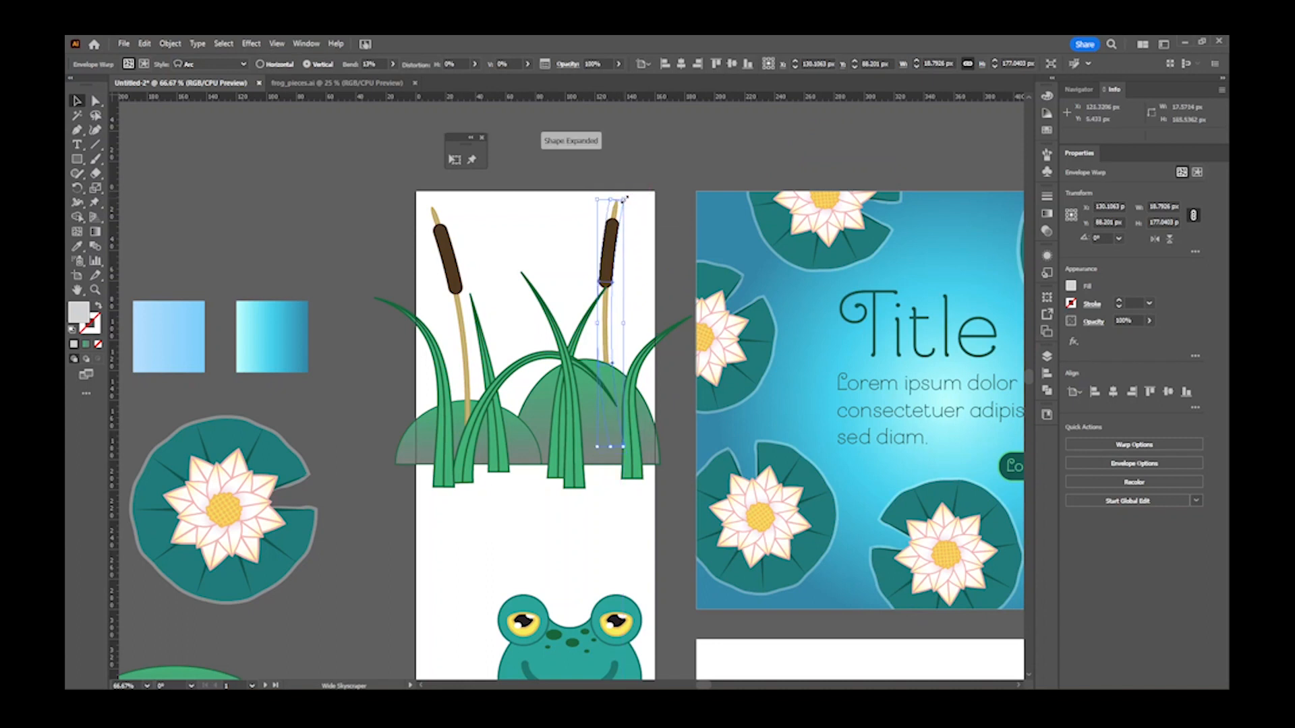
left_click_drag(624, 244, 641, 252)
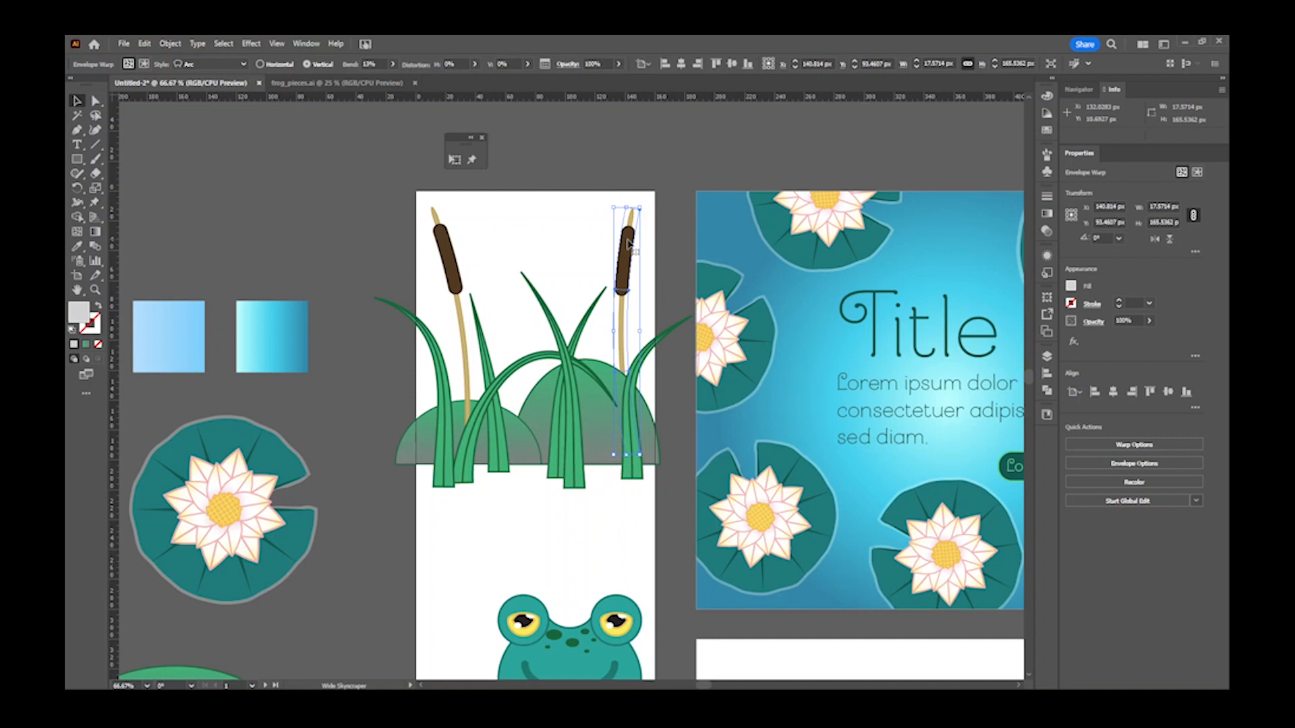
left_click(1167, 203)
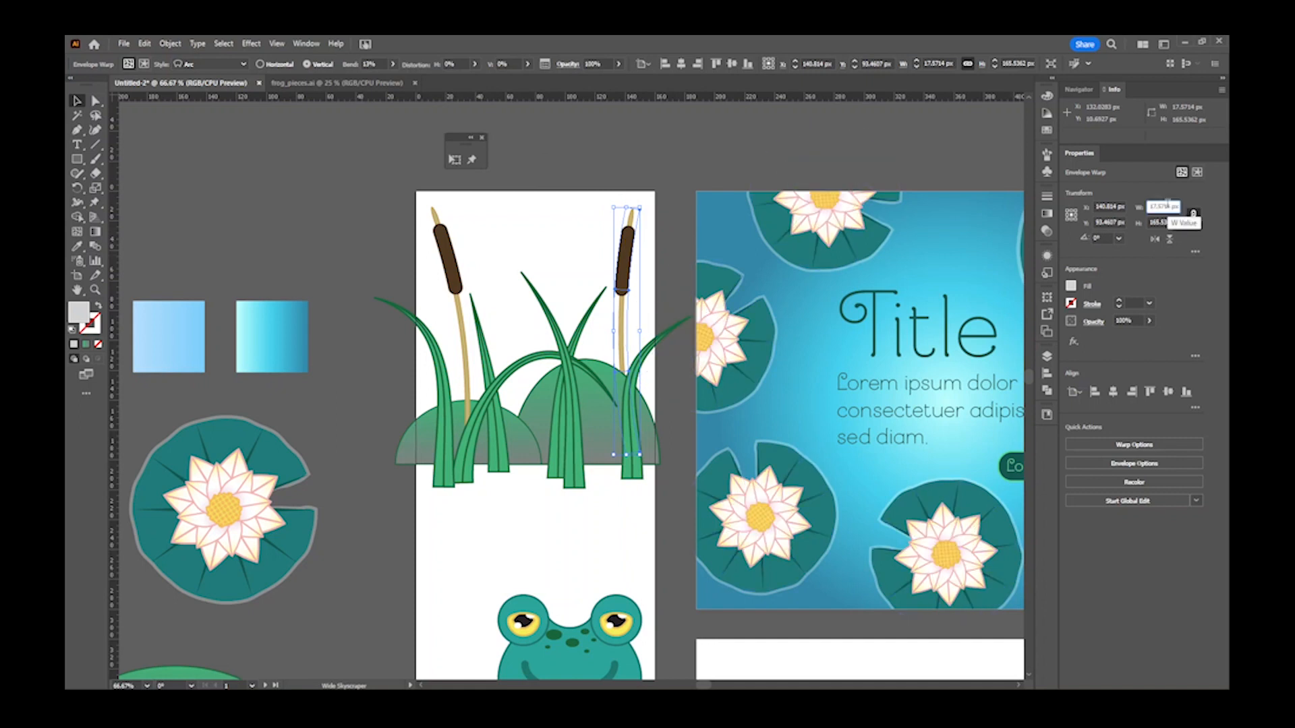
type("90%")
key("Return")
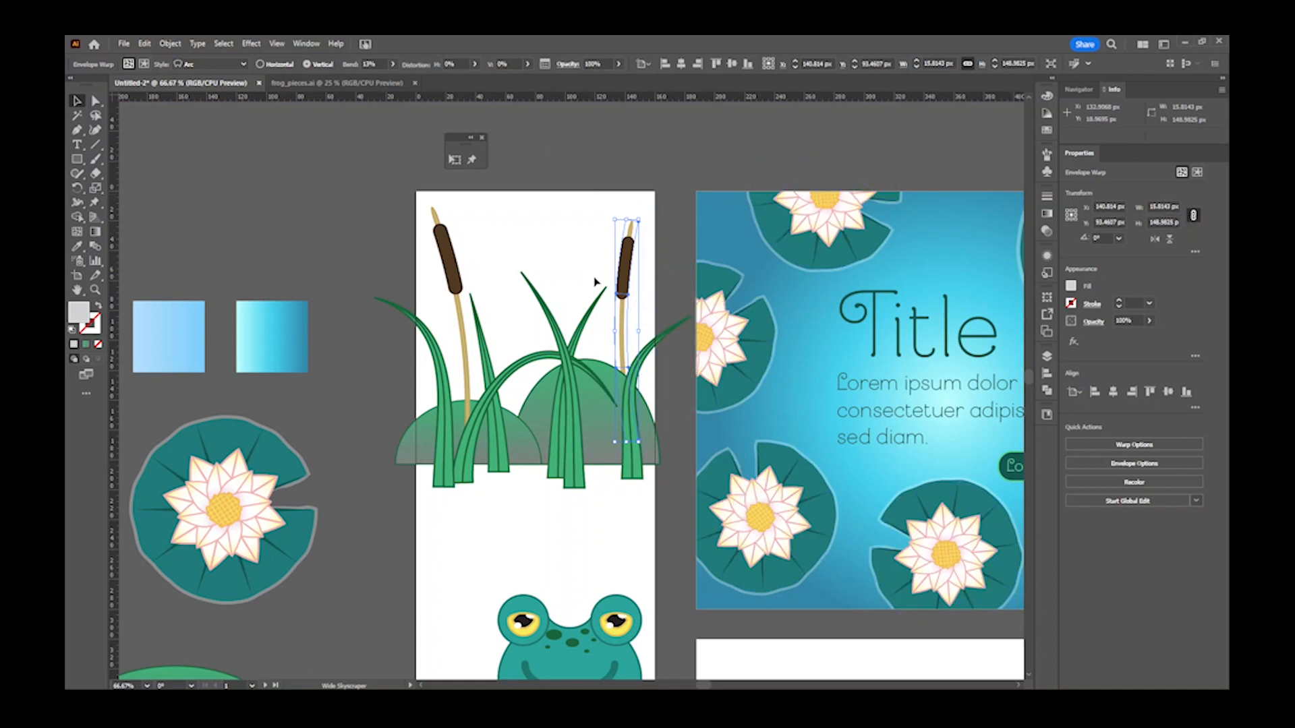
left_click_drag(625, 273, 626, 279)
- Nudge the left cattail slightly upward on the smaller mound and clear the selection
left_click(448, 278)
left_click_drag(454, 285, 455, 283)
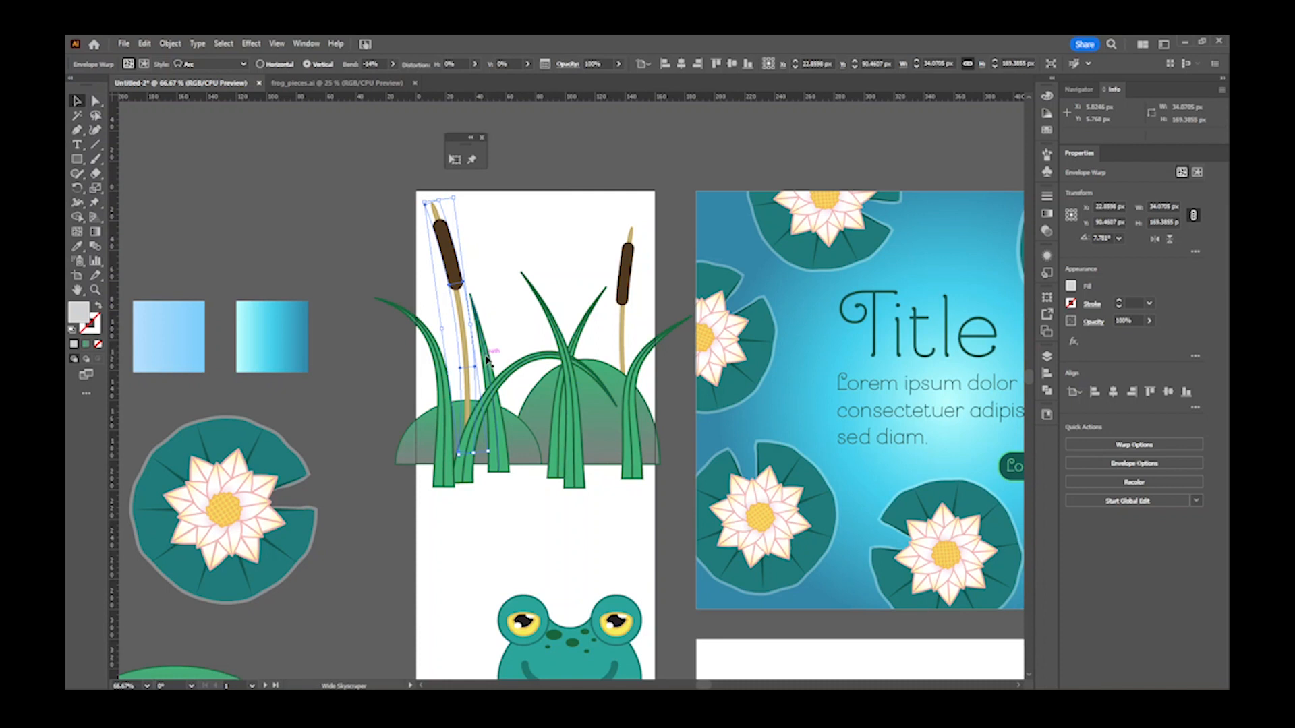
left_click(407, 385)
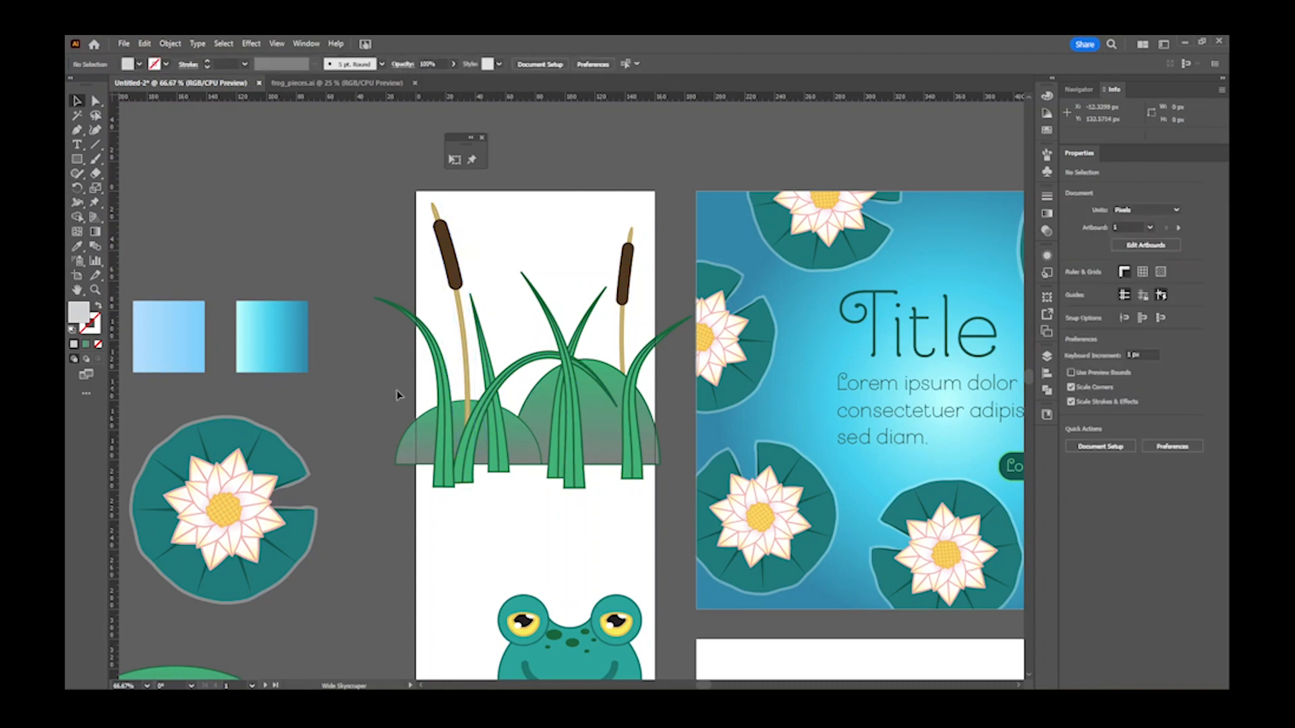
- Place the pair of flies near the top of the Wide Skyscraper artboard between the cattails and ungroup them
left_click_drag(448, 395, 458, 397)
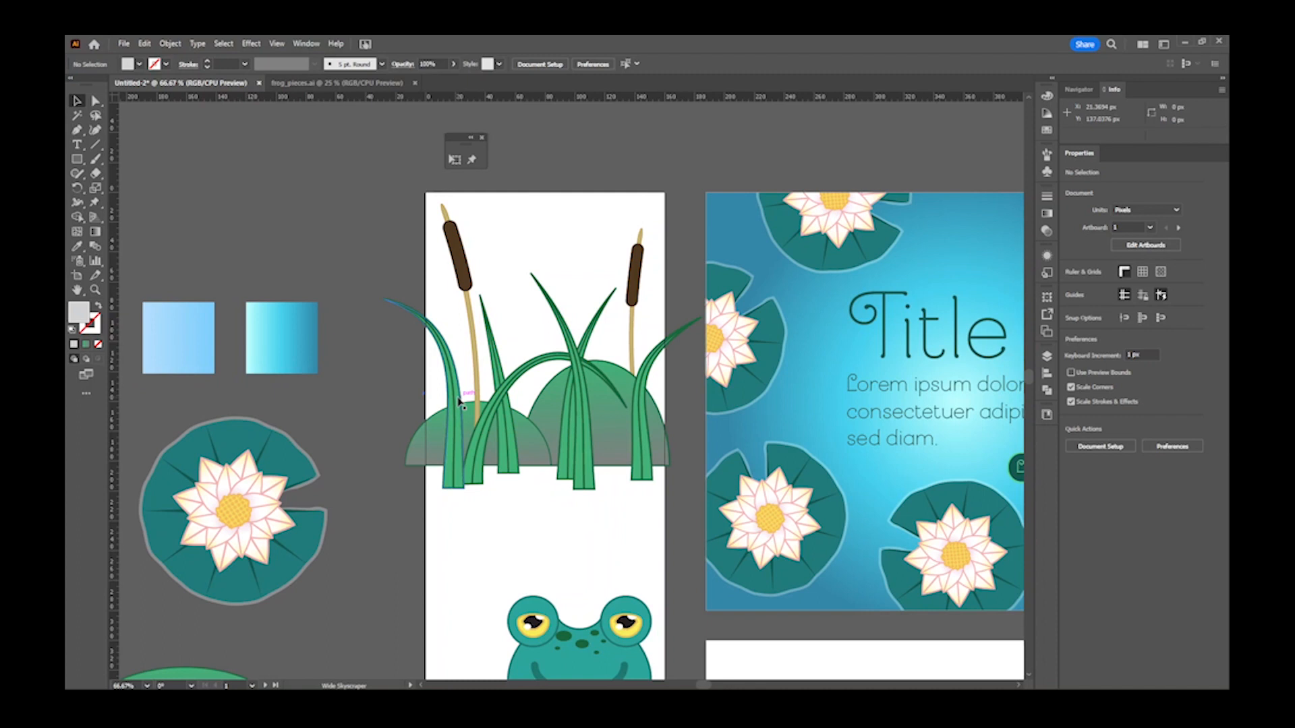
left_click_drag(380, 402, 602, 365)
left_click_drag(398, 377, 505, 384)
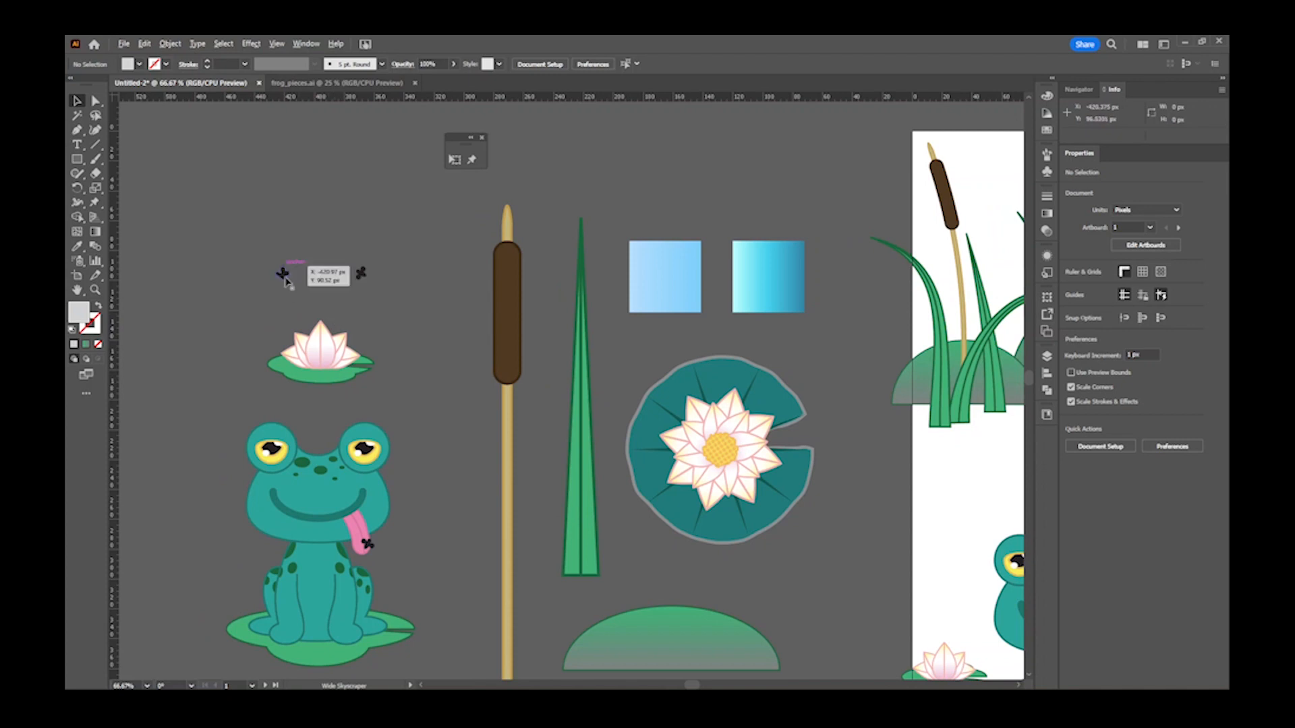
left_click_drag(312, 276, 977, 158)
left_click_drag(871, 218, 542, 240)
left_click_drag(845, 185, 726, 215)
left_click_drag(578, 208, 596, 216)
right_click(593, 217)
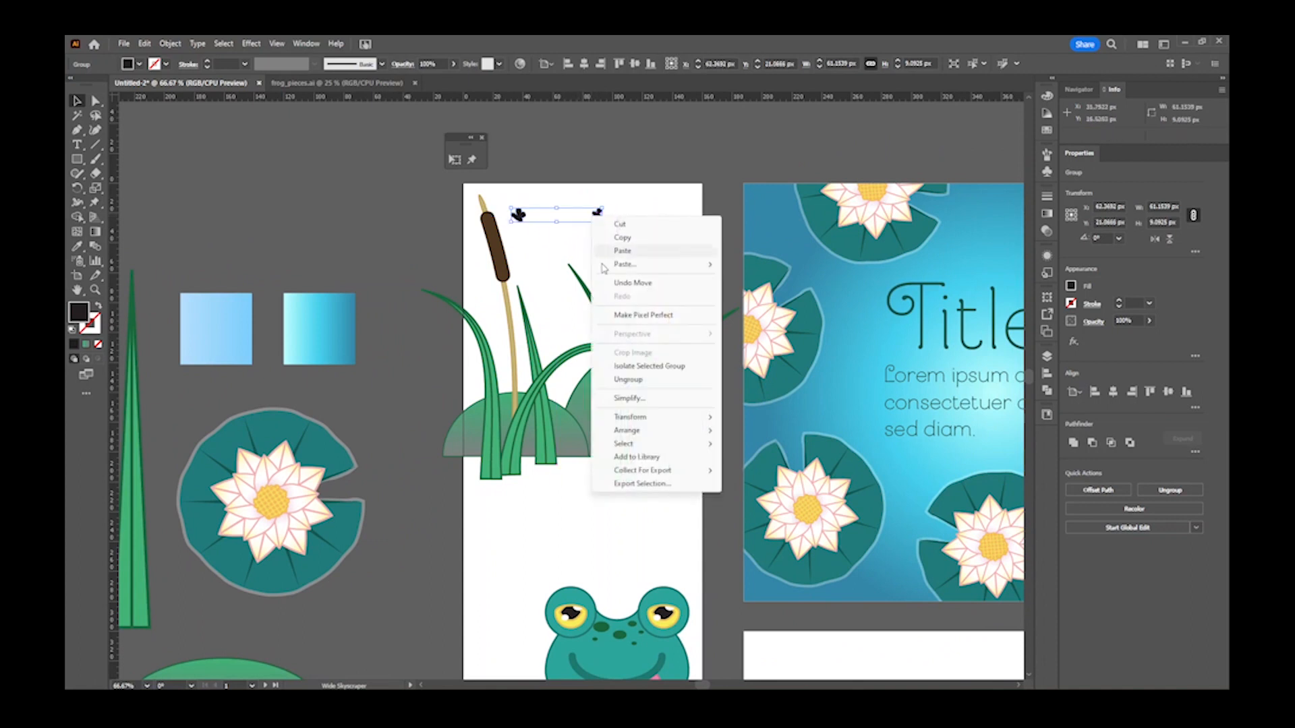
left_click(628, 380)
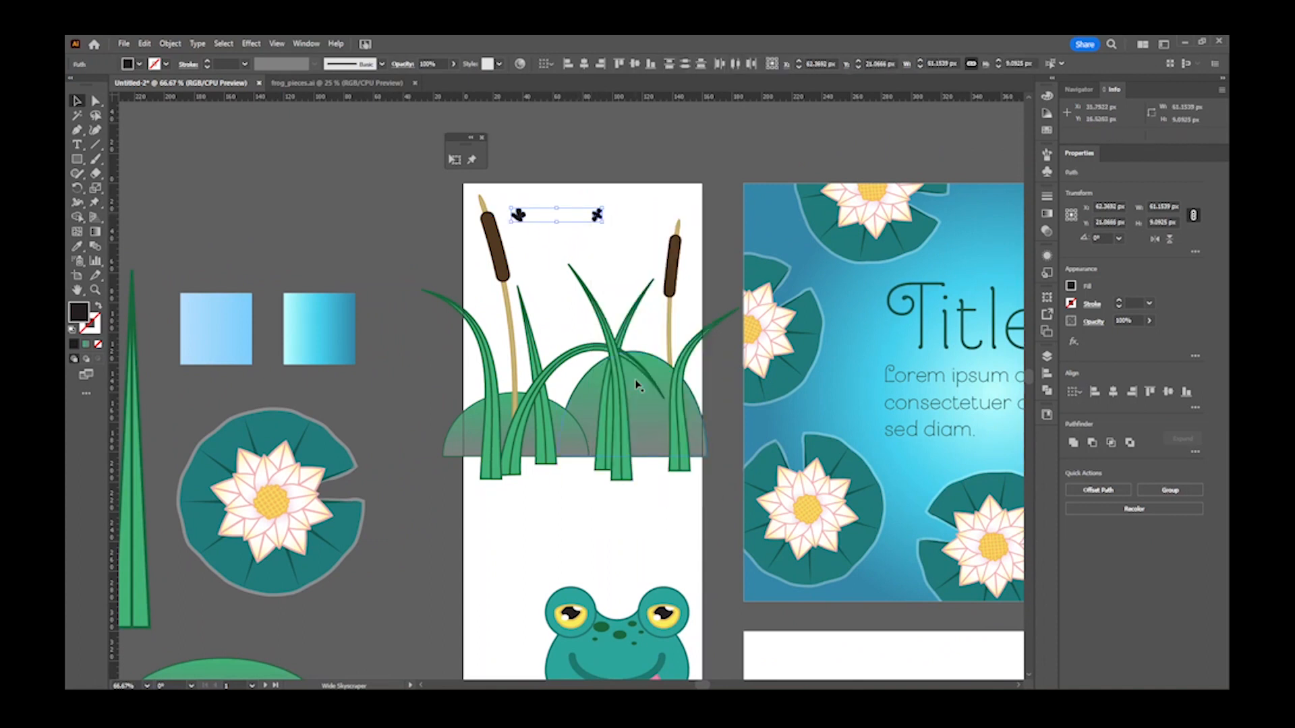
- Move the left fly down between the cattails, flip it horizontally, and move the other fly near the left cattail's tip
left_click(615, 244)
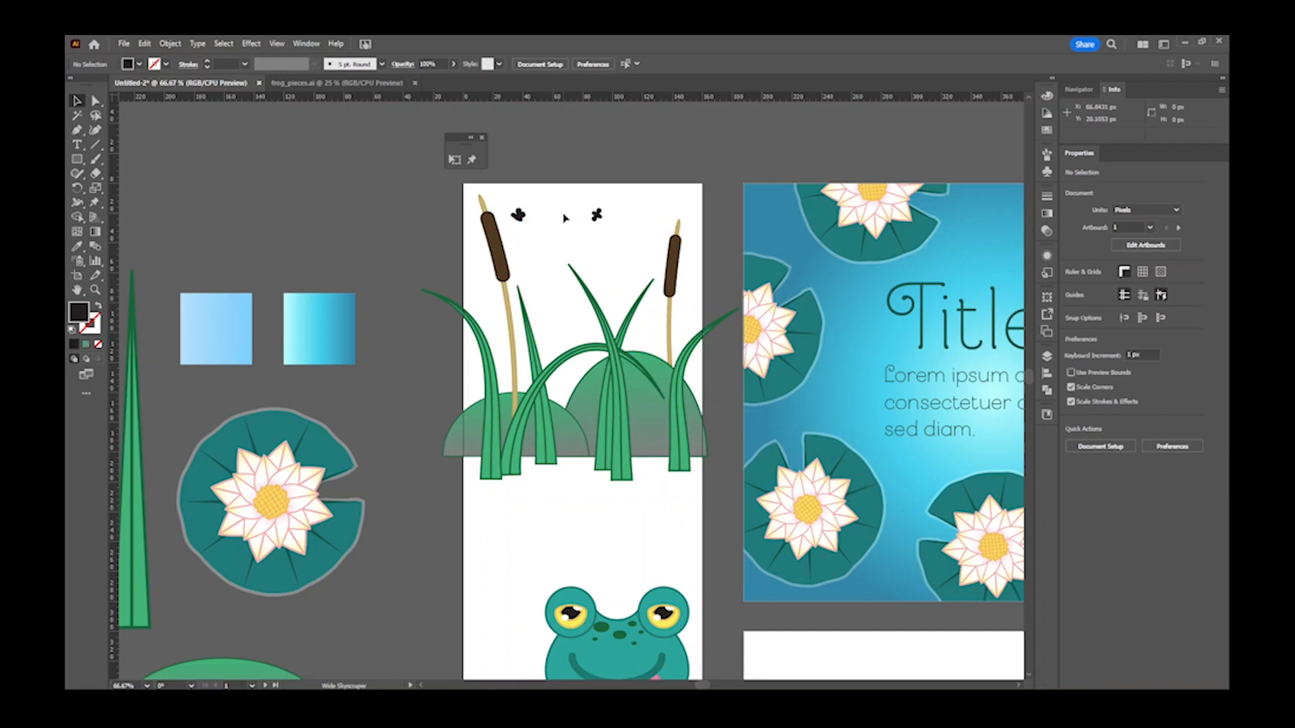
left_click_drag(519, 215, 552, 287)
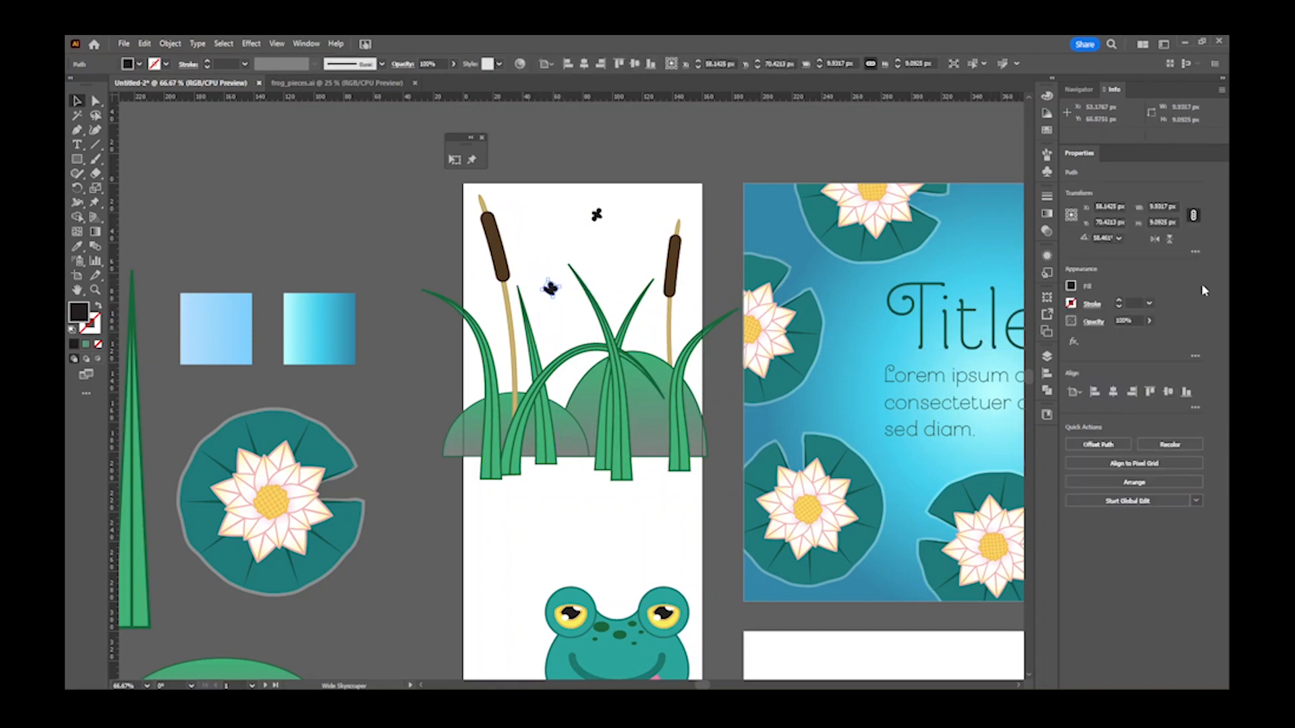
left_click(1154, 239)
left_click_drag(602, 216, 531, 205)
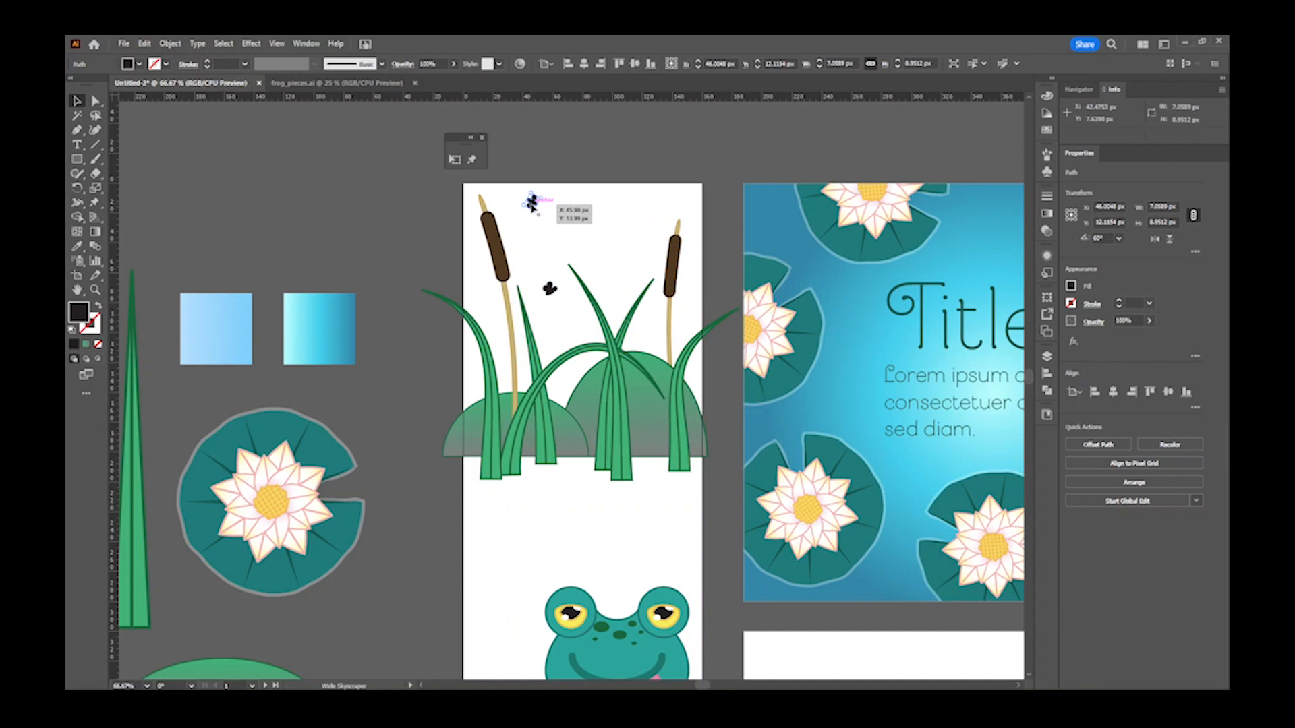
- Duplicate the lower fly beside the right cattail's head, flip the copy vertically, and set its width proportionally to 6 px
left_click_drag(548, 288, 630, 230)
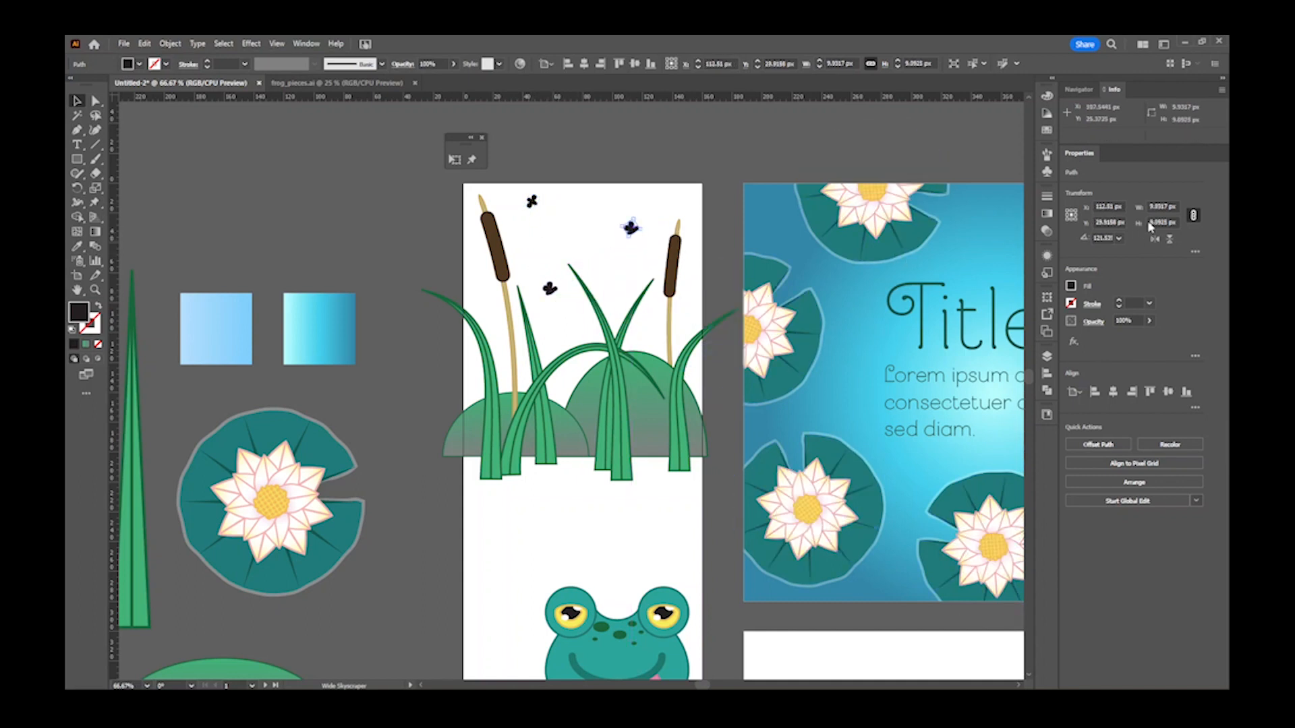
left_click(1162, 240)
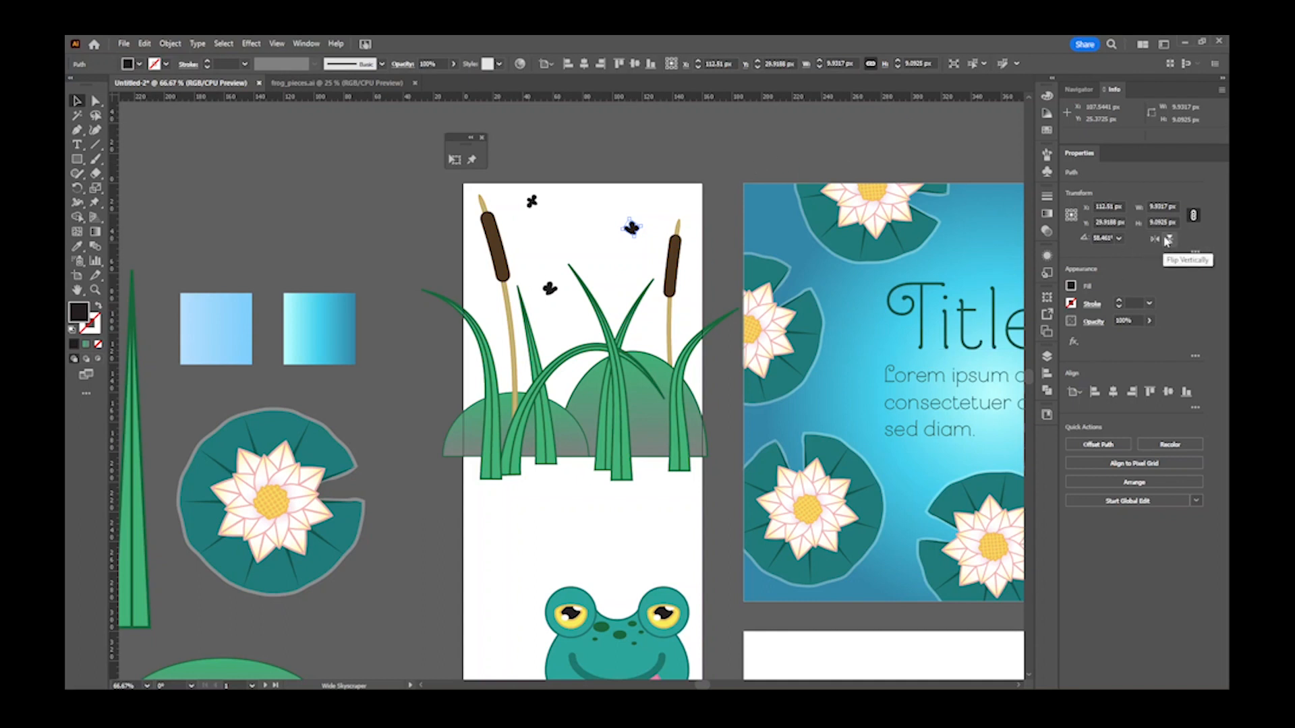
left_click(1163, 207)
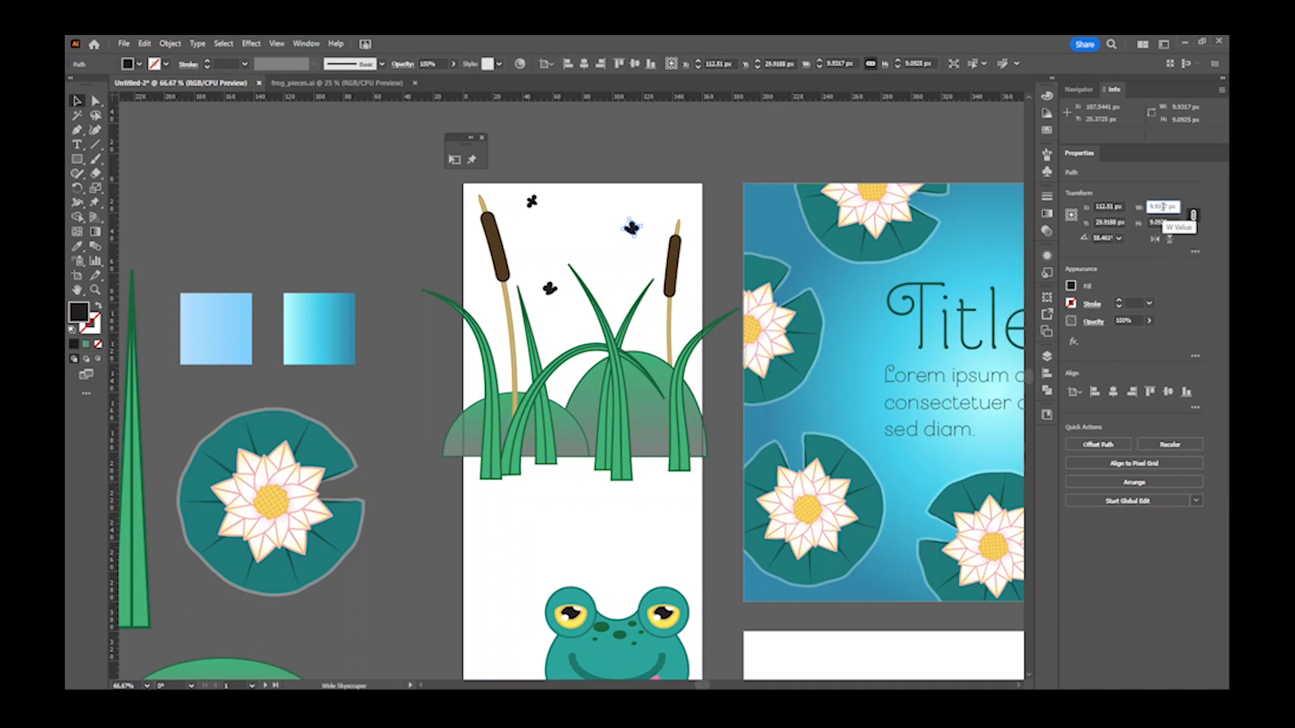
type("7")
key("Return")
type("6")
key("Return")
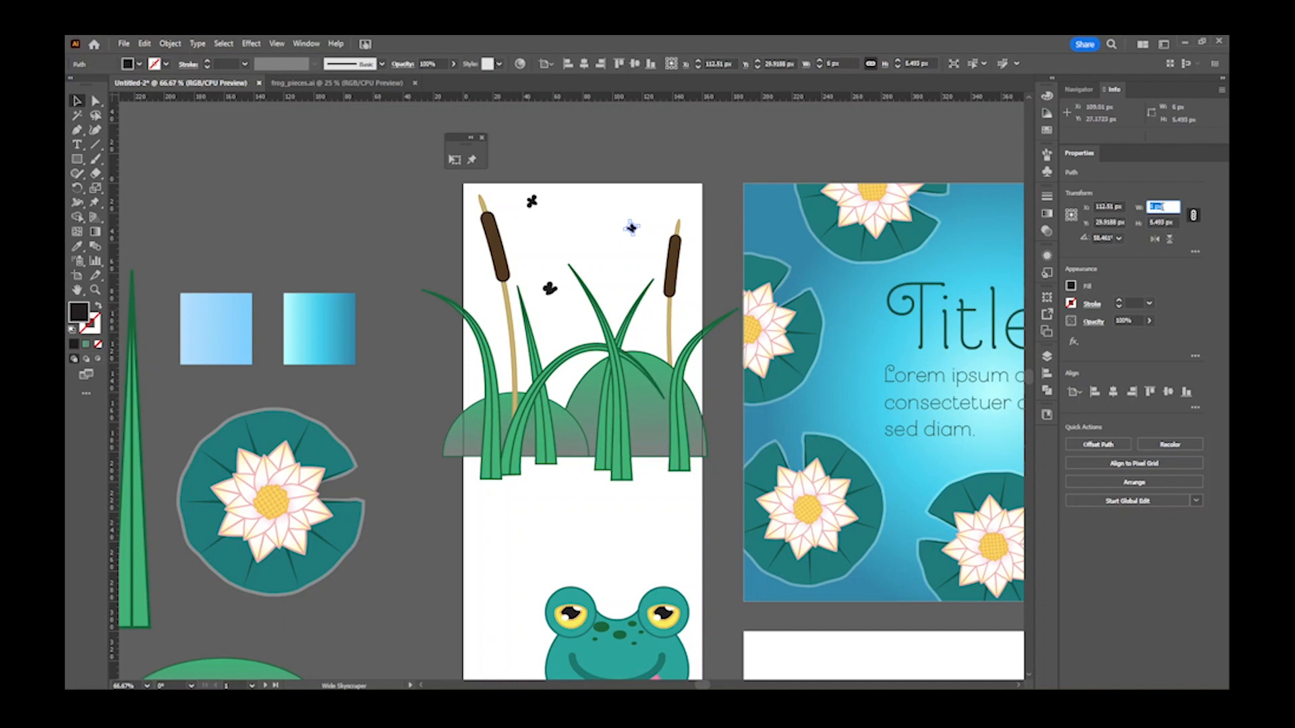
- Scale the fly near the left cattail's tip proportionally to 5 px wide and place a horizontally flipped copy left of that cattail's stem
left_click(532, 200)
left_click(1161, 207)
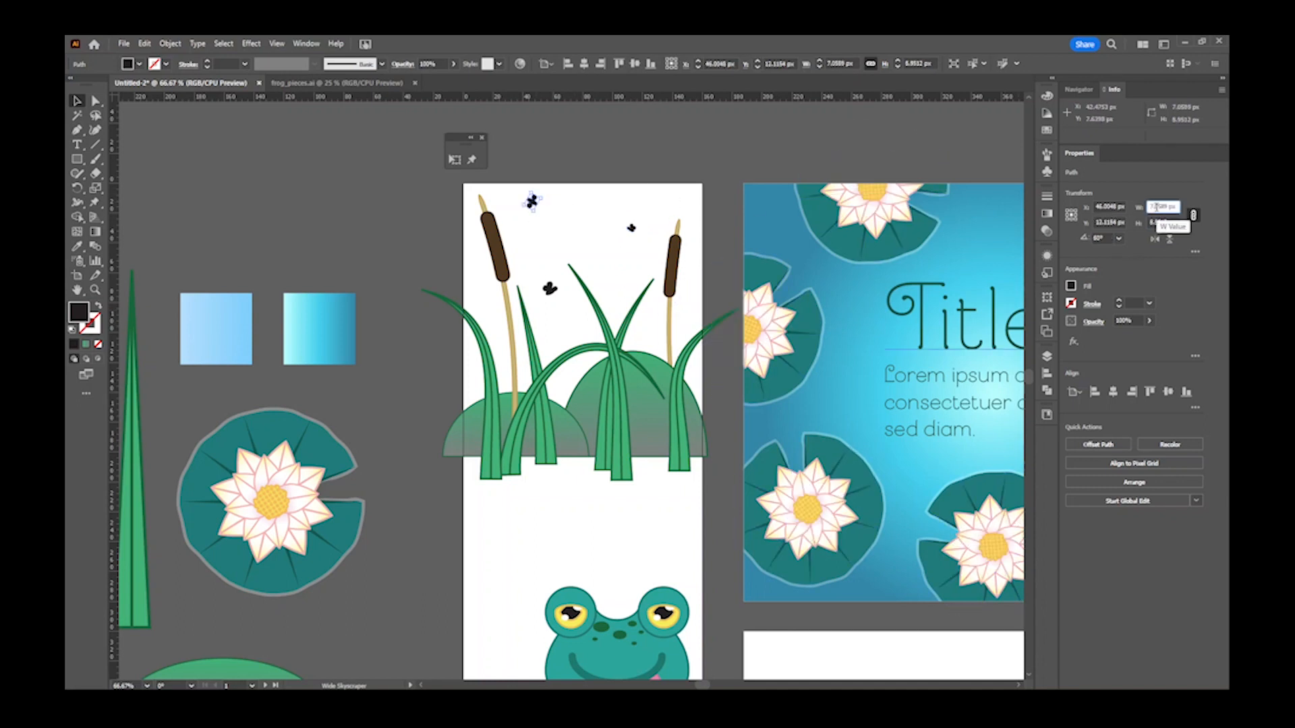
type("6")
key("Return")
type("5")
key("Return")
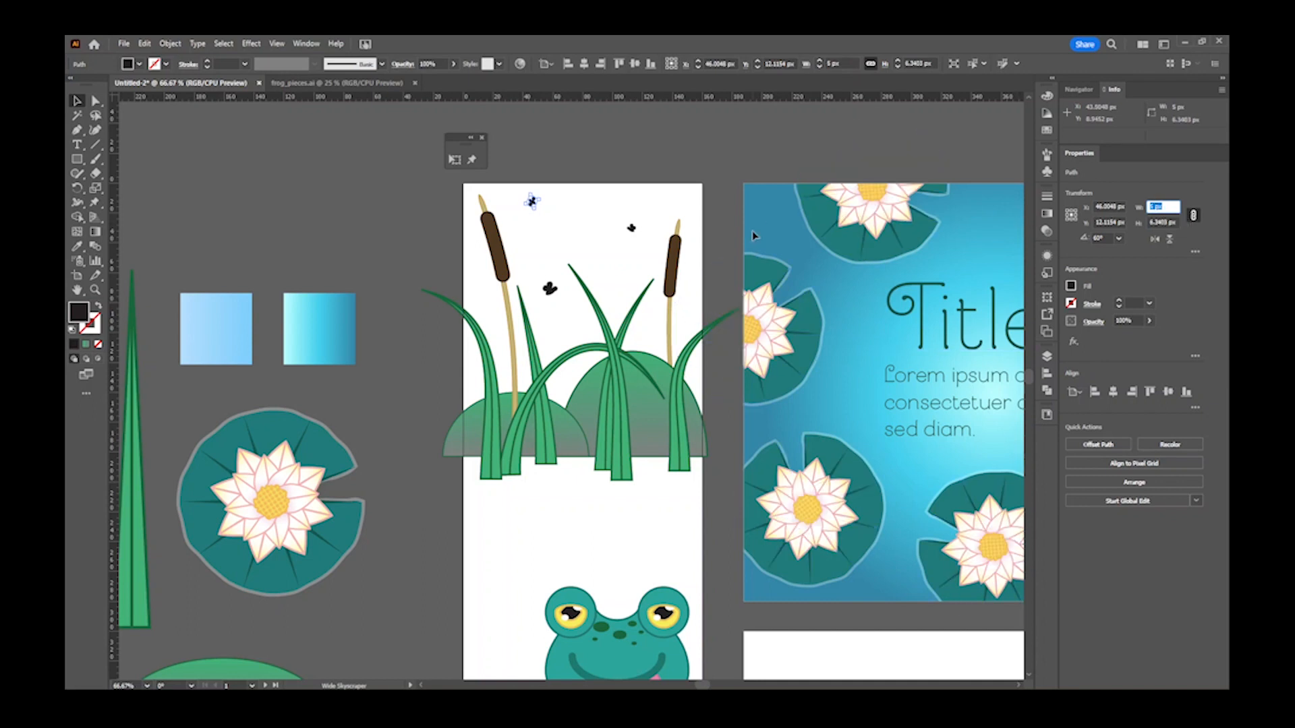
left_click_drag(531, 202, 481, 309)
left_click(1149, 239)
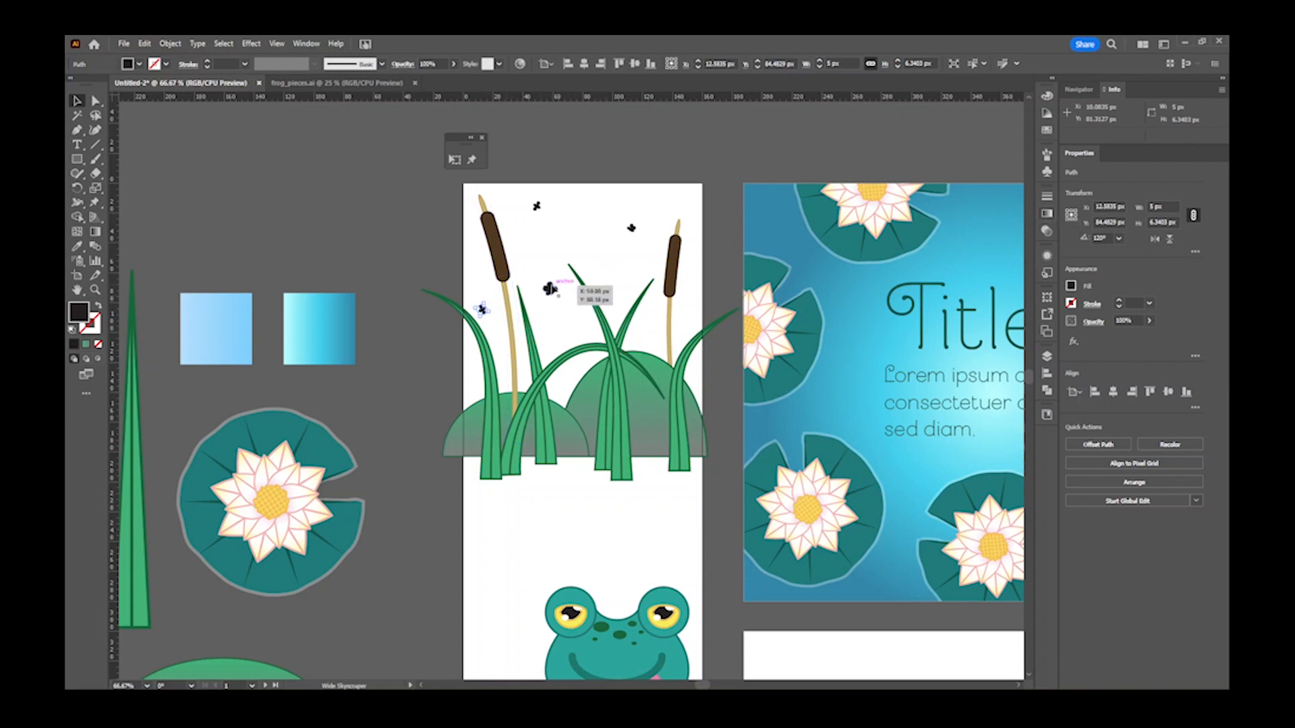
- Duplicate the top fly to just above the taller mound and set the copy's width proportionally to 7 px
left_click_drag(537, 210, 649, 327)
left_click(1172, 206)
key("Up")
key("Up")
key("Up")
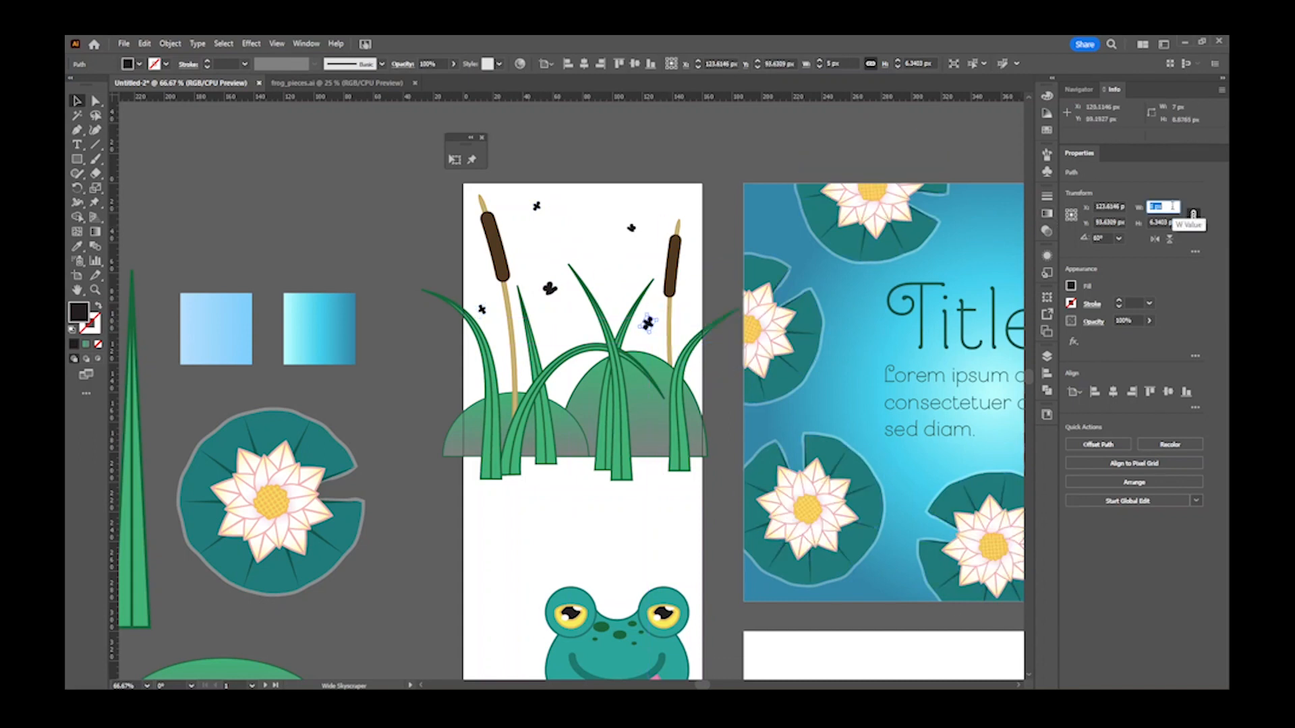
key("Down")
key("Up")
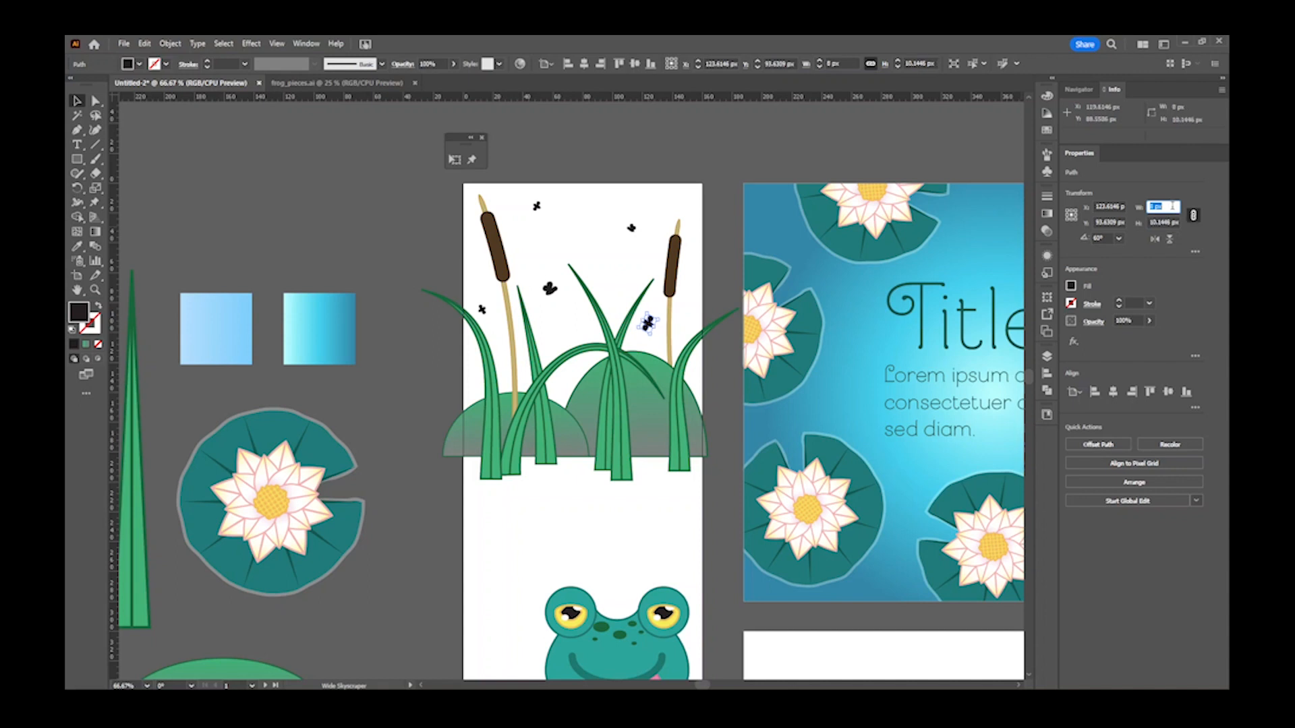
key("Down")
key("Return")
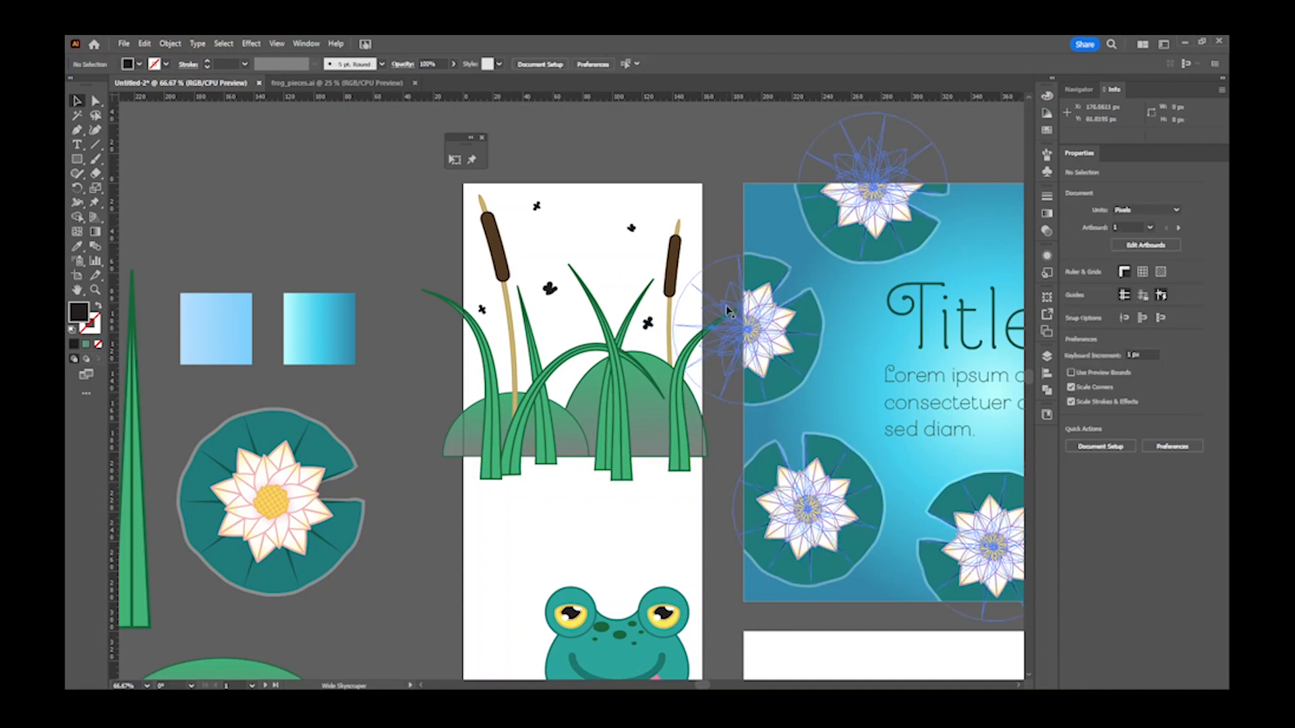
- Stretch the cattails, grass, mounds and flies together downward to a height of about 228 px, leaving out the neighbouring banner's water lily
scroll(721, 300, "down", 5)
left_click_drag(621, 263, 632, 254)
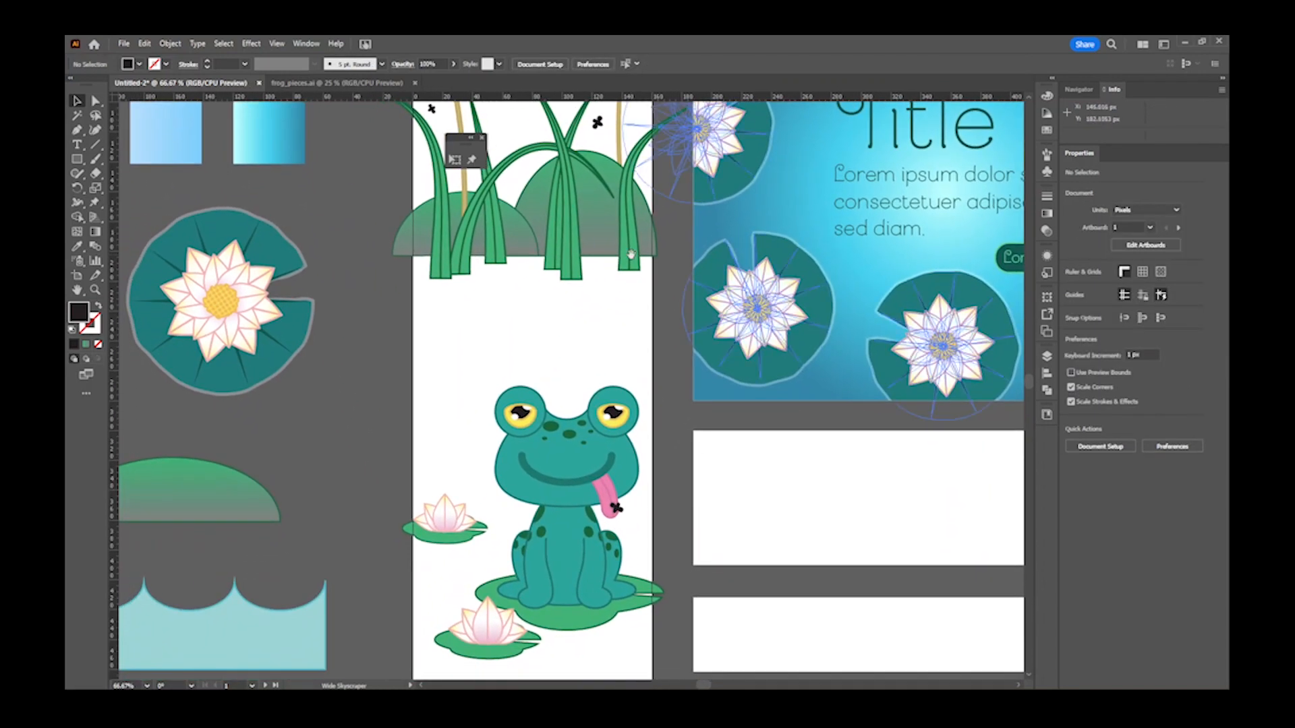
scroll(633, 260, "down", 1)
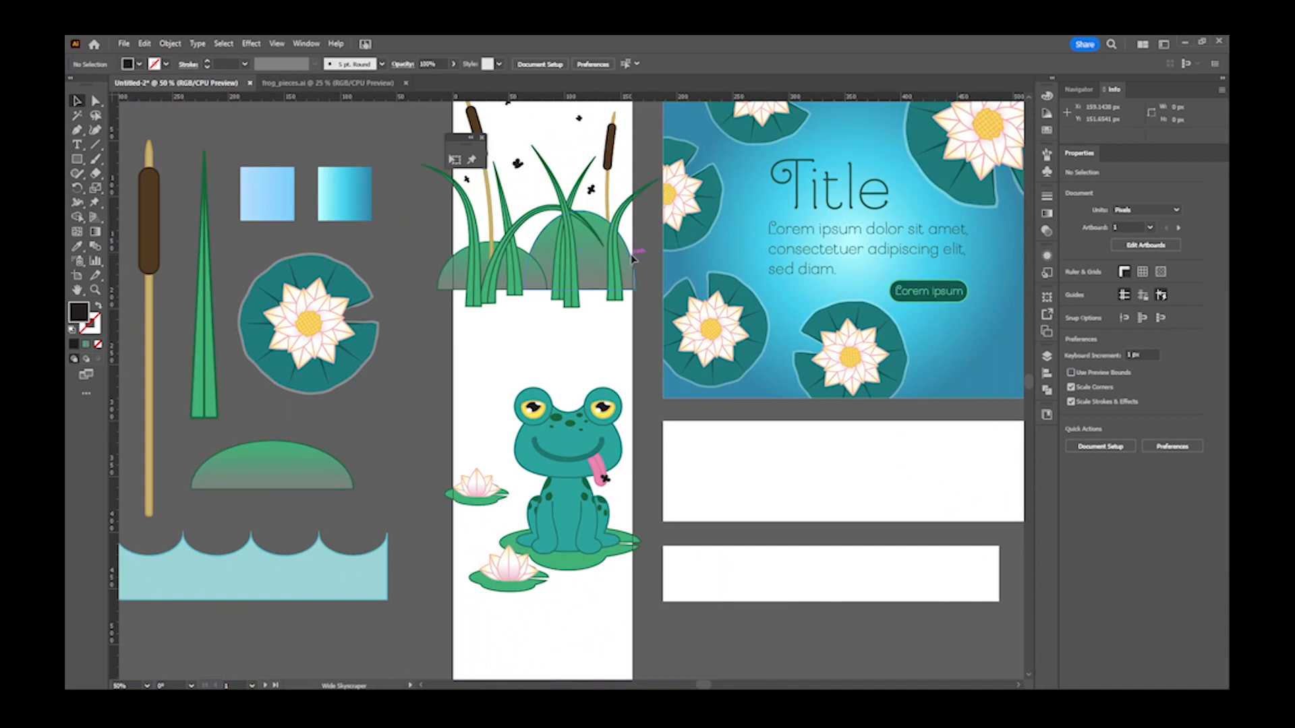
scroll(632, 260, "down", 1)
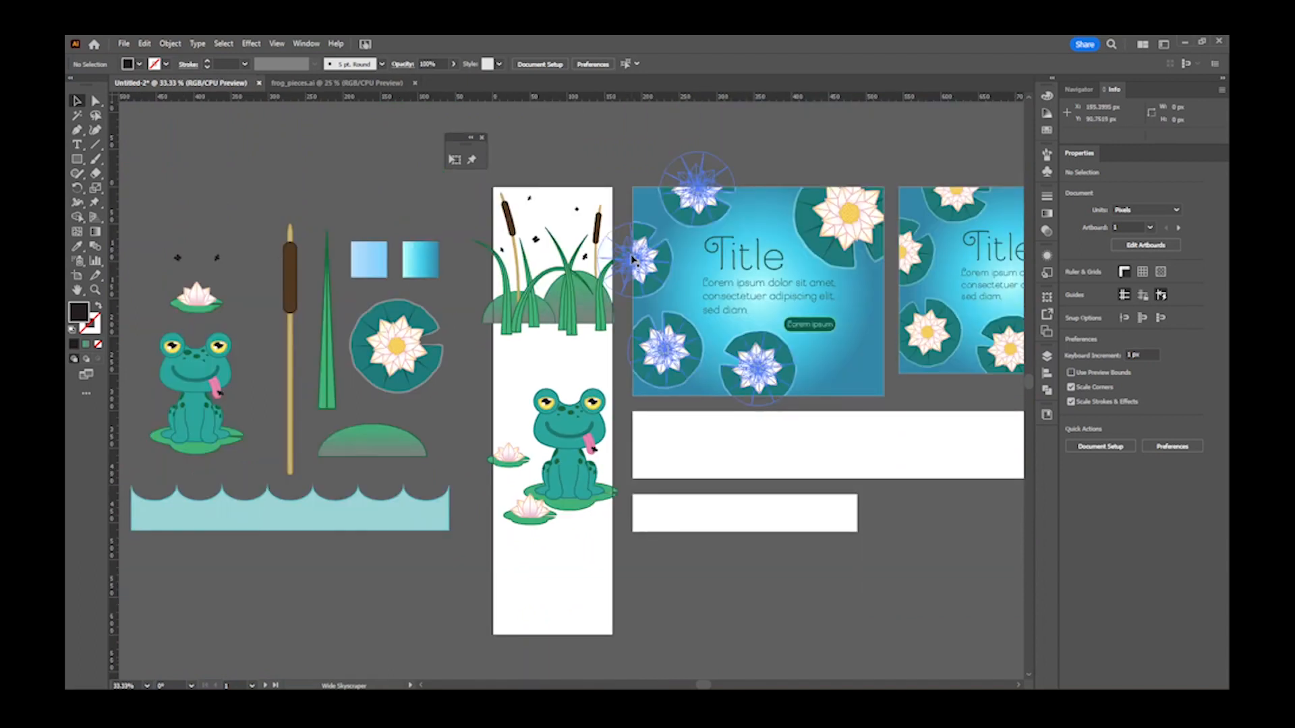
left_click_drag(480, 186, 559, 346)
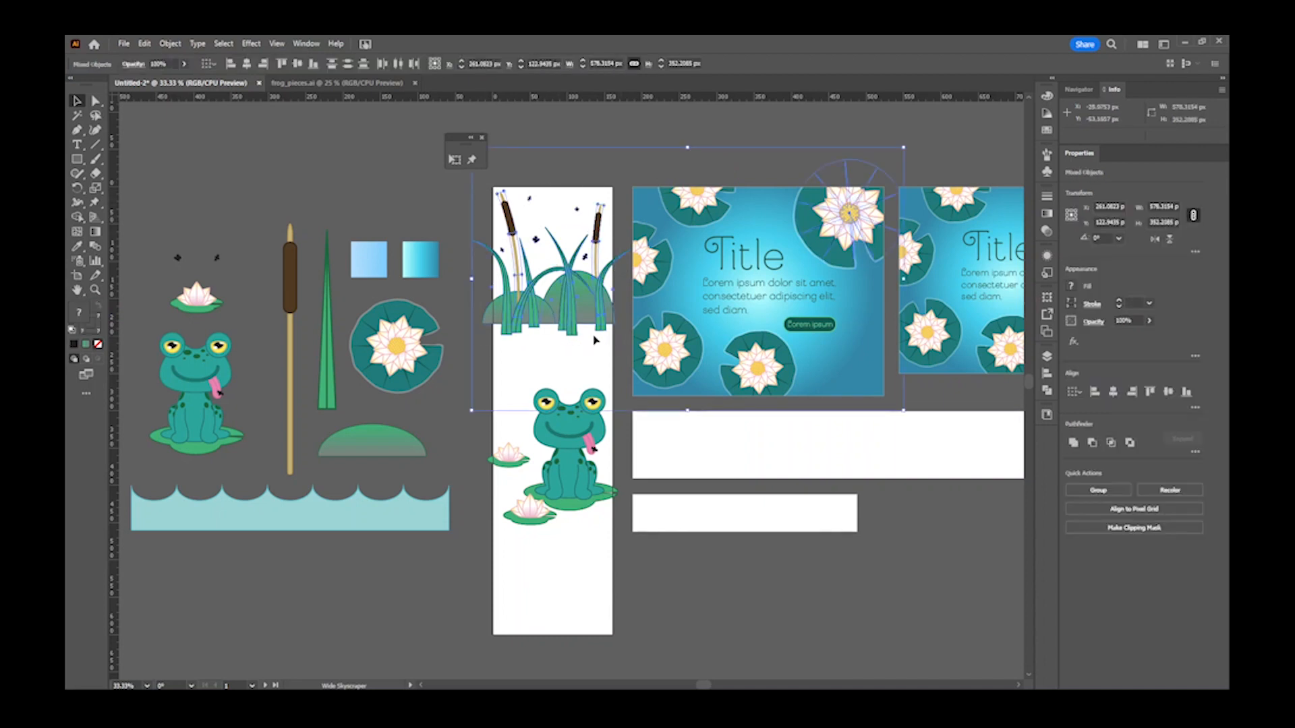
left_click(828, 217, "shift")
left_click_drag(466, 187, 621, 346)
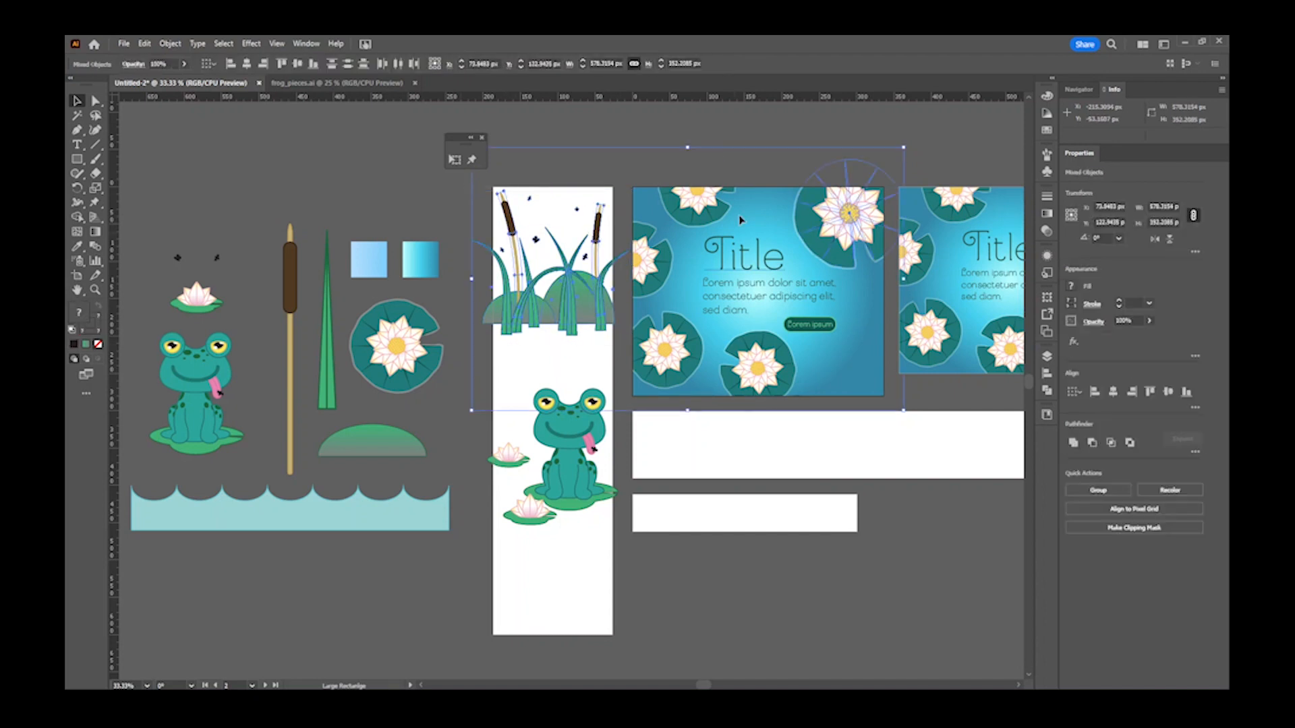
left_click(851, 217, "shift")
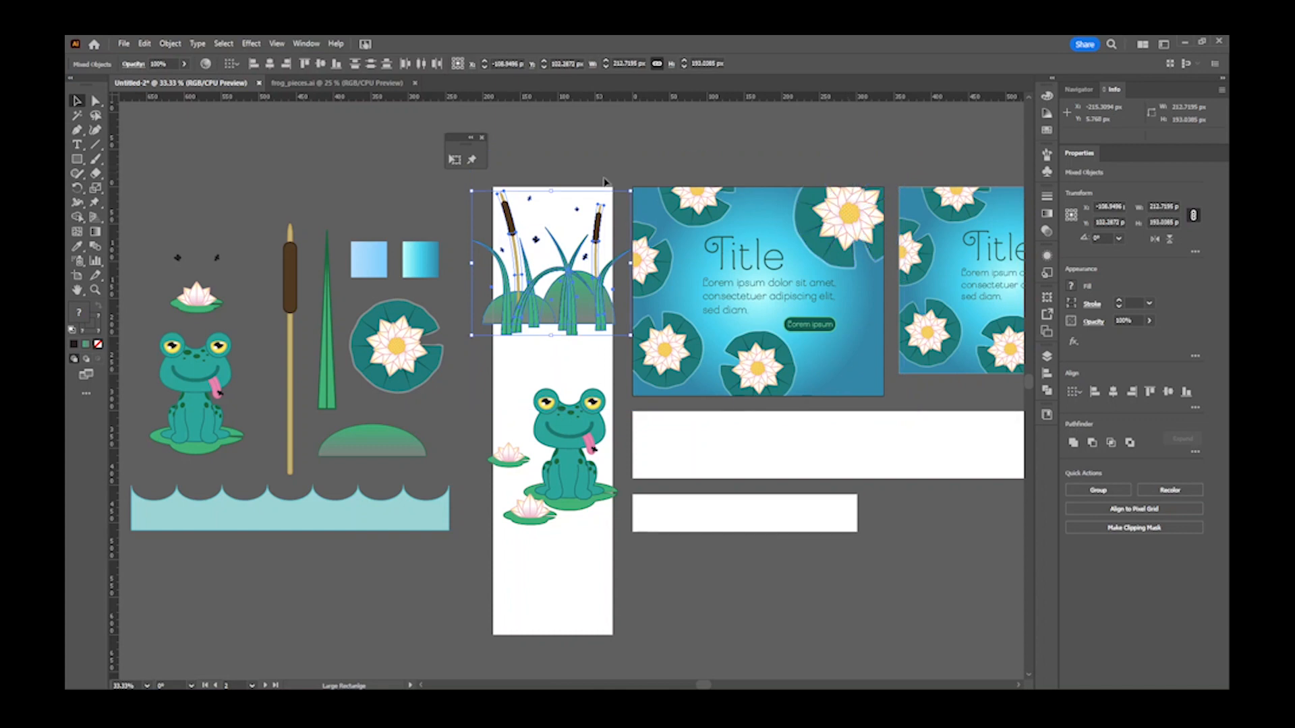
left_click_drag(551, 335, 553, 369)
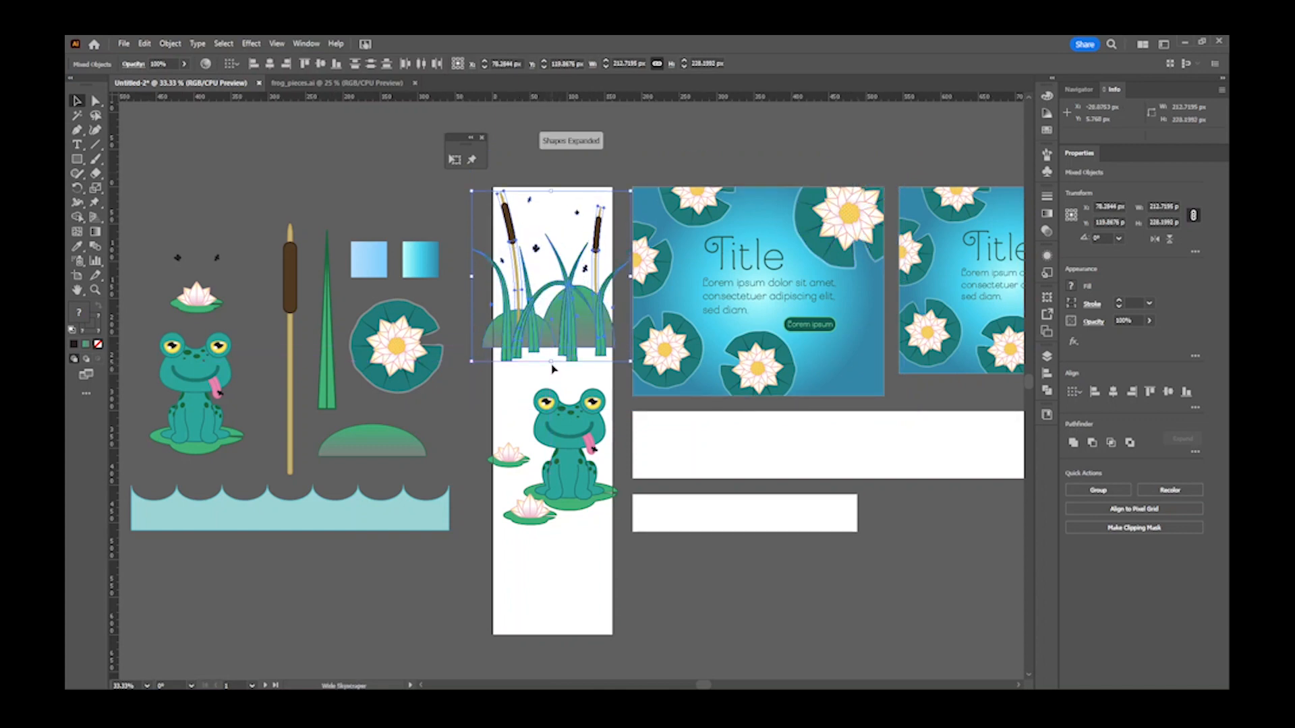
left_click(472, 395)
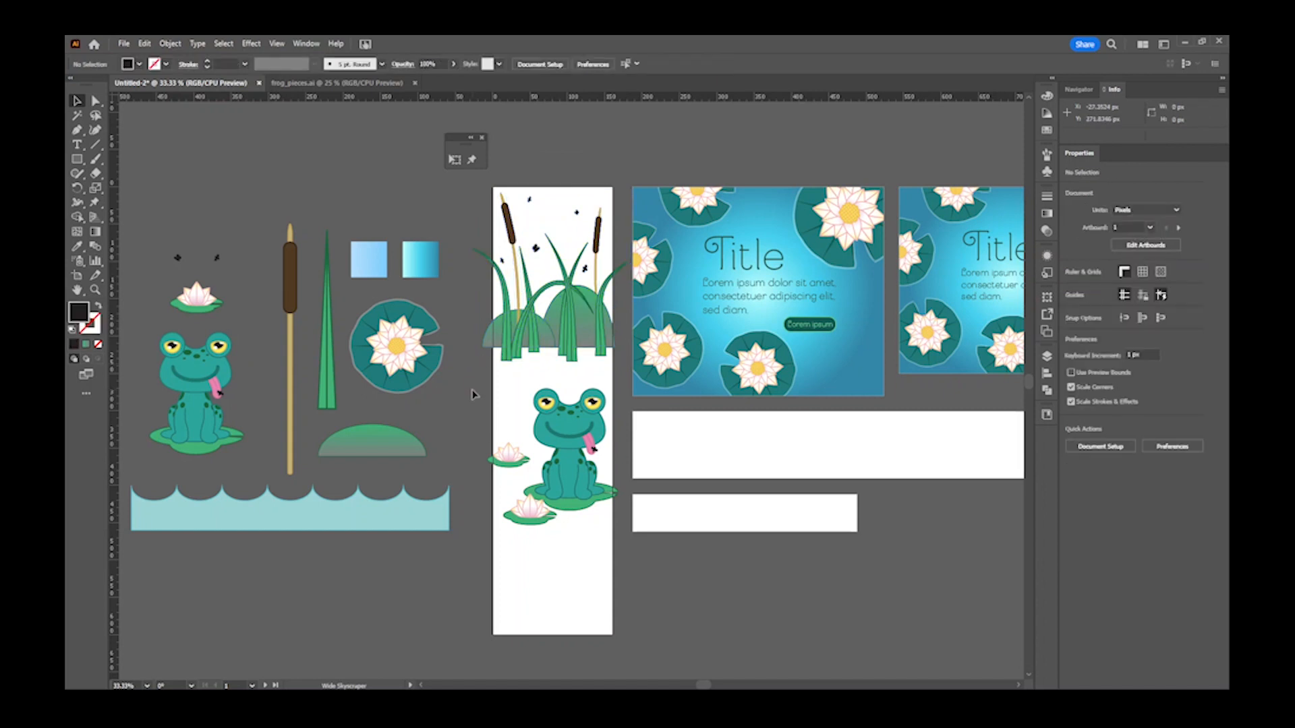
- Nudge both small water lilies and the frog on its lily pad together slightly upward on the Wide Skyscraper artboard
left_click(511, 461)
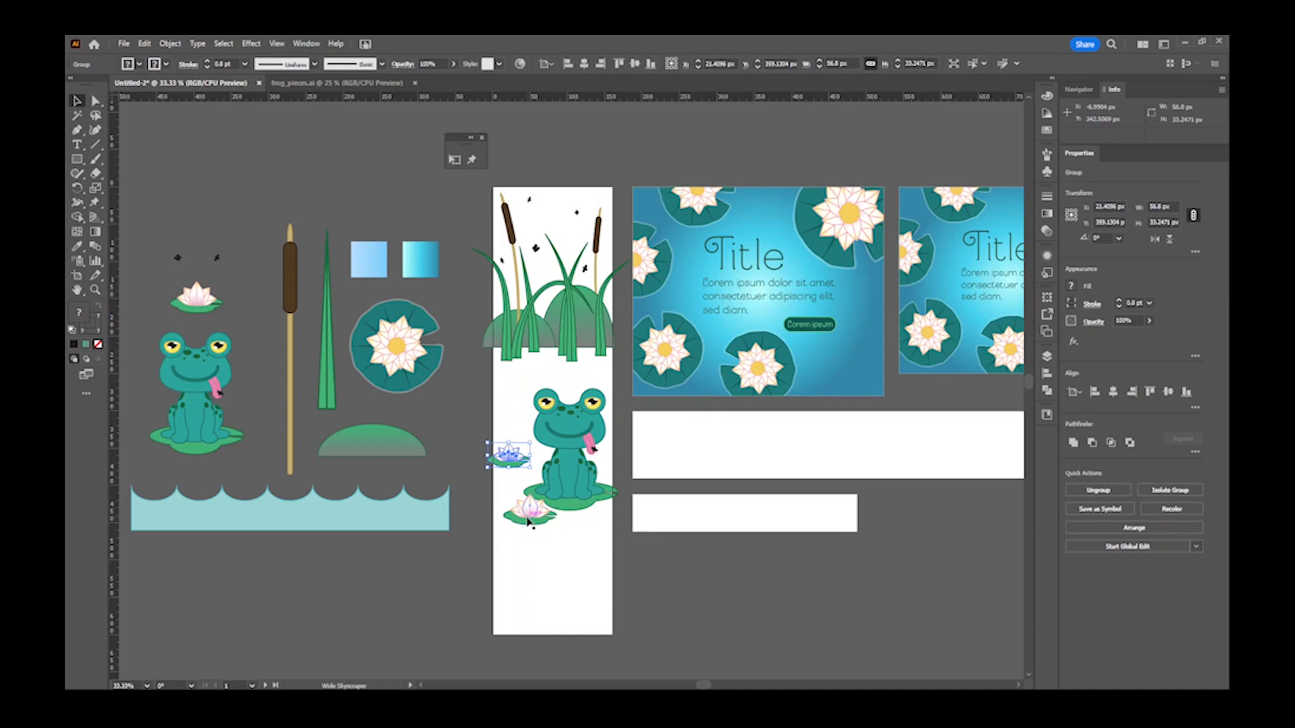
left_click(529, 521, "shift")
left_click(580, 480, "shift")
key("Up")
key("Up")
key("Up")
key("Up")
key("Up")
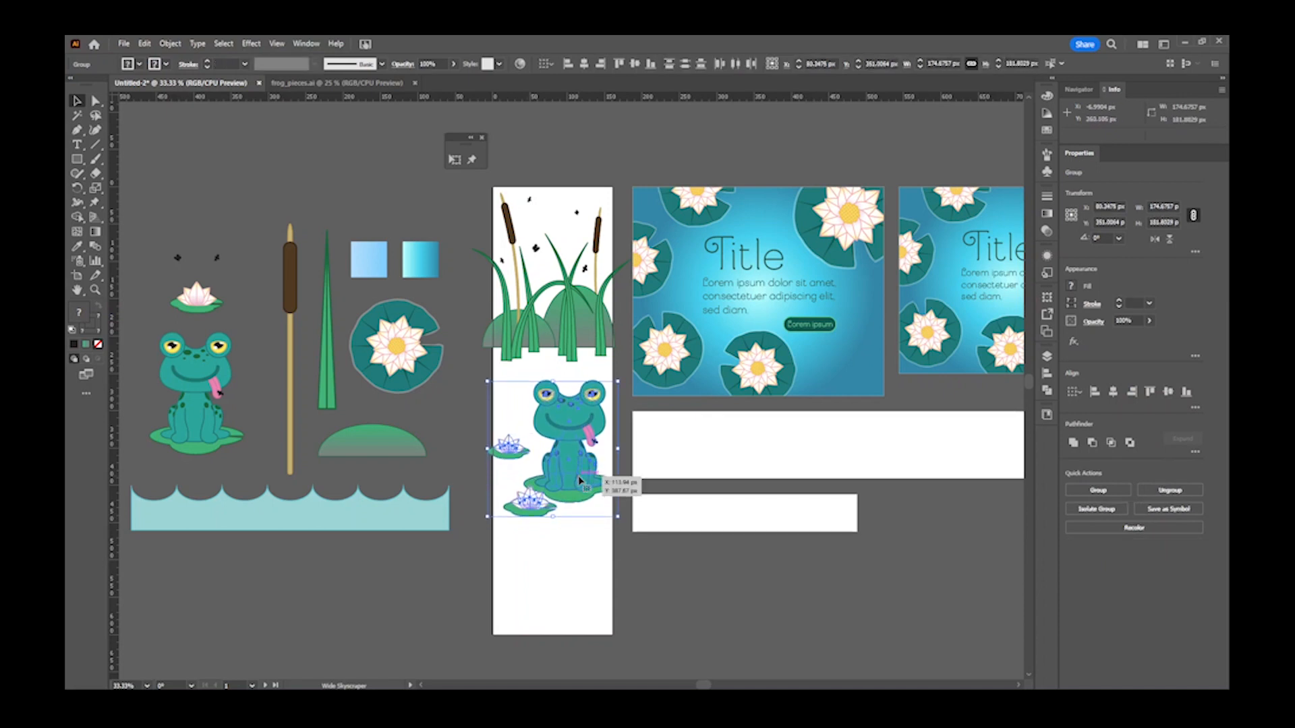
key("Down")
left_click(588, 554)
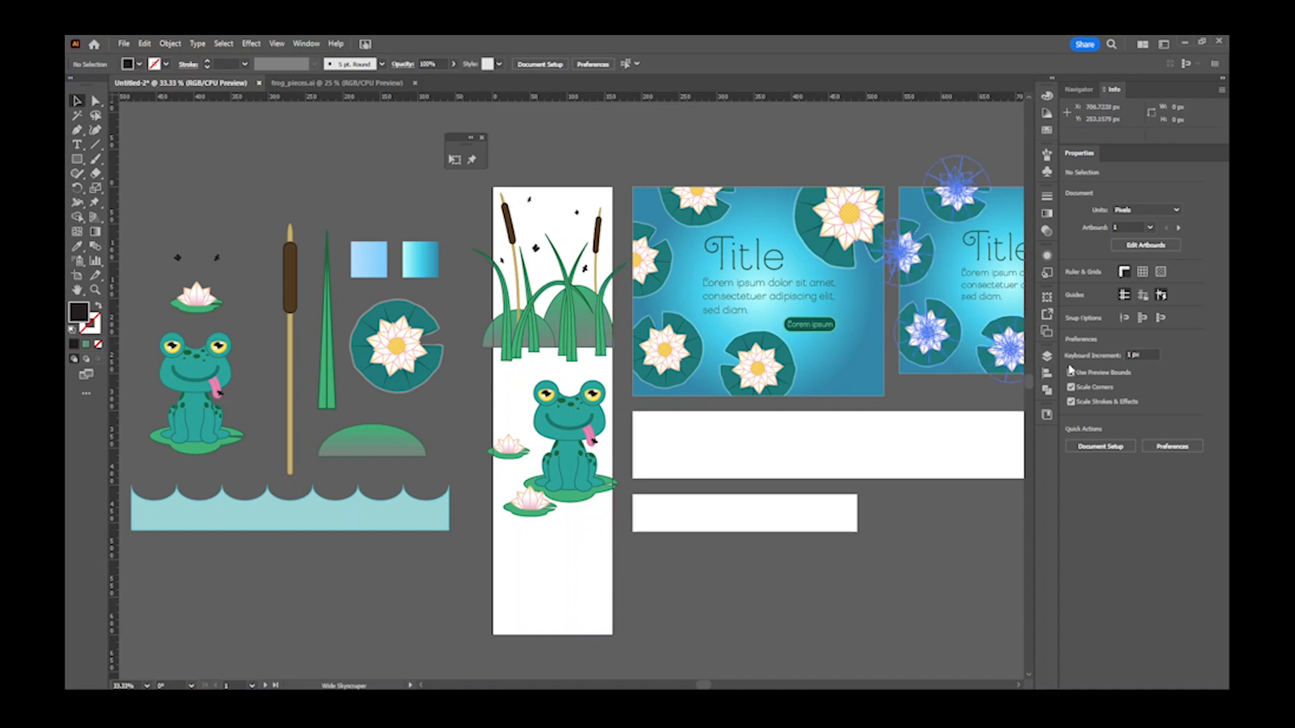
- Unlock the Backgrounds layer and draw a rectangle about 161 by 398 px from the mounds to the skyscraper artboard's lower edge
left_click(1047, 356)
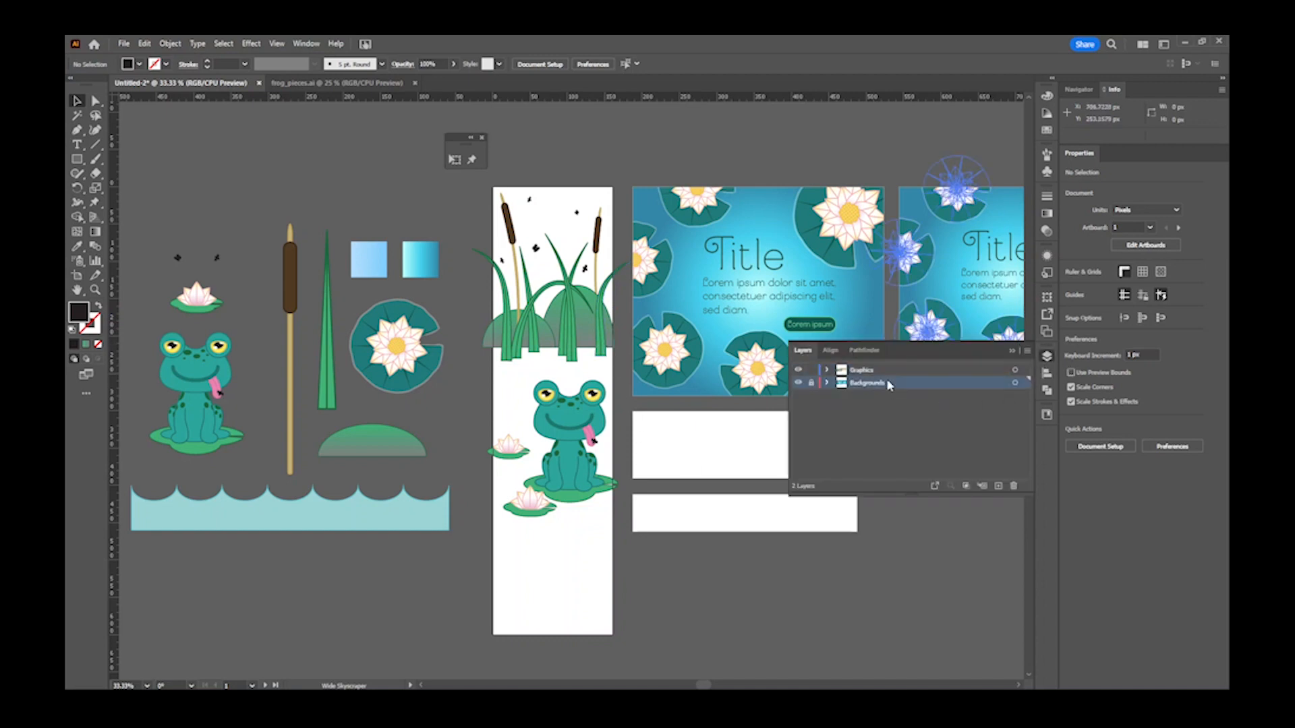
left_click(812, 383)
left_click(77, 159)
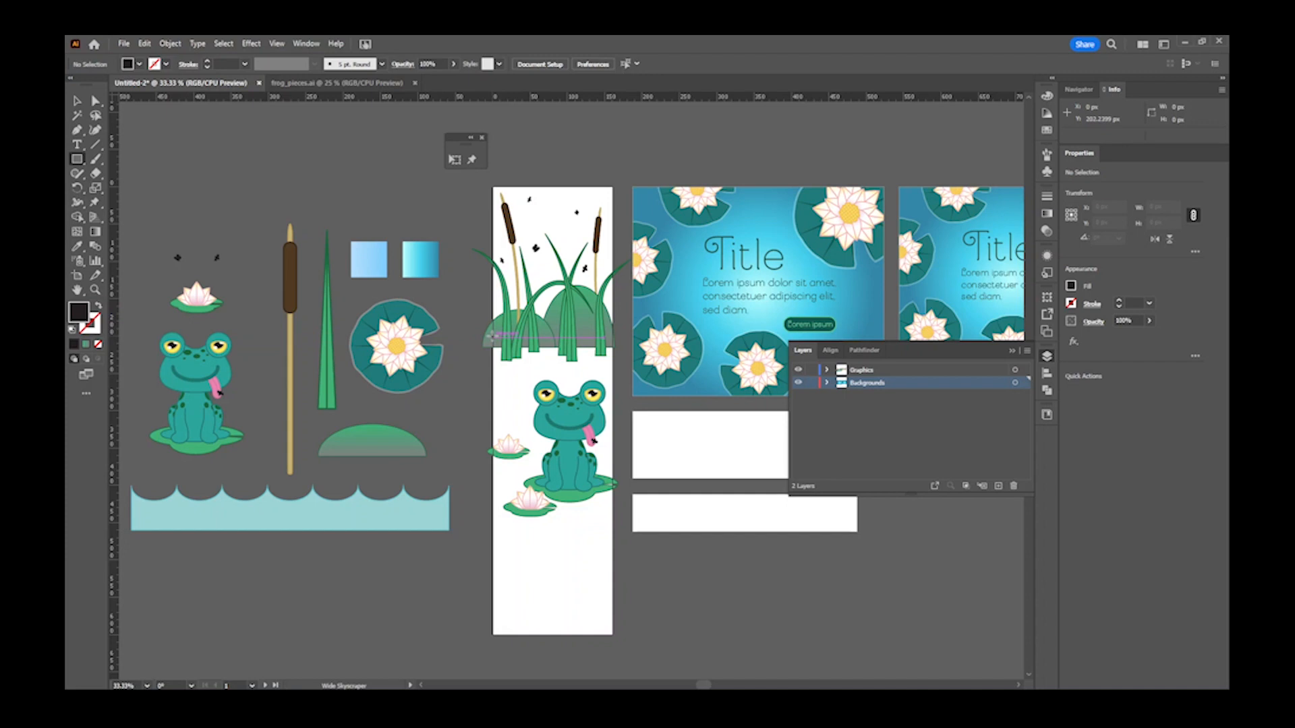
left_click_drag(493, 334, 613, 635)
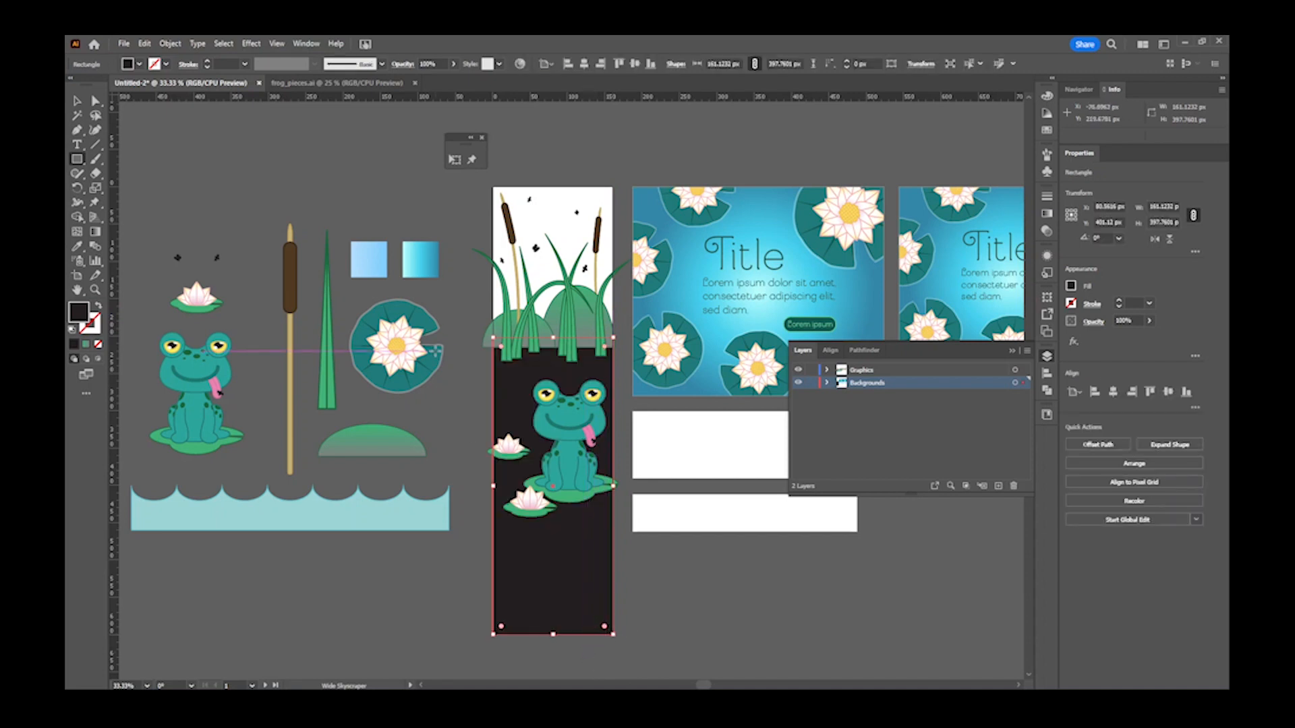
- Fill the water rectangle with the cyan-to-blue gradient sampled from the reference square and set the gradient angle to 90°
key("i")
left_click(416, 252)
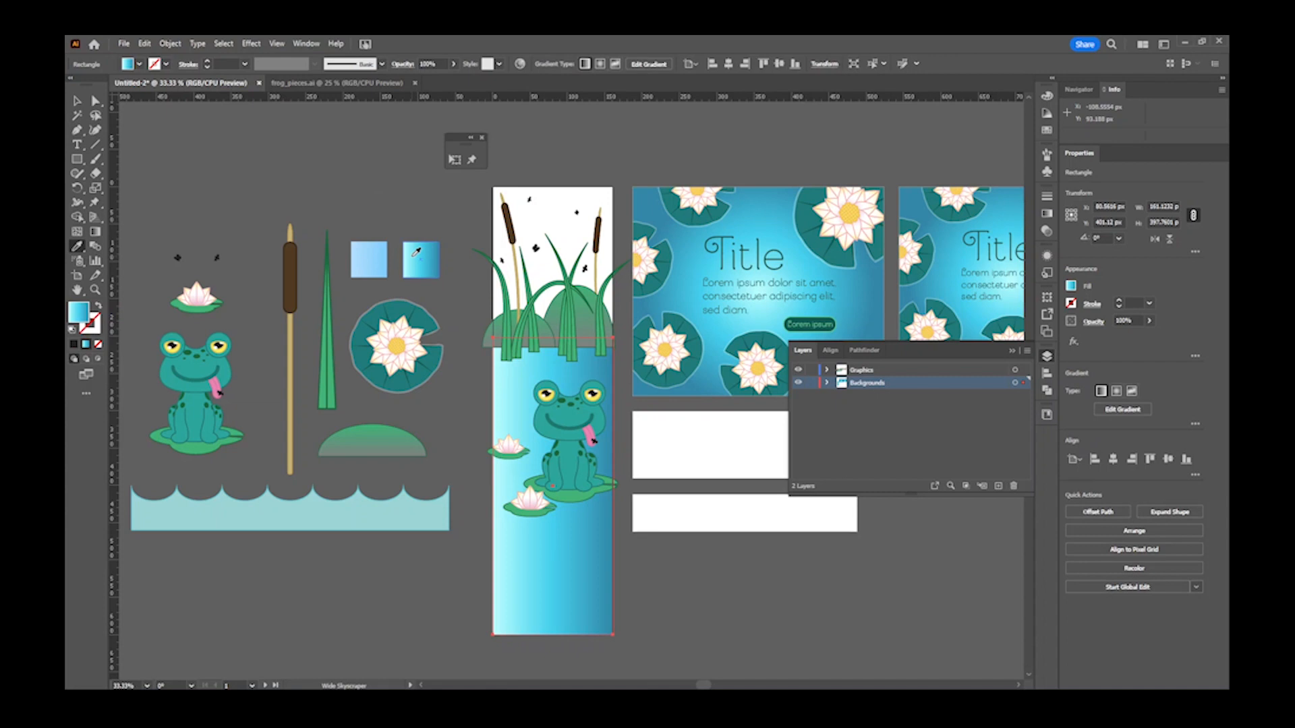
left_click(1046, 216)
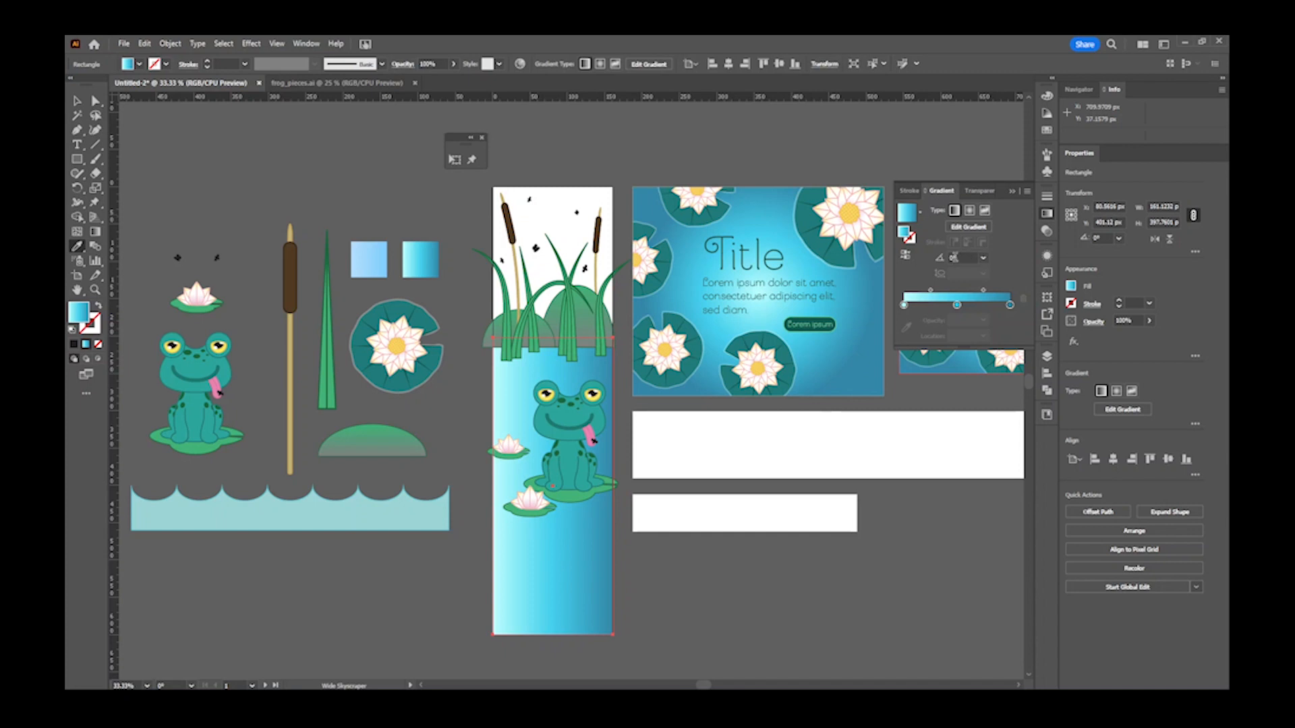
left_click(959, 258)
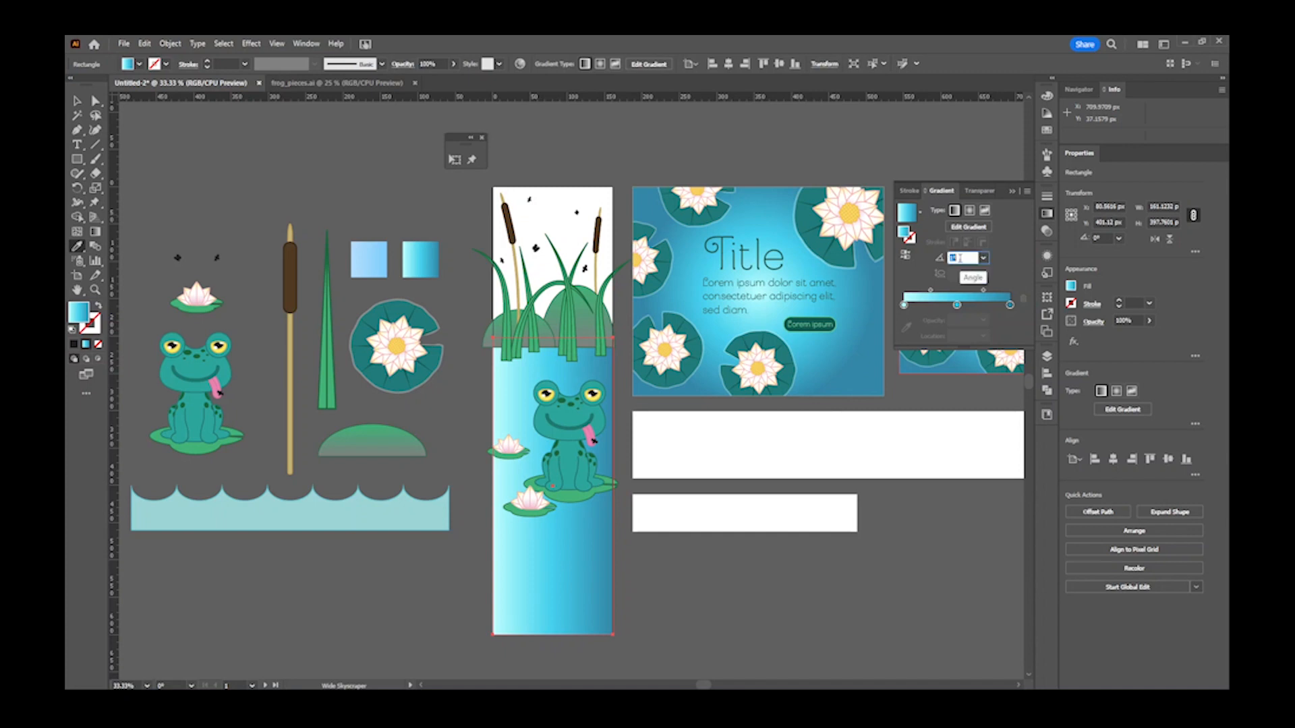
scroll(959, 257, "down", 15)
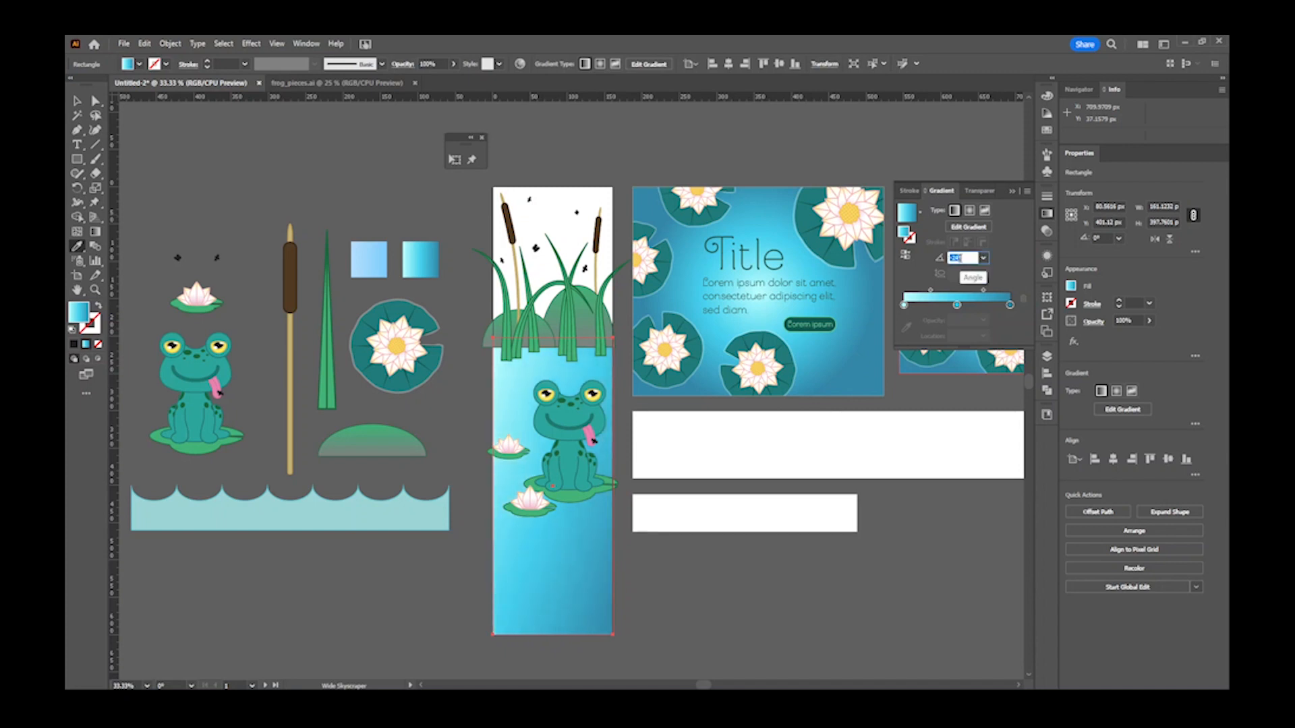
scroll(959, 258, "up", 2)
scroll(959, 258, "up", 20)
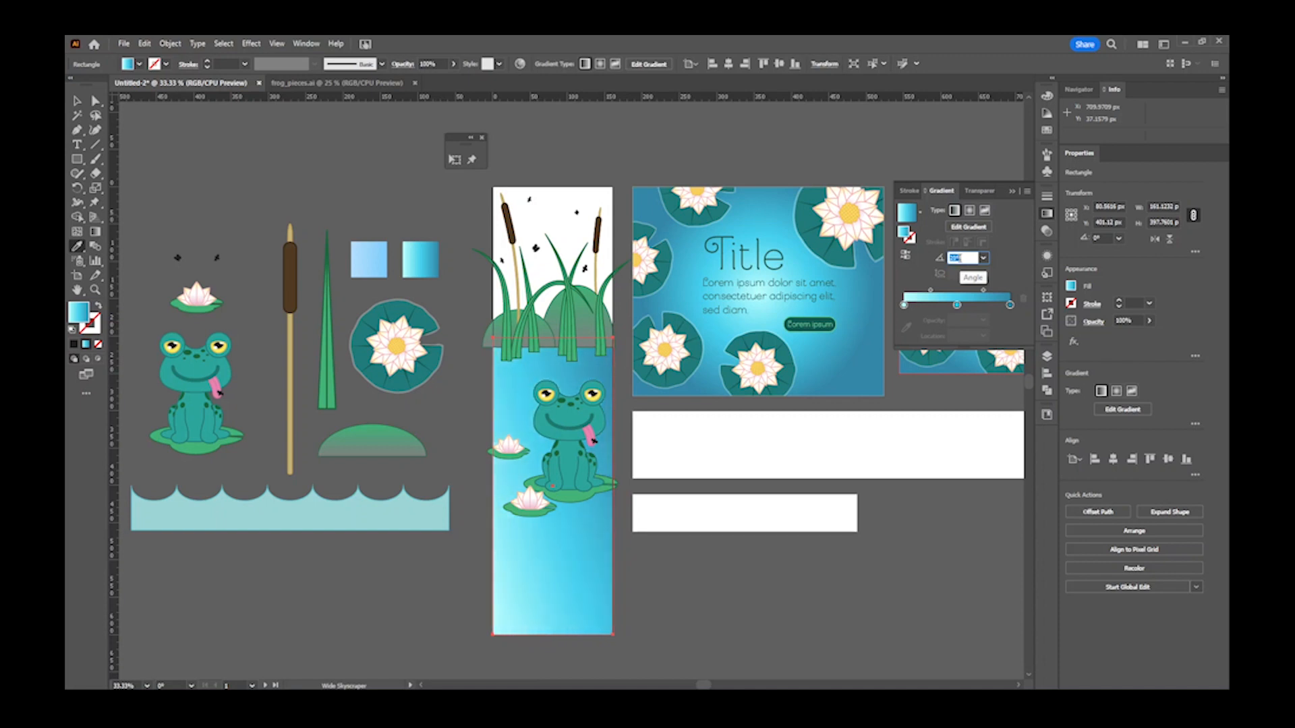
left_click(984, 260)
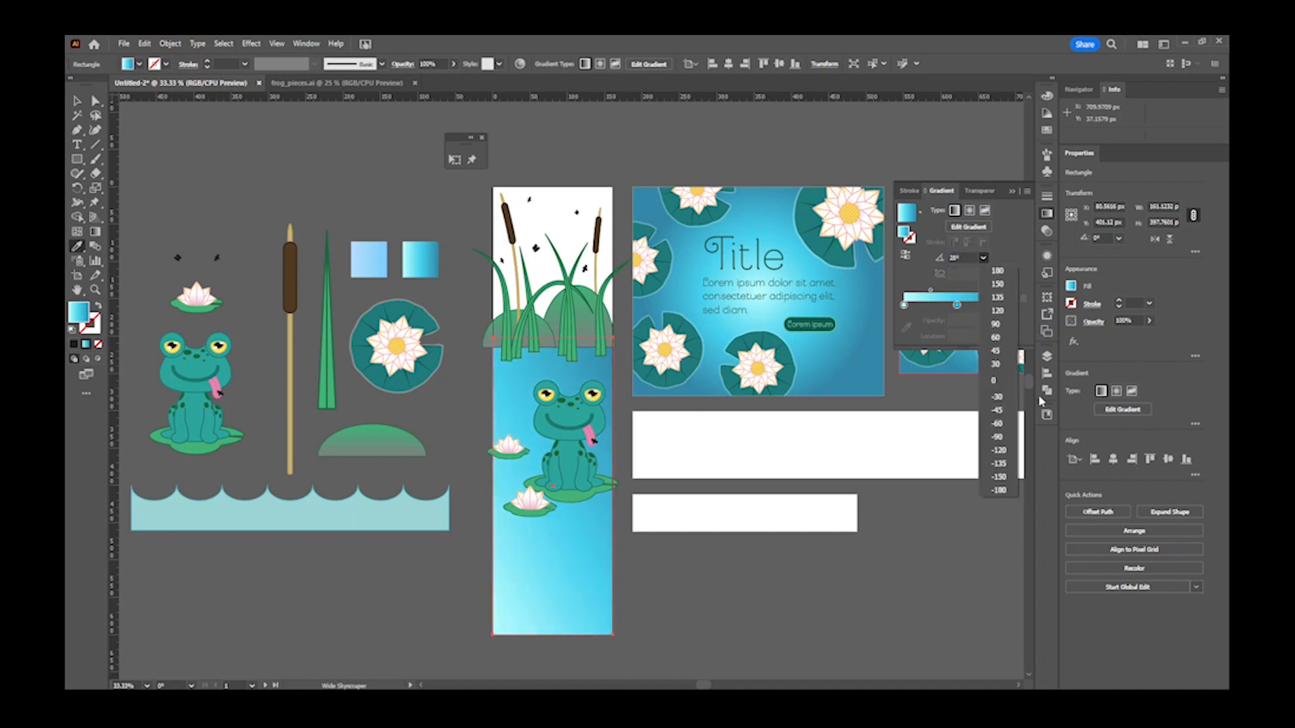
left_click(1000, 330)
- Draw a sky rectangle about 160 by 206 px from the skyscraper artboard's upper edge down to the water rectangle
left_click(77, 159)
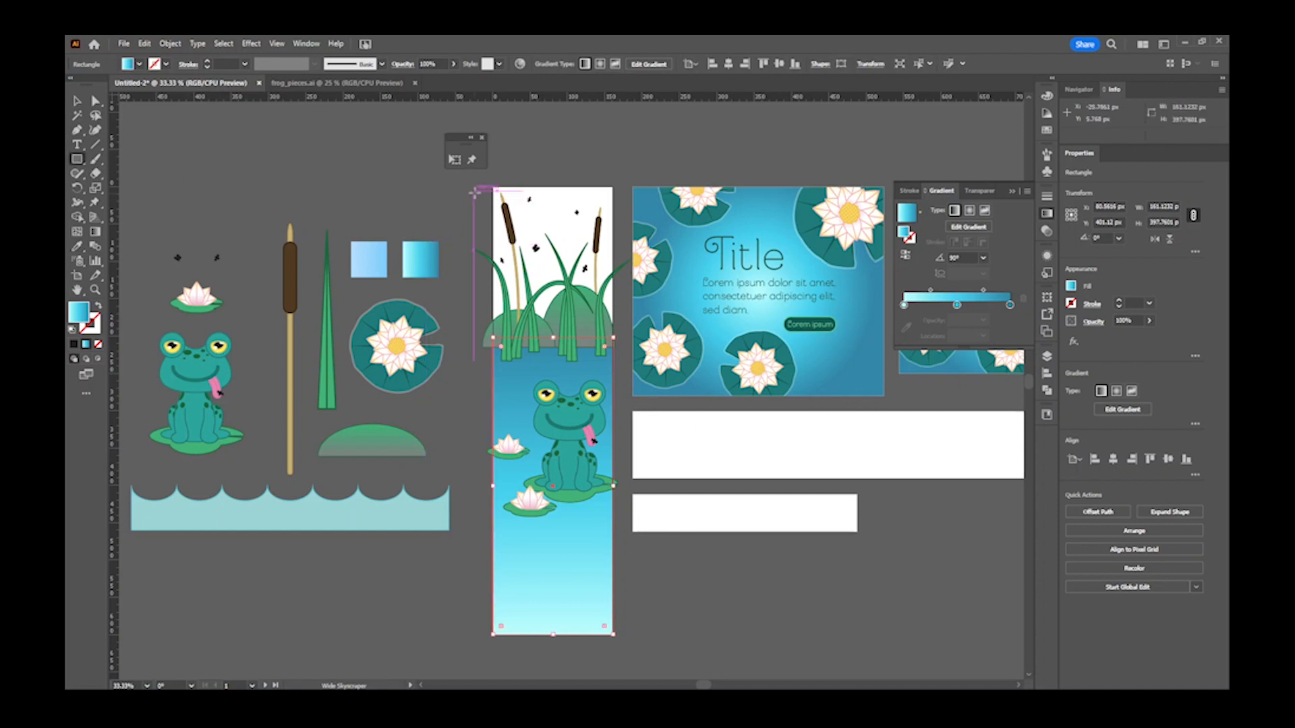
left_click_drag(493, 184, 613, 339)
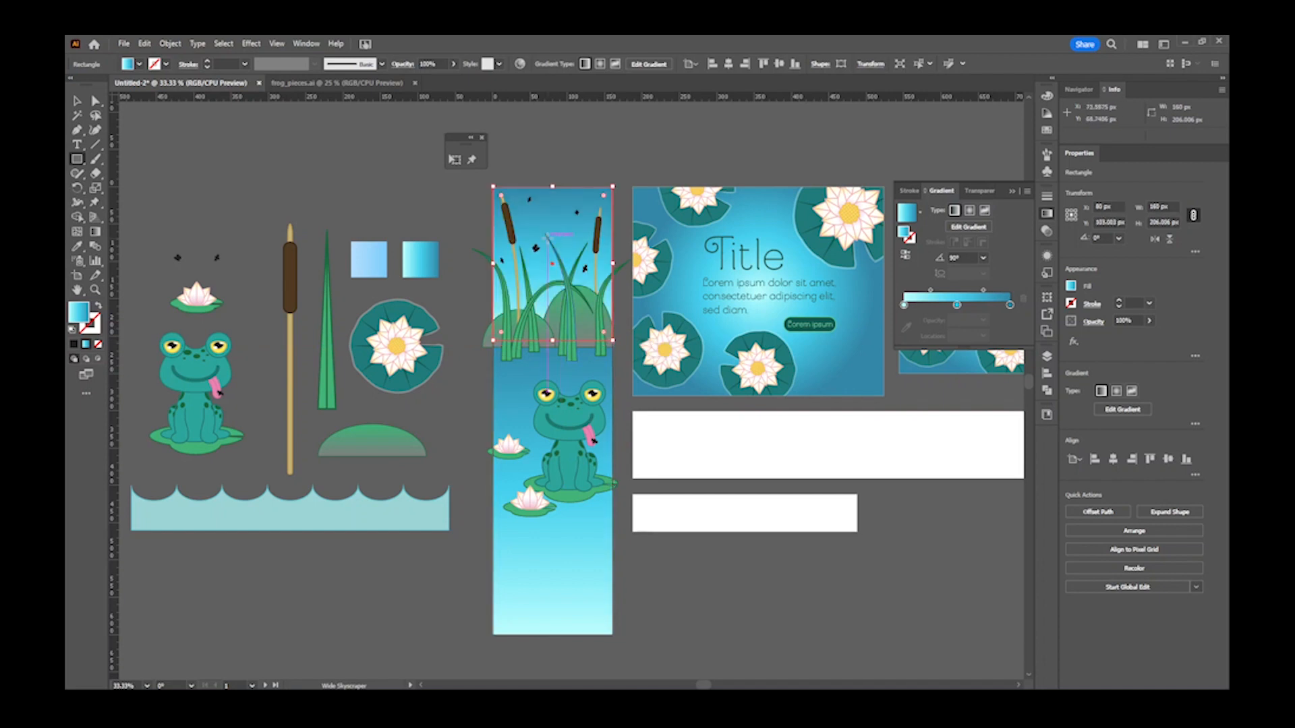
- Fill the sky rectangle with the light blue gradient sampled from the pale blue reference square, keeping the gradient angle at 90°, and deselect it
key("i")
left_click(369, 250)
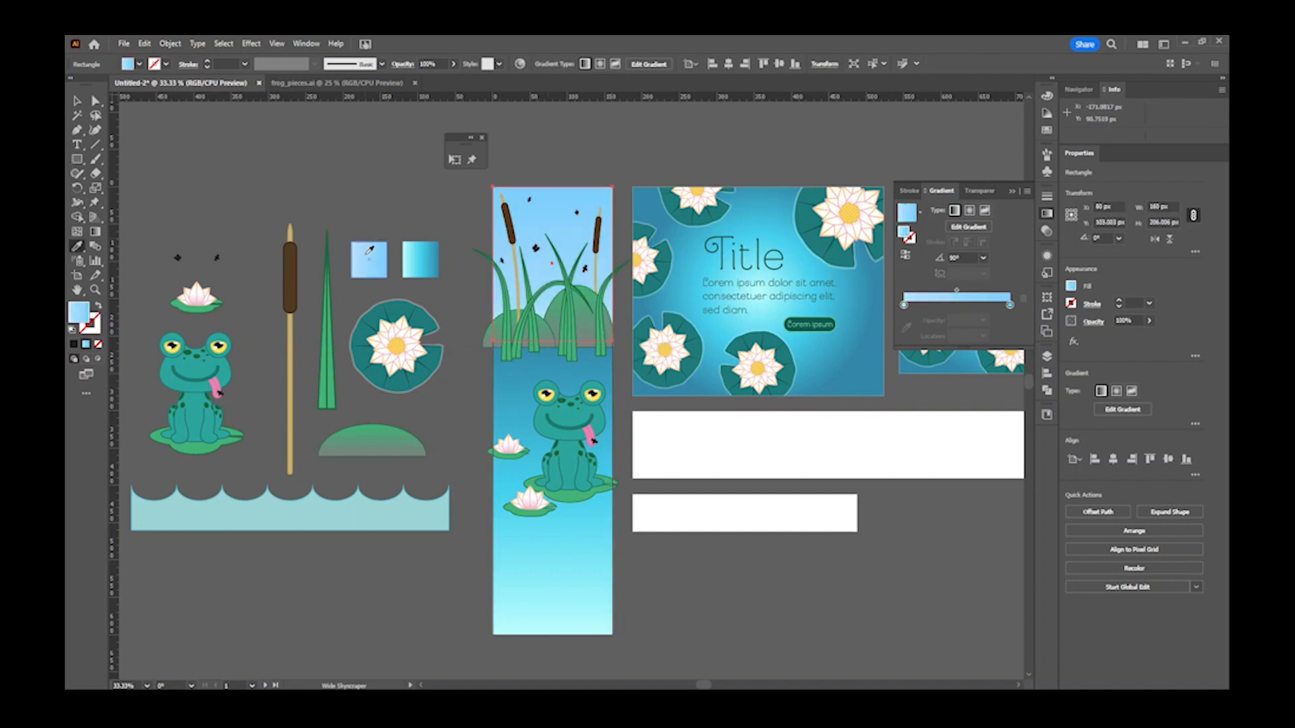
left_click(907, 261)
left_click(906, 260)
left_click(75, 102)
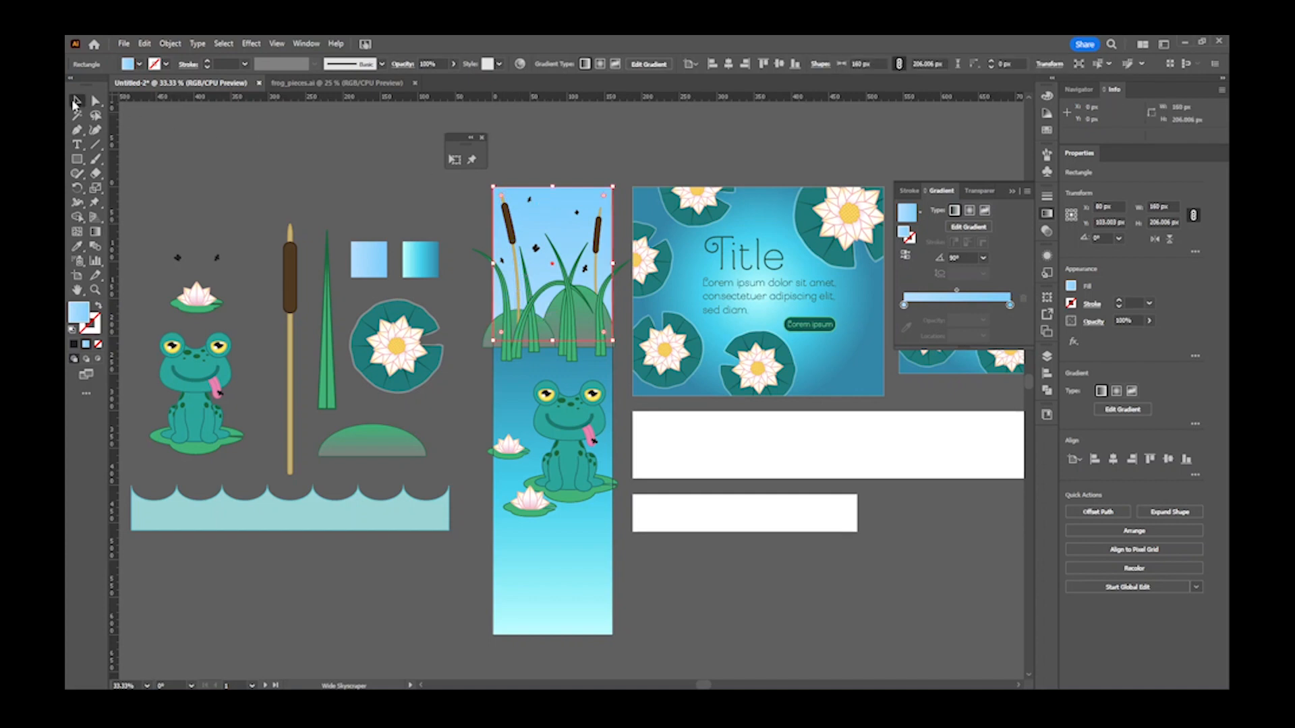
left_click(685, 596)
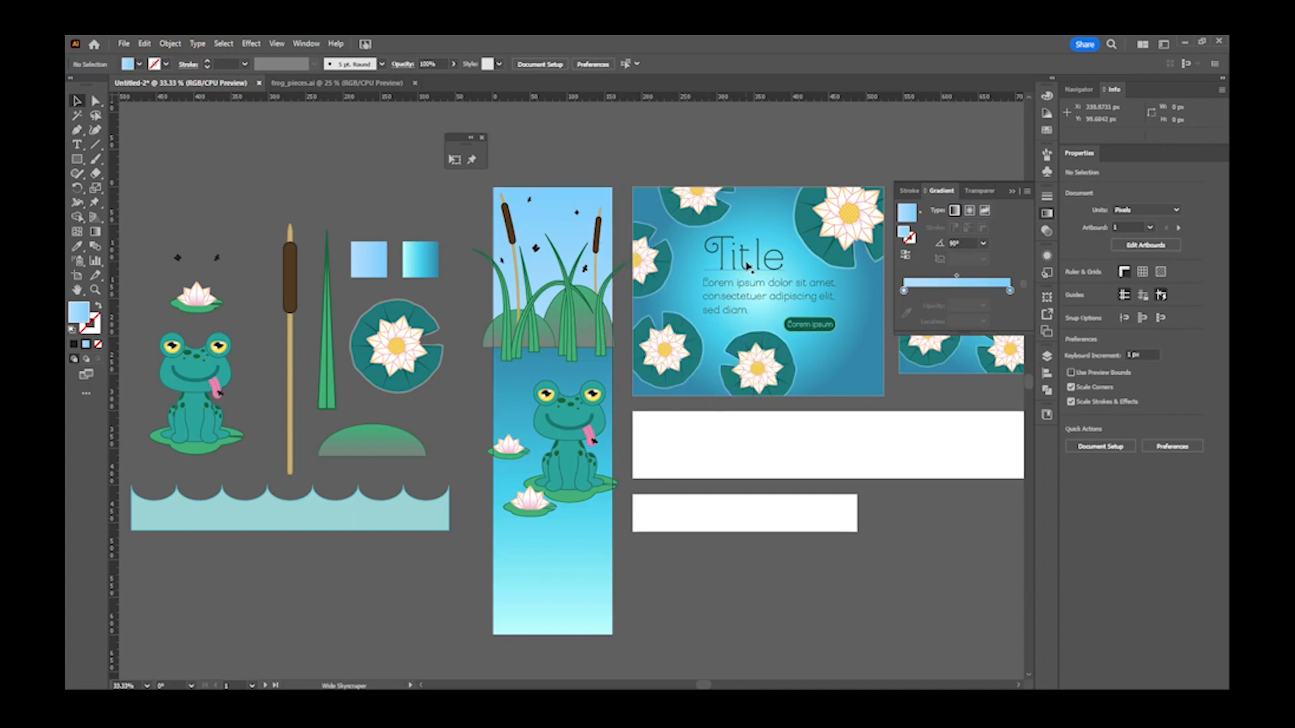
- Copy the title text group from the Large Rectangle artboard onto the lower end of the Wide Skyscraper artboard and ungroup the copy
left_click_drag(747, 263, 549, 558)
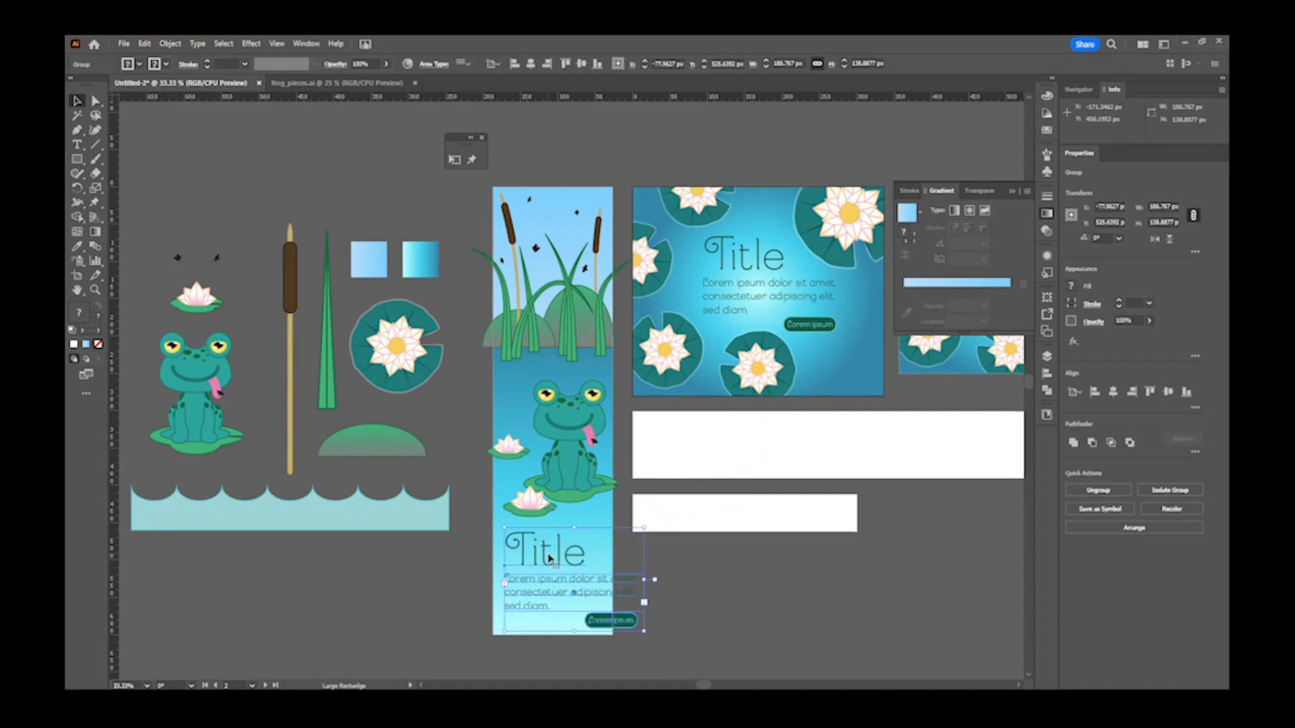
right_click(550, 559)
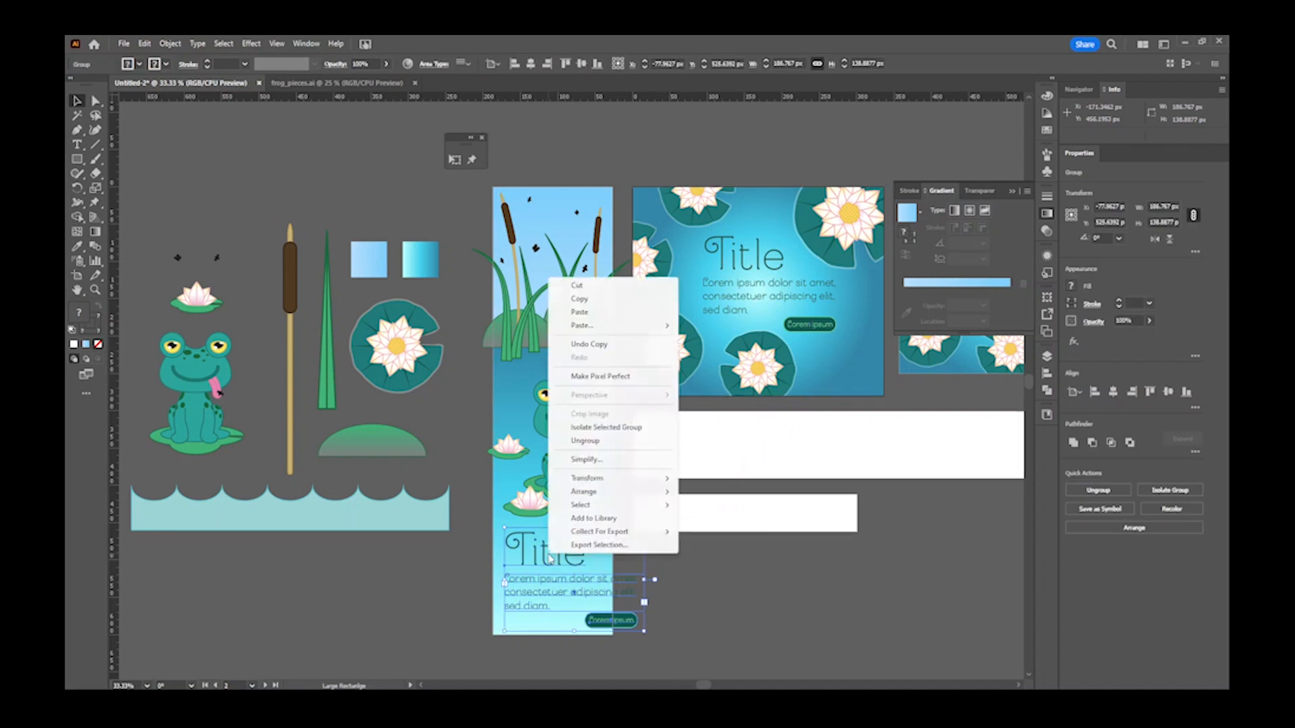
left_click(585, 440)
left_click(645, 578)
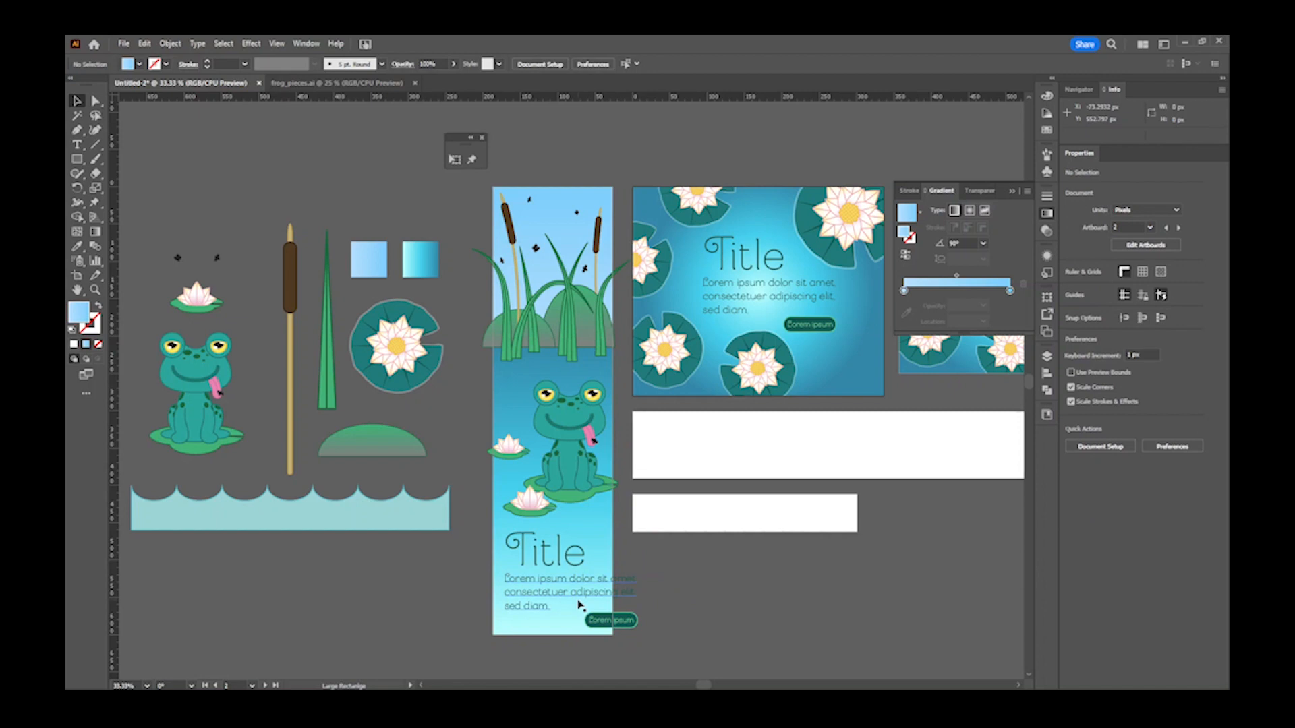
- Ungroup the copied title and paragraph text and delete the Lorem ipsum paragraph from the skyscraper artboard
left_click(579, 595)
right_click(580, 595)
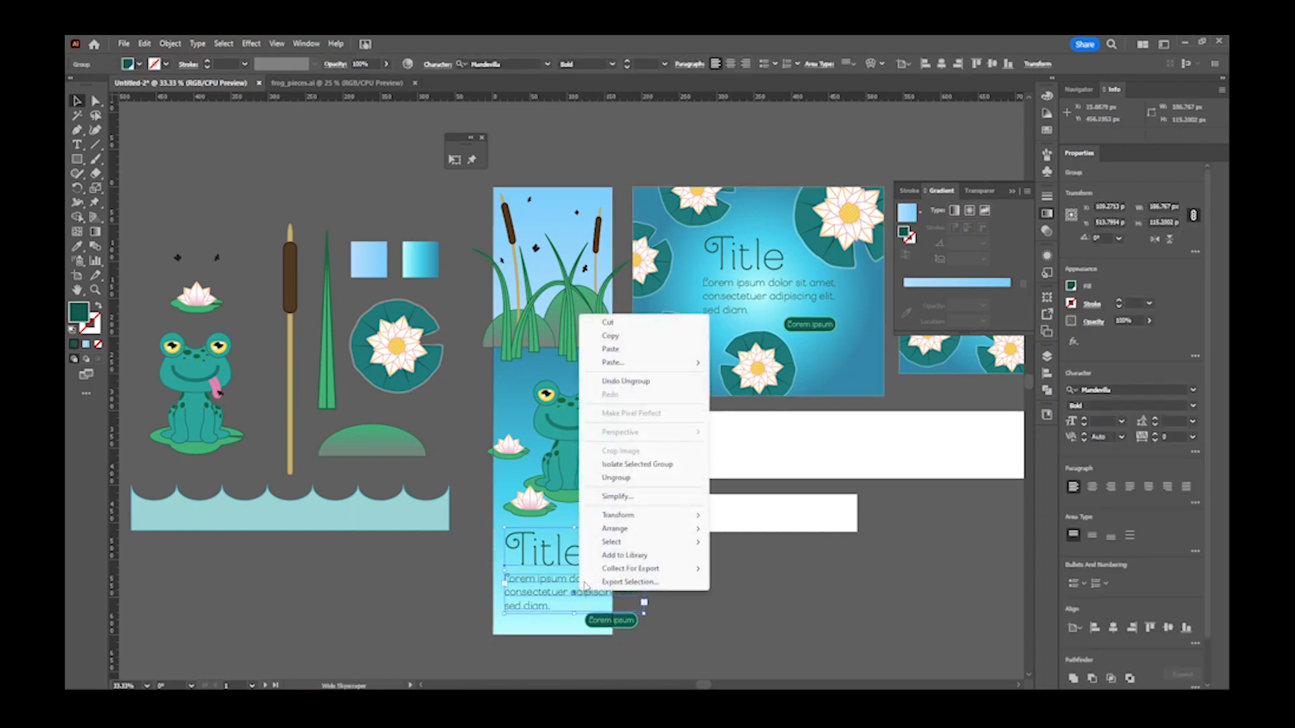
left_click(622, 478)
left_click(664, 578)
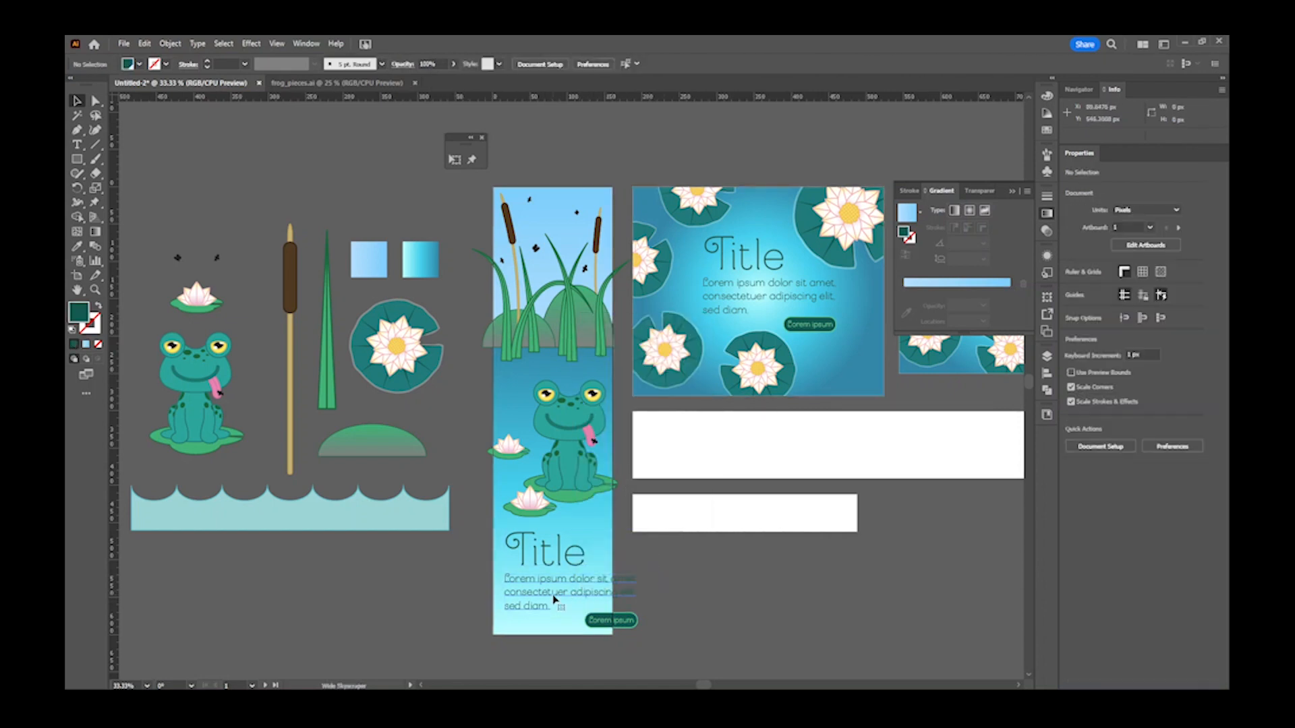
left_click(553, 599)
key("Delete")
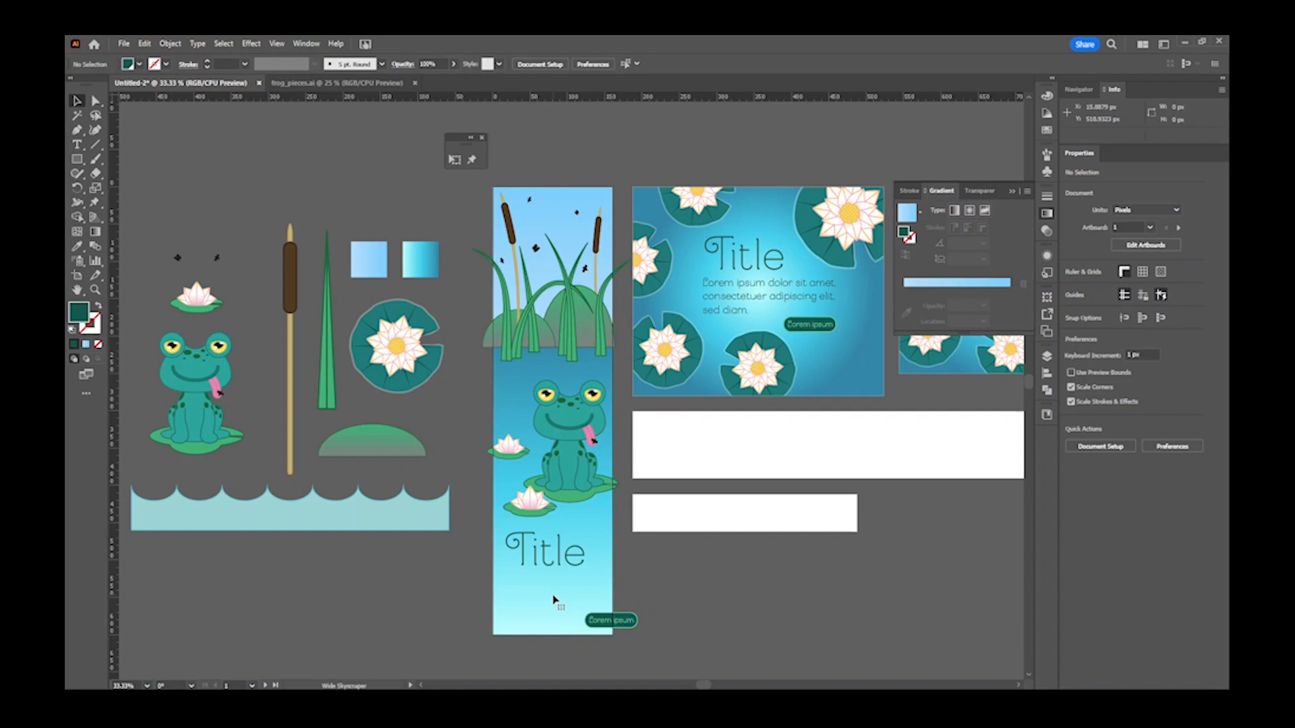
- Move the copied title slightly down on the skyscraper artboard and center it horizontally
key("ctrl+plus")
key("ctrl+plus")
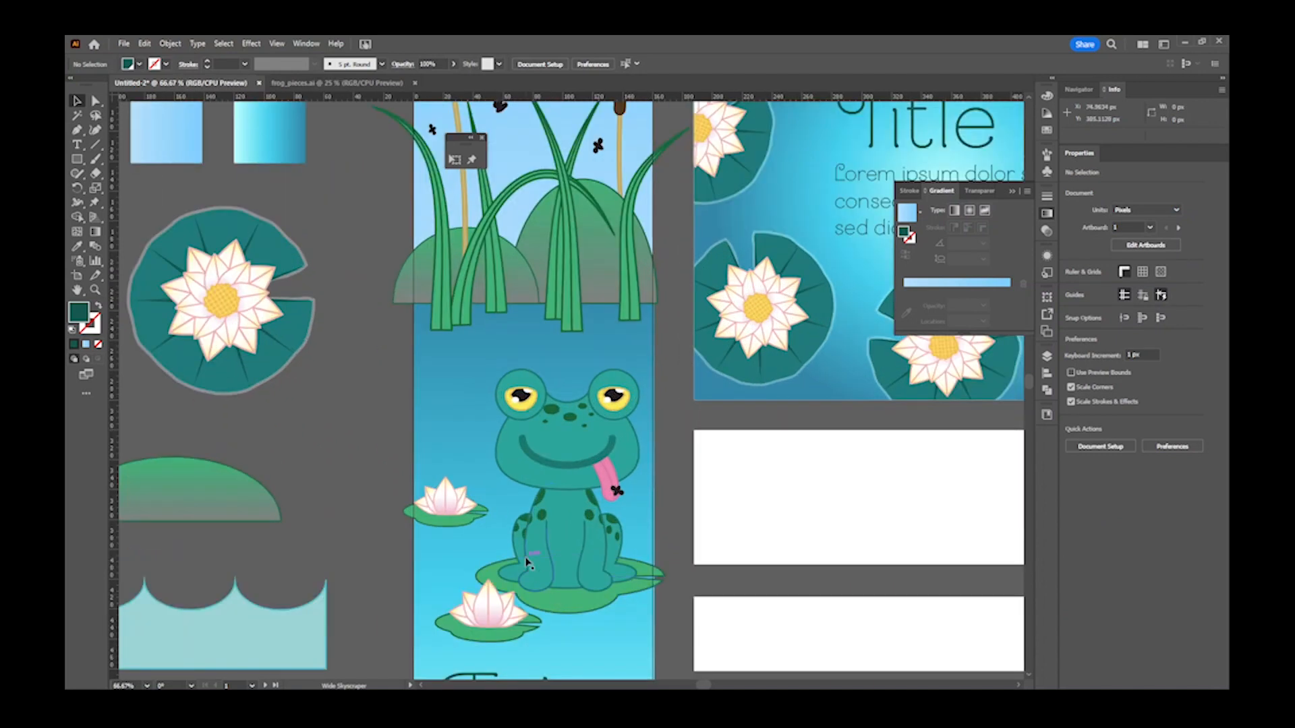
scroll(573, 604, "down", 5)
scroll(547, 470, "down", 1)
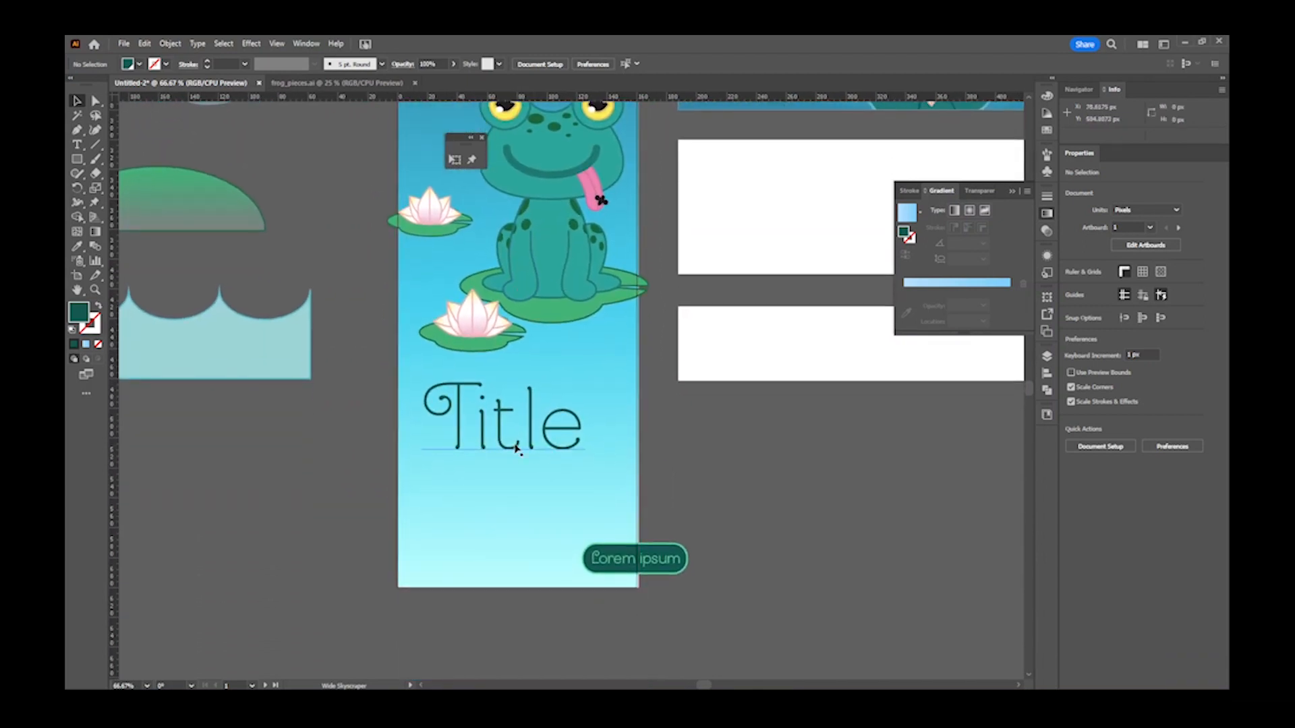
left_click_drag(507, 447, 521, 461)
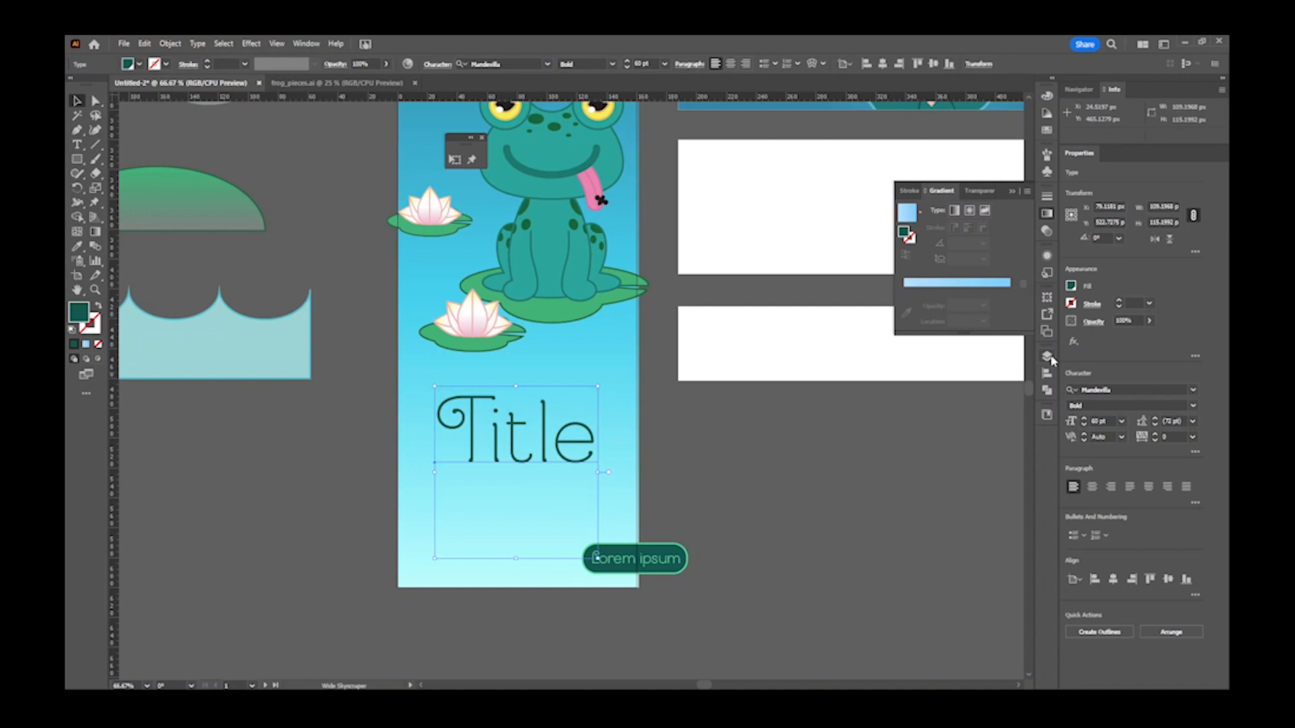
left_click(1113, 581)
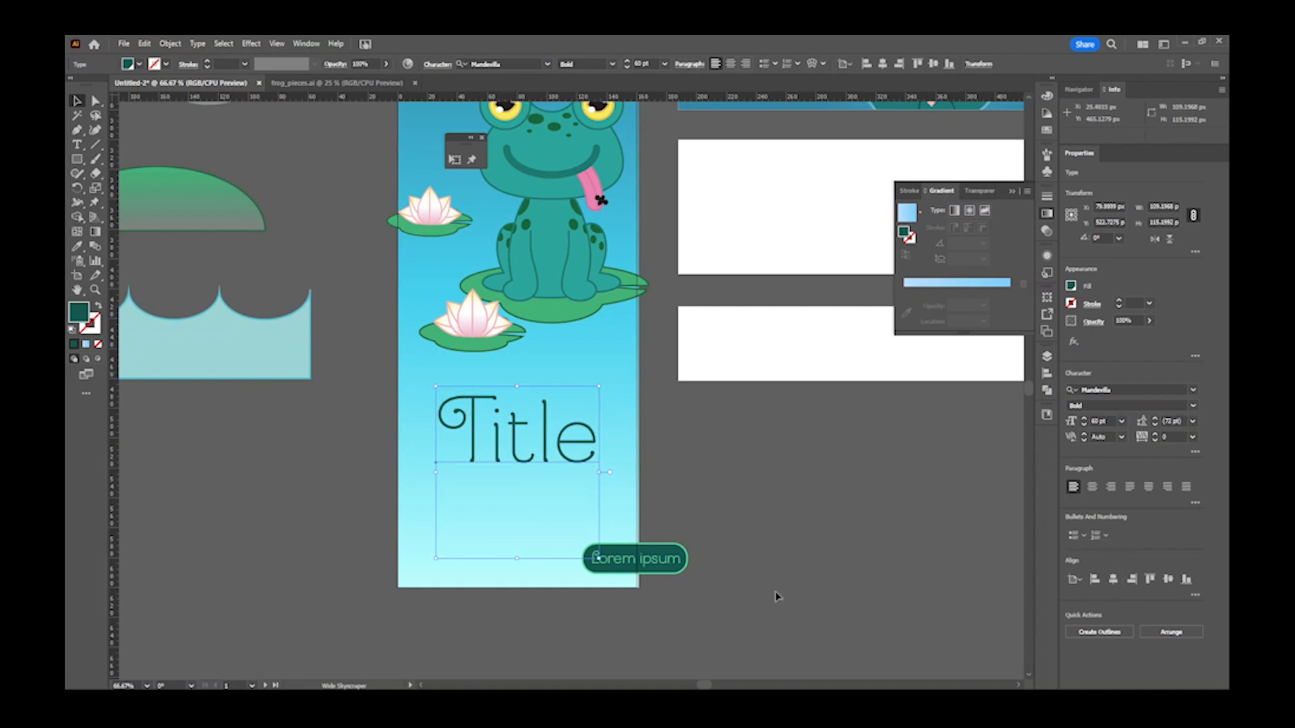
- Scale the Lorem ipsum button to 200%, place it below the title and center it horizontally on the skyscraper artboard
left_click_drag(668, 568, 666, 565)
left_click(1165, 207)
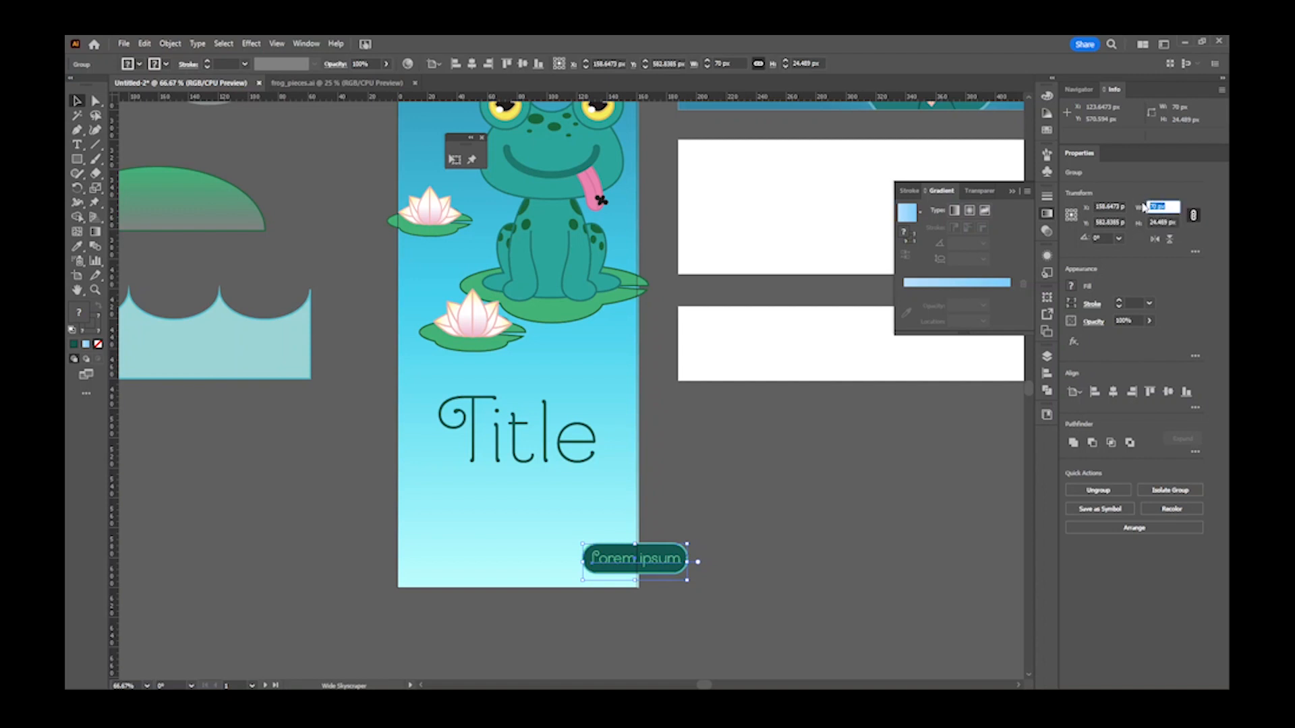
type("200")
key("Return")
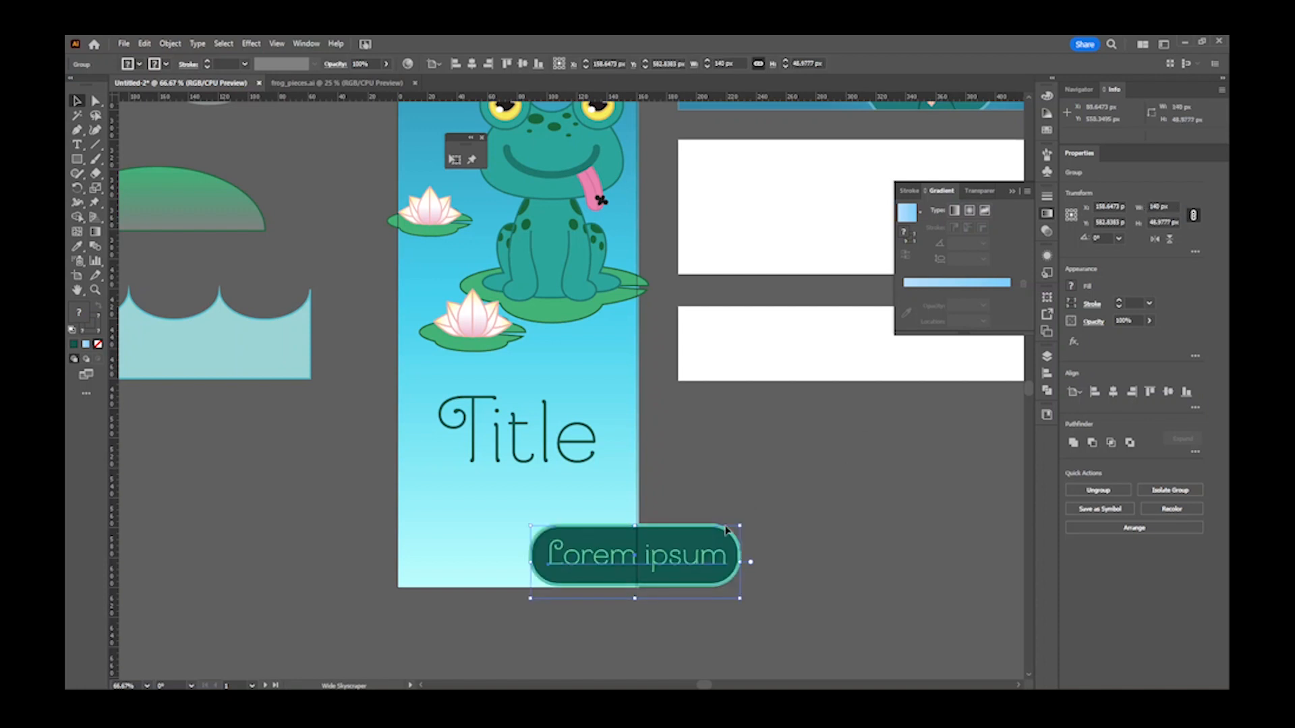
left_click(604, 523)
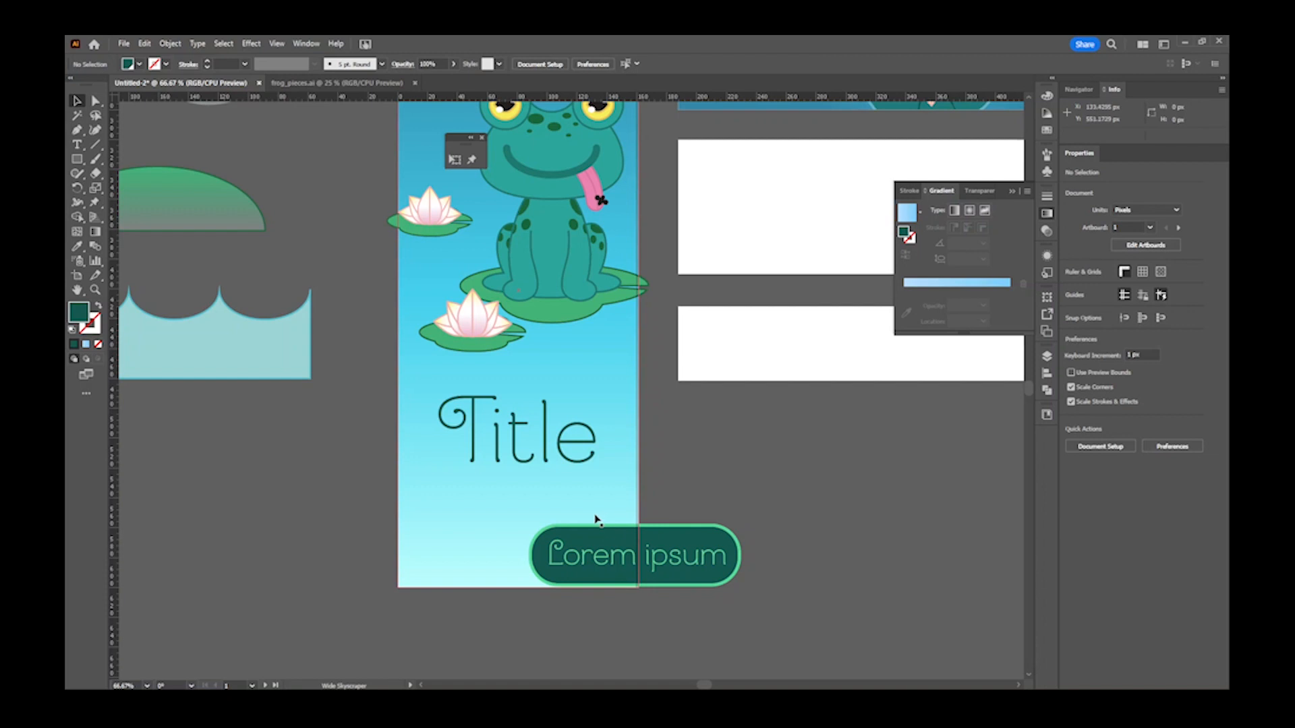
left_click_drag(701, 560, 570, 531)
left_click(1112, 392)
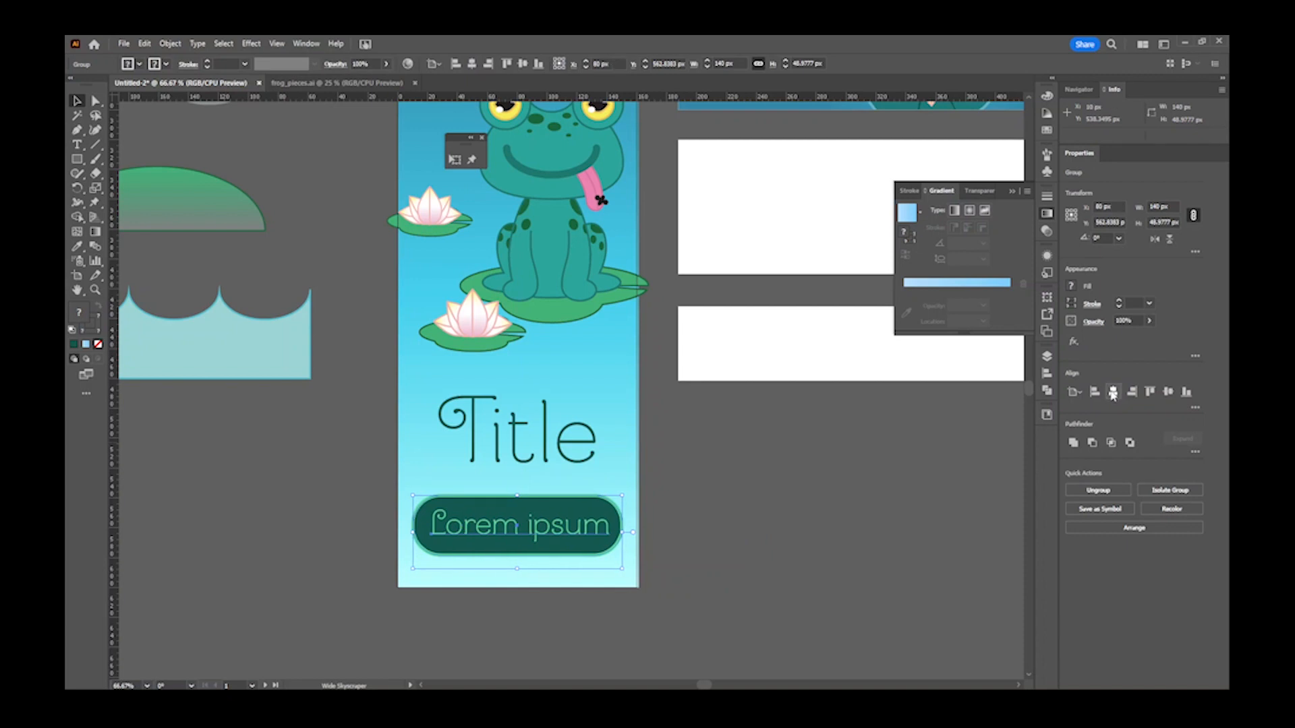
- Nudge the title down about 9 px, closer to the Lorem ipsum button
left_click(524, 460)
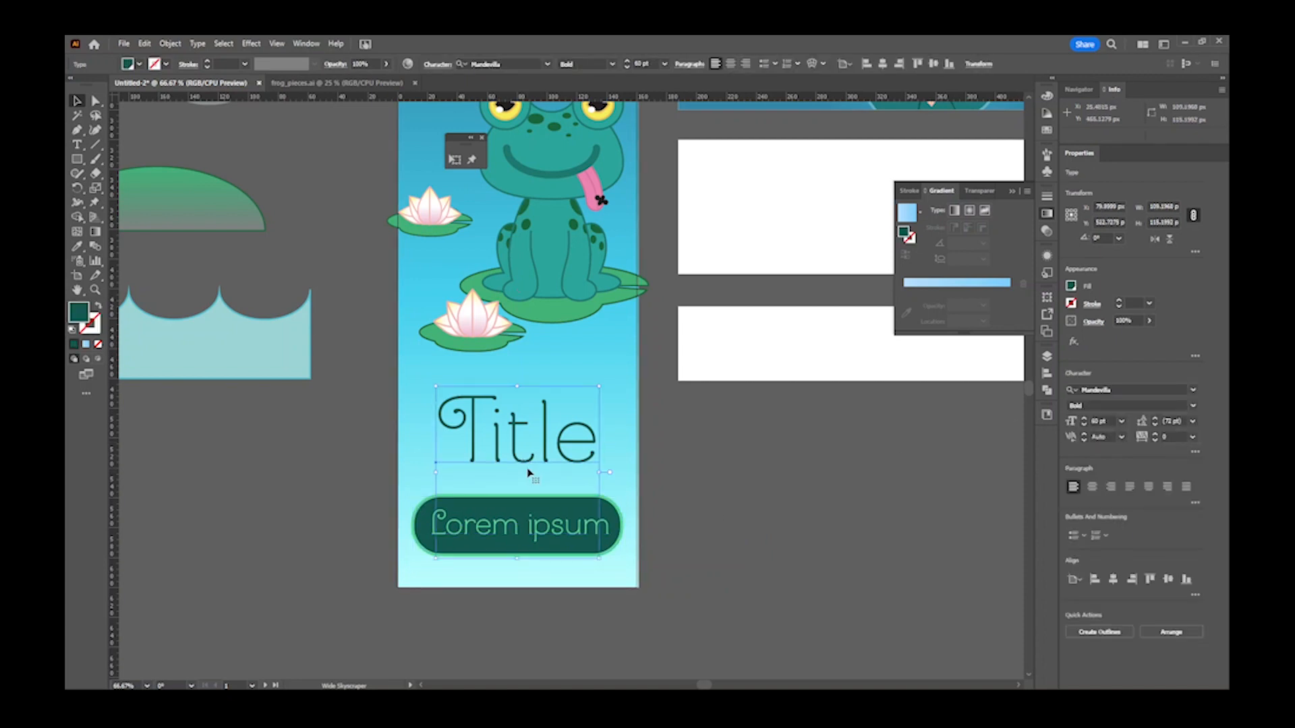
key("Down")
key("Down")
key("Down")
key("Down")
key("Down")
key("Down")
key("Down")
key("Down")
key("Down")
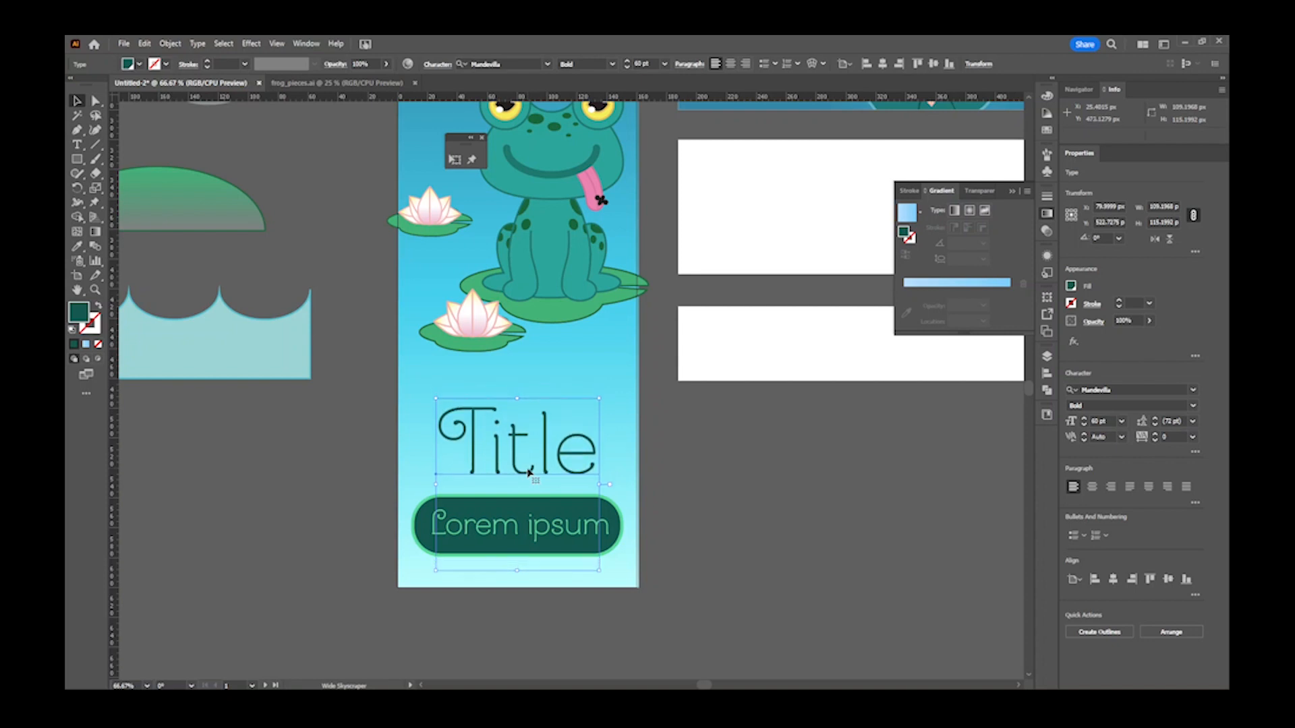
- Nudge the title and the Lorem ipsum button together up about 7 px and preview the skyscraper banner full screen
left_click(529, 523, "shift")
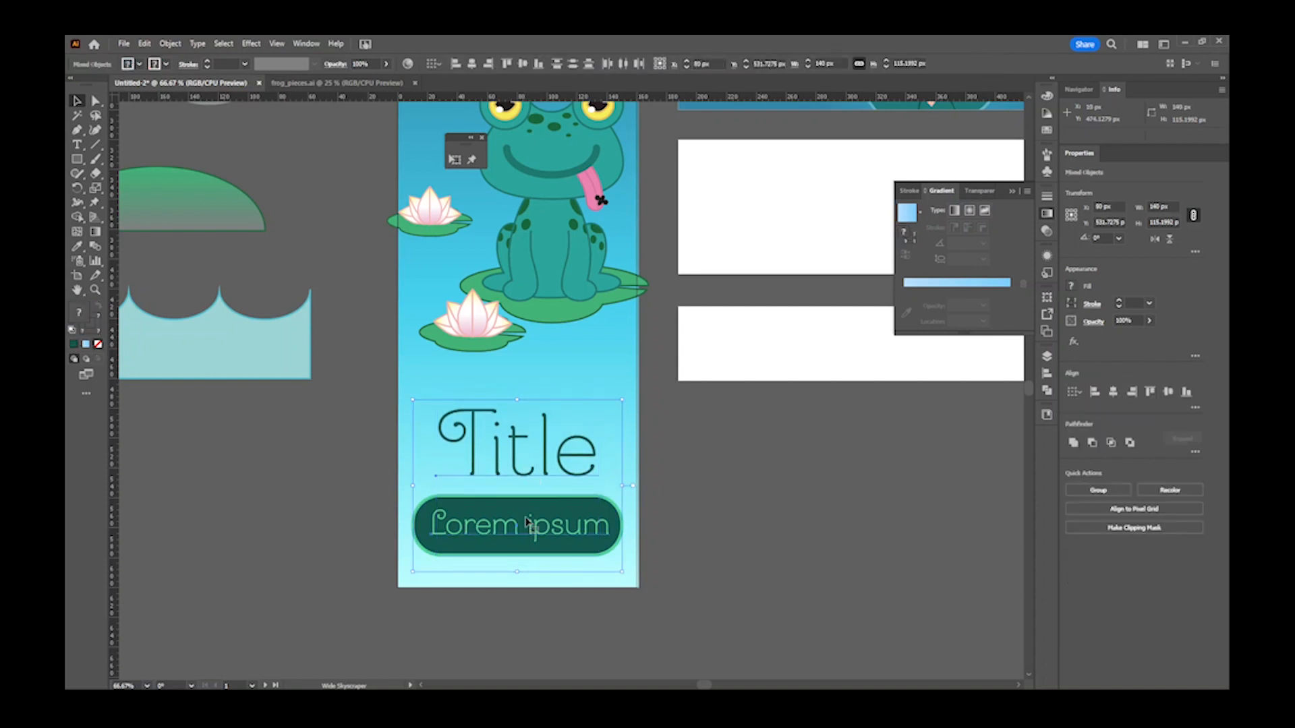
key("Up")
key("Up")
key("Up")
key("Up")
key("Up")
key("Up")
key("Up")
key("Up")
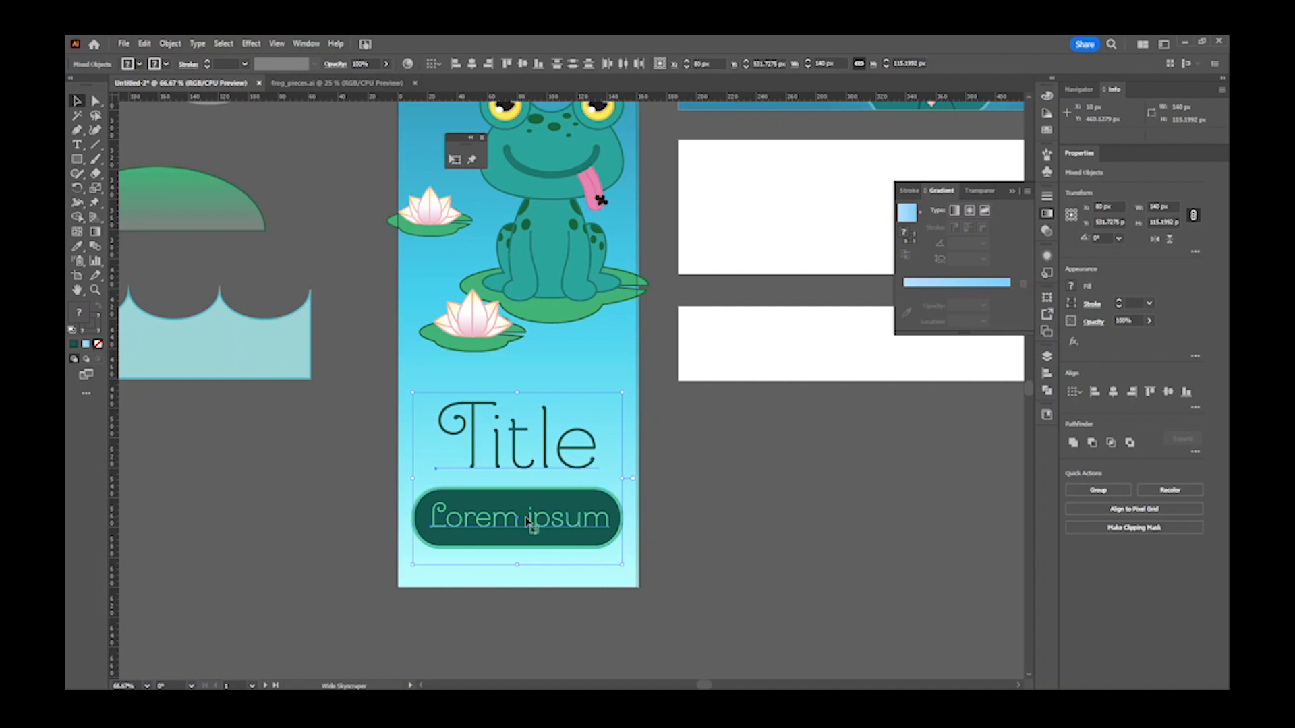
key("Down")
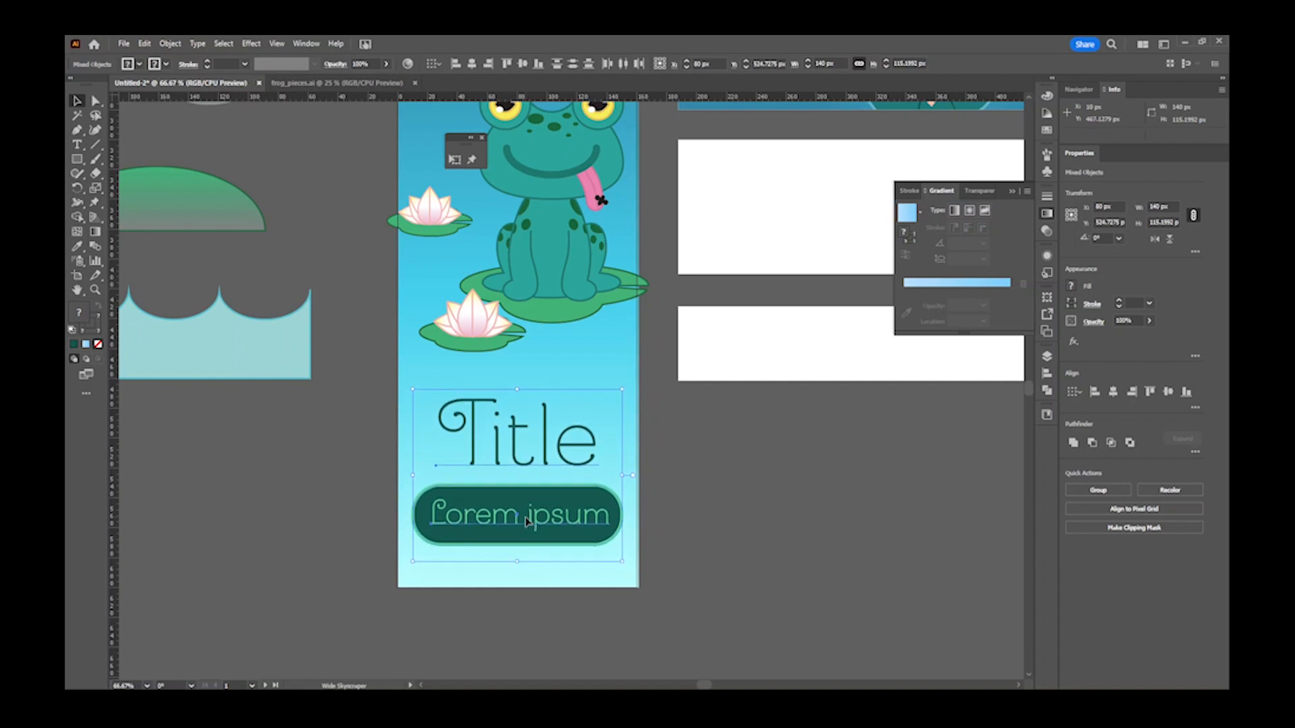
key("shift+f")
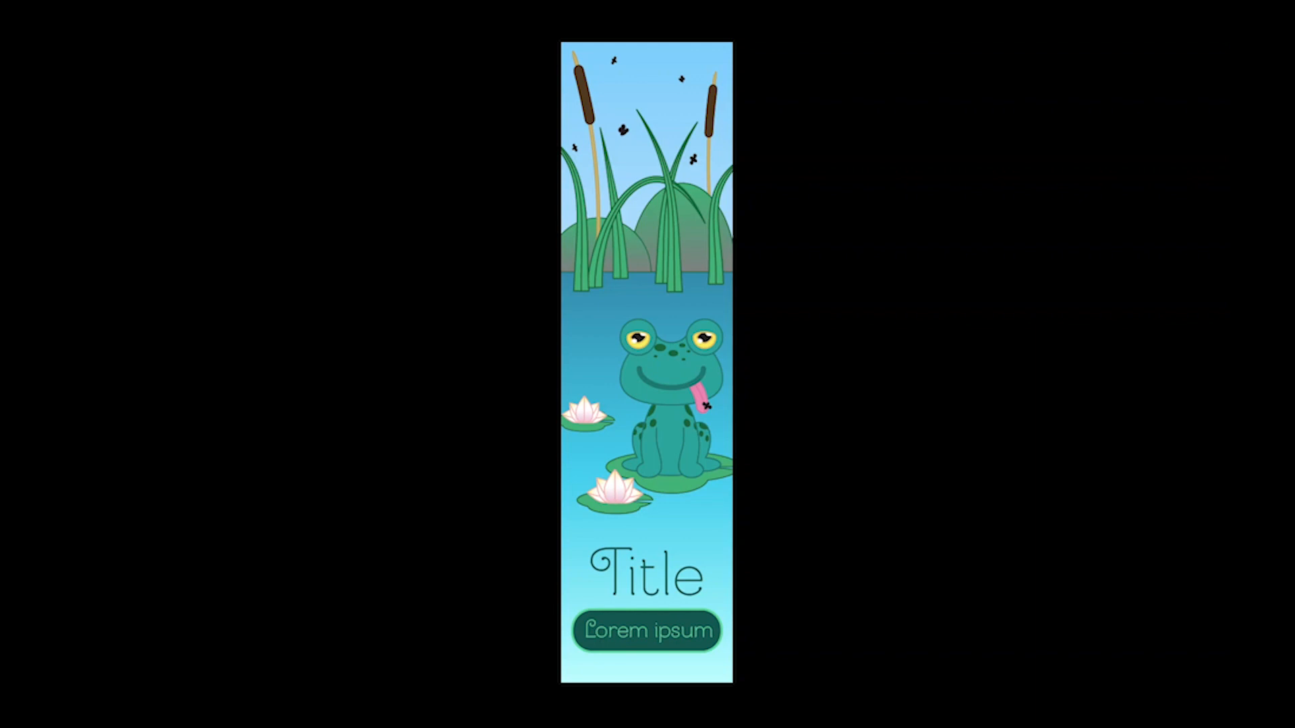
key("Escape")
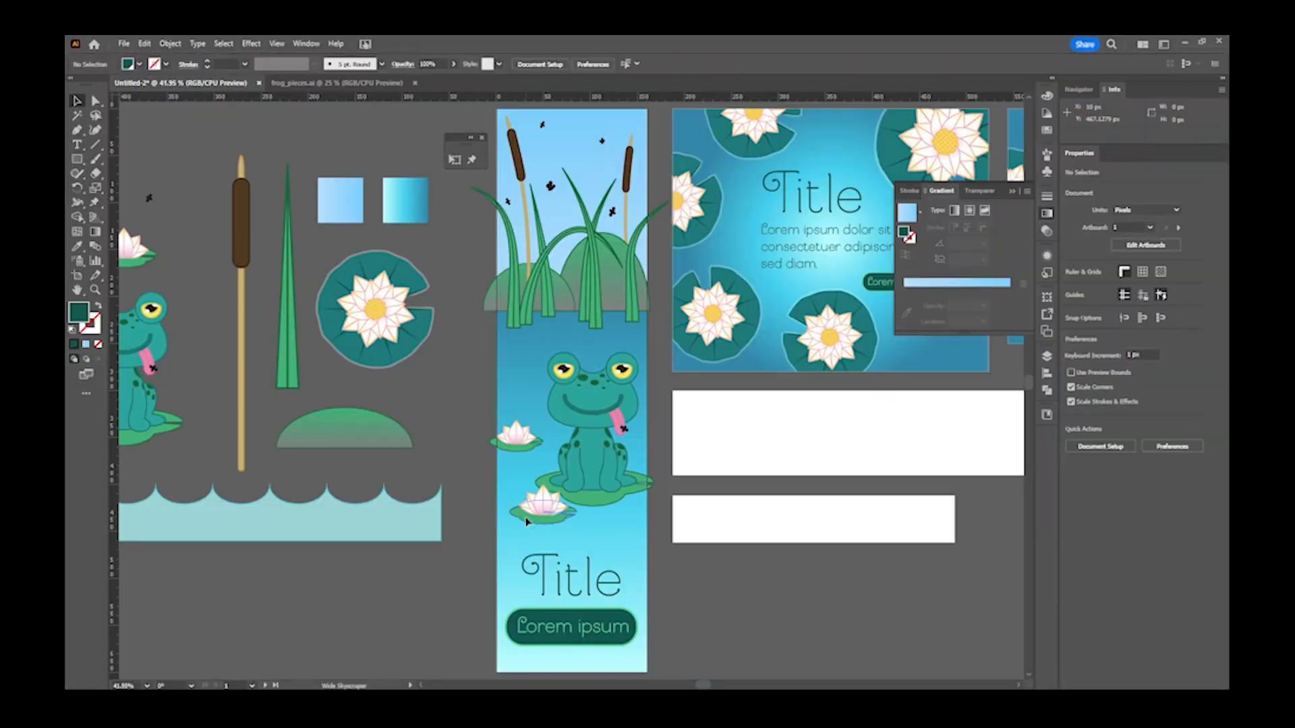
- Scale the frog on its lily pad and both small water lilies together to 110%
left_click(599, 487)
left_click(575, 621)
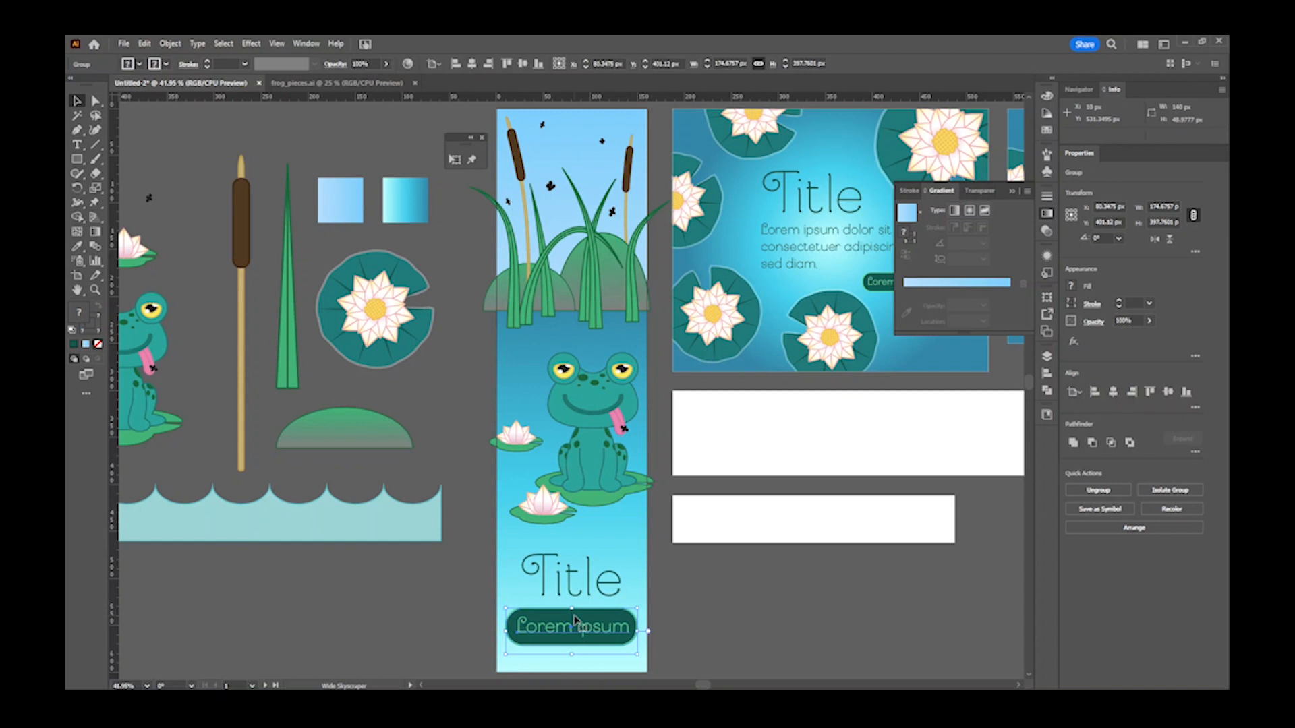
left_click(583, 464)
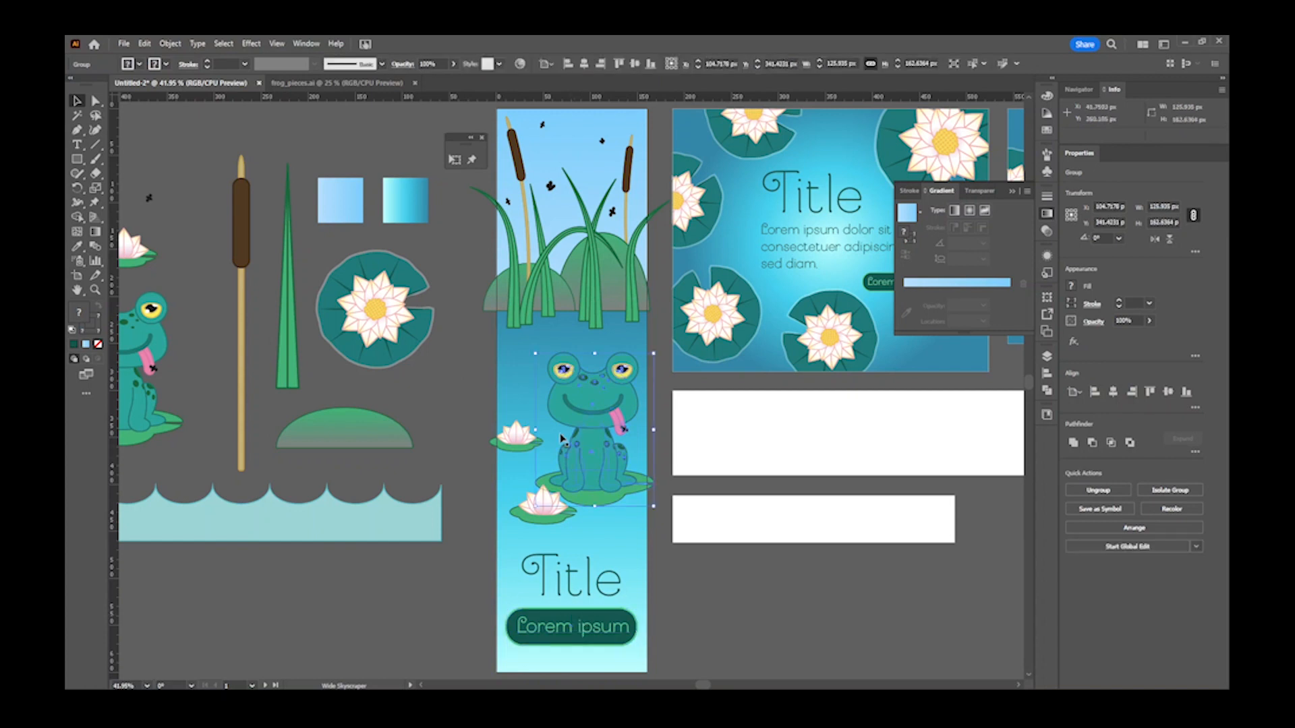
left_click(516, 438, "shift")
left_click(542, 506, "shift")
left_click(1171, 203)
type("110")
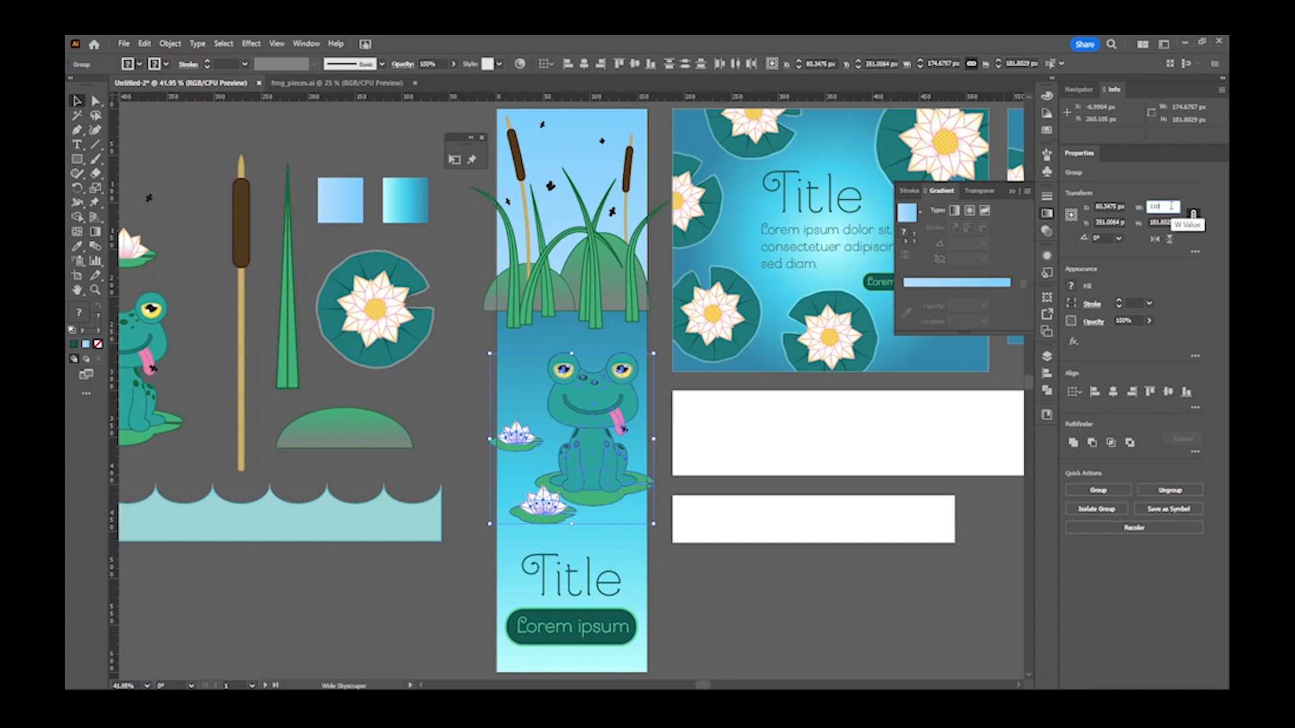
key("Return")
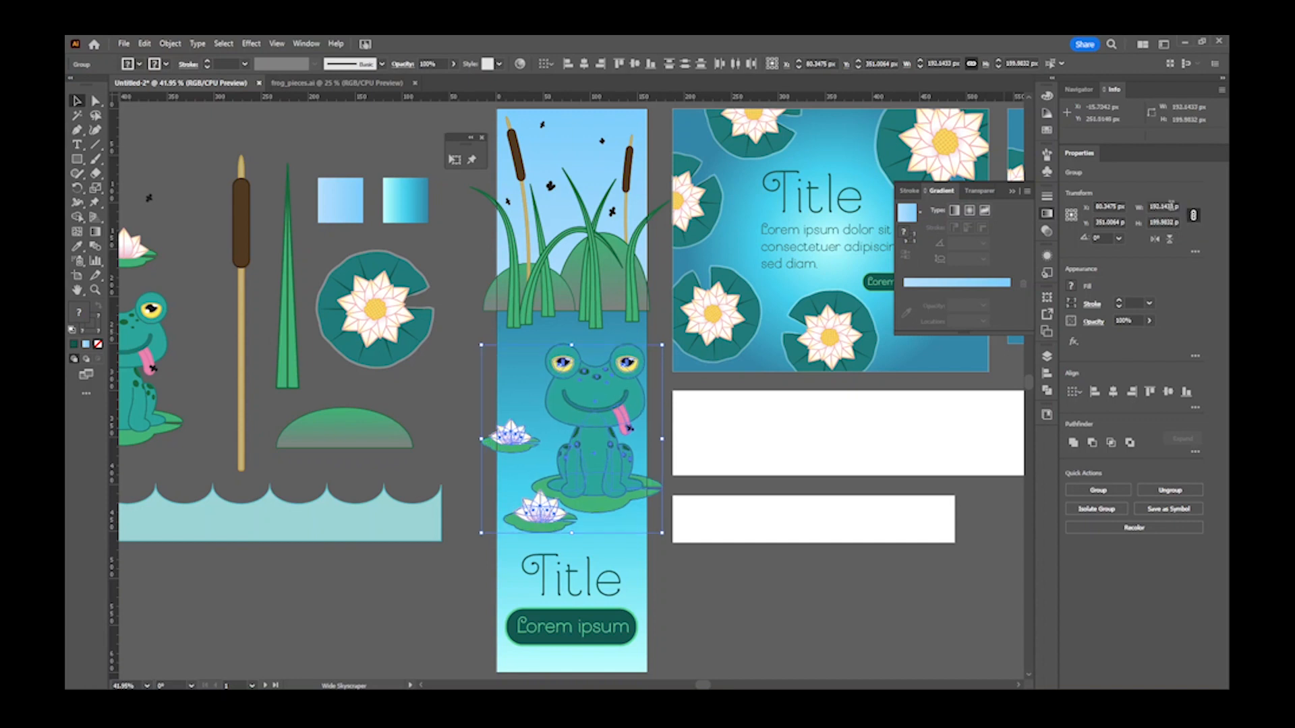
- Nudge the frog and both water lilies up about 9 px and preview the skyscraper banner full screen
key("Up")
key("Up")
key("Up")
key("Up")
key("Up")
key("Up")
key("Up")
key("Up")
key("Up")
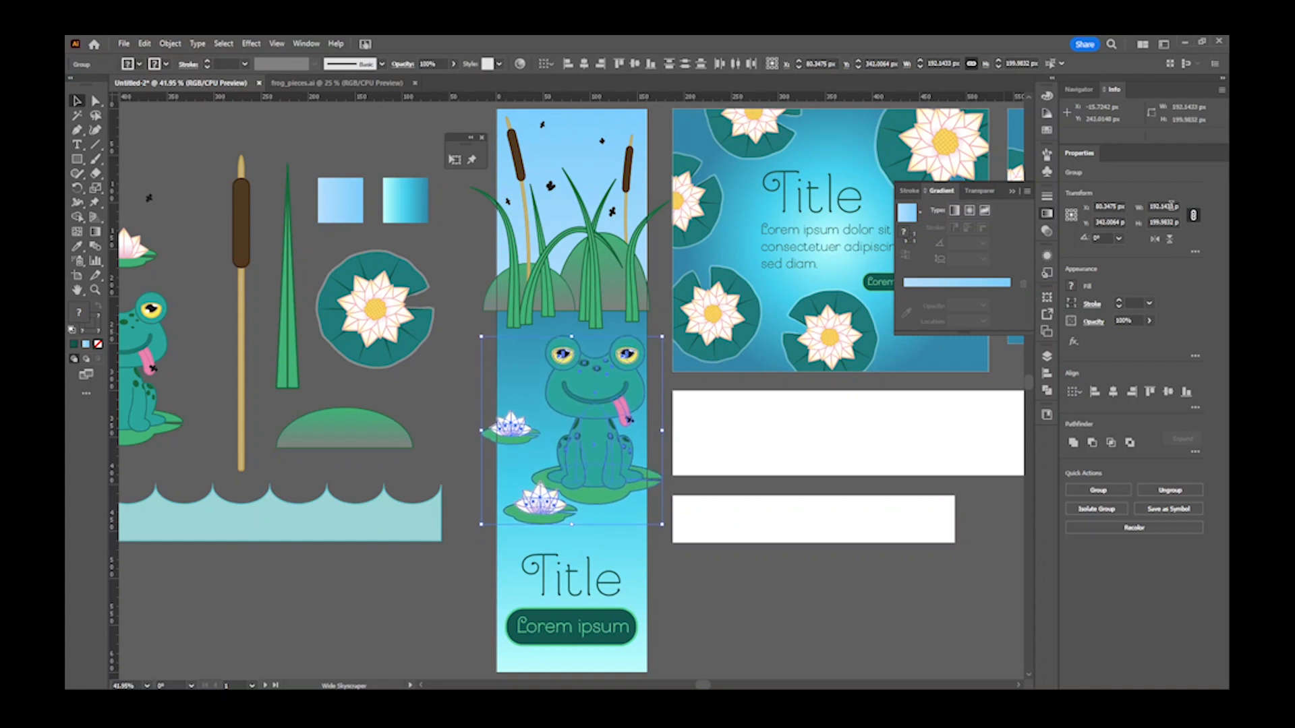
key("shift+f")
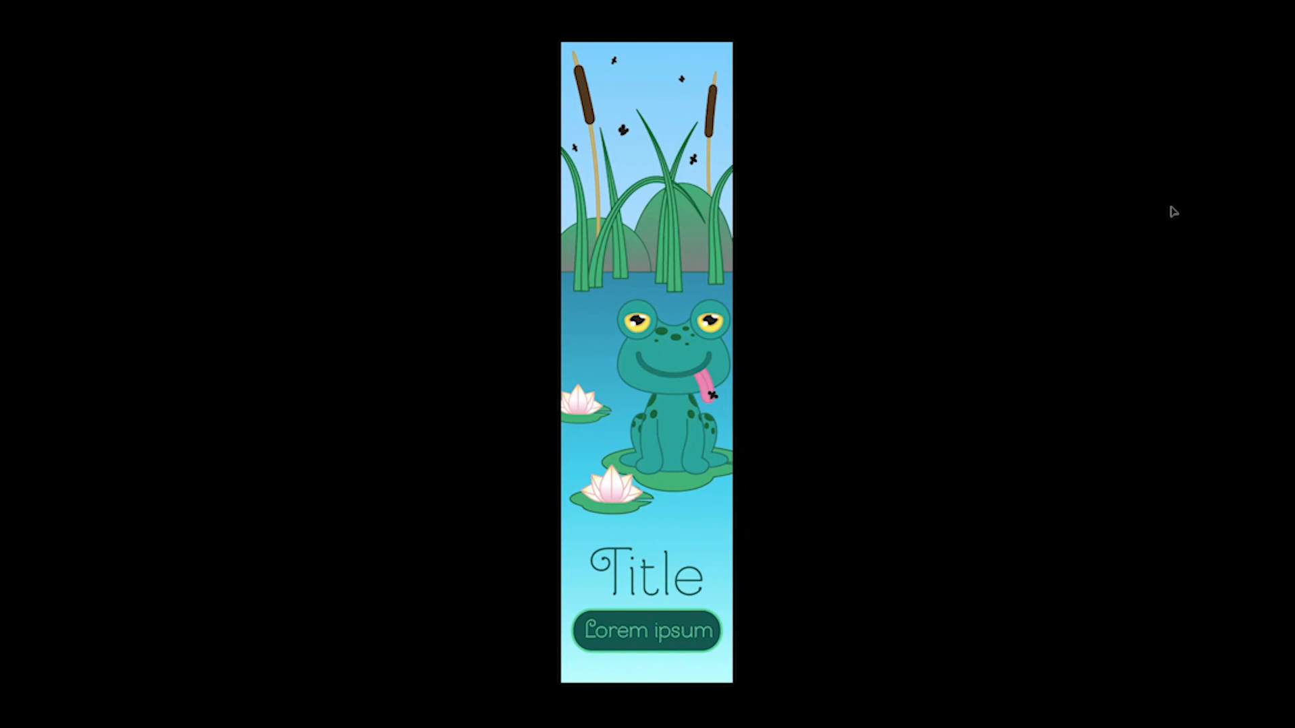
key("Escape")
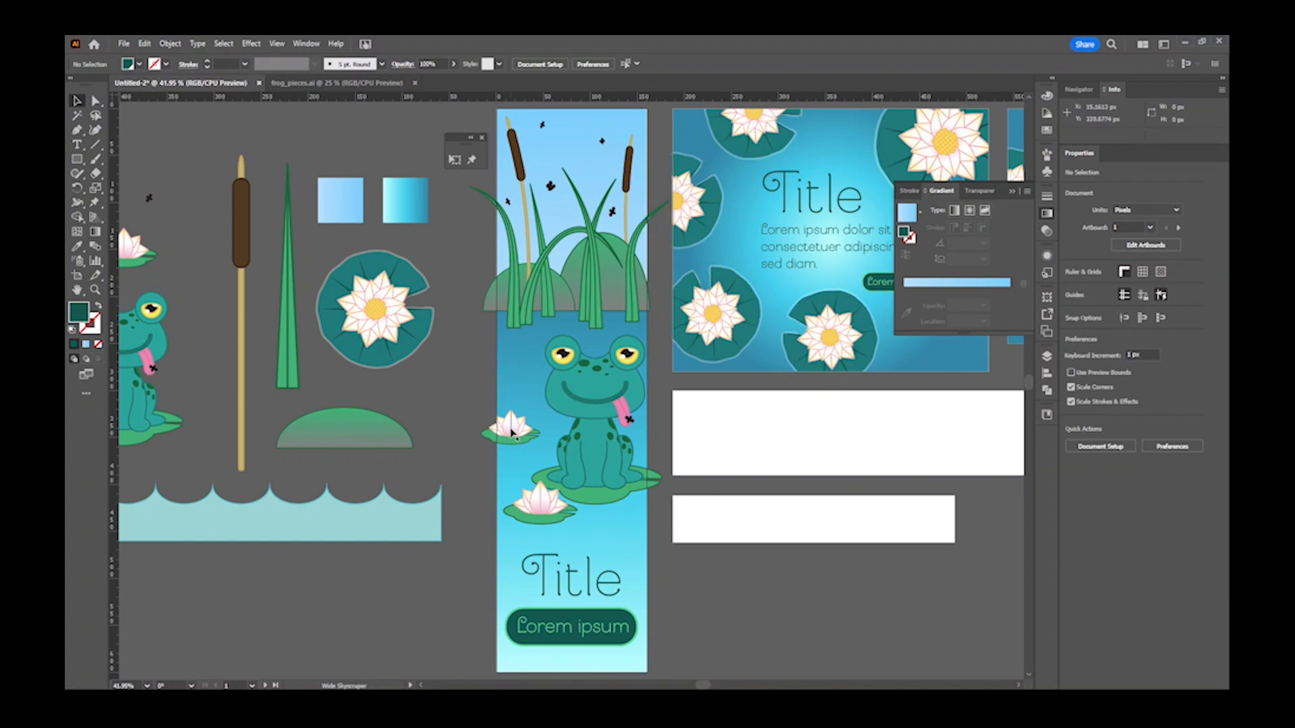
- Try scaling the upper small water lily beside the frog to 70%, and undo the change
left_click(510, 426)
double_click(1163, 206)
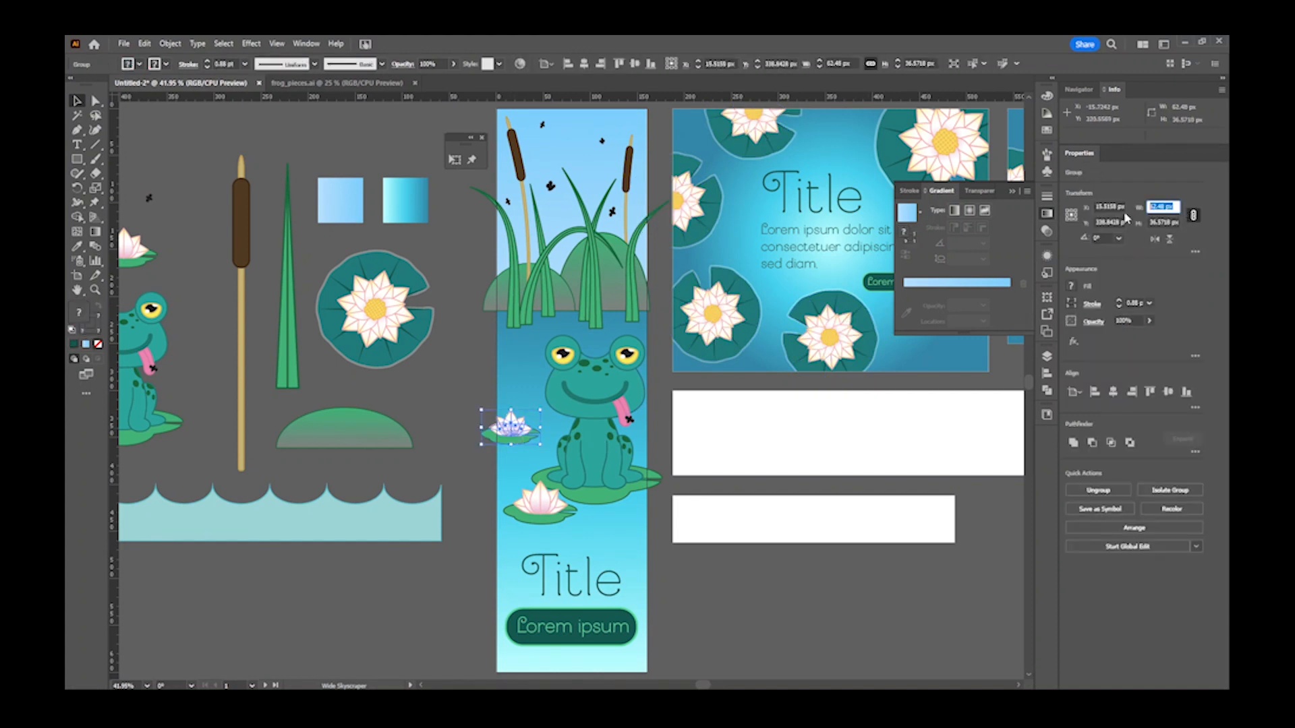
type("70")
key("Return")
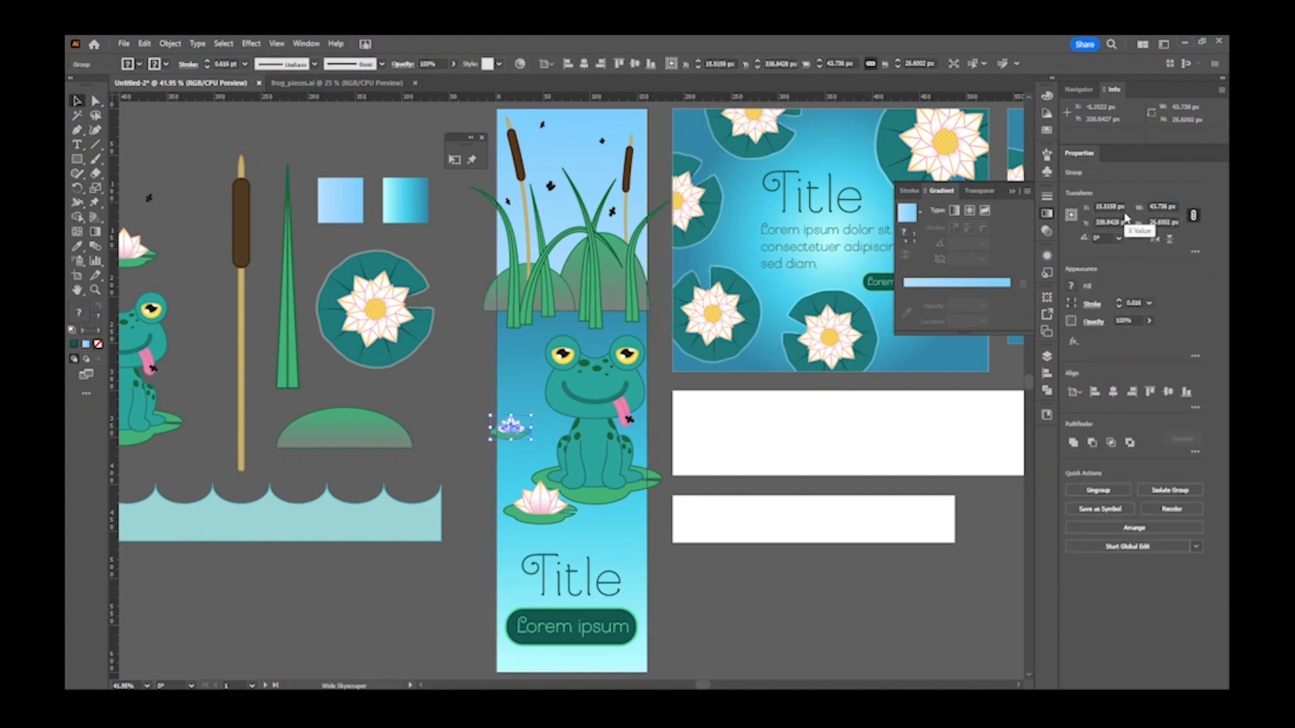
key("ctrl+z")
- Scale the upper small water lily beside the frog to 80%, about 50 px wide
left_click(1171, 207)
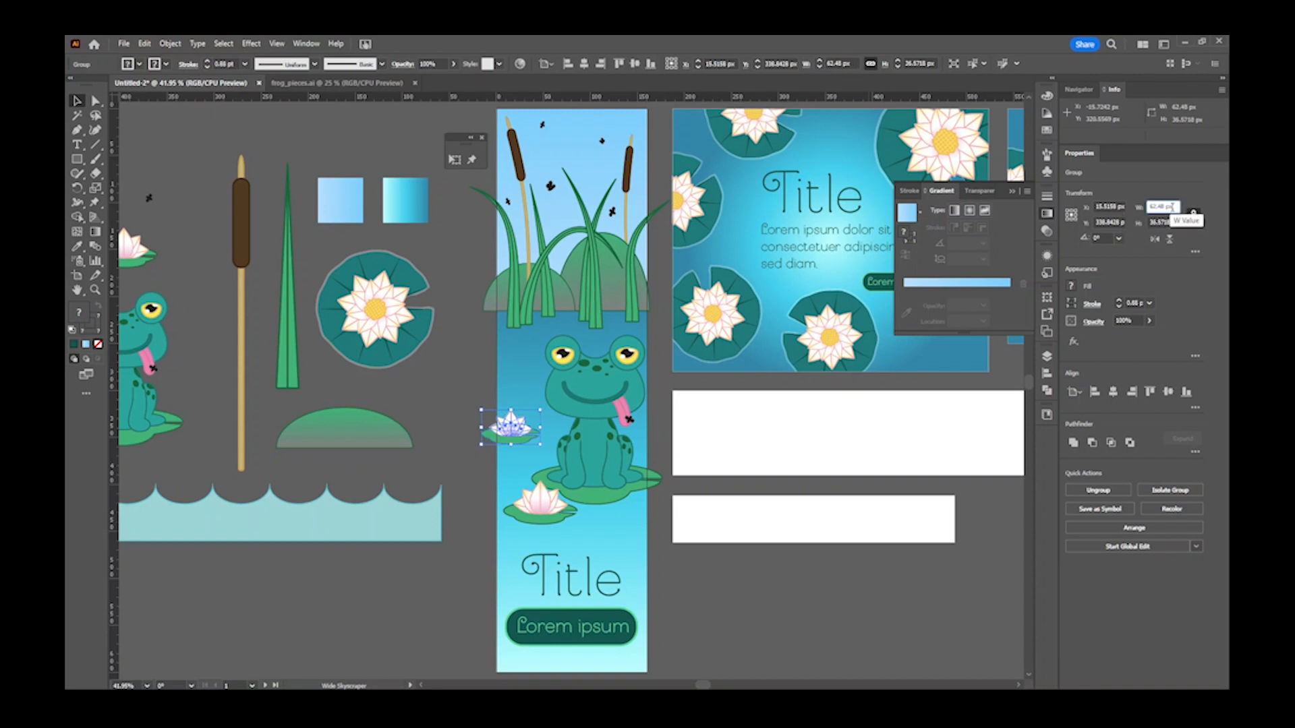
type("60")
key("Return")
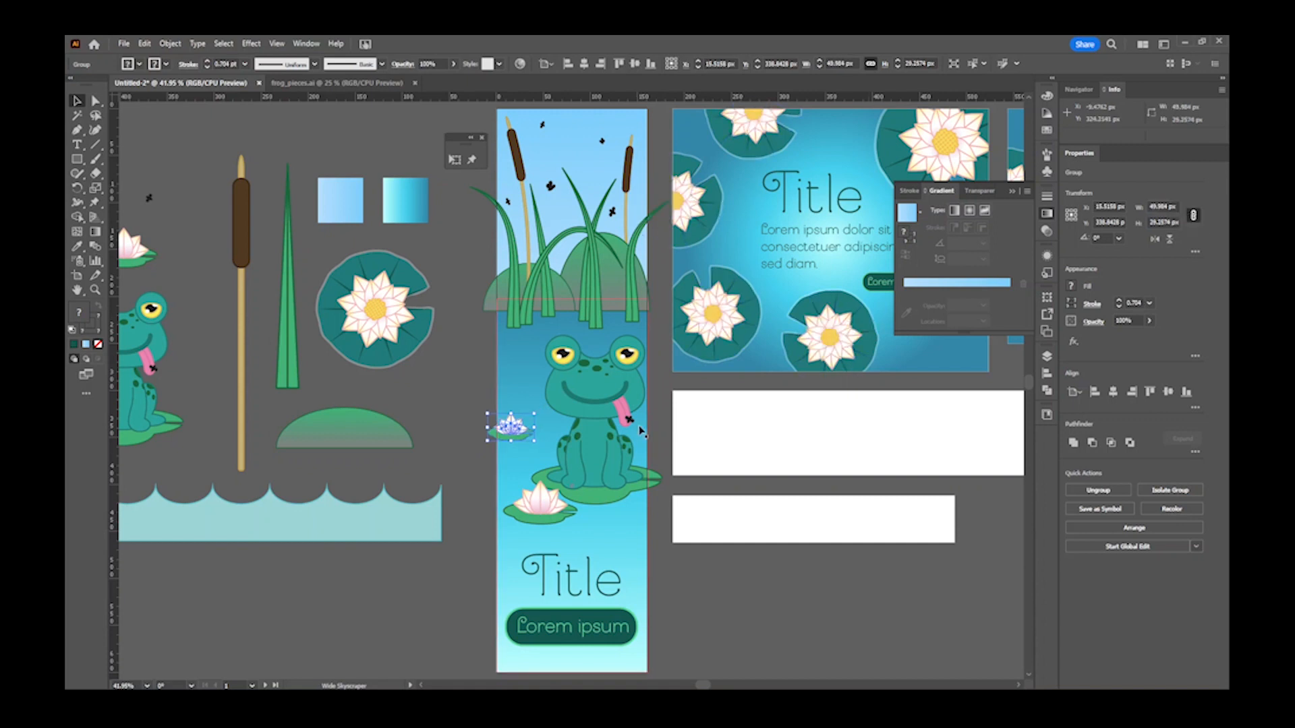
- Preview the skyscraper banner full screen and move the upper small water lily about 5 px right and 4 px down
key("shift+f")
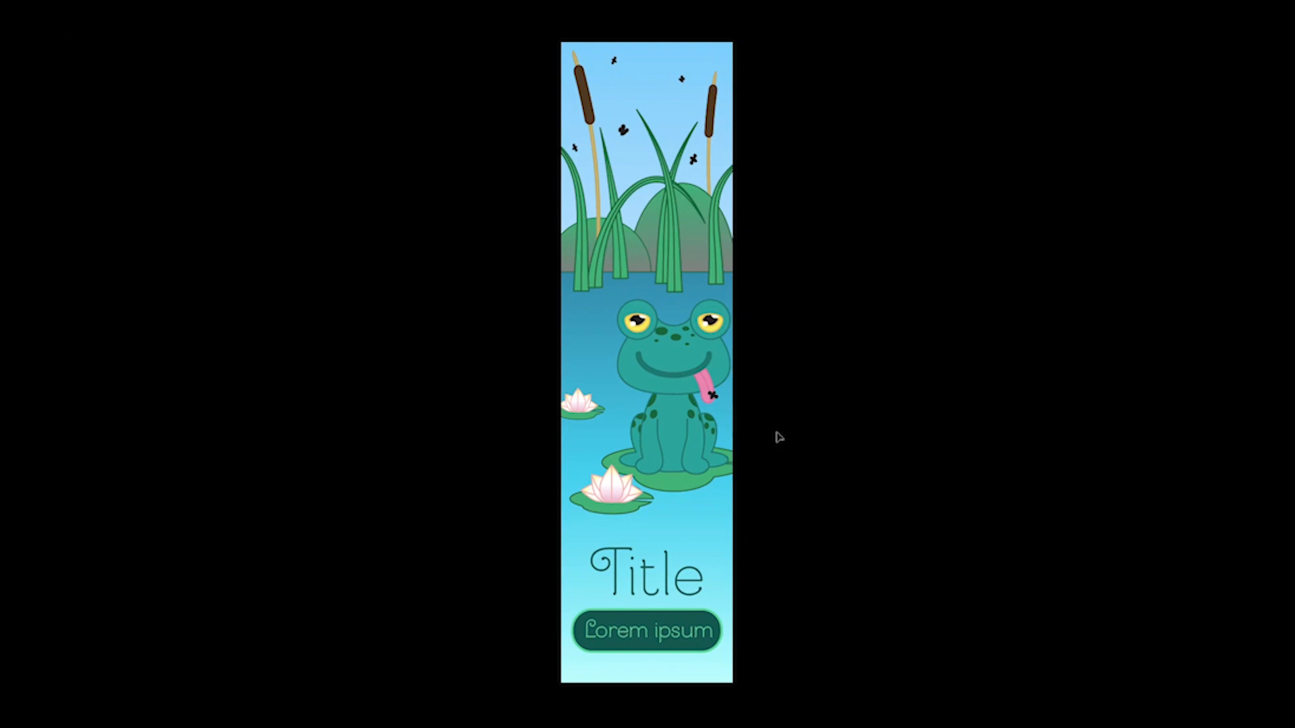
key("Escape")
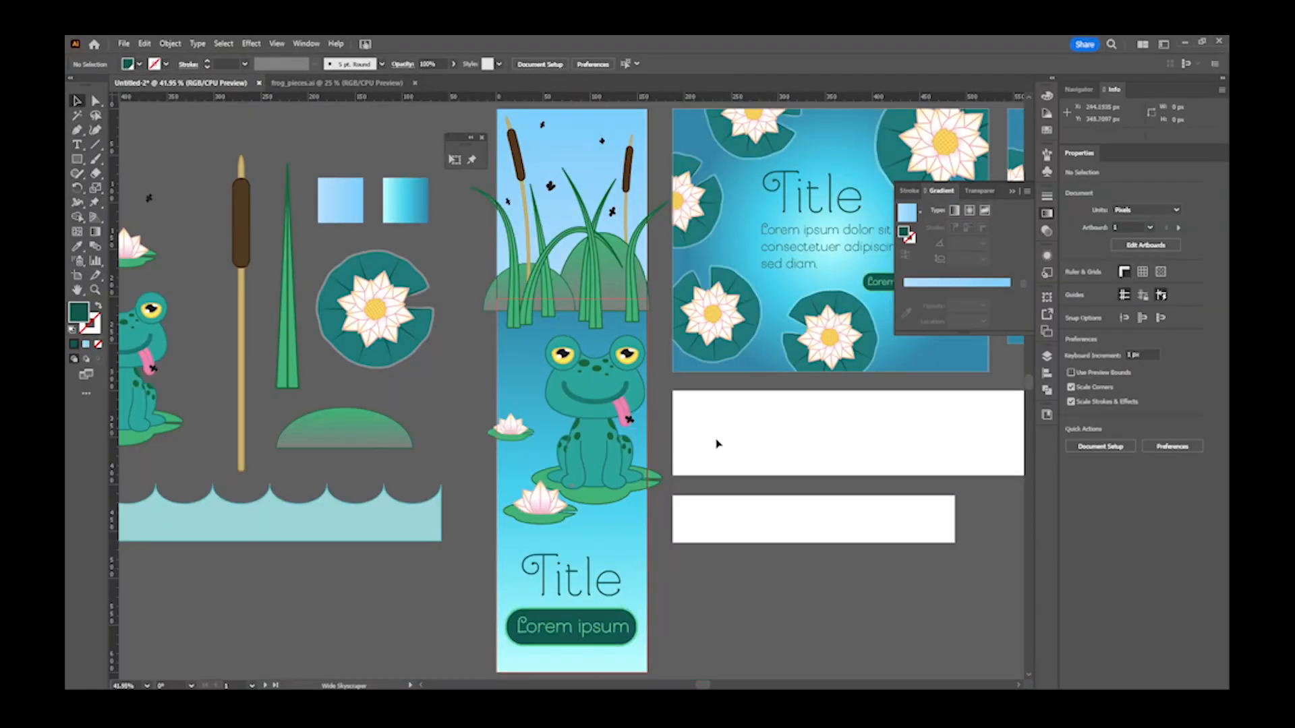
left_click_drag(519, 440, 528, 445)
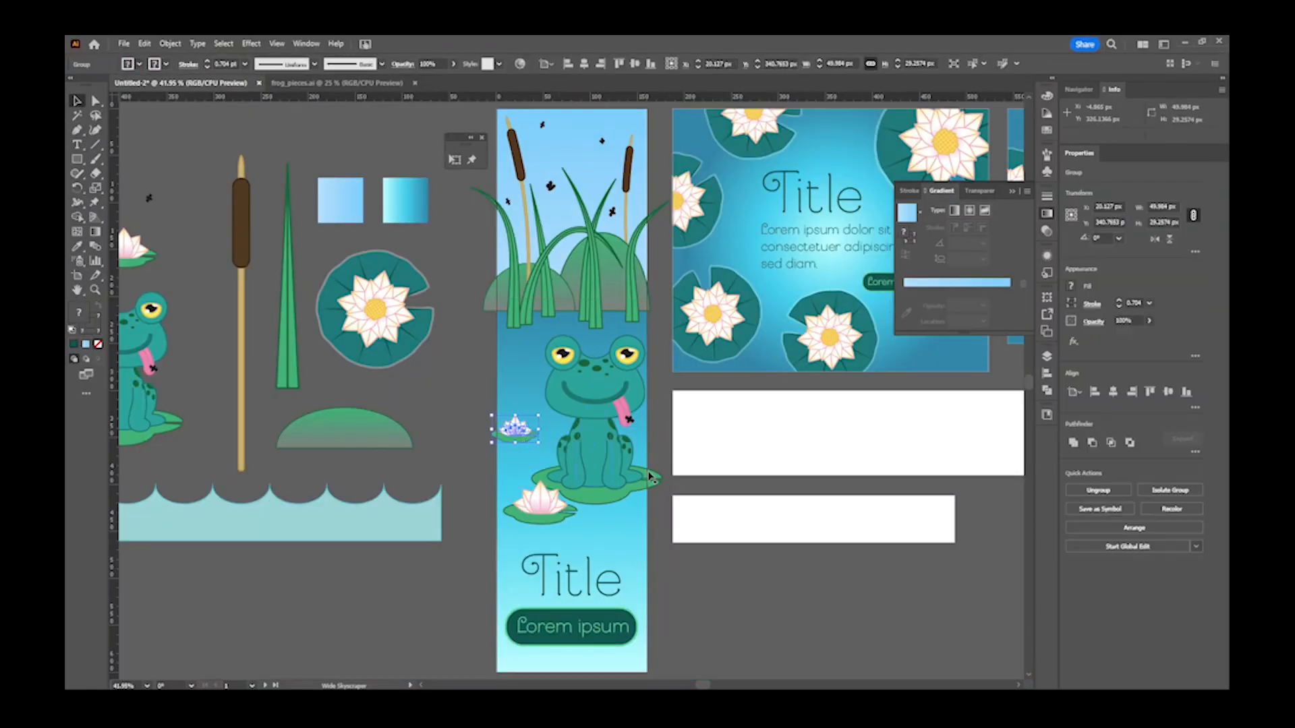
left_click(742, 530)
- Make the Backgrounds layer active and draw a rectangle about 591 by 91 px from the Leaderboard artboard's upper-left corner
left_click_drag(842, 490, 562, 453)
left_click_drag(739, 418, 692, 466)
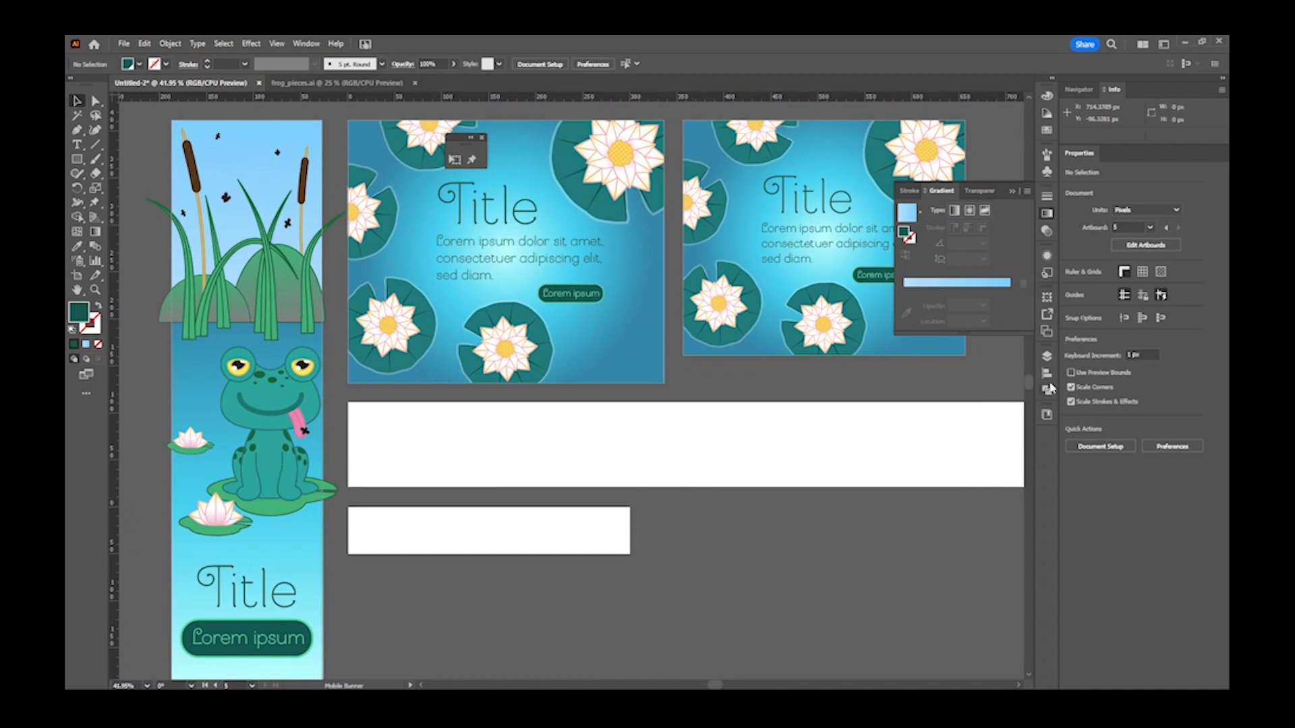
left_click(1047, 356)
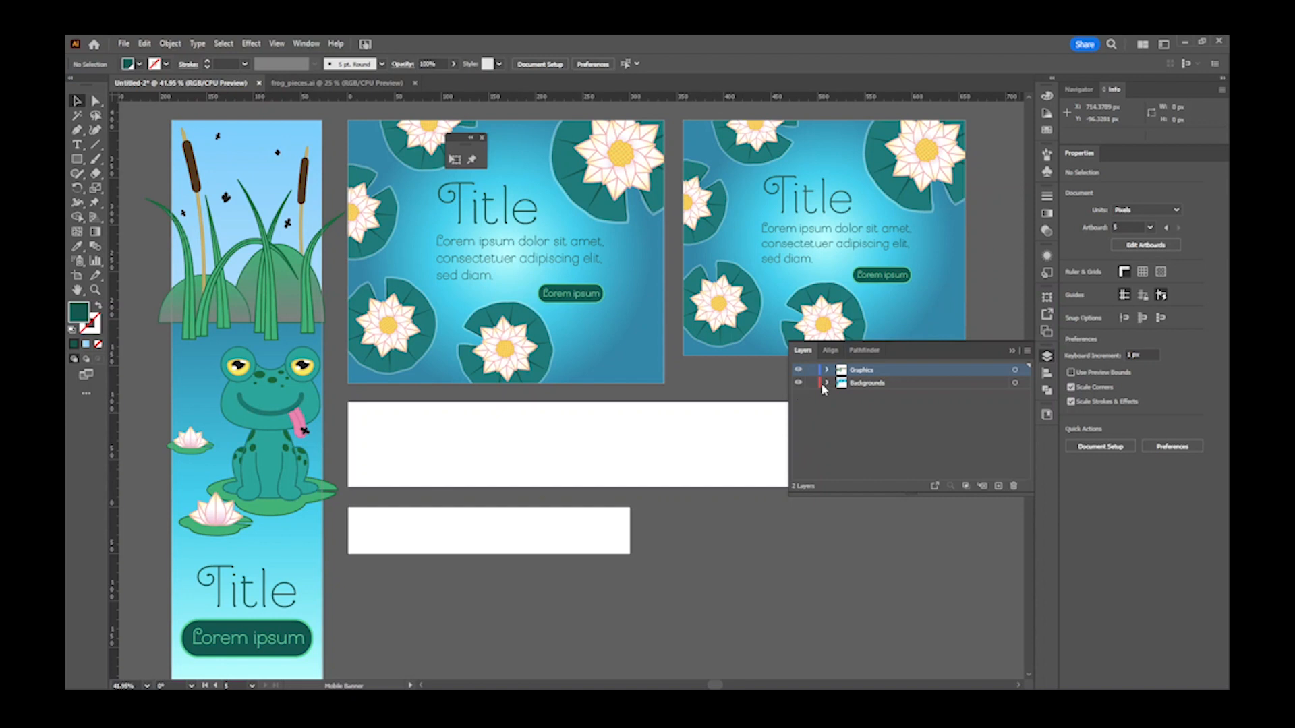
left_click(894, 383)
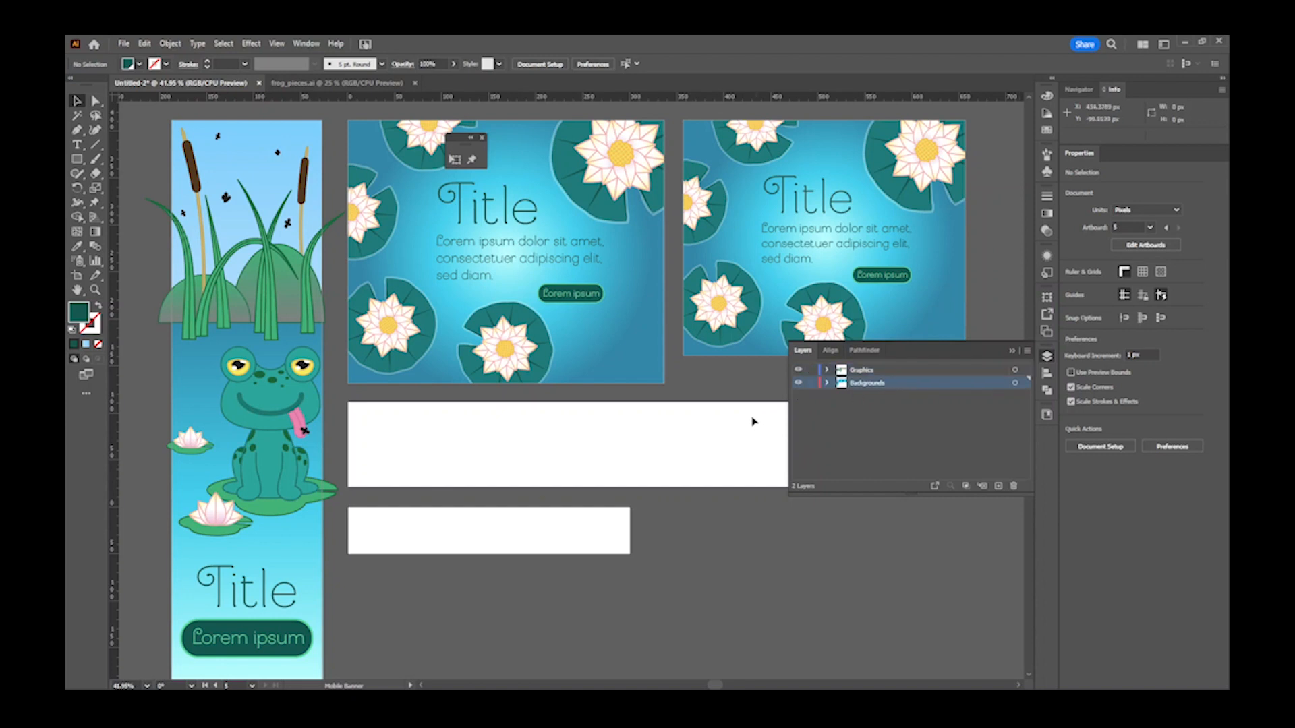
left_click(495, 447)
left_click_drag(511, 441, 375, 386)
left_click(77, 159)
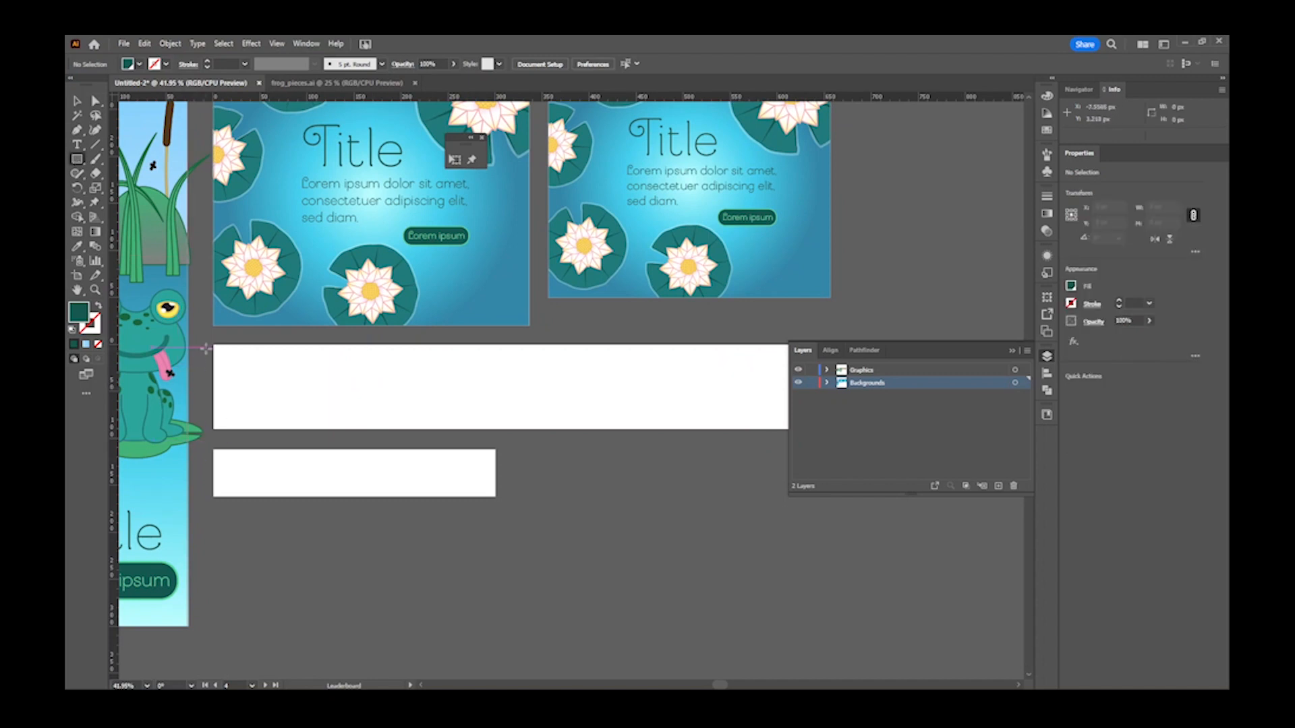
left_click_drag(213, 344, 770, 428)
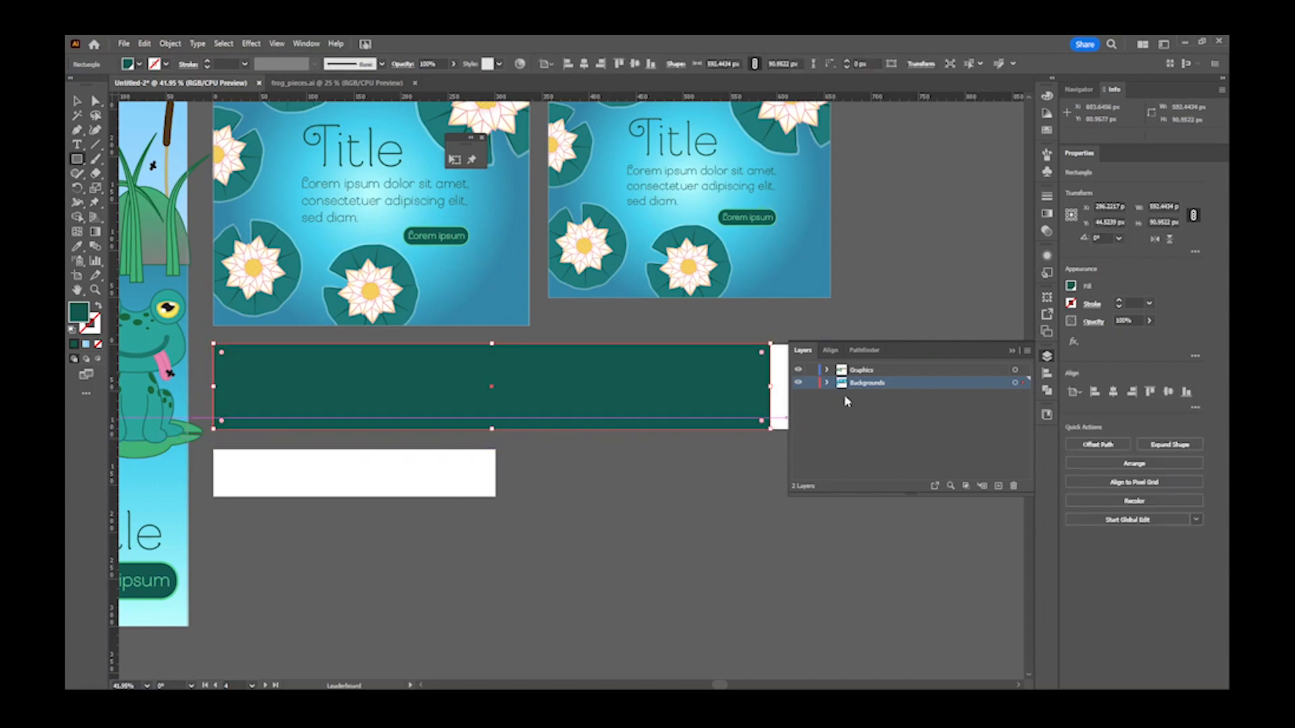
- Widen the leaderboard background rectangle and set its width to 728 px
left_click(1047, 358)
left_click_drag(770, 386, 836, 384)
left_click(1166, 206)
double_click(1168, 207)
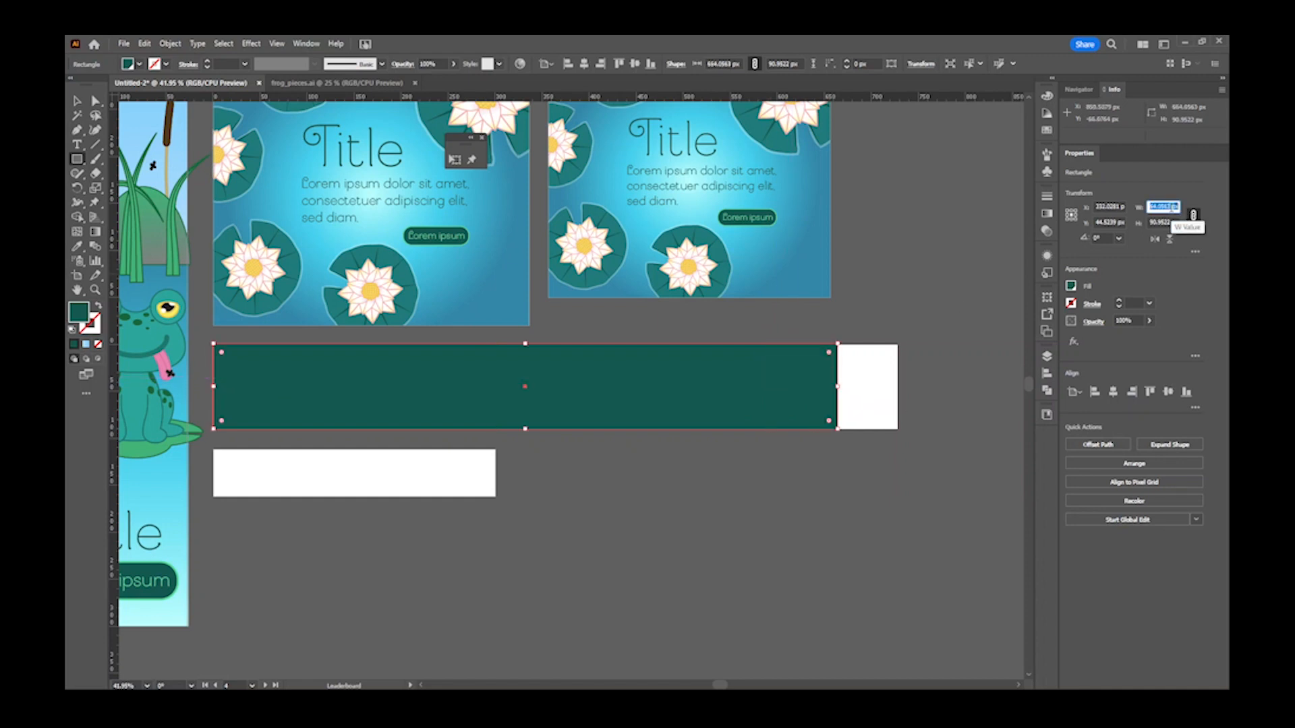
type("728")
key("Tab")
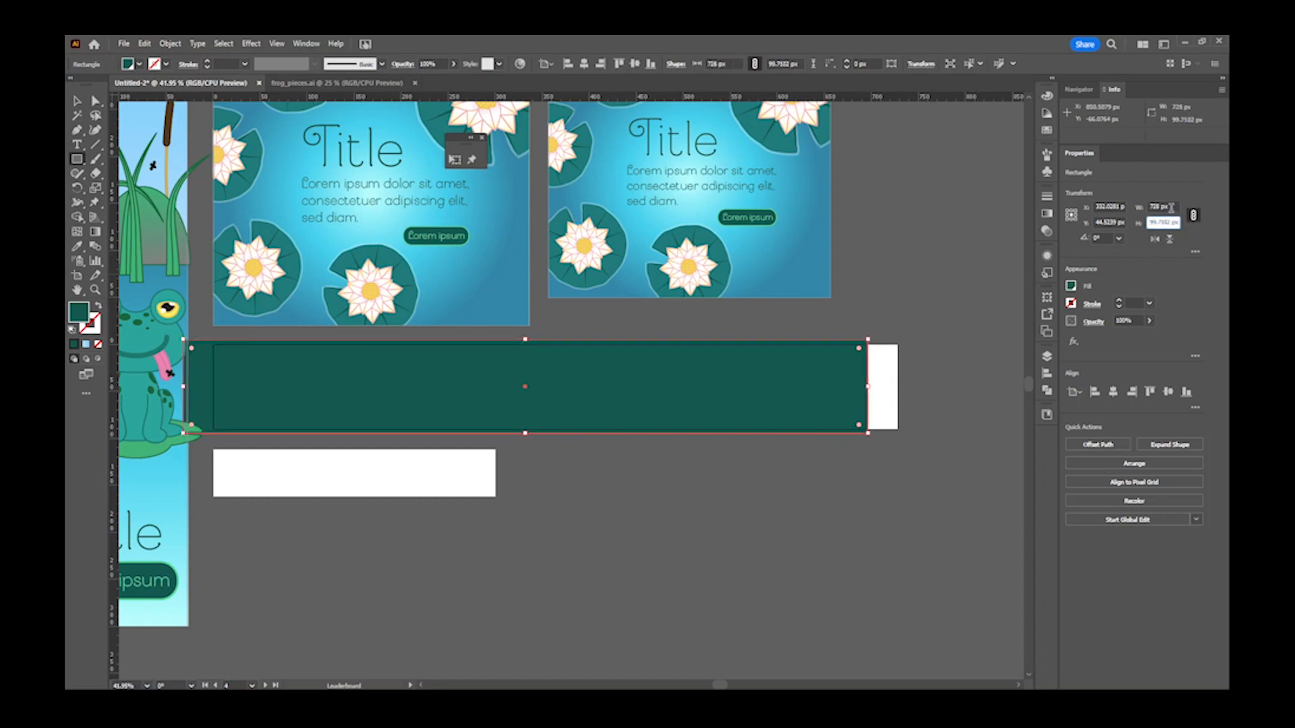
- Unlink the rectangle's proportions, set its height to 90 px, and align it to cover the Leaderboard artboard
left_click(1193, 215)
left_click(1165, 223)
type("50")
key("Return")
type("90")
key("Return")
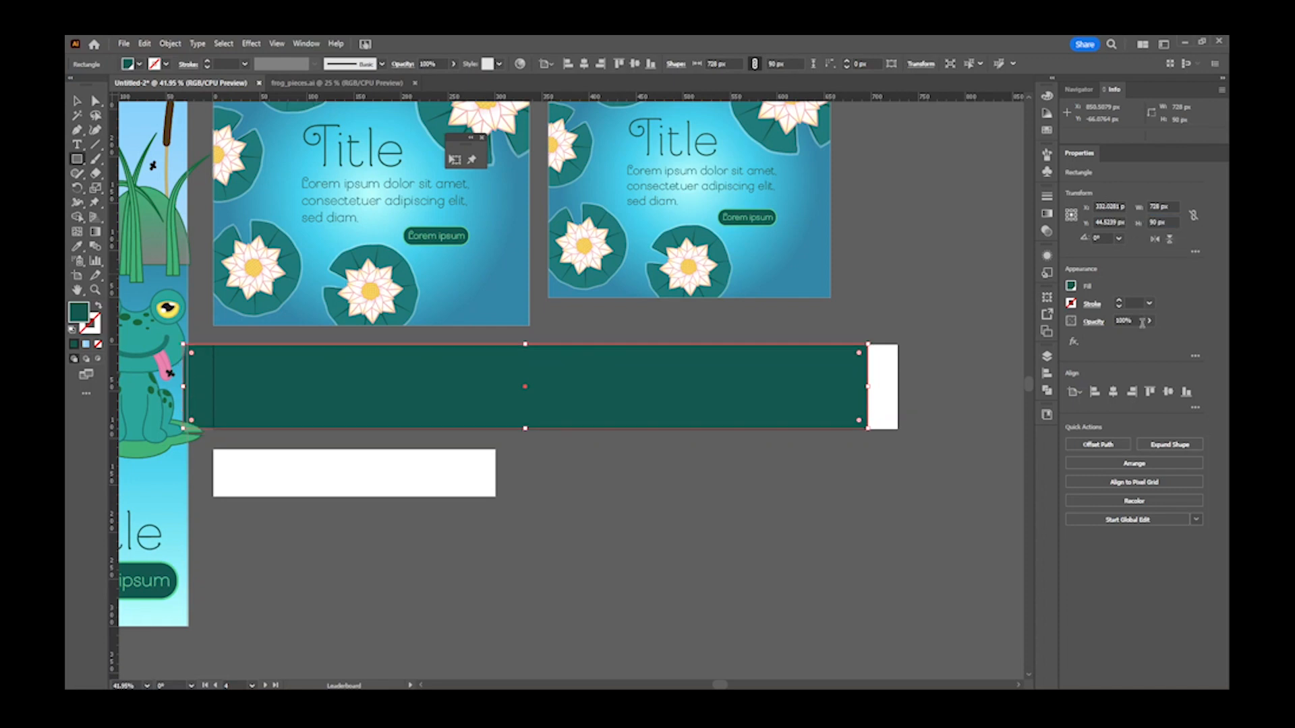
left_click(1094, 391)
left_click(1161, 391)
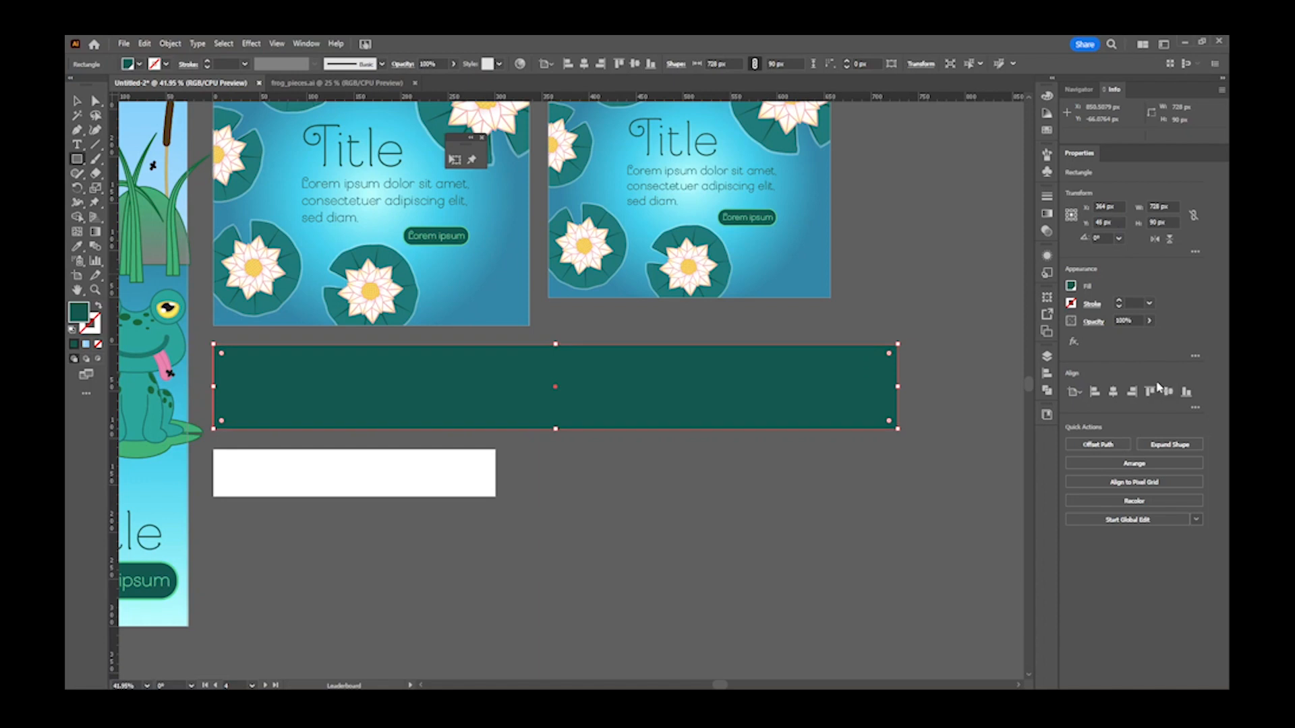
- Sample the skyscraper's sky gradient onto the leaderboard rectangle and set the gradient angle to 90°
left_click_drag(481, 339, 620, 420)
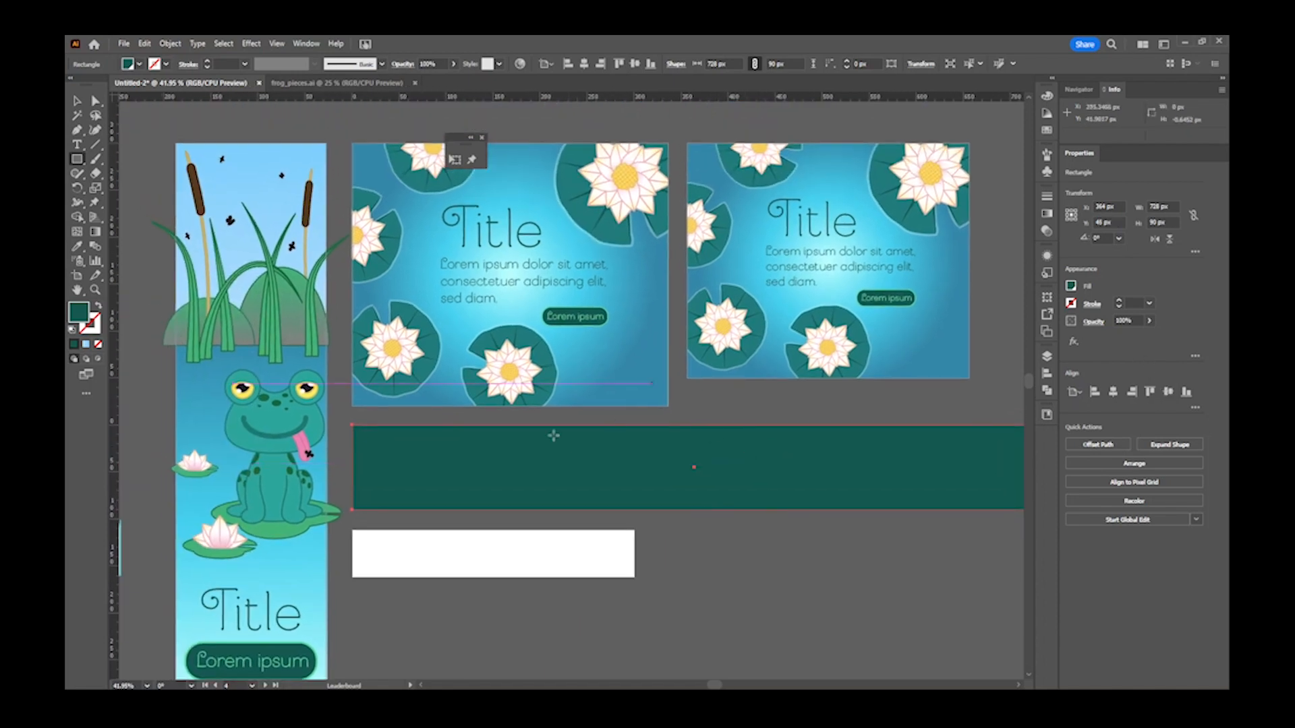
key("i")
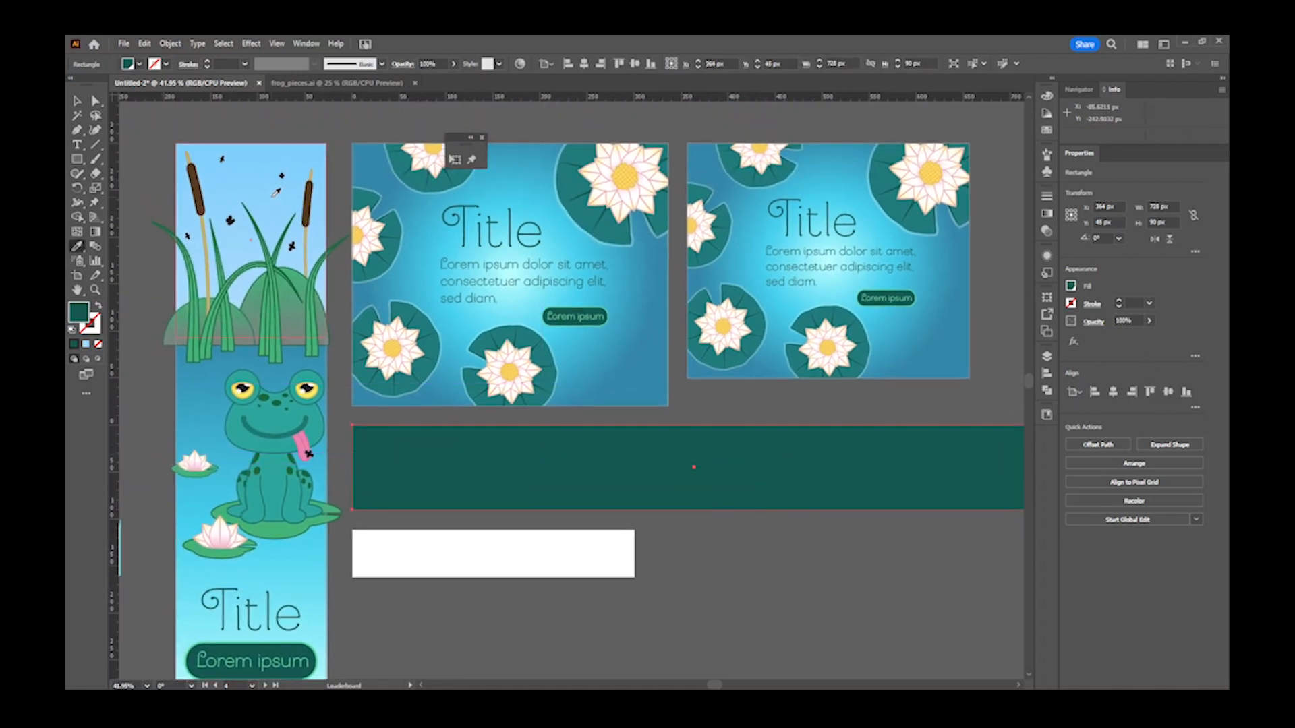
left_click(276, 193)
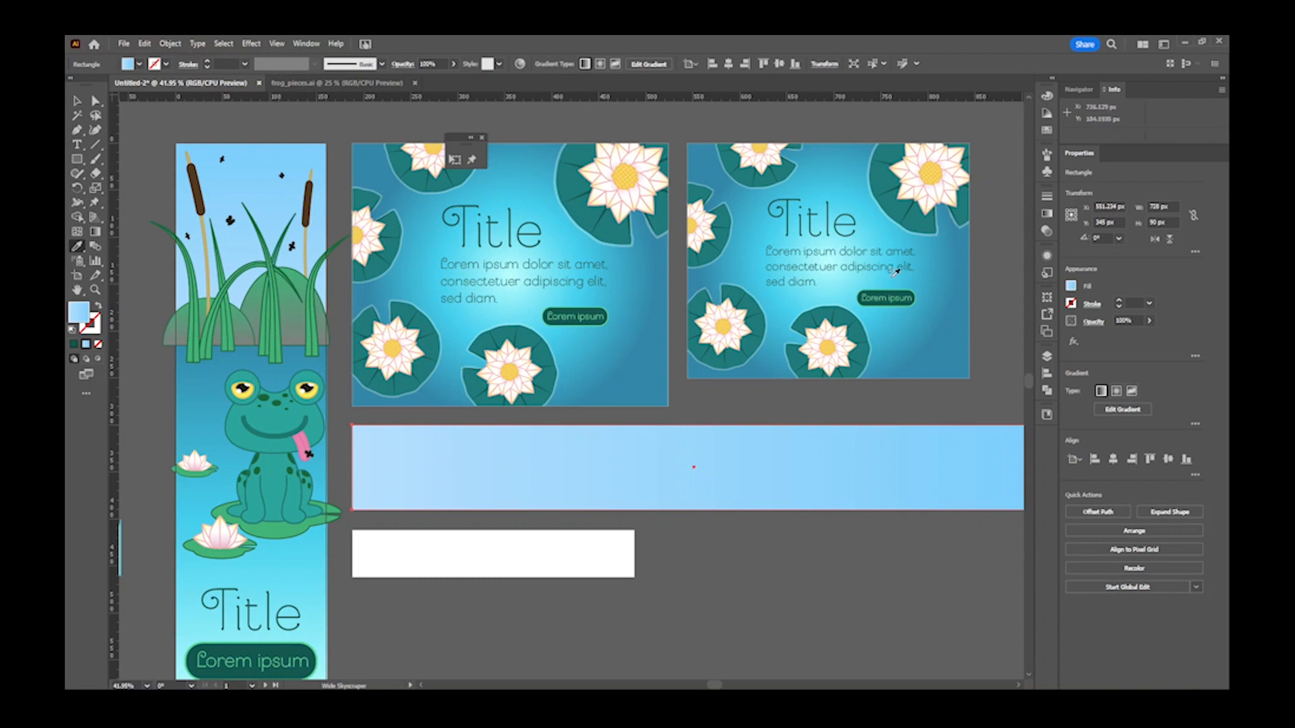
left_click(1046, 215)
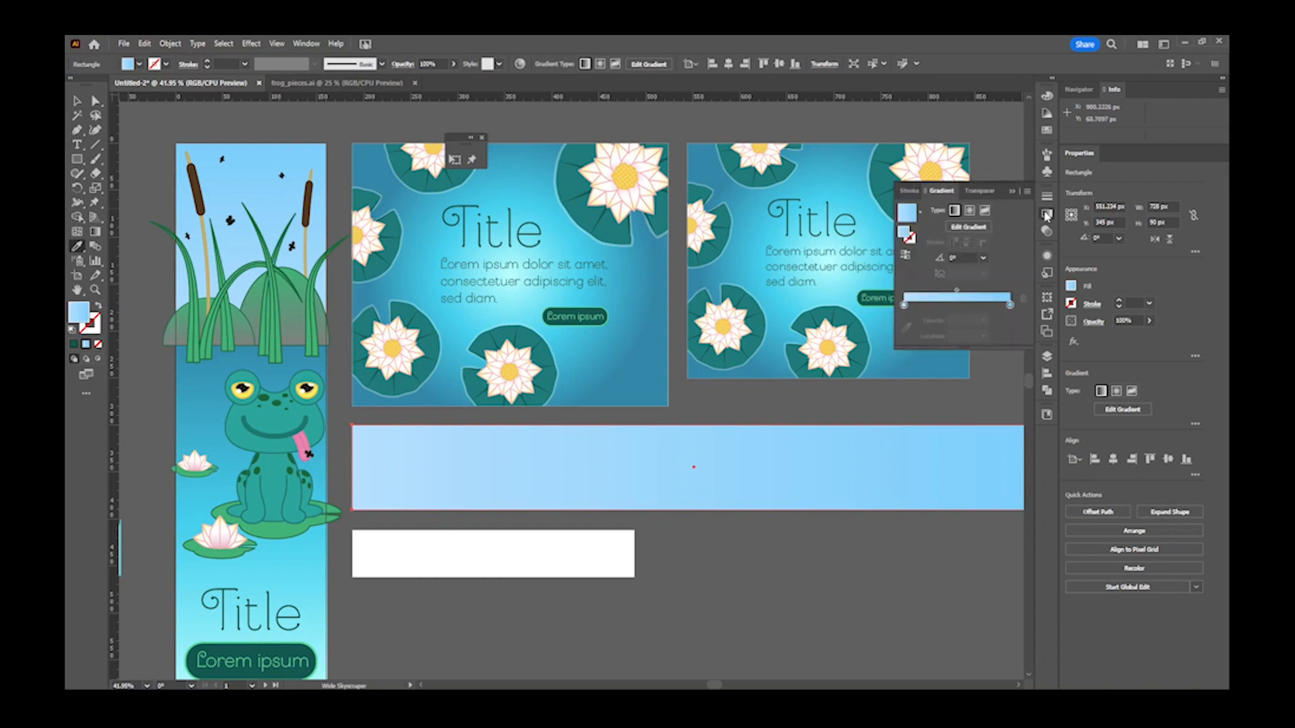
left_click(982, 257)
left_click(1001, 328)
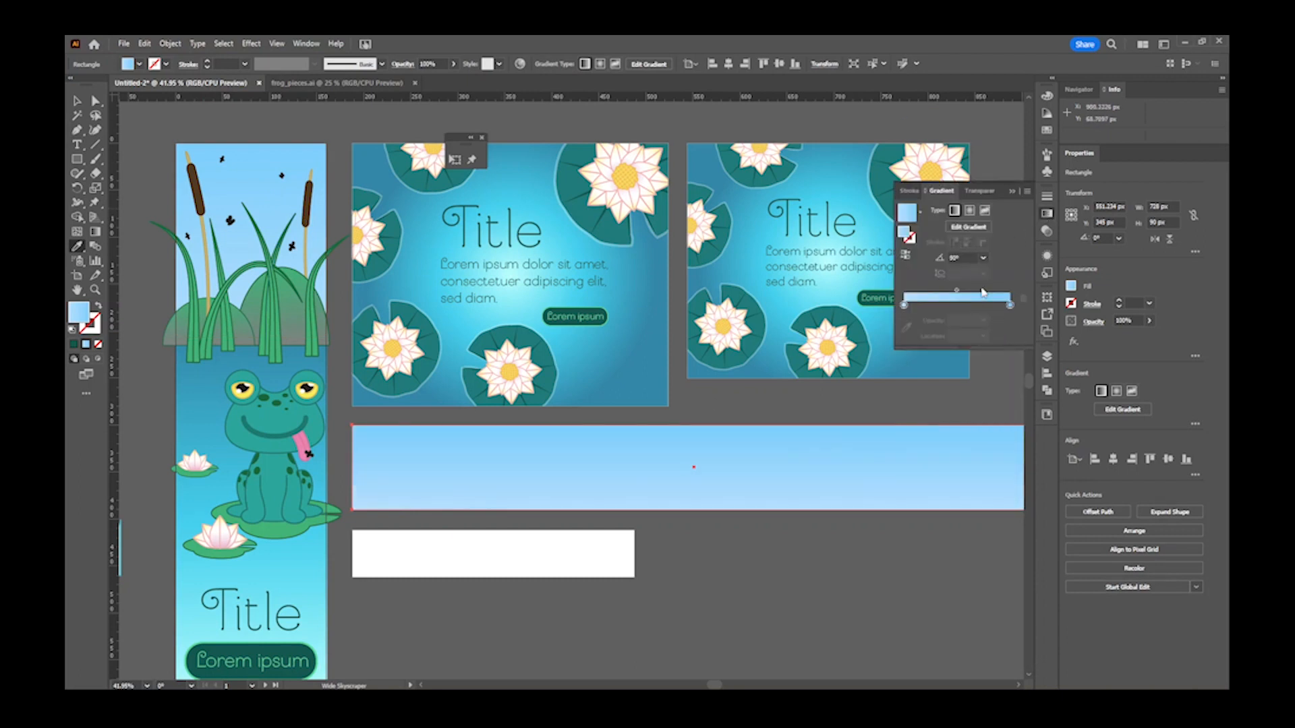
left_click(1046, 214)
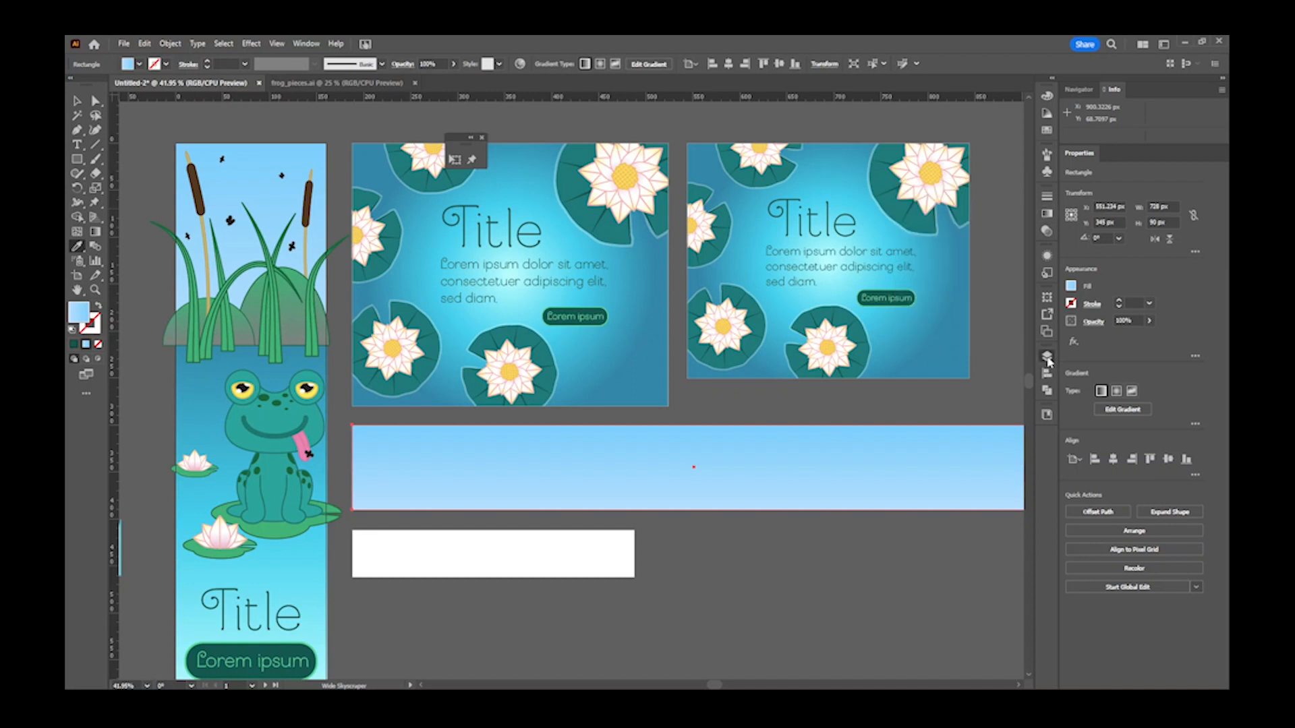
- Lock the Backgrounds layer and make the Graphics layer active
left_click(1046, 358)
left_click(811, 382)
left_click(908, 371)
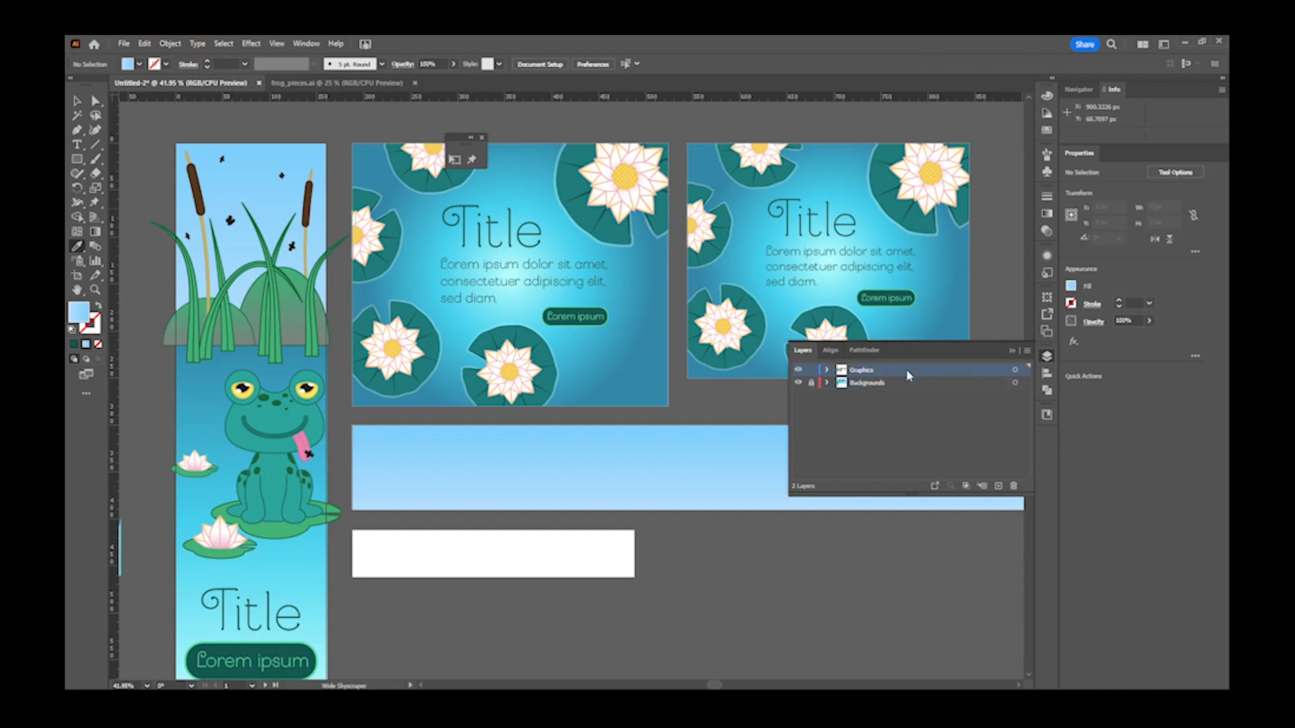
- Copy the title, paragraph and button group from the large rectangle banner to the empty area below the leaderboard
left_click_drag(549, 408, 391, 321)
left_click_drag(470, 319, 429, 281)
key("v")
left_click_drag(283, 135, 525, 438)
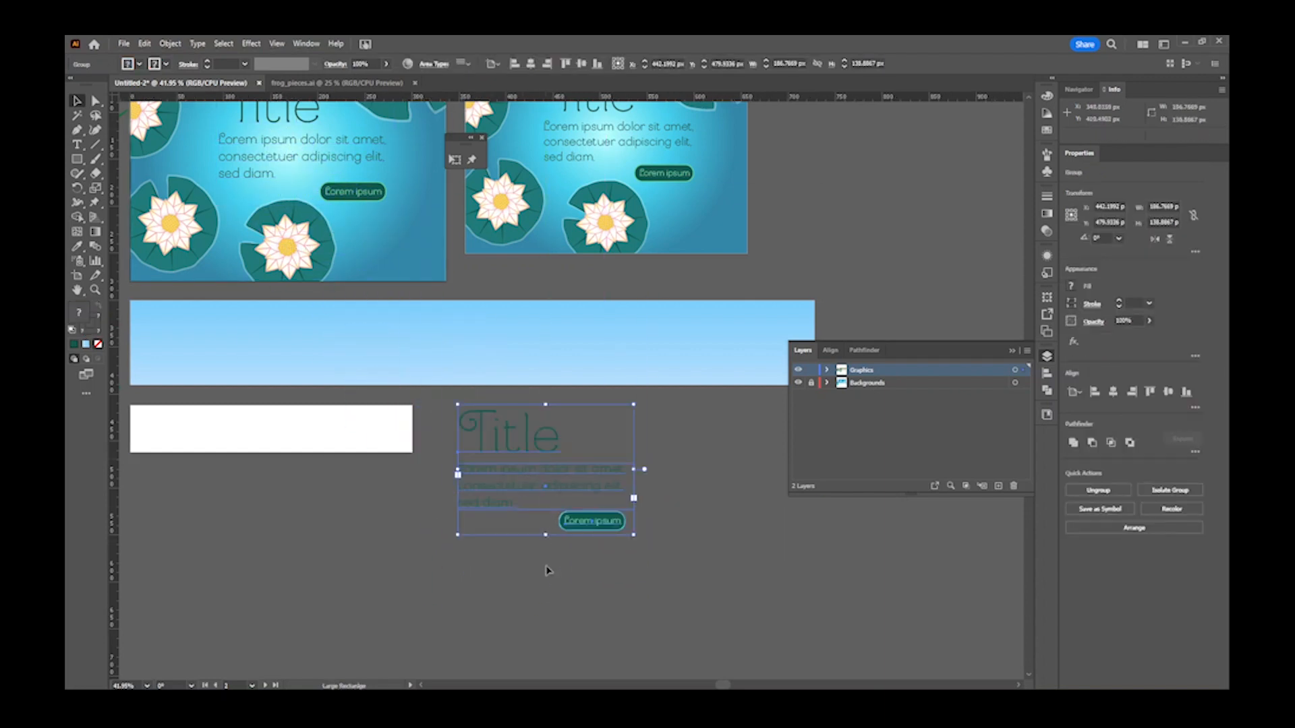
- Ungroup the copied text group, delete its Lorem ipsum button, and separate the title from the paragraph
right_click(592, 530)
left_click(664, 414)
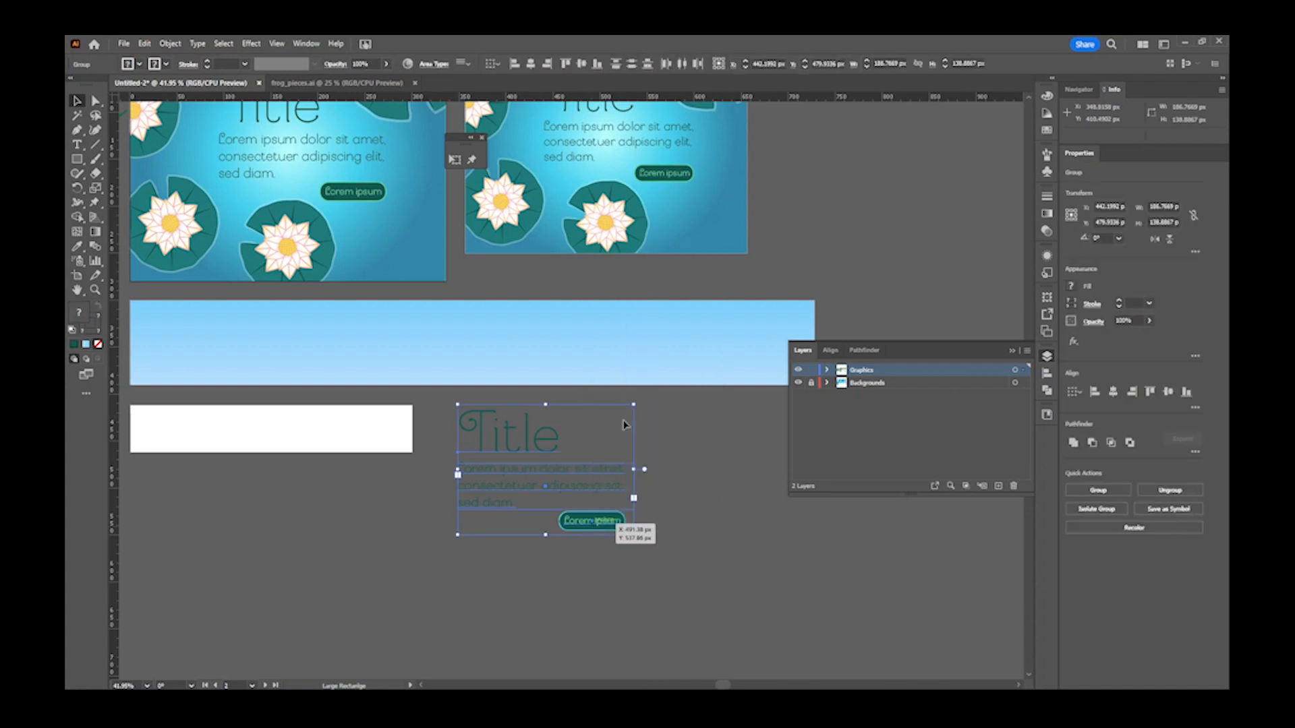
left_click(586, 521)
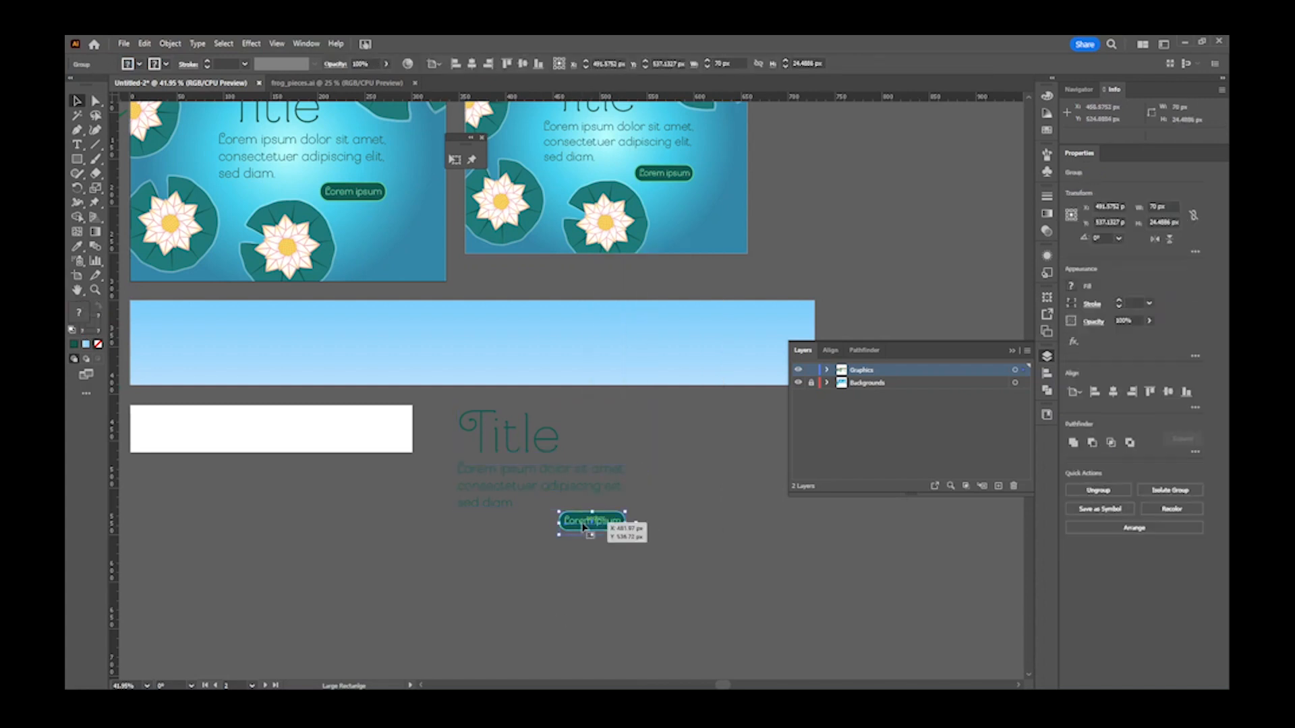
key("Delete")
left_click(560, 499)
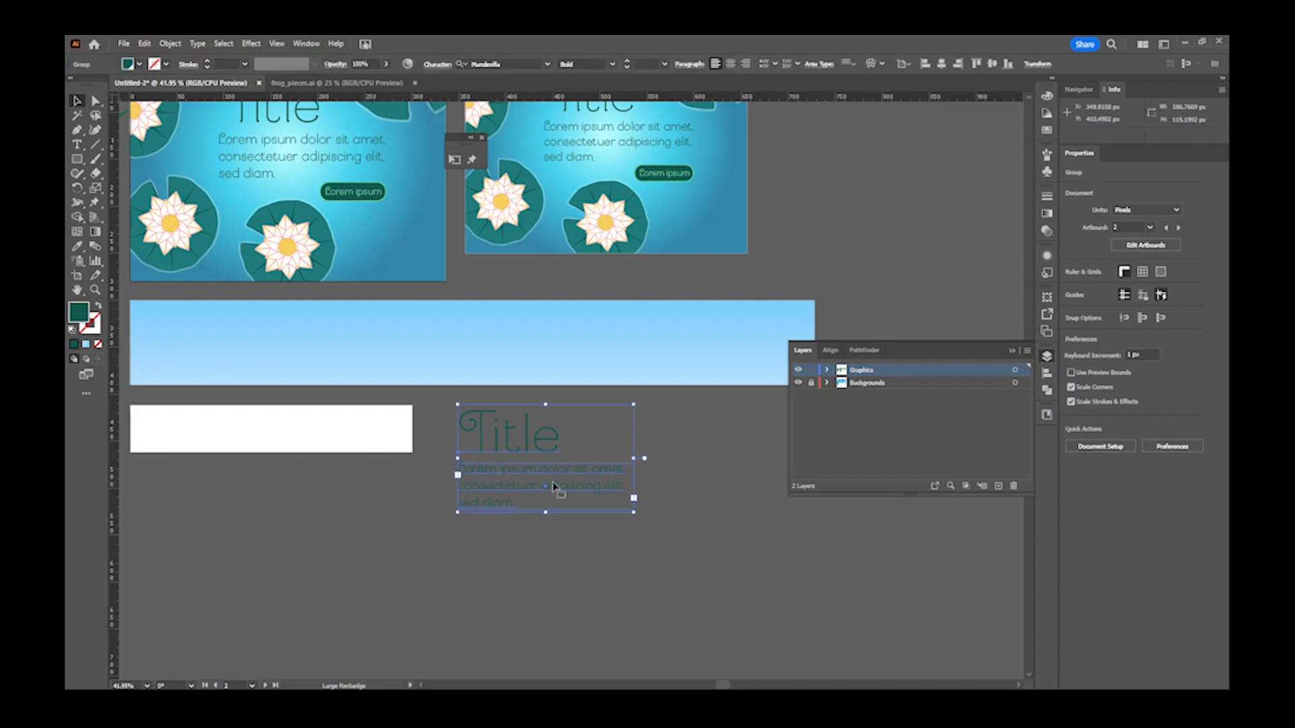
right_click(554, 486)
left_click(591, 369)
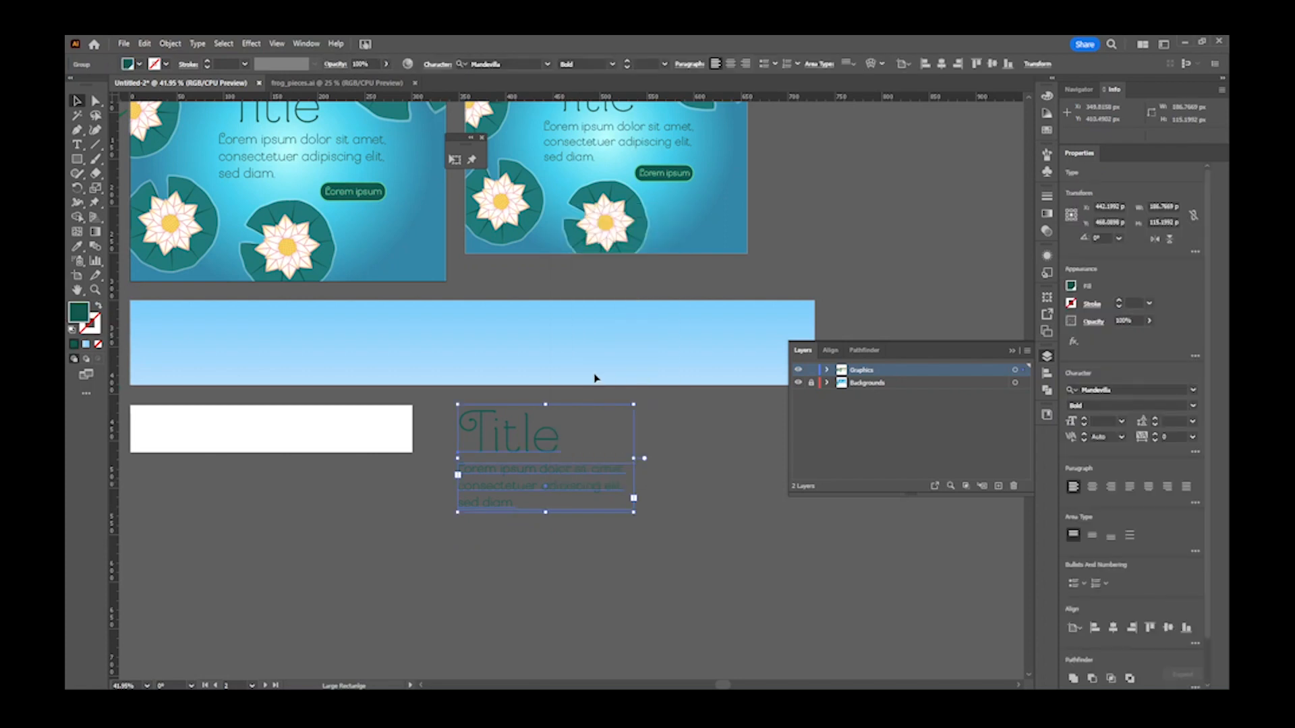
left_click(531, 581)
- Open the copied three-line Lorem ipsum paragraph for text editing
key("ctrl+equal")
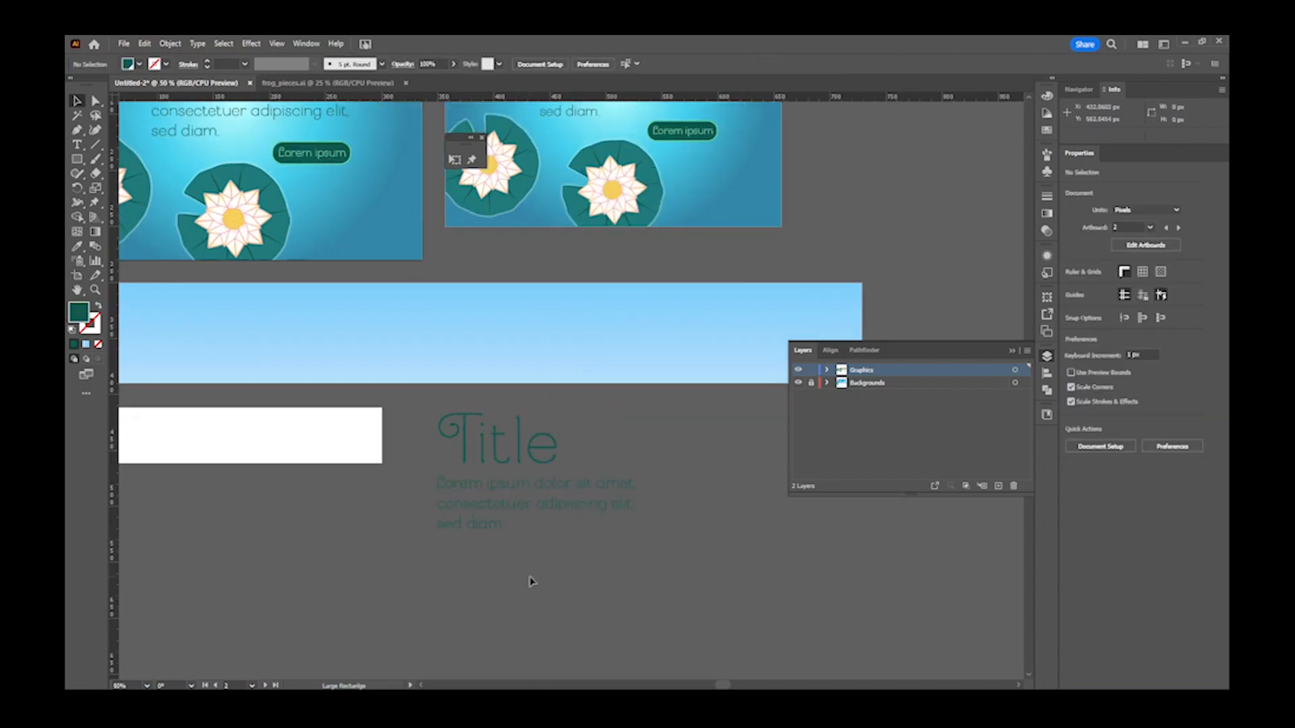
double_click(490, 529)
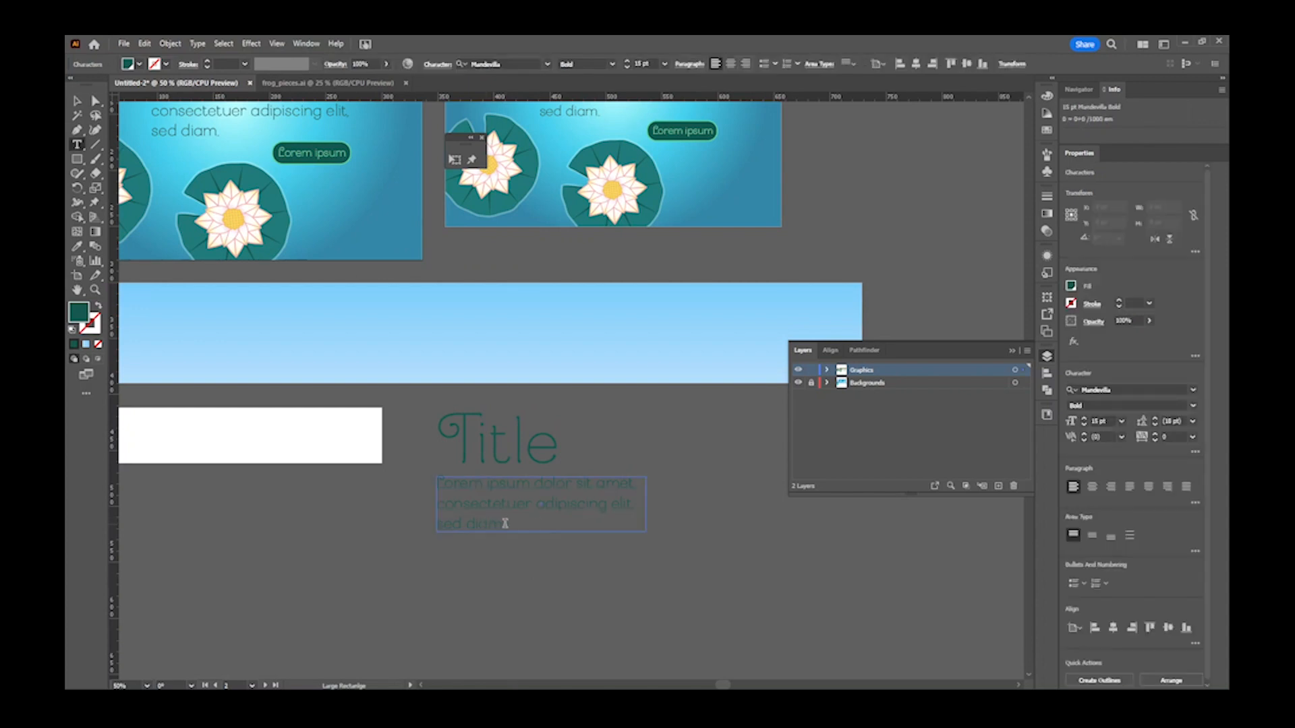
- Shorten the placeholder text below the spare title so it ends after "consectetuer"
key("BackSpace")
key("BackSpace")
key("BackSpace")
key("BackSpace")
key("BackSpace")
key("BackSpace")
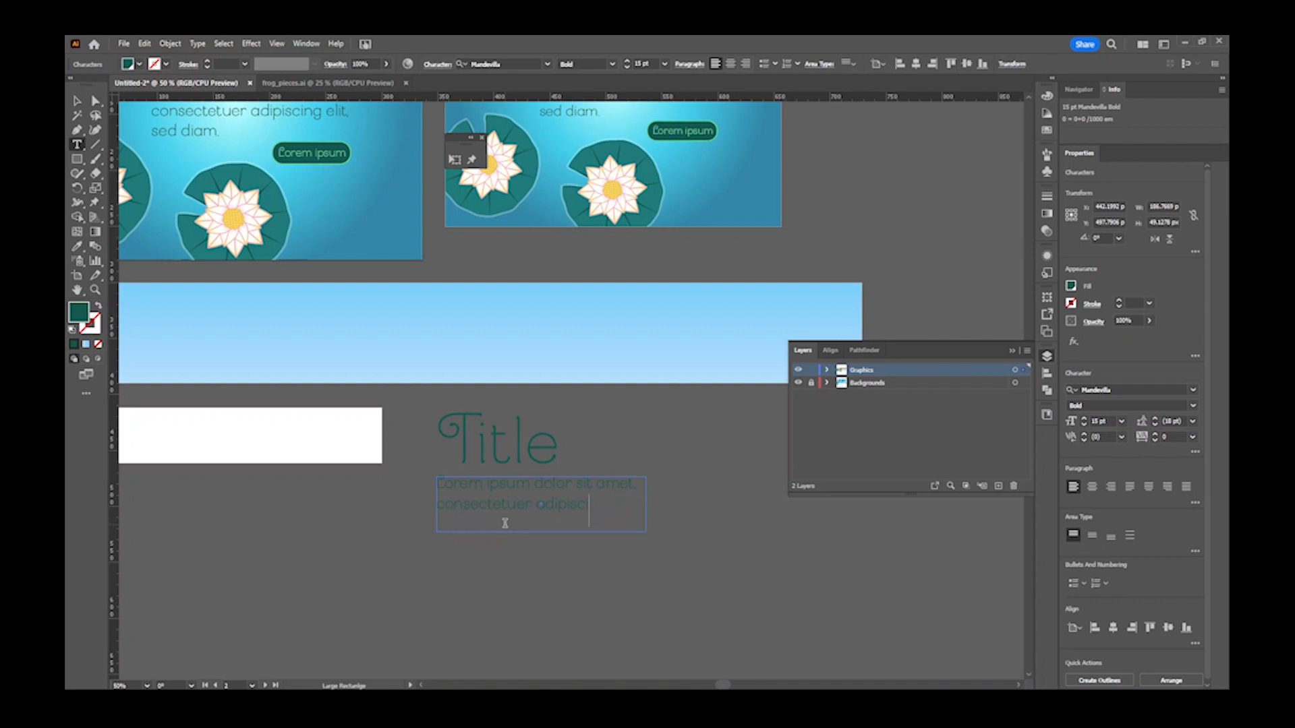
key("BackSpace")
key("BackSpace")
key("BackSpace")
key("BackSpace")
key("Escape")
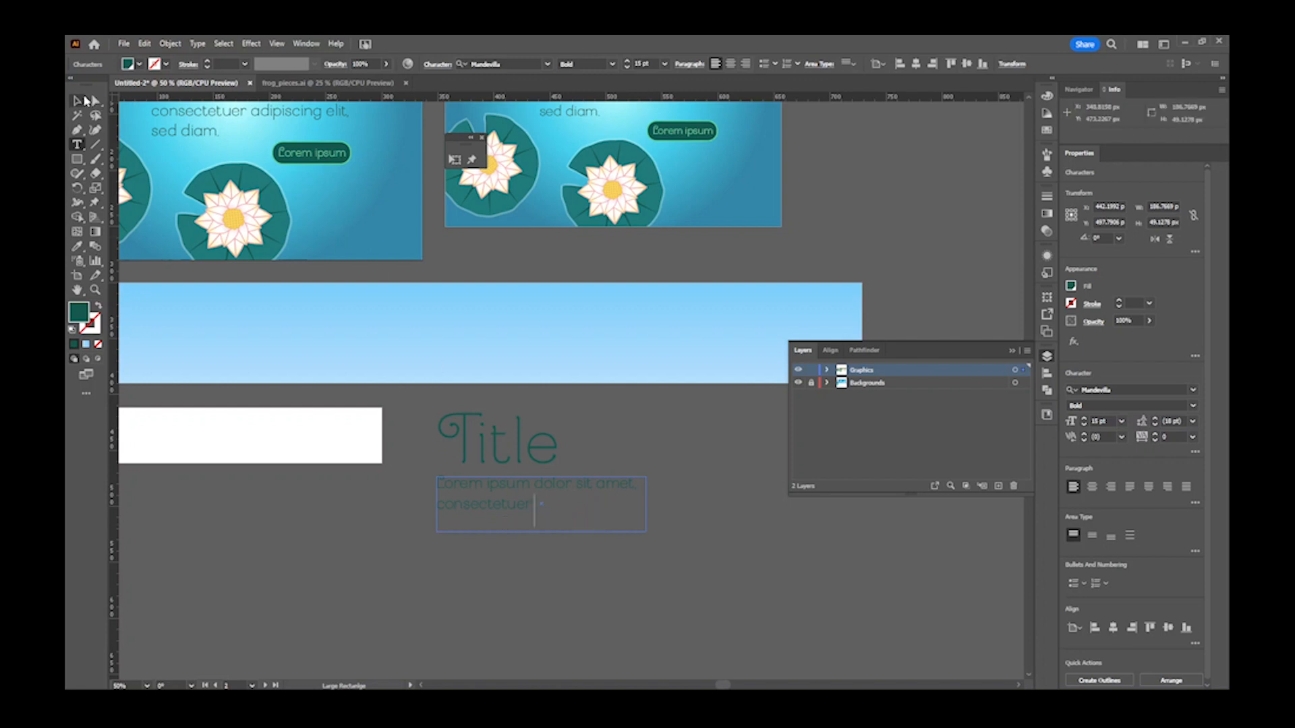
- Reshape the placeholder text frame to a single line about 274 px wide and group it with the title above
left_click_drag(648, 504, 745, 500)
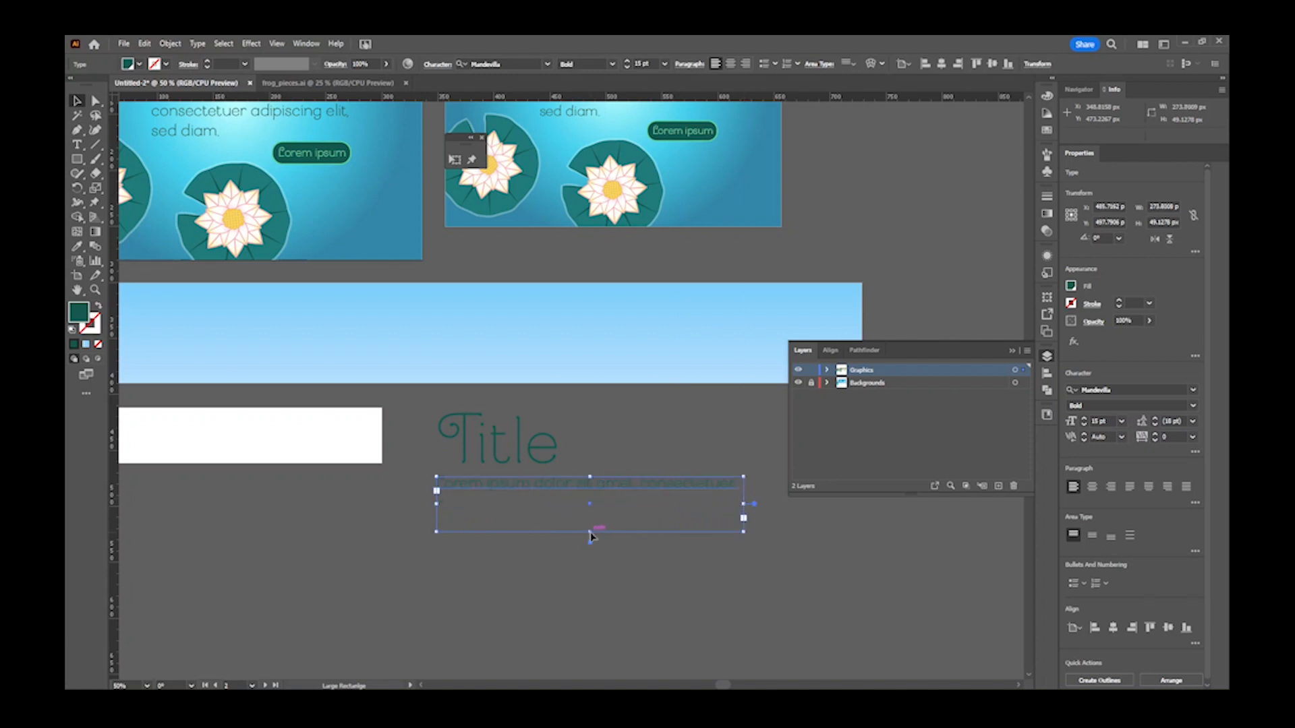
left_click_drag(591, 531, 589, 493)
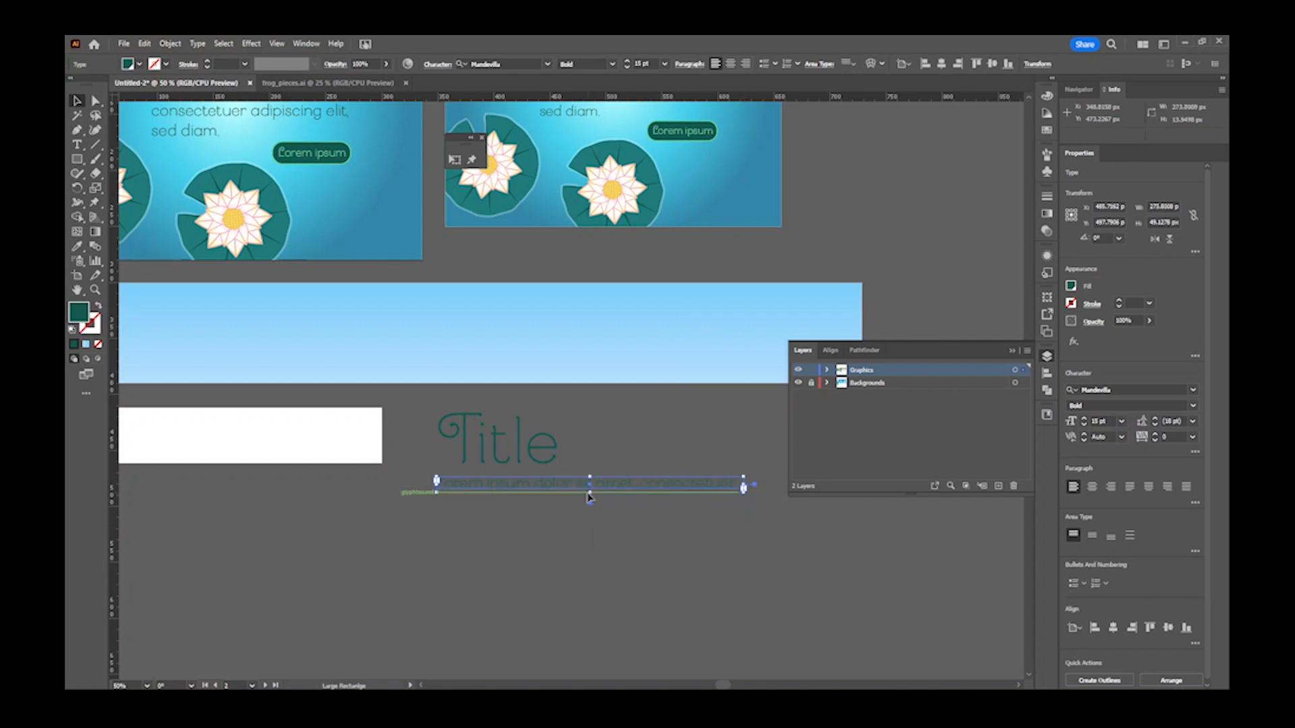
left_click(516, 450, "shift")
key("ctrl+g")
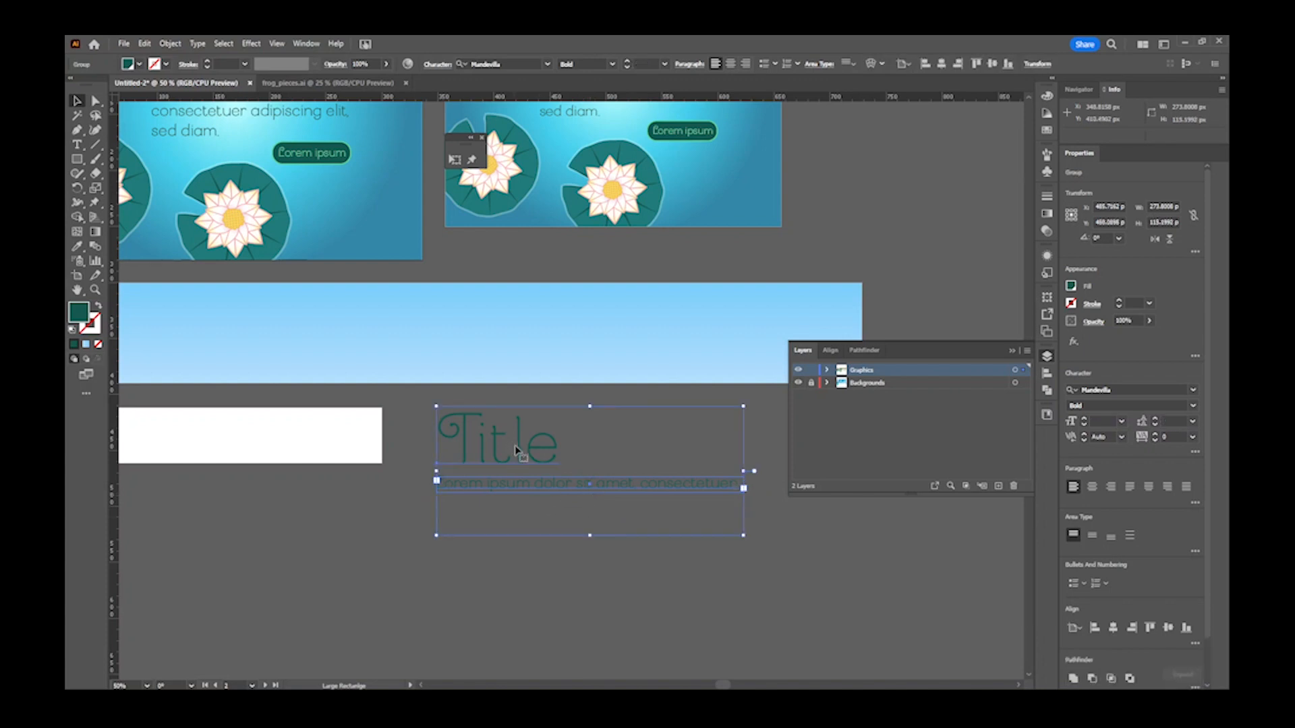
- Move the title and text group onto the light-blue leaderboard banner and deselect it
left_click_drag(615, 488, 518, 369)
left_click(1049, 356)
left_click_drag(571, 495, 625, 501)
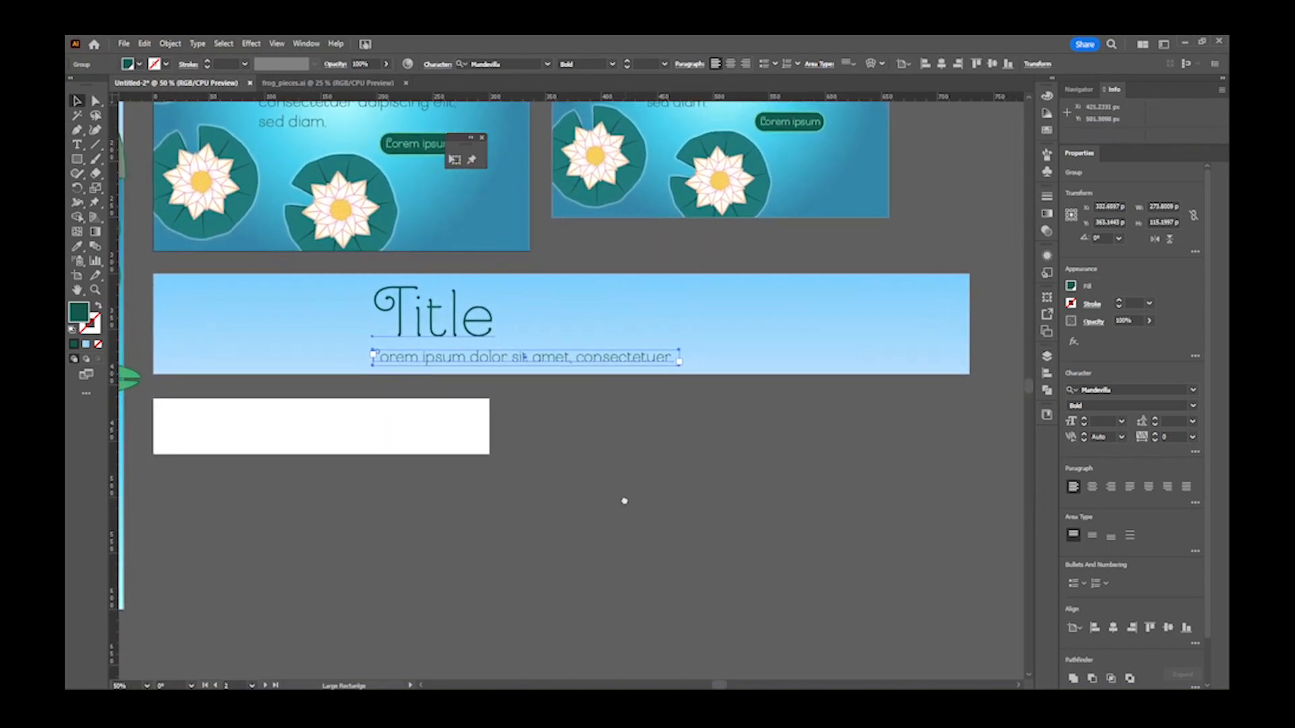
left_click(608, 459)
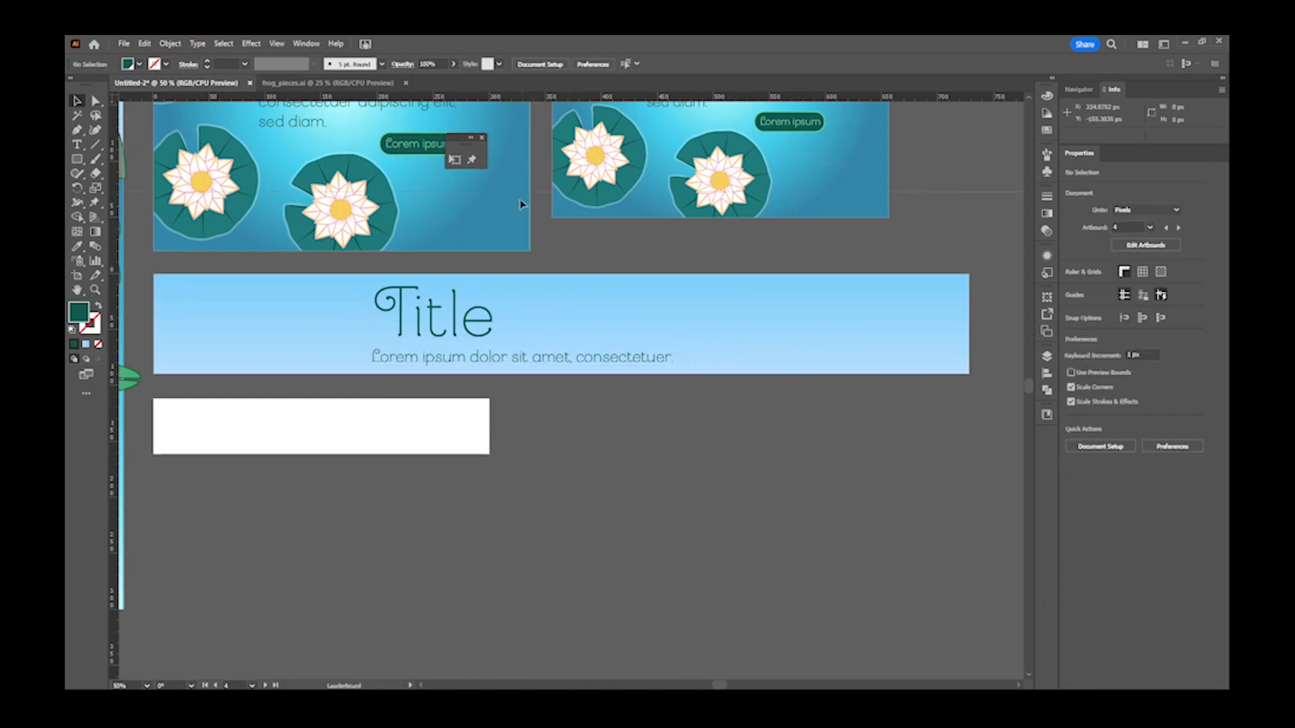
- Center a horizontal guide at 45 px and a vertical guide at 364 px on the leaderboard artboard
left_click(525, 326)
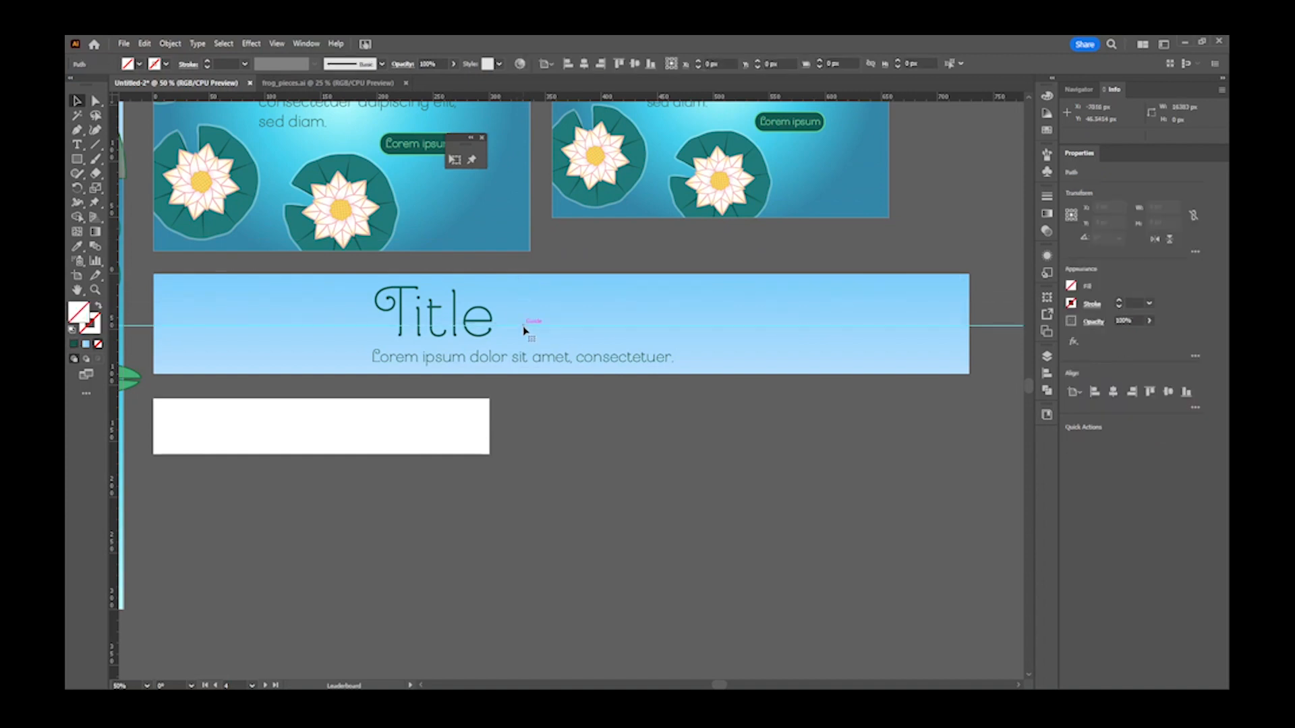
left_click(1172, 393)
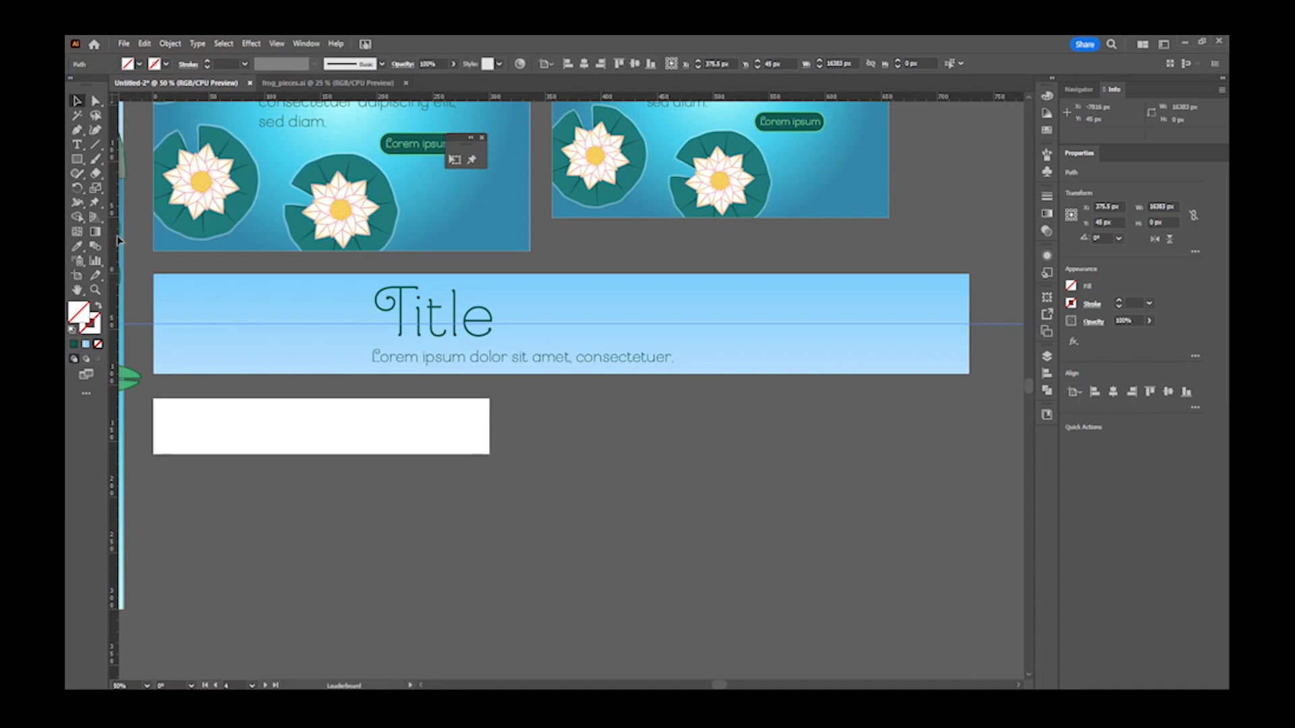
left_click_drag(116, 240, 499, 298)
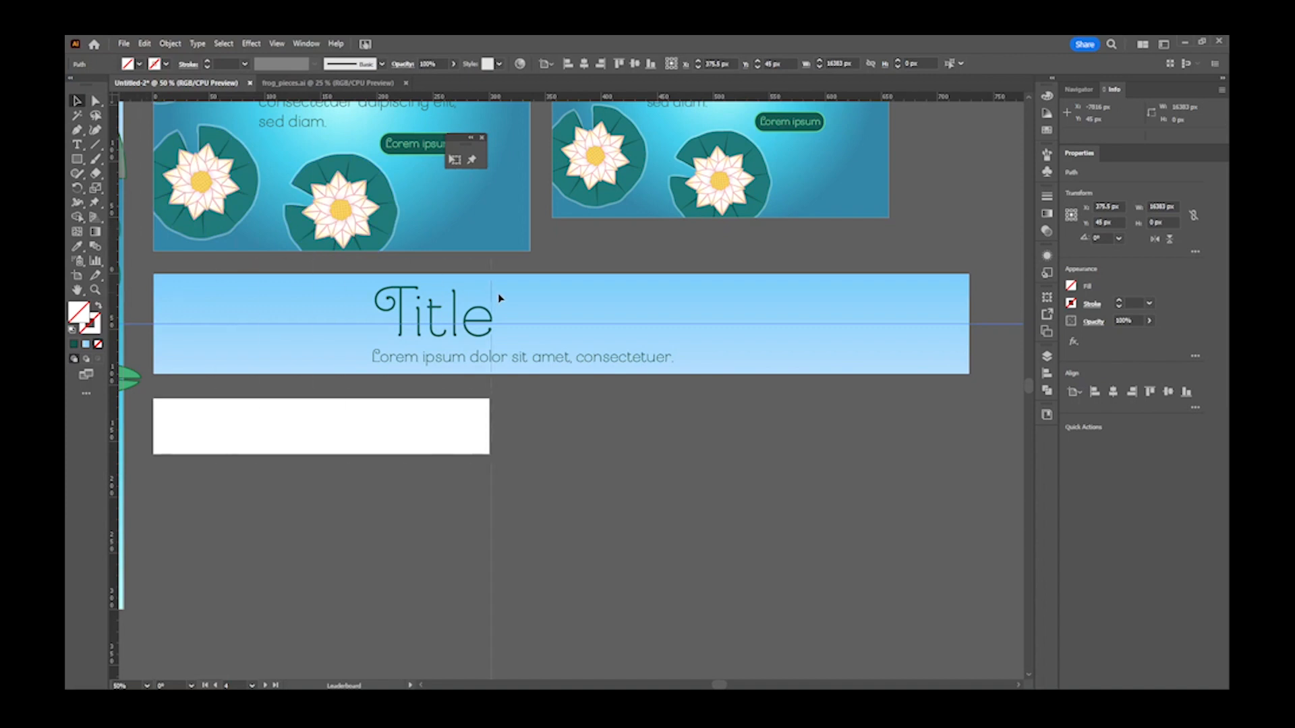
left_click(547, 305)
left_click(1116, 393)
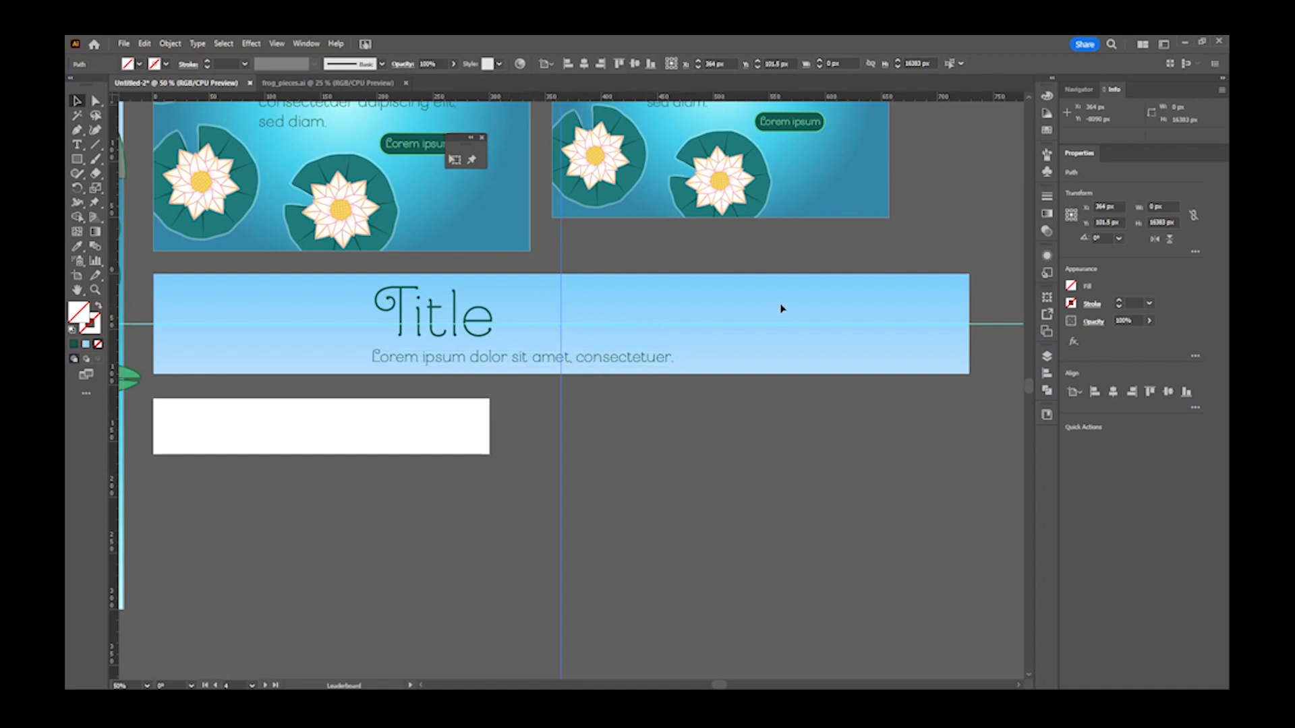
left_click(811, 296)
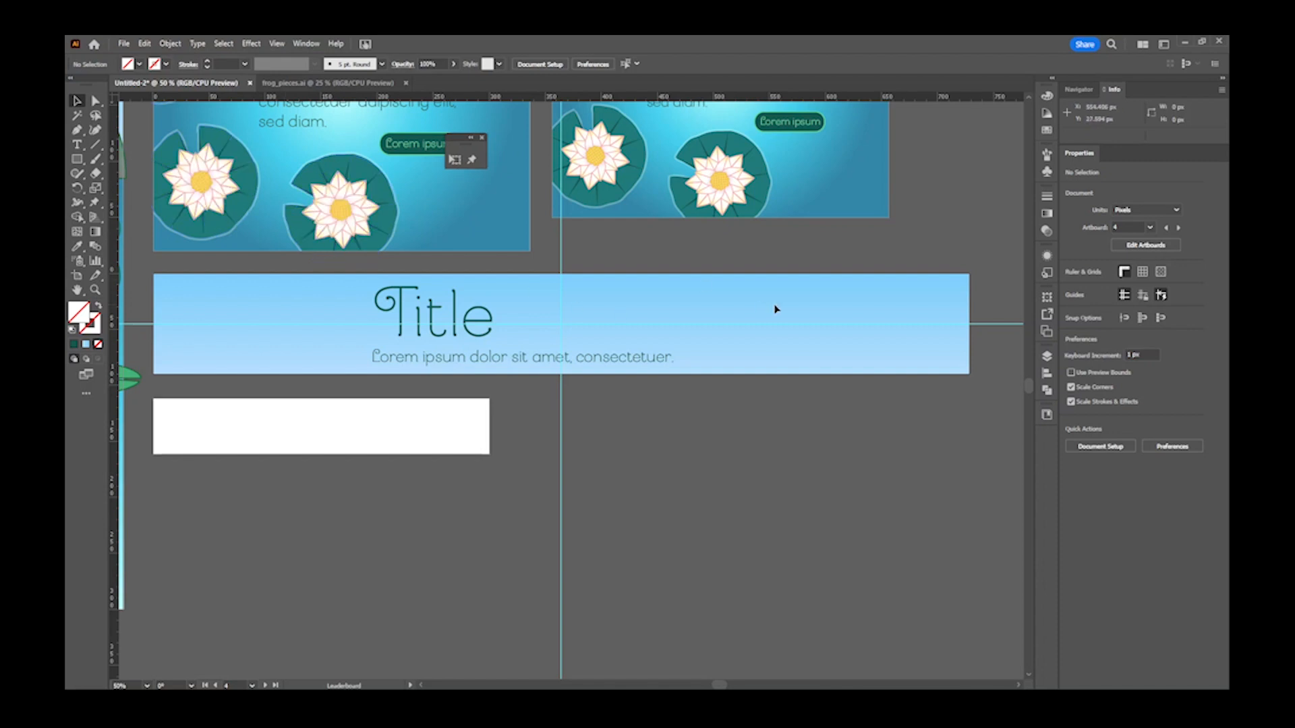
- Copy only the cattails, grass, hills and flies from the skyscraper artwork to the empty canvas below the leaderboard
left_click_drag(622, 347, 807, 393)
left_click_drag(532, 261, 629, 422)
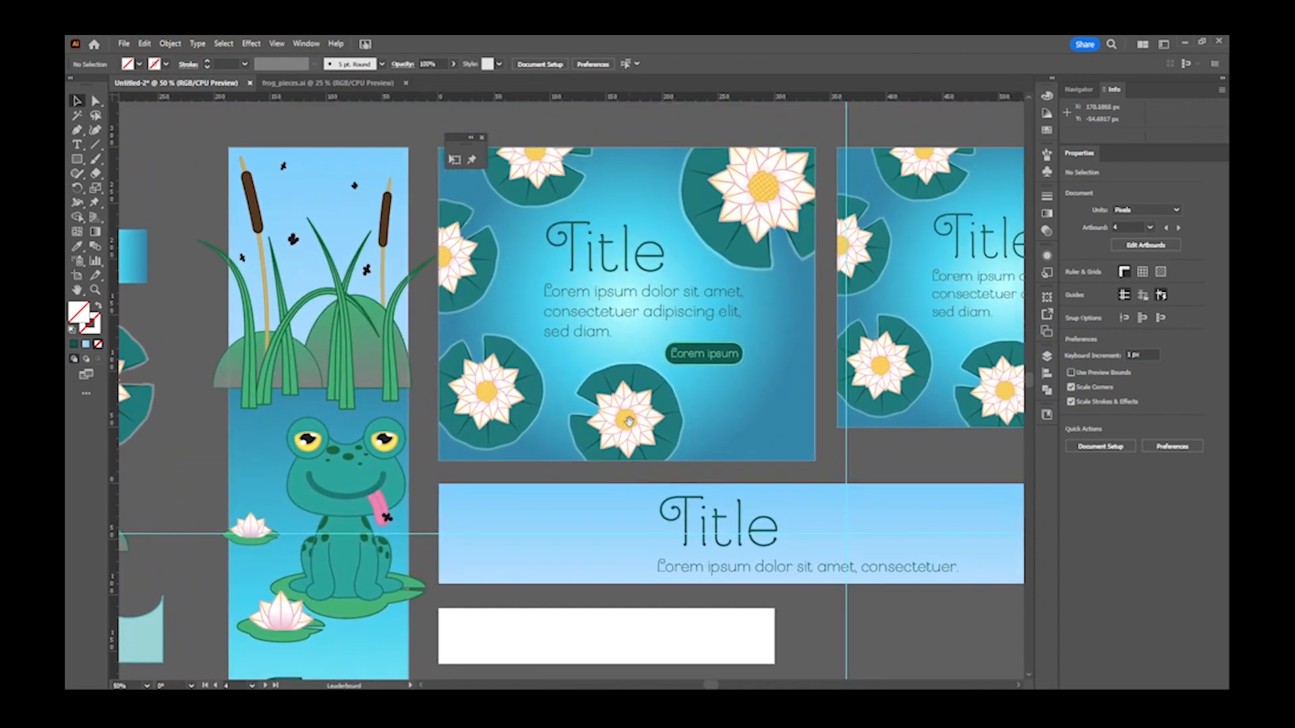
left_click(401, 383)
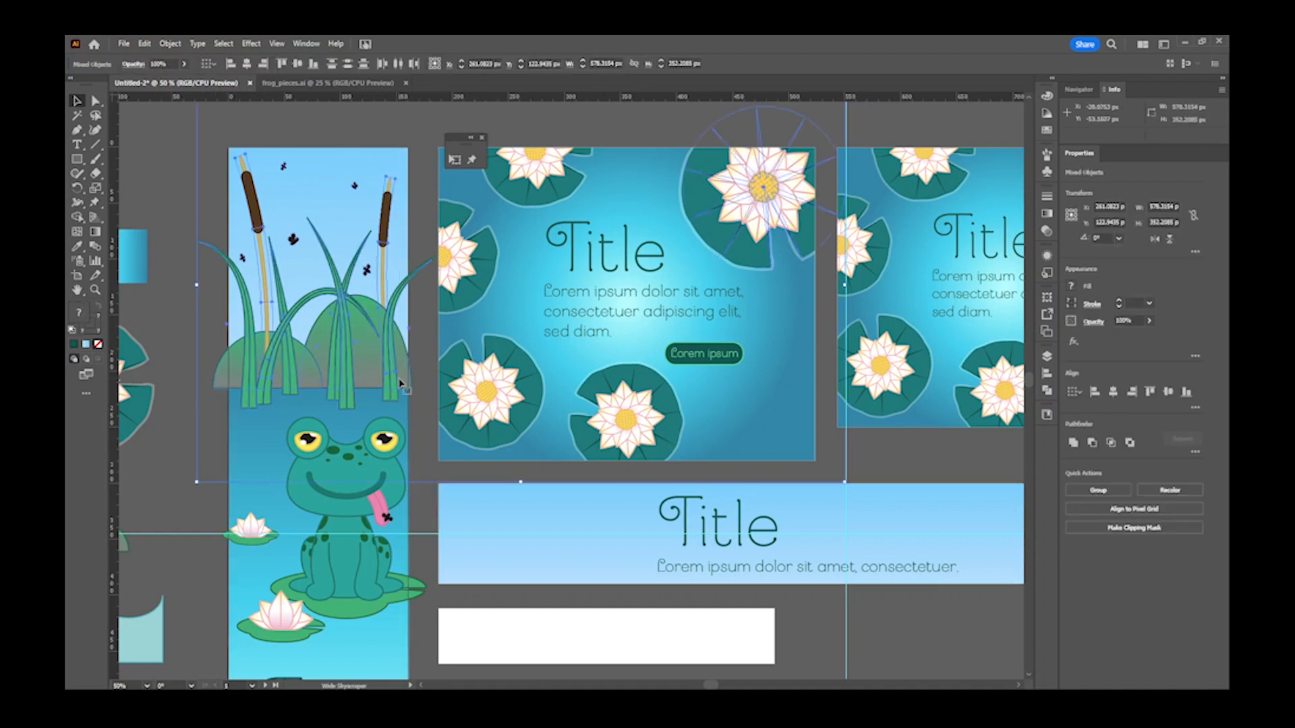
left_click(759, 205, "shift")
left_click_drag(181, 128, 400, 407)
left_click(735, 223, "shift")
left_click(768, 173, "shift")
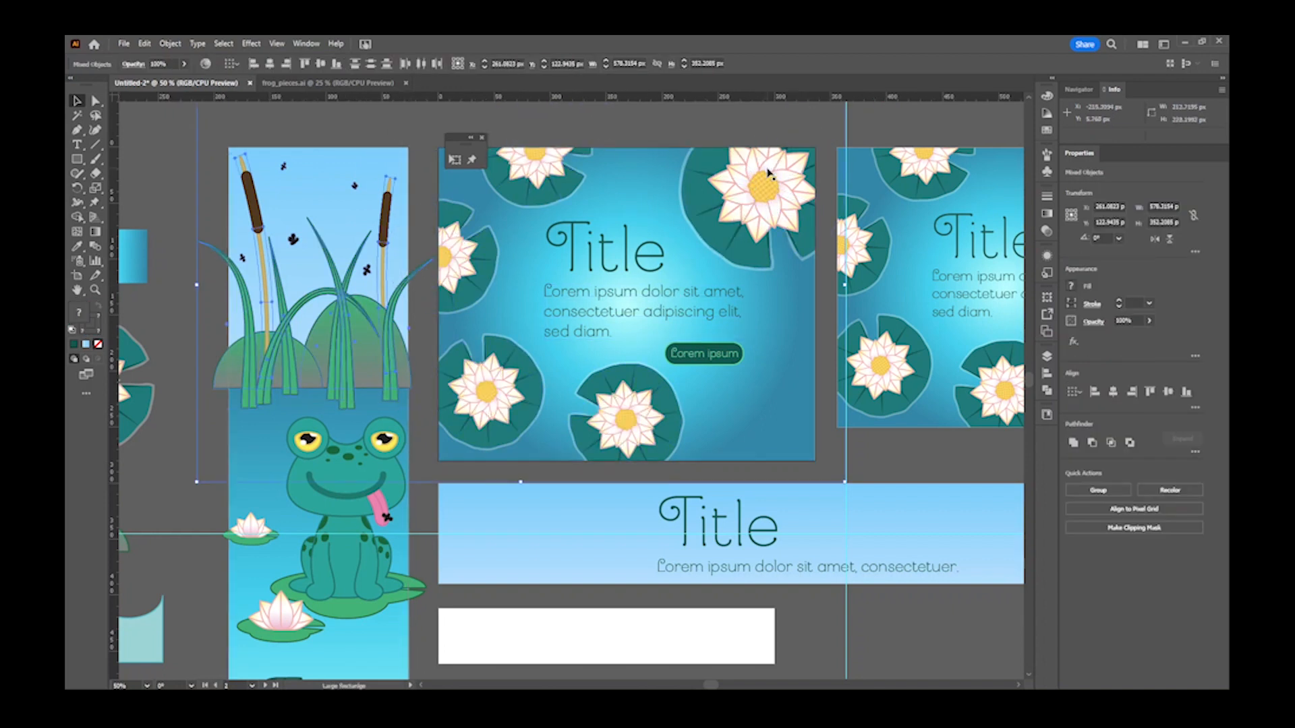
left_click_drag(688, 379, 490, 303)
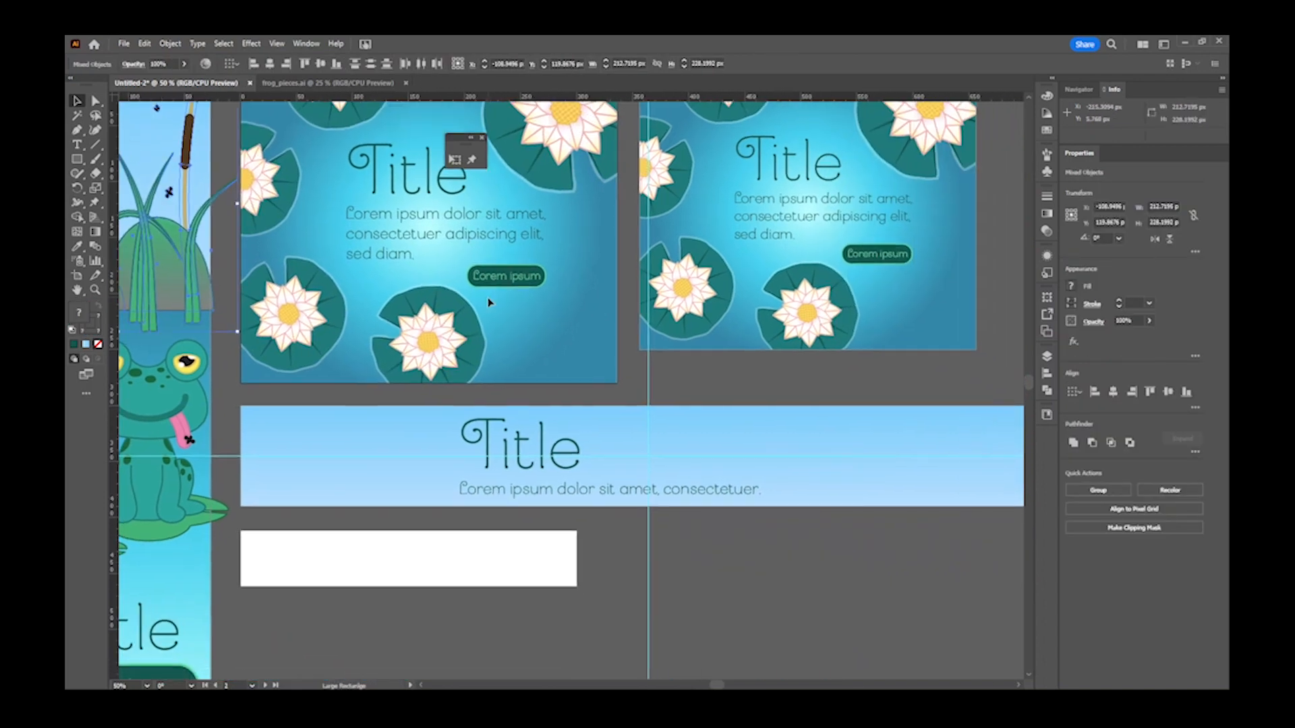
left_click_drag(165, 287, 309, 408)
left_click_drag(260, 373, 727, 572)
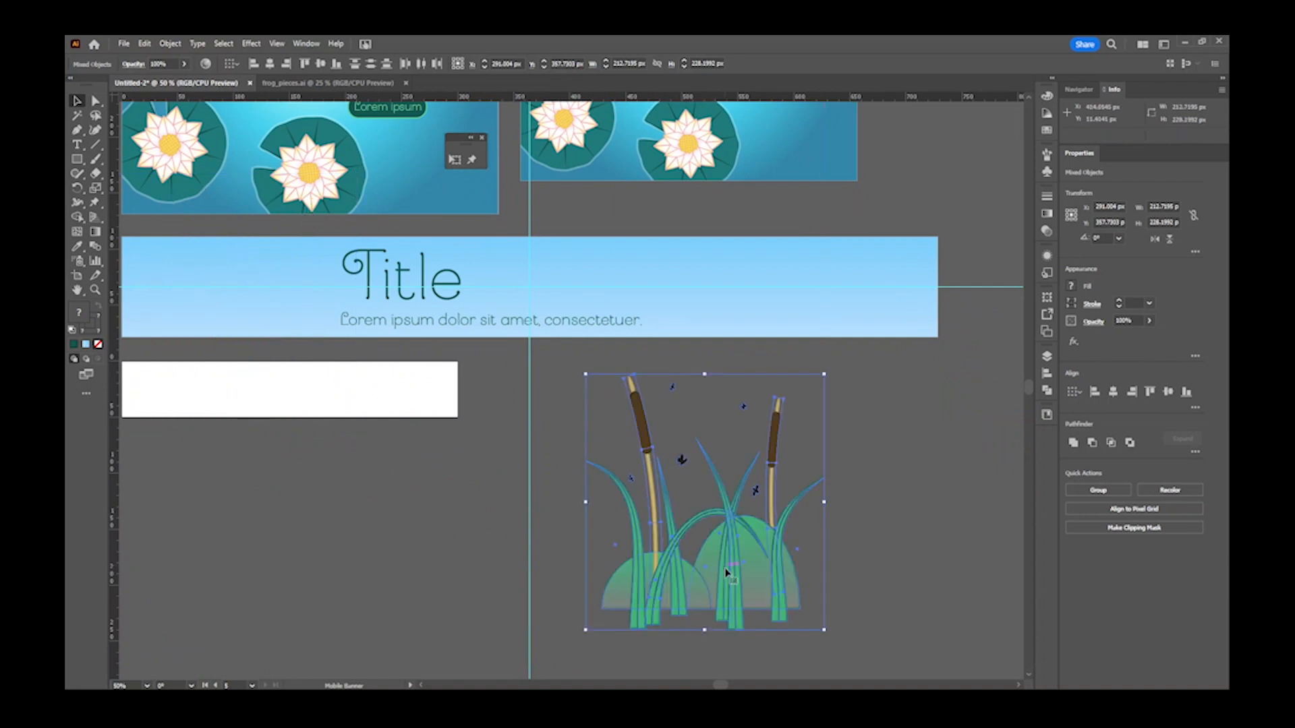
left_click(876, 528)
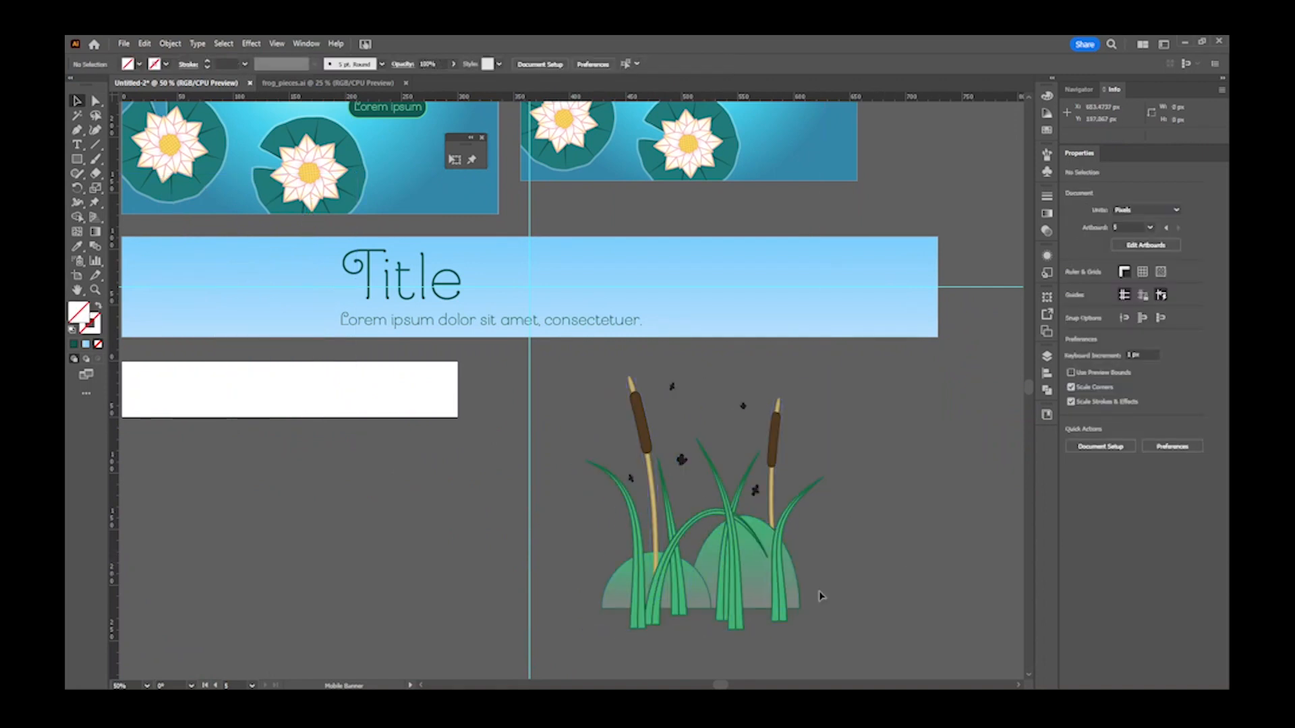
- Delete the larger hill from the copied plants and squash the remaining artwork to about 184 px tall
left_click(763, 581)
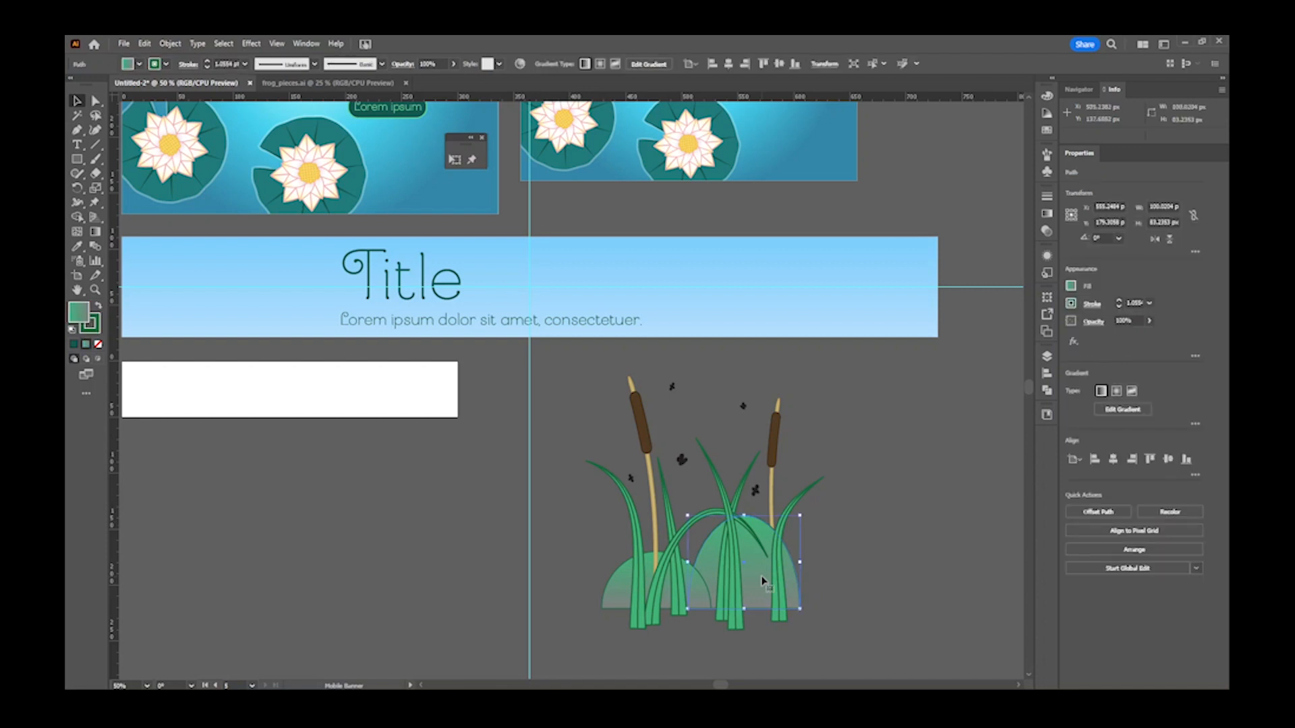
key("Delete")
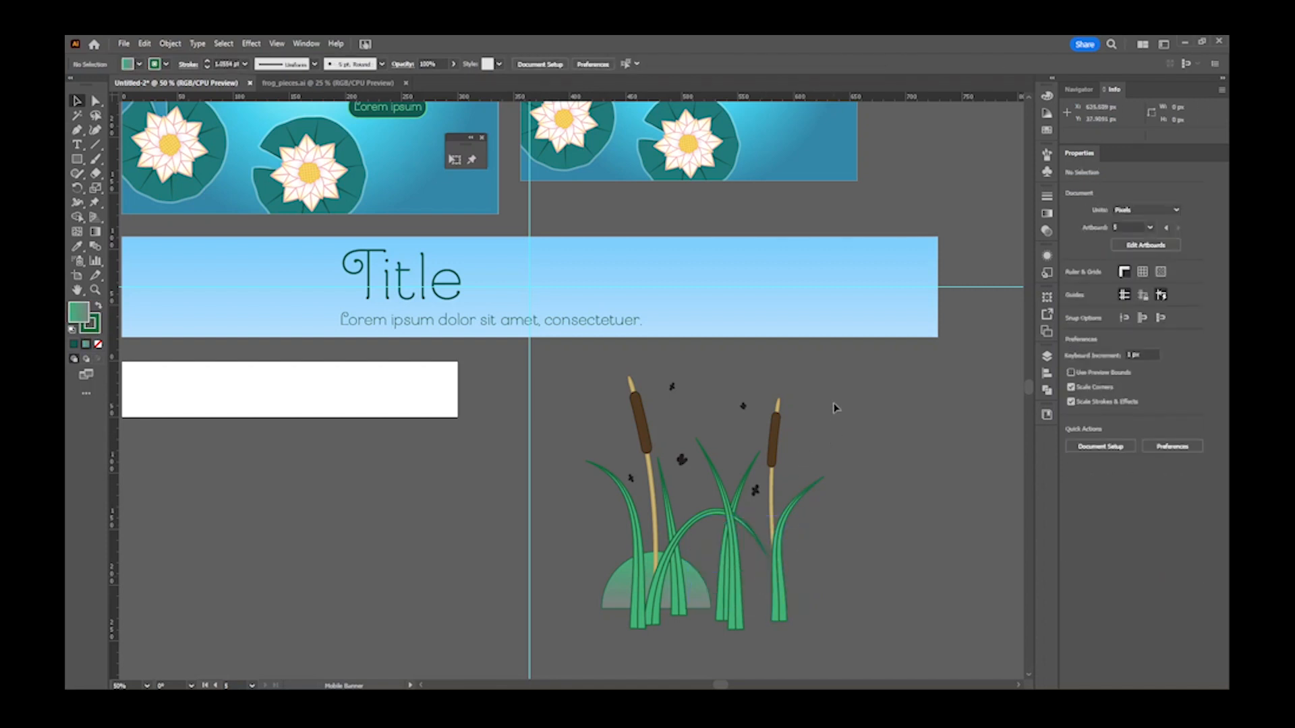
left_click_drag(828, 376, 587, 634)
left_click_drag(704, 379, 699, 413)
left_click_drag(699, 425, 700, 424)
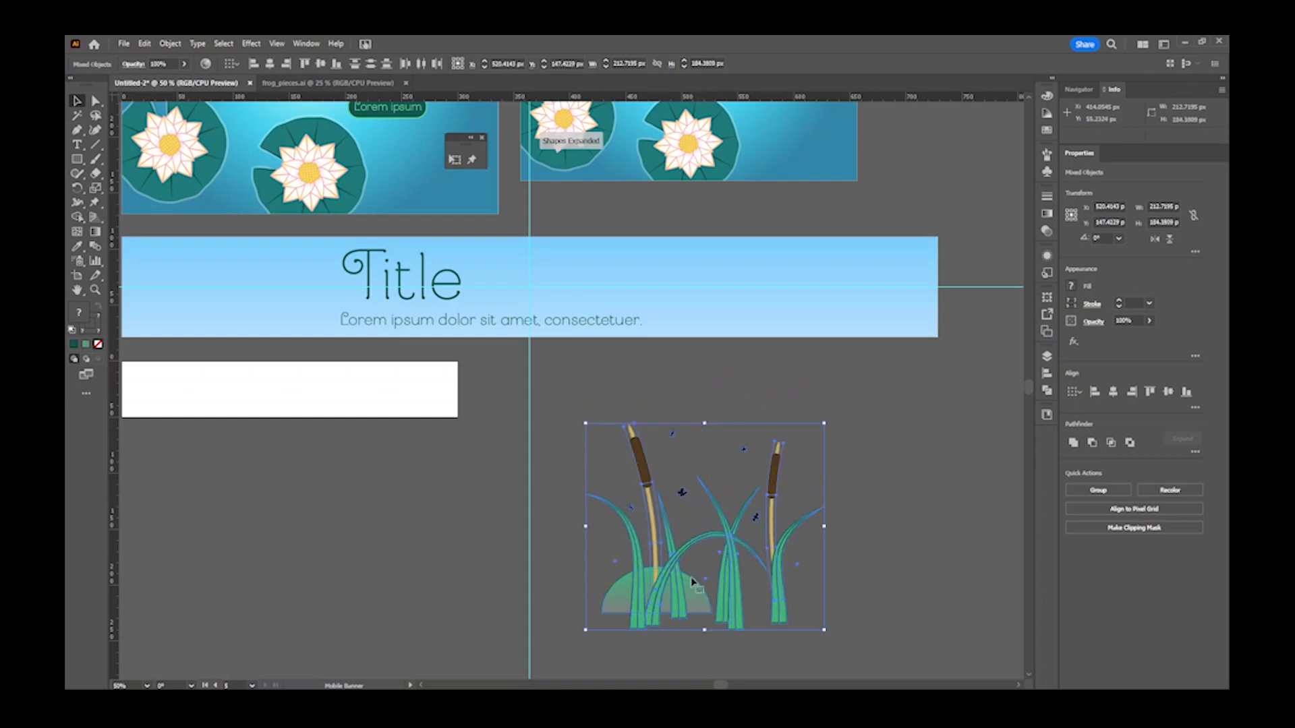
- Place the copied plants over the left end of the leaderboard banner and group them
left_click_drag(734, 602, 412, 479)
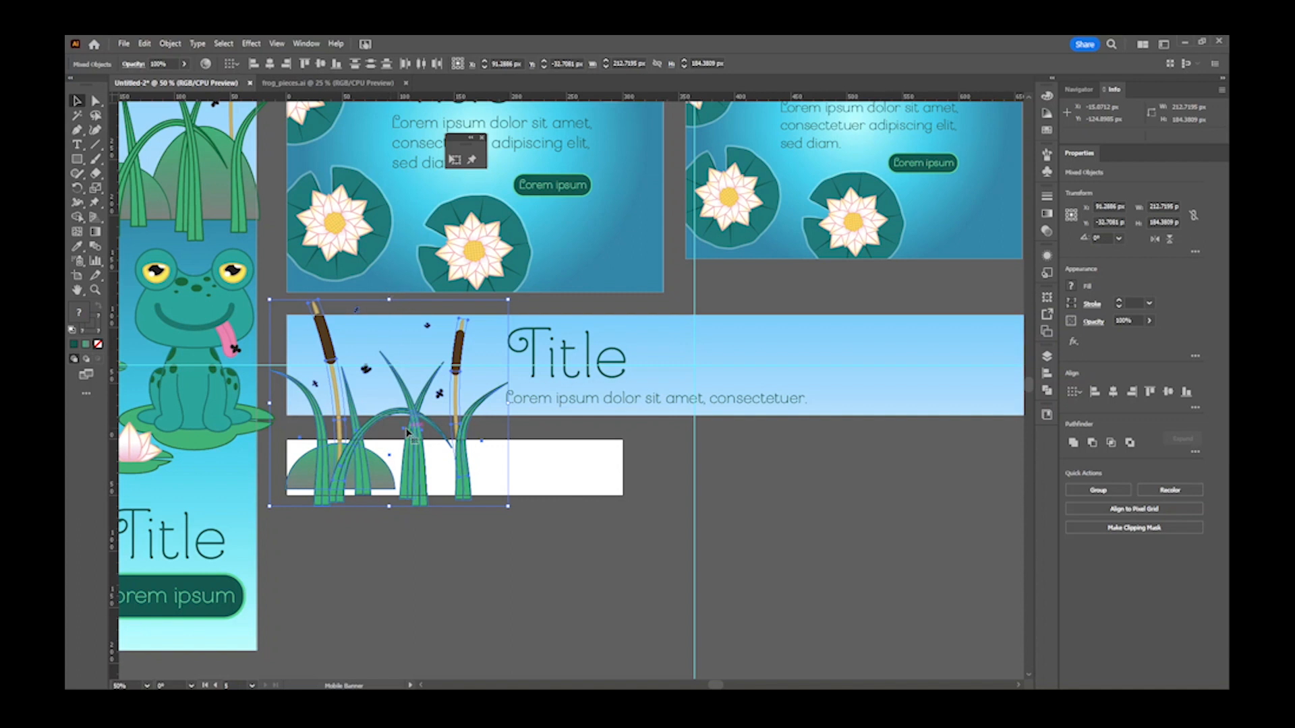
key("a")
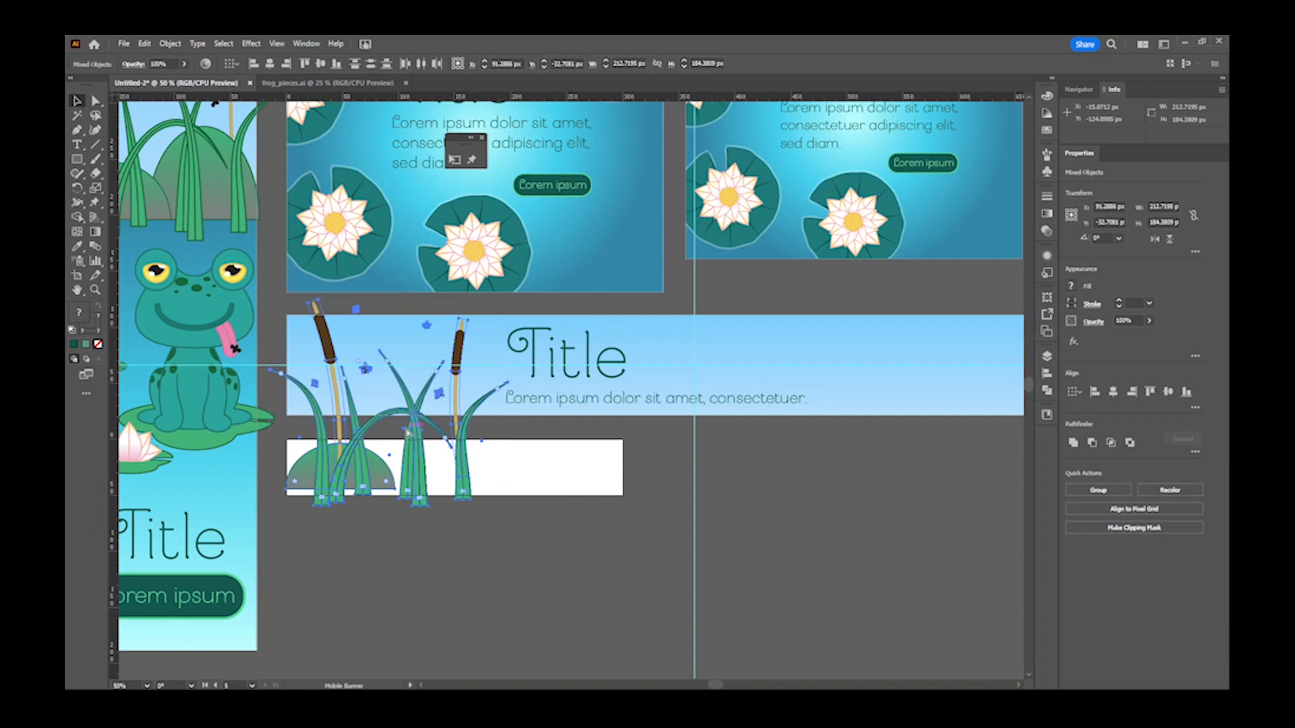
key("v")
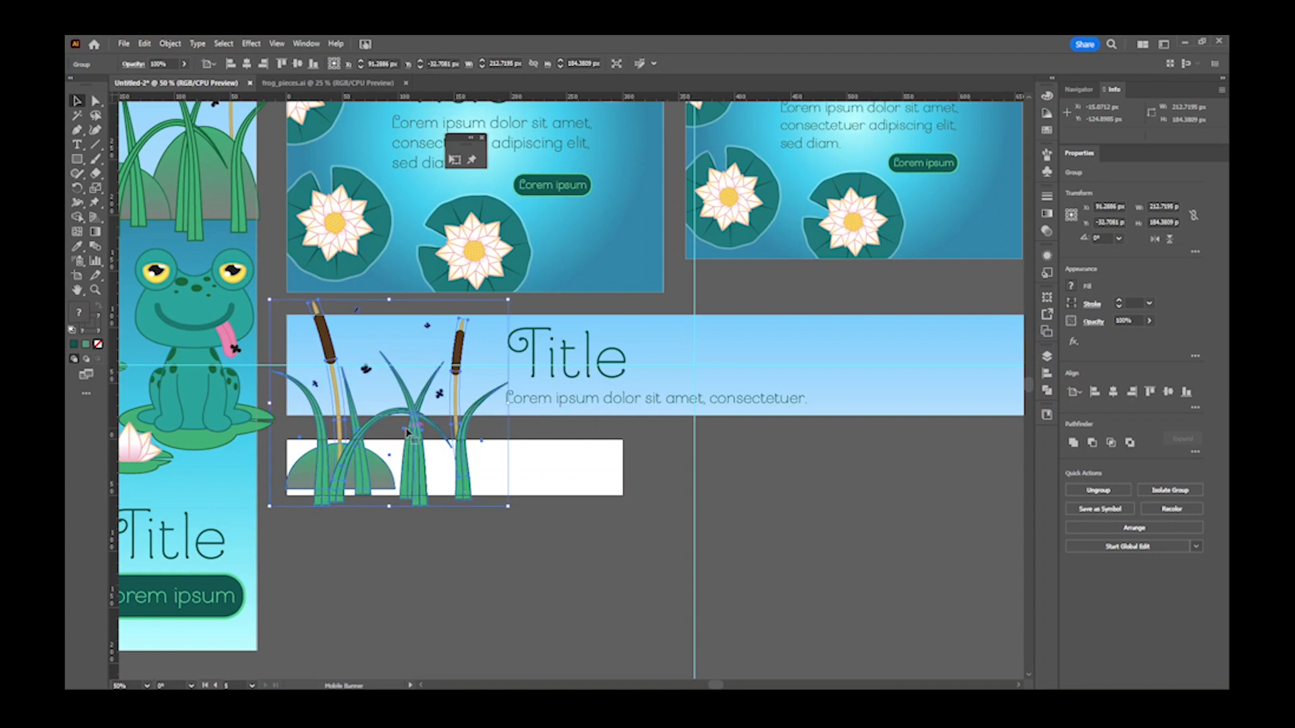
- Isolate the plant group, shorten both cattails from above to about 142 px tall, and exit isolation
double_click(328, 350)
left_click(328, 350)
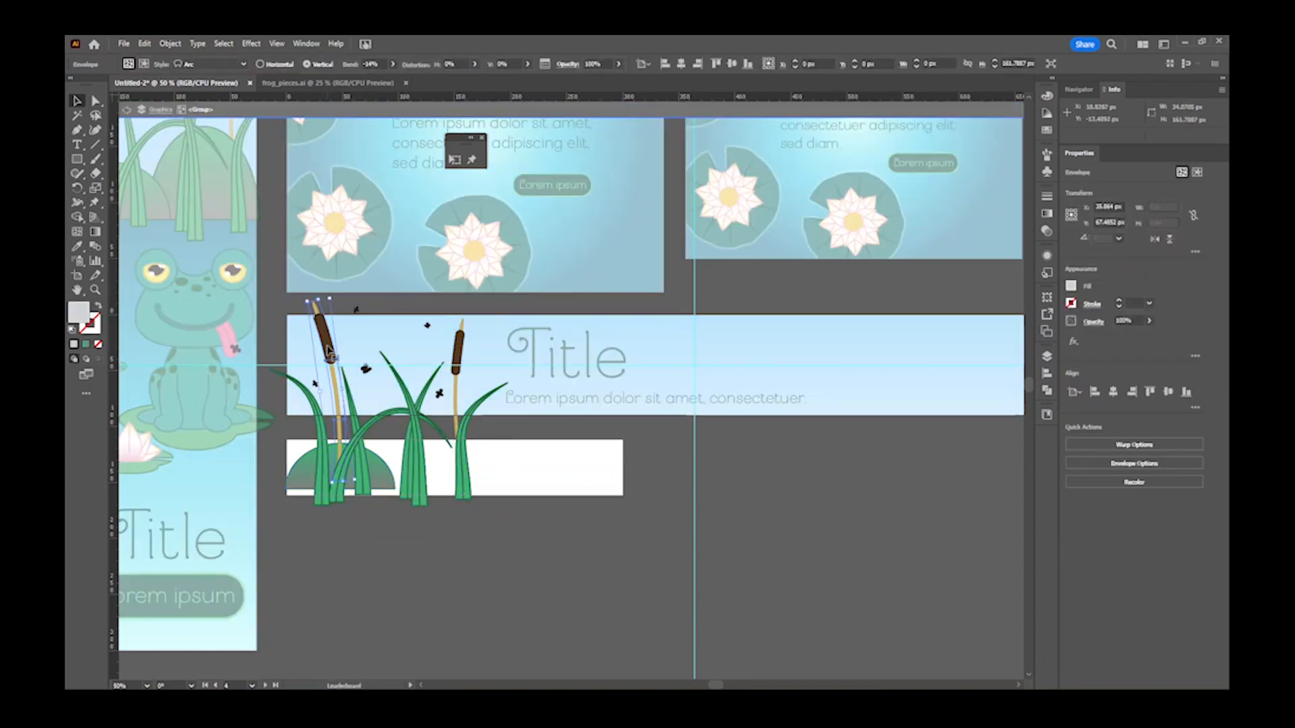
left_click_drag(389, 301, 389, 323)
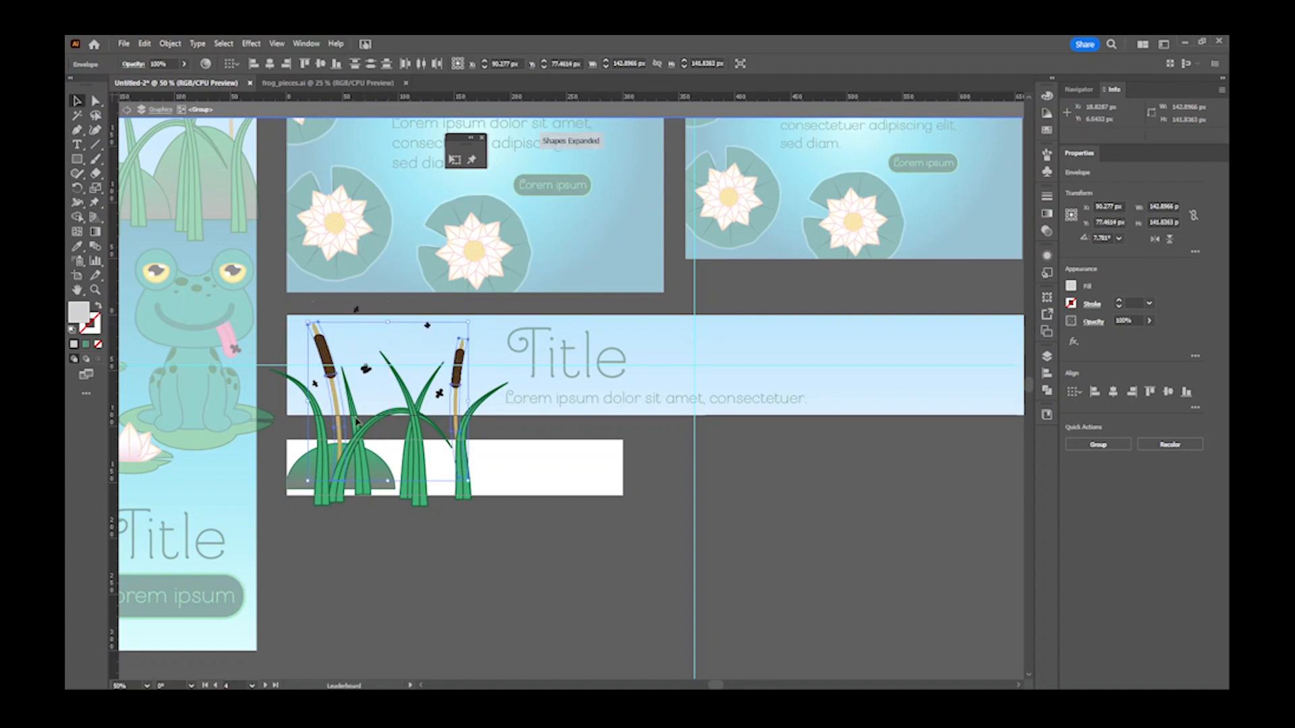
left_click(128, 109)
left_click(128, 109)
- Squash the plant group to about 154 px tall, and scale it down to about 160 by 136 px
left_click(338, 457)
left_click_drag(389, 307, 394, 338)
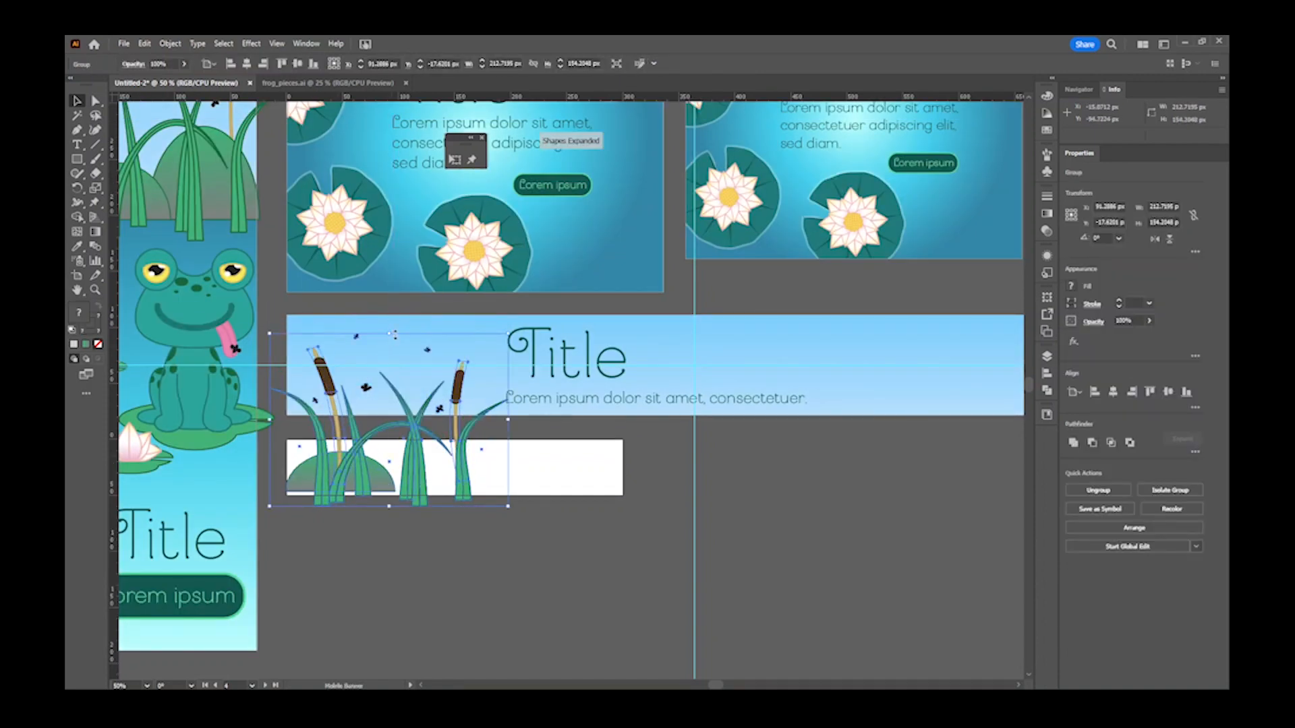
left_click_drag(508, 333, 479, 323)
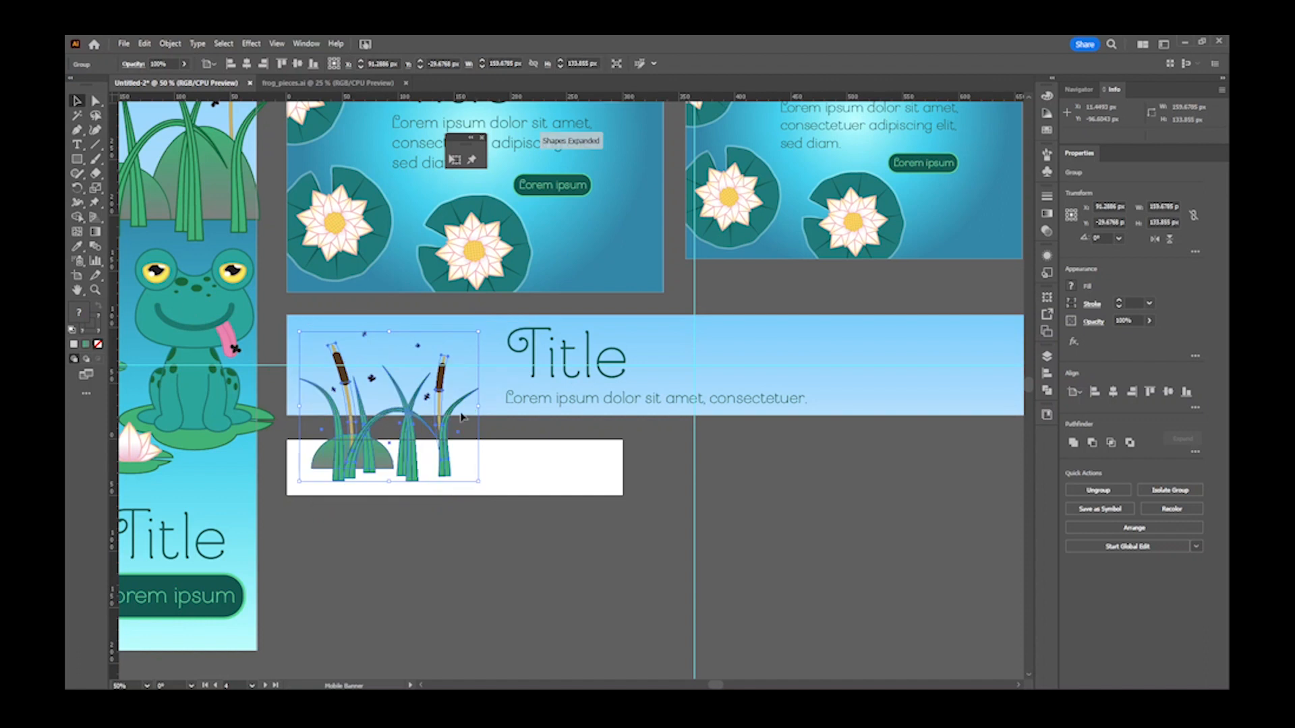
- Position the plant group at the leaderboard's left end and narrow it to about 142 px wide
left_click_drag(441, 438, 405, 427)
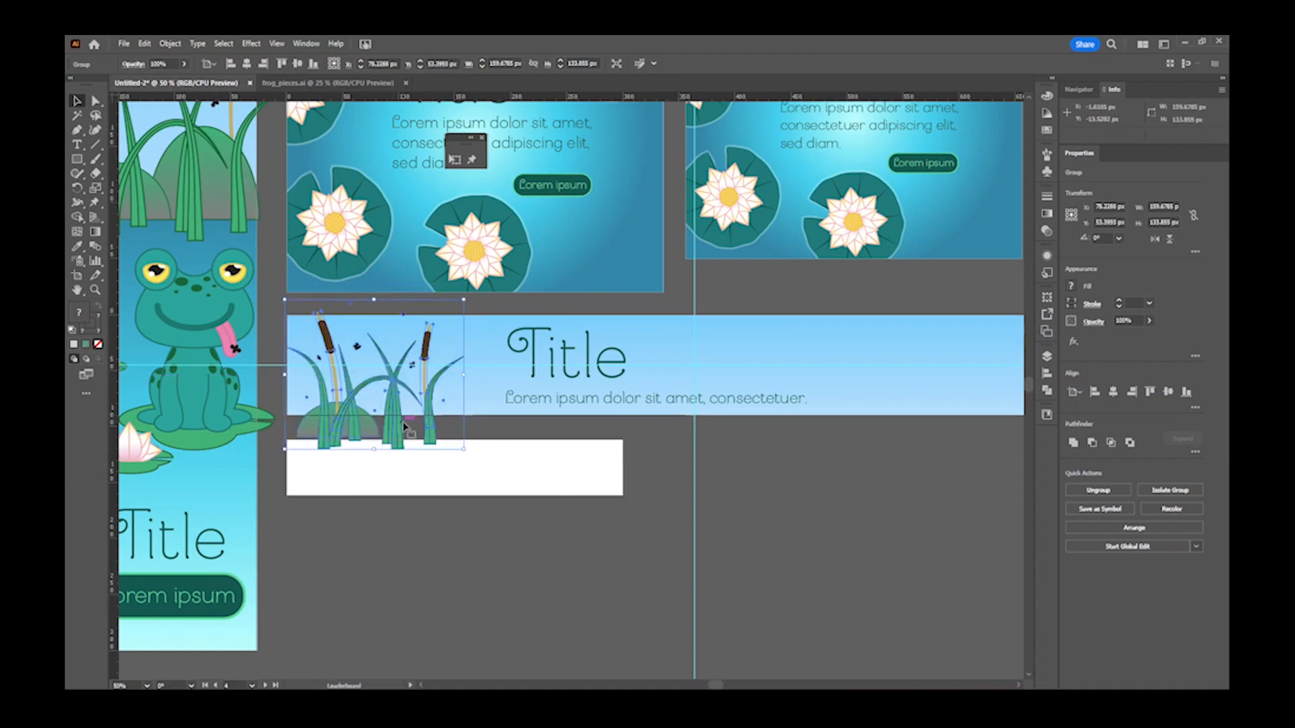
mouse_move(398, 419)
left_mouse_down()
mouse_move(398, 434)
mouse_move(405, 423)
left_mouse_up()
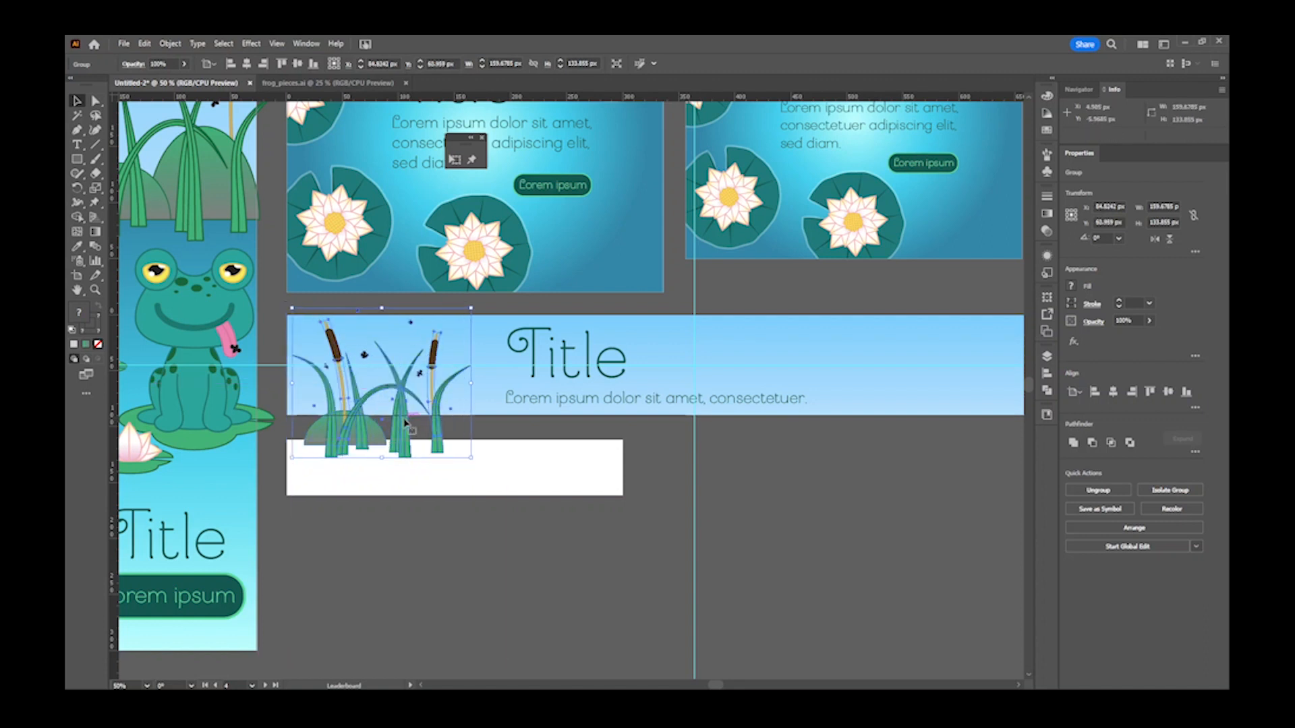
left_click_drag(472, 383, 451, 383)
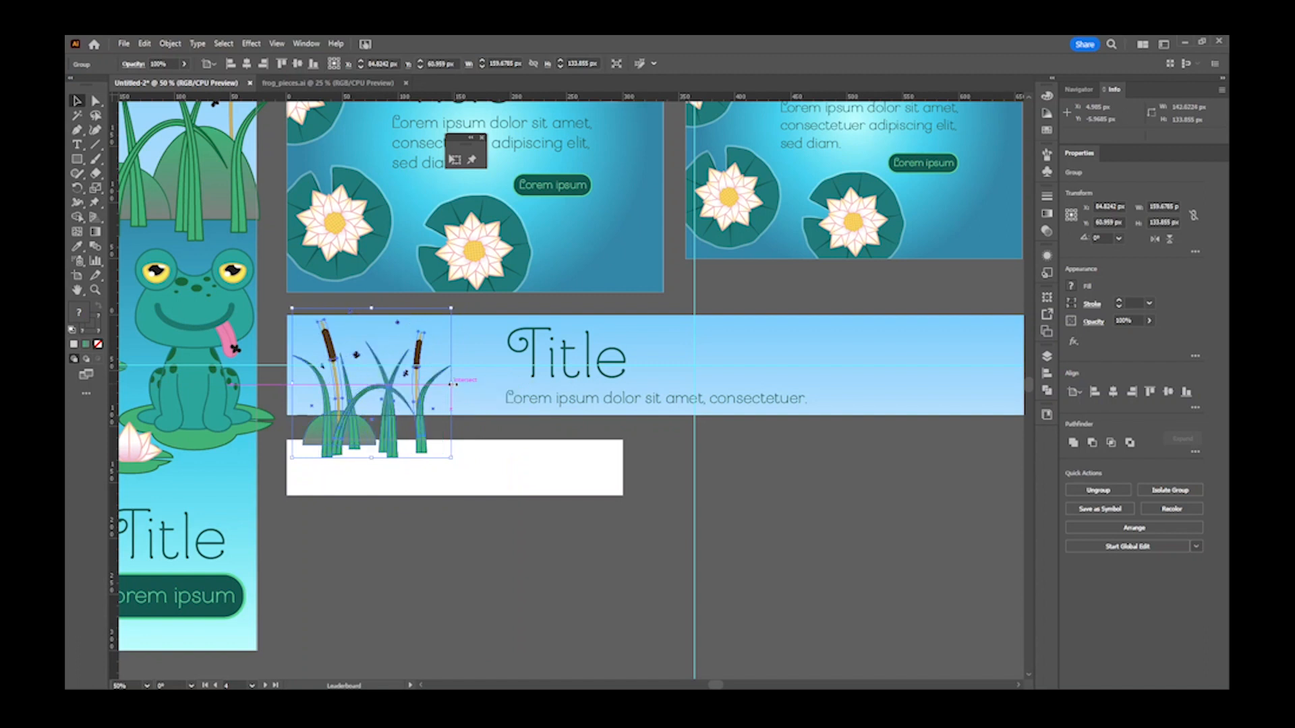
left_click_drag(393, 427, 393, 426)
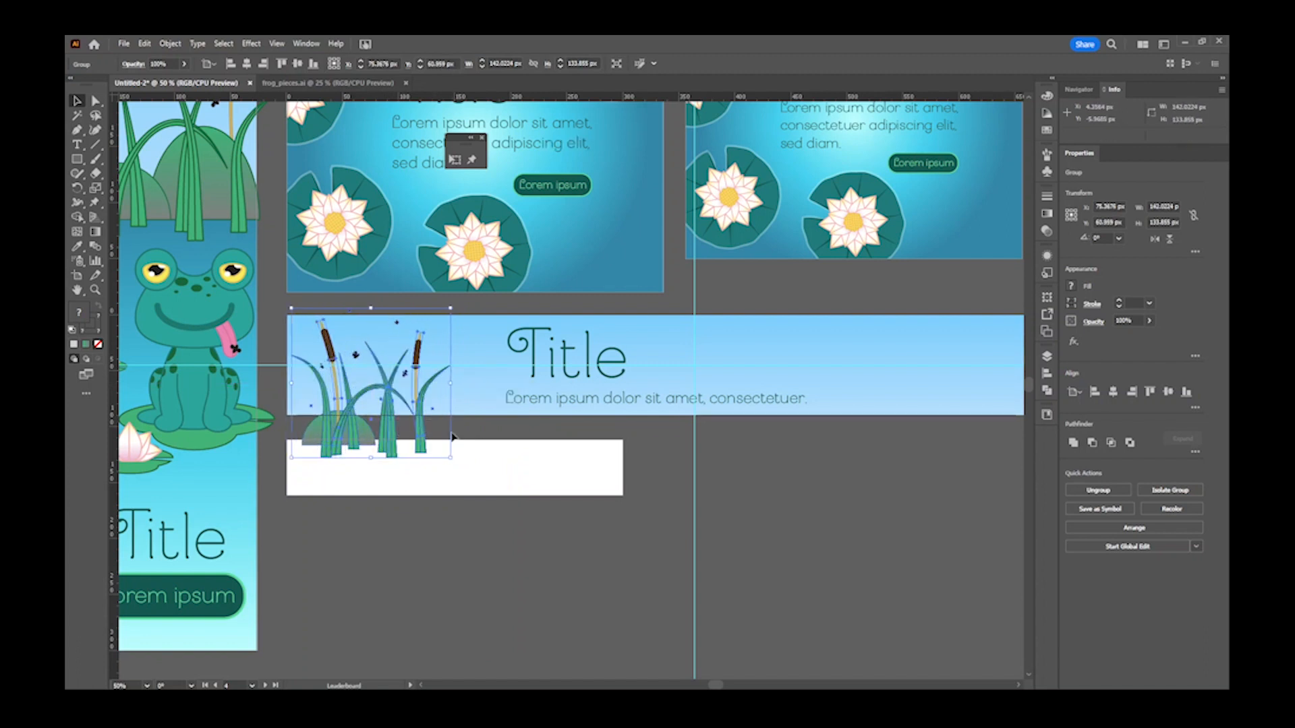
left_click(504, 438)
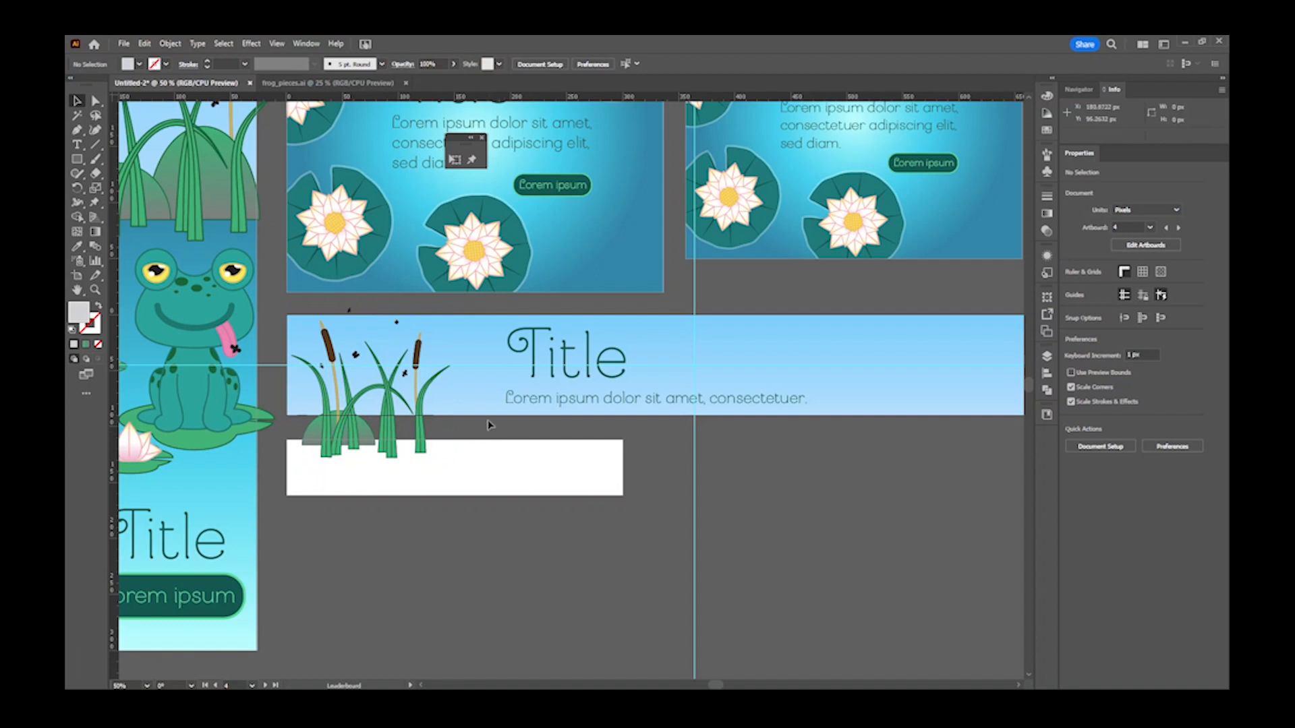
- Isolate the leaderboard's plant group and shorten its mound from below to about 31 px tall
double_click(360, 438)
left_click_drag(364, 437, 364, 413)
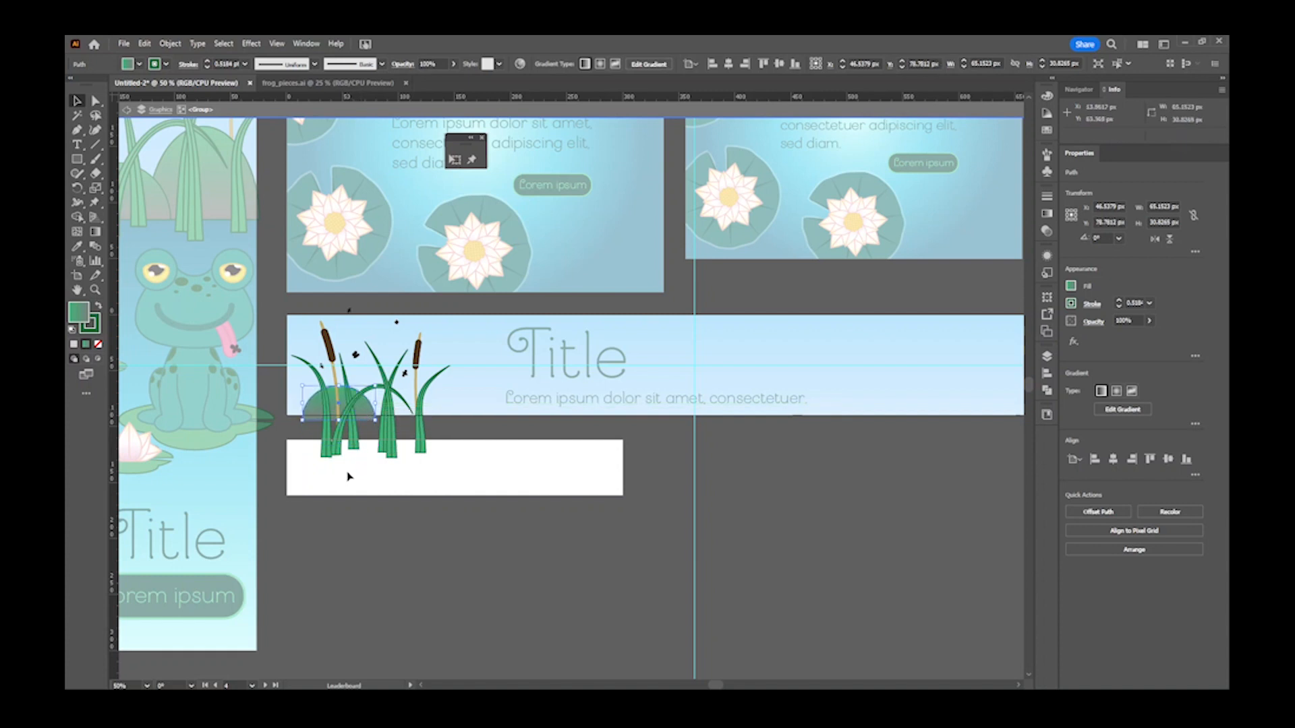
- Try to shorten the grass blades by raising their base anchor points
key("a")
left_click_drag(338, 462, 439, 442)
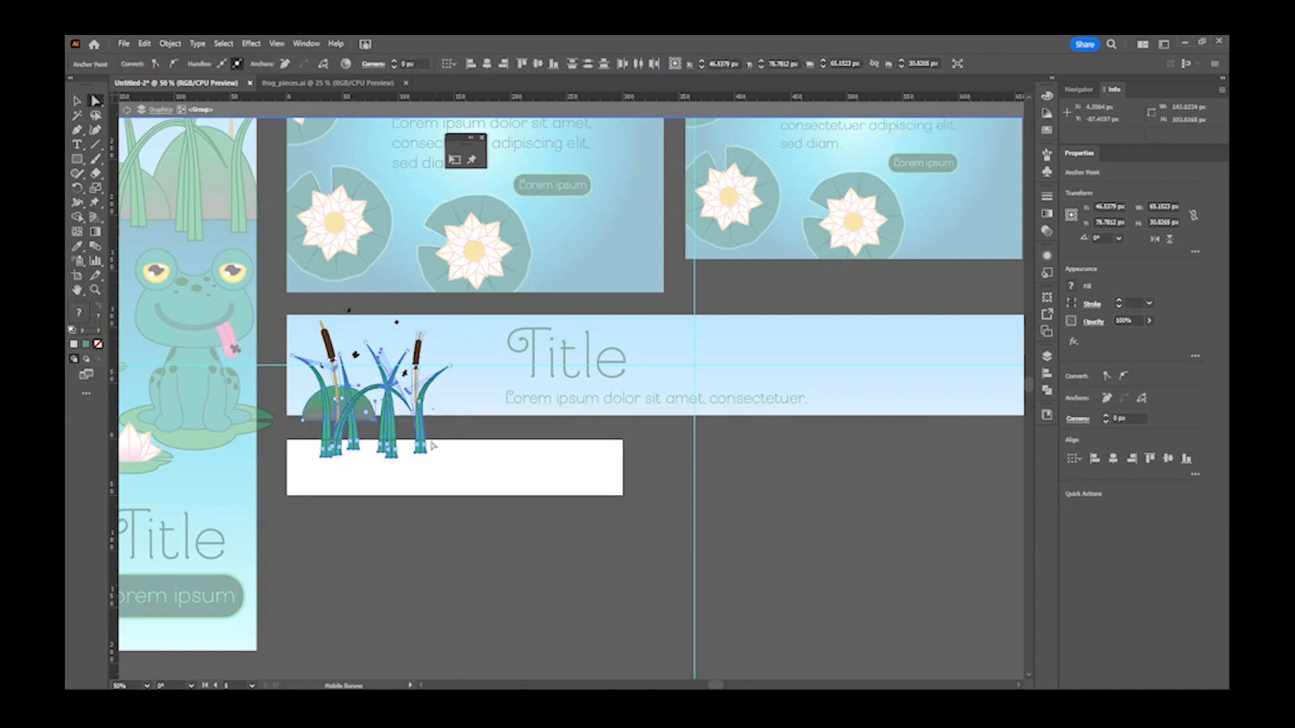
left_click_drag(304, 478, 397, 438)
key("ctrl+x")
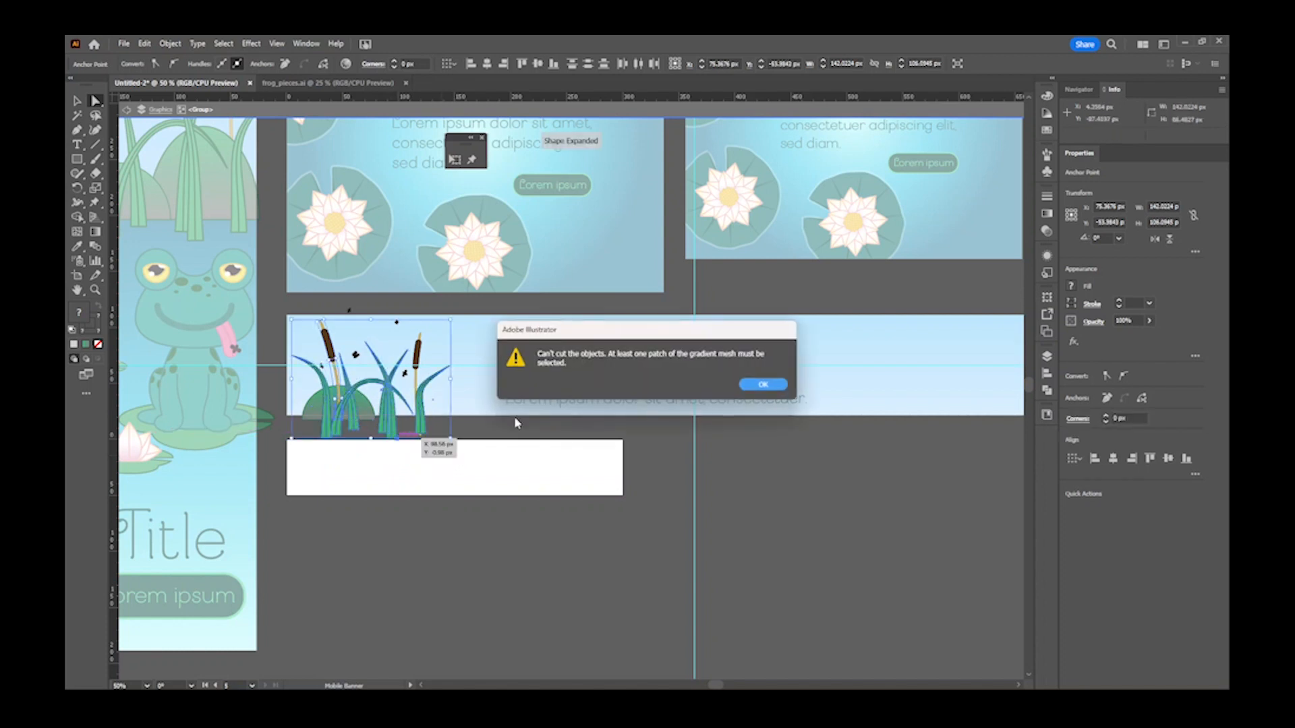
left_click(754, 384)
key("ctrl+z")
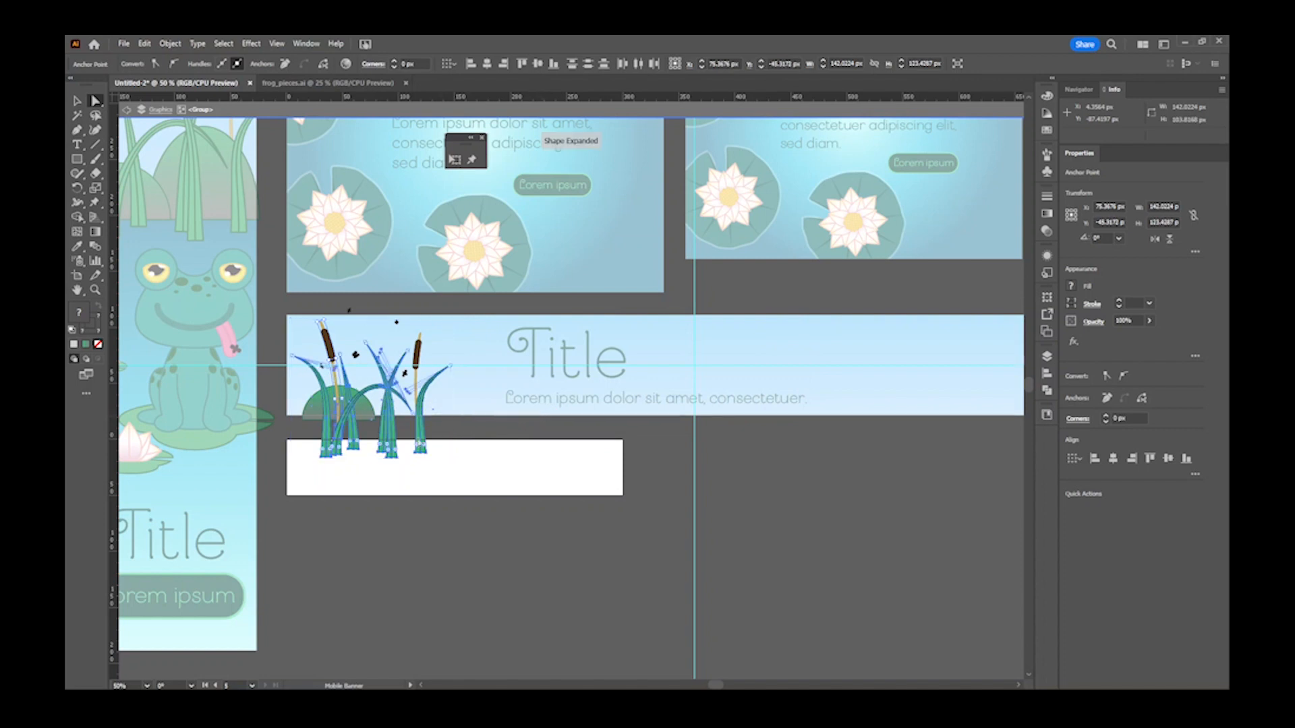
- Raise the base anchor points of all grass blades until the selected plants are about 107 px tall, and exit isolation
left_click(334, 480)
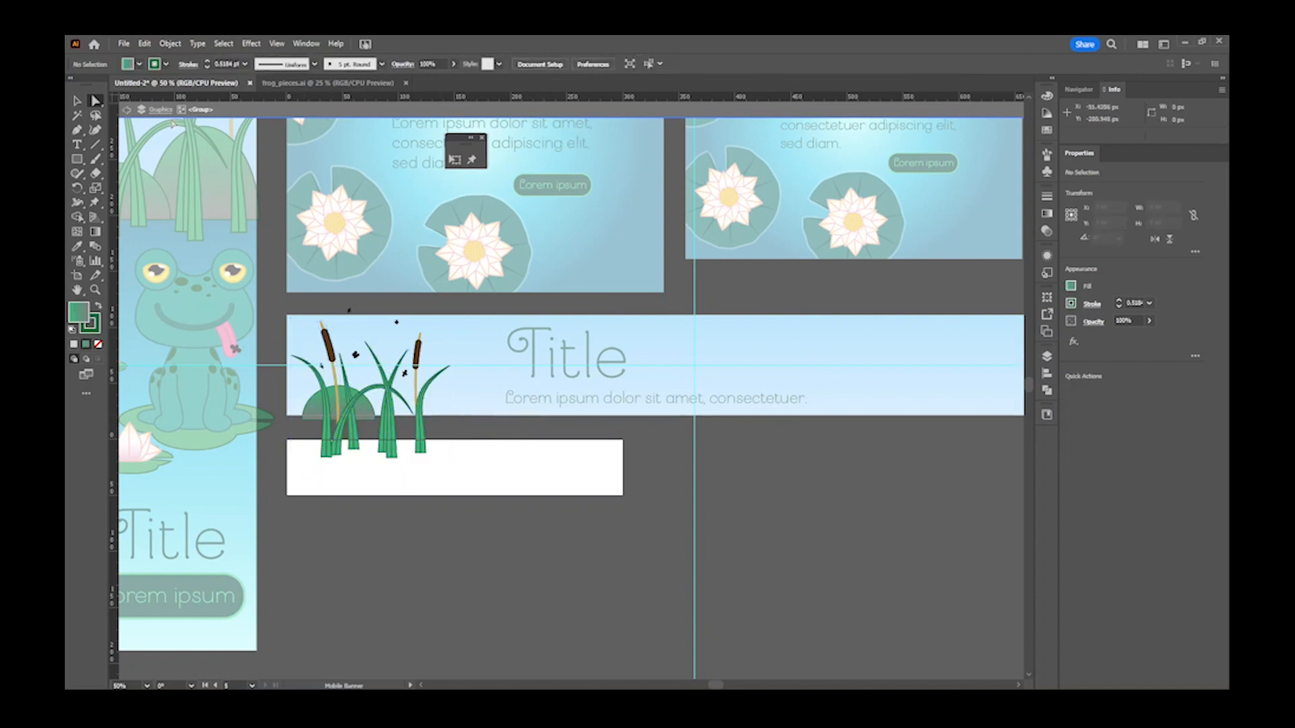
left_click_drag(305, 471, 443, 438)
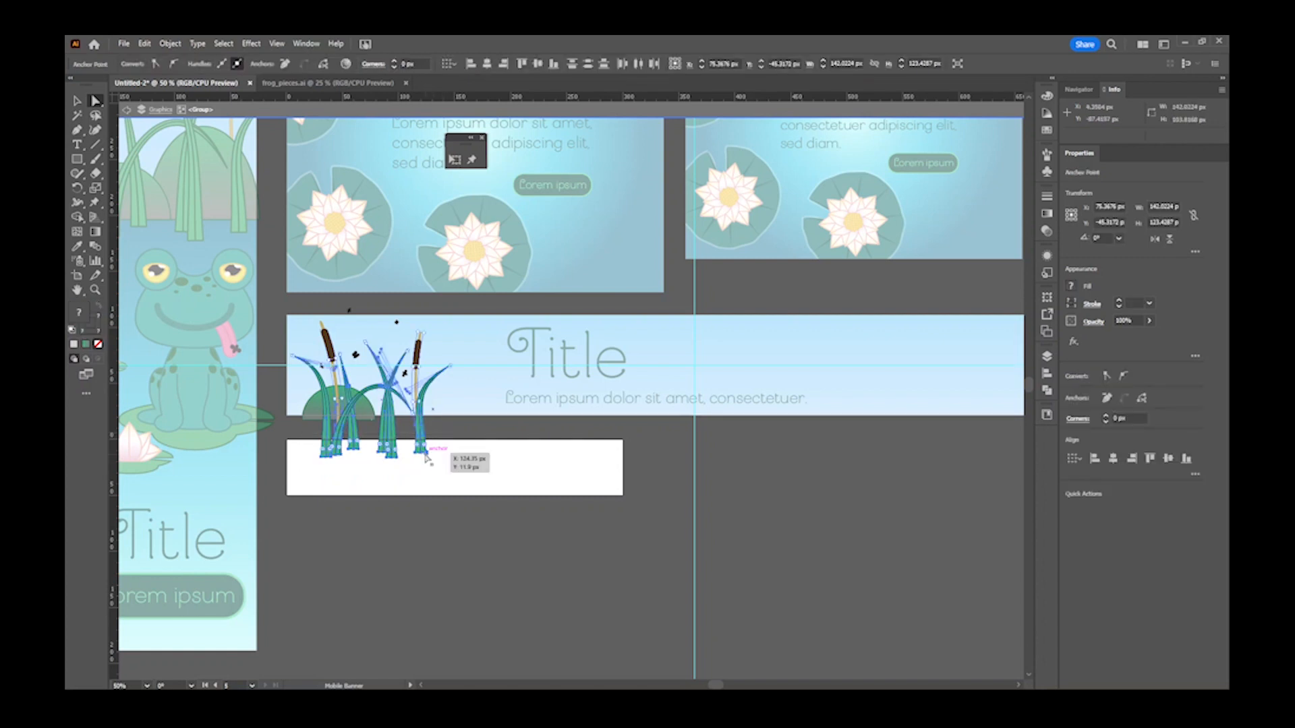
left_click_drag(426, 458, 425, 442)
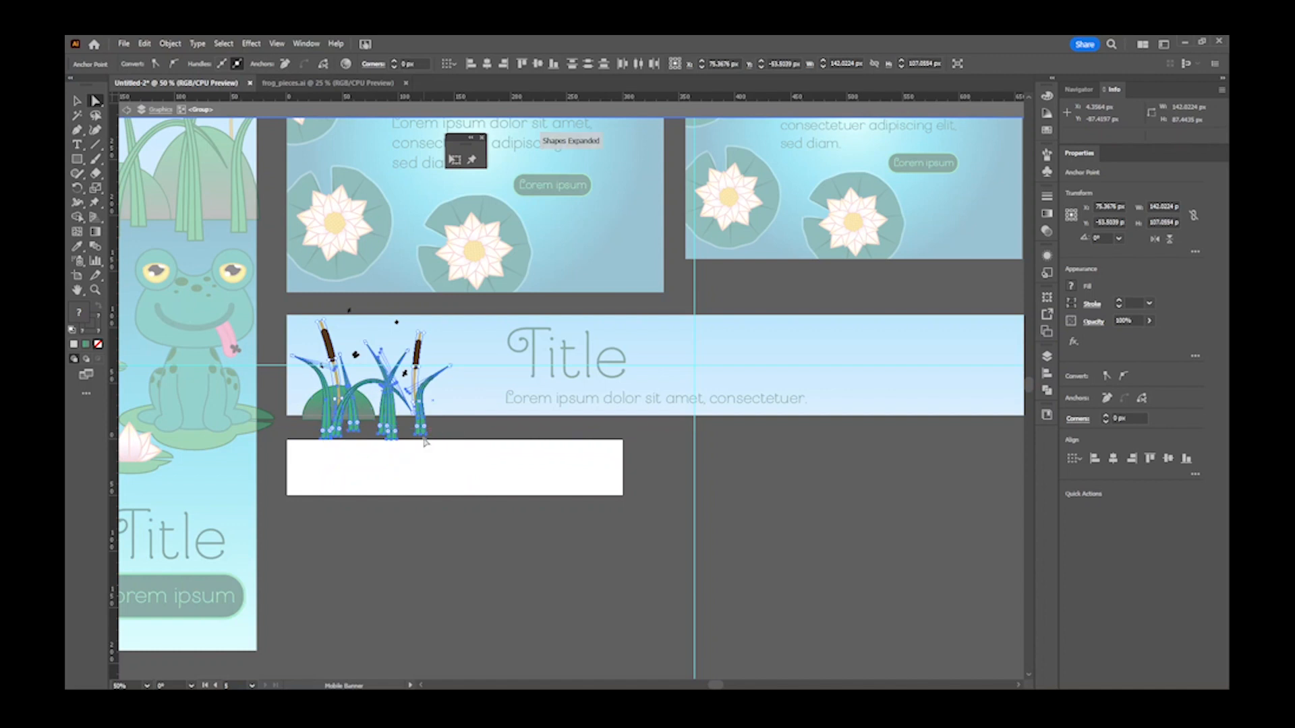
double_click(187, 191)
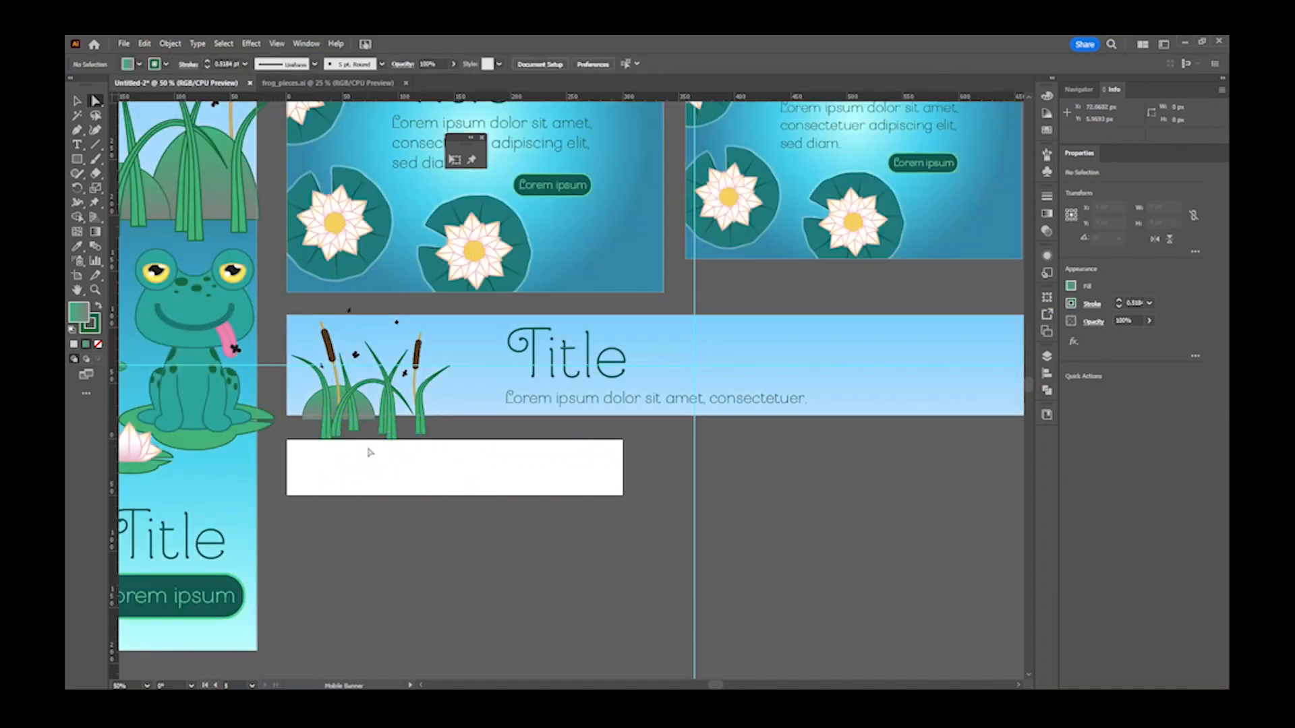
- Isolate the plant group and move the fly above the leaderboard down about 19 px into the banner
left_click(349, 310)
left_click(372, 304)
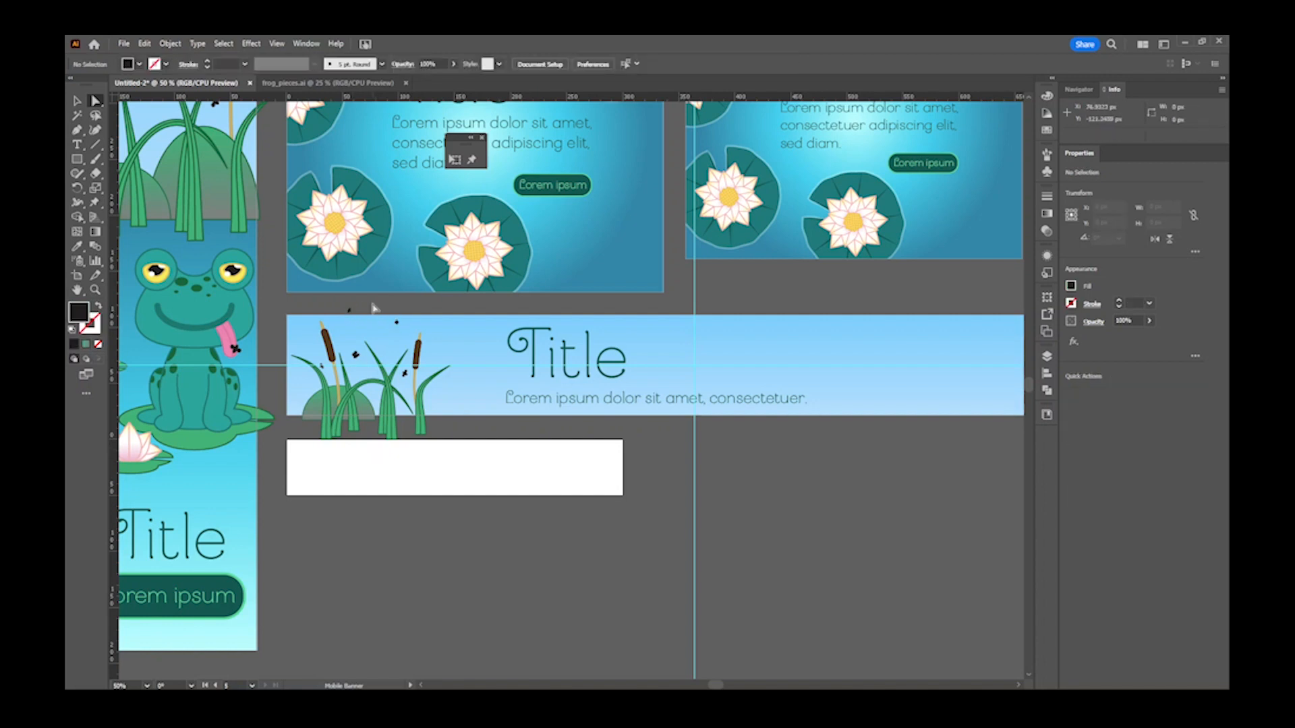
key("v")
left_click(351, 313)
double_click(350, 314)
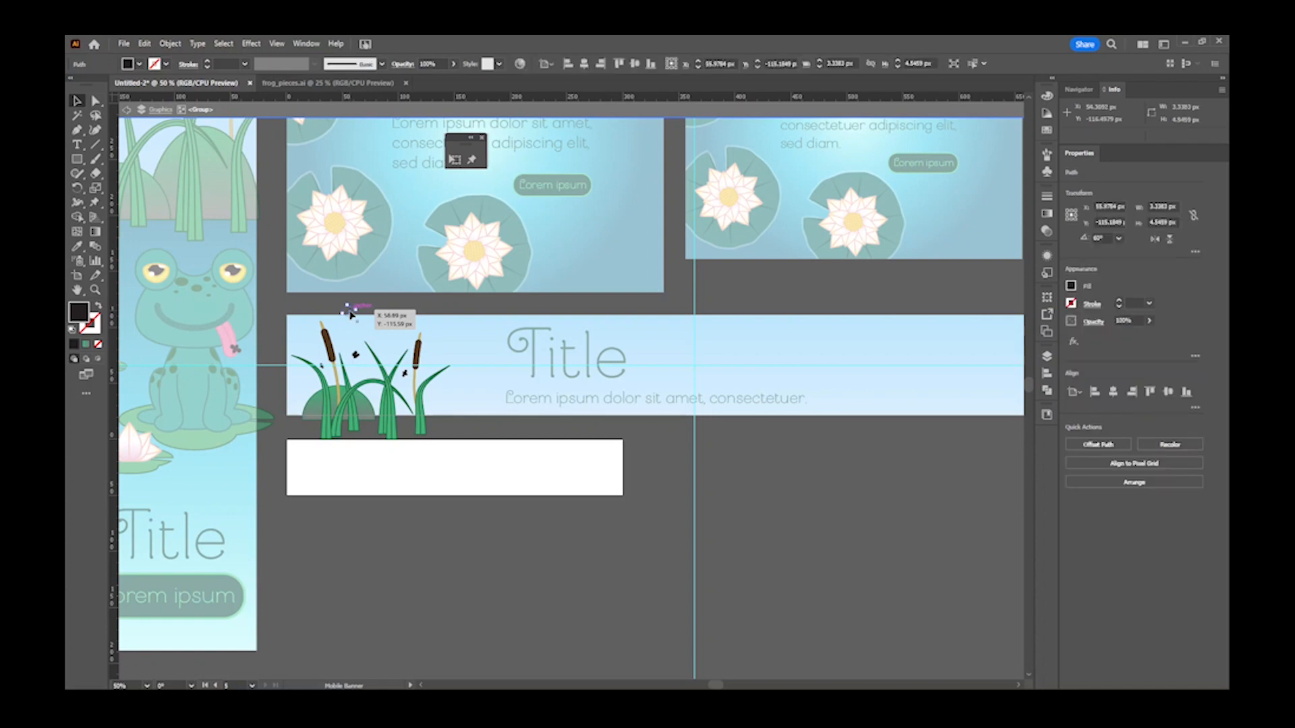
key("Down")
key("Down")
key("Down")
key("Down")
key("Down")
key("Down")
key("Down")
key("Down")
key("Down")
key("Down")
key("Down")
key("Down")
key("Down")
key("Down")
key("Down")
key("Down")
key("Down")
key("Down")
key("Down")
- Lower the fly near the banner's upper edge beside the right cattail by about 10 px
left_click(398, 324)
key("Down")
key("Down")
key("Down")
key("Down")
key("Down")
key("Down")
key("Down")
key("Down")
key("Down")
key("Down")
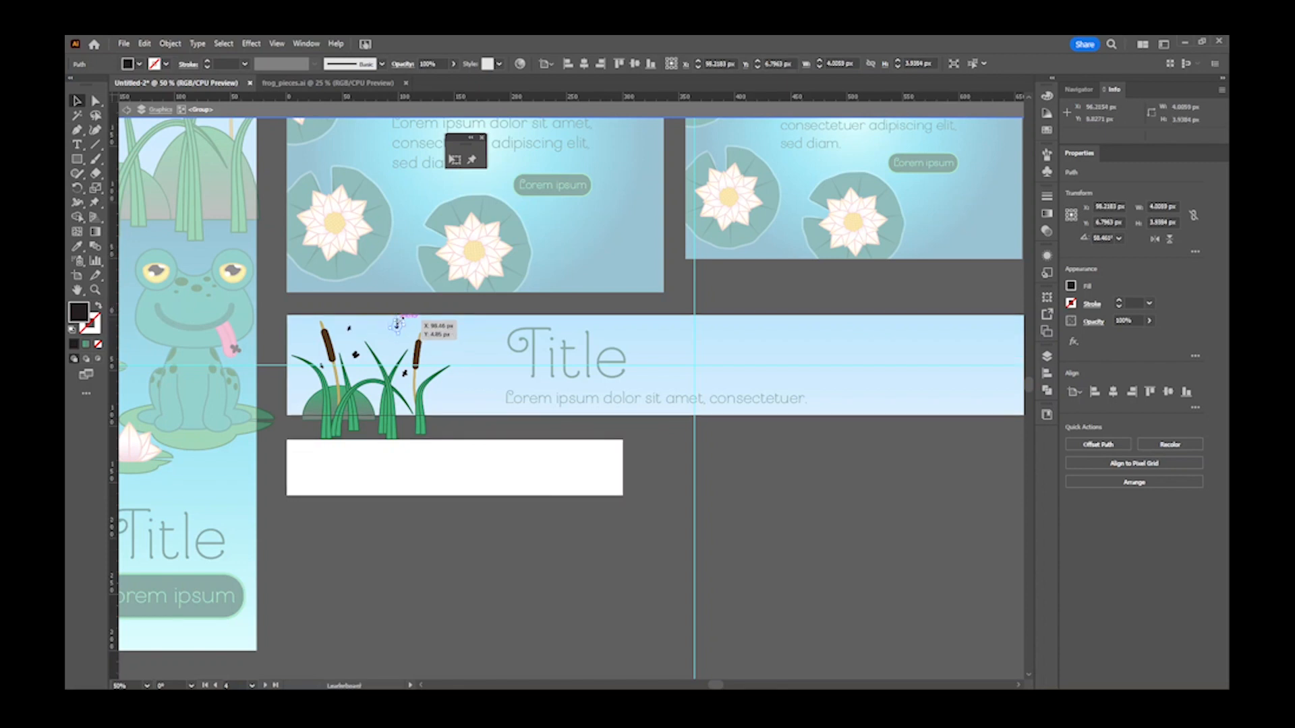
- Move the fly beside the left cattail up about 15 px and left about 8 px
left_click(329, 363)
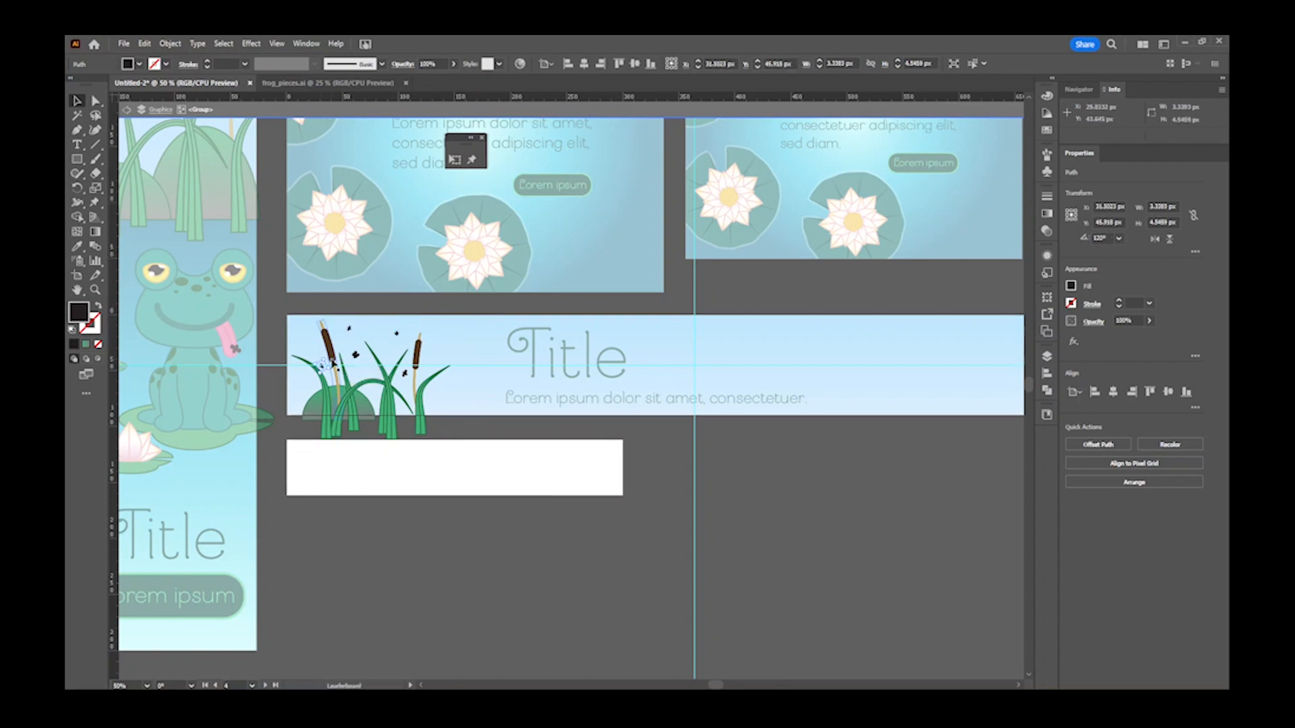
key("Up")
key("Up")
key("Up")
key("Up")
key("Up")
key("Up")
key("Up")
key("Up")
key("Up")
key("Up")
key("Up")
key("Up")
key("Up")
key("Up")
key("Up")
key("Left")
key("Left")
key("Left")
key("Left")
key("Left")
key("Left")
key("Left")
key("Left")
- Widen and flatten the mound to about 79 by 25 px, narrow it slightly from its right side, and exit isolation
left_click(305, 410)
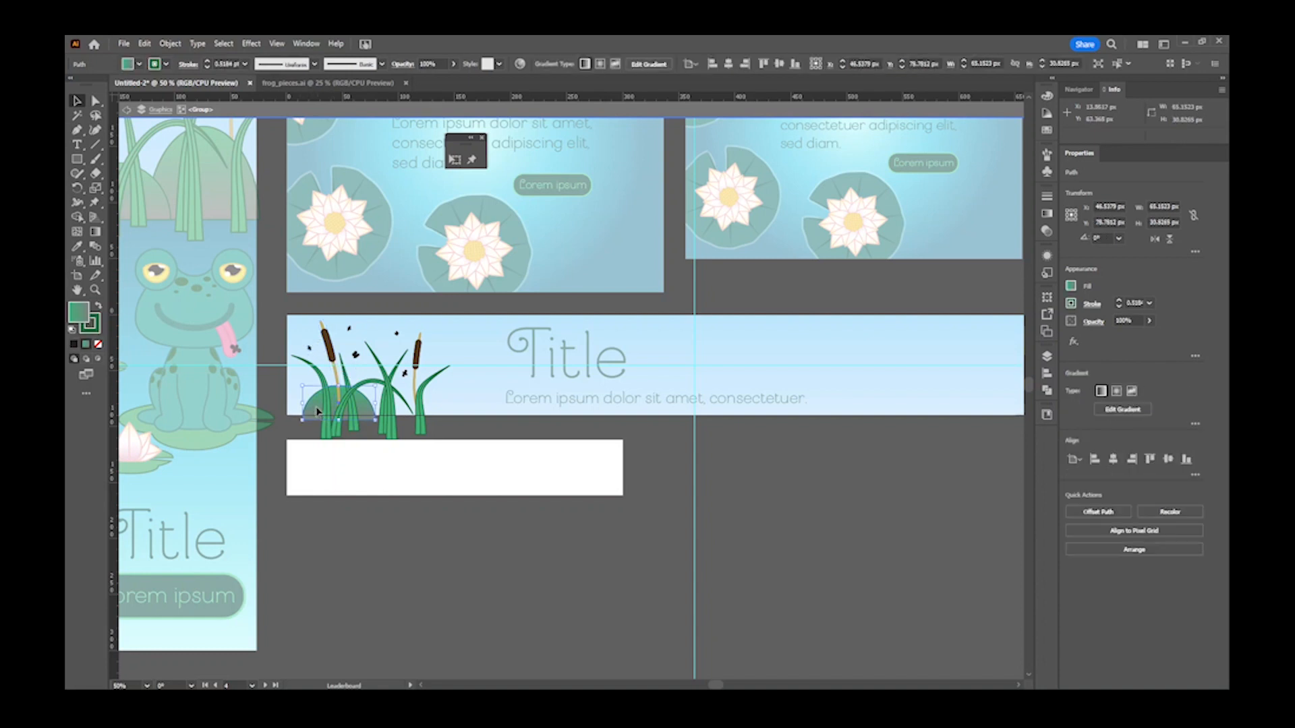
mouse_move(364, 402)
left_mouse_down()
mouse_move(380, 399)
mouse_move(339, 398)
left_mouse_up()
key("Up")
key("Up")
key("Up")
key("Up")
key("Up")
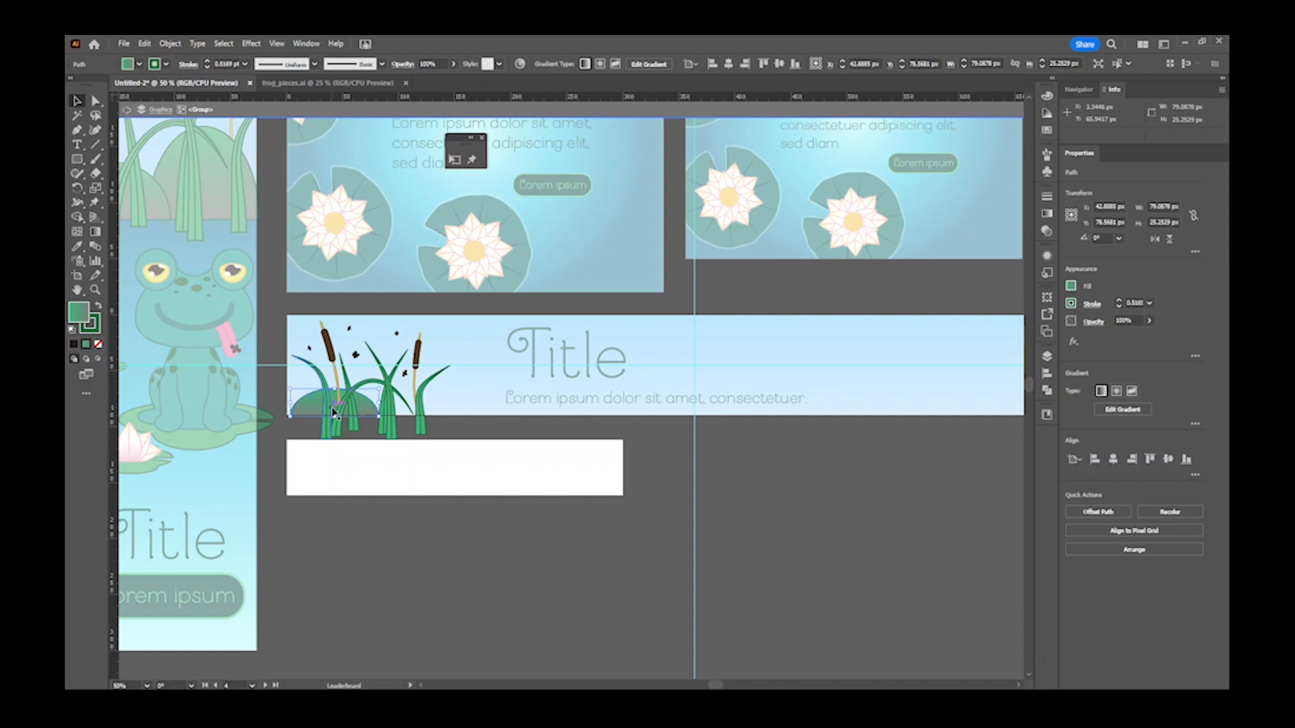
left_click_drag(380, 403, 374, 403)
left_click(128, 111)
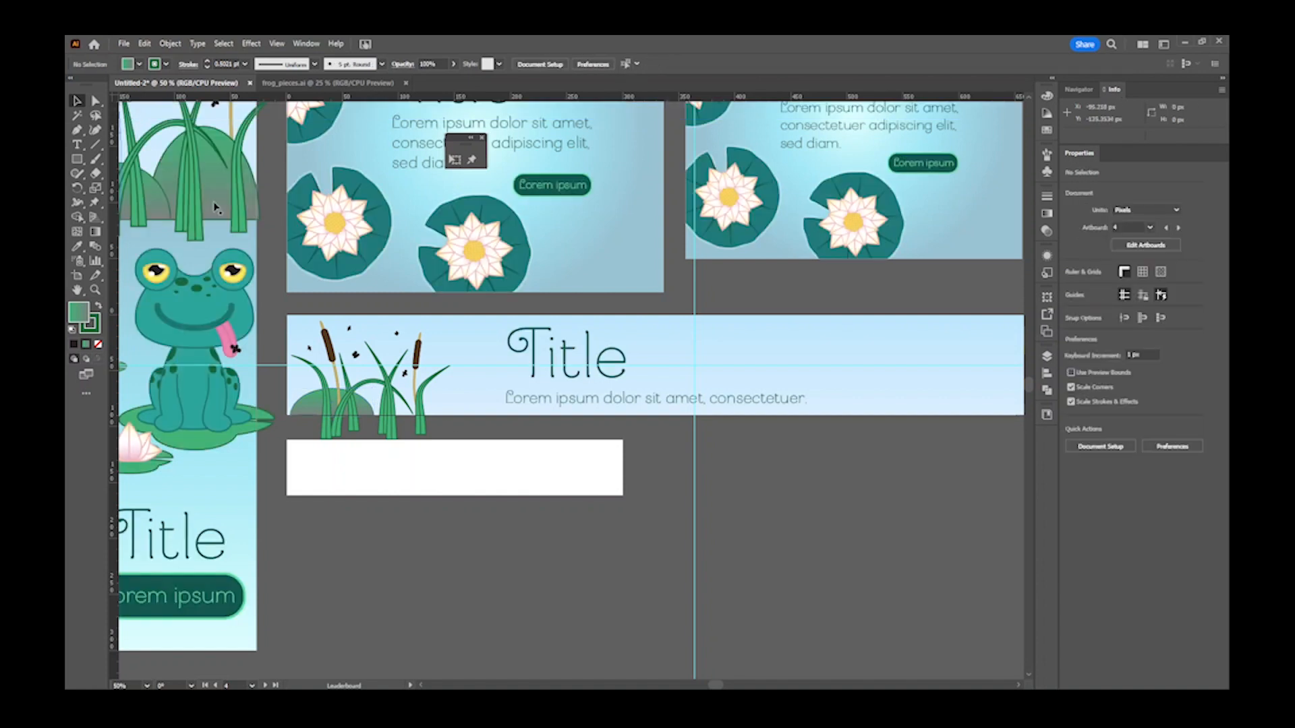
- Preview the leaderboard banner in presentation mode and return to the normal view
key("shift+f")
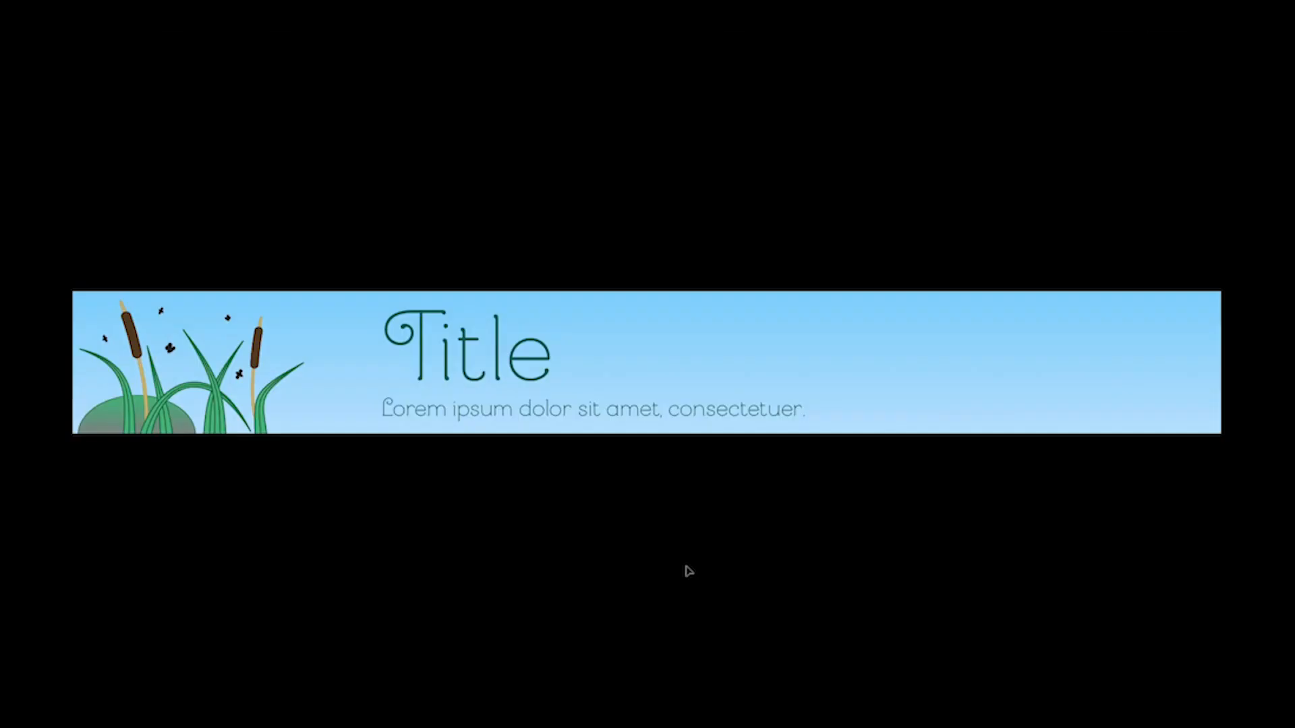
key("Escape")
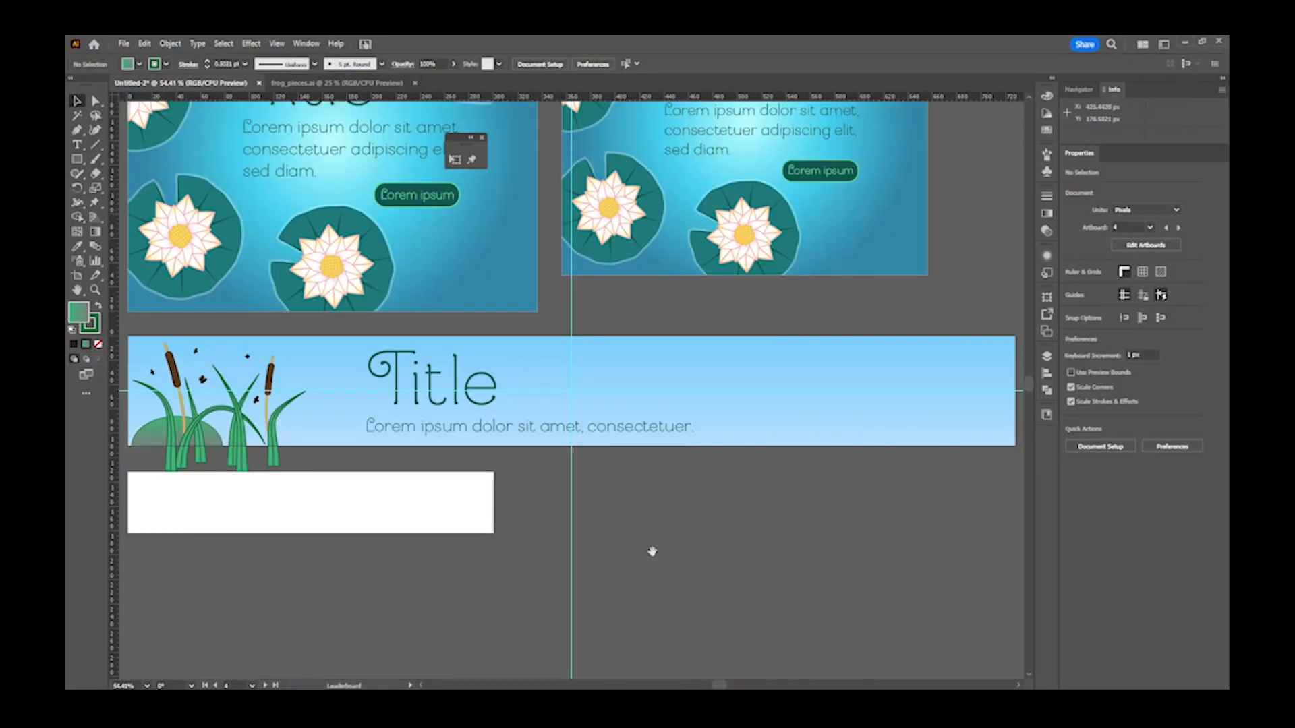
scroll(597, 549, "up", 1)
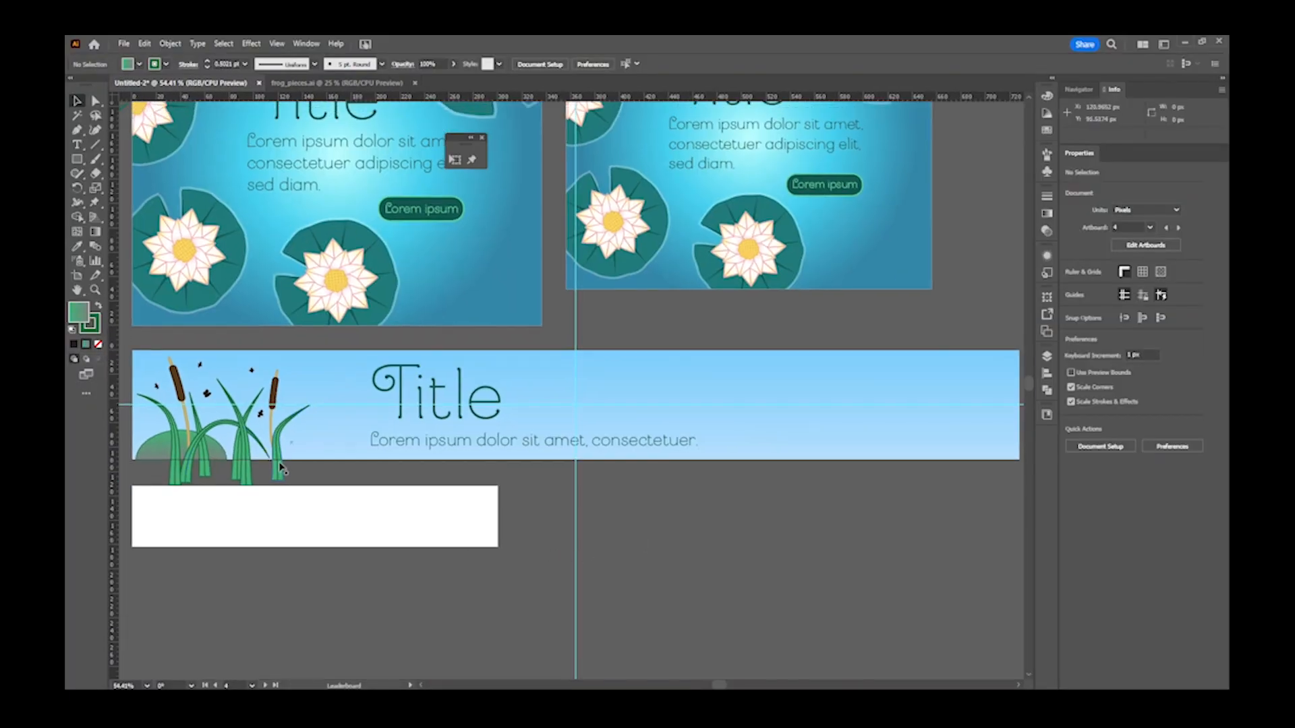
- Isolate the plant group, bend the rightmost grass blade outward with Puppet Warp to about 40 by 55 px, and exit isolation
left_click(283, 468)
double_click(283, 469)
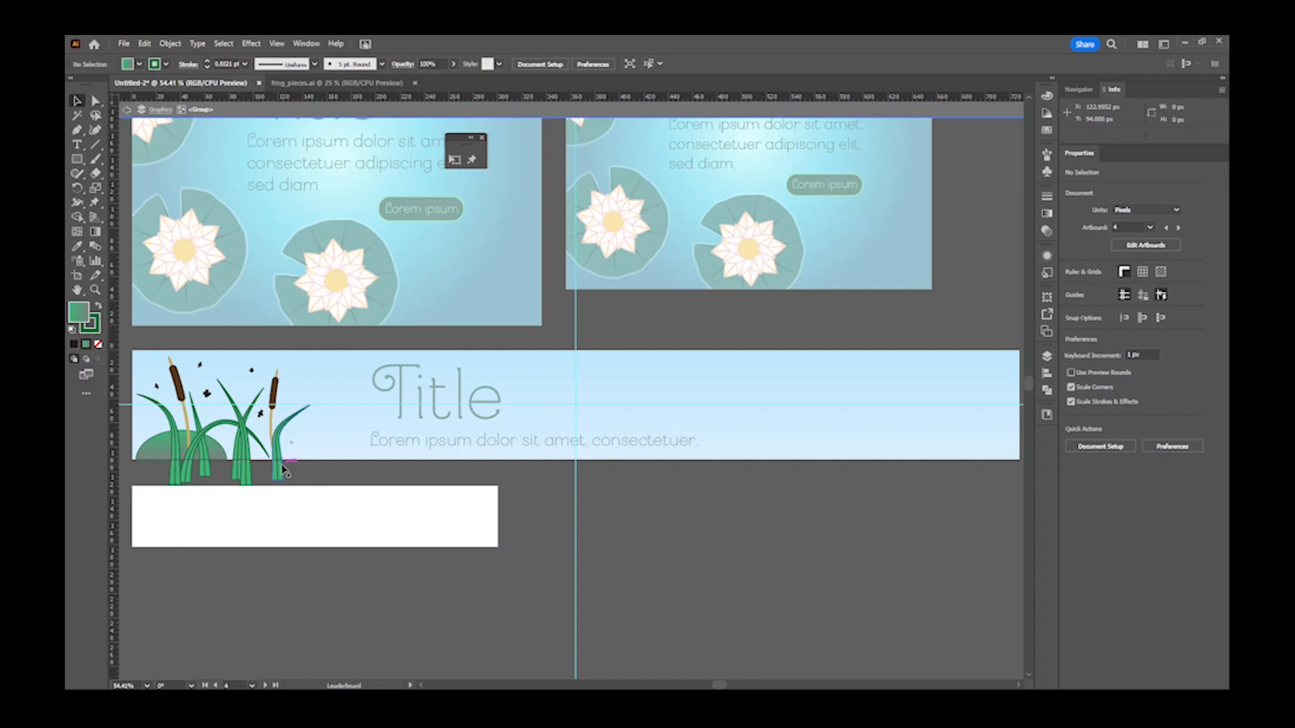
left_click(282, 472)
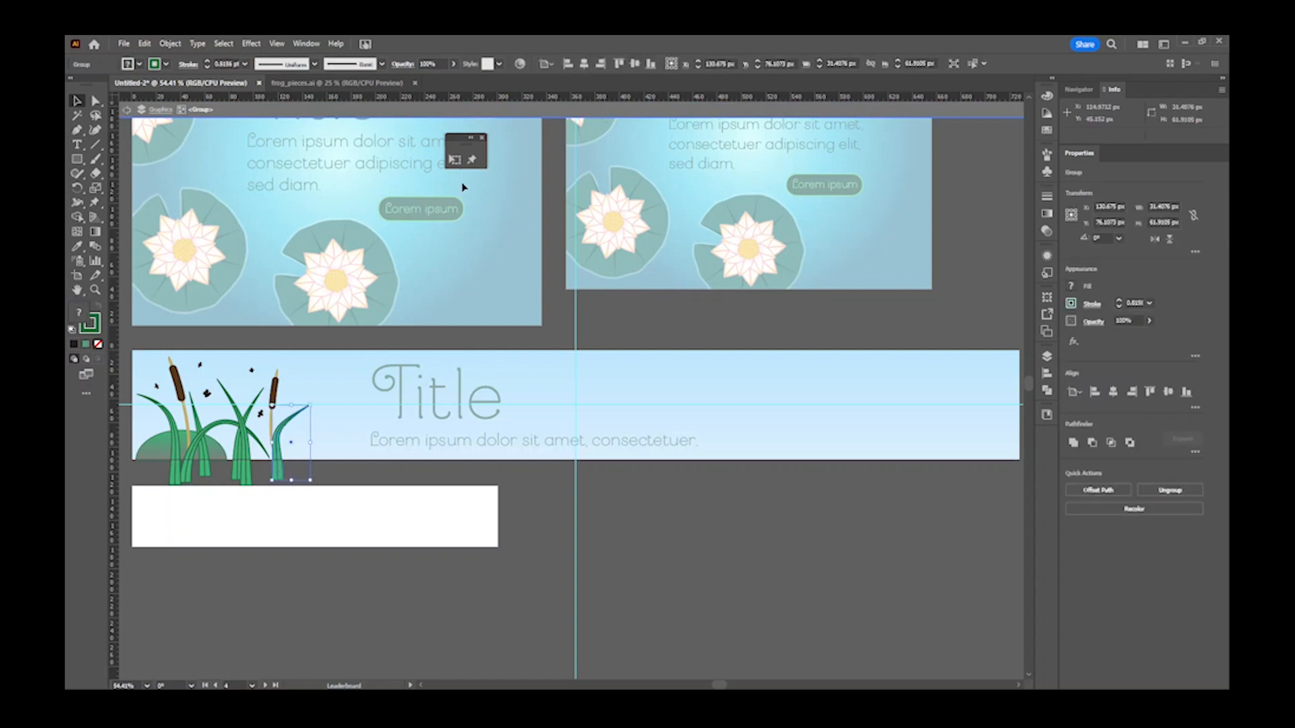
left_click(472, 159)
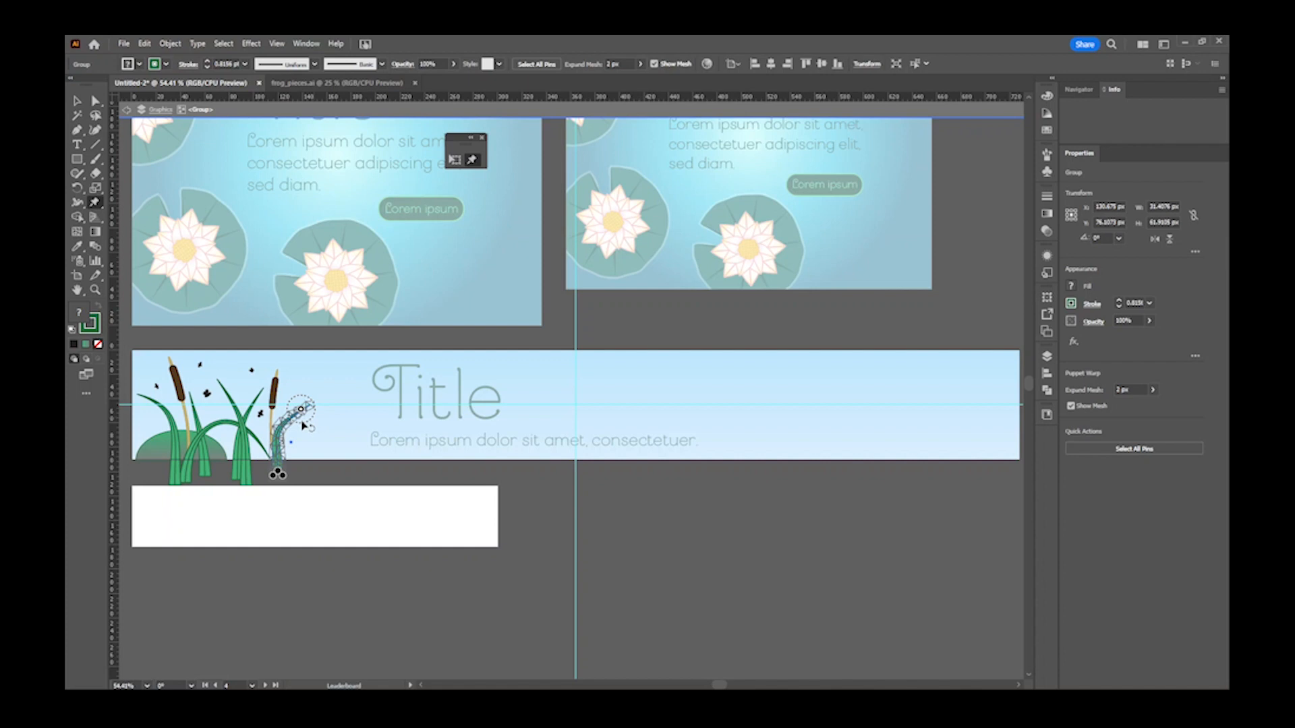
left_click_drag(303, 424, 316, 420)
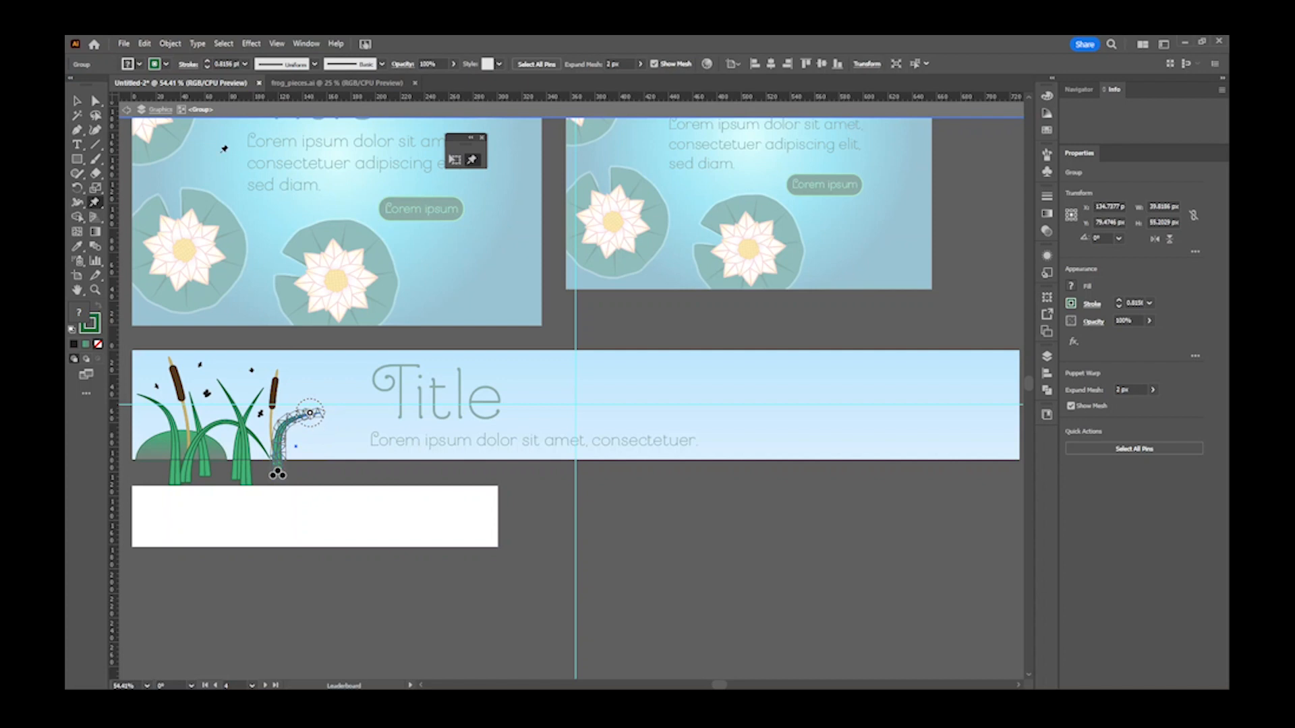
left_click(126, 110)
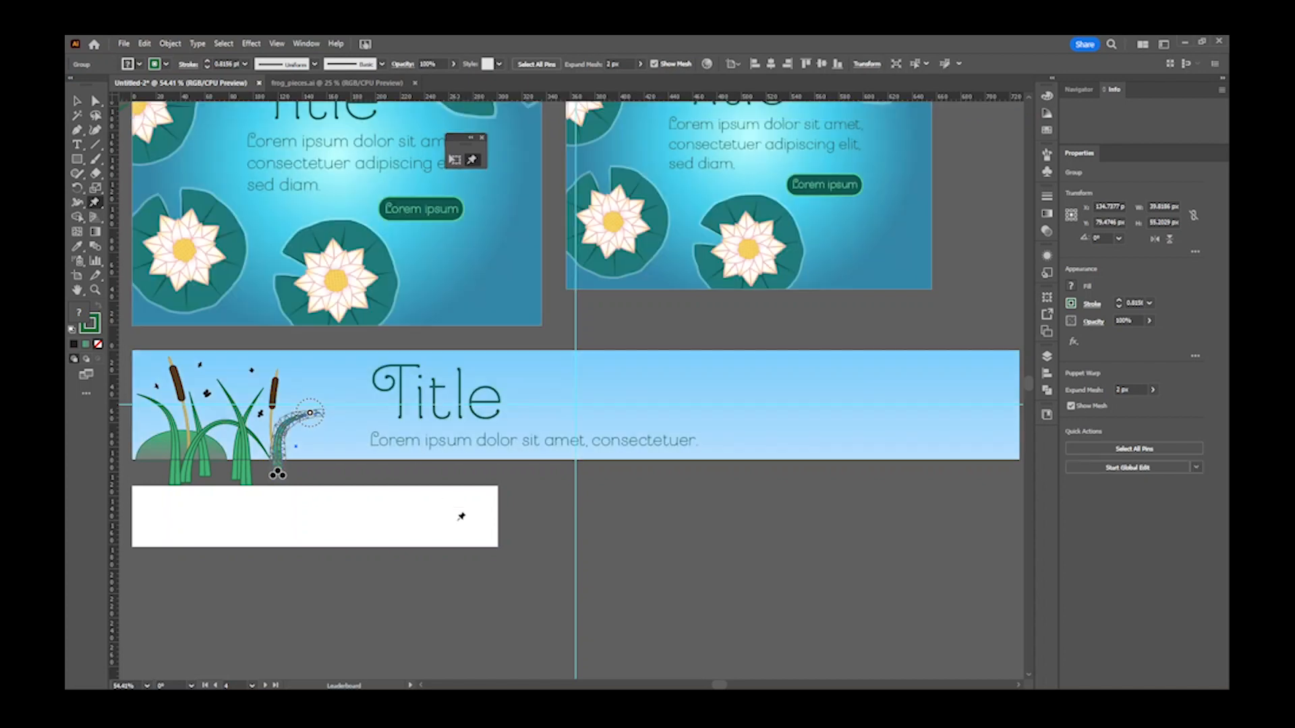
- Try to bend the rightmost grass blade back upright with Puppet Warp
key("v")
left_click(461, 516)
double_click(279, 468)
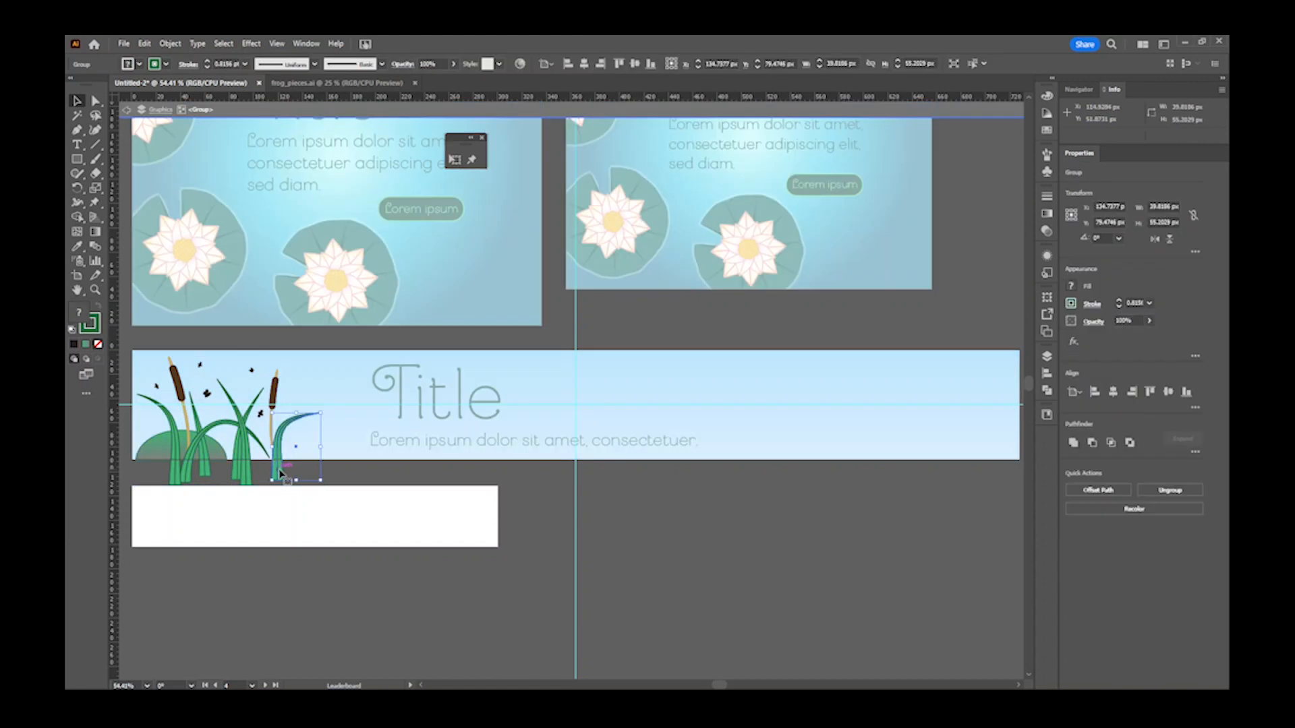
left_click(472, 159)
mouse_move(321, 410)
left_mouse_down()
mouse_move(283, 422)
mouse_move(299, 406)
left_mouse_up()
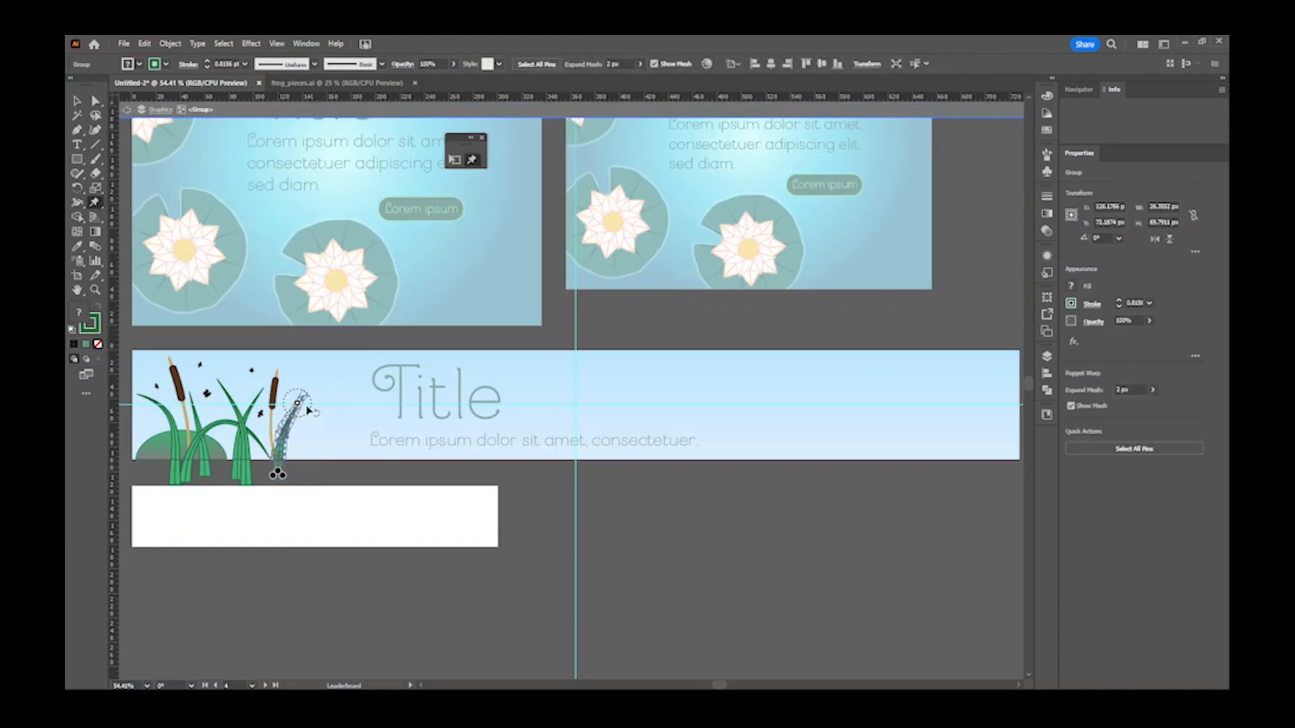
left_click(126, 110)
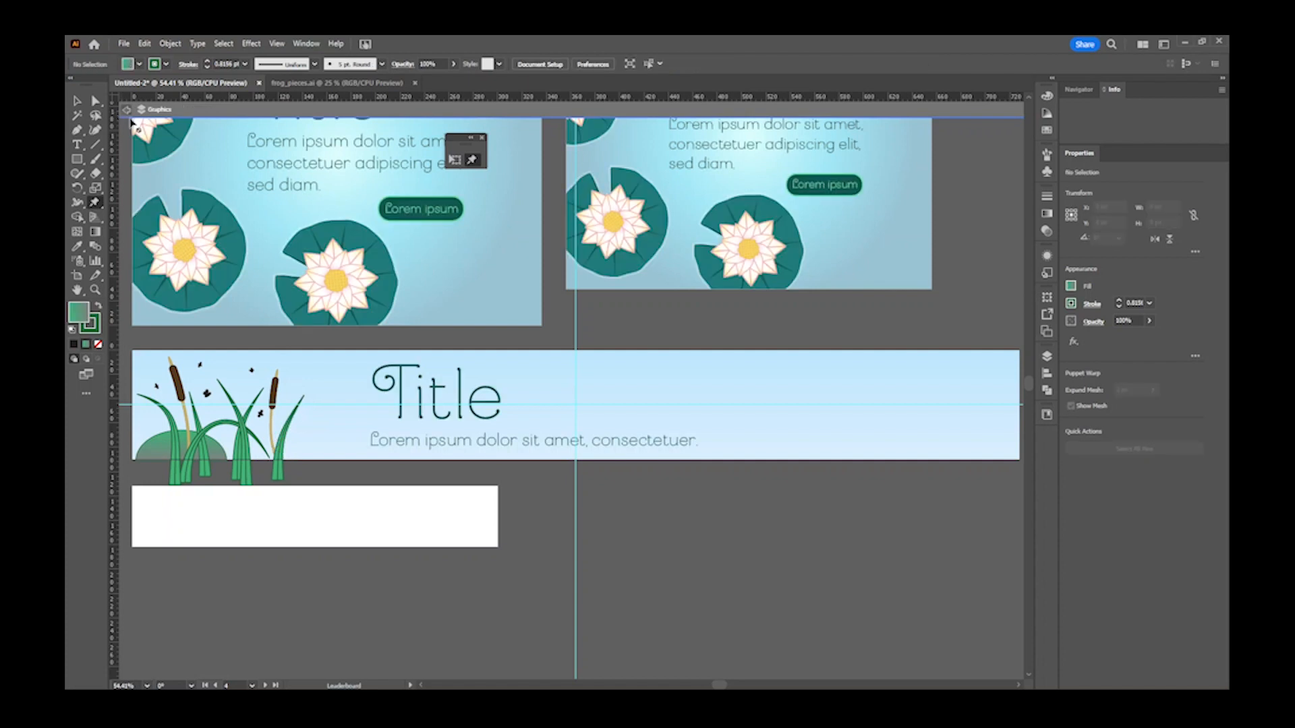
double_click(282, 475)
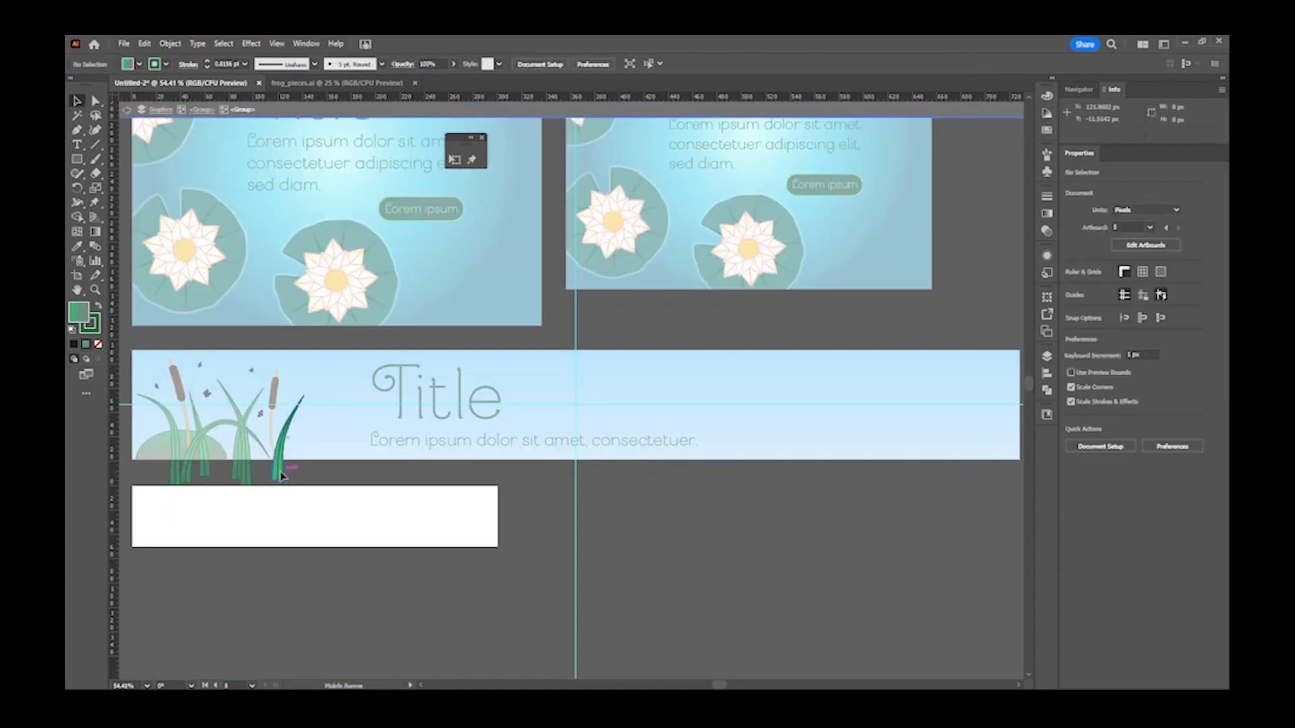
left_click(280, 476)
left_click(472, 159)
left_click(299, 403)
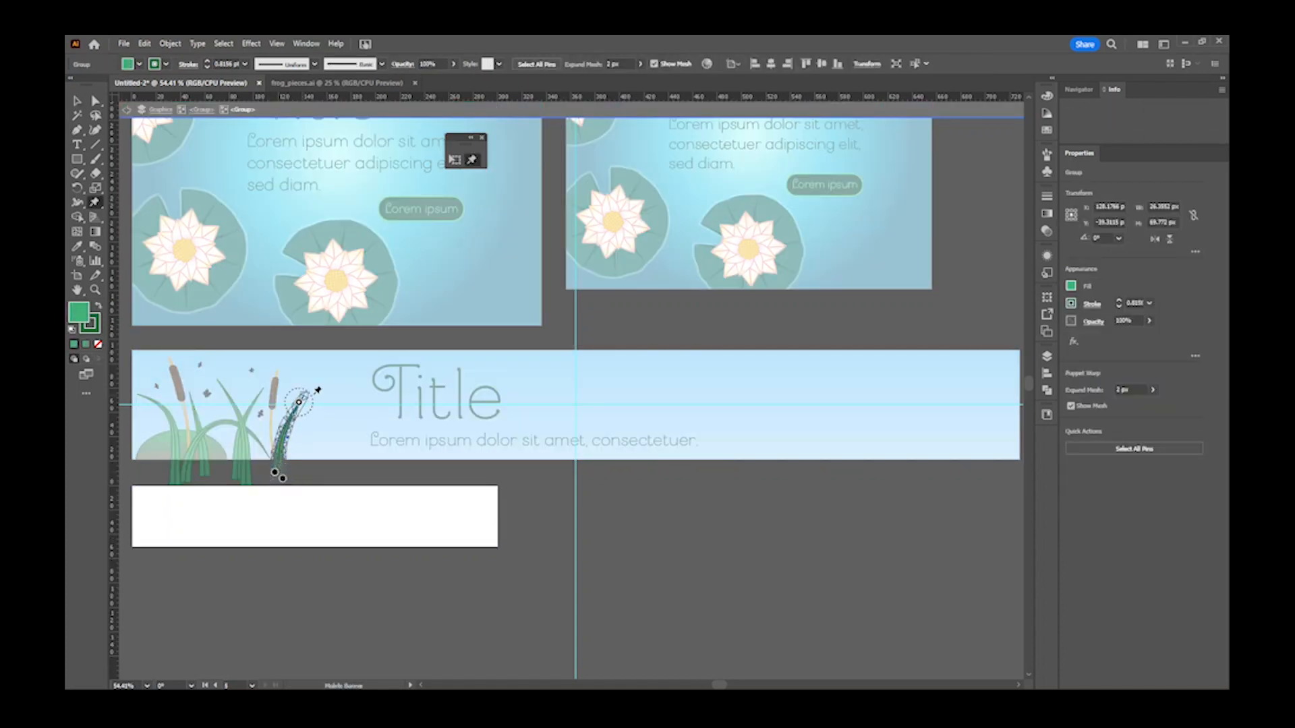
left_click_drag(312, 399, 310, 395)
- Undo the latest Puppet Warp changes to the rightmost grass blade
key("ctrl+z")
key("ctrl+z")
key("ctrl+z")
key("ctrl+z")
key("ctrl+z")
key("ctrl+z")
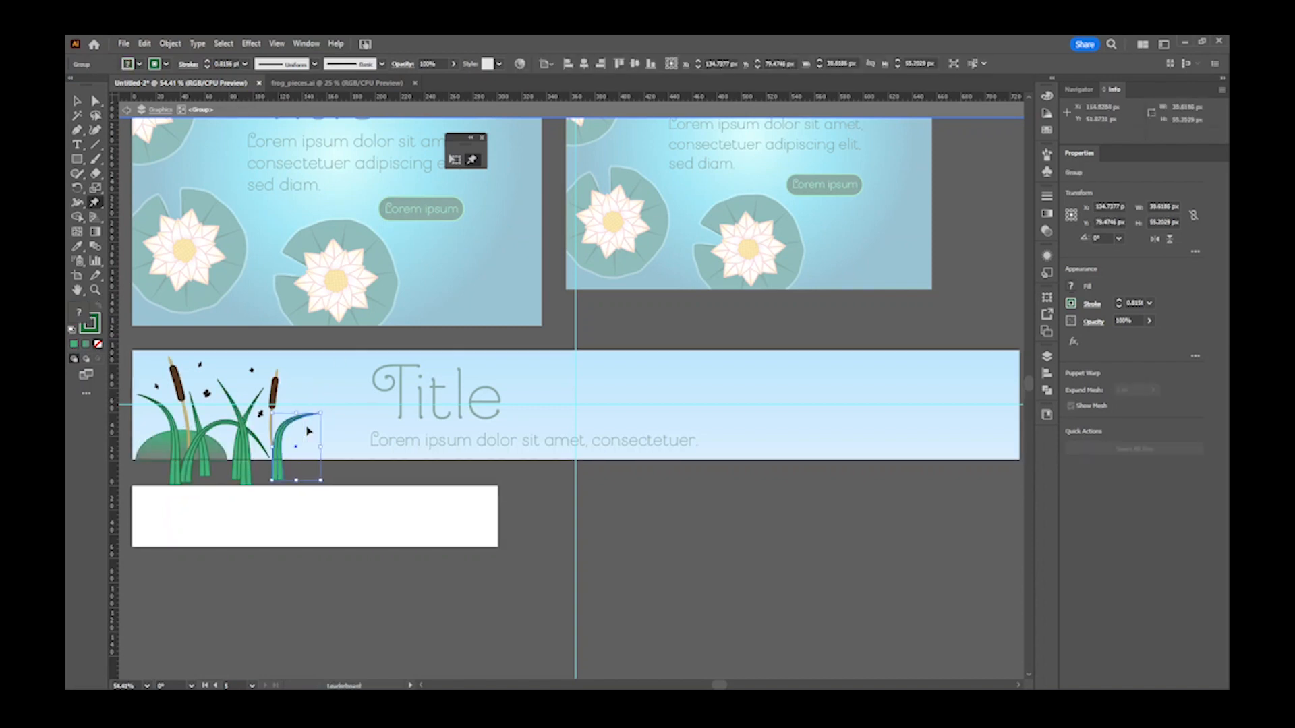
key("ctrl+z")
key("ctrl+z")
- Bend the rightmost grass blade further outward with Puppet Warp to about 51 by 49 px
left_click(281, 437)
left_click(474, 162)
left_click_drag(306, 412, 324, 421)
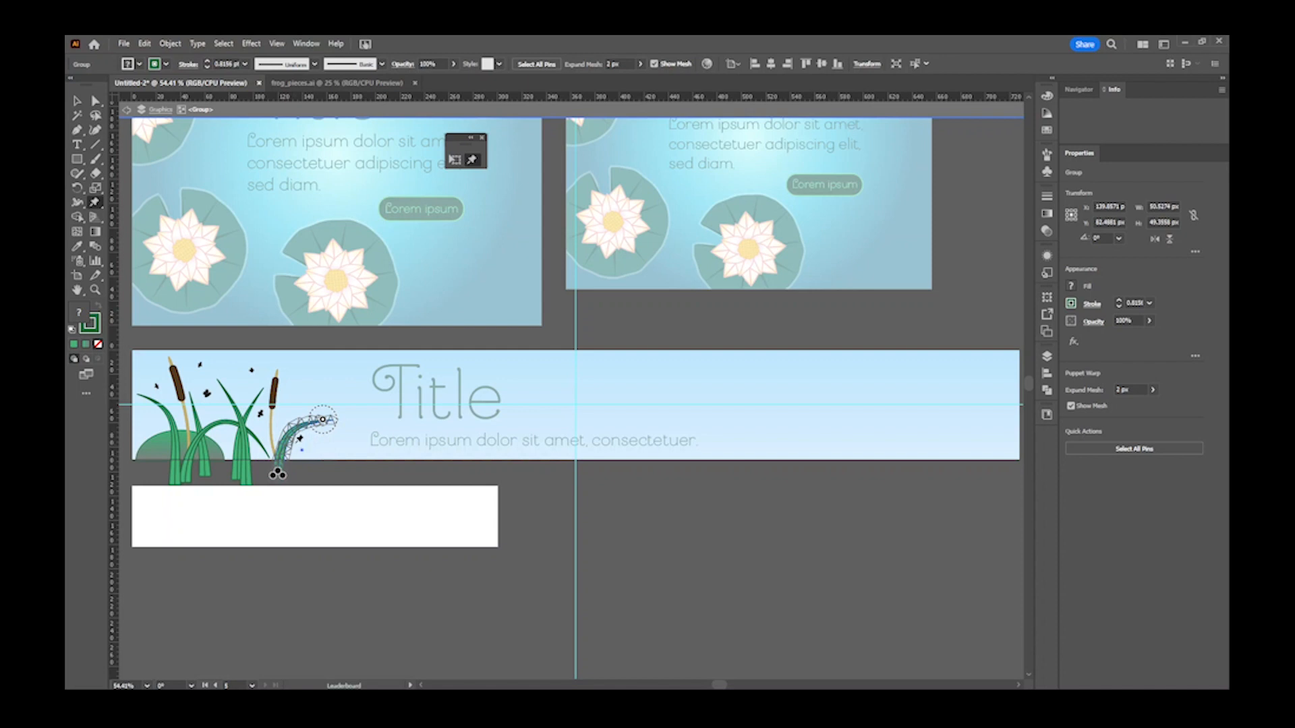
key("v")
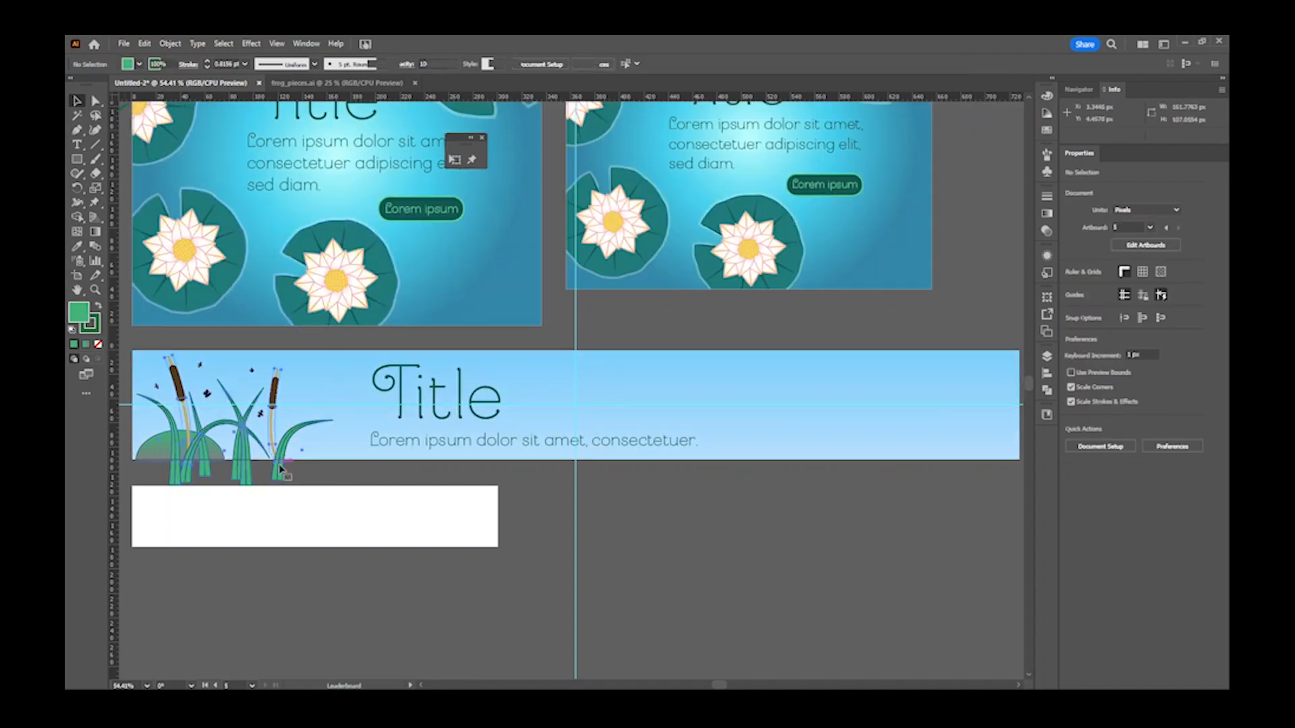
- Duplicate the rightmost blade slightly to its left, bend the copy upright with Puppet Warp, and exit isolation
left_click_drag(279, 465, 274, 467)
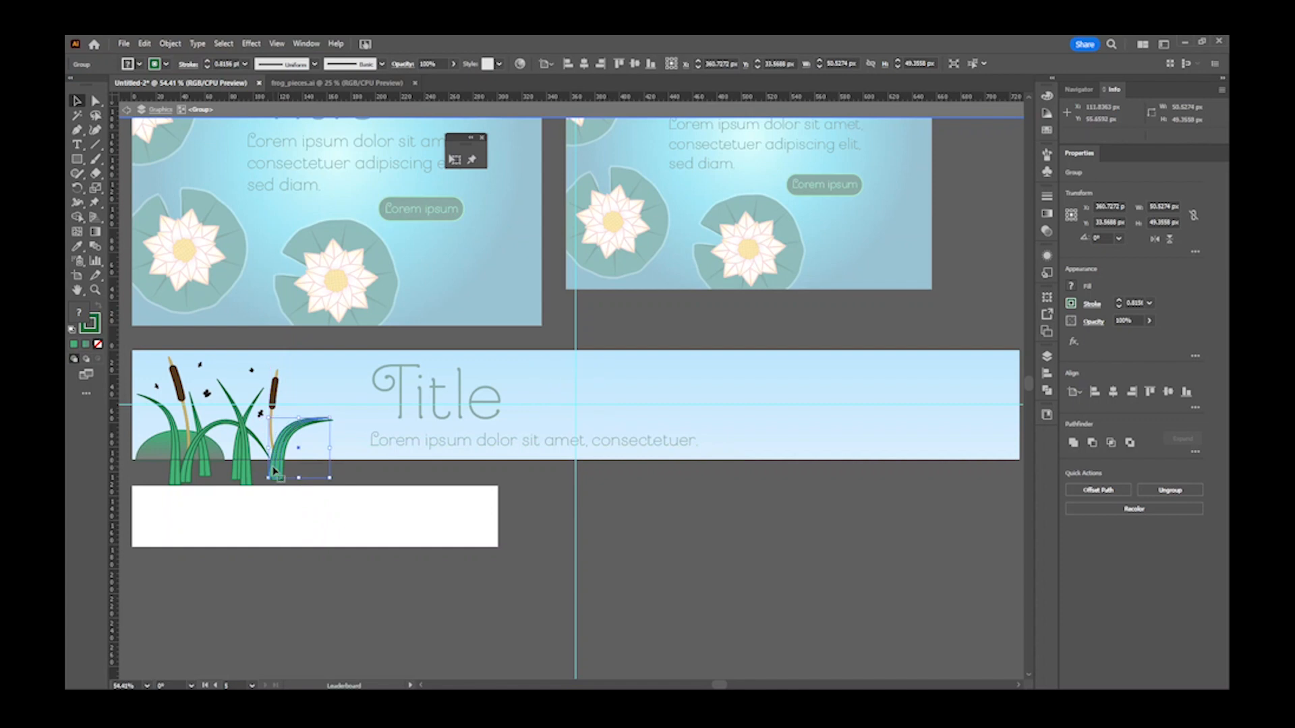
left_click(472, 160)
left_click_drag(322, 417, 301, 394)
left_click(126, 112)
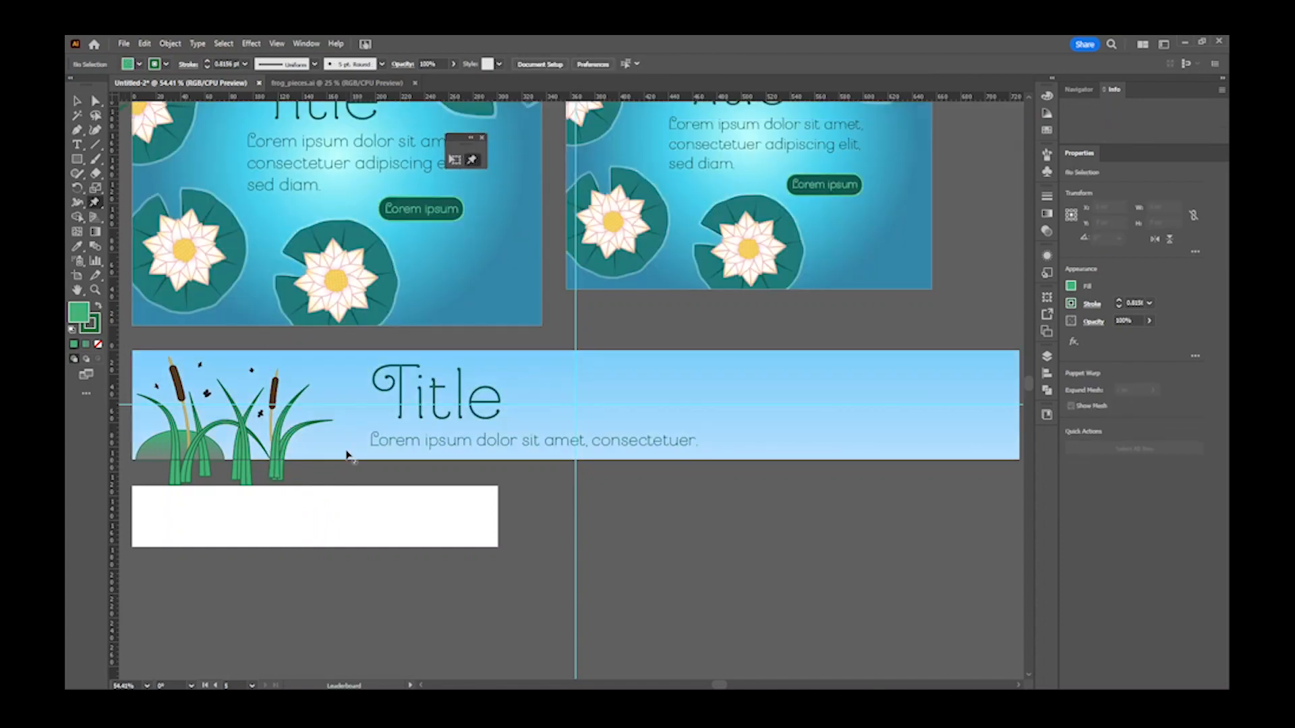
- Isolate the plant group and shift the right cattail with its two grass blades left by about 9 px
double_click(277, 398)
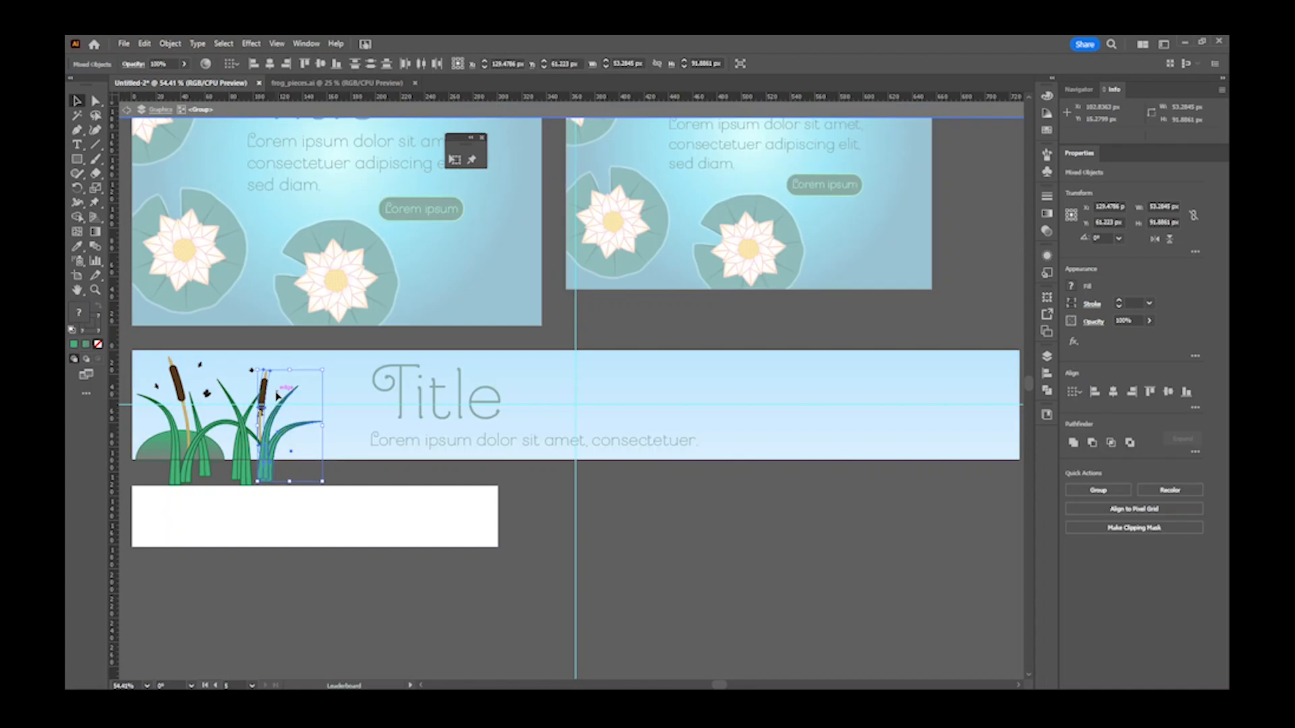
key("Up")
left_click(344, 470)
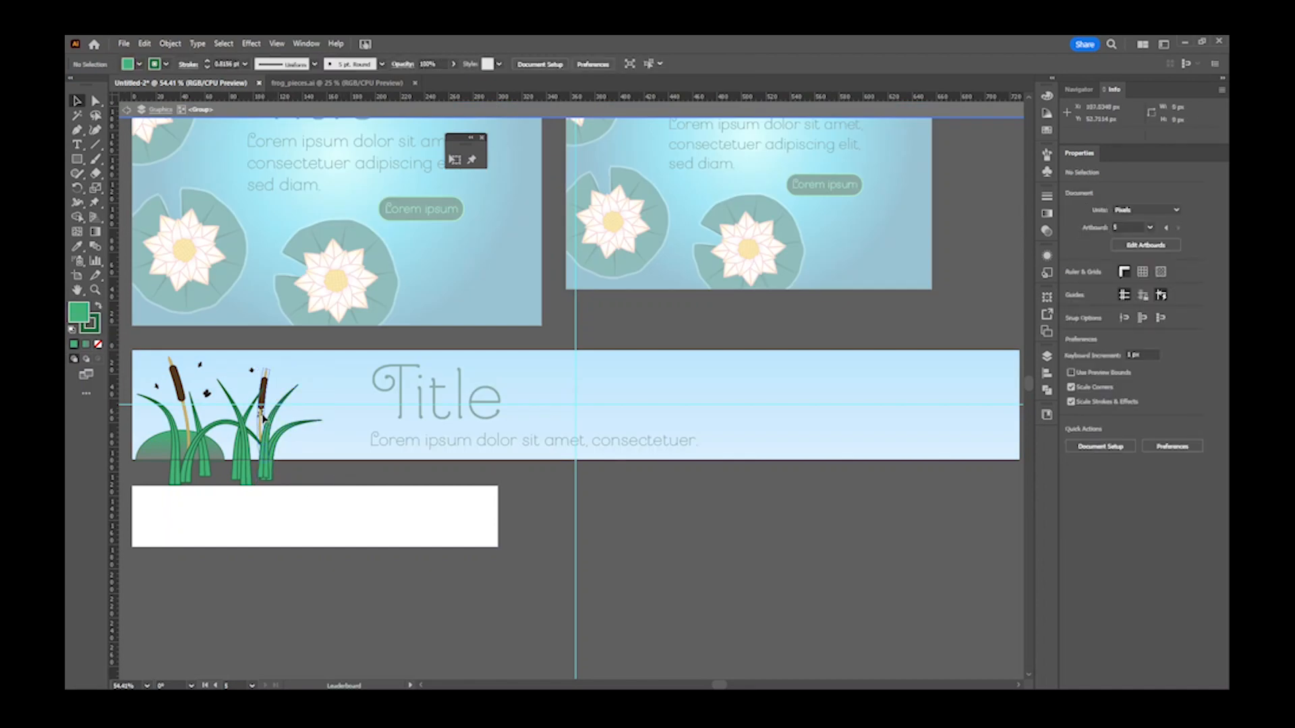
- Move the fly on the right cattail's stem out to the cattail's right, and exit isolation
left_click(263, 417)
key("ctrl+c")
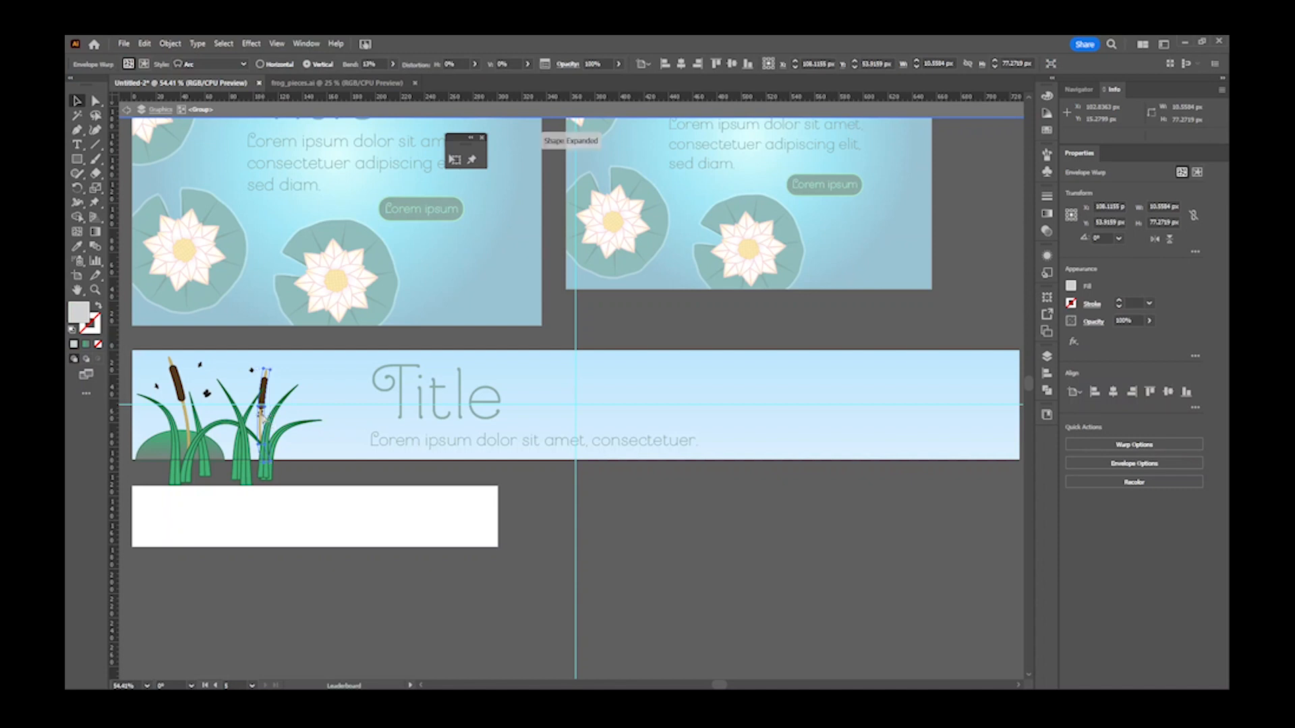
left_click(315, 471)
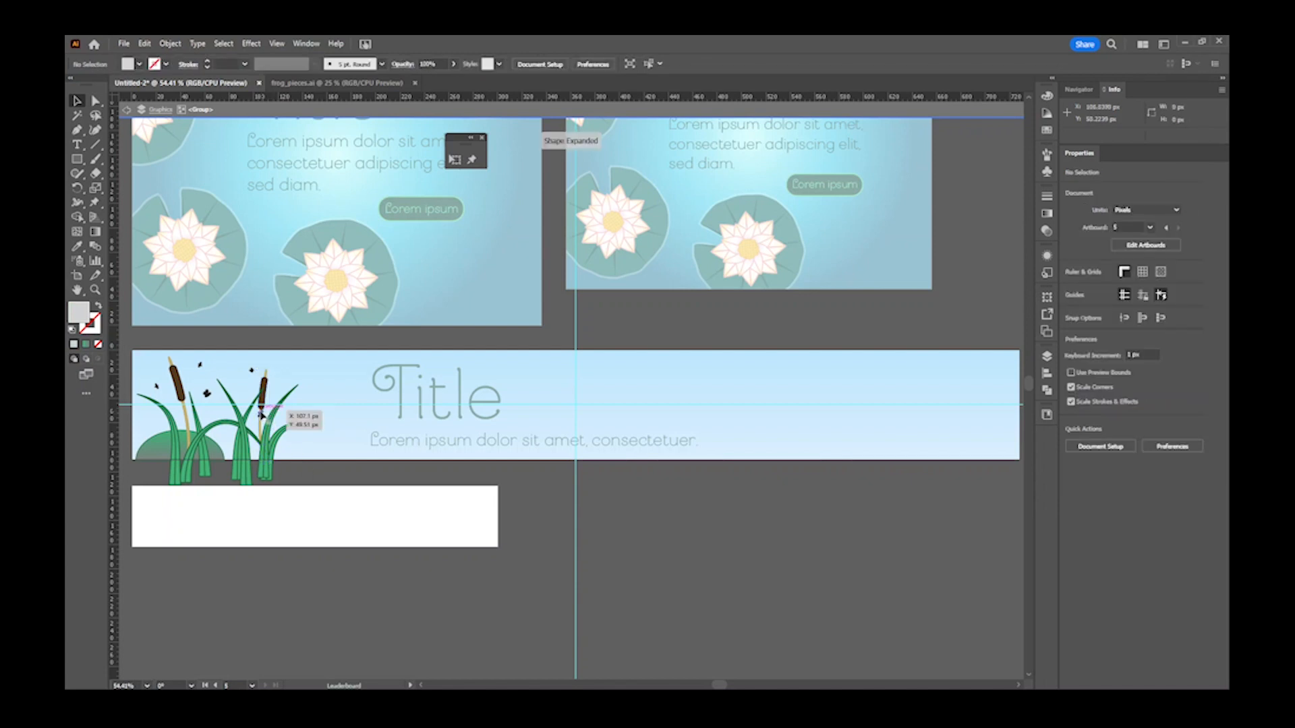
left_click_drag(260, 416, 291, 414)
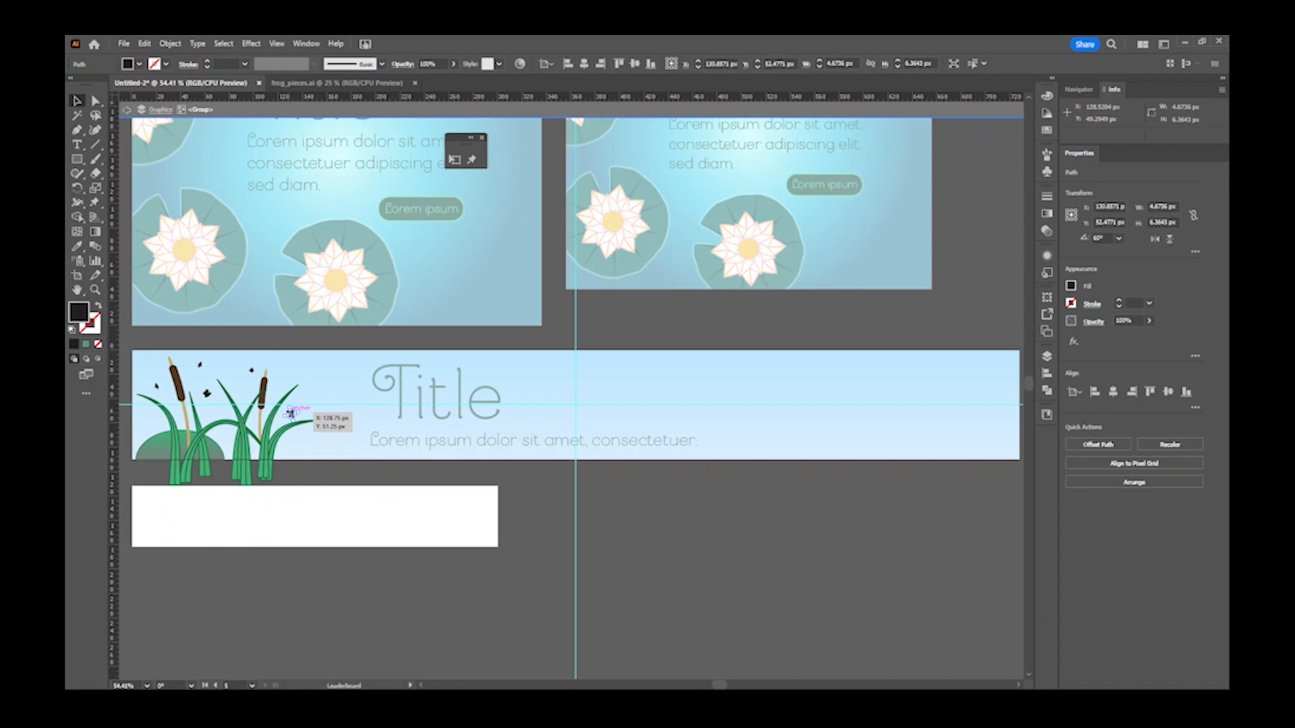
left_click(128, 111)
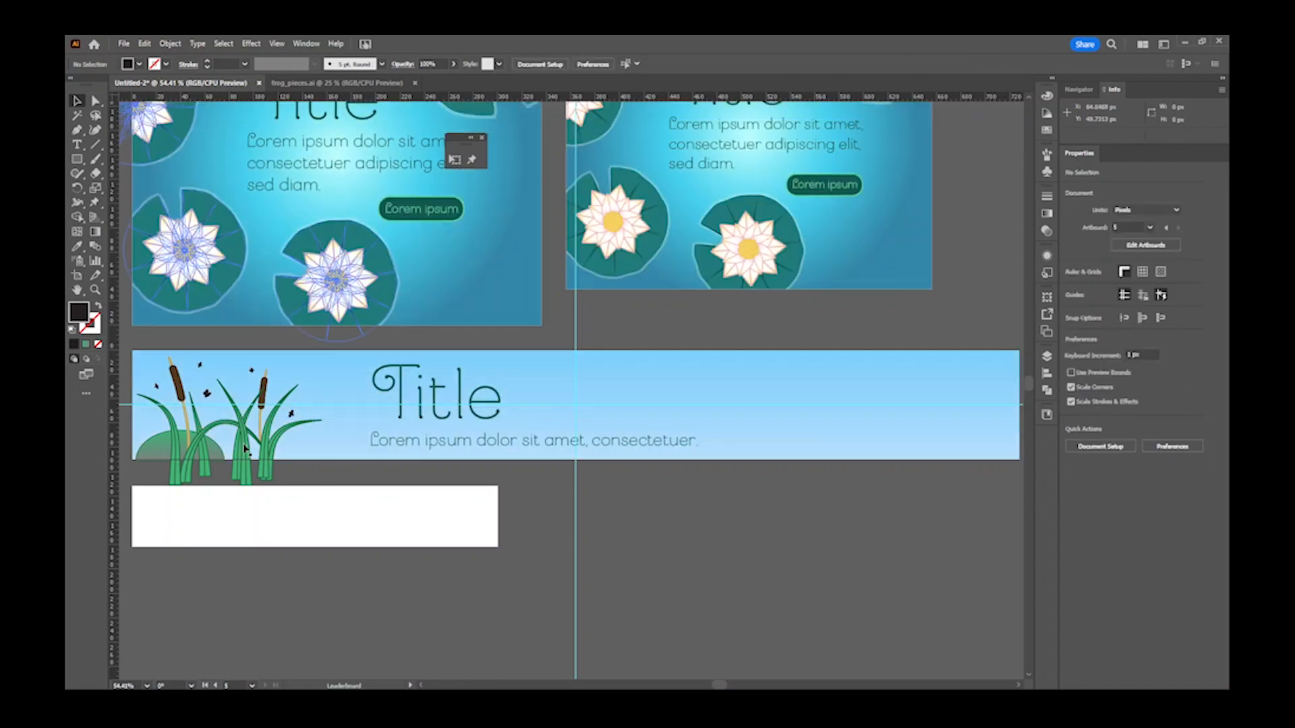
- Slightly enlarge and reposition the leaderboard's plant group, and check the banner in presentation mode
left_click(219, 453)
left_click_drag(322, 486, 345, 502)
left_click_drag(282, 471, 293, 469)
key("shift+f")
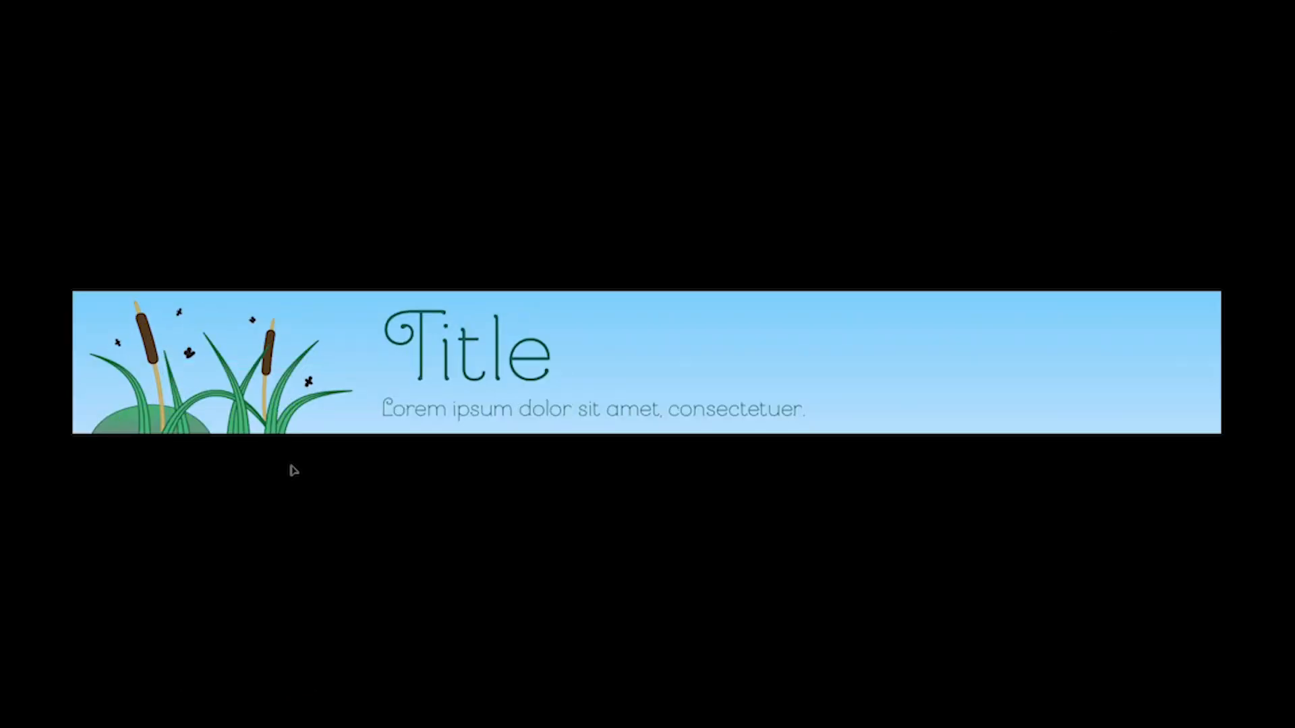
key("Escape")
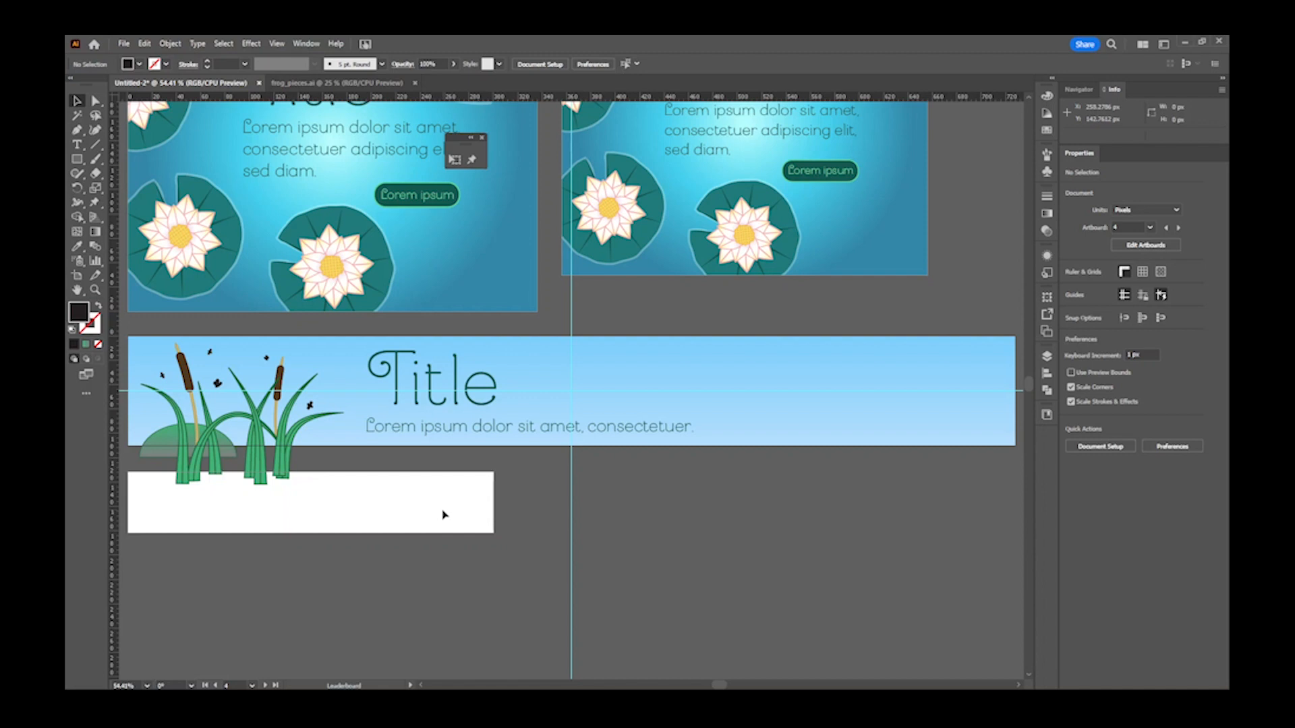
- Duplicate the plant group to the right end of the leaderboard banner and flip the copy horizontally
left_click_drag(470, 536, 425, 510)
left_click_drag(200, 439, 862, 461)
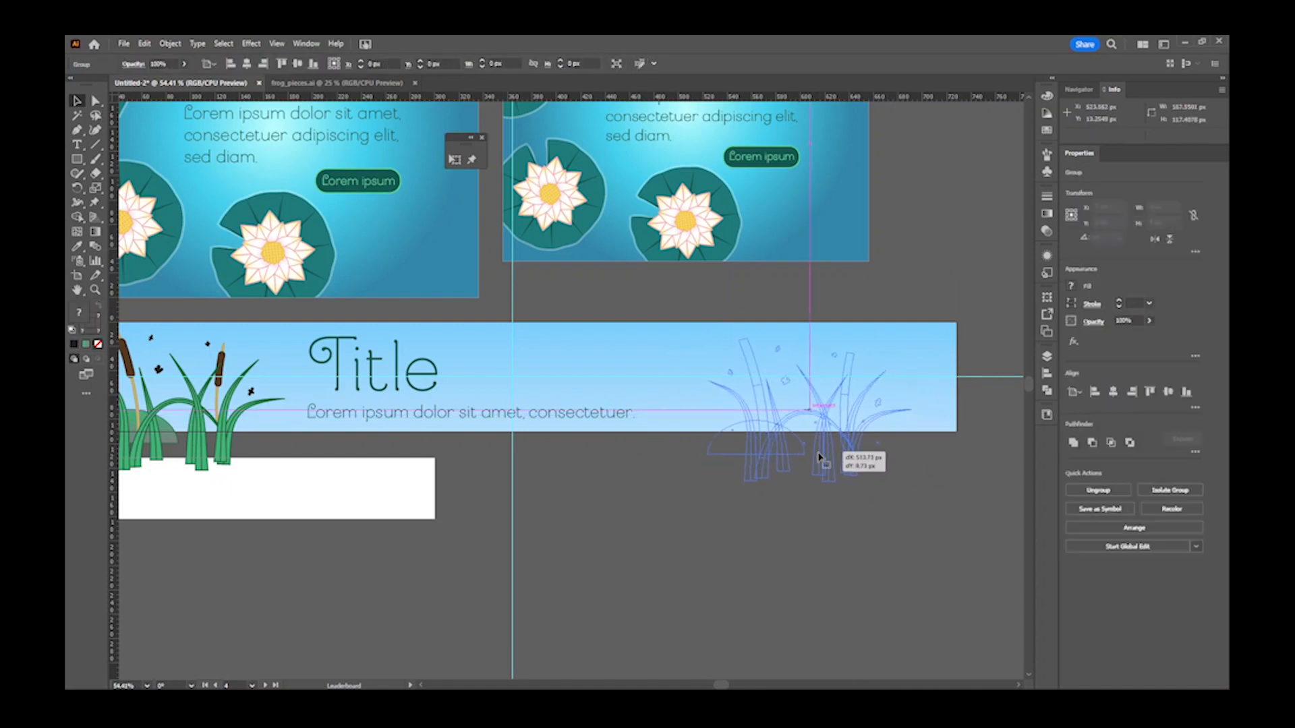
left_click(1154, 238)
key("space")
left_click_drag(860, 463, 814, 486)
- Isolate the mirrored plant group, enlarge its mound to about 88 by 51 px, and extend it past the banner's right edge
double_click(854, 466)
key("ctrl+=")
key("ctrl+=")
key("ctrl+=")
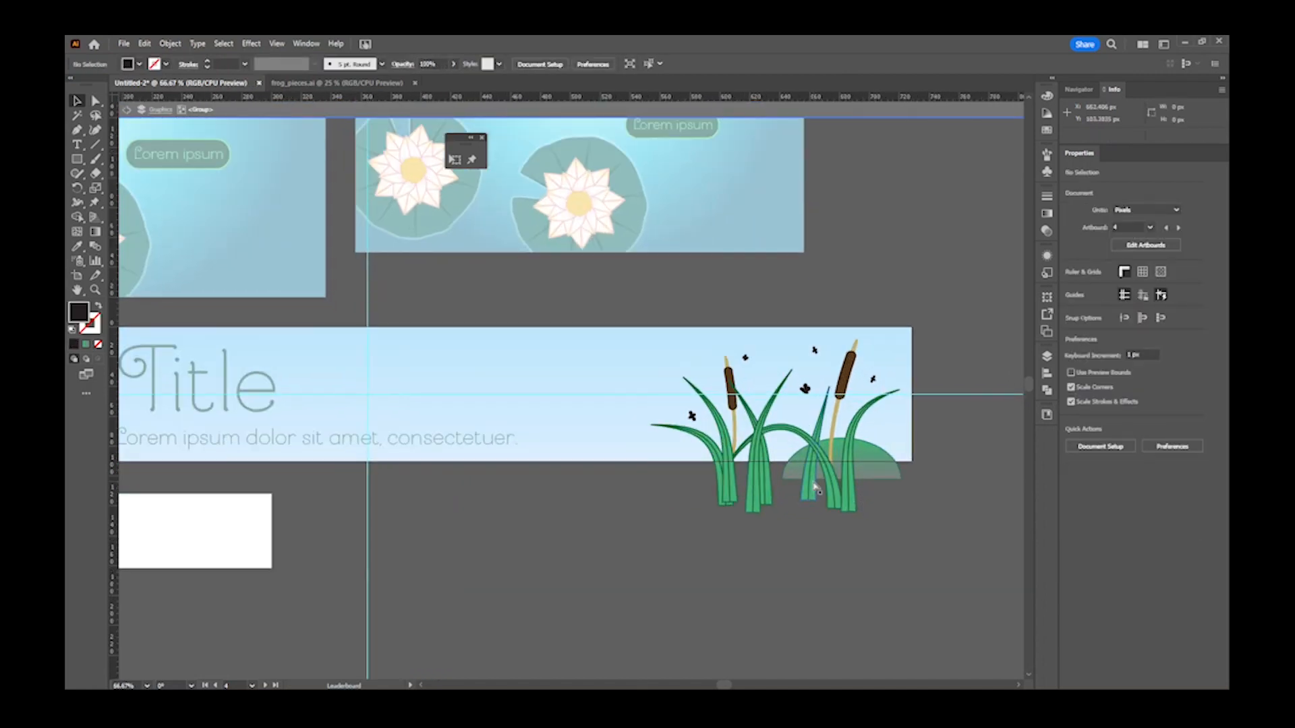
key("ctrl+minus")
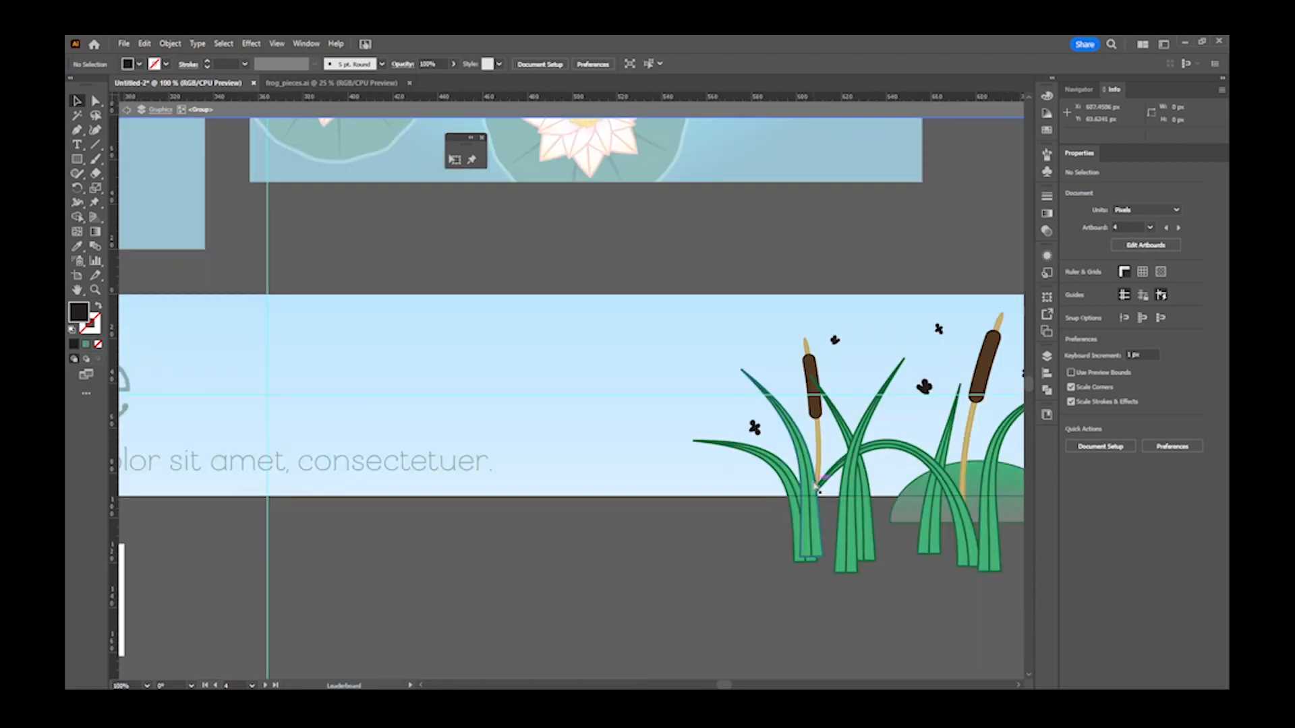
left_click_drag(813, 480, 544, 468)
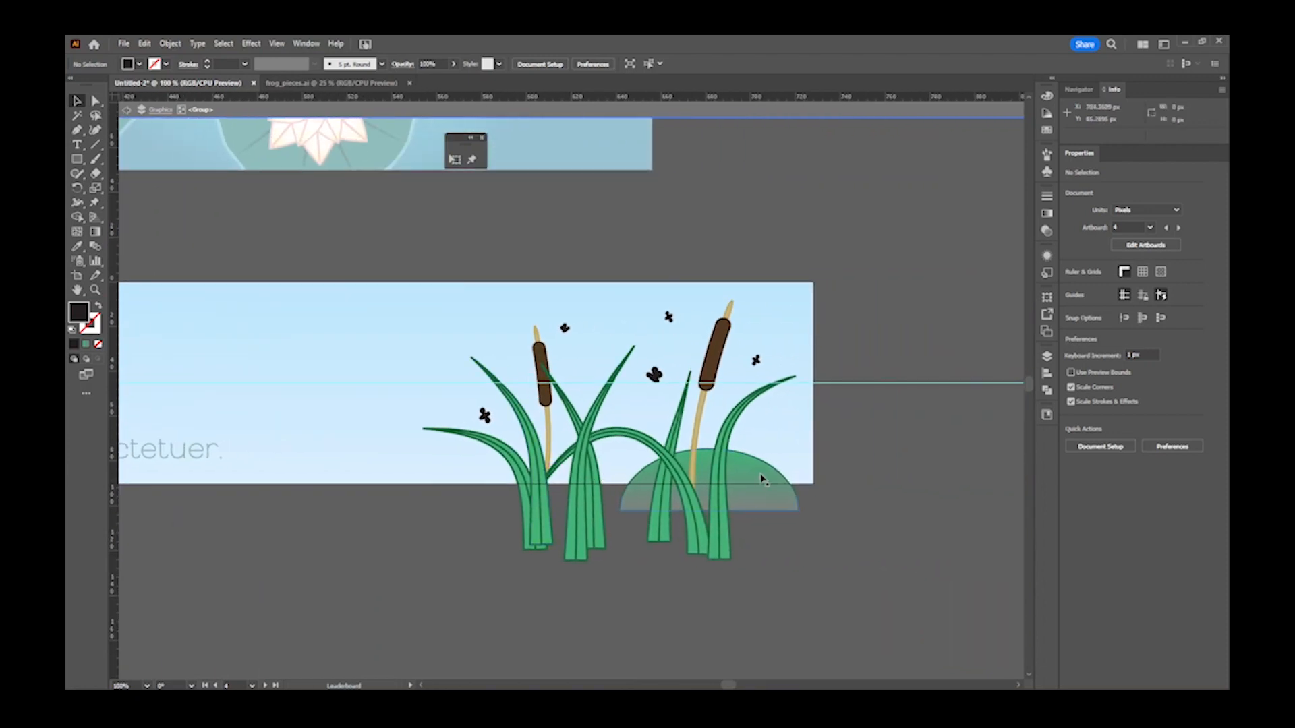
left_click(707, 451)
left_click_drag(706, 443, 716, 398)
left_click_drag(801, 453, 839, 466)
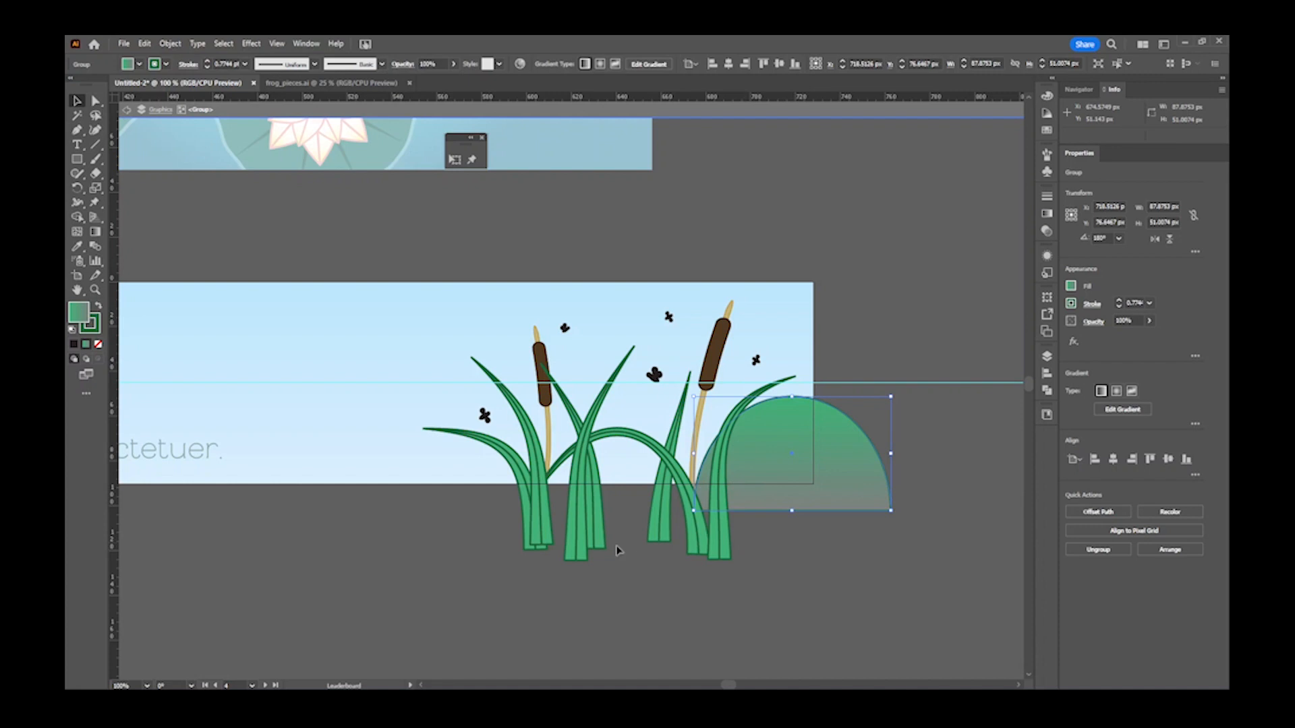
- Move the mirrored group's grass blades up and to the right, and reposition its two cattails among them
left_click_drag(715, 545, 666, 489)
left_click(665, 557)
left_click_drag(539, 507, 566, 498)
- Add a cattail copy about 104 px tall, set its bend to 5%, and place it at the left side of the grass
left_click_drag(575, 387, 492, 389)
left_click(378, 64)
key("Down")
key("Down")
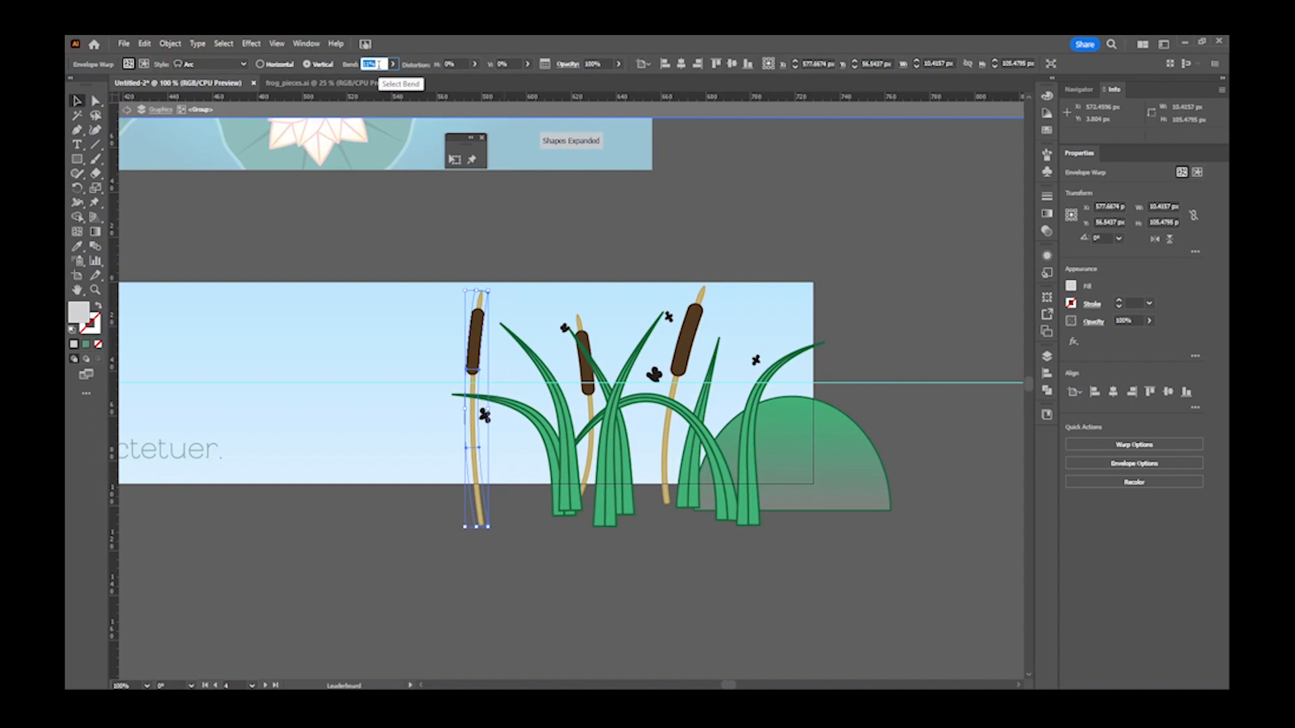
key("Down")
key("Down")
key("Down")
key("Down")
key("Down")
key("Down")
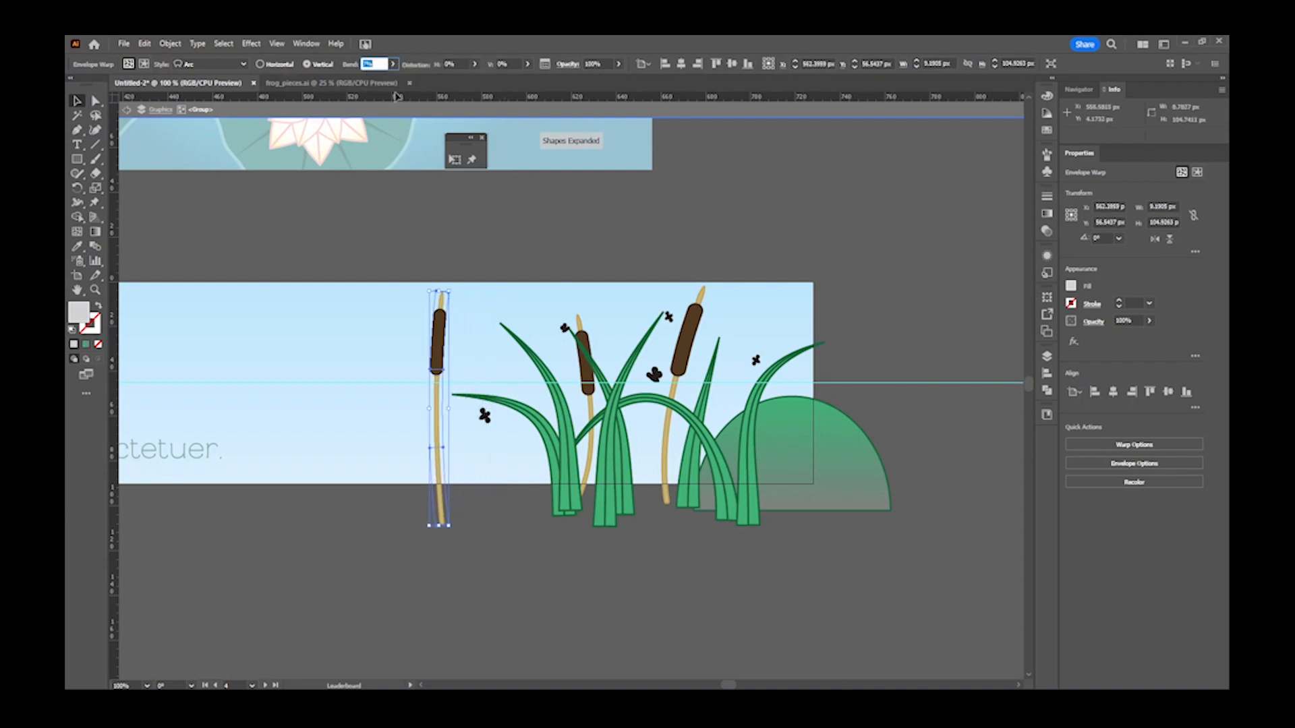
key("Down")
key("Down")
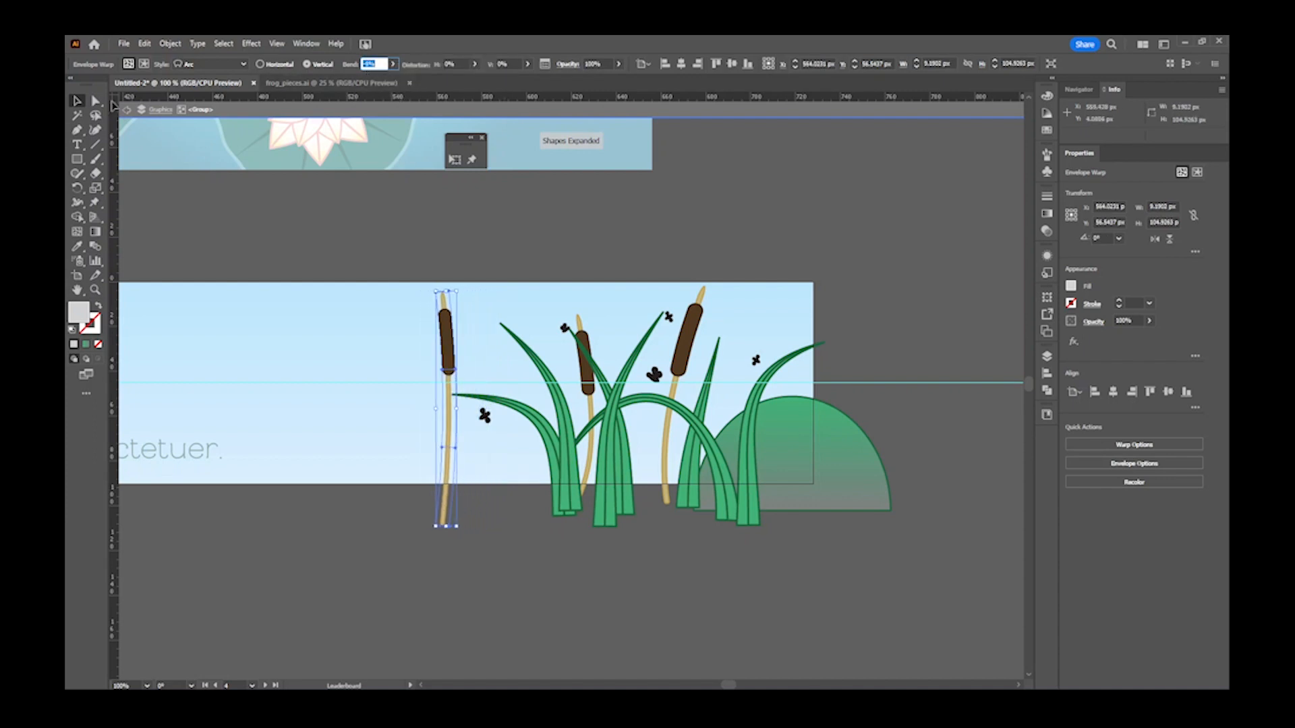
key("Down")
key("Down")
key("Down")
key("Down")
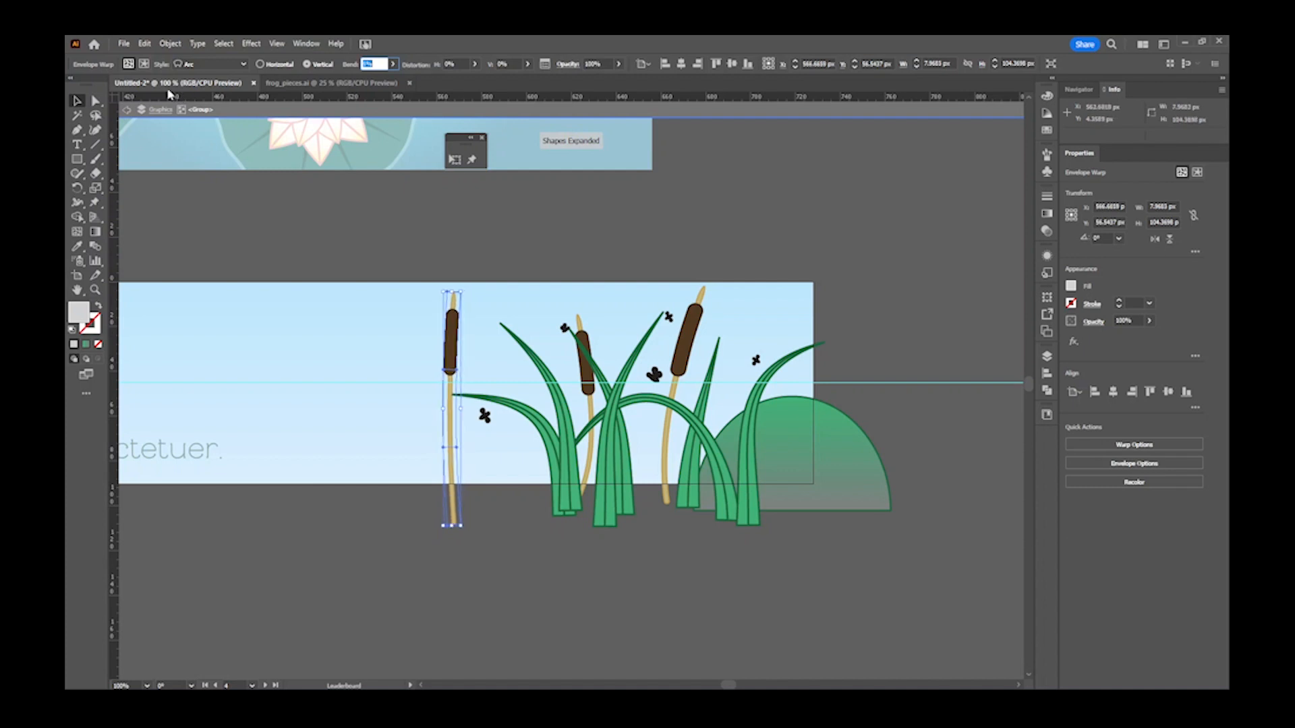
left_click(77, 101)
left_click_drag(450, 371, 512, 370)
- Try duplicating the tall leaning cattail down to its right and setting only the copy's width to 22 px
left_click_drag(681, 369, 727, 397)
left_click(1176, 205)
type("22")
key("Return")
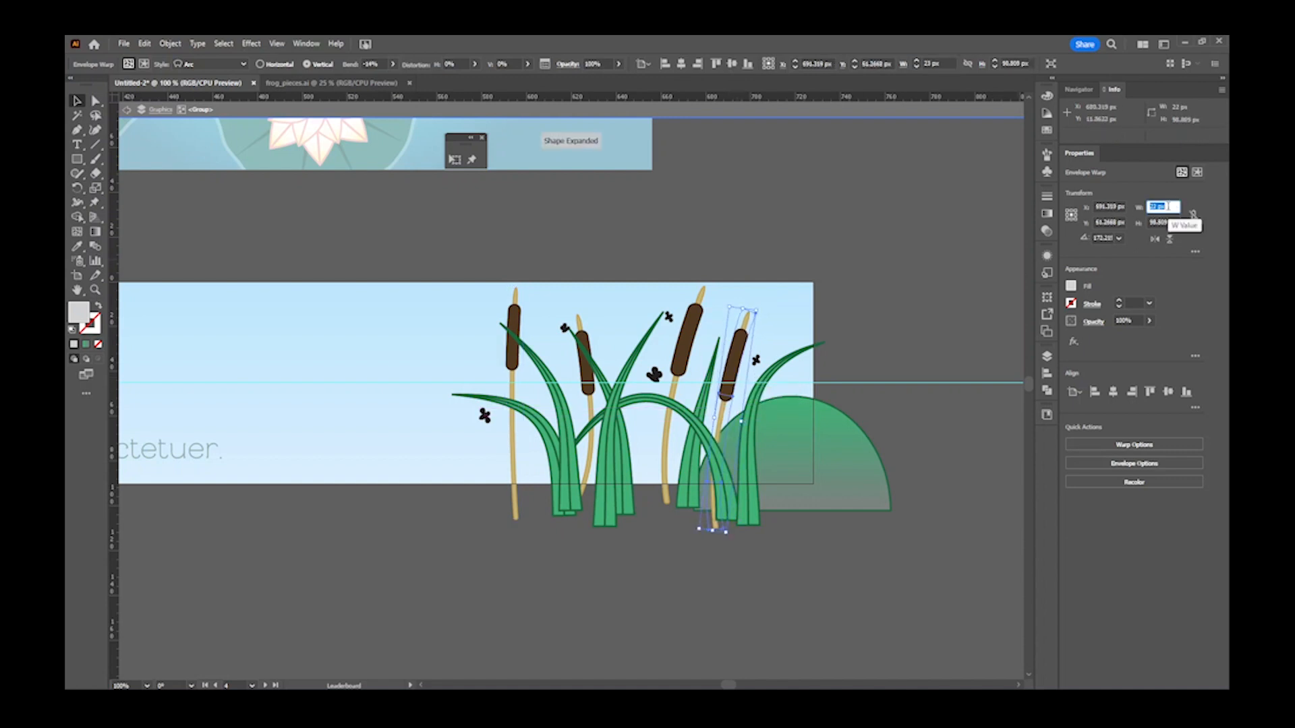
key("Up")
key("Up")
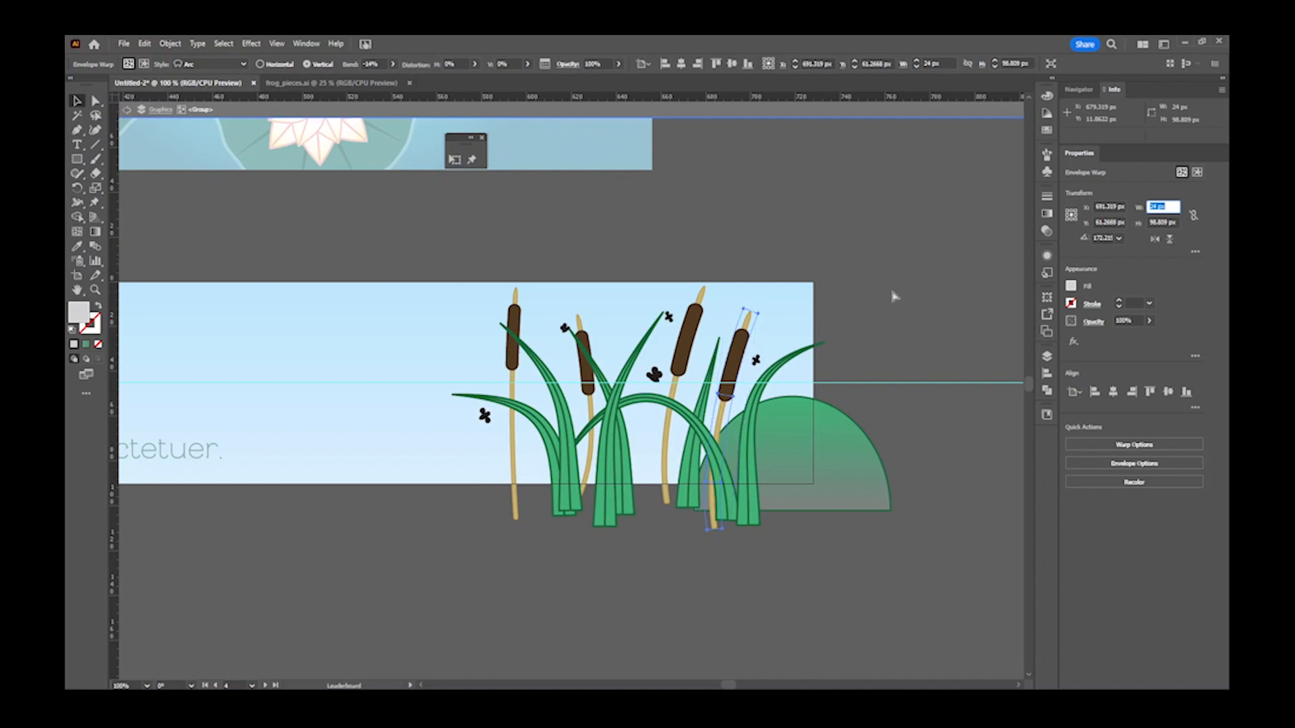
type("22")
key("Return")
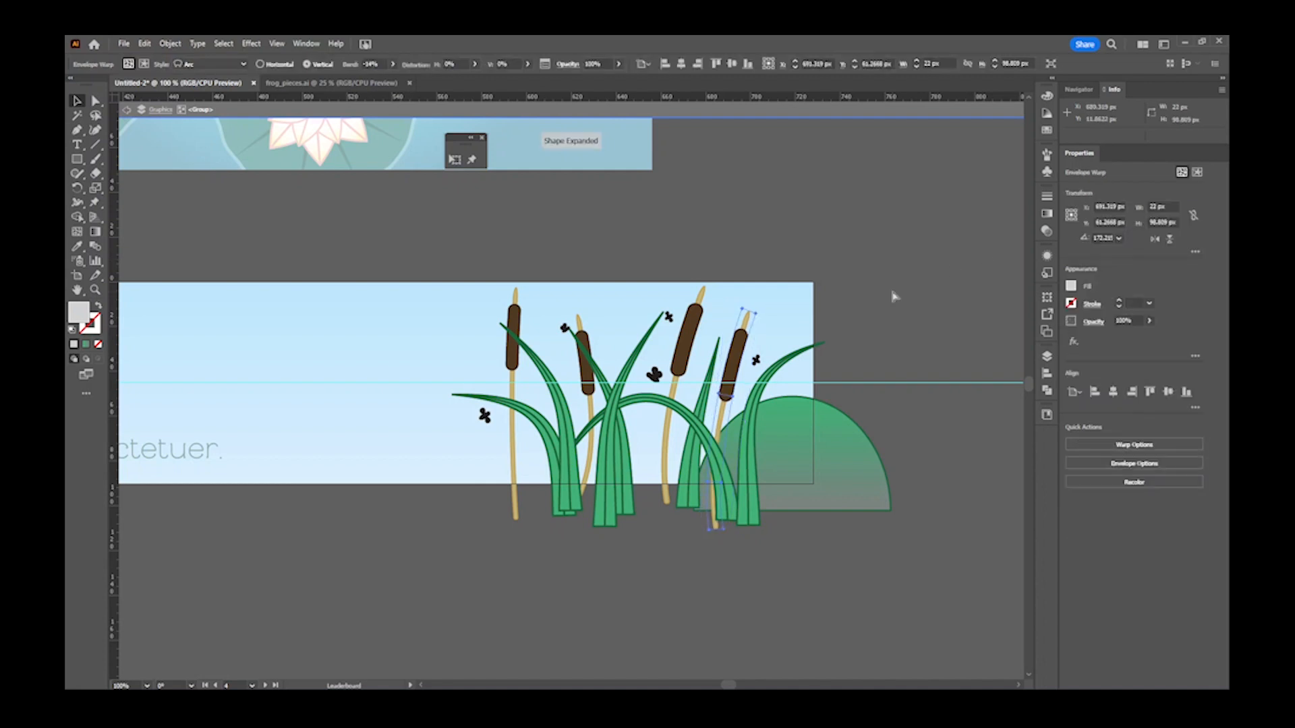
key("ctrl+z")
key("ctrl+z")
key("ctrl+z")
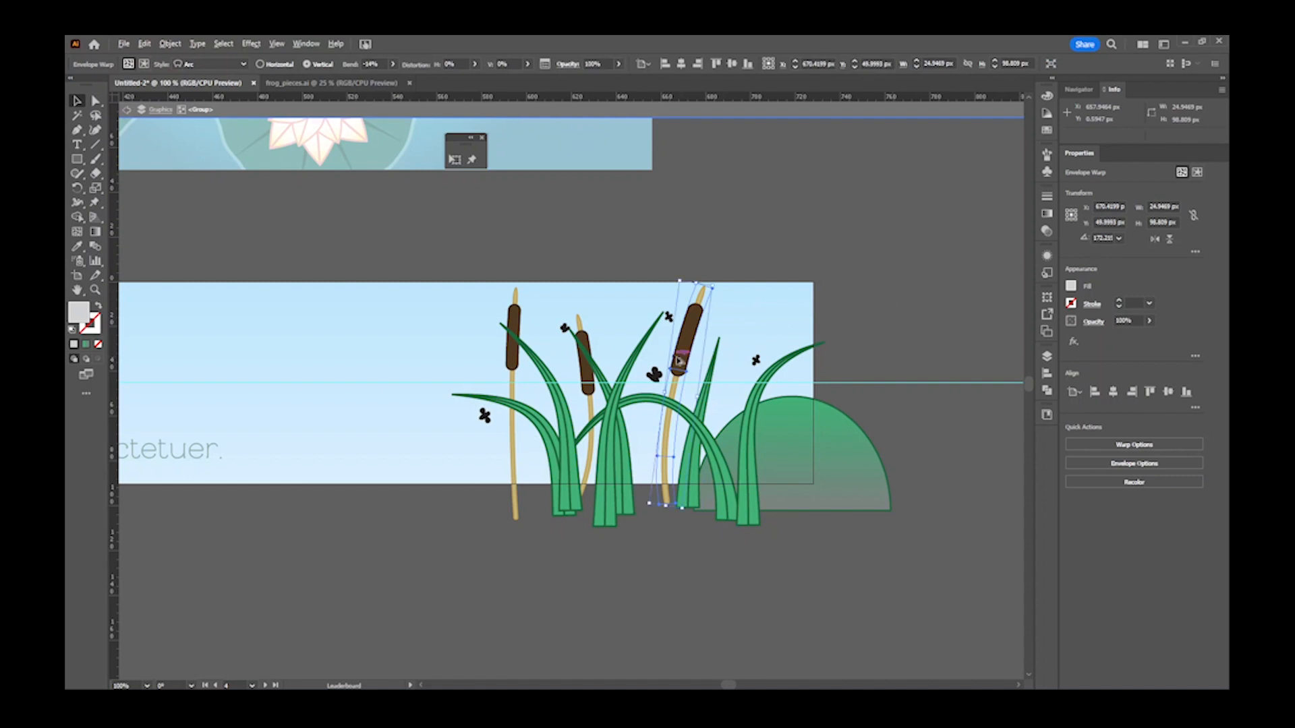
- Duplicate the tall leaning cattail to its right, scale the copy proportionally to 22 px wide, and place it behind the rightmost blade
left_click_drag(685, 368, 738, 370)
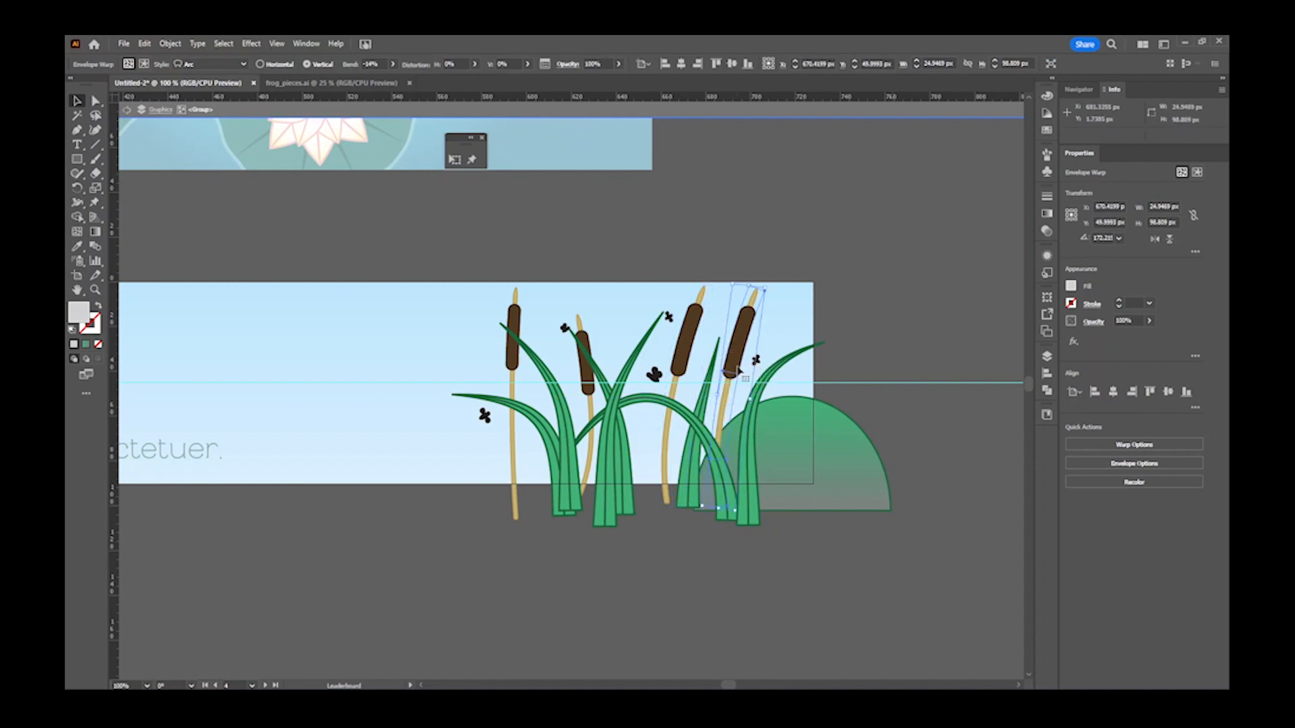
left_click(1194, 214)
double_click(1163, 207)
type("22")
key("Return")
left_click_drag(756, 359, 746, 375)
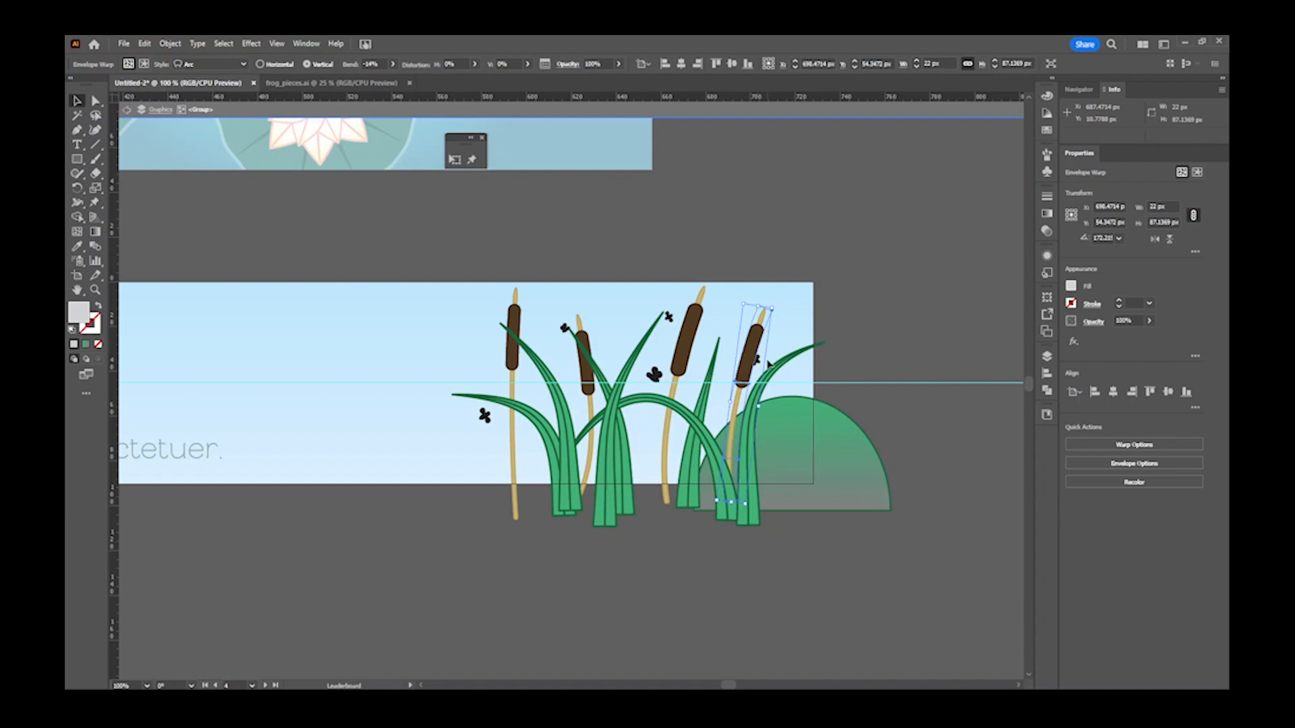
left_click(868, 303)
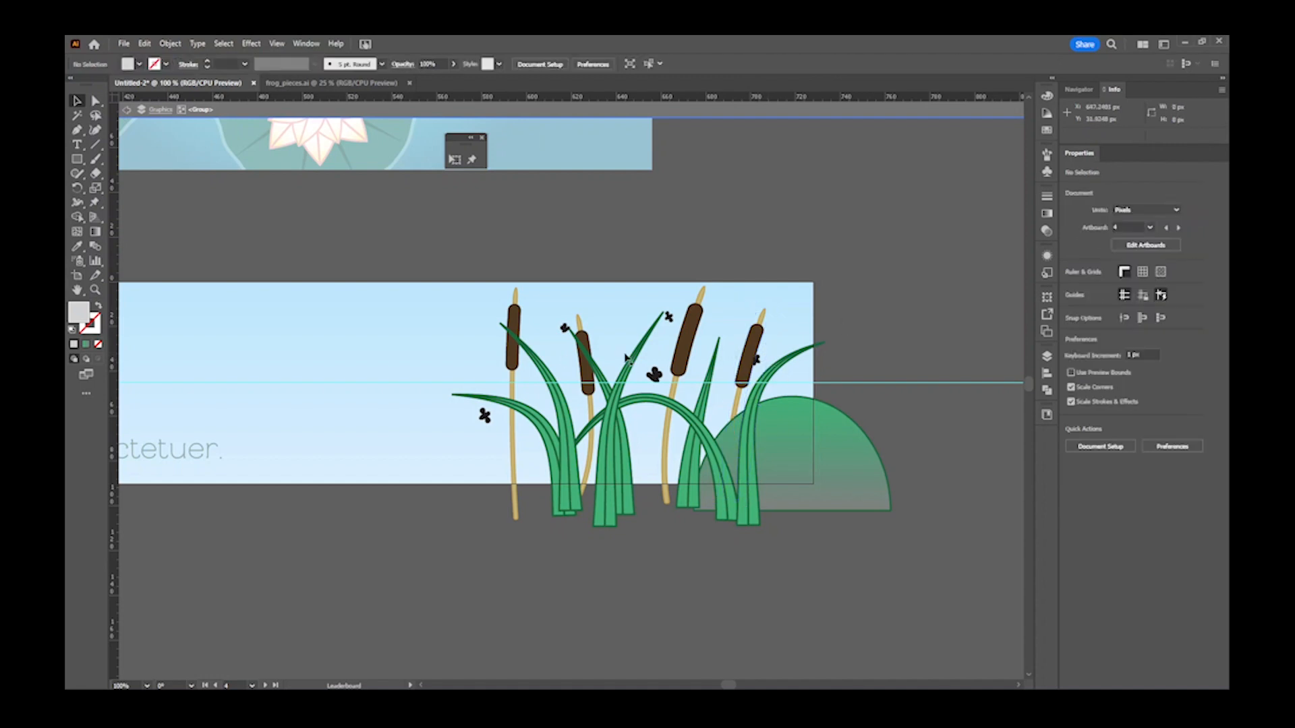
- Spread apart the two crossing grass blades in the middle of the mirrored plant group
left_click(514, 362)
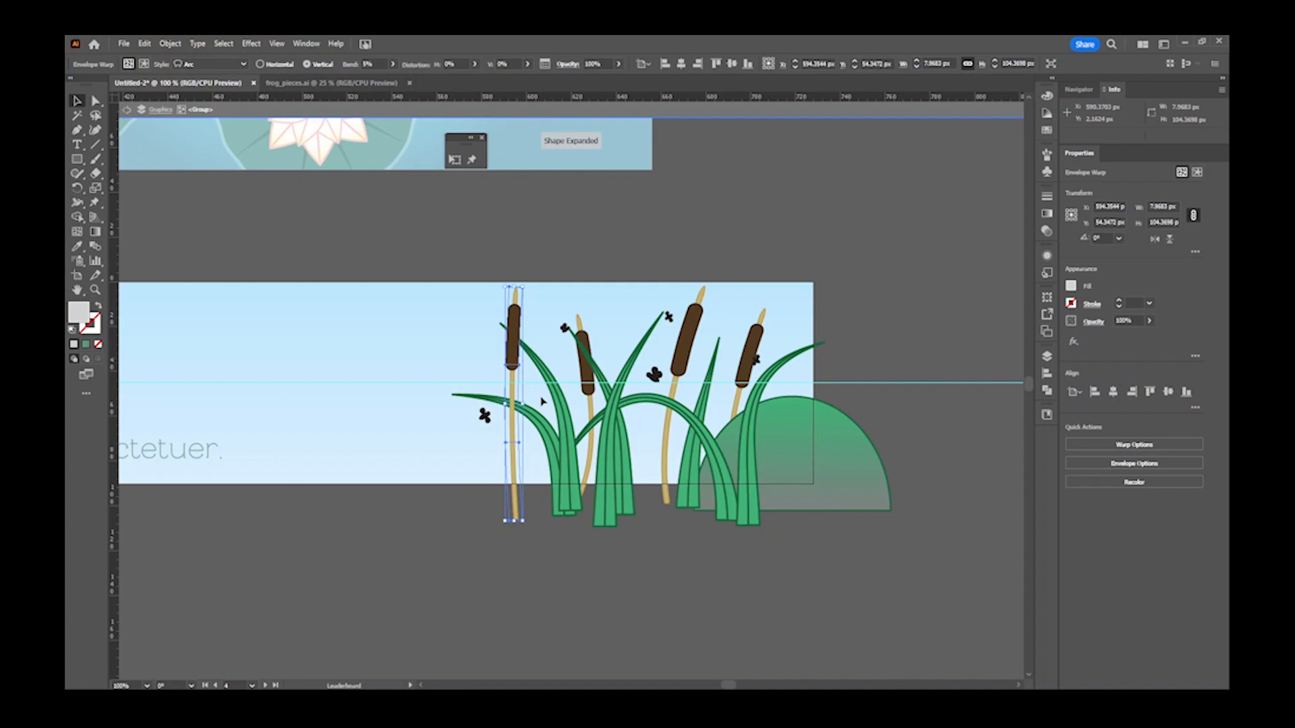
left_click(620, 440)
left_click_drag(620, 440, 633, 440)
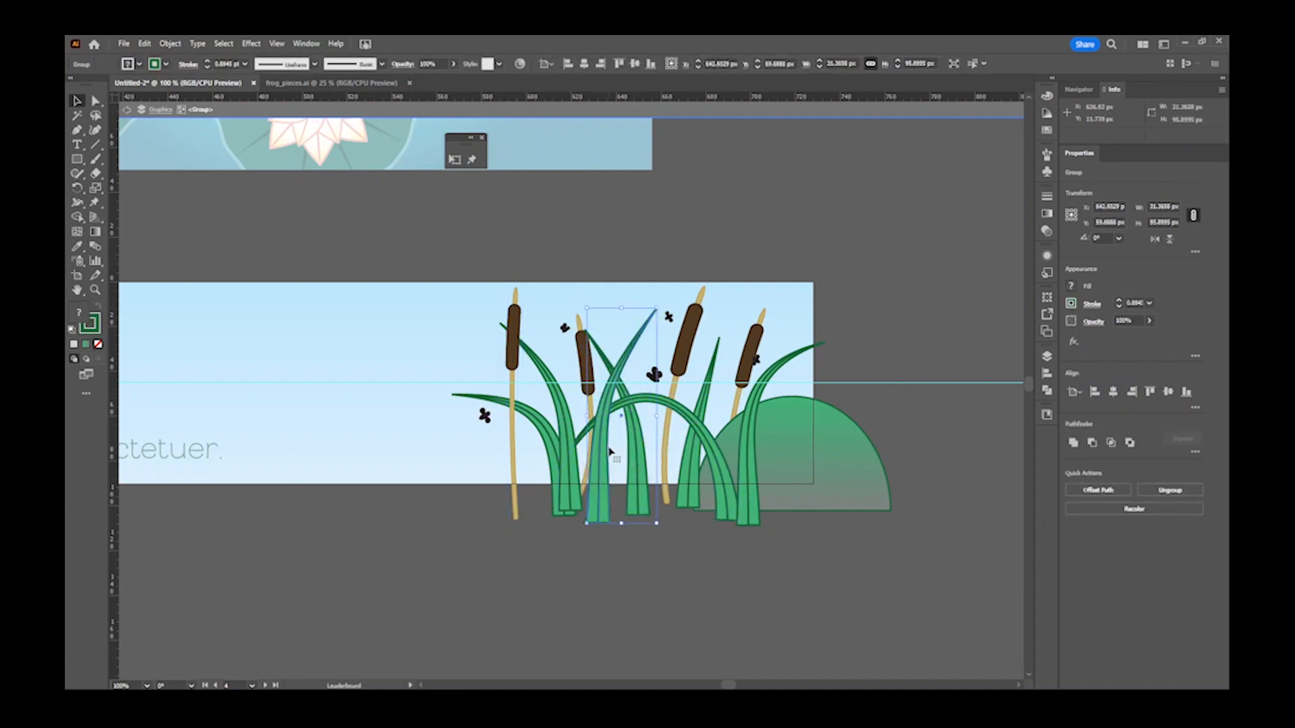
left_click(584, 362)
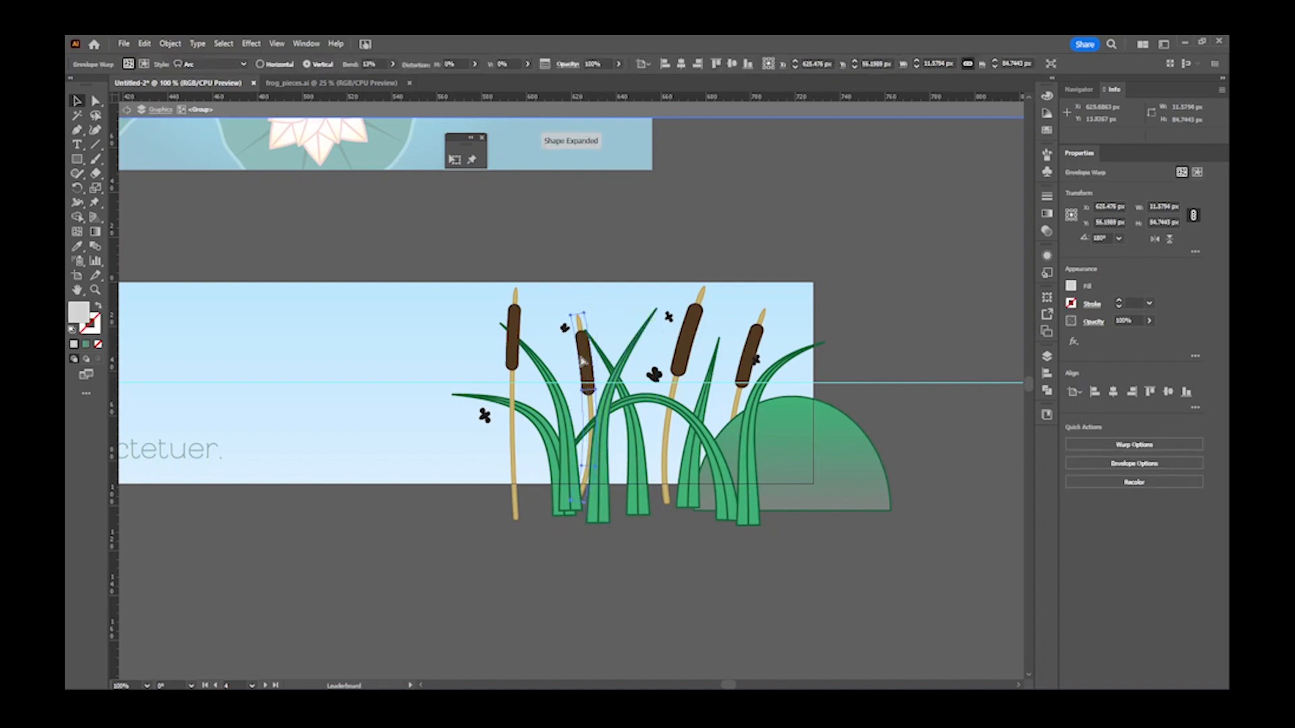
left_click(634, 533)
- Rearrange the flies around the right-hand cattails, adding a copy between the upper cattails and deleting the leftmost fly
left_click_drag(758, 369, 795, 390)
mouse_move(653, 375)
left_mouse_down()
mouse_move(738, 361)
mouse_move(735, 321)
mouse_move(660, 368)
left_mouse_up()
left_click(701, 341)
left_click_drag(671, 316, 733, 302)
left_click_drag(793, 381, 633, 301)
left_click_drag(492, 437, 571, 408)
key("Delete")
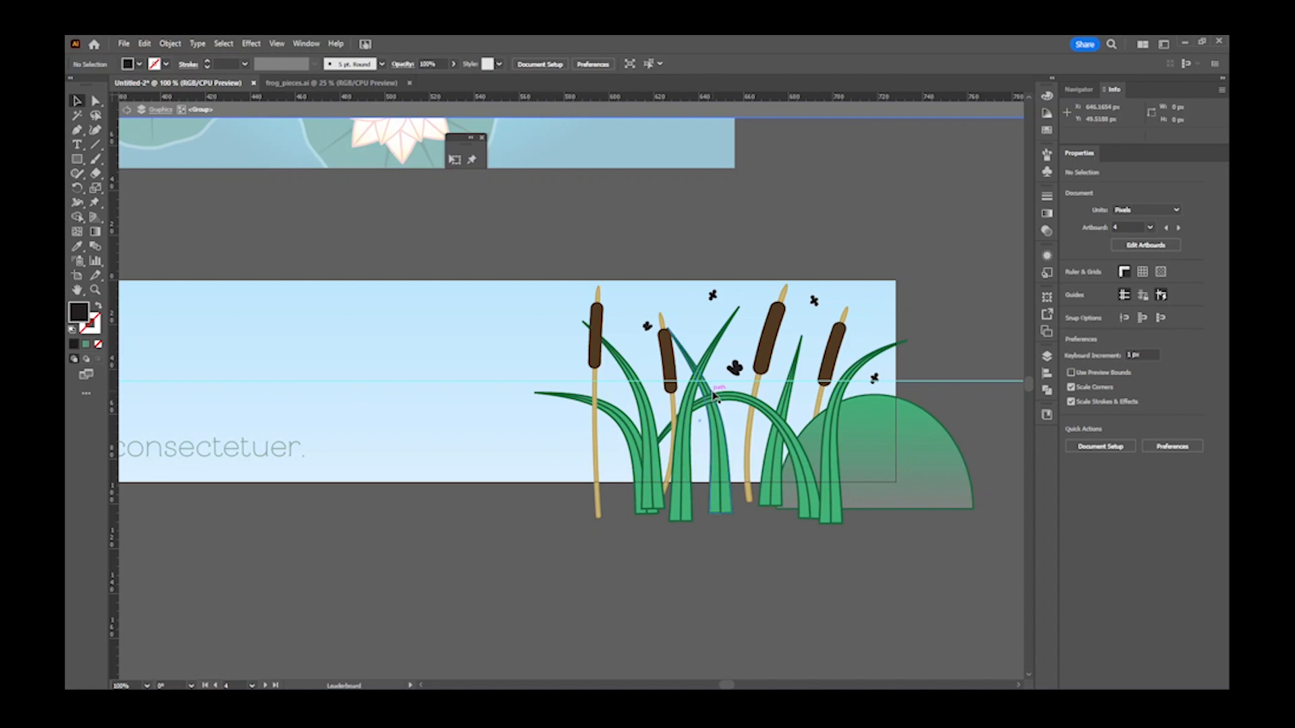
- Duplicate the large middle fly onto the tip of the leftmost grass blade, rotate it to about 75°, and exit isolation
left_click_drag(733, 369, 539, 388)
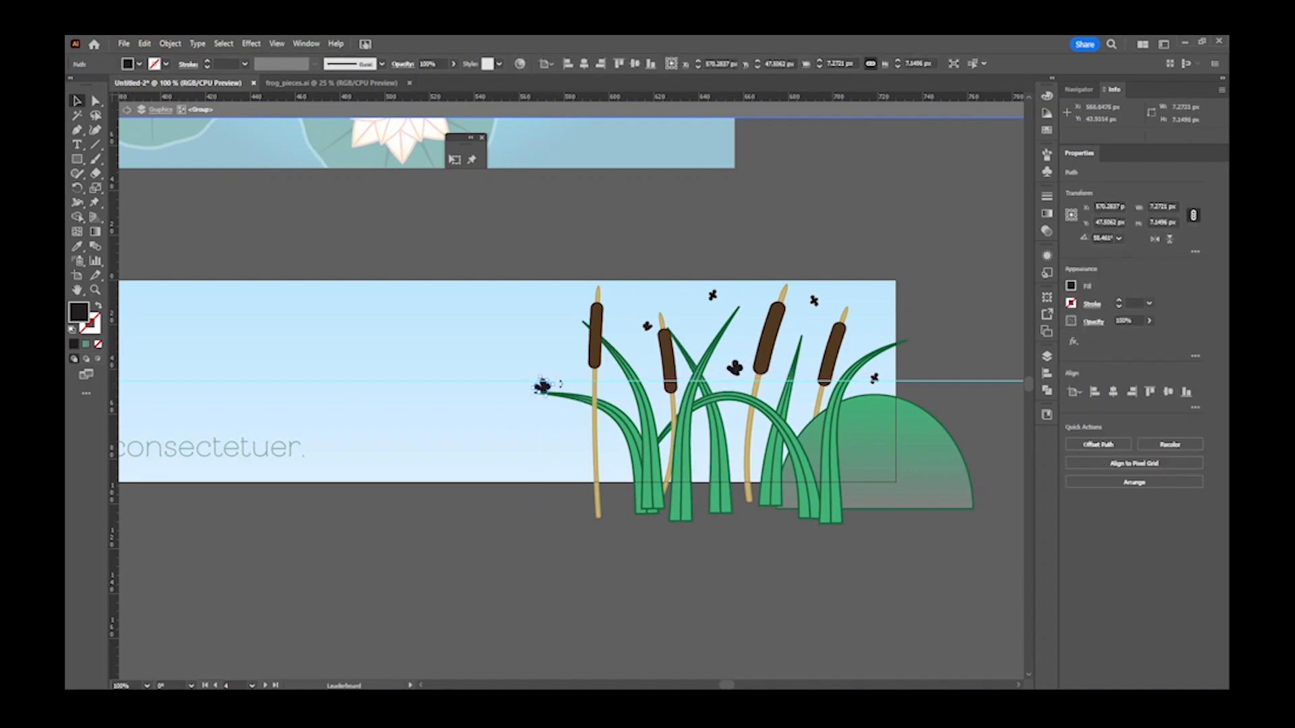
left_click(557, 364)
left_click(544, 389)
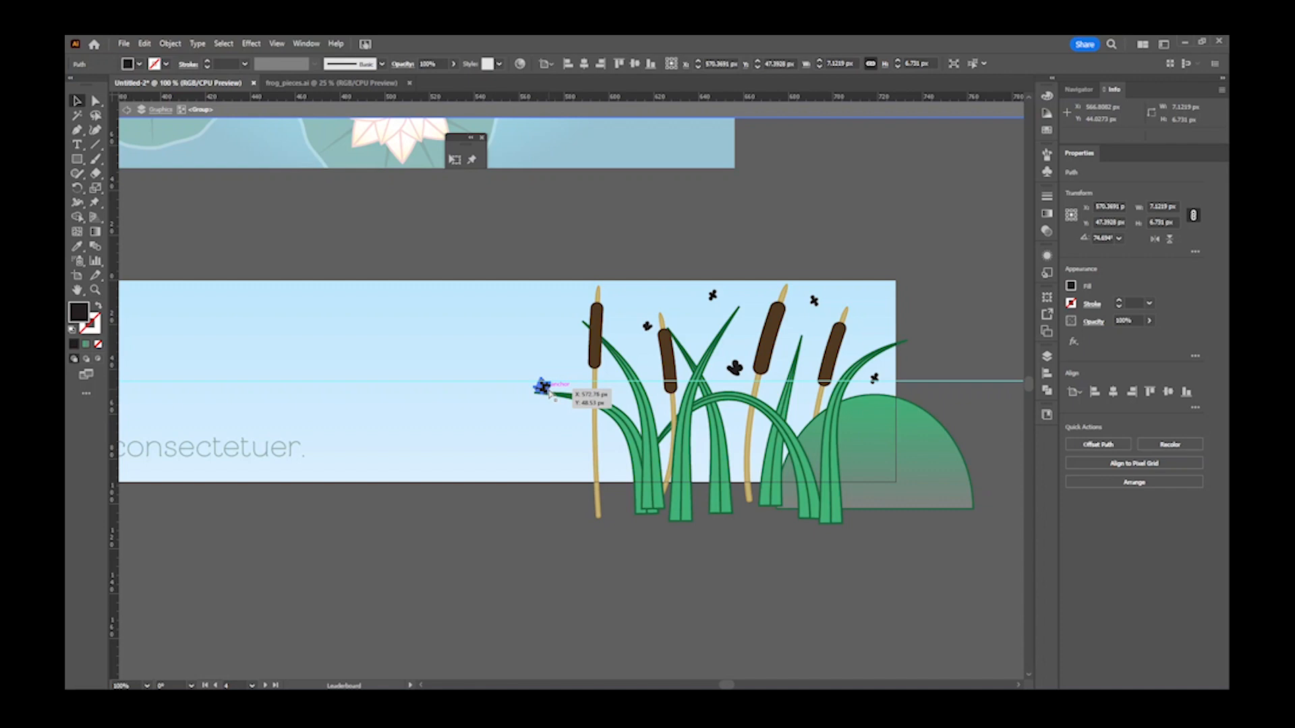
left_click(485, 588)
left_click_drag(460, 559, 793, 515)
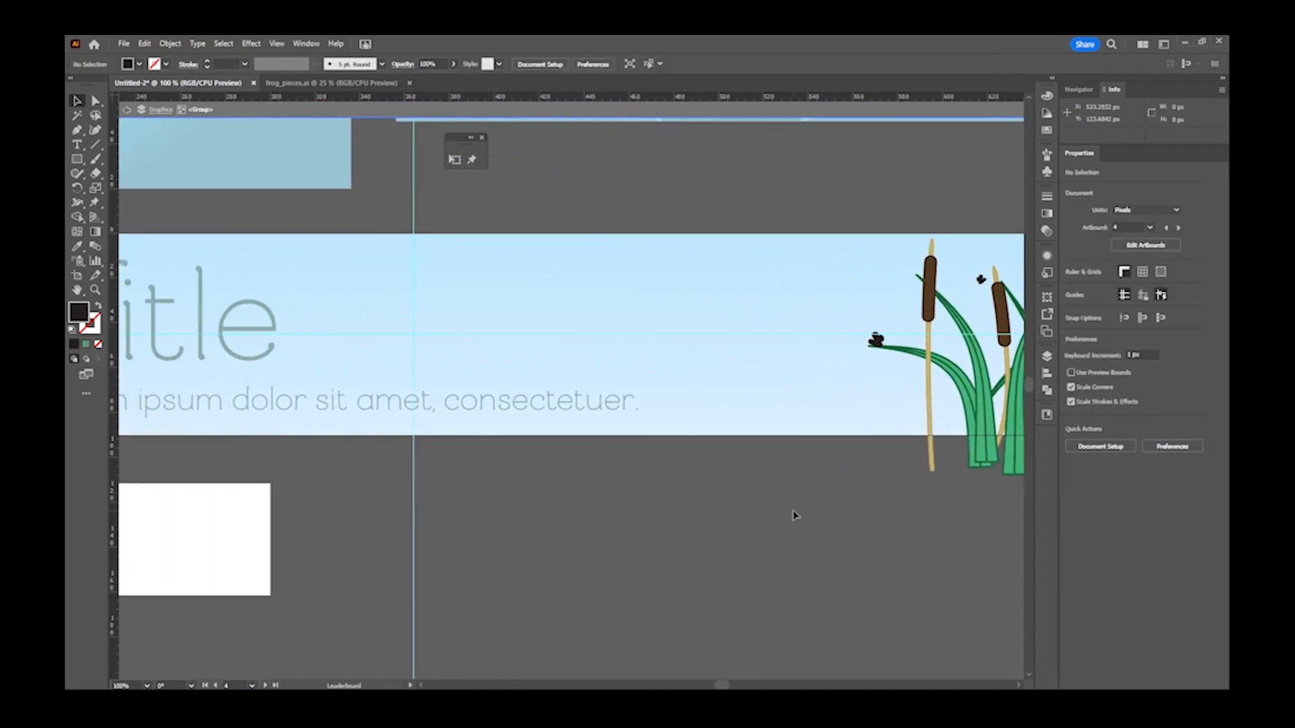
scroll(794, 515, "down", 3)
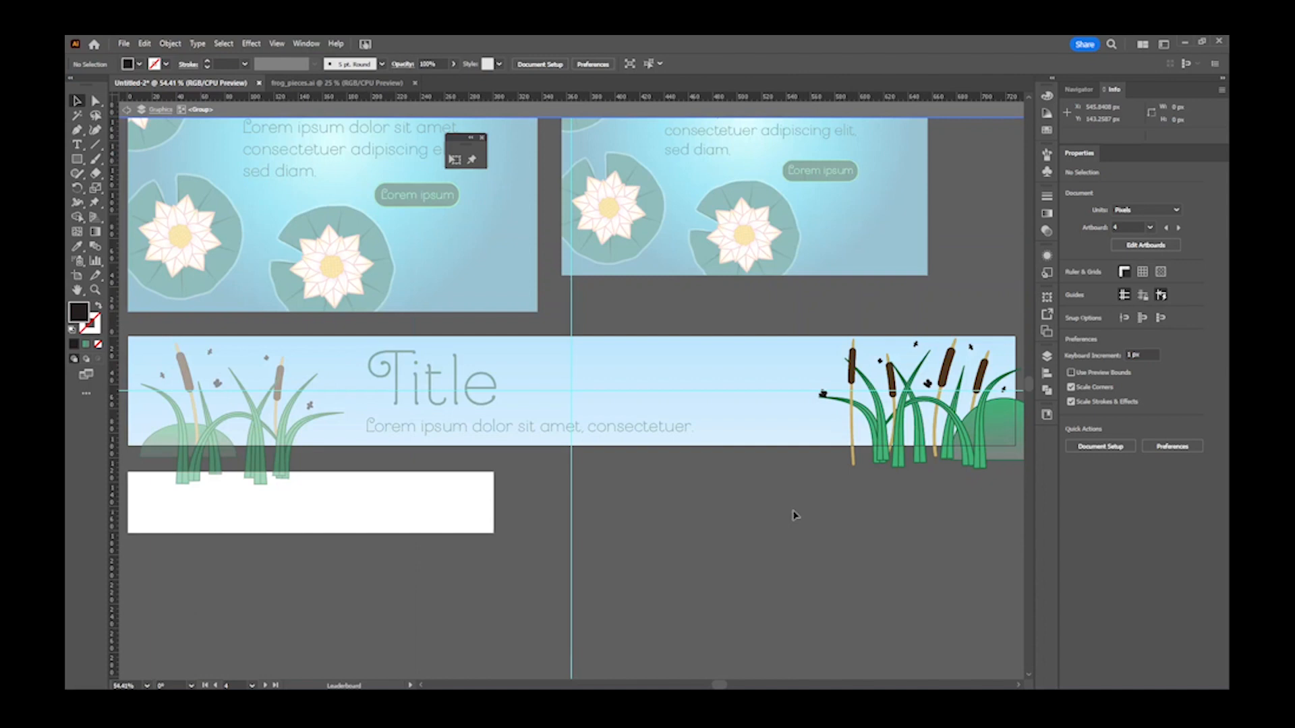
left_click(128, 112)
- Ungroup the pair of loose flies above the water lily in the source artwork beside the banners
left_click_drag(855, 526, 765, 509)
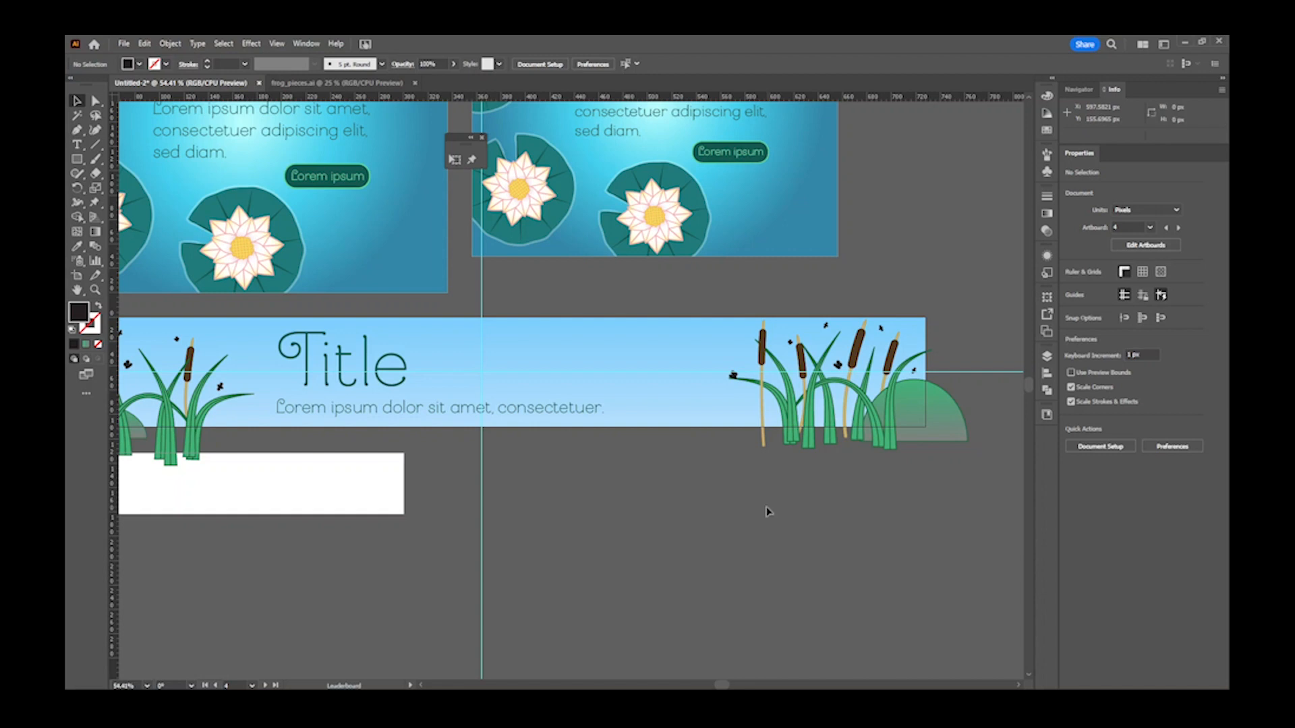
left_click_drag(528, 398, 876, 468)
left_click_drag(138, 288, 748, 355)
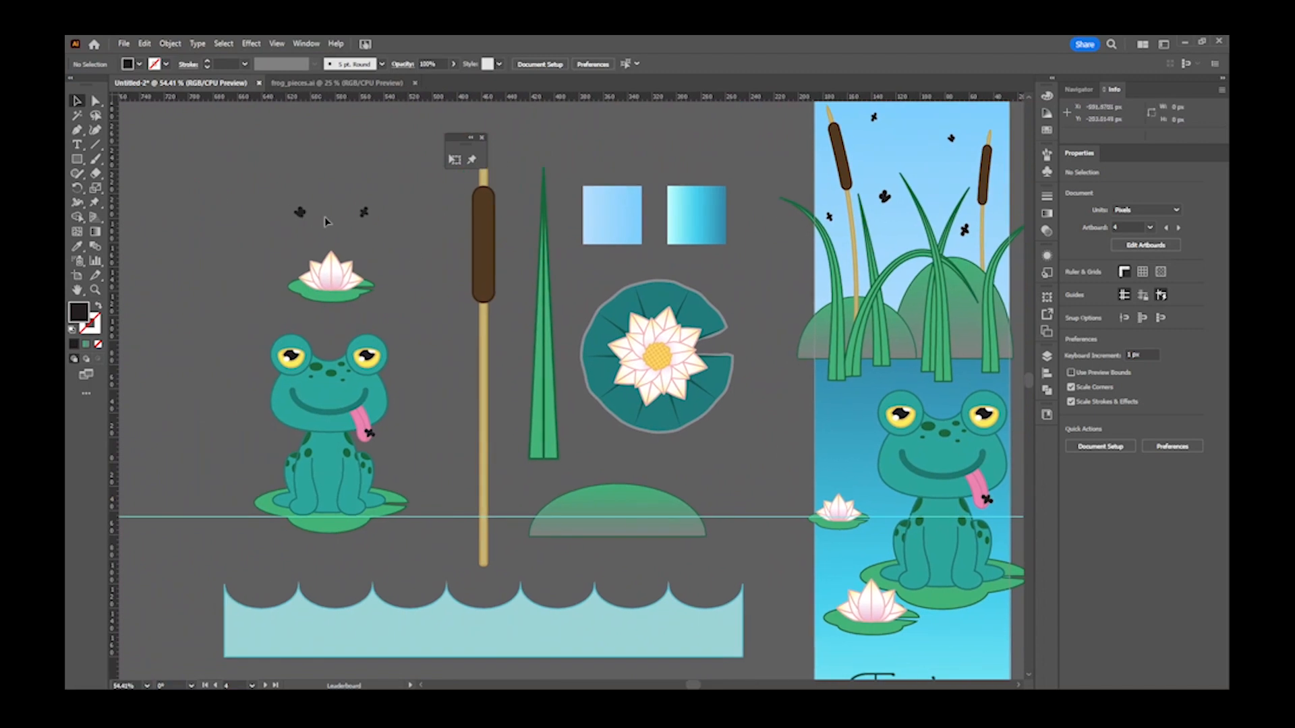
right_click(364, 213)
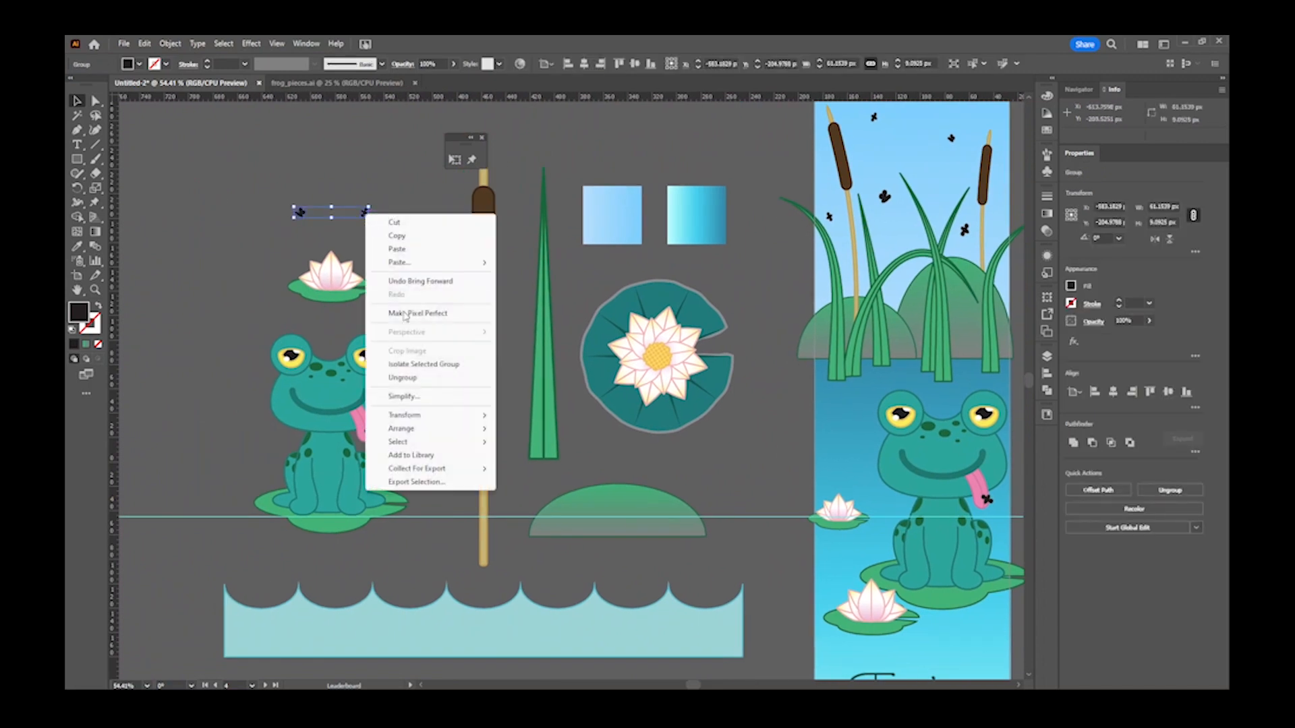
left_click(410, 381)
left_click(428, 266)
- Bring the right-hand loose fly over from the source artwork to just below the leaderboard banner
left_click_drag(364, 213, 208, 315)
left_click(520, 396)
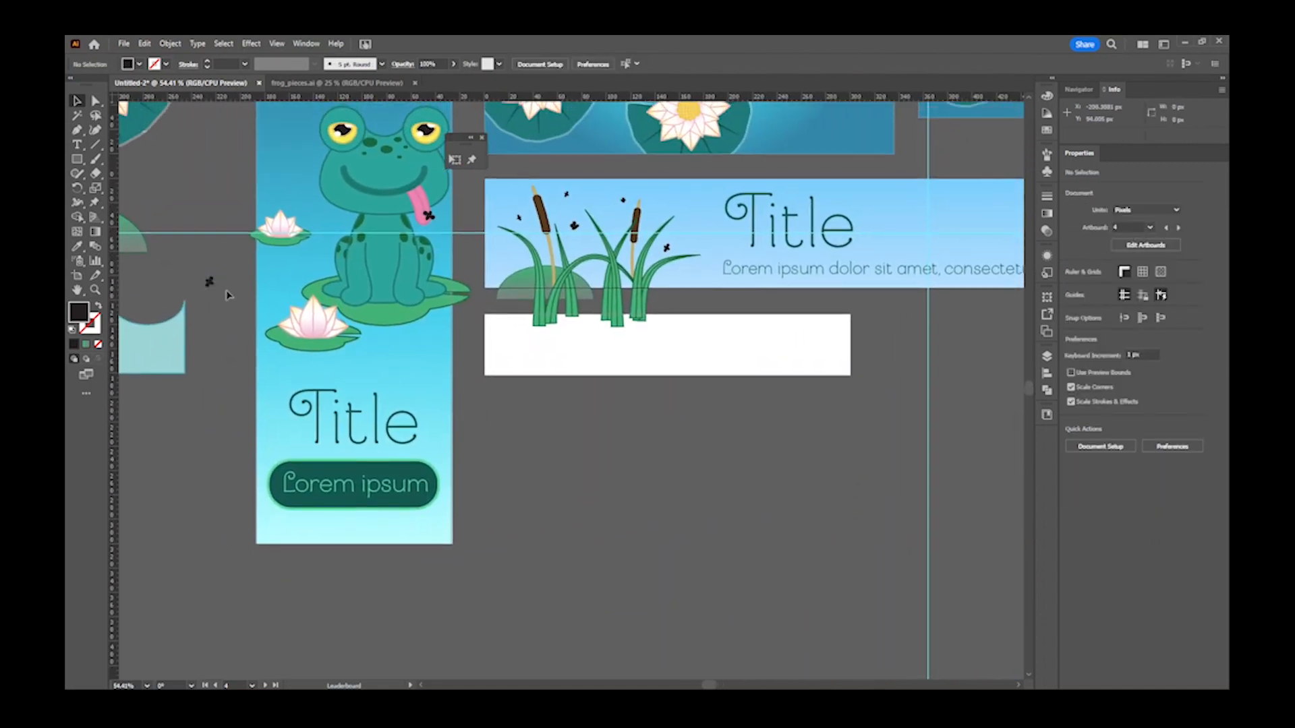
left_click_drag(210, 284, 652, 369)
left_click_drag(565, 369, 492, 403)
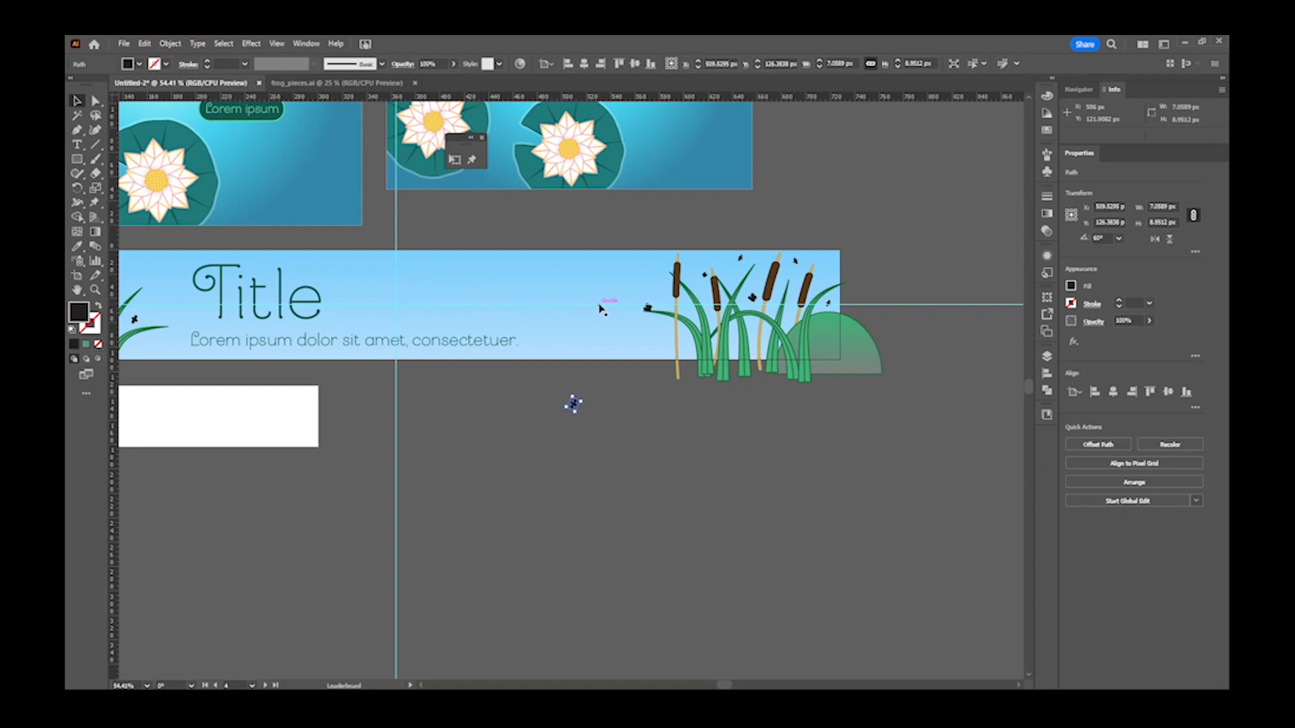
- Add a period after the word Title in the leaderboard banner's heading
left_click(592, 424)
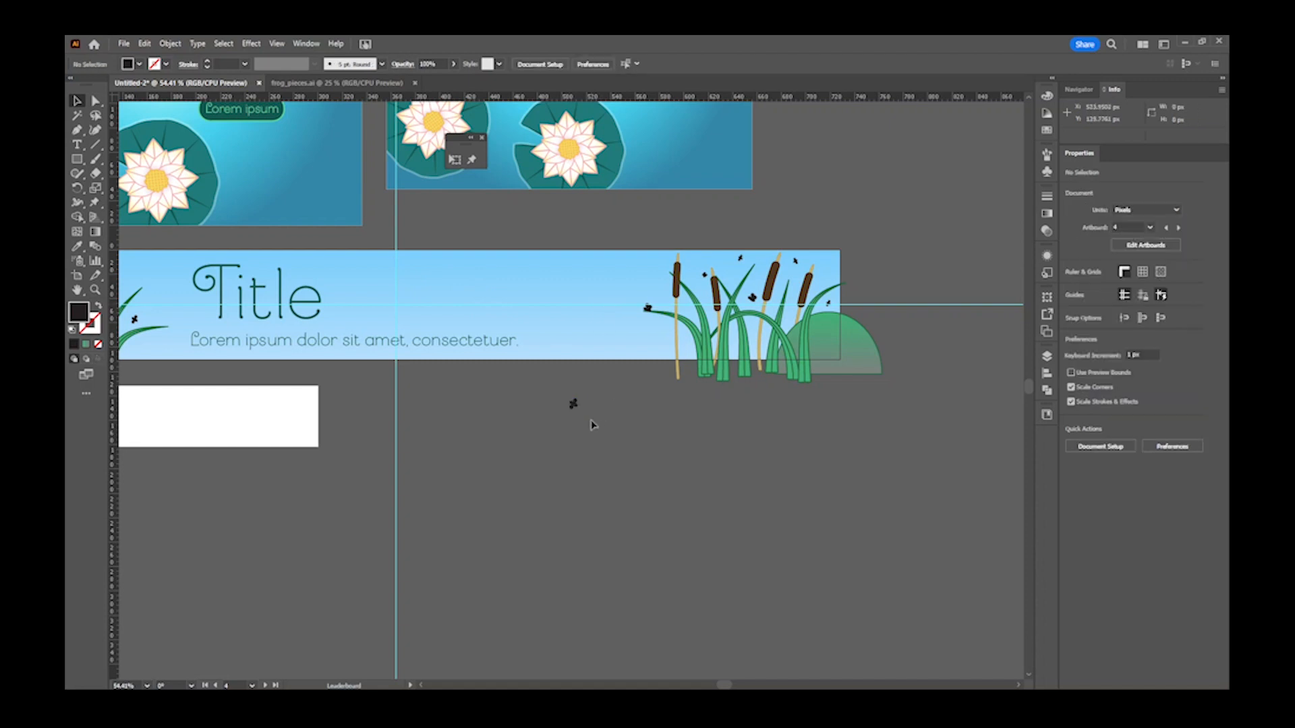
left_click(283, 306)
left_click(283, 307)
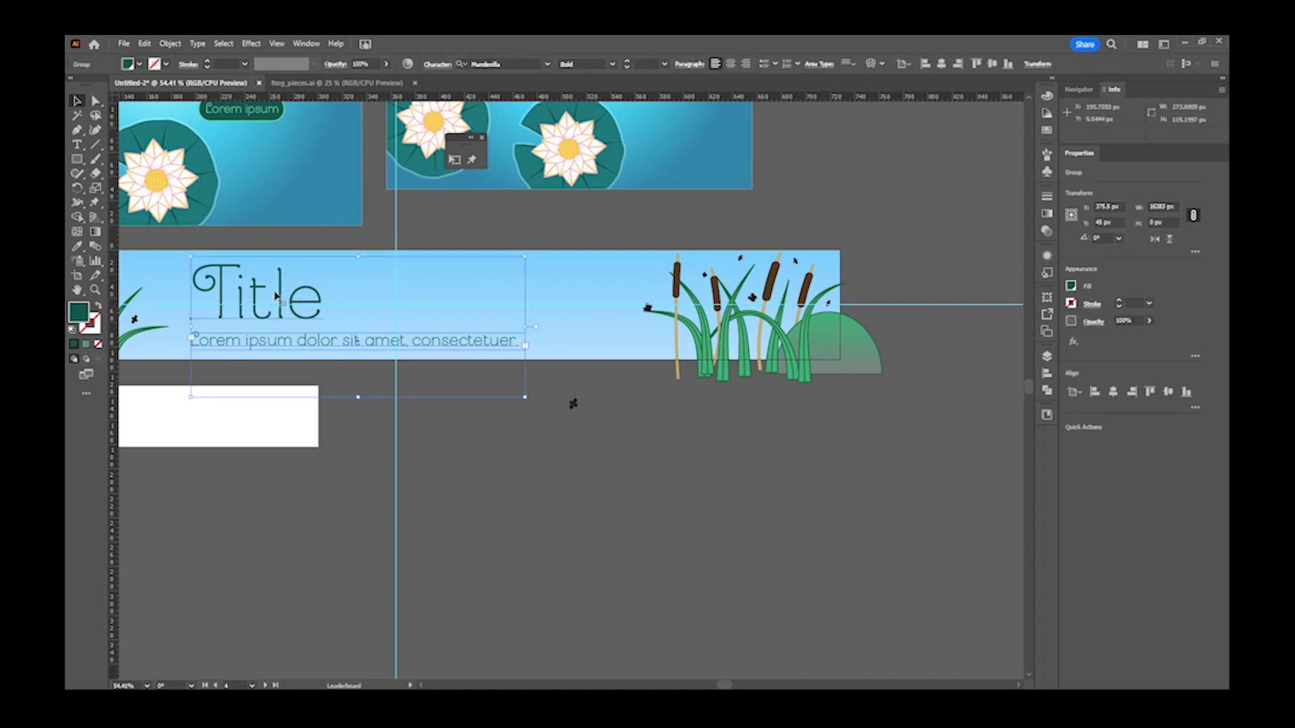
key("t")
left_click(310, 298)
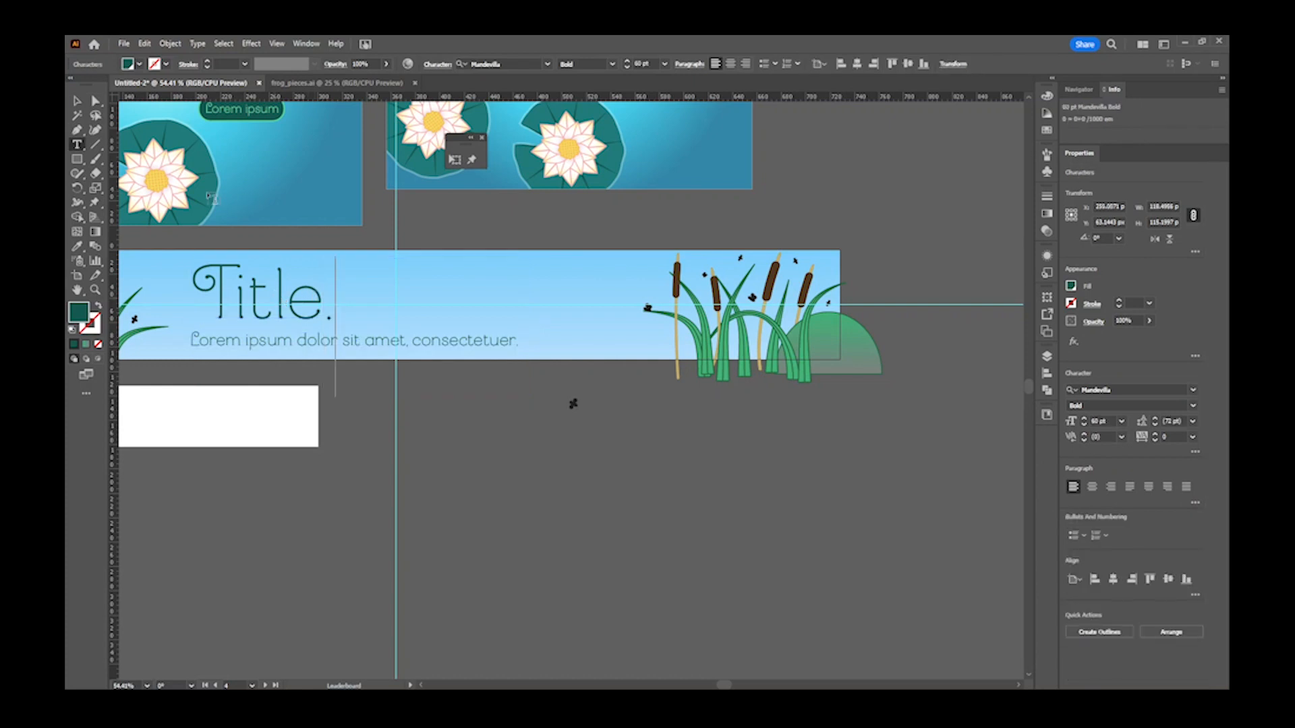
left_click(77, 100)
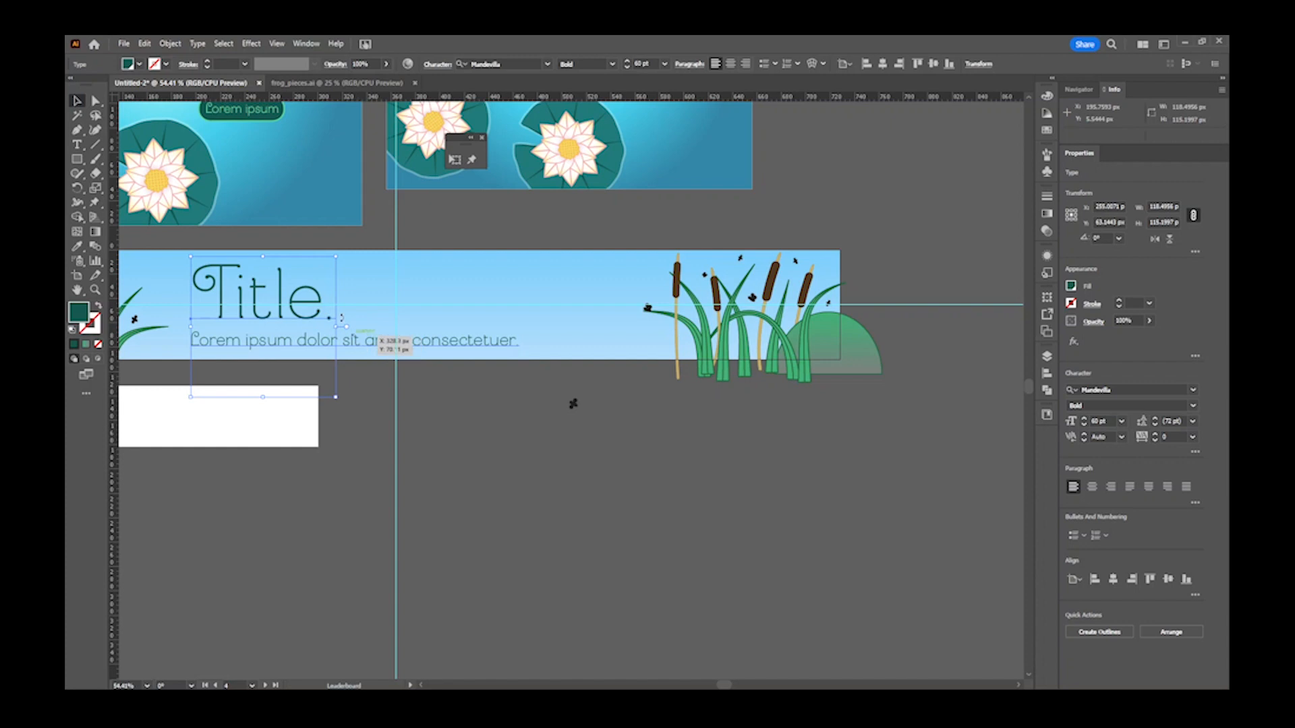
- Draw a looping flight path about 221 × 41 px with the Curvature tool, from the heading's period toward the right-hand cattails
left_click(97, 130)
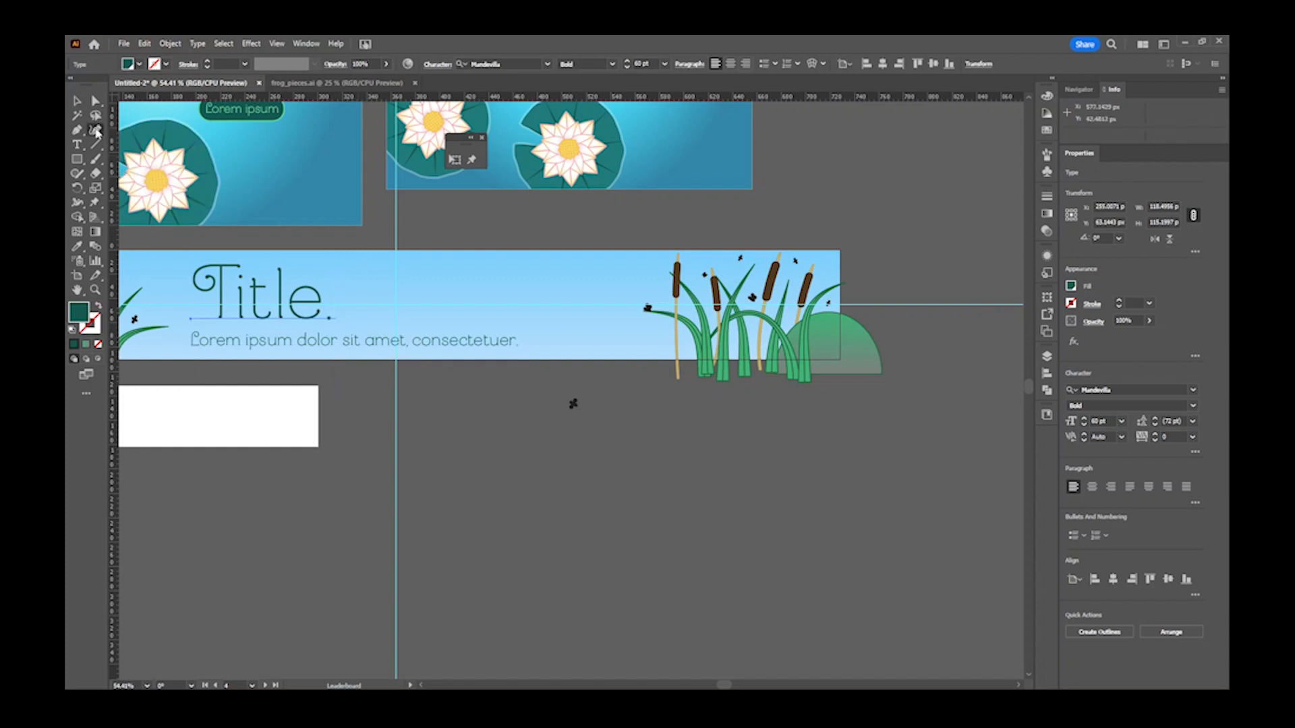
left_click(332, 313)
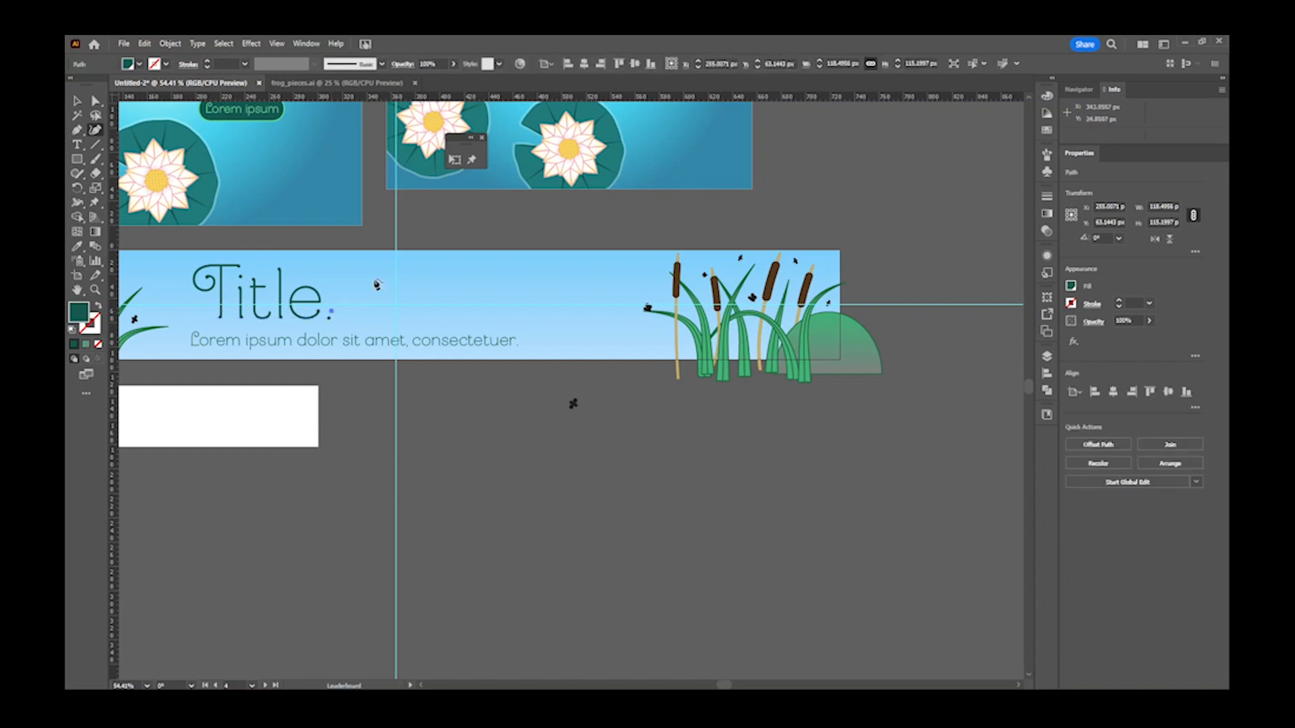
left_click(405, 277)
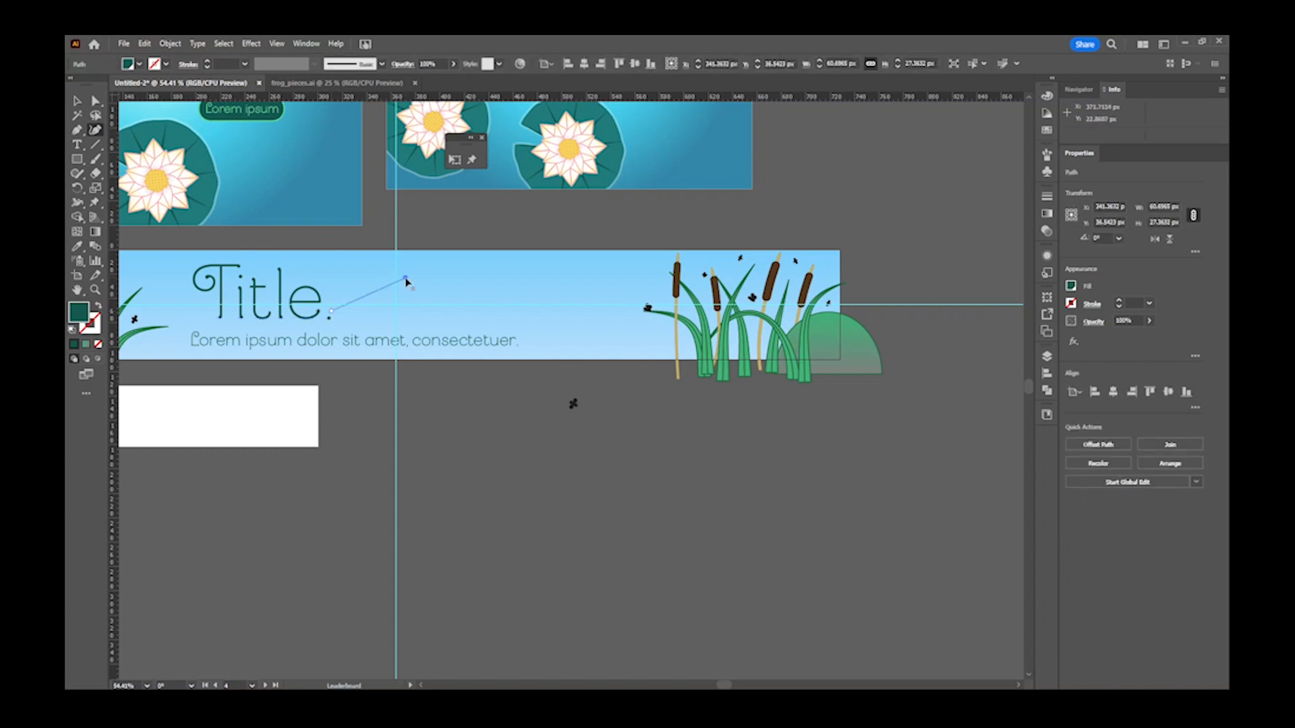
left_click(479, 306)
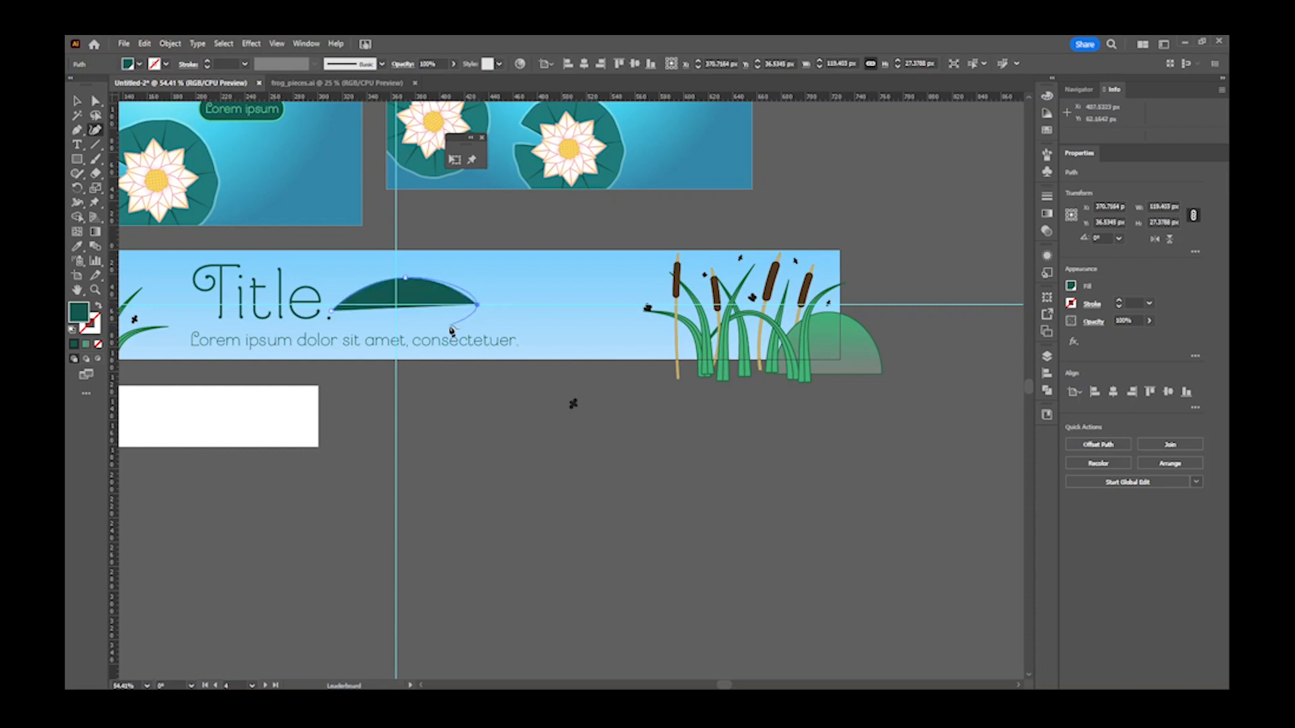
left_click(474, 322)
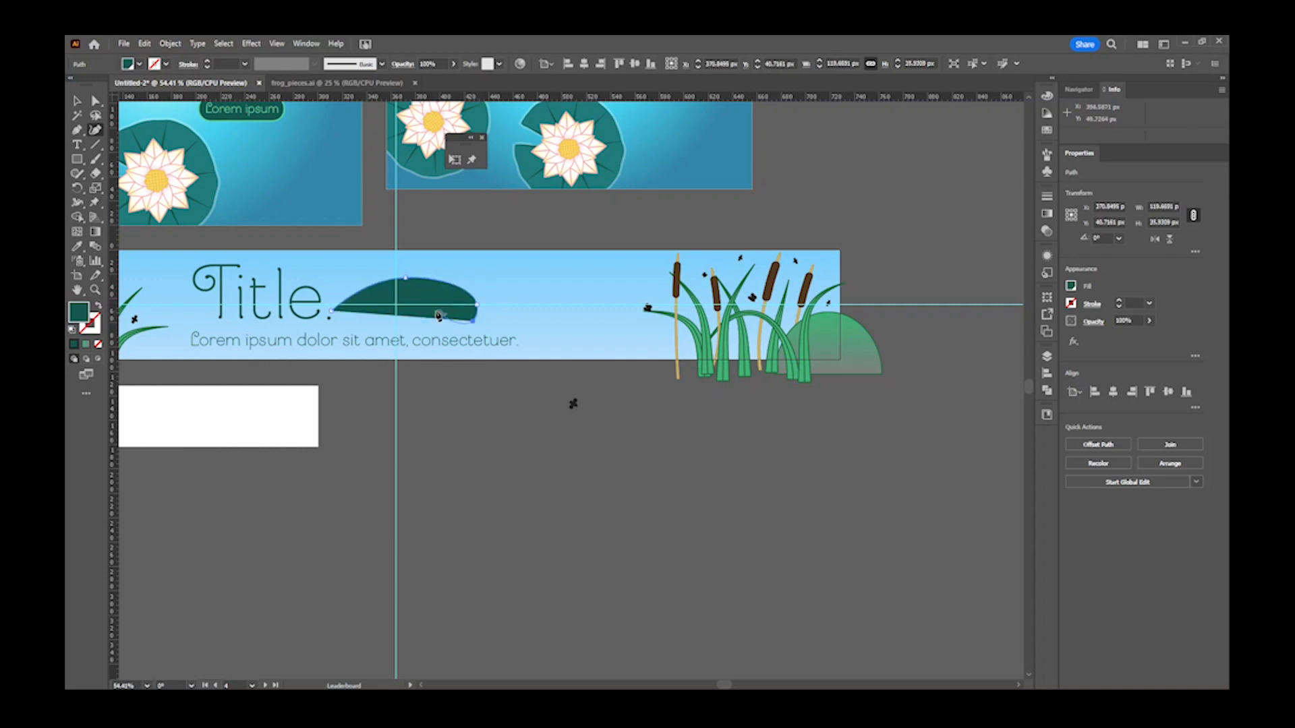
left_click(437, 315)
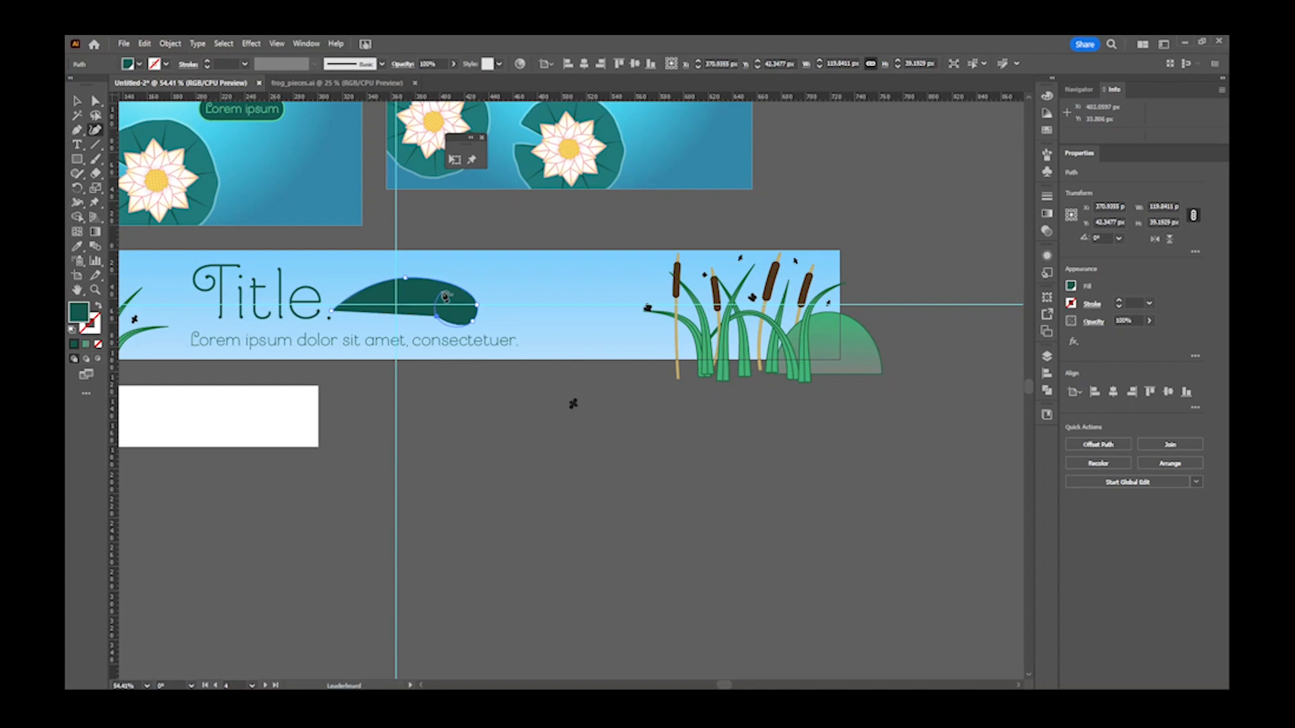
left_click(442, 291)
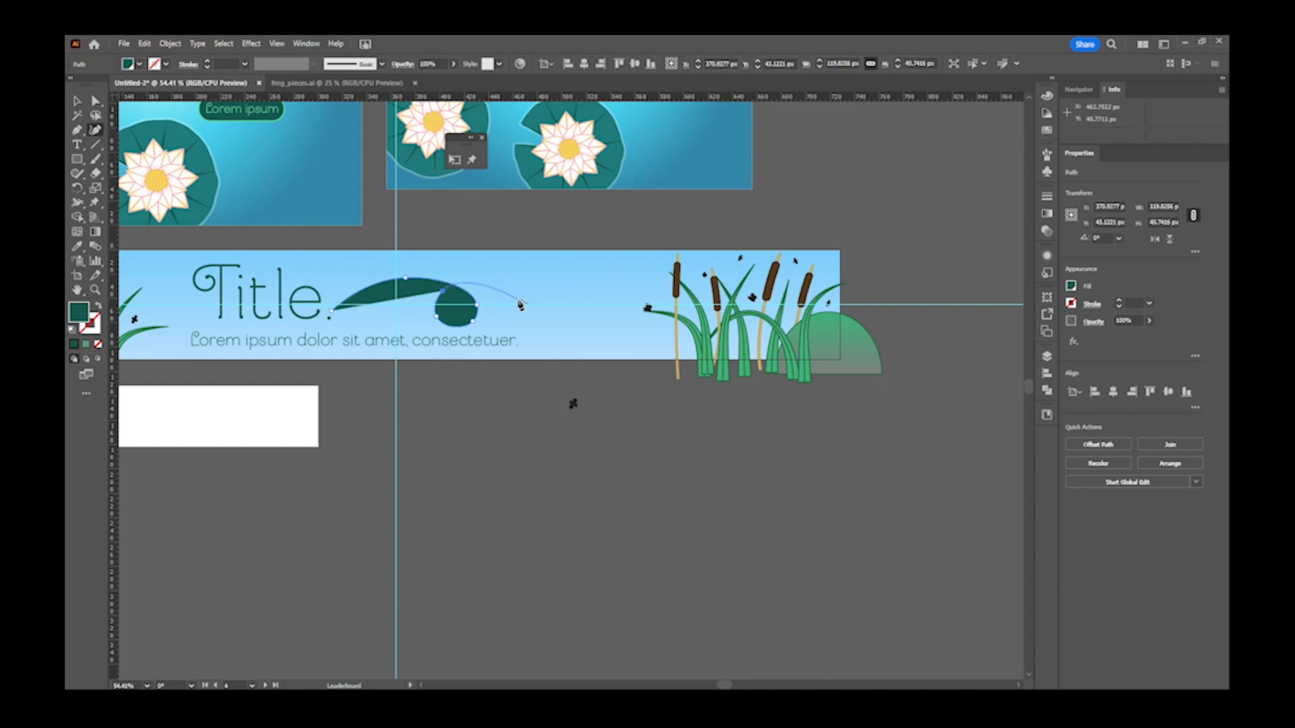
left_click(541, 325)
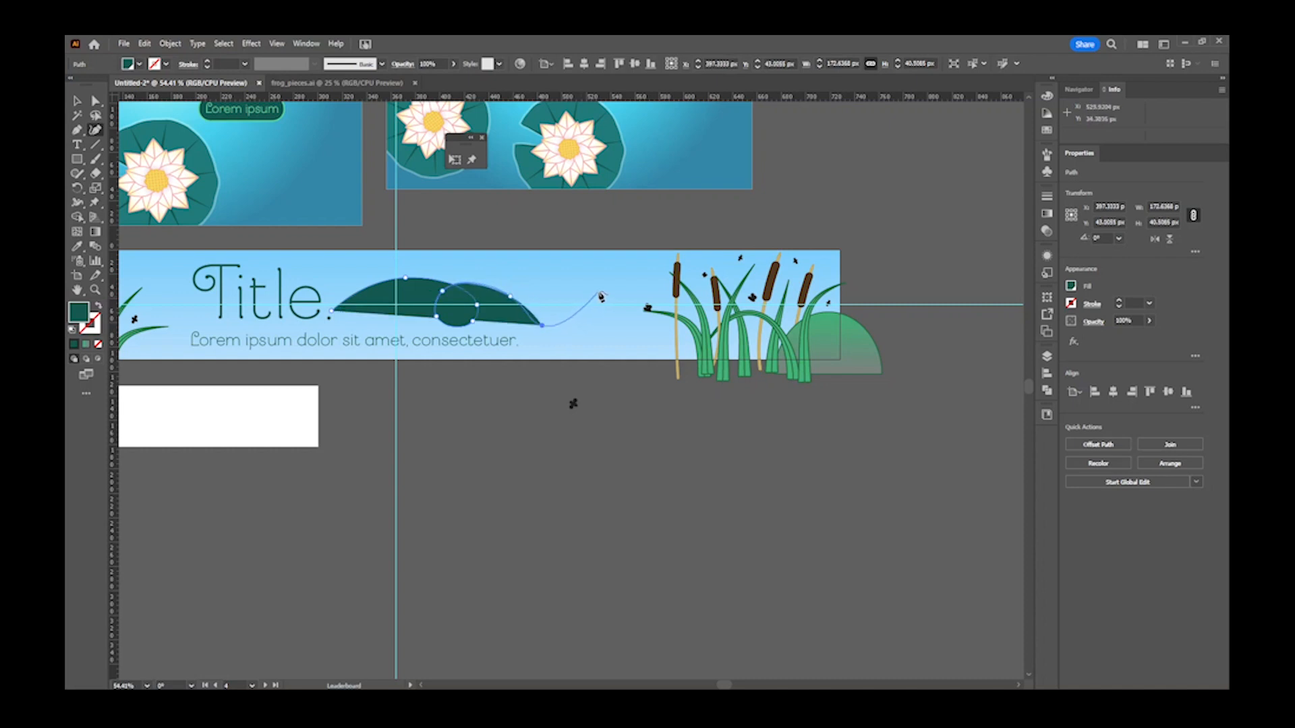
key("Escape")
left_click(601, 290)
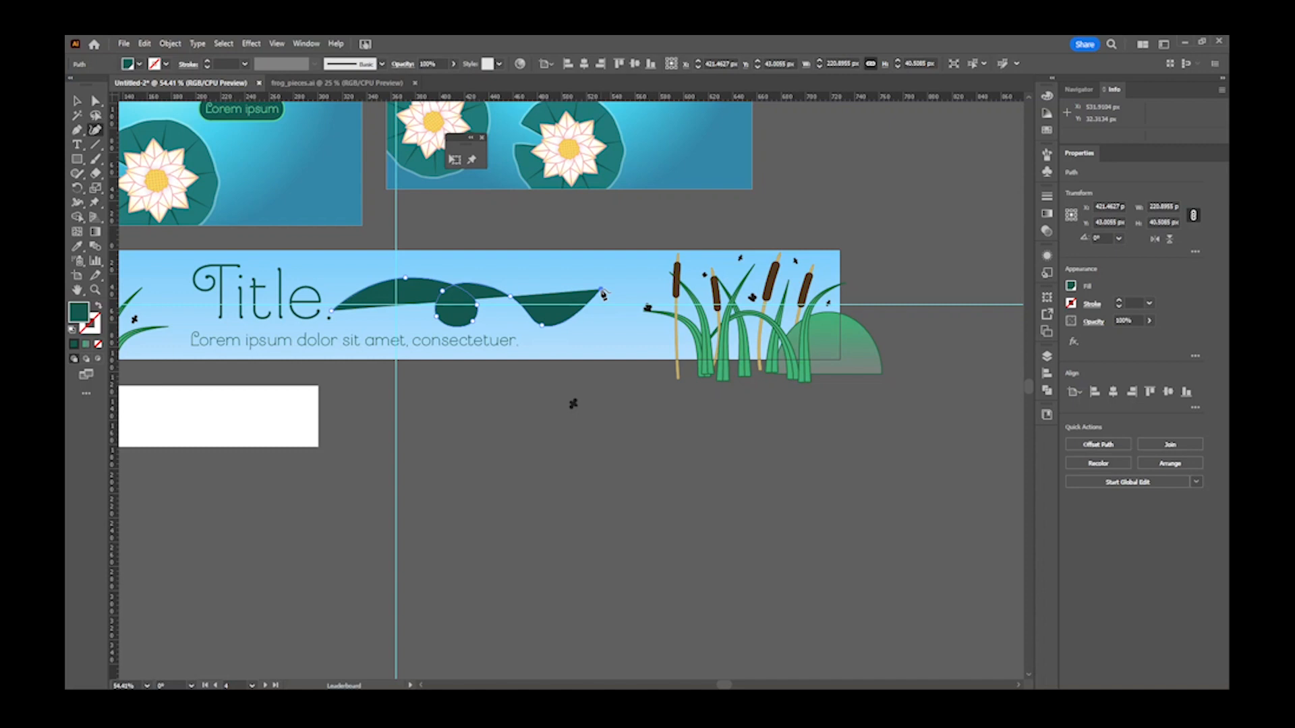
key("v")
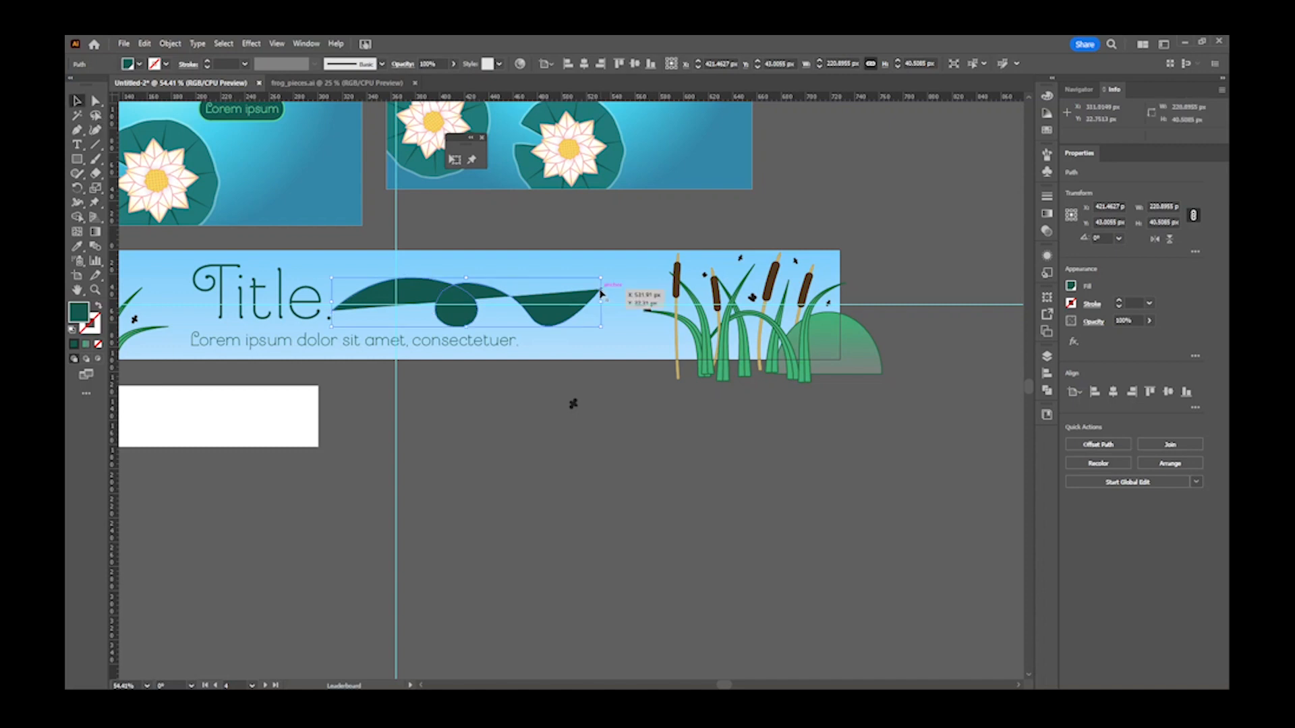
- Remove the flight path's fill and give it a dark green stroke matching the title
left_click(1070, 286)
left_click(941, 329)
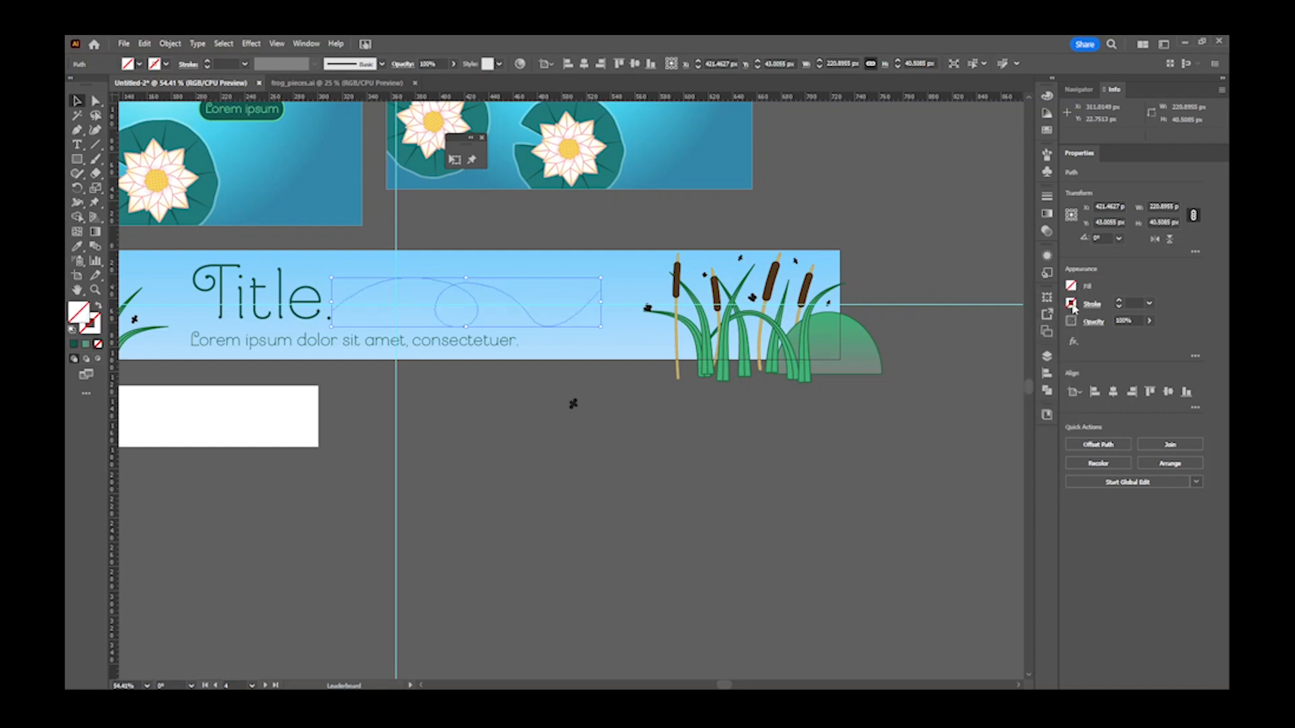
left_click(1071, 304)
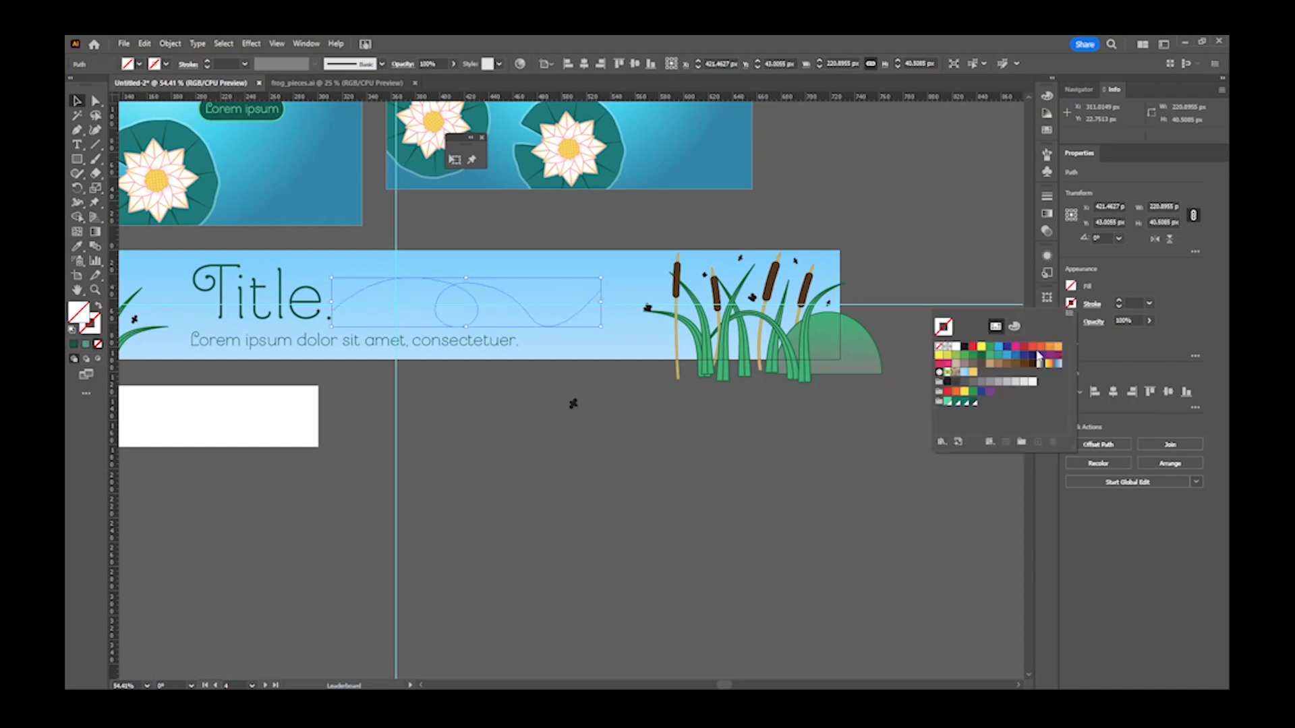
left_click(965, 402)
left_click(973, 402)
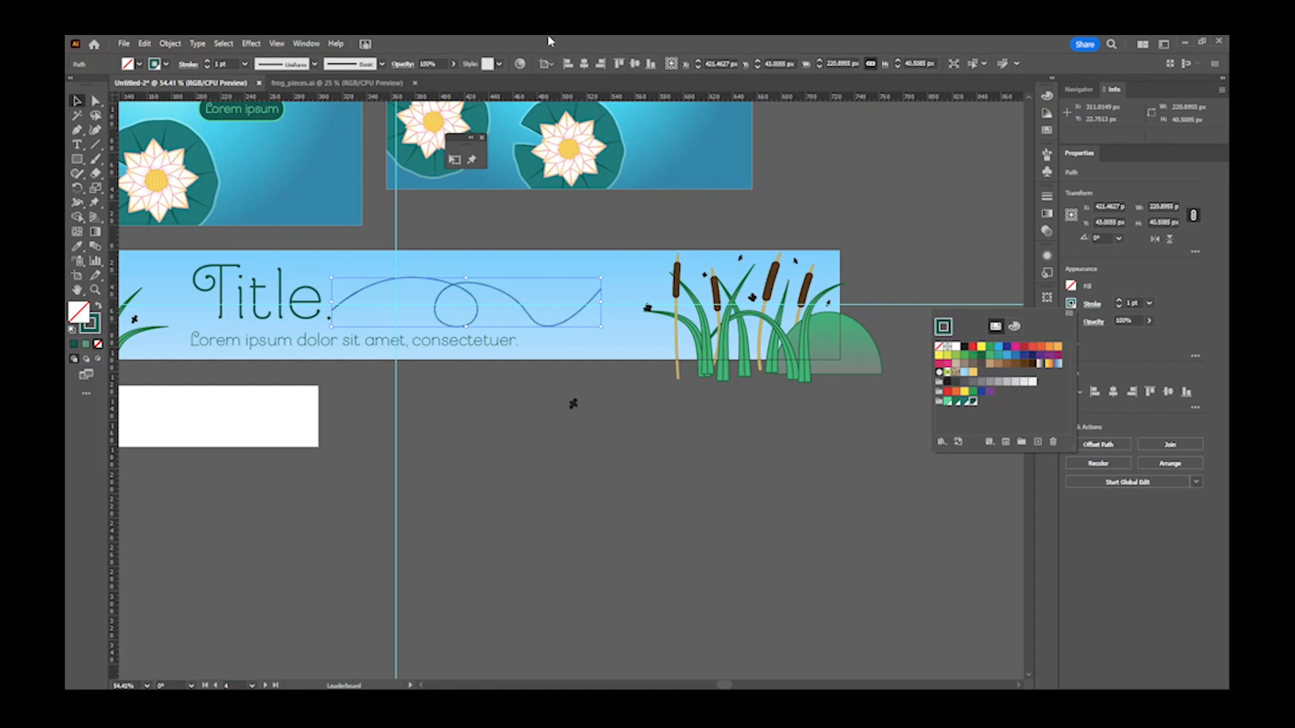
- Make the flight path's stroke a dashed line and shorten its dashes
left_click(193, 70)
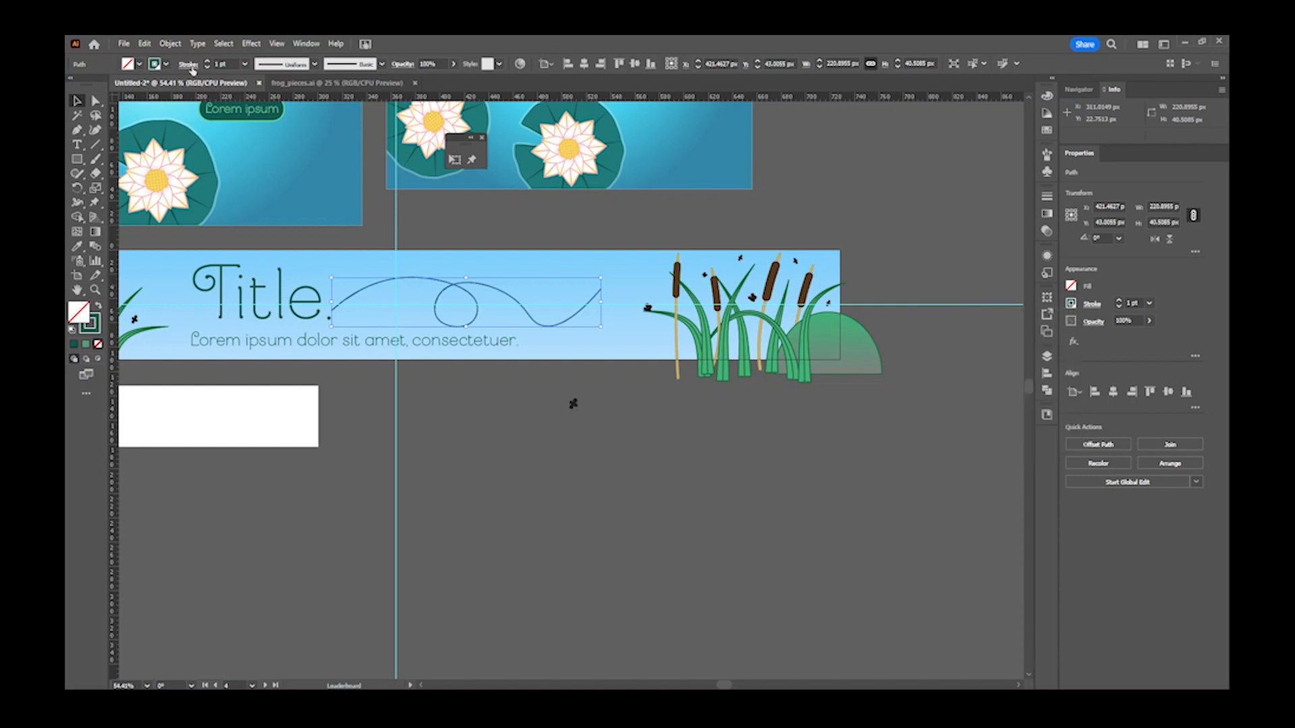
left_click(188, 66)
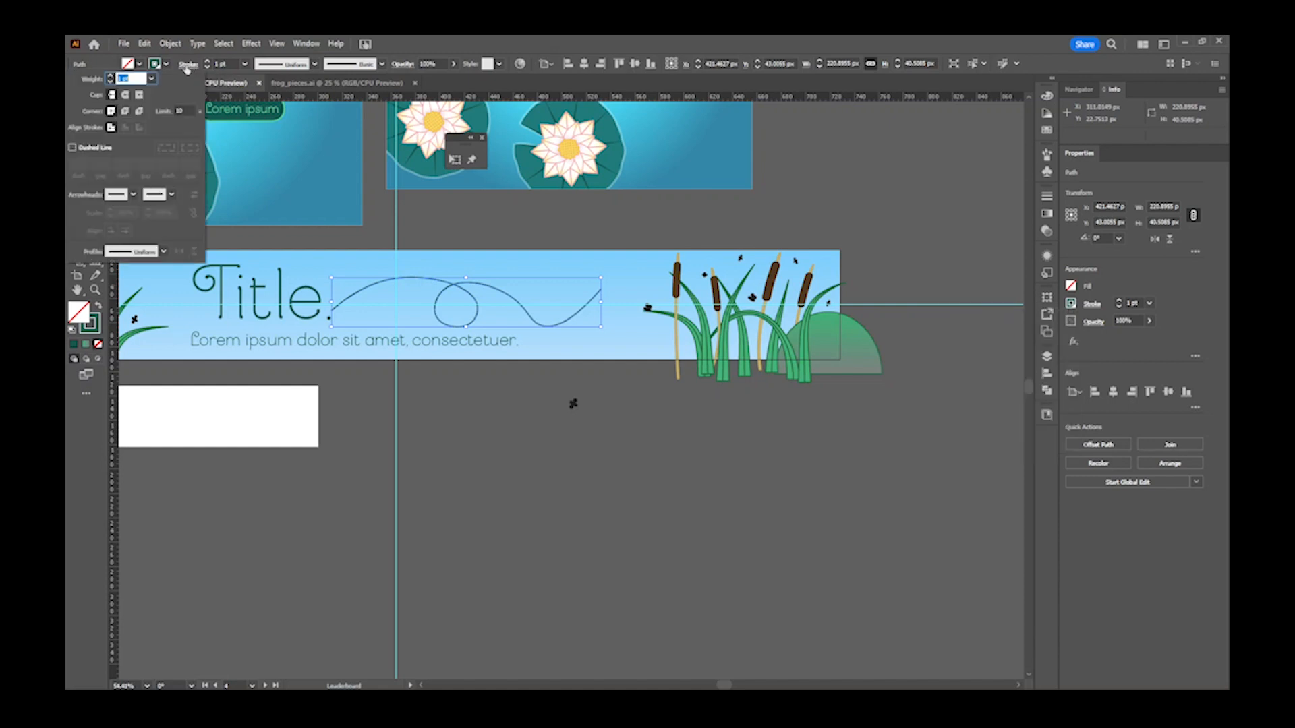
left_click(1086, 307)
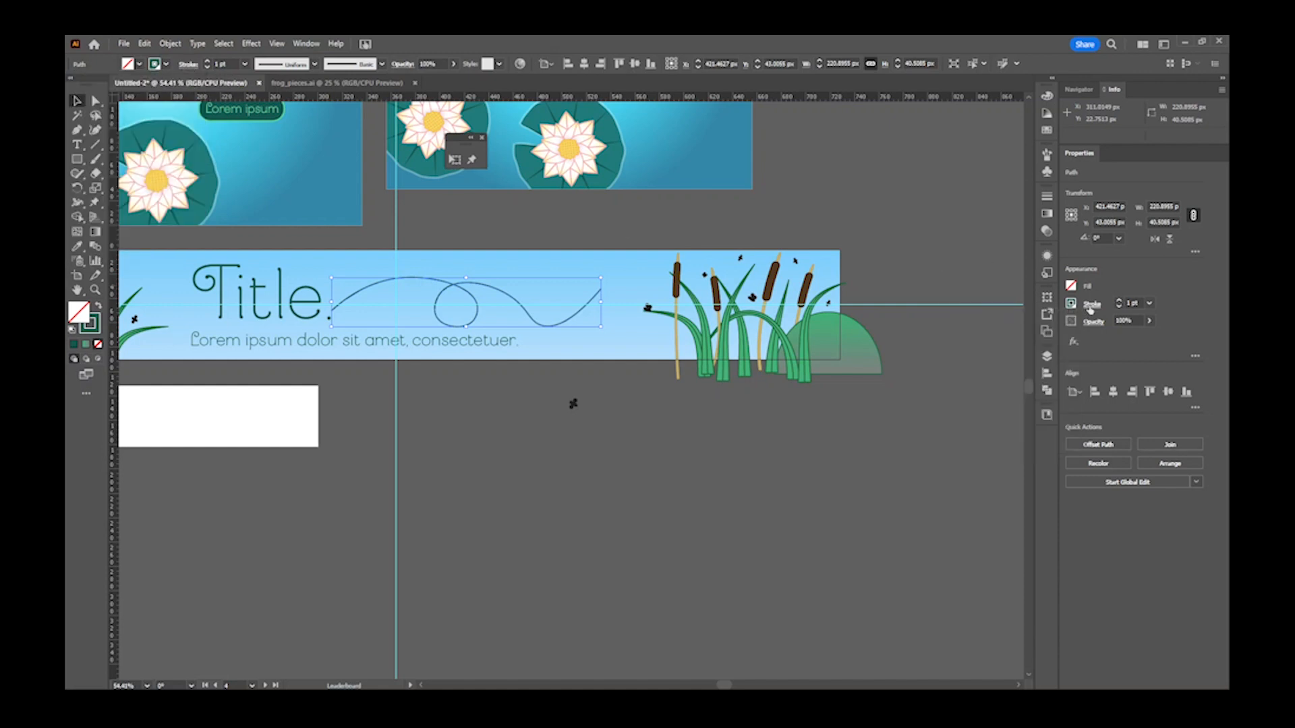
left_click(1090, 307)
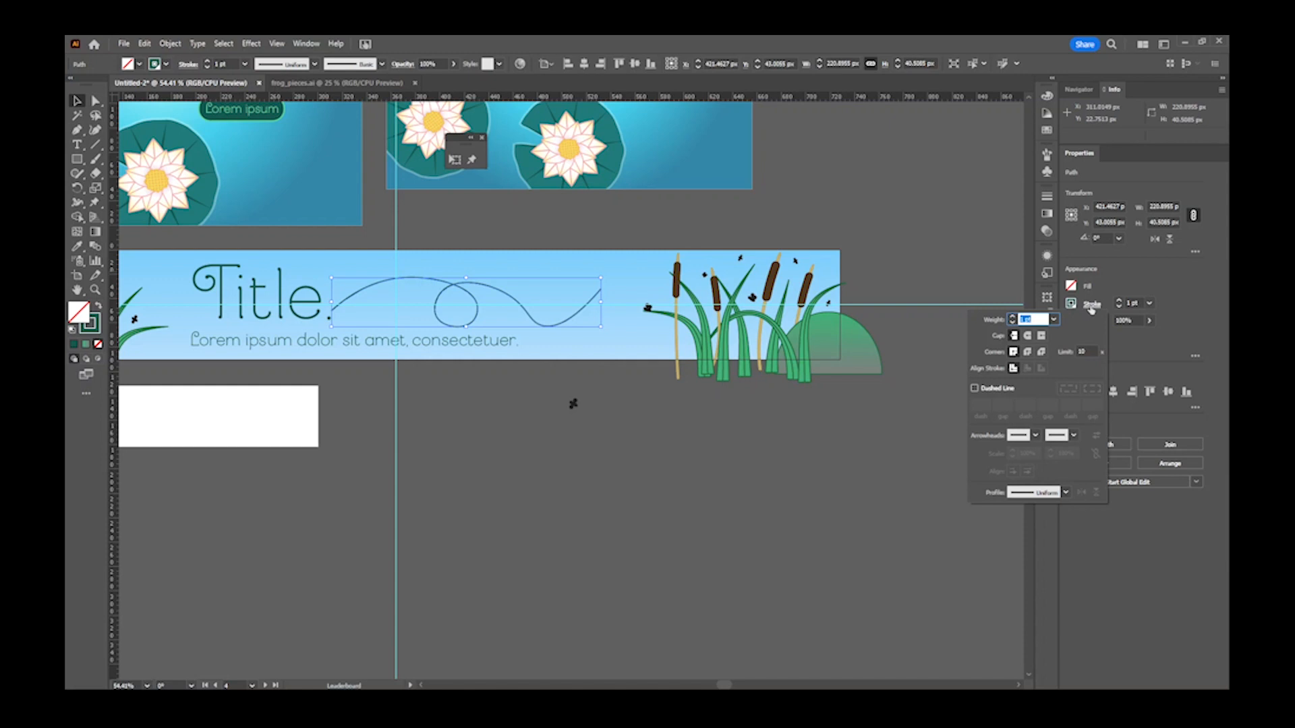
left_click(974, 388)
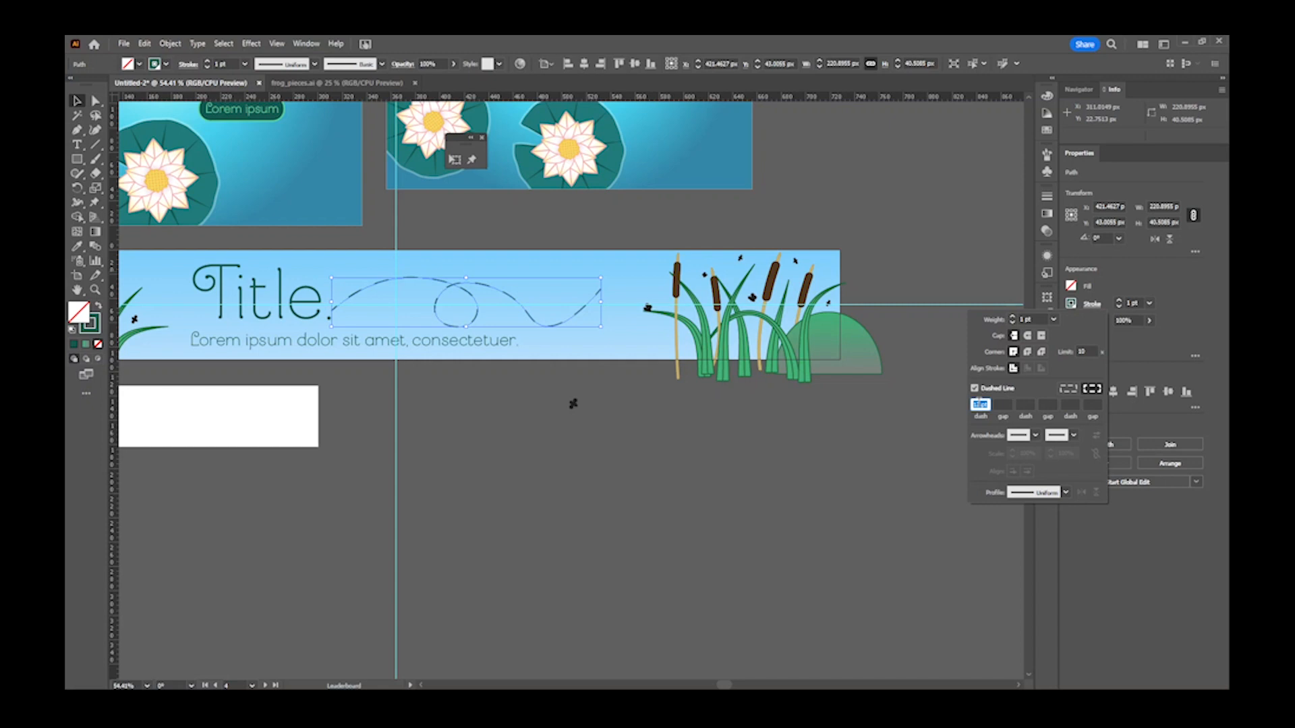
scroll(984, 402, "down", 7)
scroll(985, 404, "up", 2)
- Move the flight path's starting anchor point down onto the heading's period
left_click(95, 101)
key("a")
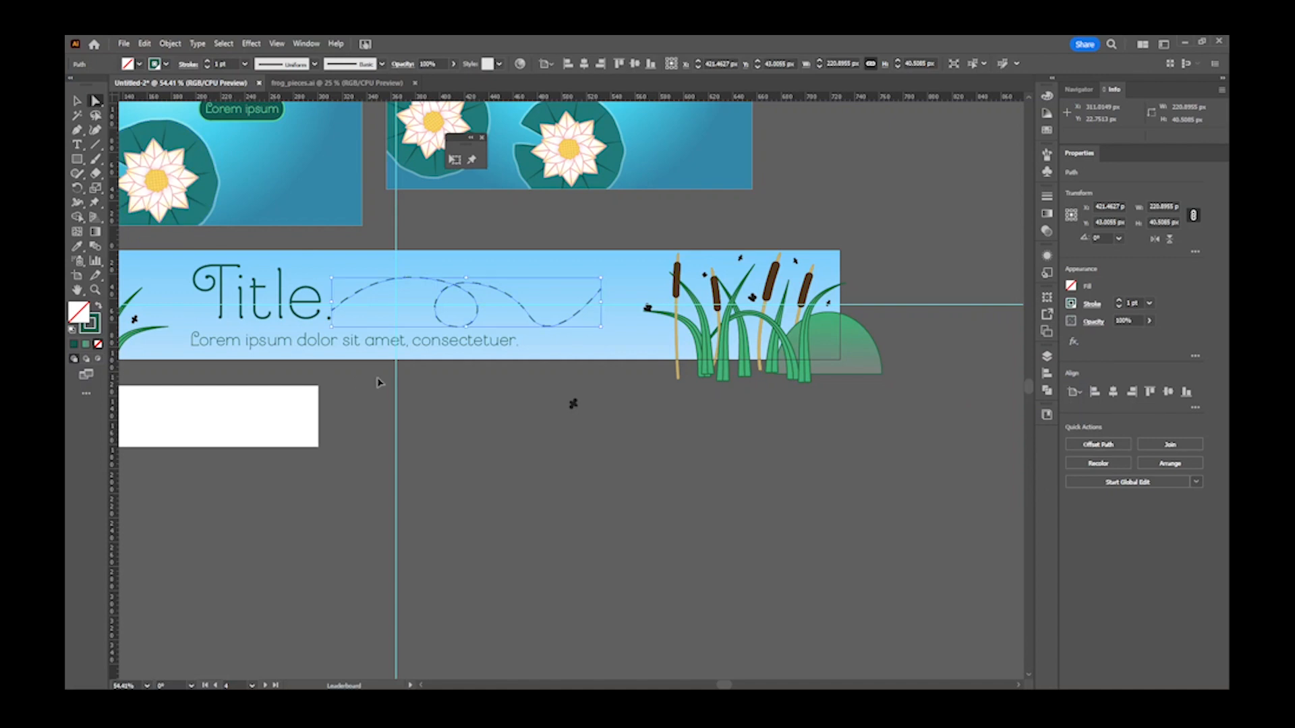
key("ctrl+1")
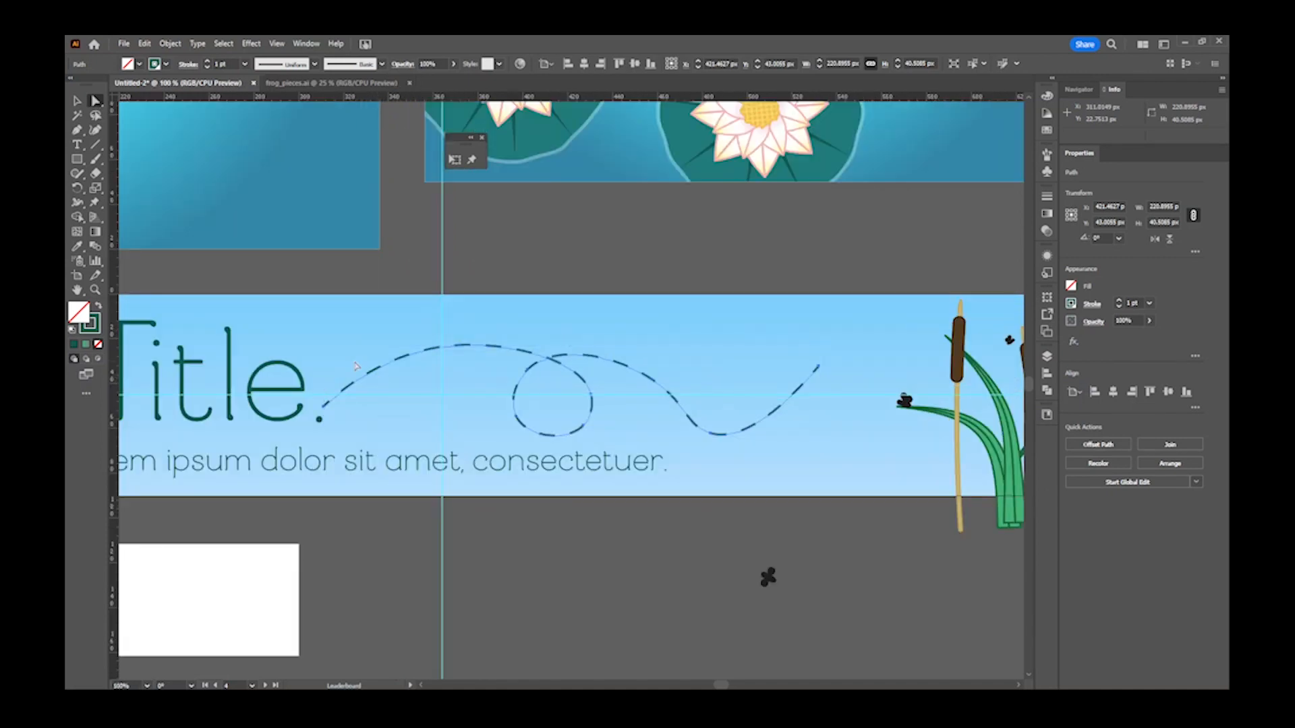
mouse_move(323, 407)
left_mouse_down()
mouse_move(334, 413)
mouse_move(323, 429)
left_mouse_up()
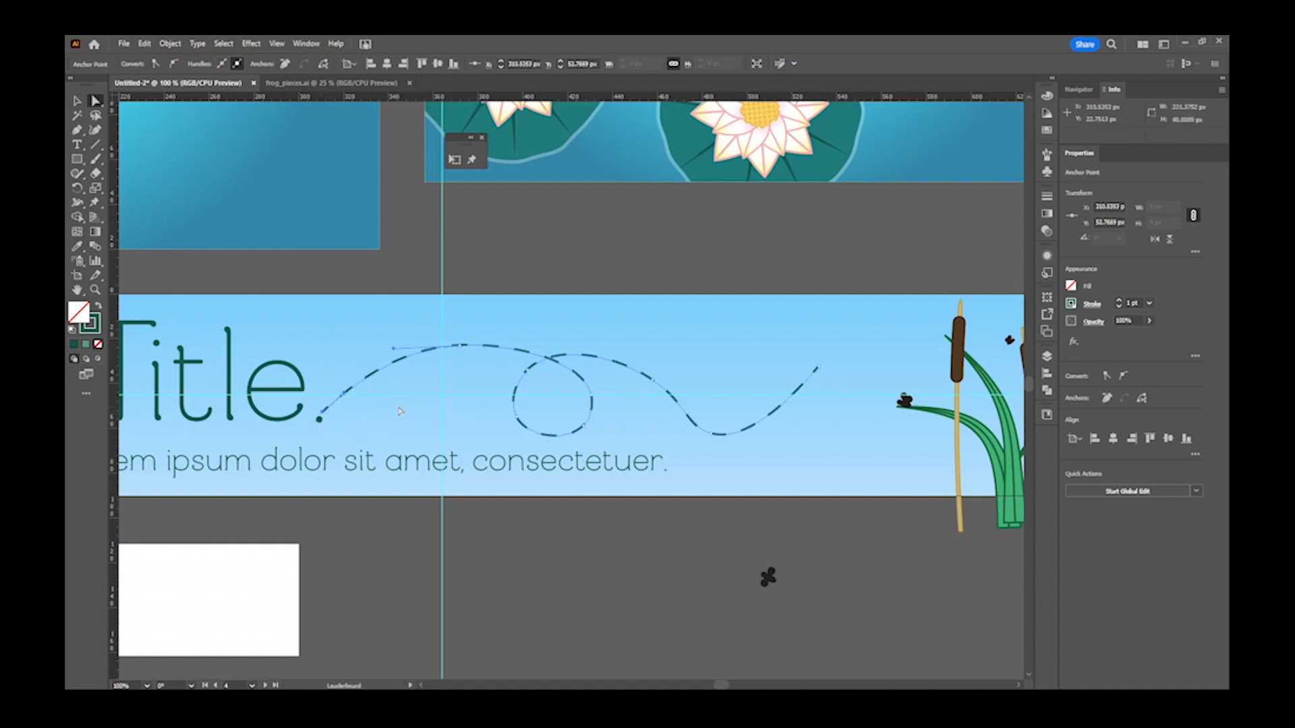
- Shift the loop's upper-left anchor, remove the loop's two lower anchor points and adjust the remaining curve handle
left_click_drag(527, 371, 516, 367)
key("p")
left_click(518, 419)
key("a")
left_click_drag(505, 379, 485, 409)
left_click_drag(584, 425, 565, 428)
key("p")
left_click(567, 426)
key("a")
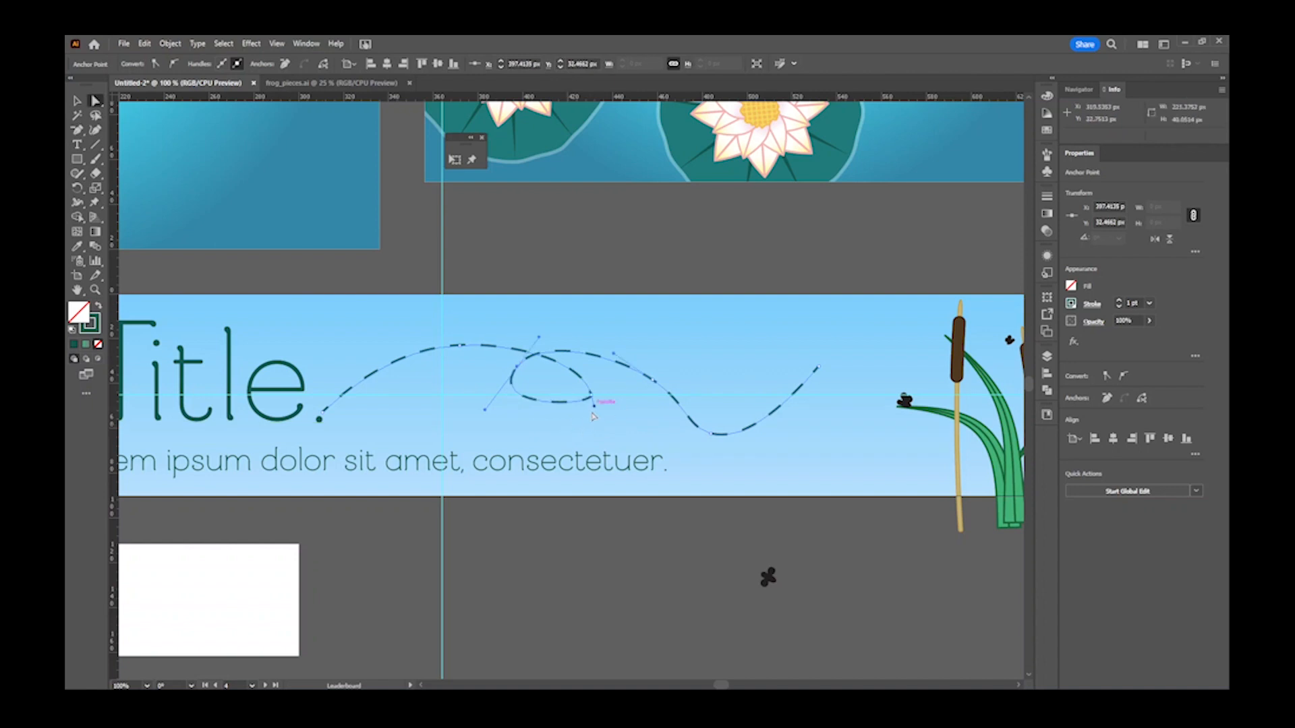
- Move the loop's right anchor inward and adjust the curve handles to make the loop rounder
left_click_drag(593, 407, 582, 384)
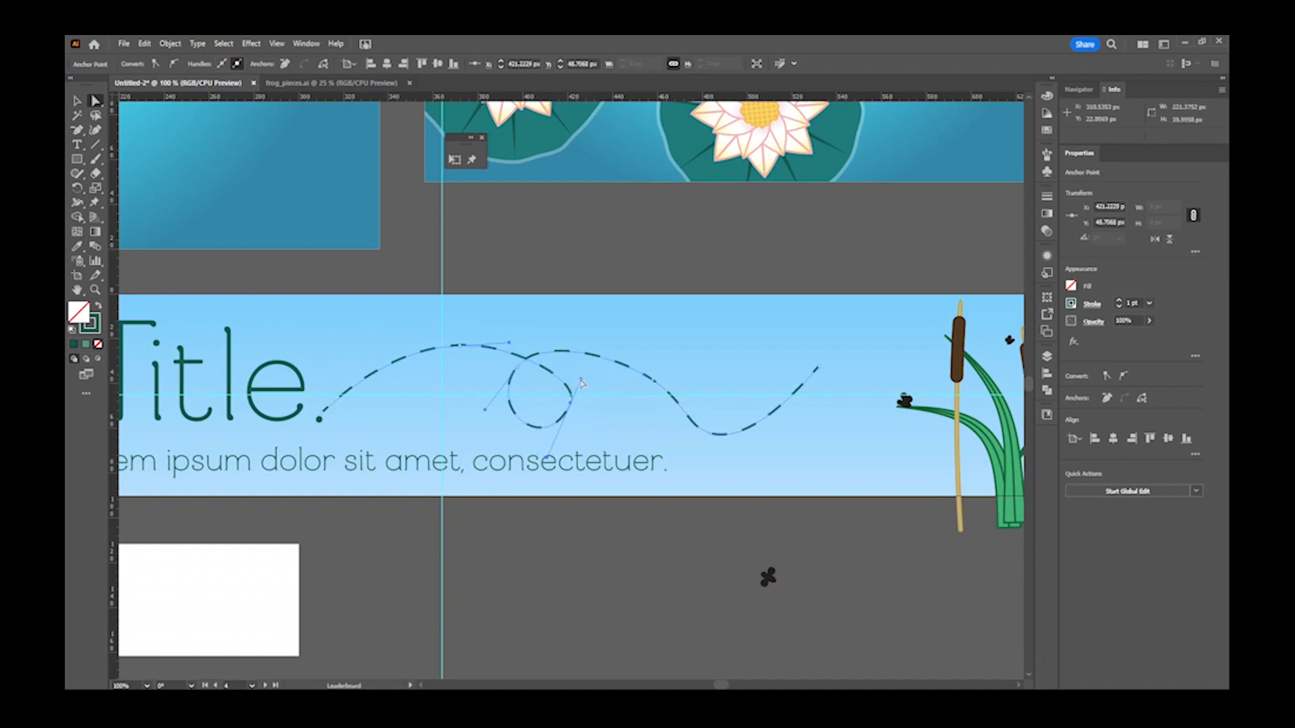
mouse_move(547, 459)
left_mouse_down()
mouse_move(546, 439)
mouse_move(546, 458)
left_mouse_up()
left_click_drag(510, 343, 545, 345)
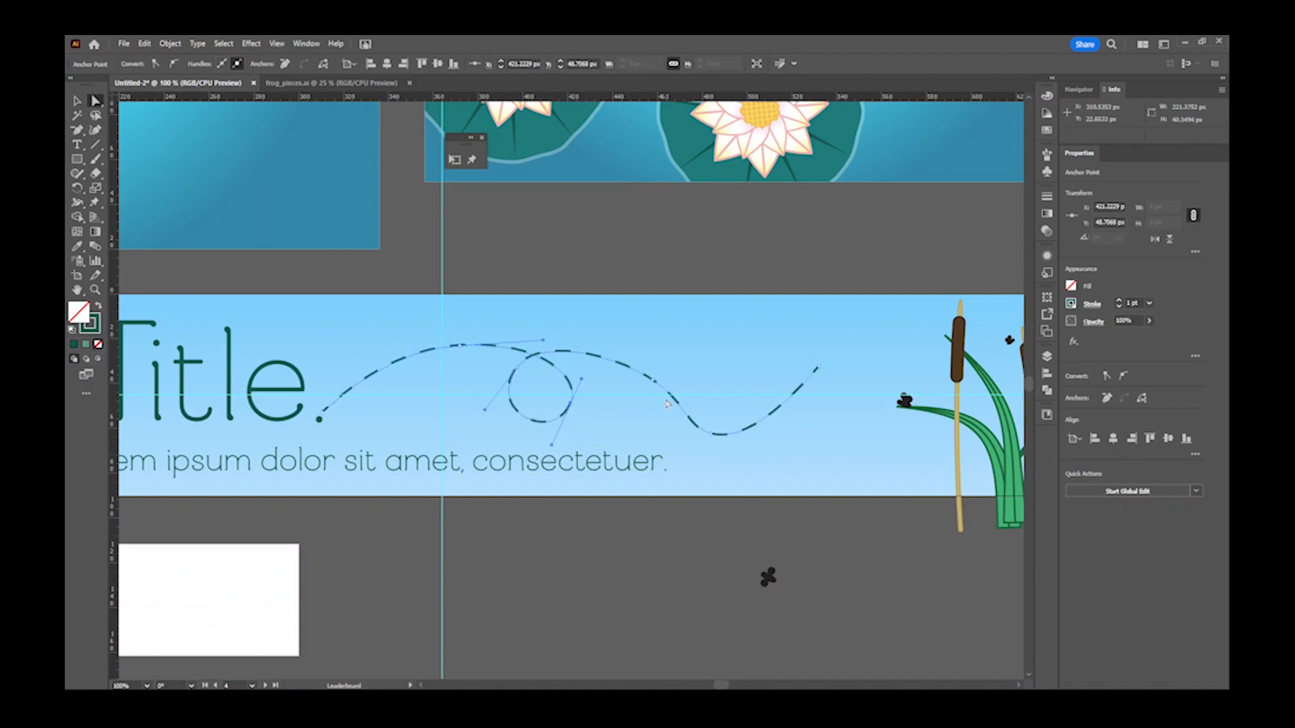
- Reposition the anchor in the path's dip to smooth the curve and extend the path's end up toward the cattails
left_click_drag(711, 433, 724, 429)
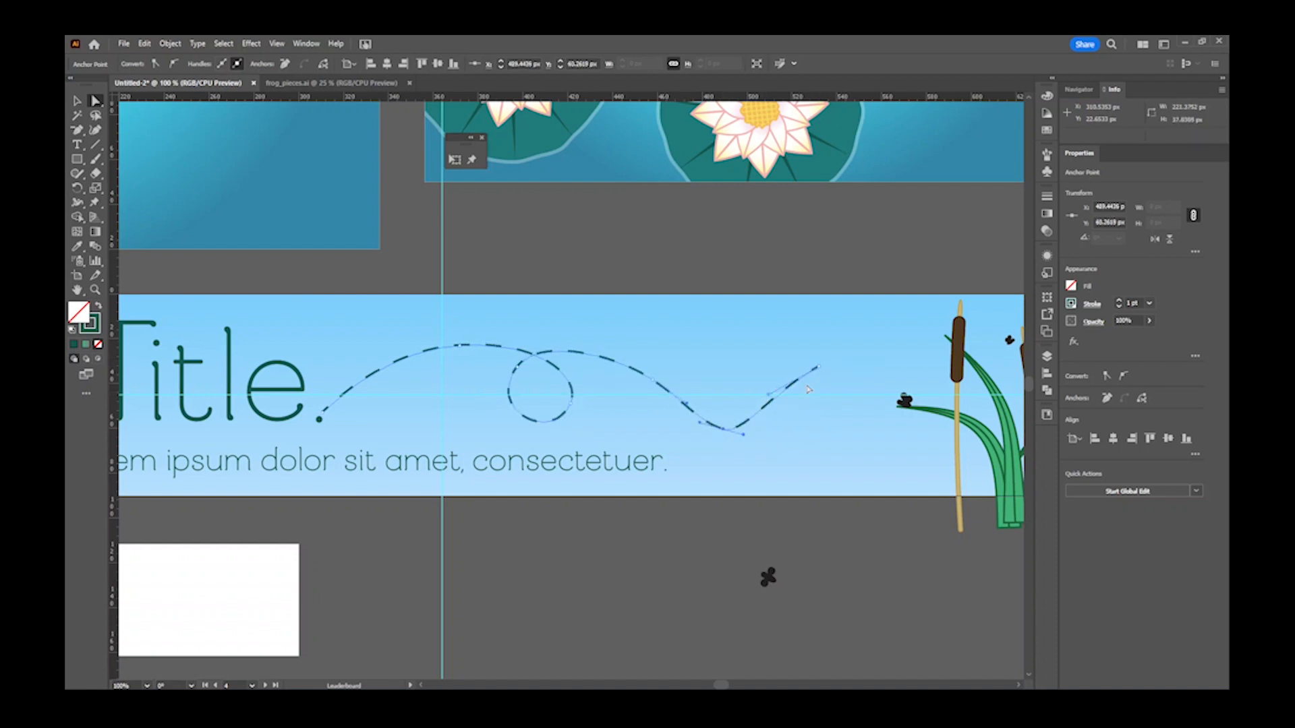
left_click_drag(816, 366, 851, 340)
mouse_move(743, 435)
left_mouse_down()
mouse_move(767, 430)
mouse_move(734, 422)
left_mouse_up()
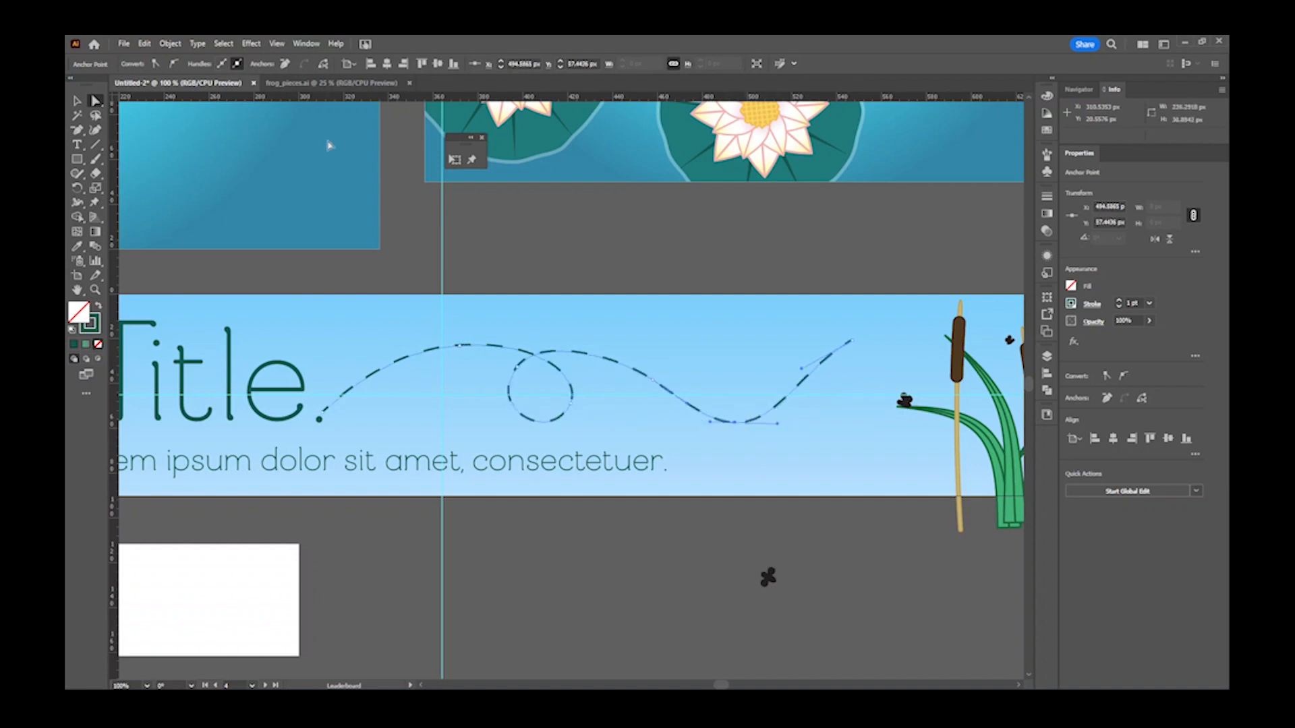
- Move the loose fly from below the banner to the end of the dashed path, rotate it and nudge it into place
left_click(79, 100)
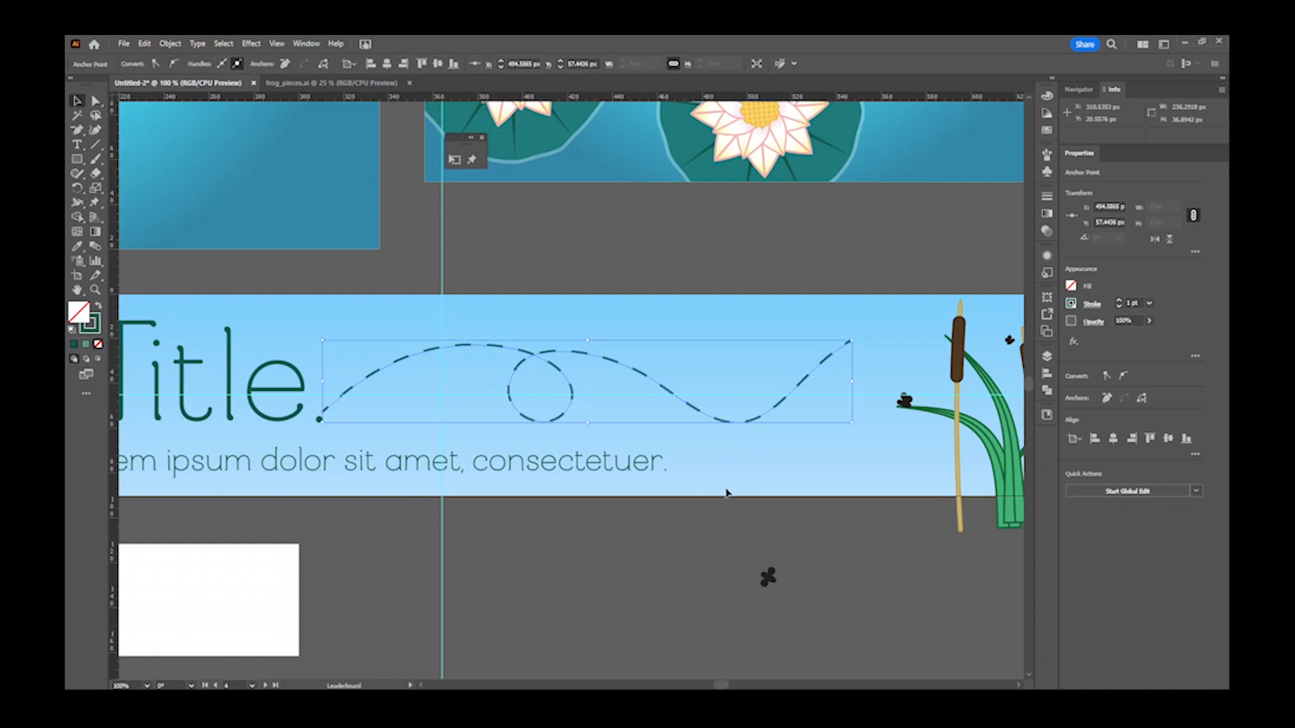
left_click(768, 577)
left_click_drag(786, 568, 879, 337)
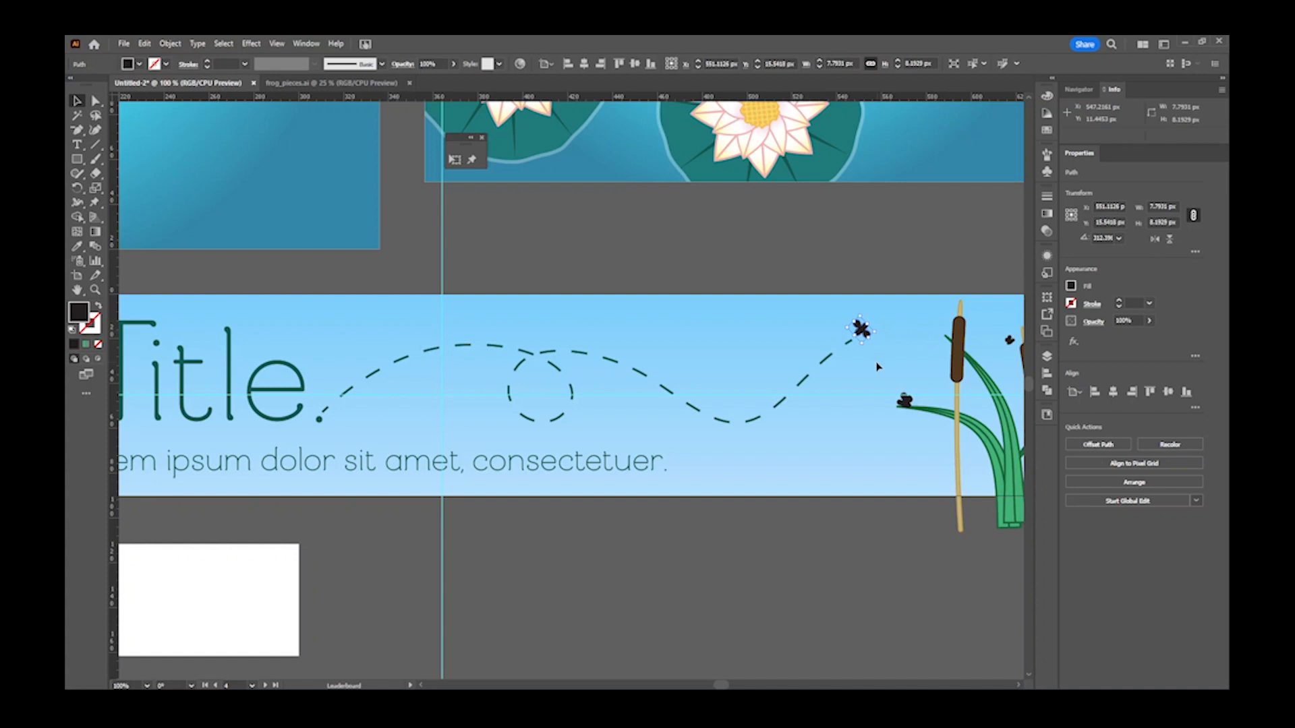
key("Right")
key("Right")
key("Down")
key("Down")
- Deselect everything, preview the leaderboard banner in presentation mode and leave the preview
left_click(768, 257)
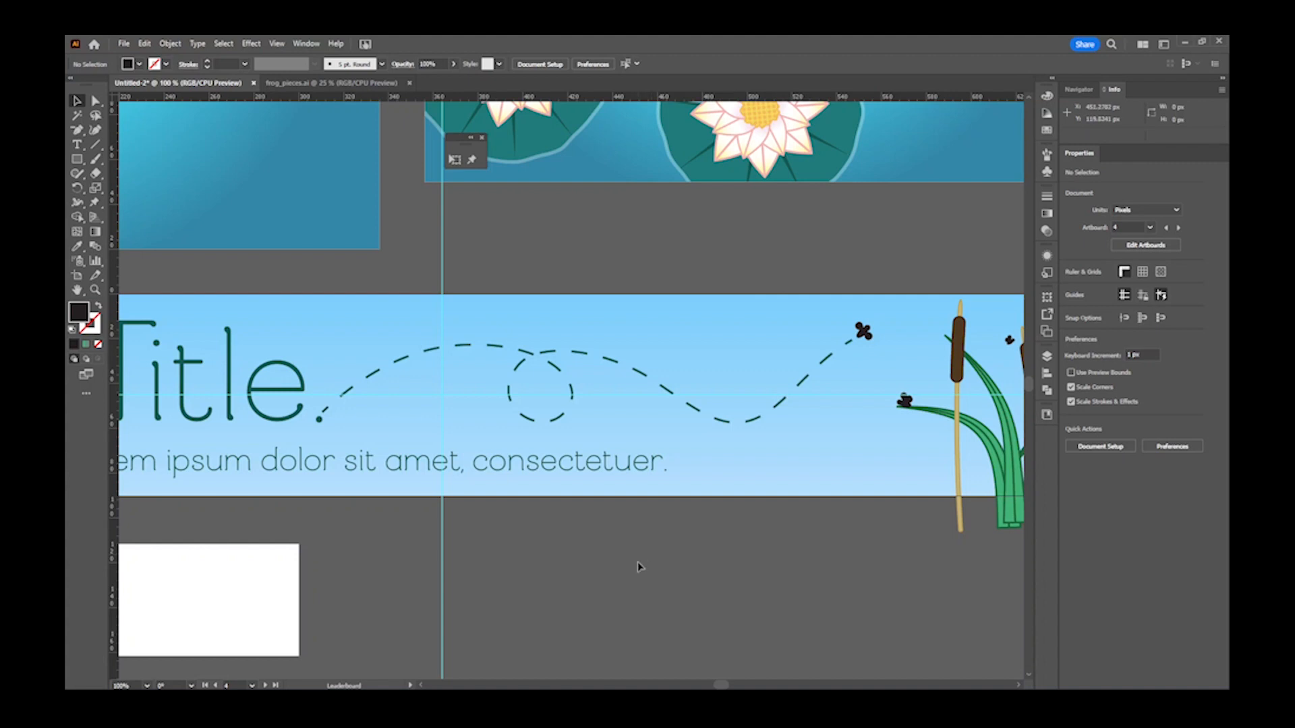
key("shift+f")
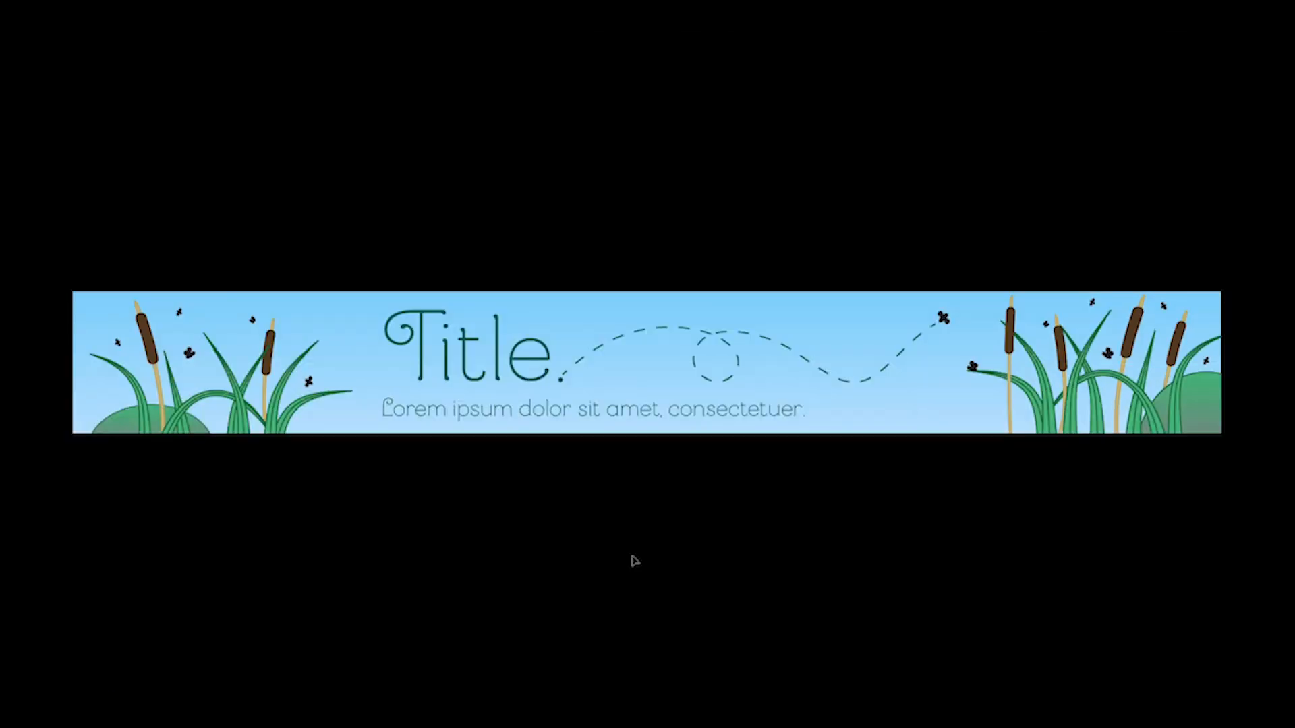
key("Escape")
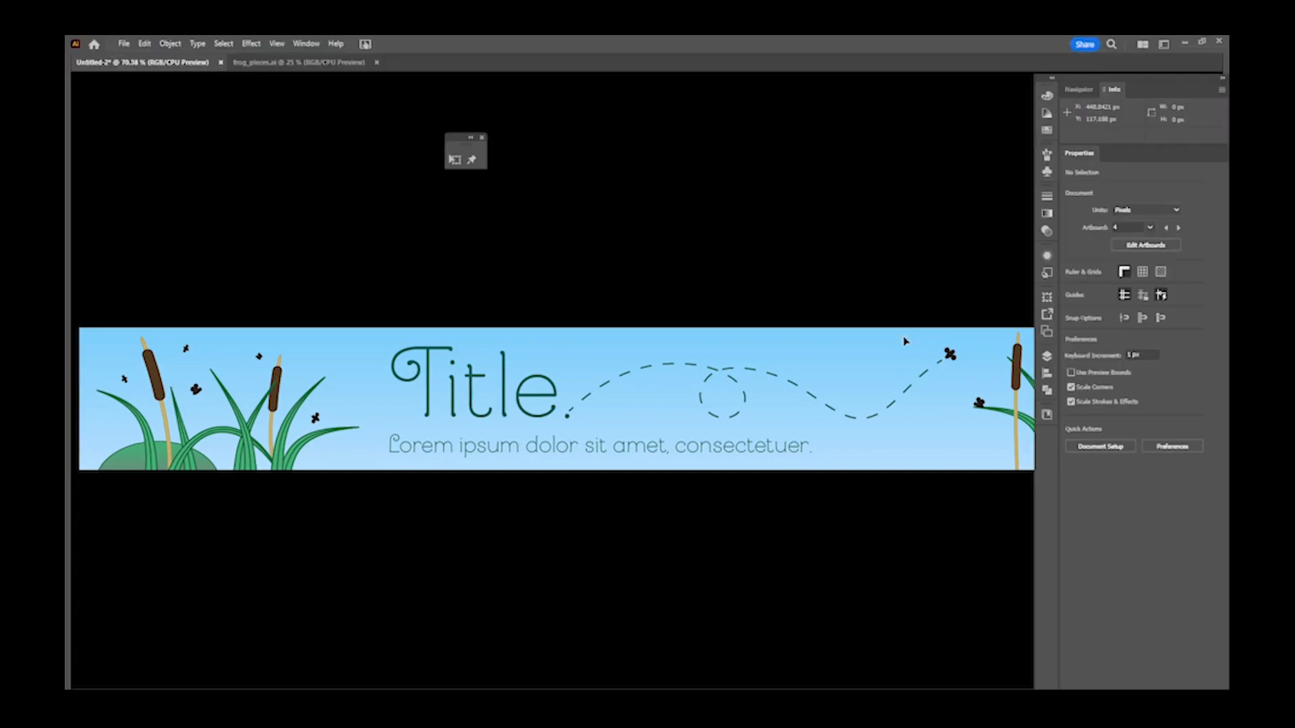
- Delete the last anchor of the dashed flight path, then reposition the new end anchor and its handles to give the shorter path a smooth upturn
left_click(746, 405)
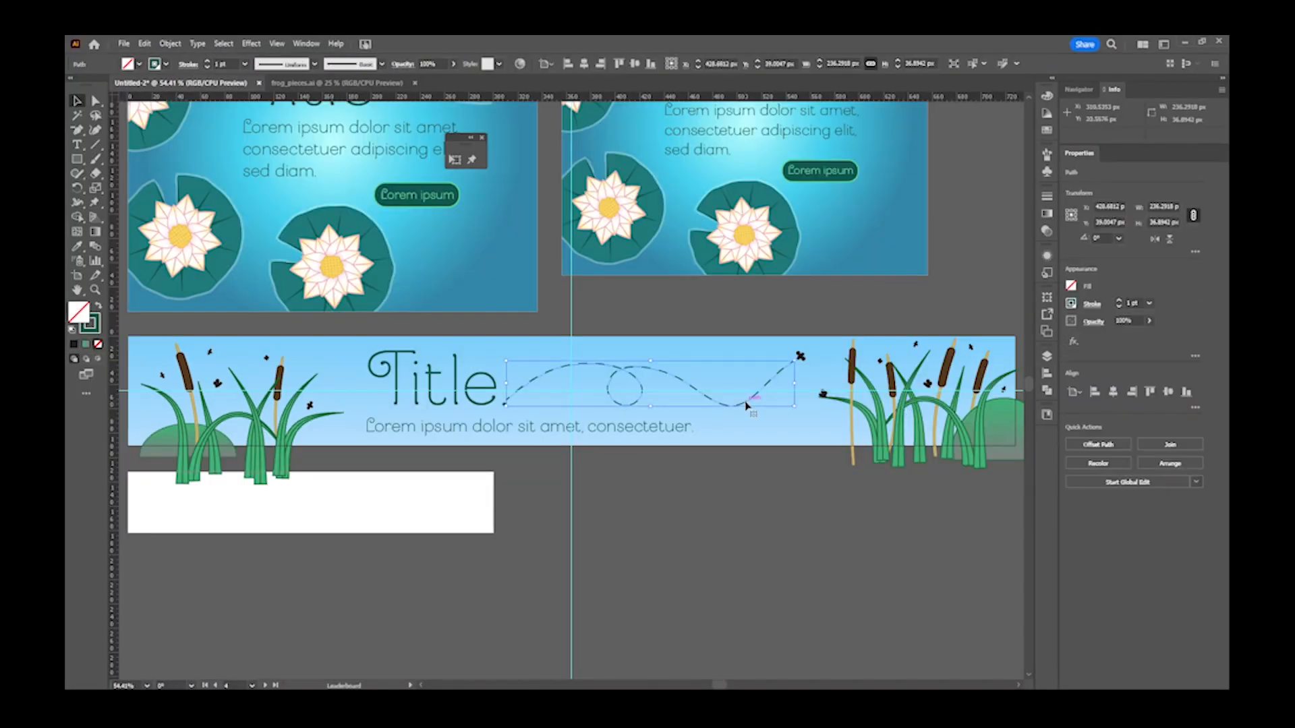
key("p")
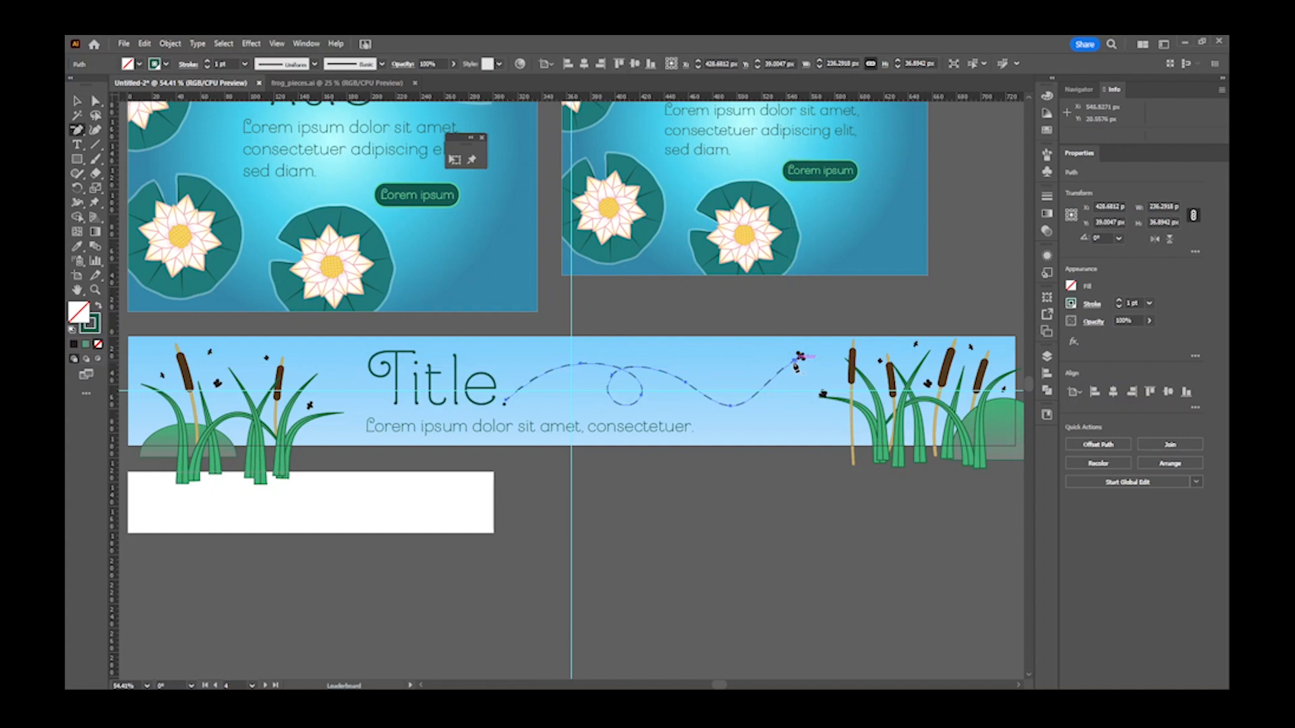
key("ctrl+plus")
key("ctrl+plus")
left_click(837, 348)
key("Delete")
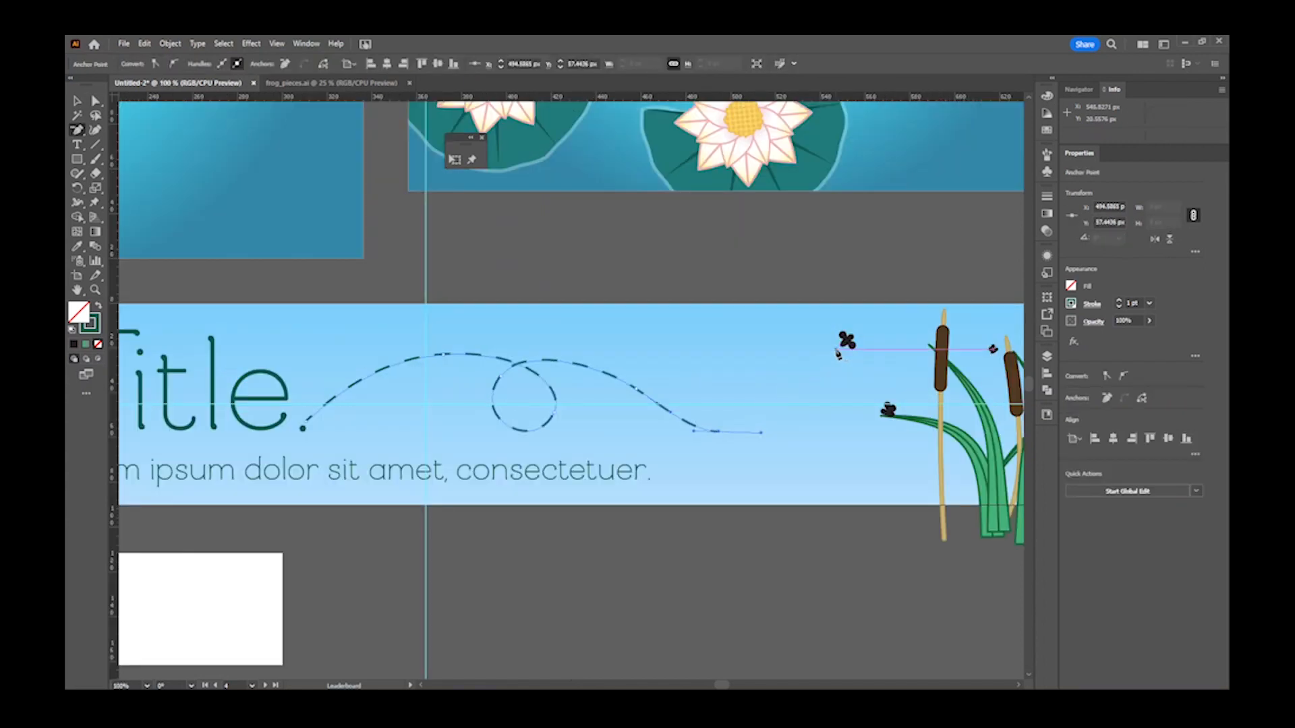
key("a")
mouse_move(722, 437)
left_mouse_down()
mouse_move(766, 434)
mouse_move(789, 404)
mouse_move(766, 384)
mouse_move(749, 391)
mouse_move(742, 422)
left_mouse_up()
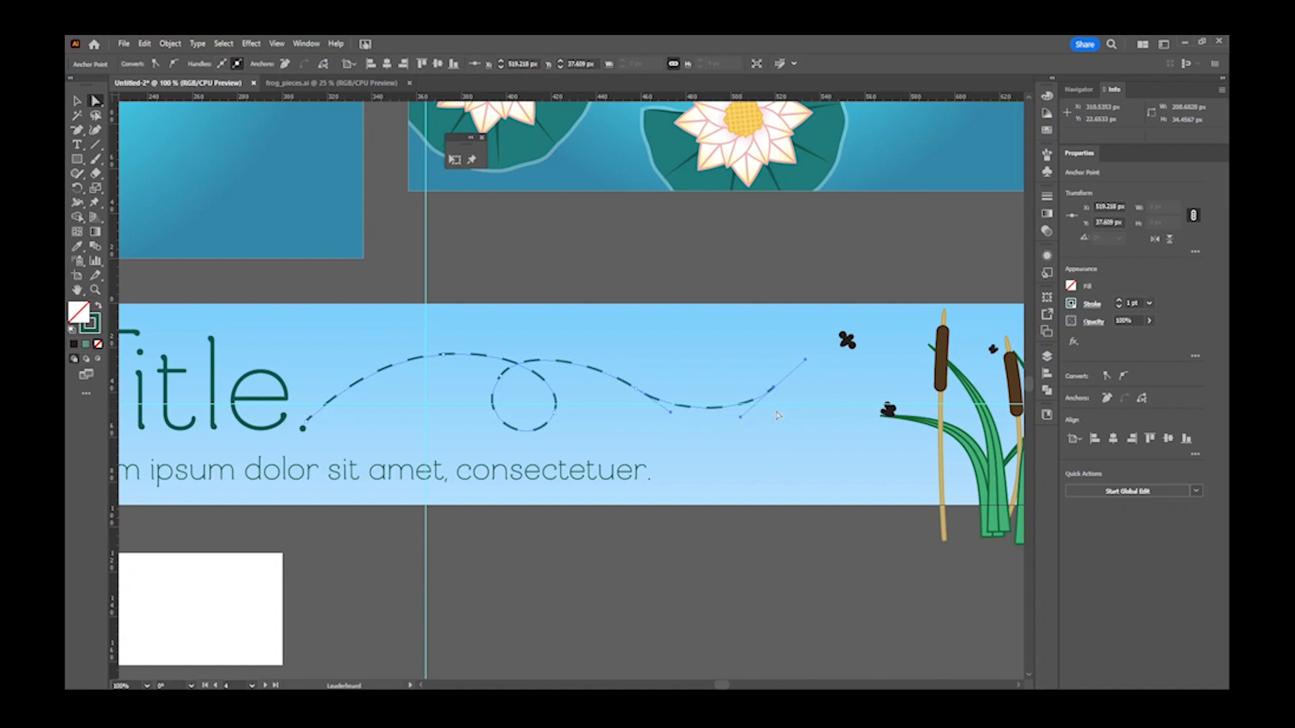
left_click_drag(774, 389, 786, 395)
- Move the loose fly onto the new end of the dashed path and deselect it
key("v")
left_click_drag(848, 342, 803, 389)
left_click(795, 515)
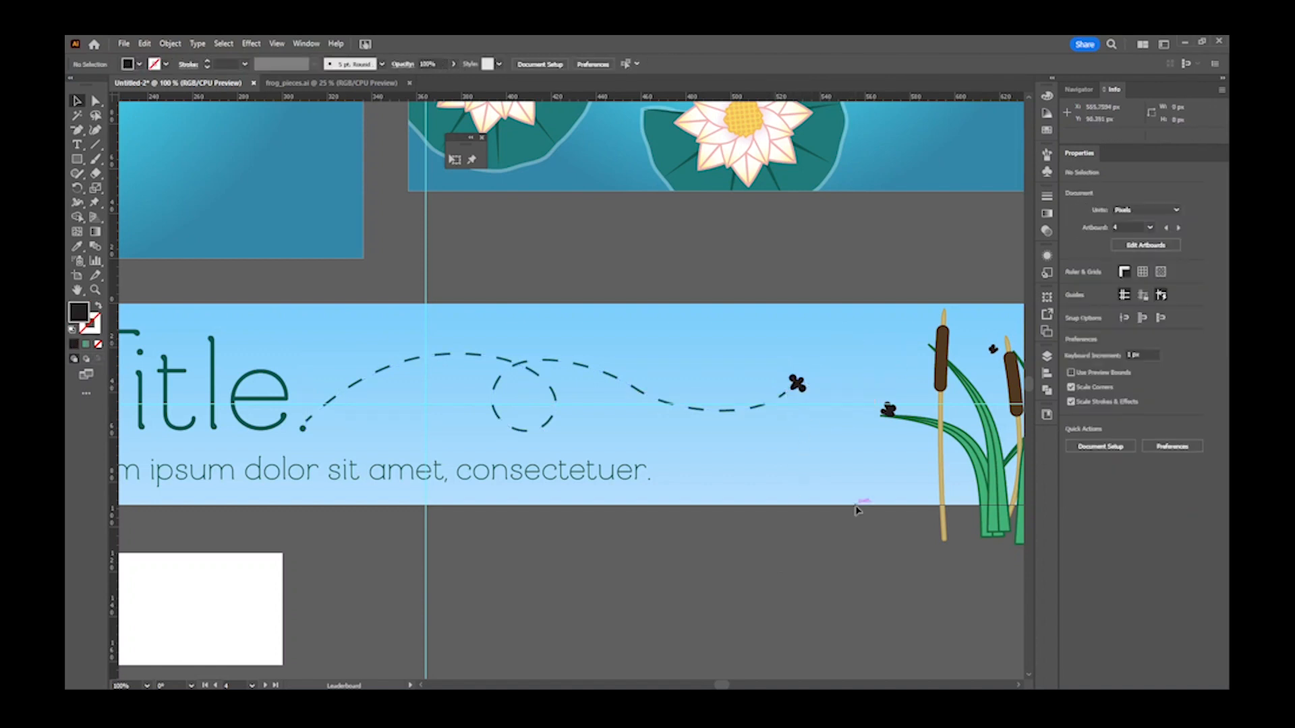
- Delete the fly sitting on the leaf tip inside the right-hand cattail group, leave isolation mode and preview the banner in presentation mode
left_click(889, 418)
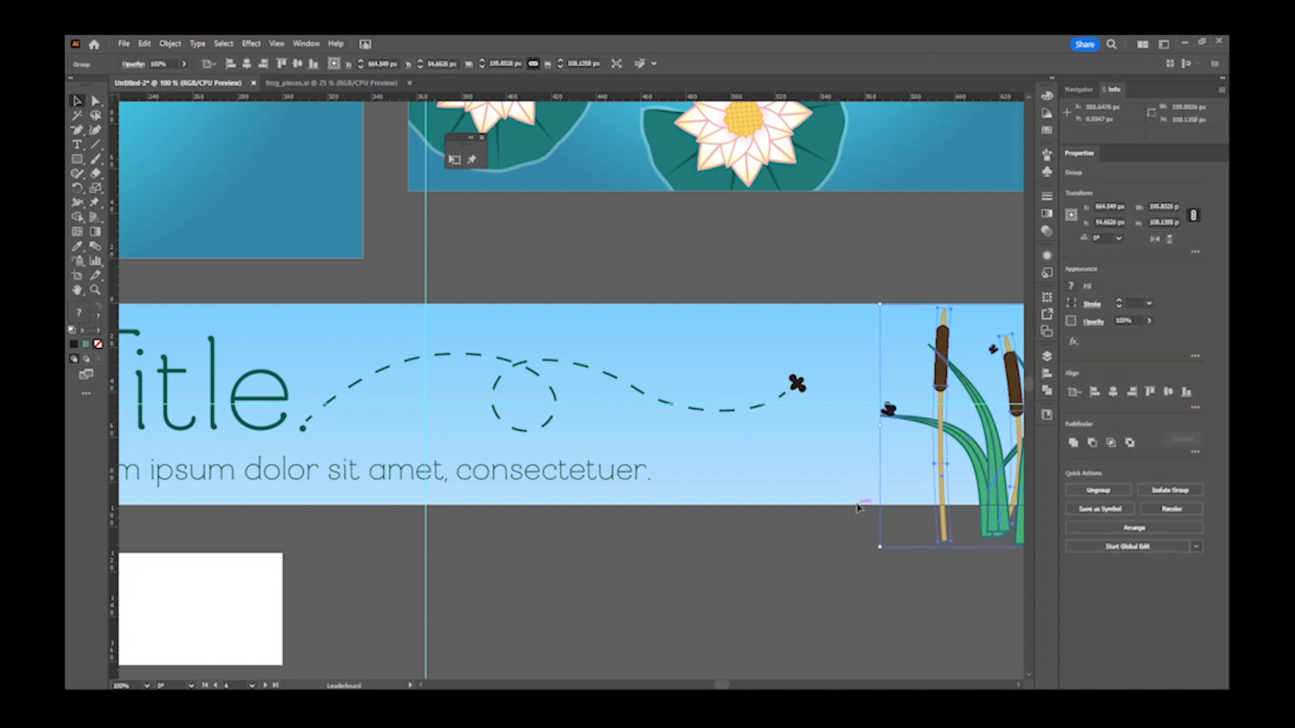
double_click(889, 410)
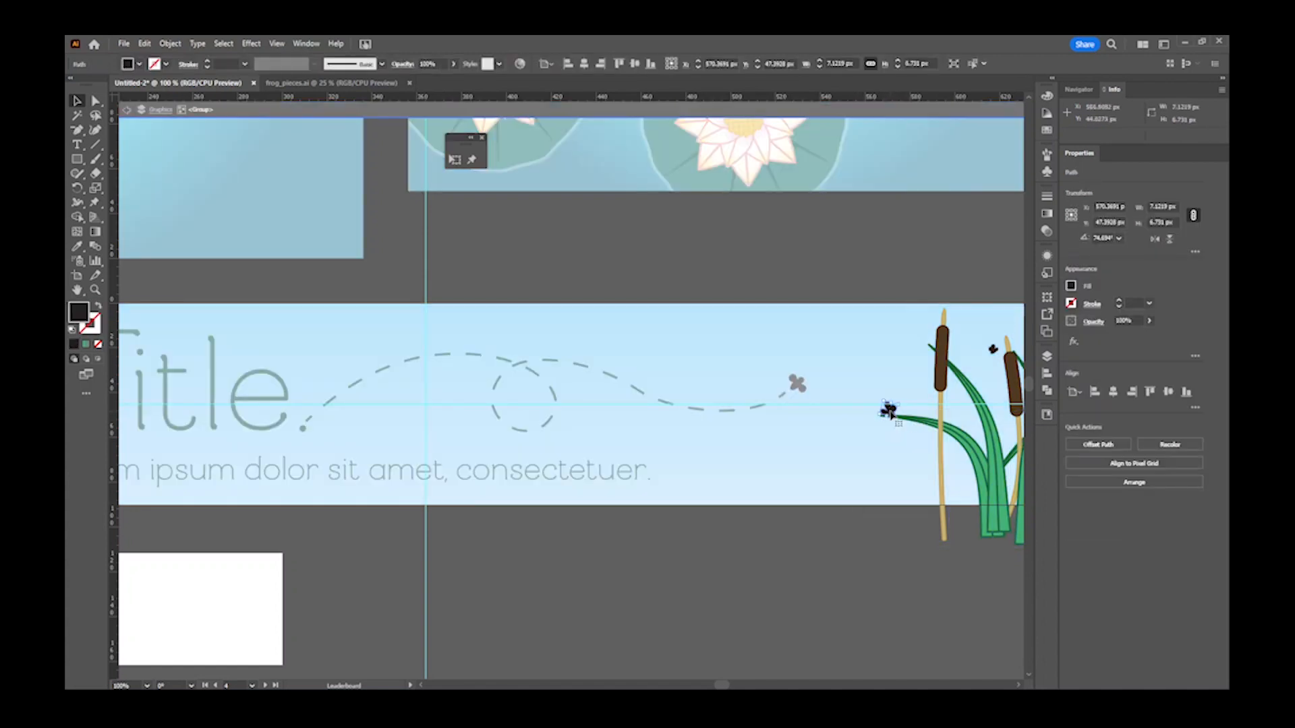
key("Delete")
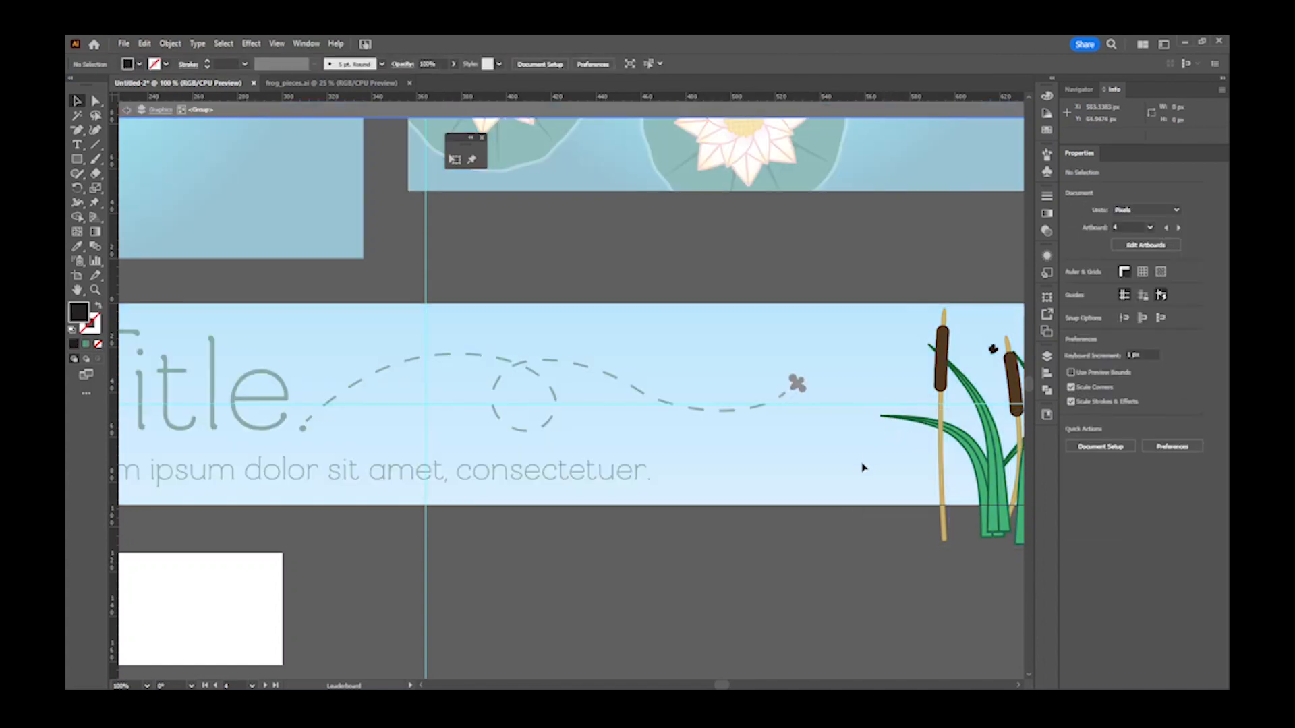
double_click(507, 301)
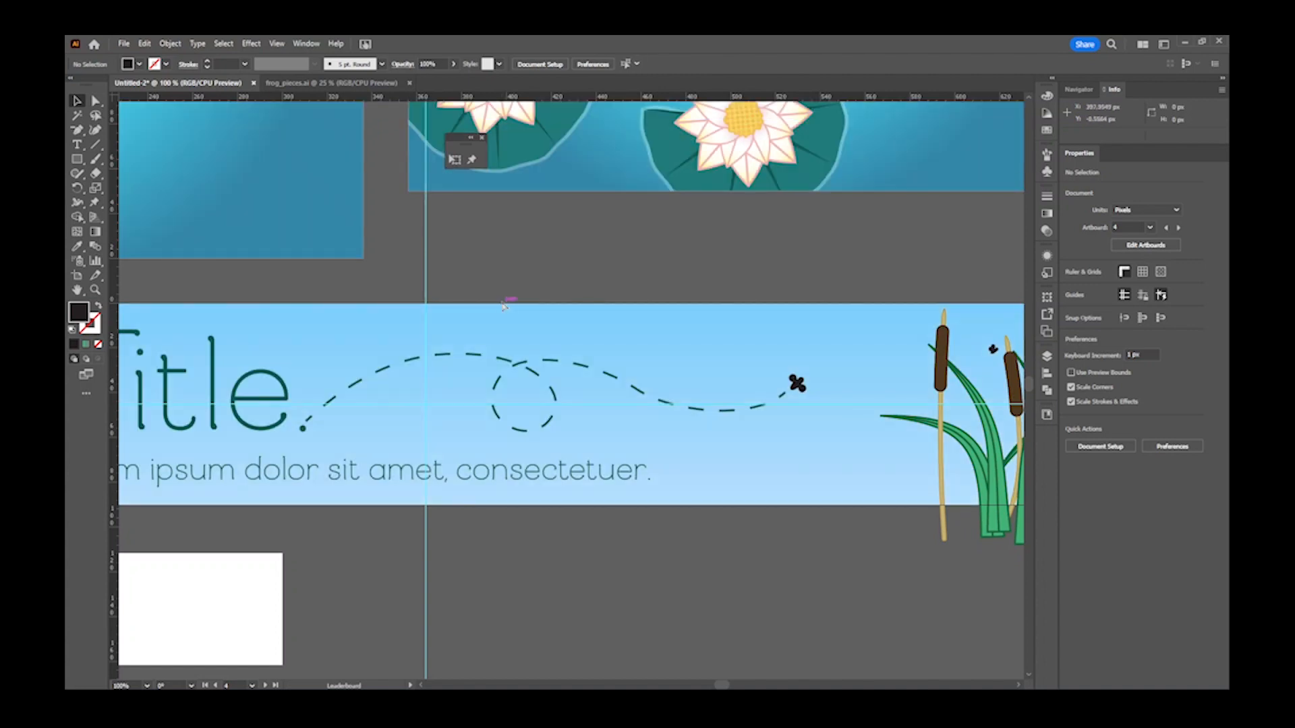
key("shift+f")
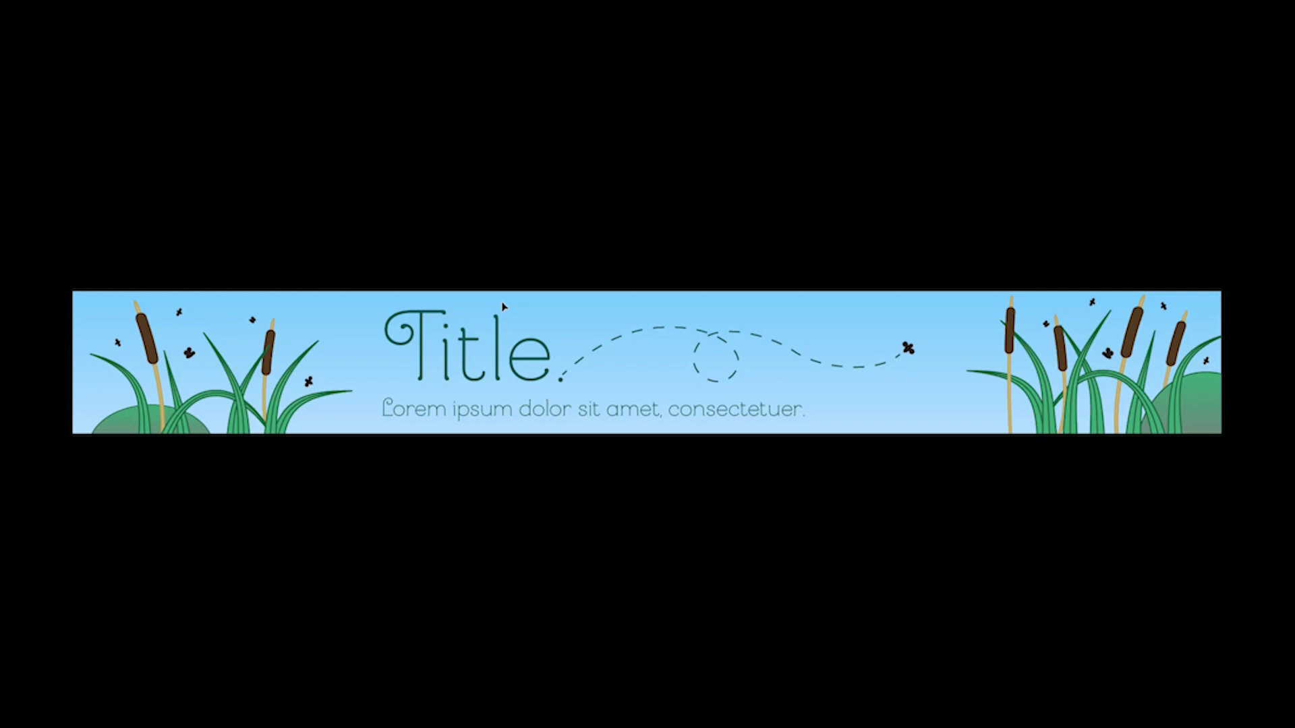
key("Escape")
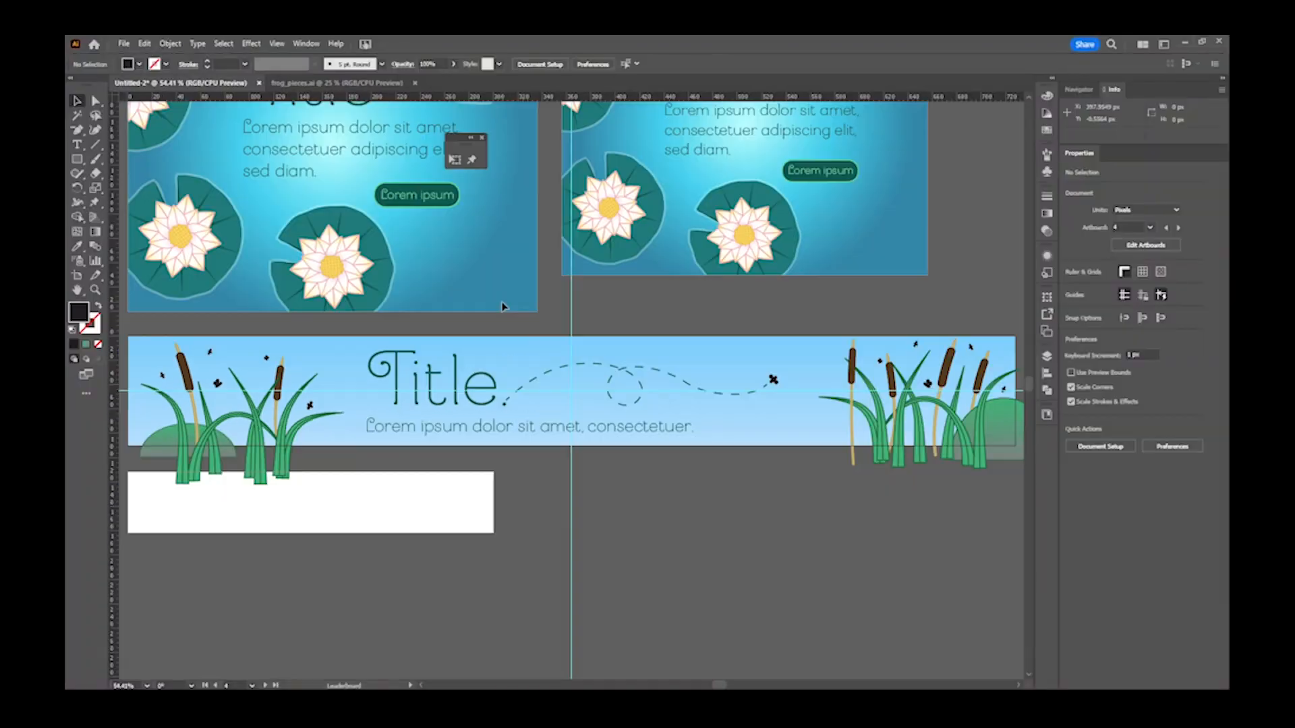
- Draw a rectangle about 230 x 90 px over the leaderboard's left cattails, spanning the artboard's height, and fill it white
left_click_drag(571, 488, 695, 448)
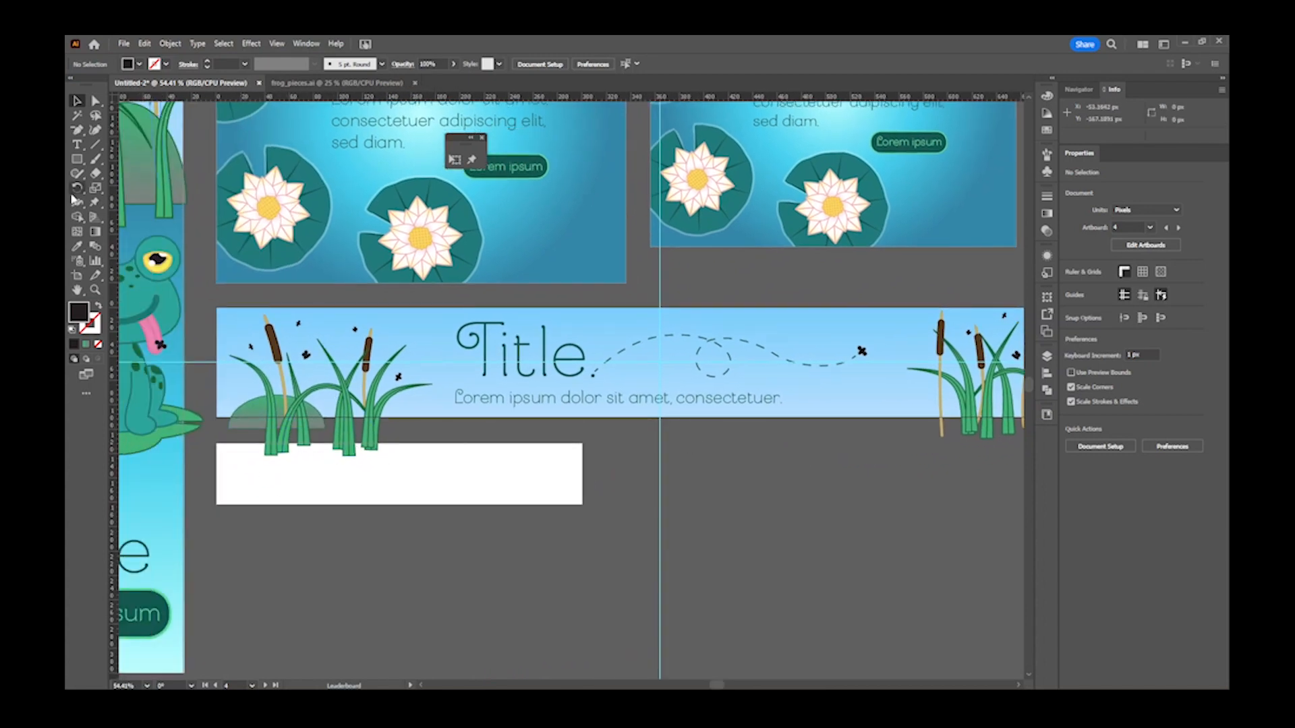
left_click(77, 159)
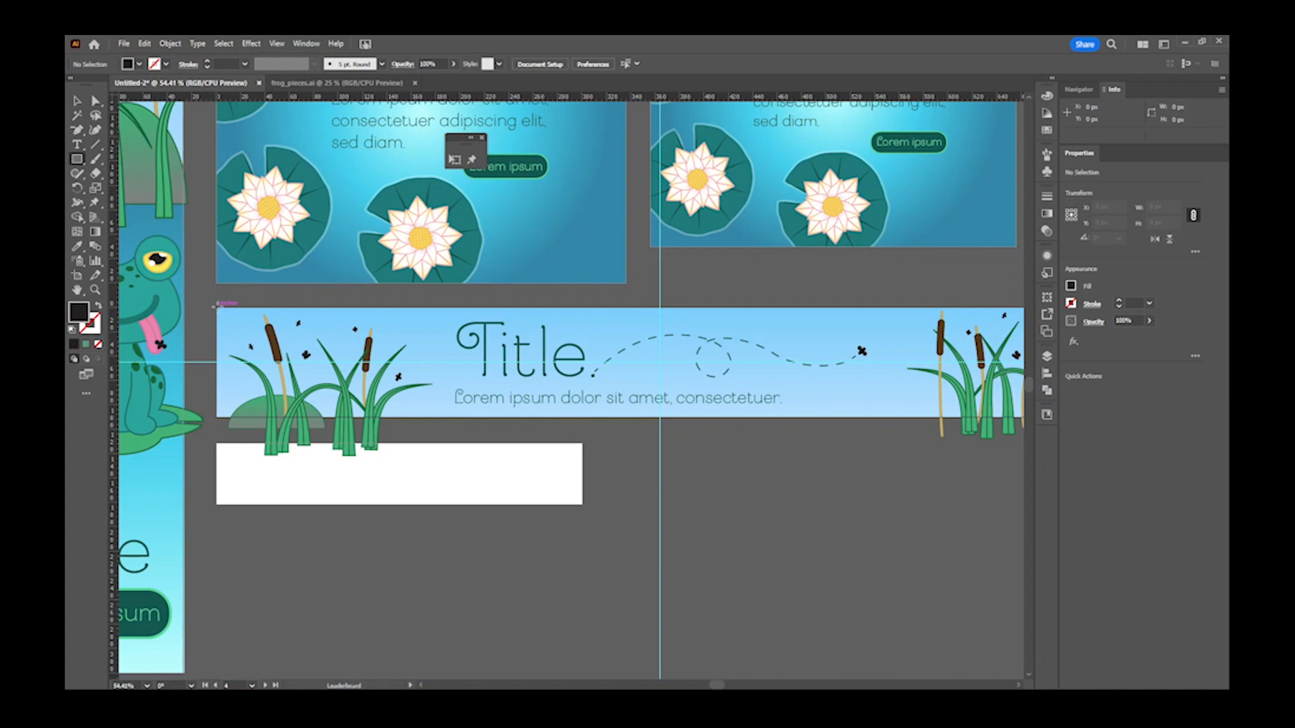
left_click_drag(217, 307, 497, 418)
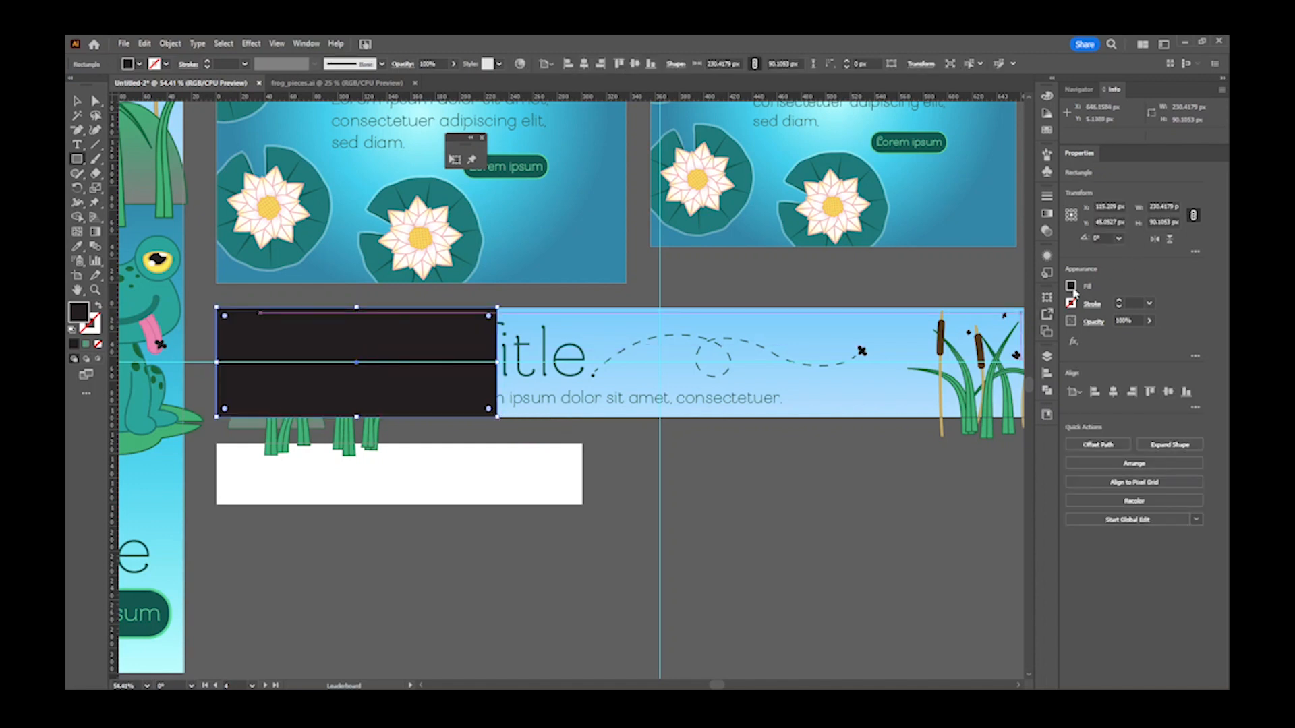
left_click(1071, 287)
left_click(951, 330)
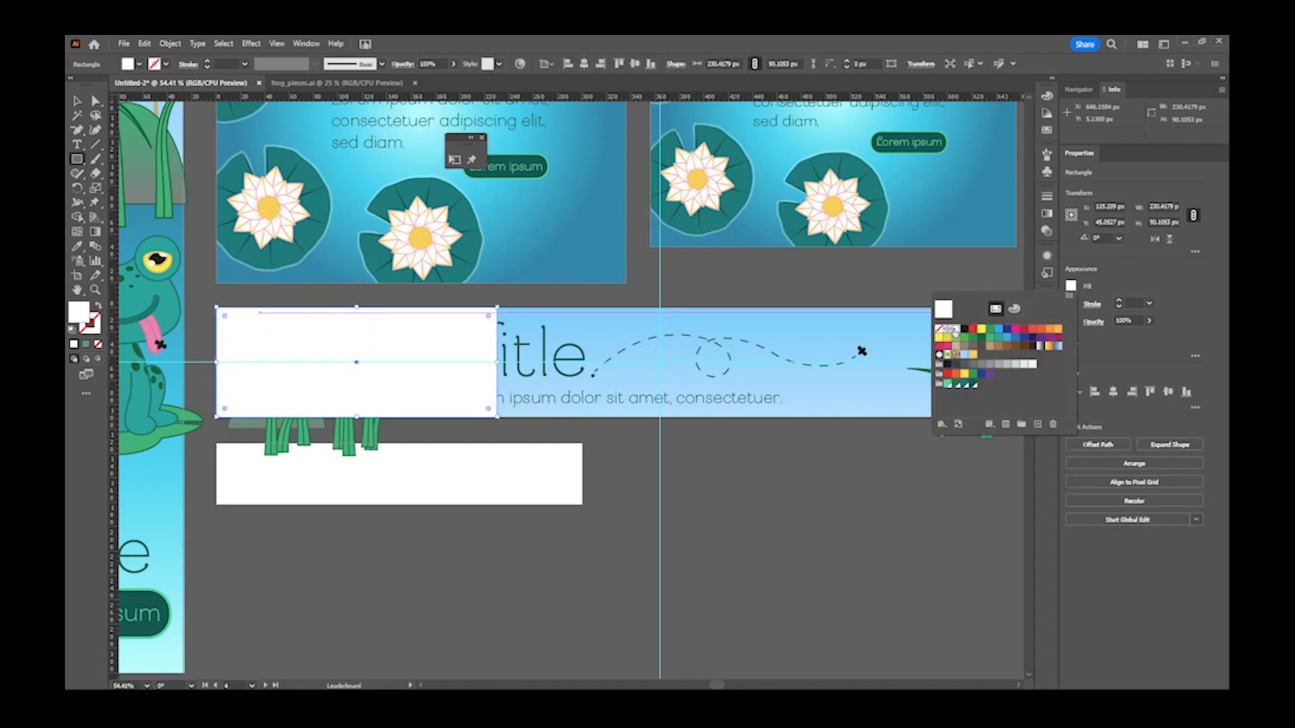
- Make an opacity mask from the white rectangle and the left cattail group to hide the stems below the artboard
key("v")
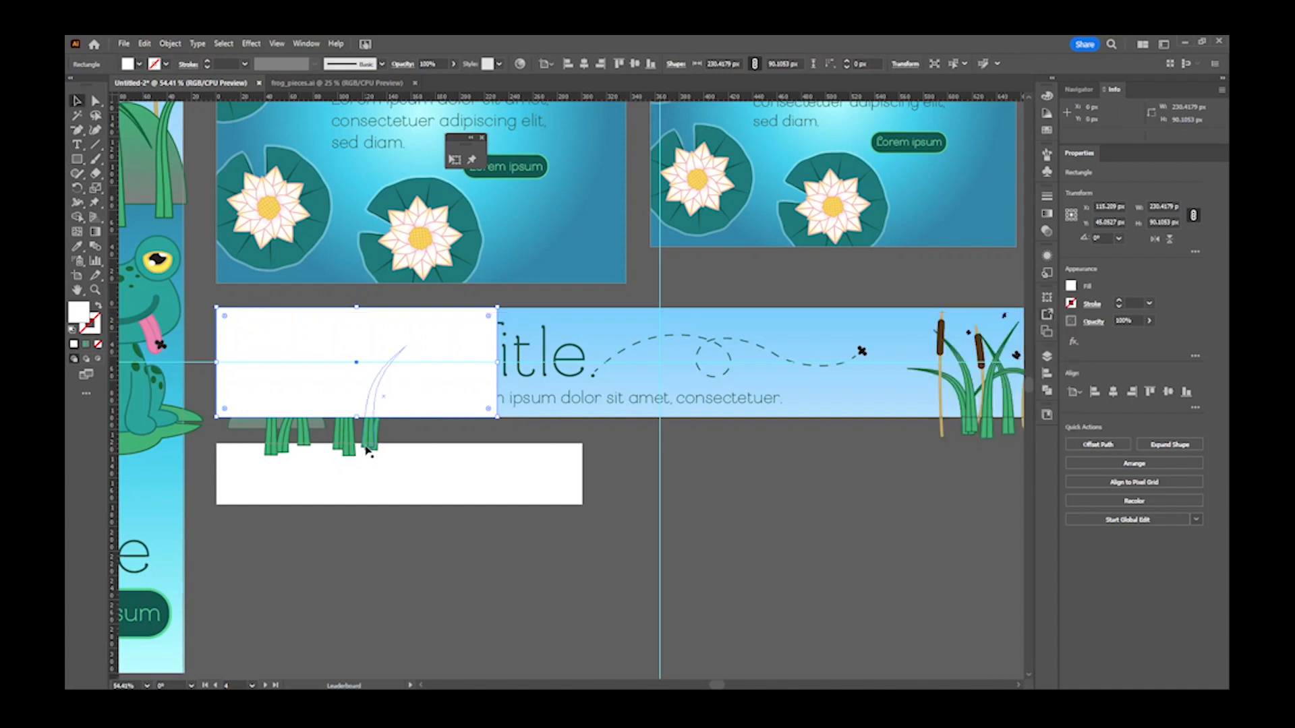
left_click(286, 436, "shift")
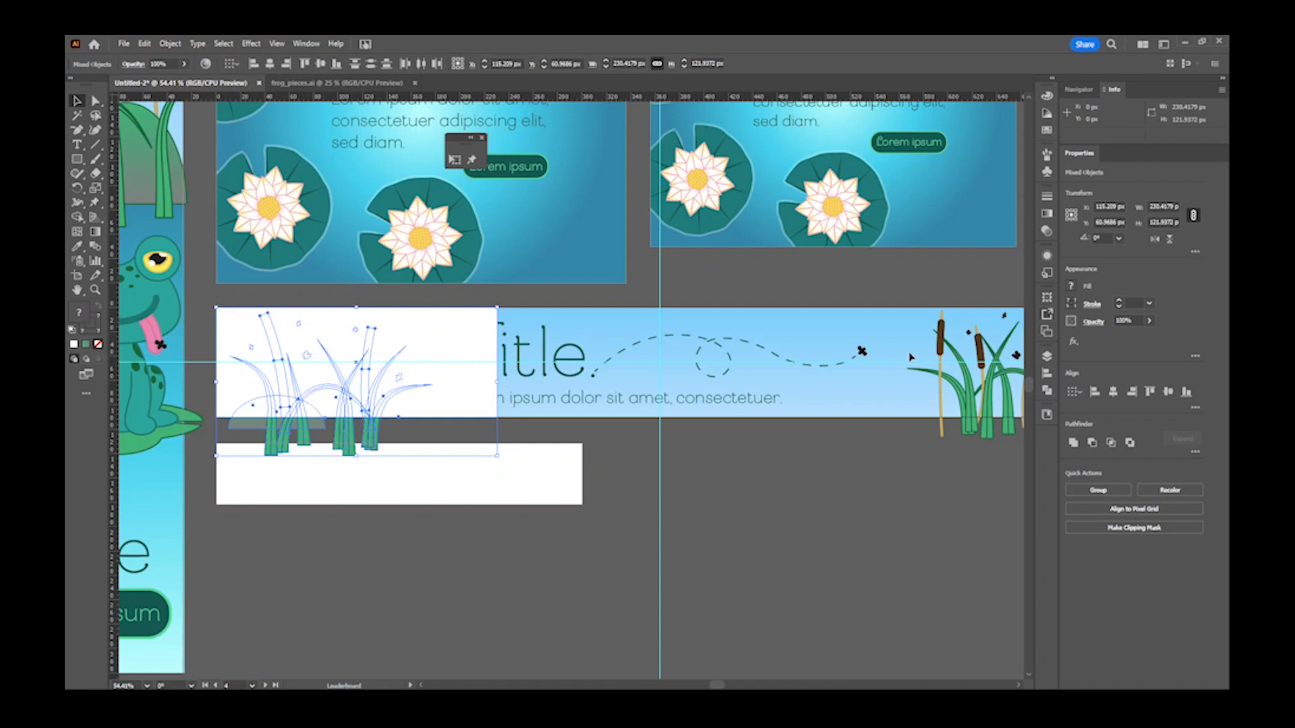
left_click(1050, 229)
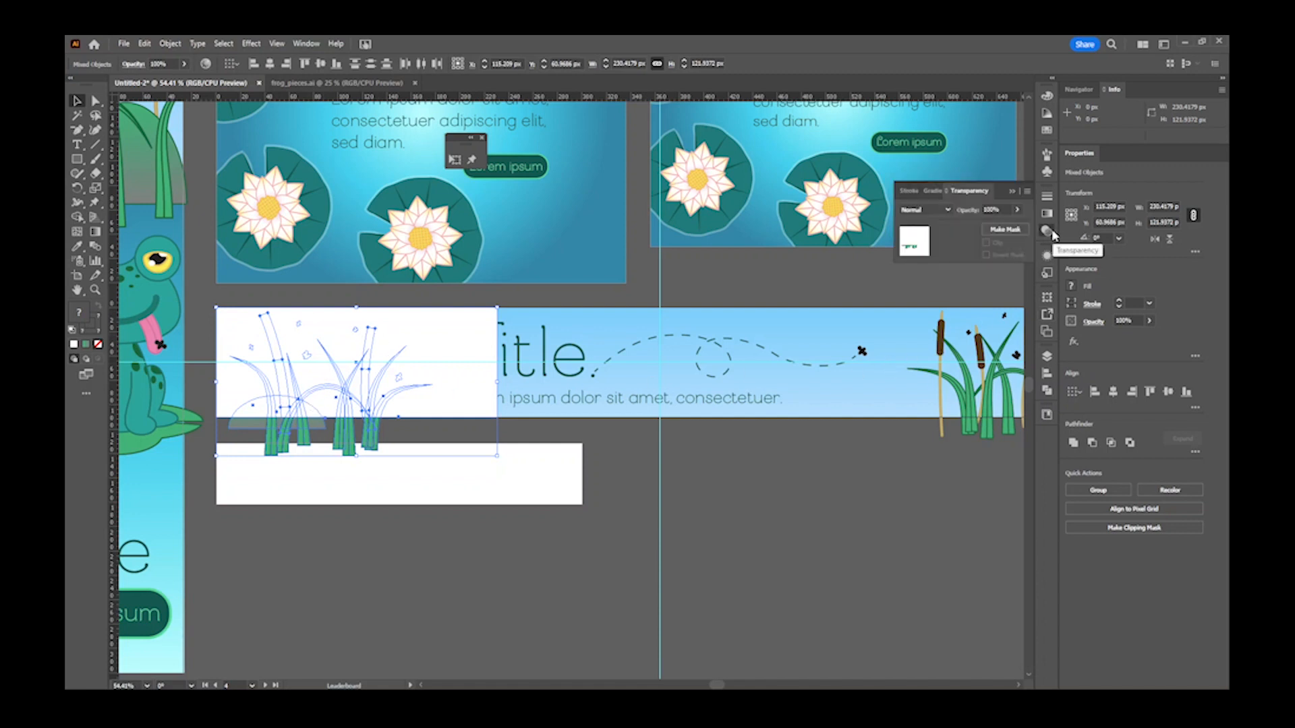
left_click(1005, 230)
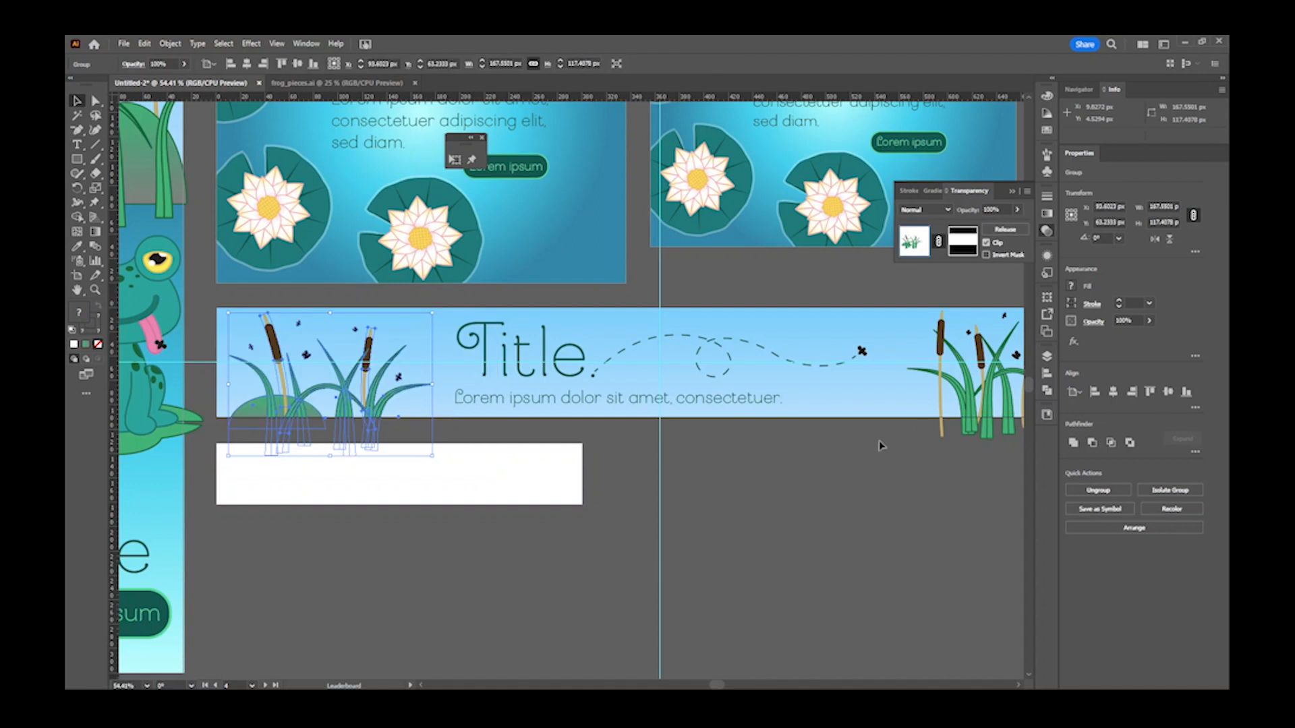
left_click(781, 472)
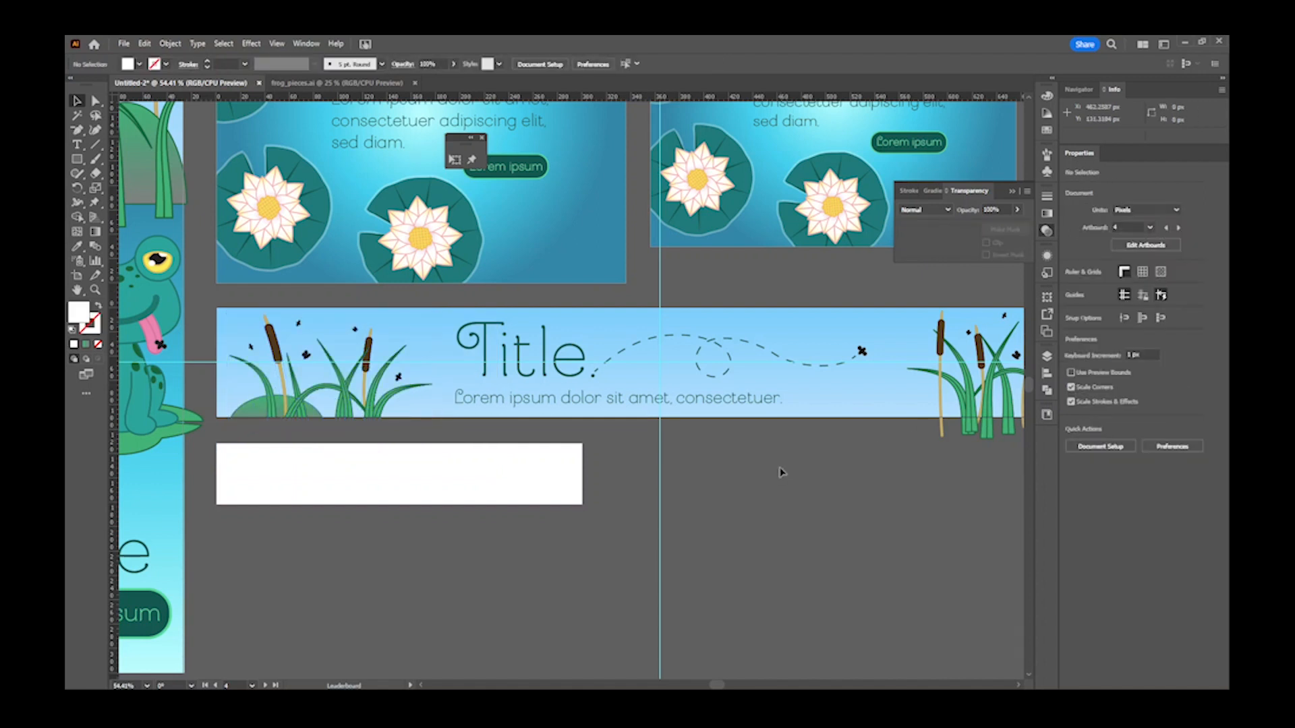
- Copy the leaderboard's title and text line onto the blank Mobile Banner artboard and ungroup the copy
left_click_drag(551, 511, 583, 494)
key("ctrl+=")
key("ctrl+=")
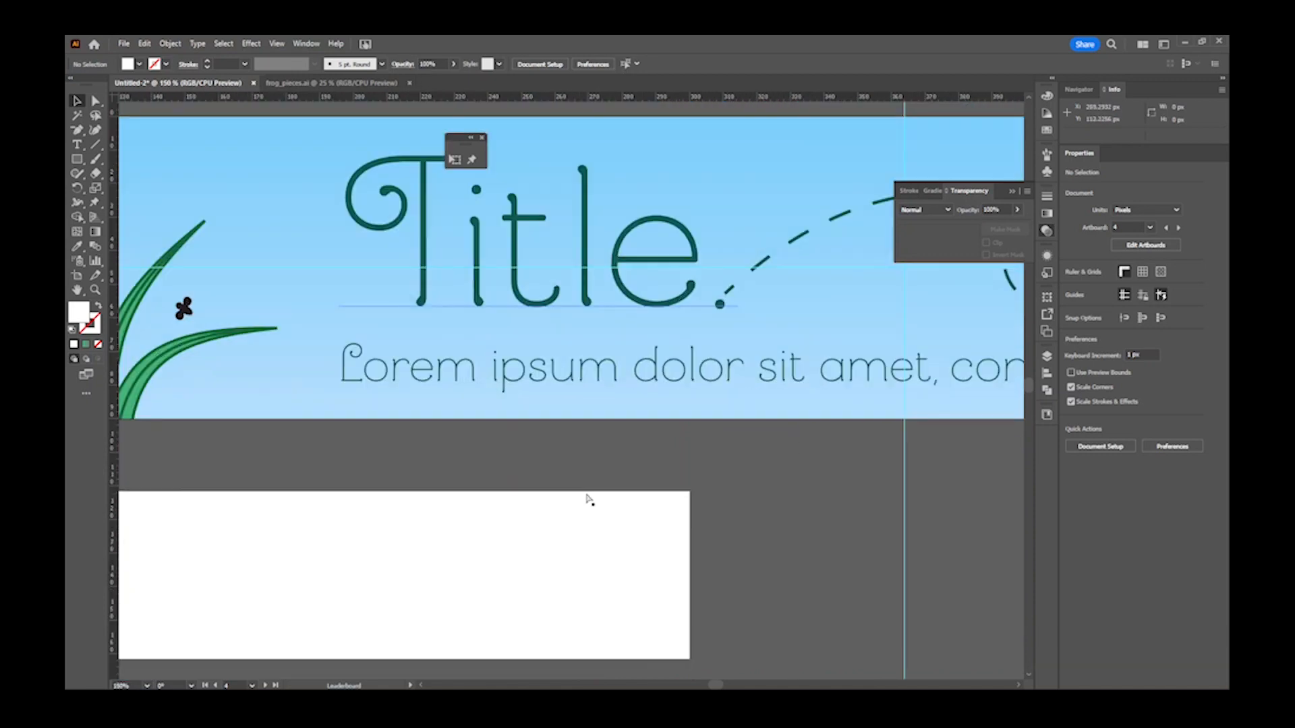
left_click_drag(587, 491, 787, 428)
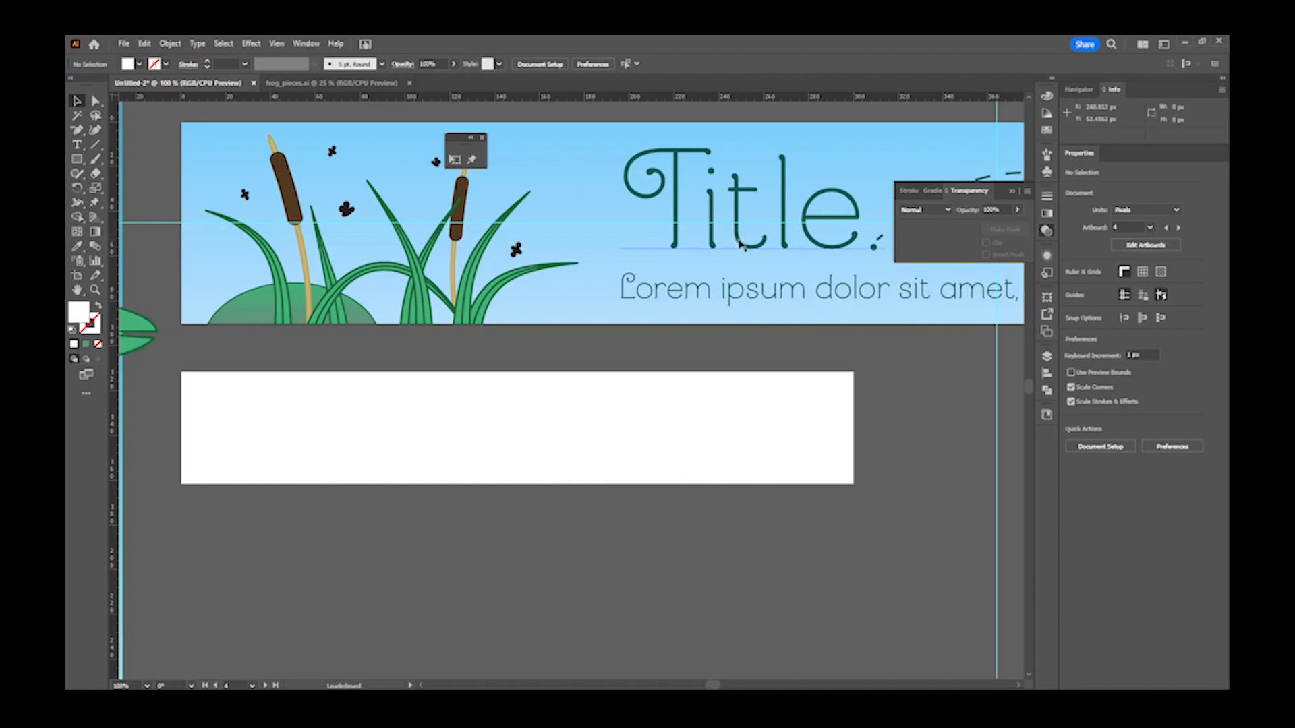
left_click_drag(747, 246, 401, 513)
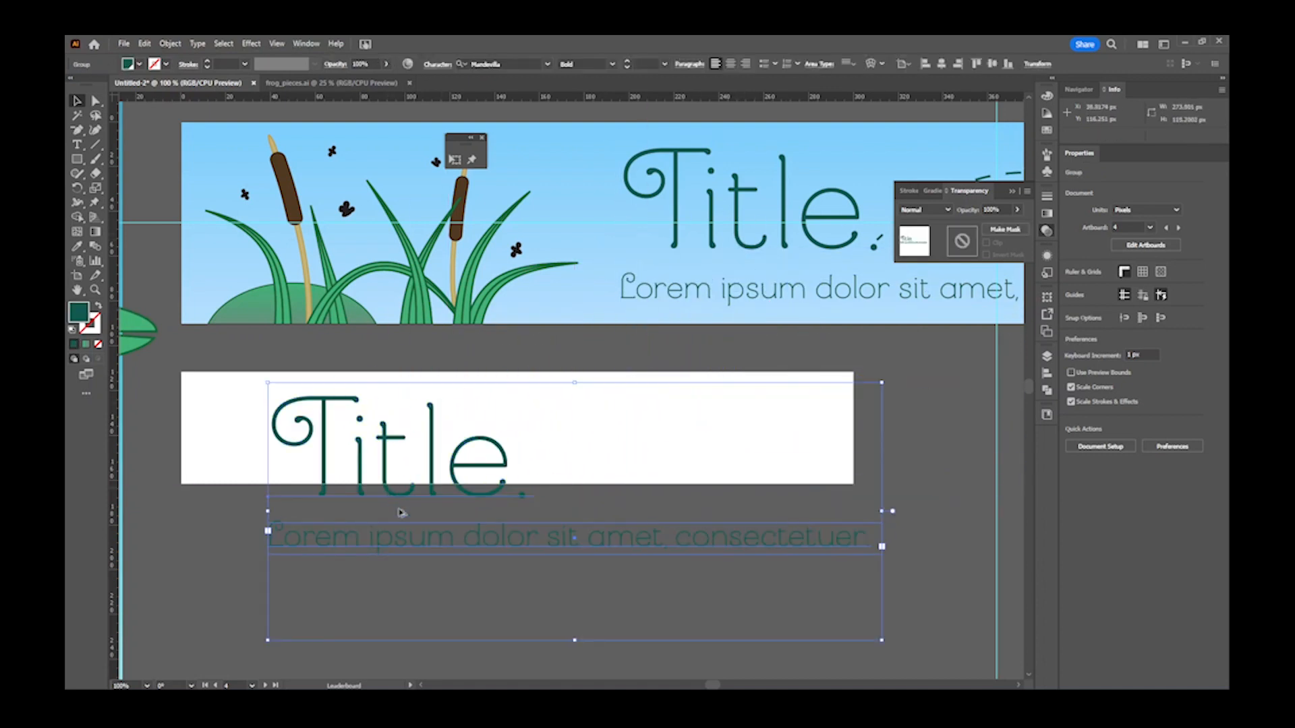
right_click(444, 560)
left_click(495, 432)
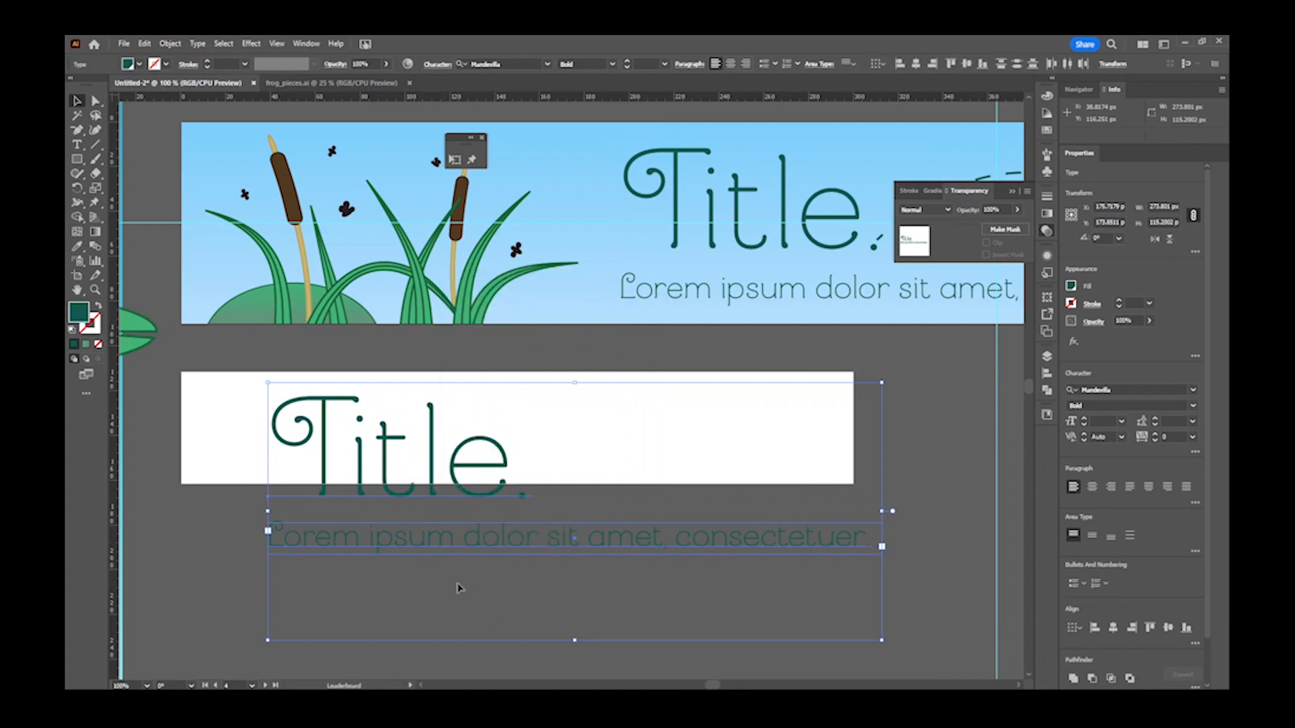
left_click(932, 487)
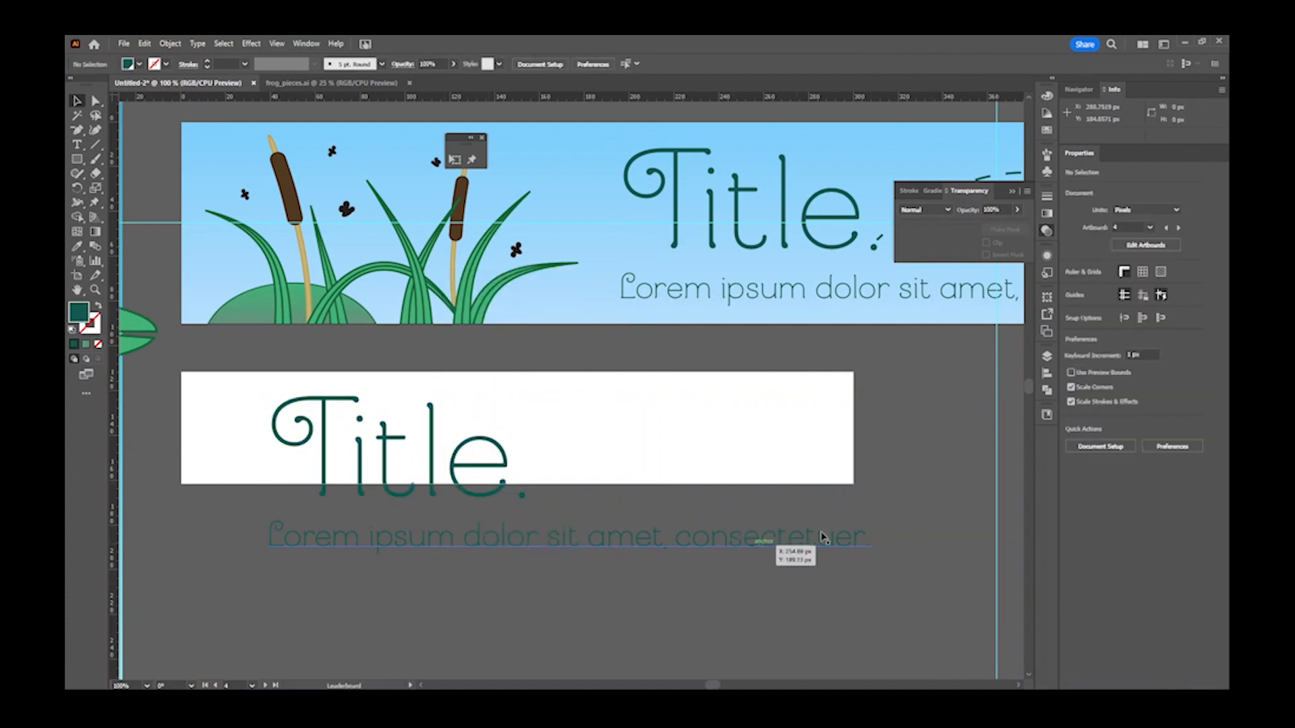
- Delete the copied Lorem ipsum line and remove the period from the mobile banner's title so it reads "Title"
left_click(785, 545)
key("Delete")
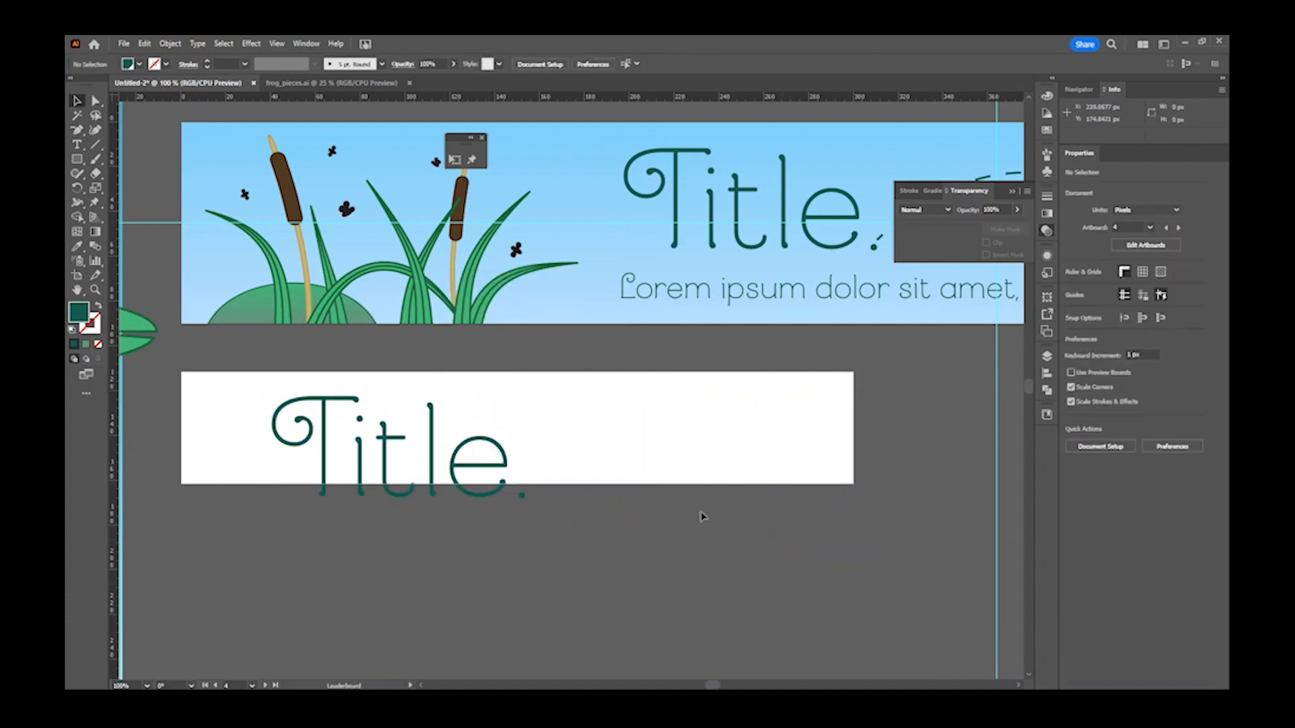
key("t")
left_click(511, 484)
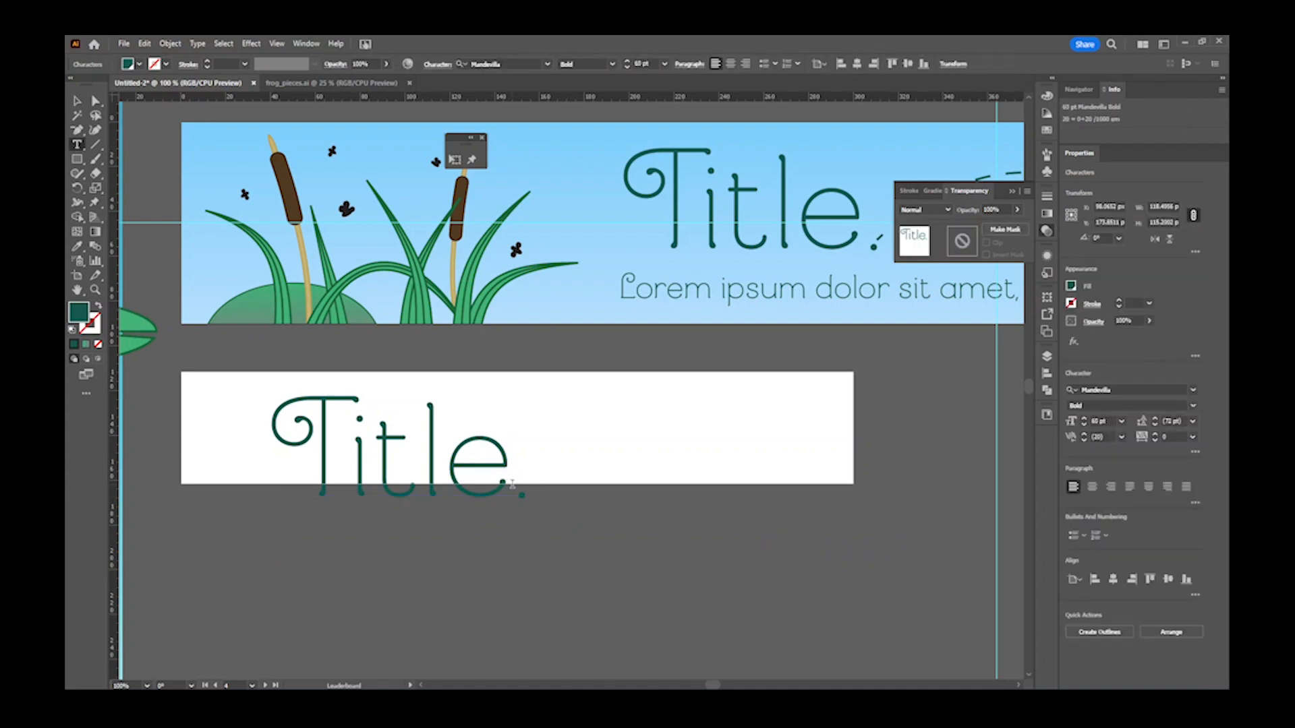
key("Right")
key("BackSpace")
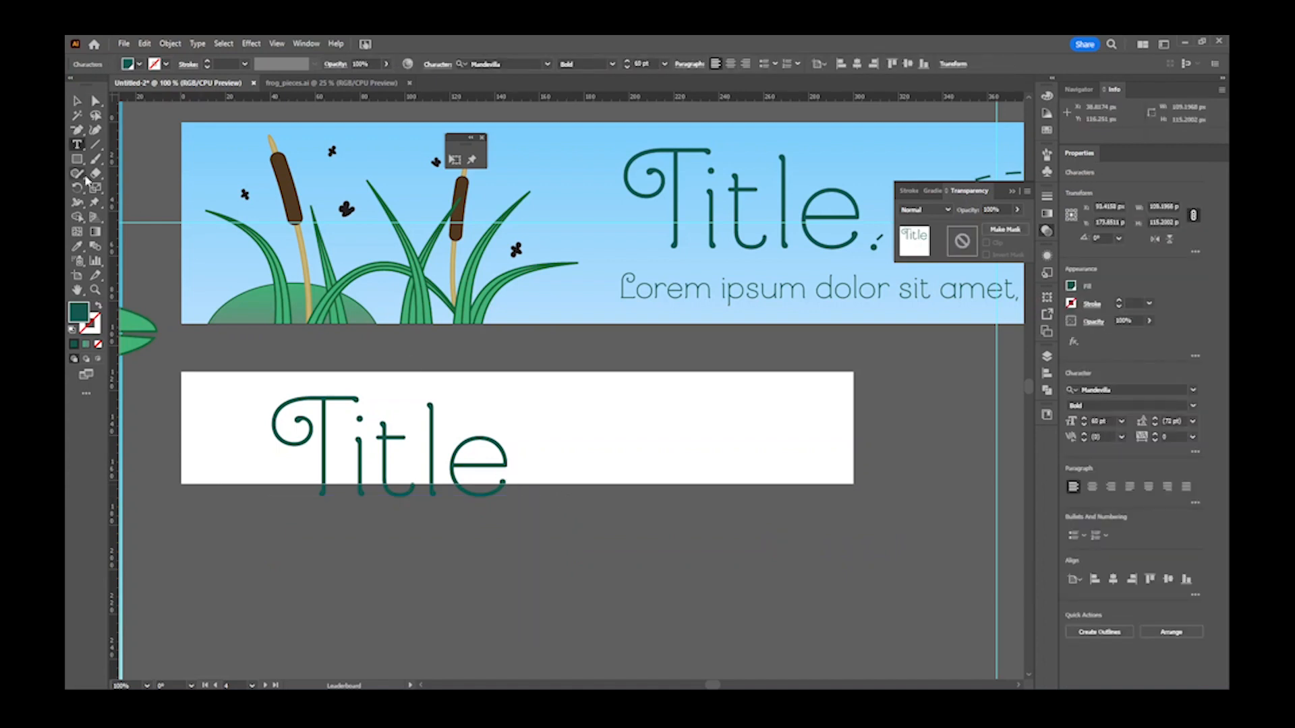
- Move the title to the middle of the mobile banner and scale it down to about 52 pt
left_click(77, 101)
left_click_drag(476, 514, 580, 487)
mouse_move(622, 361)
left_mouse_down()
mouse_move(628, 369)
mouse_move(604, 375)
left_mouse_up()
mouse_move(512, 451)
left_mouse_down()
mouse_move(533, 451)
mouse_move(507, 456)
left_mouse_up()
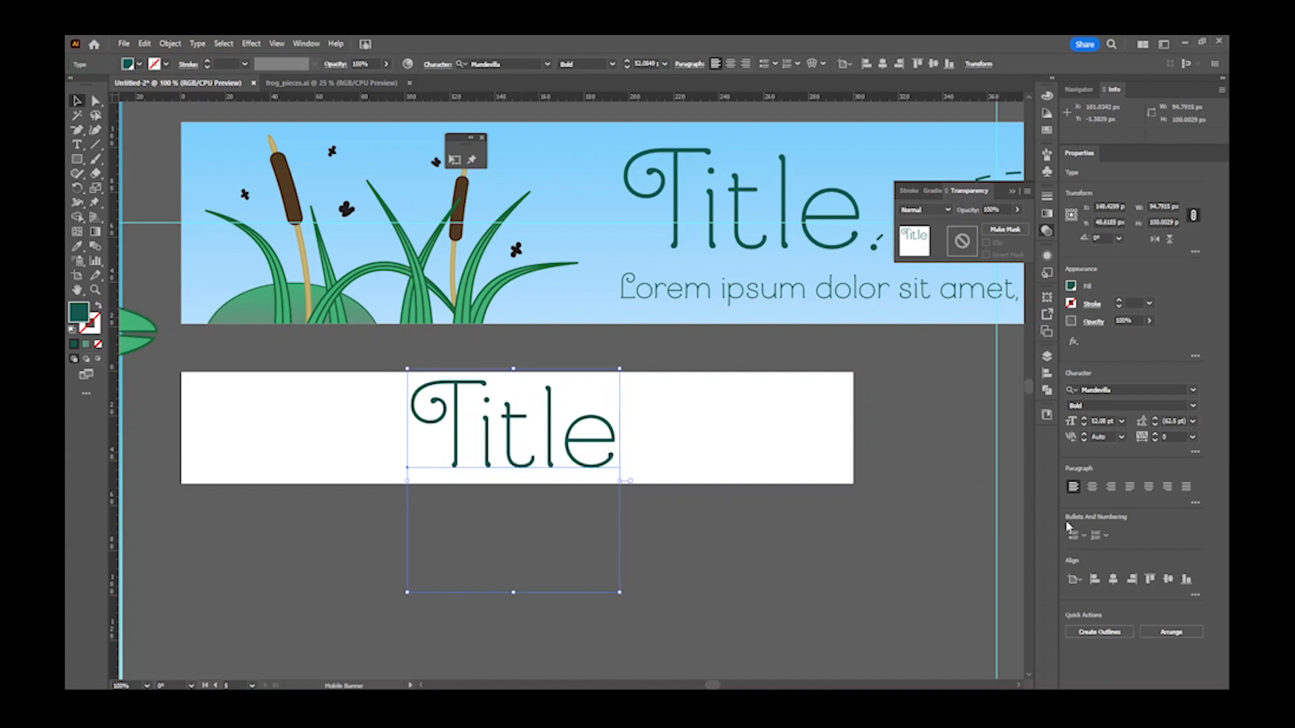
- Center the title horizontally on the mobile banner and nudge it down 5 px
left_click(1113, 578)
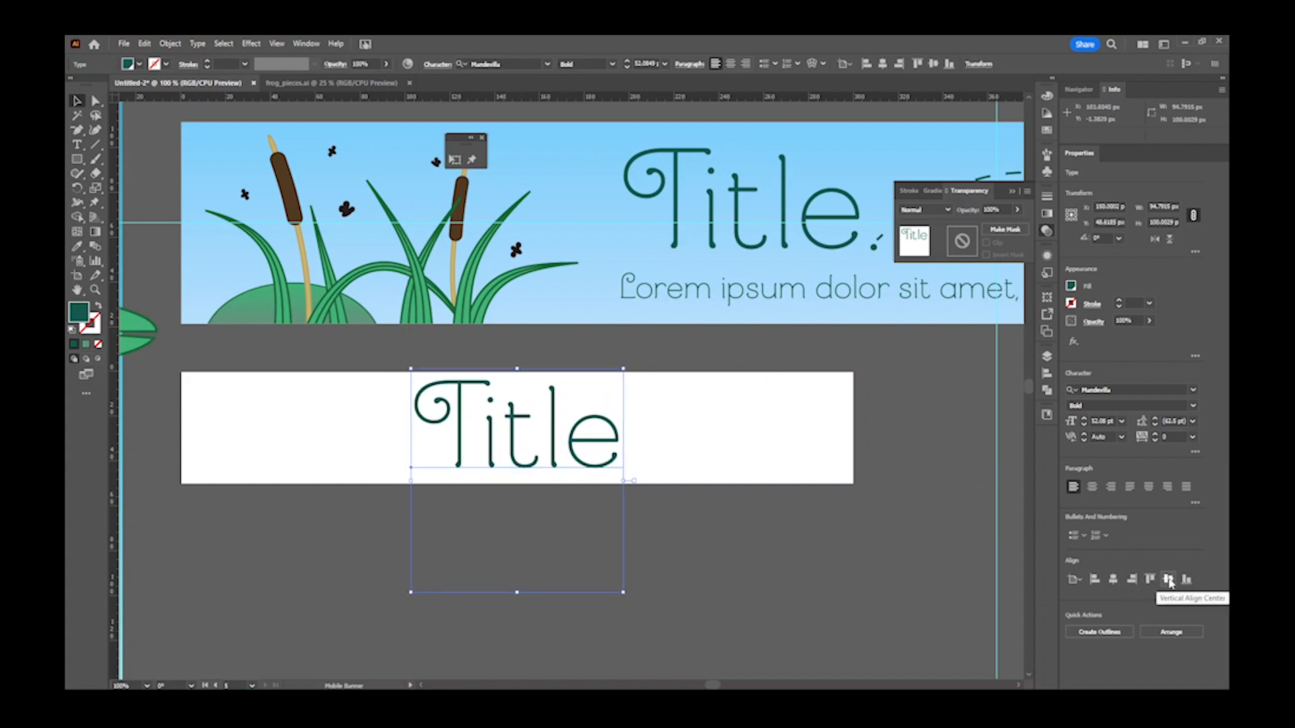
key("Down")
key("Down")
key("Down")
key("Down")
key("Down")
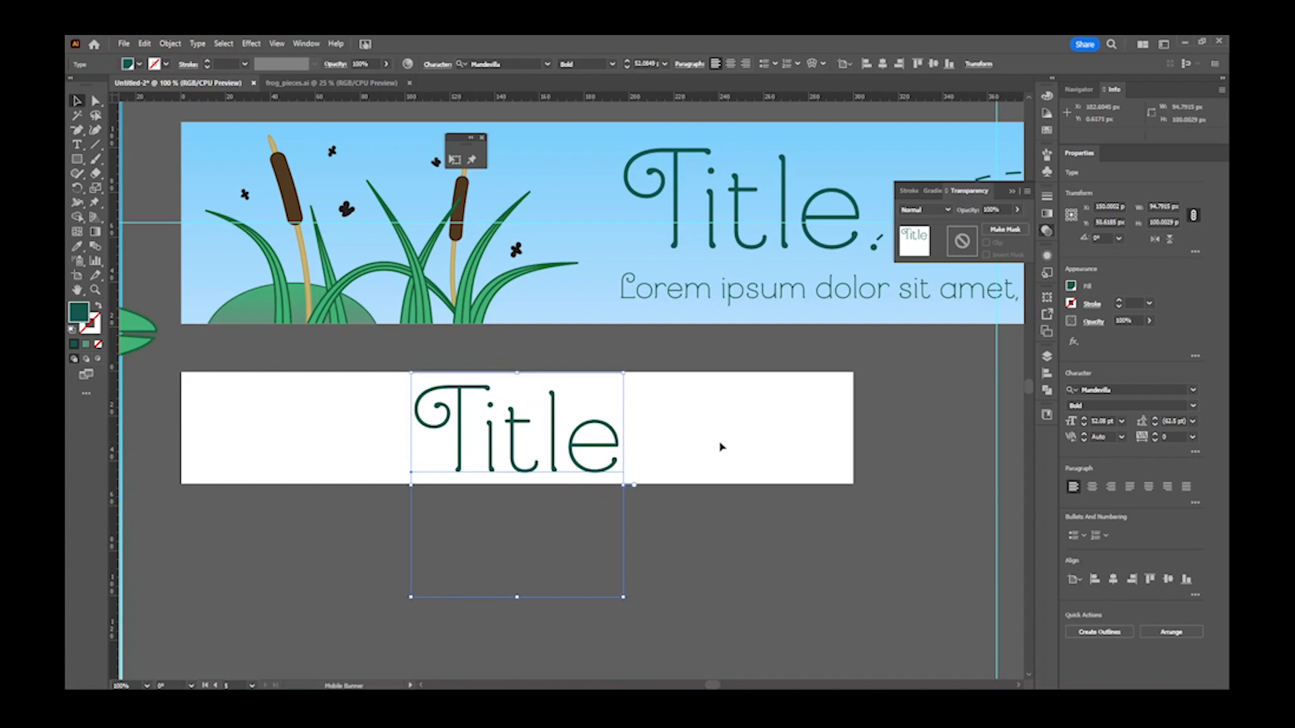
- Copy the scalloped water shape from the artwork pieces onto the mobile banner and position it across the artboard's lower part
key("ctrl+minus")
key("ctrl+minus")
key("space")
left_click_drag(535, 446, 703, 514)
left_click_drag(573, 466, 786, 417)
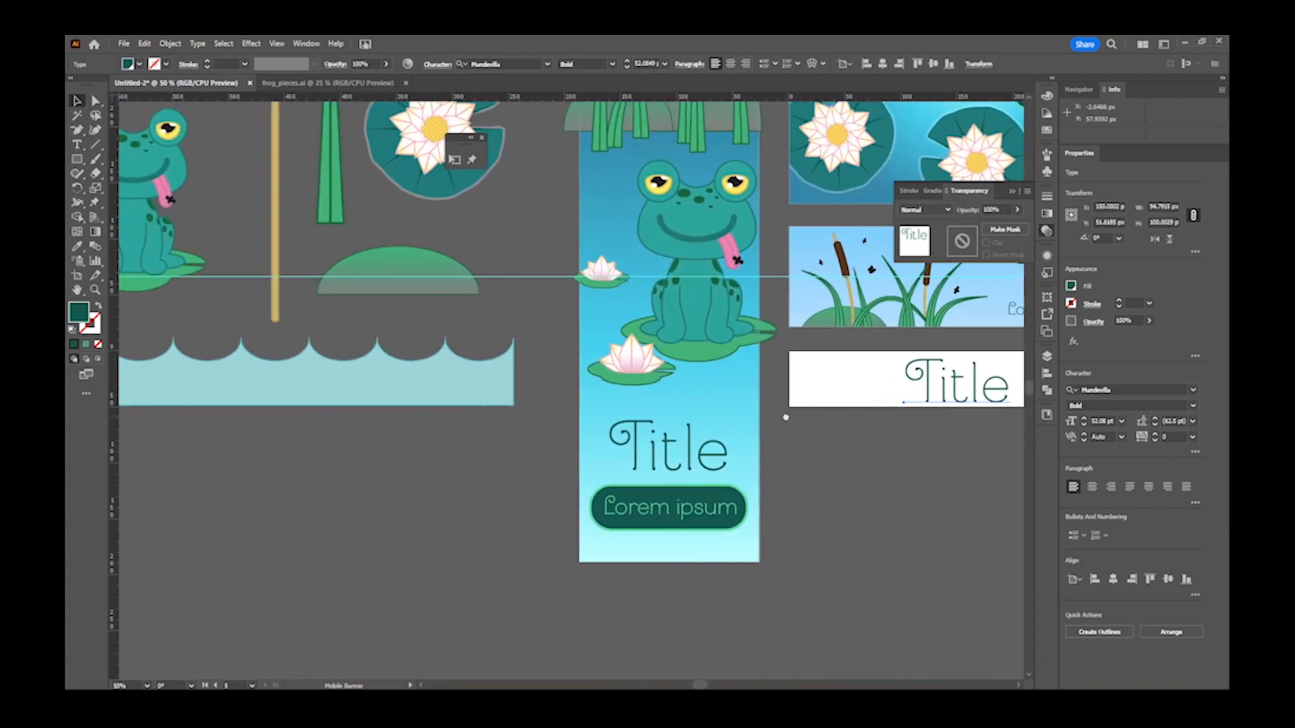
left_click_drag(309, 399, 323, 455, "alt")
key("space")
left_click_drag(337, 452, 593, 421)
key("ctrl+plus")
key("ctrl+plus")
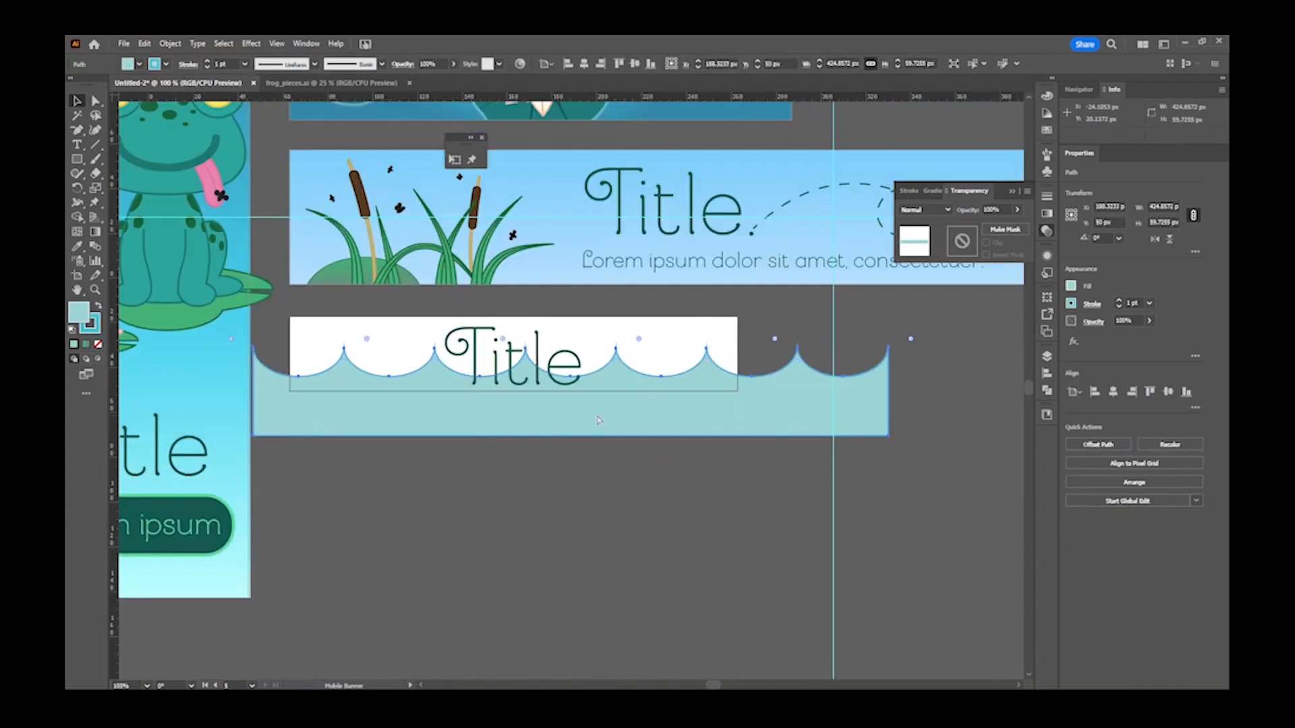
key("ctrl+minus")
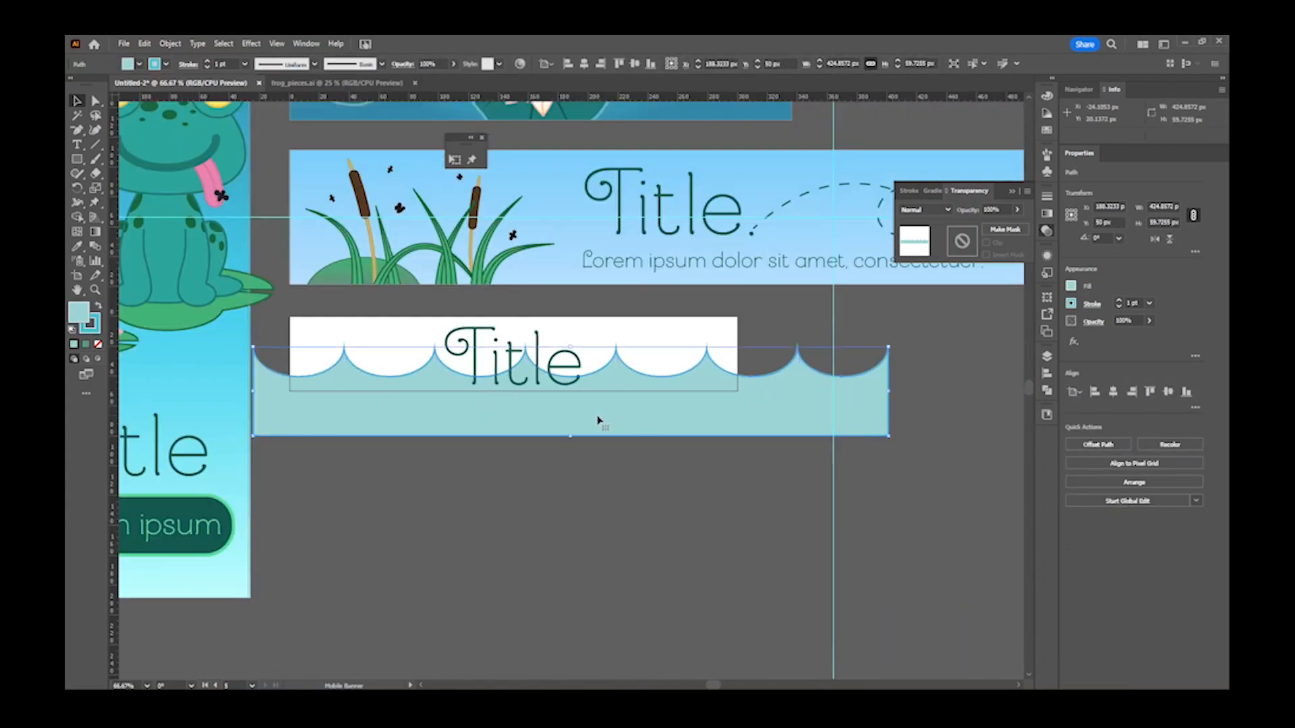
left_click_drag(595, 418, 604, 399)
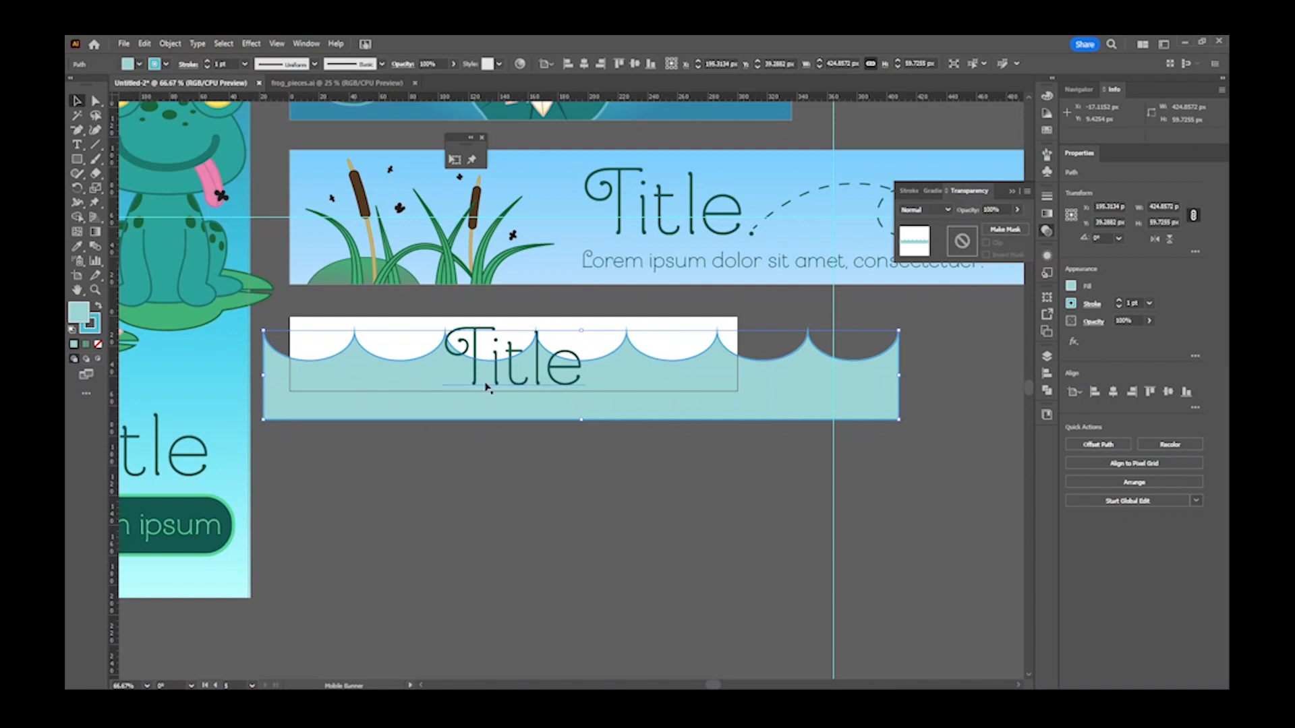
- Scale the water shape proportionally to 300 px wide and fit it across the mobile banner
left_click(1172, 202)
type("8 px")
key("Return")
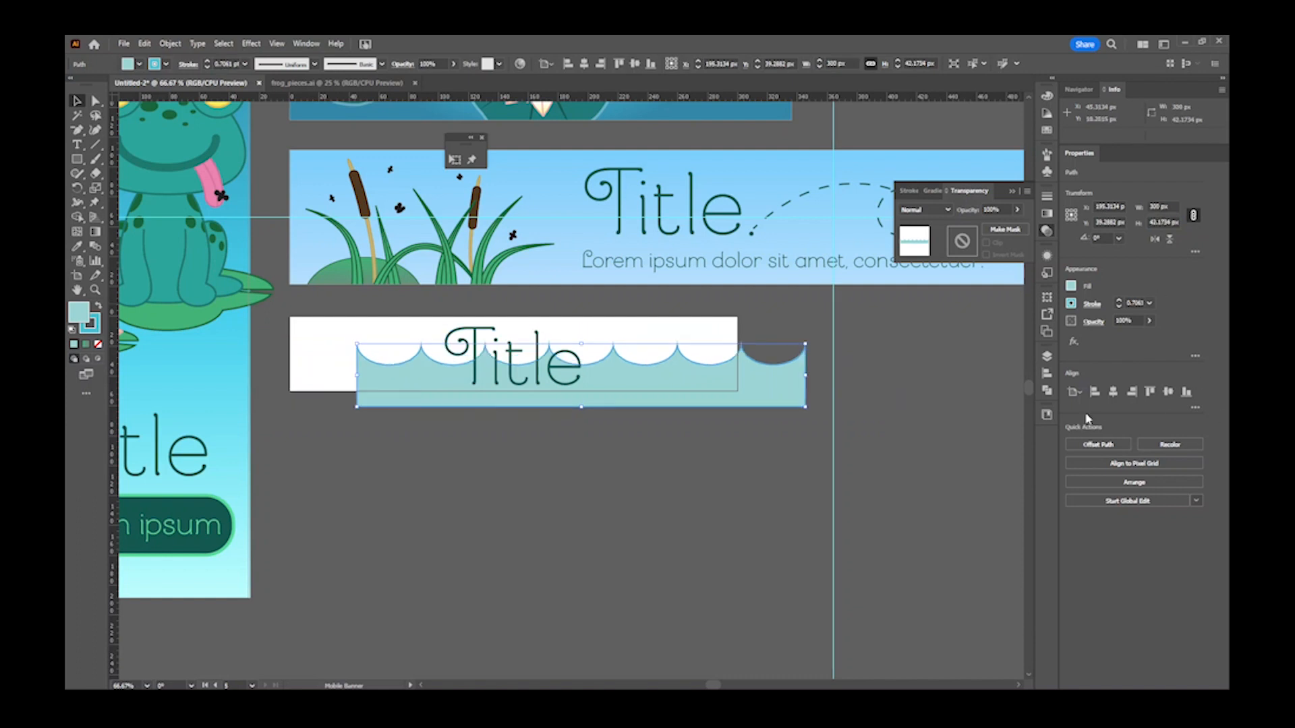
left_click_drag(638, 385, 638, 368)
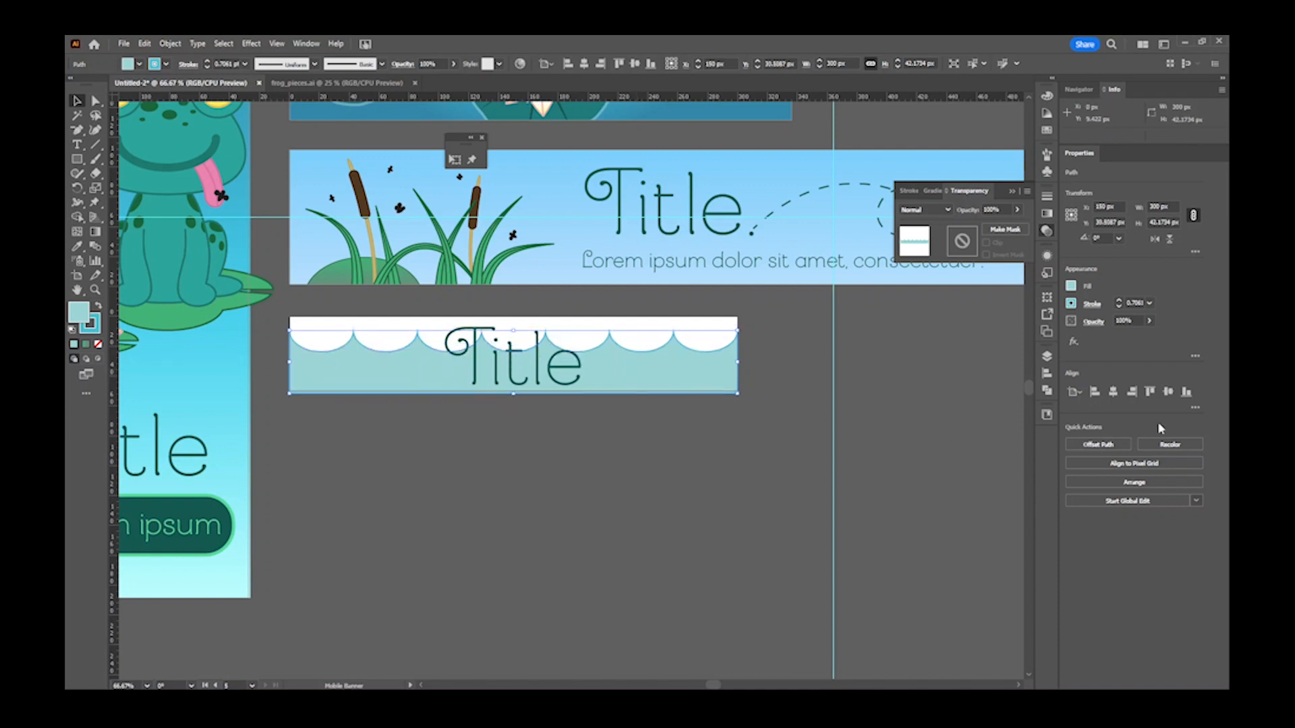
key("Up")
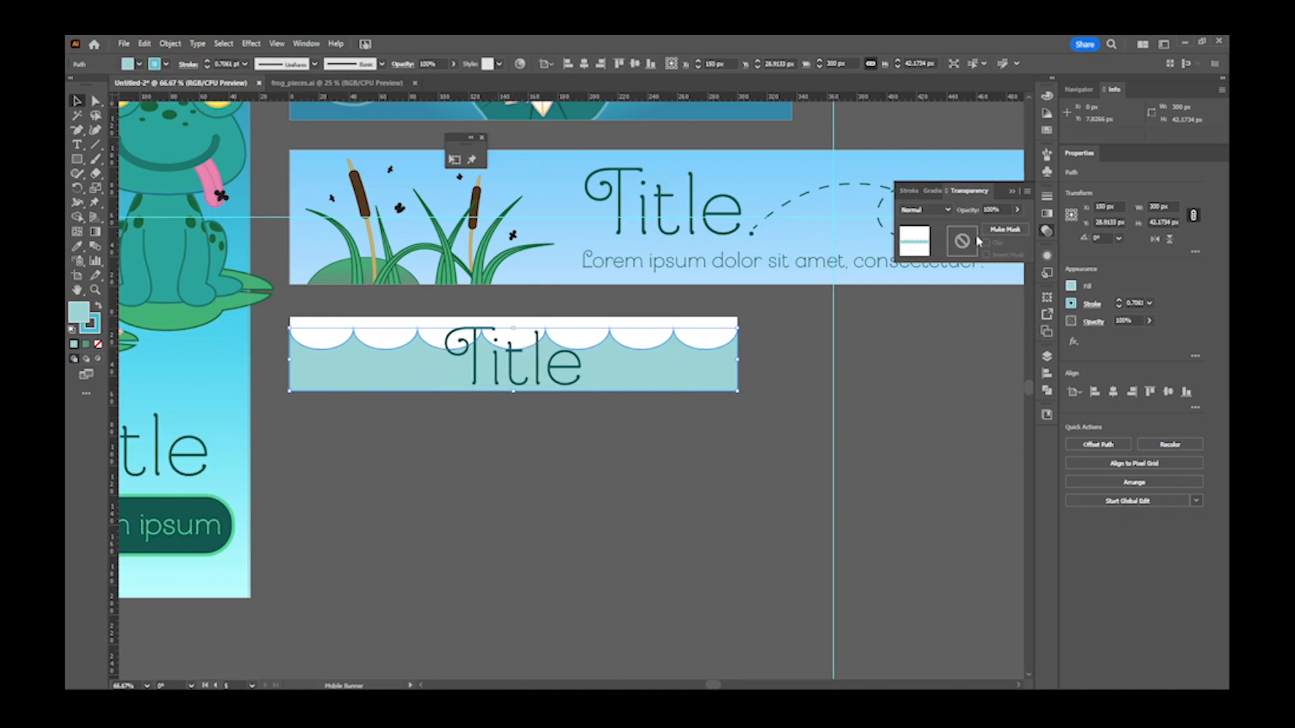
- Reduce only the water shape's height to 50% without constraining proportions, and align it to the mobile banner's bottom edge
left_click(1193, 216)
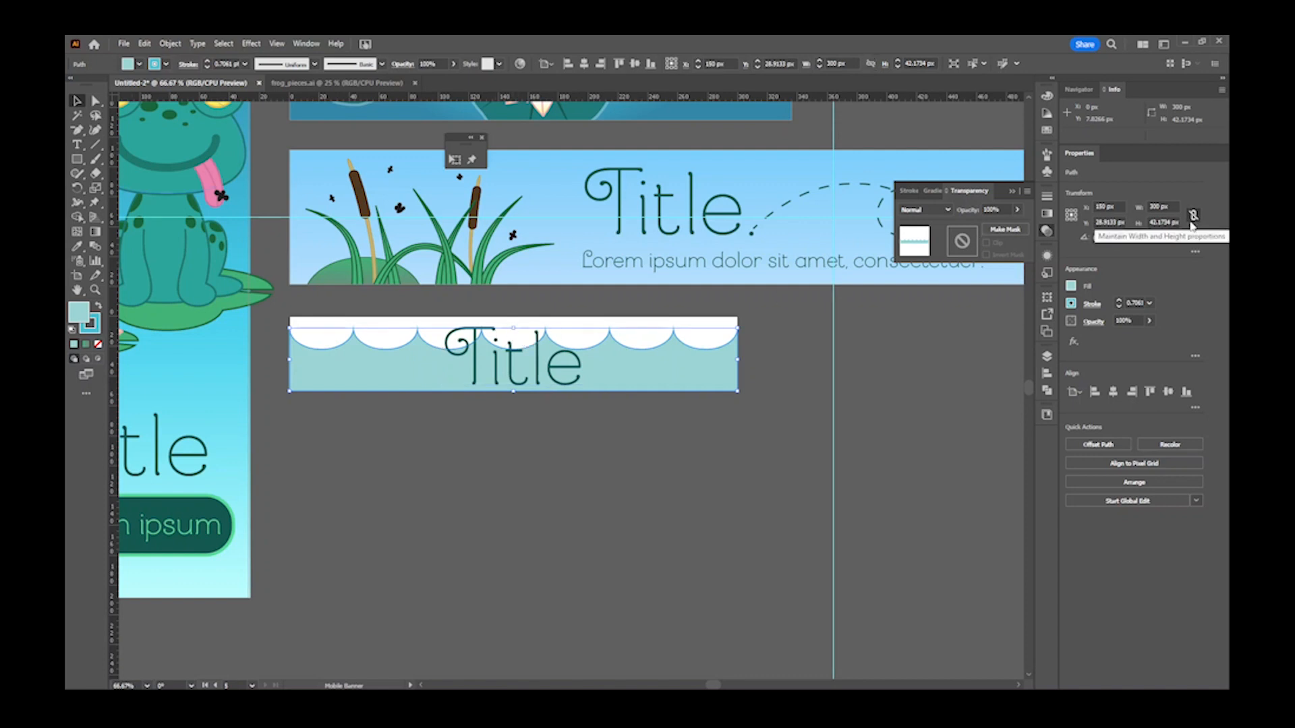
left_click(1165, 223)
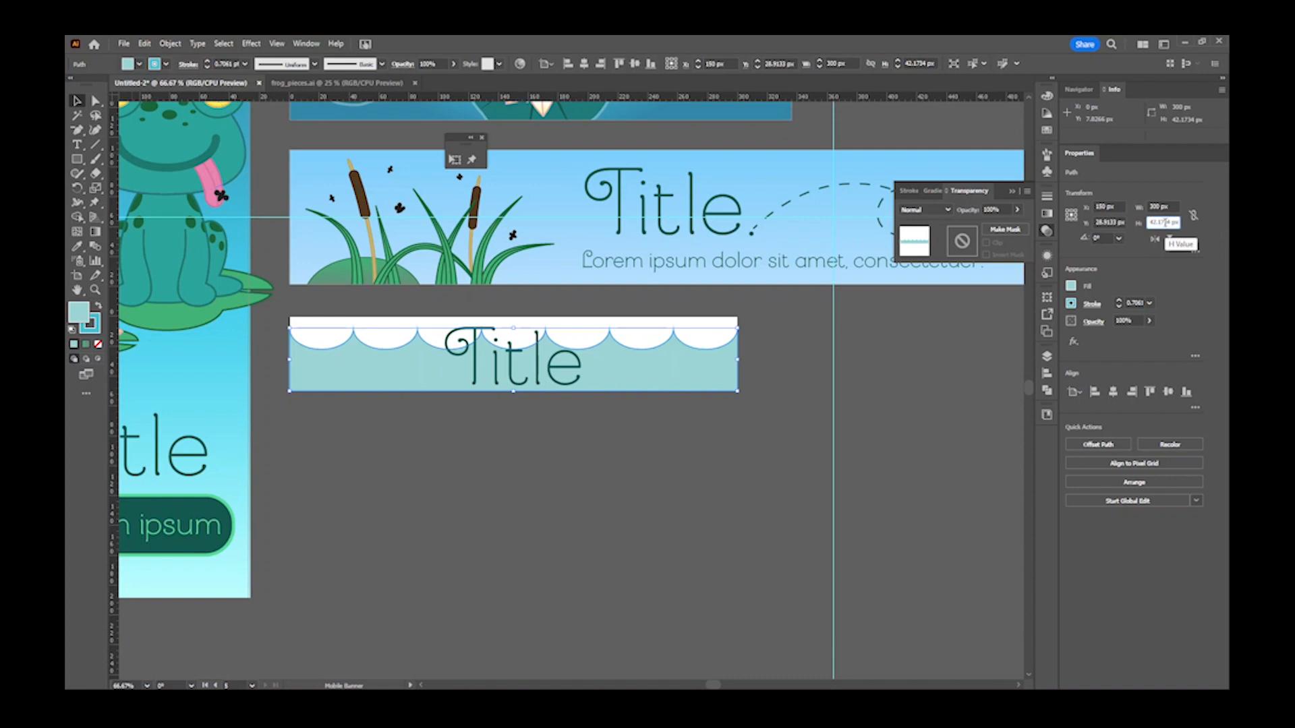
double_click(1166, 223)
type("50%")
key("Return")
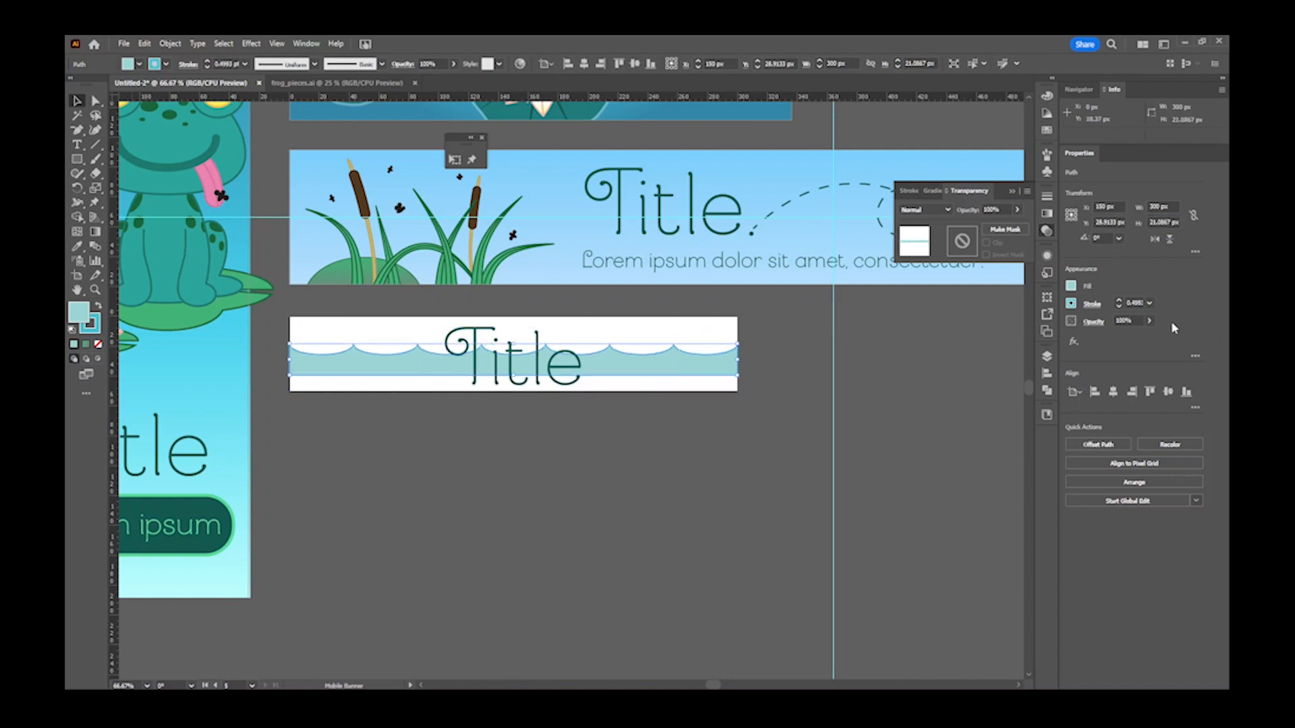
left_click(1186, 392)
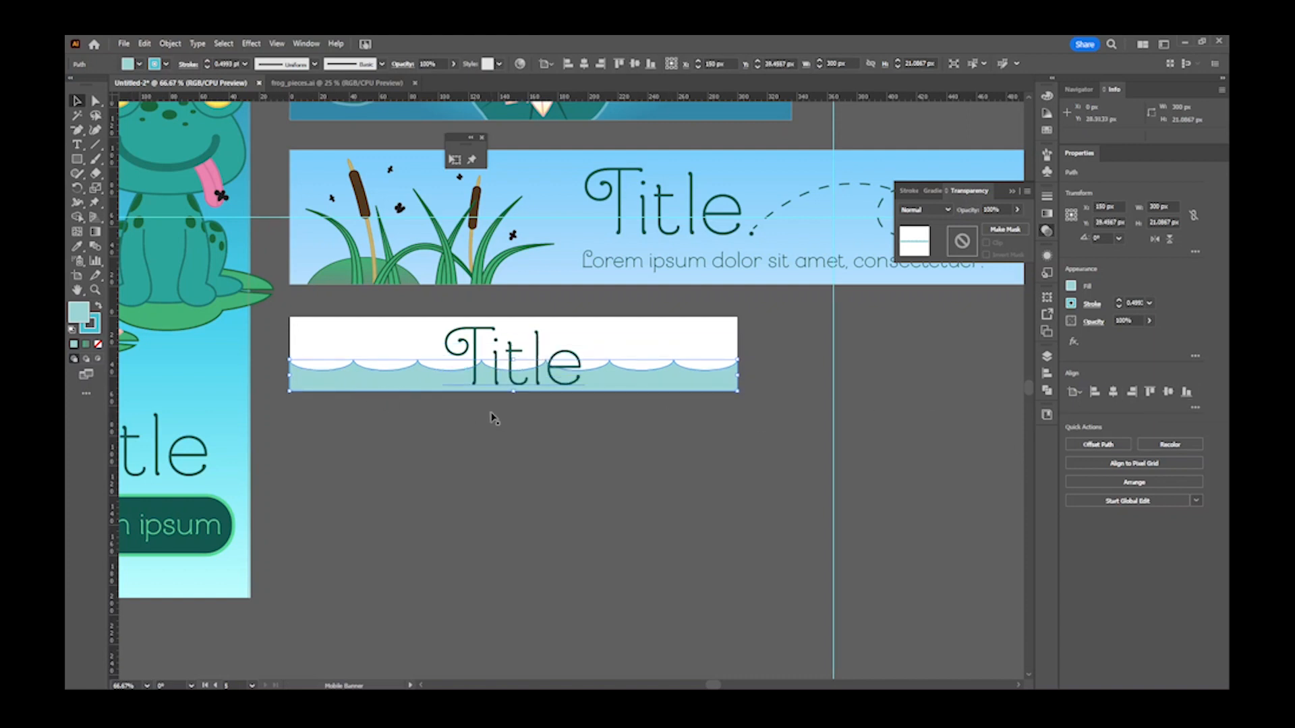
left_click(477, 433)
left_click(698, 449)
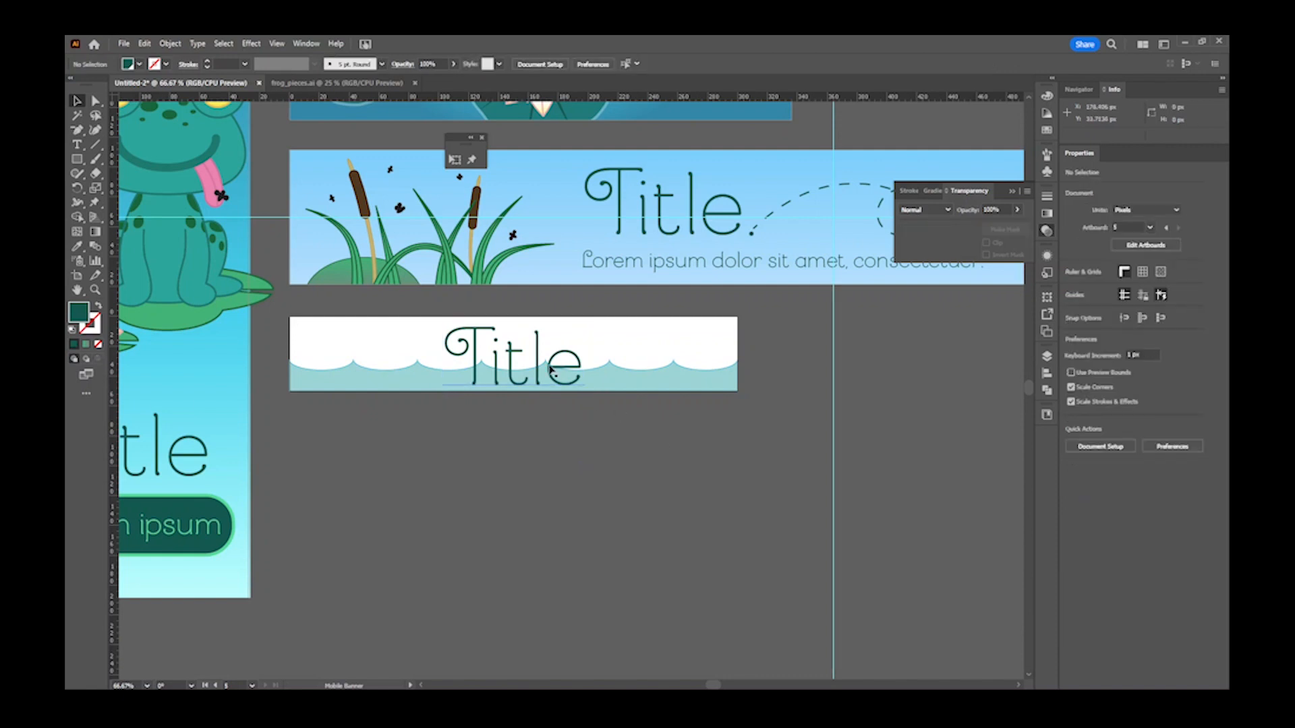
- Scale the mobile banner's title down to about 46.87 pt and nudge it up about 4 px
left_click(522, 386)
left_click_drag(578, 324, 578, 346)
key("Up")
key("Up")
key("Up")
key("Up")
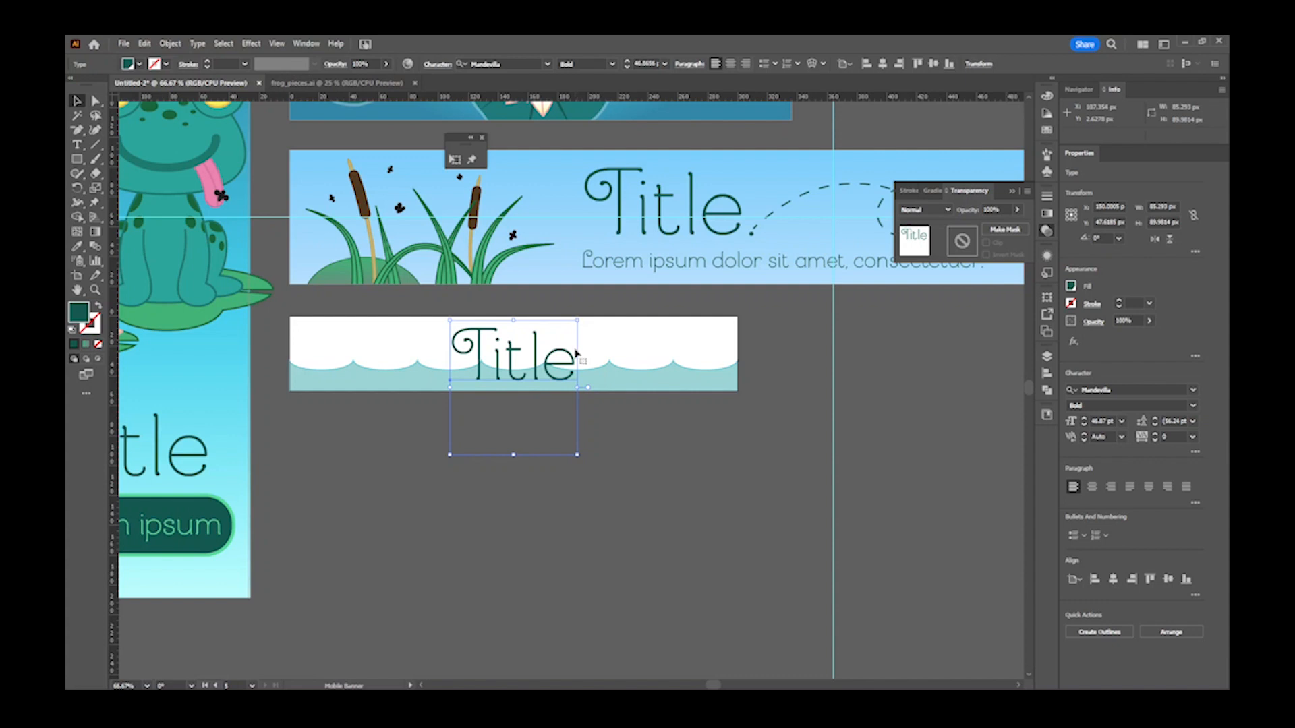
left_click(530, 543)
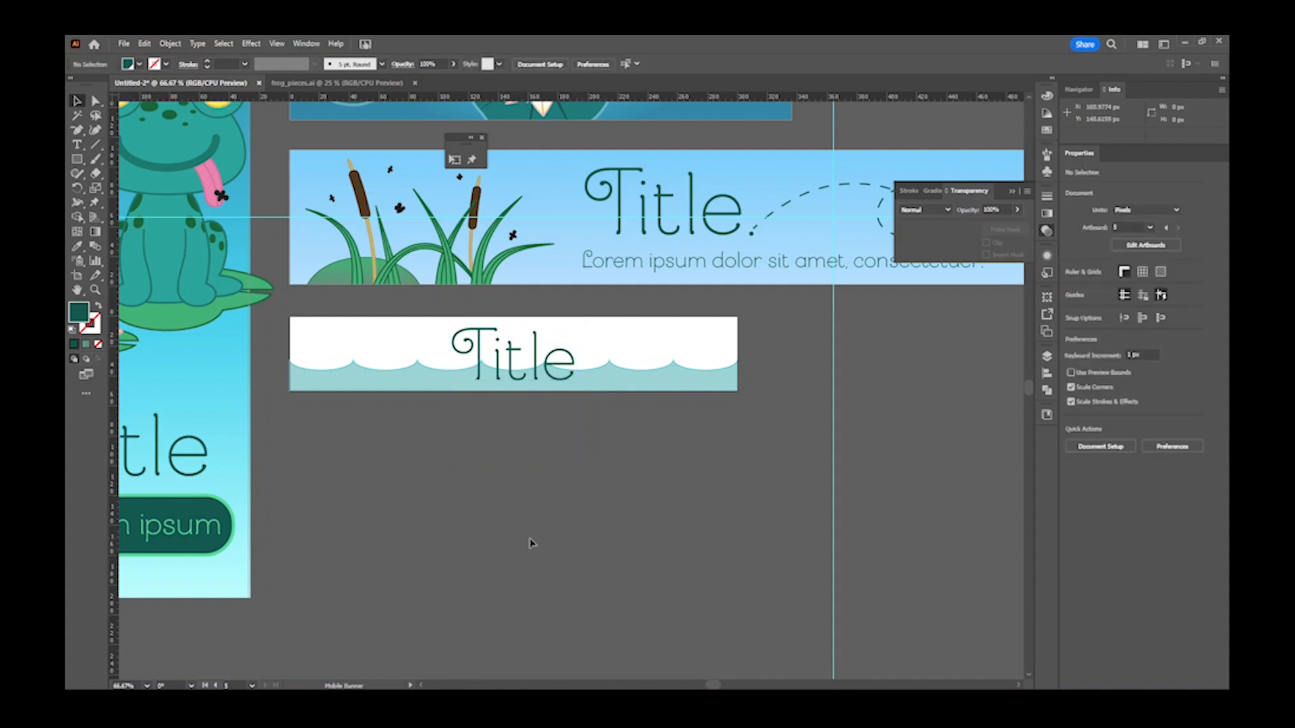
- Fill the mobile banner's water shape with the blue gradient sampled from the wide skyscraper's background
left_click(400, 385)
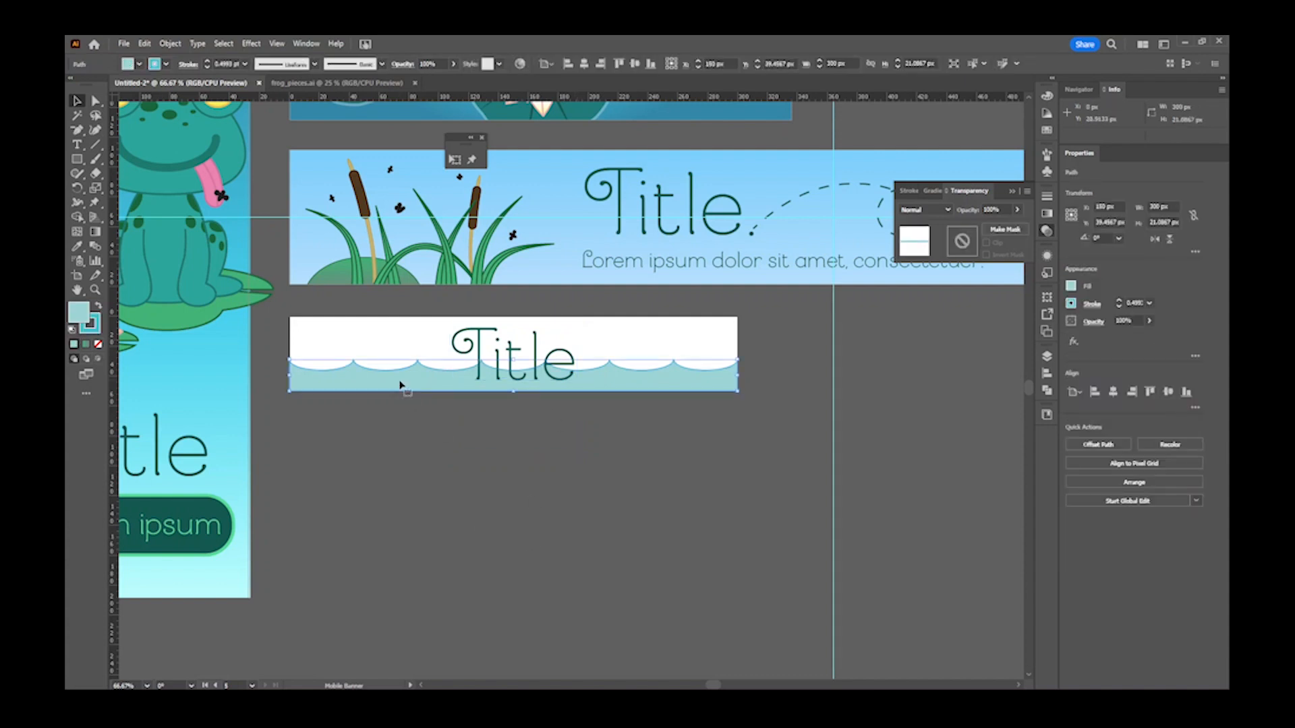
key("i")
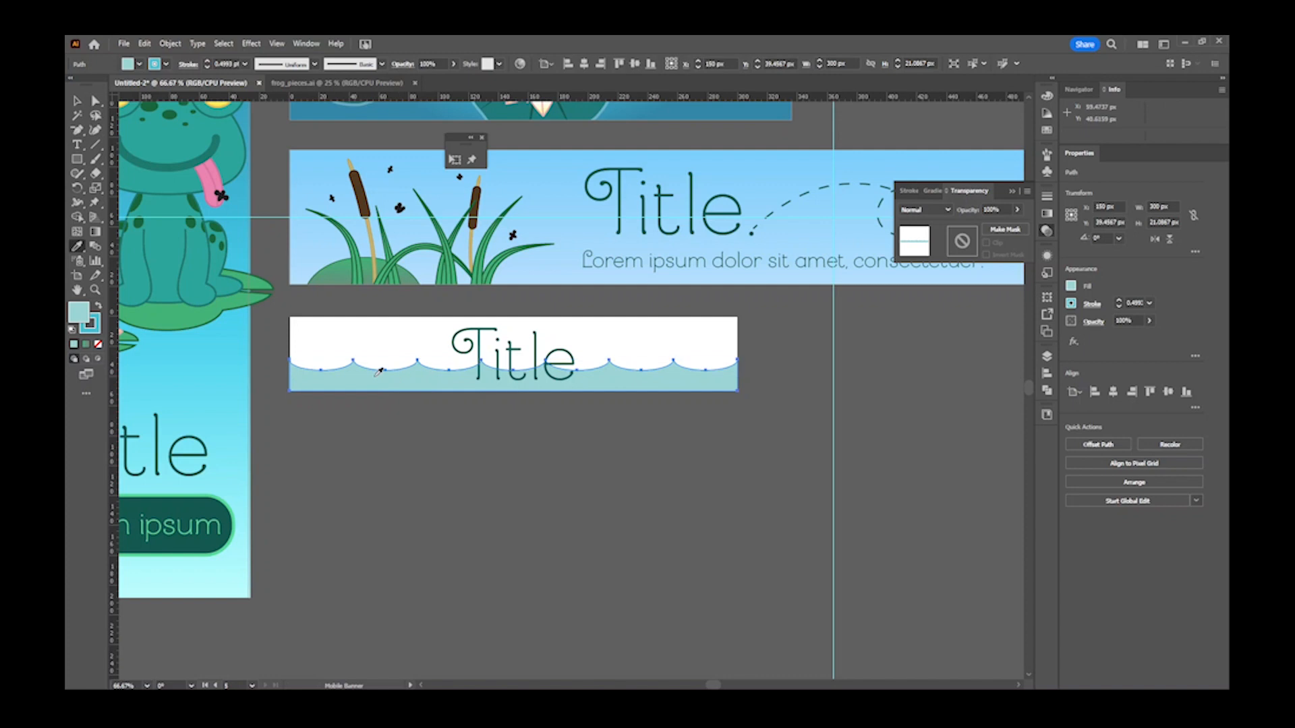
left_click(230, 412)
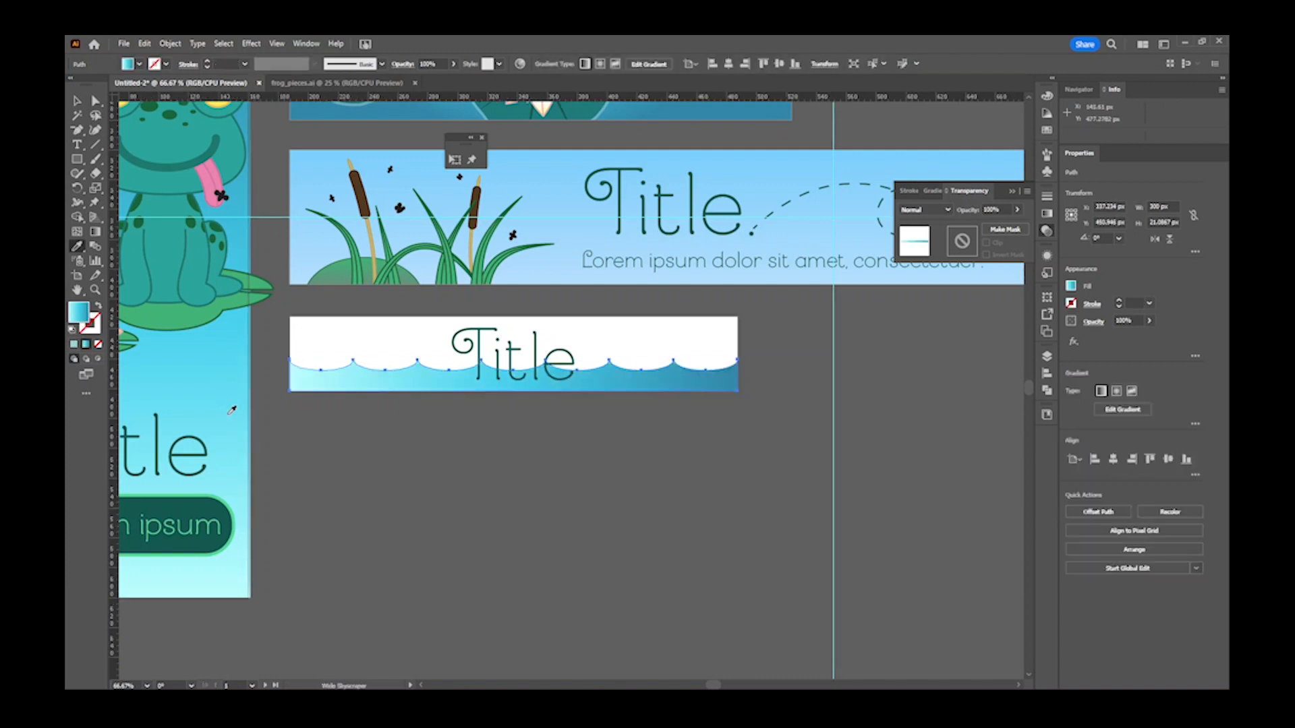
- Set the water shape's gradient angle to -90° so its lighter blue runs along the wave crests
left_click(1044, 215)
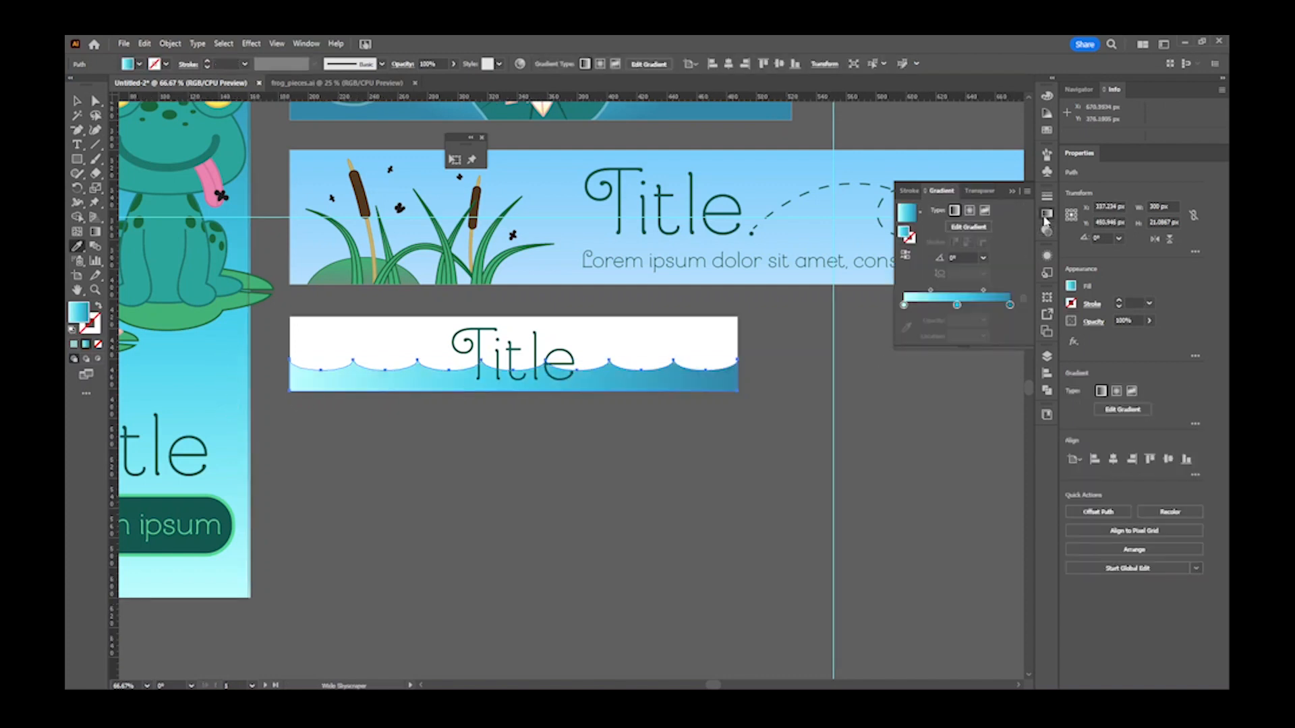
left_click(983, 257)
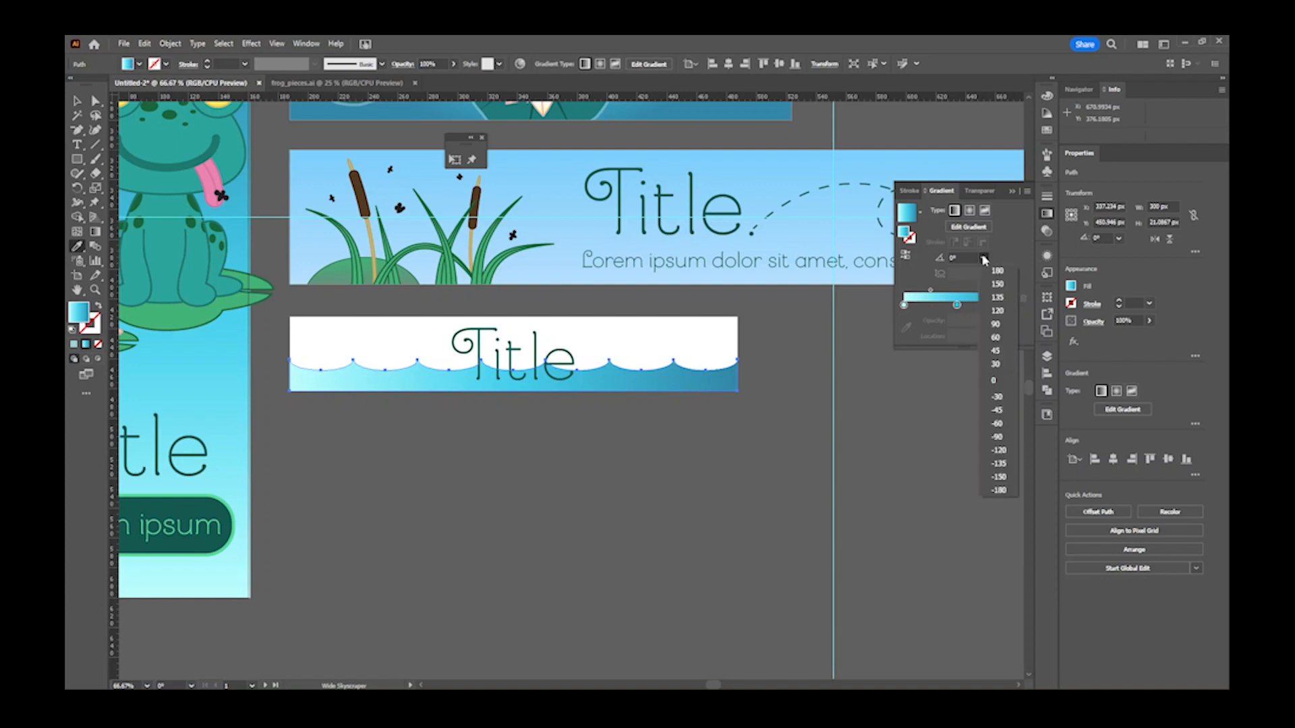
left_click(996, 325)
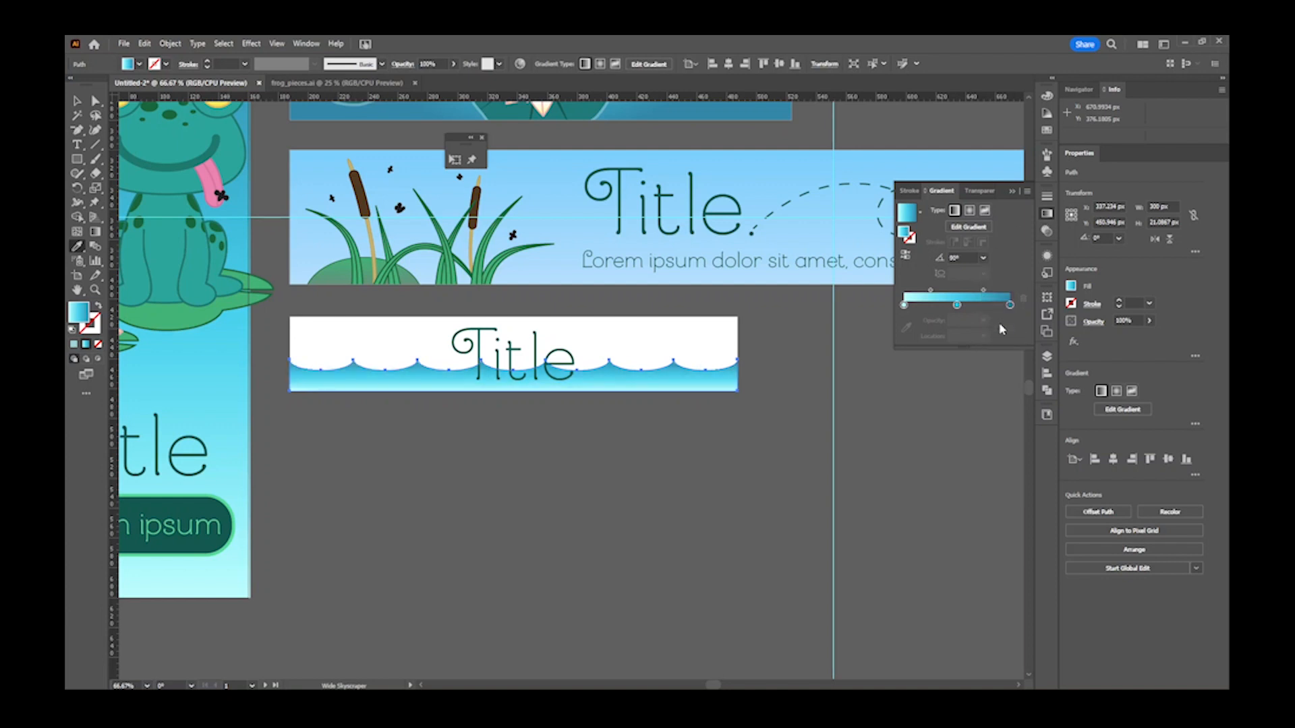
left_click(986, 261)
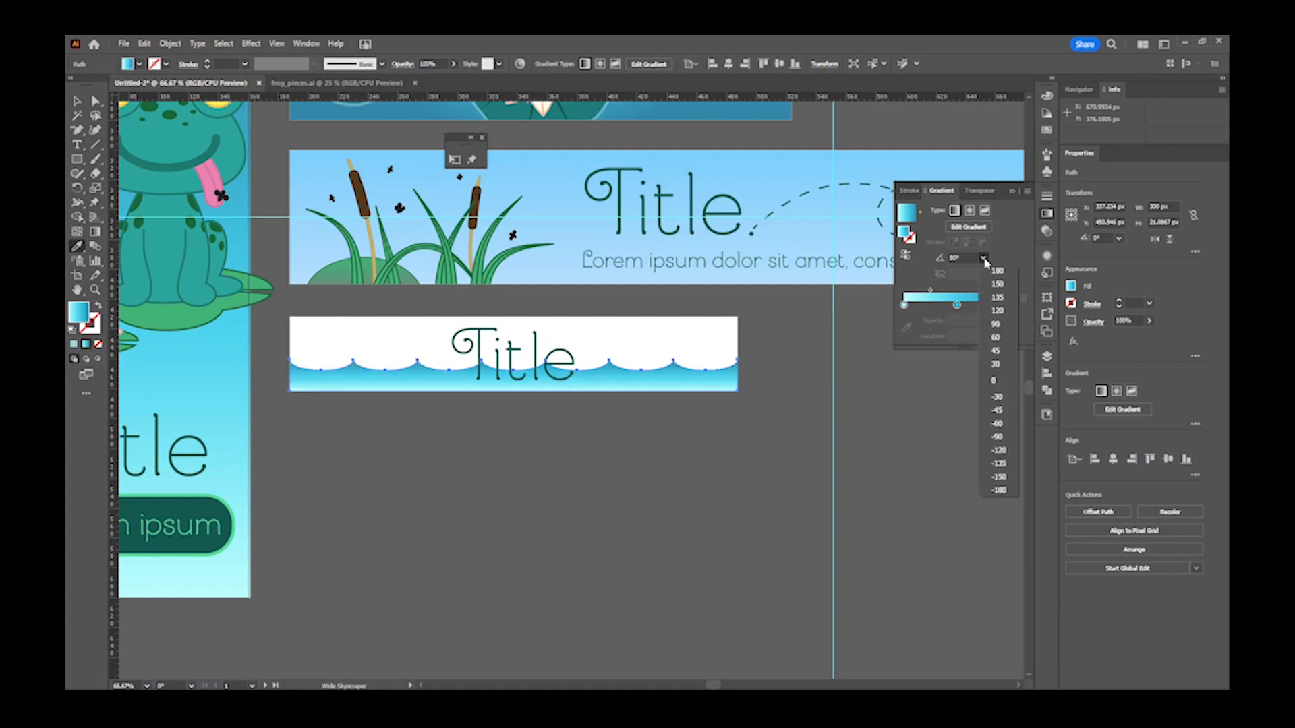
left_click(1004, 427)
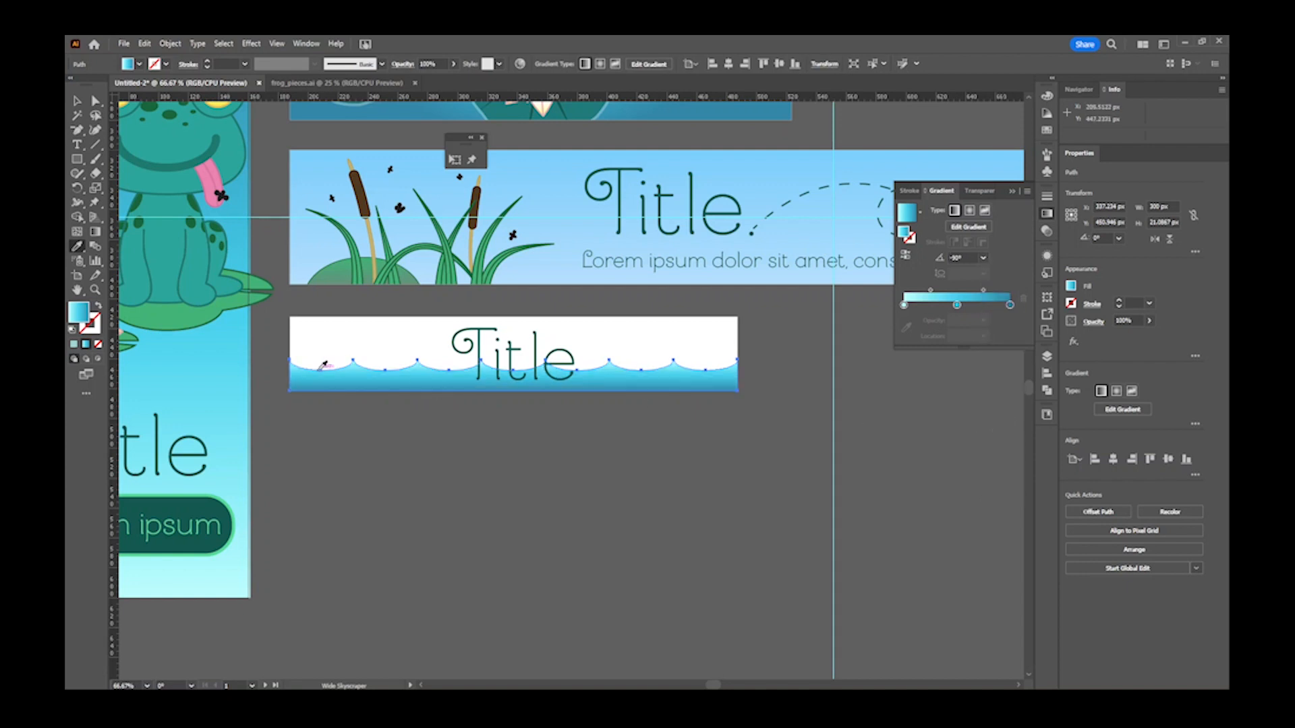
left_click(1048, 229)
key("v")
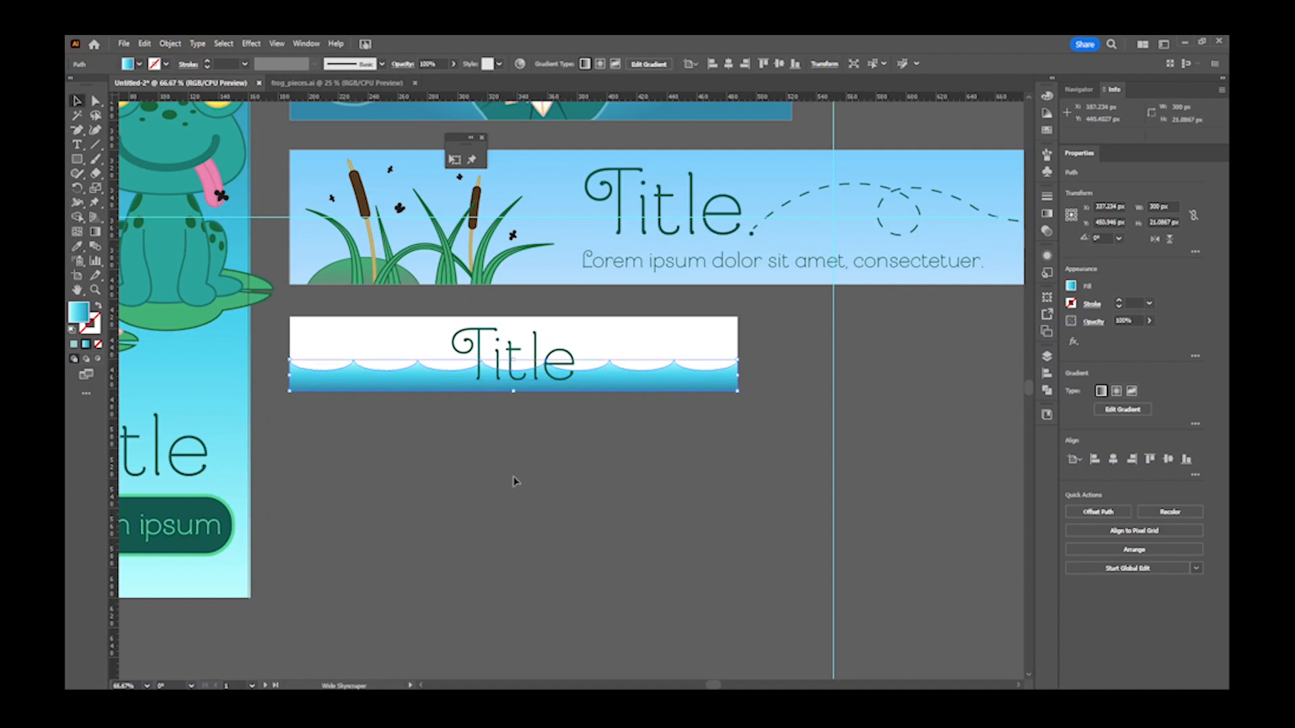
left_click(515, 482)
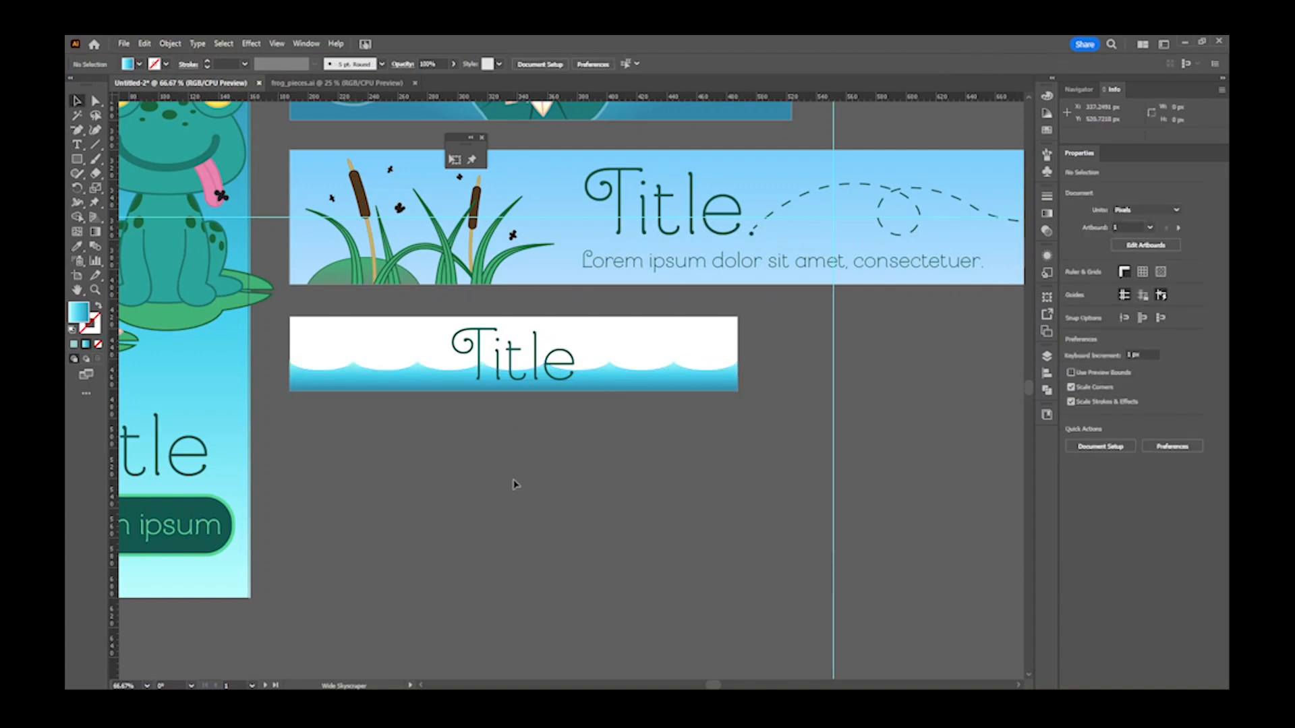
- Nudge the mobile banner's title 9 px to the left
left_click(540, 369)
key("Left")
key("Left")
key("Left")
key("Left")
key("Left")
key("Left")
key("Left")
key("Left")
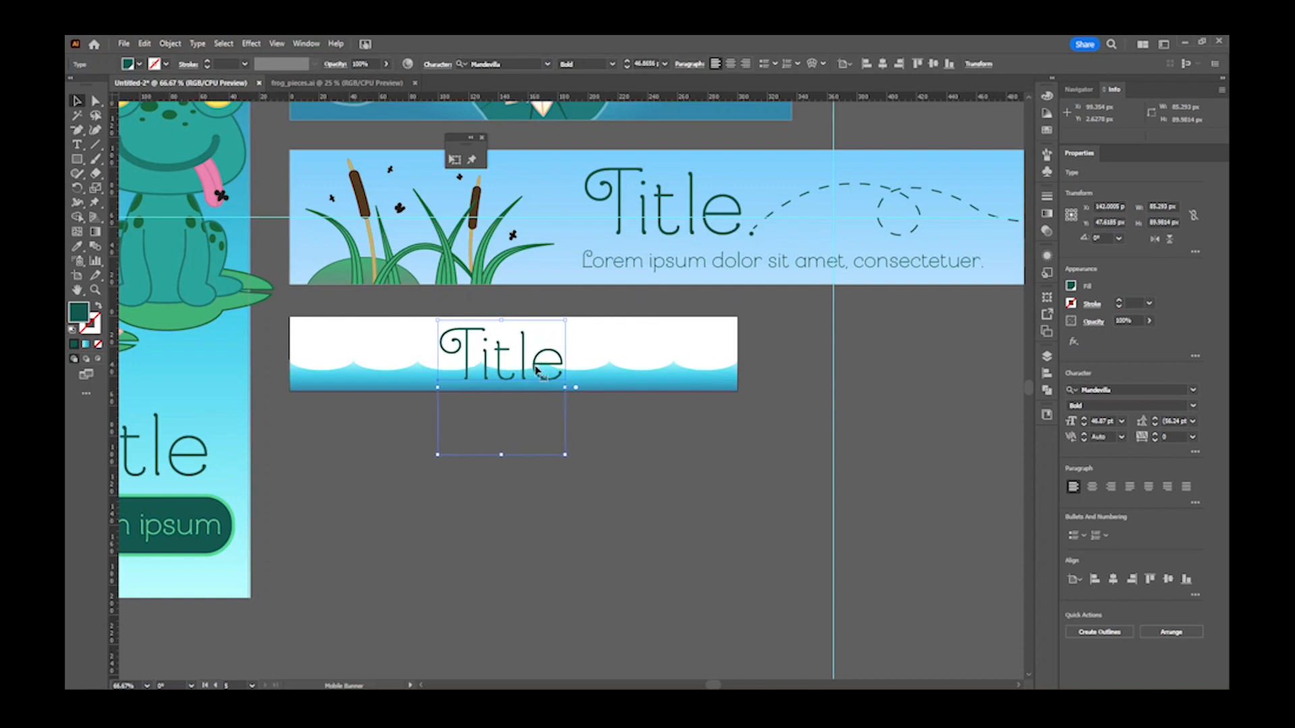
key("Left")
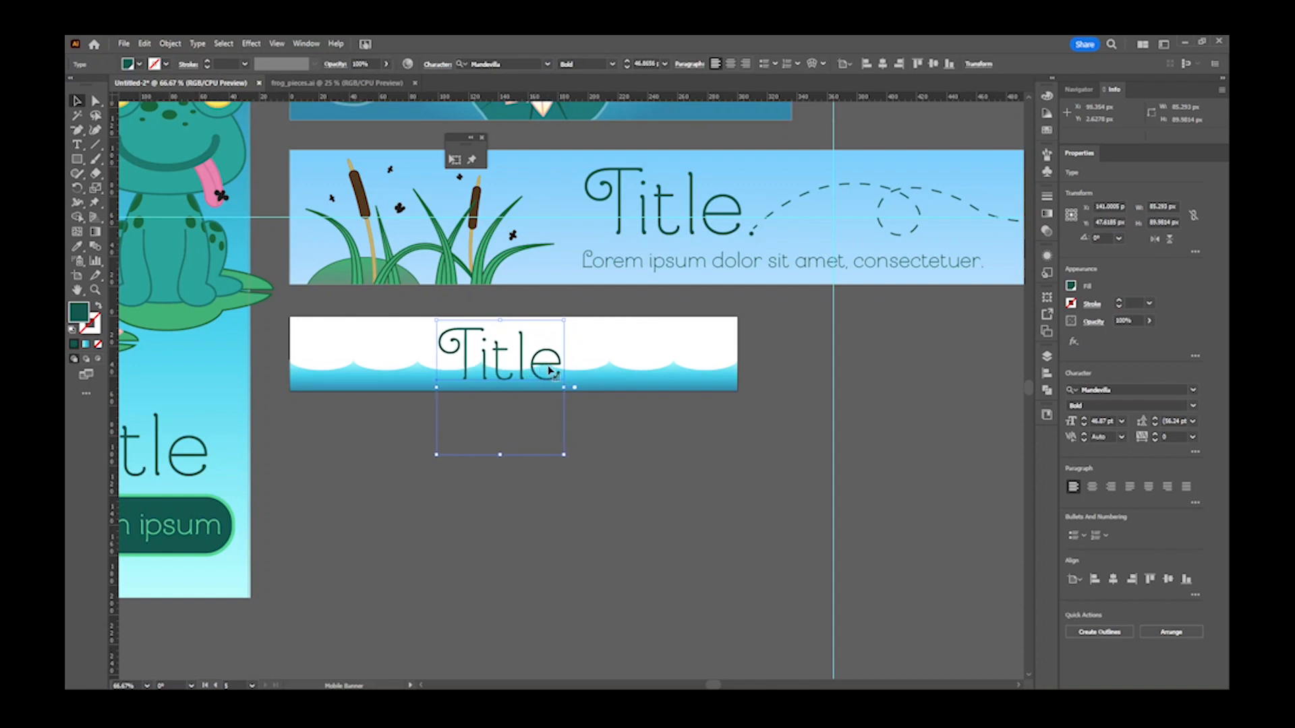
left_click(611, 443)
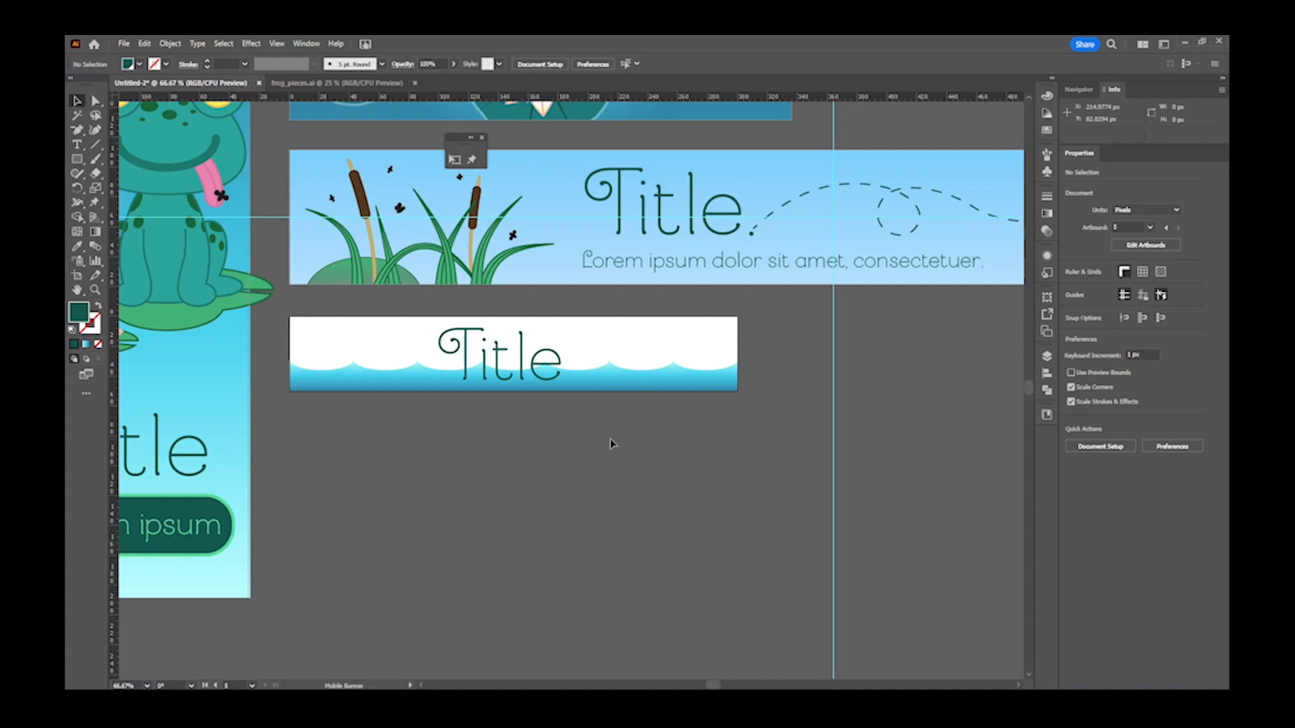
- Unlock the Backgrounds layer and draw a 300 x 50 px rectangle on it covering the mobile banner
left_click(1047, 358)
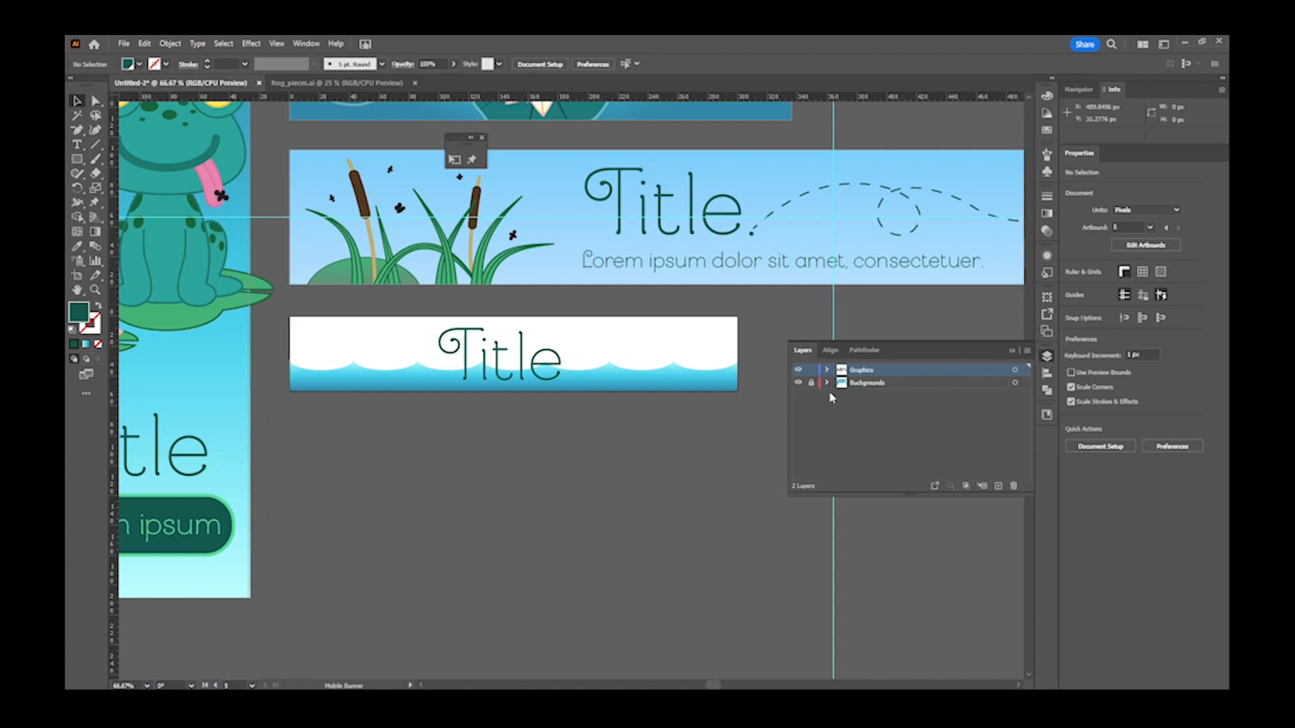
left_click(915, 384)
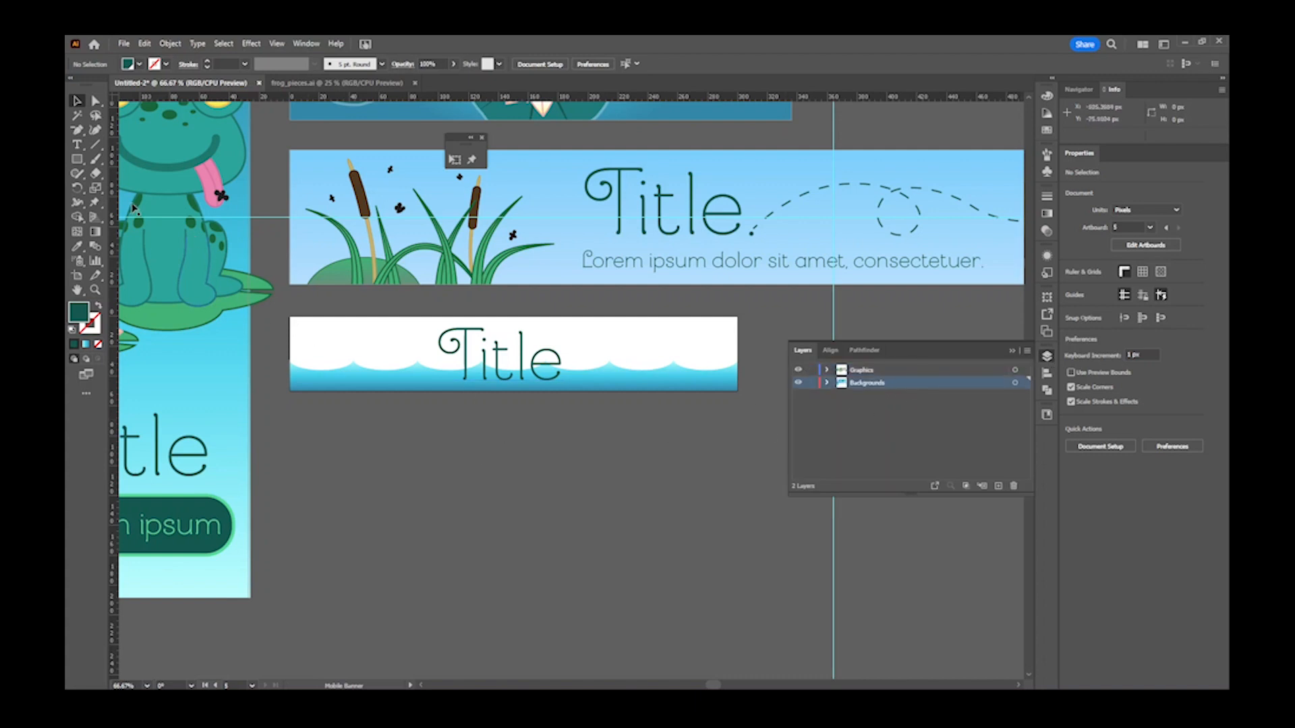
left_click(76, 159)
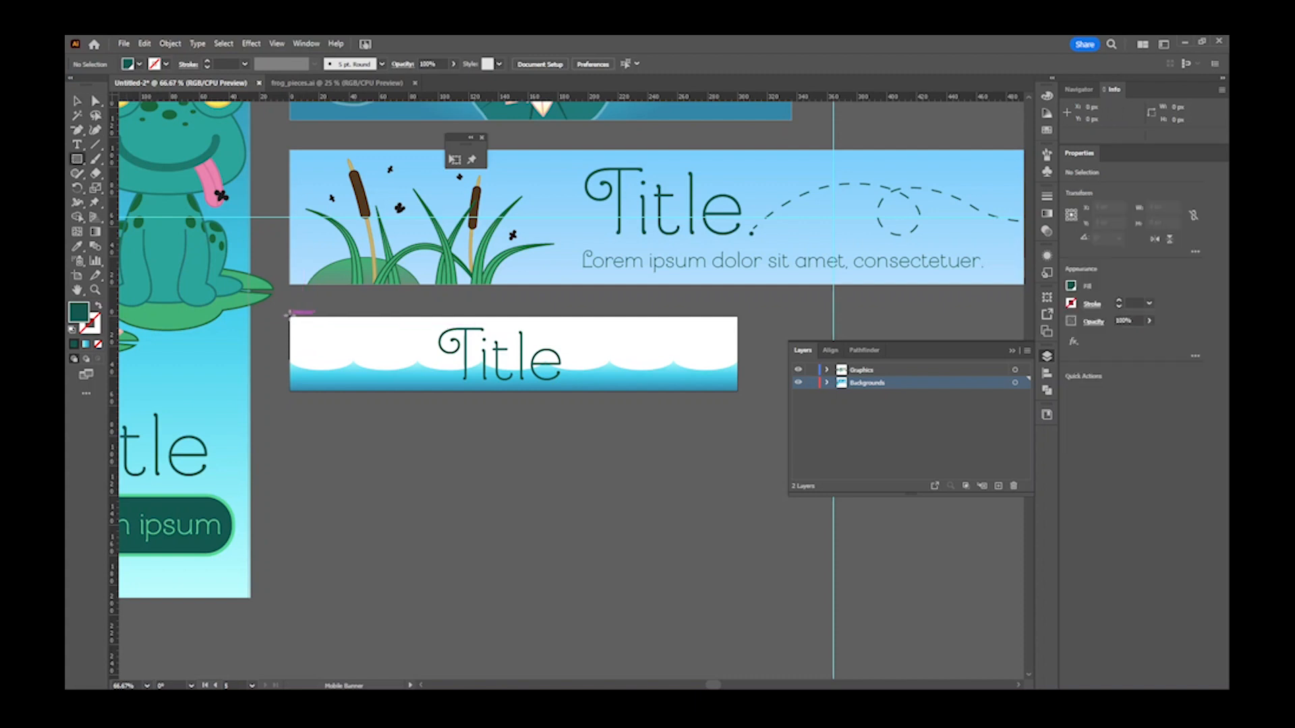
left_click_drag(289, 315, 738, 390)
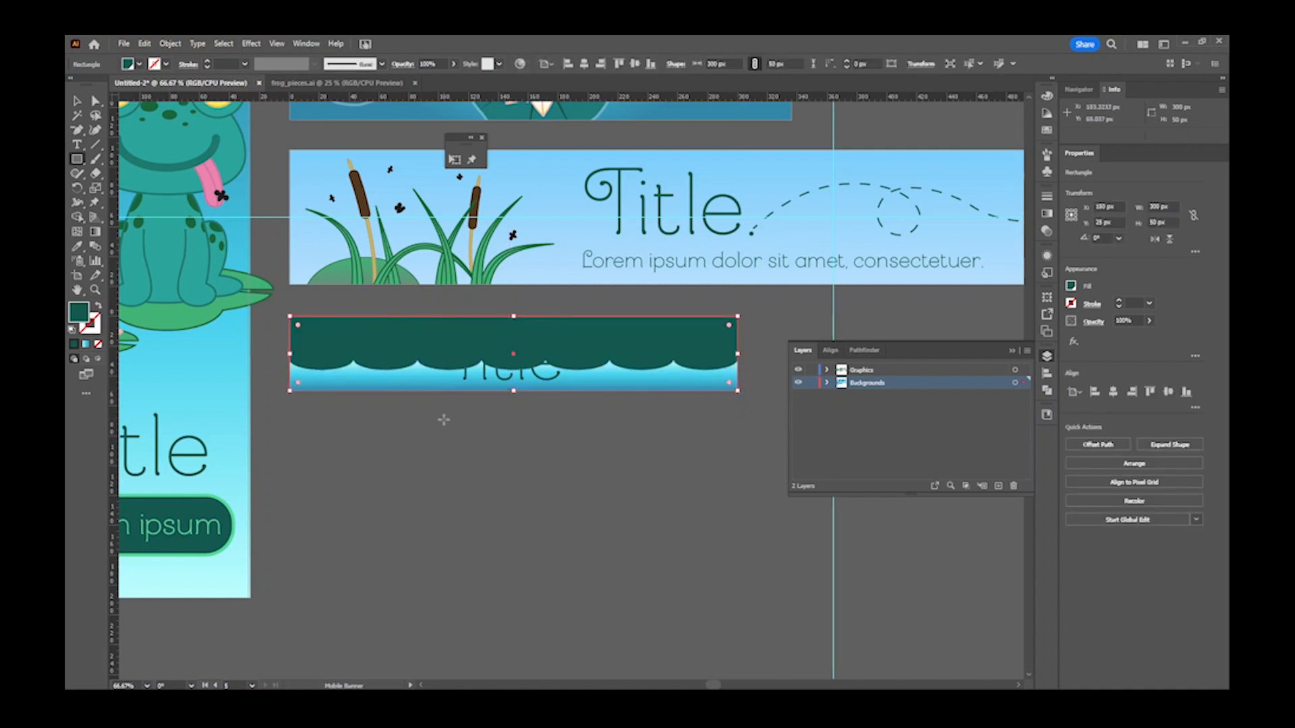
- Fill the background rectangle with the leaderboard's sky gradient and set the gradient angle to 90°
key("i")
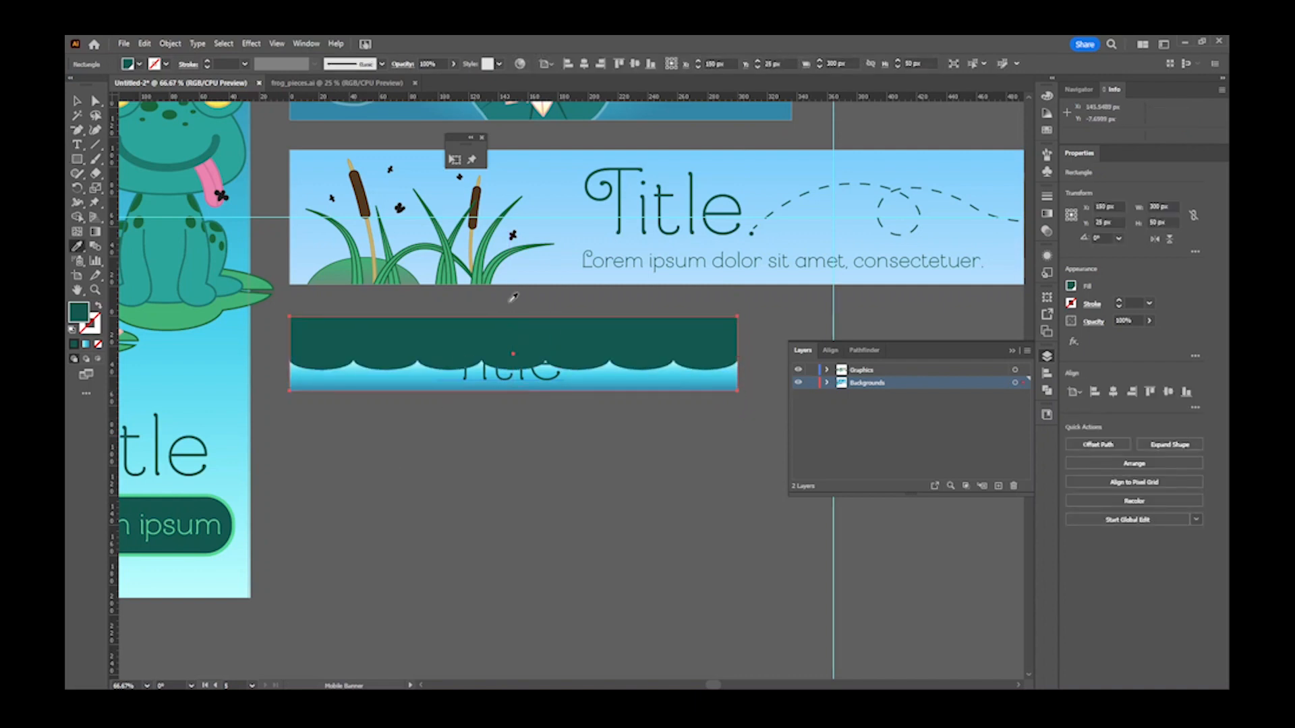
left_click(532, 273)
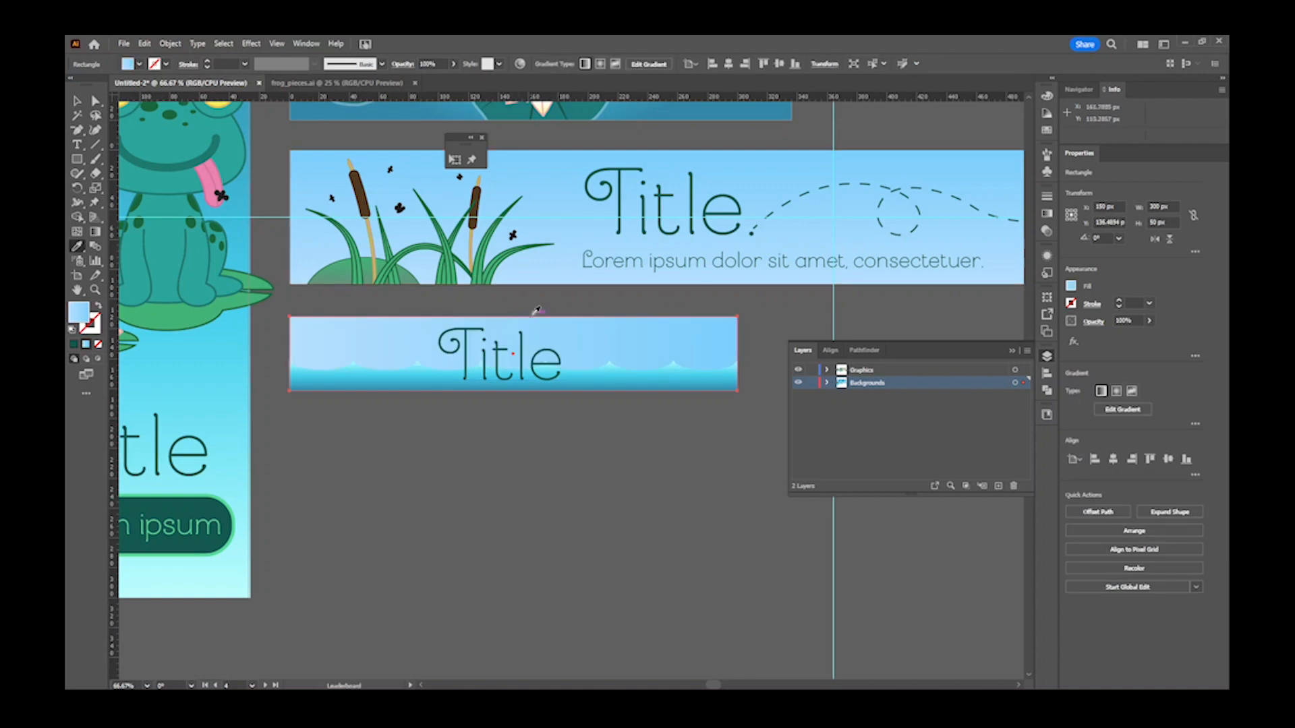
left_click(1045, 214)
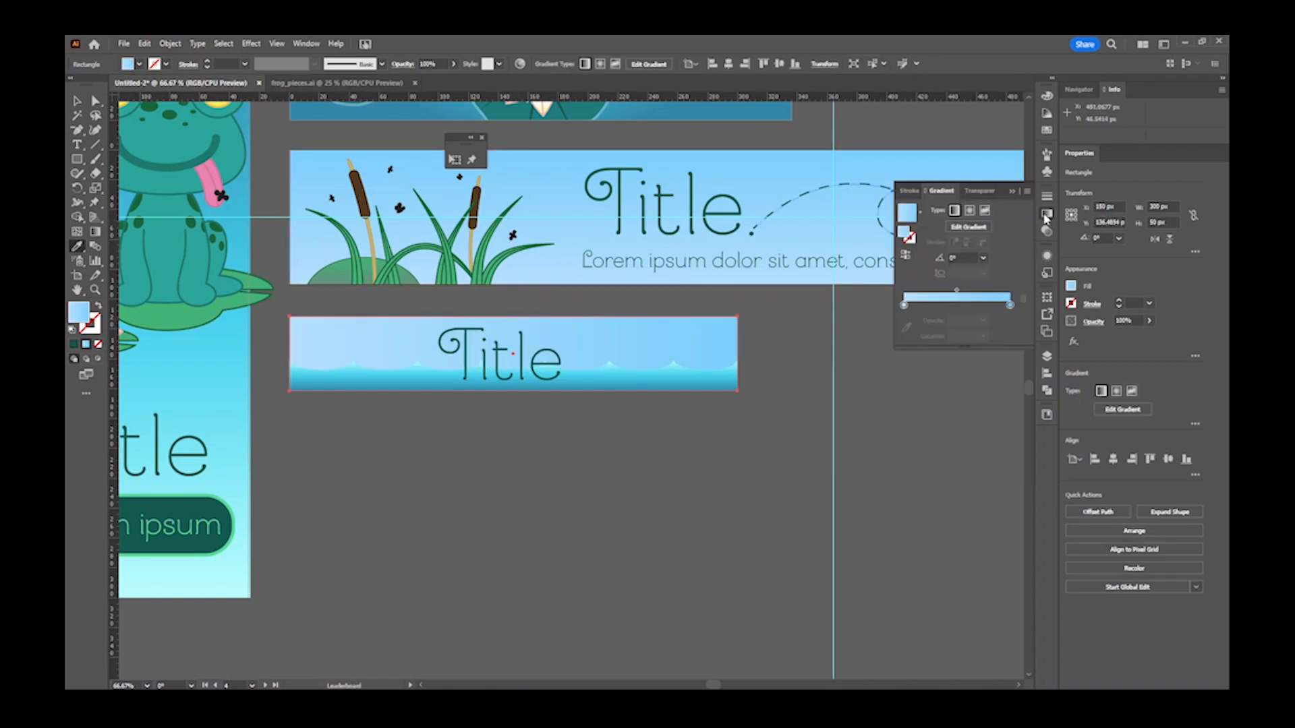
left_click(983, 258)
left_click(995, 324)
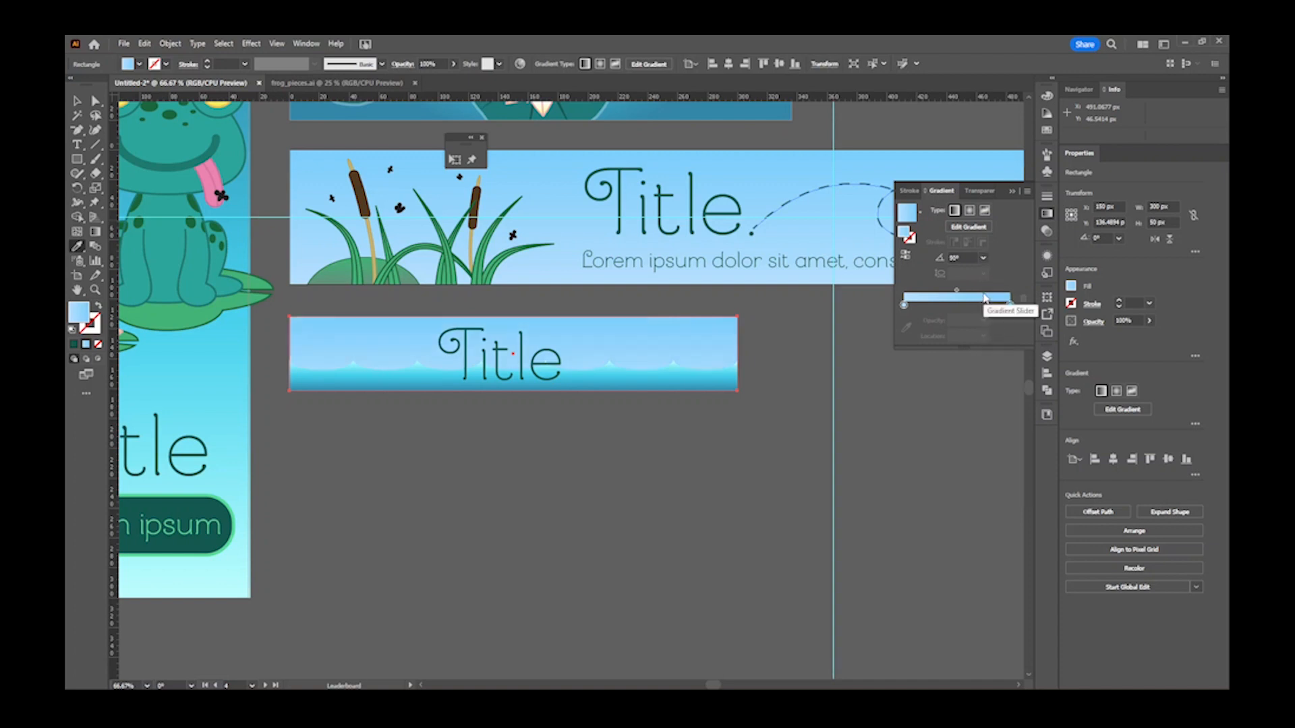
- Try a -90° gradient angle on the mobile banner's background and return it to 90°
left_click(983, 258)
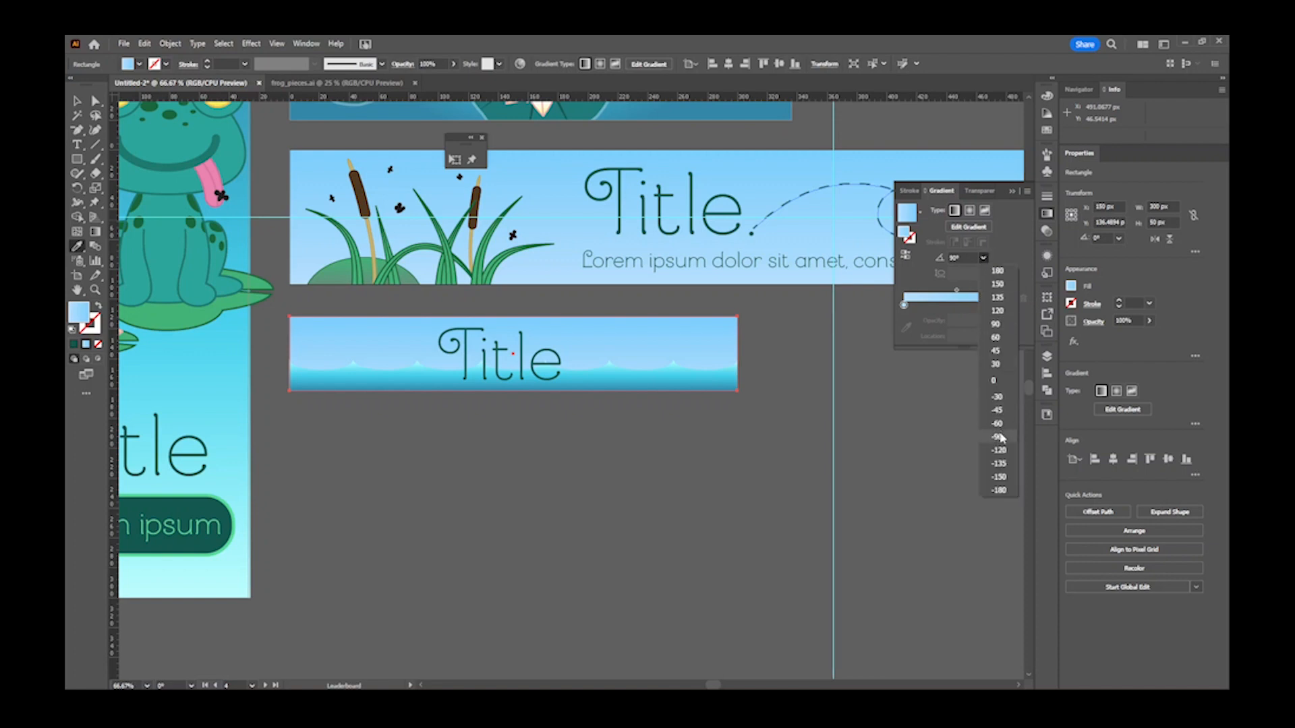
left_click(998, 436)
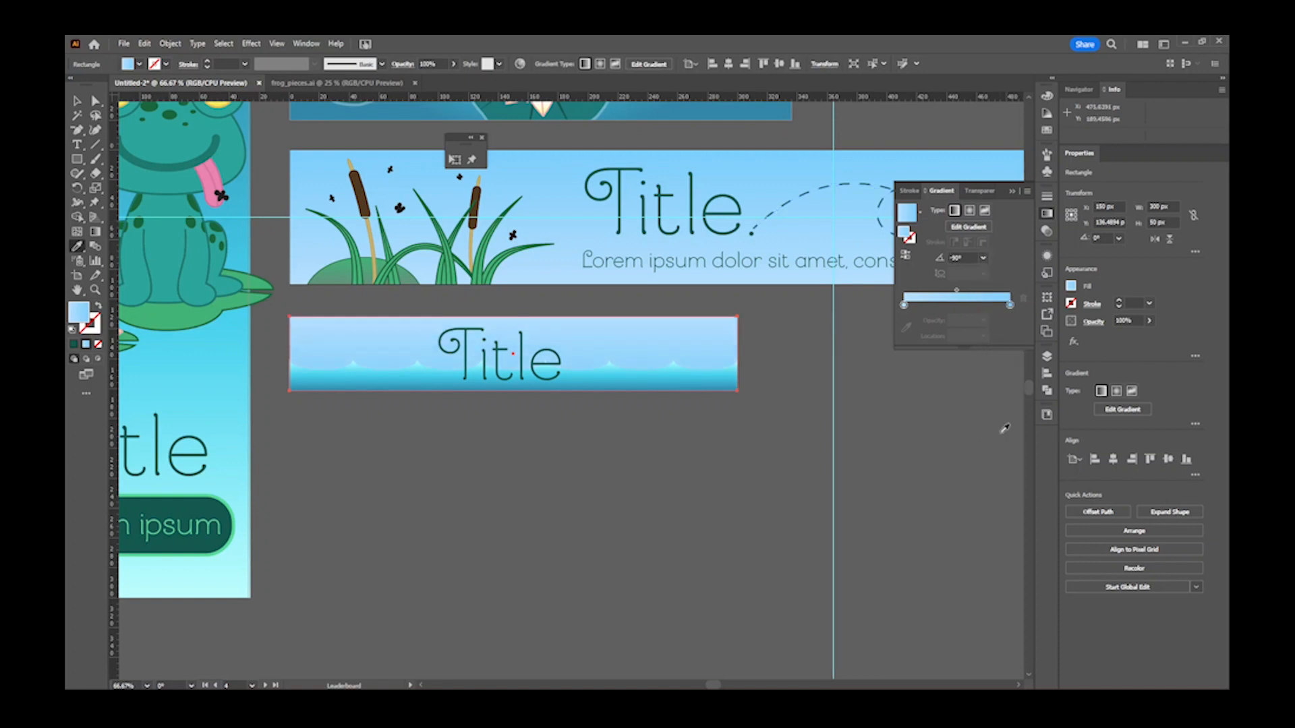
left_click(983, 258)
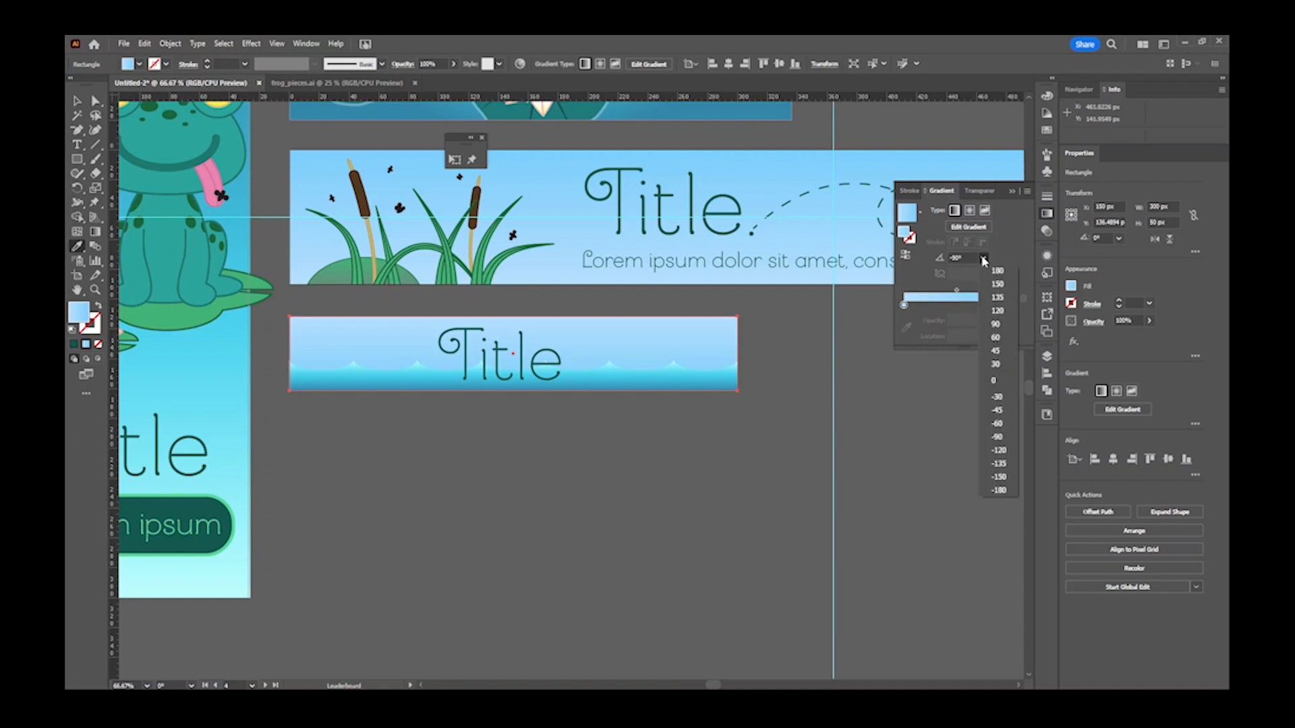
left_click(995, 324)
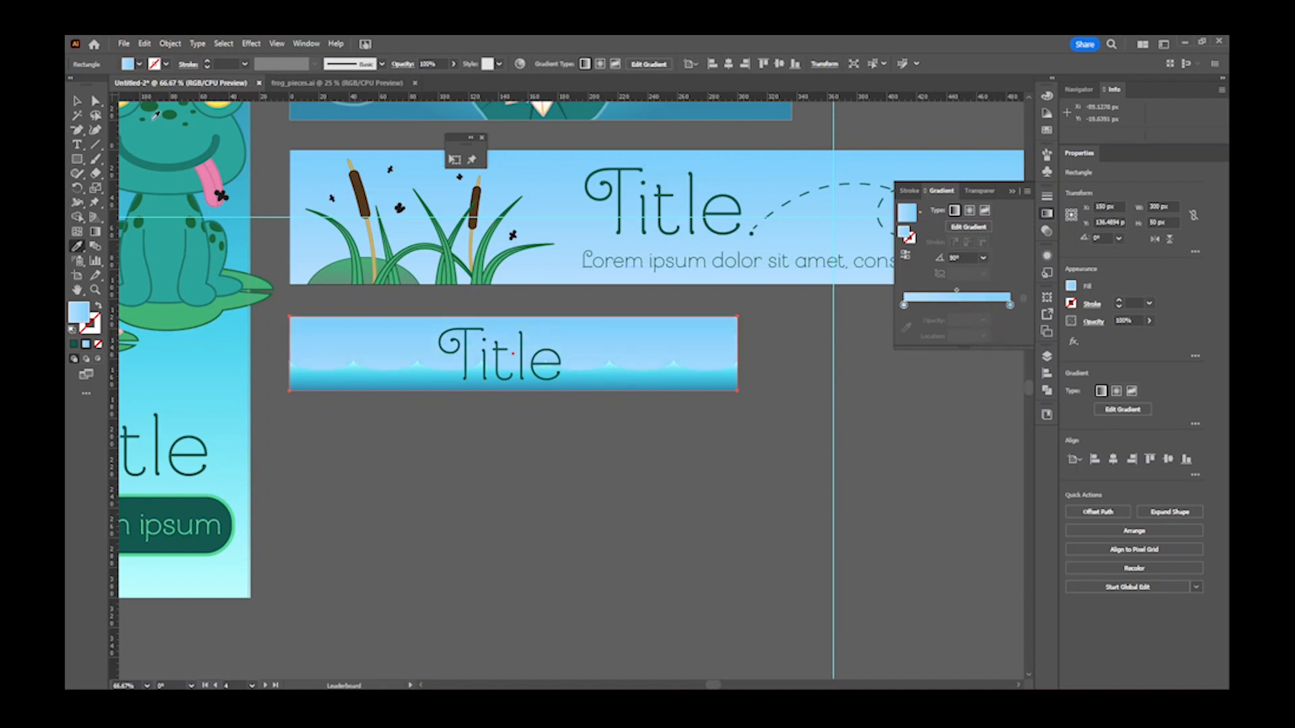
- Deselect the mobile banner's background and select its title so that the Graphics layer is active
left_click(76, 102)
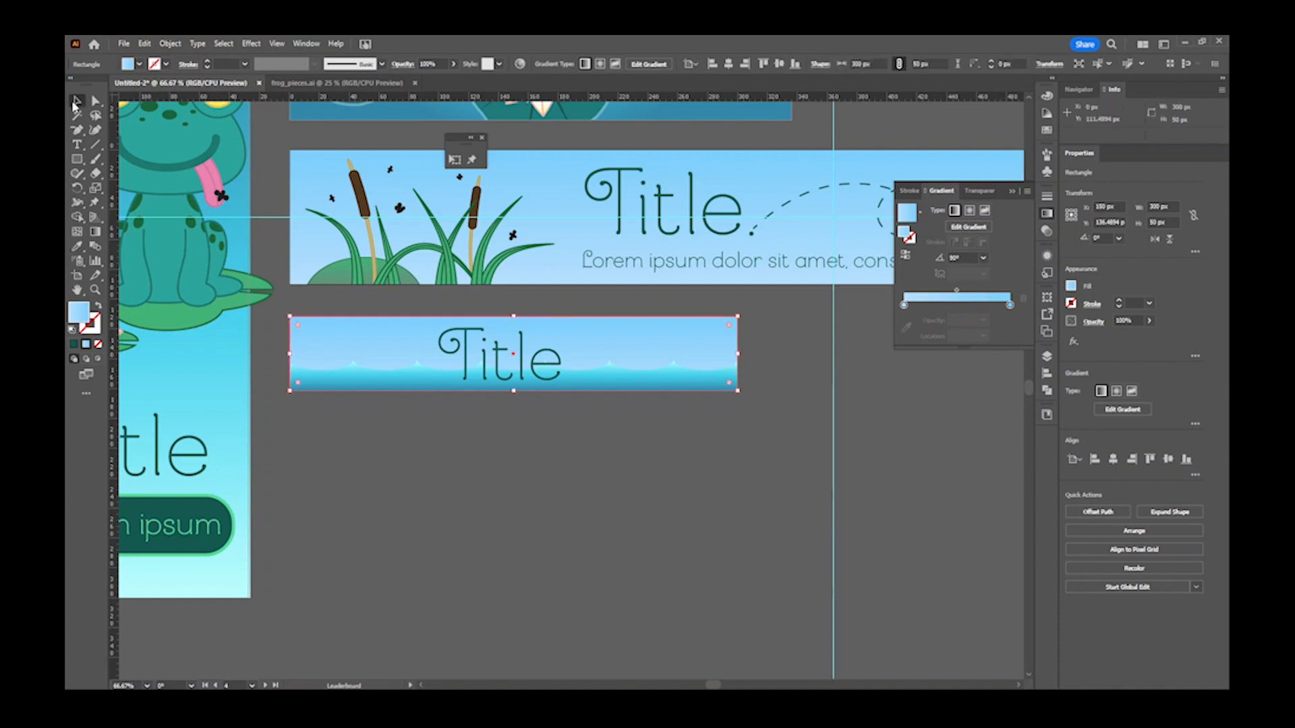
left_click(464, 421)
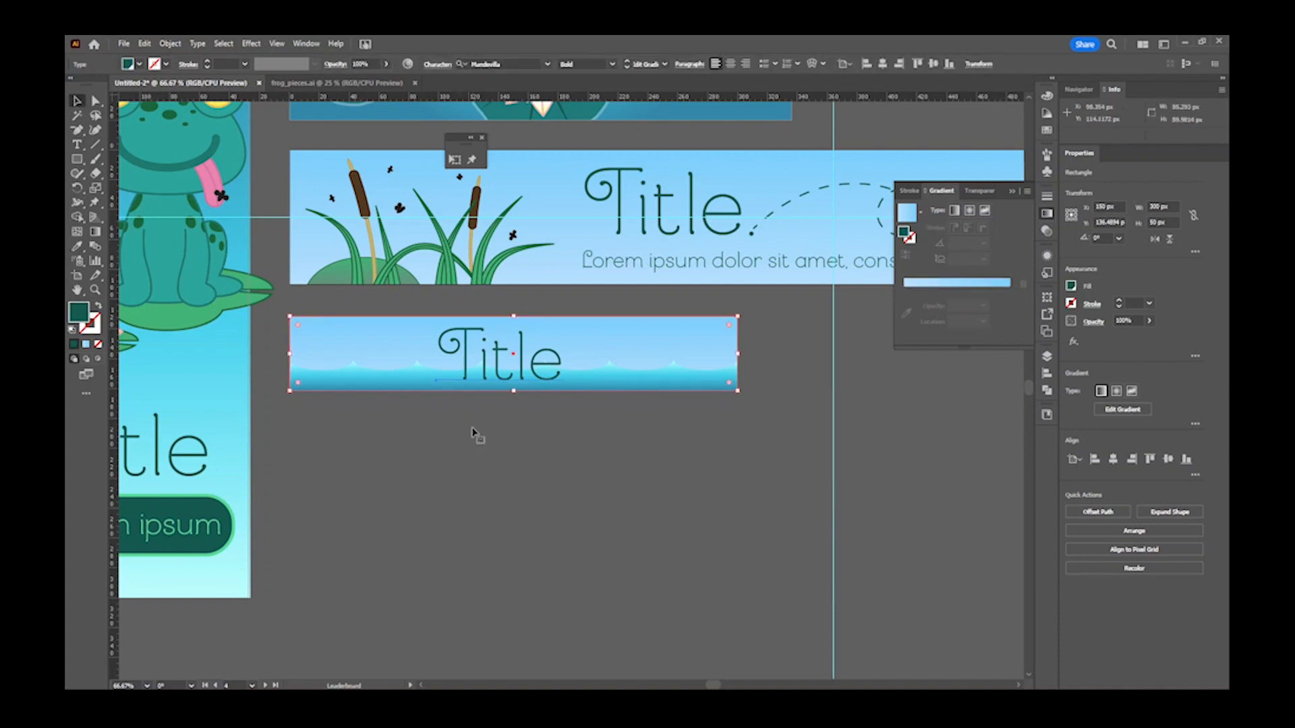
left_click(1047, 356)
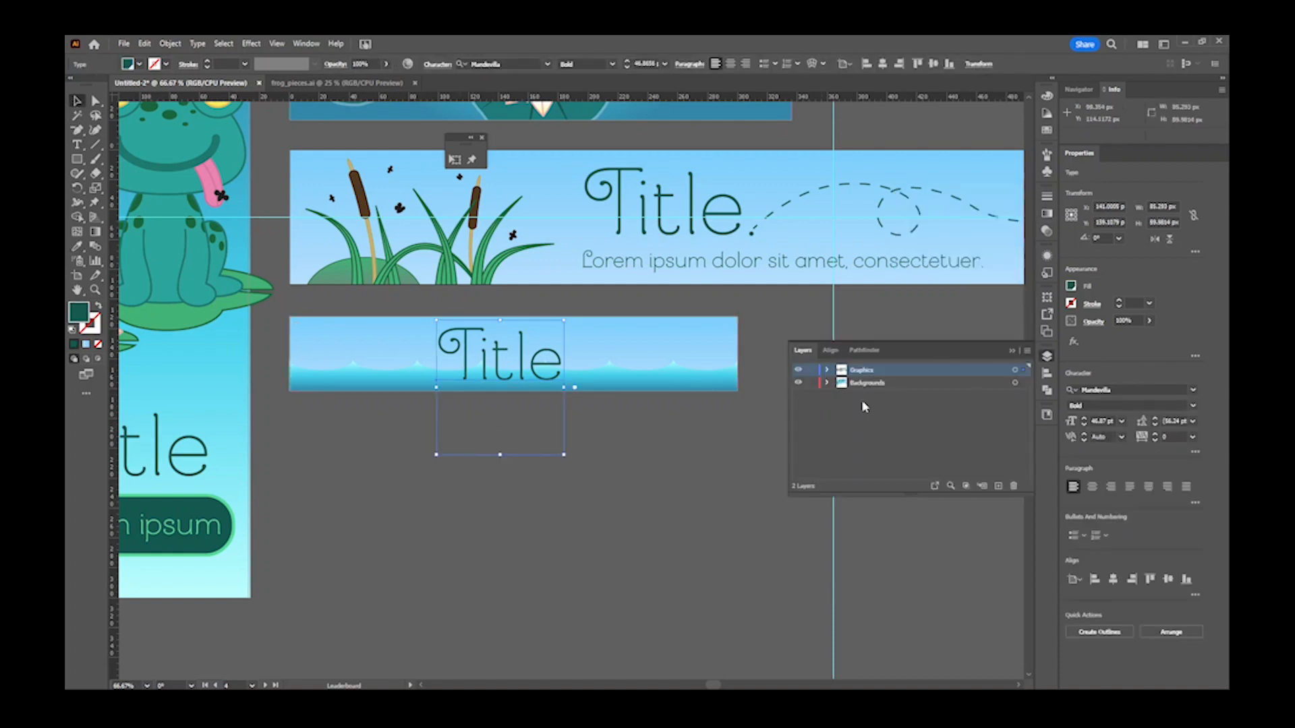
left_click(1047, 359)
- Copy the skyscraper's lower water lily with its pad onto the mobile banner, to the left of the title
left_click_drag(448, 529, 691, 520)
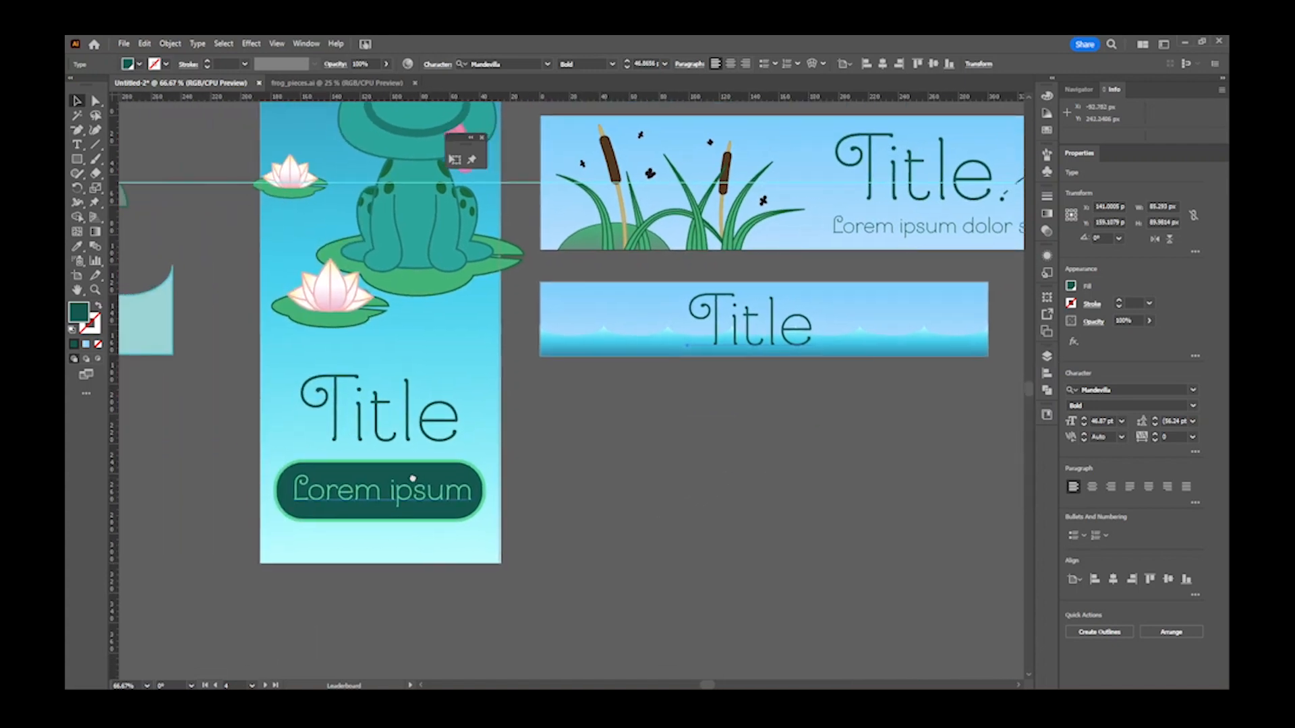
left_click_drag(396, 472, 700, 499)
left_click_drag(401, 410, 702, 483)
left_click_drag(628, 390, 251, 364)
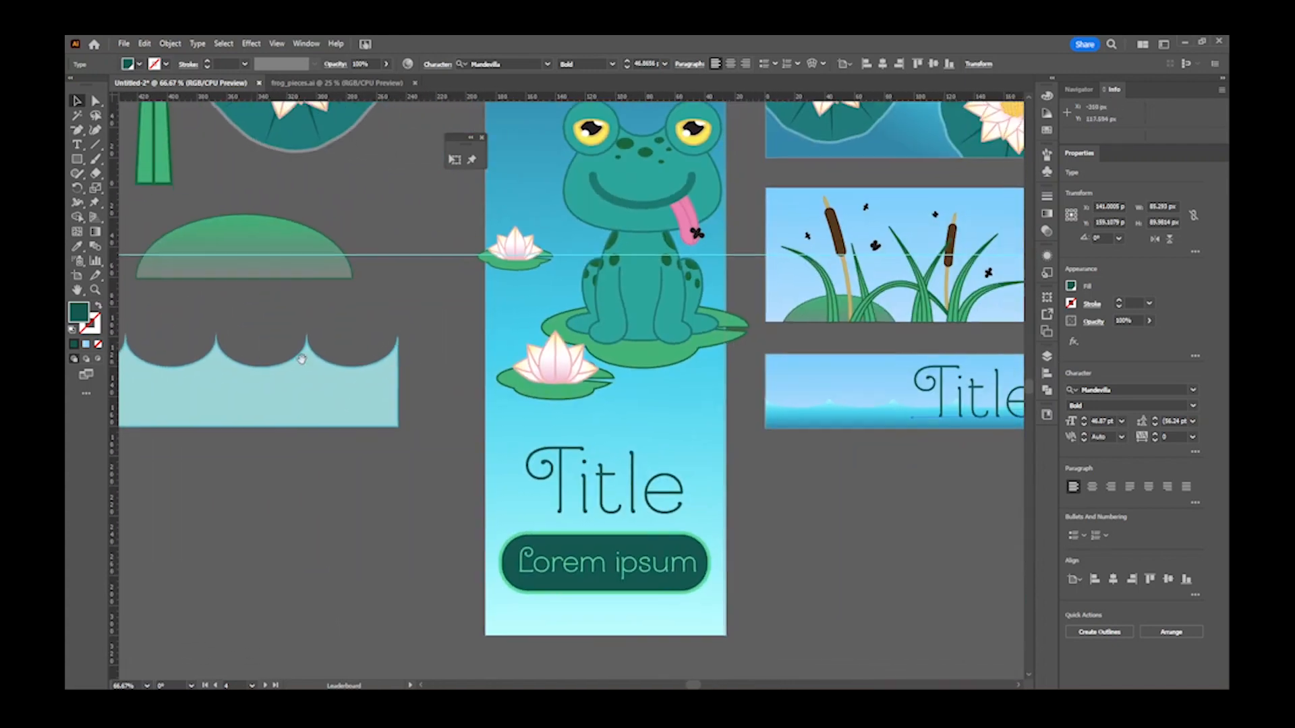
left_click_drag(648, 414, 419, 360)
left_click_drag(324, 321, 615, 339)
left_click_drag(650, 436, 526, 442)
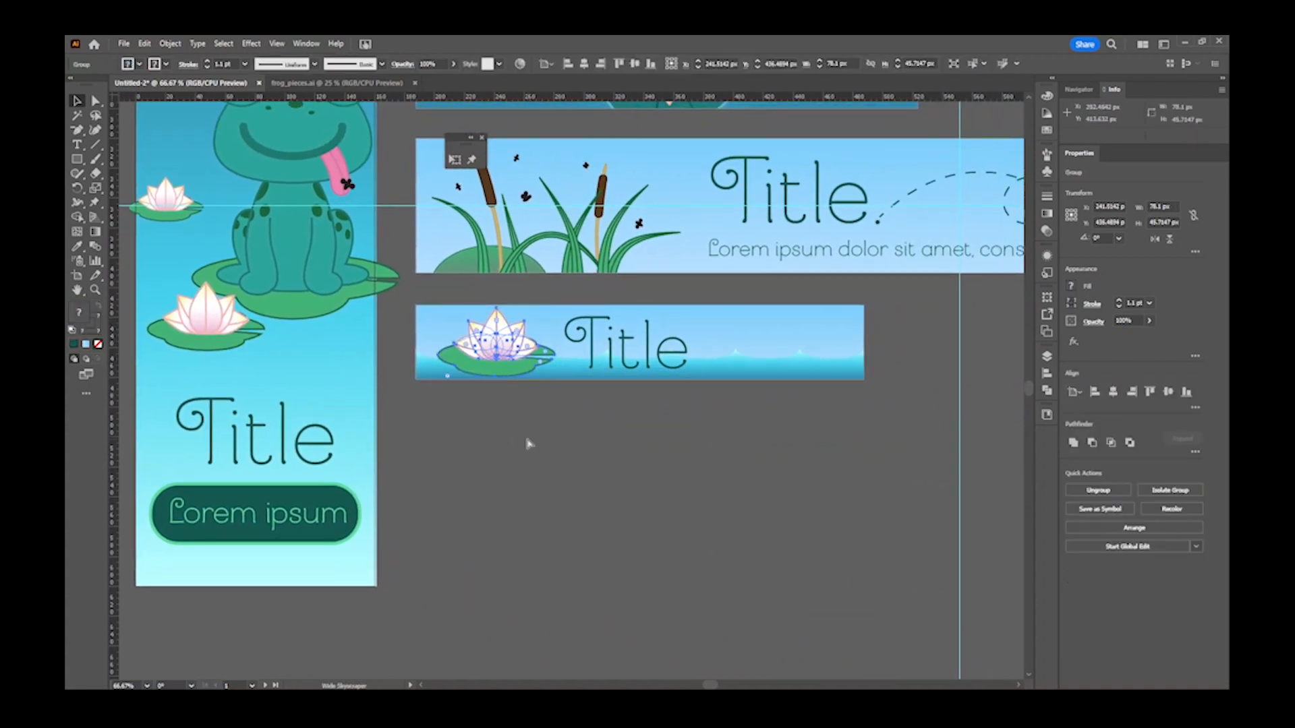
- Scale the mobile banner's water lily down to about 68 x 40 px and nudge it down to Y 28 px
key("ctrl+equal")
key("ctrl+equal")
key("ctrl+minus")
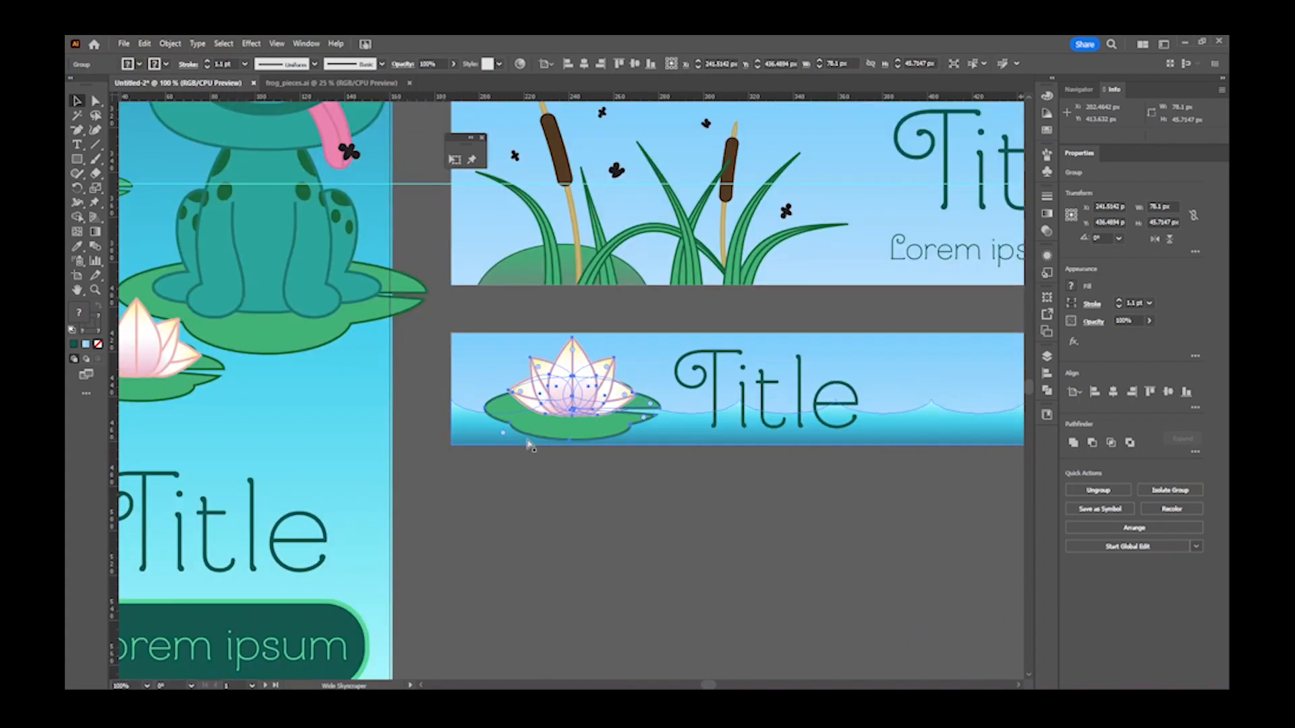
left_click_drag(738, 445, 622, 449)
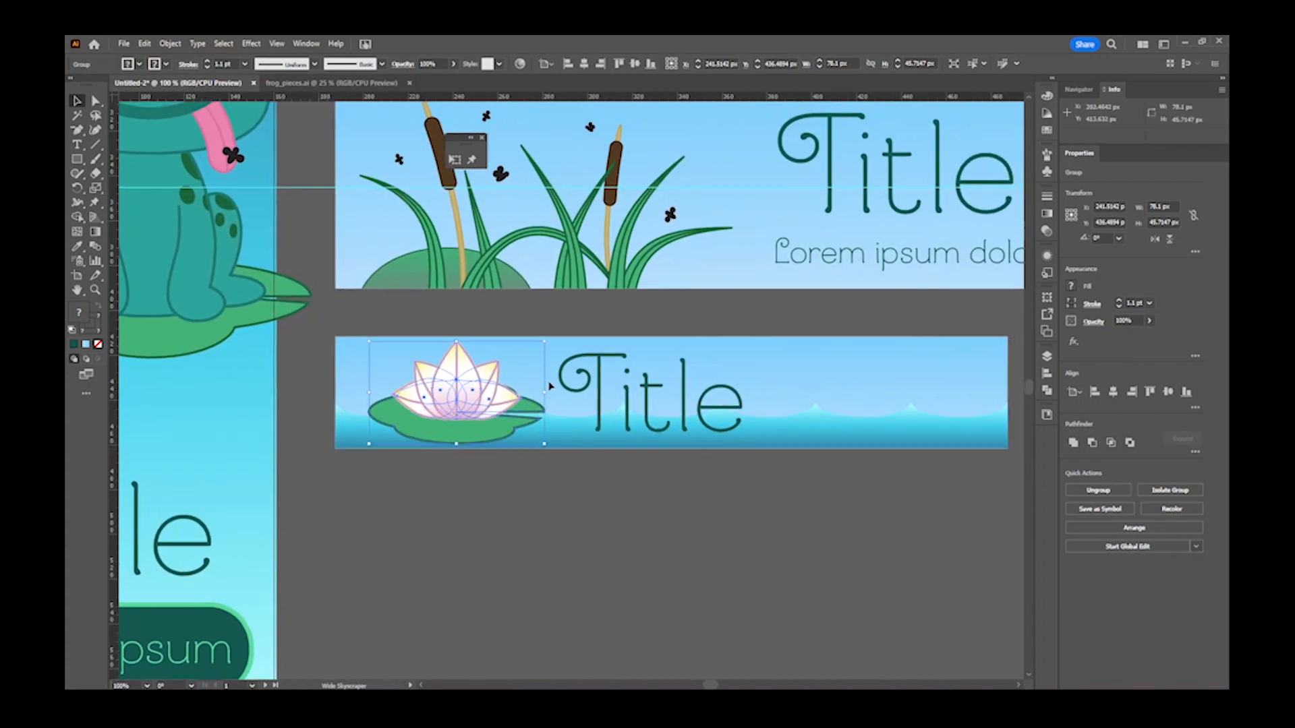
mouse_move(545, 343)
left_mouse_down()
mouse_move(565, 360)
mouse_move(532, 348)
left_mouse_up()
key("Down")
key("Down")
key("Down")
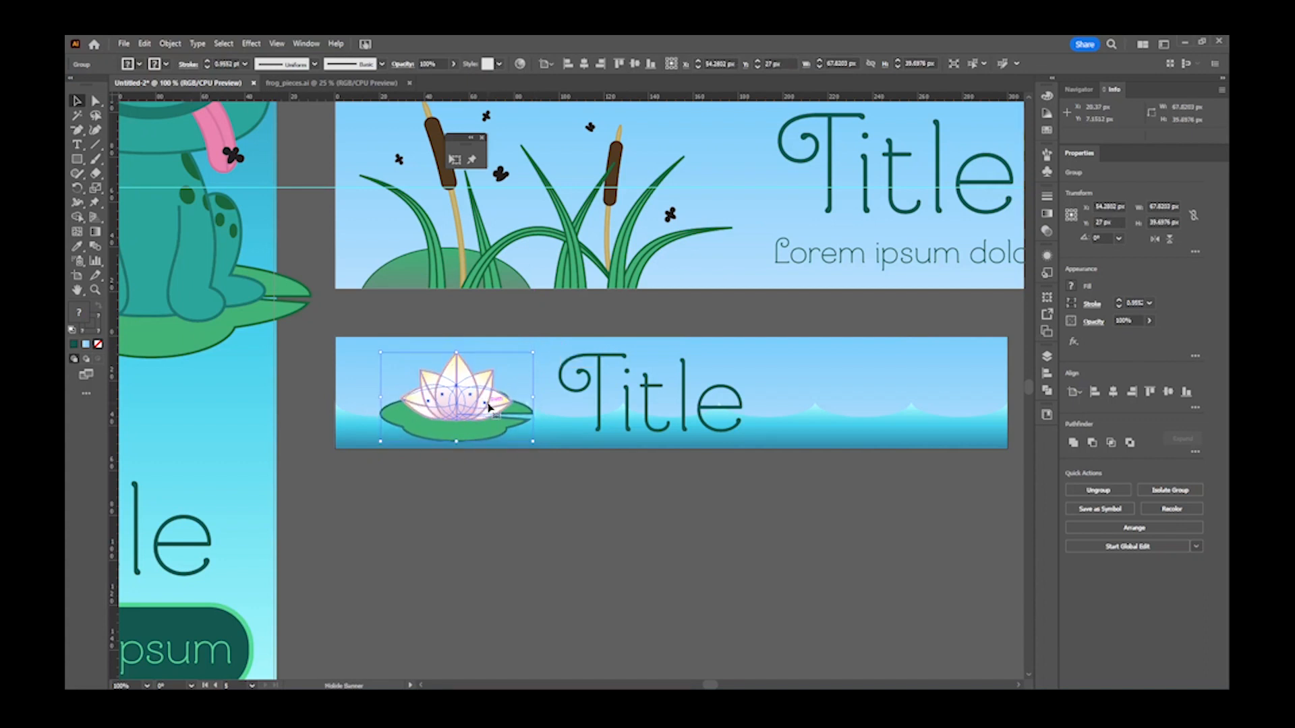
key("Down")
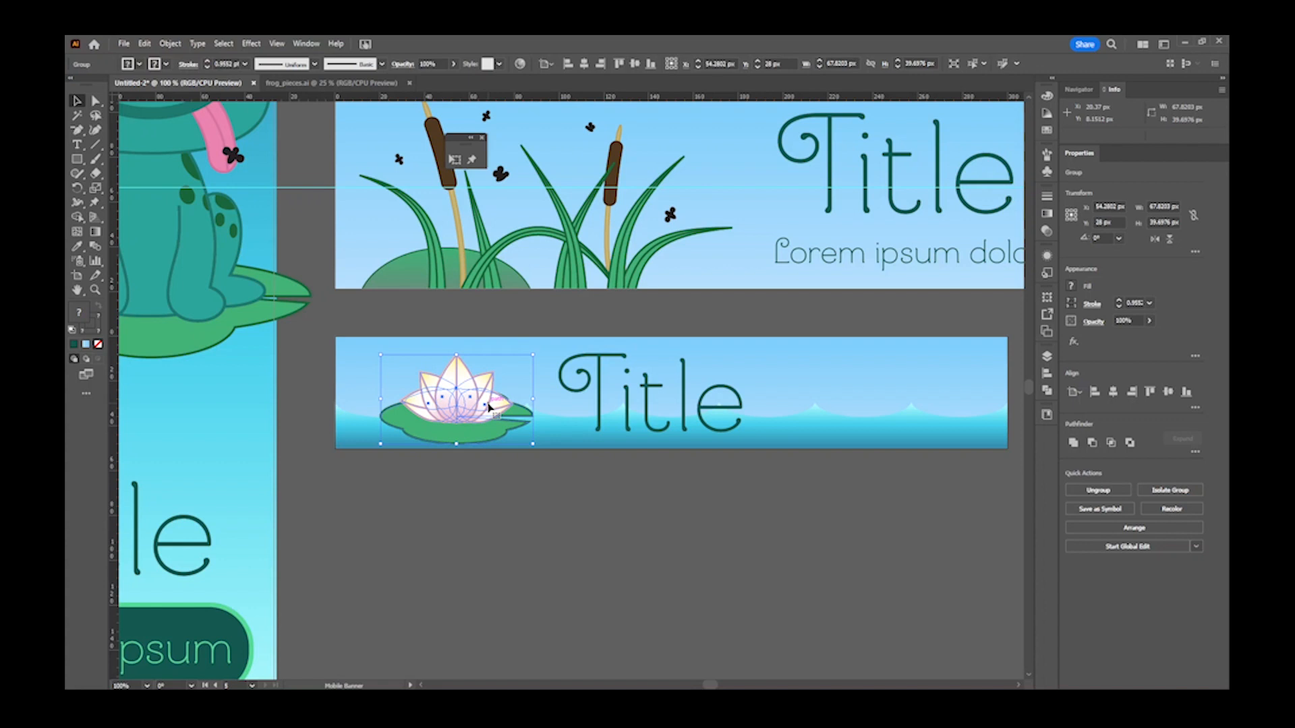
left_click(818, 428)
left_click_drag(671, 403, 673, 392)
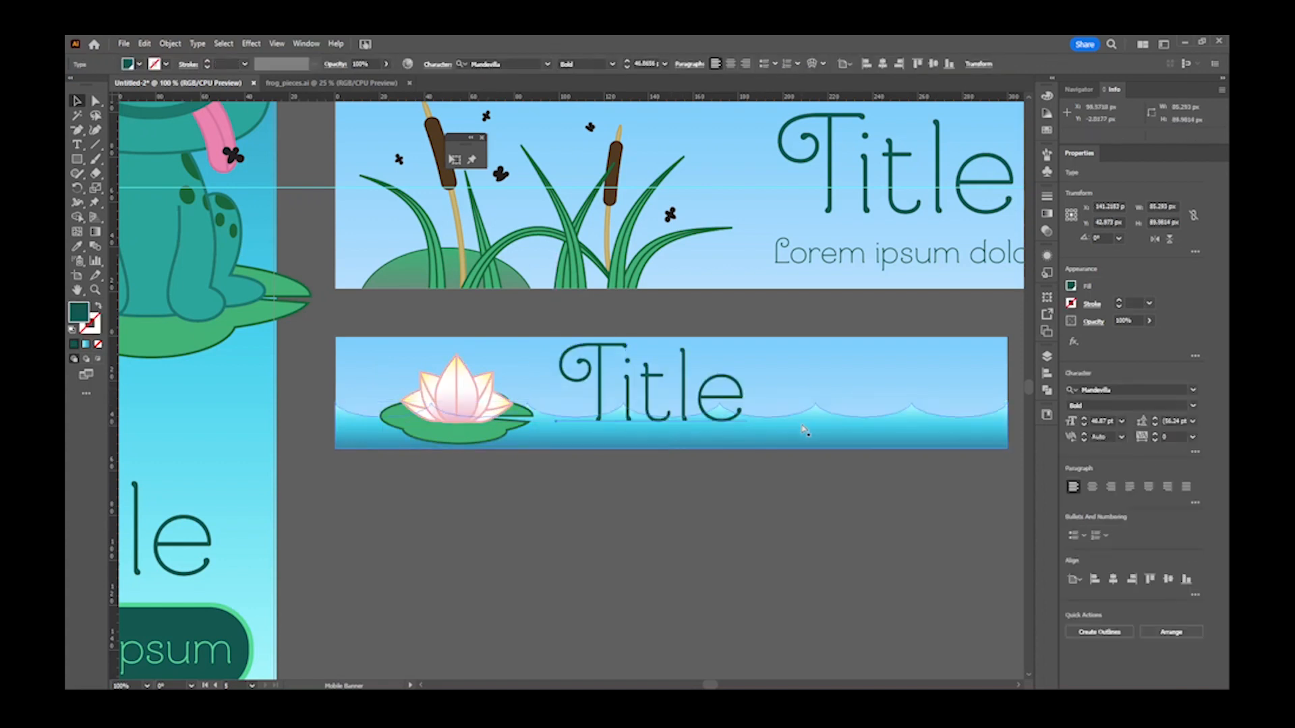
key("ctrl+z")
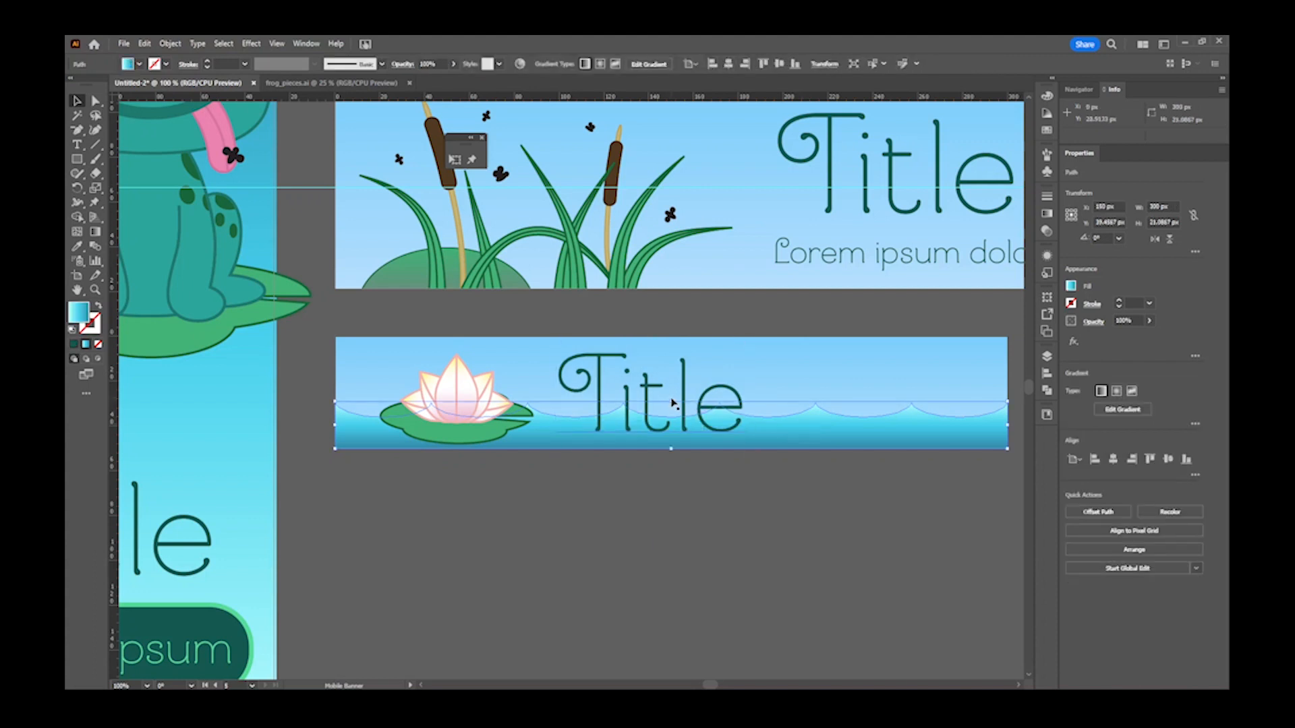
- Stretch the mobile banner's water upward from its bottom edge until the wave crests reach the banner's upper third
left_click_drag(671, 401, 672, 390)
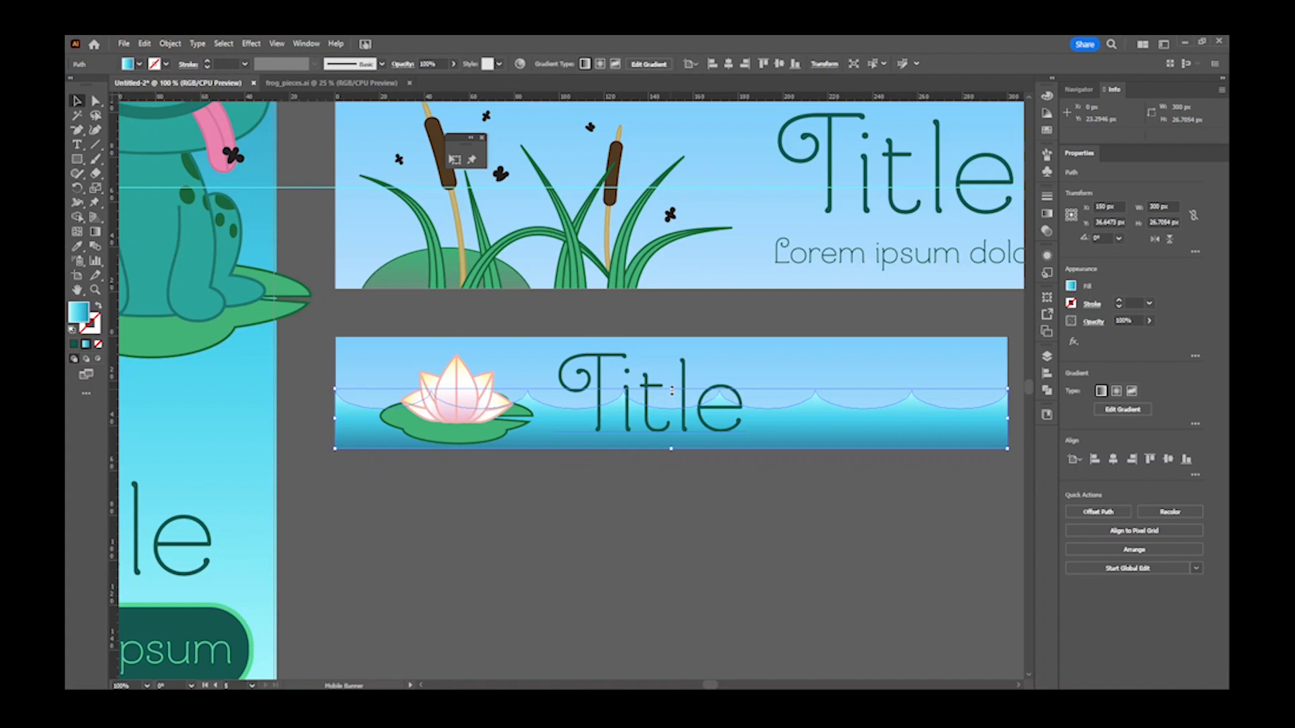
left_click_drag(671, 390, 671, 382)
left_click(633, 494)
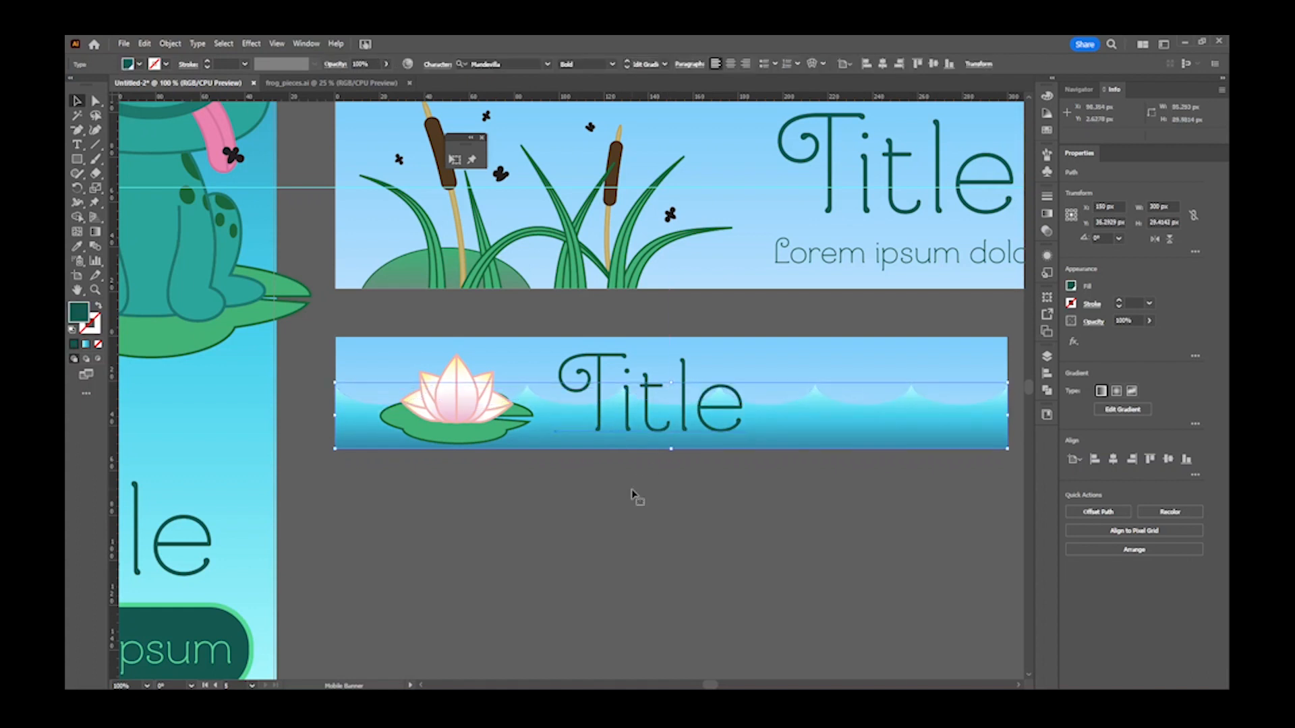
left_click(732, 416)
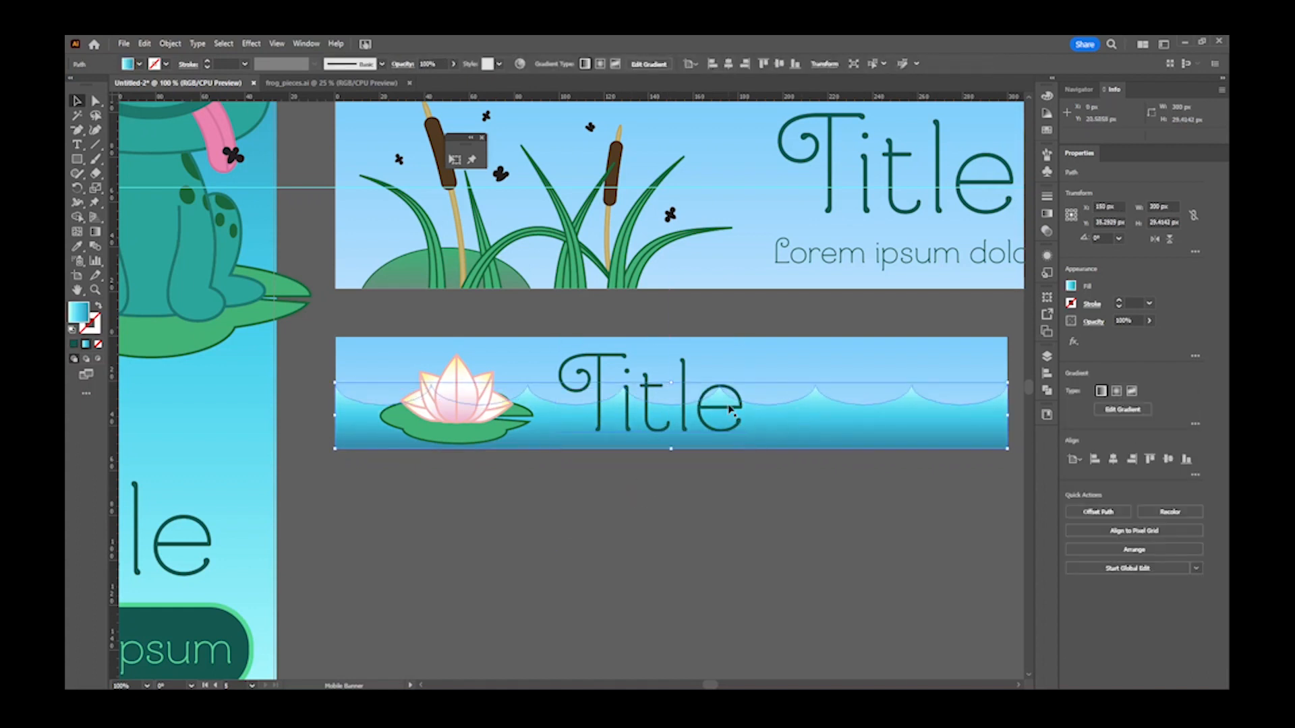
left_click_drag(672, 382, 674, 368)
left_click(640, 511)
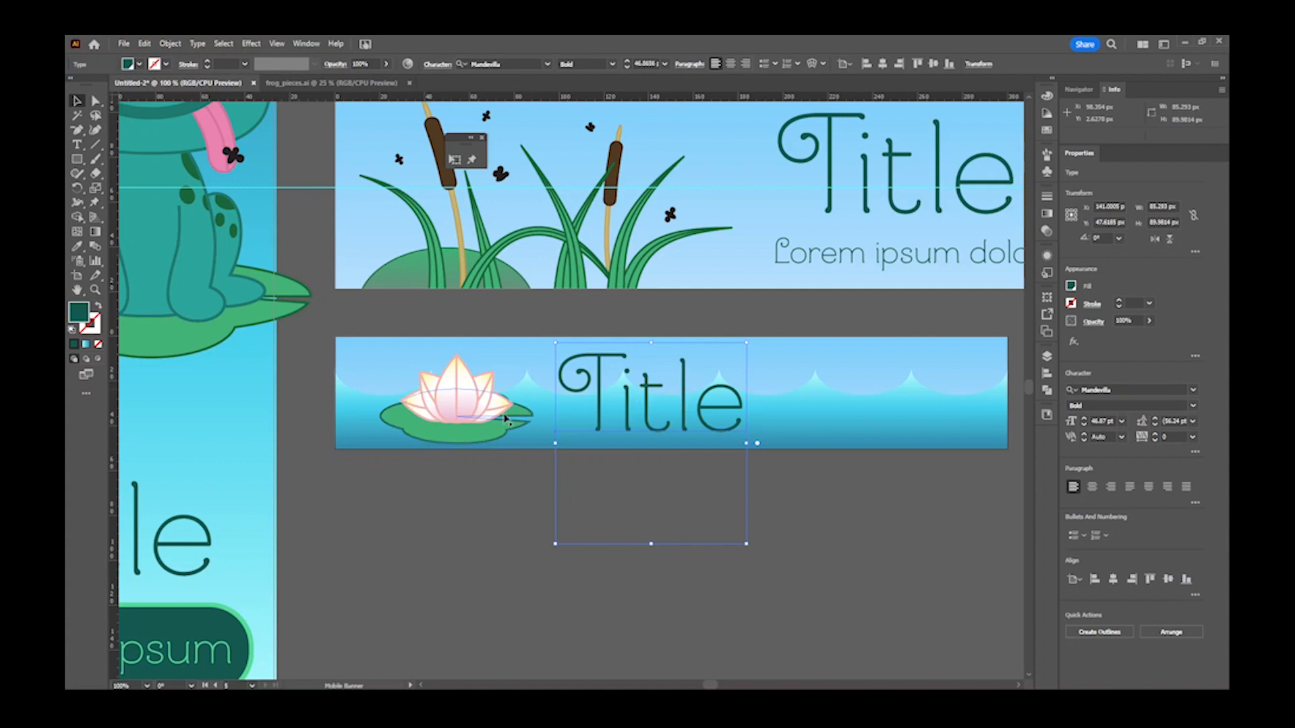
- Scale the mobile banner's water lily down to about 59 x 35 px and lower the wave crests slightly
left_click(452, 416)
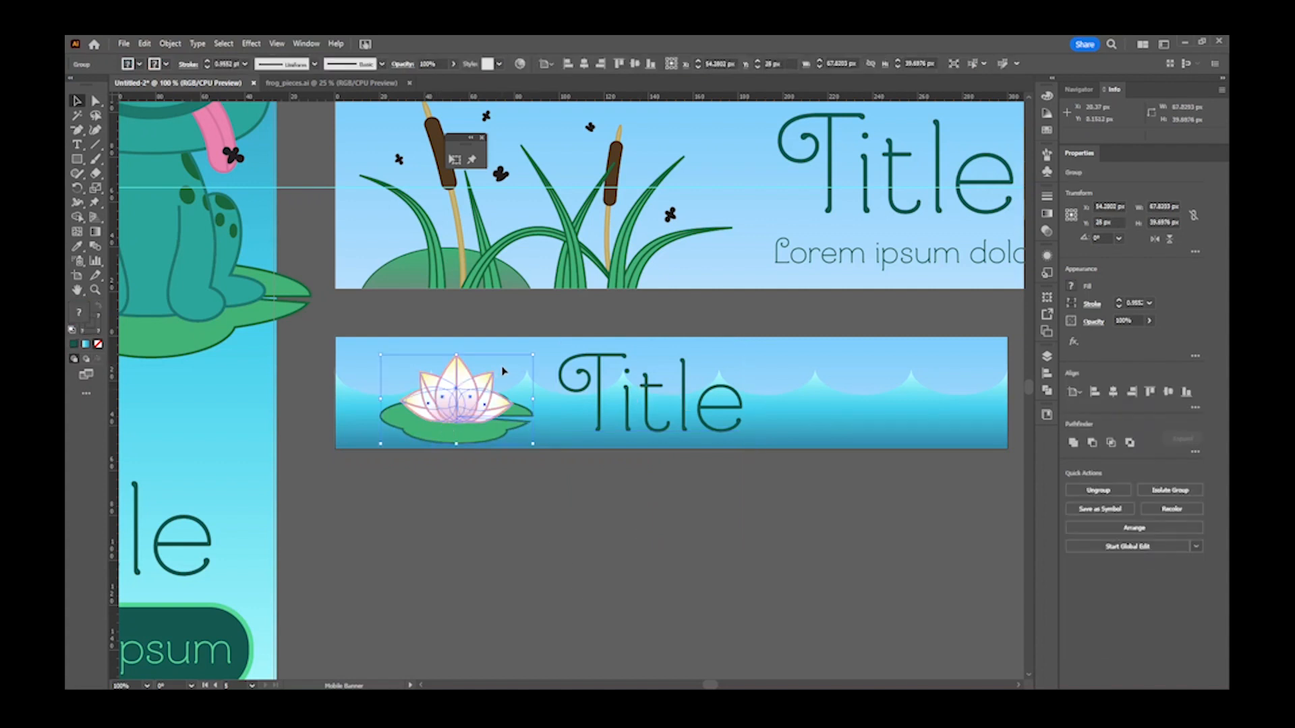
left_click_drag(533, 355, 522, 360)
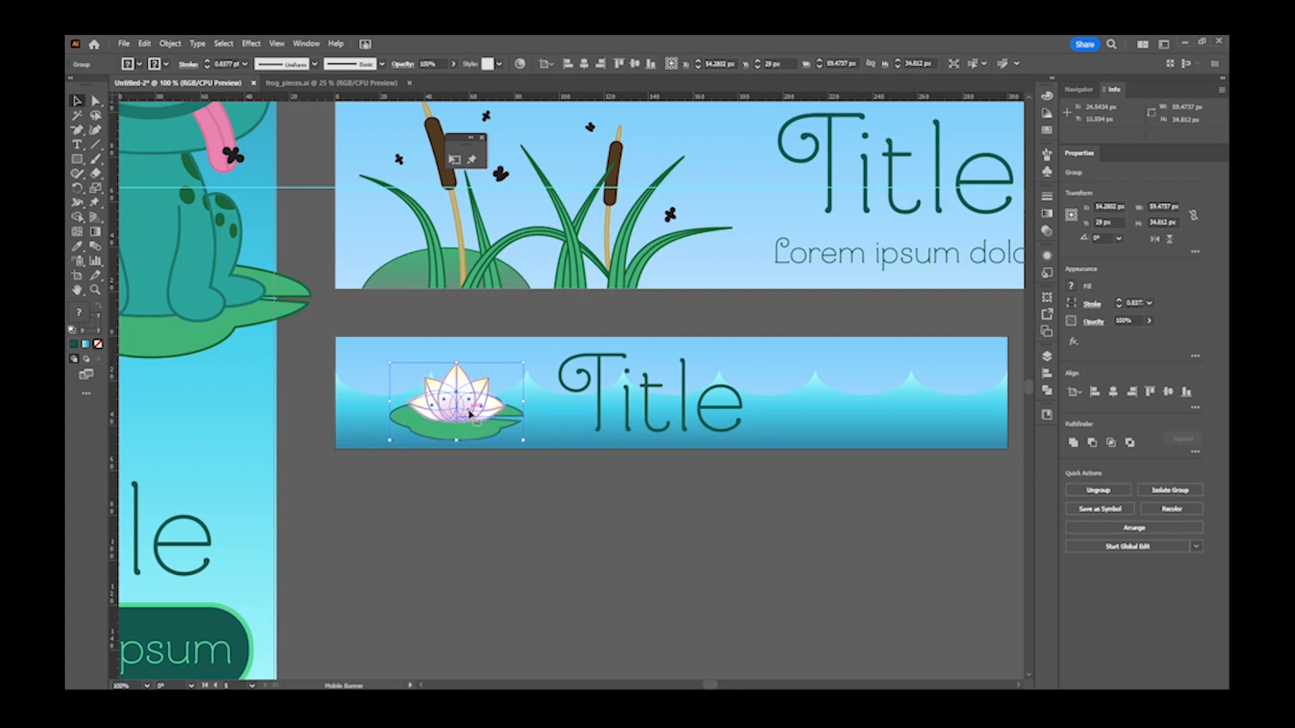
left_click(689, 376)
left_click_drag(672, 369, 673, 373)
left_click(633, 497)
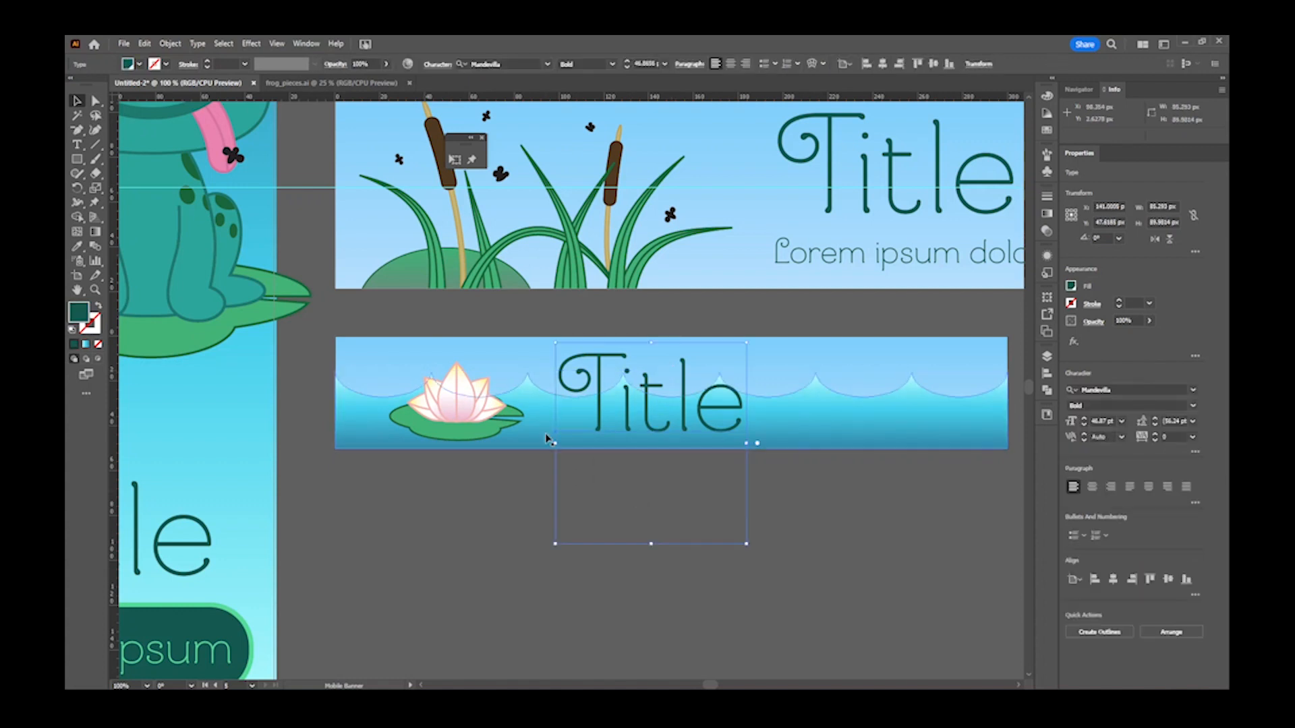
- Move the mobile banner's water lily about 11 px to the left and nudge the title about 6 px to the left
left_click_drag(480, 415, 462, 420)
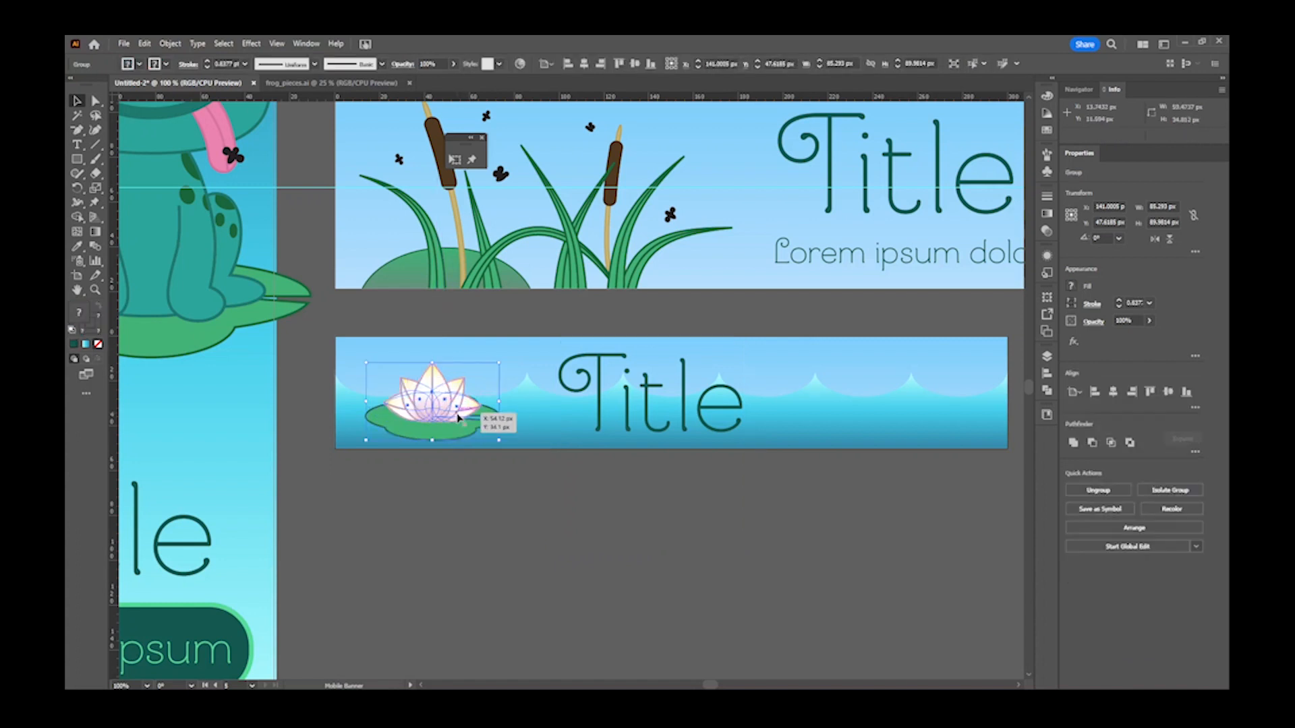
left_click(544, 515)
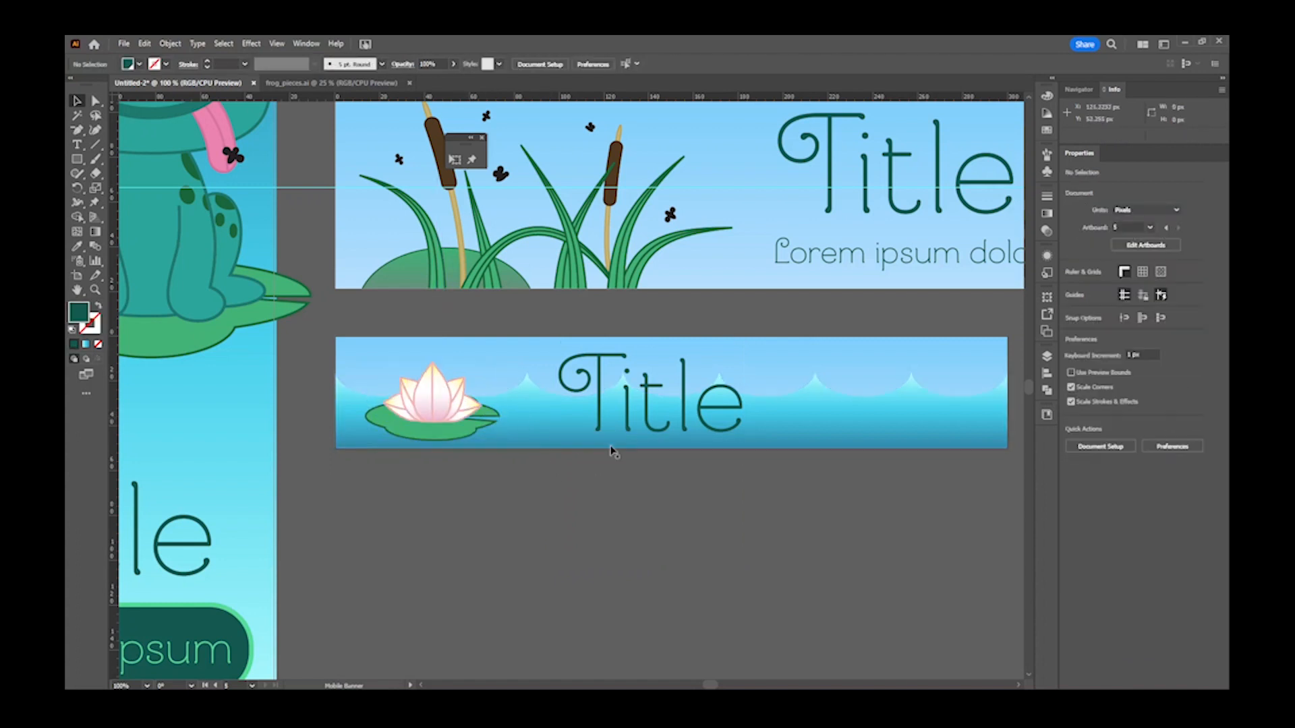
left_click(682, 423)
key("Left")
key("Left")
key("Left")
key("Left")
key("Left")
key("Left")
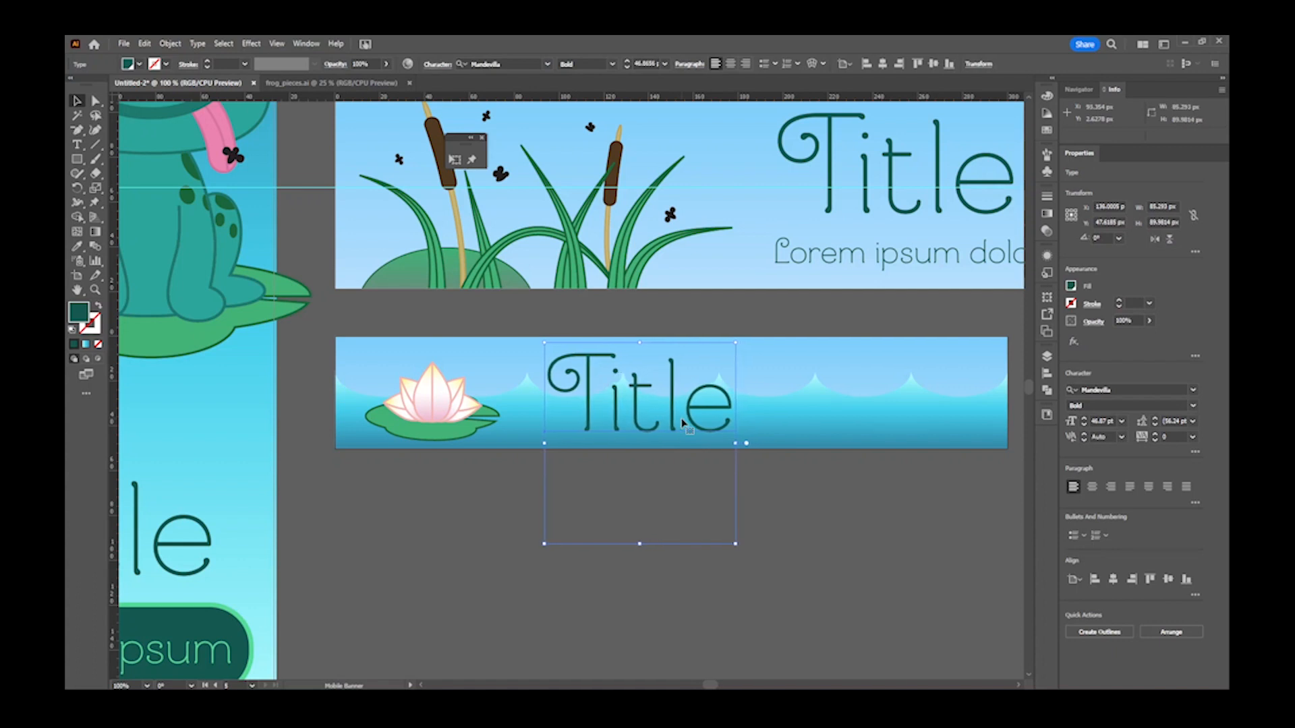
key("Left")
key("Left")
key("Left")
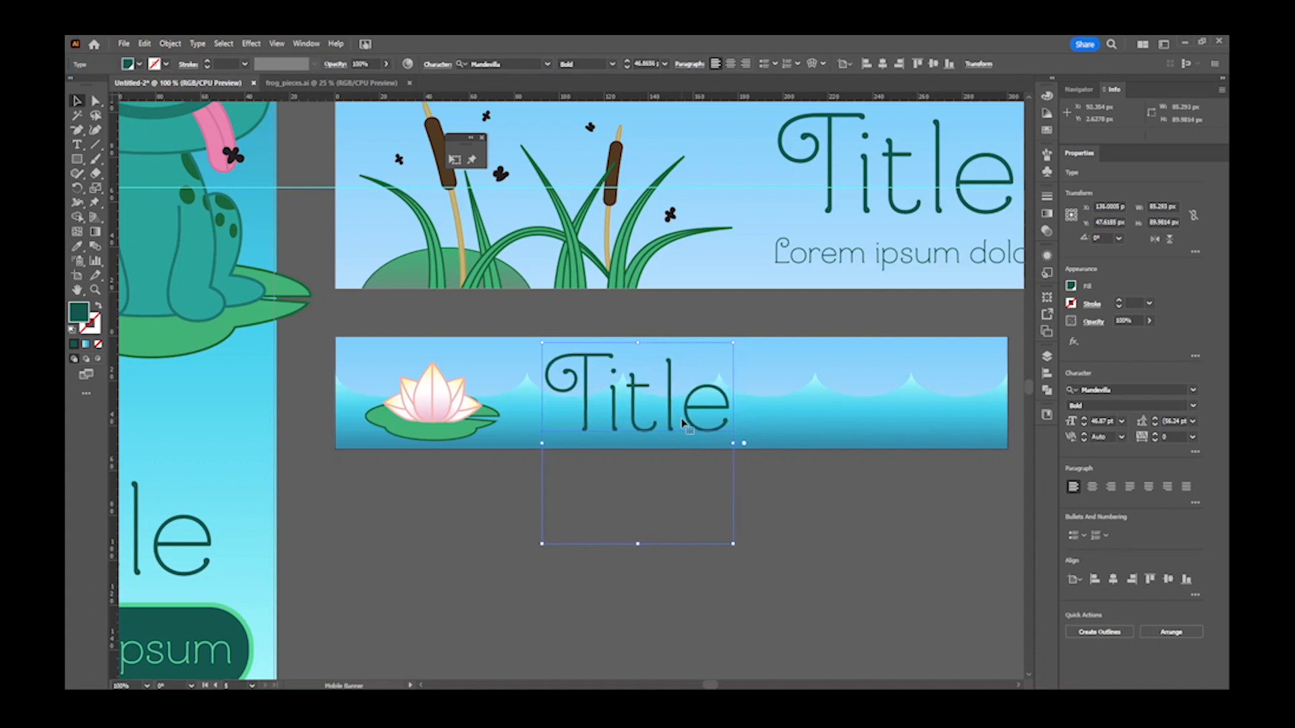
left_click(795, 515)
- Copy the skyscraper's "Lorem ipsum" button onto the mobile banner right of the title and scale it to about 97 x 34 px
left_click_drag(172, 657, 819, 538)
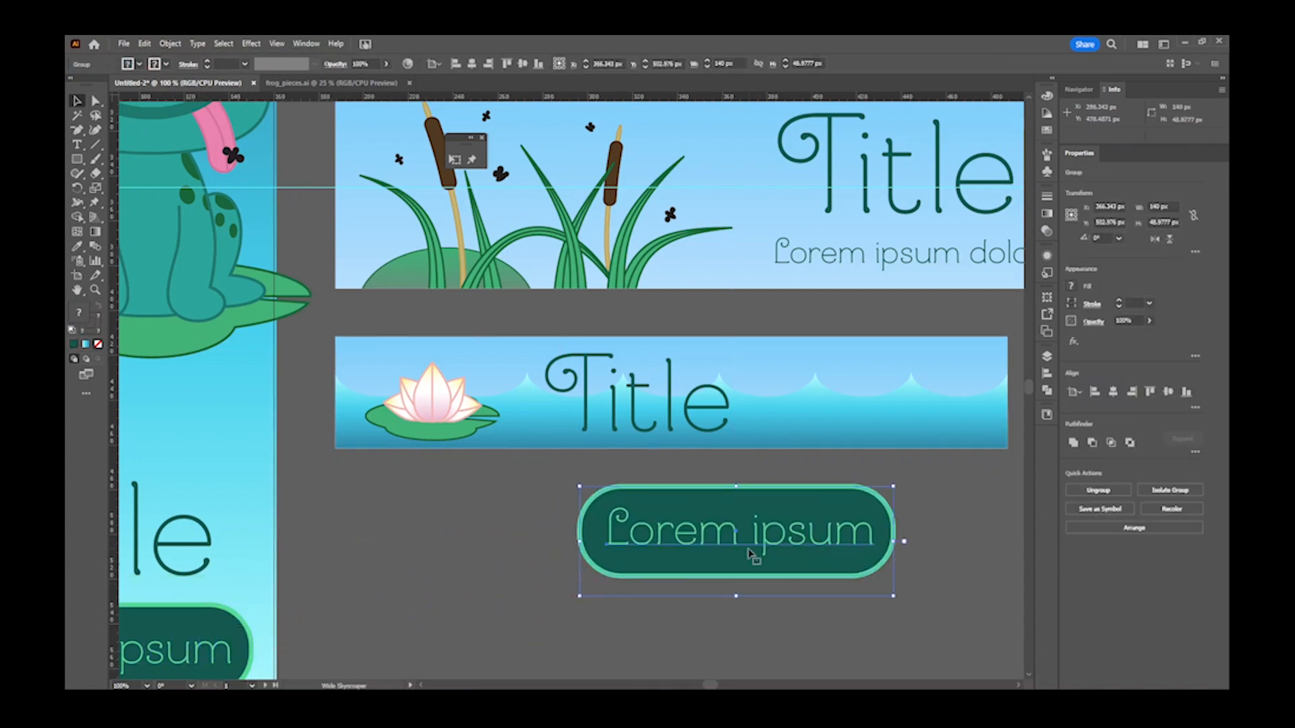
scroll(782, 520, "right", 2)
left_click_drag(681, 536, 845, 396)
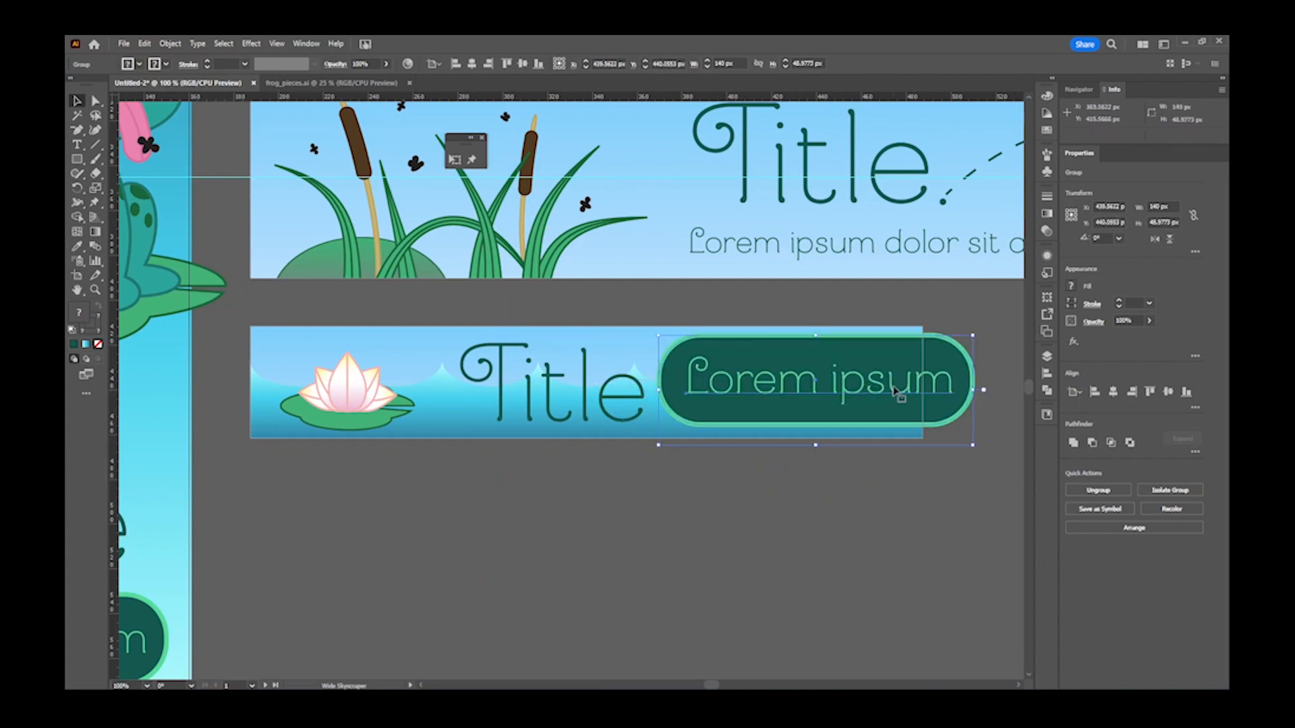
left_click_drag(974, 335, 838, 384)
key("Right")
key("Right")
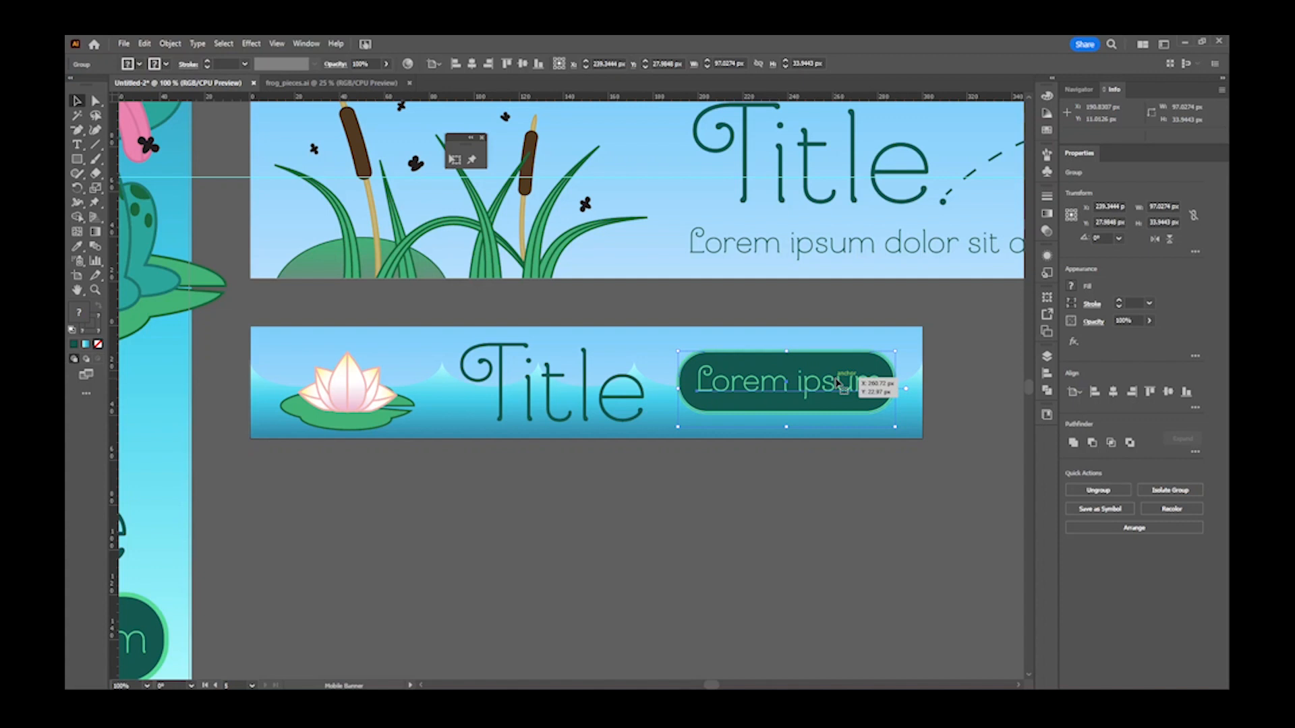
- Shorten the mobile banner button's label to "Lorem" and move it about 9 px to the right inside the button
key("ctrl+equal")
key("ctrl+equal")
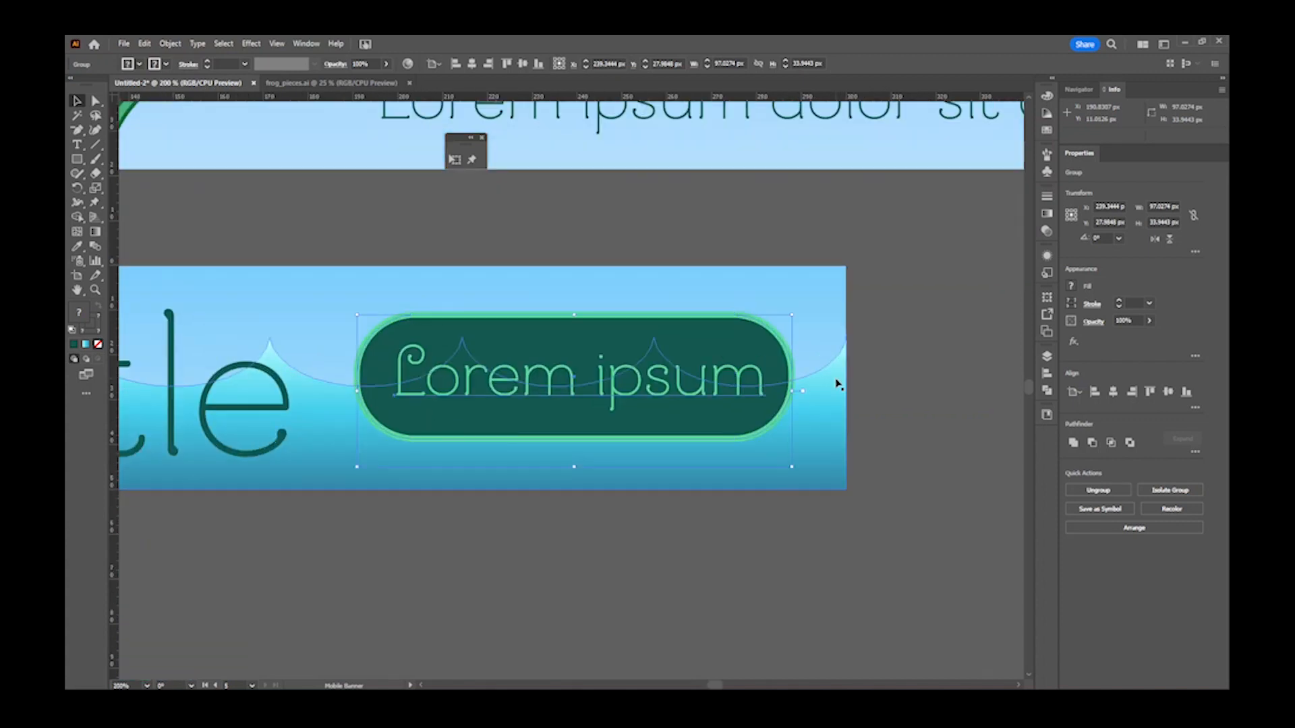
double_click(710, 383)
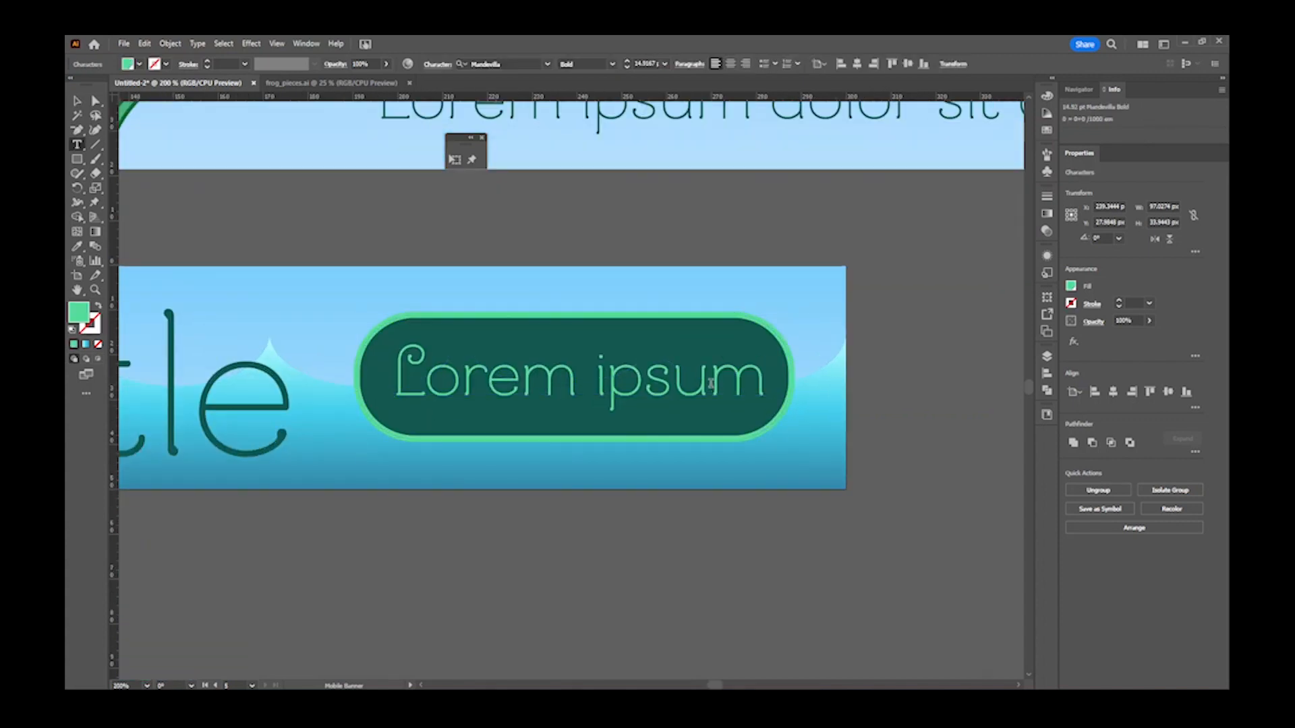
key("BackSpace")
key("BackSpace")
key("BackSpace")
key("BackSpace")
key("BackSpace")
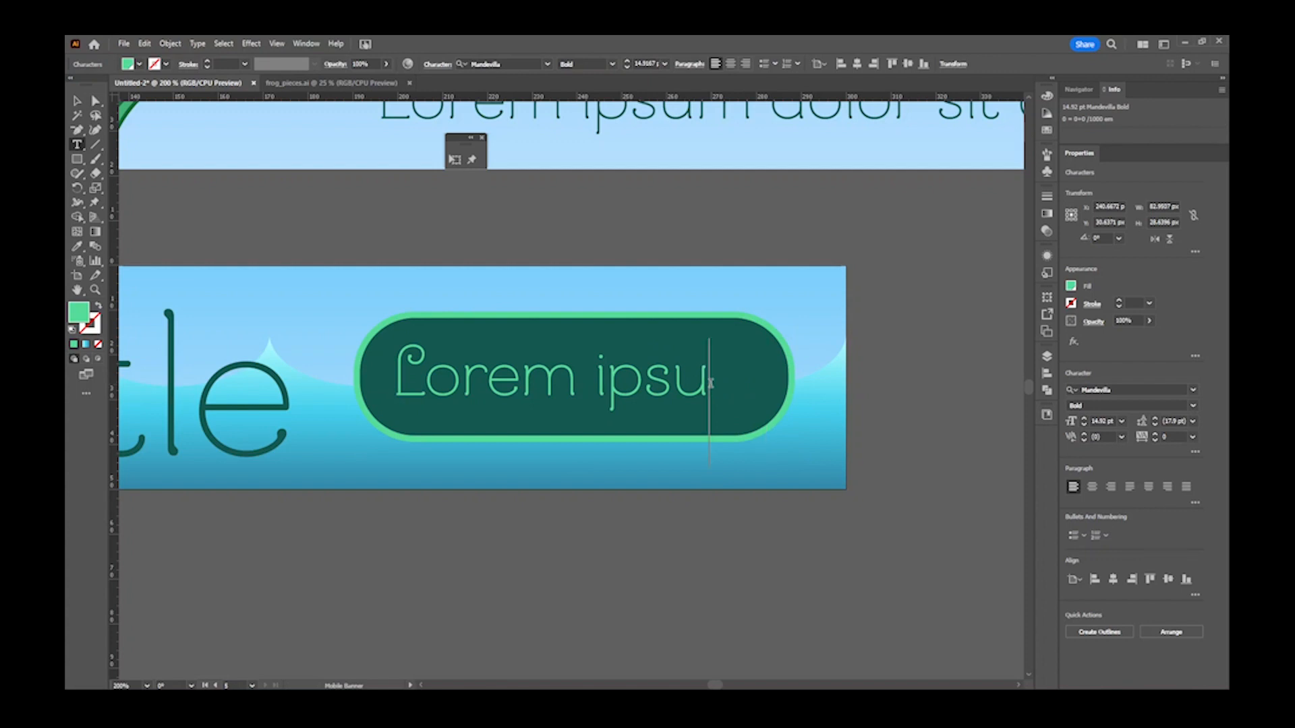
key("BackSpace")
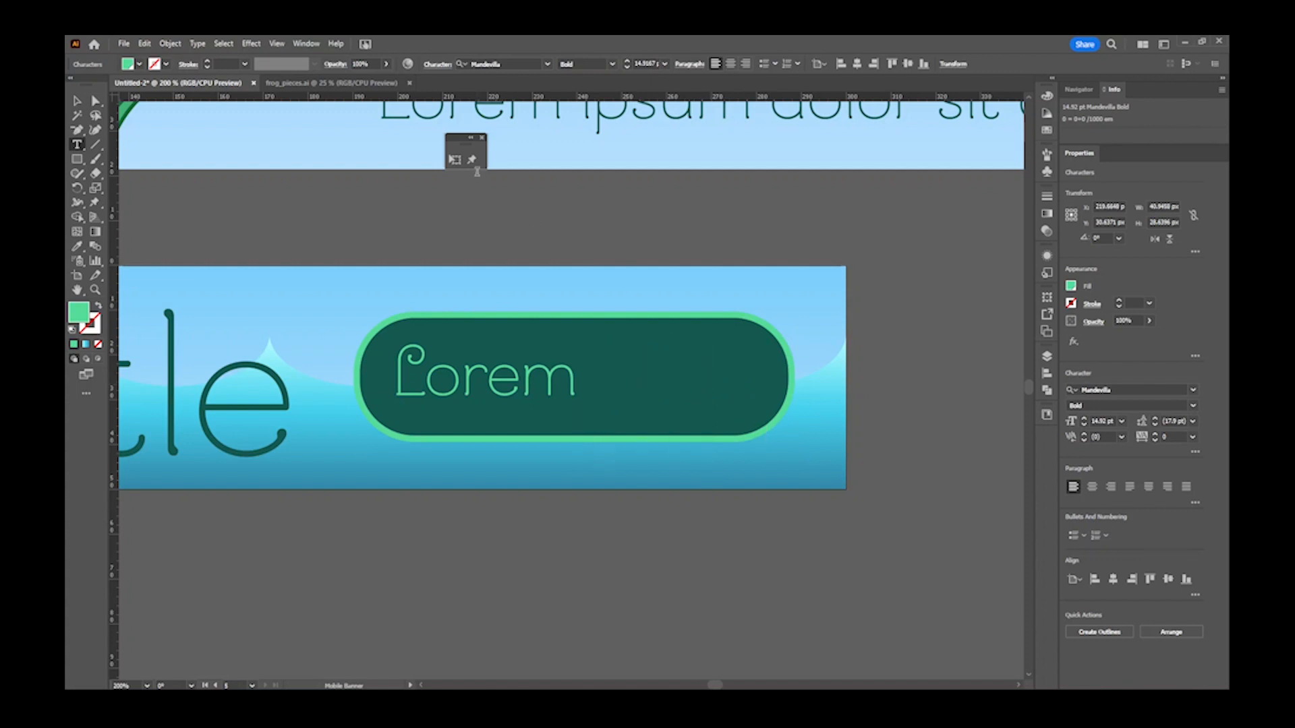
left_click(76, 100)
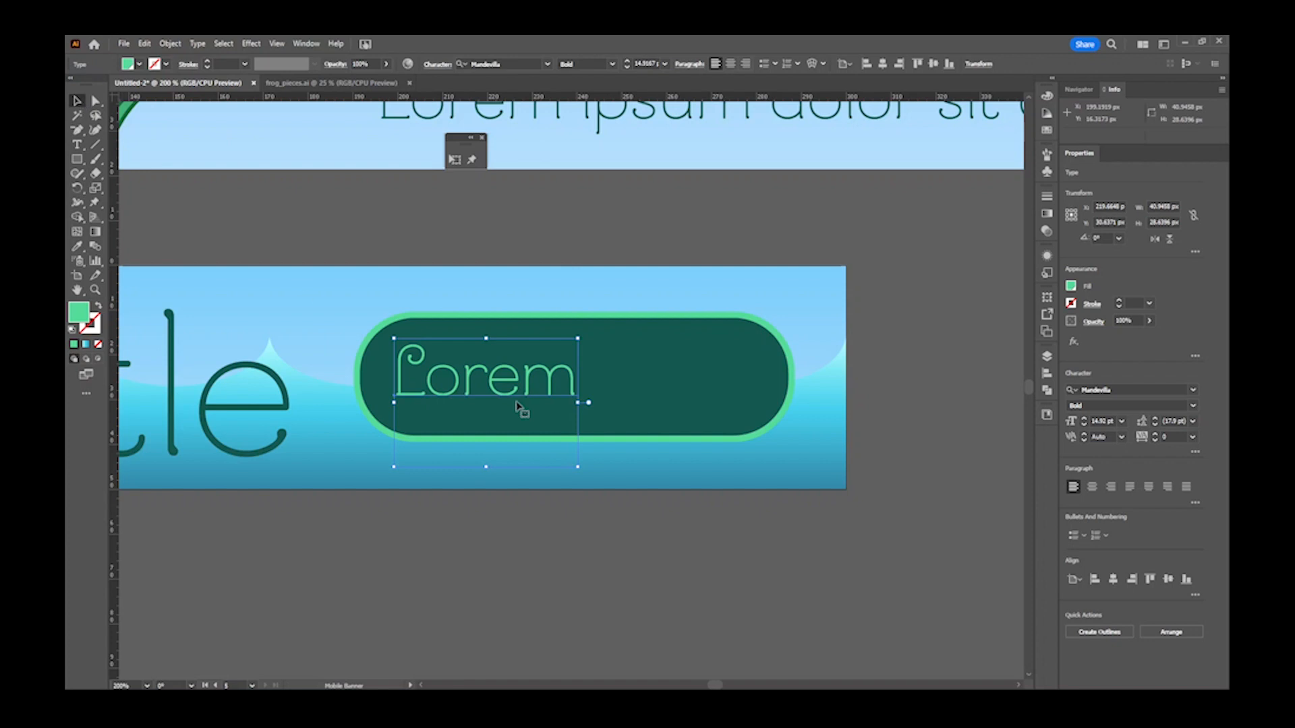
left_click_drag(516, 394, 554, 396)
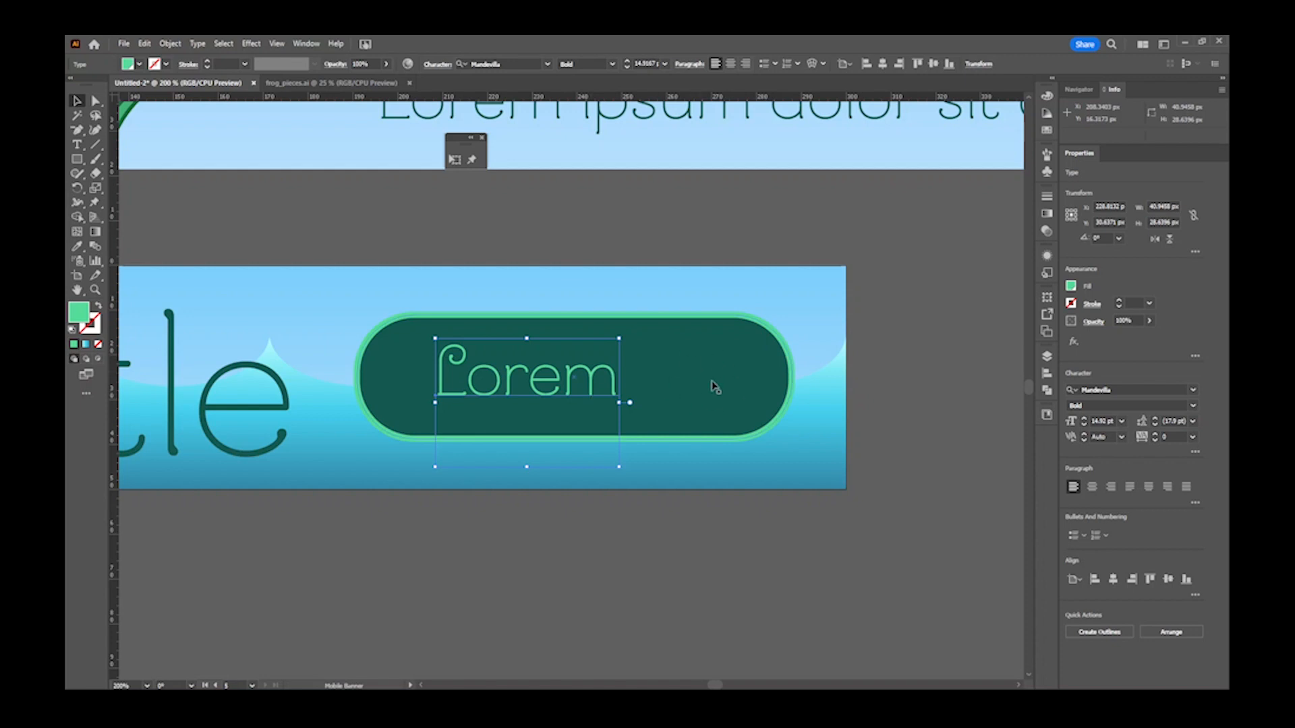
- Isolate the mobile banner's button group and draw a horizontal line about 14 px long to the right of "Lorem"
double_click(676, 384)
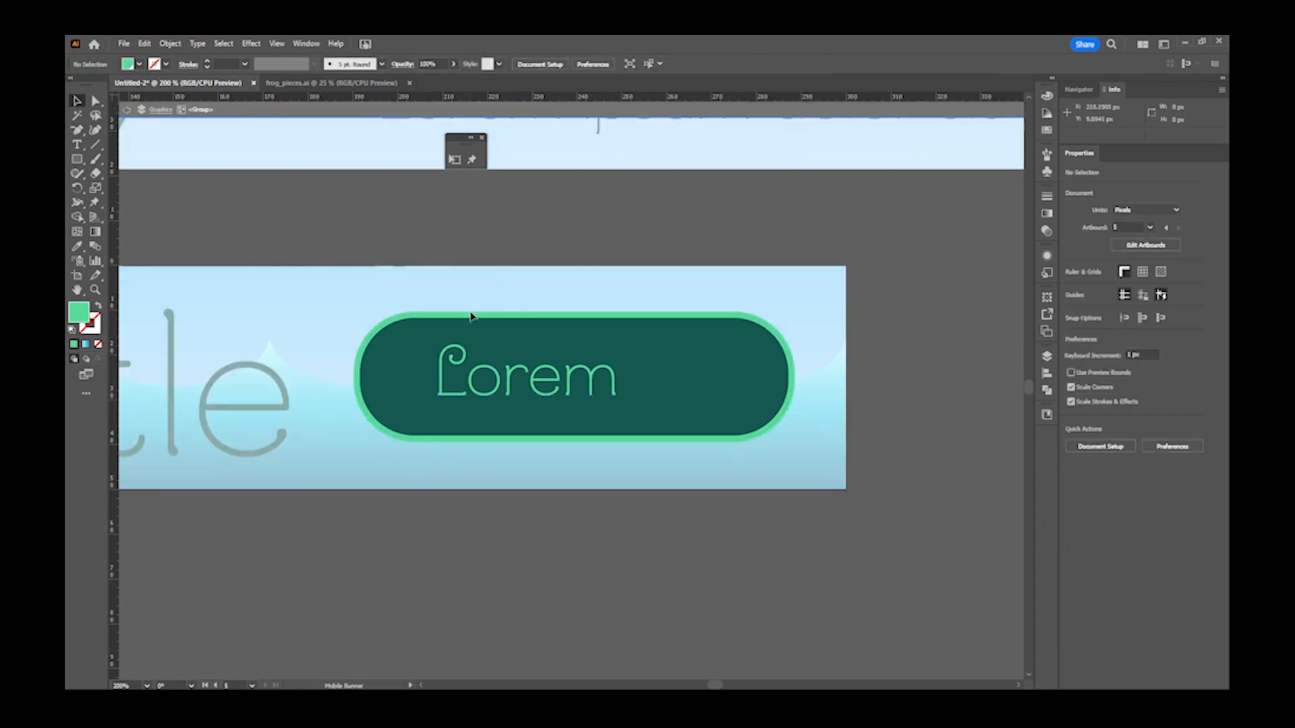
left_click(95, 145)
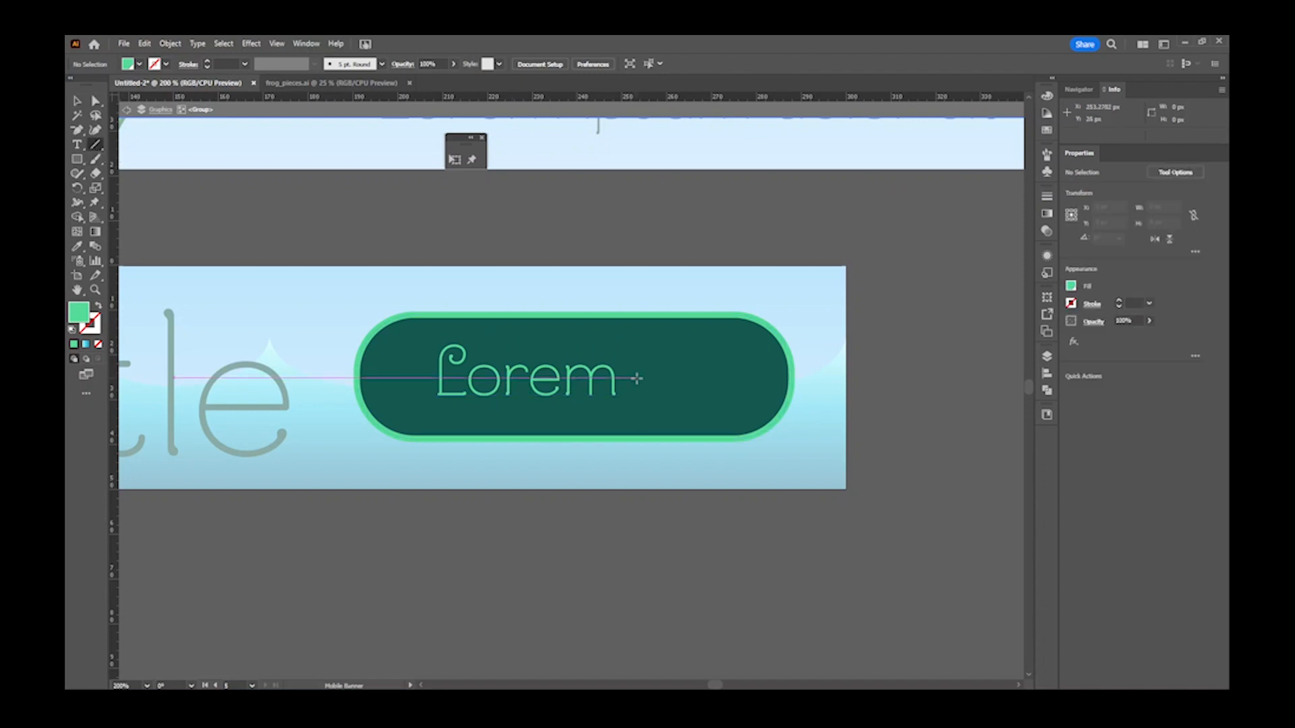
left_click_drag(636, 379, 702, 379)
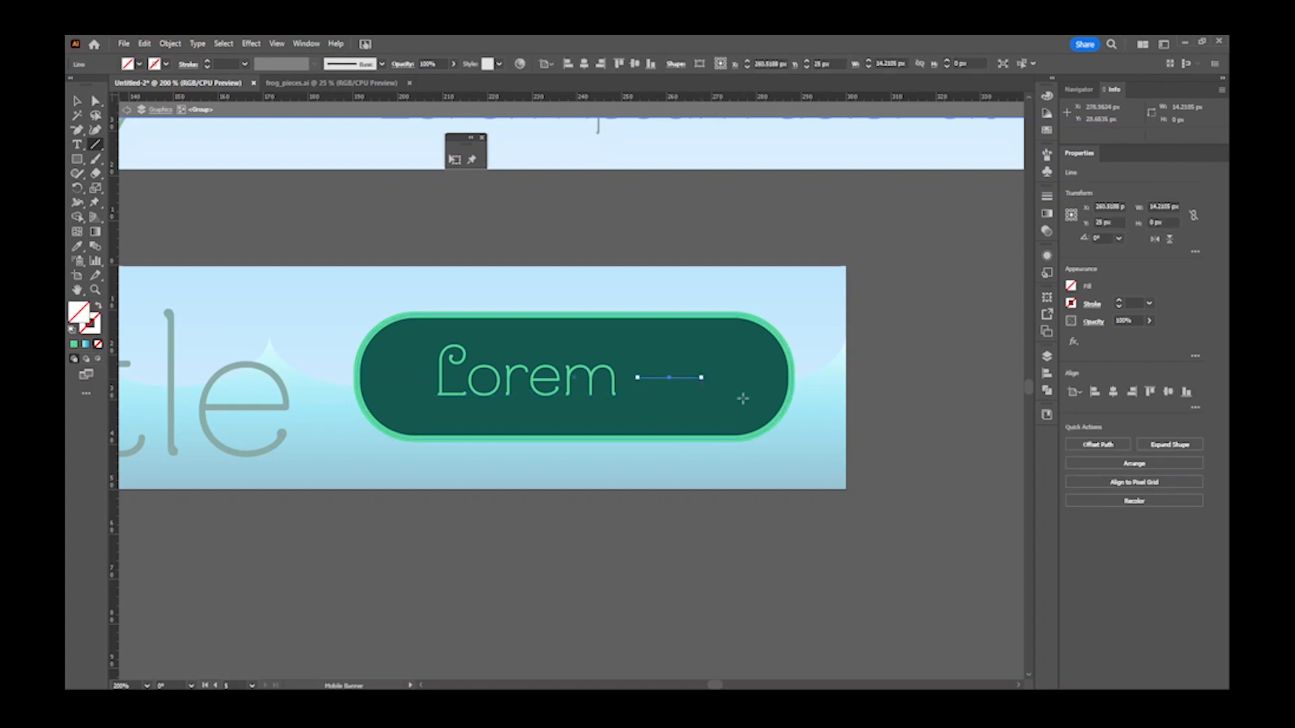
- Apply the Bright Green swatch as the stroke of the short line beside "Lorem" in the mobile banner button
left_click(1090, 304)
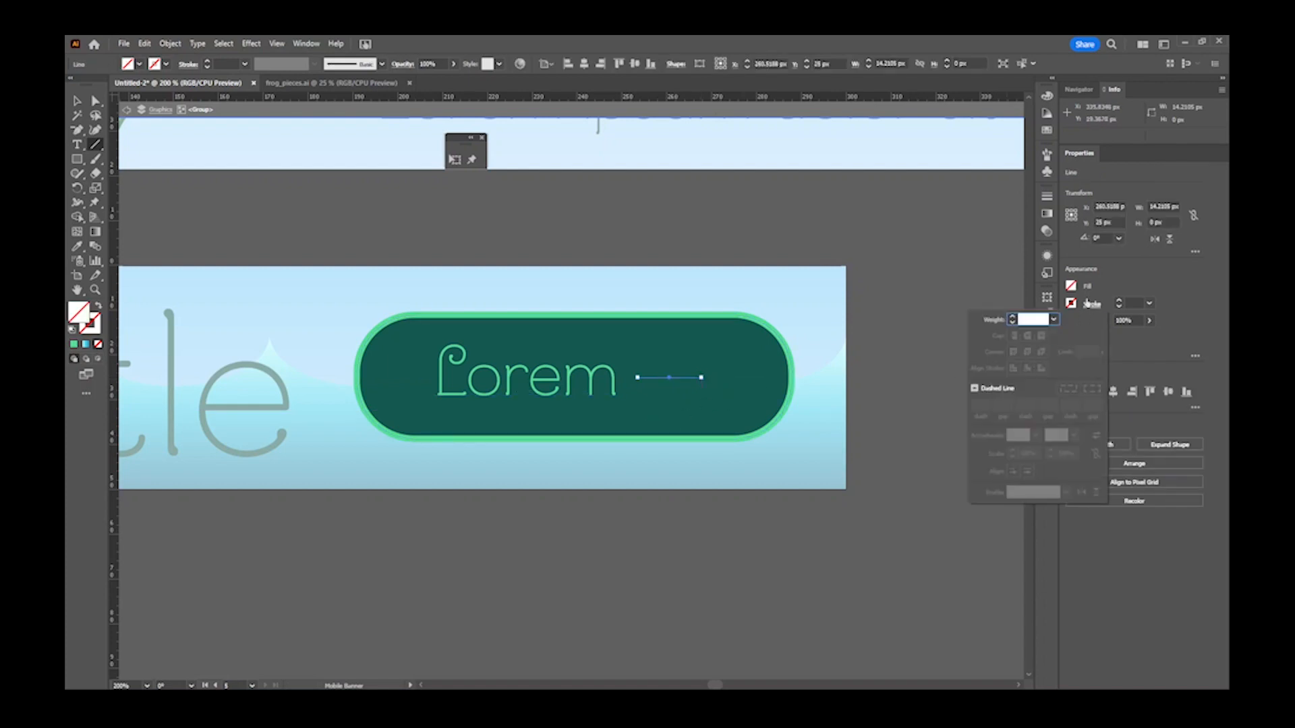
left_click(1091, 307)
left_click(1071, 304)
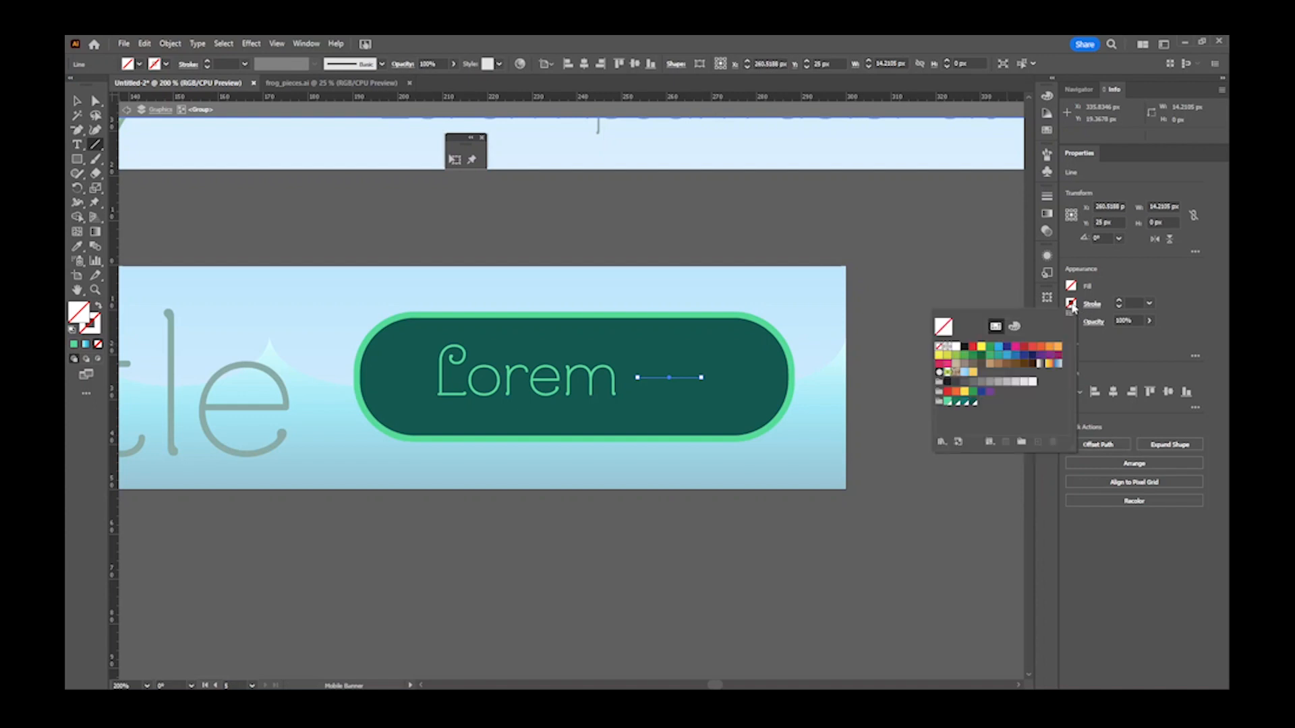
left_click(948, 402)
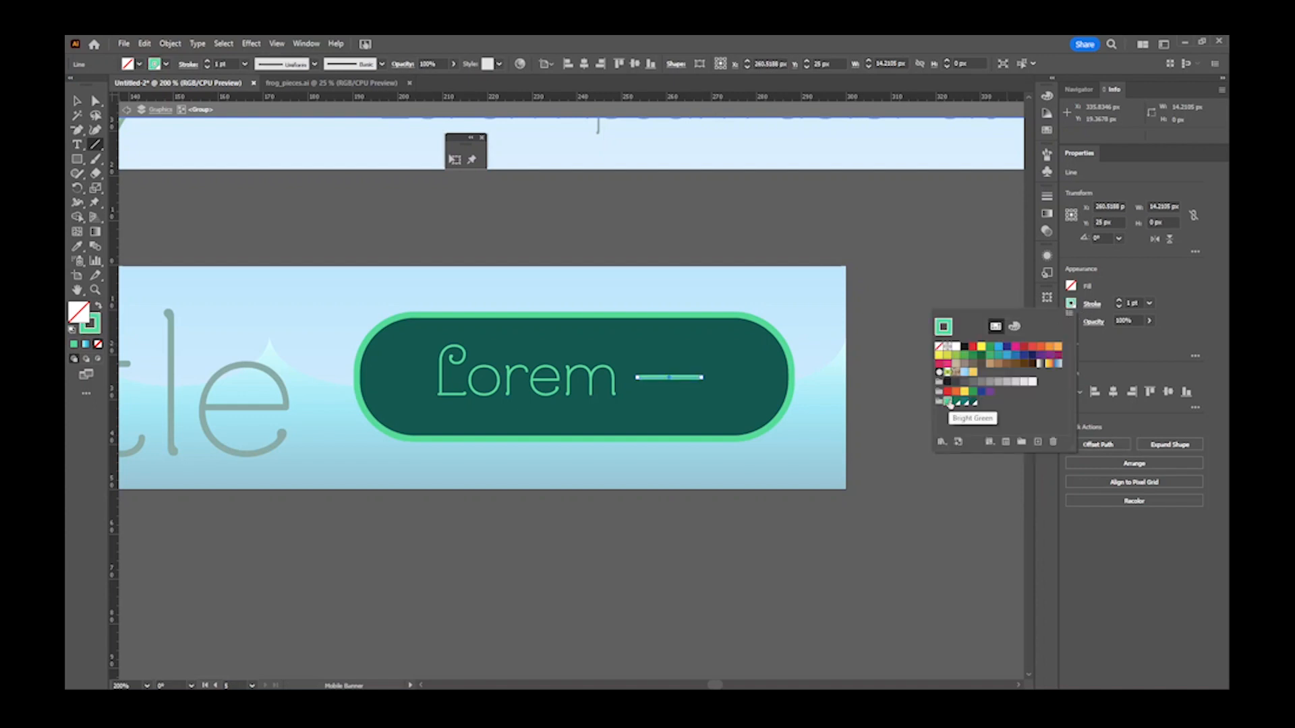
- Add the Arrow 14 arrowhead to the right end of the green line
left_click(1094, 308)
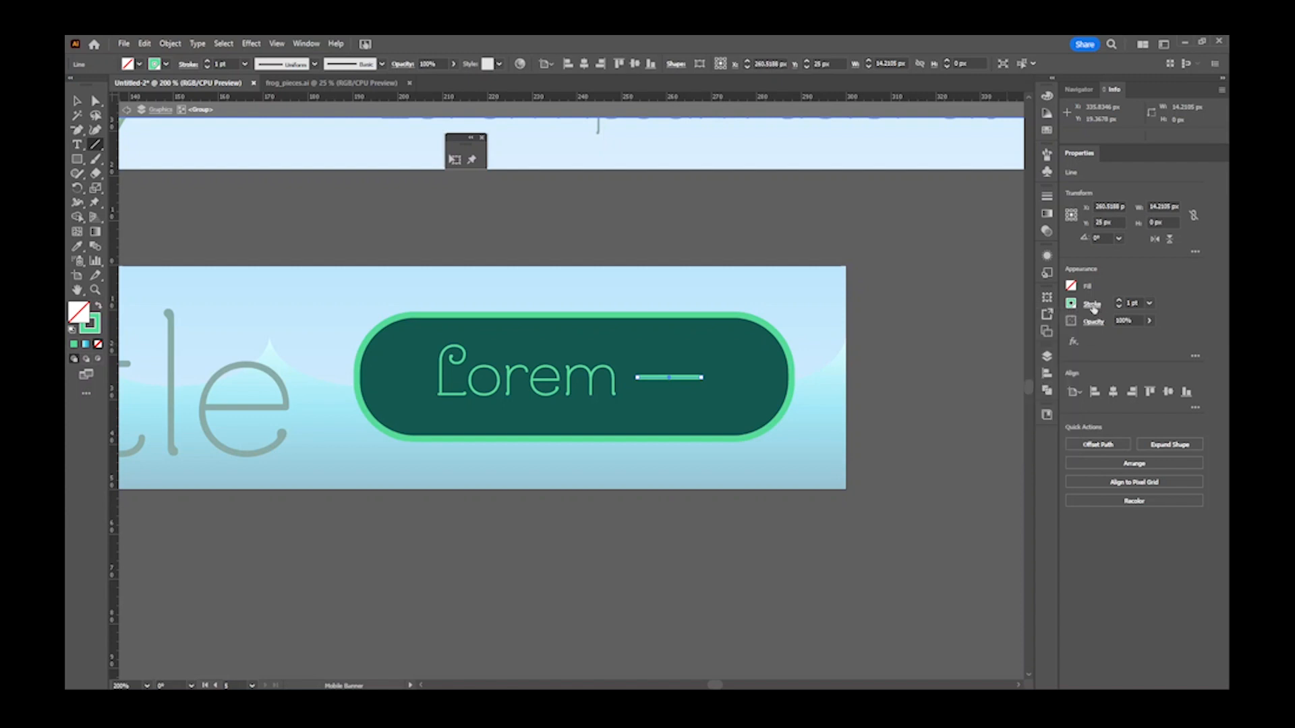
left_click(1093, 308)
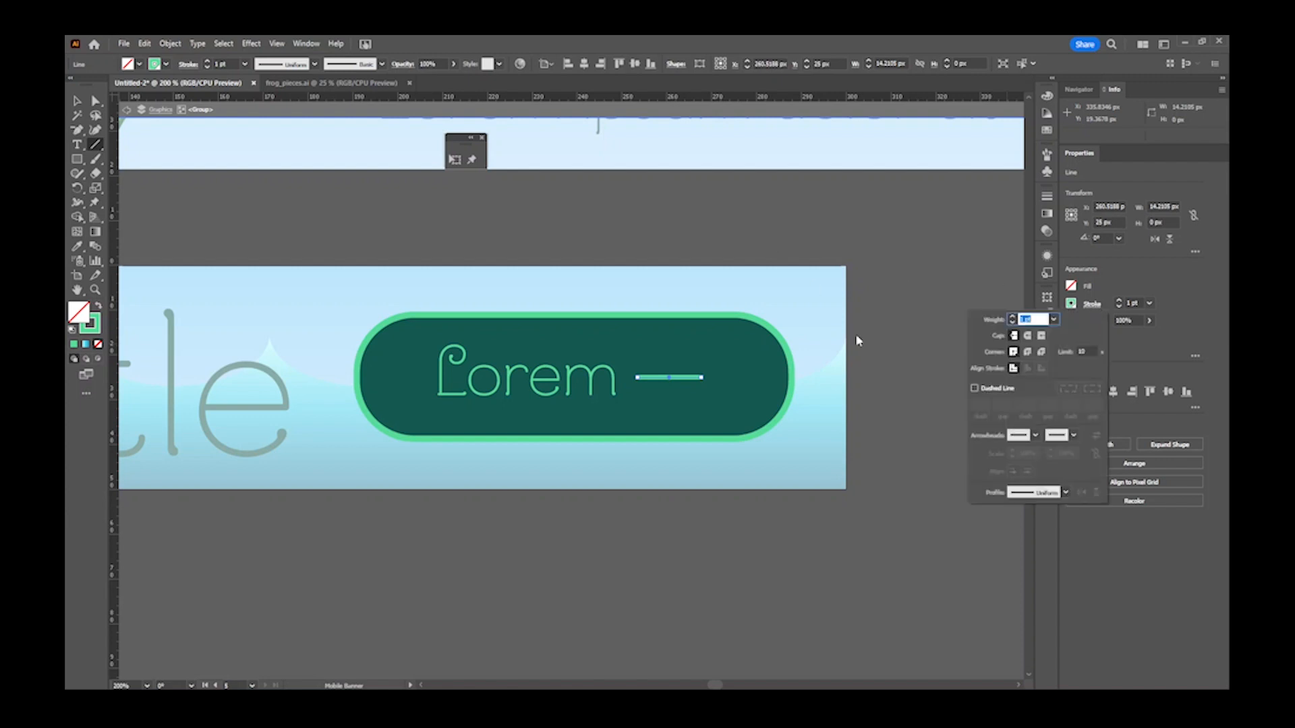
left_click(1065, 440)
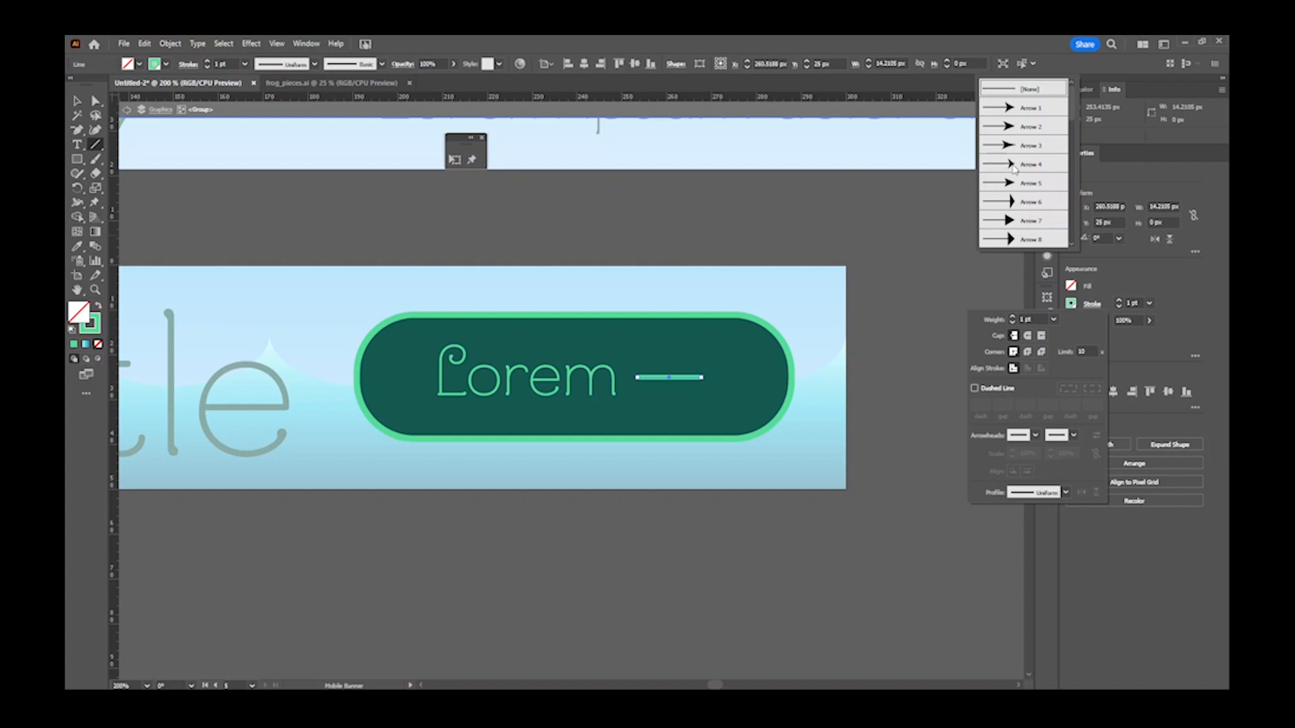
scroll(1013, 169, "down", 3)
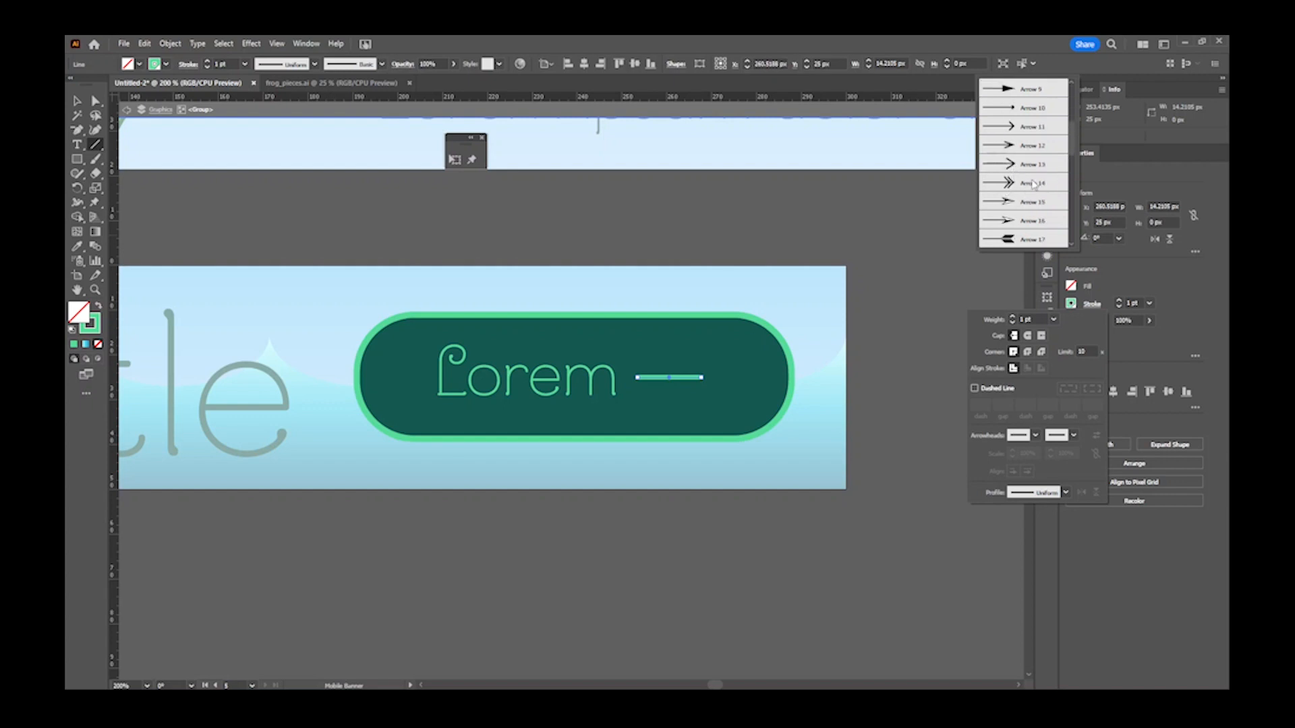
left_click(1034, 183)
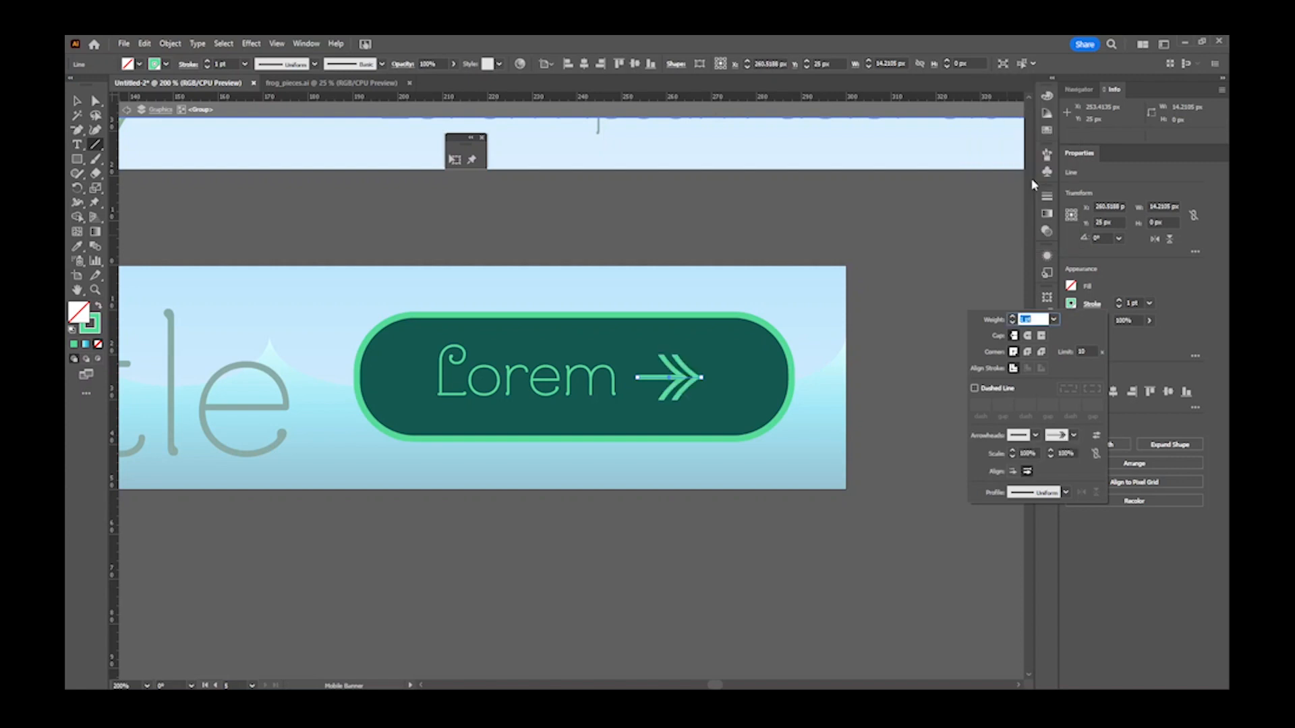
left_click(1093, 305)
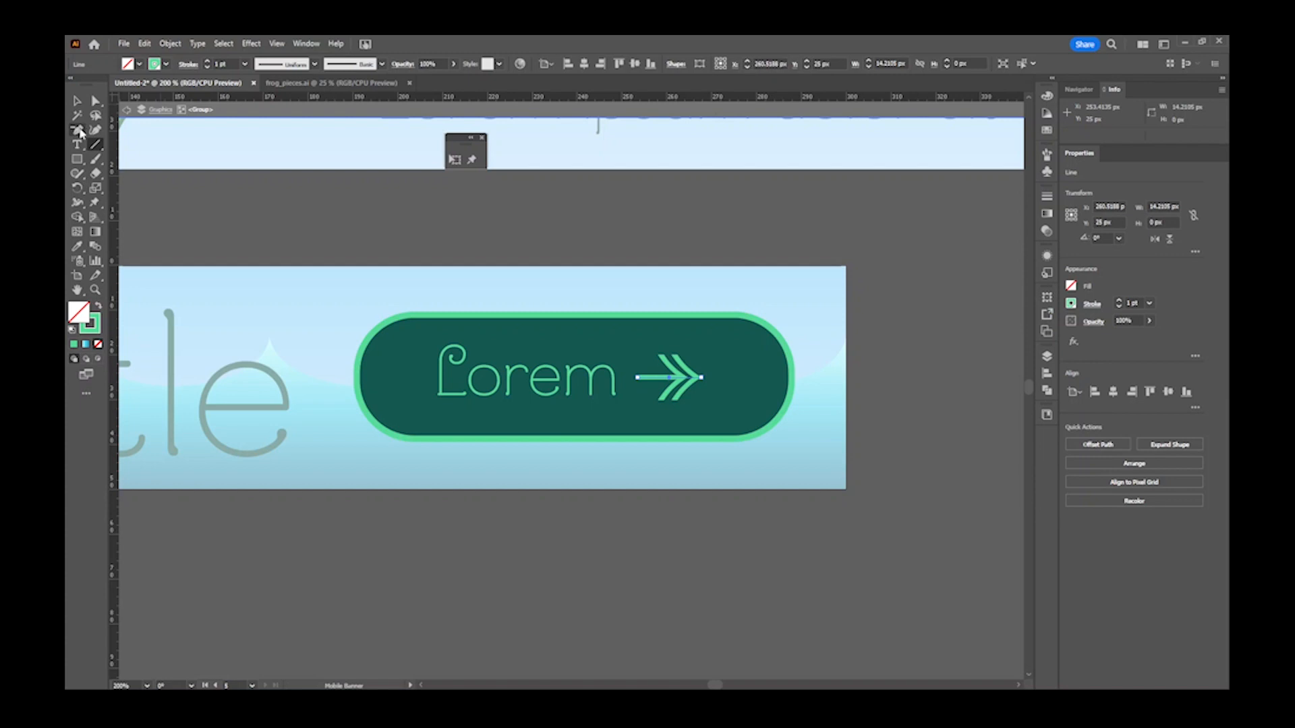
- Lengthen the arrow to about 18.5 px by extending its tip, and move it about 2 px left toward "Lorem"
left_click(95, 101)
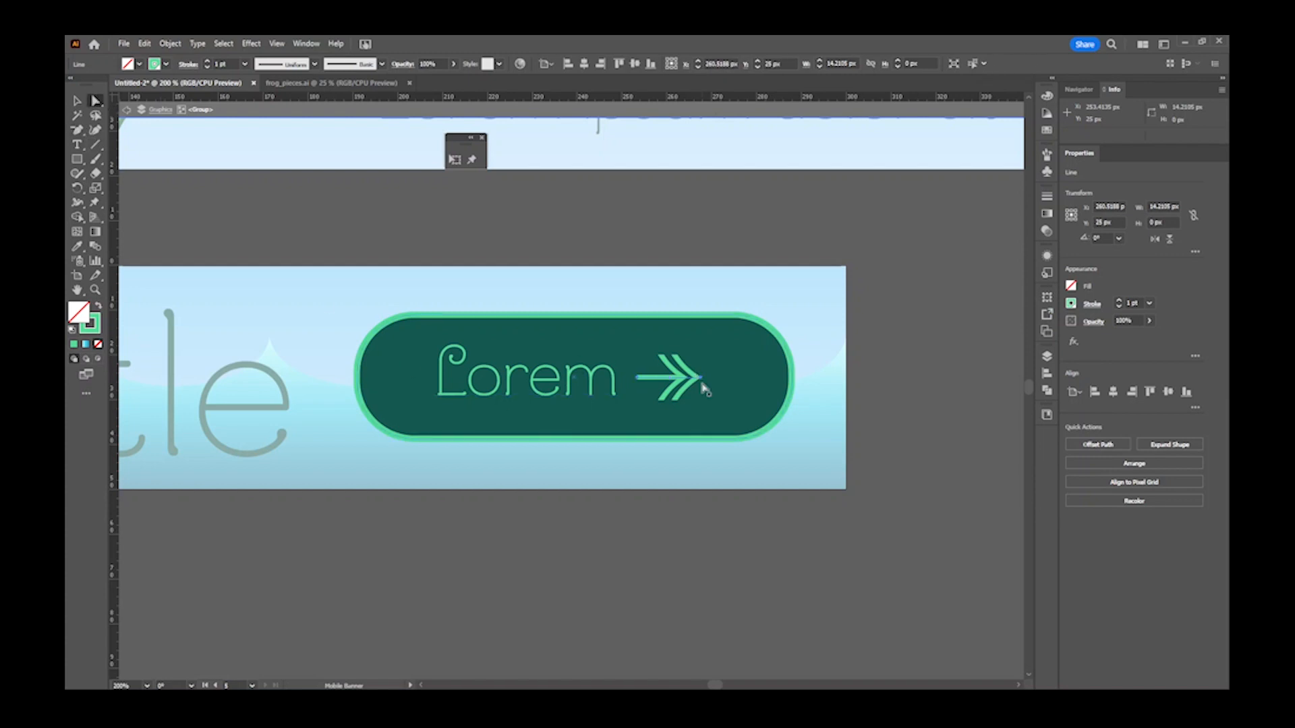
left_click_drag(701, 379, 721, 379)
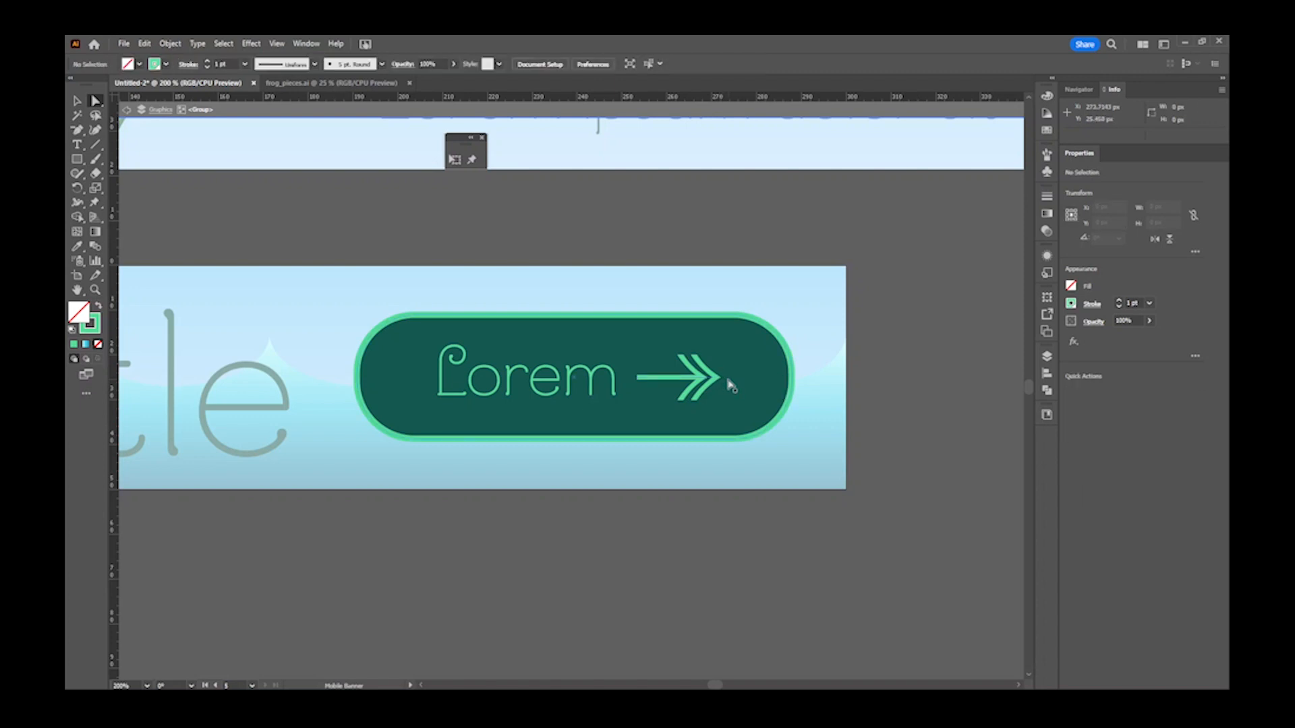
left_click(716, 383)
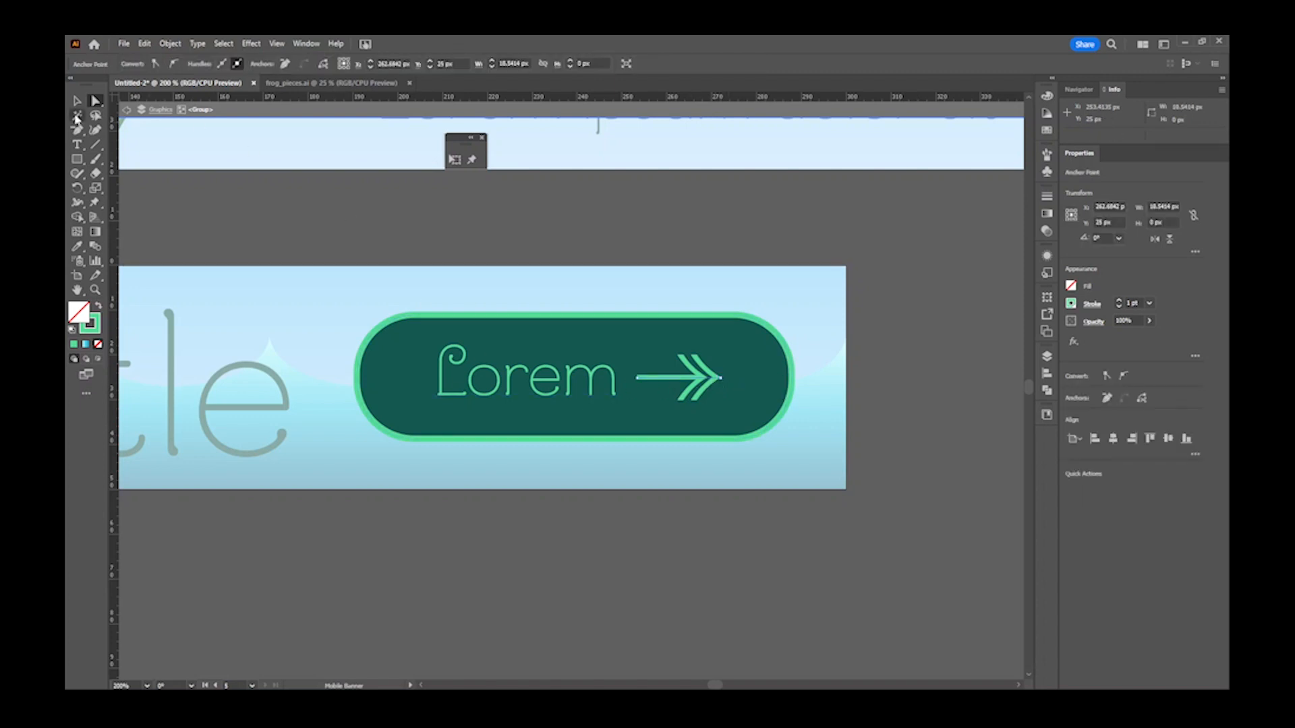
left_click(77, 101)
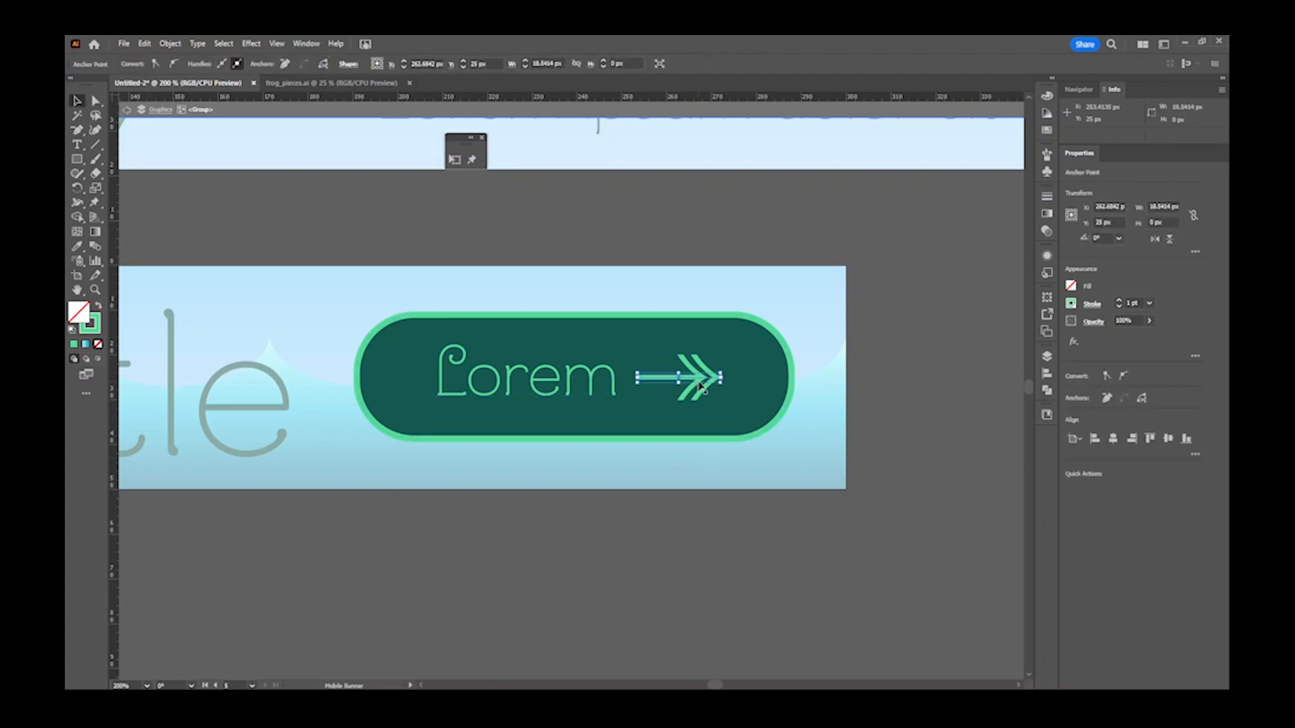
left_click_drag(694, 383, 683, 383)
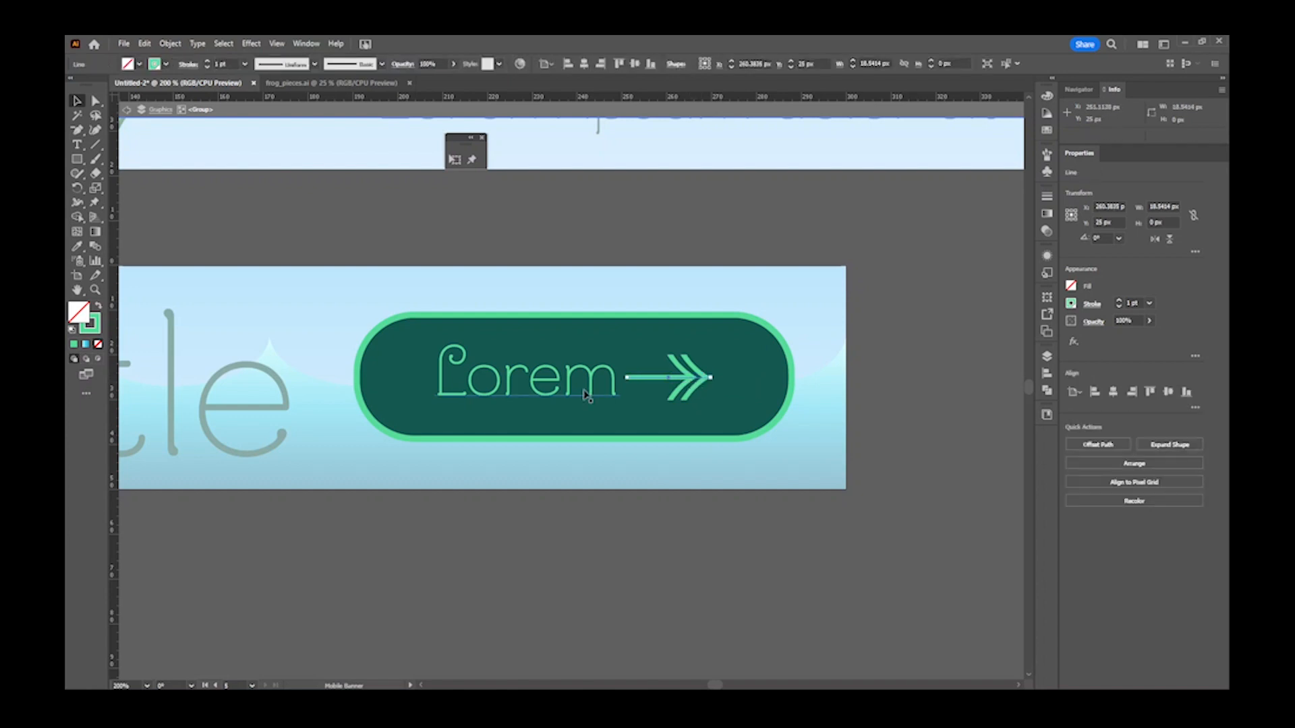
- Scale the "Lorem" label and arrow together to about 72 x 34 px and shift them slightly right and down inside the button
left_click(532, 398, "shift")
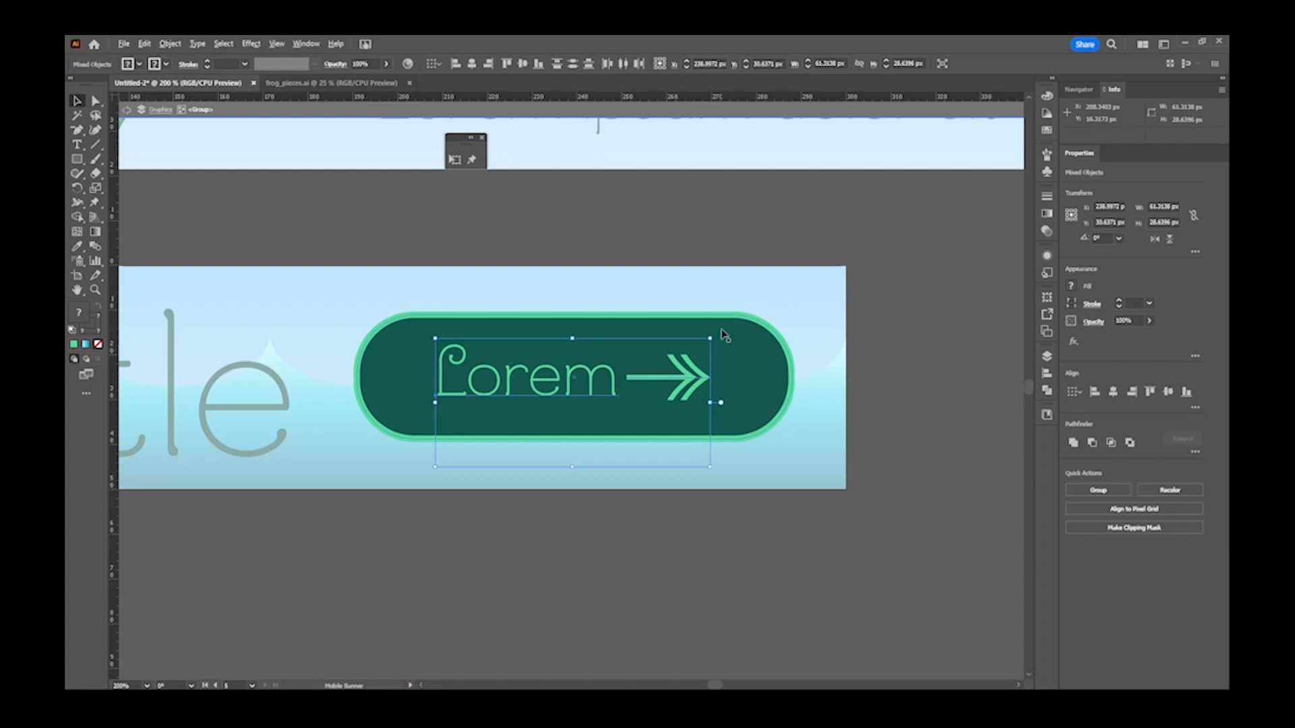
left_click_drag(711, 338, 736, 326)
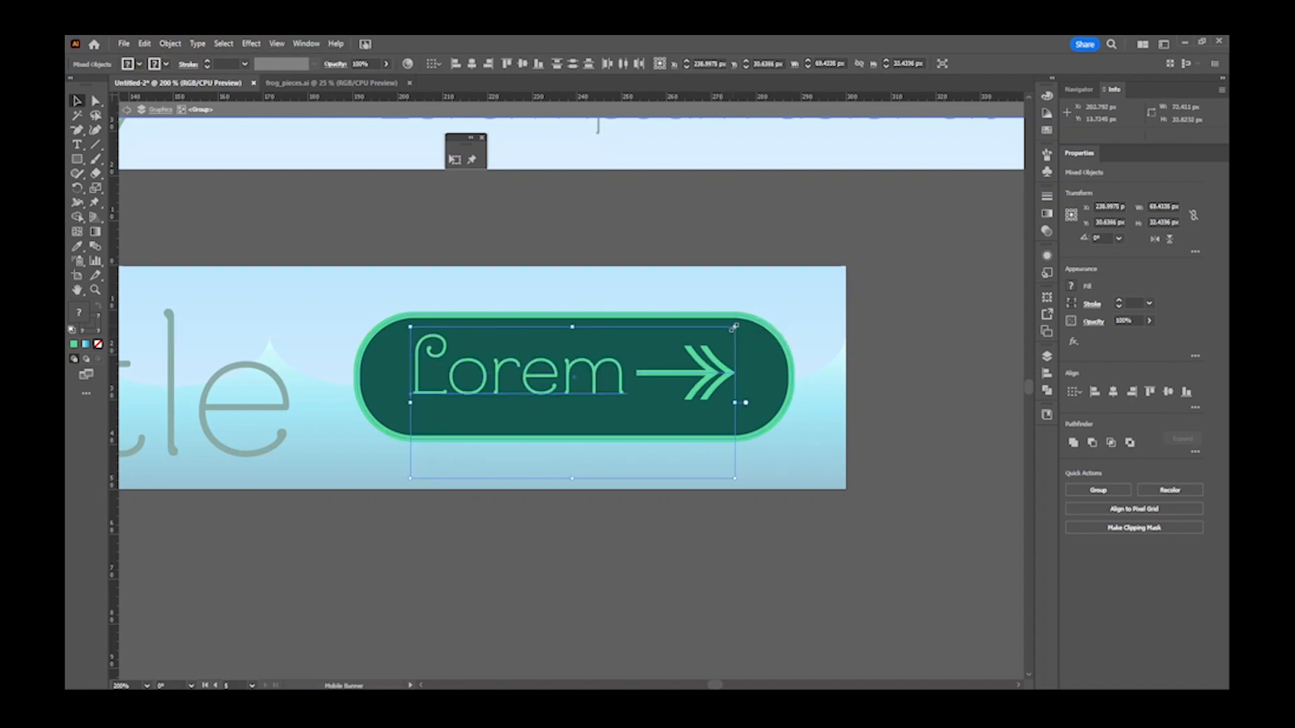
left_click_drag(592, 395, 602, 403)
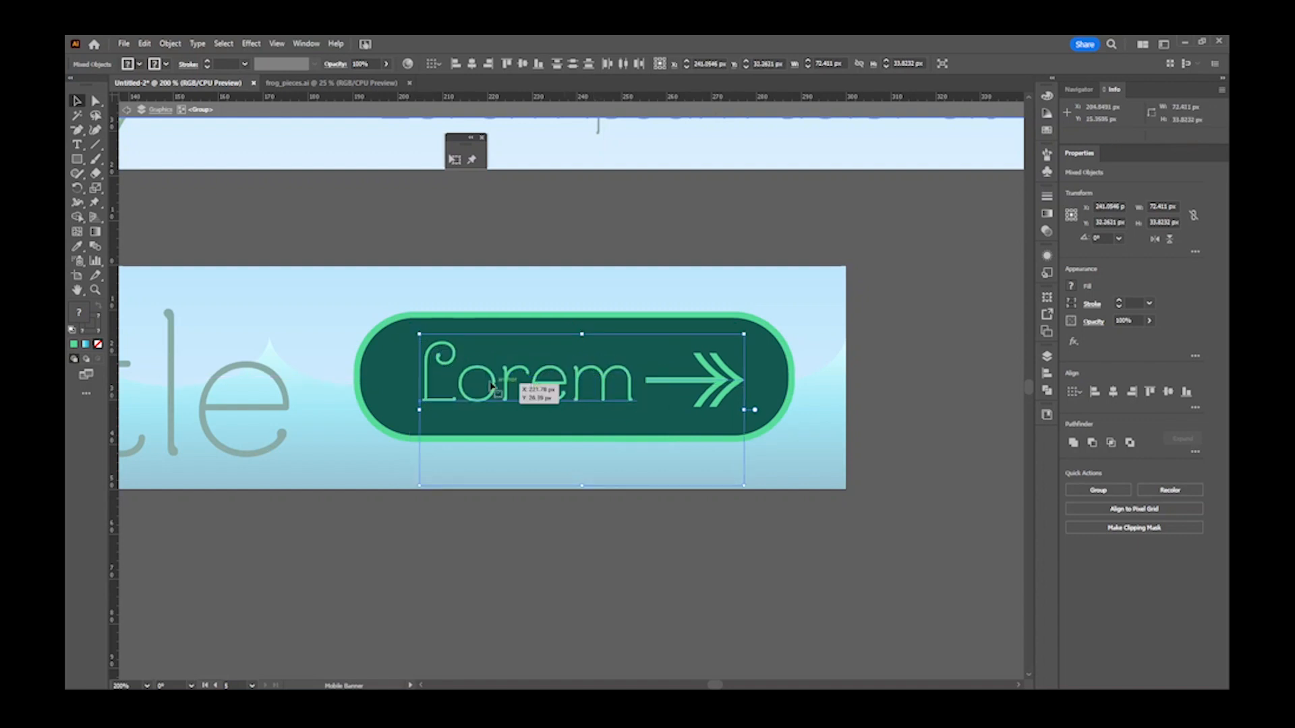
- Add a horizontal guide through the button's vertical centre and set the rounded button shape as the key object for aligning it
left_click_drag(594, 102, 620, 376)
left_click(653, 328, "shift")
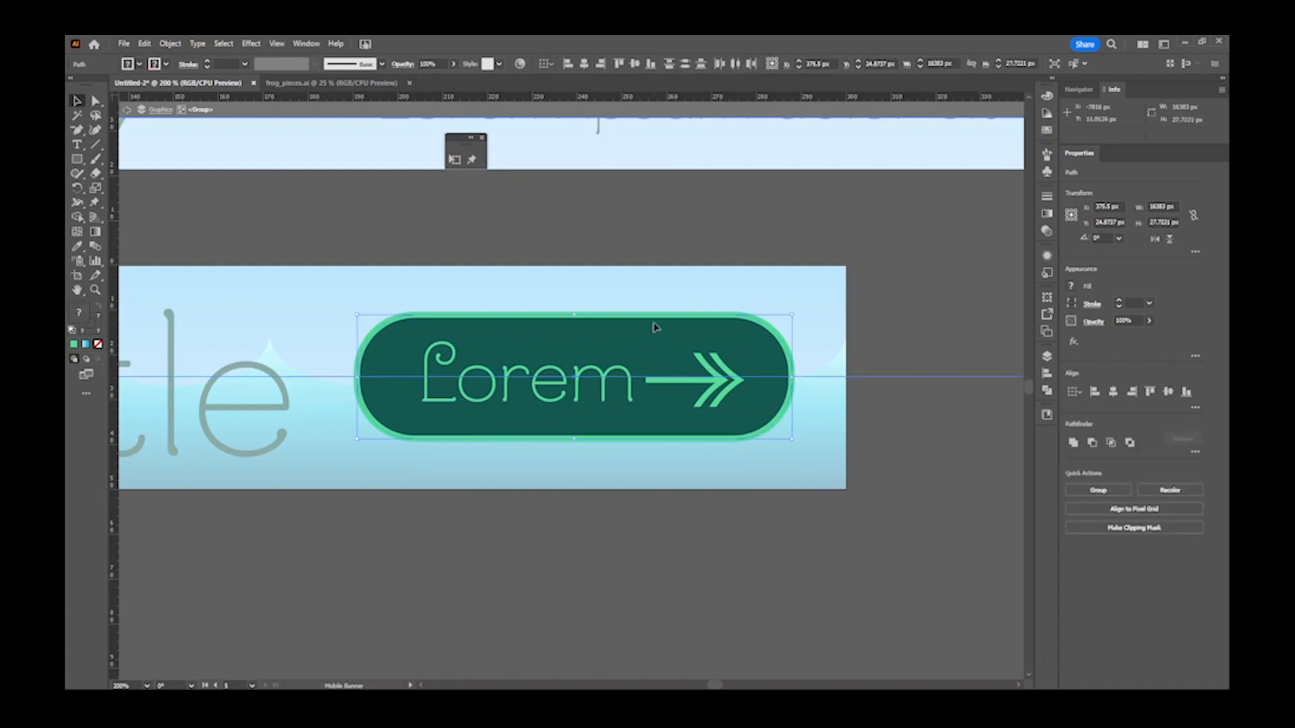
left_click(1073, 391)
left_click(1085, 420)
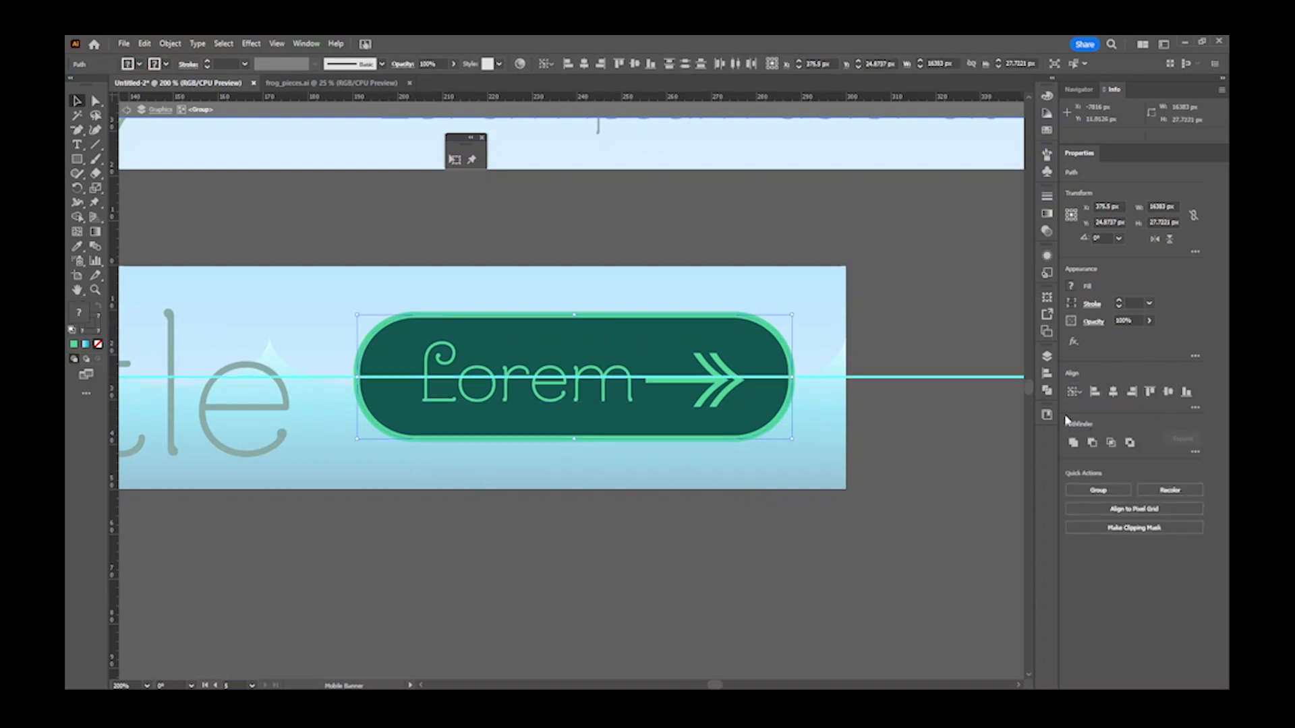
left_click(770, 328)
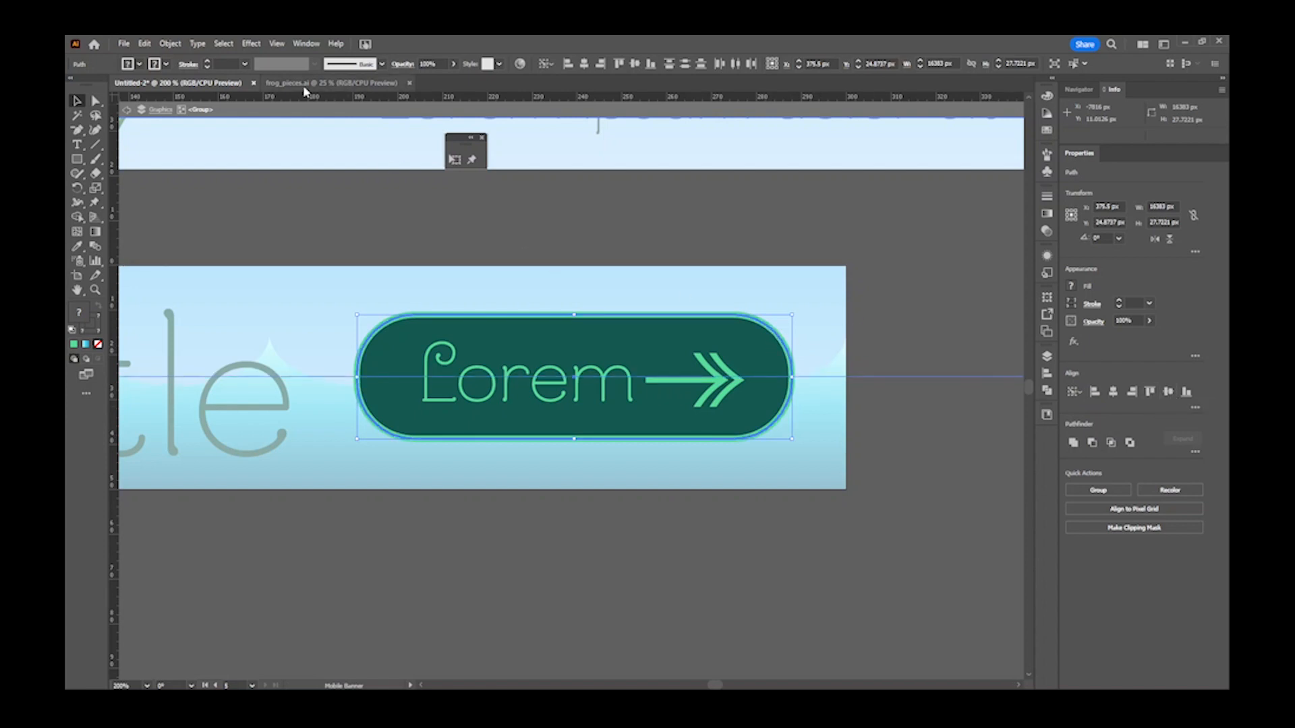
- Move the "Lorem" label and arrow together 1 px up toward the guide
left_click(565, 244)
left_click(617, 404)
left_click(706, 396, "shift")
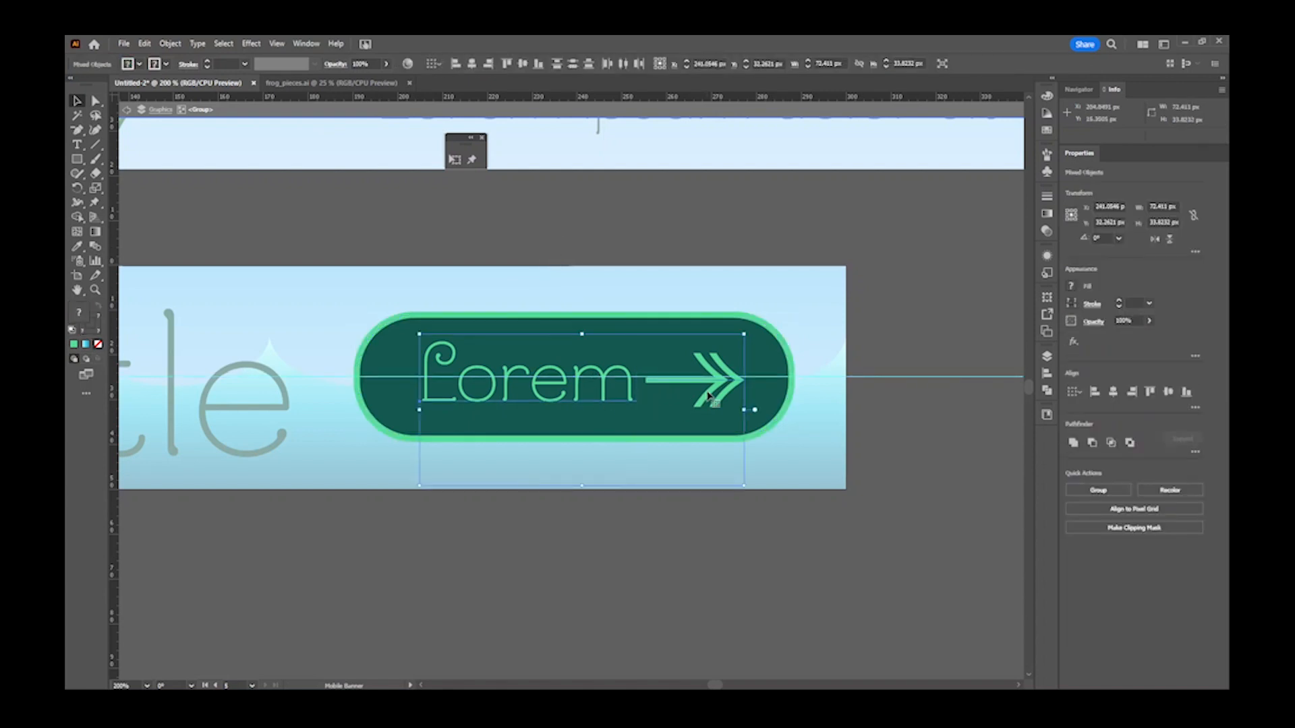
key("Up")
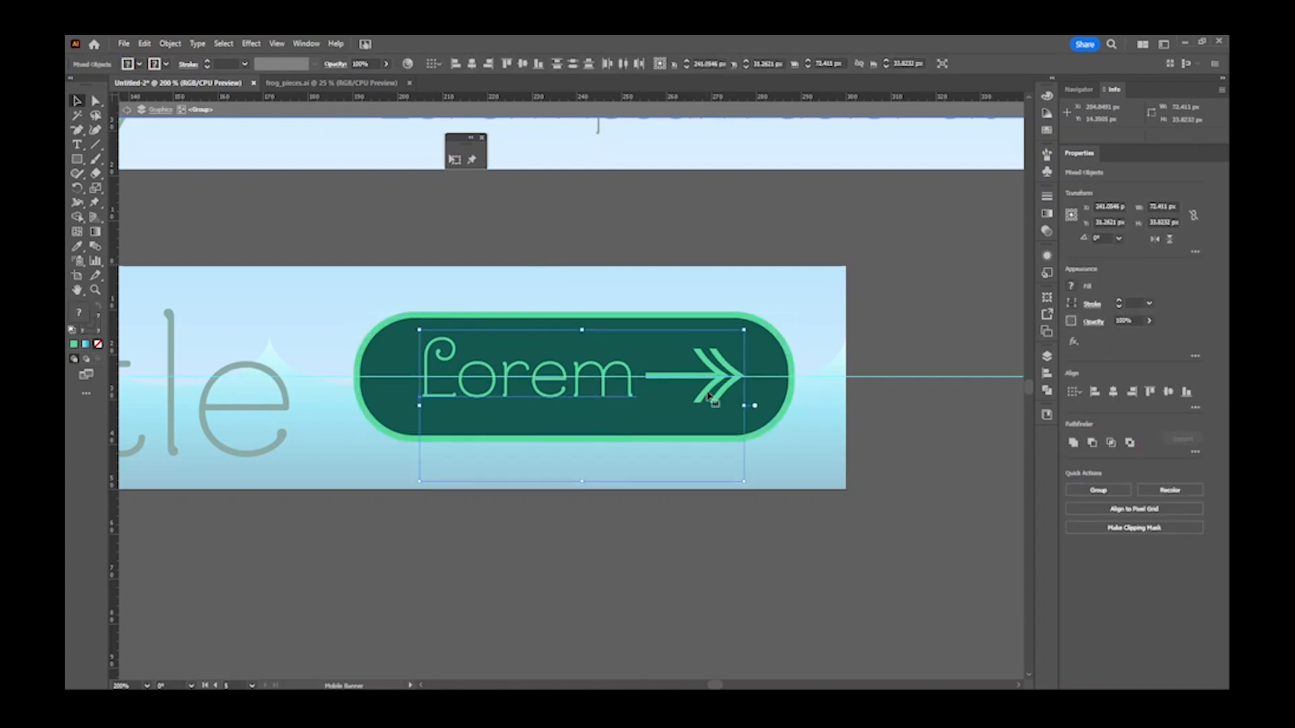
left_click(868, 435)
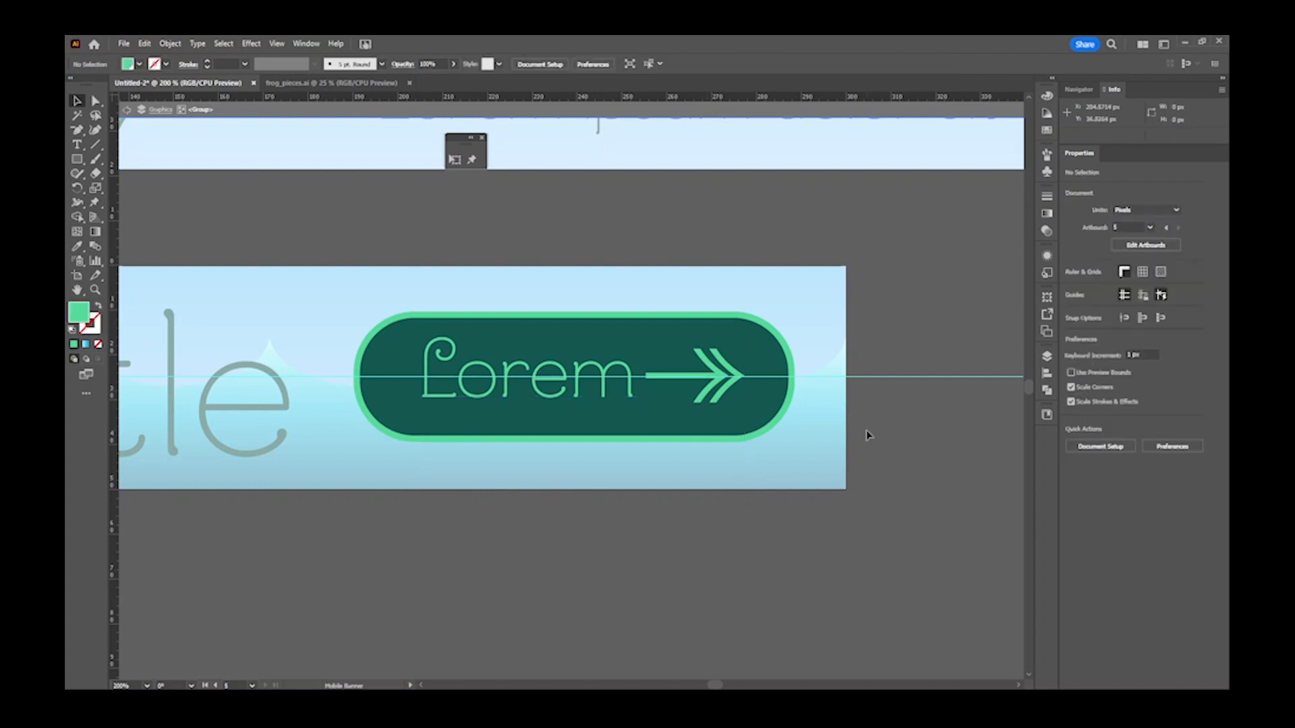
- Enlarge the label and arrow to about 76 x 36 px, recentre them vertically on the guide, and leave the button group
left_click(558, 402)
left_click(702, 399, "shift")
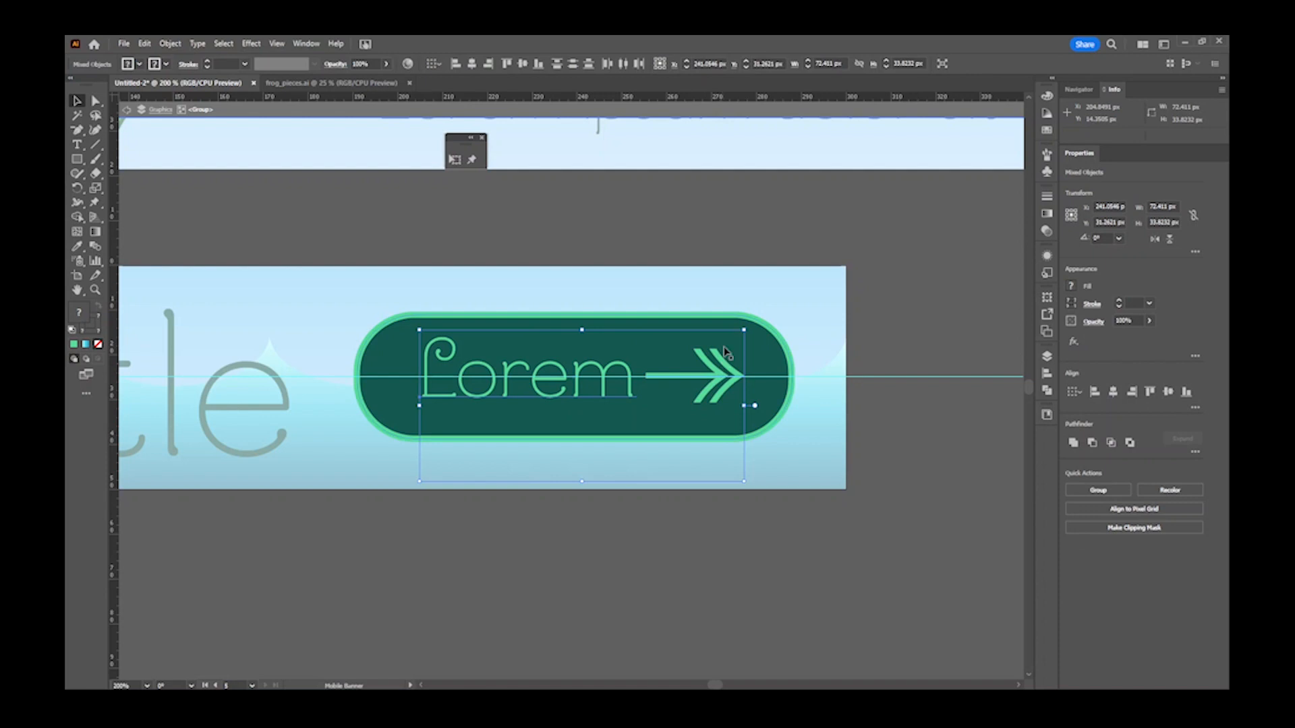
left_click_drag(744, 328, 754, 323)
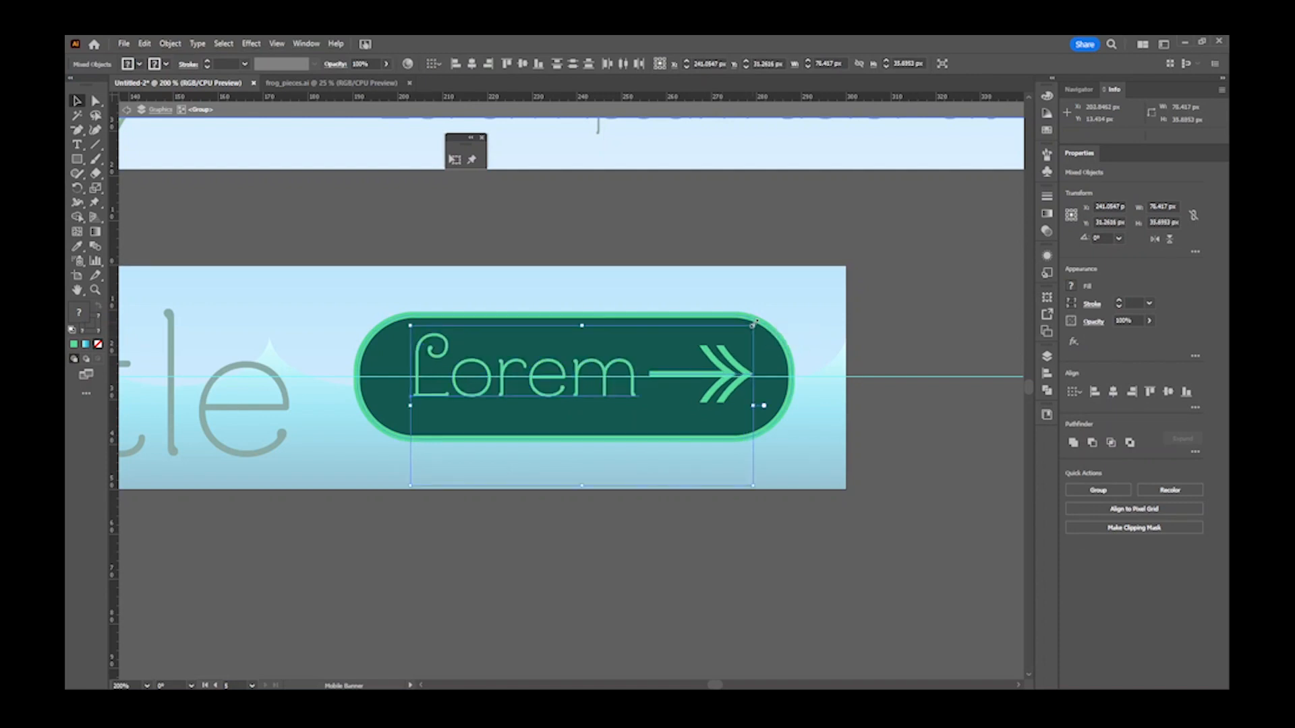
key("Down")
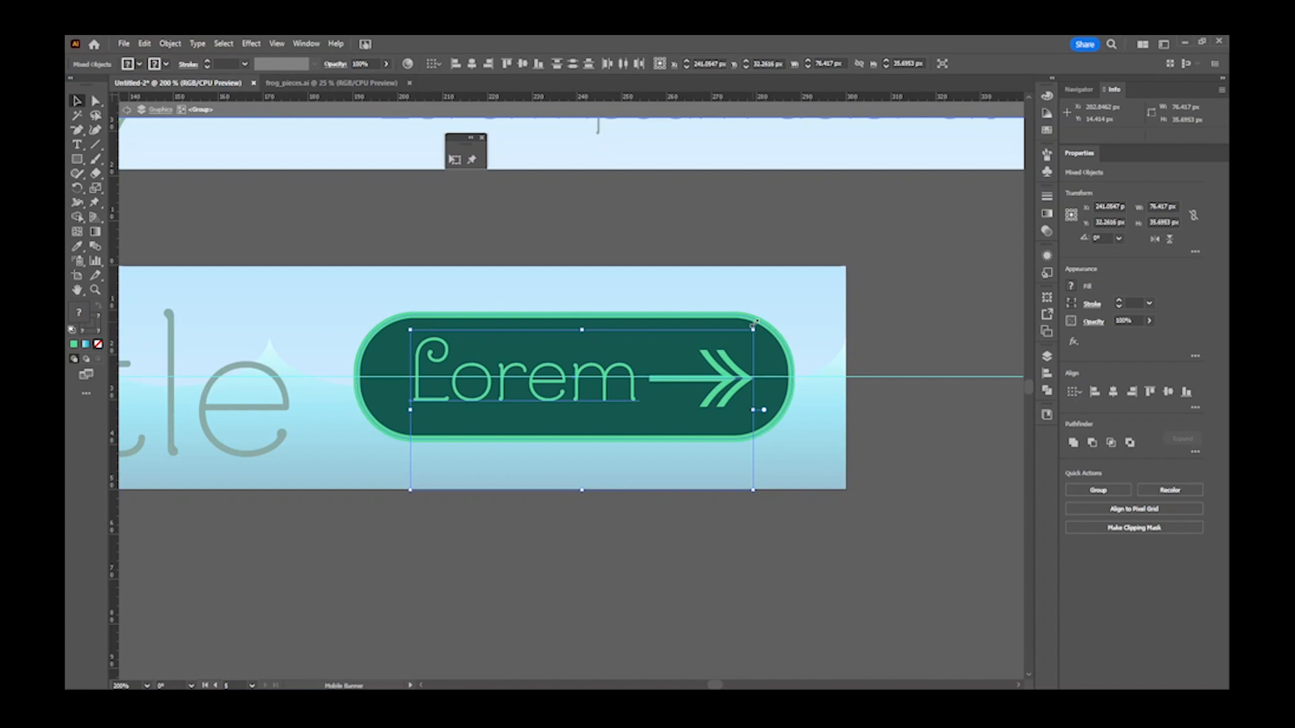
left_click_drag(708, 400, 708, 400)
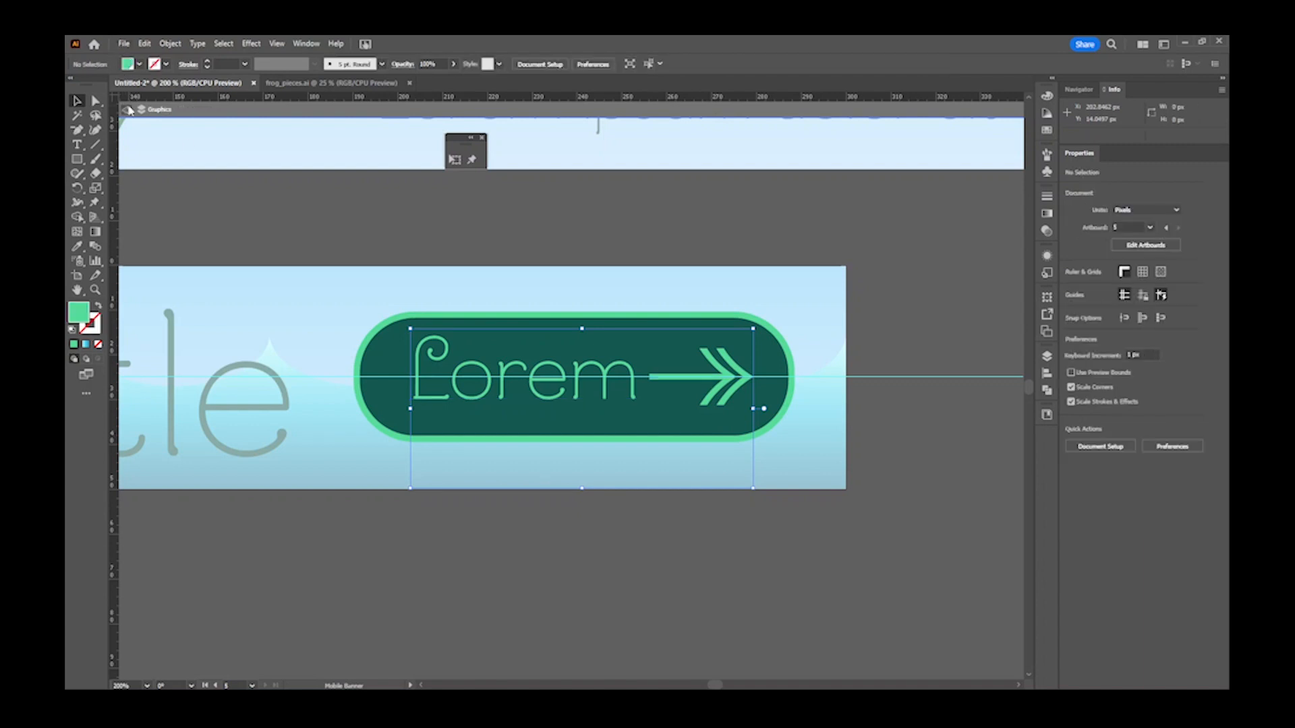
key("Escape")
key("ctrl+0")
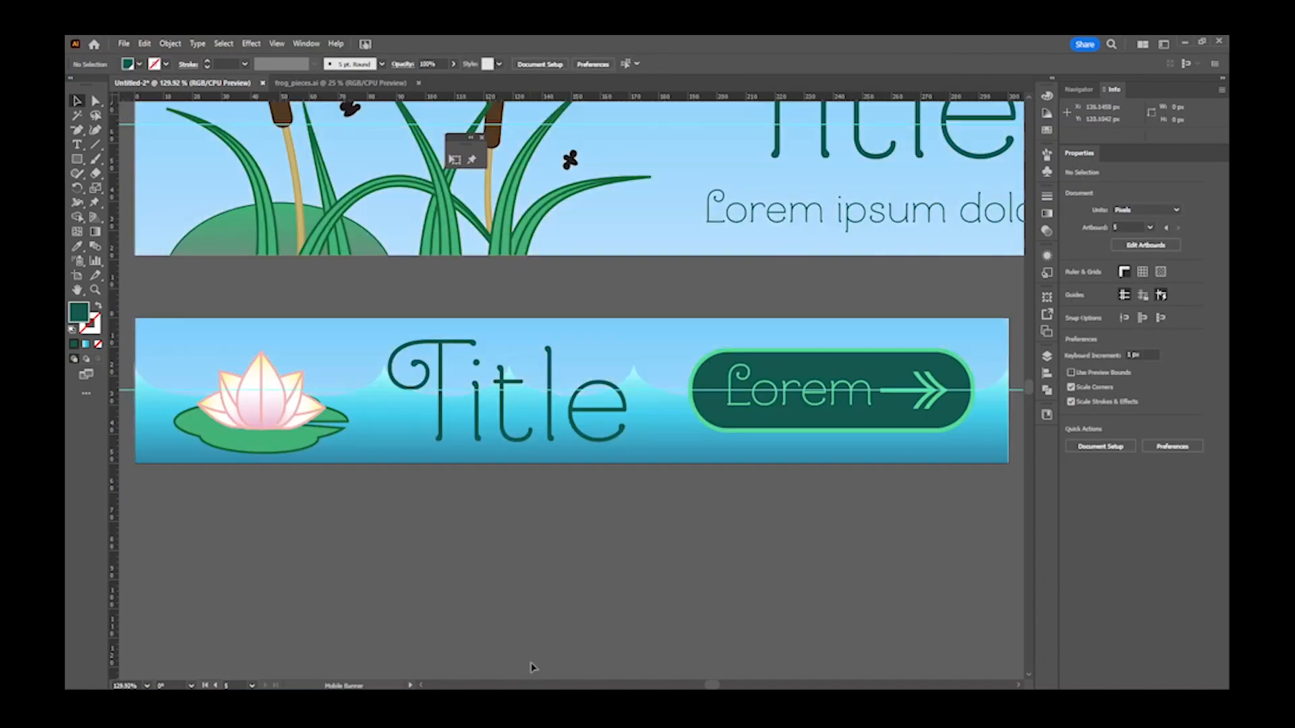
- Isolate the mobile banner's button group, delete the horizontal guide inside it, and exit isolation
double_click(716, 394)
left_click(717, 395)
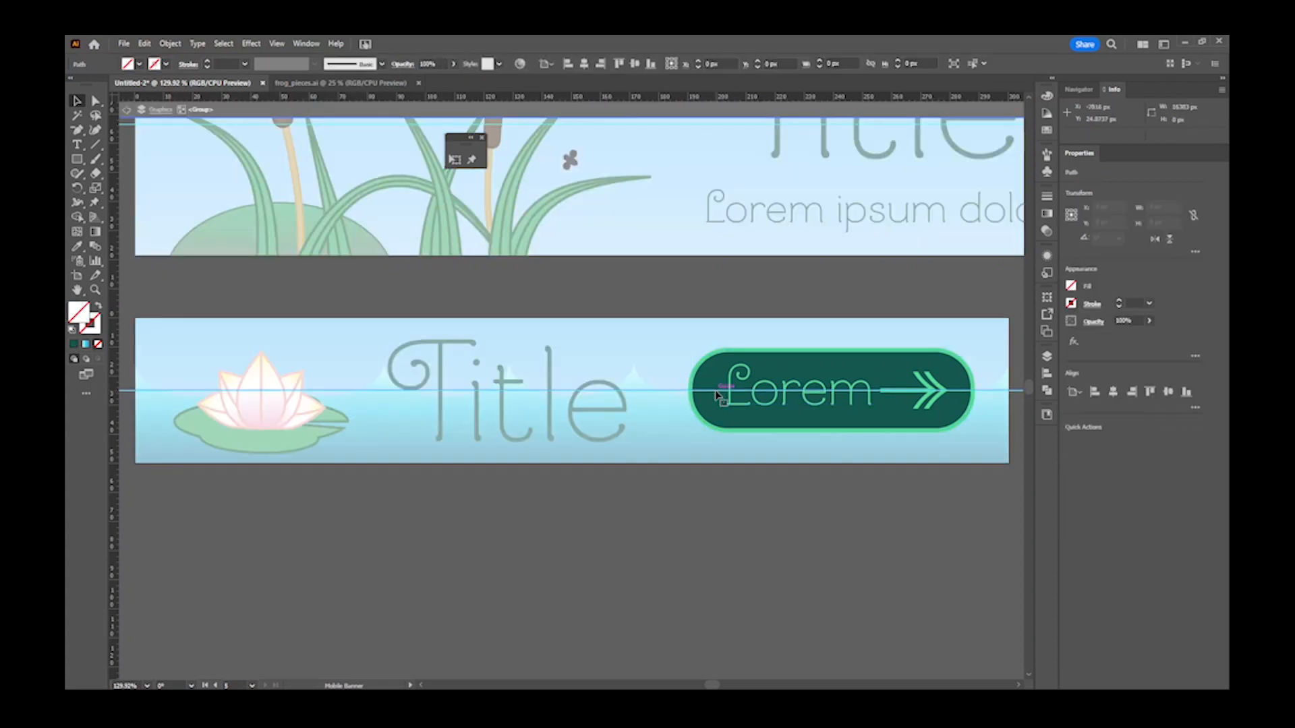
key("ctrl+shift+a")
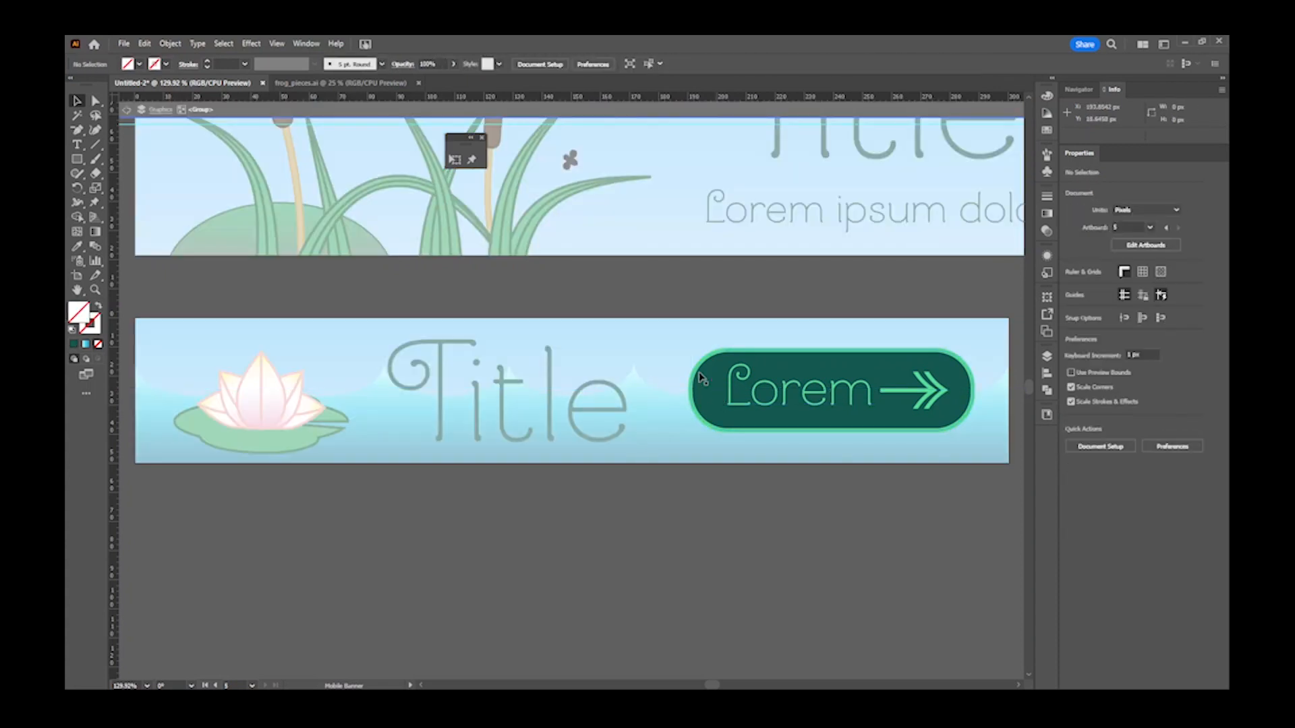
left_click(129, 111)
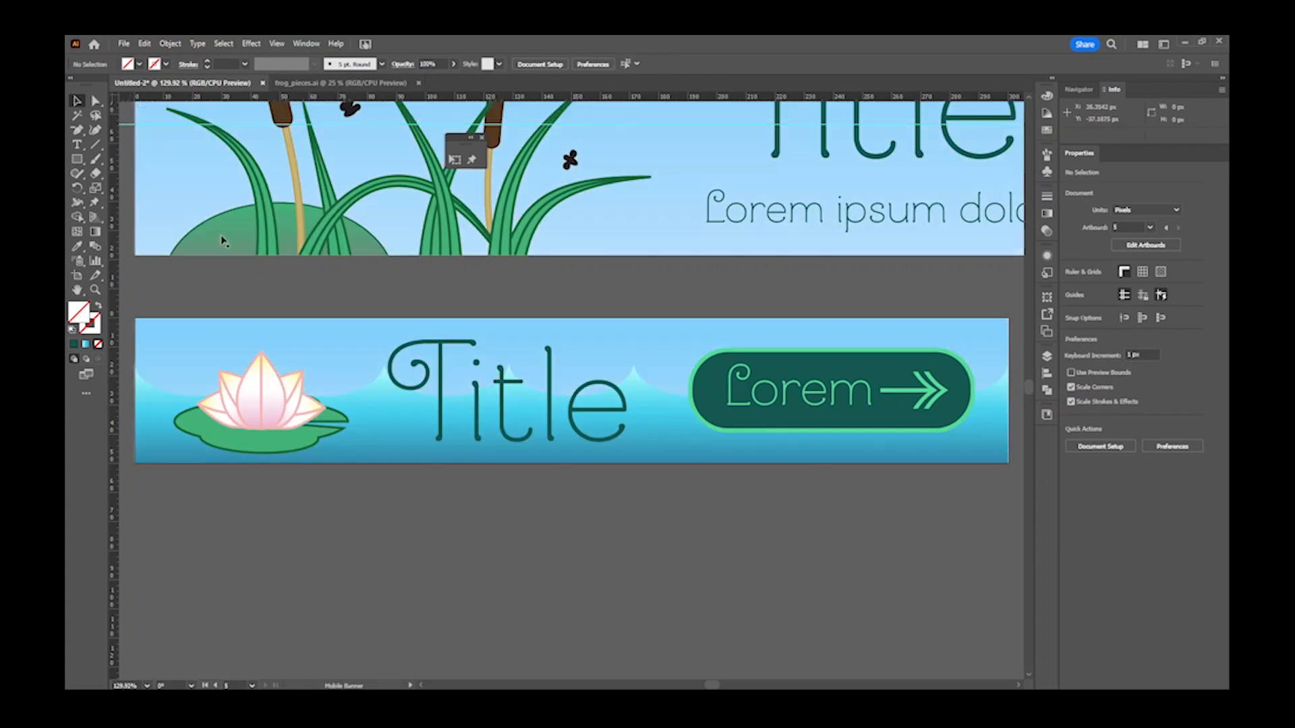
- Distribute the mobile banner's water lily, title and button evenly by their horizontal centres, aligned to the selection
left_click(312, 436)
left_click(506, 435, "shift")
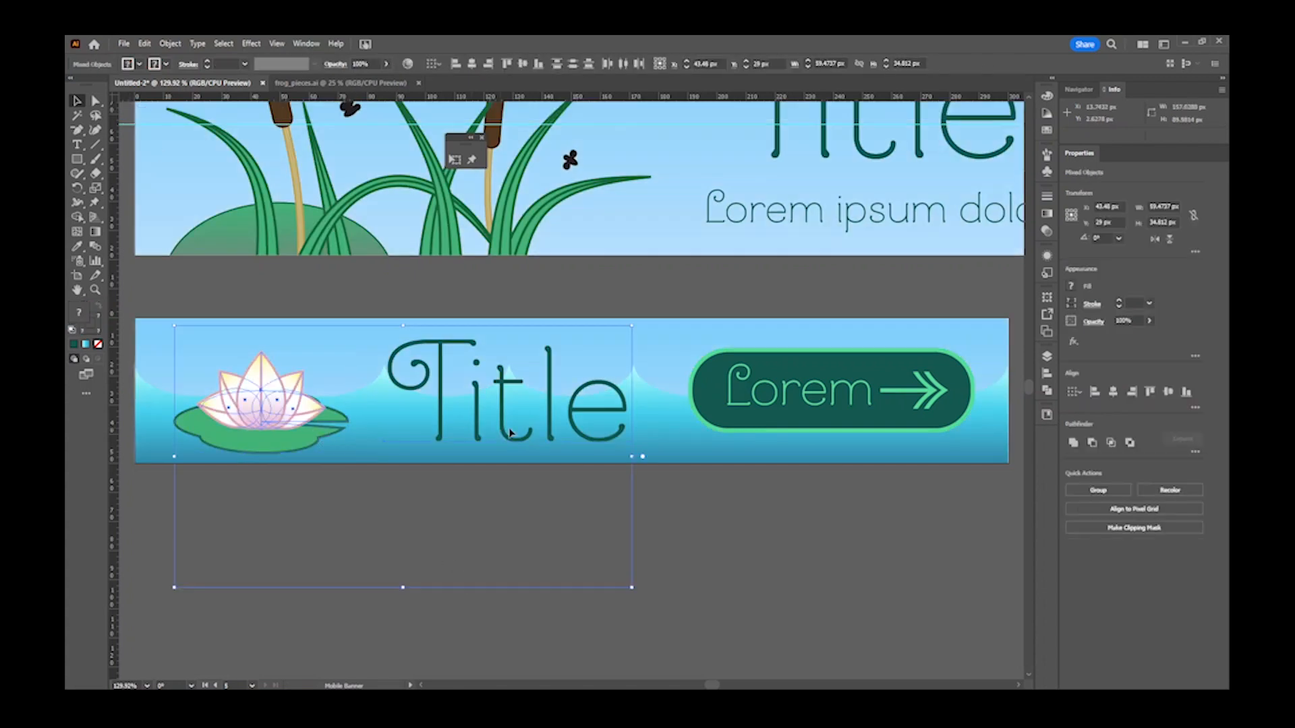
left_click(752, 413, "shift")
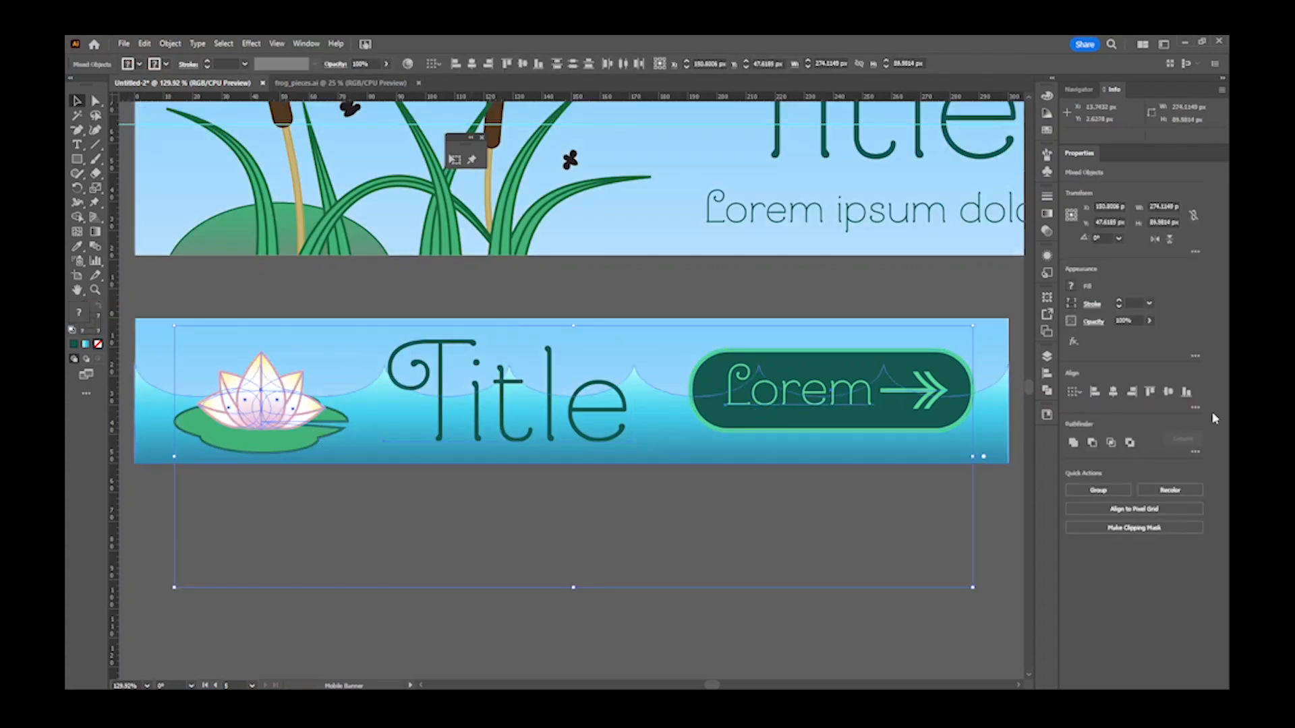
left_click(1194, 407)
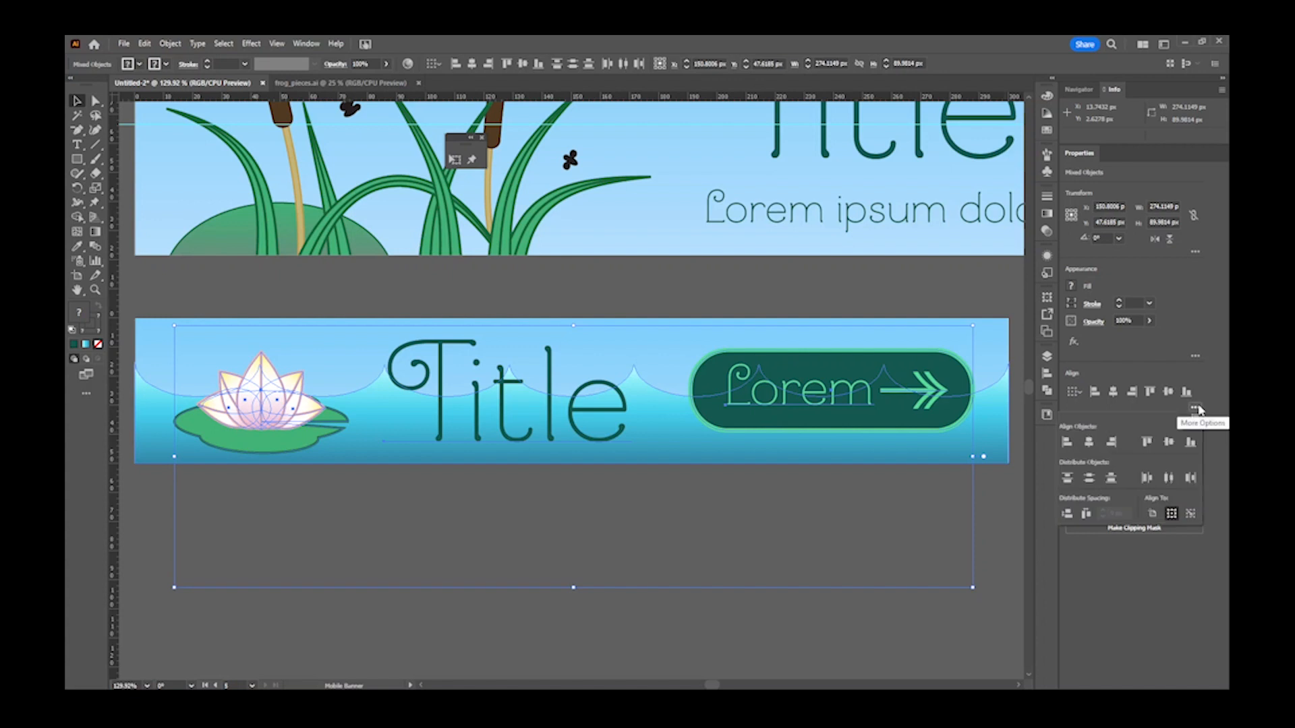
left_click(1047, 358)
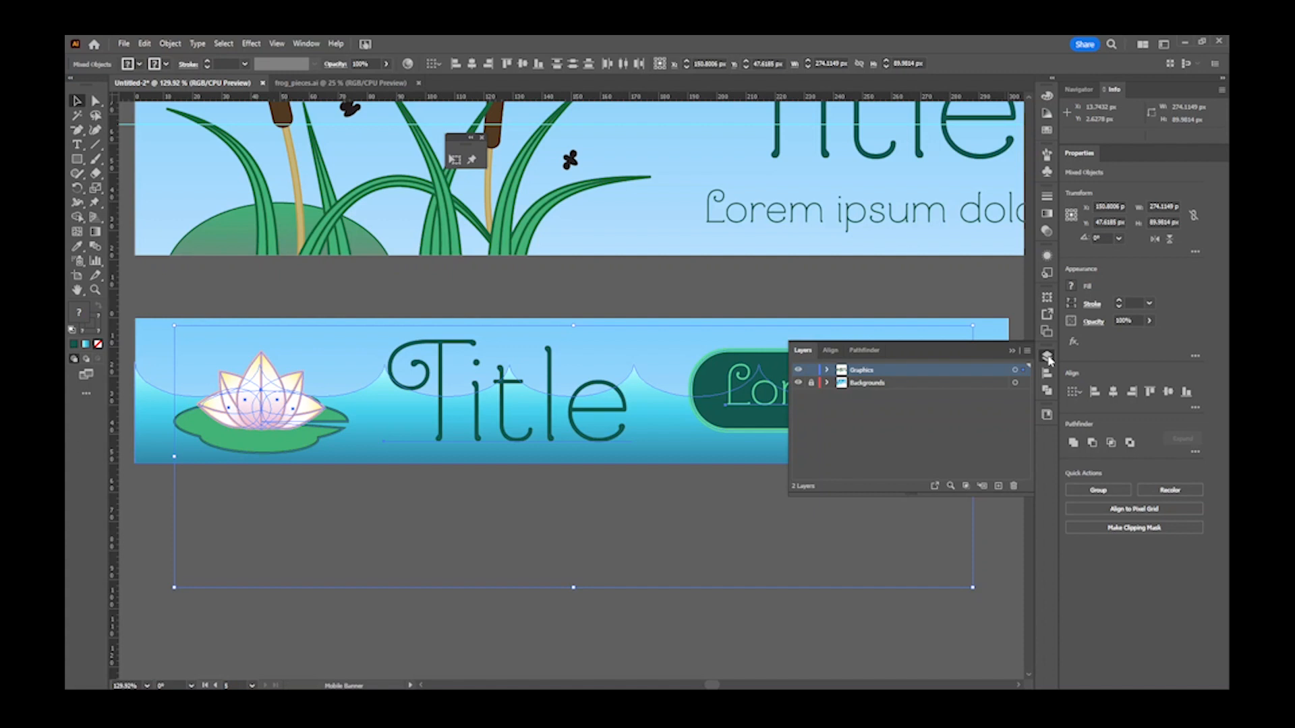
left_click(1047, 374)
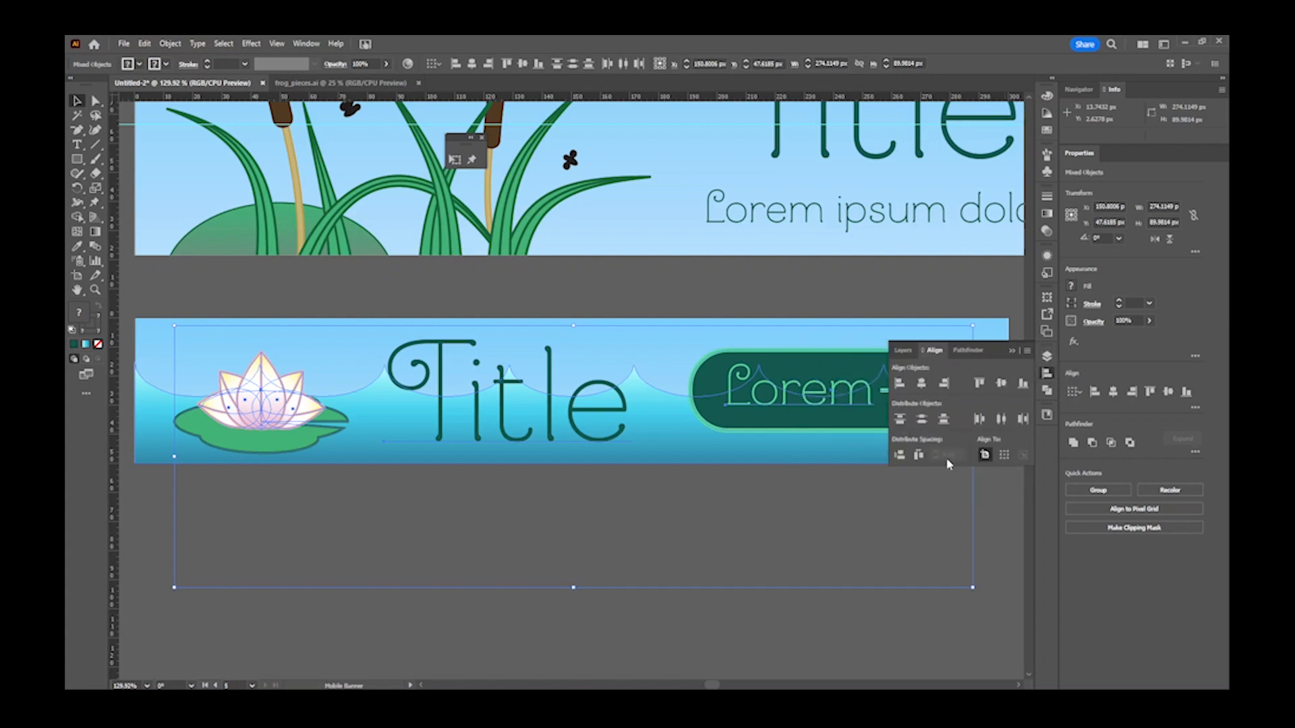
left_click(1001, 422)
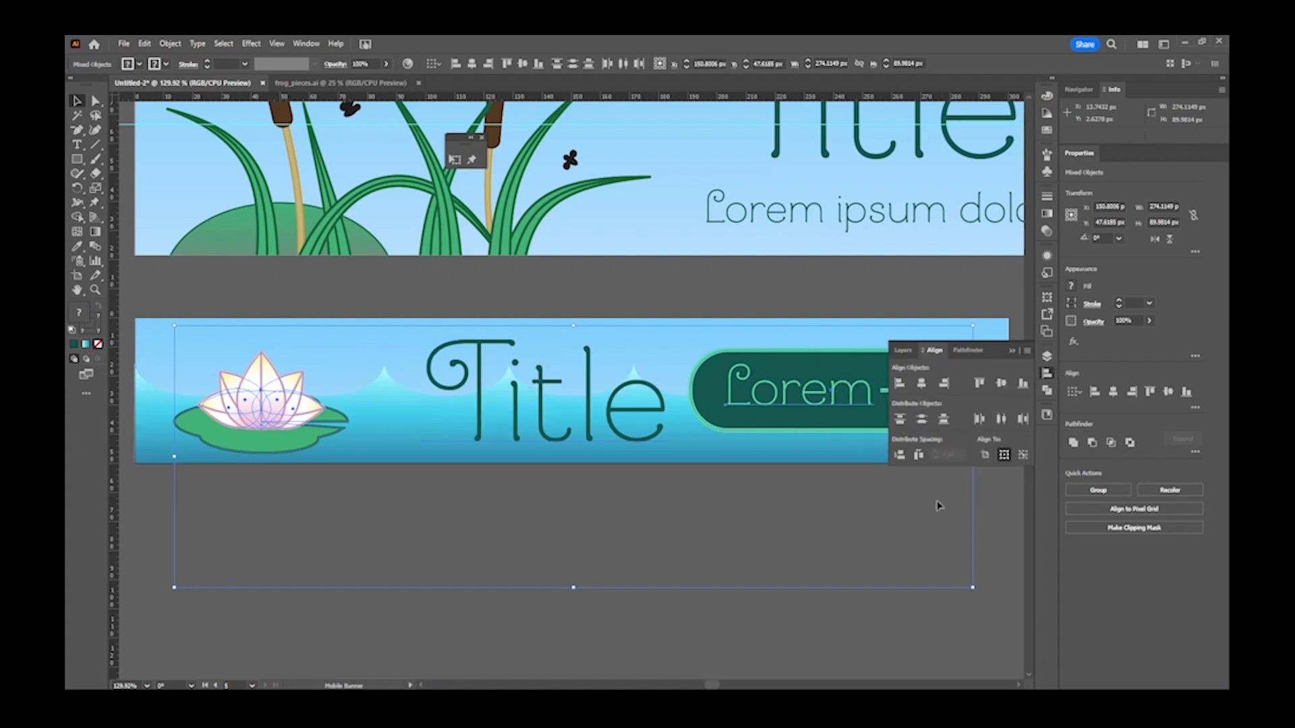
left_click(731, 528)
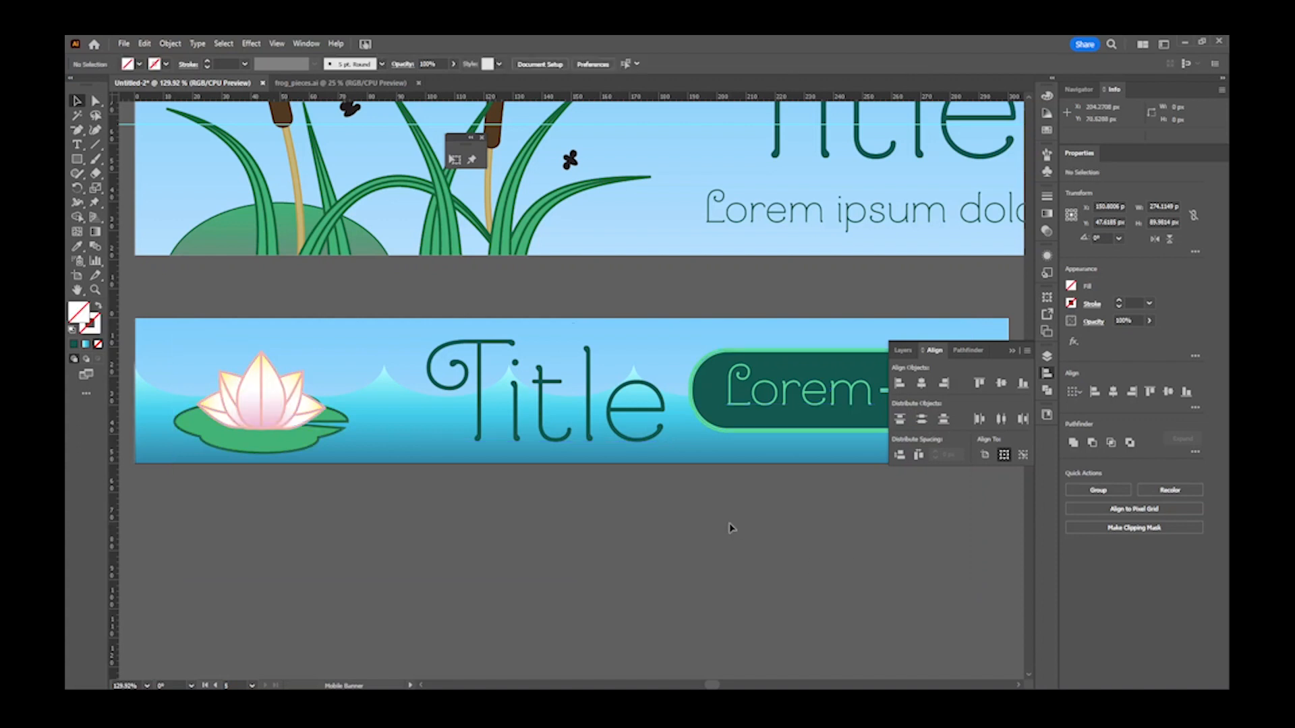
- Move the mobile banner's title closer to the water lily, centring it at about X 130.6 px, and deselect it
left_click(558, 444)
left_click_drag(558, 444, 533, 436)
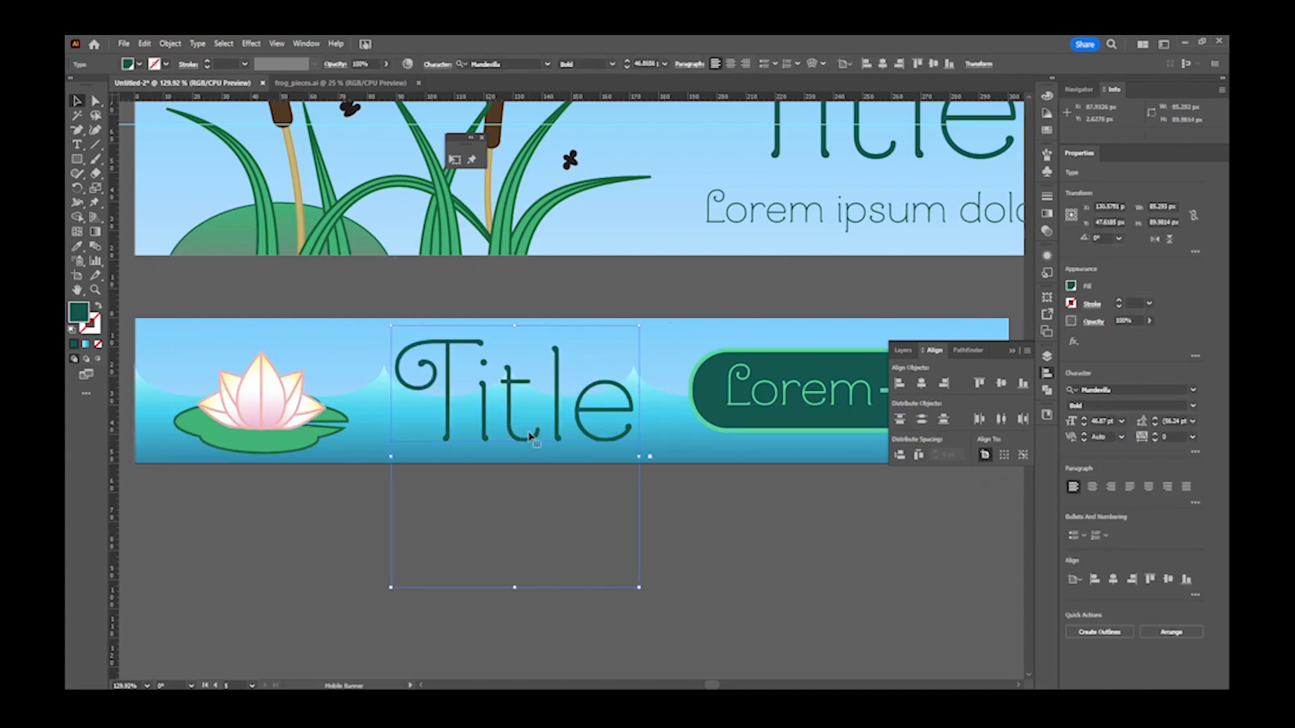
left_click(774, 548)
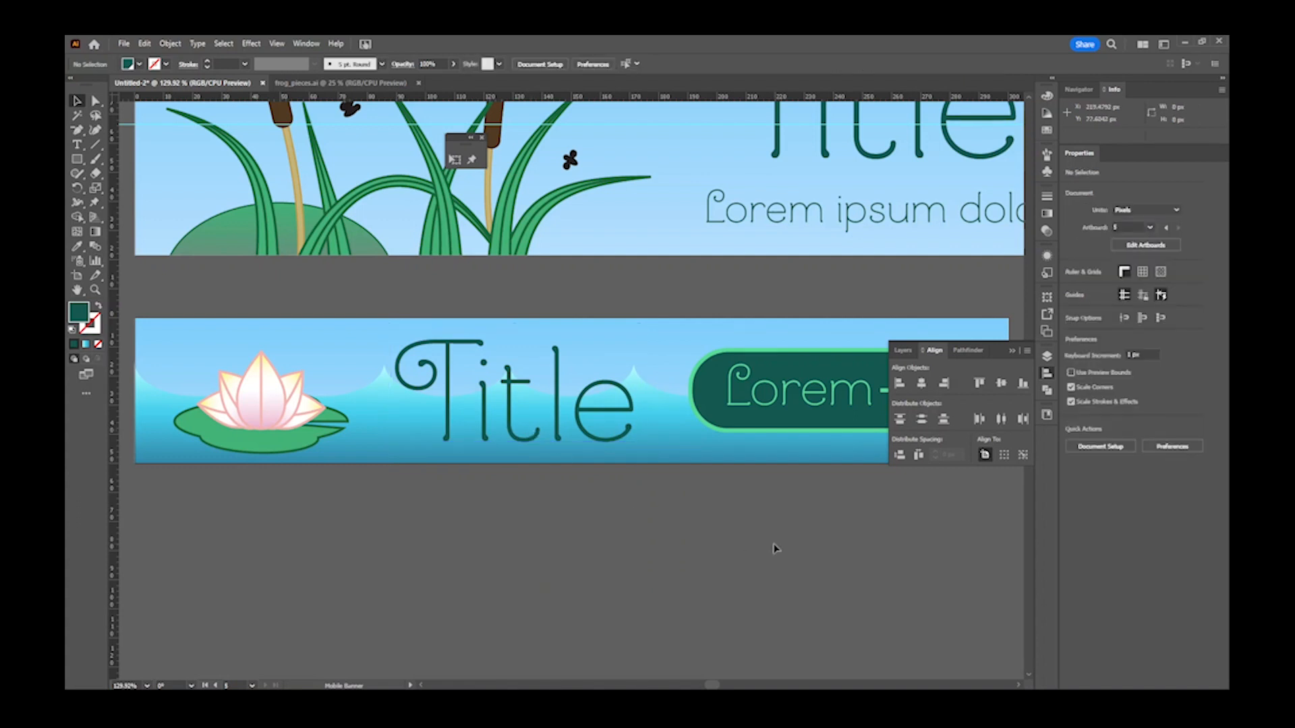
- Lower the upper edge of the mobile banner's wave shape to about 31.6 px in height, and preview the banner full screen
left_click(682, 431)
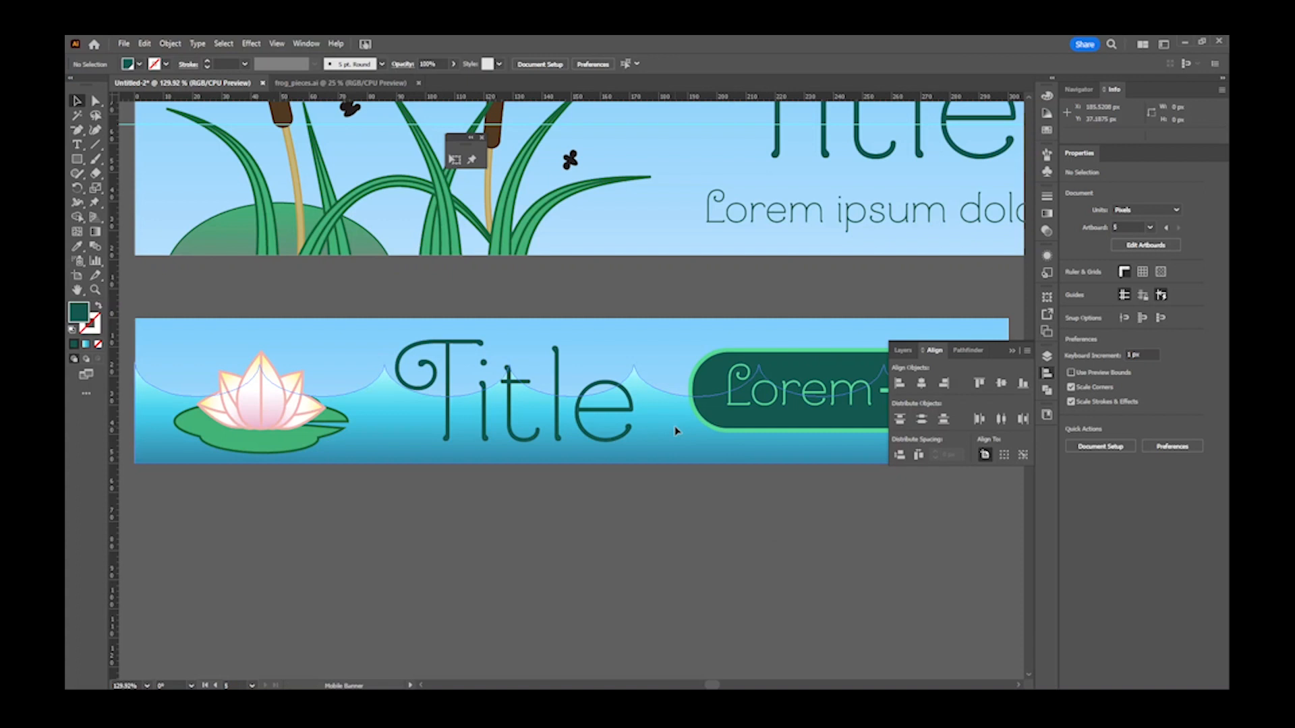
left_click_drag(572, 362, 573, 371)
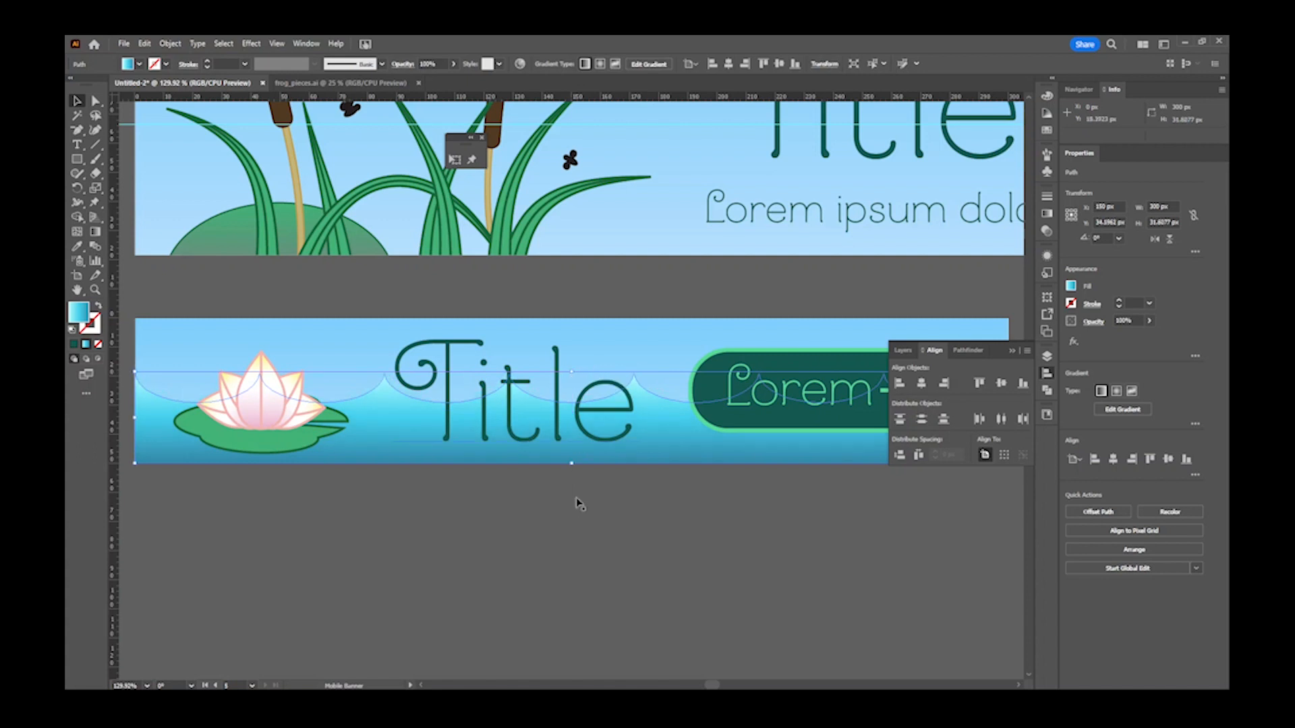
left_click(580, 522)
left_click(748, 545)
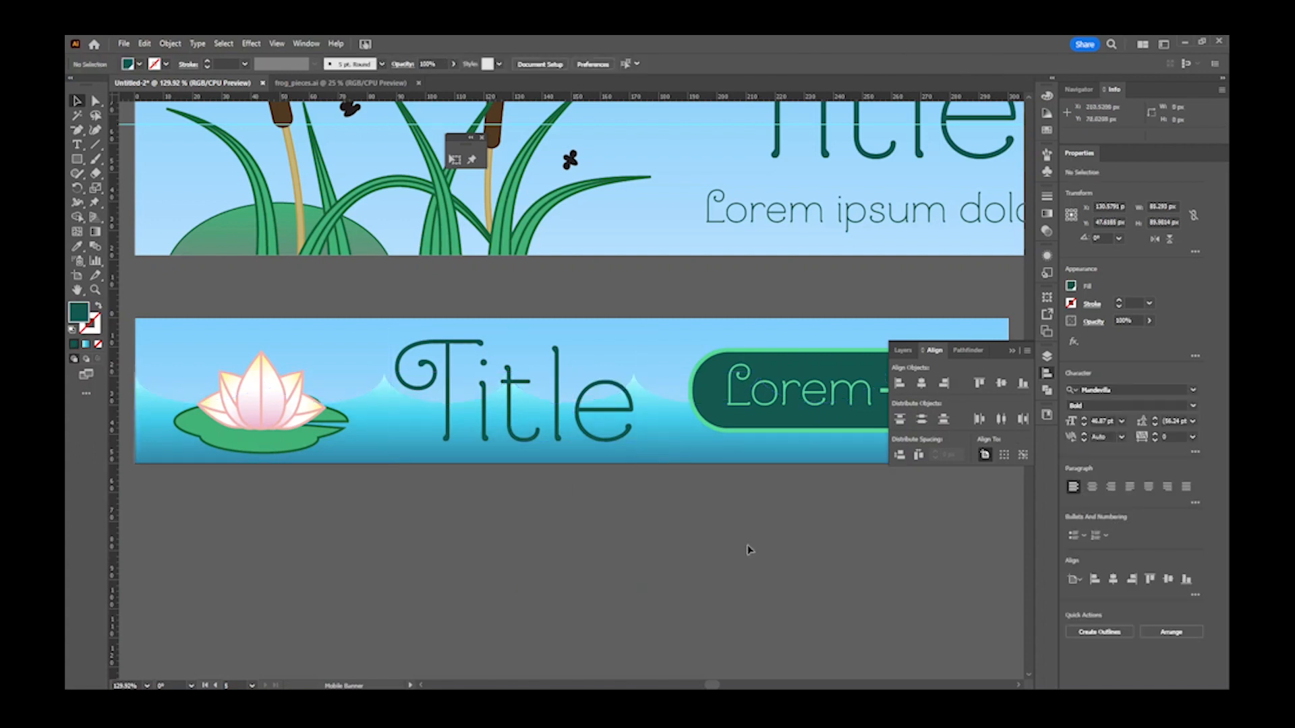
key("shift+f")
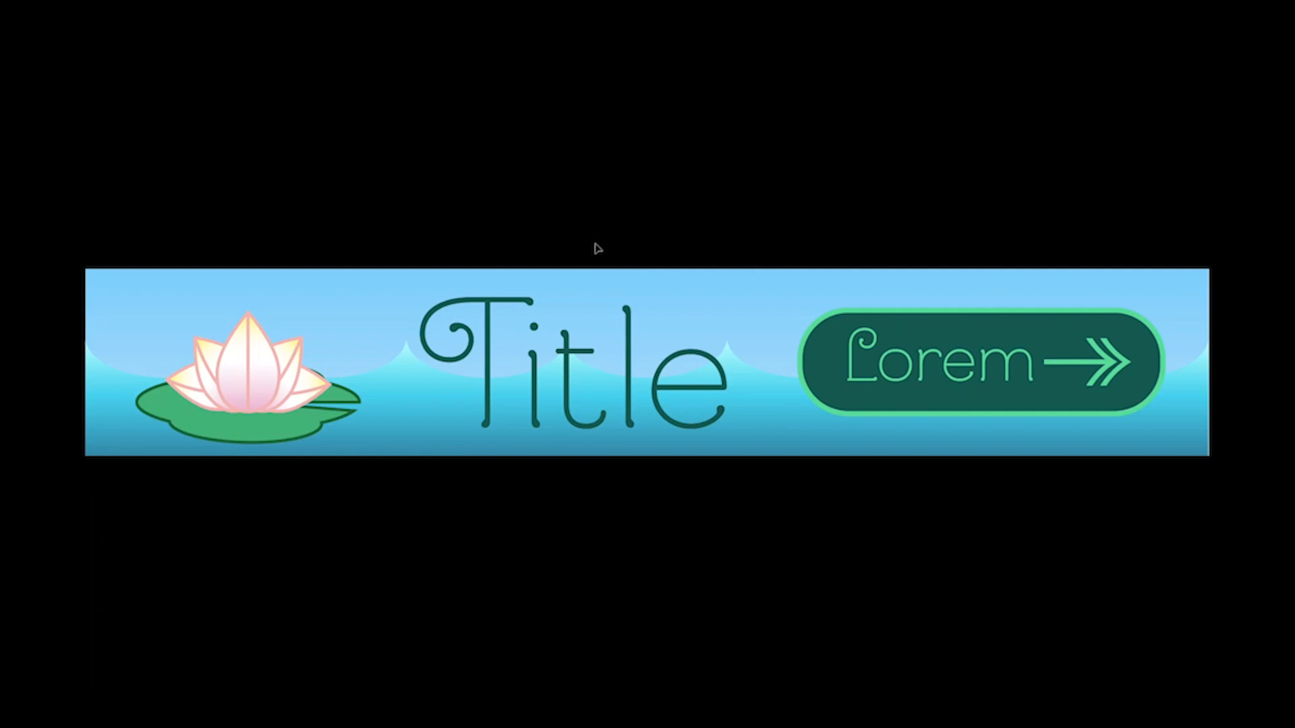
key("Escape")
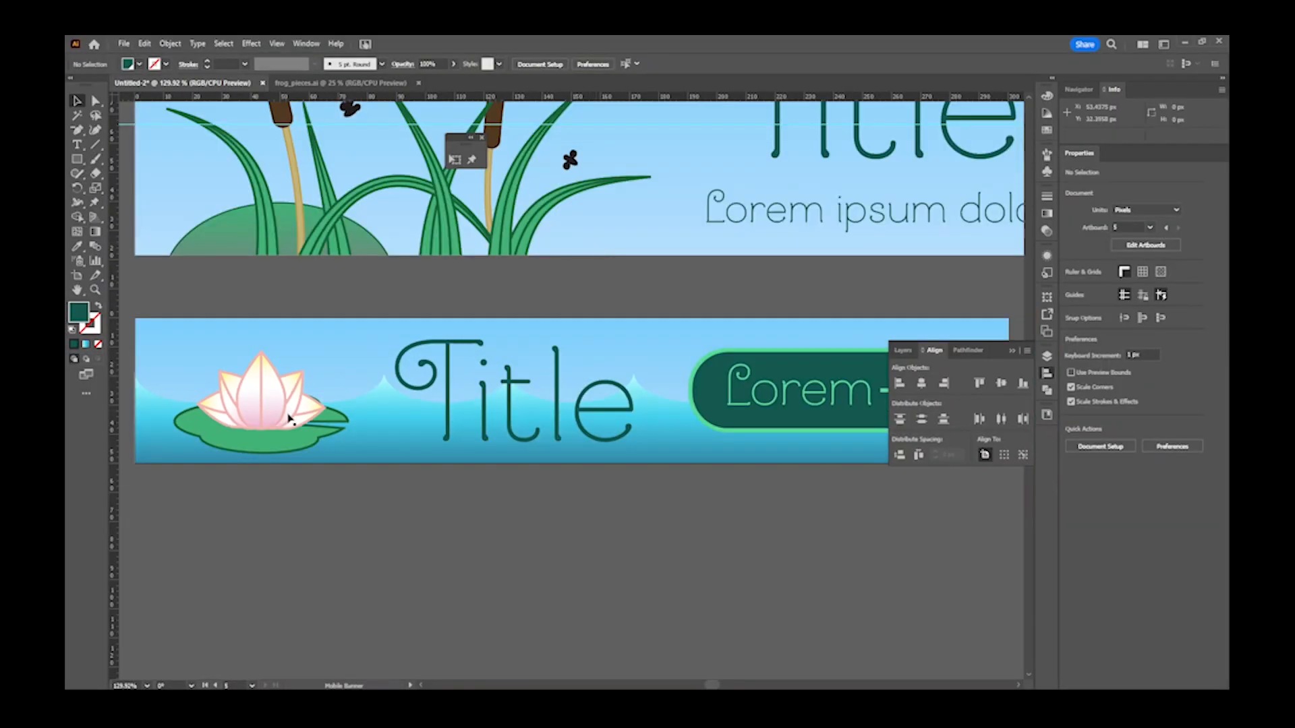
- Enlarge the mobile banner's water lily to about 68 x 40 px, reposition it beside the title, and preview the banner full screen
left_click(282, 419)
mouse_move(348, 351)
left_mouse_down()
mouse_move(376, 349)
mouse_move(362, 341)
left_mouse_up()
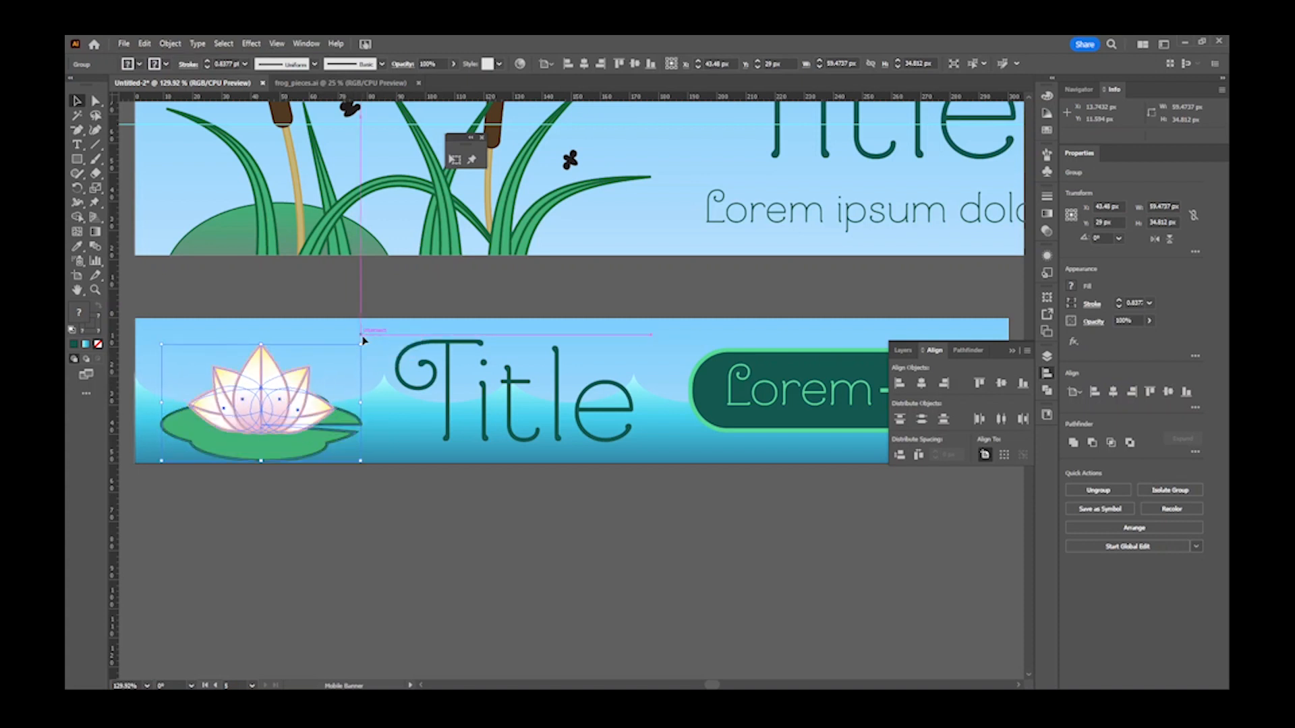
left_click_drag(289, 408, 296, 399)
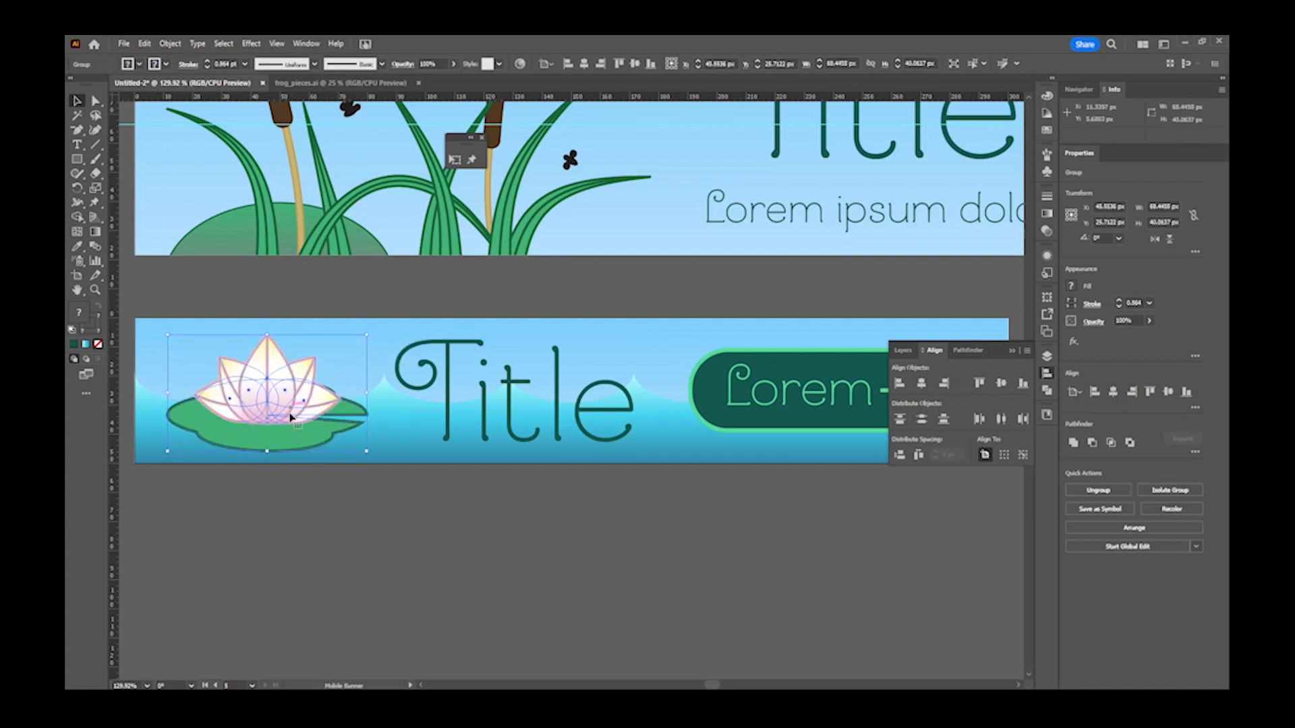
left_click(286, 488)
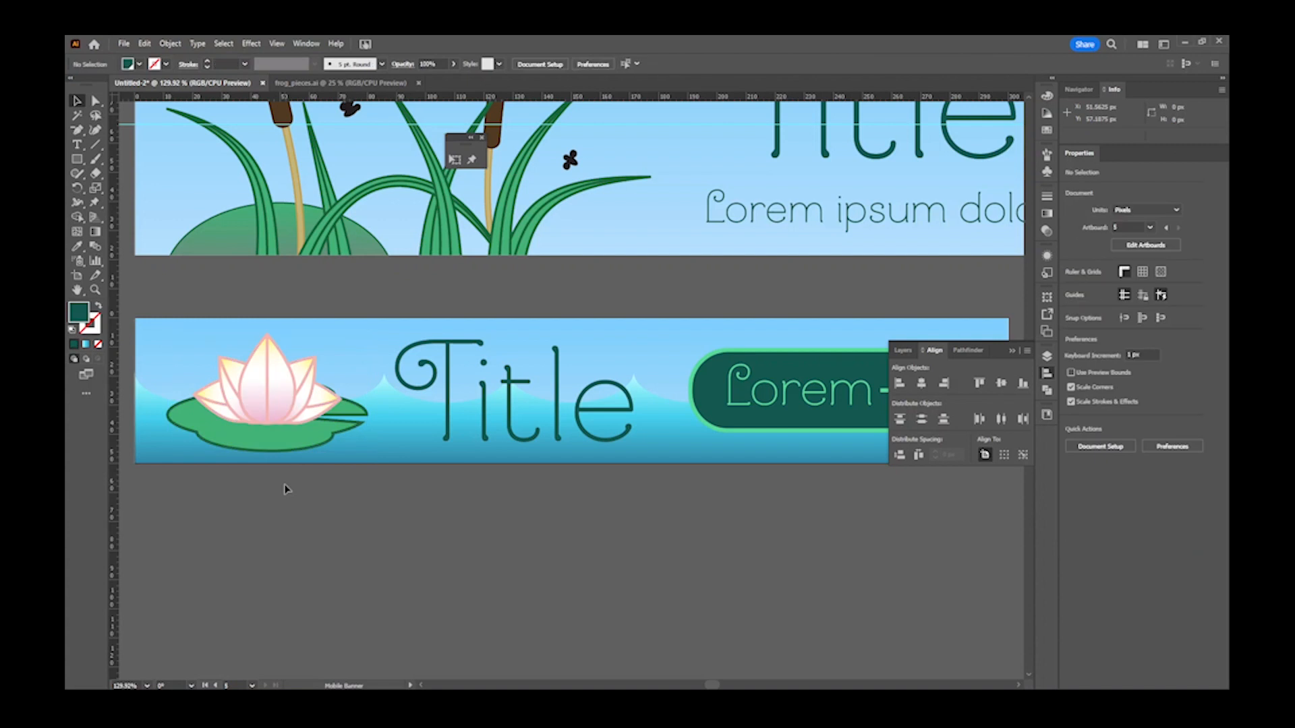
key("shift+f")
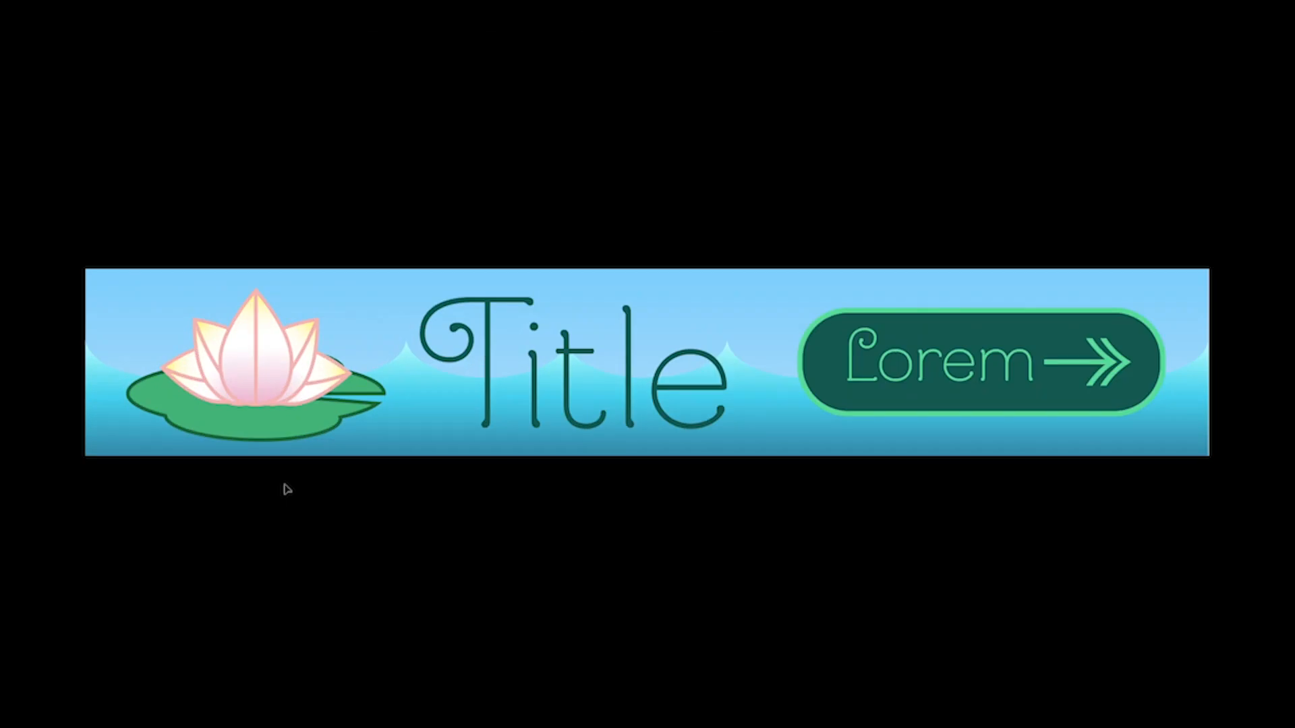
key("Escape")
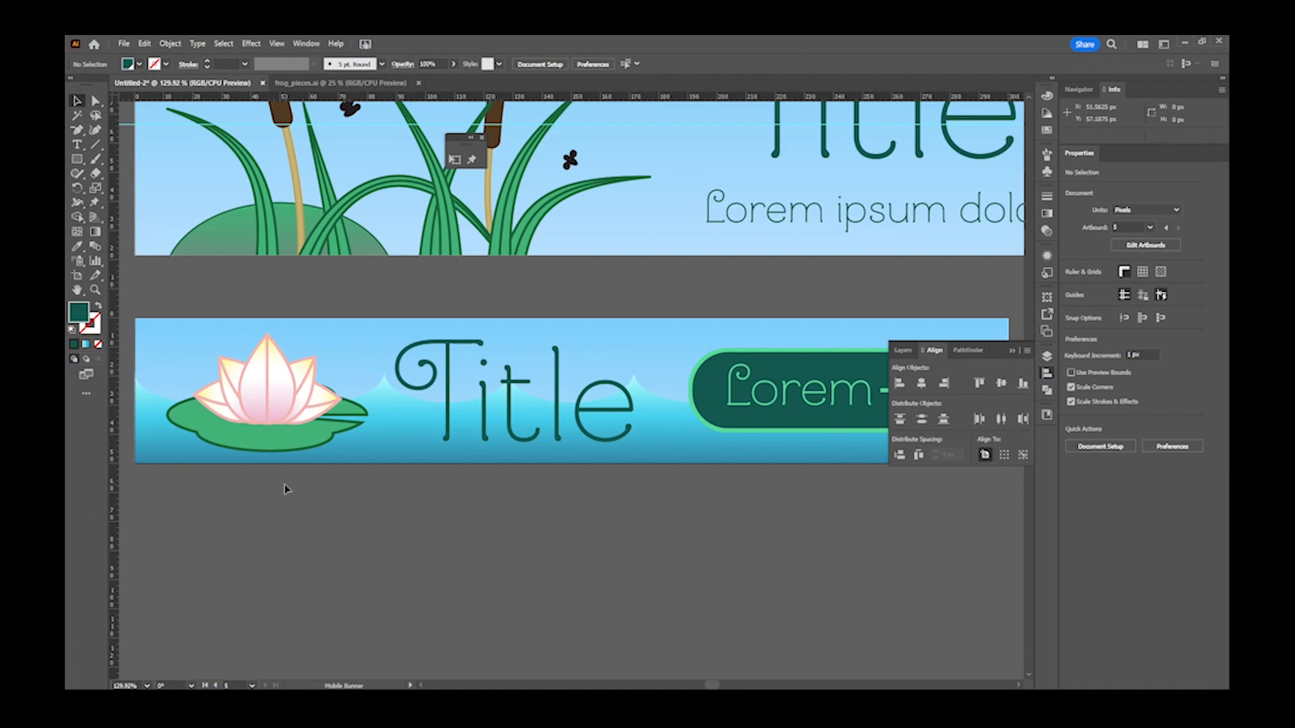
- Fit all artboards in view and clear the alignment options and small floating toolbar off the canvas
key("ctrl+alt+0")
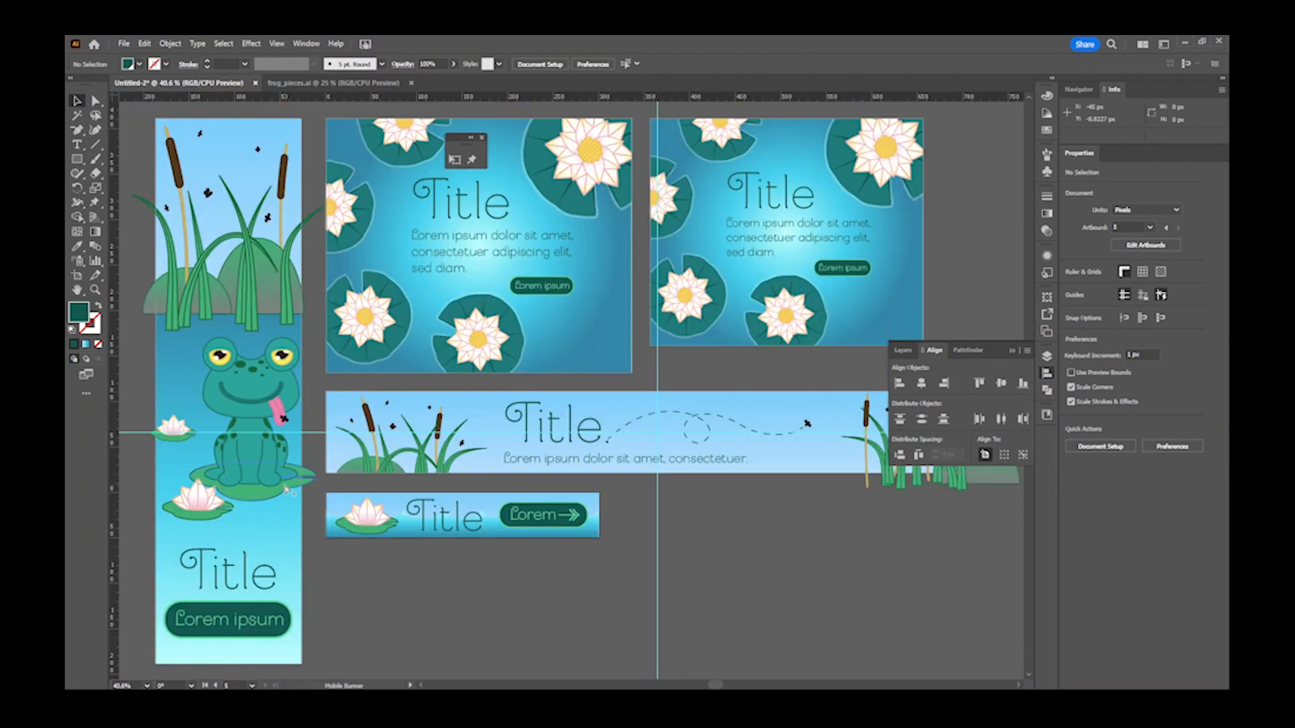
left_click(1046, 373)
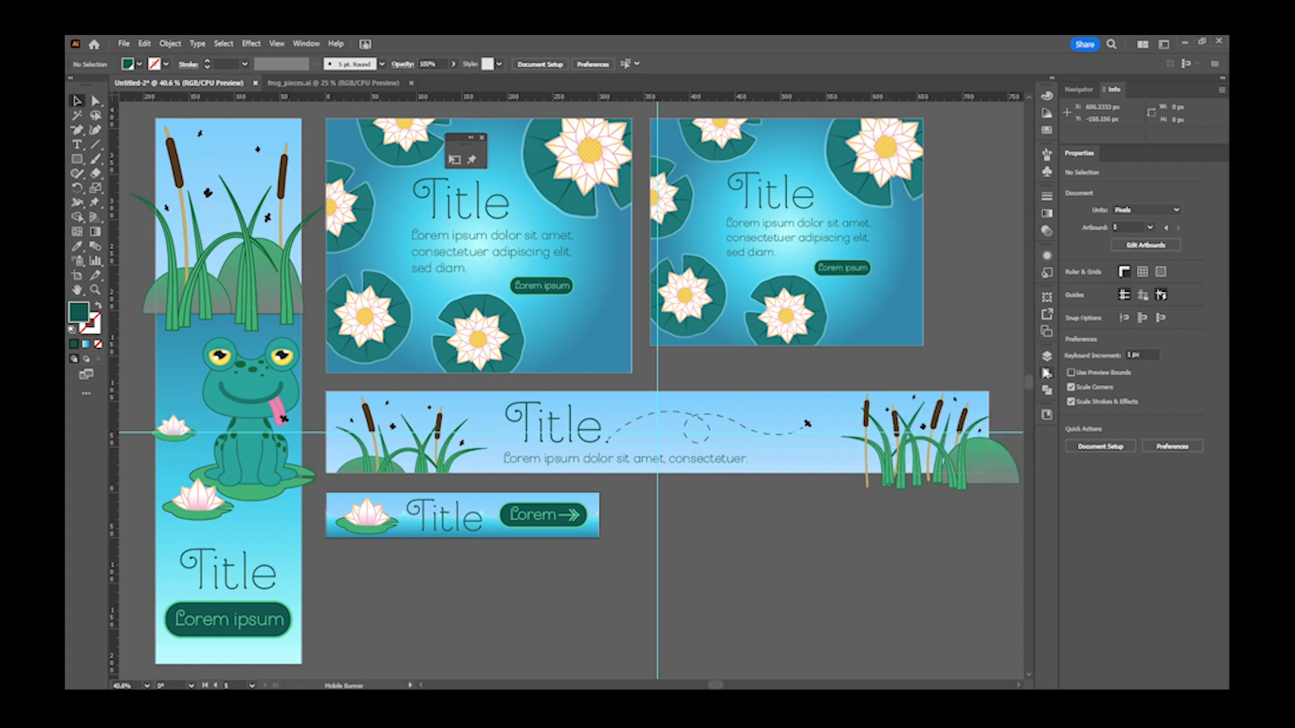
left_click(482, 138)
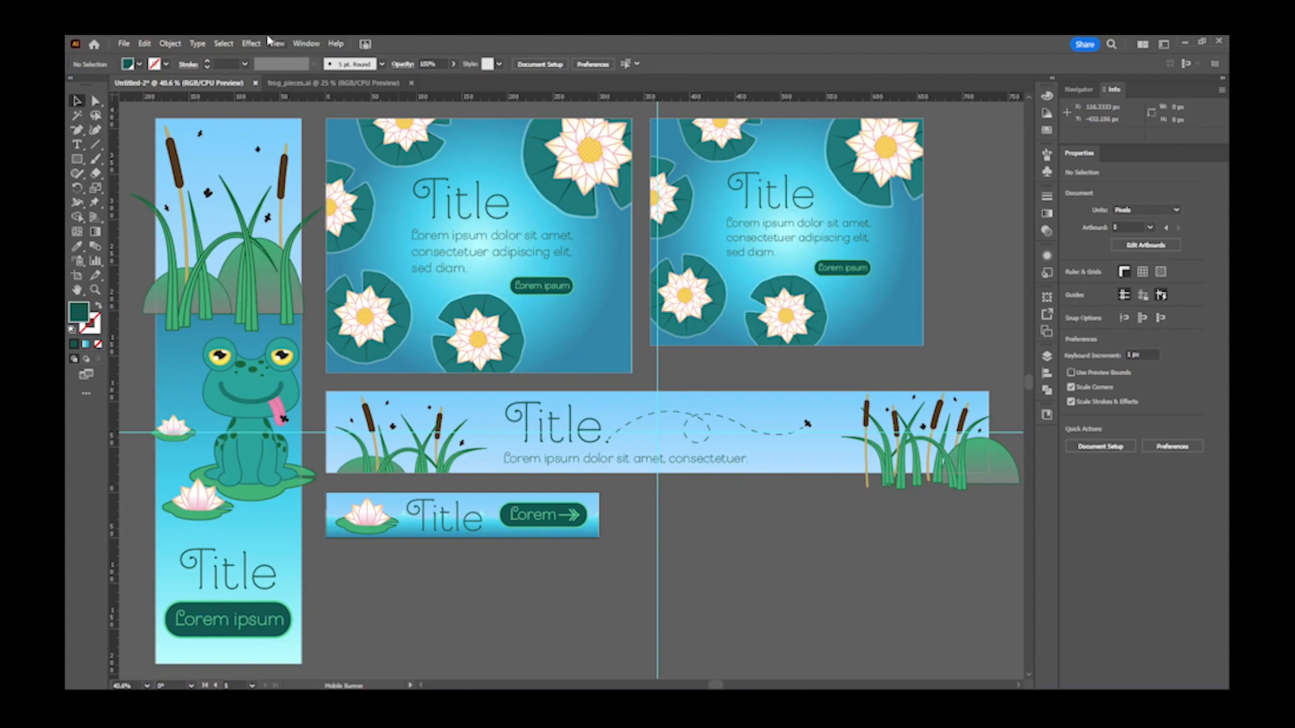
- Review the Export As options for PNG with Use Artboards enabled for all artboards, and leave without exporting
left_click(121, 45)
mouse_move(270, 309)
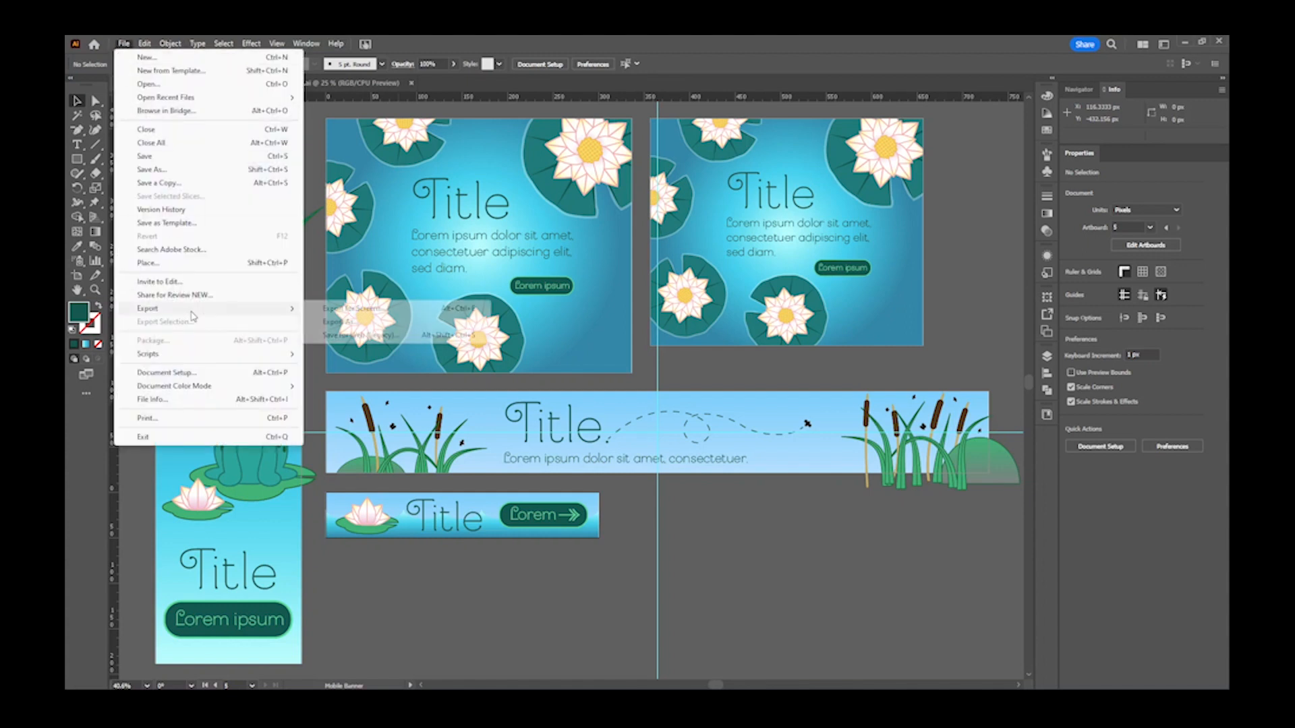
left_click(343, 322)
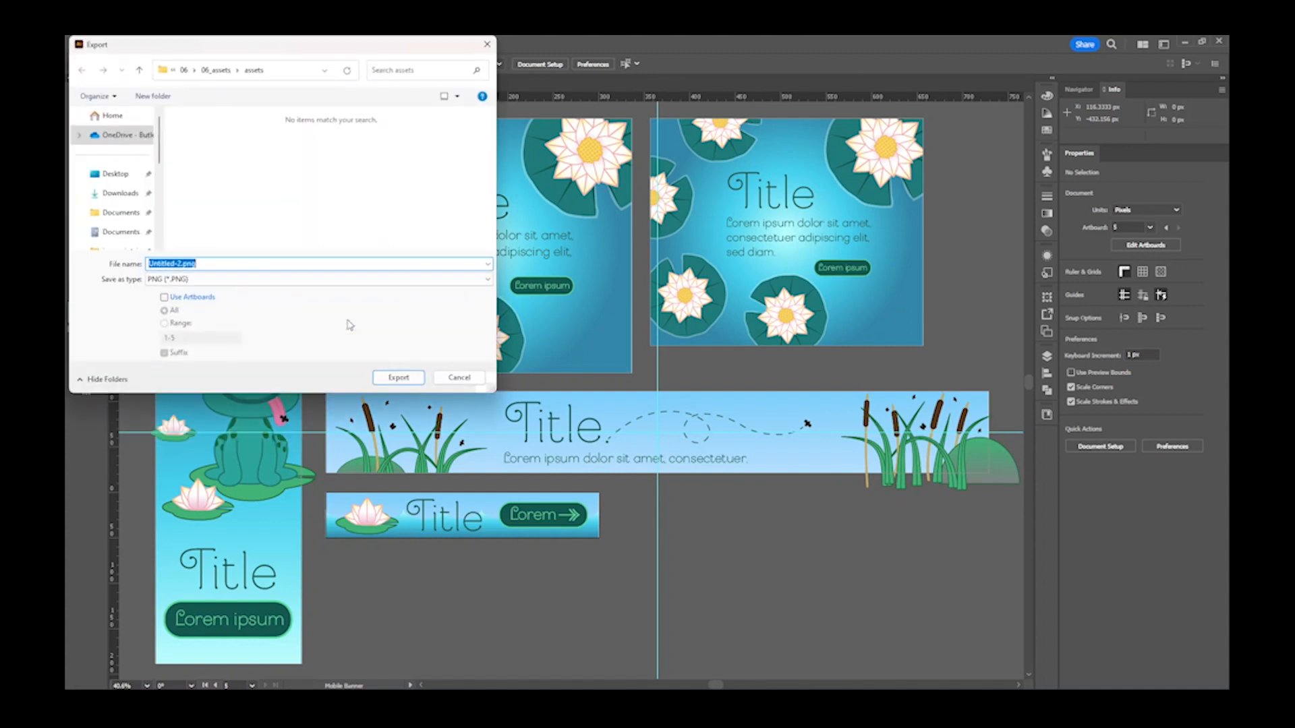
left_click(164, 297)
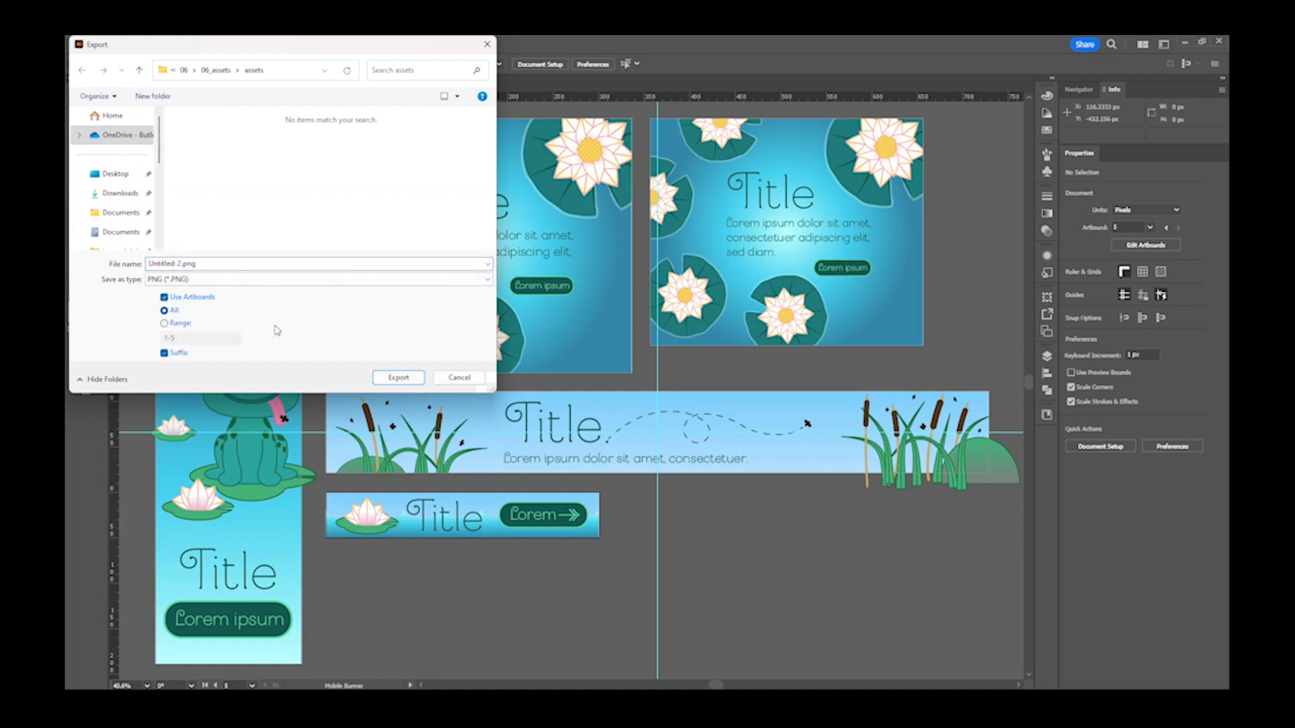
left_click(459, 378)
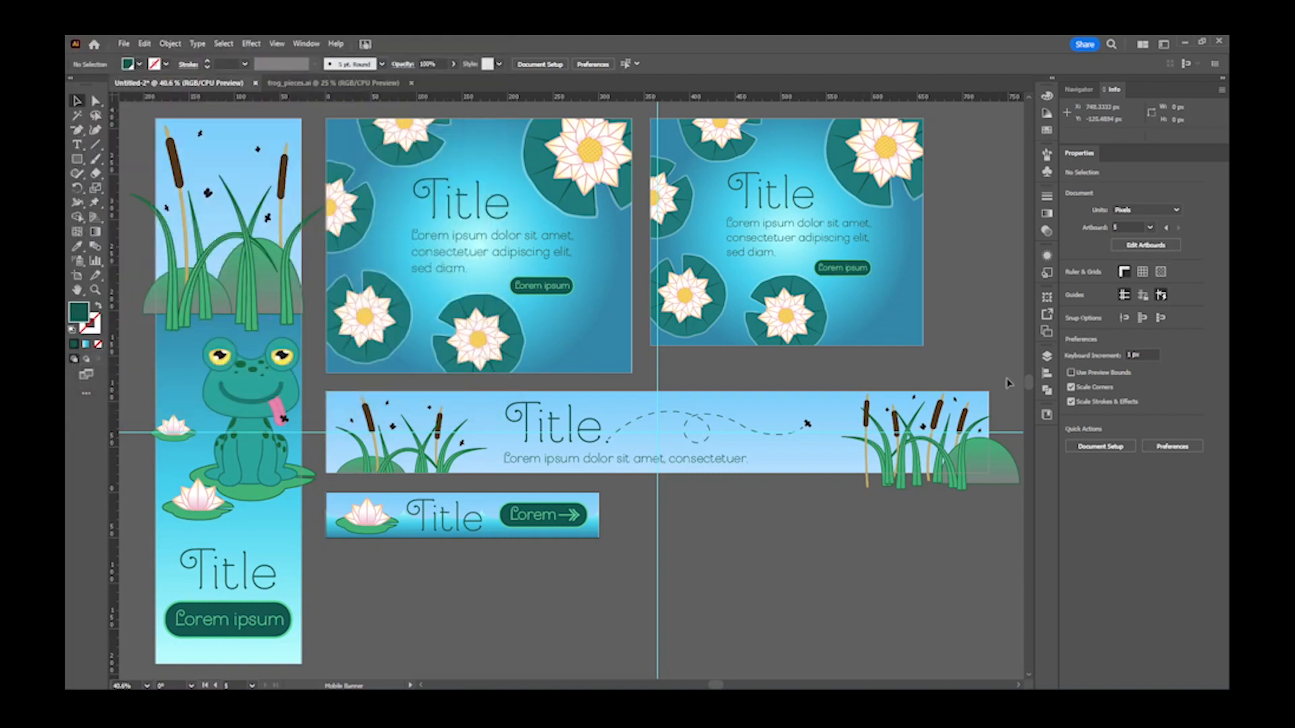
- Check the list of artboard names, close it, and hide the guides
left_click(1046, 332)
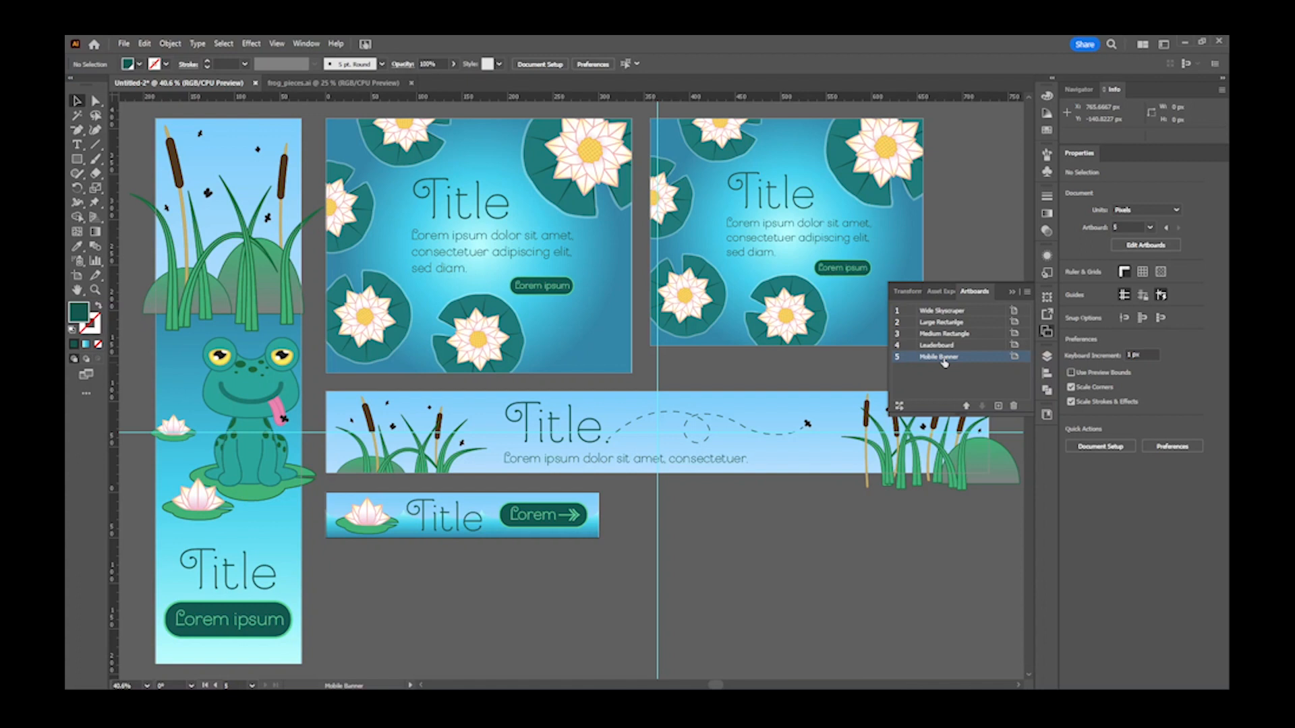
left_click(711, 560)
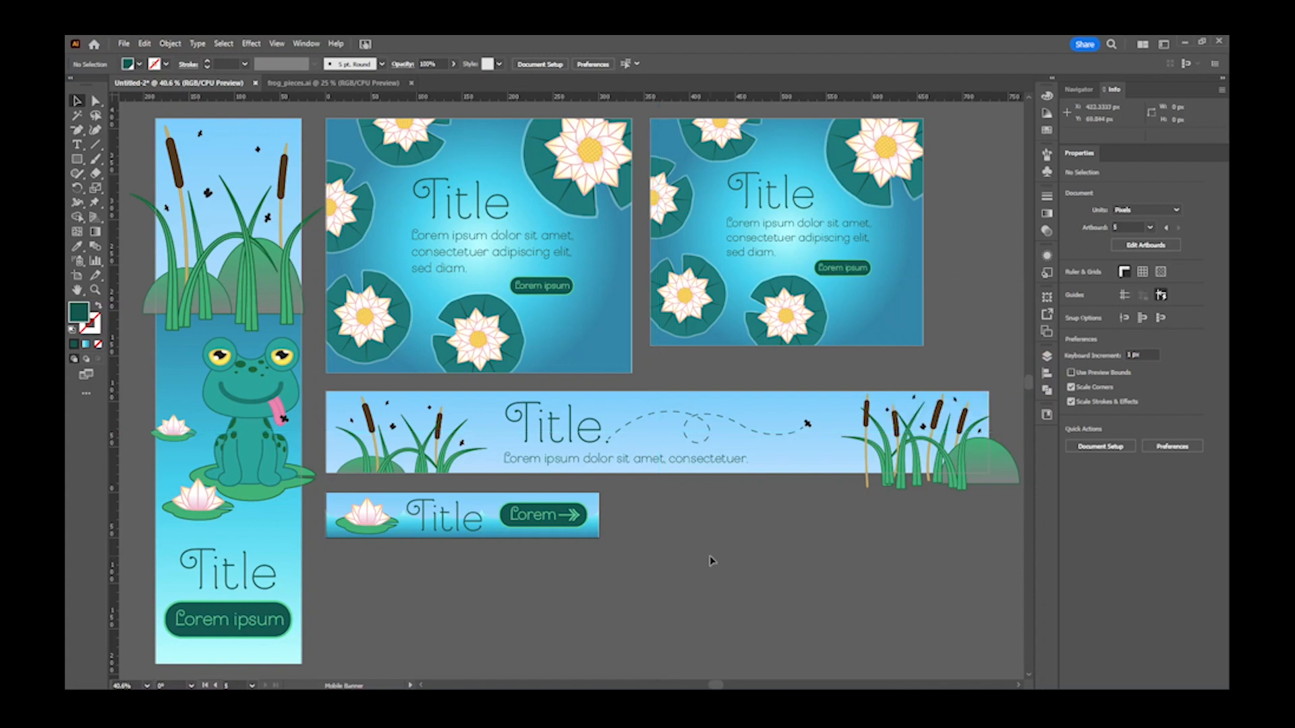